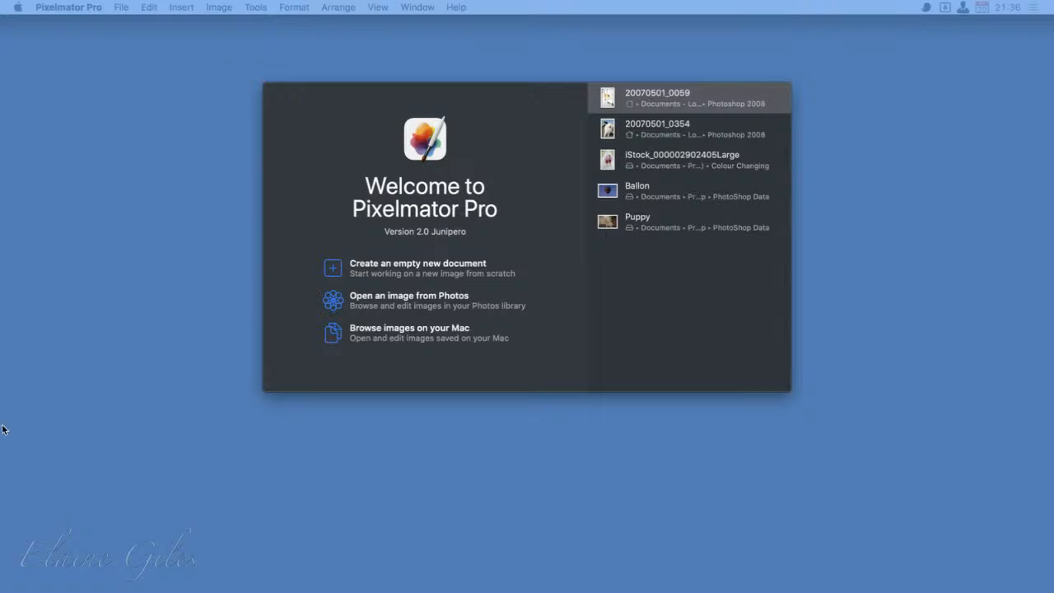
# - Open the recent photo 20070501_0354 and apply the automatic ML Enhance color adjustment to it
pyautogui.click(692, 131)
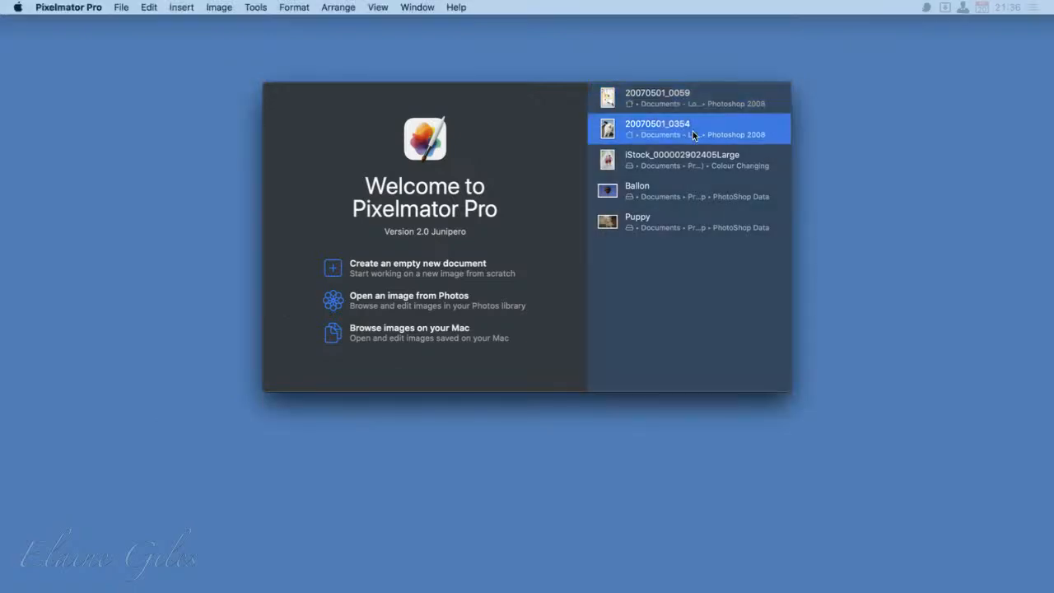
pyautogui.doubleClick(693, 133)
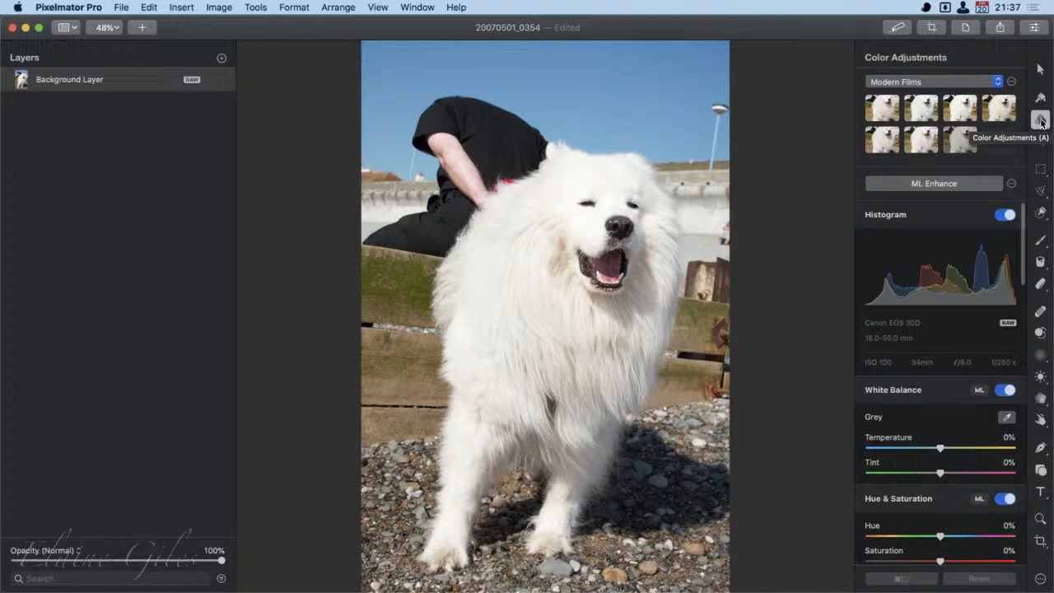
pyautogui.click(927, 188)
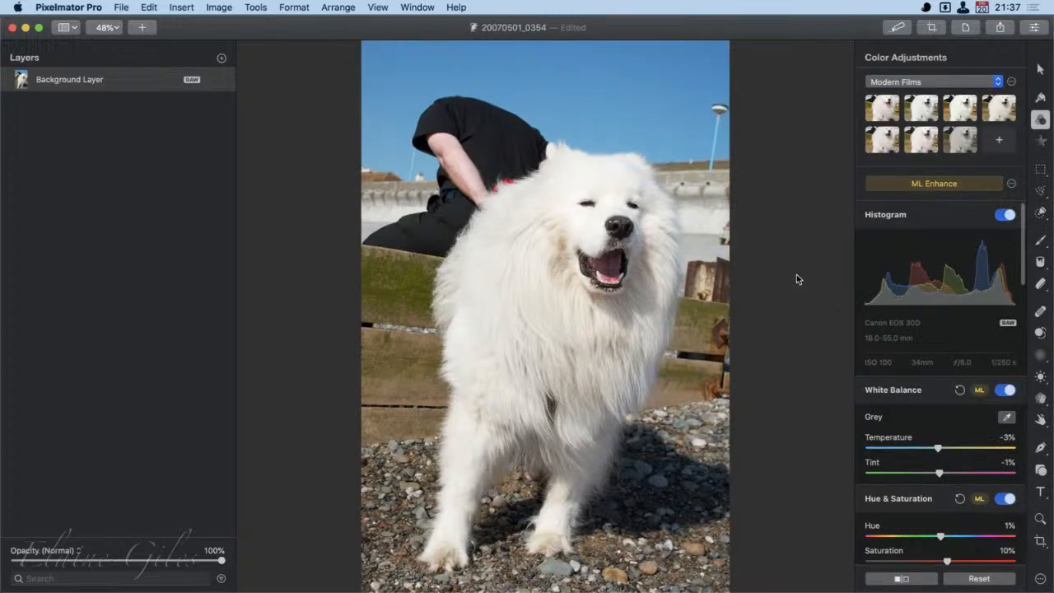
# - Examine the white balance, hue and saturation, lightness and color balance adjustments that ML Enhance made to the photo
pyautogui.scroll(-3, 1002, 346)
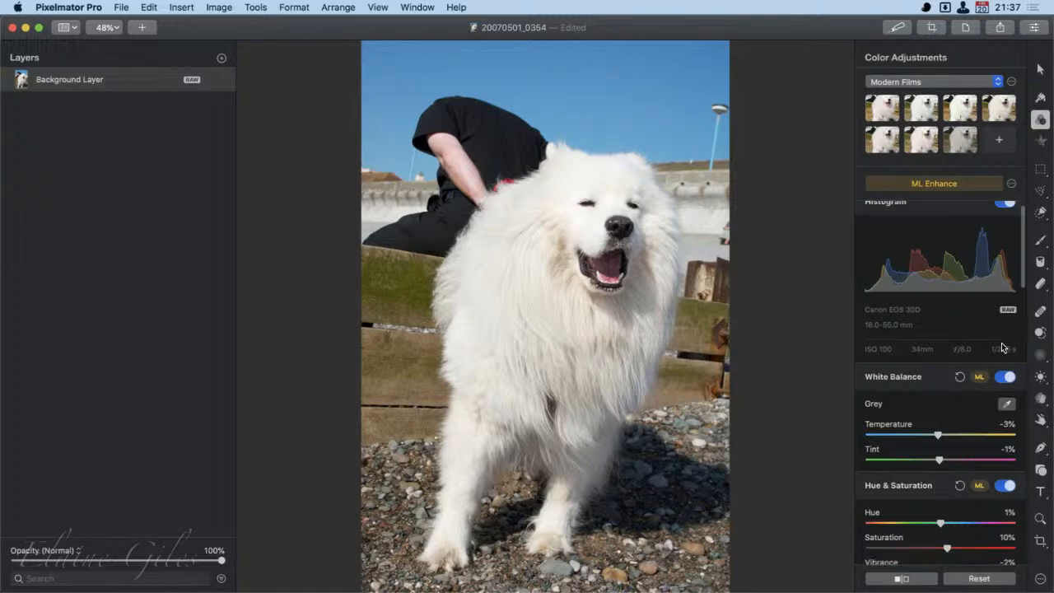
pyautogui.scroll(-3, 1004, 348)
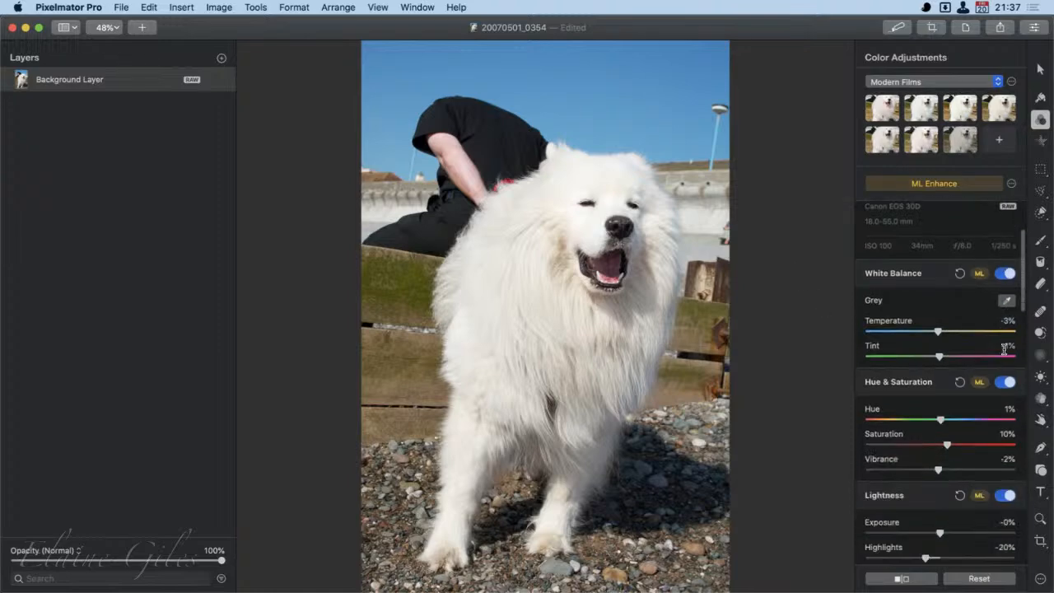
pyautogui.scroll(-3, 1005, 349)
pyautogui.scroll(-3, 1005, 348)
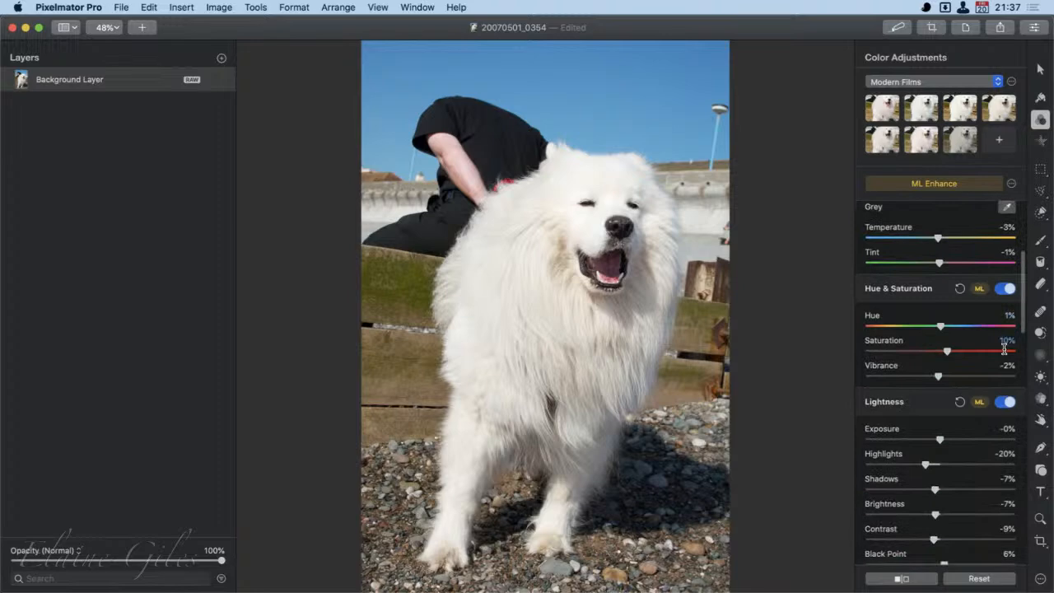
pyautogui.scroll(-3, 1005, 348)
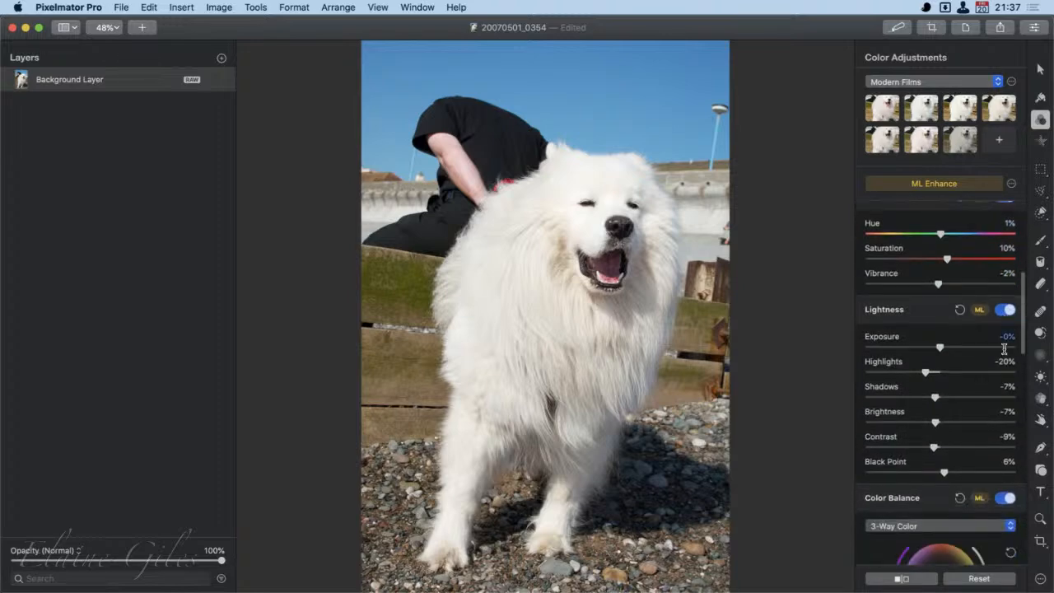
pyautogui.scroll(-2, 1004, 348)
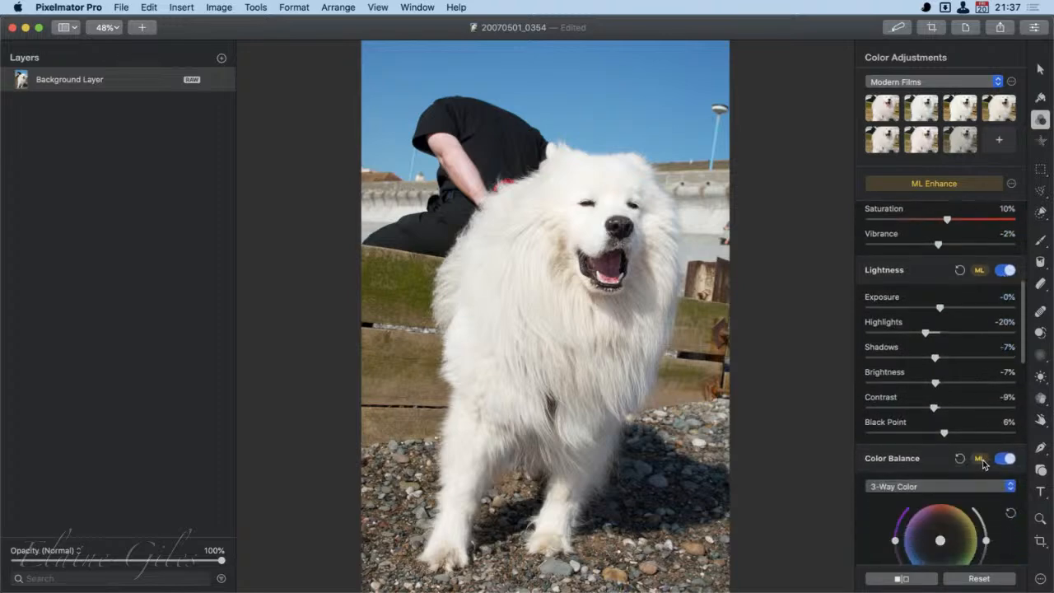
pyautogui.scroll(10, 980, 273)
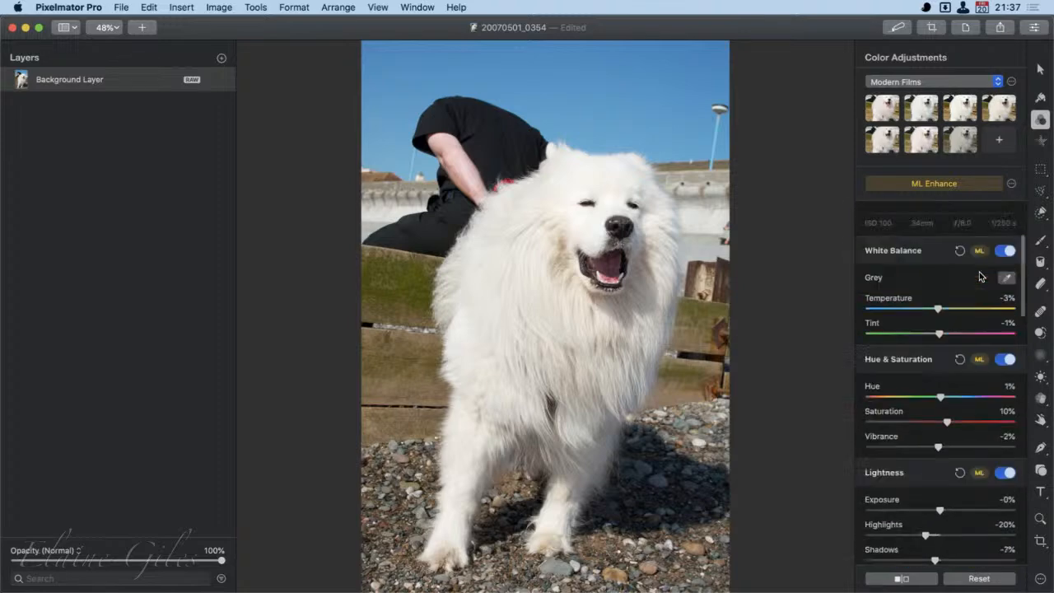
pyautogui.scroll(4, 980, 276)
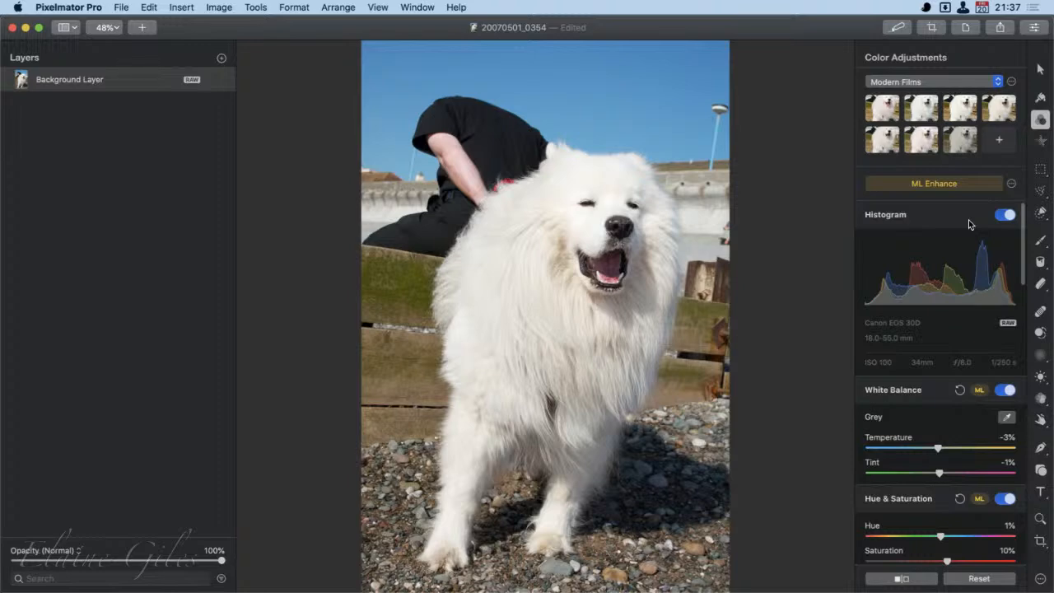
# - Look through the options of the Arrange, Style, Effects, selection, Paint and fill tools for the RAW photo
pyautogui.click(1041, 70)
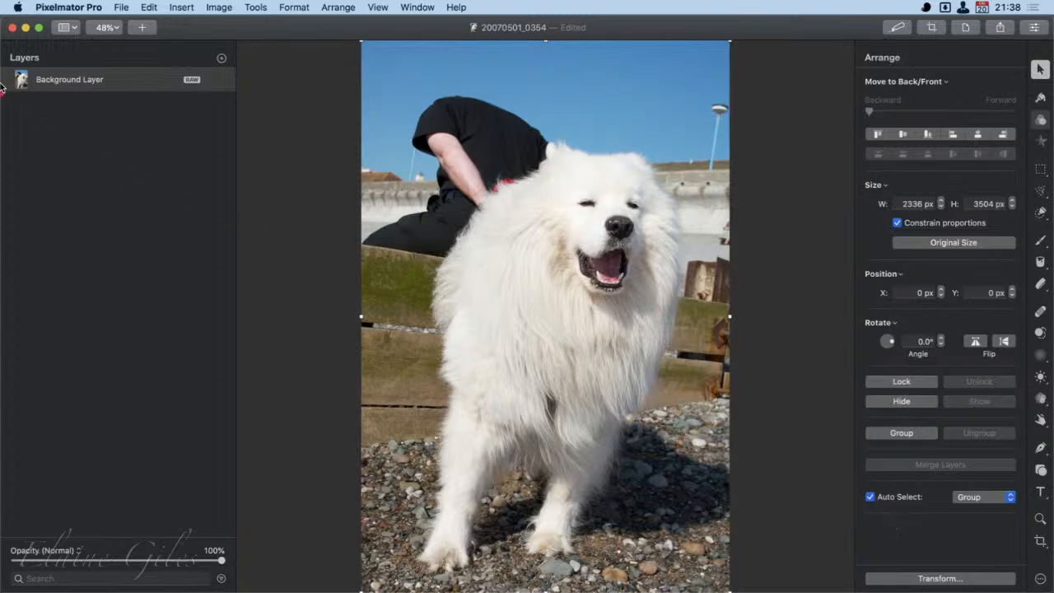
pyautogui.moveTo(2, 37)
pyautogui.mouseDown()
pyautogui.moveTo(494, 71)
pyautogui.moveTo(1051, 70)
pyautogui.mouseUp()
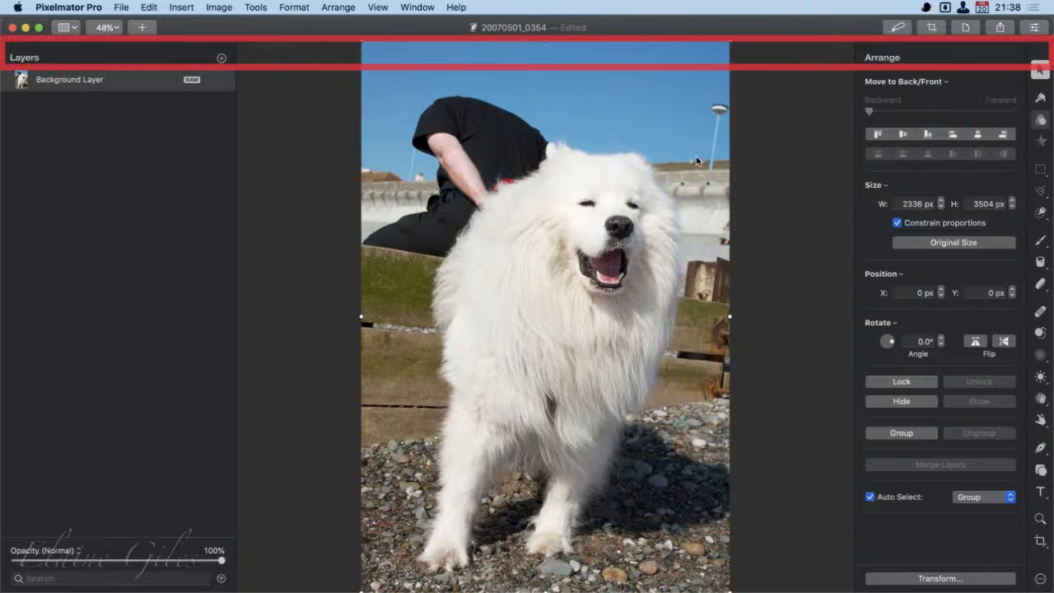
pyautogui.press('Escape')
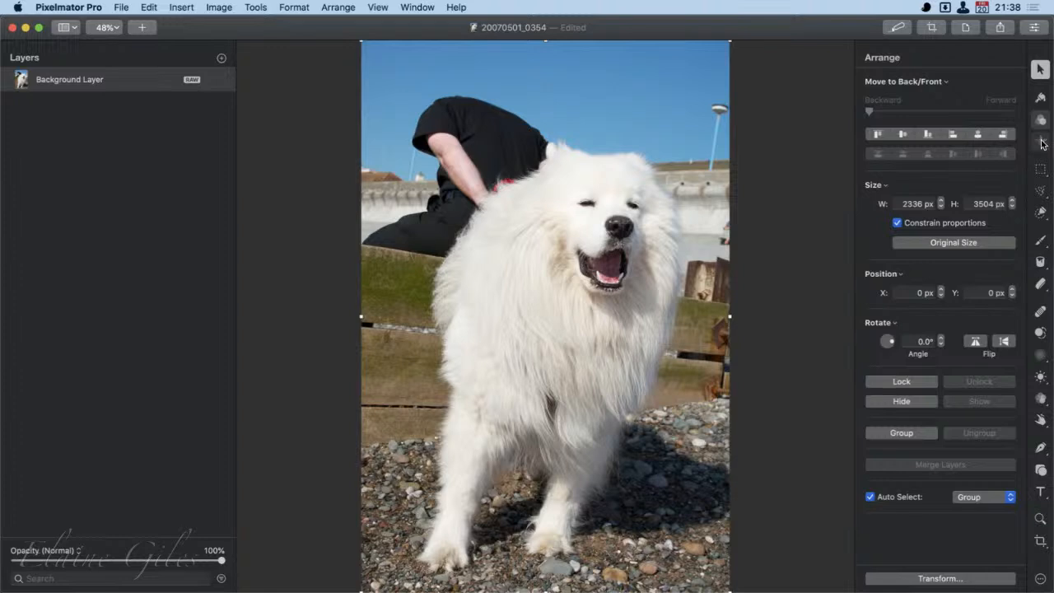
pyautogui.click(1040, 97)
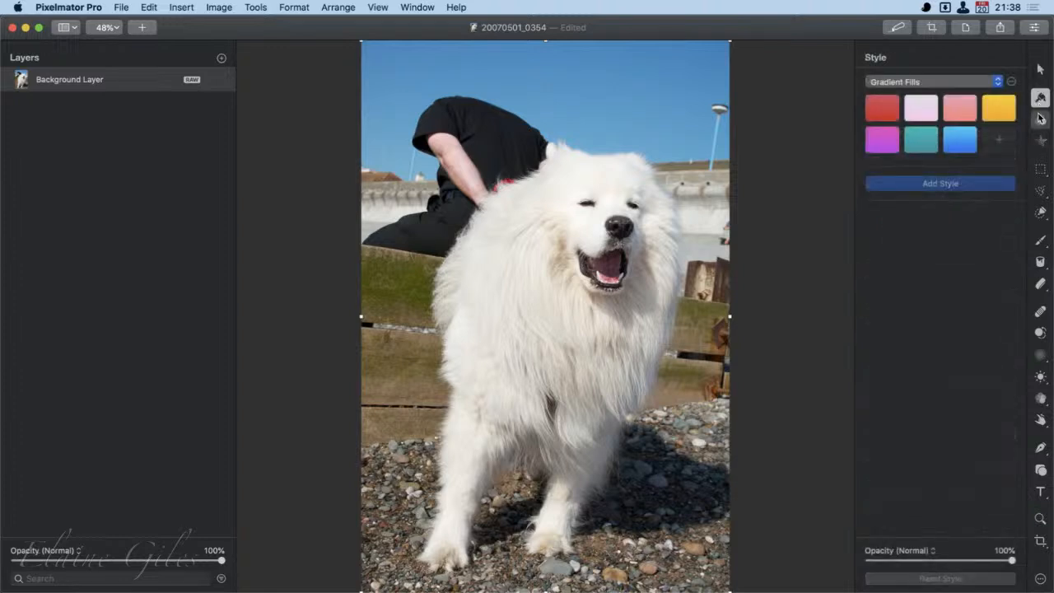
pyautogui.click(1042, 143)
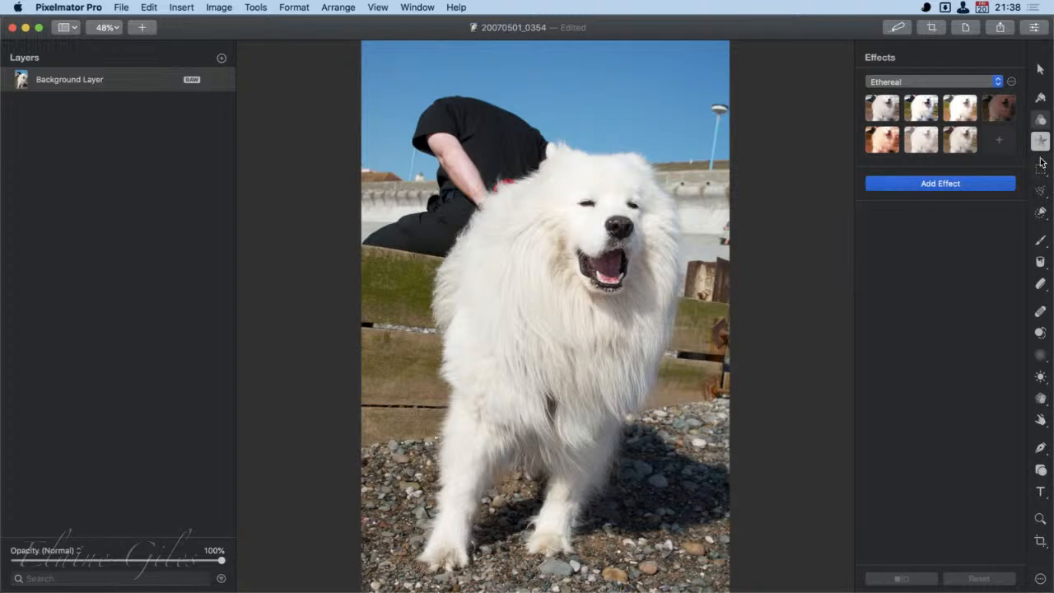
pyautogui.click(1041, 169)
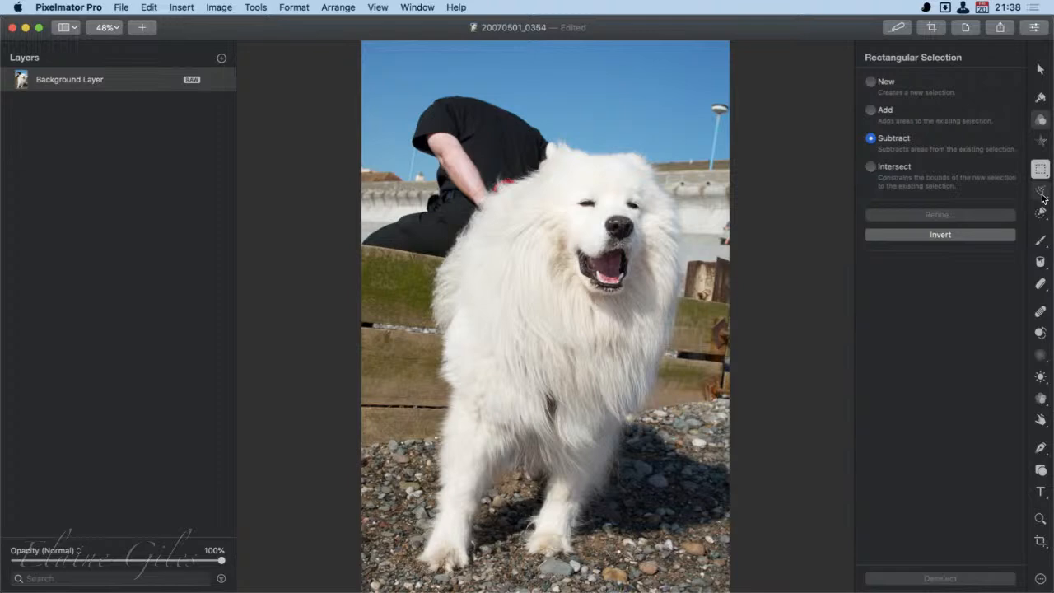
pyautogui.click(1042, 193)
pyautogui.click(1042, 213)
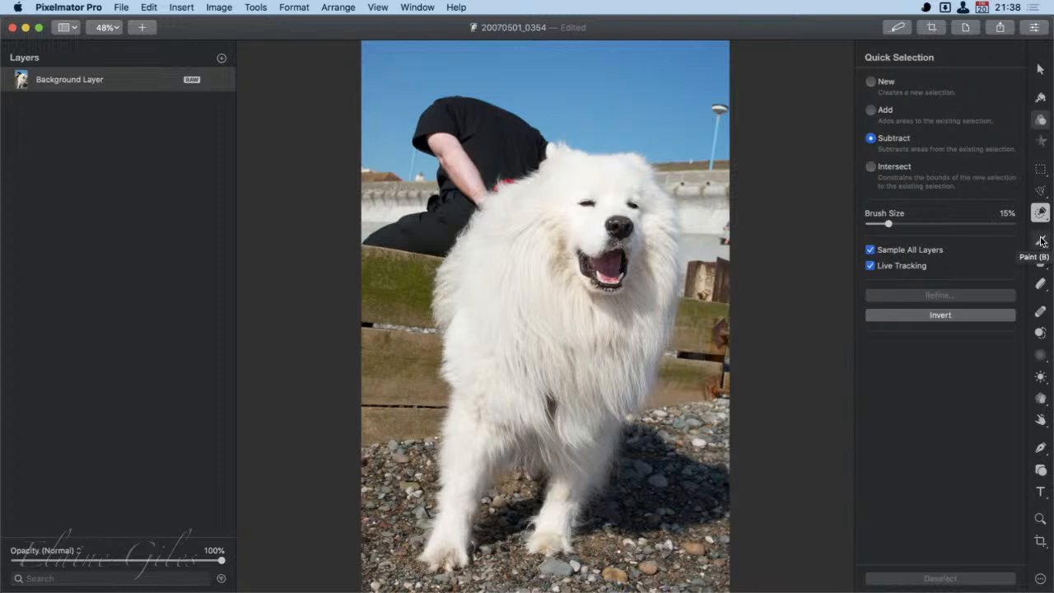
pyautogui.click(1041, 239)
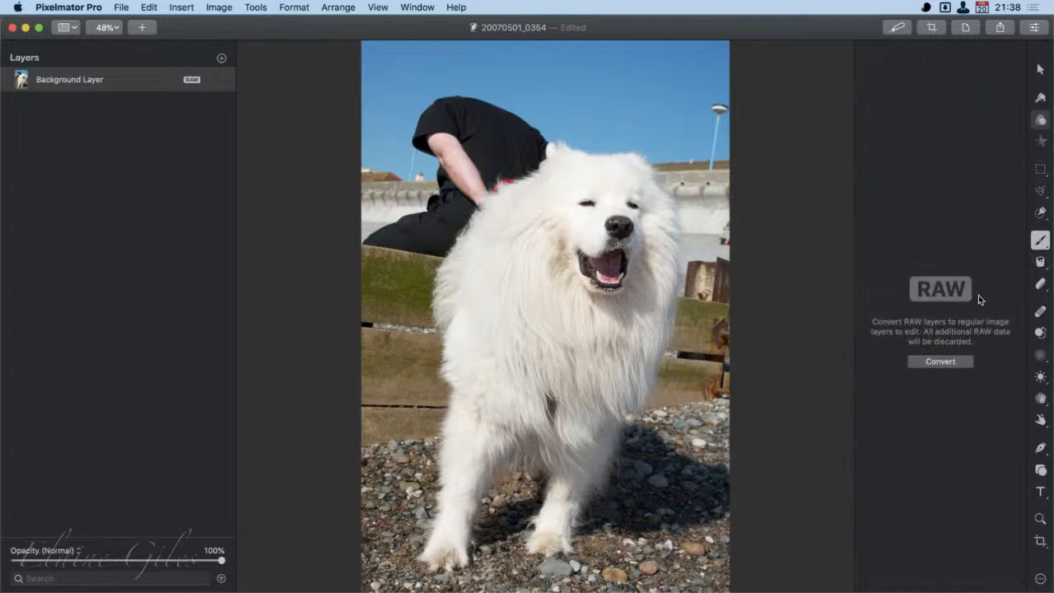
pyautogui.click(1043, 263)
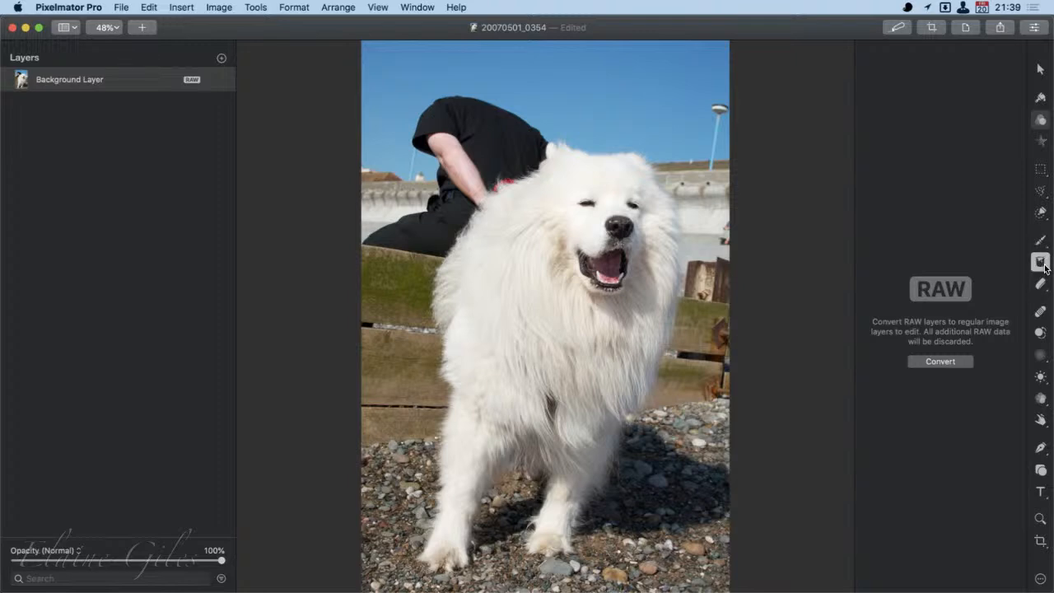
# - Use the Repair tool to remove the small white object on the horizon and the lamppost near the photo's edge beside the dog's head
pyautogui.click(1042, 313)
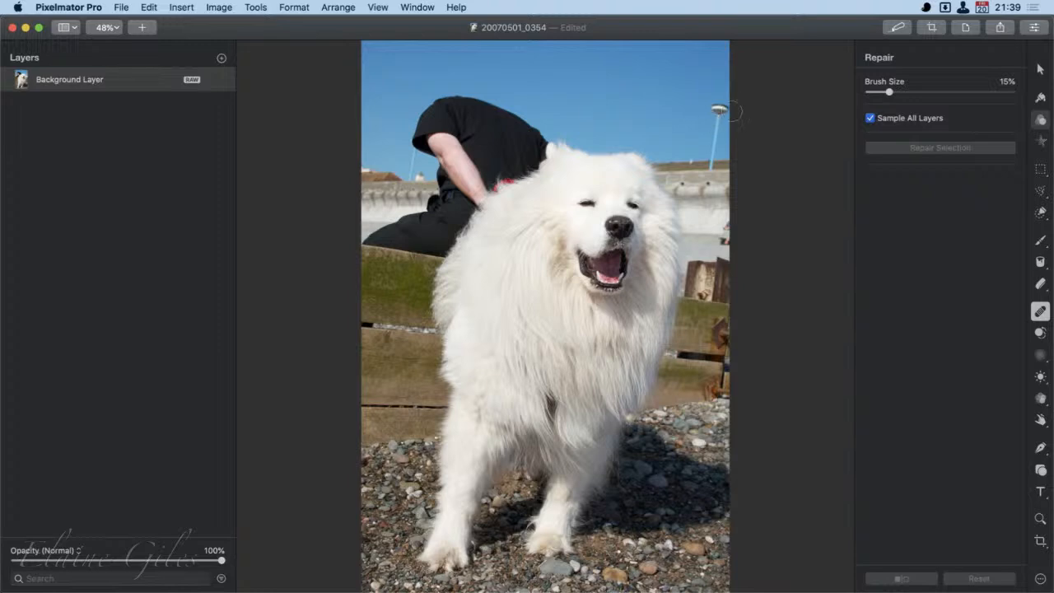
pyautogui.press('[')
pyautogui.scroll(-3, 729, 107)
pyautogui.scroll(3, 725, 107)
pyautogui.scroll(-5, 728, 78)
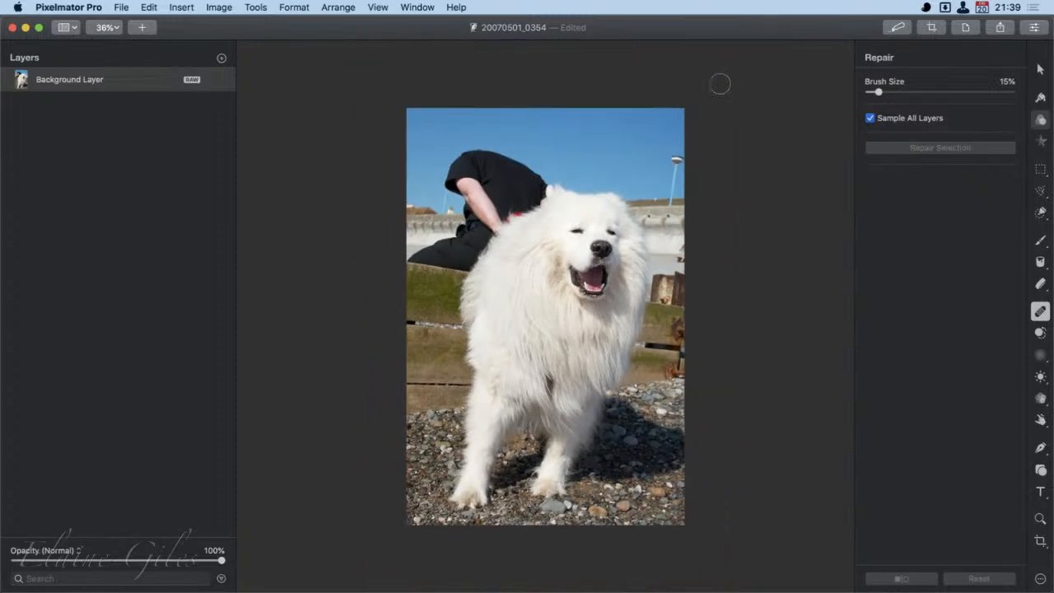
pyautogui.scroll(10, 720, 82)
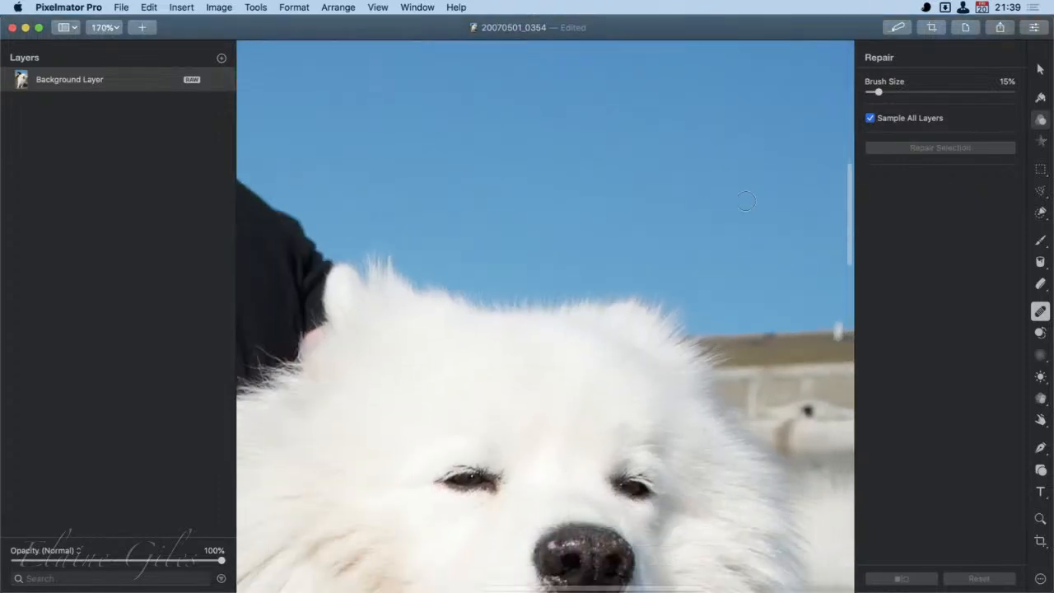
pyautogui.hscroll(2, 746, 201)
pyautogui.scroll(-5, 738, 203)
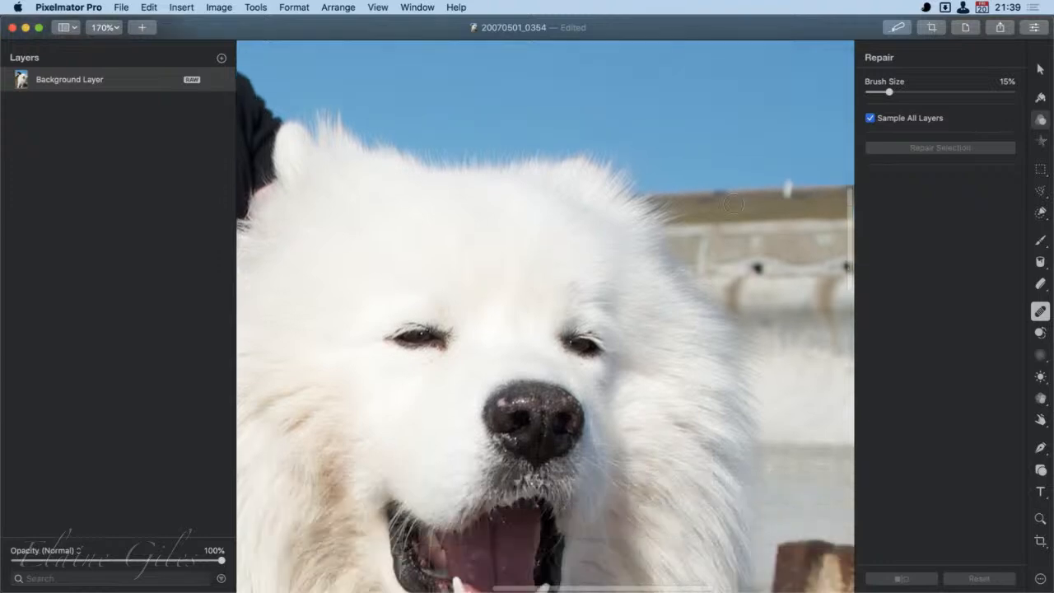
pyautogui.scroll(6, 733, 205)
pyautogui.hscroll(6, 734, 204)
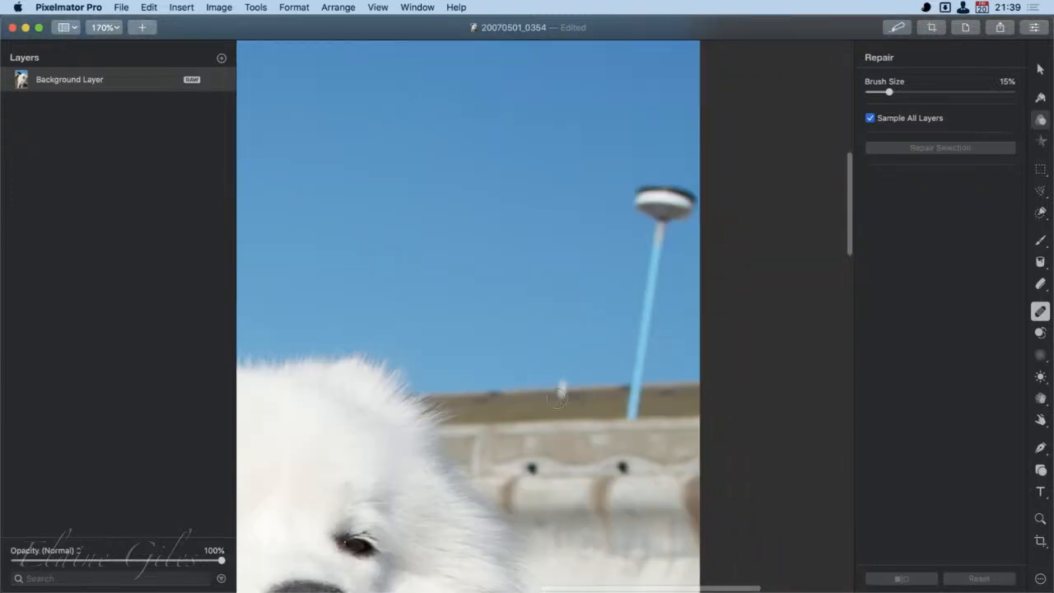
pyautogui.moveTo(558, 397); pyautogui.dragTo(565, 387)
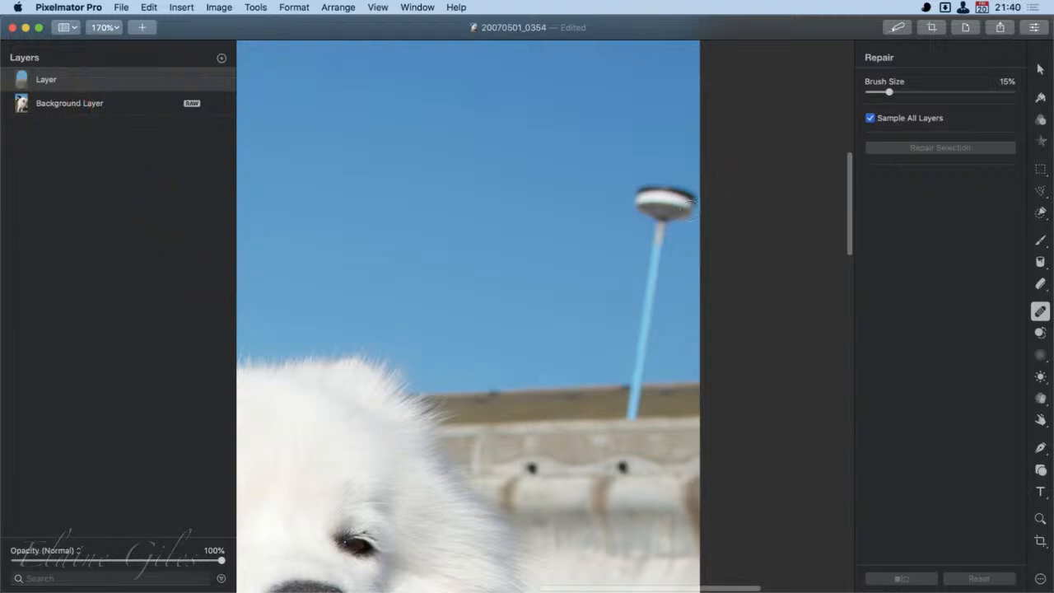
pyautogui.moveTo(691, 208)
pyautogui.mouseDown()
pyautogui.moveTo(646, 201)
pyautogui.moveTo(639, 216)
pyautogui.moveTo(657, 236)
pyautogui.moveTo(700, 224)
pyautogui.moveTo(678, 197)
pyautogui.moveTo(641, 207)
pyautogui.moveTo(688, 215)
pyautogui.moveTo(659, 235)
pyautogui.moveTo(634, 430)
pyautogui.moveTo(663, 220)
pyautogui.mouseUp()
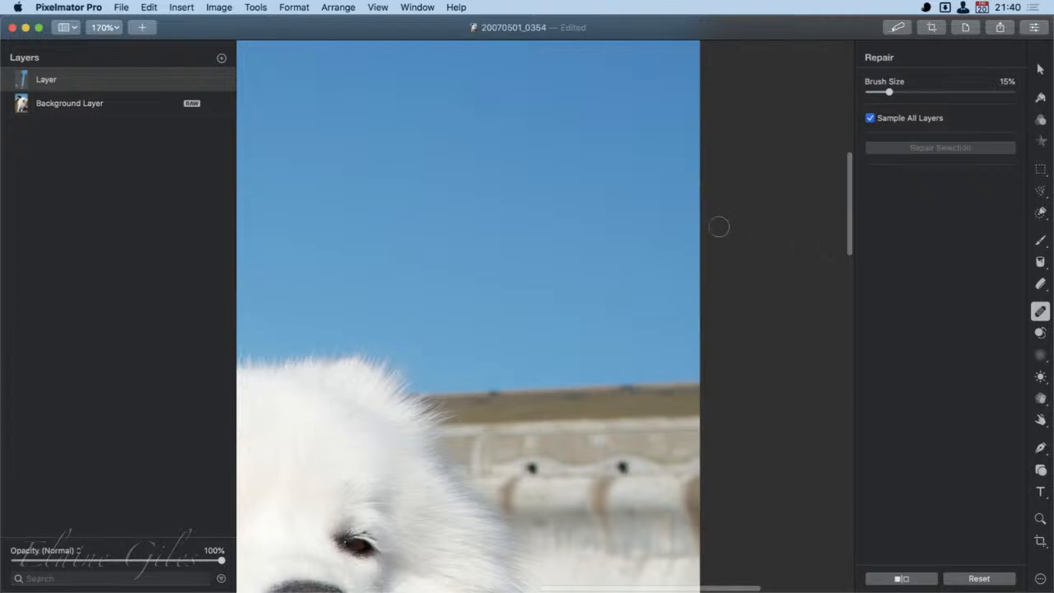
# - Repair away the two thin poles rising into the sky beside the crouching person in black
pyautogui.scroll(-10, 534, 339)
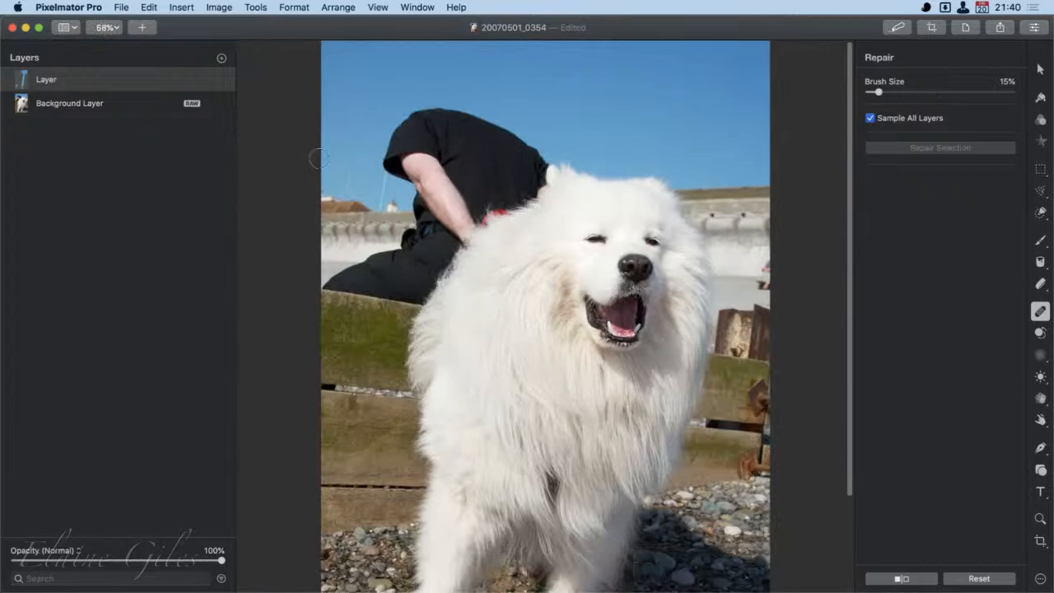
pyautogui.scroll(3, 319, 158)
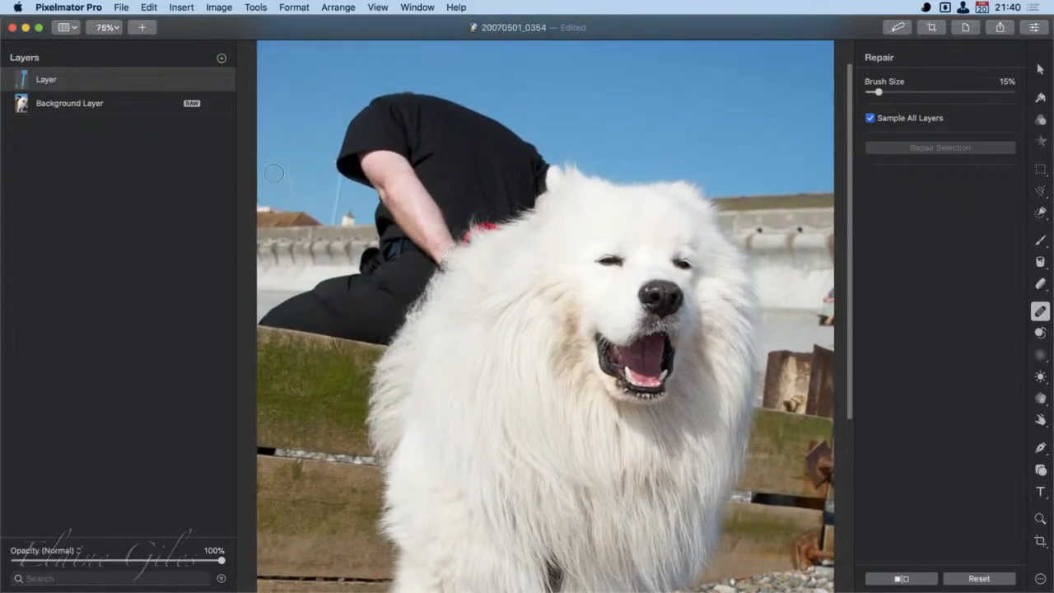
pyautogui.scroll(2, 274, 173)
pyautogui.scroll(5, 239, 202)
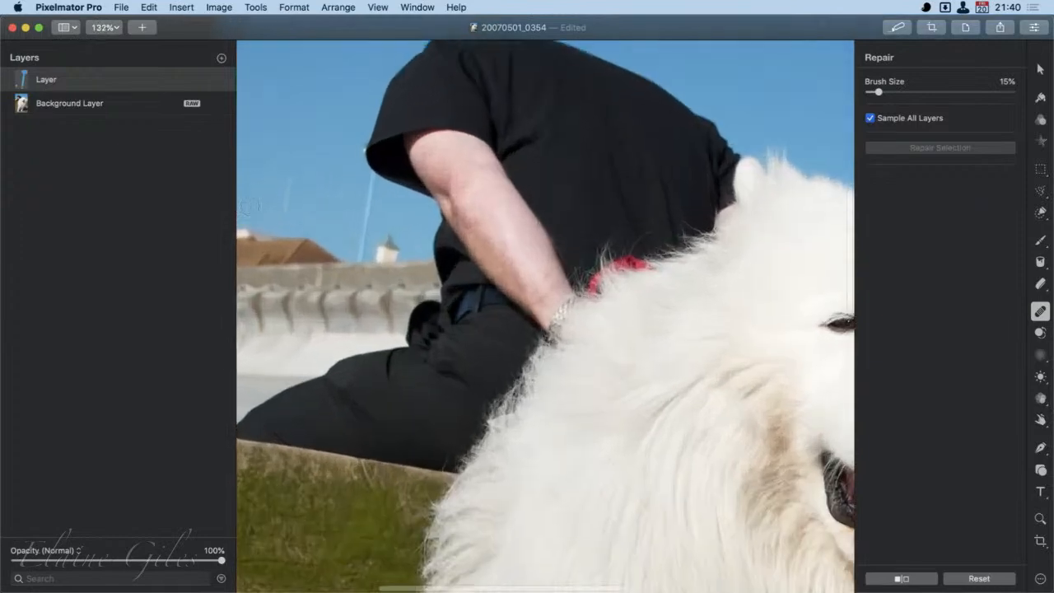
pyautogui.scroll(4, 250, 207)
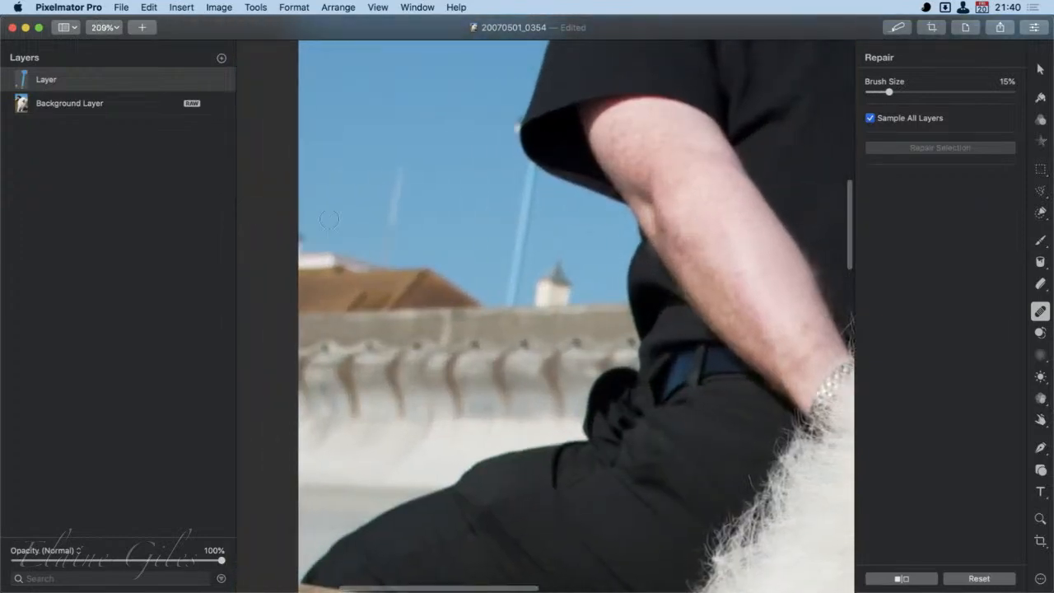
pyautogui.moveTo(402, 161); pyautogui.dragTo(383, 266)
pyautogui.moveTo(515, 128)
pyautogui.mouseDown()
pyautogui.moveTo(514, 115)
pyautogui.moveTo(513, 146)
pyautogui.moveTo(532, 160)
pyautogui.moveTo(511, 312)
pyautogui.mouseUp()
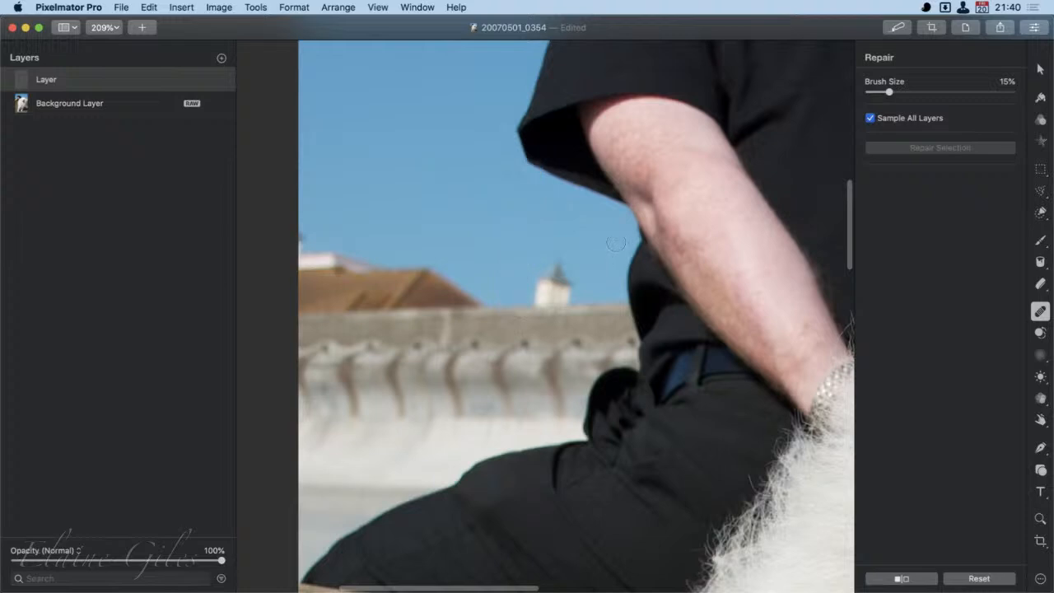
# - Repair away the small turret and brown roof above the sea wall, clean up the wall's upper edge, and fit the whole photo in view
pyautogui.moveTo(573, 304)
pyautogui.mouseDown()
pyautogui.moveTo(557, 257)
pyautogui.moveTo(537, 310)
pyautogui.moveTo(570, 309)
pyautogui.moveTo(560, 304)
pyautogui.mouseUp()
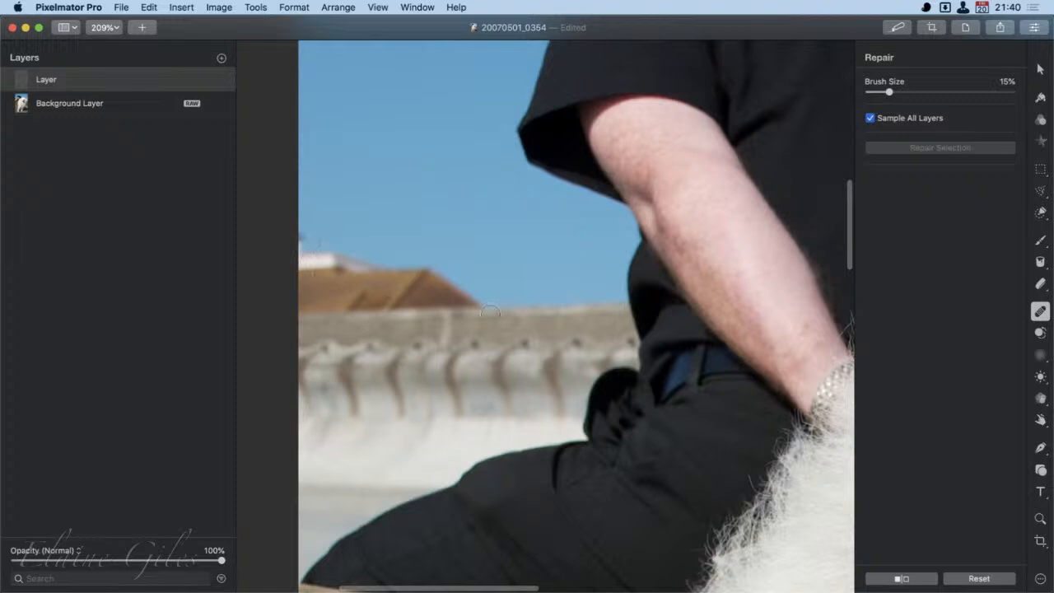
pyautogui.moveTo(493, 302)
pyautogui.mouseDown()
pyautogui.moveTo(292, 321)
pyautogui.moveTo(299, 251)
pyautogui.moveTo(475, 306)
pyautogui.moveTo(416, 277)
pyautogui.moveTo(300, 256)
pyautogui.moveTo(318, 293)
pyautogui.moveTo(453, 306)
pyautogui.mouseUp()
pyautogui.moveTo(335, 276)
pyautogui.mouseDown()
pyautogui.moveTo(385, 300)
pyautogui.moveTo(455, 312)
pyautogui.moveTo(303, 305)
pyautogui.moveTo(417, 306)
pyautogui.mouseUp()
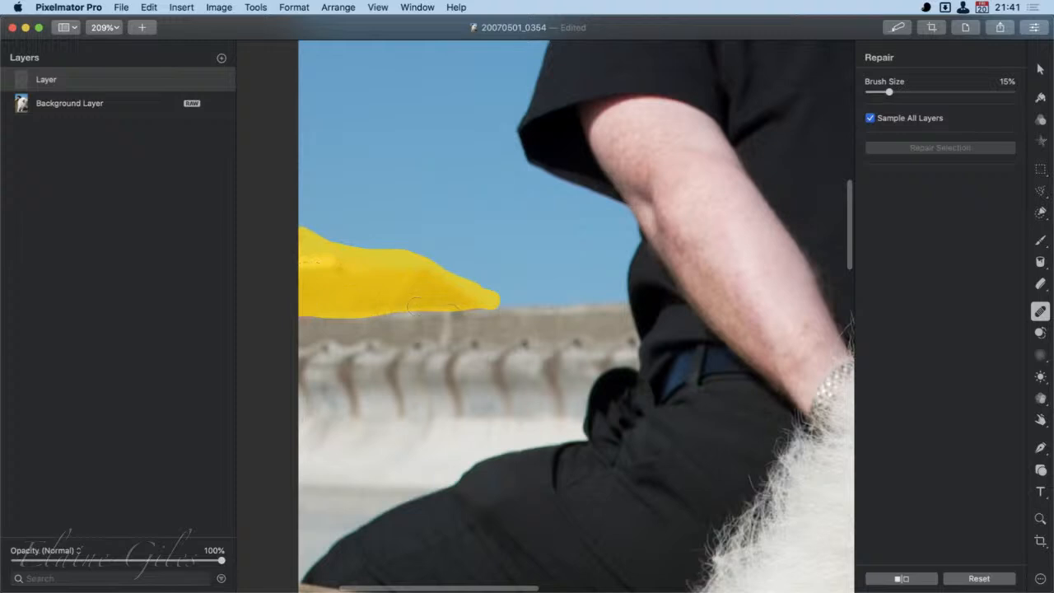
pyautogui.moveTo(485, 310)
pyautogui.mouseDown()
pyautogui.moveTo(338, 312)
pyautogui.moveTo(380, 314)
pyautogui.mouseUp()
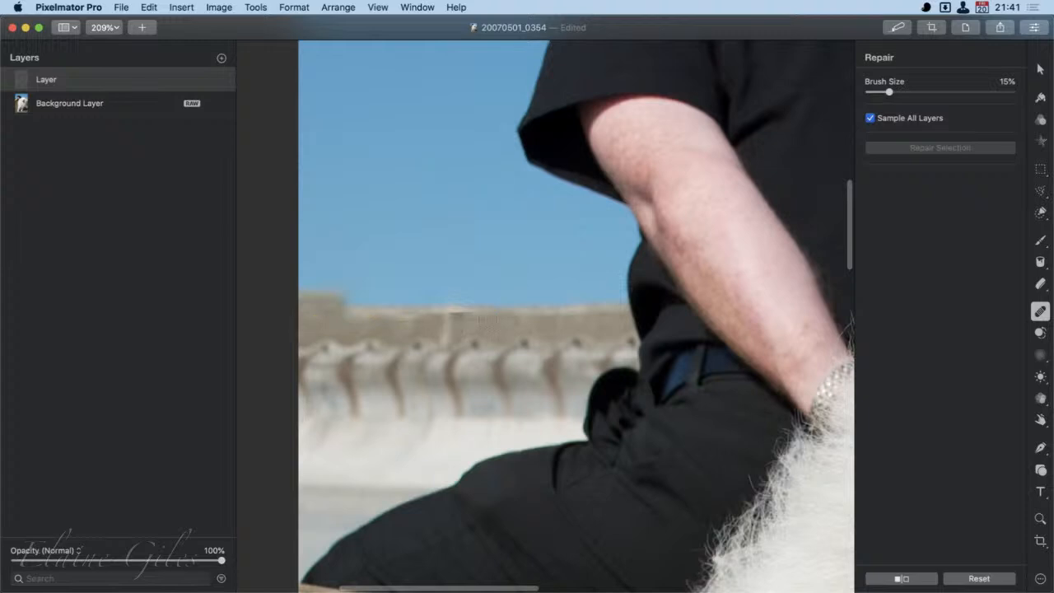
pyautogui.moveTo(464, 311)
pyautogui.mouseDown()
pyautogui.moveTo(434, 334)
pyautogui.moveTo(362, 307)
pyautogui.moveTo(296, 316)
pyautogui.moveTo(346, 314)
pyautogui.moveTo(301, 302)
pyautogui.mouseUp()
pyautogui.scroll(1, 541, 430)
pyautogui.scroll(-2, 540, 430)
pyautogui.press('super+0')
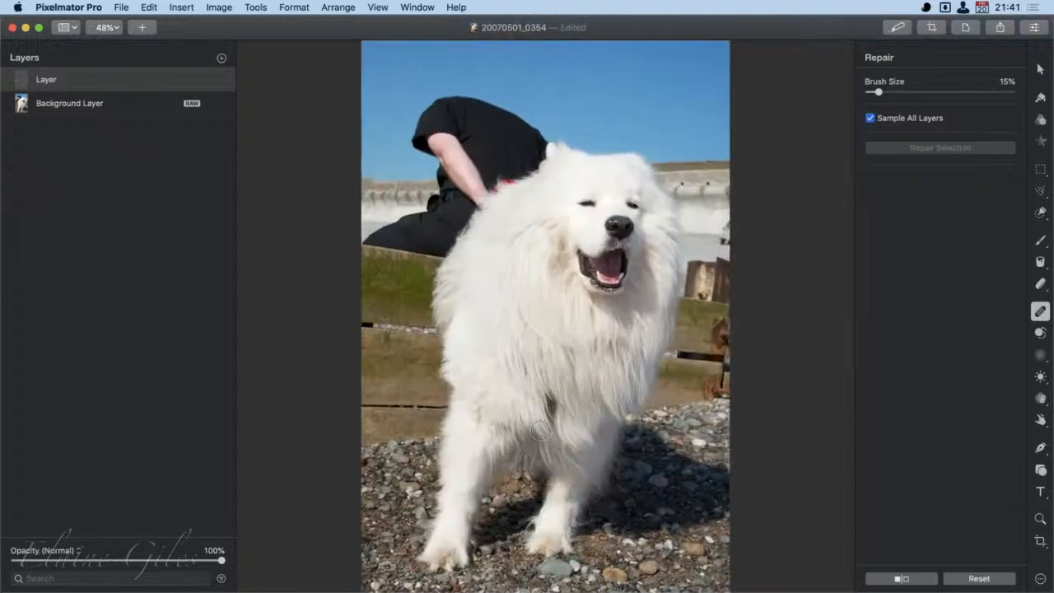
pyautogui.press(']')
pyautogui.press('[')
pyautogui.press('[')
pyautogui.press('[')
pyautogui.press('[')
pyautogui.press('[')
pyautogui.press(']')
pyautogui.press(']')
pyautogui.press(']')
pyautogui.press(']')
pyautogui.press(']')
# - Try to repair away the crouching person in black behind the dog with a 25% brush
pyautogui.scroll(-2, 342, 103)
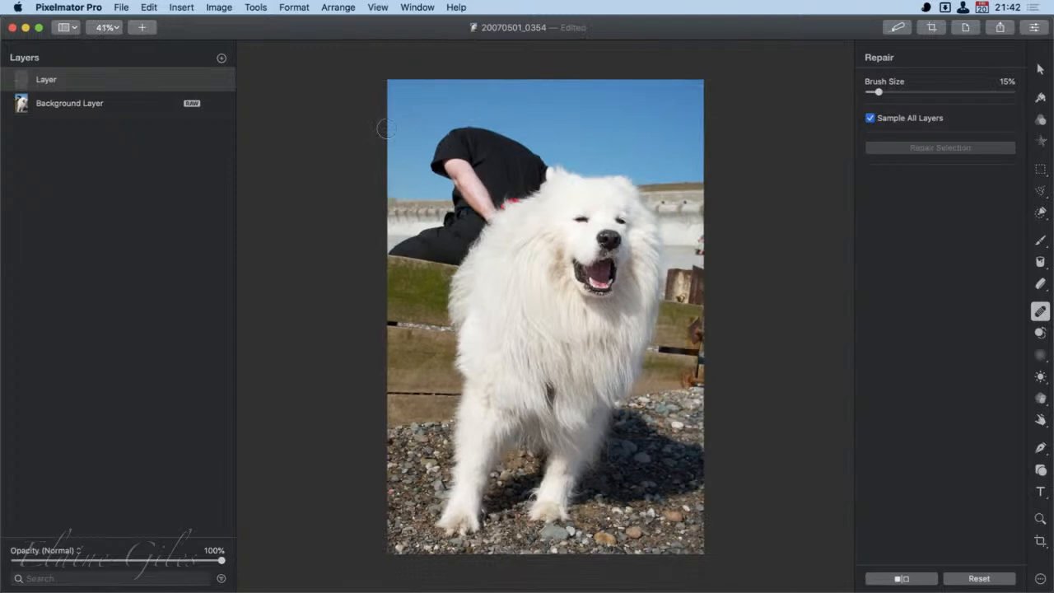
pyautogui.scroll(3, 349, 105)
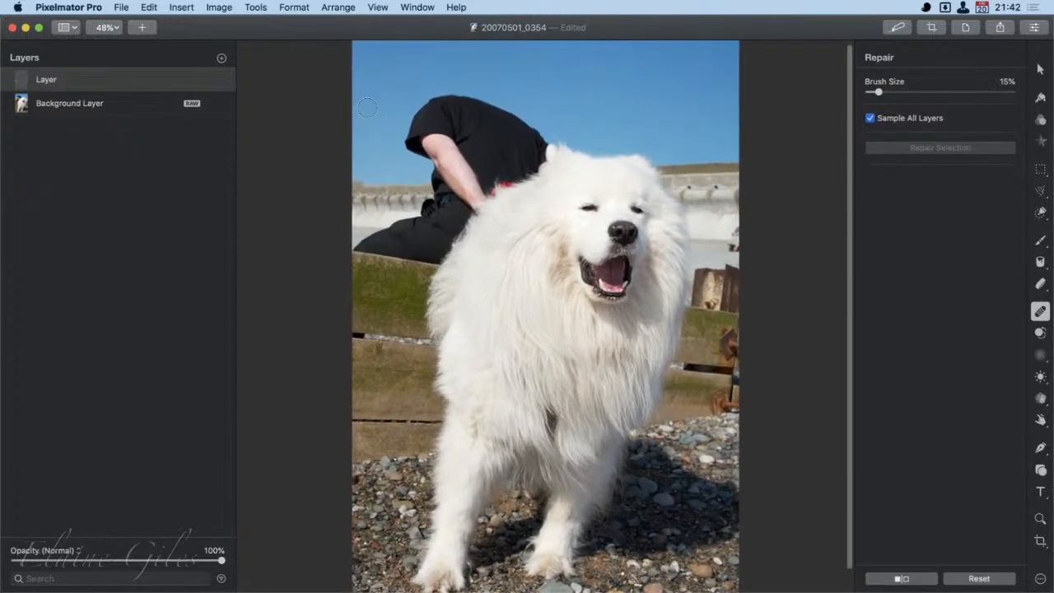
pyautogui.scroll(2, 367, 107)
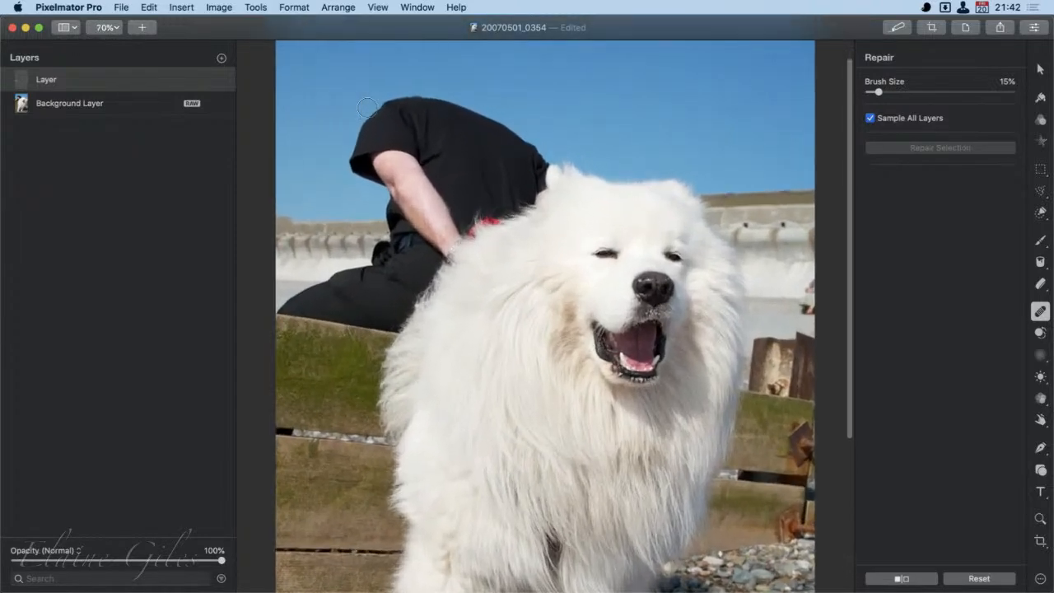
pyautogui.press(']')
pyautogui.press(']')
pyautogui.moveTo(350, 302)
pyautogui.mouseDown()
pyautogui.moveTo(292, 317)
pyautogui.moveTo(287, 329)
pyautogui.moveTo(359, 342)
pyautogui.mouseUp()
pyautogui.moveTo(379, 348)
pyautogui.mouseDown()
pyautogui.moveTo(469, 245)
pyautogui.moveTo(533, 219)
pyautogui.moveTo(539, 182)
pyautogui.moveTo(508, 151)
pyautogui.moveTo(435, 124)
pyautogui.moveTo(411, 121)
pyautogui.moveTo(368, 149)
pyautogui.moveTo(362, 190)
pyautogui.moveTo(405, 212)
pyautogui.moveTo(394, 237)
pyautogui.moveTo(402, 266)
pyautogui.moveTo(347, 311)
pyautogui.moveTo(368, 319)
pyautogui.moveTo(392, 307)
pyautogui.moveTo(434, 234)
pyautogui.moveTo(401, 167)
pyautogui.moveTo(403, 145)
pyautogui.moveTo(517, 196)
pyautogui.moveTo(464, 148)
pyautogui.moveTo(387, 163)
pyautogui.moveTo(414, 246)
pyautogui.moveTo(447, 255)
pyautogui.moveTo(471, 213)
pyautogui.moveTo(498, 194)
pyautogui.moveTo(420, 161)
pyautogui.moveTo(455, 195)
pyautogui.mouseUp()
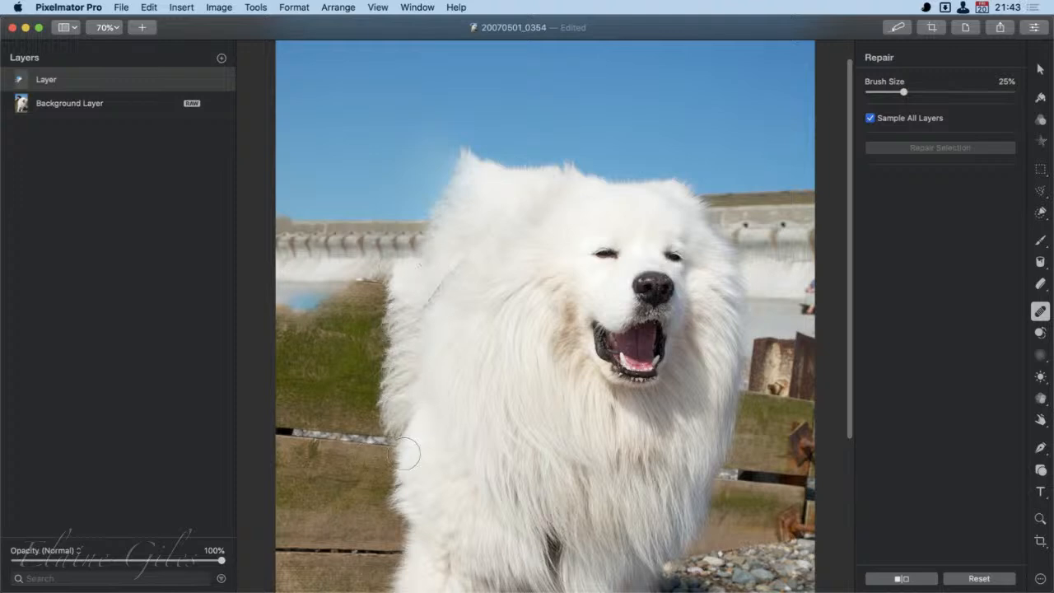
# - Undo the crouching person's removal, redo it to compare the photo, and undo it again
pyautogui.press('[')
pyautogui.press(']')
pyautogui.press('super+z')
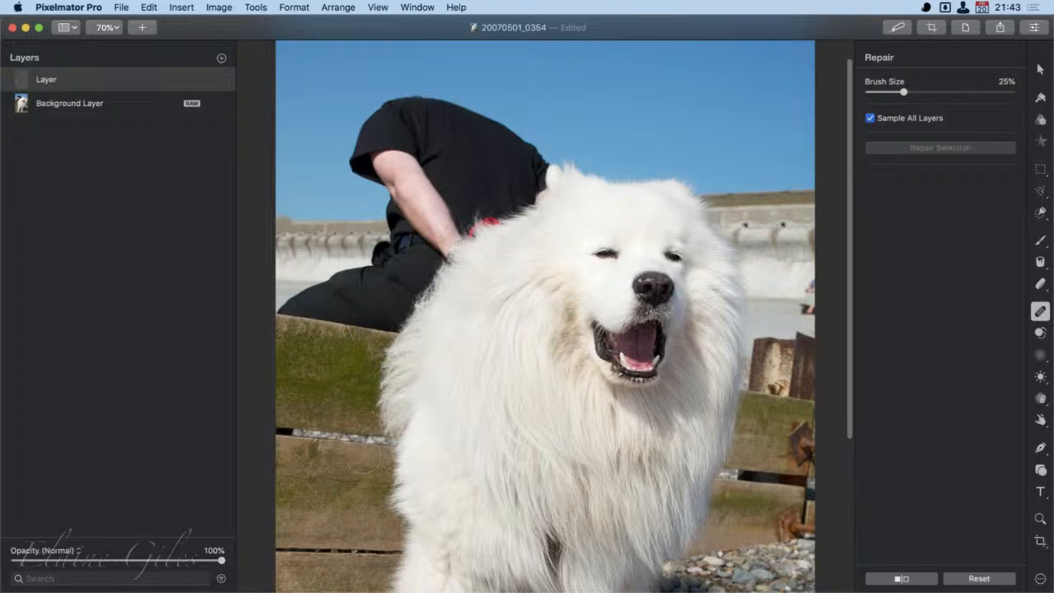
pyautogui.press('super+shift+z')
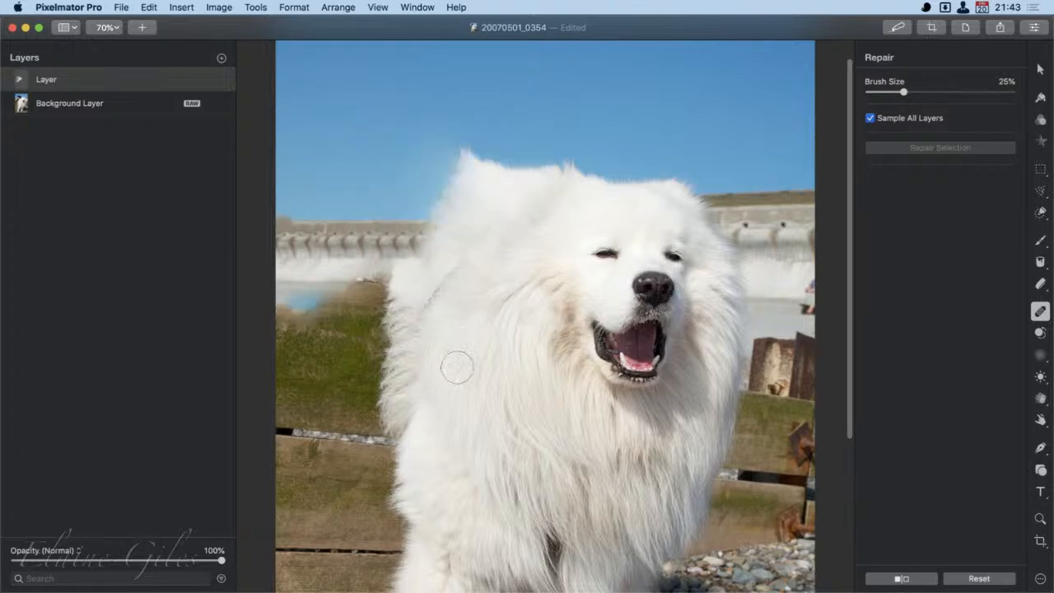
pyautogui.click(287, 430)
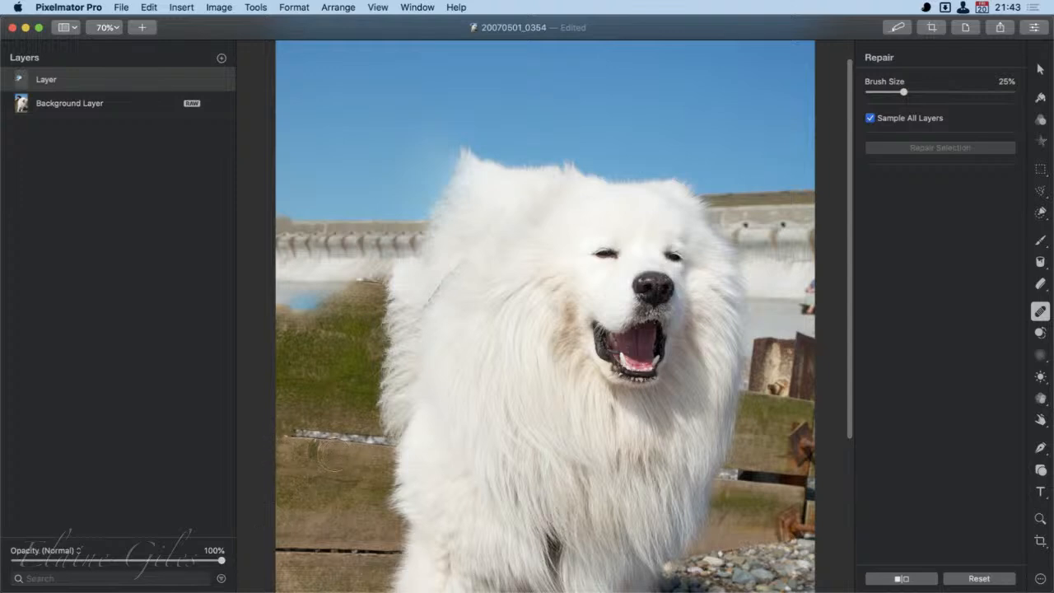
pyautogui.press('super+z')
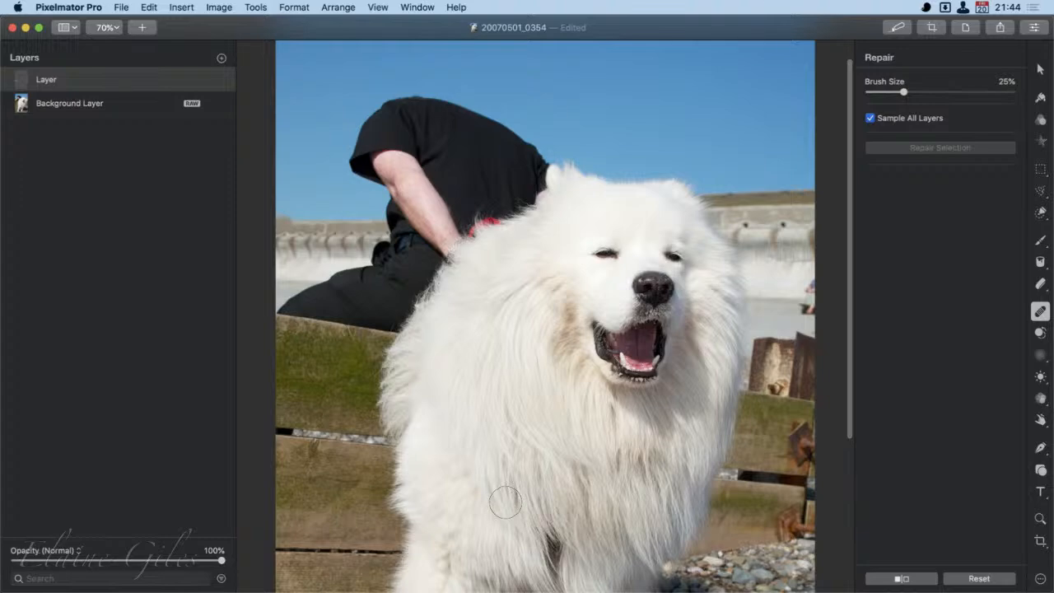
pyautogui.scroll(-2, 544, 511)
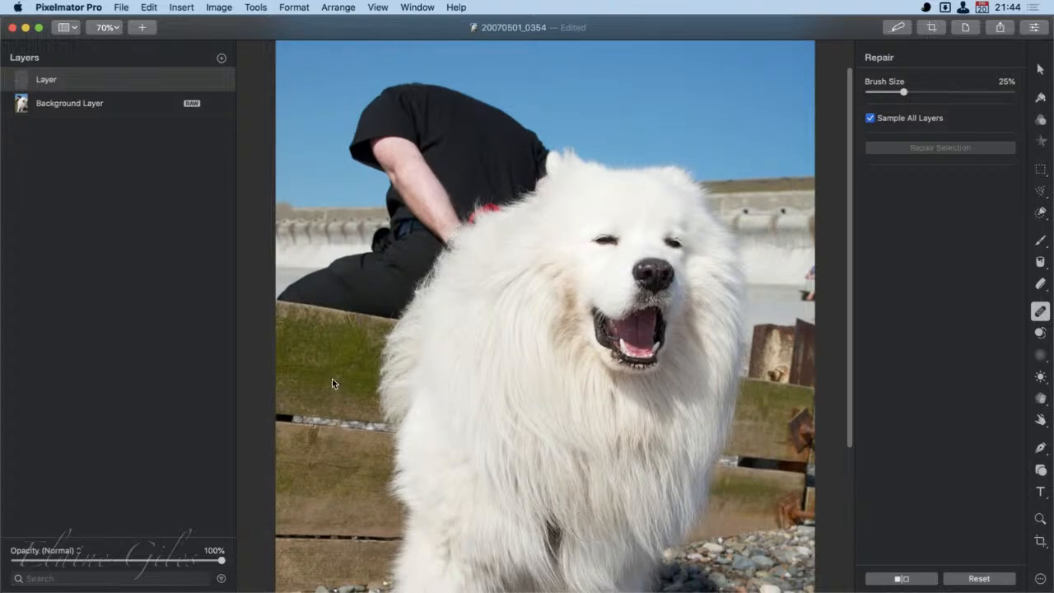
# - Open the recently used RAW photo 20070501_0059.CR2 alongside the current one
pyautogui.click(120, 7)
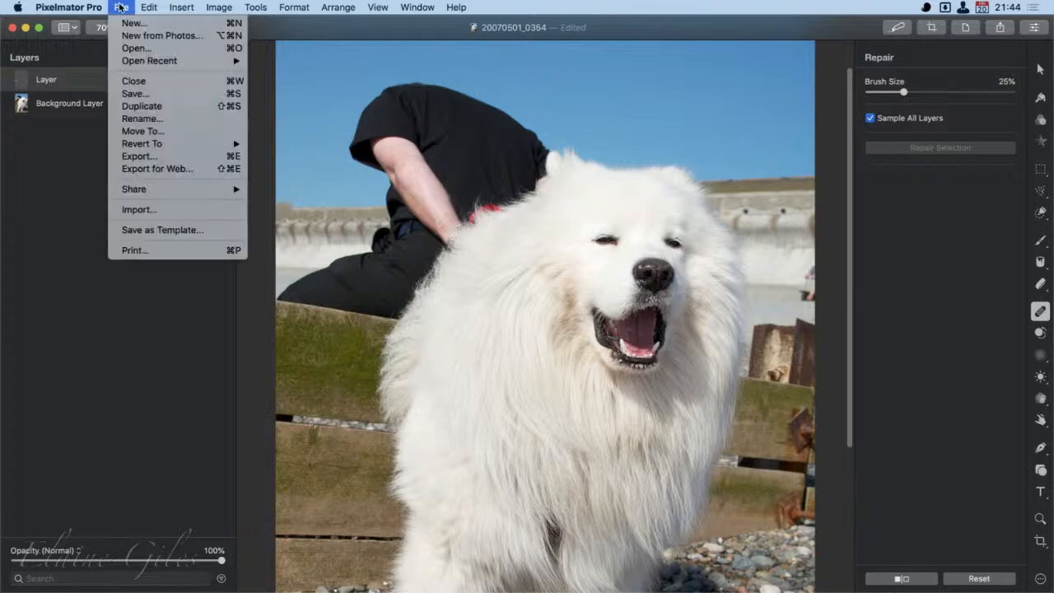
pyautogui.moveTo(183, 58)
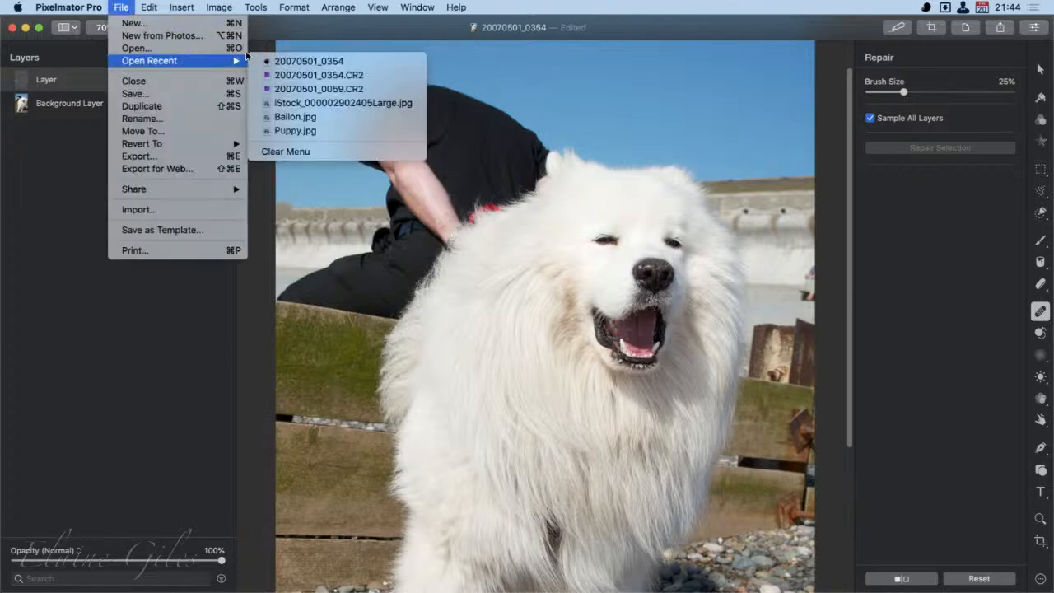
pyautogui.click(346, 89)
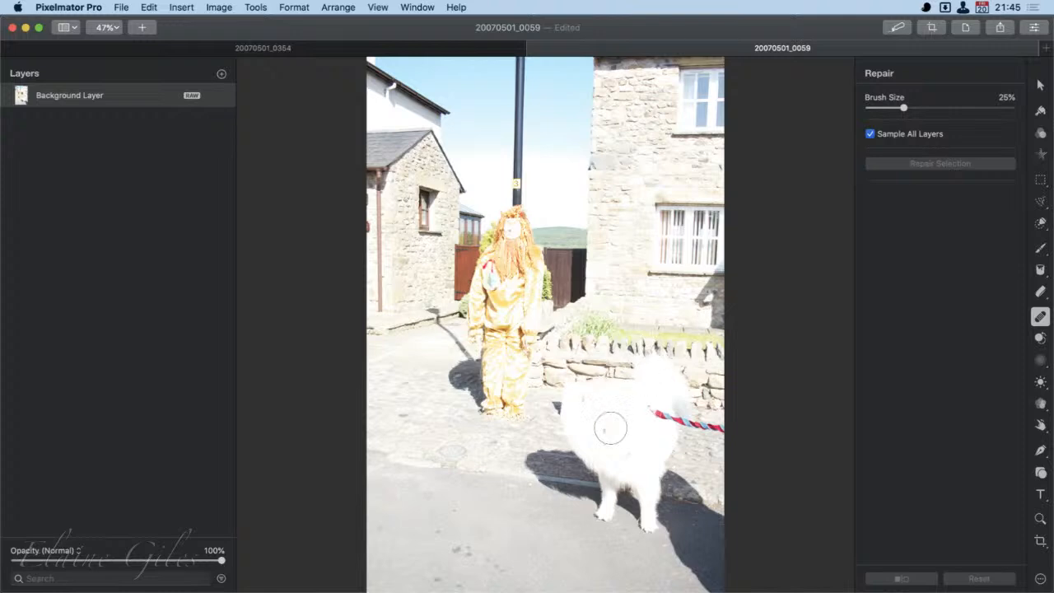
pyautogui.moveTo(511, 251); pyautogui.dragTo(495, 251)
# - Bring up the Color Adjustments for the photo and look through the available preset collections
pyautogui.click(1041, 133)
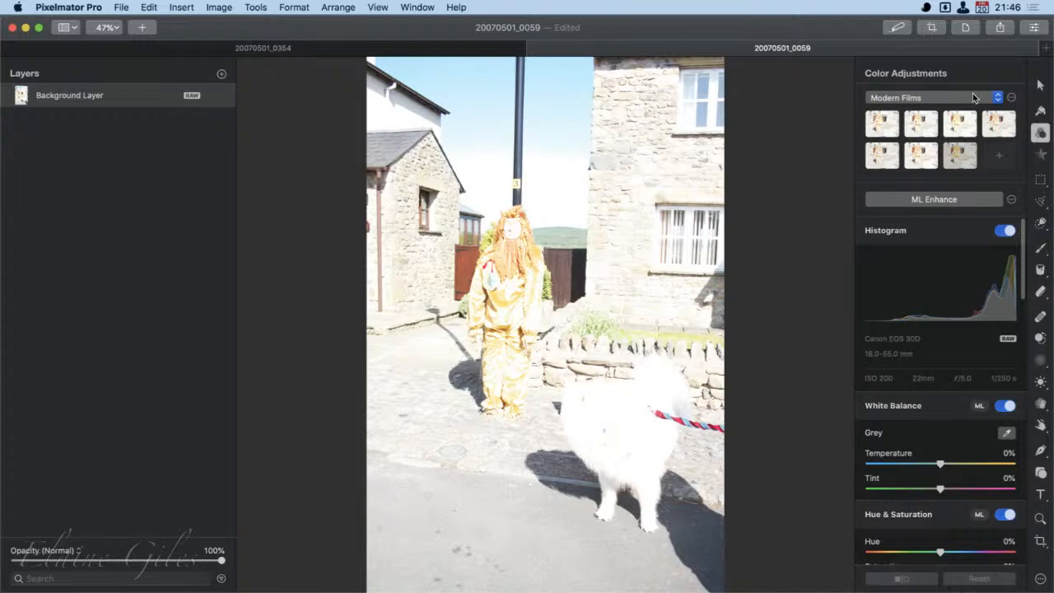
pyautogui.click(1000, 98)
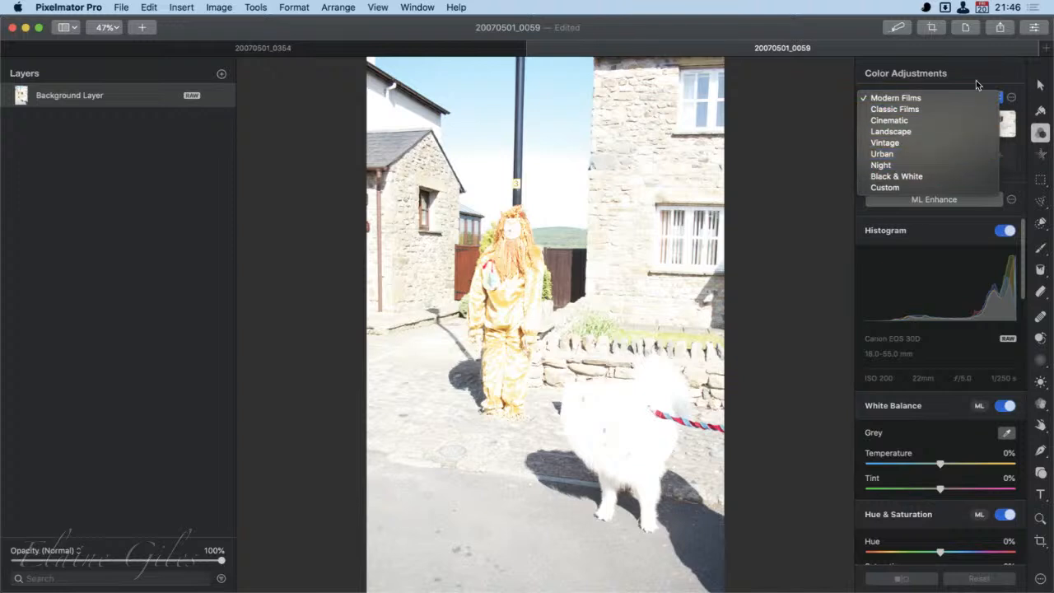
pyautogui.click(813, 87)
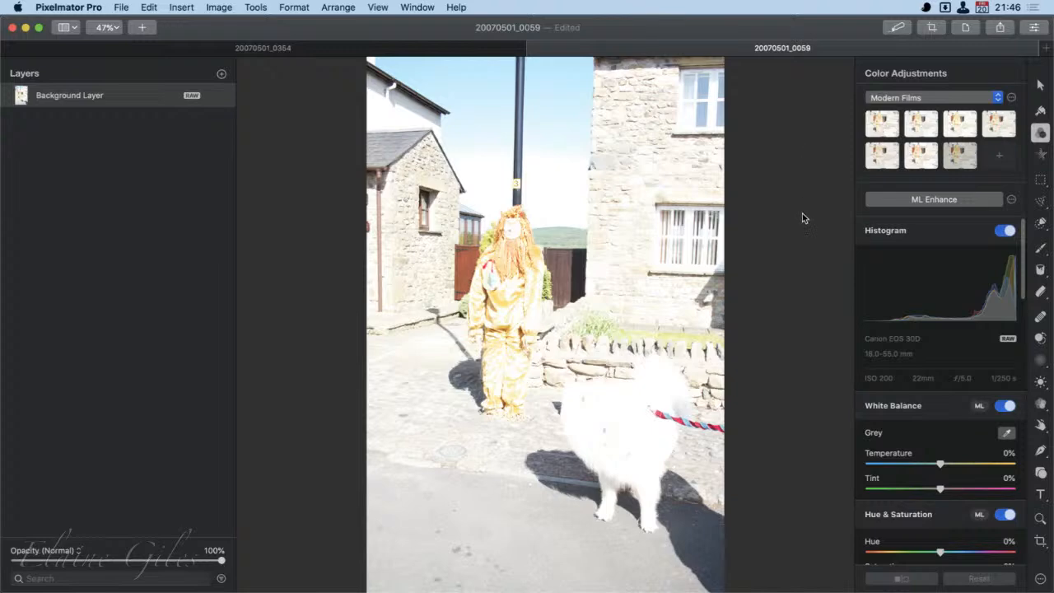
# - Apply ML Enhance, undoing and reapplying it to compare the paper sign beside the dog's head
pyautogui.click(933, 202)
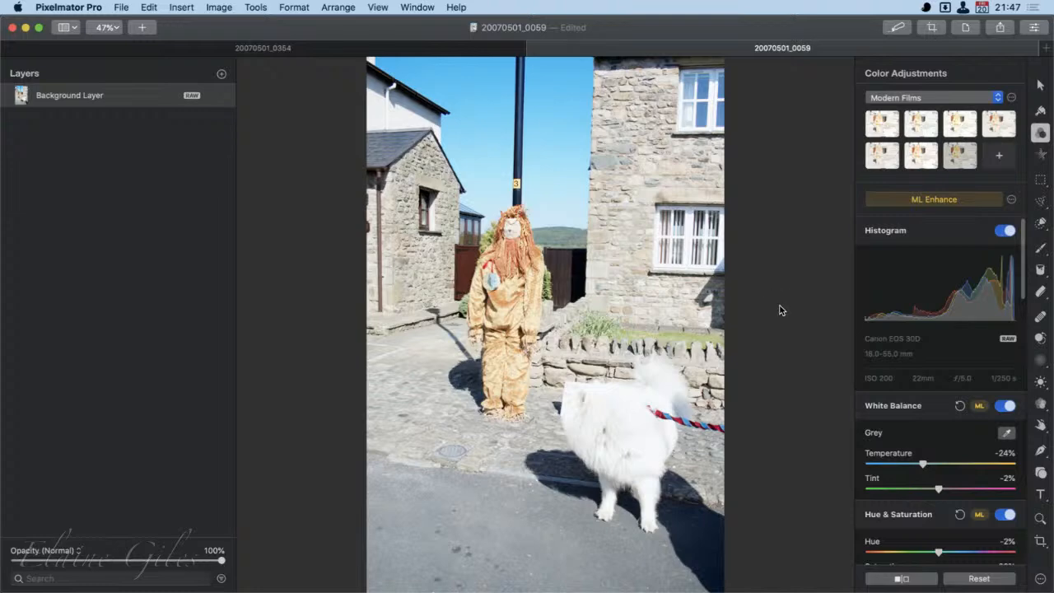
pyautogui.press('super+z')
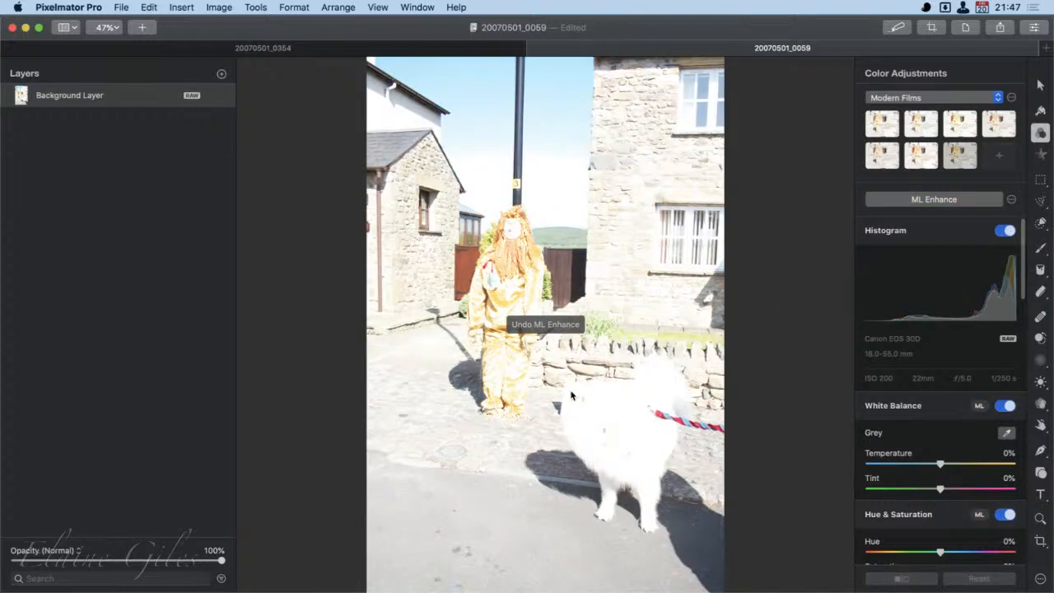
pyautogui.scroll(10, 578, 393)
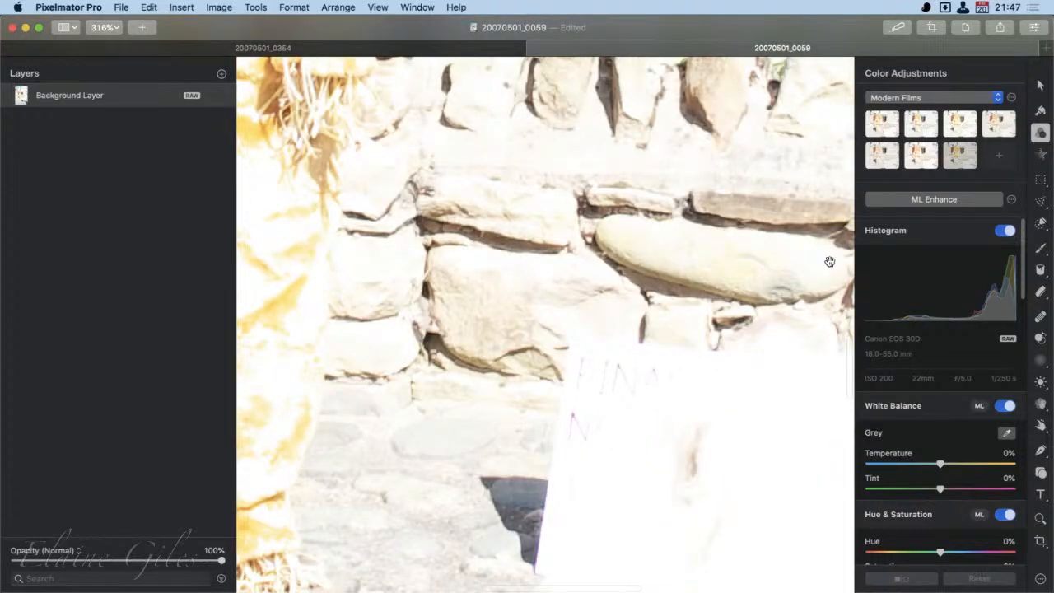
pyautogui.click(887, 205)
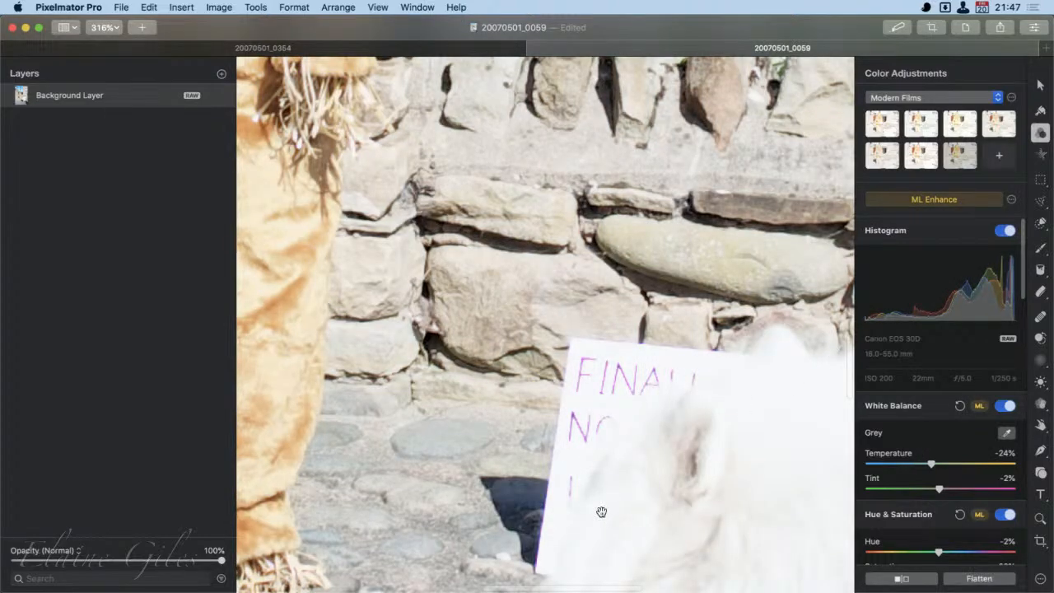
pyautogui.scroll(-10, 602, 513)
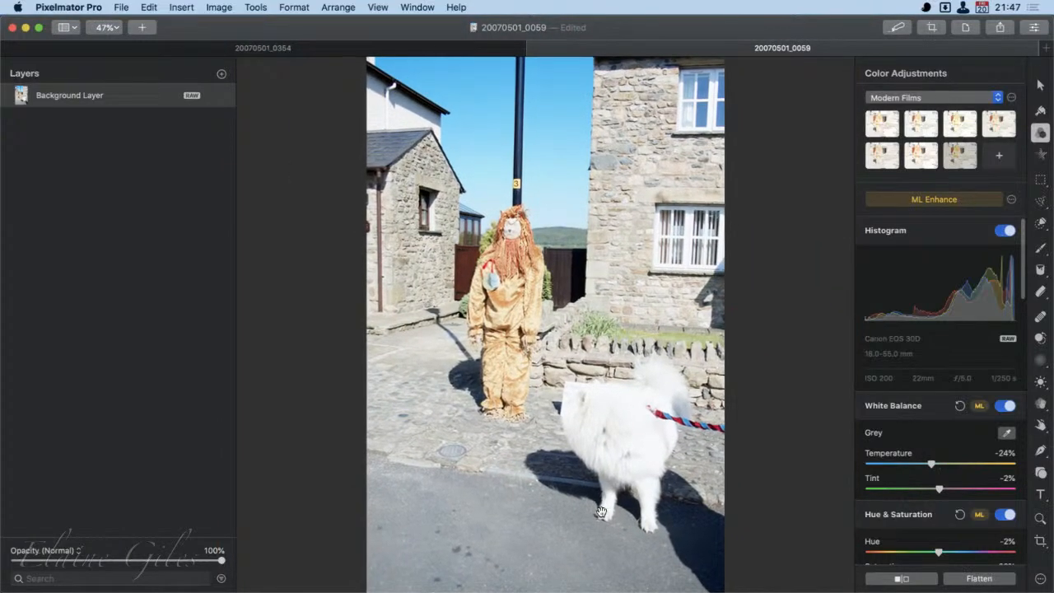
# - Raise the photo's saturation to 34% and lower its exposure to -154%
pyautogui.scroll(1, 602, 503)
pyautogui.scroll(-5, 922, 471)
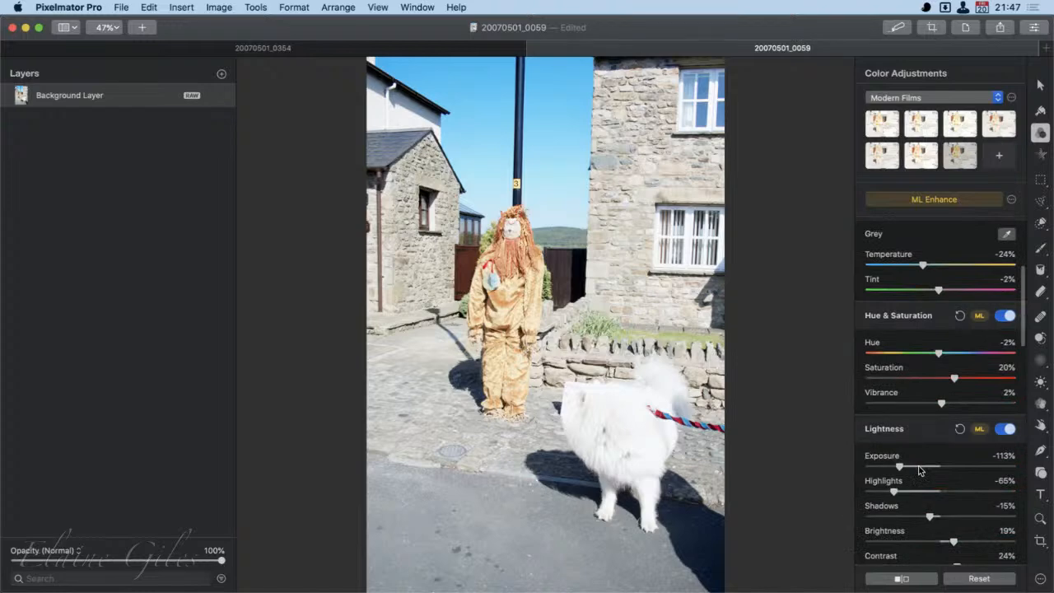
pyautogui.moveTo(954, 360); pyautogui.dragTo(967, 358)
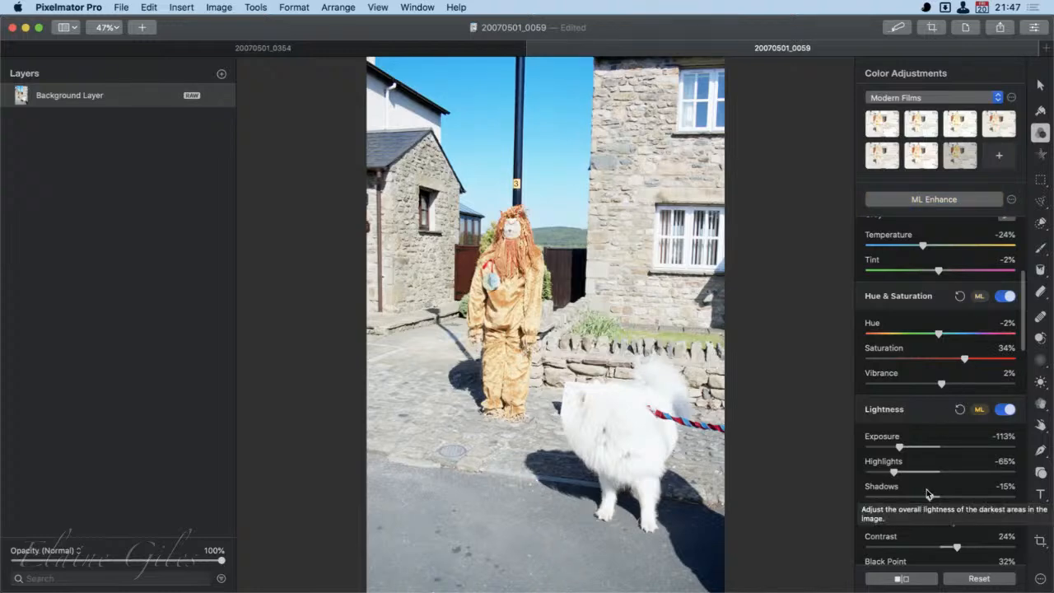
pyautogui.moveTo(901, 447); pyautogui.dragTo(885, 448)
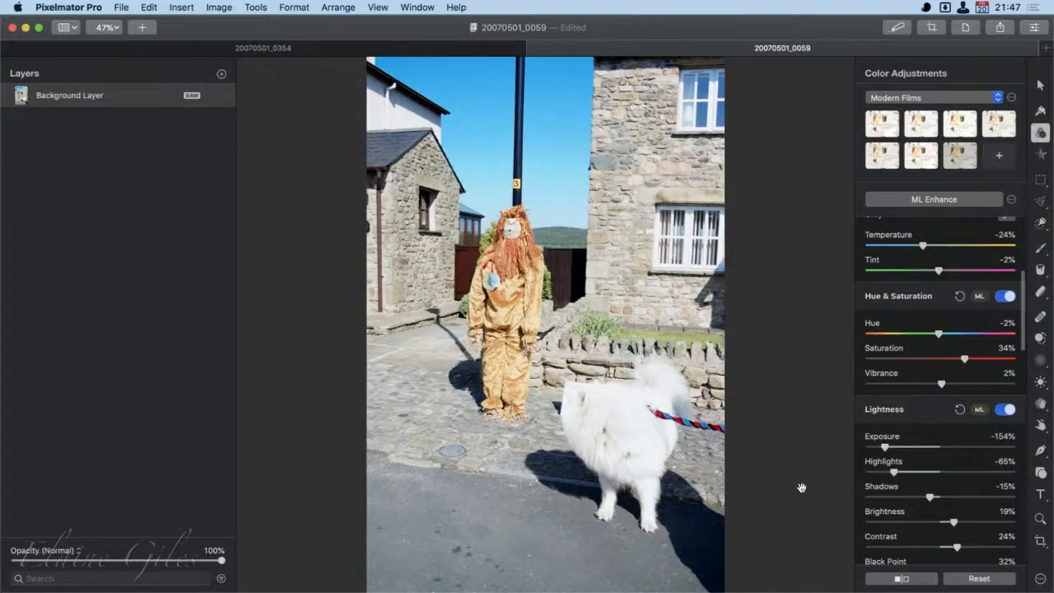
# - Examine the adjusted photo up close at the dog's paper sign and the lion figure's face, and check the whole image
pyautogui.scroll(10, 579, 424)
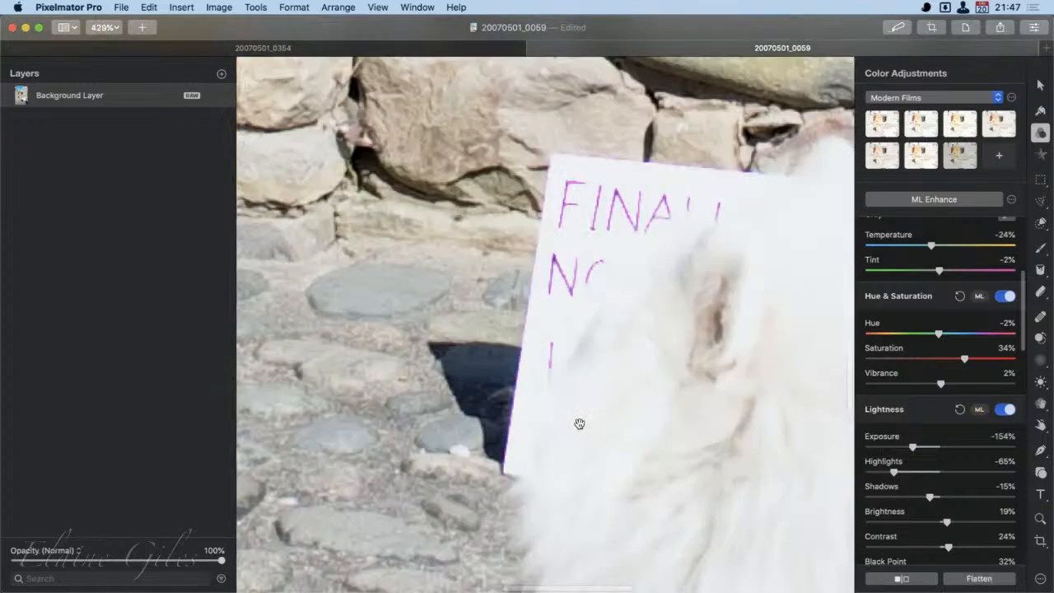
pyautogui.scroll(-3, 606, 421)
pyautogui.scroll(-6, 606, 421)
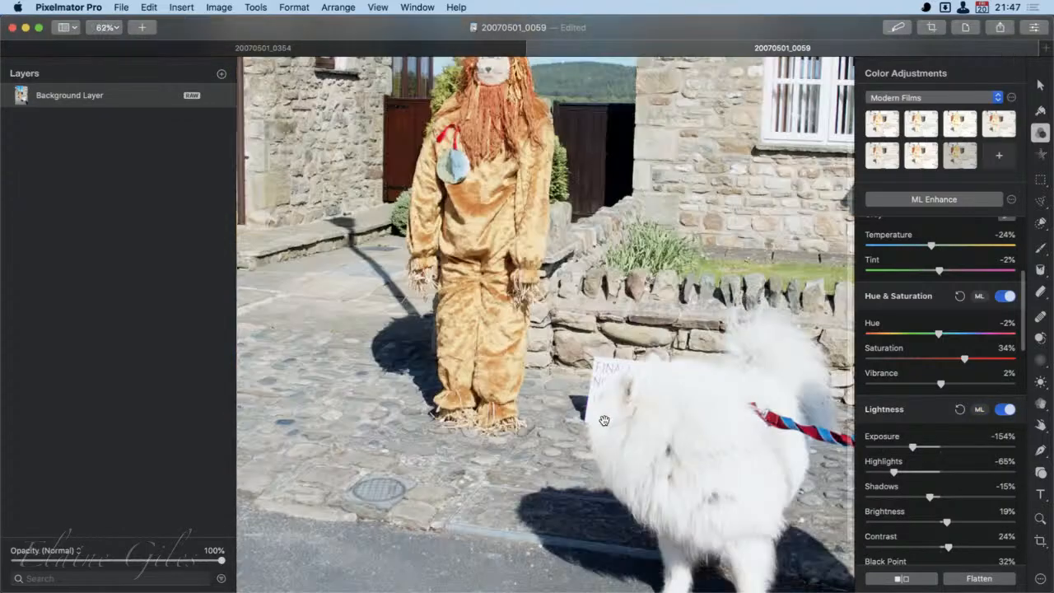
pyautogui.scroll(7, 487, 141)
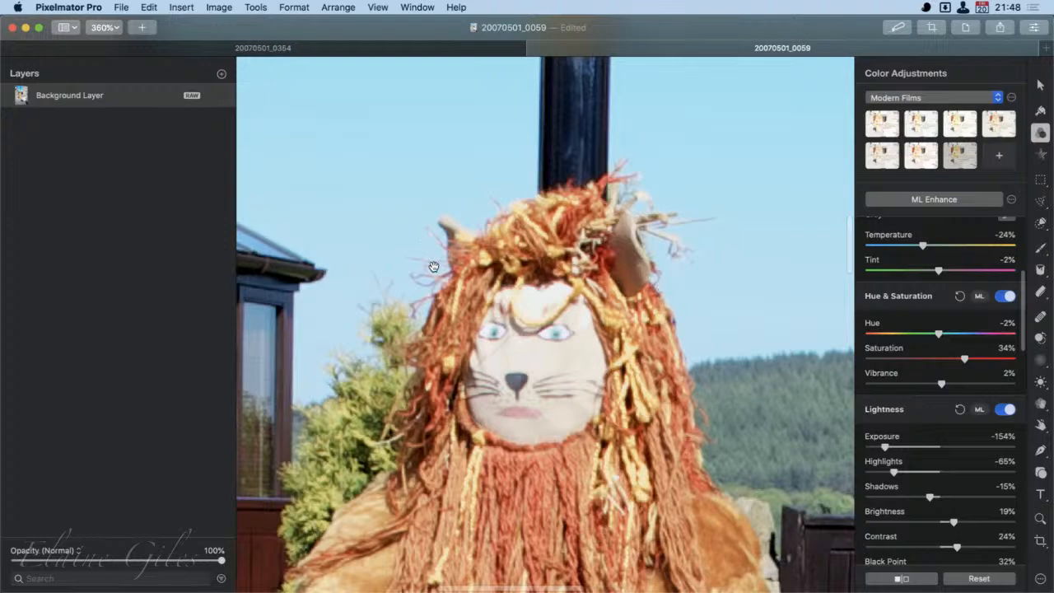
pyautogui.scroll(-5, 618, 429)
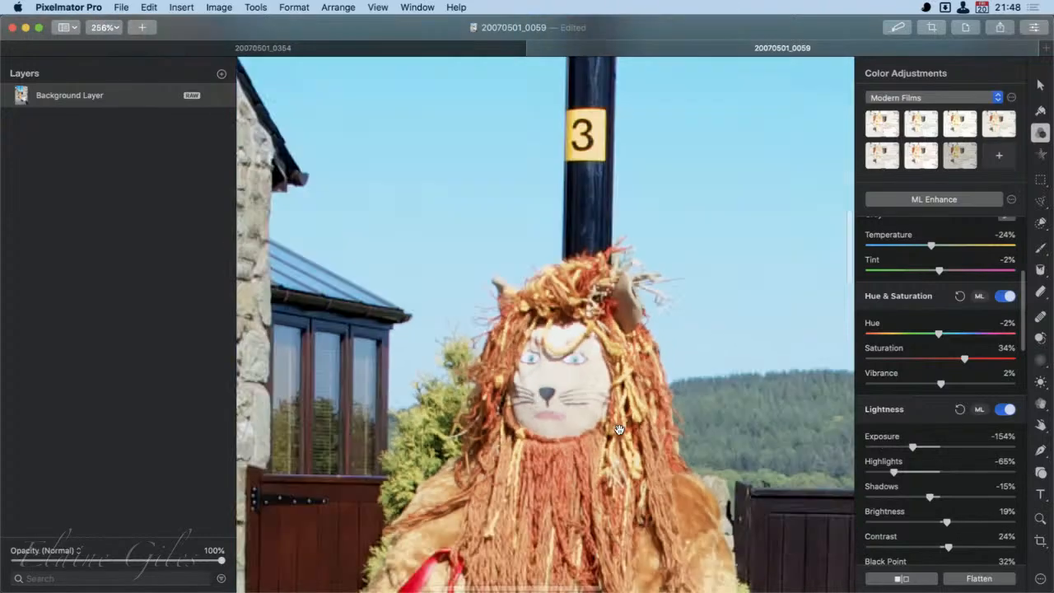
pyautogui.scroll(-6, 618, 430)
pyautogui.scroll(-2, 619, 429)
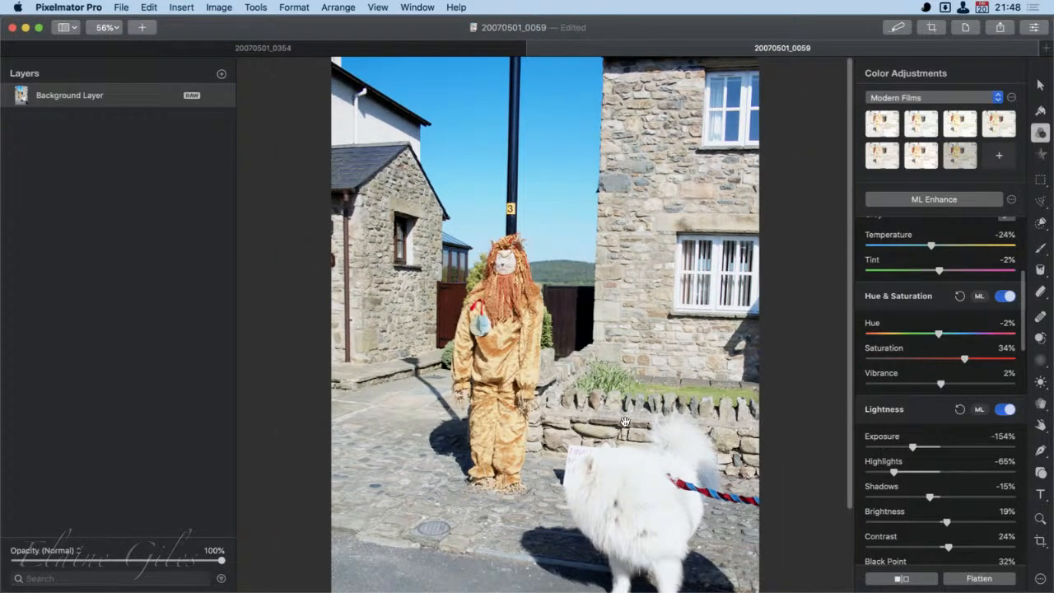
pyautogui.scroll(-3, 625, 422)
pyautogui.scroll(-1, 625, 413)
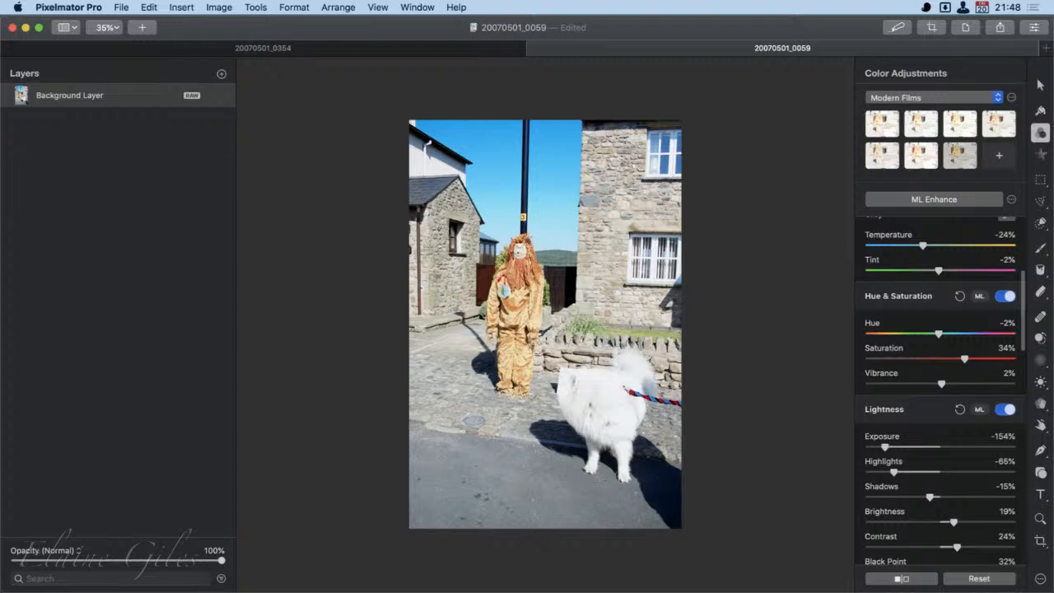
# - Repair away the dark lamppost above the lion figure's head on a new layer with a 10% brush
pyautogui.click(1040, 319)
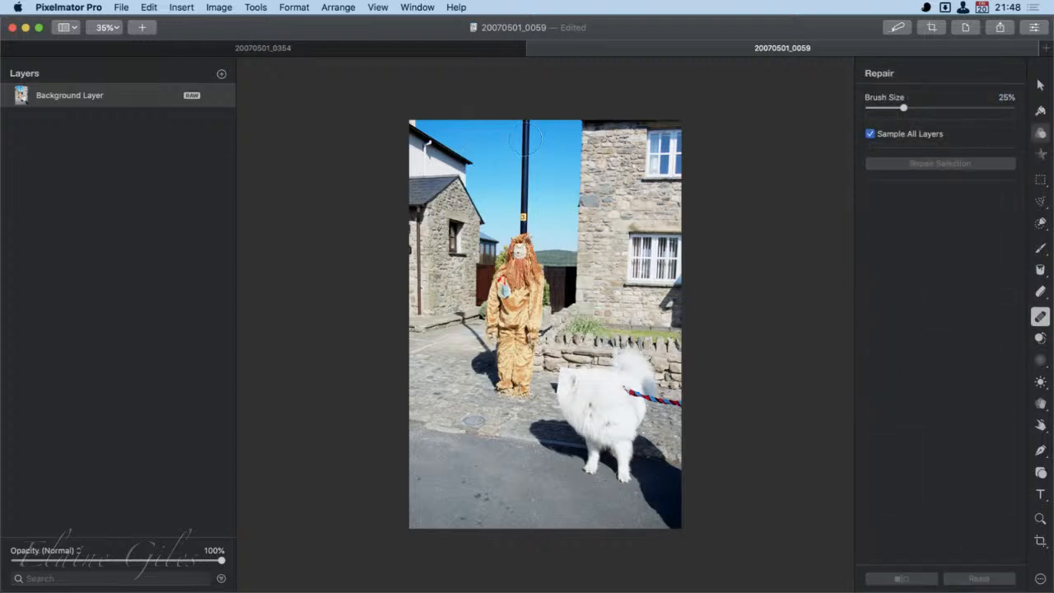
pyautogui.press('[')
pyautogui.press('[')
pyautogui.press('[')
pyautogui.press('[')
pyautogui.press('[')
pyautogui.press('super+shift+n')
pyautogui.moveTo(526, 130); pyautogui.dragTo(524, 252)
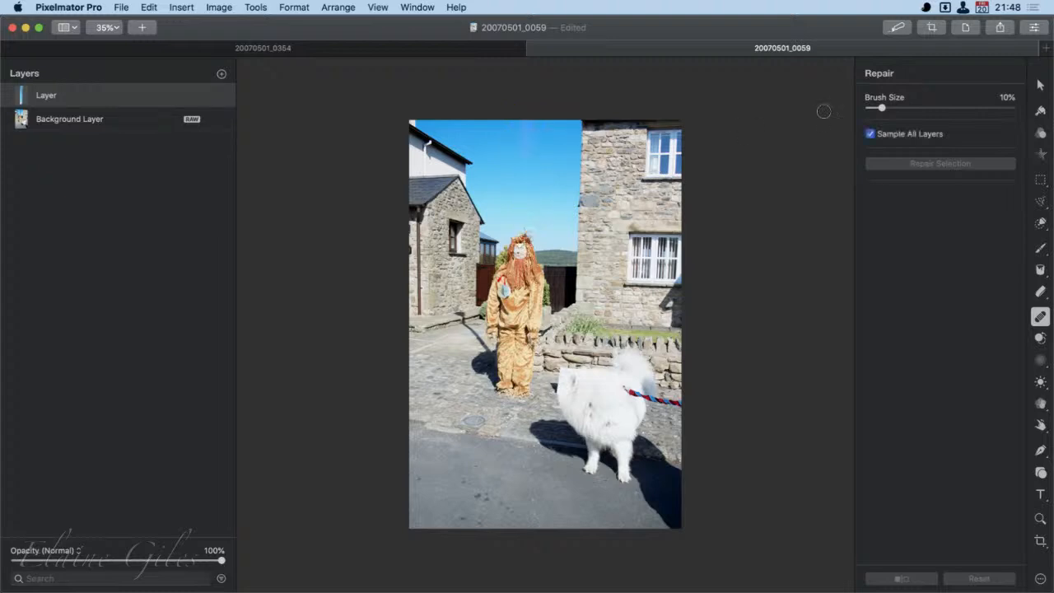
# - Repair away the leftover horn-shaped fragment above the lion figure's head and check the whole photo
pyautogui.press('[')
pyautogui.scroll(5, 527, 243)
pyautogui.press(']')
pyautogui.scroll(2, 490, 143)
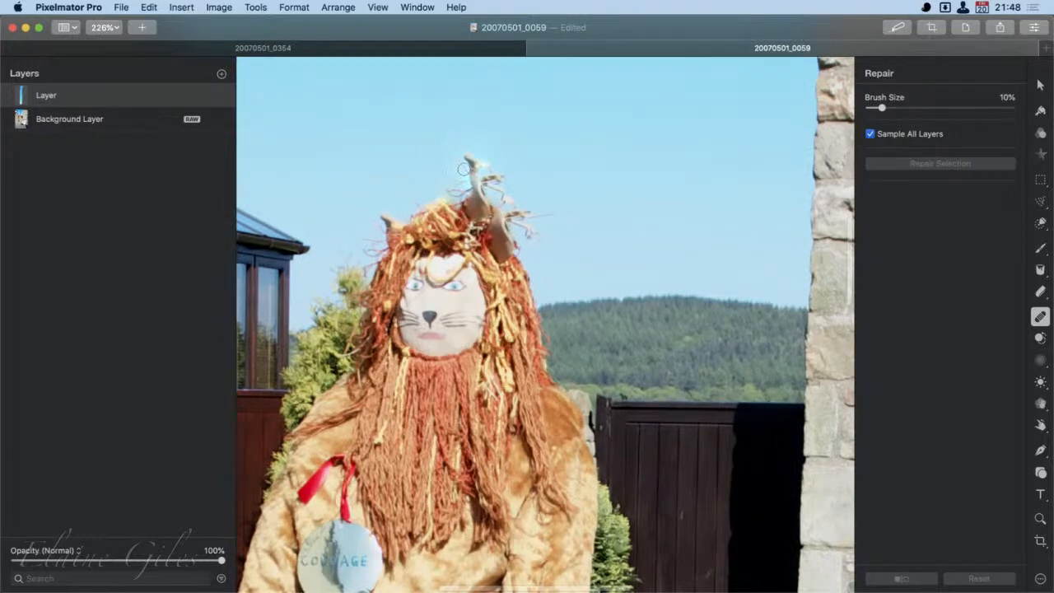
pyautogui.moveTo(464, 157)
pyautogui.mouseDown()
pyautogui.moveTo(489, 162)
pyautogui.moveTo(498, 190)
pyautogui.moveTo(507, 183)
pyautogui.moveTo(448, 196)
pyautogui.moveTo(461, 175)
pyautogui.moveTo(491, 193)
pyautogui.moveTo(471, 192)
pyautogui.moveTo(503, 190)
pyautogui.moveTo(461, 171)
pyautogui.mouseUp()
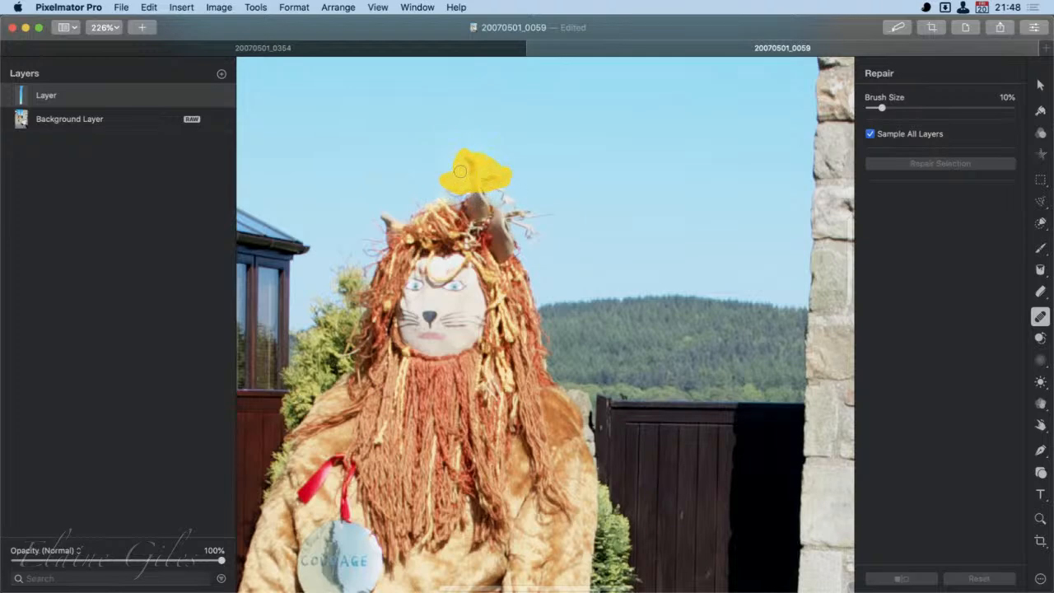
pyautogui.press('[')
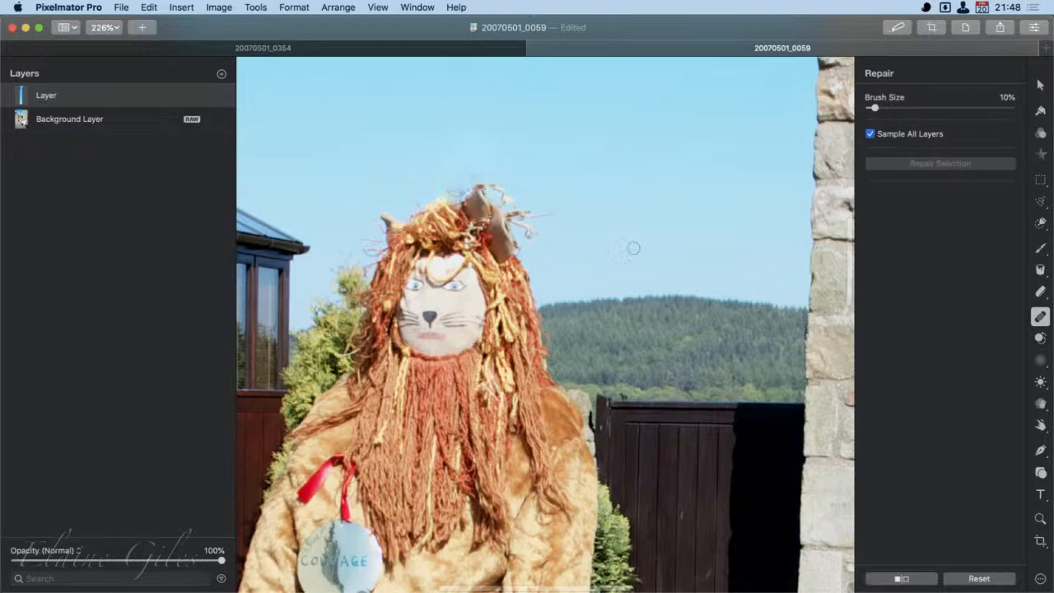
pyautogui.scroll(-6, 561, 308)
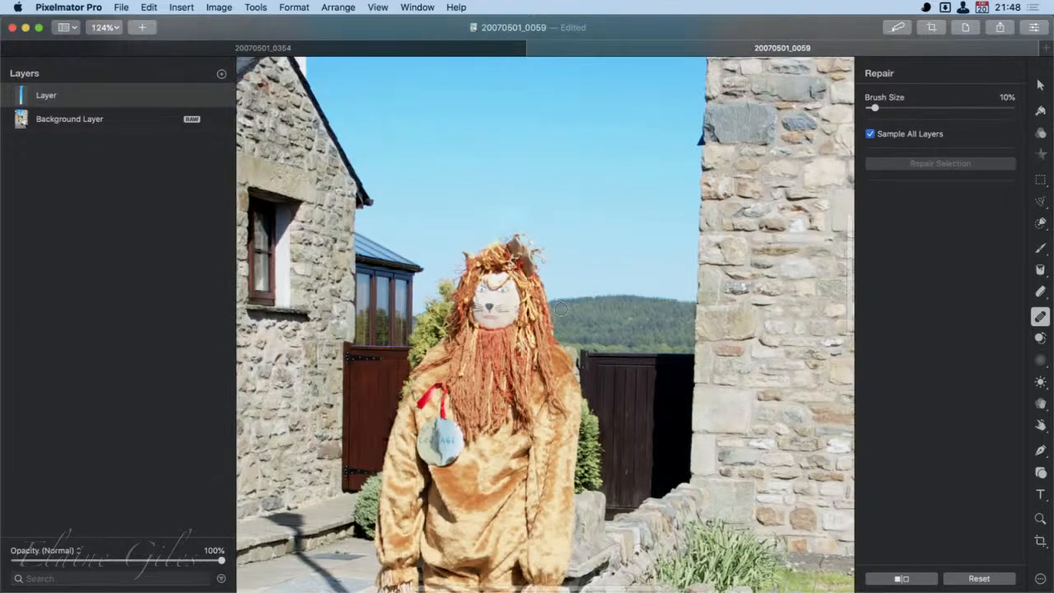
pyautogui.scroll(-3, 560, 308)
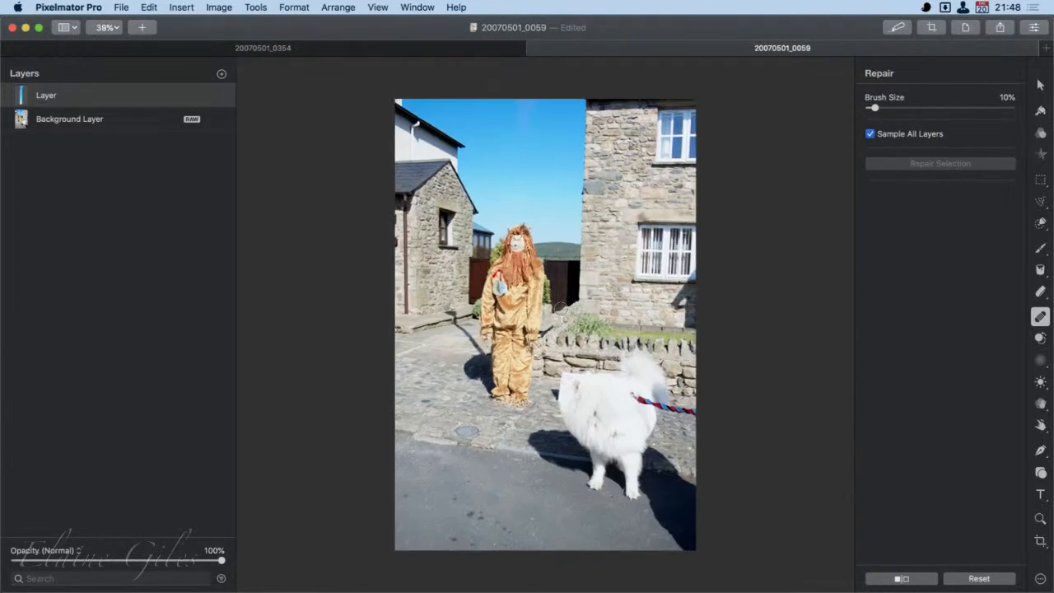
# - Preview the original 20070501_0059.CR2 in Finder, compare it side by side with the edited photo, and return to Pixelmator Pro
pyautogui.scroll(1, 560, 308)
pyautogui.press(']')
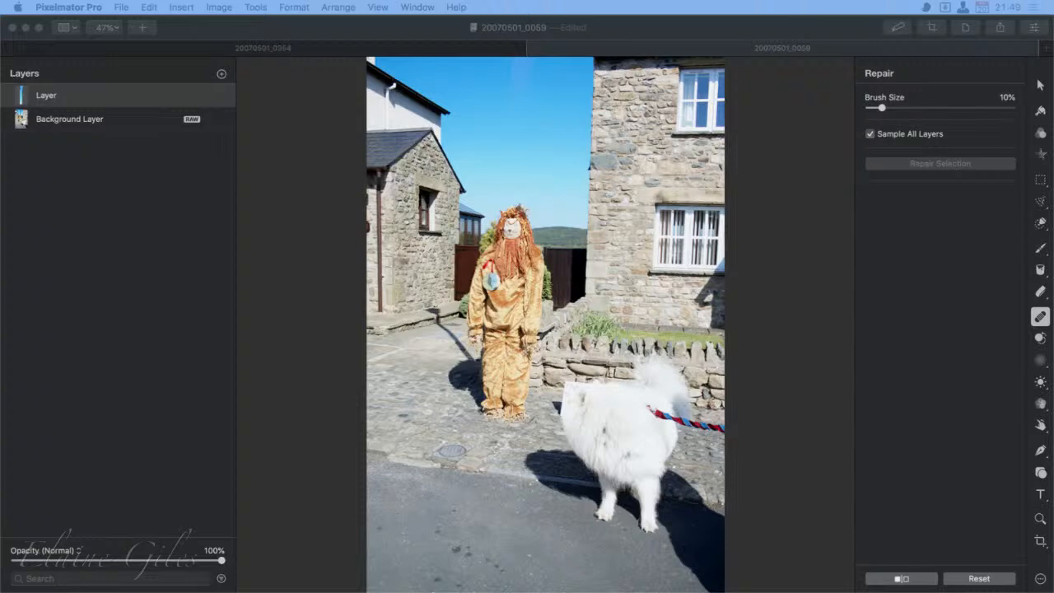
pyautogui.moveTo(302, 346); pyautogui.dragTo(171, 389)
pyautogui.press('space')
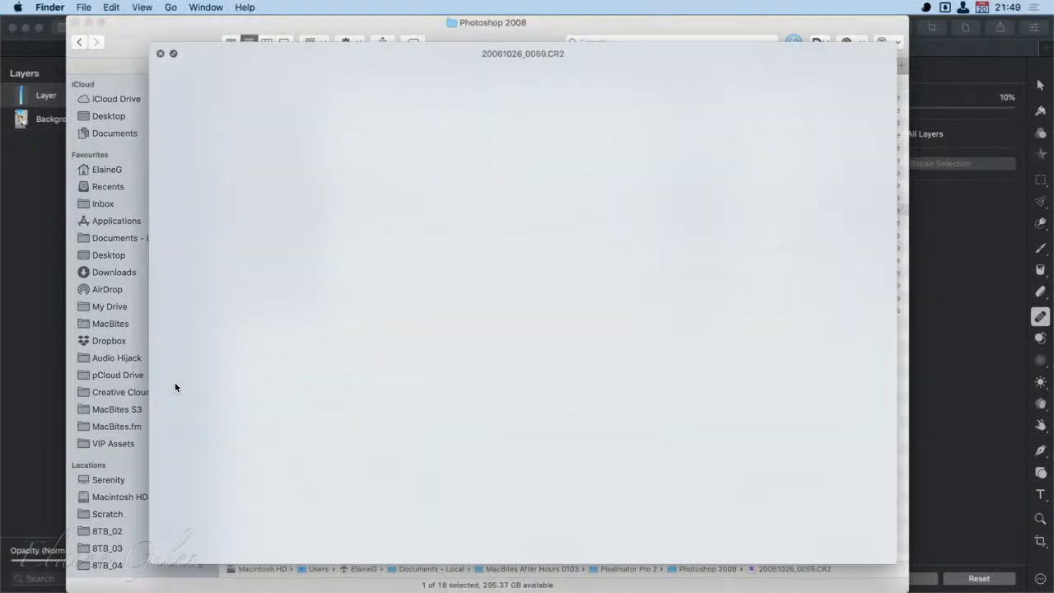
pyautogui.press('space')
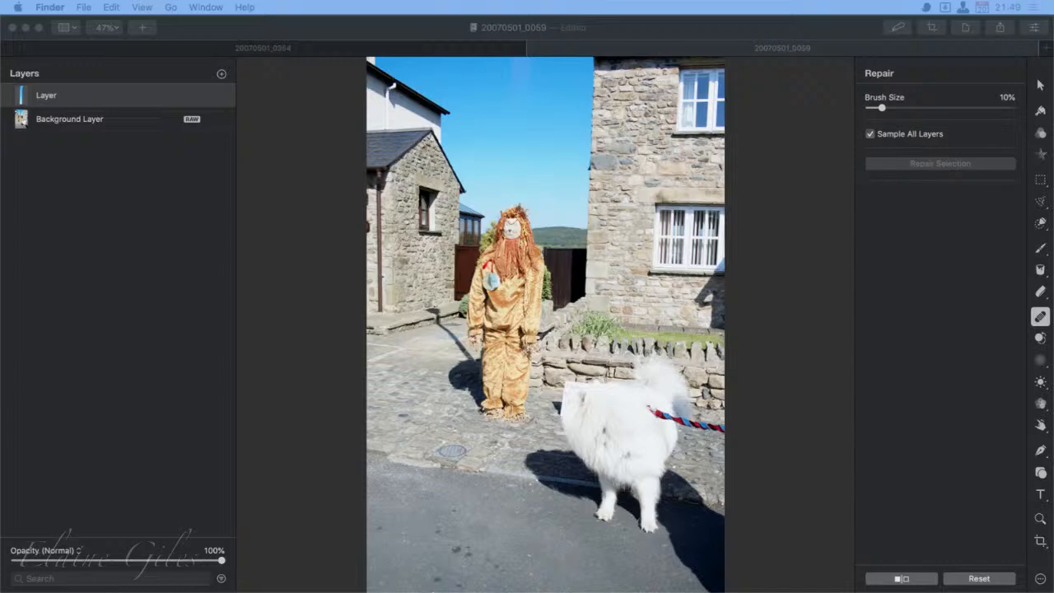
pyautogui.press('space')
pyautogui.moveTo(39, 94); pyautogui.dragTo(214, 16)
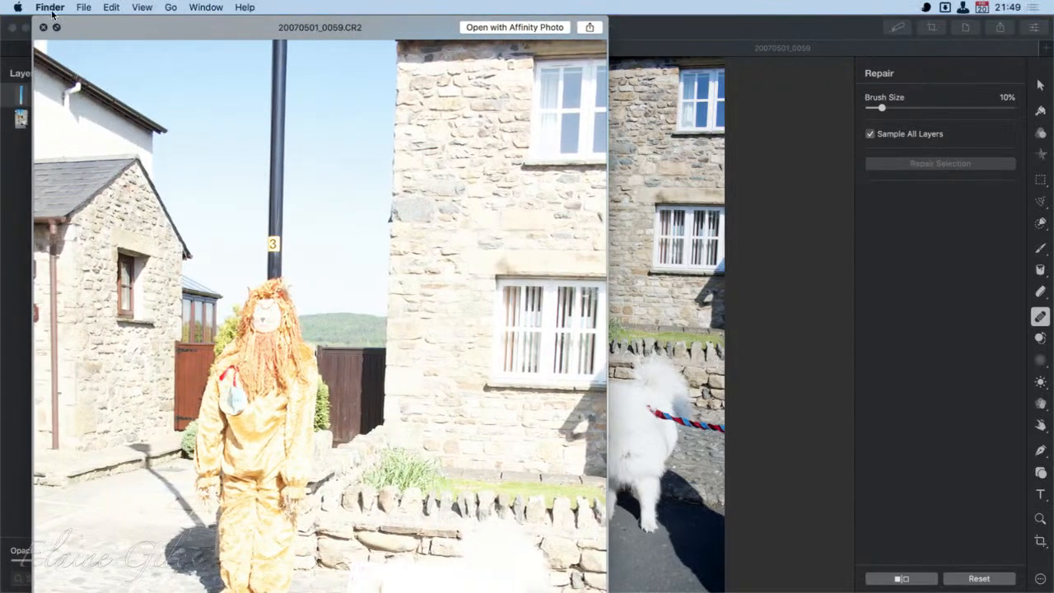
pyautogui.moveTo(36, 16); pyautogui.dragTo(219, 347)
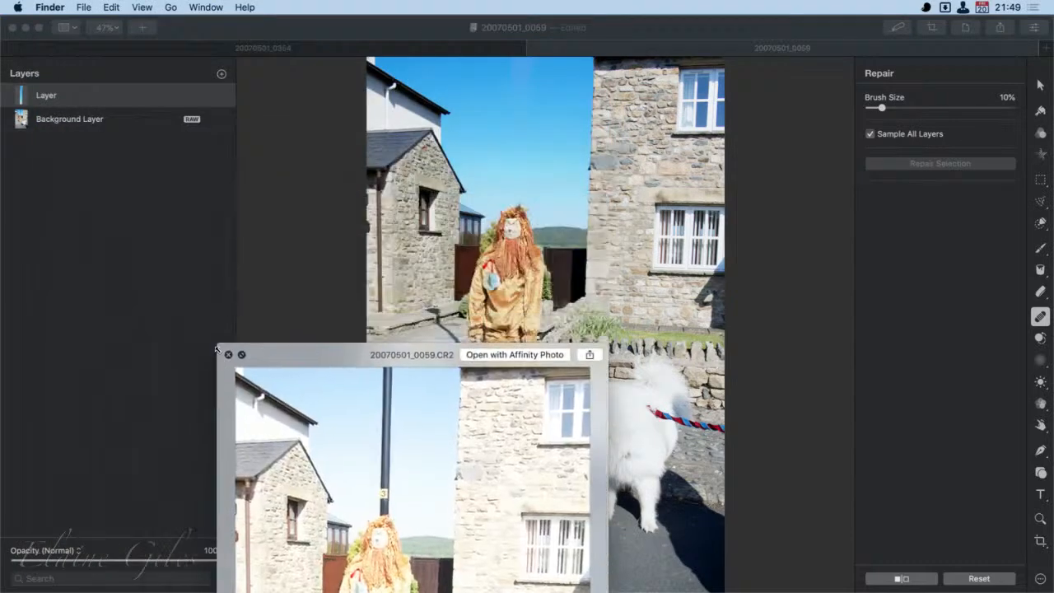
pyautogui.moveTo(320, 355); pyautogui.dragTo(121, 48)
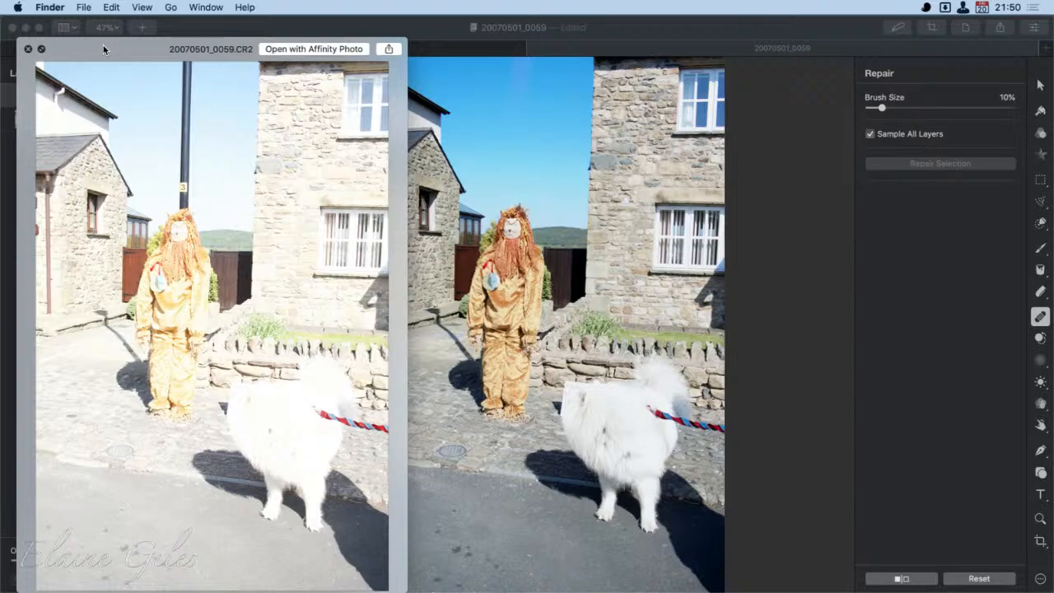
pyautogui.click(28, 49)
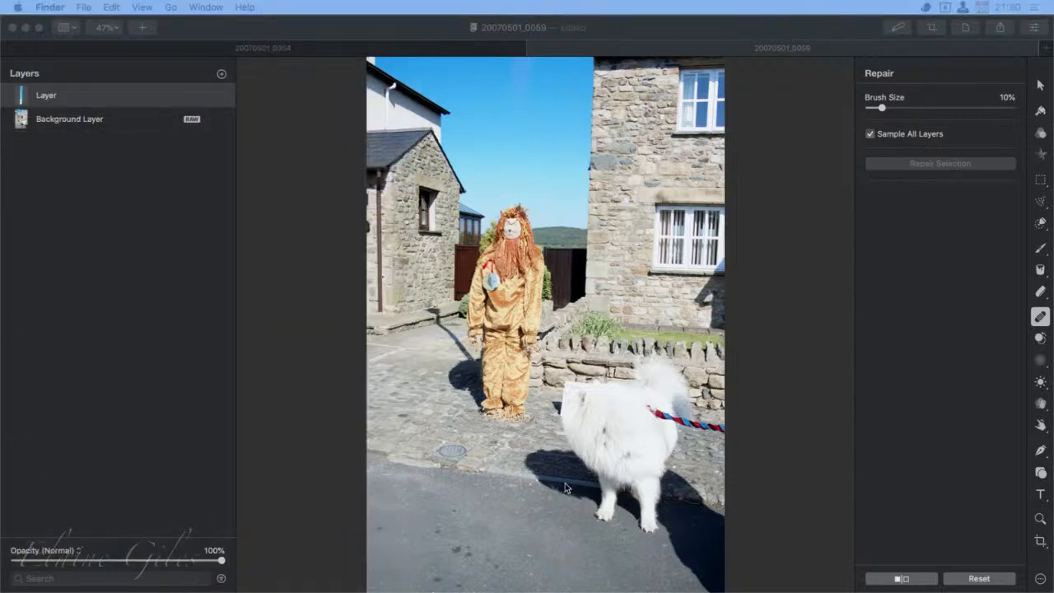
pyautogui.click(736, 404)
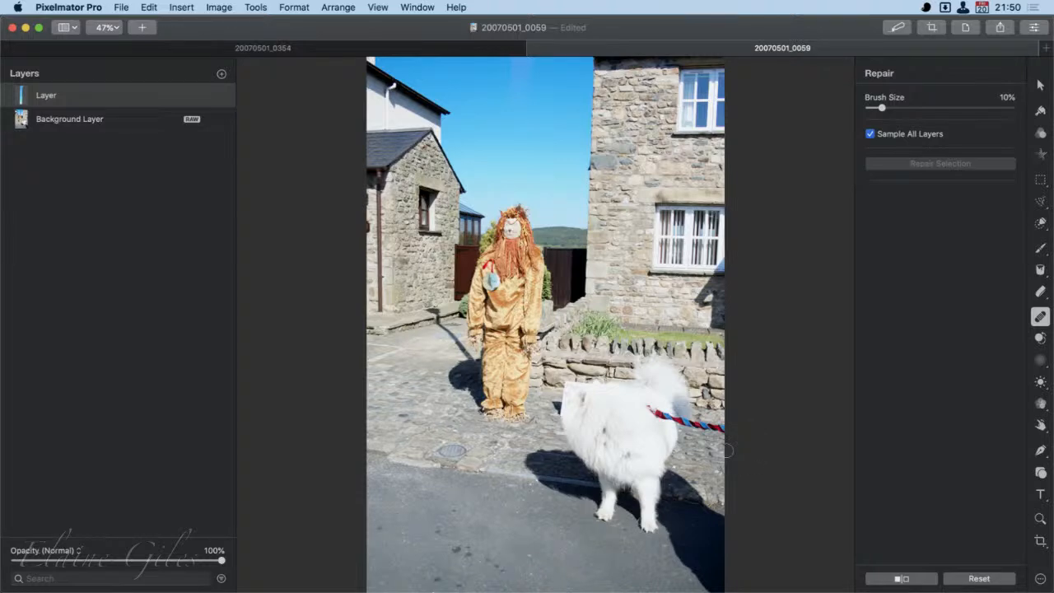
# - Try the Photography, Design and Illustration workspace layout presets in the preferences, and settle on the Painting preset
pyautogui.press('super+comma')
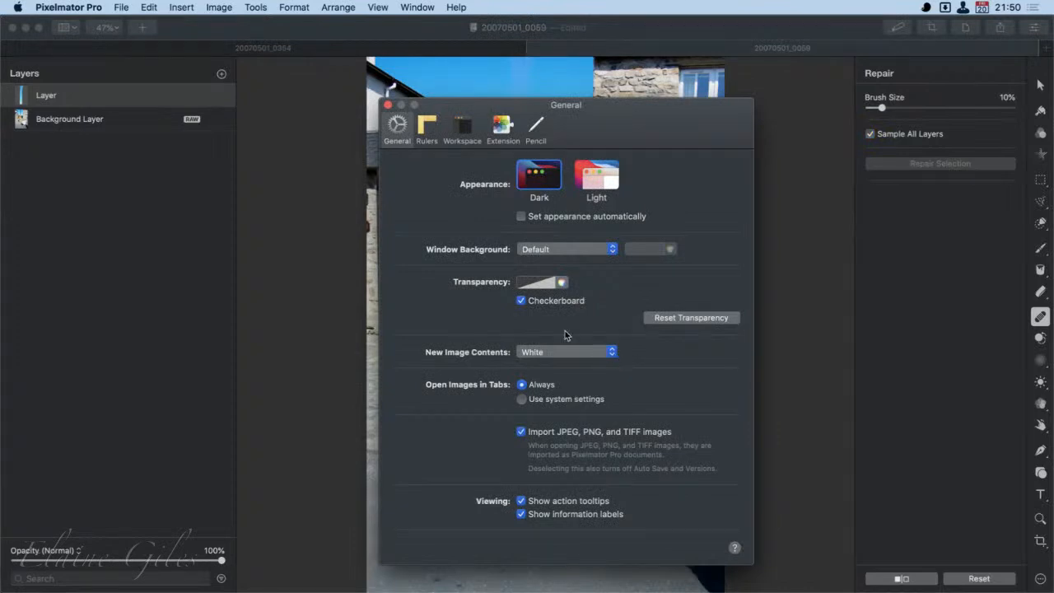
pyautogui.click(464, 128)
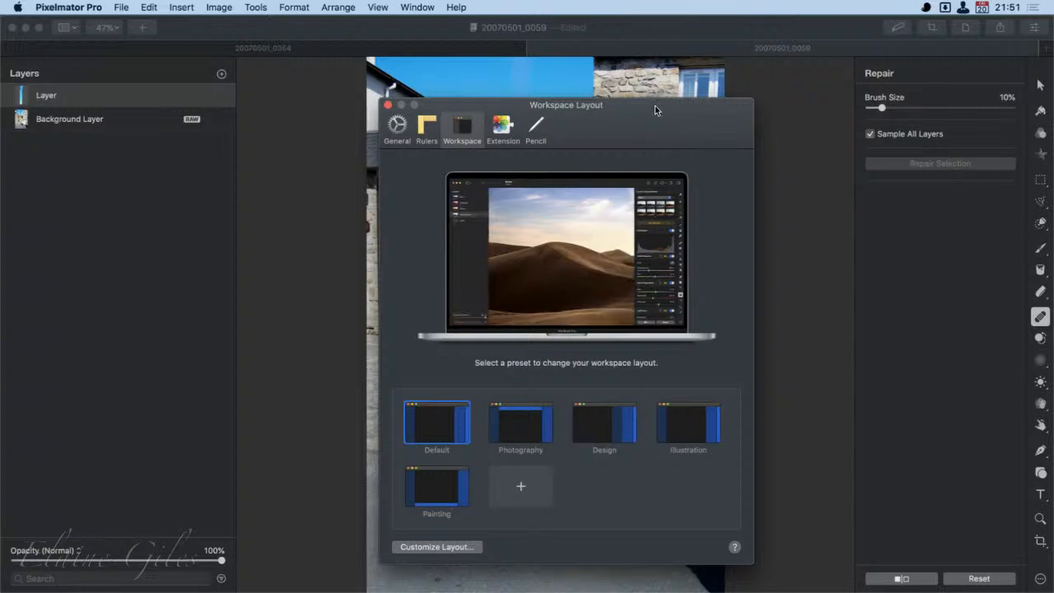
pyautogui.moveTo(655, 111); pyautogui.dragTo(614, 121)
pyautogui.click(759, 398)
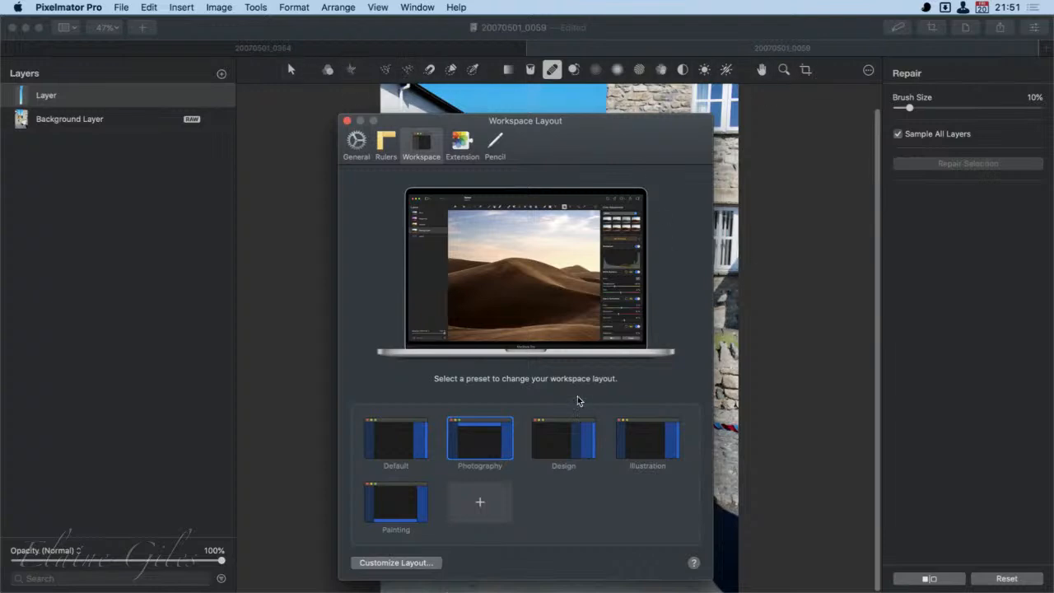
pyautogui.click(560, 439)
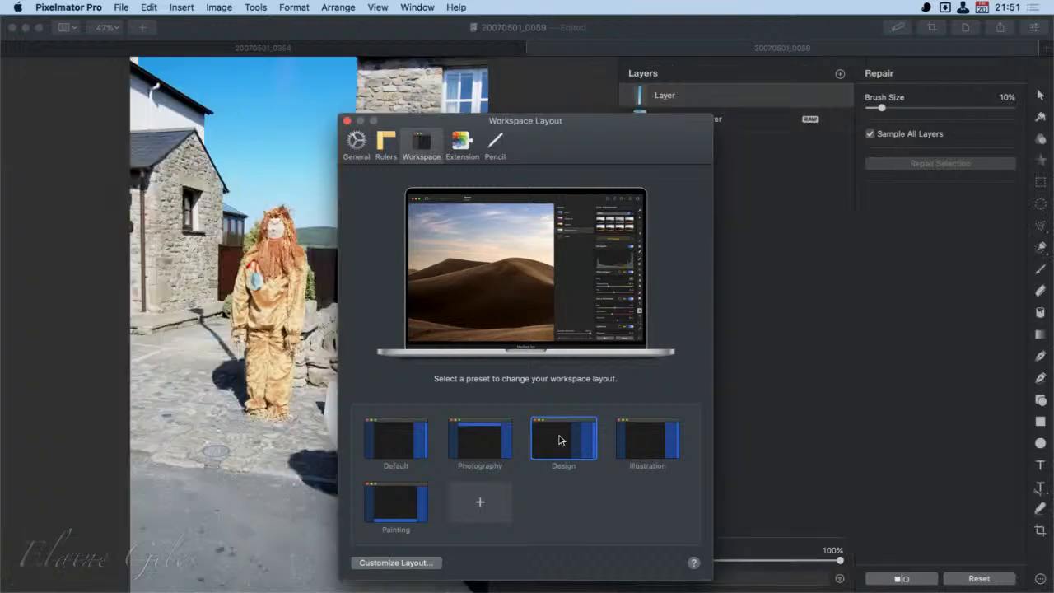
pyautogui.moveTo(643, 132); pyautogui.dragTo(469, 106)
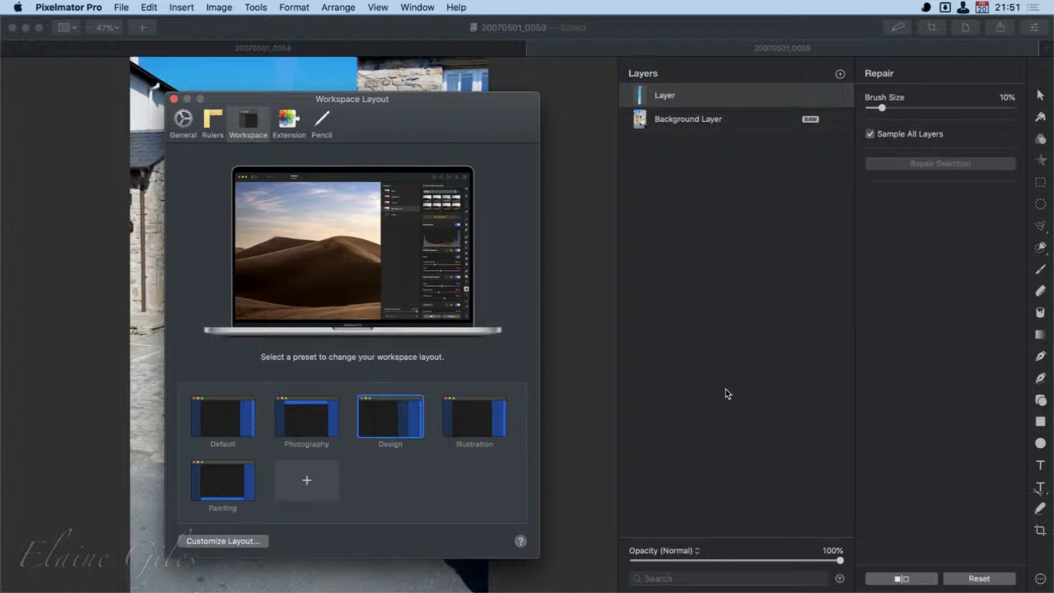
pyautogui.click(465, 424)
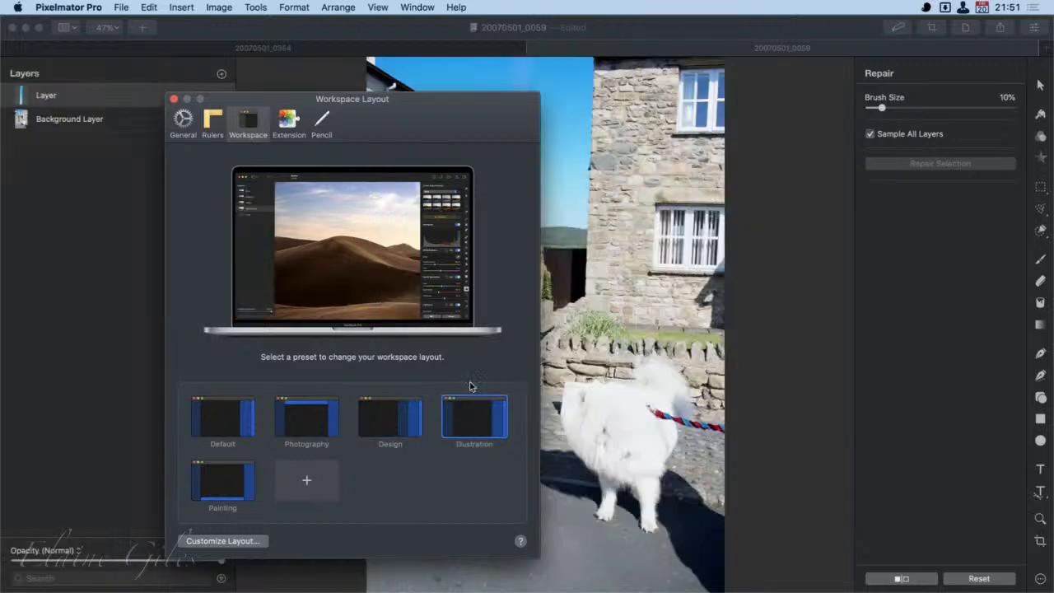
pyautogui.moveTo(431, 99)
pyautogui.mouseDown()
pyautogui.moveTo(469, 134)
pyautogui.moveTo(655, 425)
pyautogui.moveTo(656, 490)
pyautogui.moveTo(635, 372)
pyautogui.moveTo(618, 93)
pyautogui.mouseUp()
pyautogui.click(418, 472)
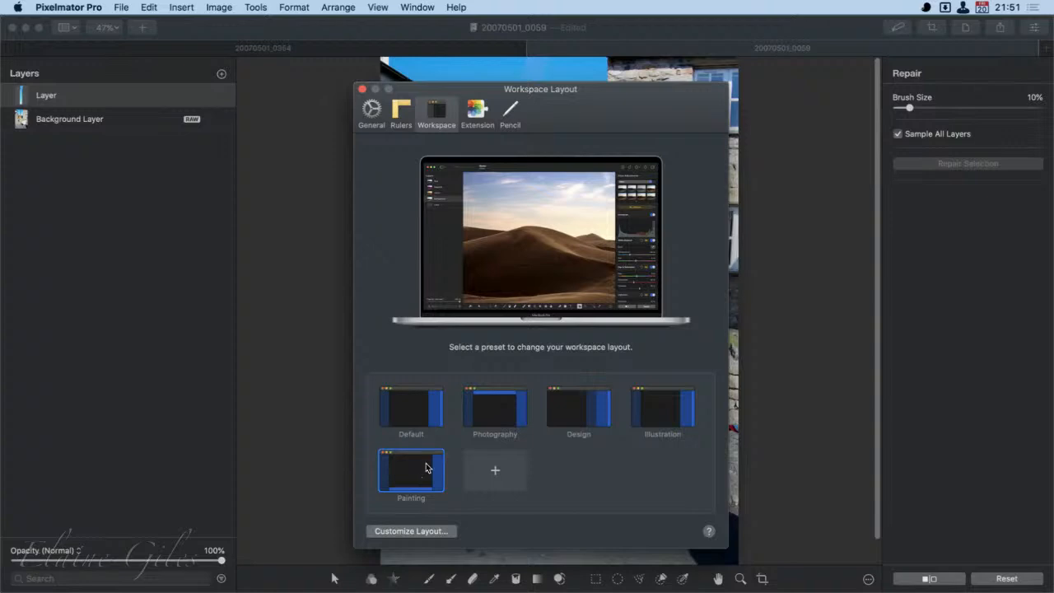
pyautogui.moveTo(690, 95); pyautogui.dragTo(347, 66)
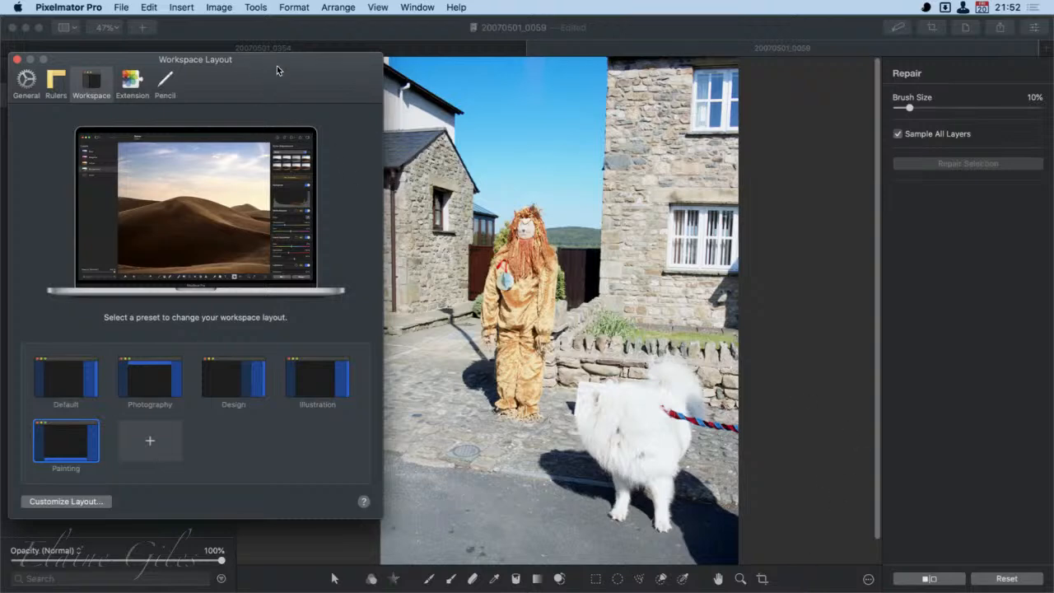
pyautogui.moveTo(277, 65); pyautogui.dragTo(618, 65)
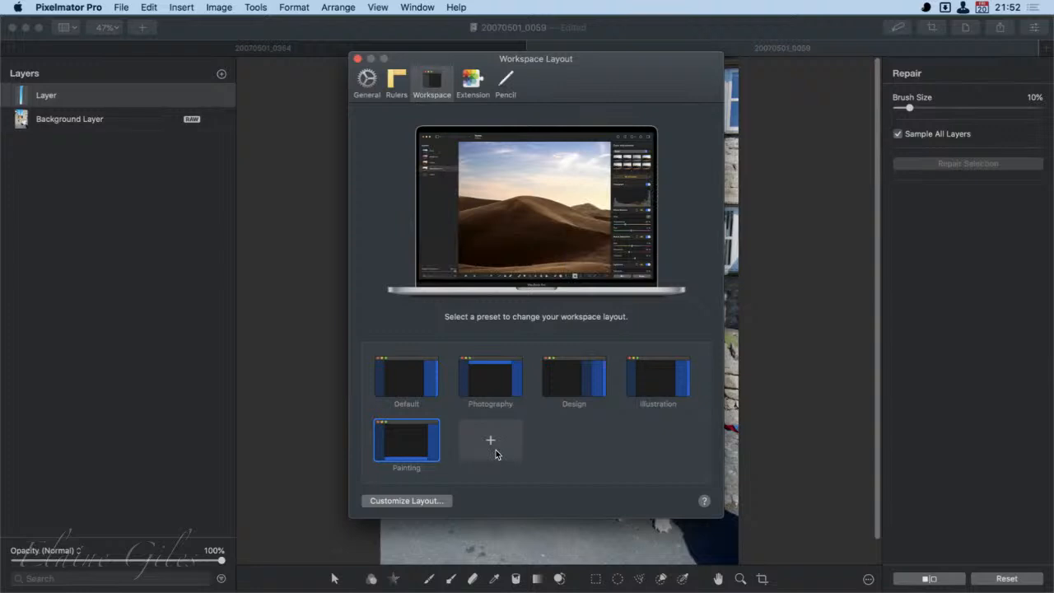
# - Review the Photos extension and Apple Pencil preferences, and close the preferences
pyautogui.click(469, 81)
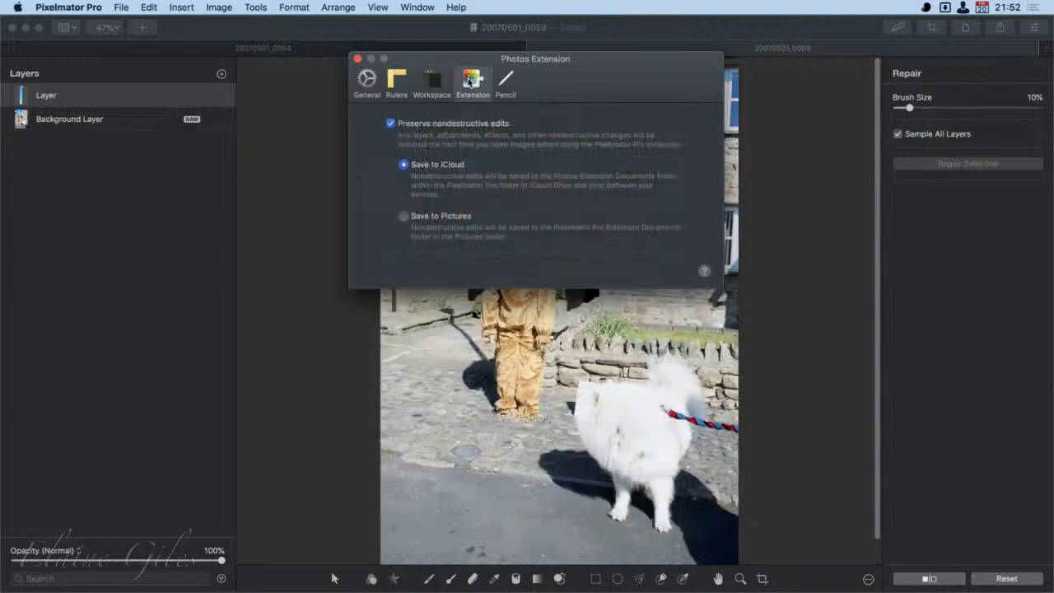
pyautogui.moveTo(579, 80); pyautogui.dragTo(245, 186)
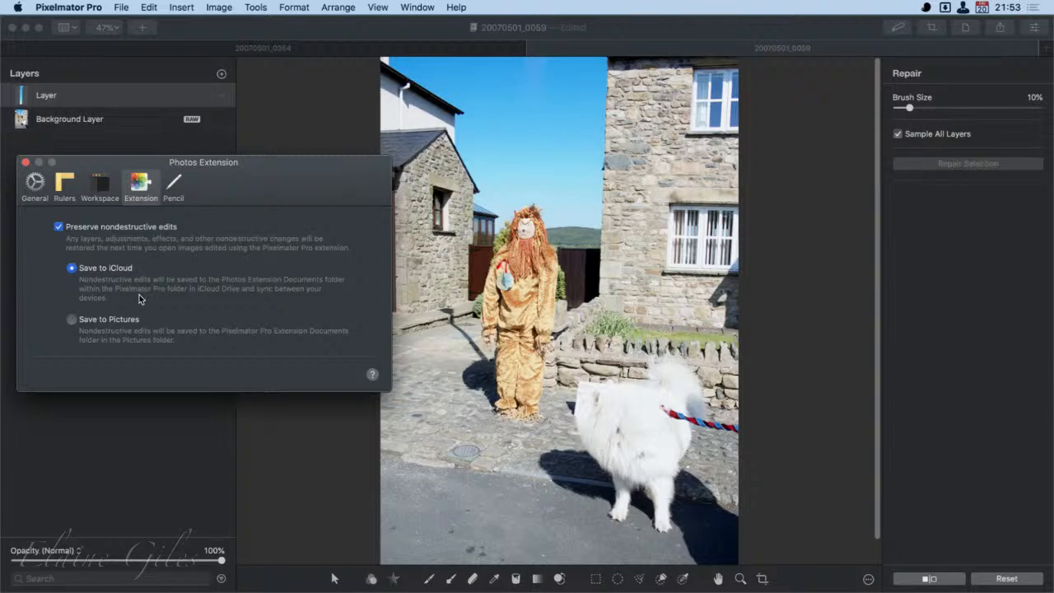
pyautogui.moveTo(248, 210); pyautogui.dragTo(573, 219)
pyautogui.click(496, 216)
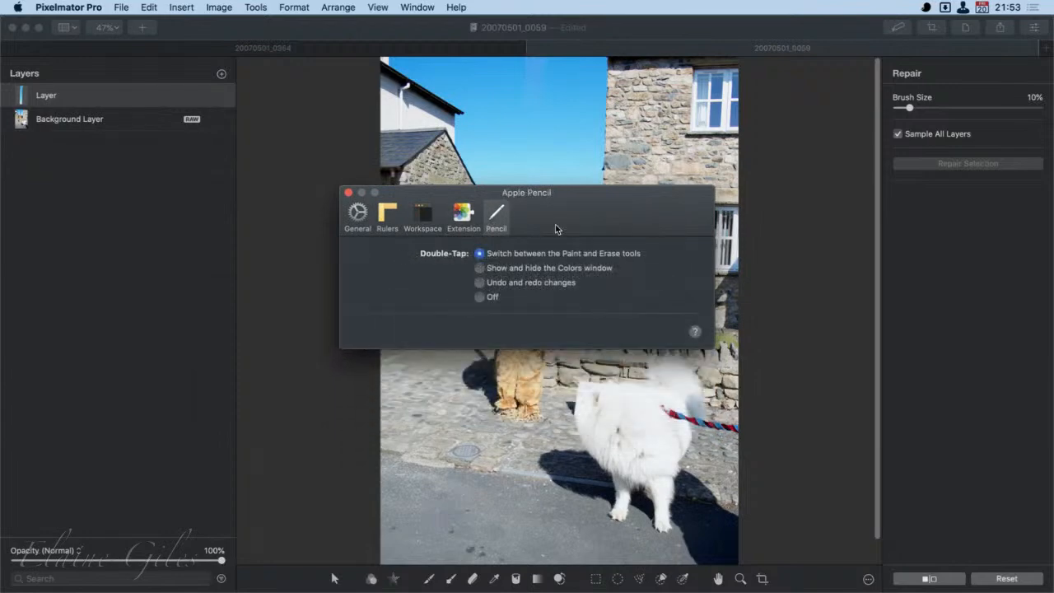
pyautogui.click(348, 192)
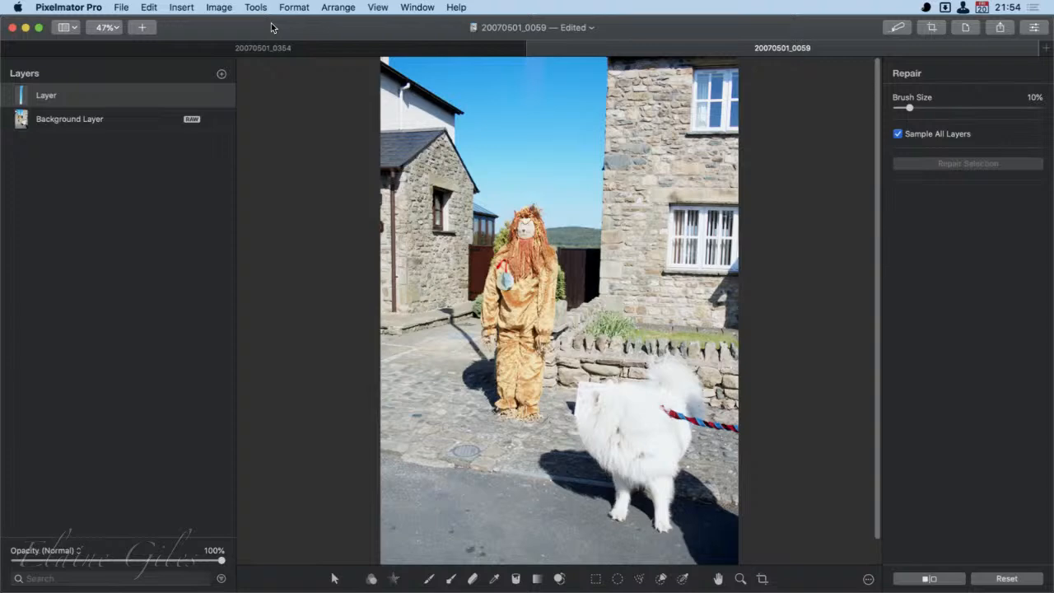
# - Quit Pixelmator Pro, reviewing the unconfirmed changes and deleting both documents, 20070501_0059 and 20070501_0354, instead of saving them
pyautogui.press('super+q')
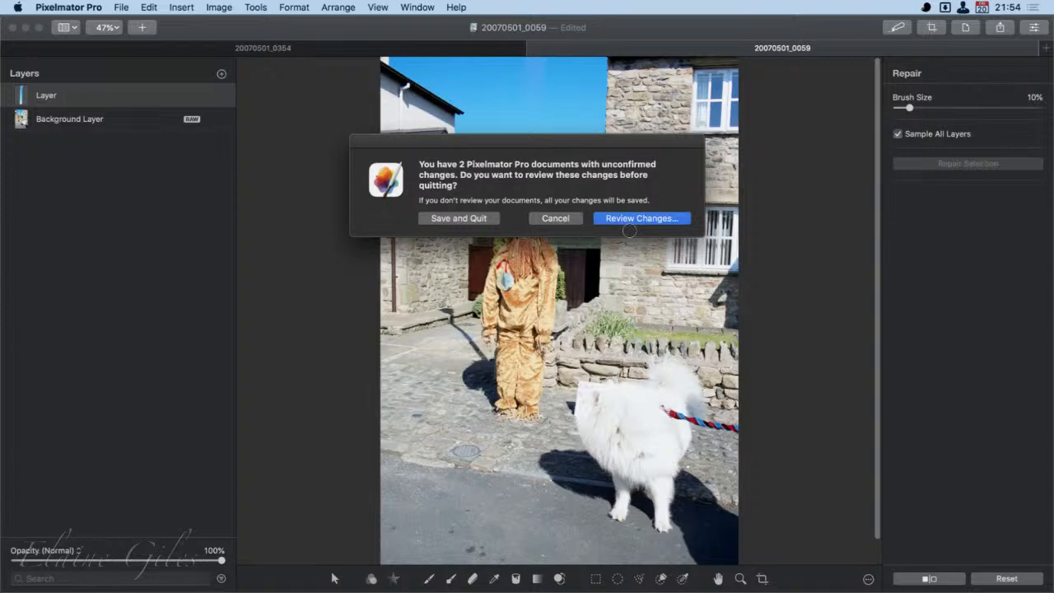
pyautogui.click(626, 218)
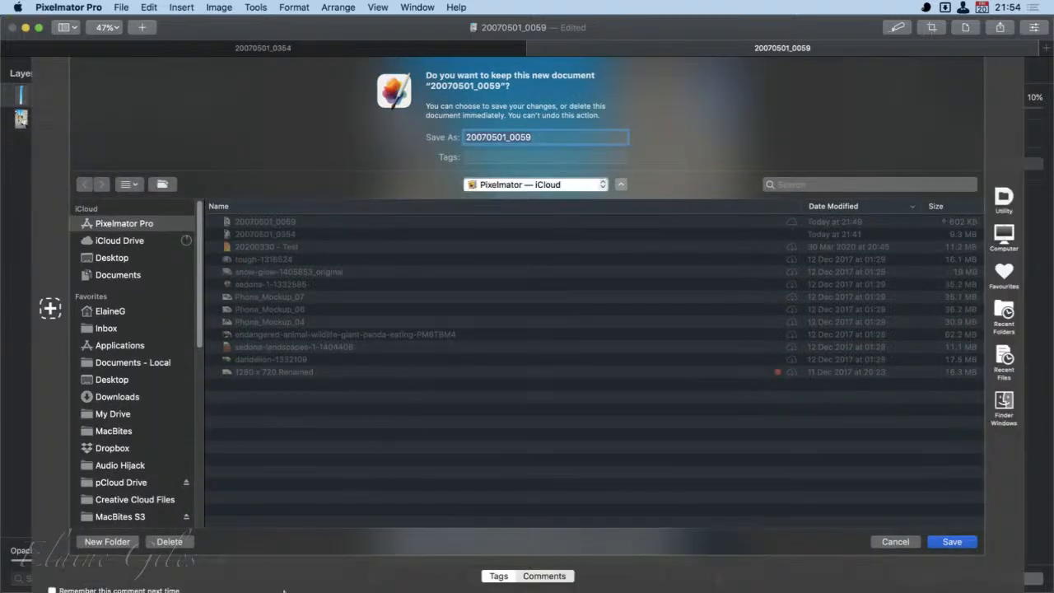
pyautogui.click(168, 541)
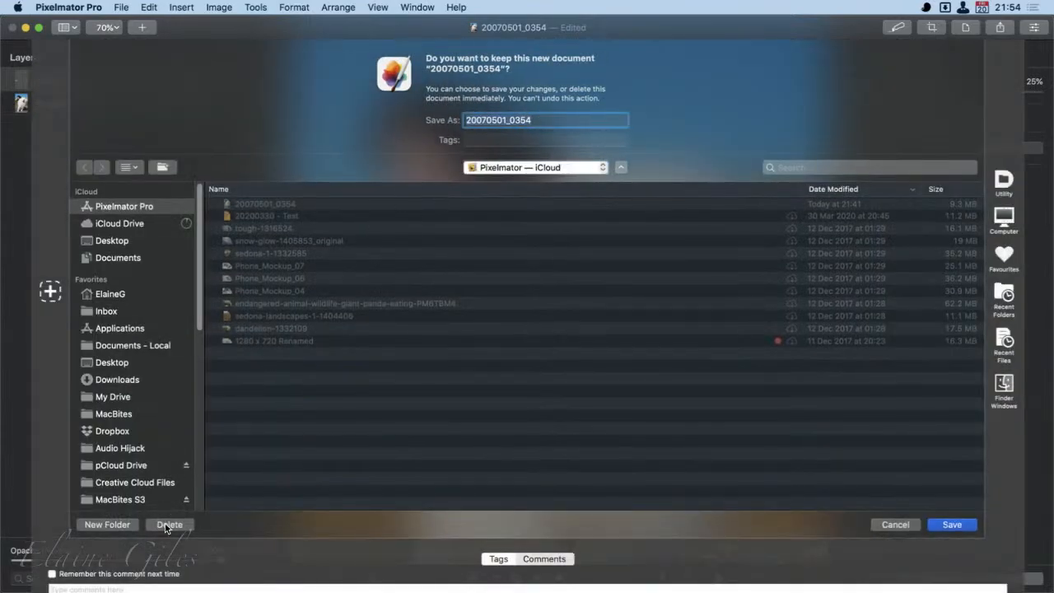
pyautogui.click(169, 525)
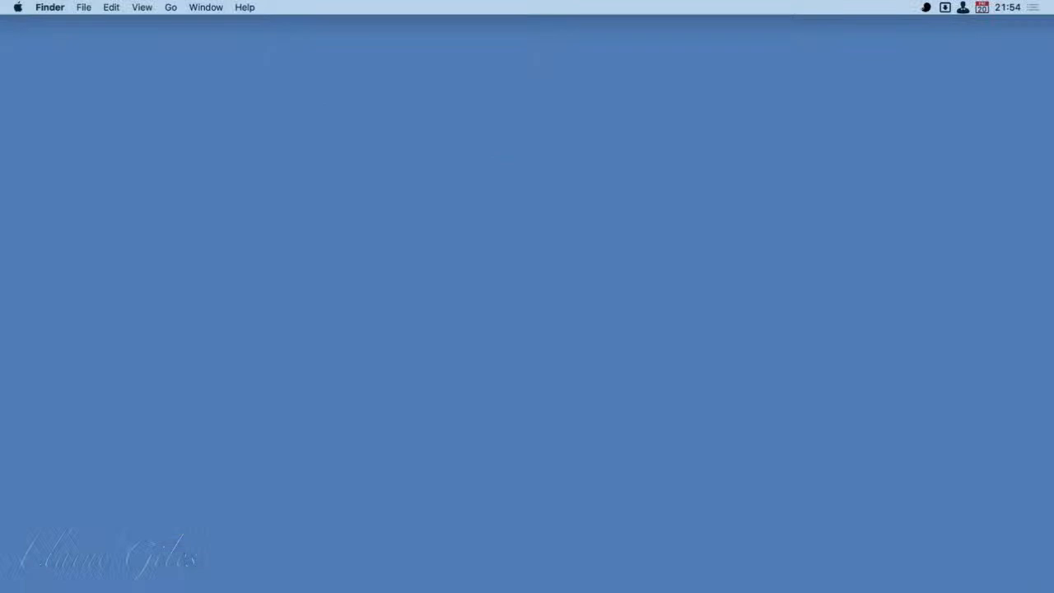
pyautogui.press('super+Tab')
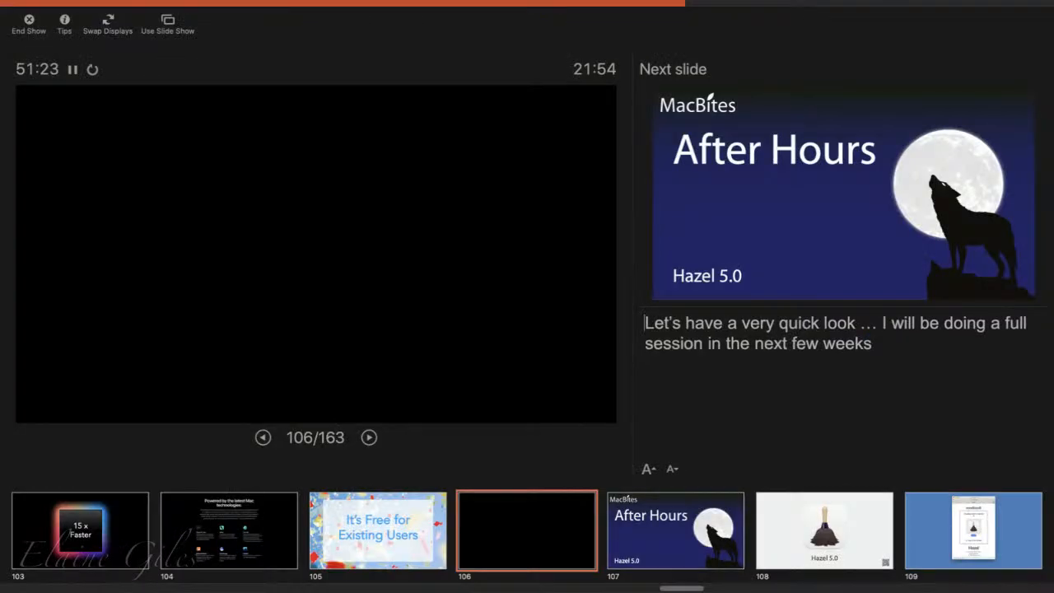
pyautogui.press('super+Tab')
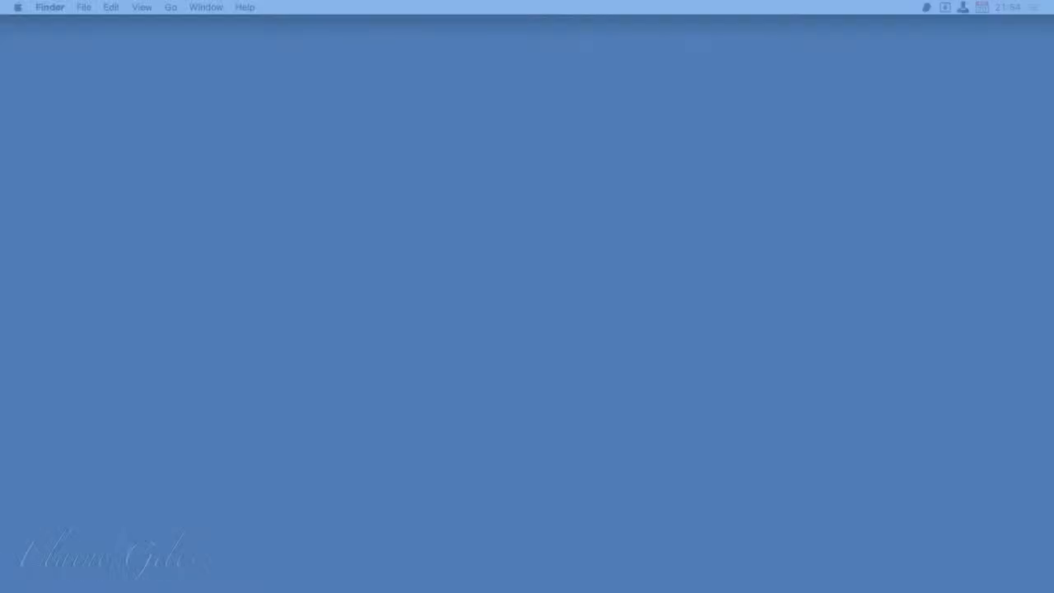
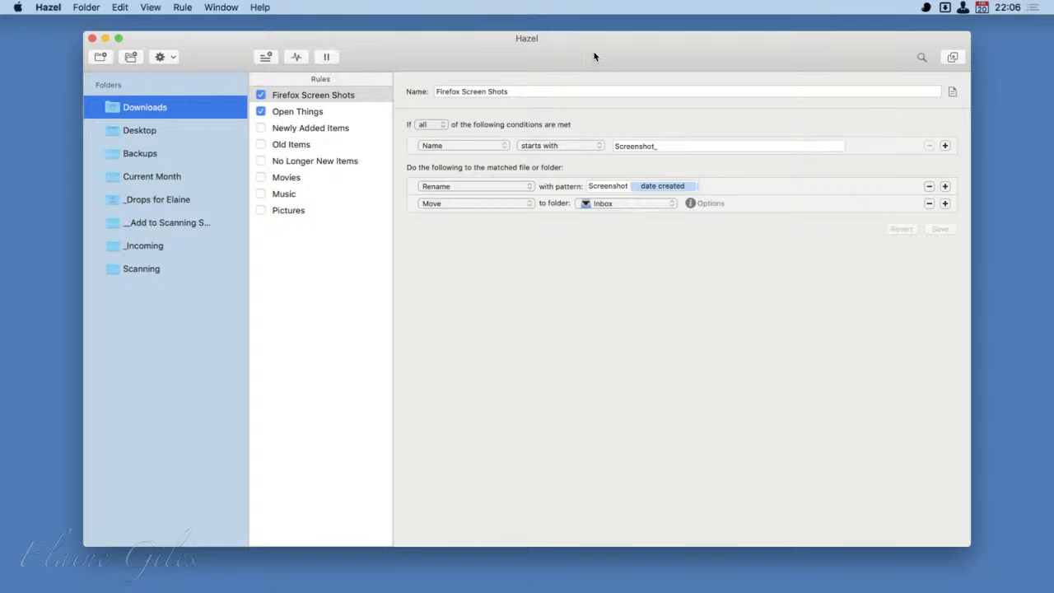
# - Look through the Desktop folder's rules and show the conditions and actions of the Screen Shots rule
pyautogui.doubleClick(595, 56)
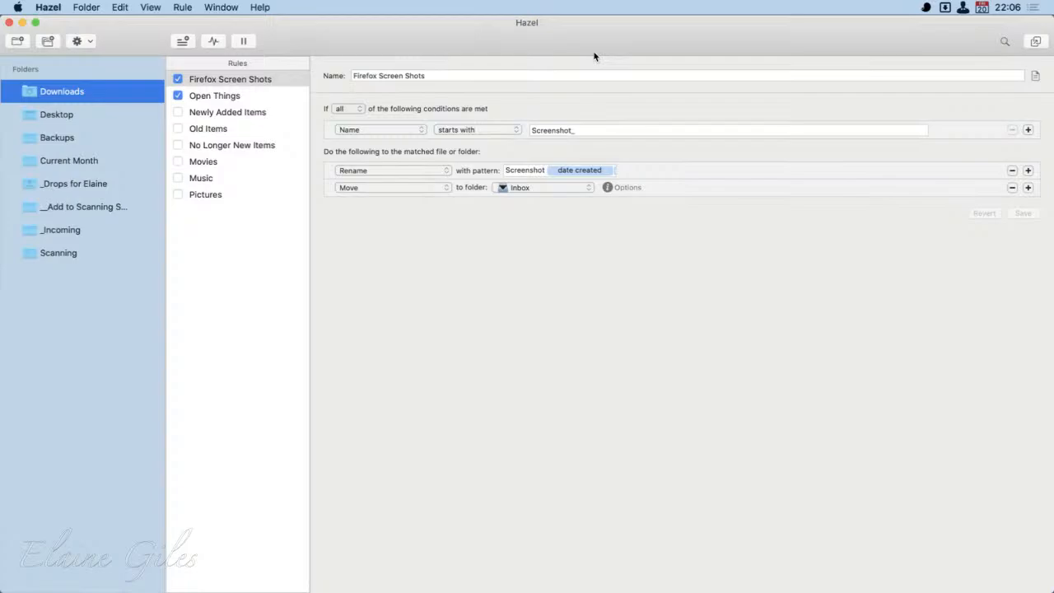
pyautogui.doubleClick(595, 56)
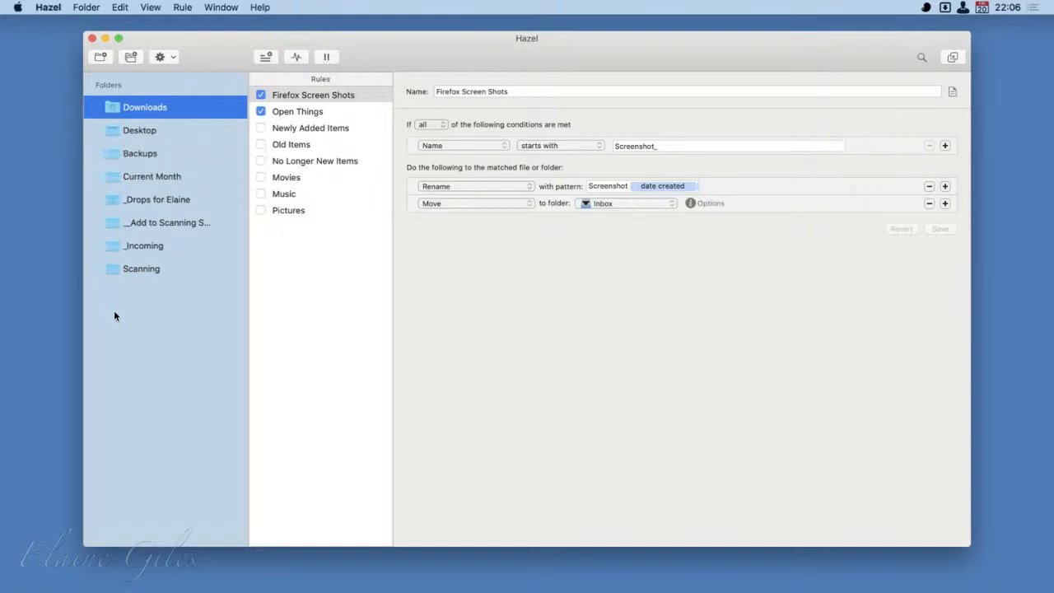
pyautogui.click(107, 129)
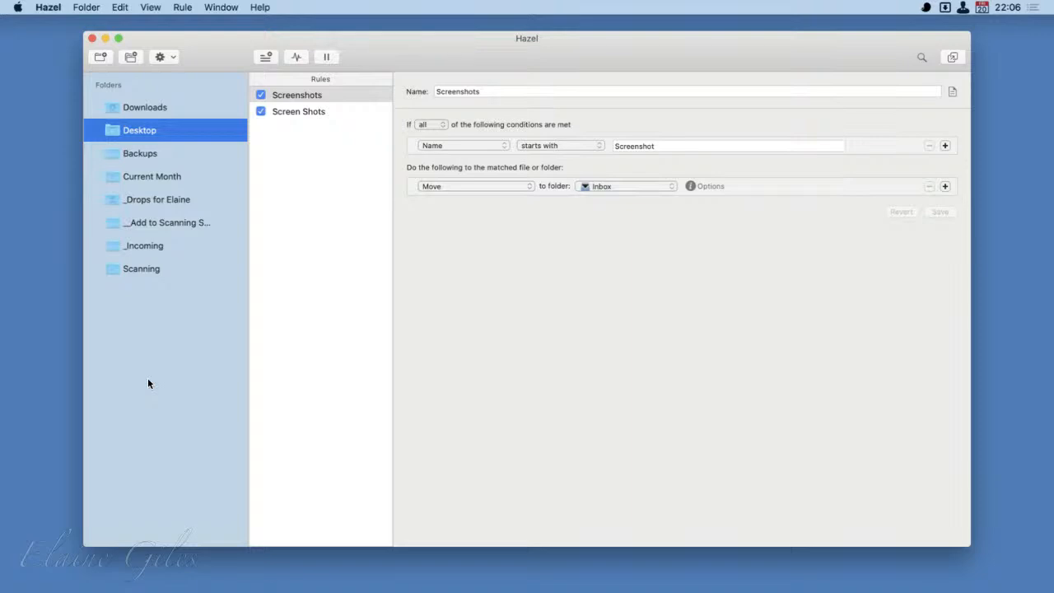
pyautogui.click(313, 114)
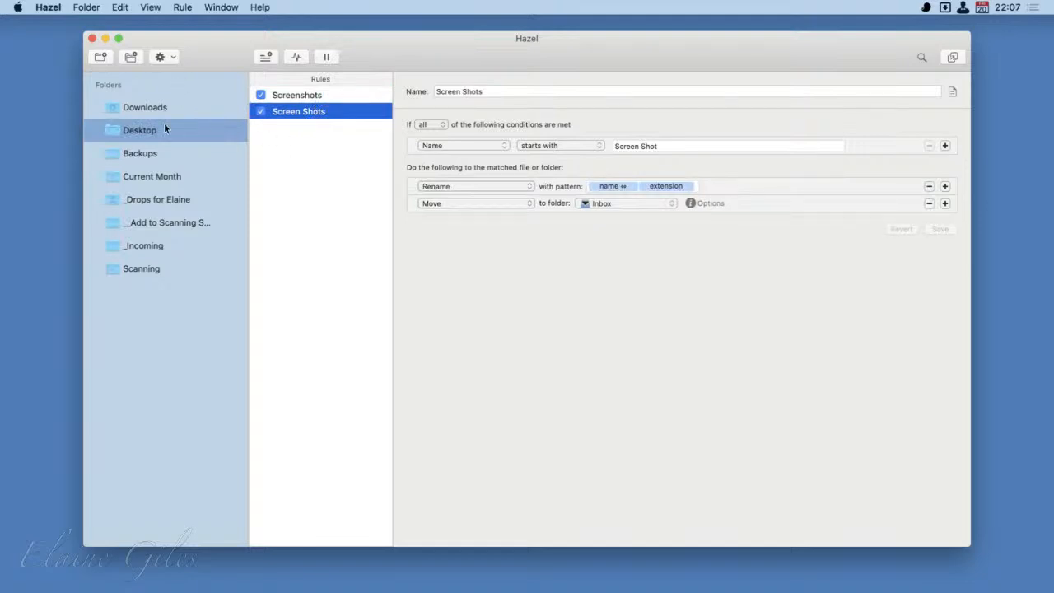
pyautogui.moveTo(81, 65)
pyautogui.mouseDown()
pyautogui.moveTo(195, 487)
pyautogui.moveTo(251, 559)
pyautogui.mouseUp()
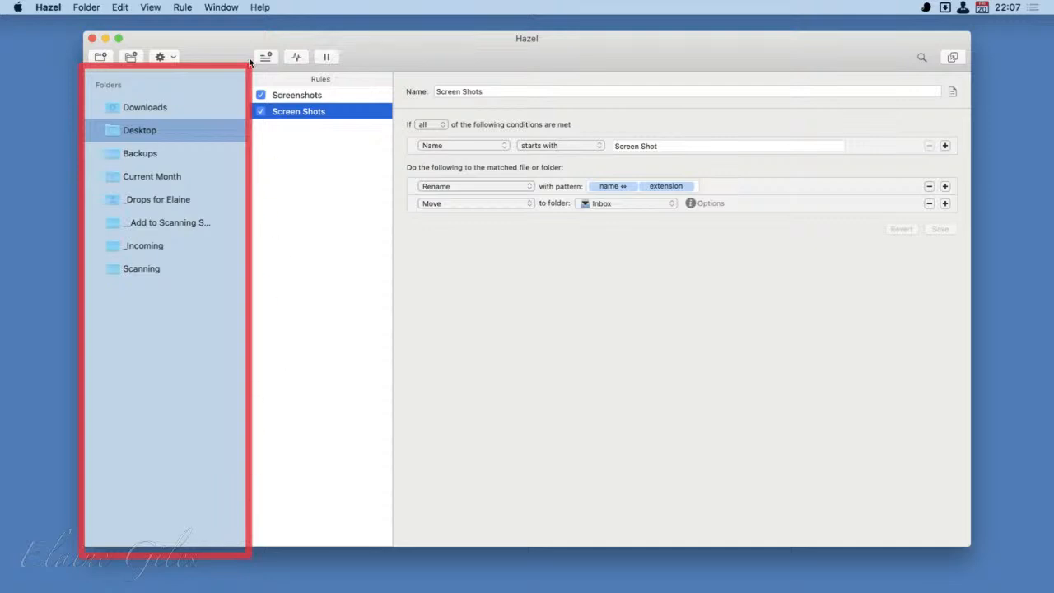
pyautogui.moveTo(250, 66)
pyautogui.mouseDown()
pyautogui.moveTo(368, 148)
pyautogui.moveTo(403, 495)
pyautogui.moveTo(394, 555)
pyautogui.mouseUp()
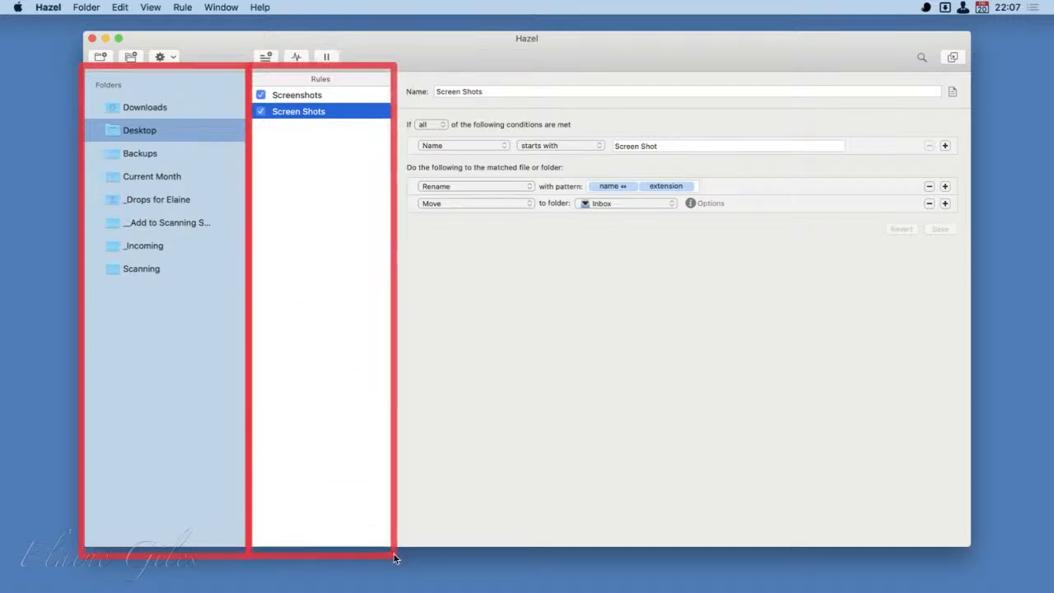
pyautogui.moveTo(397, 74)
pyautogui.mouseDown()
pyautogui.moveTo(981, 313)
pyautogui.moveTo(988, 434)
pyautogui.moveTo(971, 547)
pyautogui.mouseUp()
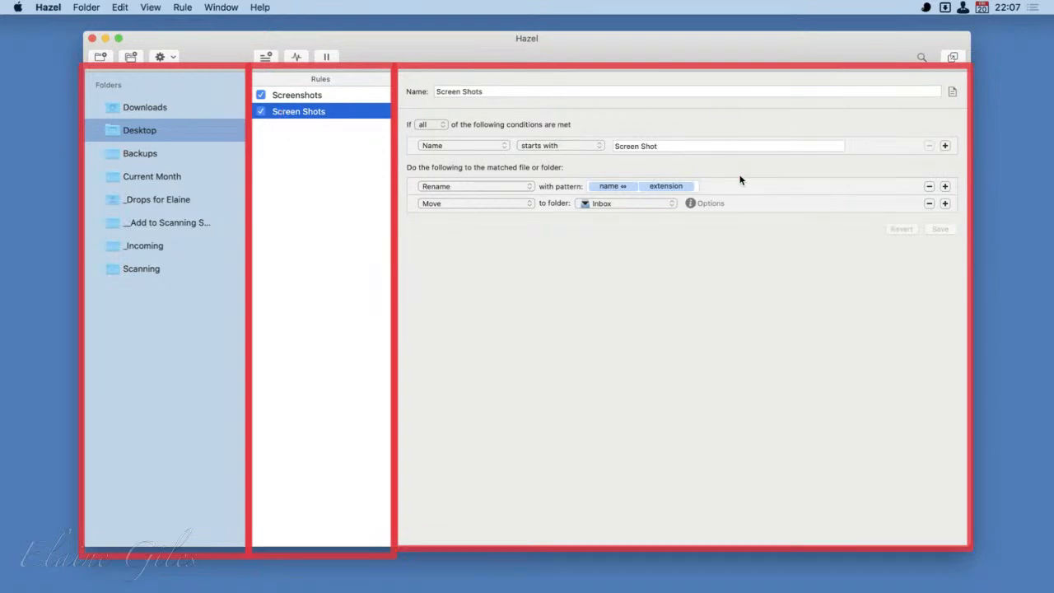
pyautogui.press('Escape')
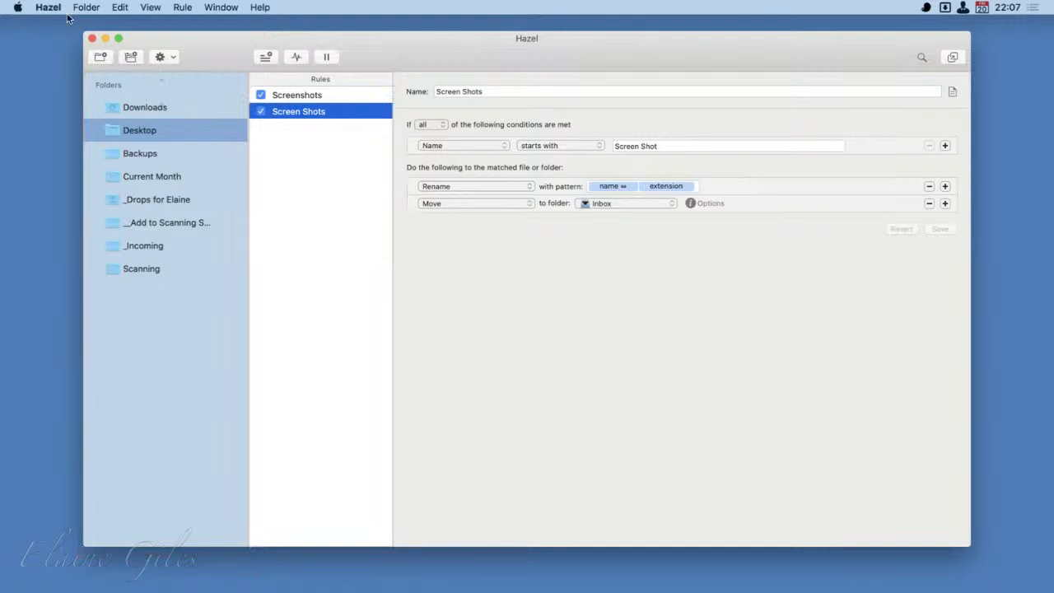
# - Open Hazel's General preferences, toggle showing Hazel in the menu bar on and off, and try the layout with folders above rules
pyautogui.press('super+comma')
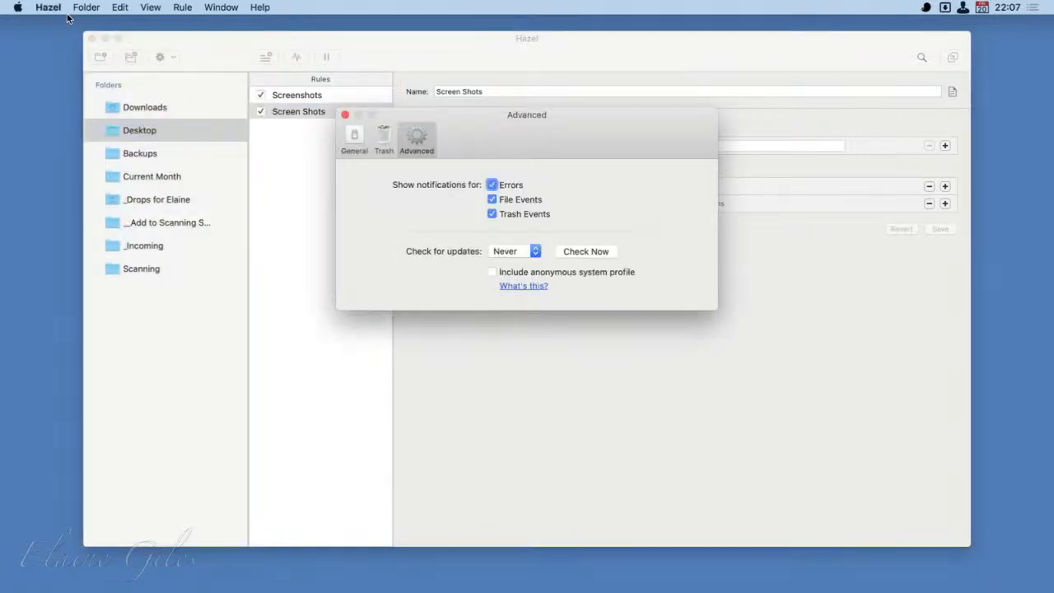
pyautogui.click(351, 136)
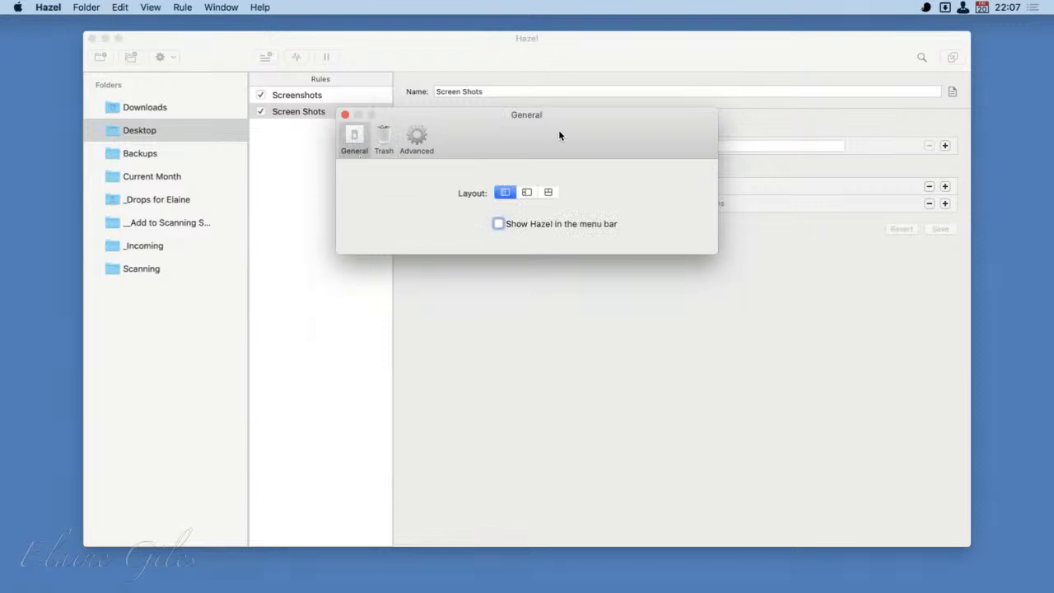
pyautogui.moveTo(559, 135); pyautogui.dragTo(721, 364)
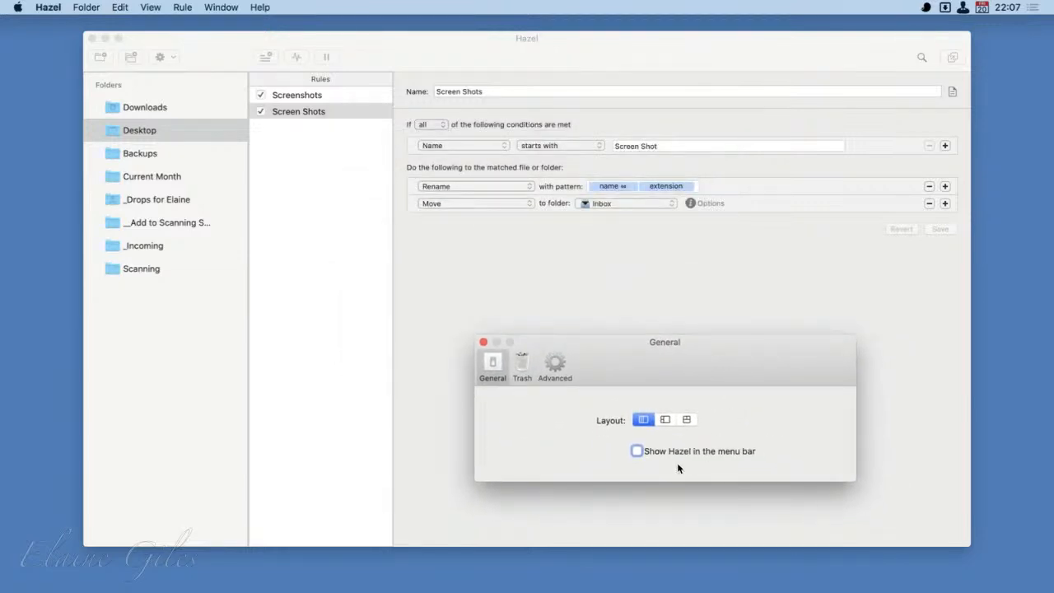
pyautogui.click(637, 451)
pyautogui.click(637, 452)
pyautogui.click(666, 420)
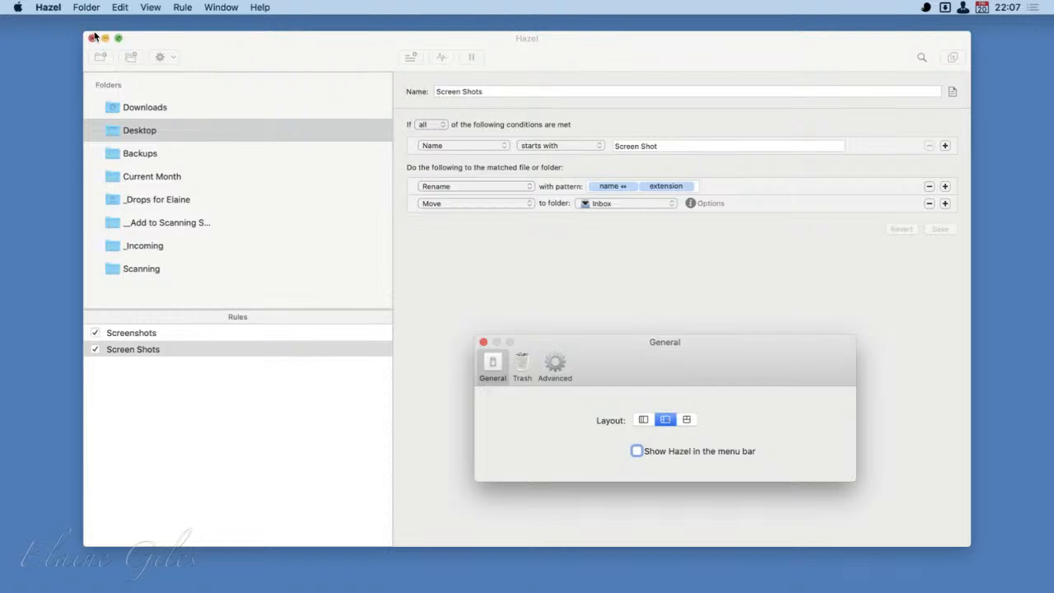
pyautogui.moveTo(83, 70)
pyautogui.mouseDown()
pyautogui.moveTo(313, 211)
pyautogui.moveTo(395, 289)
pyautogui.moveTo(395, 306)
pyautogui.mouseUp()
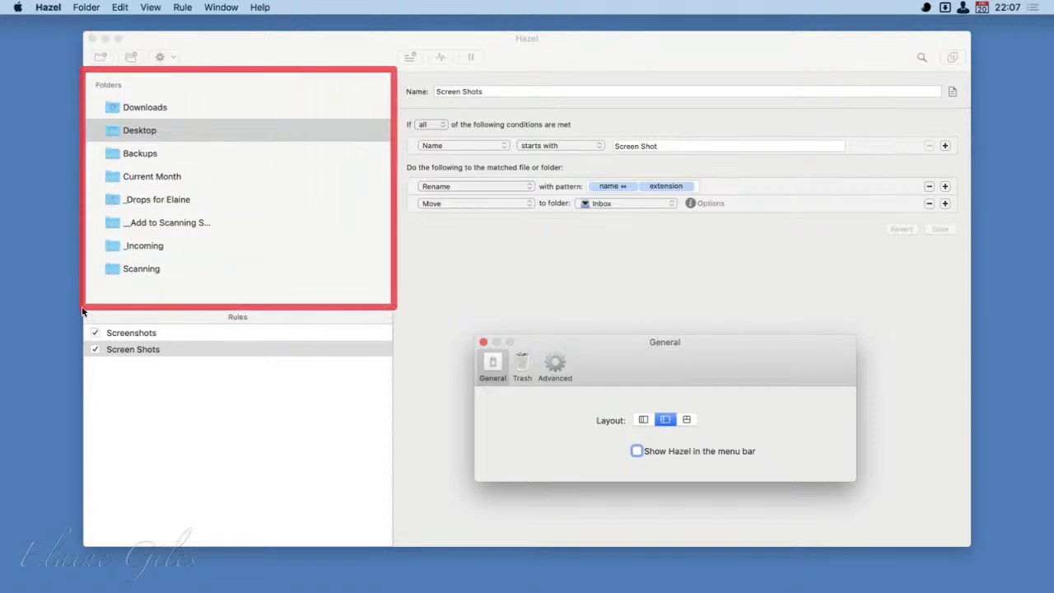
pyautogui.moveTo(82, 310)
pyautogui.mouseDown()
pyautogui.moveTo(276, 502)
pyautogui.moveTo(409, 561)
pyautogui.moveTo(395, 561)
pyautogui.mouseUp()
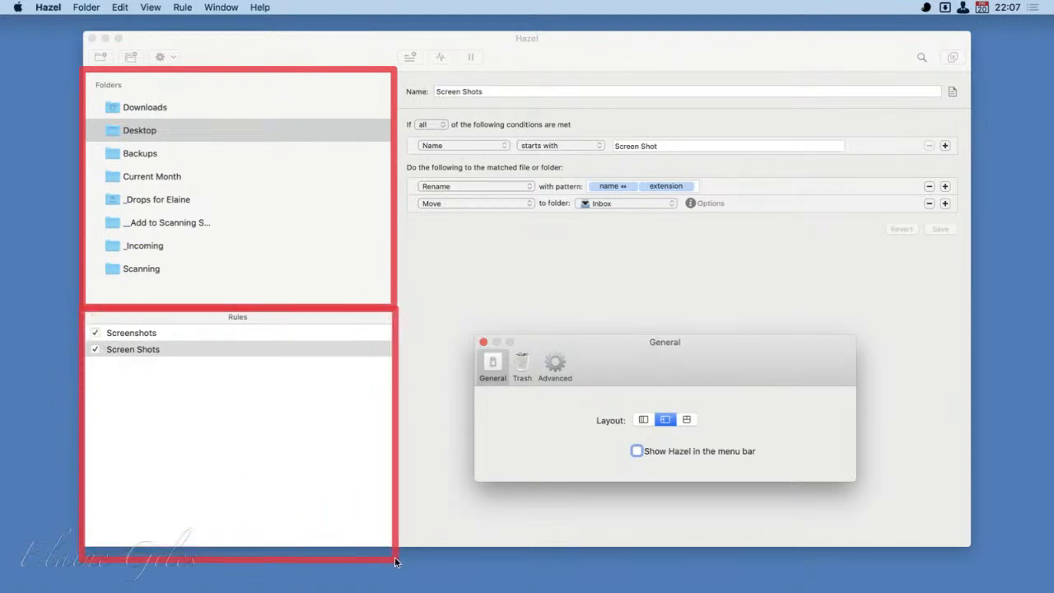
pyautogui.moveTo(389, 66)
pyautogui.mouseDown()
pyautogui.moveTo(478, 97)
pyautogui.moveTo(886, 402)
pyautogui.moveTo(948, 556)
pyautogui.moveTo(972, 551)
pyautogui.mouseUp()
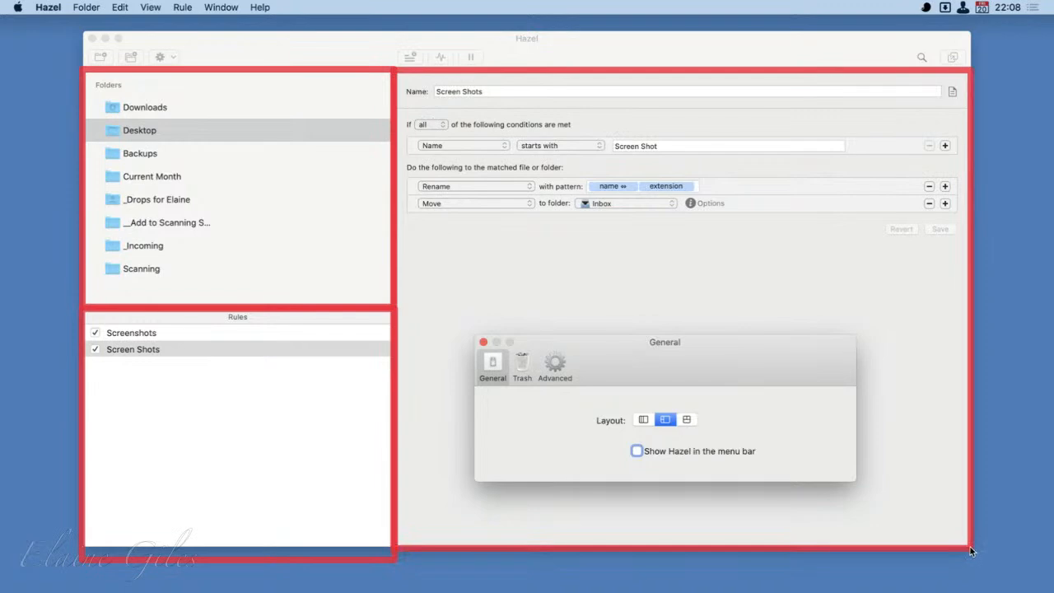
# - Try the third window layout in the General preferences, and return to the three-column layout
pyautogui.click(688, 420)
pyautogui.moveTo(754, 349); pyautogui.dragTo(1053, 434)
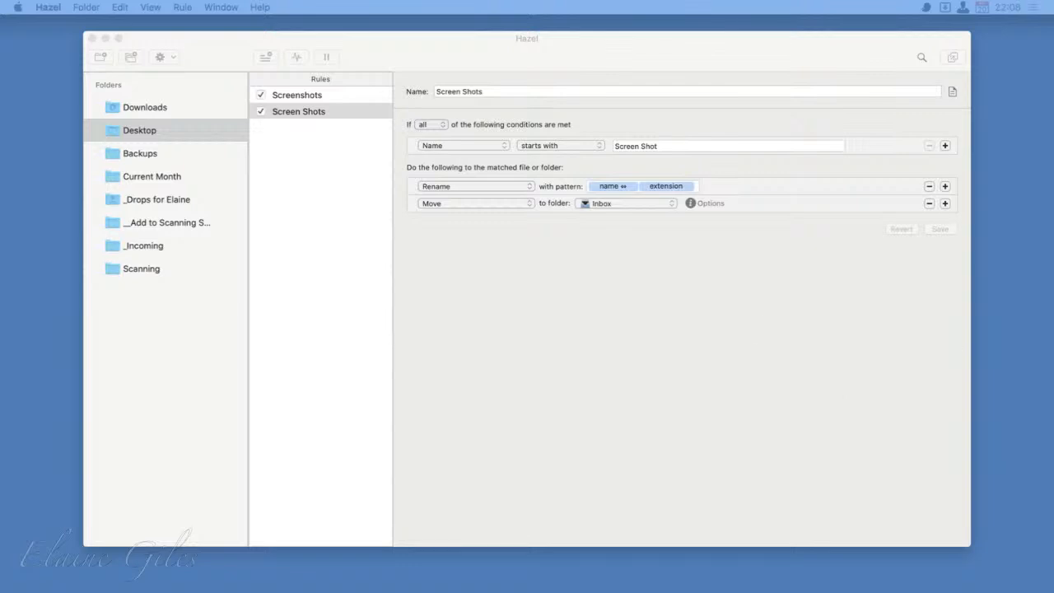
pyautogui.moveTo(1053, 461); pyautogui.dragTo(626, 291)
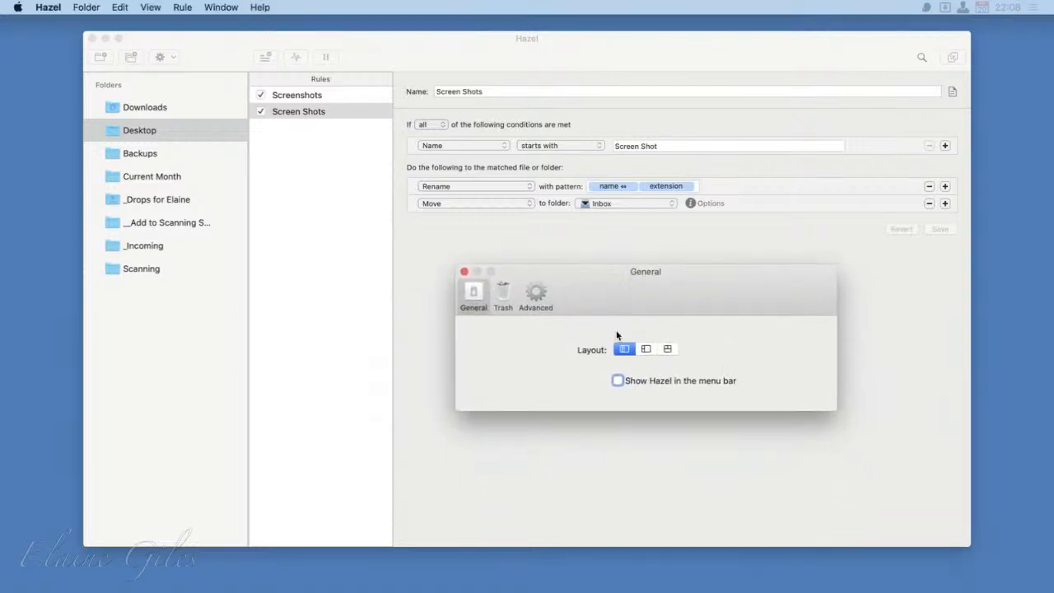
# - In the Trash preferences, try to enable deleting files sitting in the Trash, and go to System Preferences to grant Trash access
pyautogui.click(501, 293)
pyautogui.moveTo(712, 303); pyautogui.dragTo(651, 190)
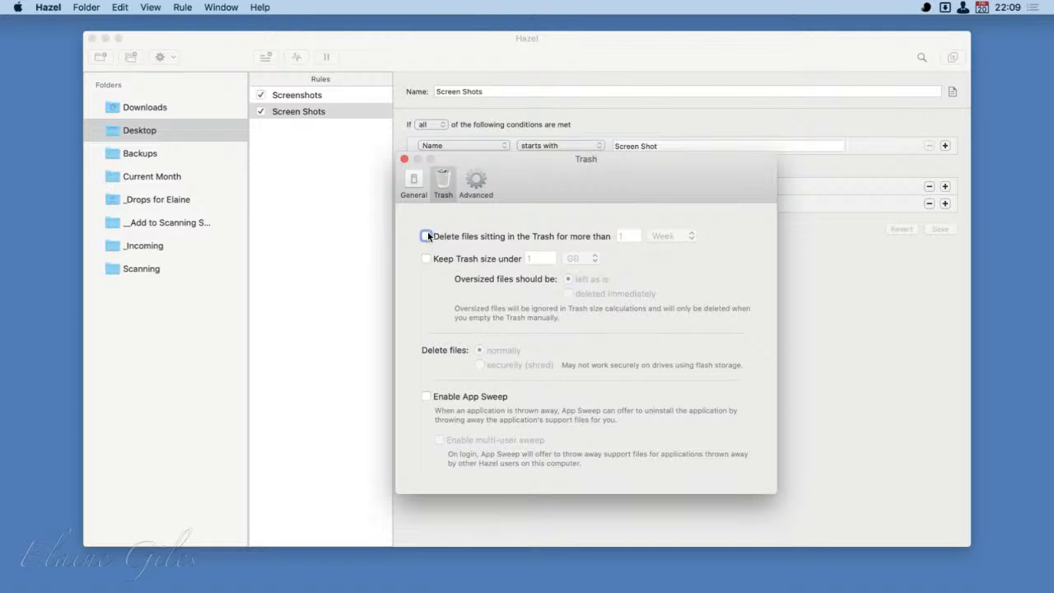
pyautogui.click(427, 237)
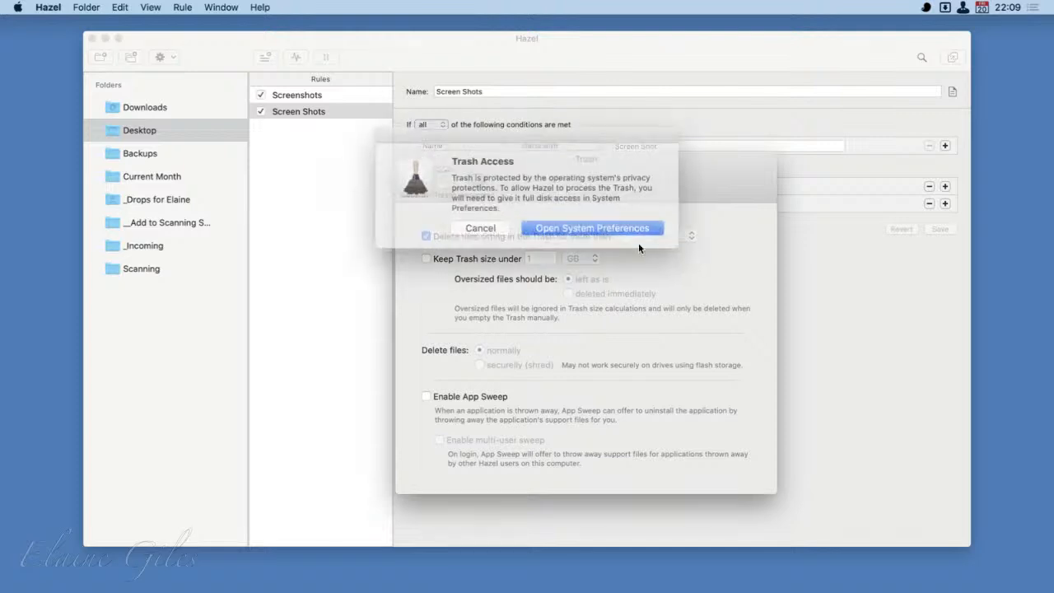
pyautogui.click(559, 229)
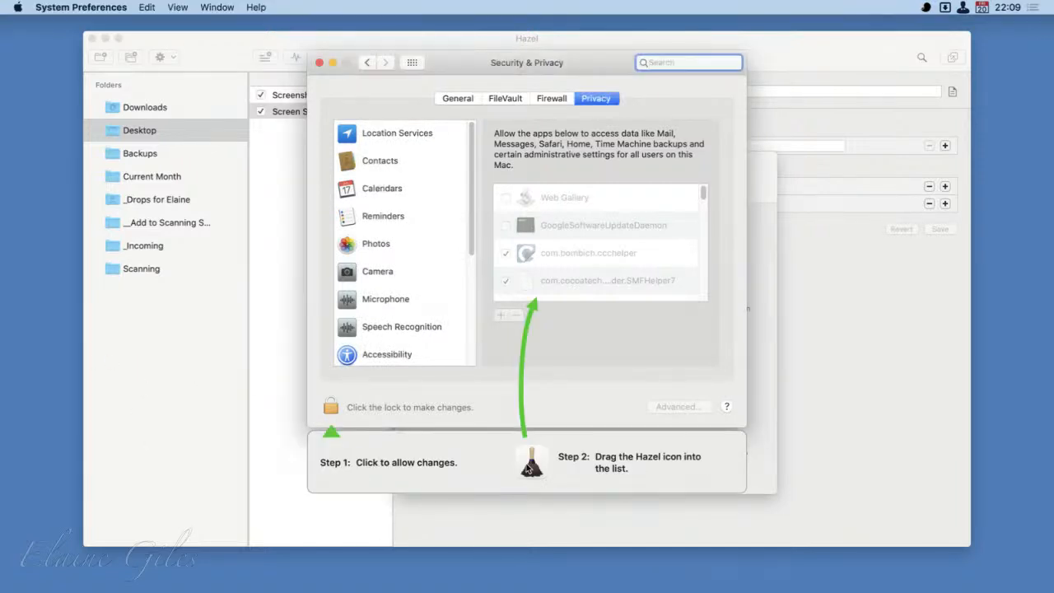
# - Unlock the Privacy settings, add Hazel to the apps with full disk access, and quit Hazel to apply it
pyautogui.moveTo(531, 463); pyautogui.dragTo(575, 254)
pyautogui.click(330, 410)
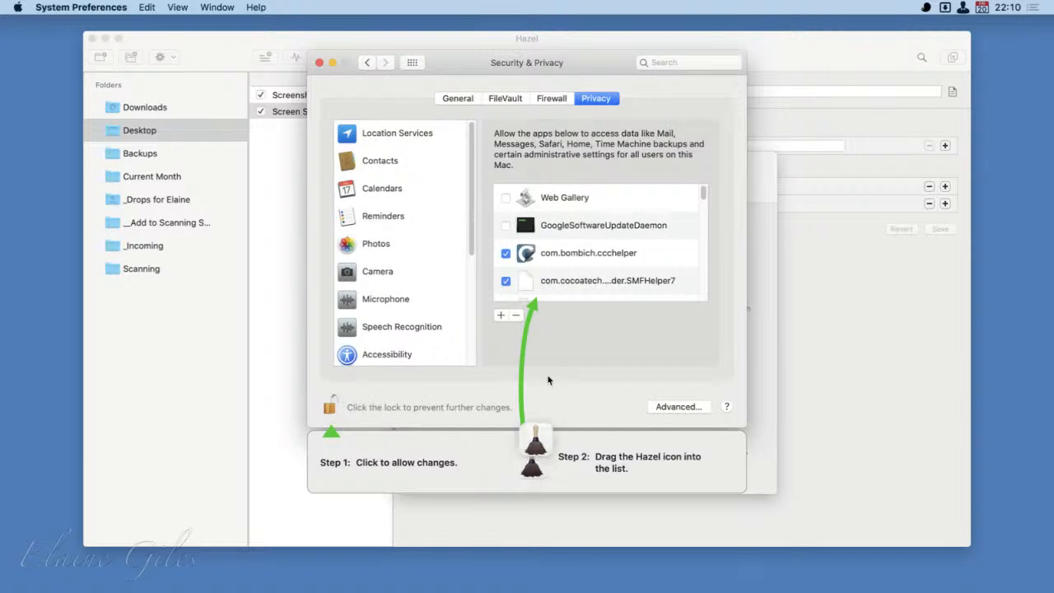
pyautogui.moveTo(531, 462); pyautogui.dragTo(577, 221)
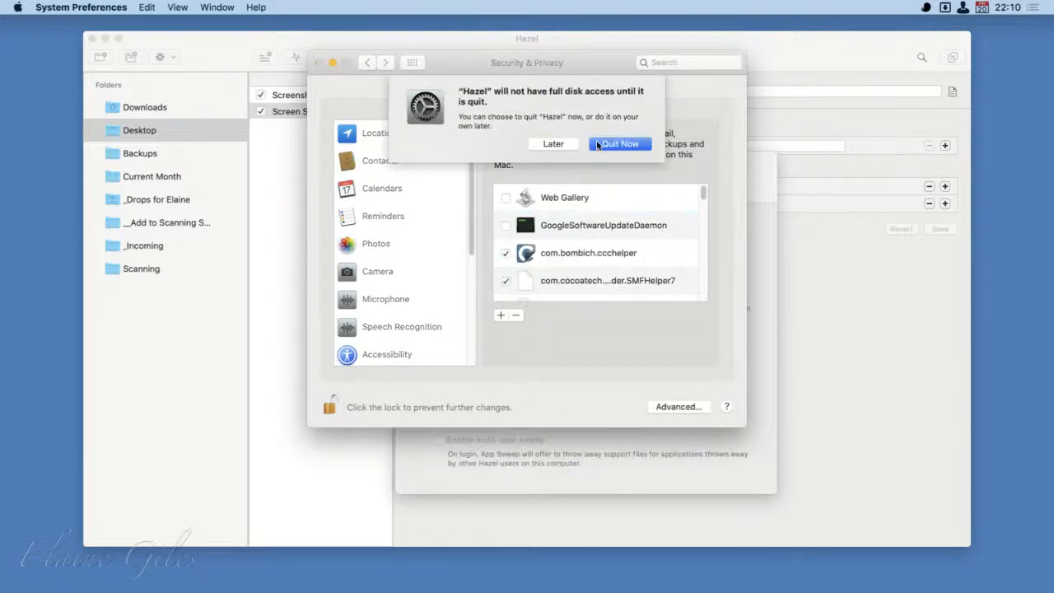
pyautogui.click(619, 131)
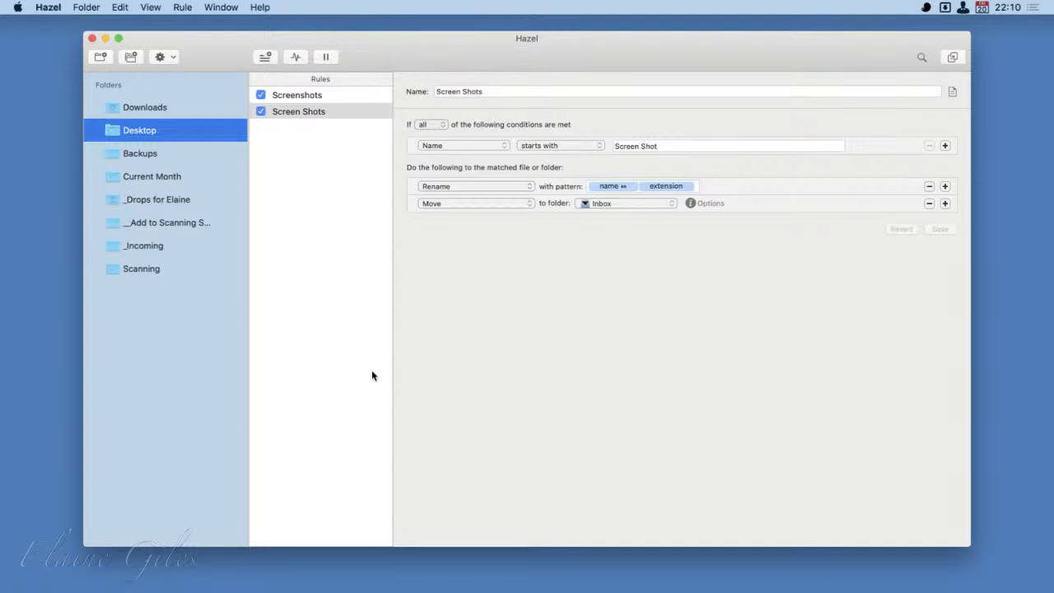
# - Reopen Hazel's Trash preferences, enable deleting files sitting in the Trash for more than 1 week, and look at the available time units
pyautogui.press('super+comma')
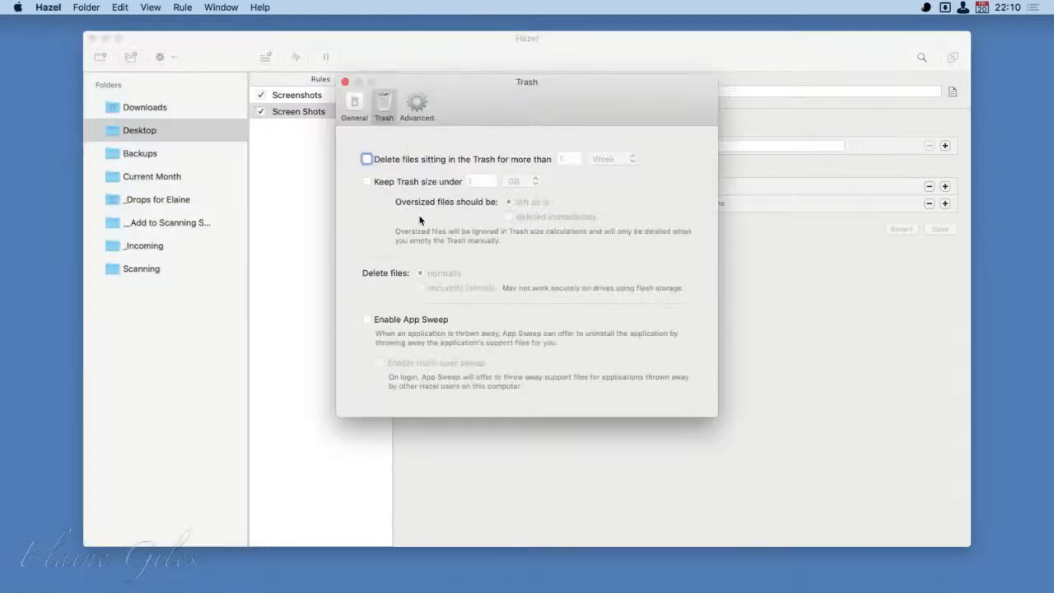
pyautogui.moveTo(490, 100); pyautogui.dragTo(649, 231)
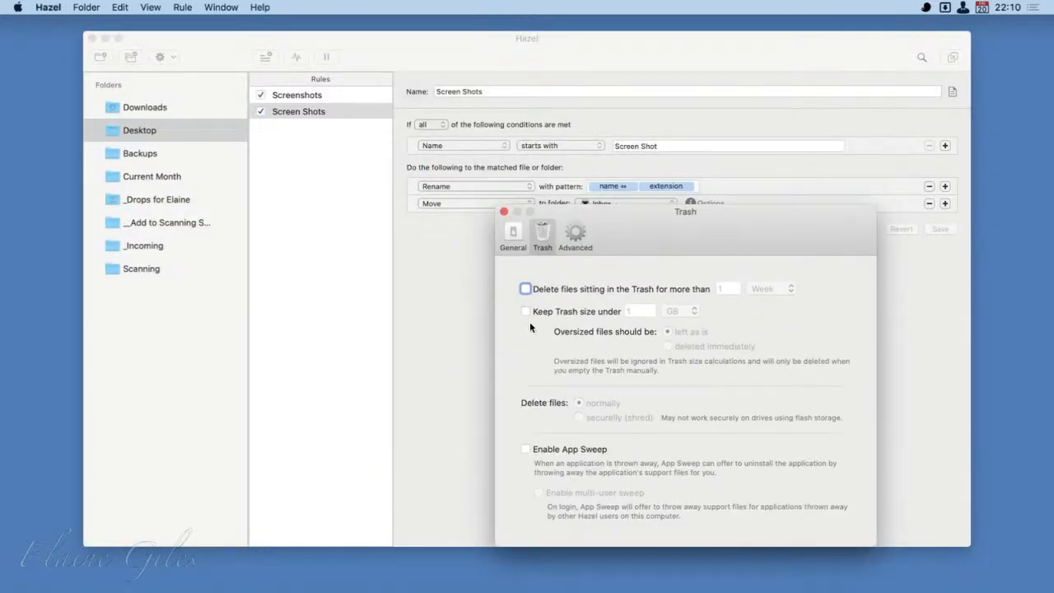
pyautogui.click(526, 288)
pyautogui.moveTo(802, 234); pyautogui.dragTo(731, 196)
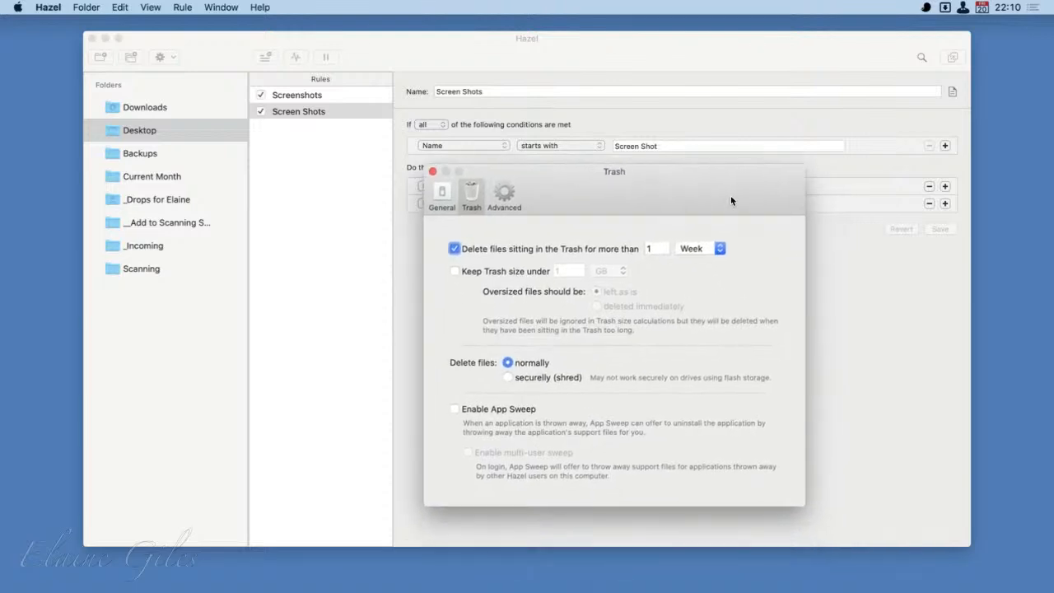
pyautogui.click(718, 249)
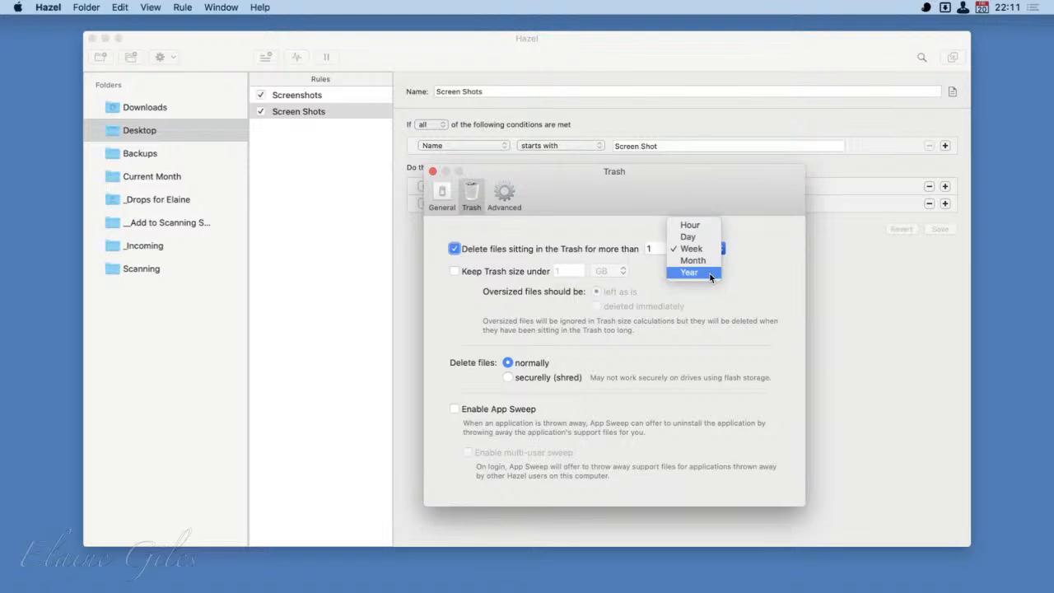
pyautogui.click(773, 283)
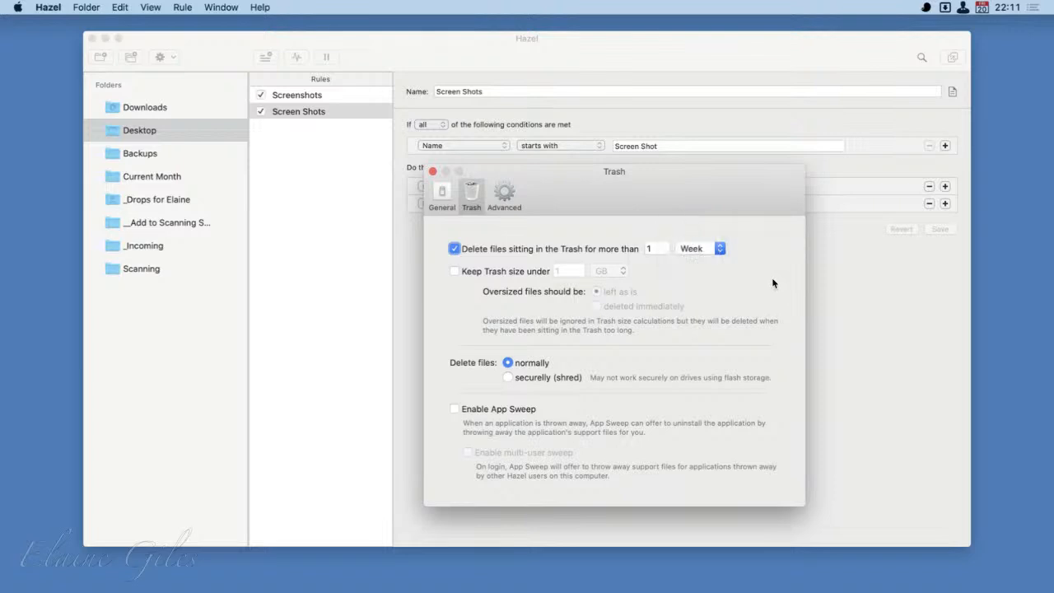
# - Try keeping the Trash size under 1 GB, and turn off both the size limit and the timed deletion
pyautogui.click(455, 271)
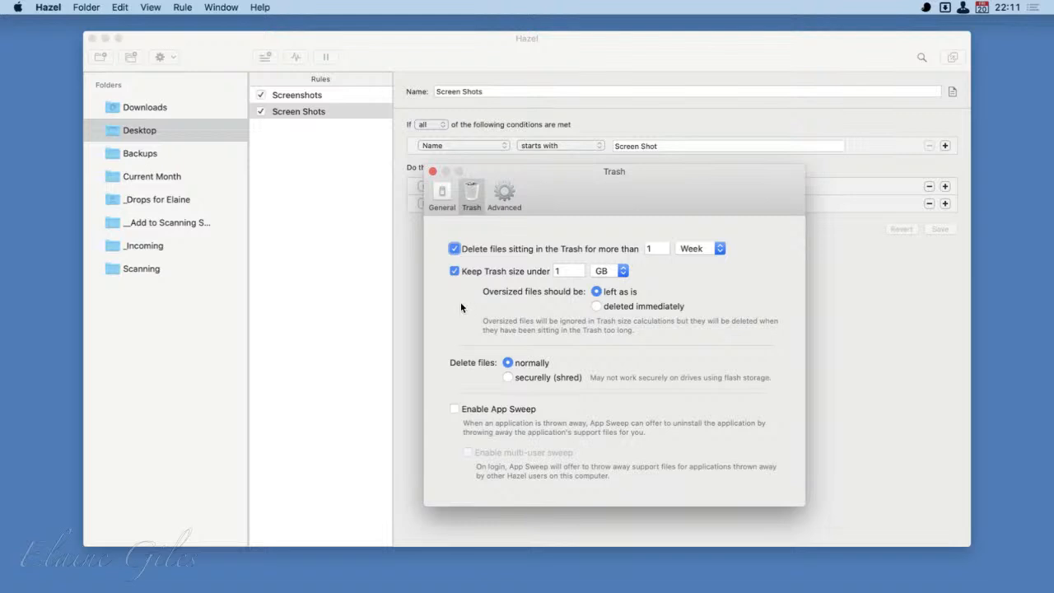
pyautogui.click(454, 271)
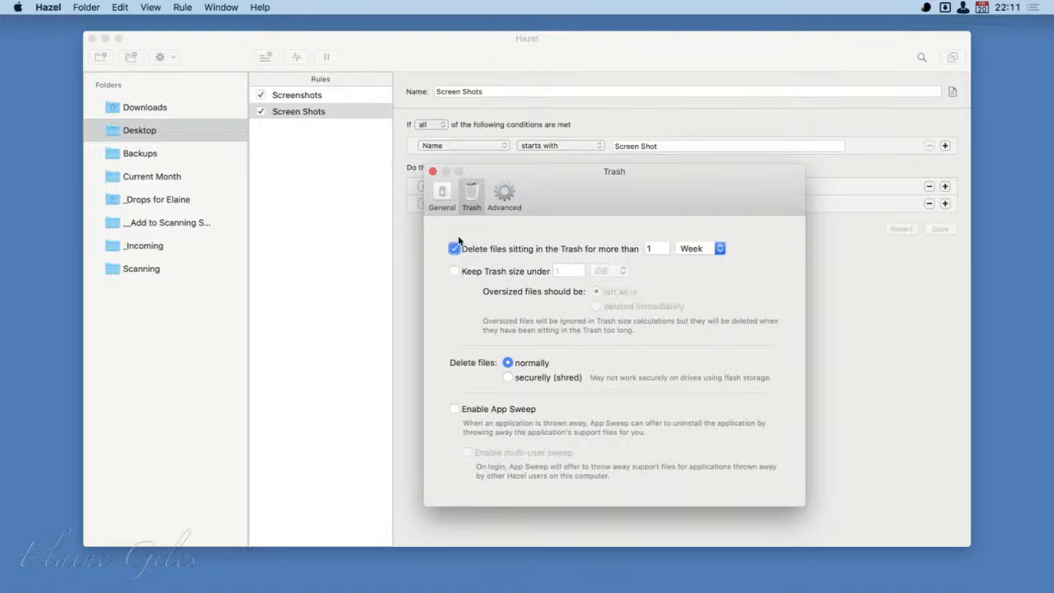
pyautogui.click(454, 248)
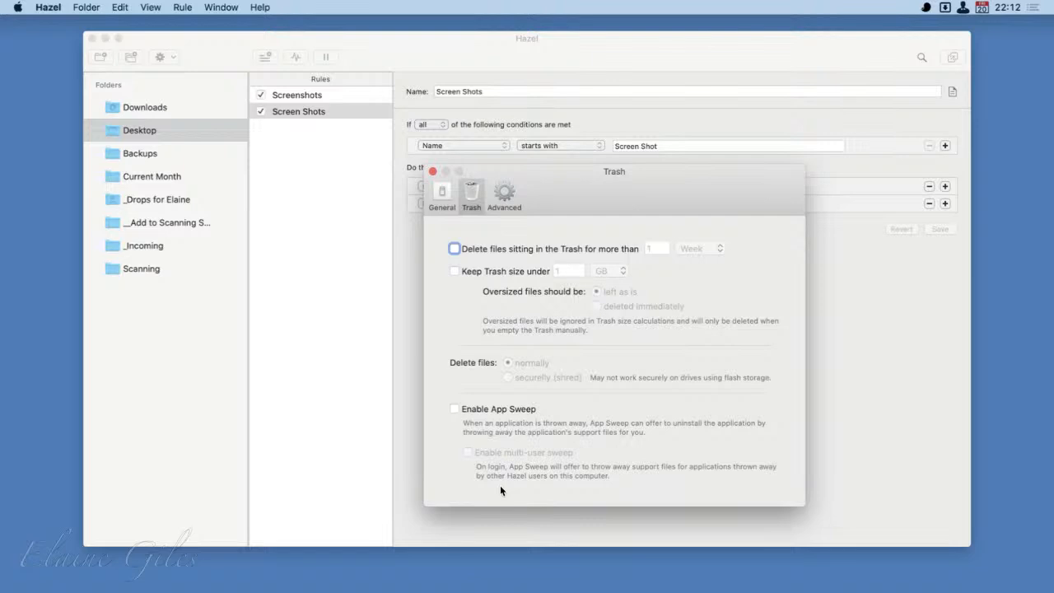
# - Review the Advanced preferences, check for Hazel updates, and dismiss the update window without installing anything
pyautogui.click(439, 192)
pyautogui.click(471, 195)
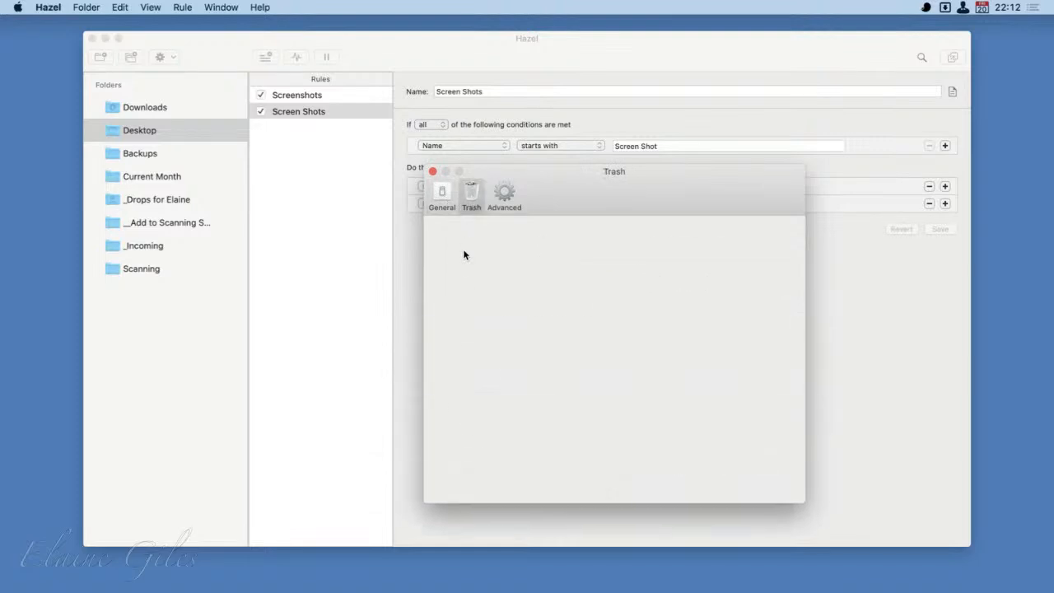
pyautogui.click(506, 196)
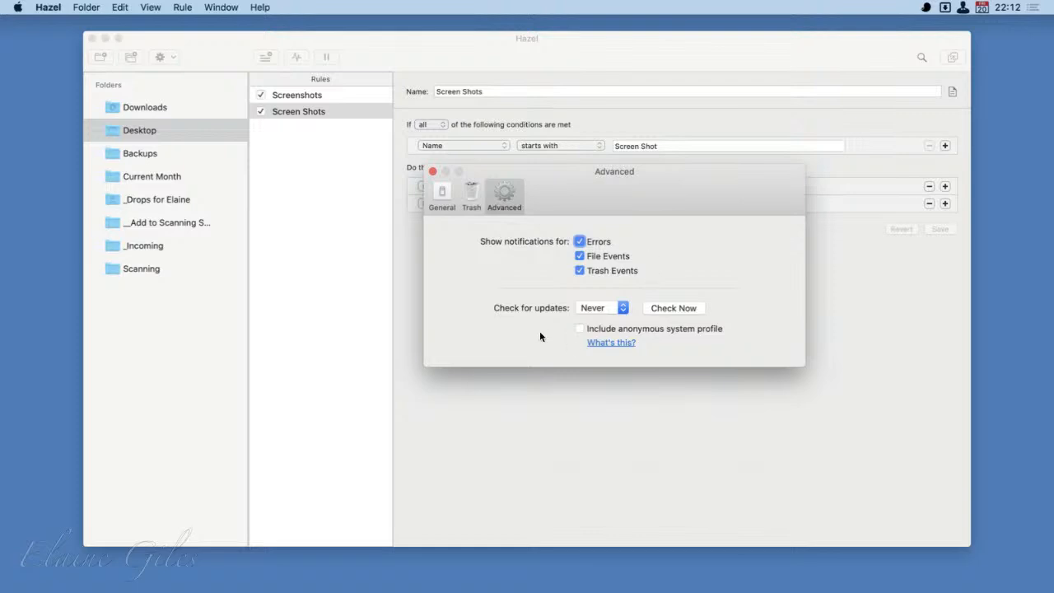
pyautogui.click(673, 306)
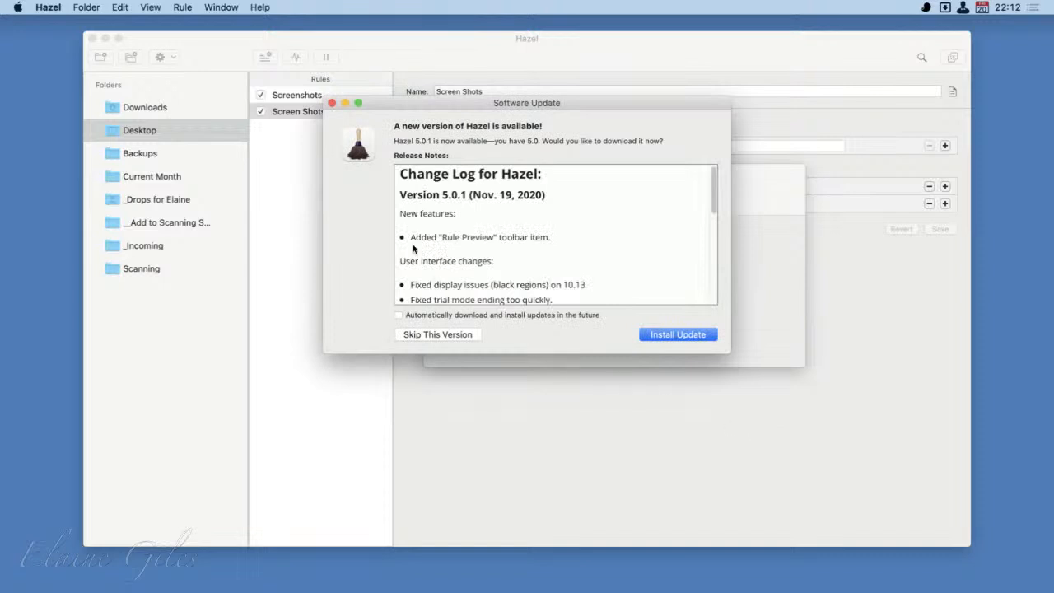
pyautogui.click(333, 103)
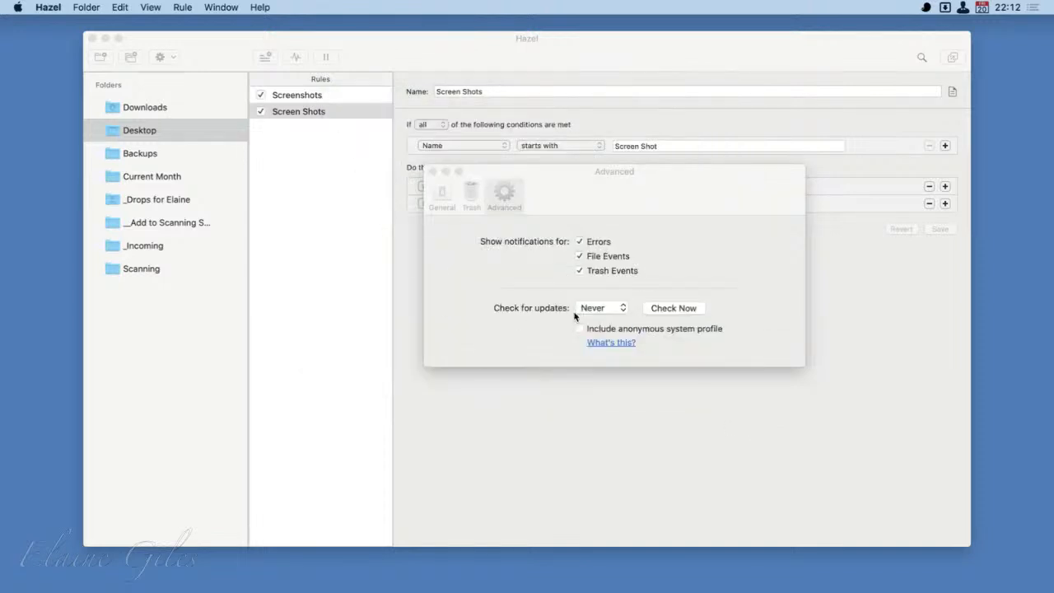
# - Close the Advanced preferences, move the Hazel window aside, and close the Security & Privacy window behind it
pyautogui.click(433, 172)
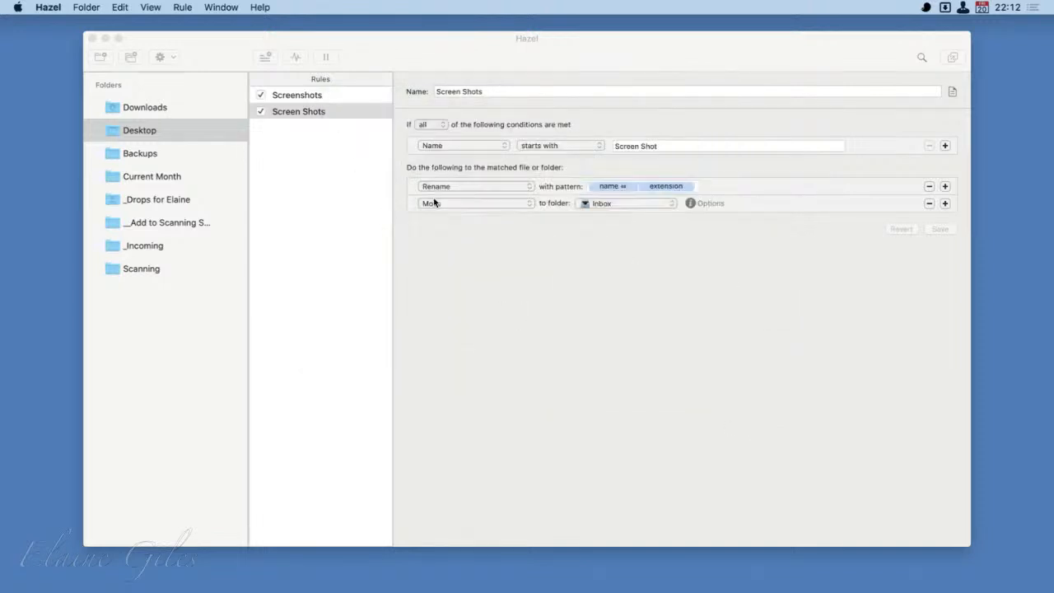
pyautogui.click(559, 492)
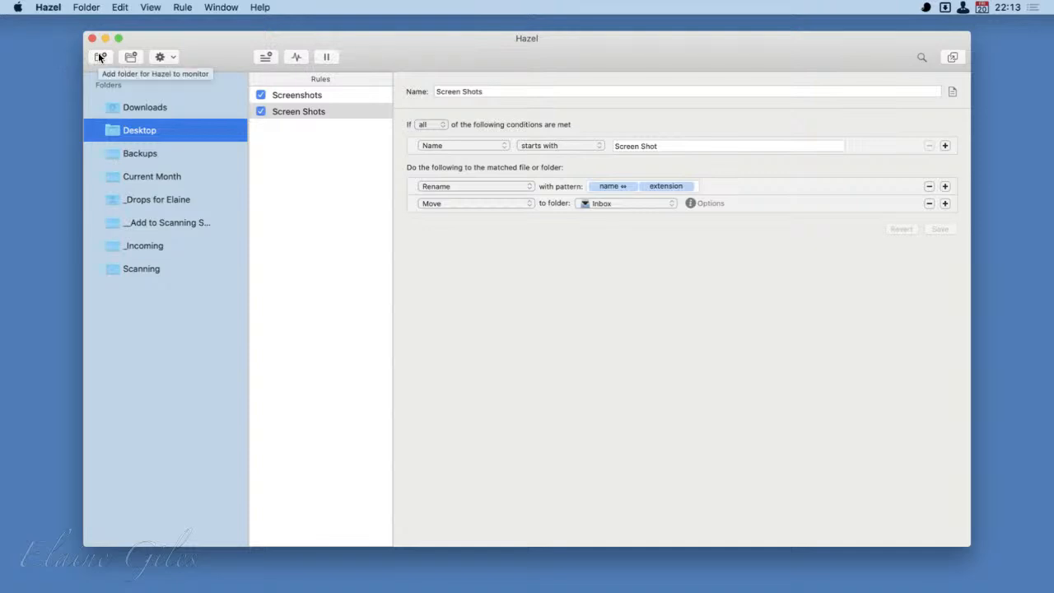
pyautogui.moveTo(456, 51); pyautogui.dragTo(413, 195)
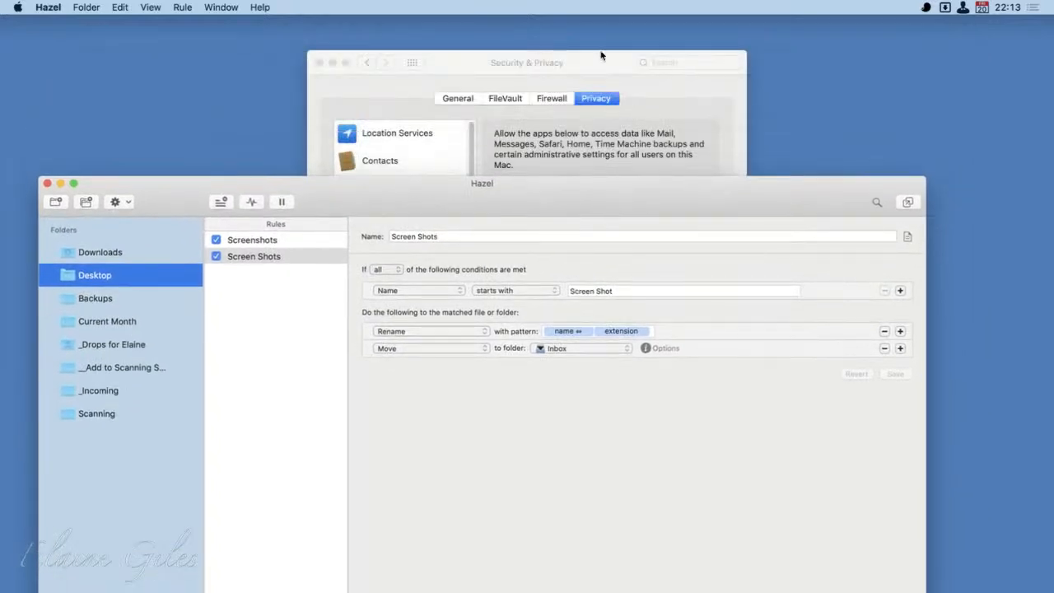
pyautogui.click(316, 64)
# - Create a new folder named Hazel on the desktop and place it in the upper-right corner
pyautogui.click(822, 87)
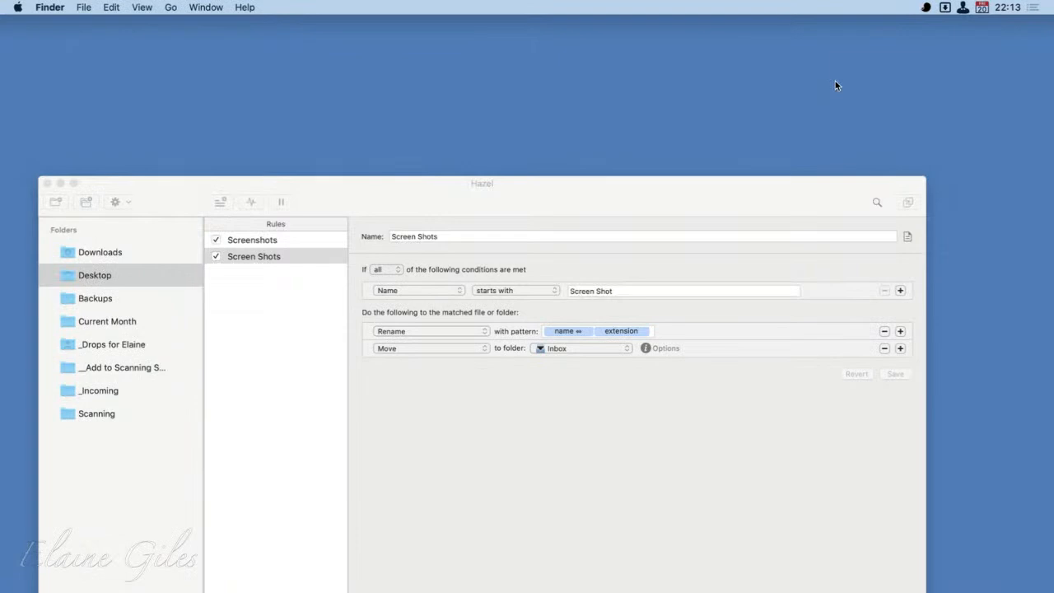
pyautogui.rightClick(836, 81)
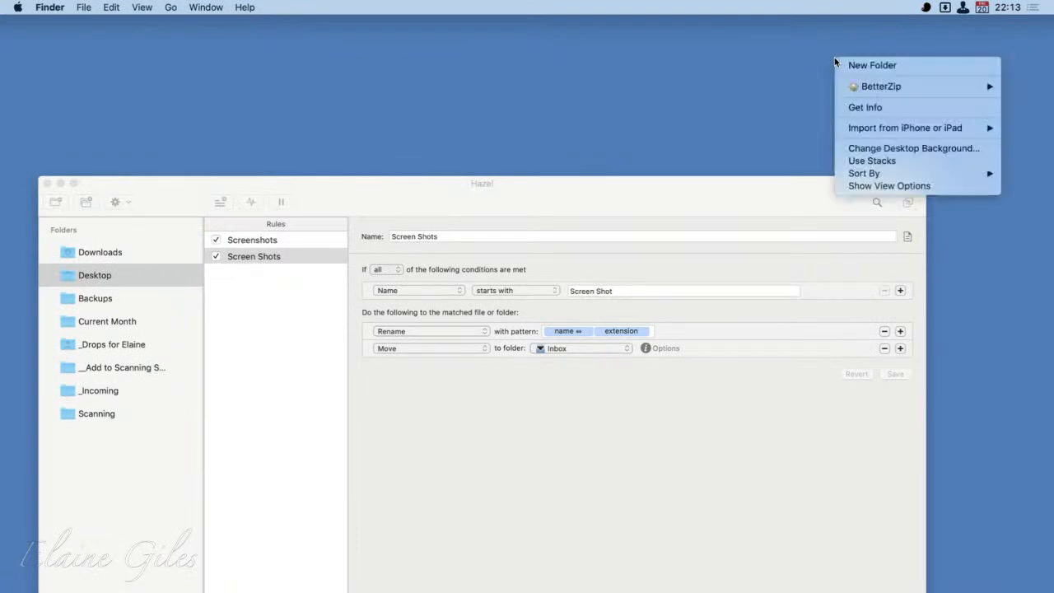
pyautogui.click(855, 63)
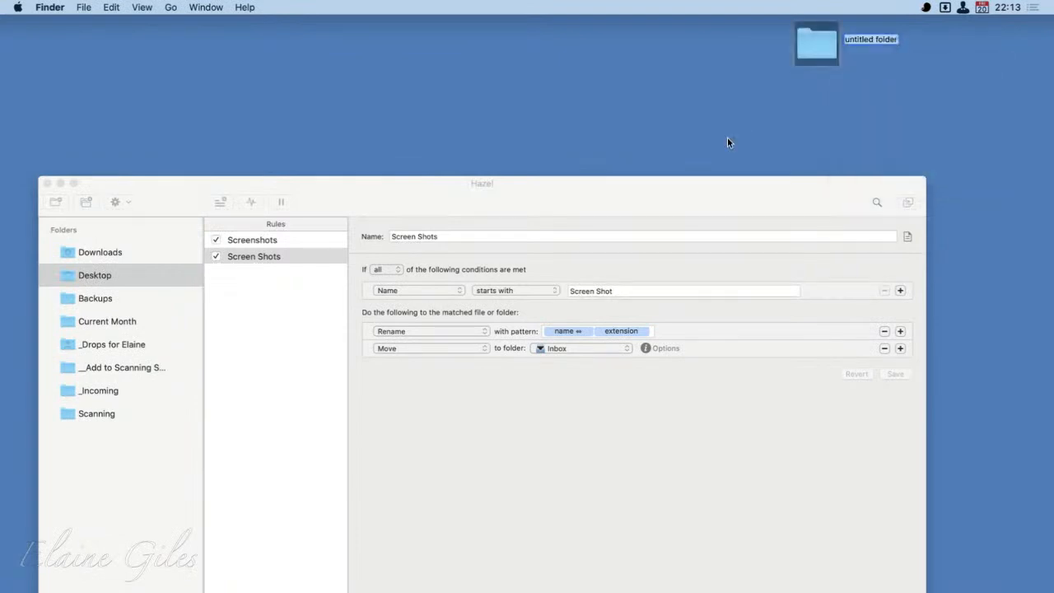
pyautogui.write('Hazel')
pyautogui.press('Return')
pyautogui.moveTo(828, 53); pyautogui.dragTo(992, 54)
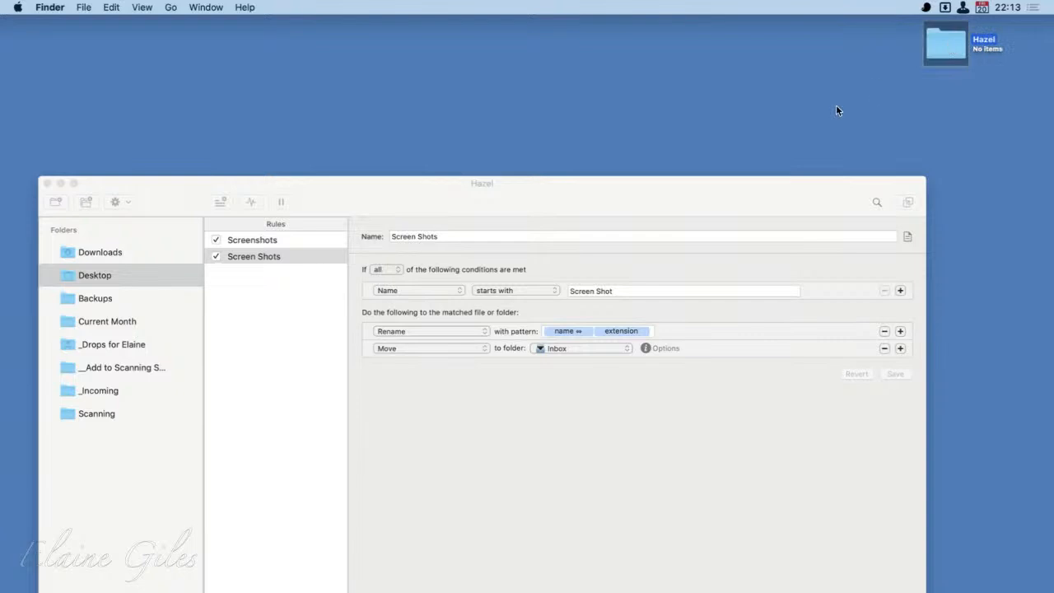
# - Add the desktop's Hazel folder to the folders that Hazel monitors, keeping both the window and the desktop folder visible
pyautogui.moveTo(631, 200); pyautogui.dragTo(703, 129)
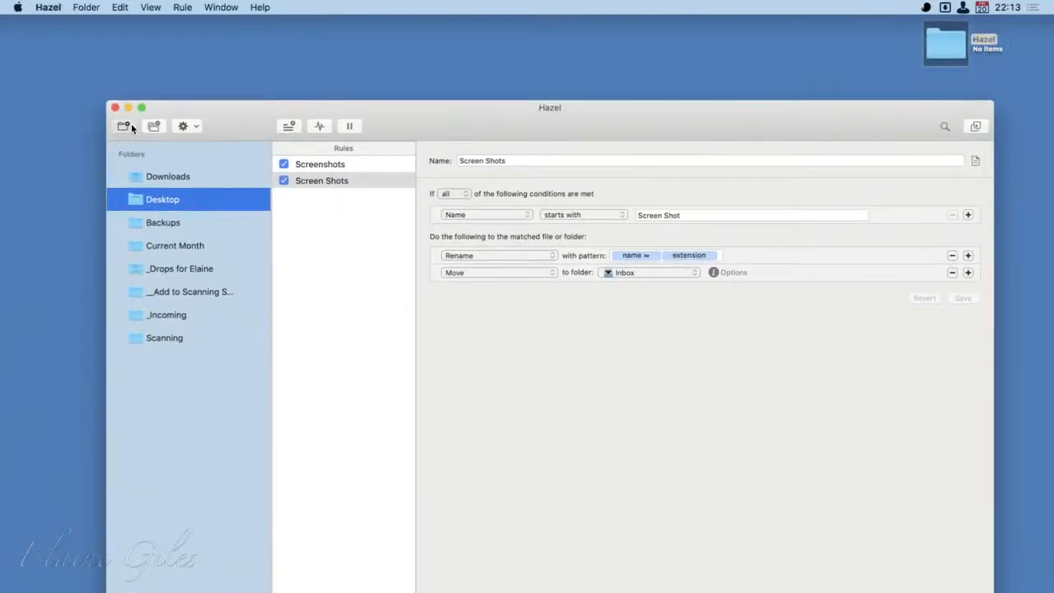
pyautogui.click(124, 126)
pyautogui.click(334, 211)
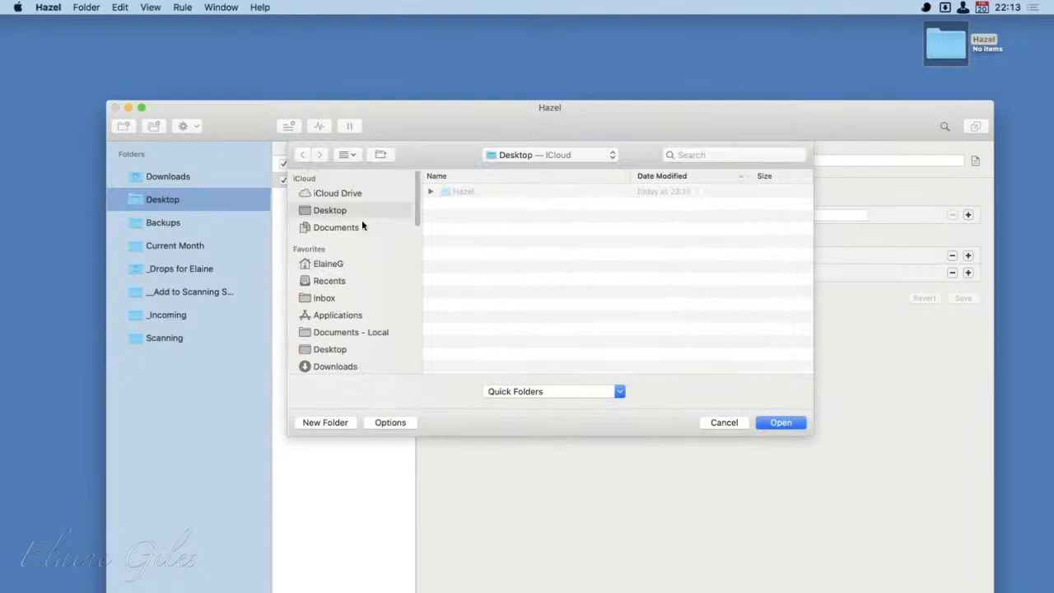
pyautogui.click(452, 194)
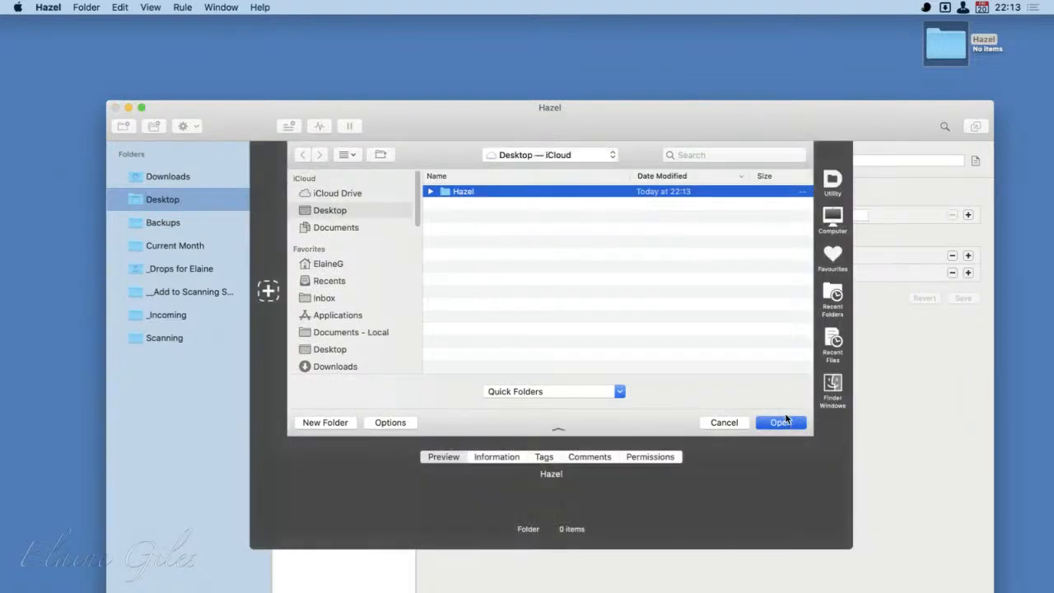
pyautogui.click(785, 422)
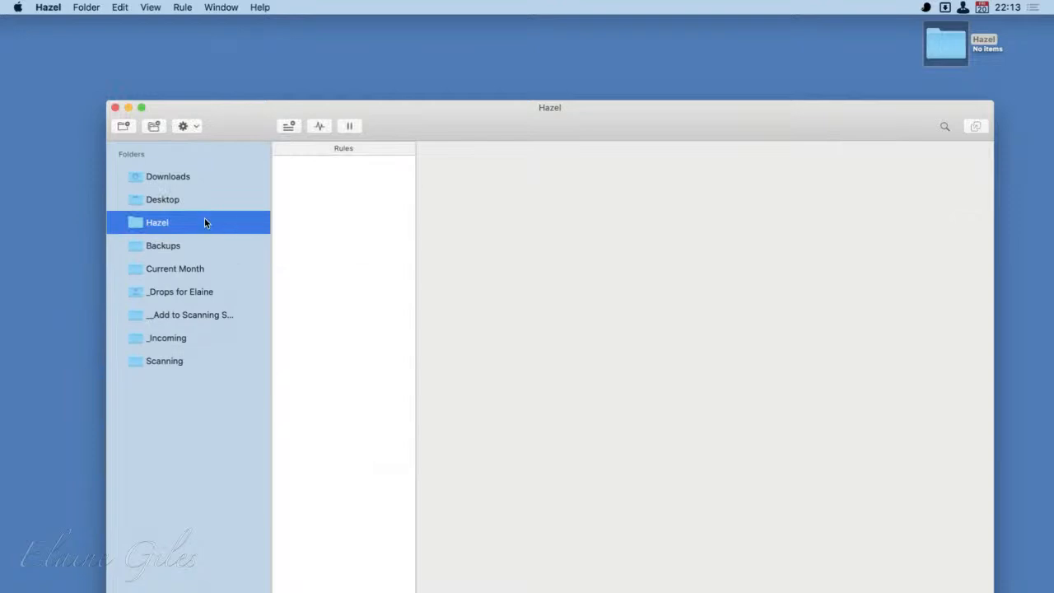
pyautogui.moveTo(450, 119); pyautogui.dragTo(442, 91)
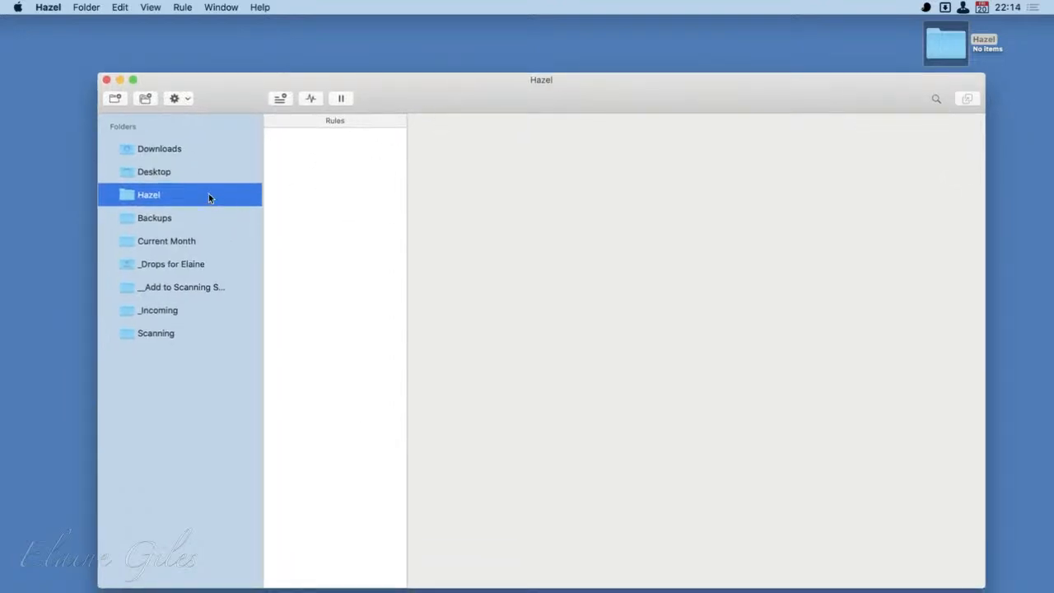
# - Create a folder group named All Things Desktop beneath the Hazel folder in the monitored folders
pyautogui.click(132, 171)
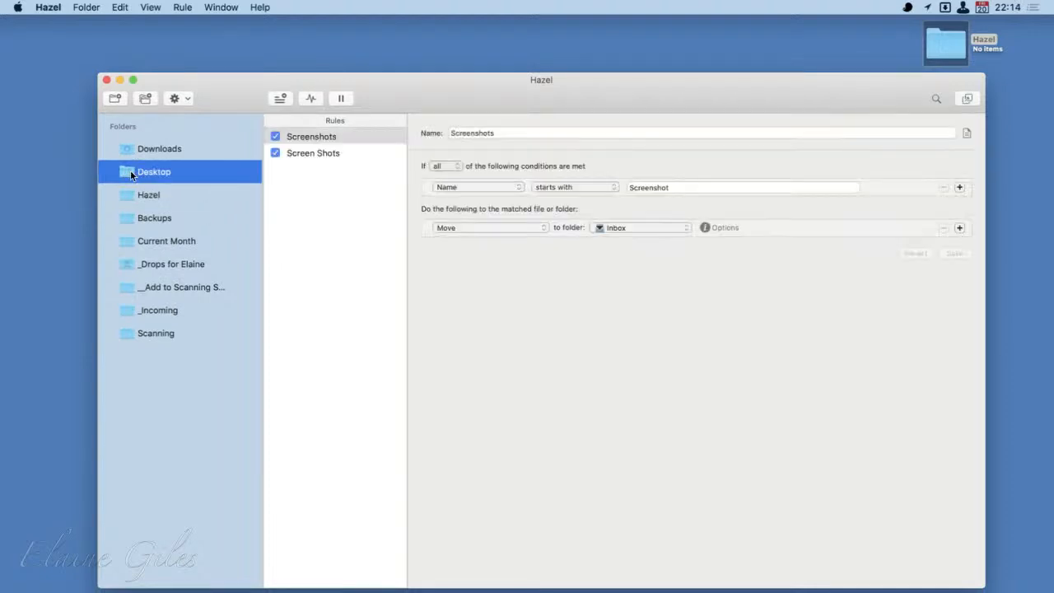
pyautogui.press('Down')
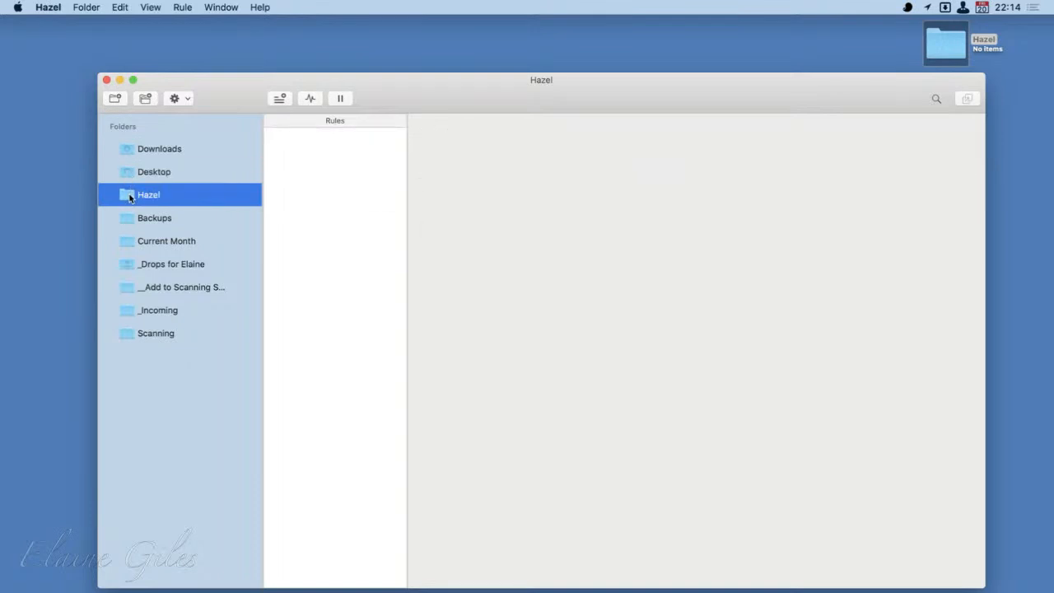
pyautogui.click(145, 99)
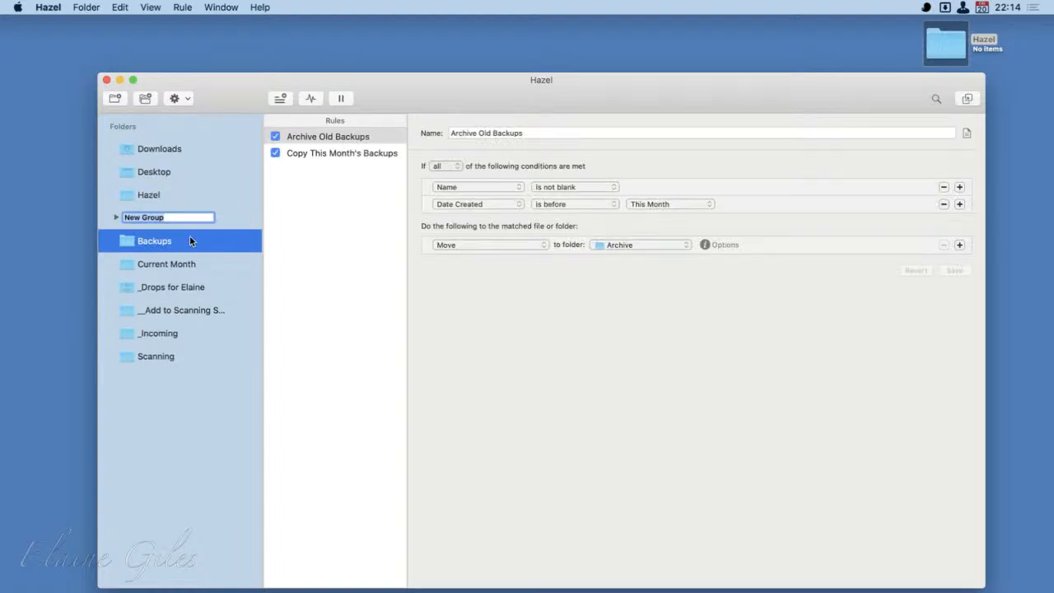
pyautogui.press('BackSpace')
pyautogui.write('All Things Desktop')
pyautogui.press('Return')
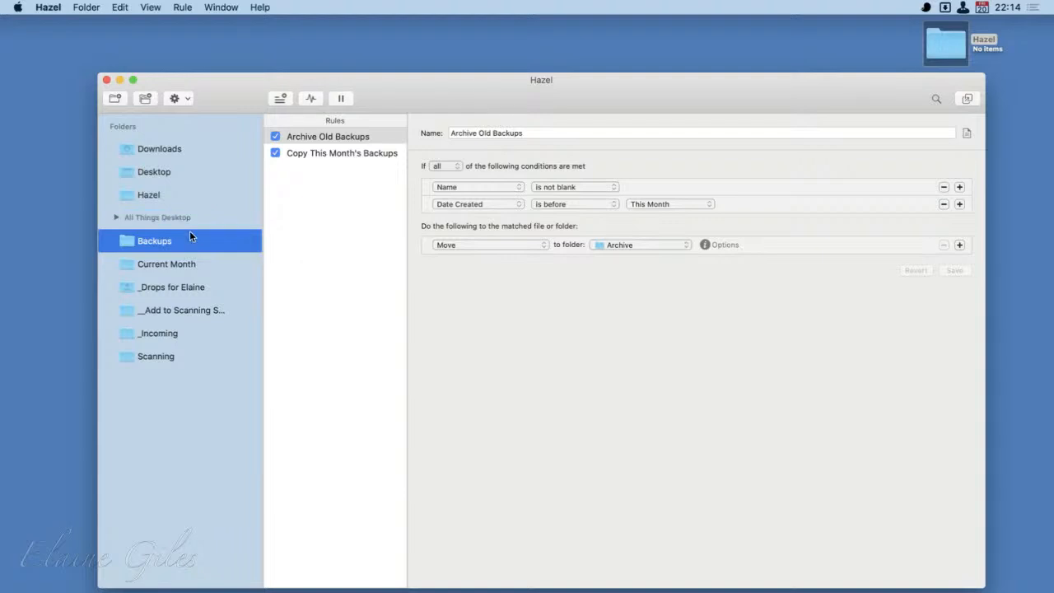
# - Move the Desktop and Hazel folders into the All Things Desktop group, and try collapsing and expanding the group
pyautogui.moveTo(131, 173); pyautogui.dragTo(162, 221)
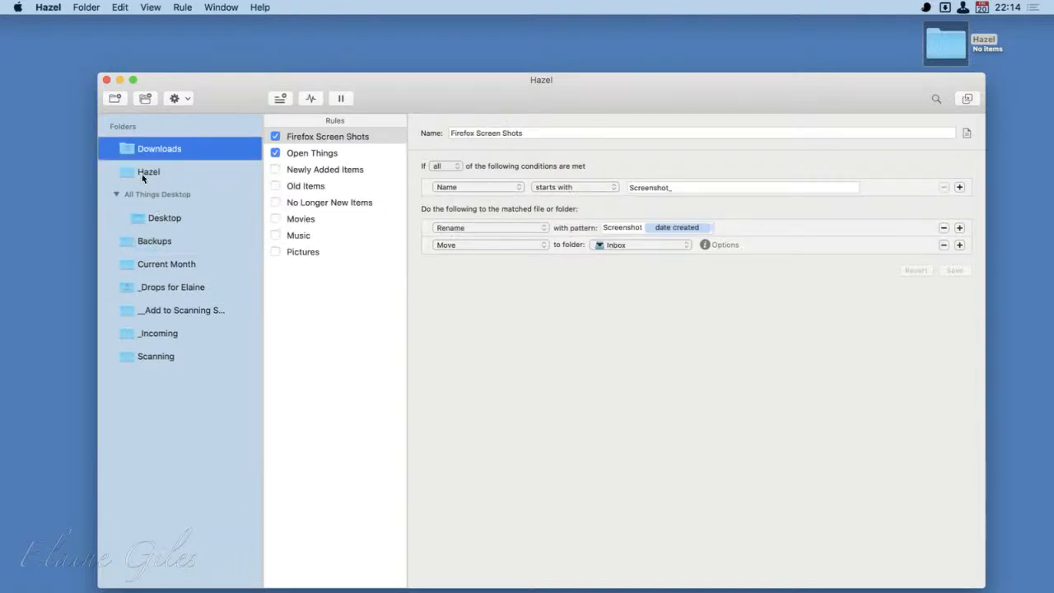
pyautogui.moveTo(134, 171); pyautogui.dragTo(166, 227)
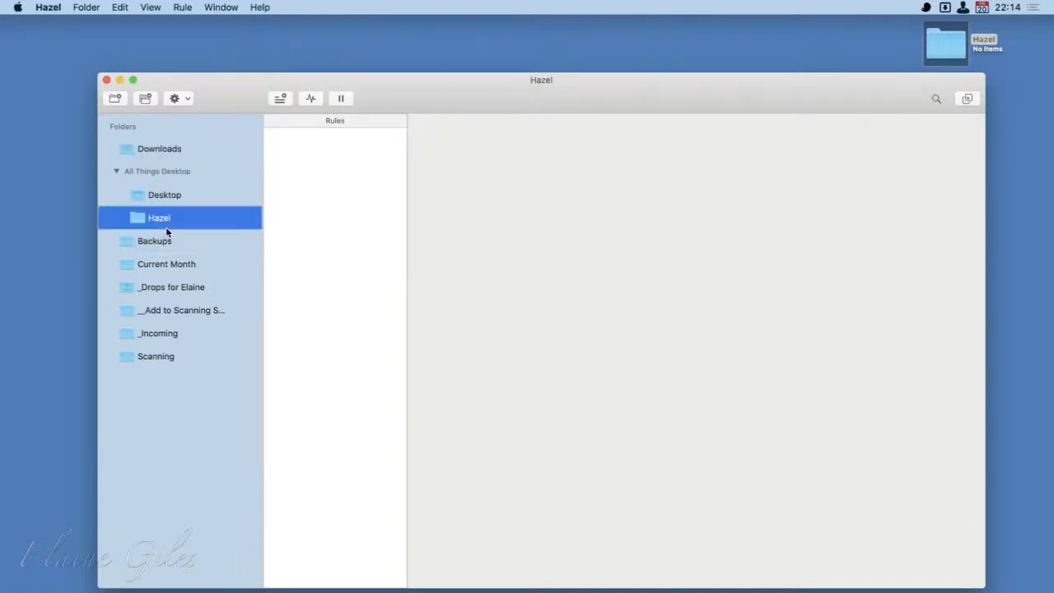
pyautogui.click(115, 171)
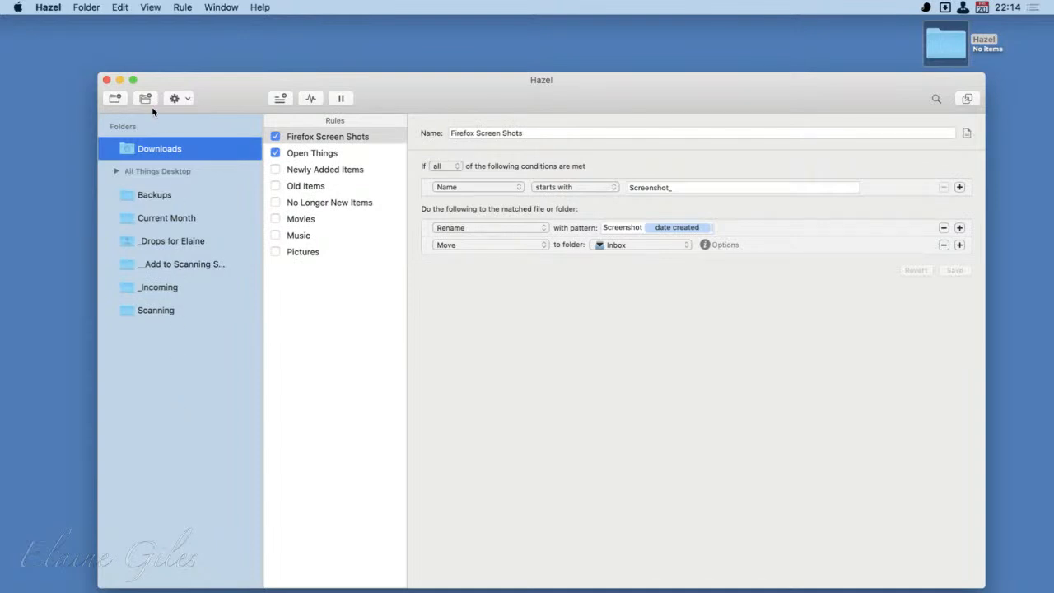
pyautogui.click(117, 171)
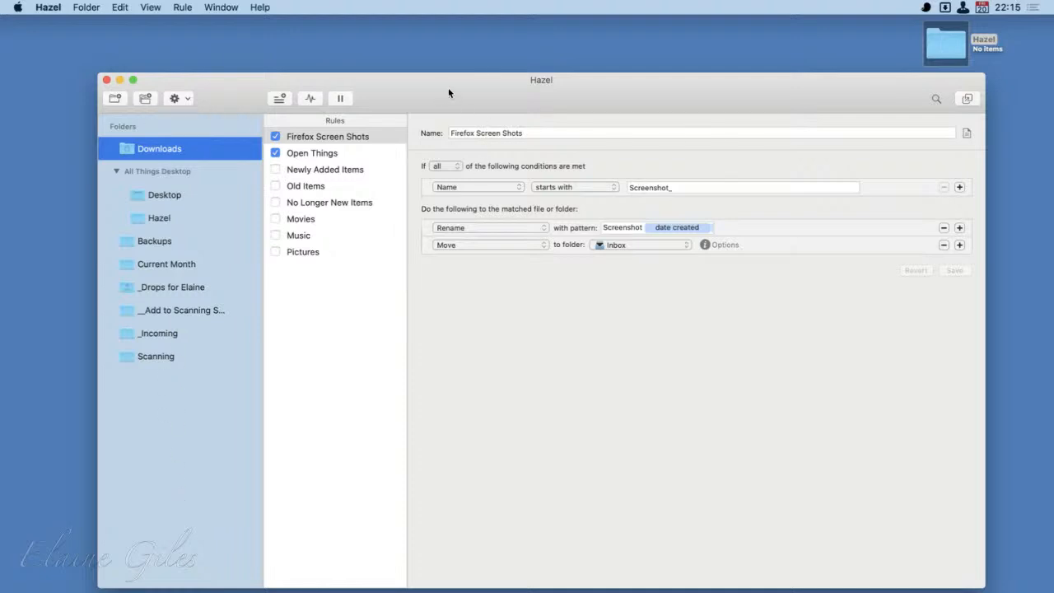
# - Select the Hazel folder in the All Things Desktop group and review its available folder and rule actions without applying any
pyautogui.moveTo(448, 89); pyautogui.dragTo(378, 75)
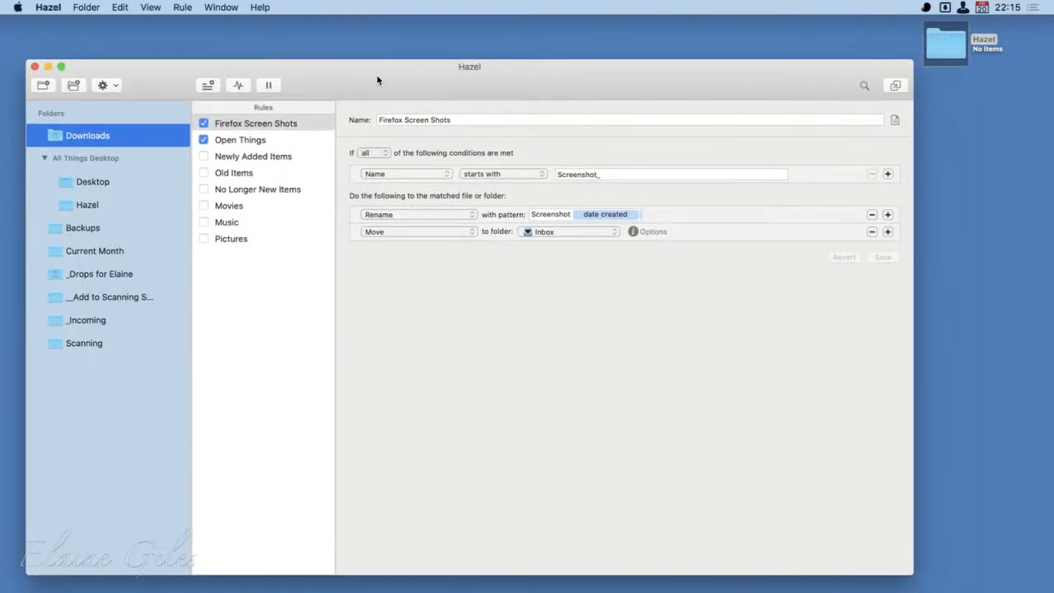
pyautogui.click(107, 205)
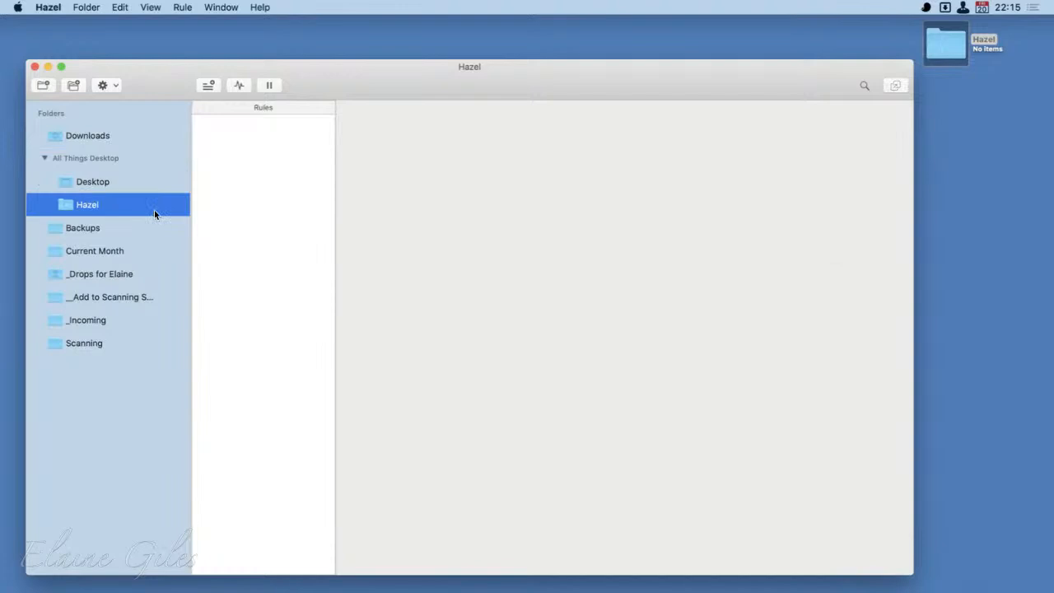
pyautogui.click(115, 85)
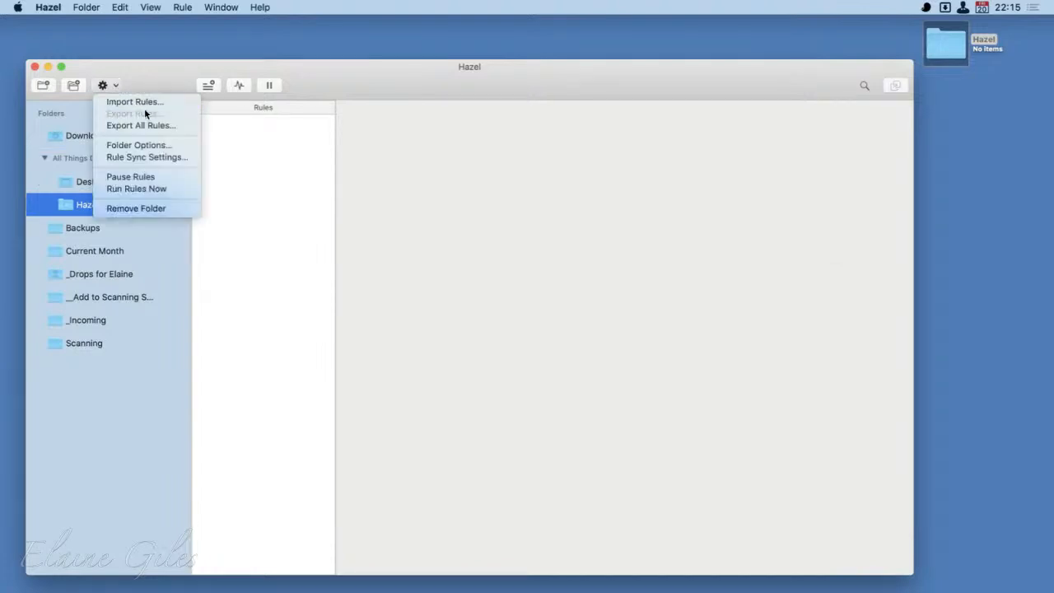
pyautogui.click(157, 71)
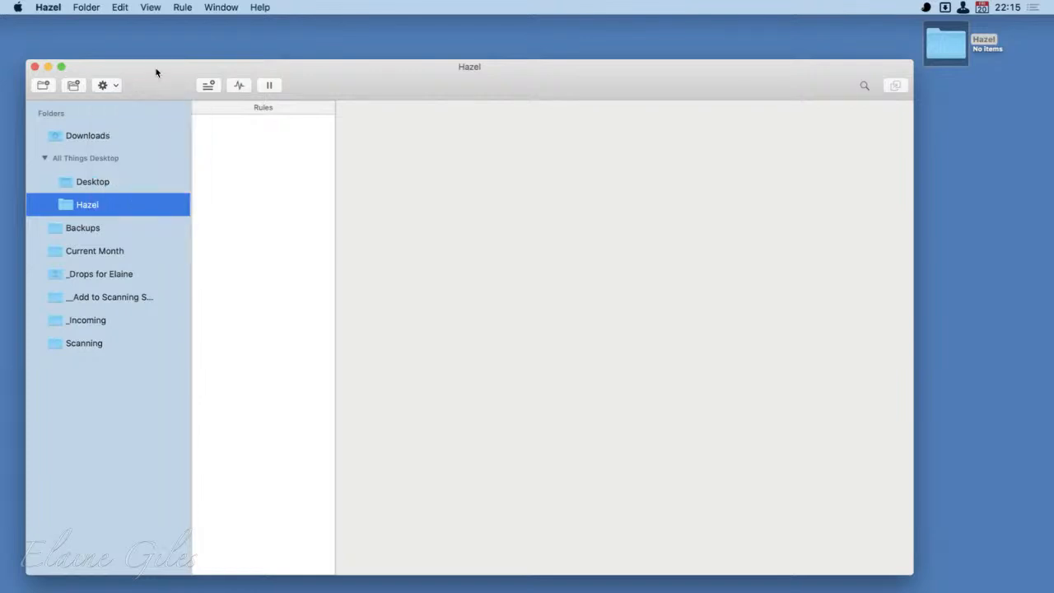
# - Export the Firefox Screen Shots and Open Things rules of the Downloads folder to the desktop as Downloads
pyautogui.click(124, 138)
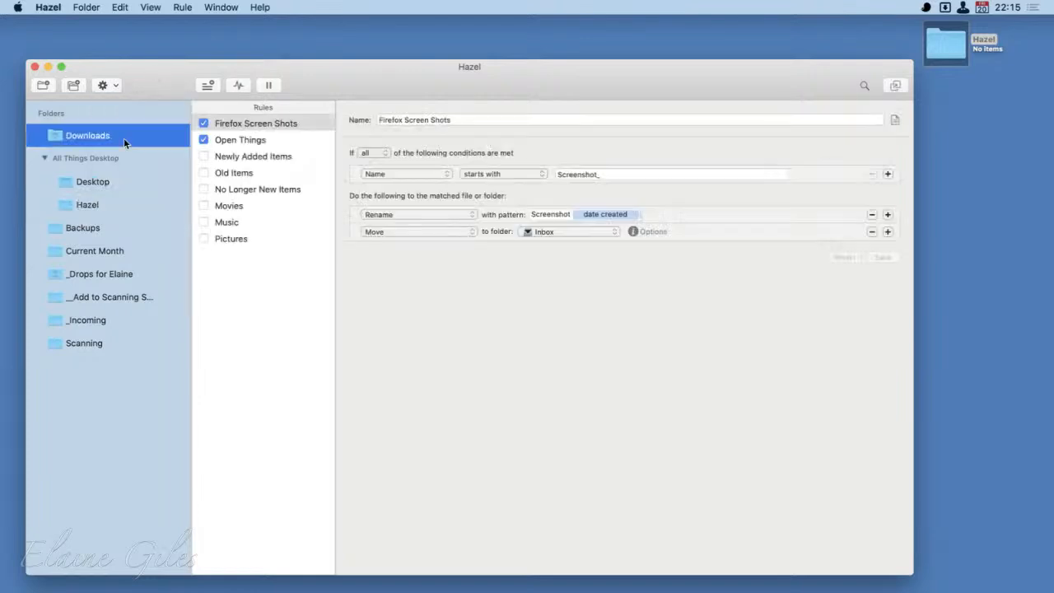
pyautogui.keyDown('shift'); pyautogui.click(265, 142); pyautogui.keyUp('shift')
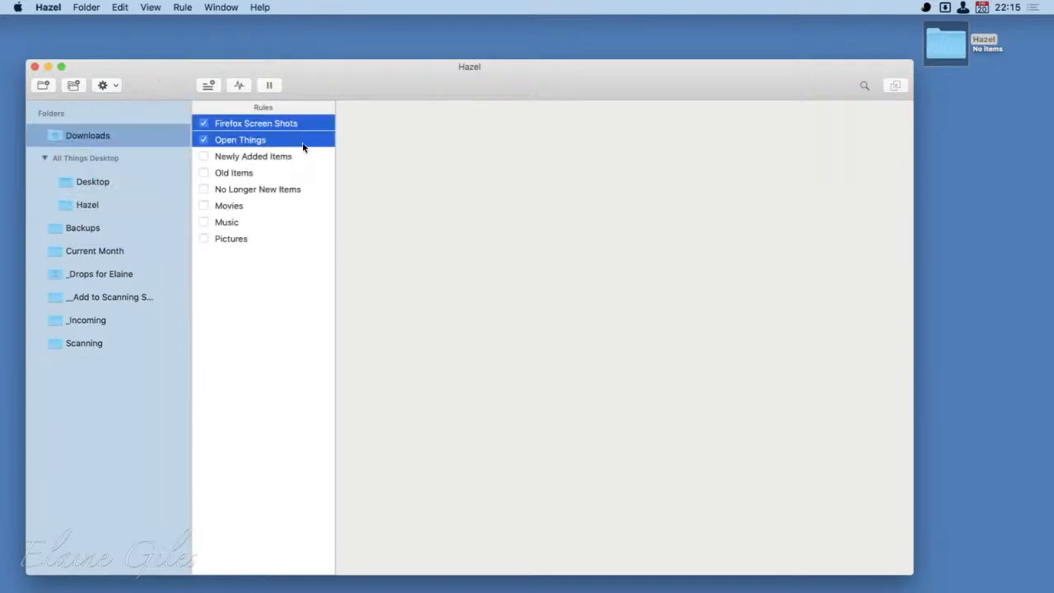
pyautogui.click(116, 87)
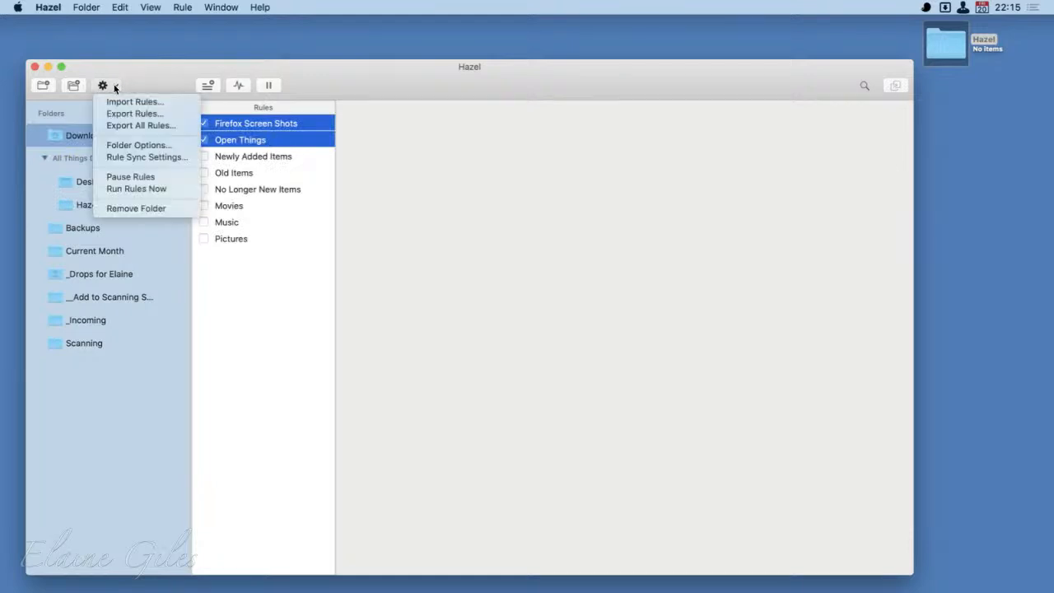
pyautogui.click(131, 113)
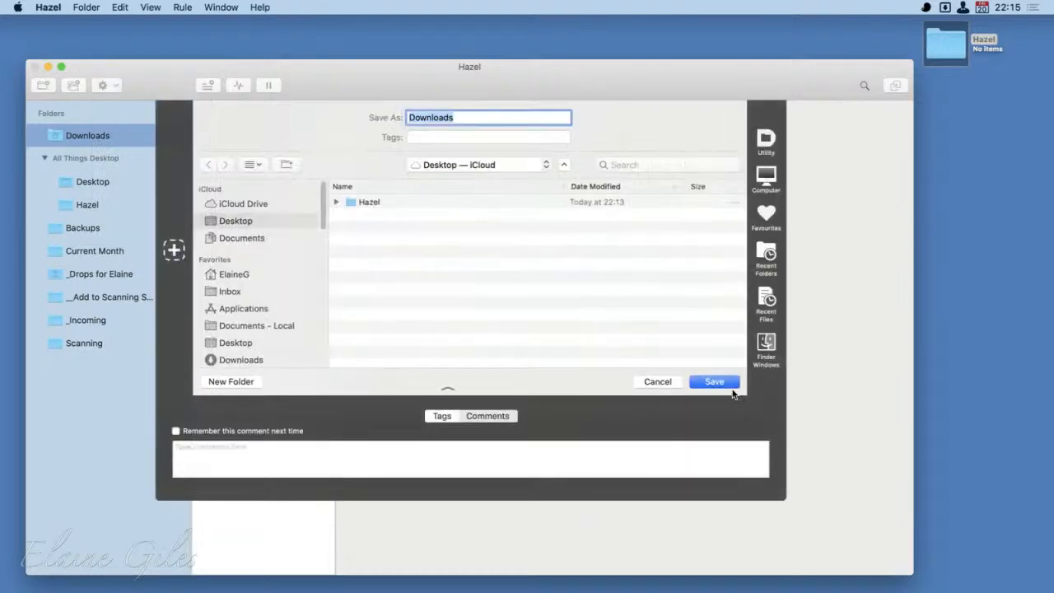
pyautogui.click(729, 383)
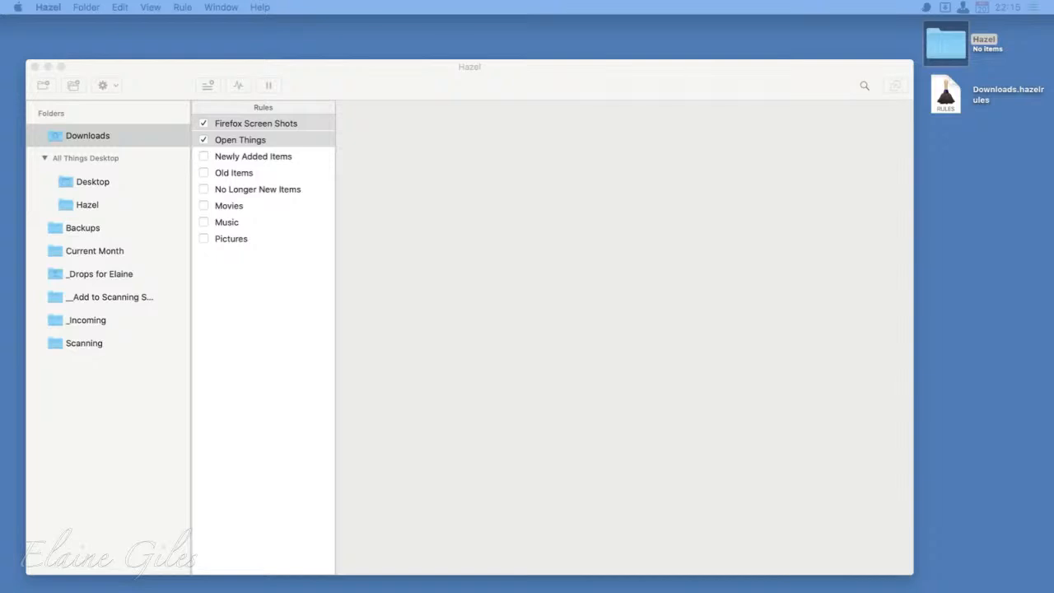
# - Switch to Finder and examine the top-level contents of the Dropbox folder, ending on Application Support
pyautogui.moveTo(0, 379); pyautogui.dragTo(197, 71)
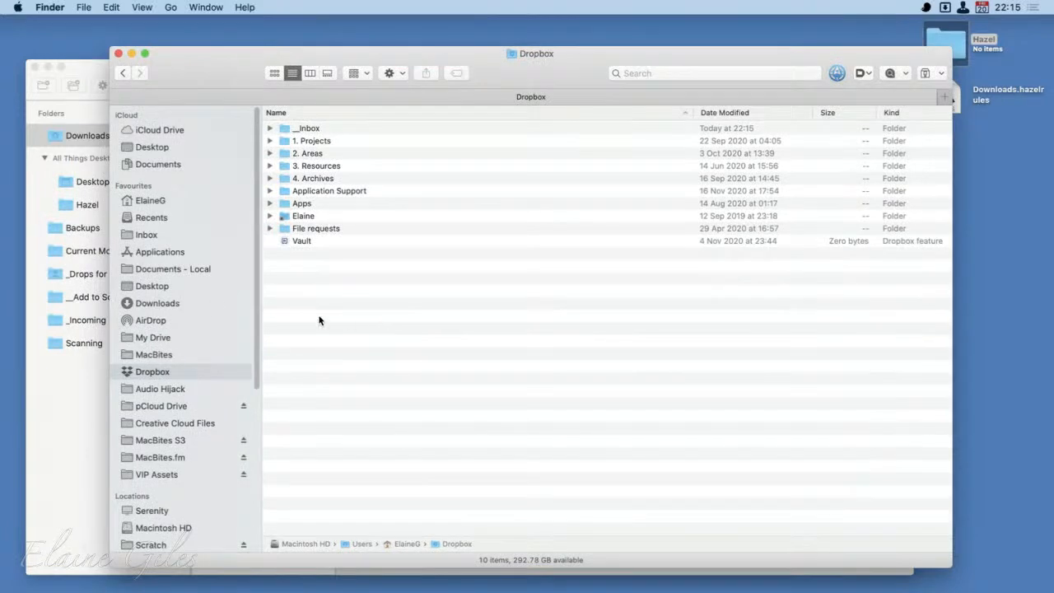
pyautogui.moveTo(351, 140); pyautogui.dragTo(350, 174)
pyautogui.moveTo(362, 130); pyautogui.dragTo(367, 180)
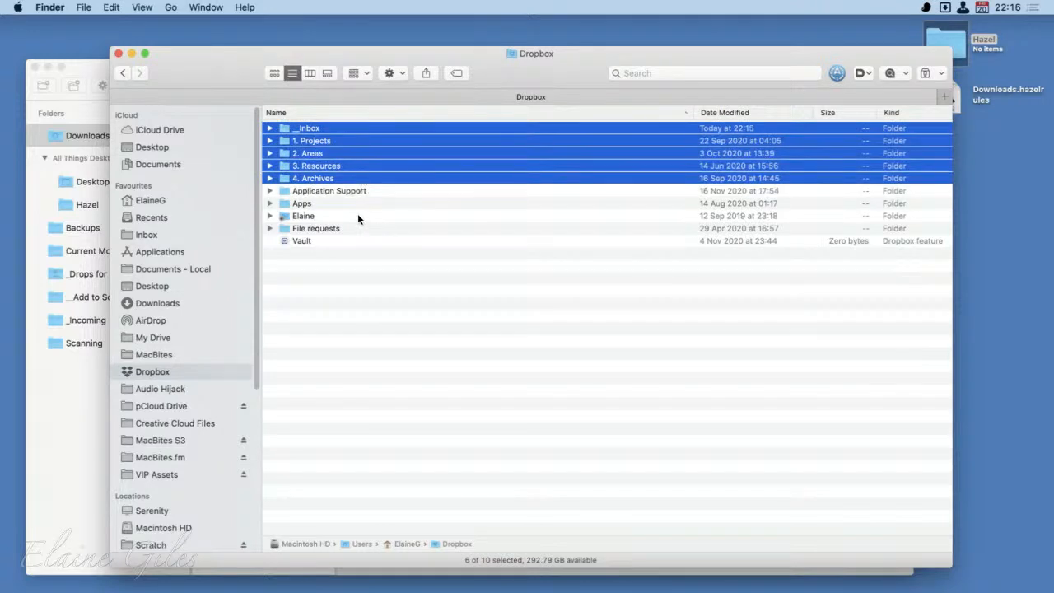
pyautogui.click(357, 229)
pyautogui.click(354, 241)
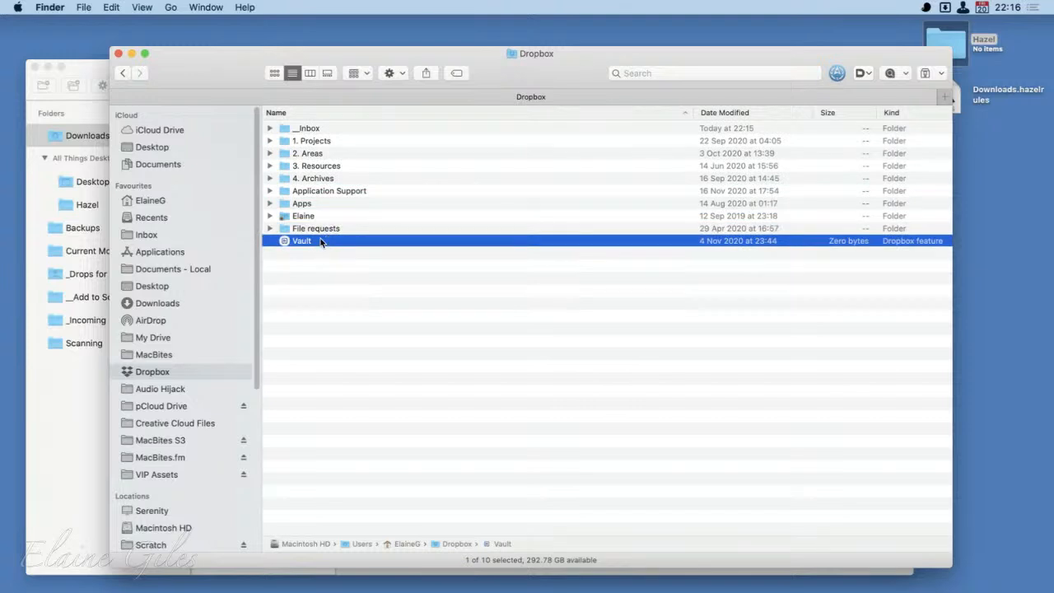
pyautogui.click(346, 204)
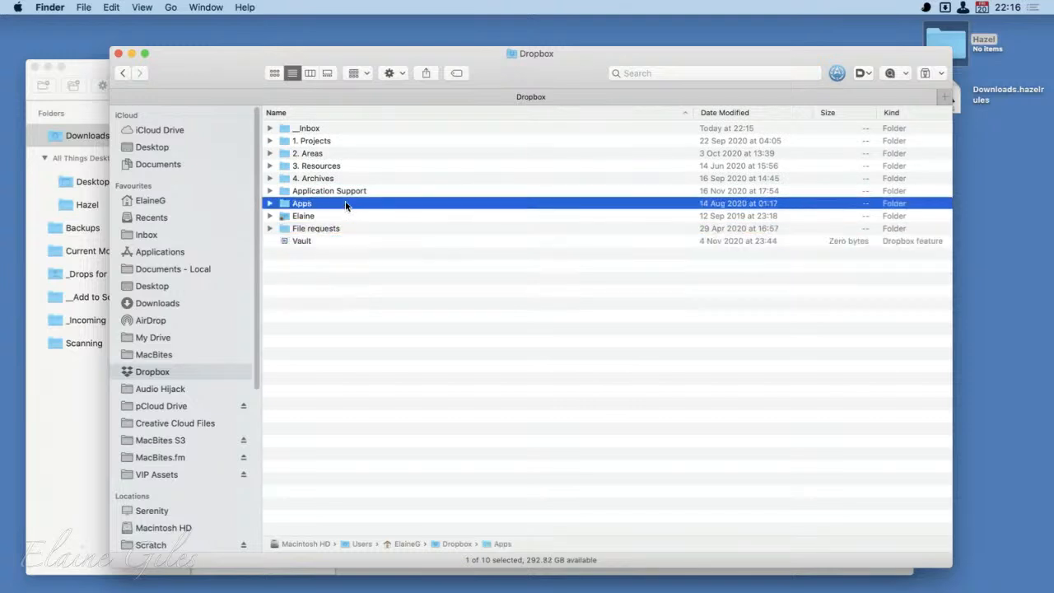
pyautogui.click(346, 216)
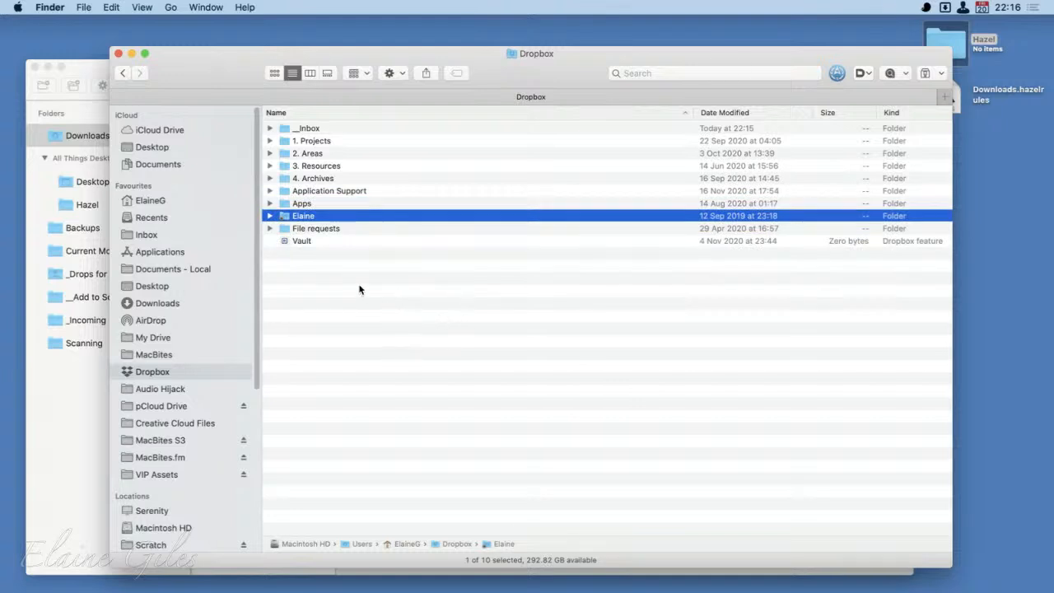
pyautogui.click(350, 192)
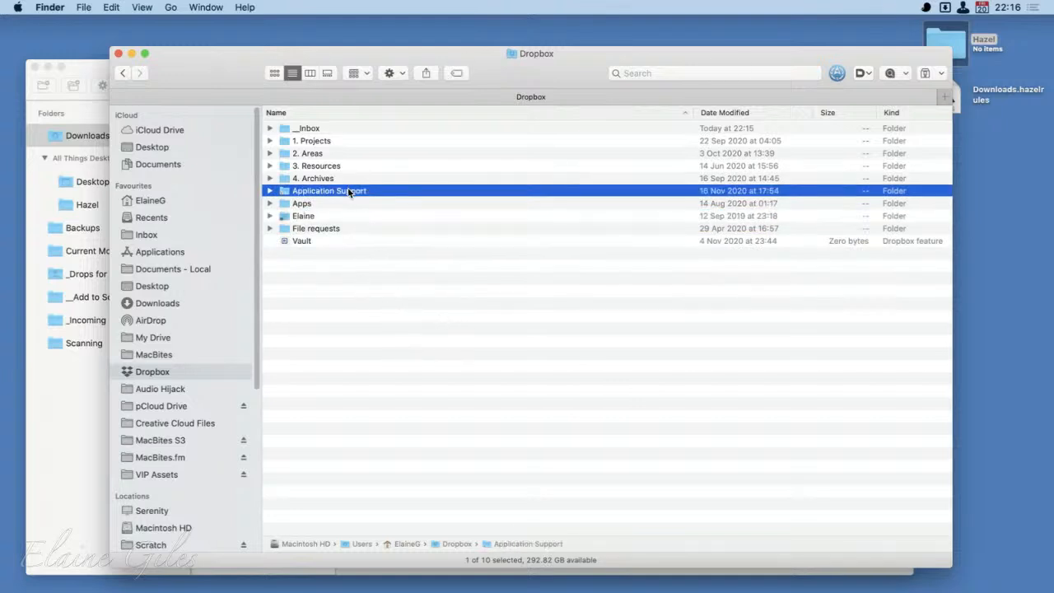
# - Examine the exported rule files in the 20160804_1944 and 20201119_0400 folders under Application Support > Hazel, and close the Finder window
pyautogui.doubleClick(349, 192)
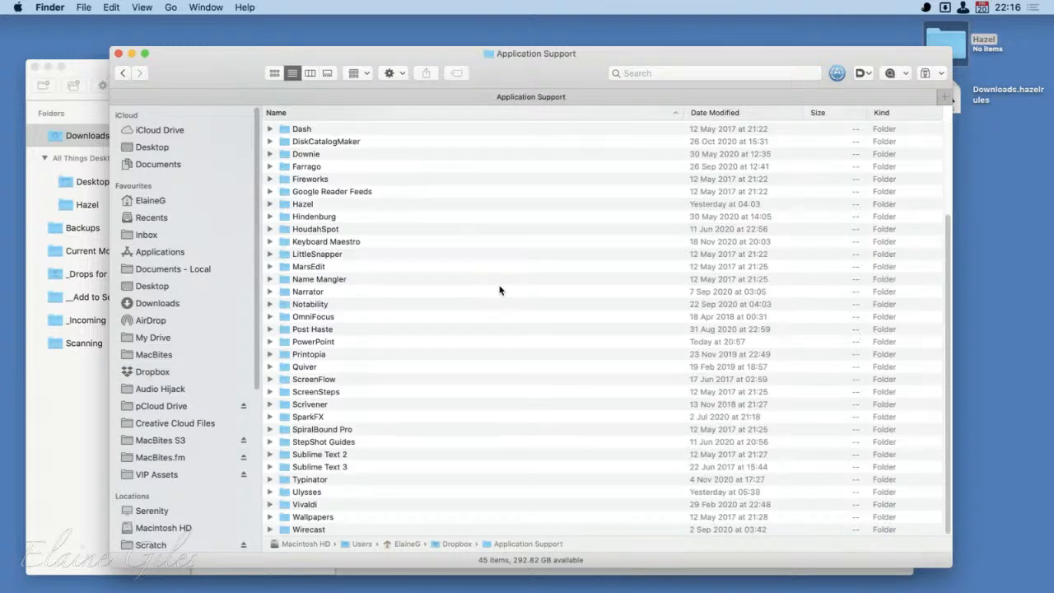
pyautogui.doubleClick(304, 204)
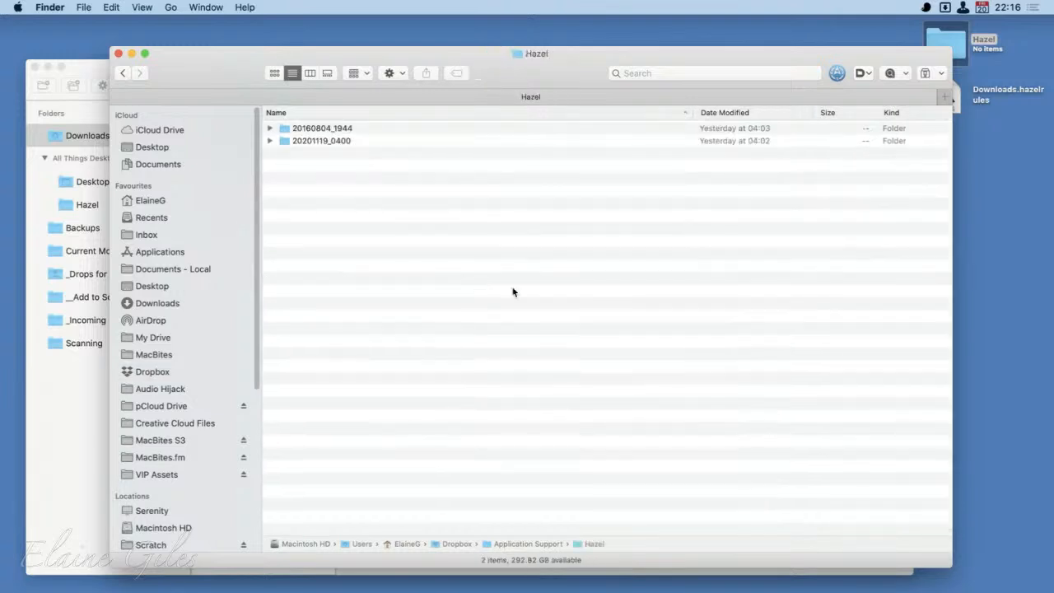
pyautogui.click(270, 141)
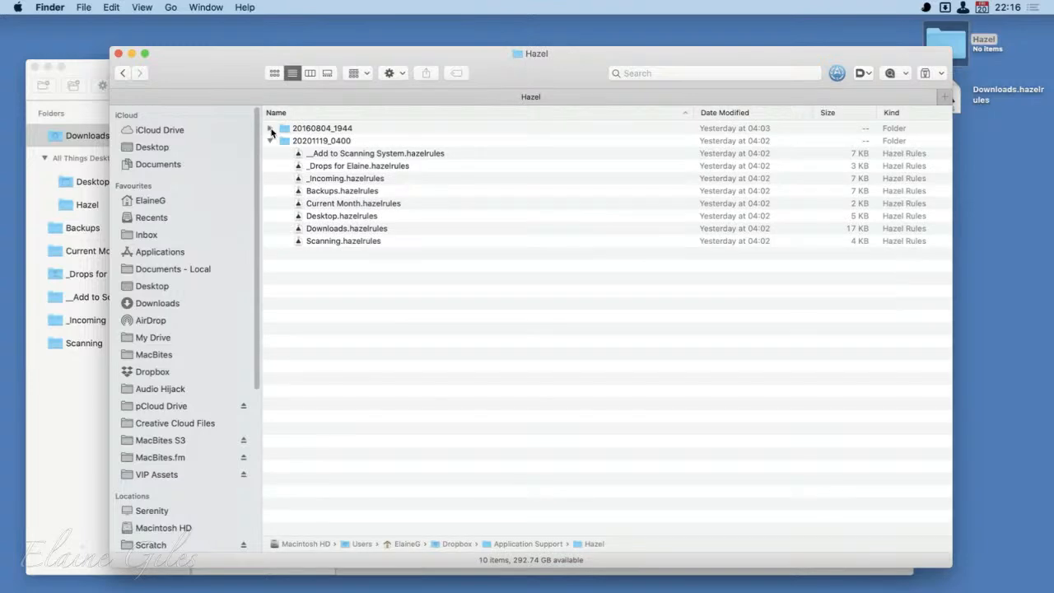
pyautogui.click(270, 128)
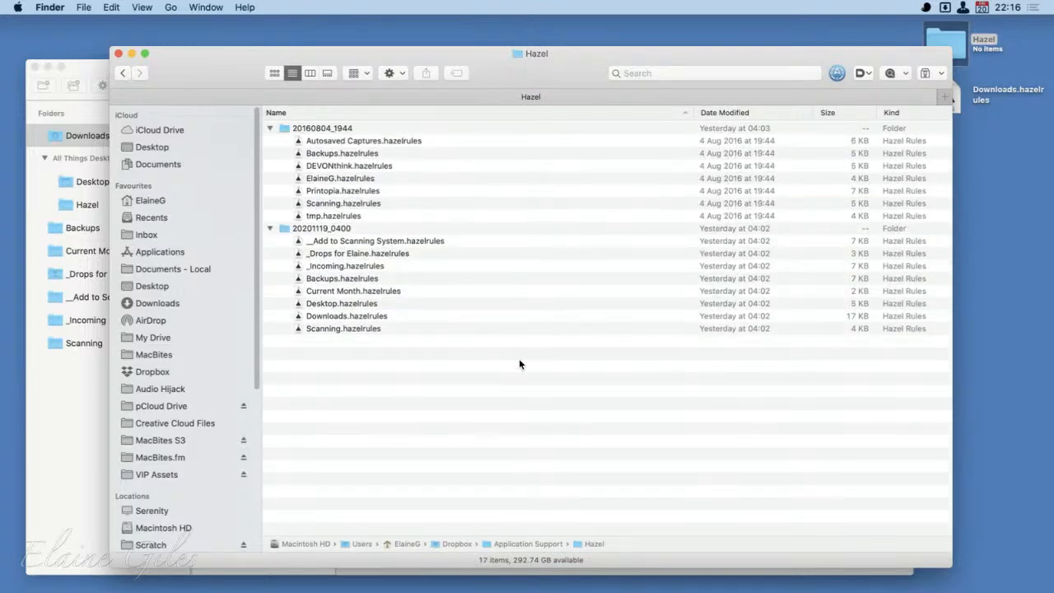
pyautogui.click(271, 229)
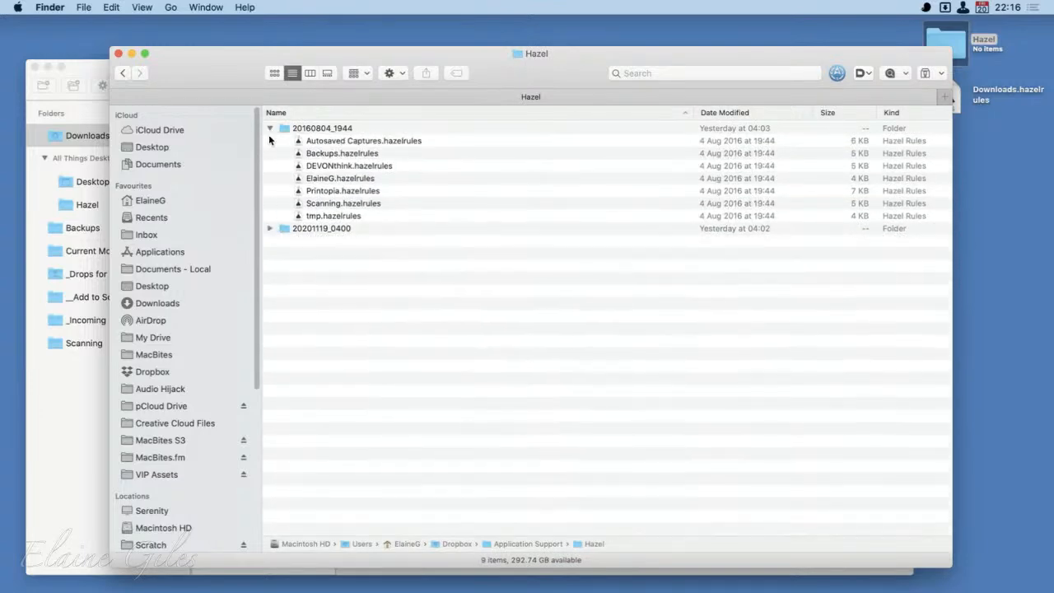
pyautogui.click(270, 129)
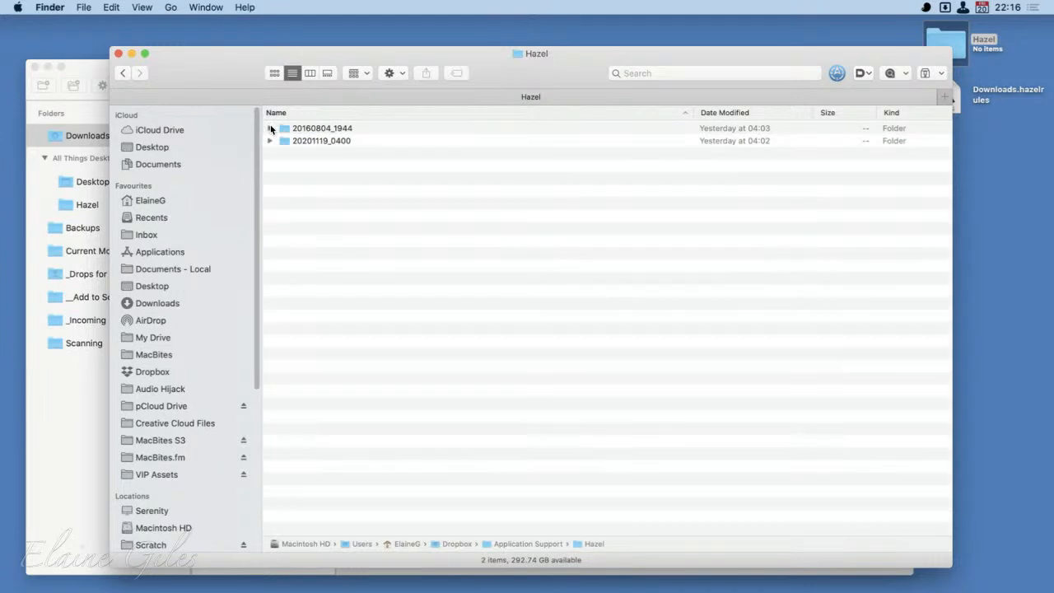
pyautogui.click(120, 55)
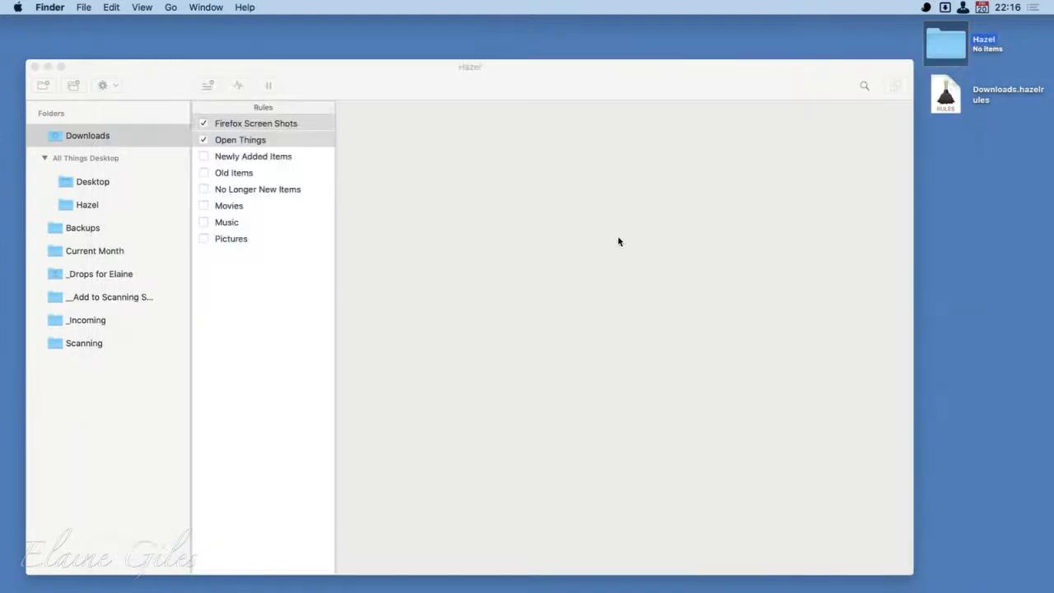
# - Return to Hazel and review the Firefox Screen Shots rule of Downloads and the Screenshots and Screen Shots rules of Desktop
pyautogui.click(946, 96)
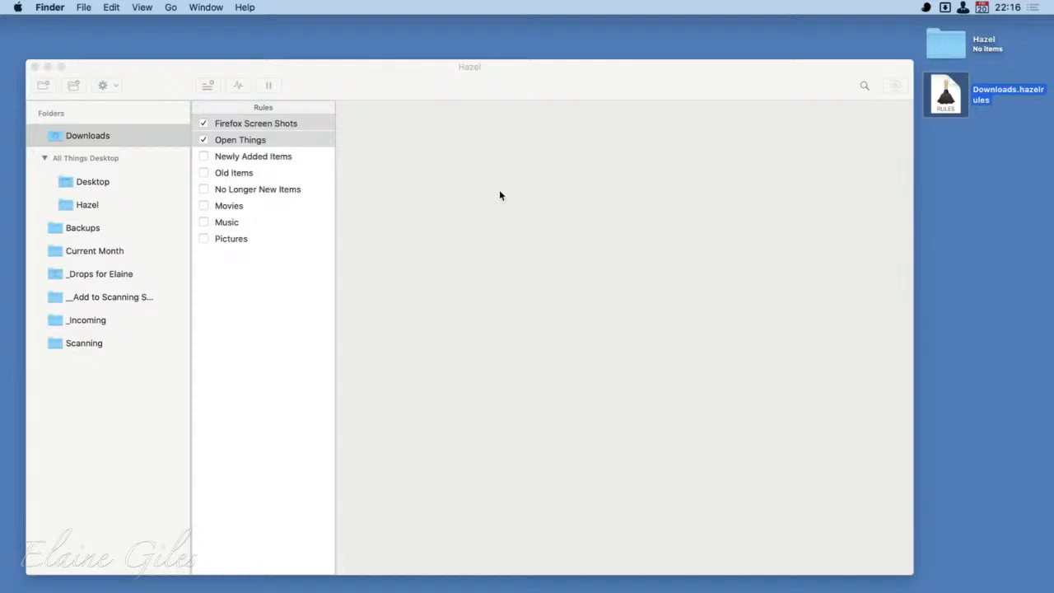
pyautogui.click(368, 81)
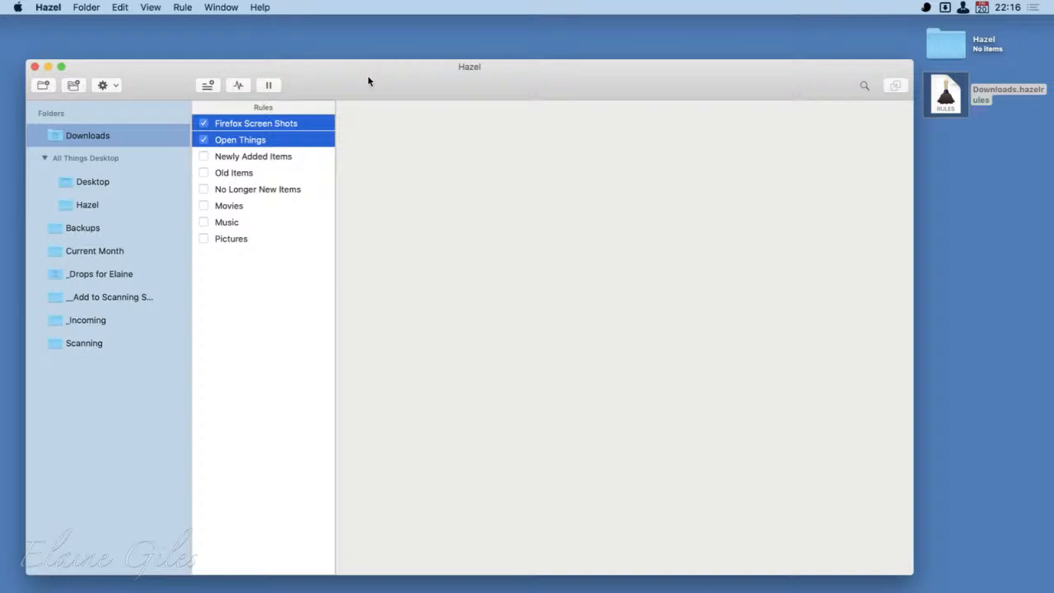
pyautogui.click(298, 125)
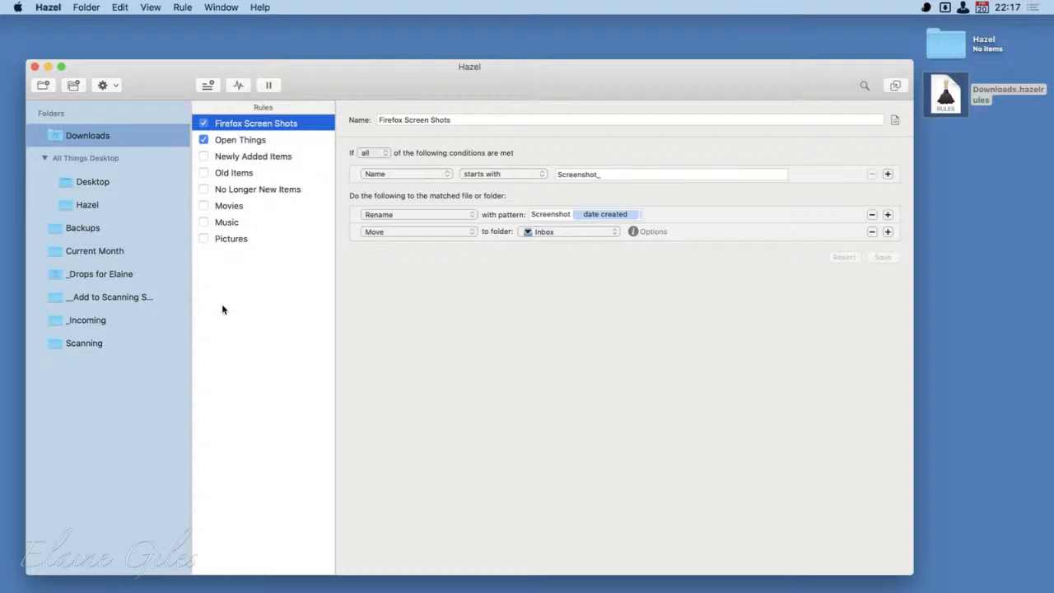
pyautogui.click(98, 184)
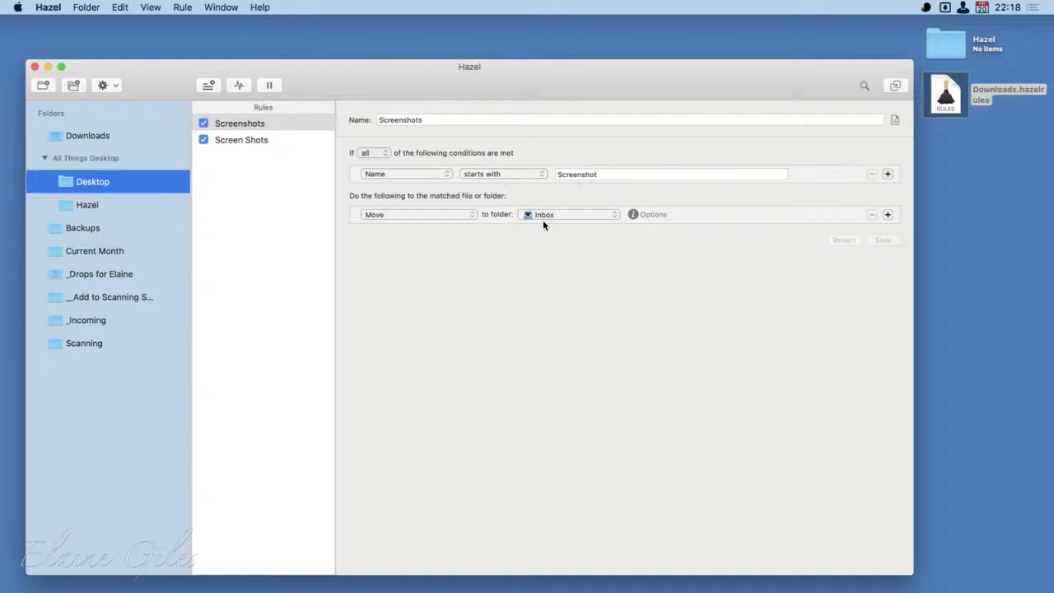
pyautogui.click(257, 142)
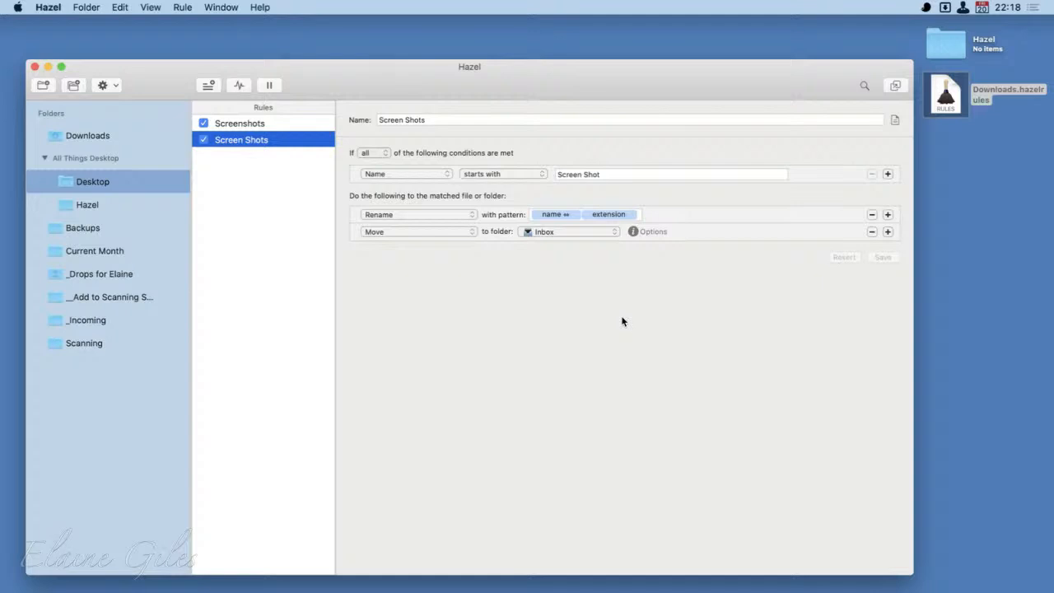
pyautogui.click(258, 124)
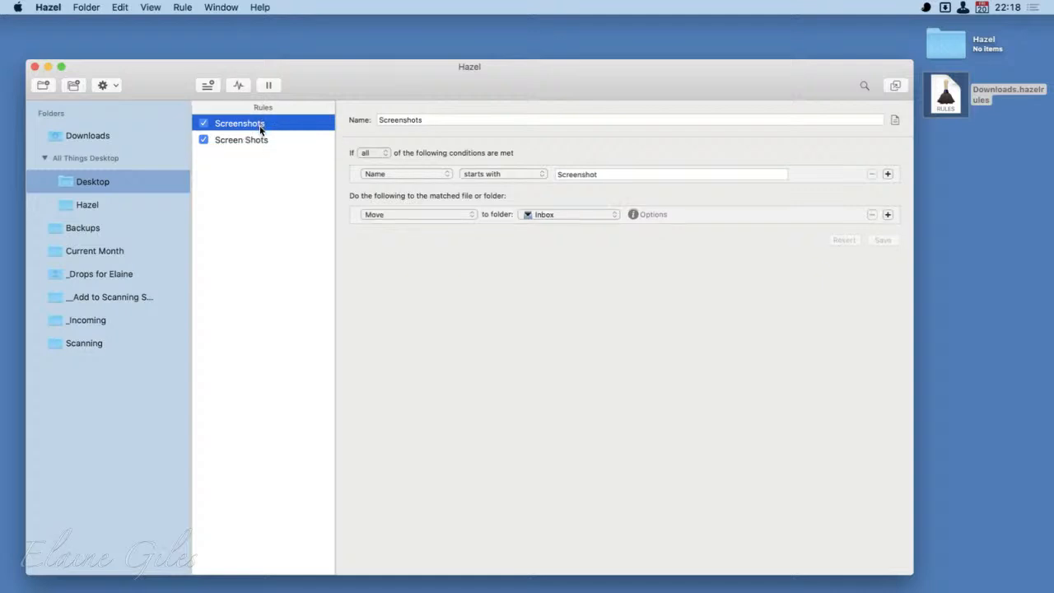
pyautogui.click(259, 140)
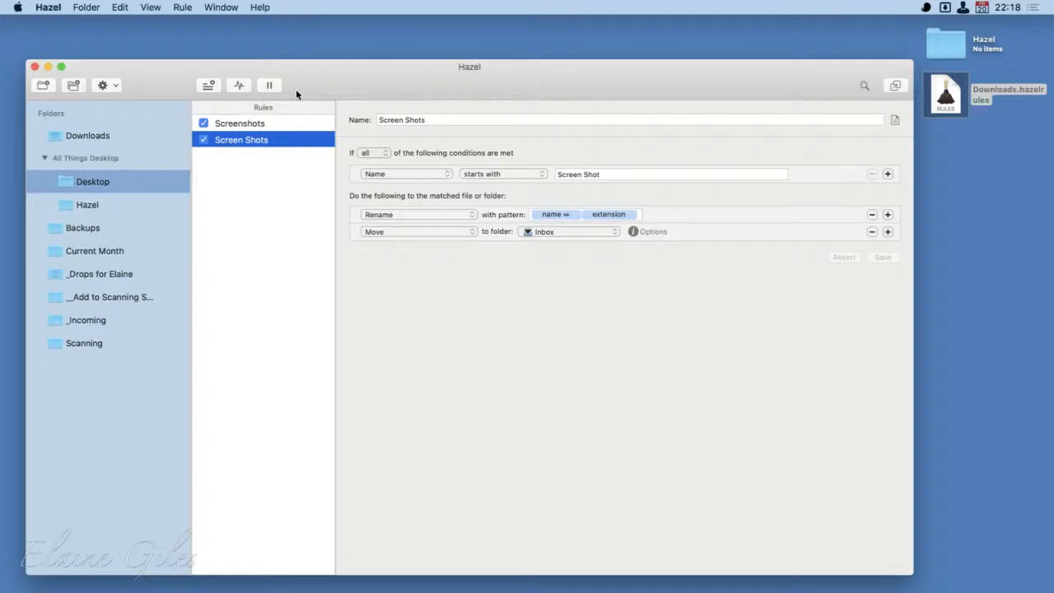
# - Capture a screenshot of part of the Hazel window, about 554 × 606 pixels, and switch to DEVONthink 3
pyautogui.press('super+shift+4')
pyautogui.moveTo(628, 42); pyautogui.dragTo(801, 221)
pyautogui.press('super+space')
pyautogui.write('dev')
pyautogui.press('Return')
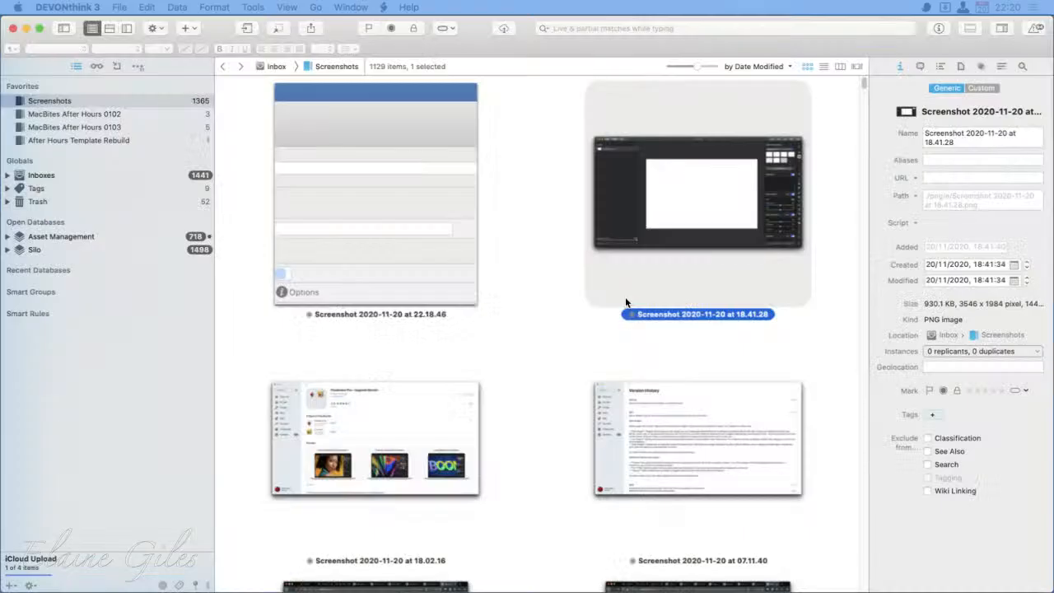
# - Examine the newest captures in the Screenshots group, including the one named Screenshot 2020-11-20 at 22.18.46
pyautogui.click(350, 179)
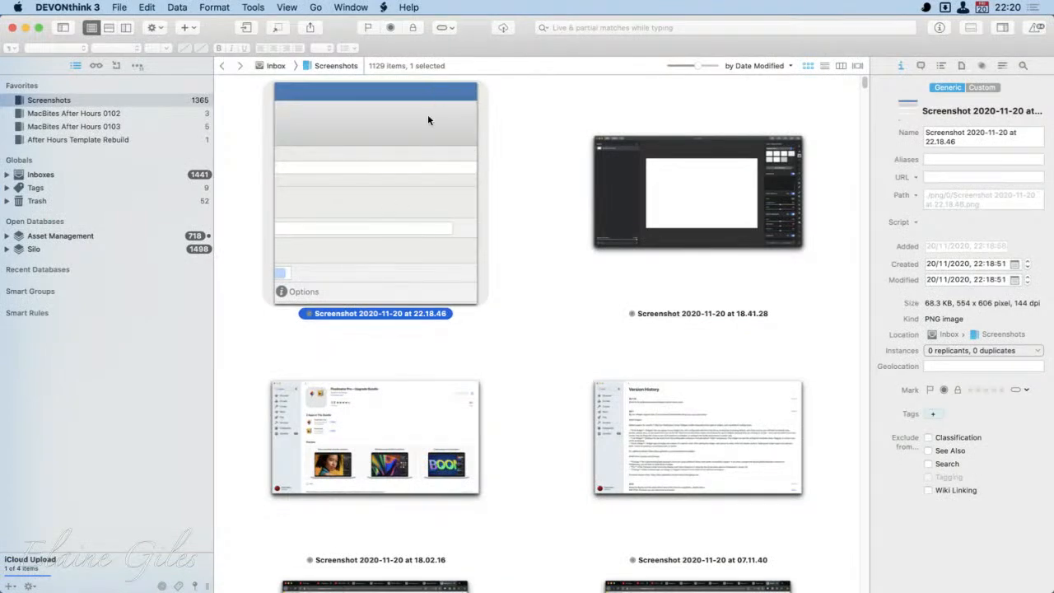
pyautogui.click(18, 100)
pyautogui.click(673, 192)
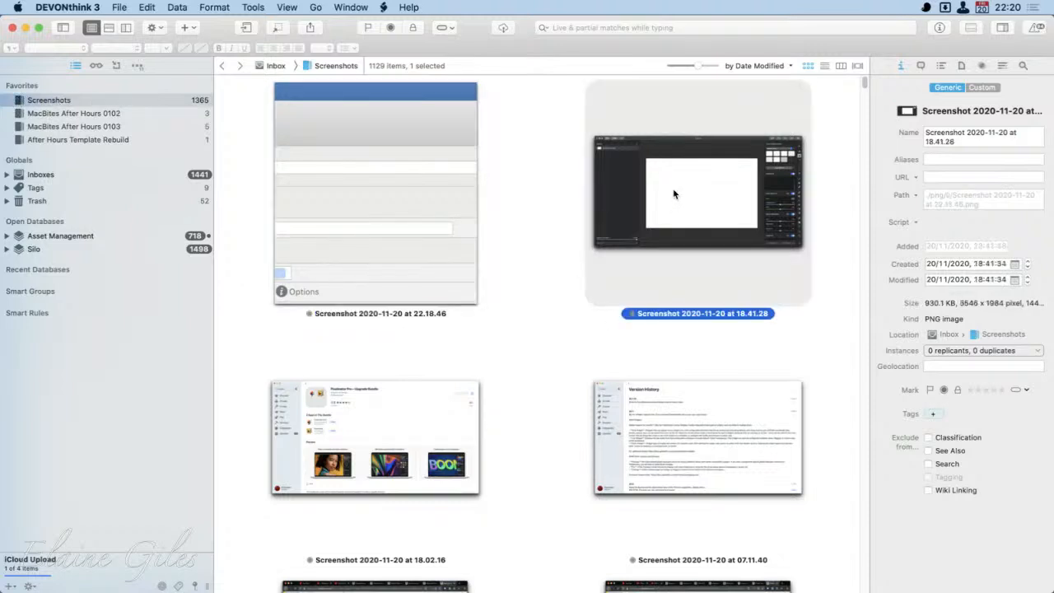
pyautogui.click(404, 430)
pyautogui.click(701, 432)
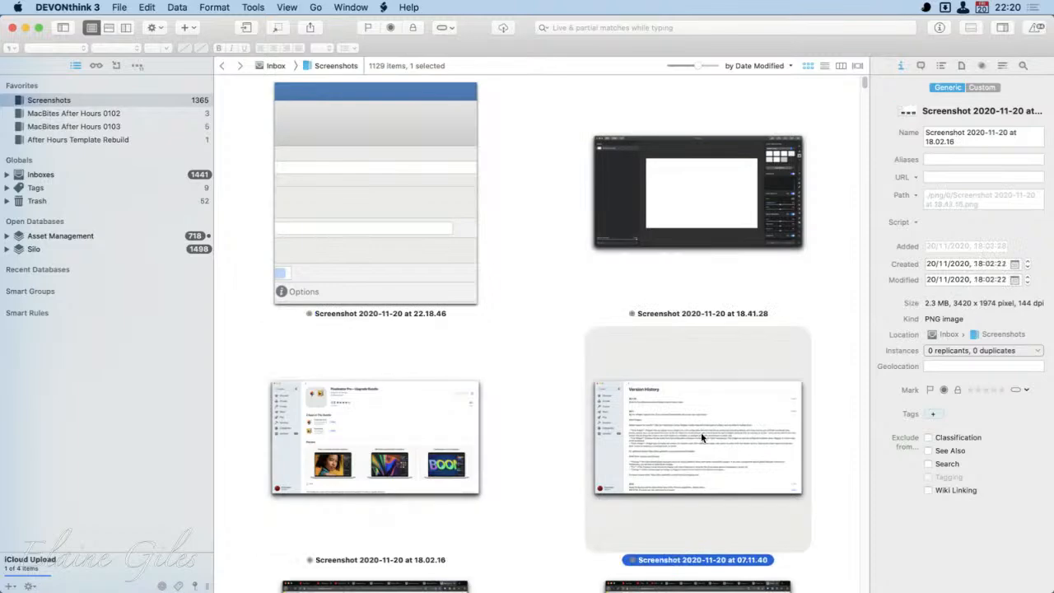
pyautogui.click(367, 235)
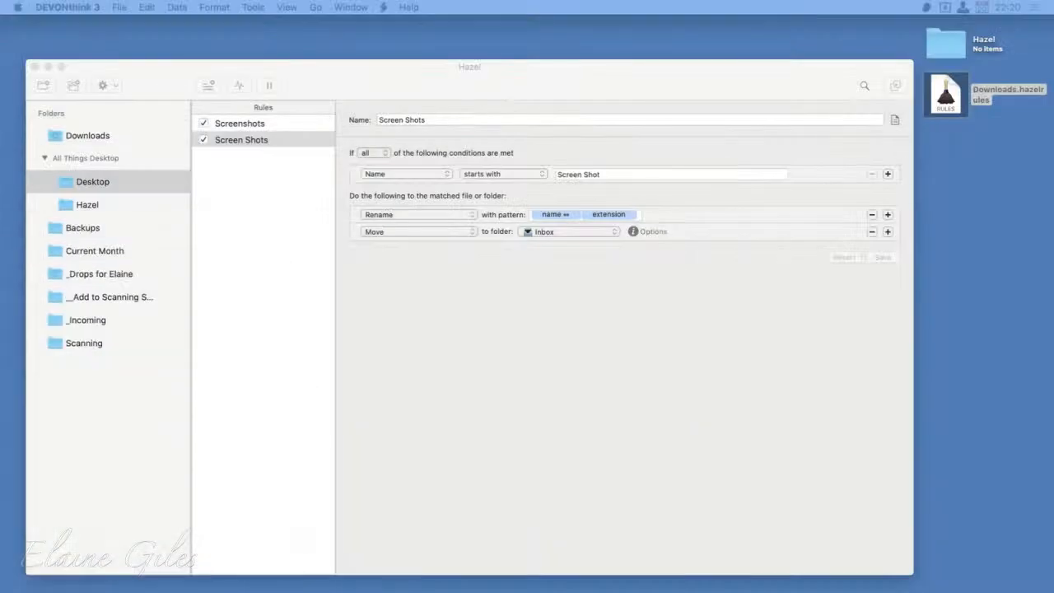
# - Return to Hazel and add a rule named Backup Hazel Rules to the Hazel folder in the All Things Desktop group
pyautogui.click(936, 42)
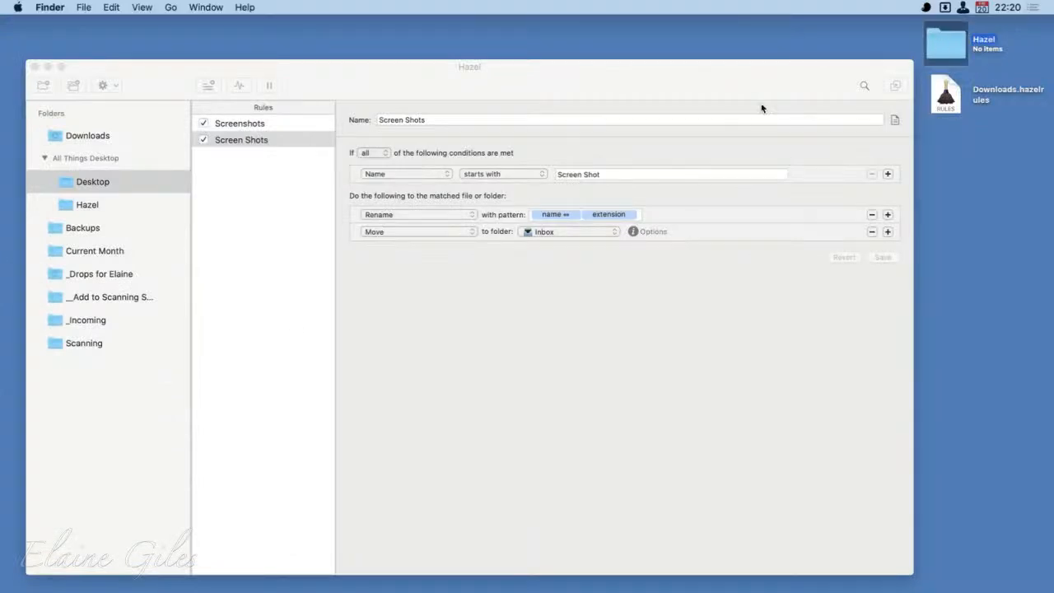
pyautogui.click(92, 206)
pyautogui.click(92, 205)
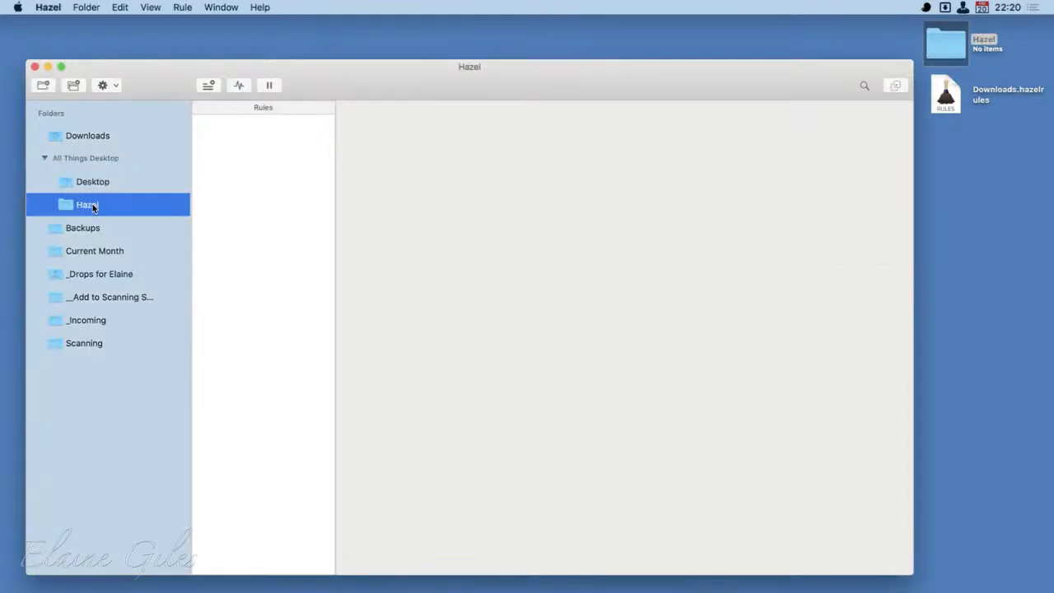
pyautogui.click(210, 86)
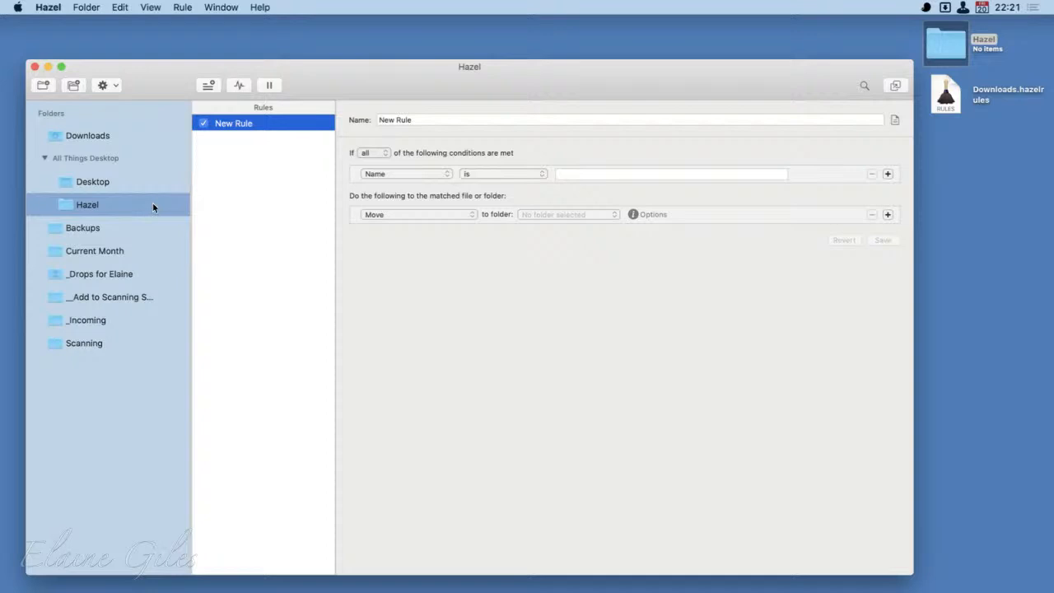
pyautogui.click(441, 120)
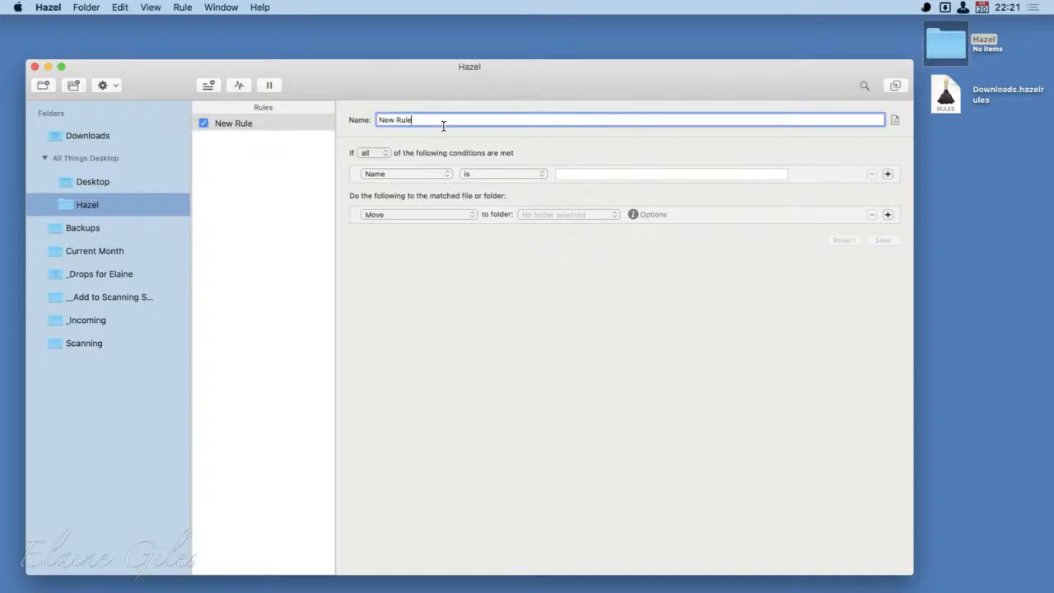
pyautogui.click(957, 89)
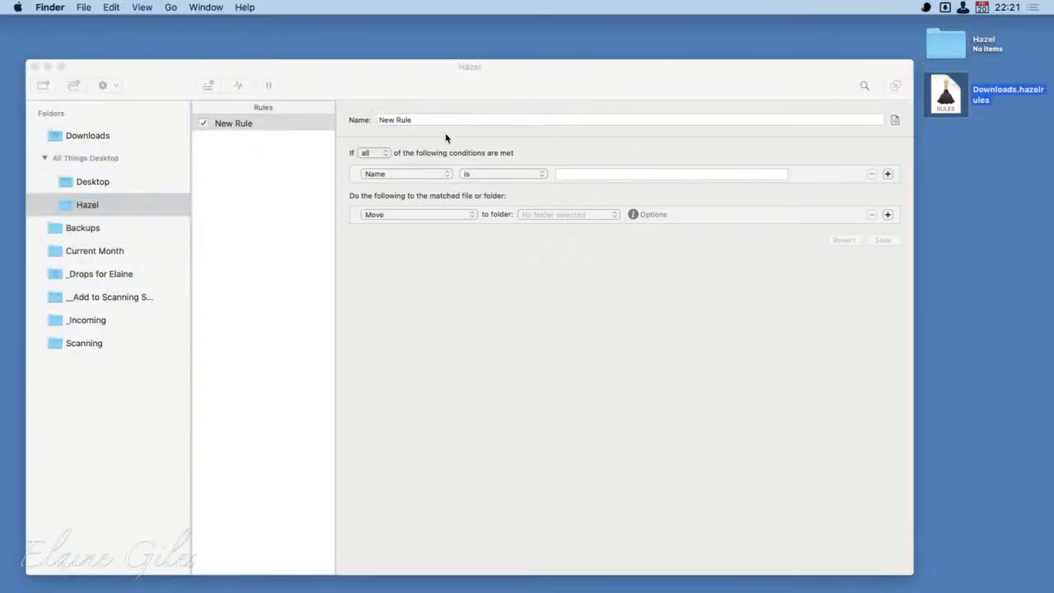
pyautogui.click(419, 127)
pyautogui.write('B')
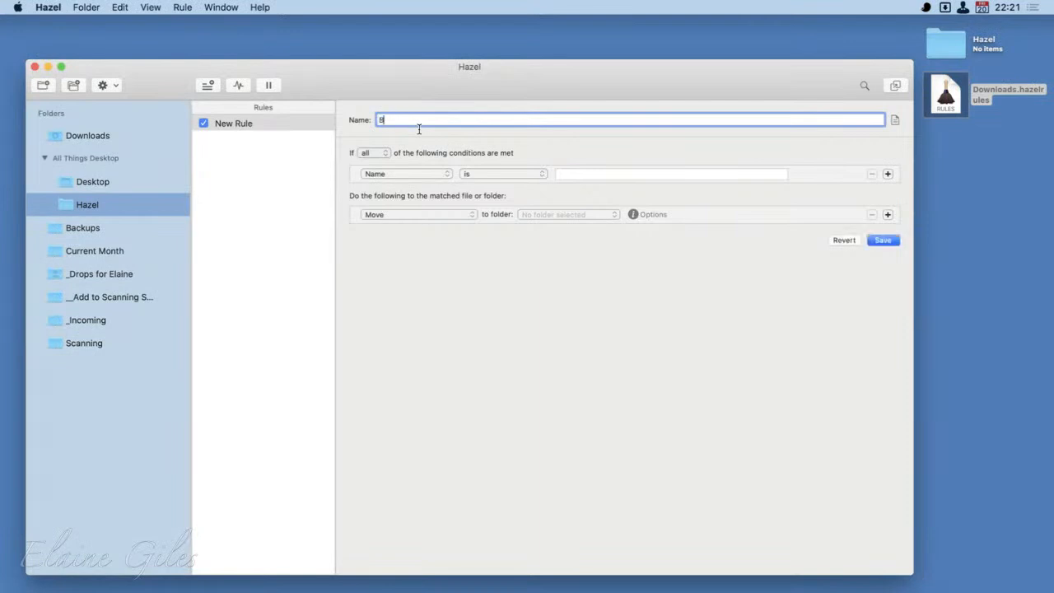
pyautogui.write('ackup Hazel Rules')
# - Set the rule's condition to Extension is hazelrules, copying the extension from the exported Downloads rules file on the desktop
pyautogui.click(506, 173)
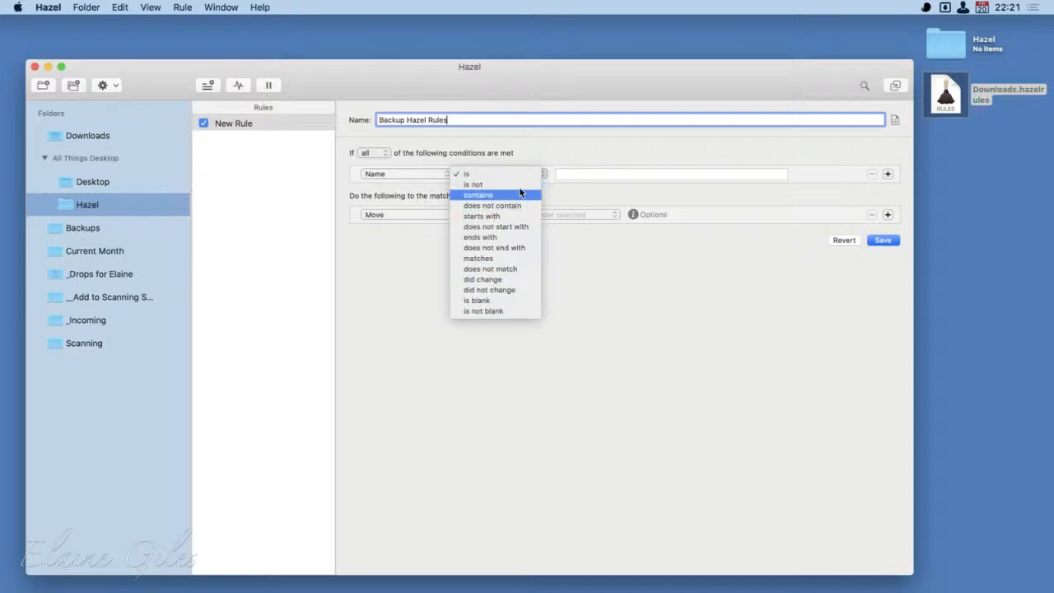
pyautogui.click(455, 174)
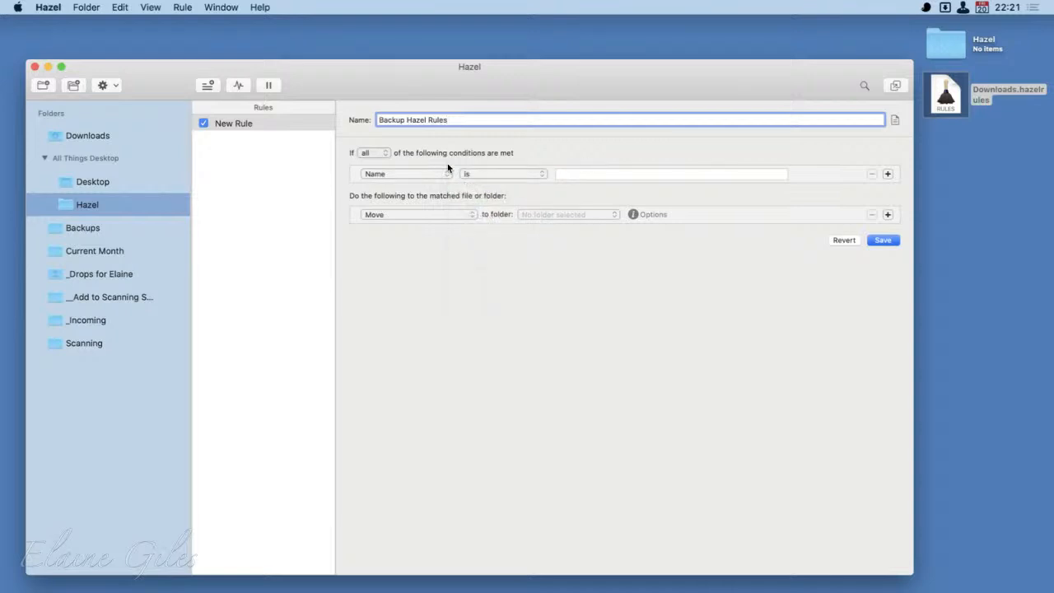
pyautogui.click(447, 174)
pyautogui.click(434, 183)
pyautogui.click(616, 179)
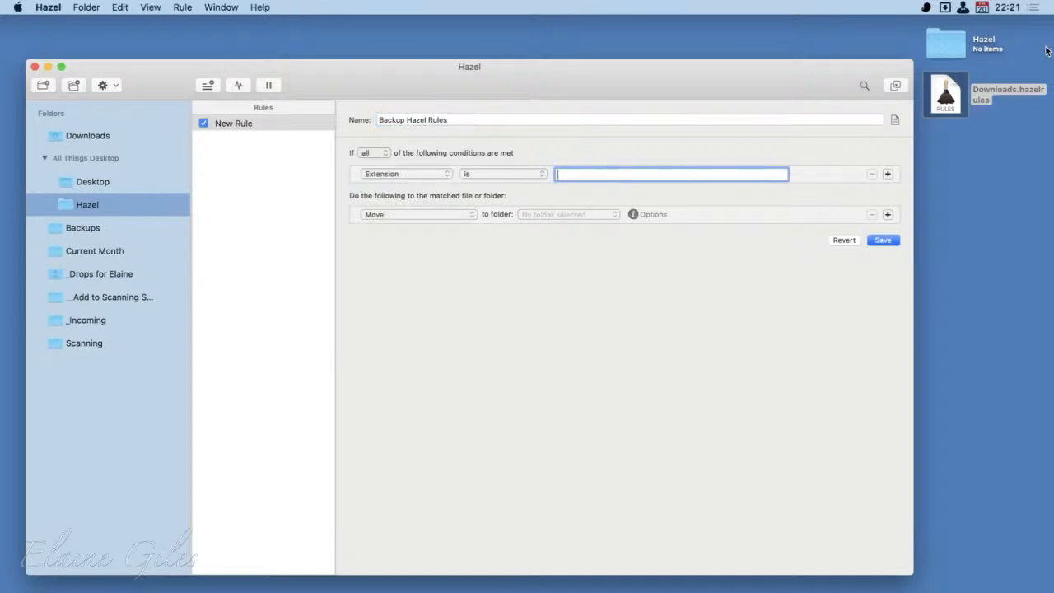
pyautogui.click(1021, 95)
pyautogui.click(1025, 95)
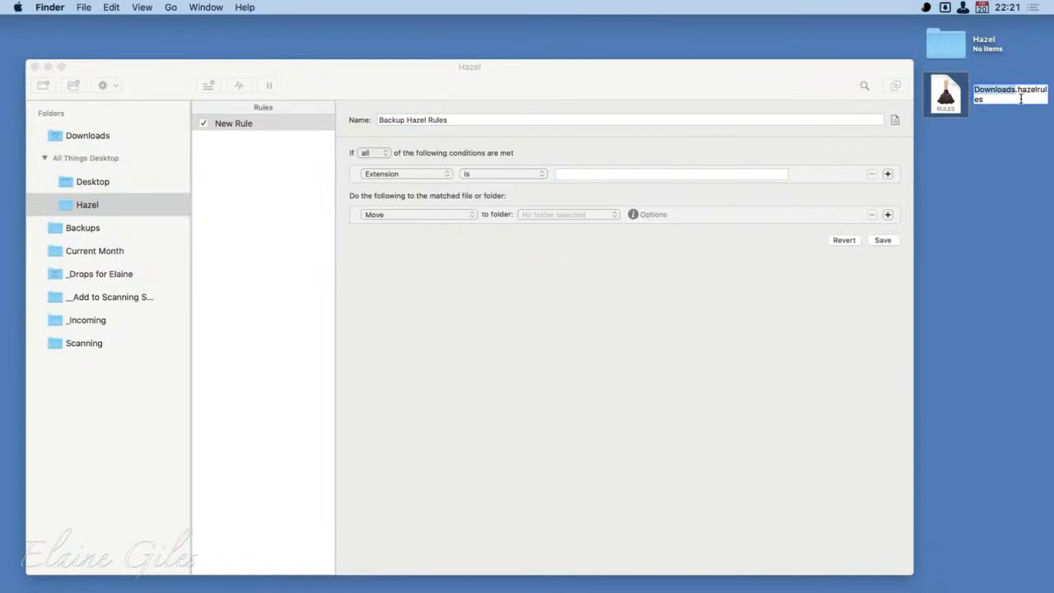
pyautogui.press('super+c')
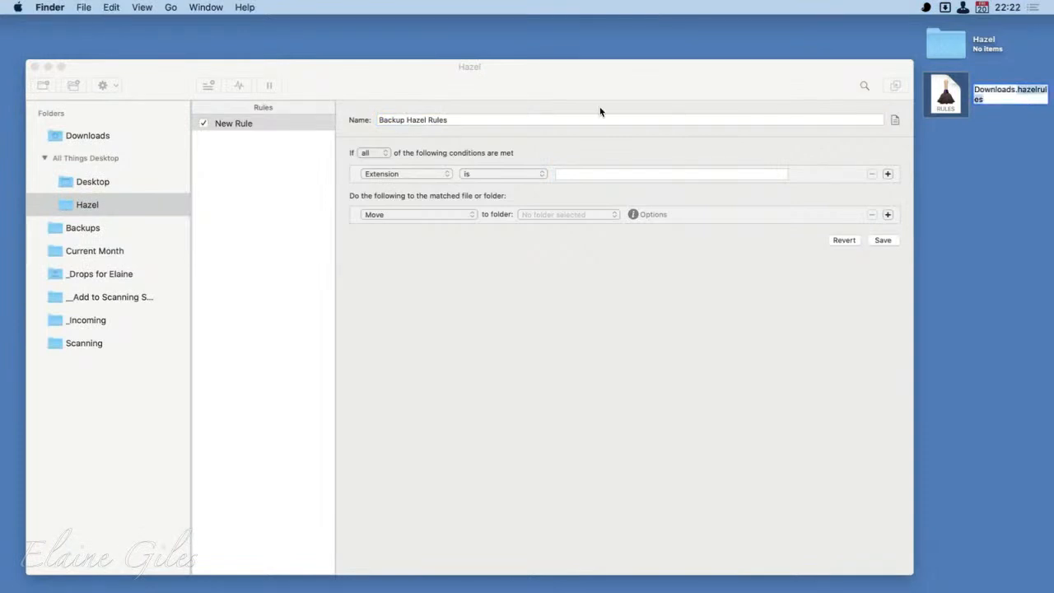
pyautogui.click(593, 183)
pyautogui.click(593, 183)
pyautogui.press('super+v')
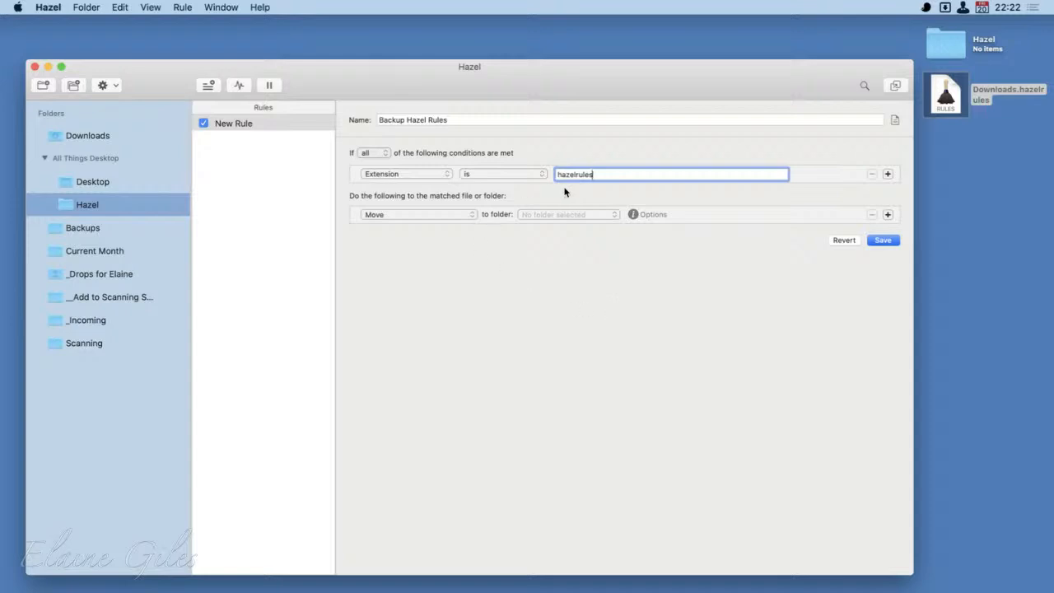
pyautogui.press('Tab')
# - Set the rule's action to move matches to the Hazel folder inside Dropbox's Application Support folder, and save the rule
pyautogui.click(467, 216)
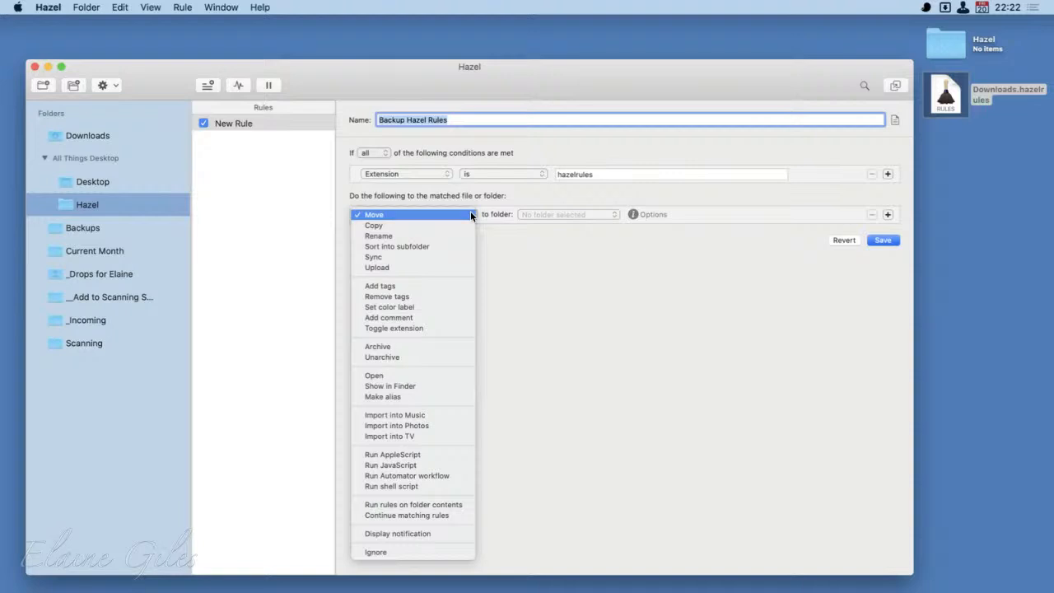
pyautogui.click(470, 211)
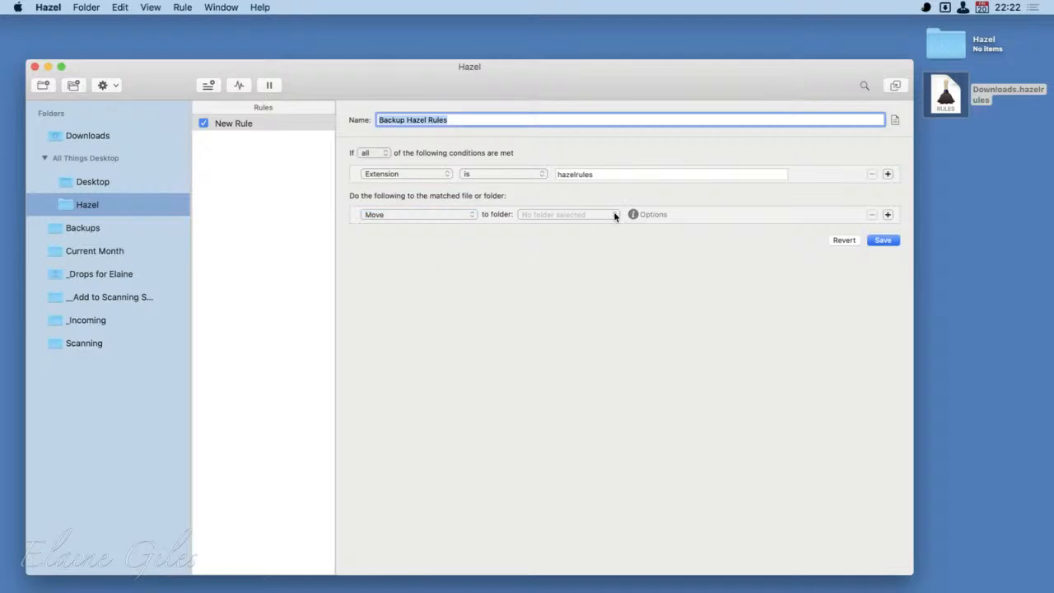
pyautogui.click(614, 215)
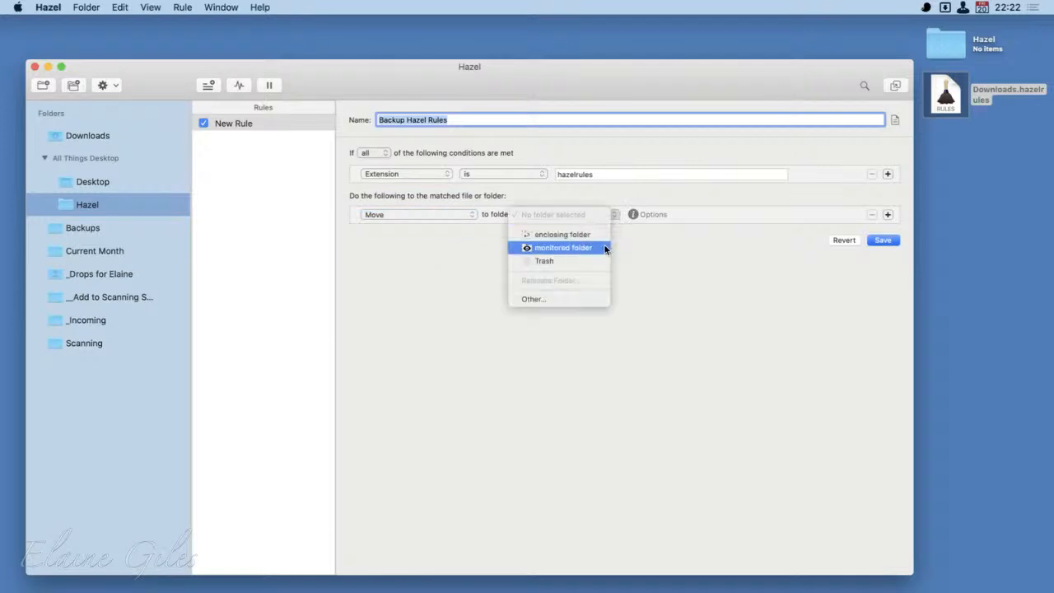
pyautogui.click(581, 301)
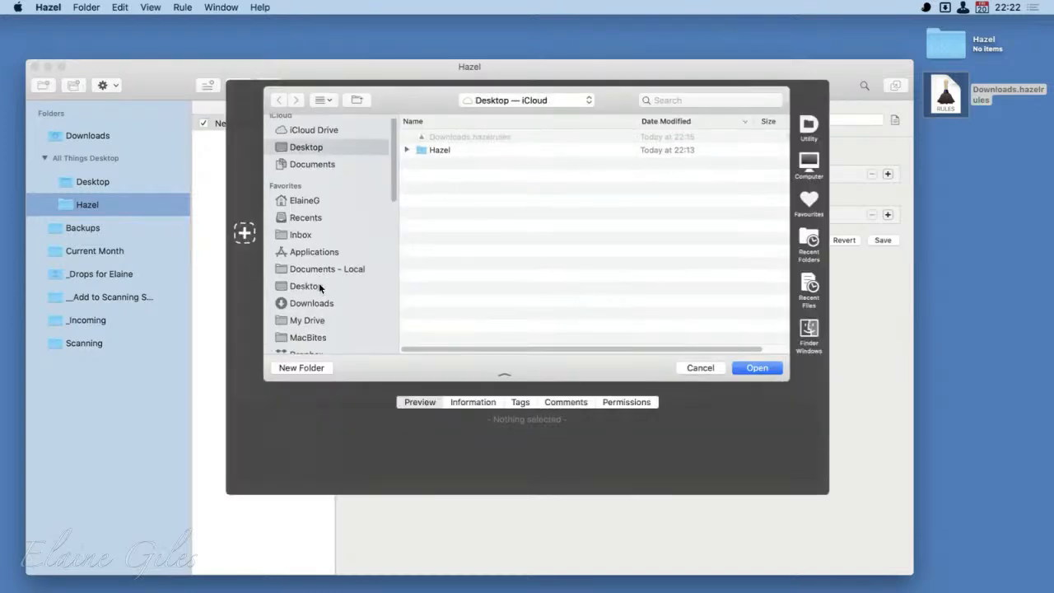
pyautogui.scroll(-2, 321, 287)
pyautogui.click(313, 329)
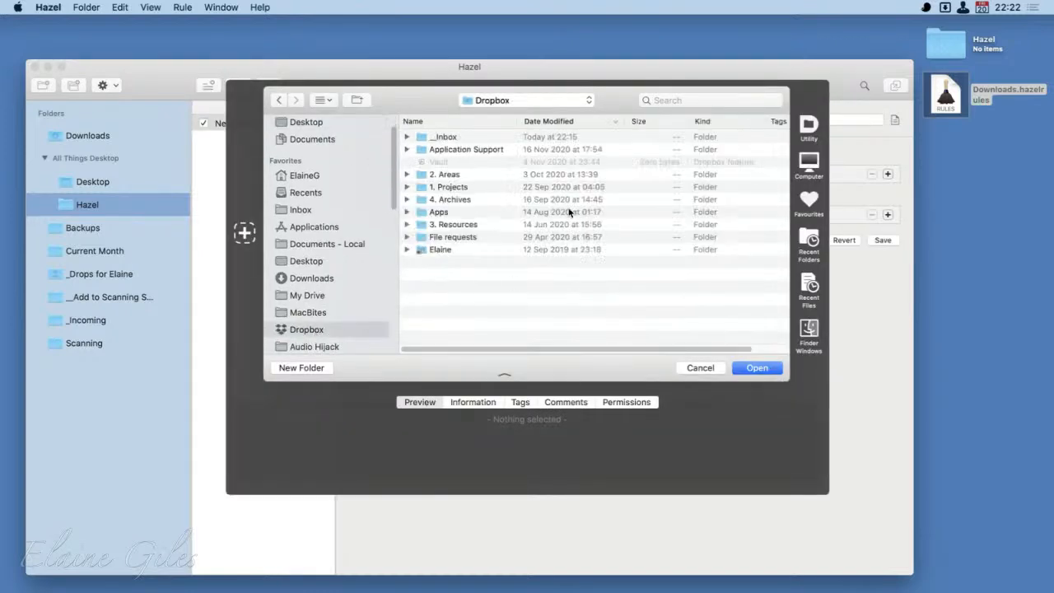
pyautogui.doubleClick(468, 149)
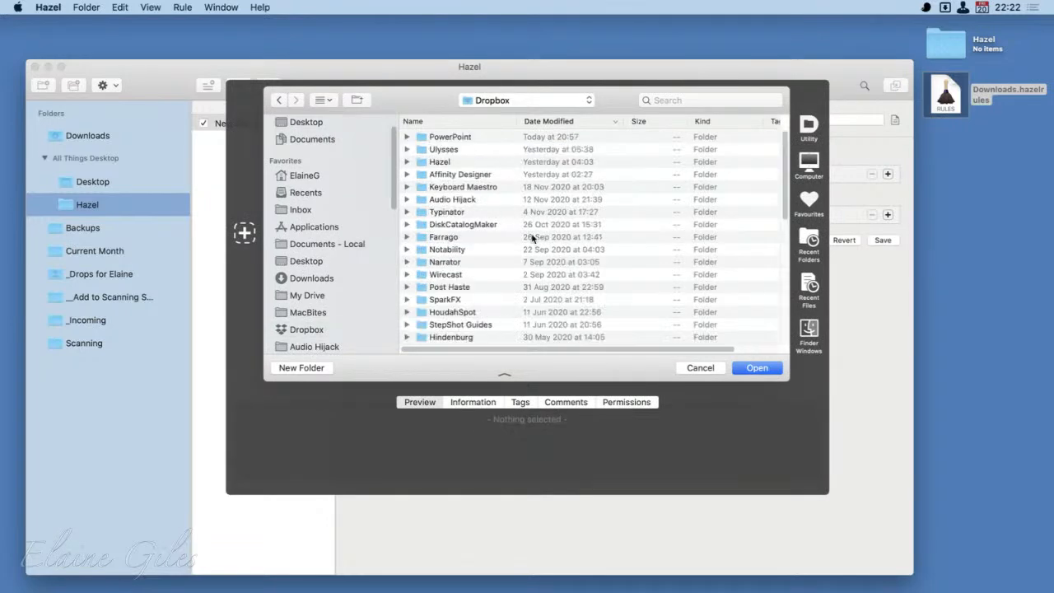
pyautogui.click(449, 162)
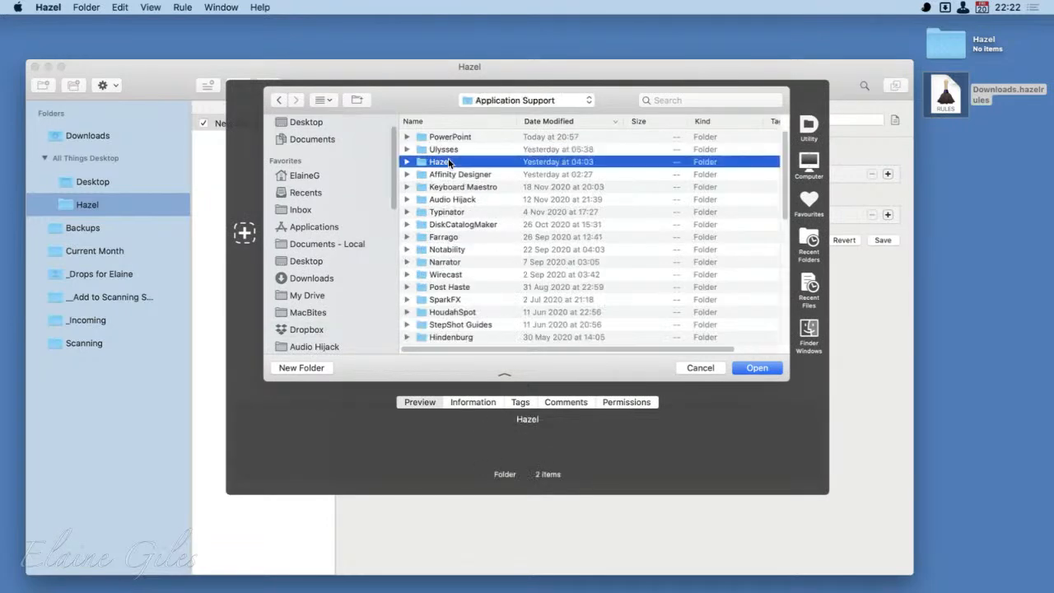
pyautogui.doubleClick(449, 162)
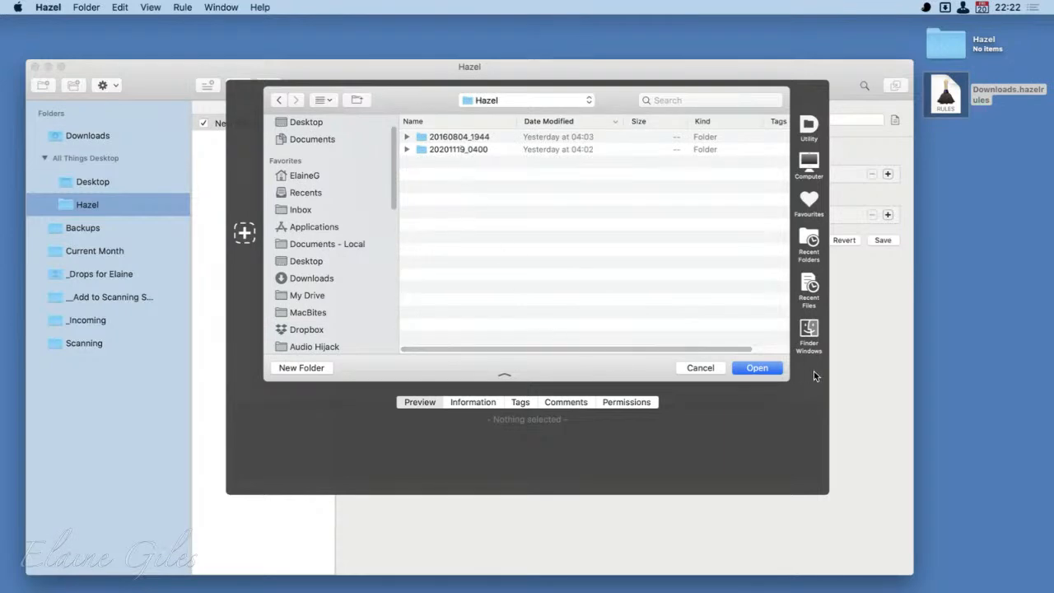
pyautogui.click(759, 367)
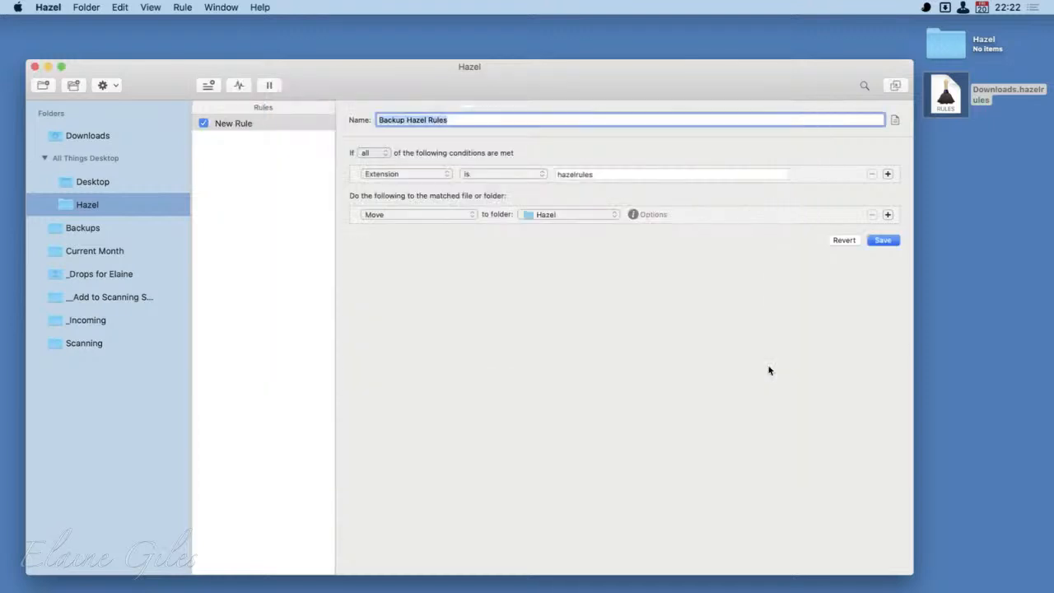
pyautogui.click(884, 239)
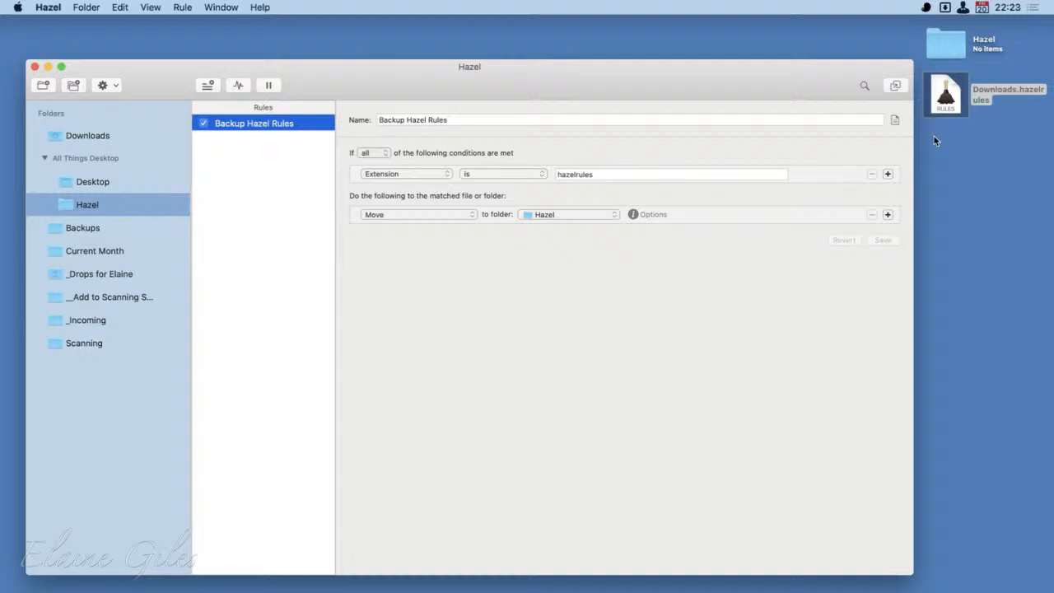
# - Switch to Finder and open the Hazel folder inside Dropbox's Application Support folder in a new window
pyautogui.click(956, 99)
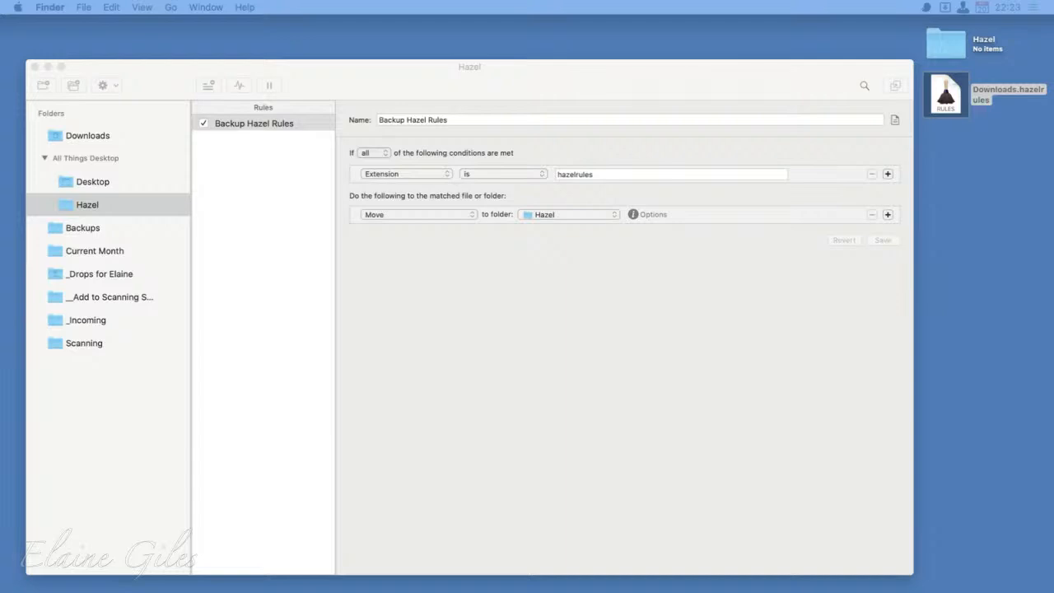
pyautogui.press('super+n')
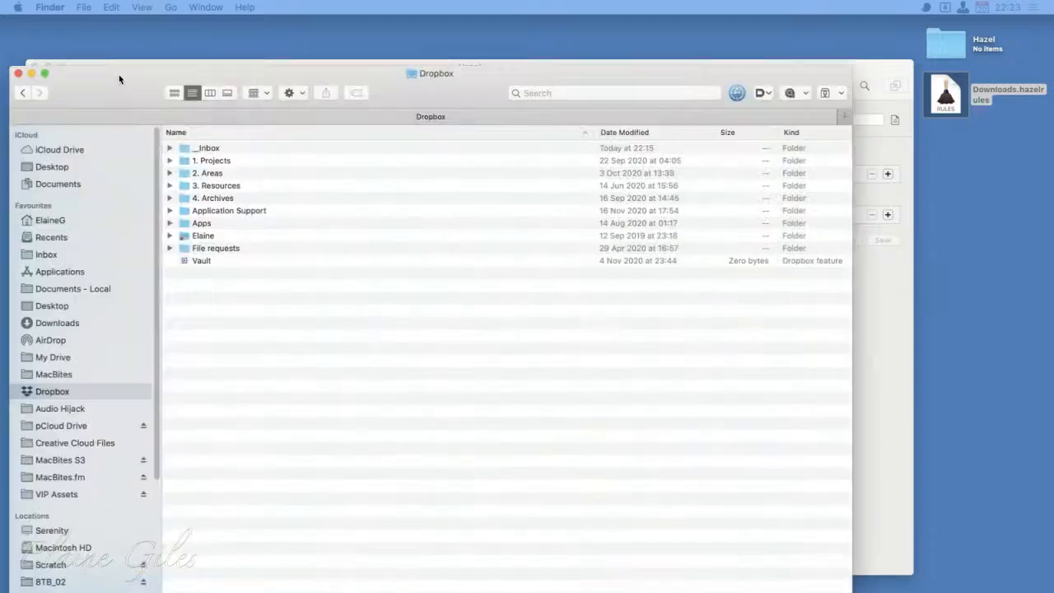
pyautogui.click(235, 184)
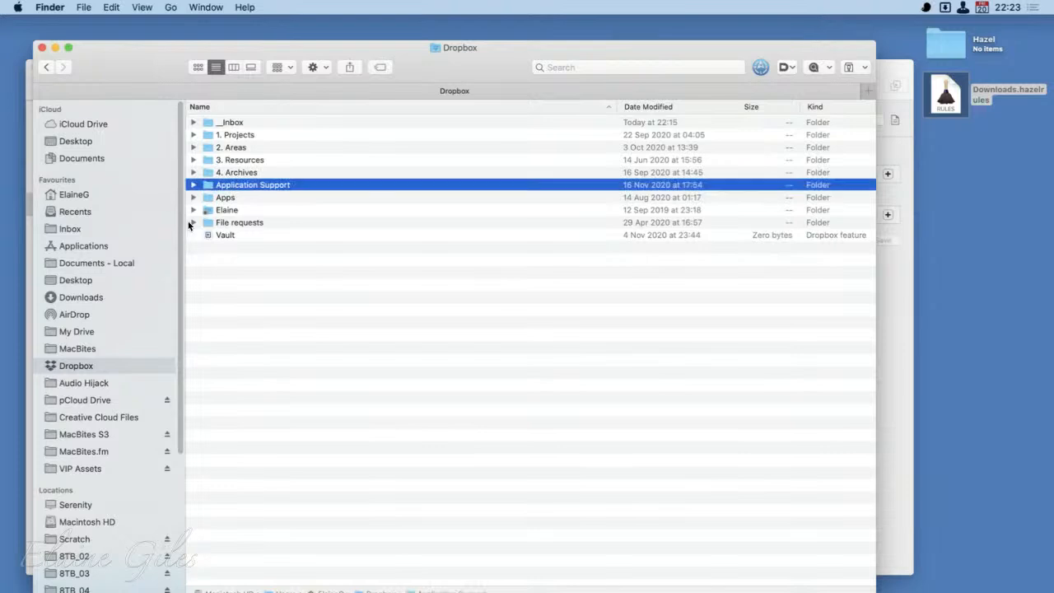
pyautogui.press('super+Down')
pyautogui.click(238, 253)
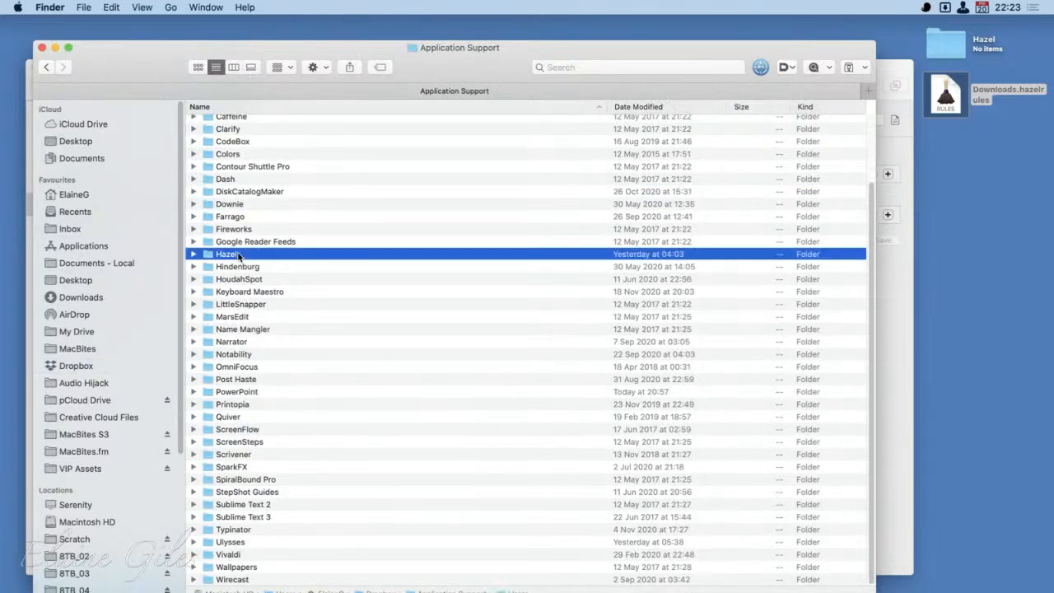
pyautogui.press('super+Down')
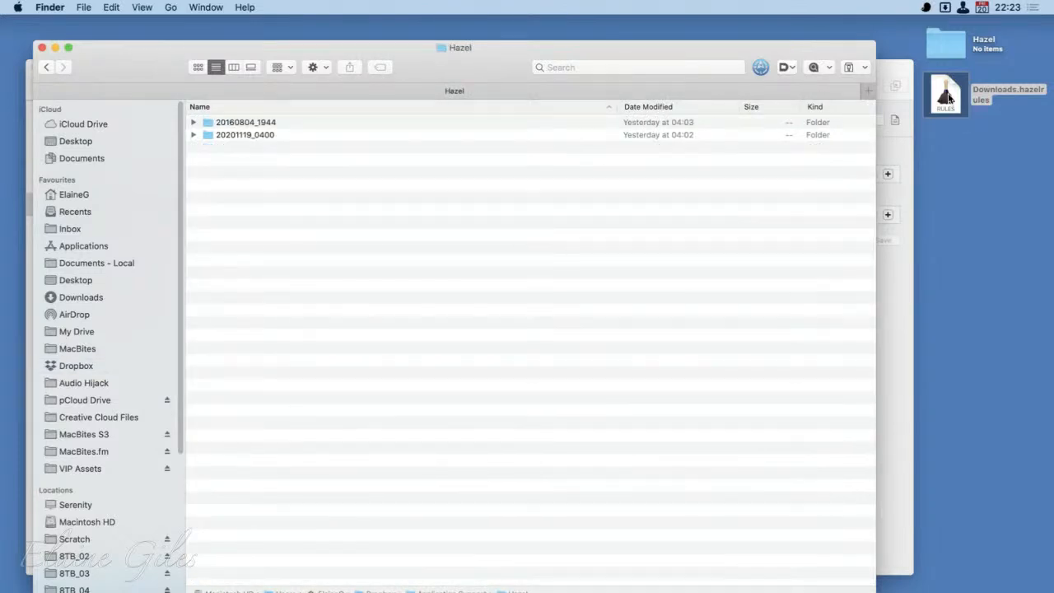
# - Move Downloads.hazelrules from the desktop into the desktop's Hazel folder, and reposition the Finder window so the rule behind it shows
pyautogui.moveTo(949, 97); pyautogui.dragTo(950, 49)
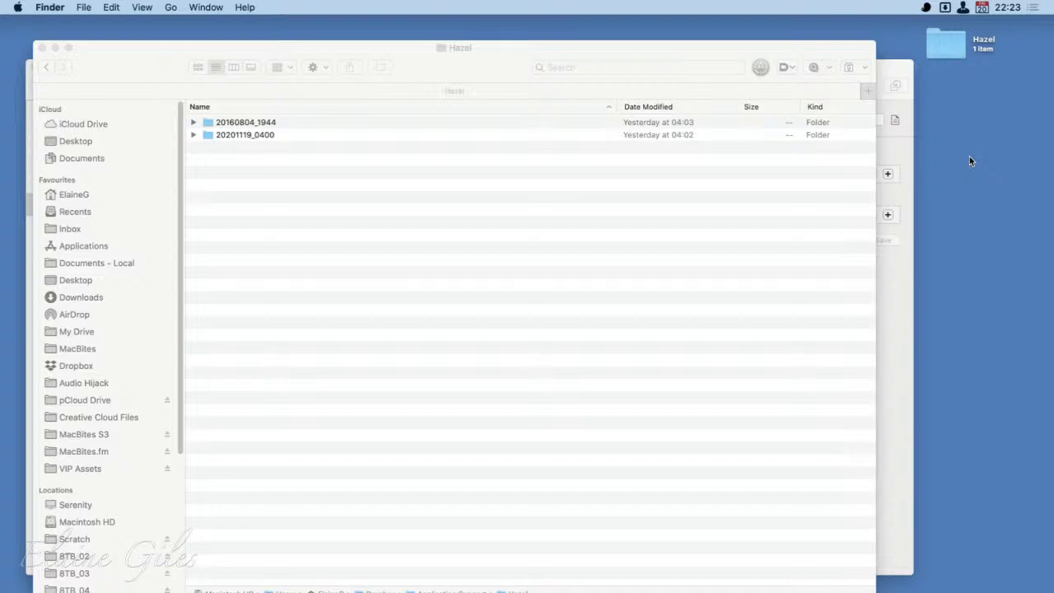
pyautogui.click(823, 48)
pyautogui.moveTo(822, 50); pyautogui.dragTo(927, 238)
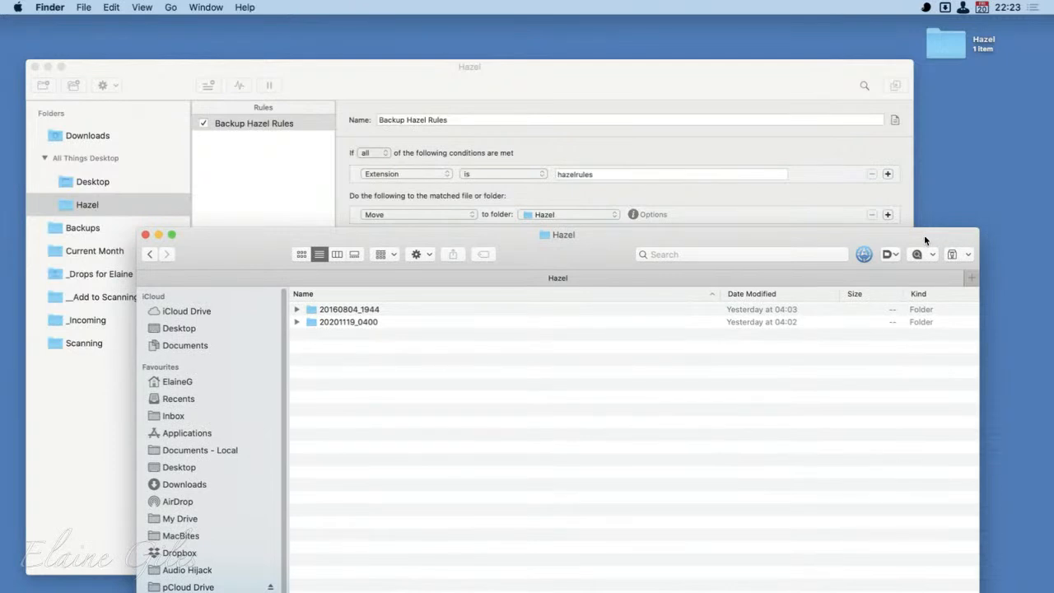
pyautogui.moveTo(802, 242); pyautogui.dragTo(806, 125)
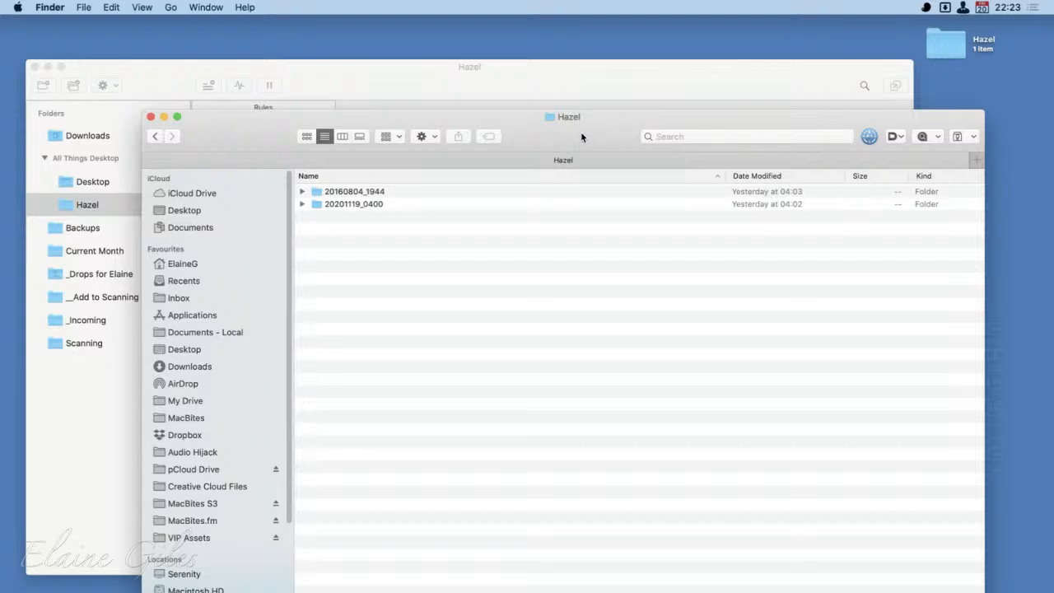
pyautogui.moveTo(581, 136); pyautogui.dragTo(579, 272)
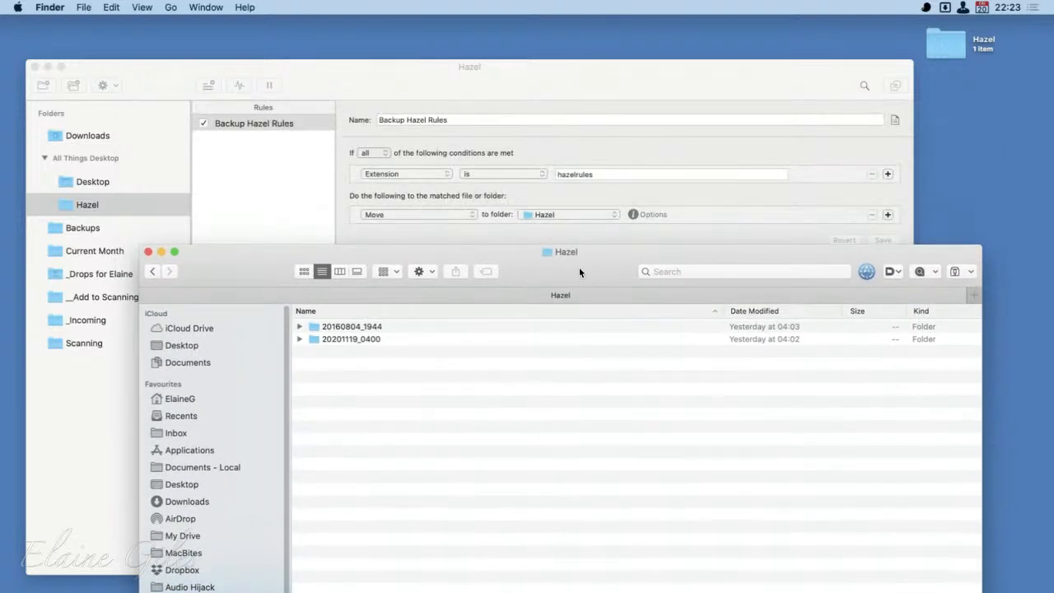
# - Return to Hazel and review the Screenshots and Screen Shots rules of the Desktop folder
pyautogui.click(396, 72)
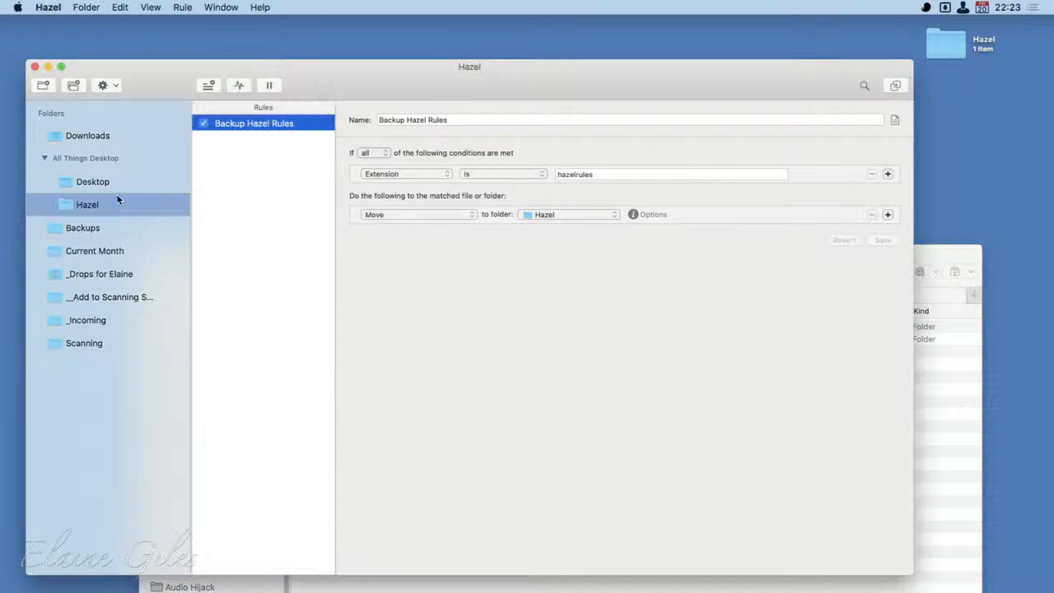
pyautogui.click(92, 182)
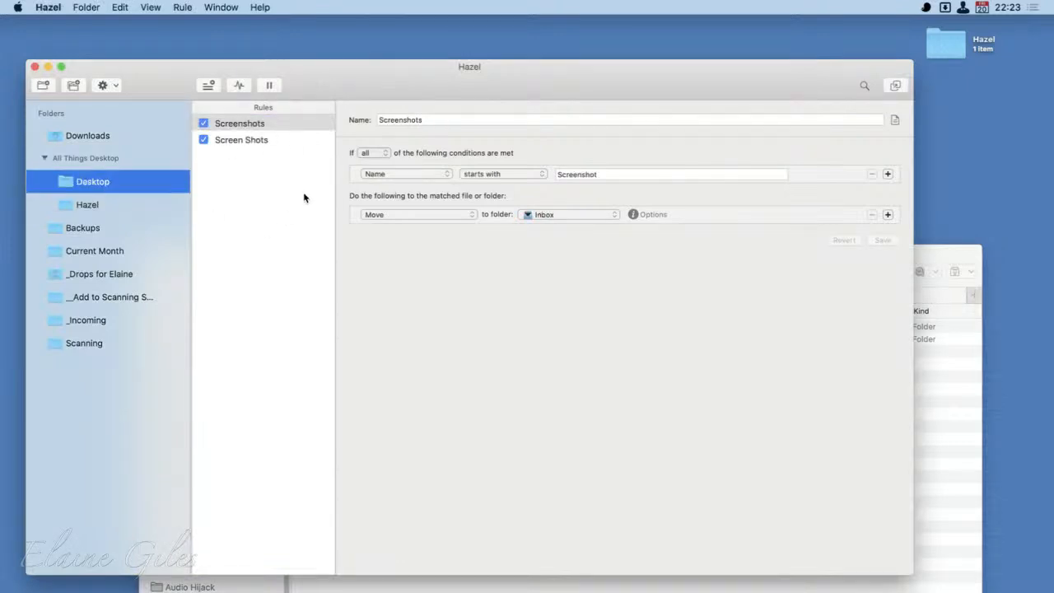
pyautogui.click(275, 139)
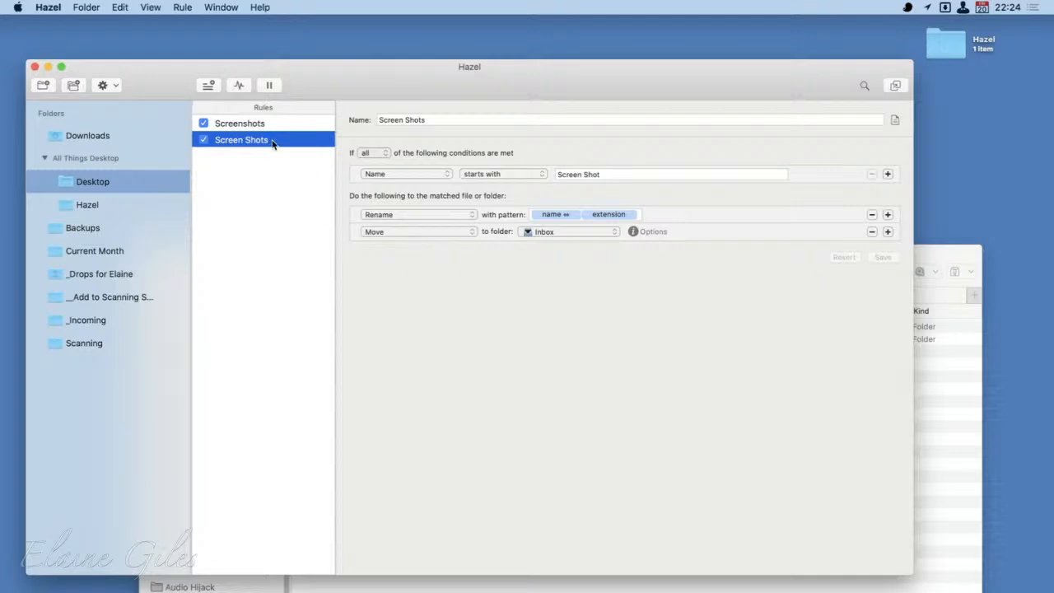
# - Examine the existing-file and duplicate options of the Move action in the Hazel folder's Backup Hazel Rules rule
pyautogui.click(97, 204)
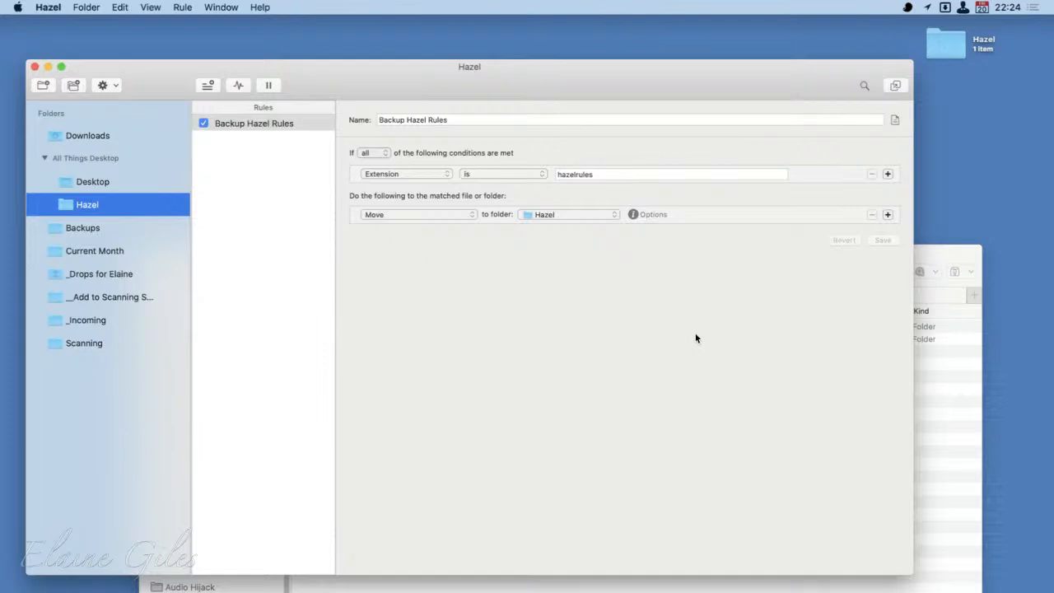
pyautogui.click(653, 215)
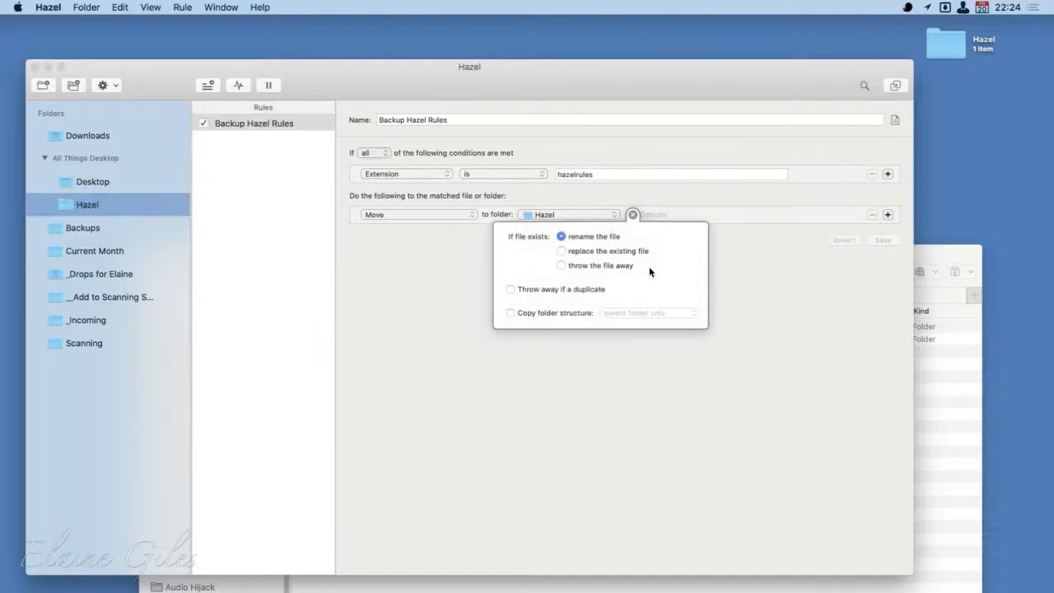
pyautogui.click(777, 303)
pyautogui.click(893, 240)
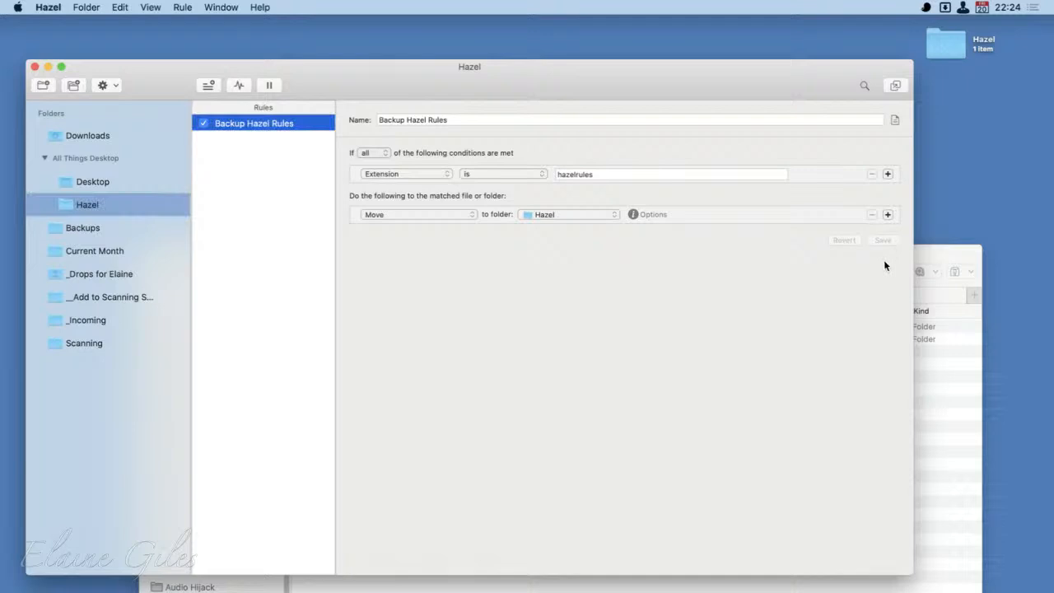
# - Bring the Finder window of the backup folder forward, close it, and return to the Hazel window, moving it slightly higher
pyautogui.moveTo(931, 246); pyautogui.dragTo(856, 52)
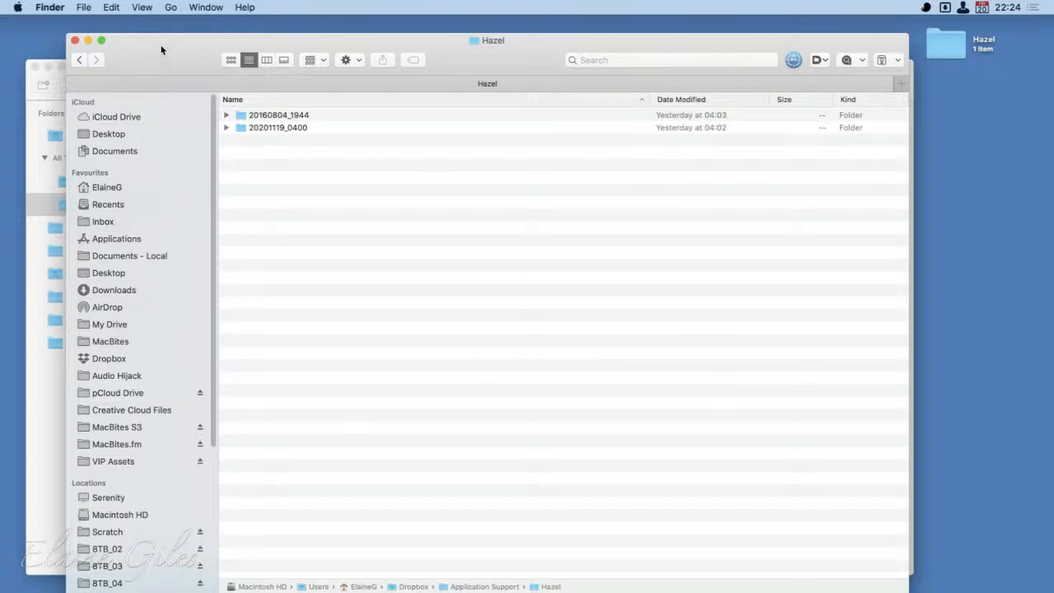
pyautogui.press('super+w')
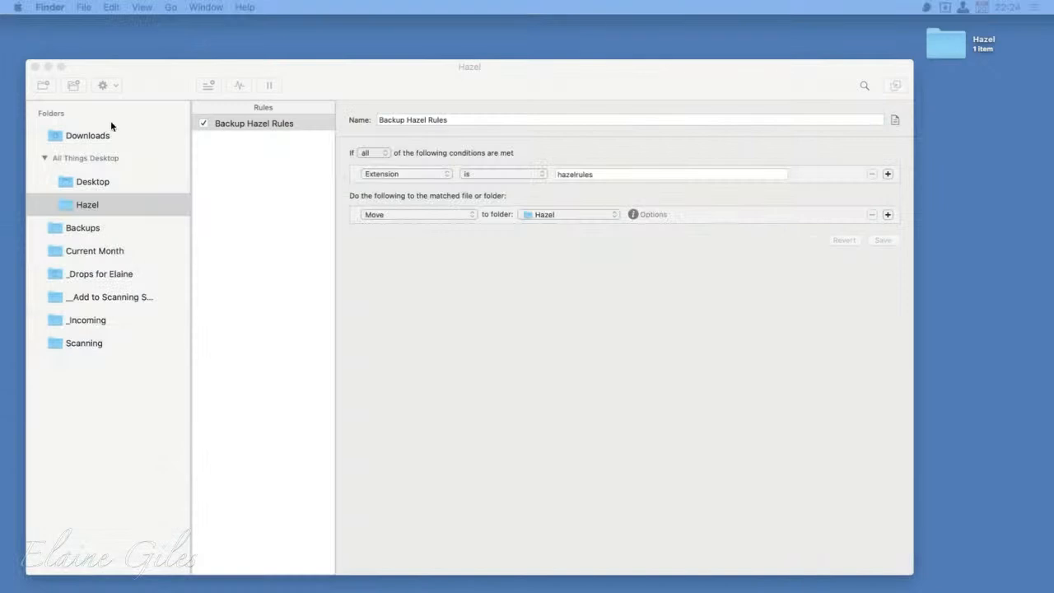
pyautogui.moveTo(576, 71); pyautogui.dragTo(587, 52)
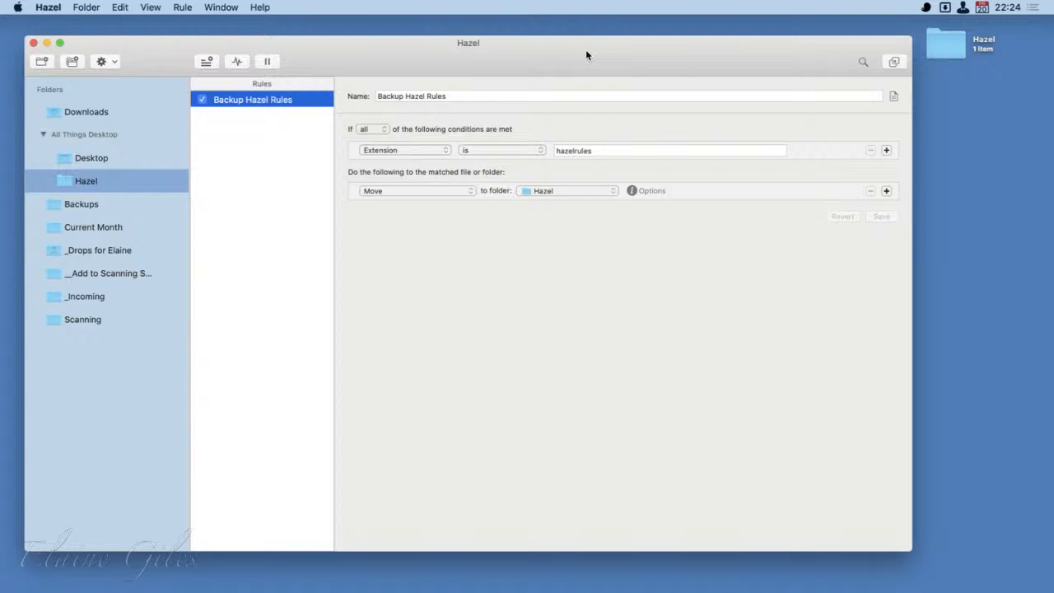
# - Export the rules of all folders, one file per folder, into the Hazel folder on the desktop
pyautogui.click(117, 63)
pyautogui.click(124, 101)
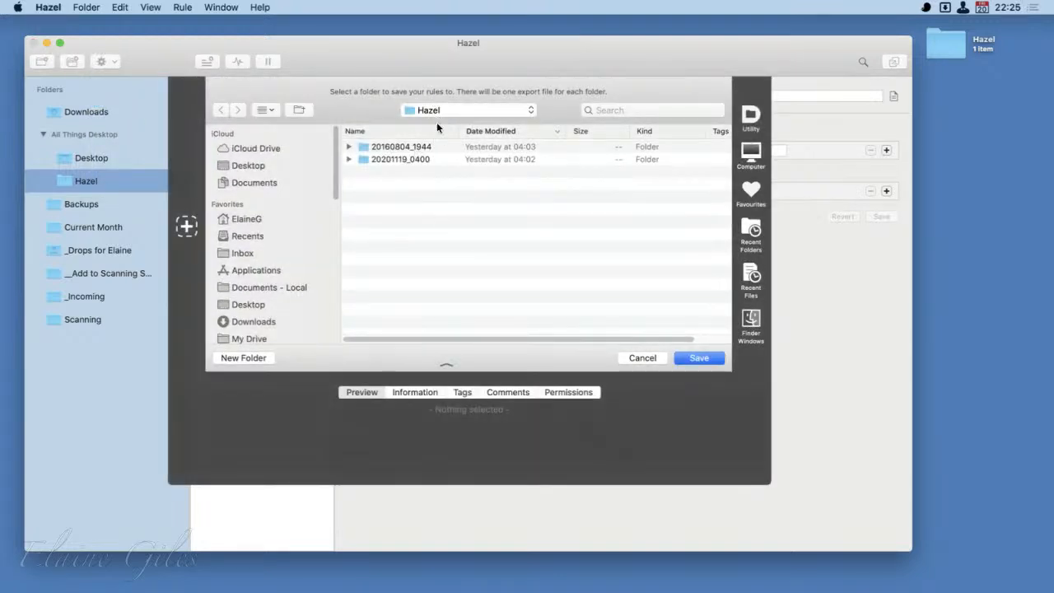
pyautogui.click(251, 169)
pyautogui.doubleClick(379, 146)
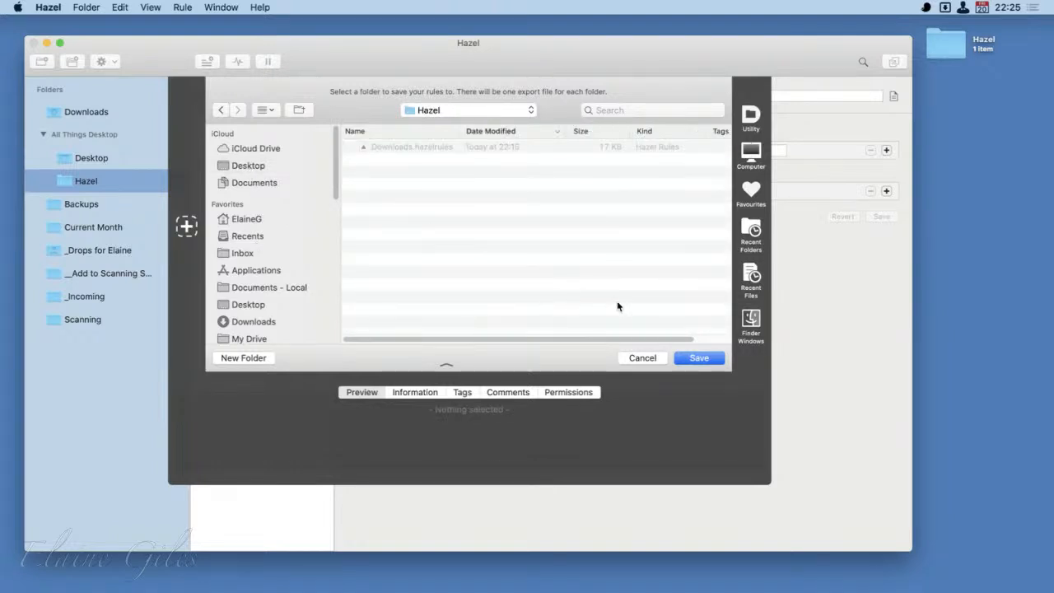
pyautogui.click(710, 360)
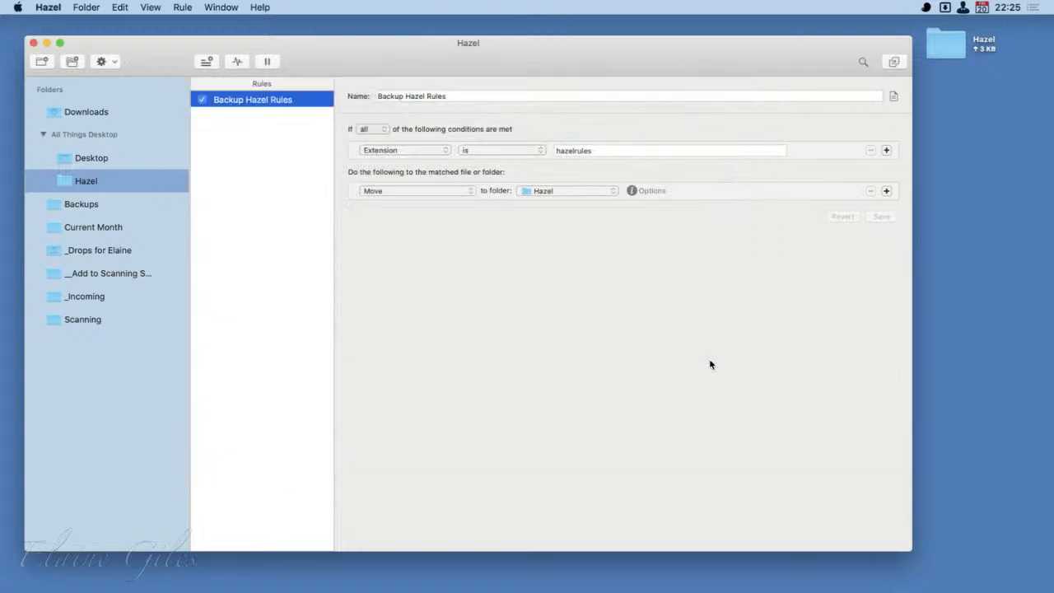
# - Open the desktop's Hazel folder to check the exported rule files, select Downloads.hazelrules, and move the window clear of the rule's name
pyautogui.click(944, 49)
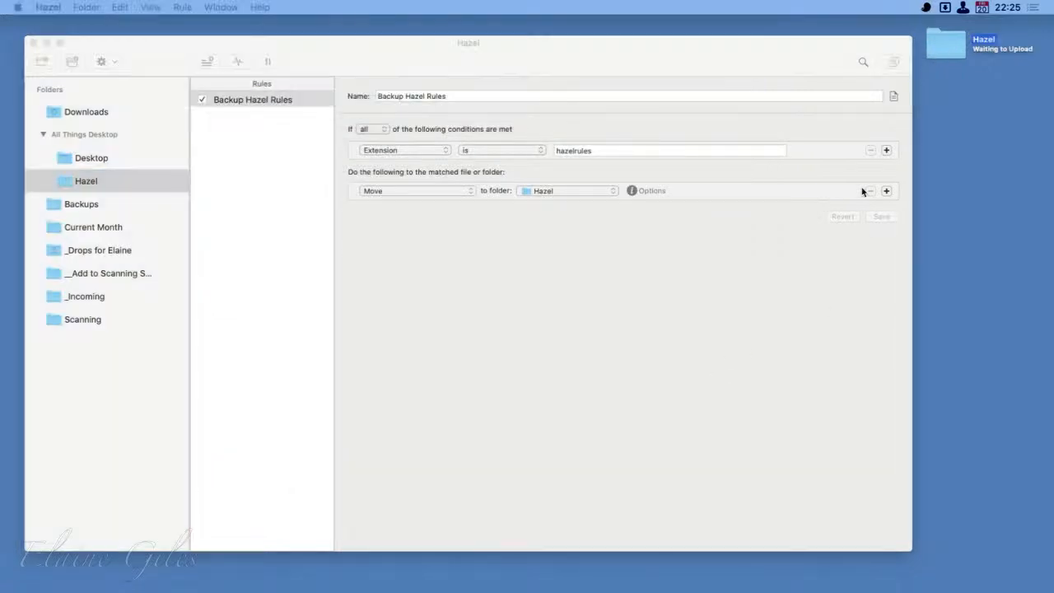
pyautogui.press('super+o')
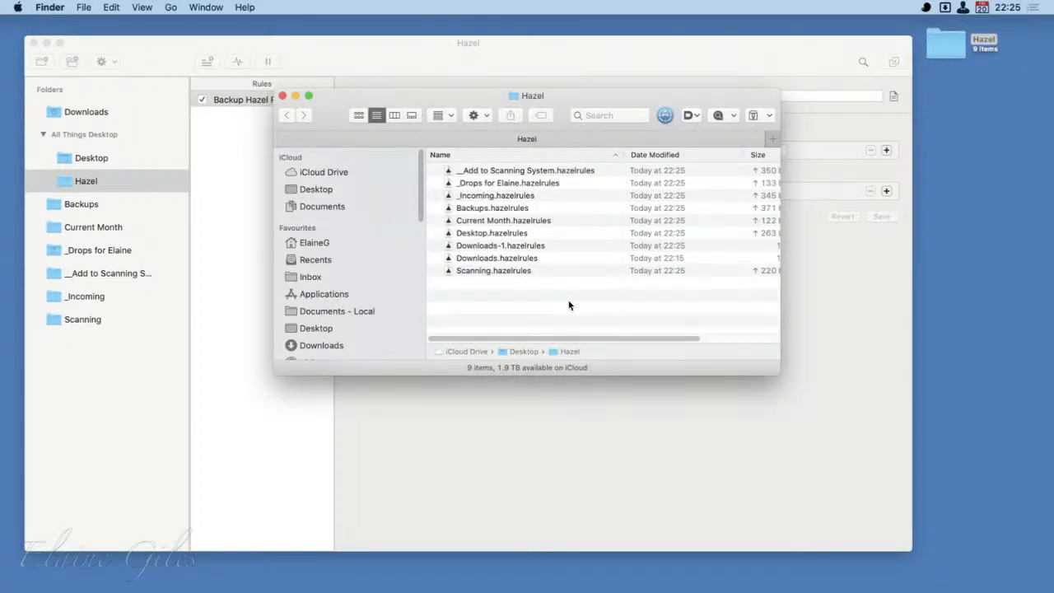
pyautogui.click(521, 259)
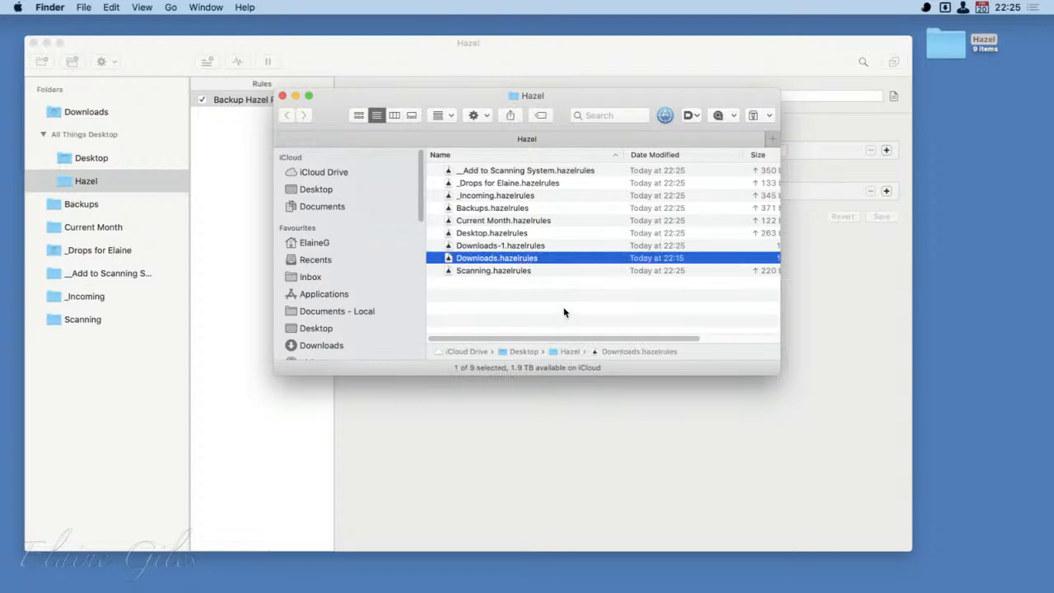
pyautogui.moveTo(452, 96); pyautogui.dragTo(519, 170)
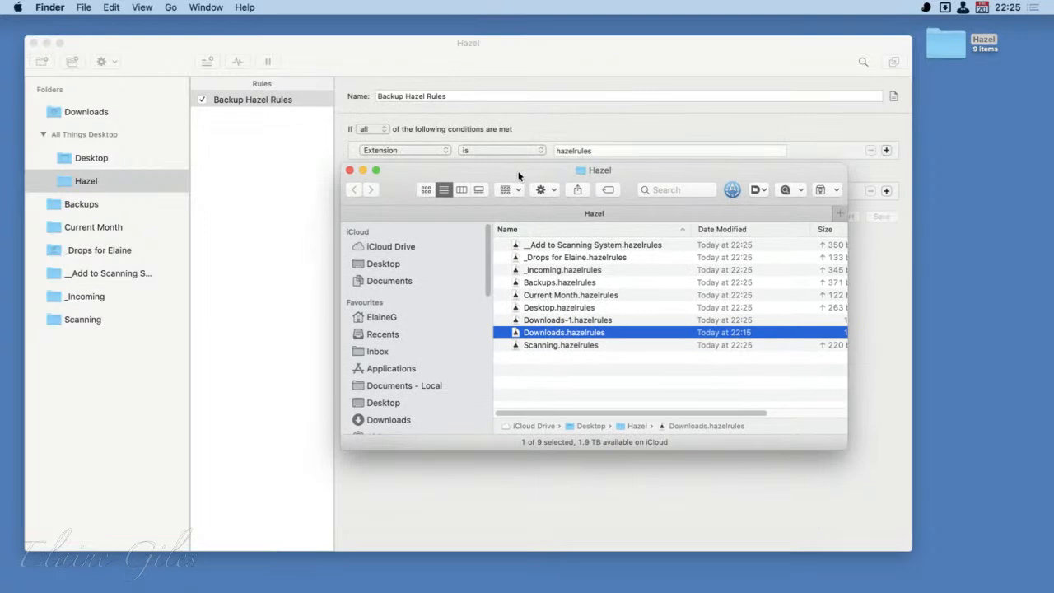
# - Close the Finder window and save the Backup Hazel Rules rule with its Extension condition set to .hazelrules
pyautogui.click(349, 170)
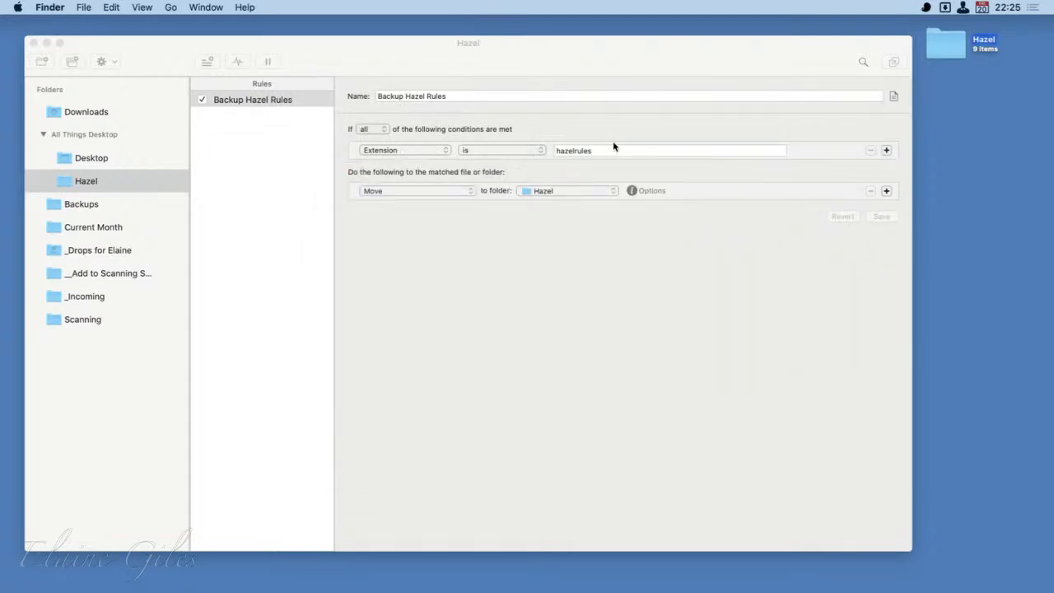
pyautogui.click(614, 148)
pyautogui.click(611, 150)
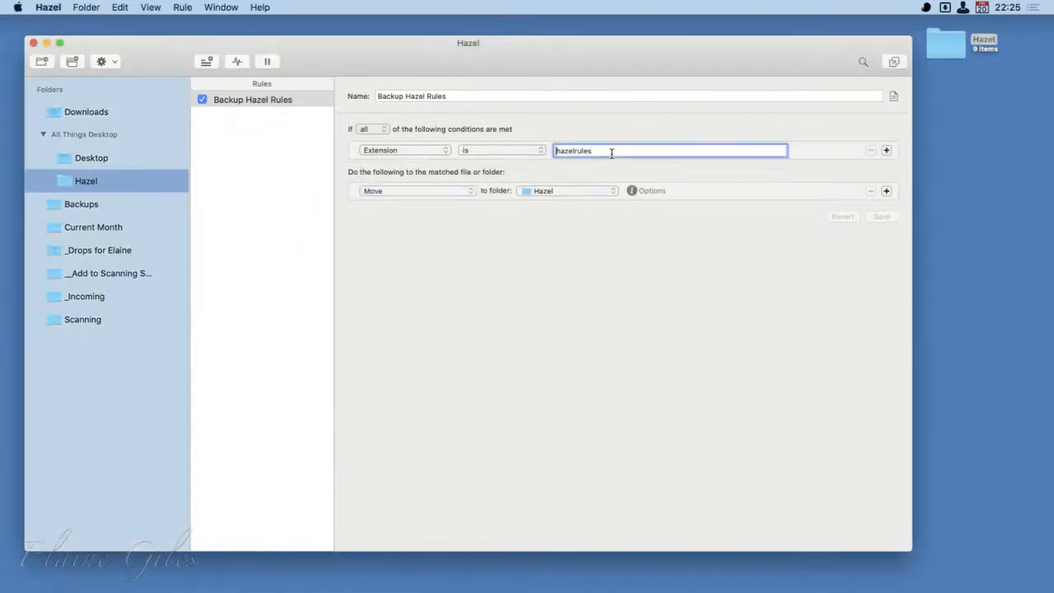
pyautogui.write('.')
pyautogui.click(880, 218)
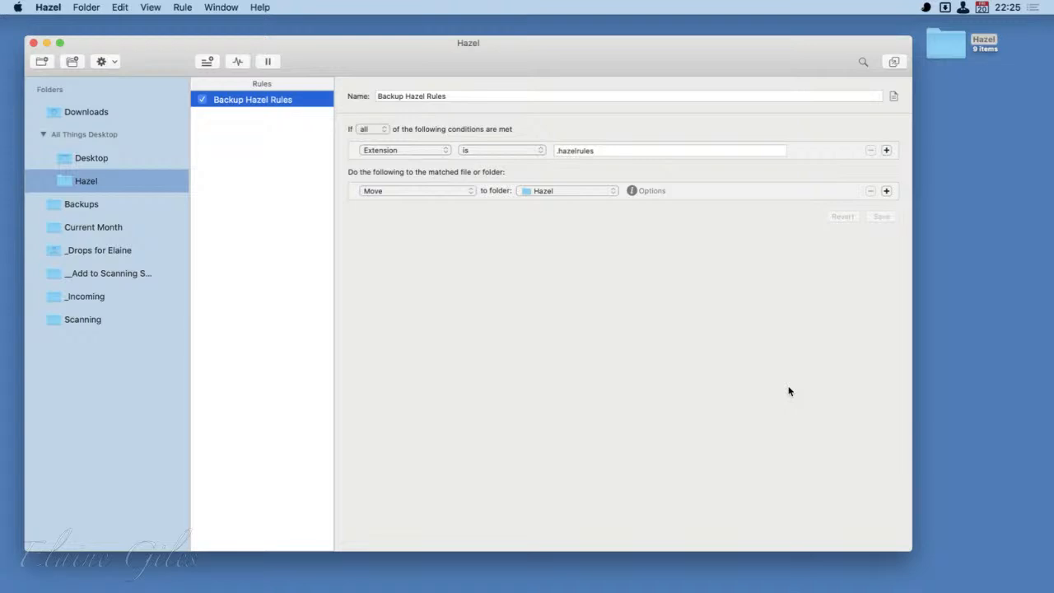
# - View the note or description field of the Backup Hazel Rules rule and close it without entering anything
pyautogui.click(894, 97)
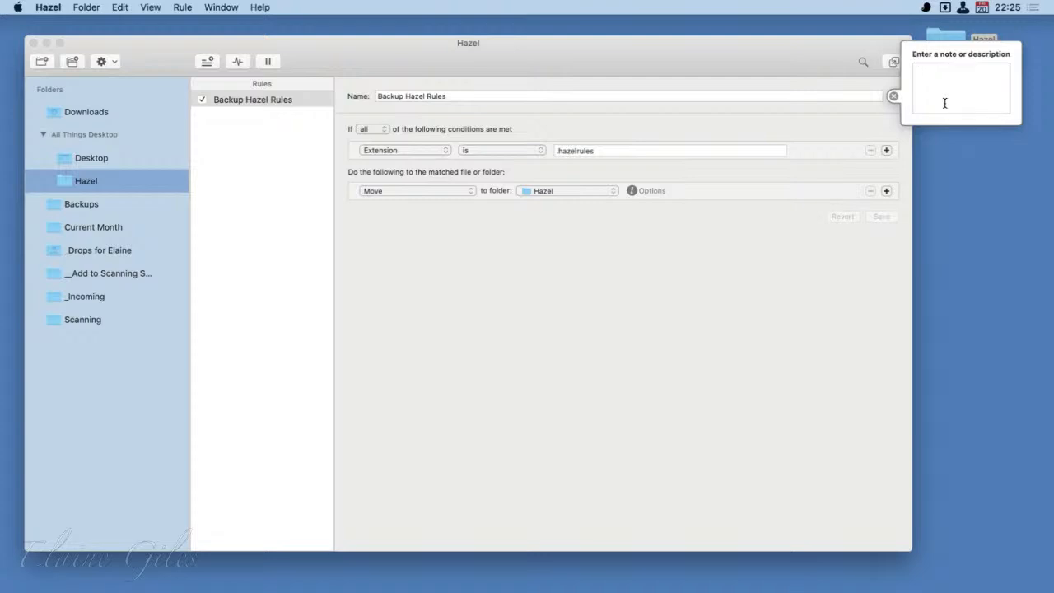
pyautogui.click(836, 387)
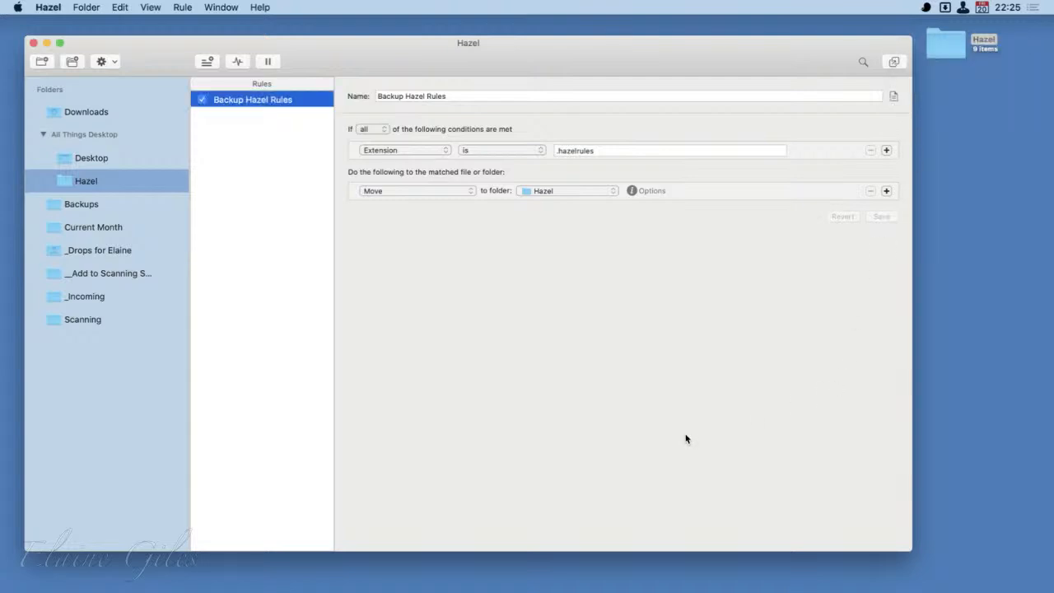
# - Move the Hazel folder off the visible desktop, and centre the Hazel window before quitting the application
pyautogui.moveTo(944, 45); pyautogui.dragTo(1053, 49)
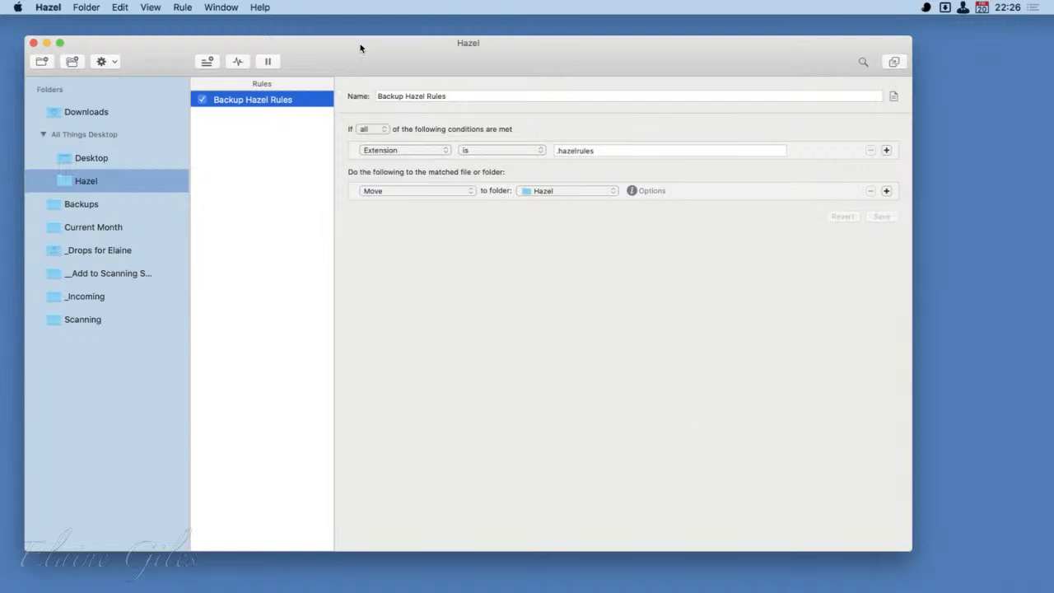
pyautogui.moveTo(360, 50); pyautogui.dragTo(420, 44)
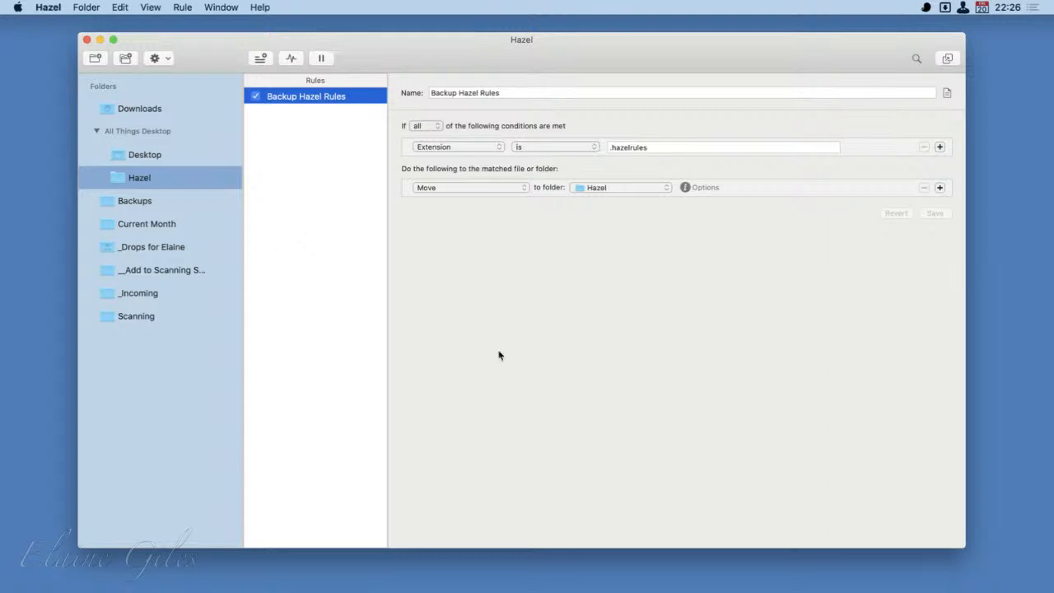
pyautogui.press('super+q')
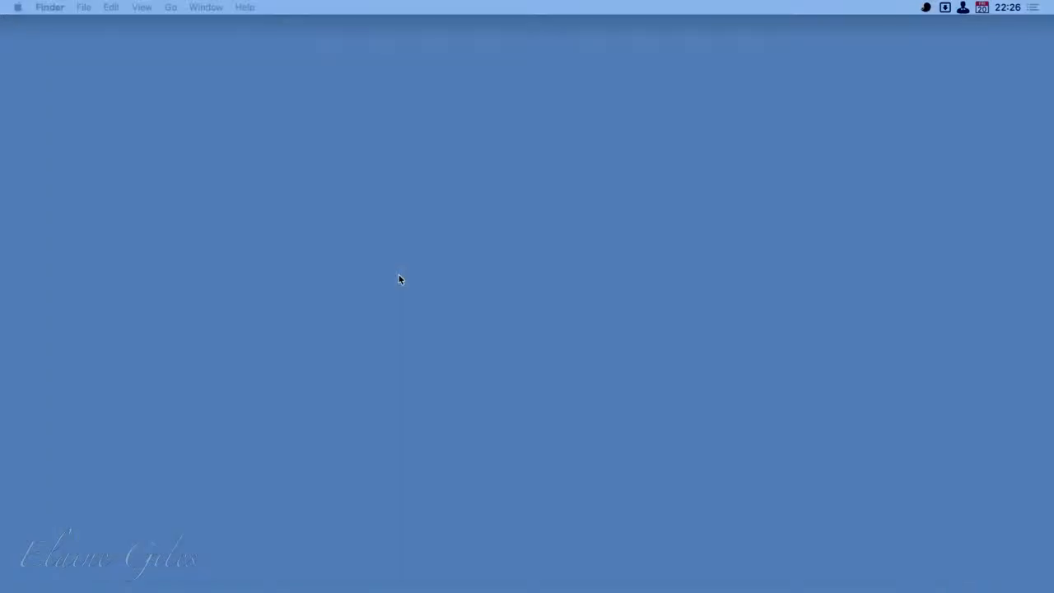
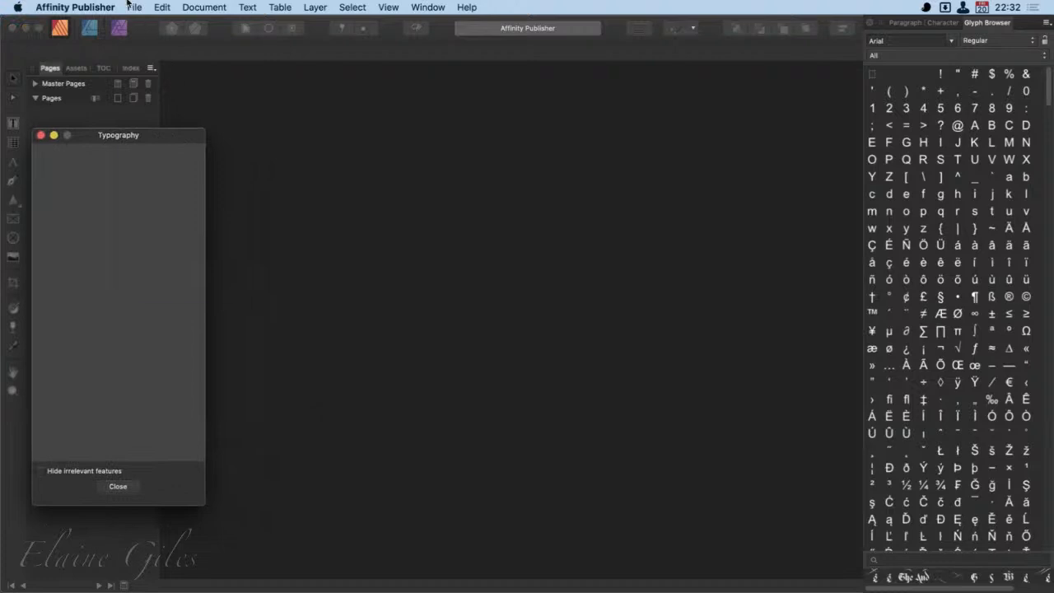
# - Open the recent document A Christmas Carol.afpub and go to the body text on pages 8 and 9
pyautogui.click(133, 7)
pyautogui.moveTo(166, 58)
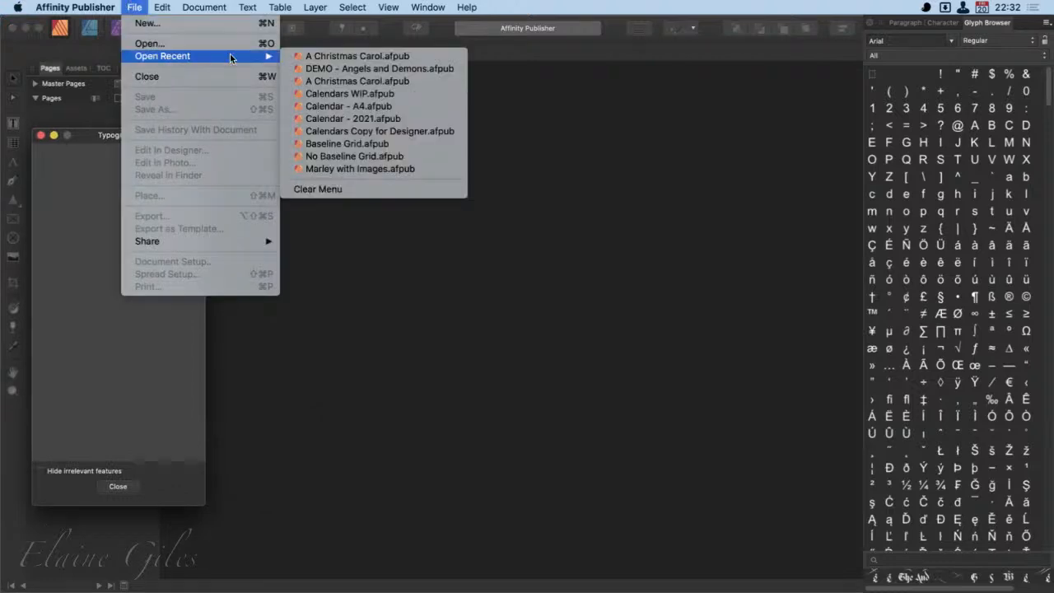
pyautogui.click(333, 56)
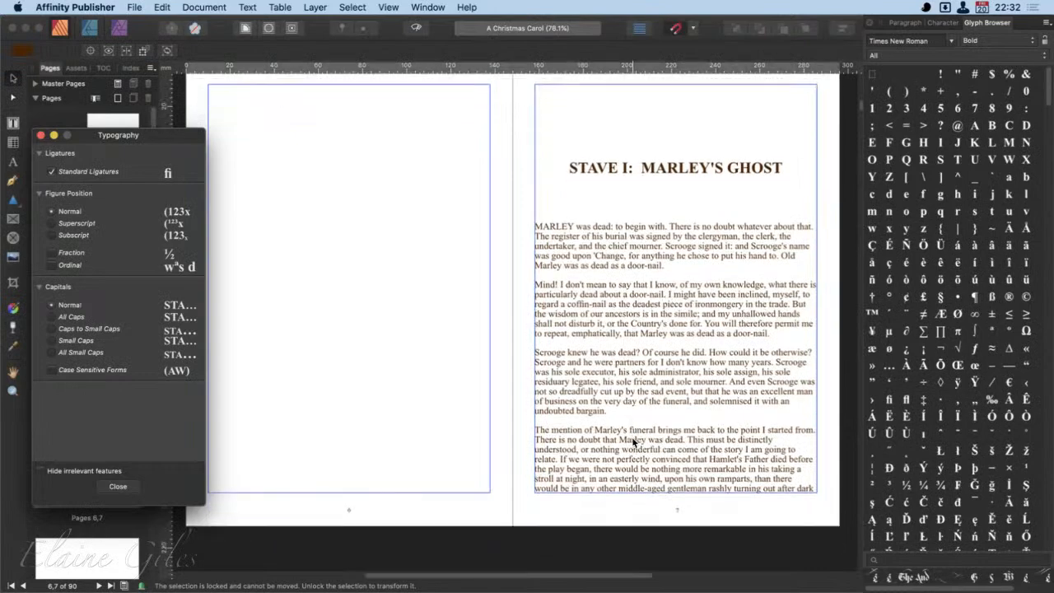
pyautogui.scroll(-5, 633, 442)
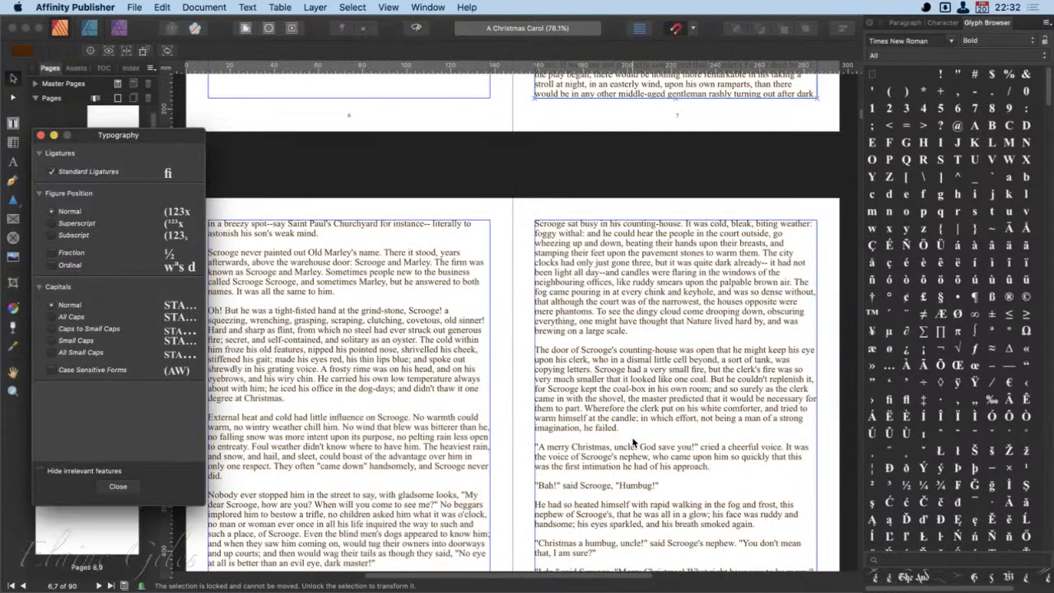
pyautogui.scroll(-2, 633, 442)
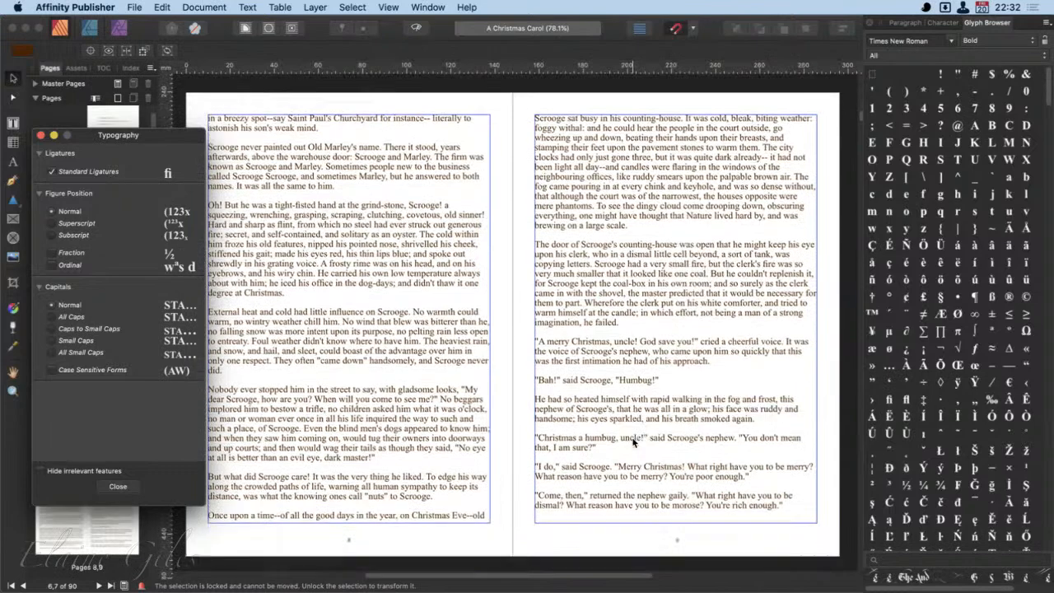
# - Pull a horizontal ruler guide onto the spread of pages 8 and 9, and remove it again
pyautogui.moveTo(512, 66); pyautogui.dragTo(528, 315)
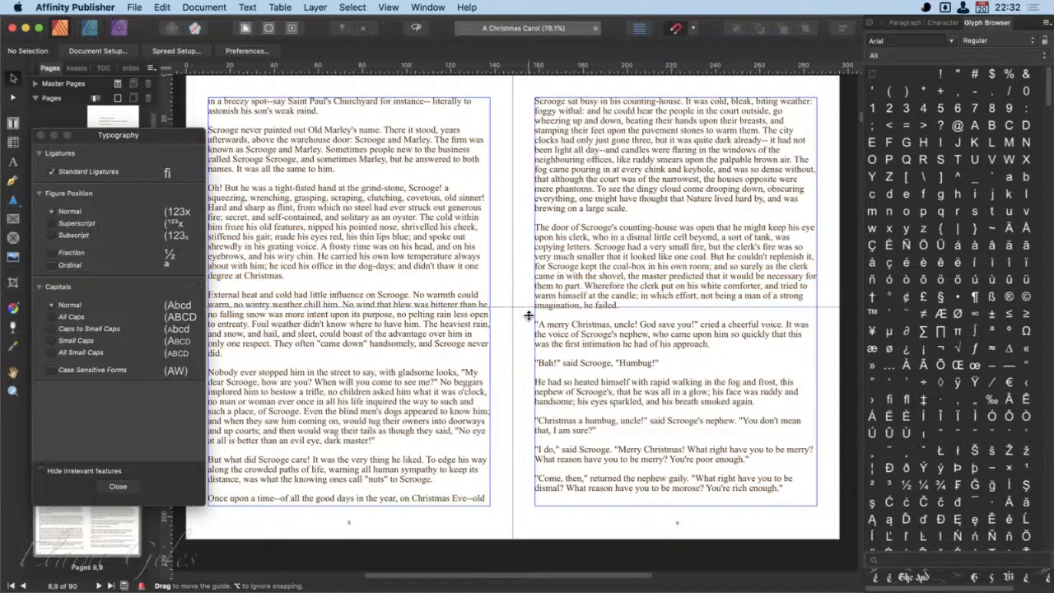
pyautogui.moveTo(530, 307); pyautogui.dragTo(533, 3)
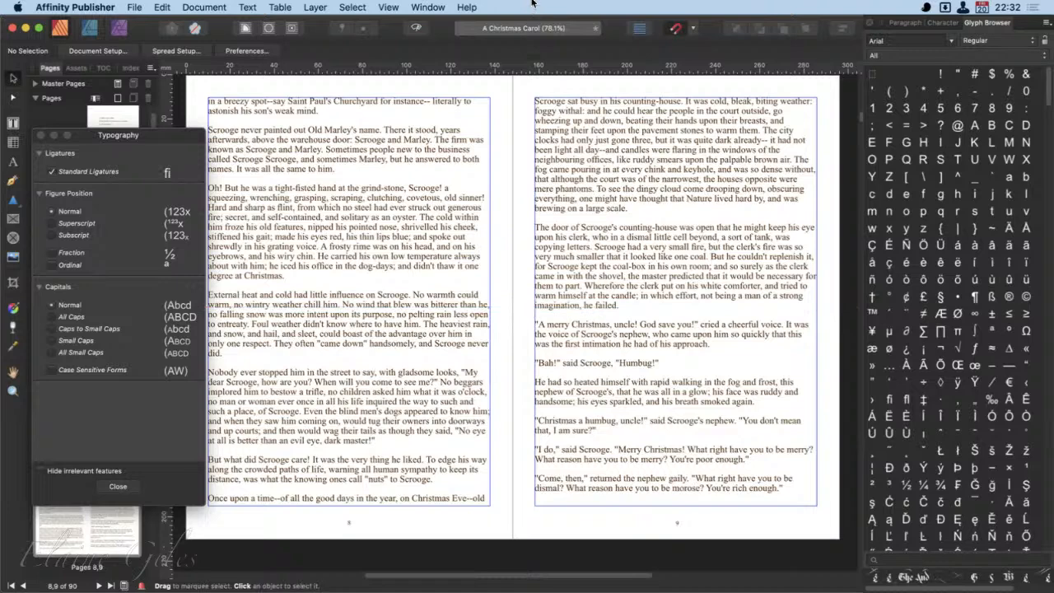
# - Enable Use Baseline Grid in the document's Baseline Grid Manager, and move the dialog clear of the facing page's text
pyautogui.click(389, 7)
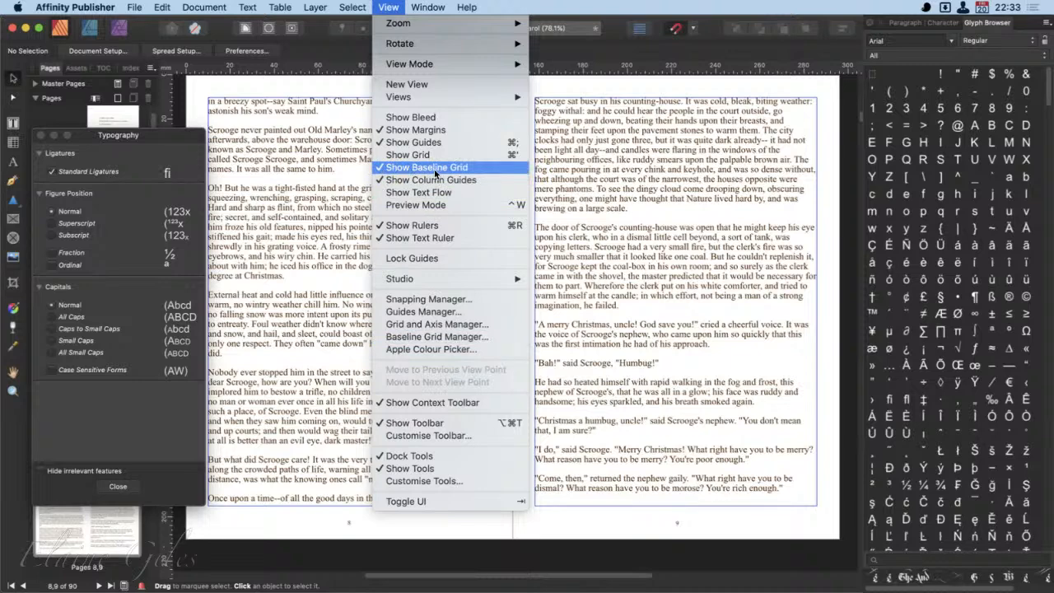
pyautogui.click(442, 337)
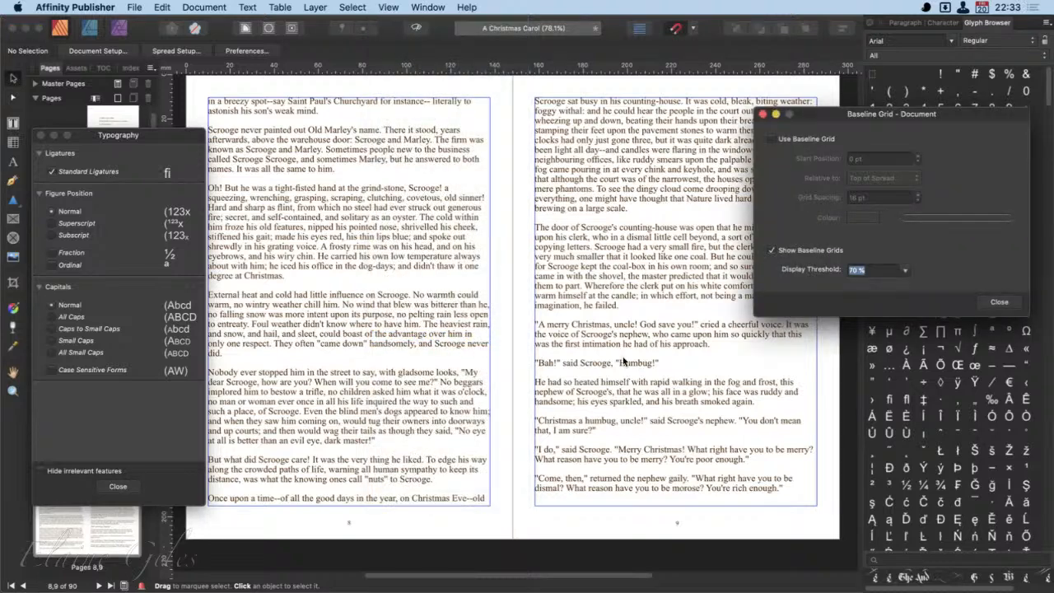
pyautogui.moveTo(958, 120); pyautogui.dragTo(573, 178)
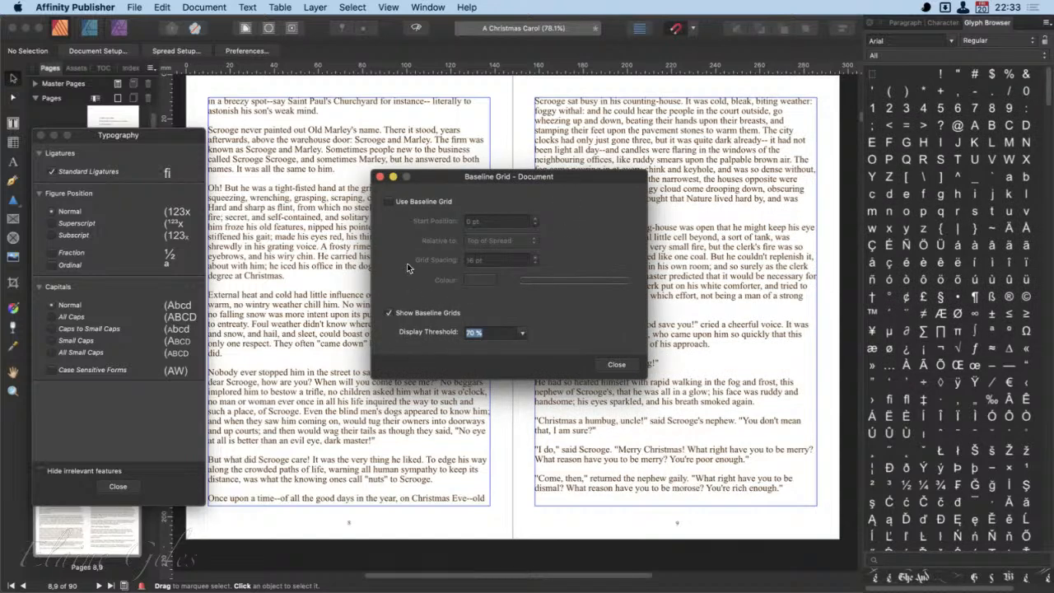
pyautogui.click(389, 202)
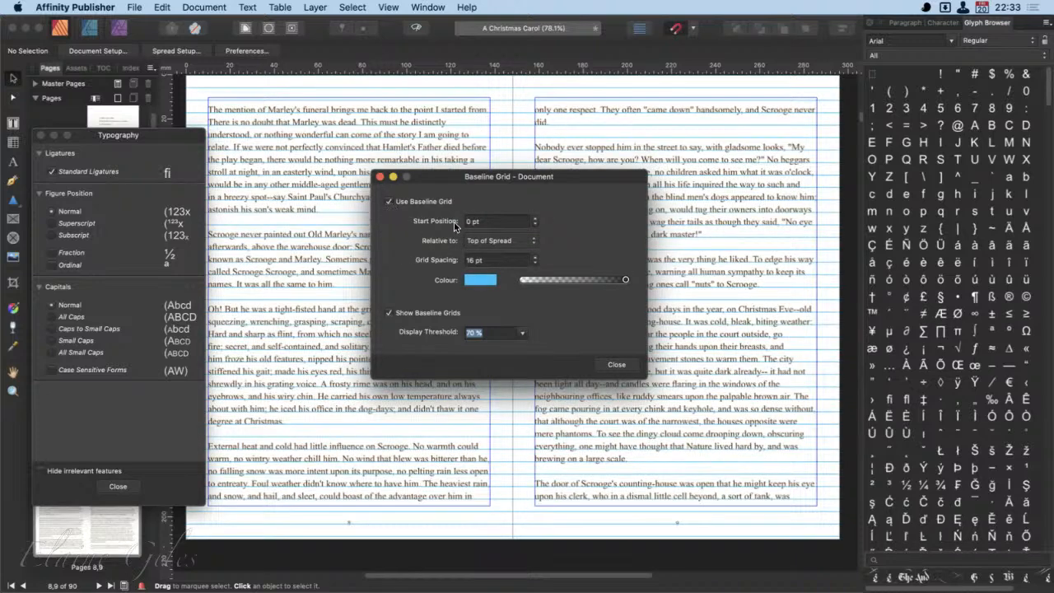
pyautogui.moveTo(542, 177); pyautogui.dragTo(738, 283)
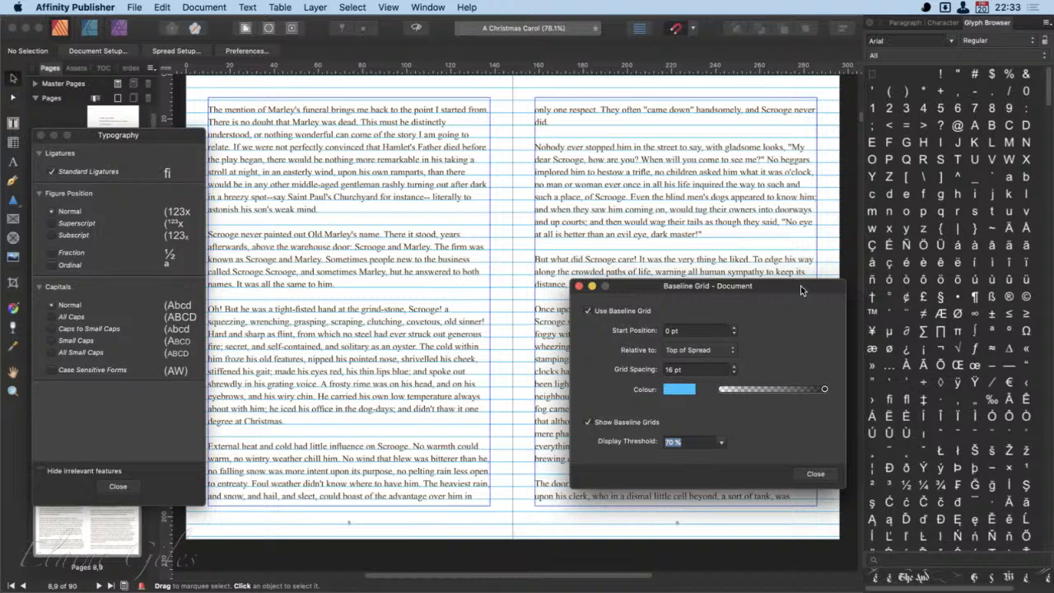
# - Try a baseline grid spacing of 8 pt, and restore it to 16 pt
pyautogui.click(671, 371)
pyautogui.write('8')
pyautogui.press('Tab')
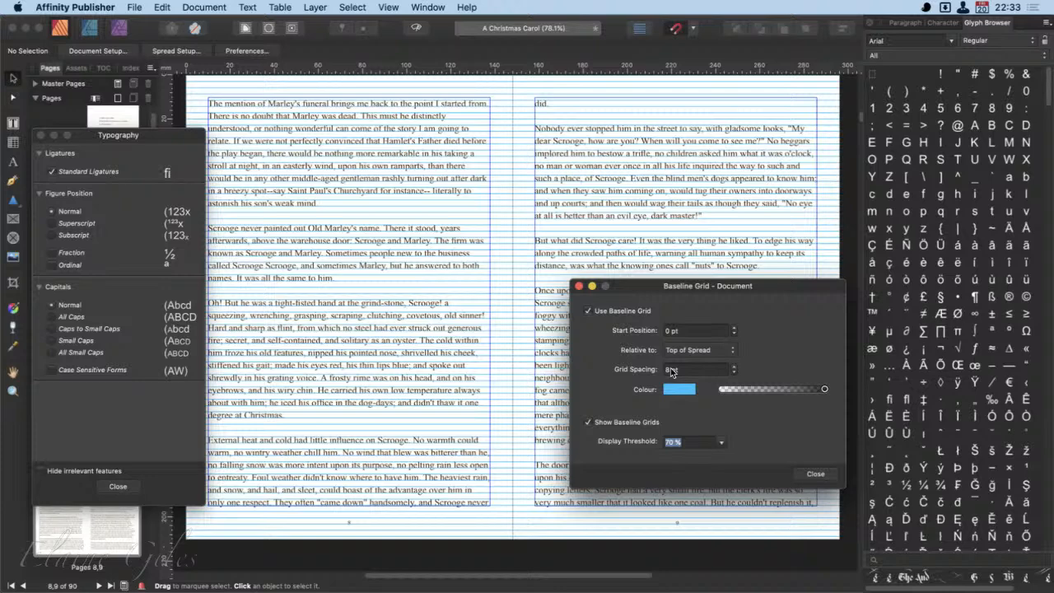
pyautogui.click(670, 371)
pyautogui.press('super+a')
pyautogui.press('BackSpace')
pyautogui.write('16')
pyautogui.press('Tab')
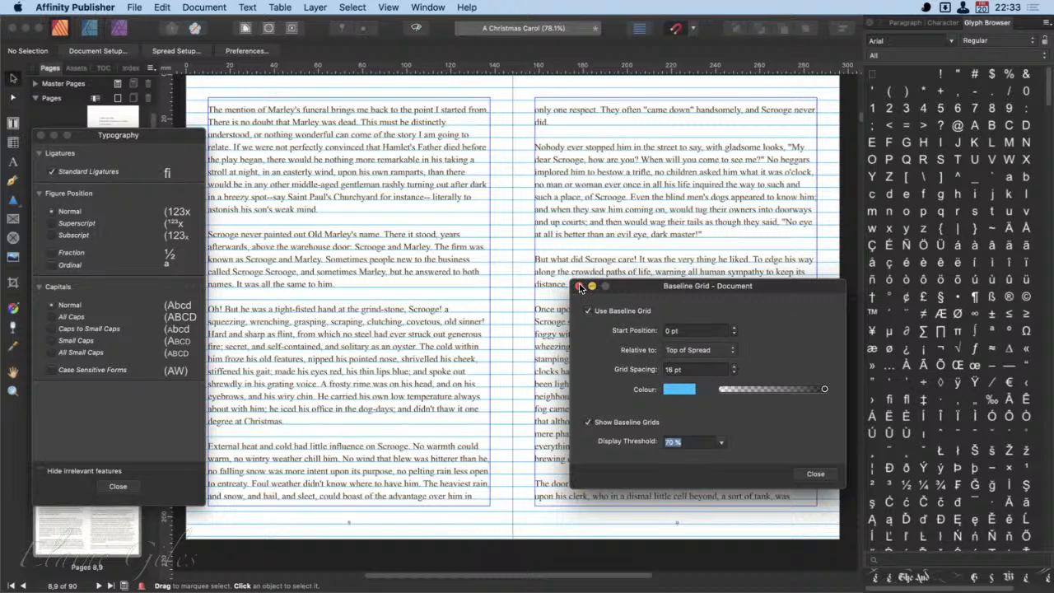
# - Fade the baseline grid lines to a low opacity and close the Baseline Grid Manager
pyautogui.moveTo(821, 389); pyautogui.dragTo(734, 391)
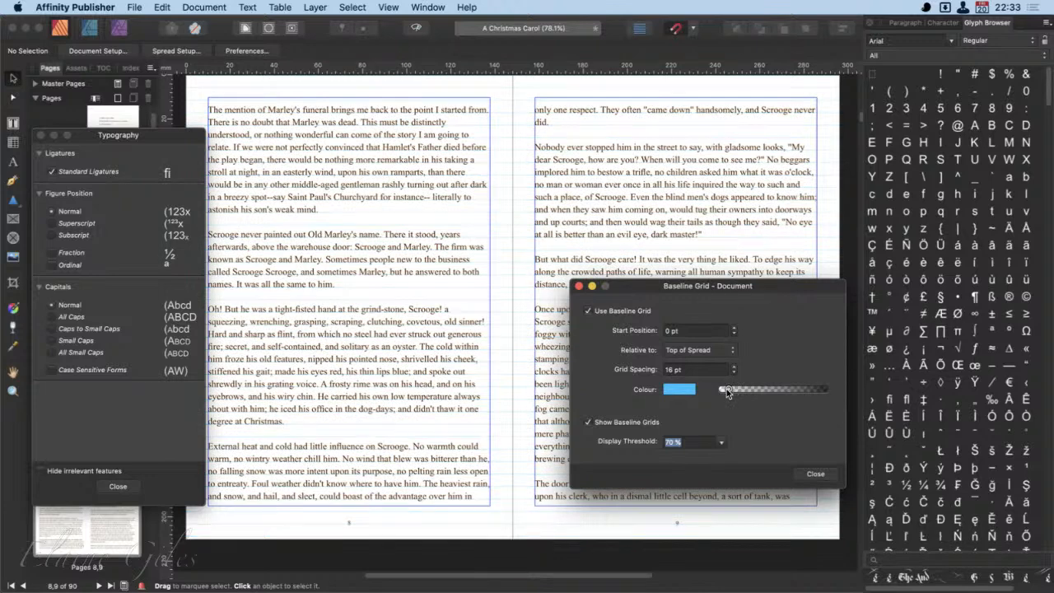
pyautogui.moveTo(728, 388); pyautogui.dragTo(742, 393)
pyautogui.click(822, 477)
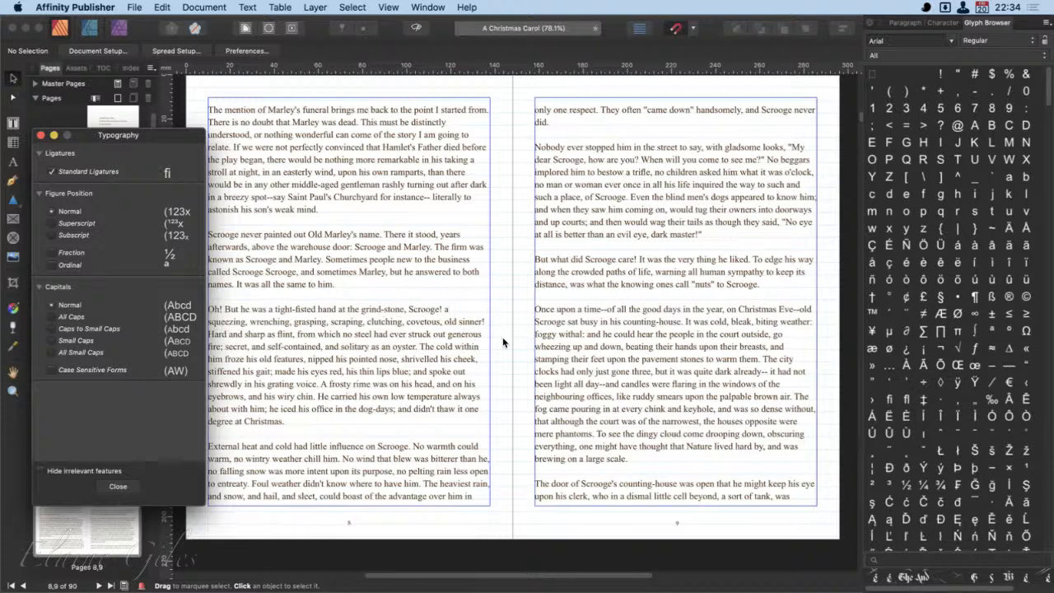
# - Move the Typography window off the page thumbnails and show the Preface spread on pages 2 and 3
pyautogui.scroll(1, 503, 338)
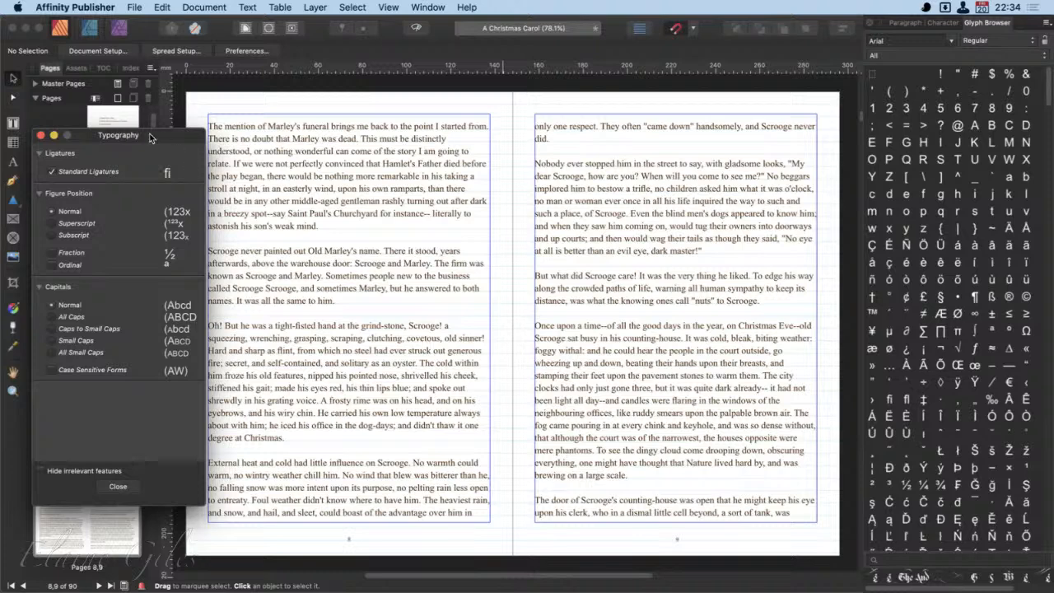
pyautogui.moveTo(176, 139); pyautogui.dragTo(354, 133)
pyautogui.scroll(3, 107, 224)
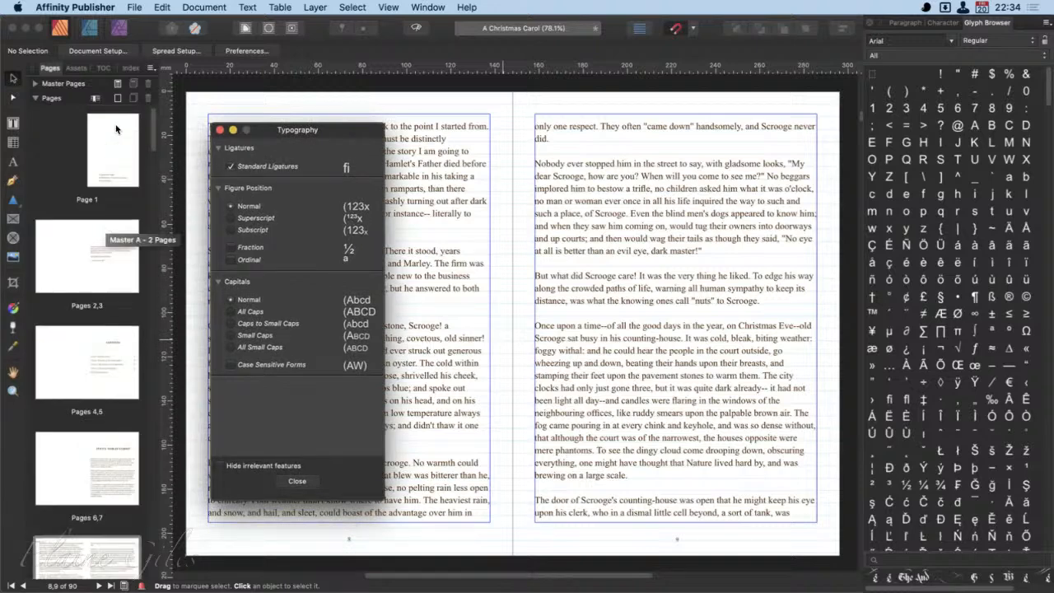
pyautogui.click(113, 148)
pyautogui.click(78, 243)
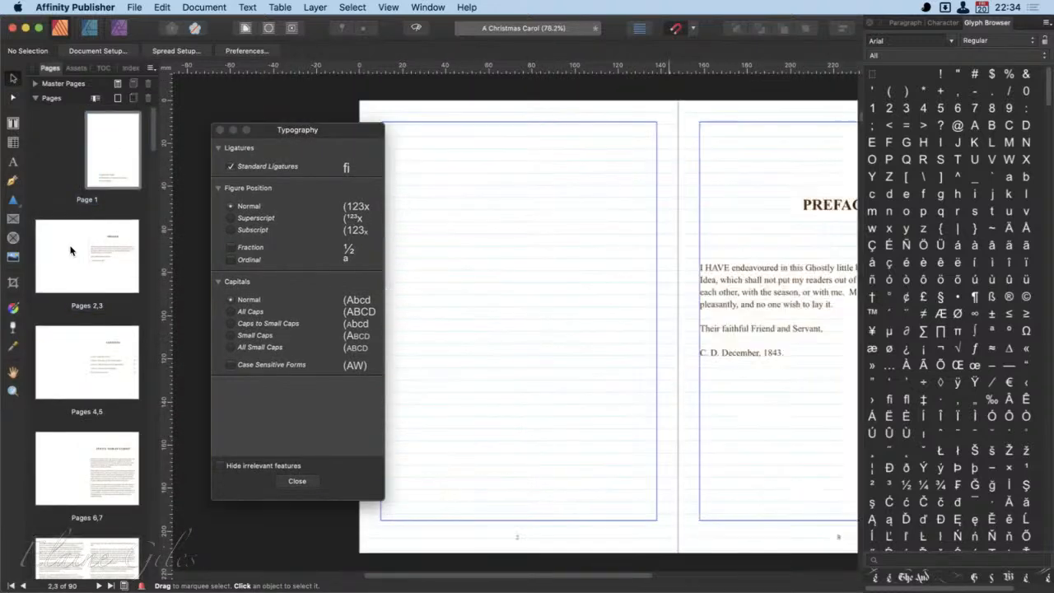
pyautogui.moveTo(330, 131); pyautogui.dragTo(303, 131)
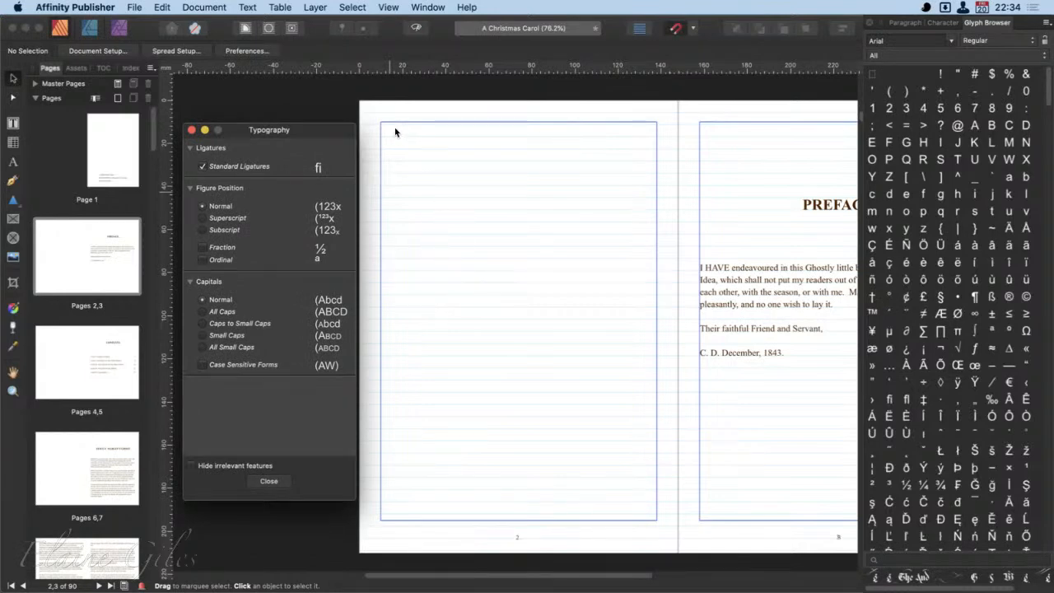
# - Bring up the Character panel and reorder it ahead of the Paragraph panel in its group
pyautogui.click(905, 23)
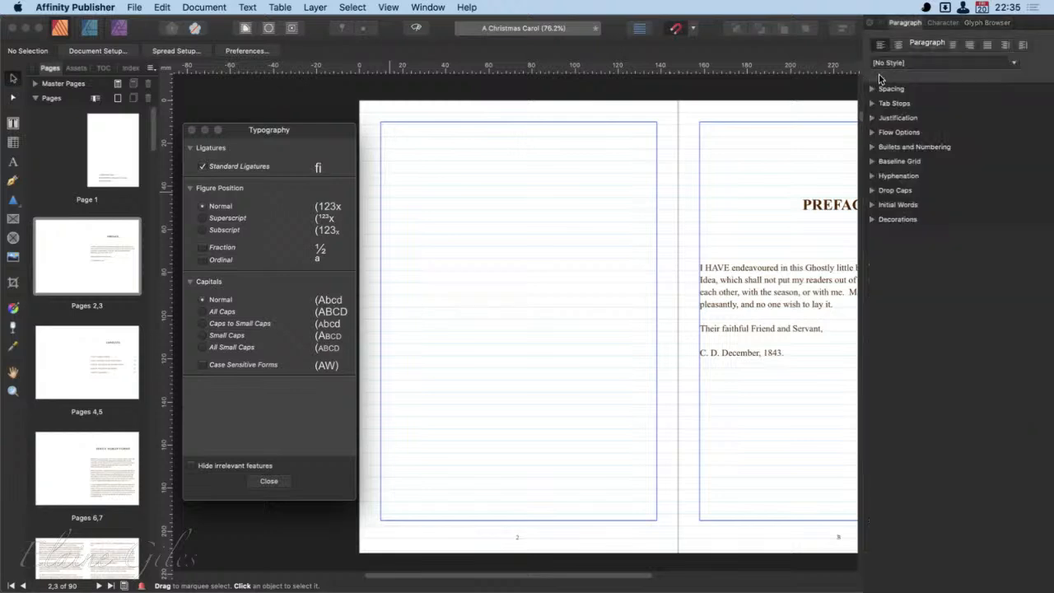
pyautogui.click(946, 26)
pyautogui.moveTo(937, 25); pyautogui.dragTo(906, 25)
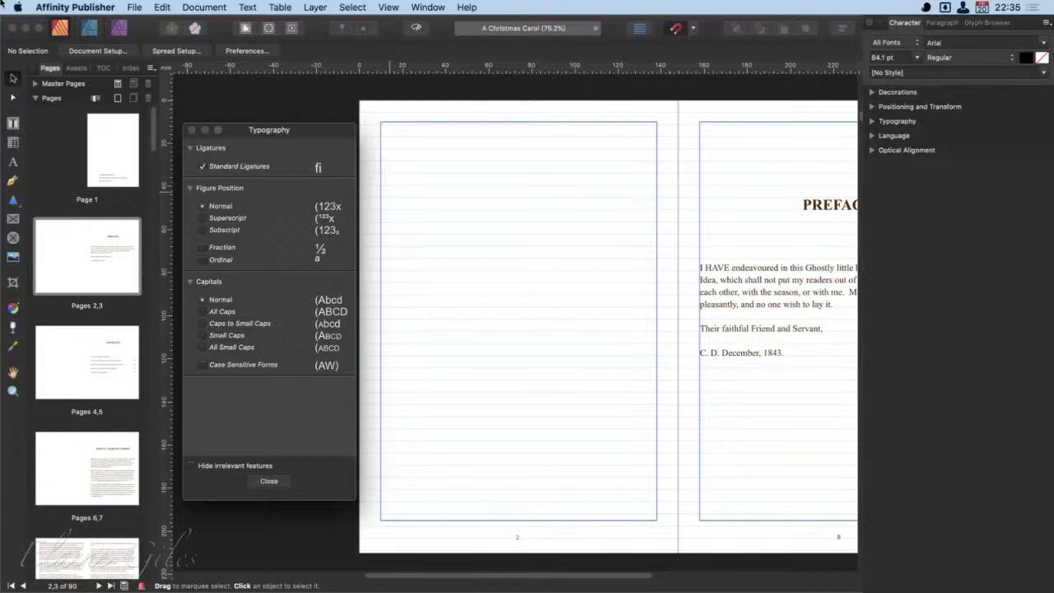
# - Open the recent document DEMO - Angels and Demons.afpub
pyautogui.click(134, 7)
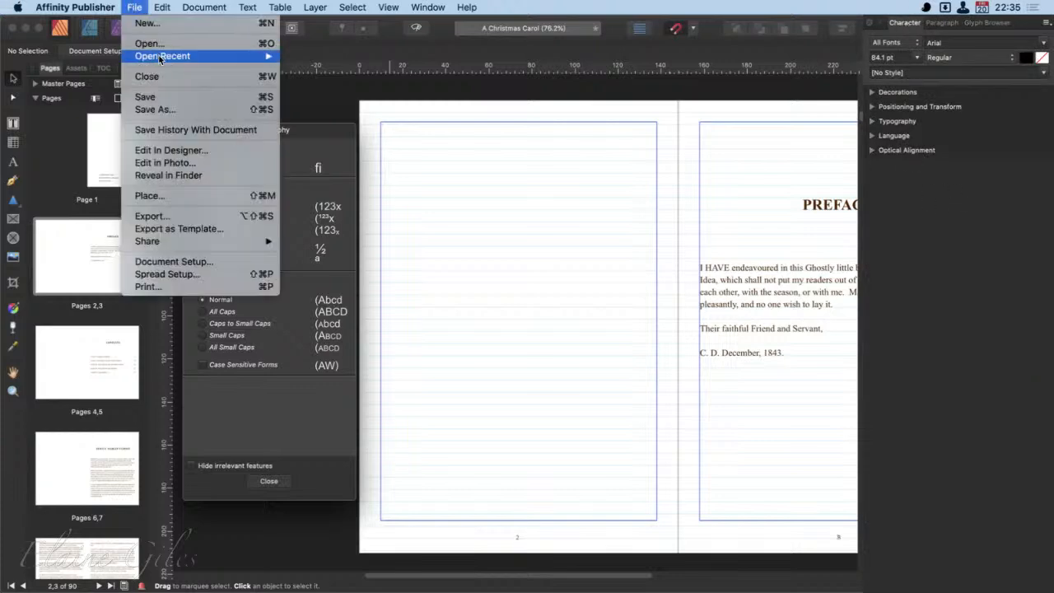
pyautogui.moveTo(167, 57)
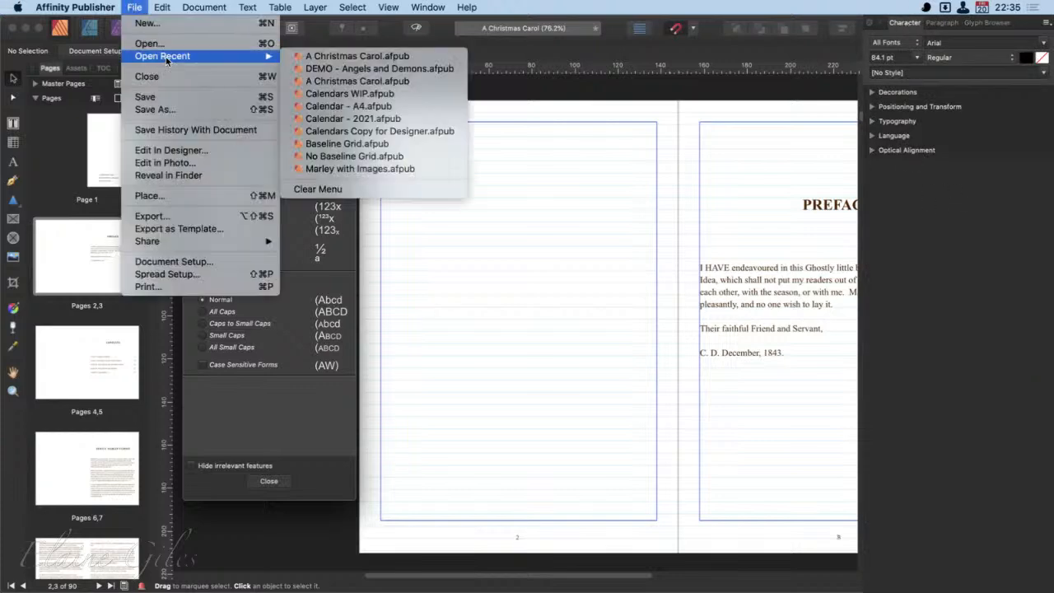
pyautogui.click(393, 69)
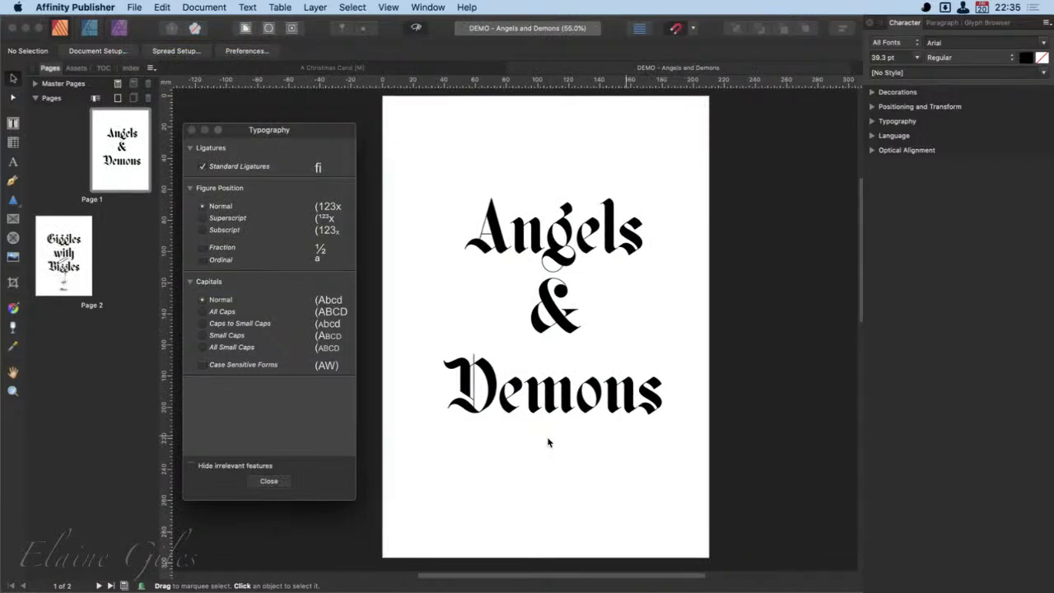
# - Select the Angels & Demons title text and look through its available font collections and font families without changing the font
pyautogui.click(567, 381)
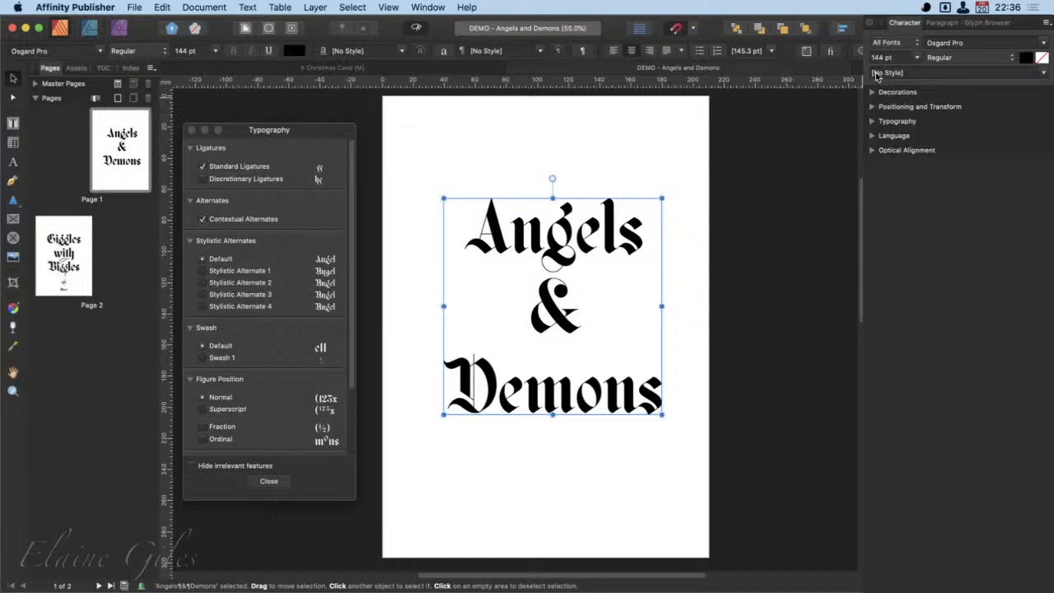
pyautogui.click(919, 43)
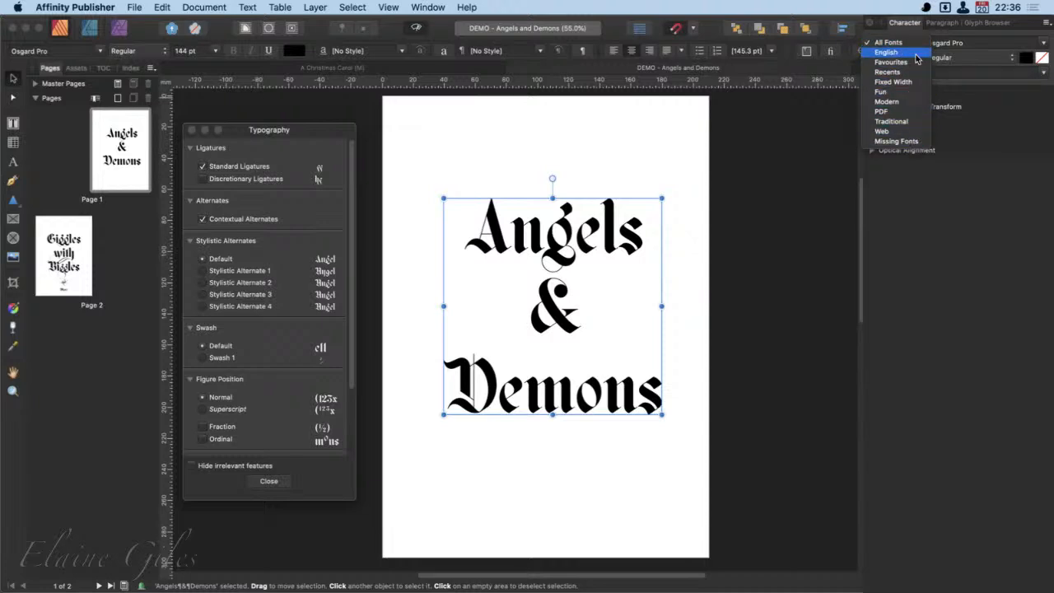
pyautogui.click(963, 56)
pyautogui.click(1046, 42)
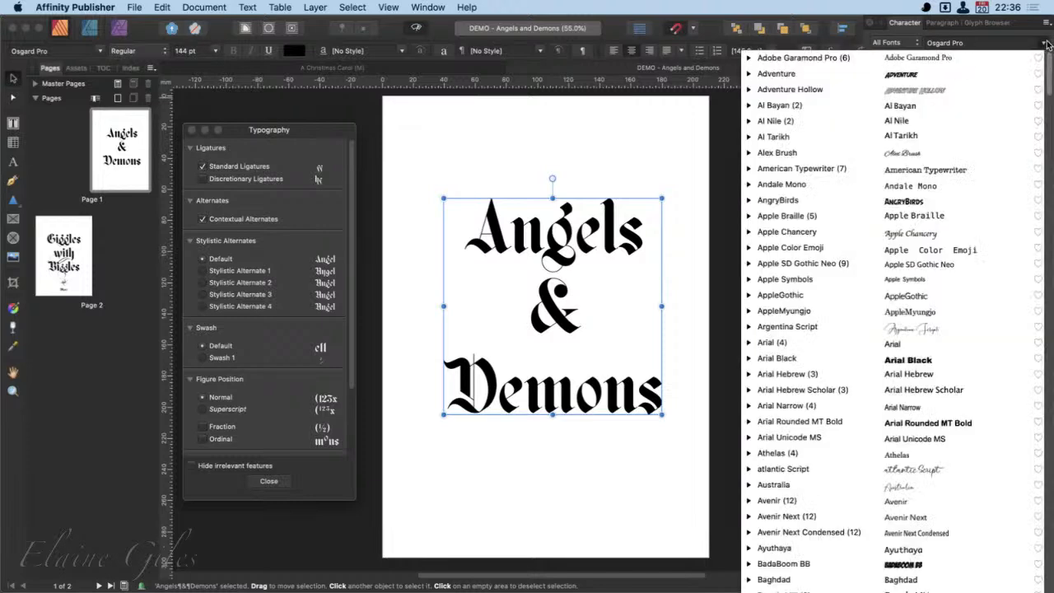
pyautogui.click(565, 240)
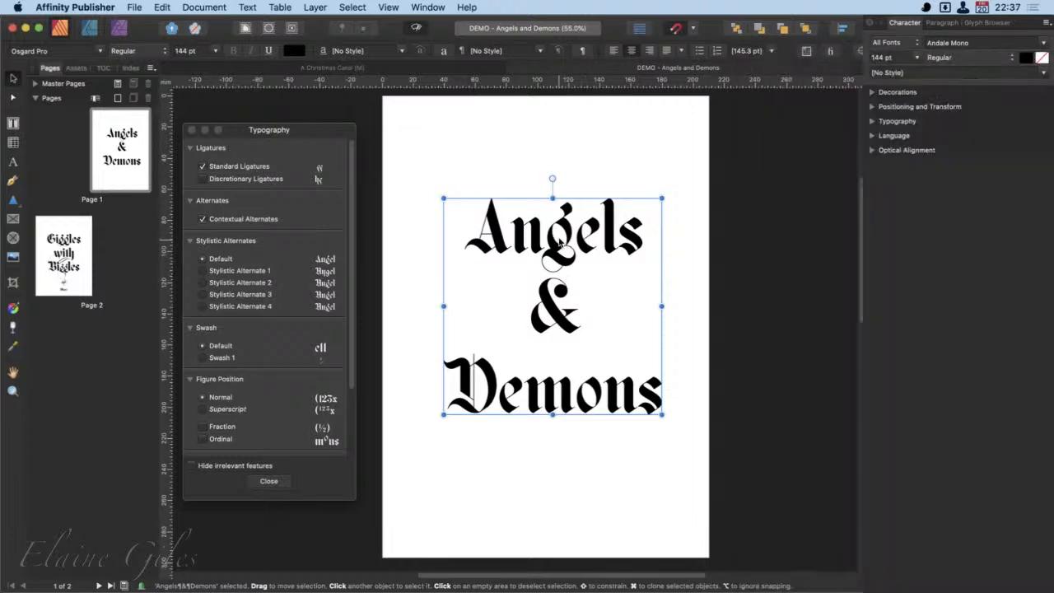
# - Select the letter g in "Angels" and examine the font size and font style choices, leaving both settings as they are
pyautogui.doubleClick(552, 240)
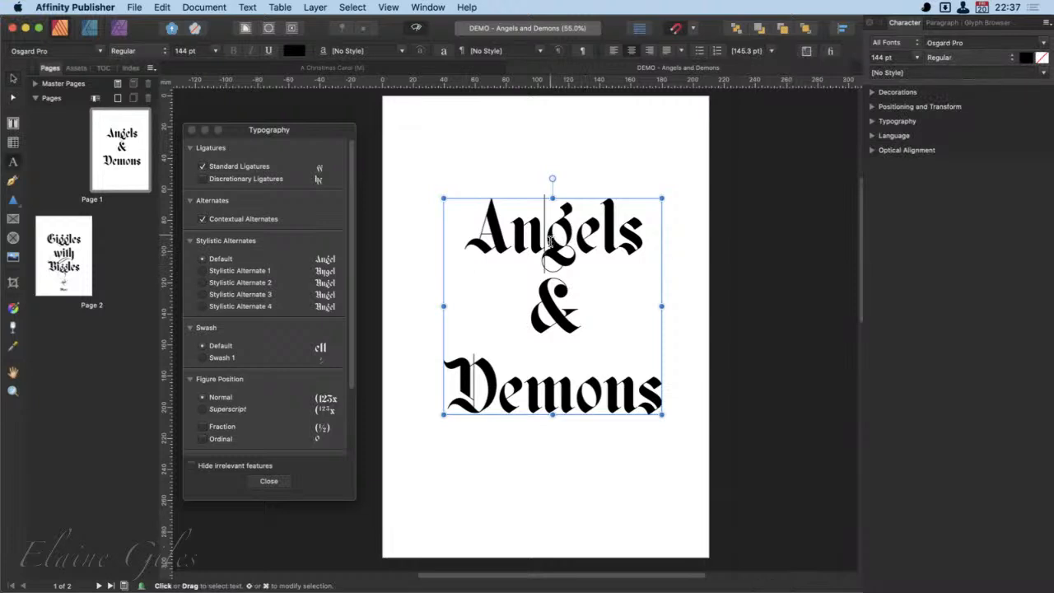
pyautogui.moveTo(547, 239); pyautogui.dragTo(575, 238)
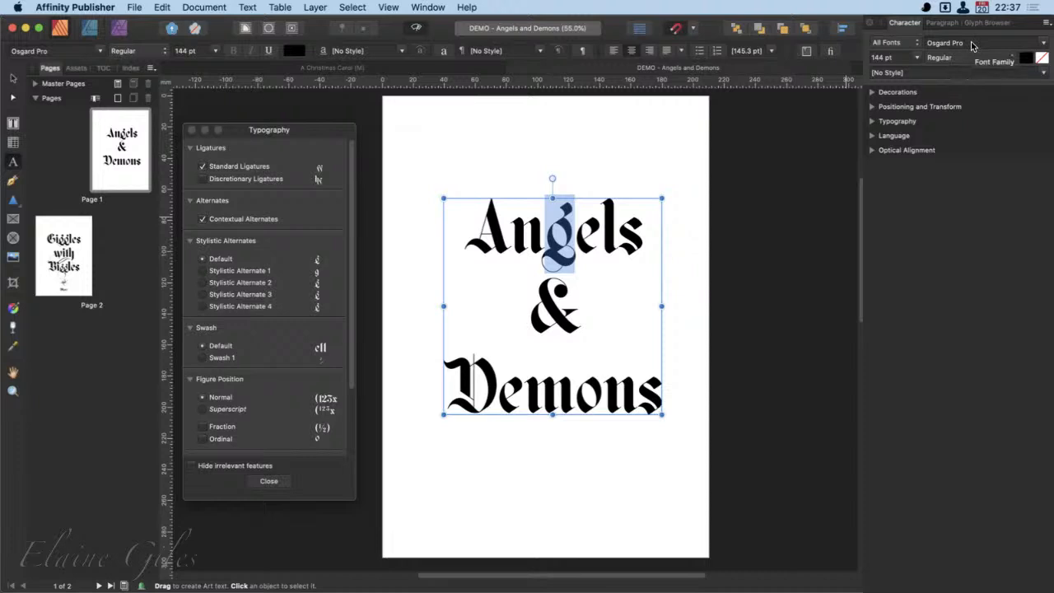
pyautogui.click(917, 58)
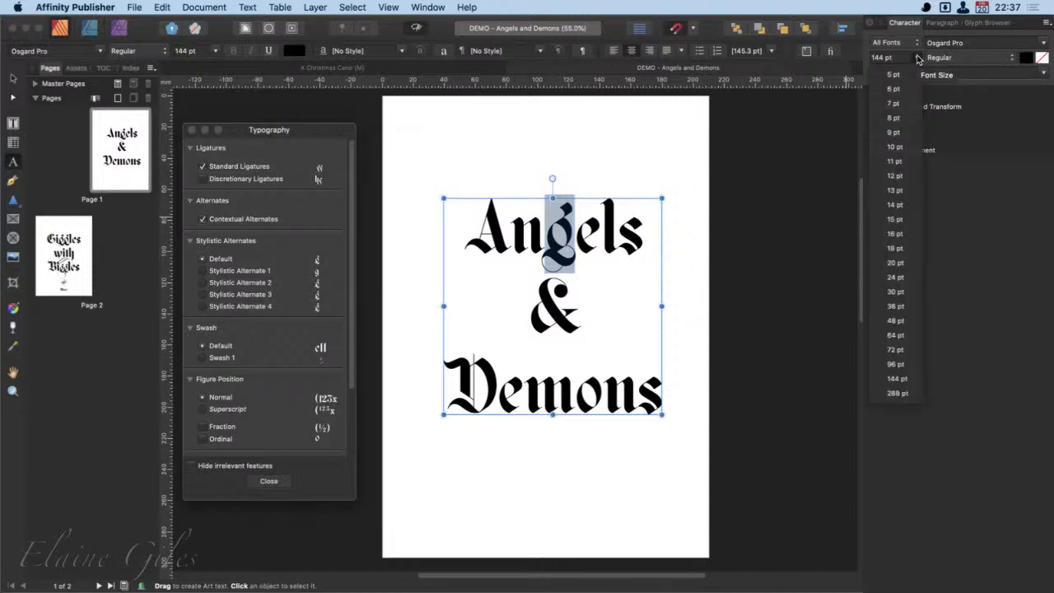
pyautogui.click(918, 58)
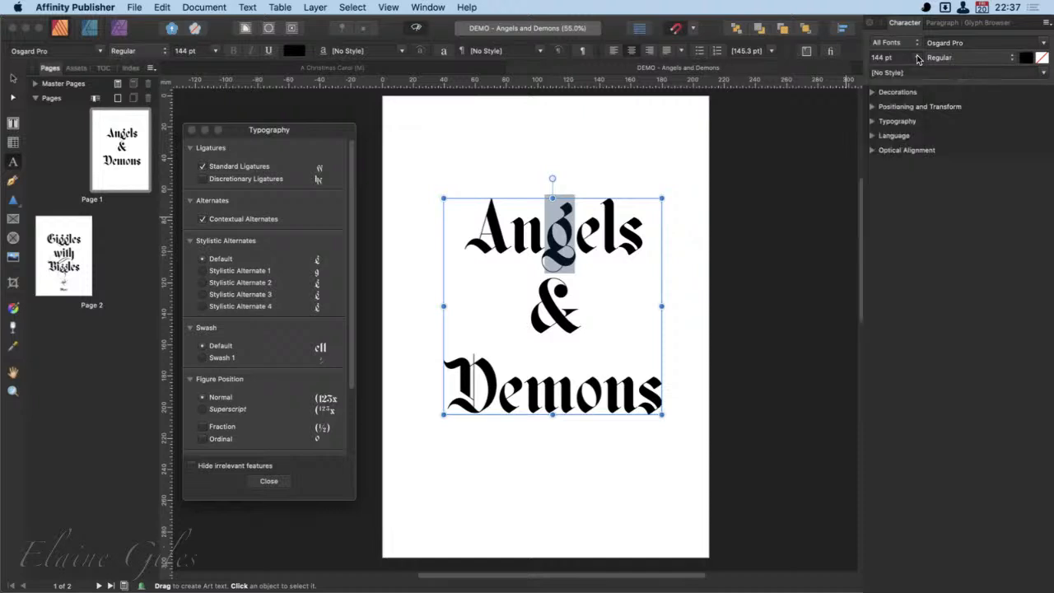
pyautogui.click(1014, 59)
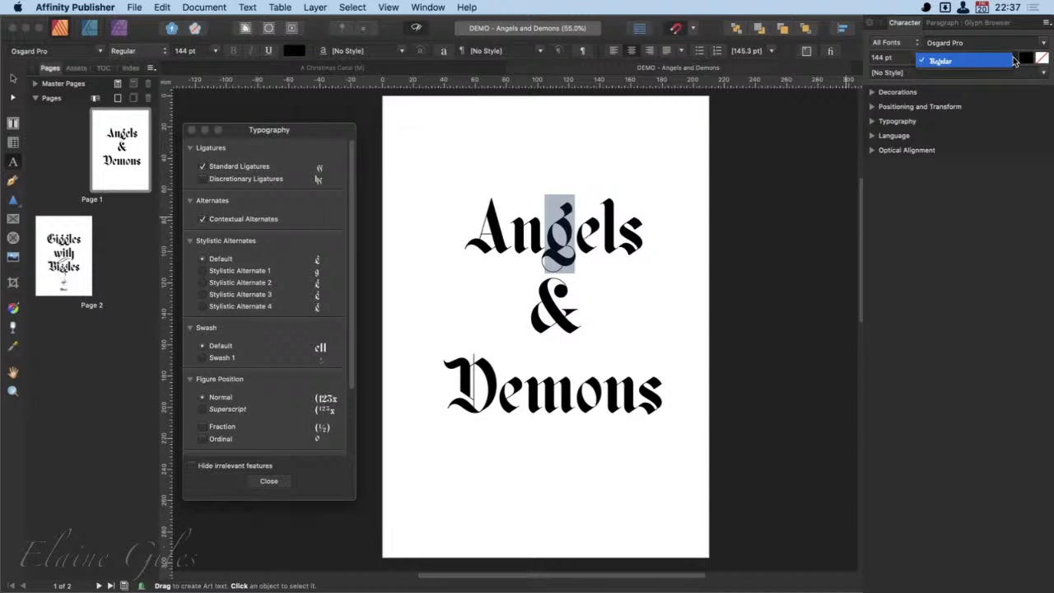
pyautogui.click(1015, 61)
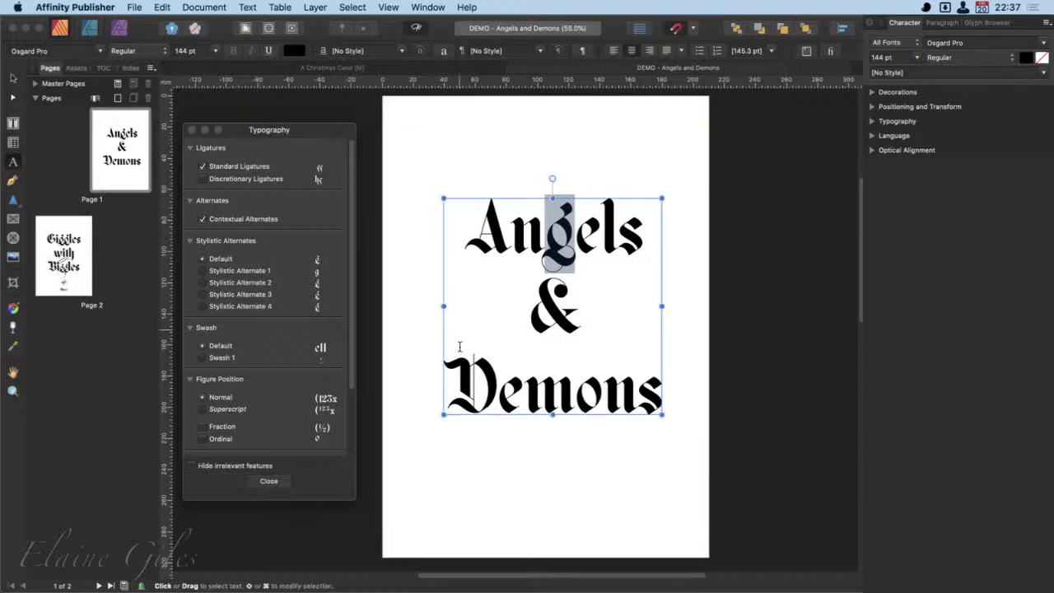
pyautogui.click(12, 124)
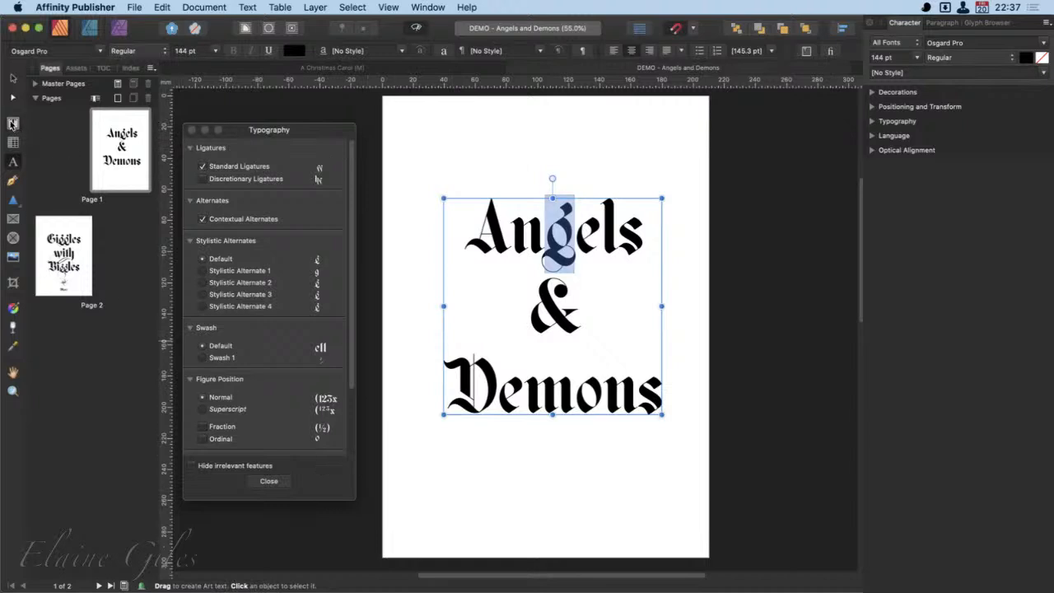
# - Draw a text frame about 90 mm wide and 30 mm tall below "Demons" and enter "Myriad Pro" in it
pyautogui.click(423, 486)
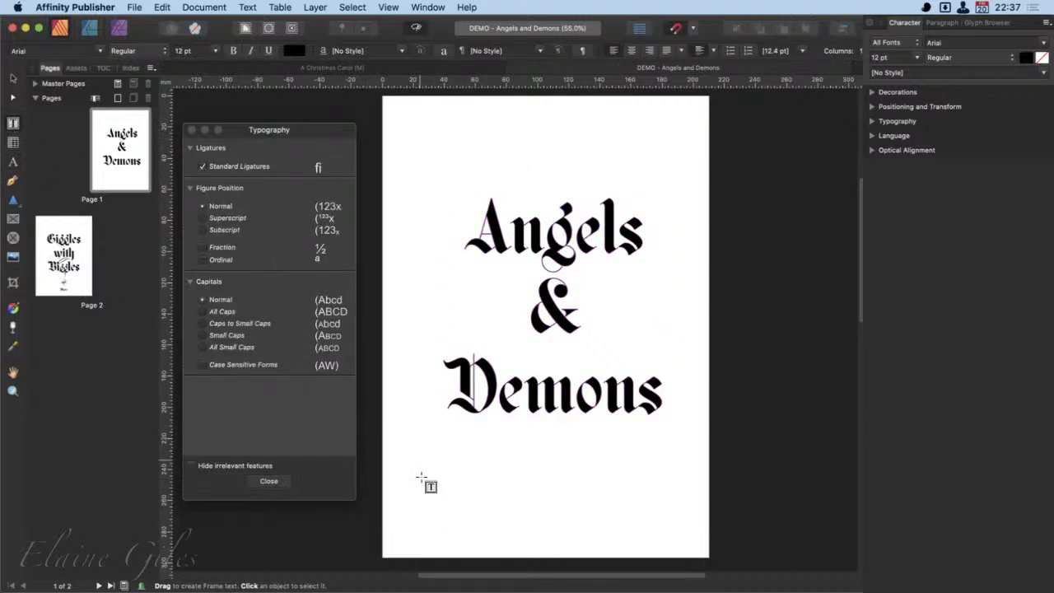
pyautogui.moveTo(421, 459); pyautogui.dragTo(559, 508)
pyautogui.write('m')
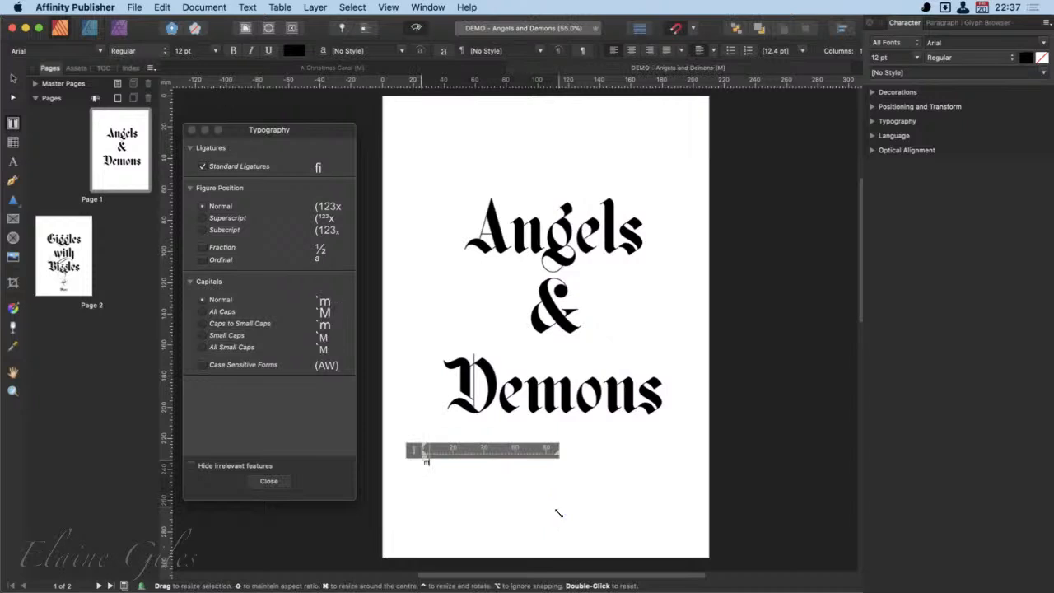
pyautogui.press('BackSpace')
pyautogui.write('Myriad')
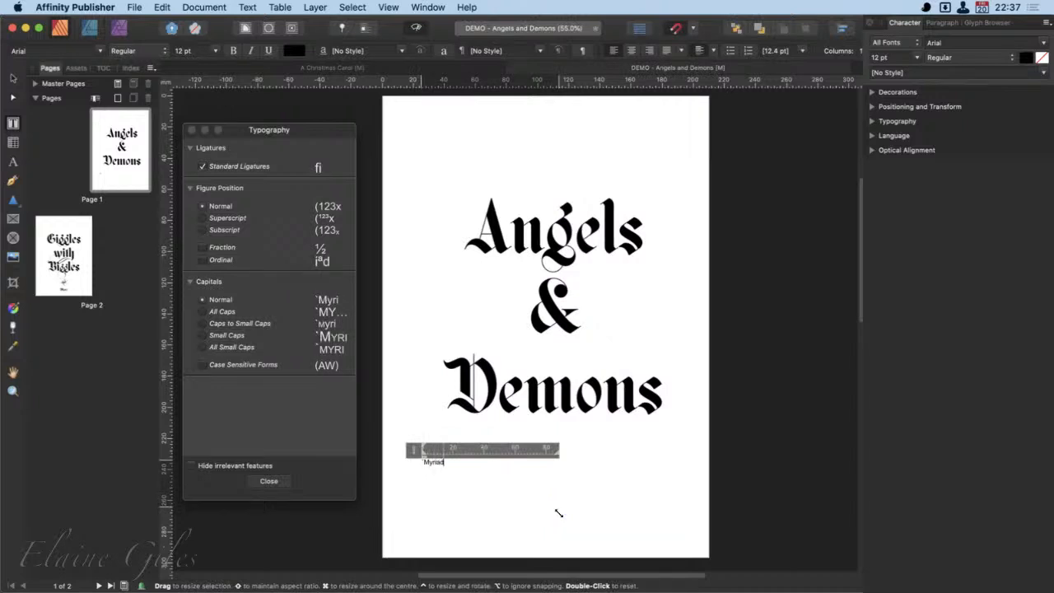
pyautogui.write(' Pro')
# - Select all the new frame's text and look through the styles of the Myriad Pro font family, moving the Typography window clear
pyautogui.press('super+a')
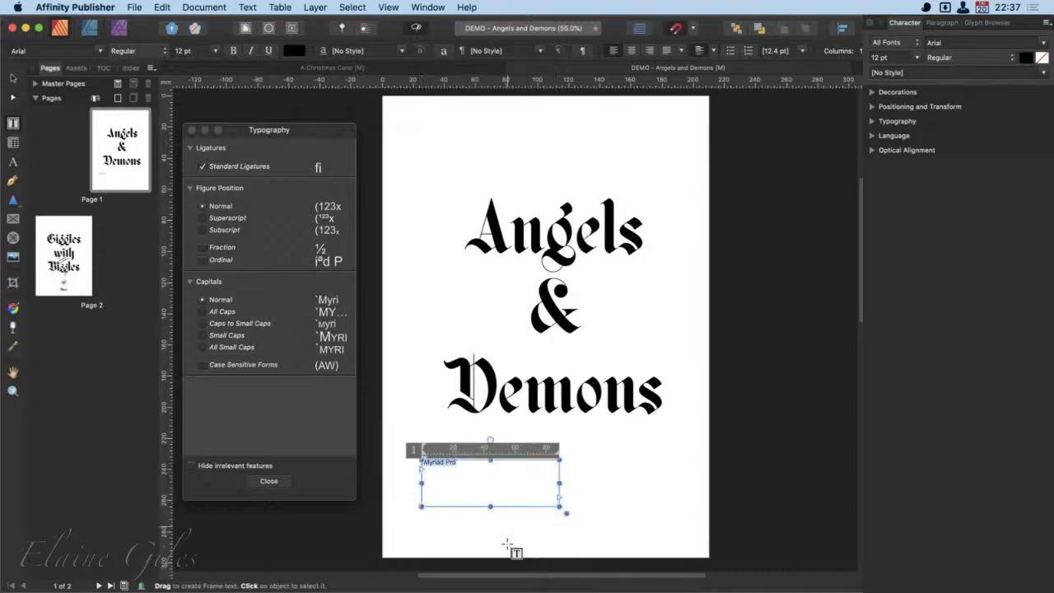
pyautogui.click(100, 51)
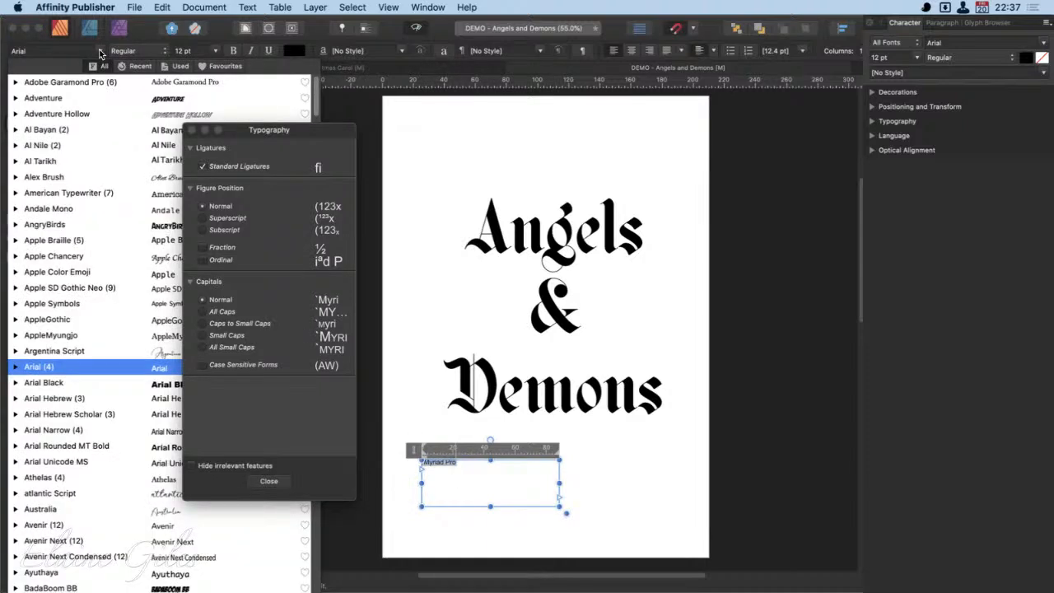
pyautogui.write('Myriad Pro')
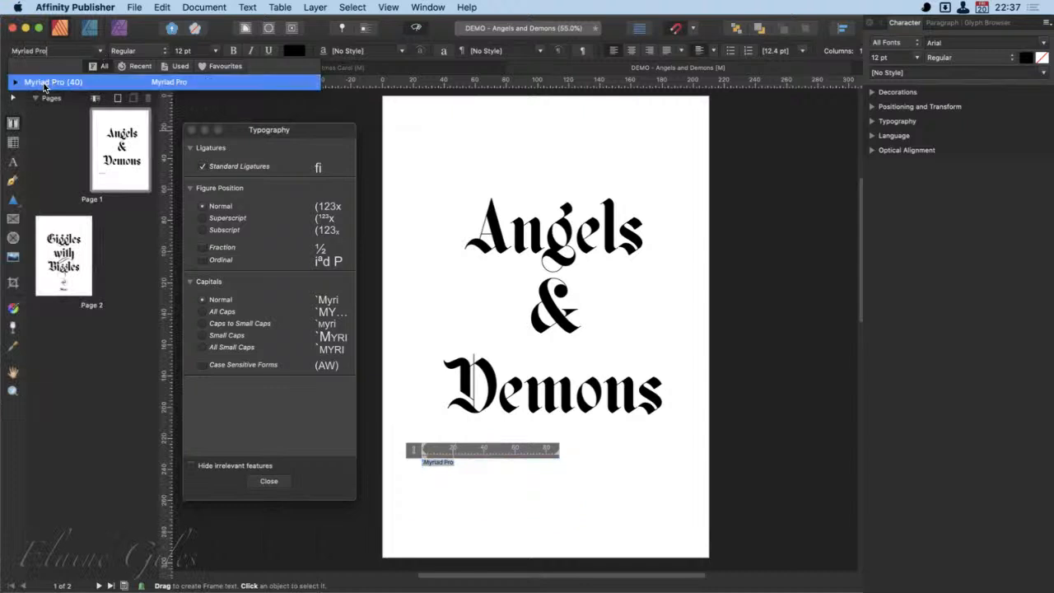
pyautogui.click(16, 83)
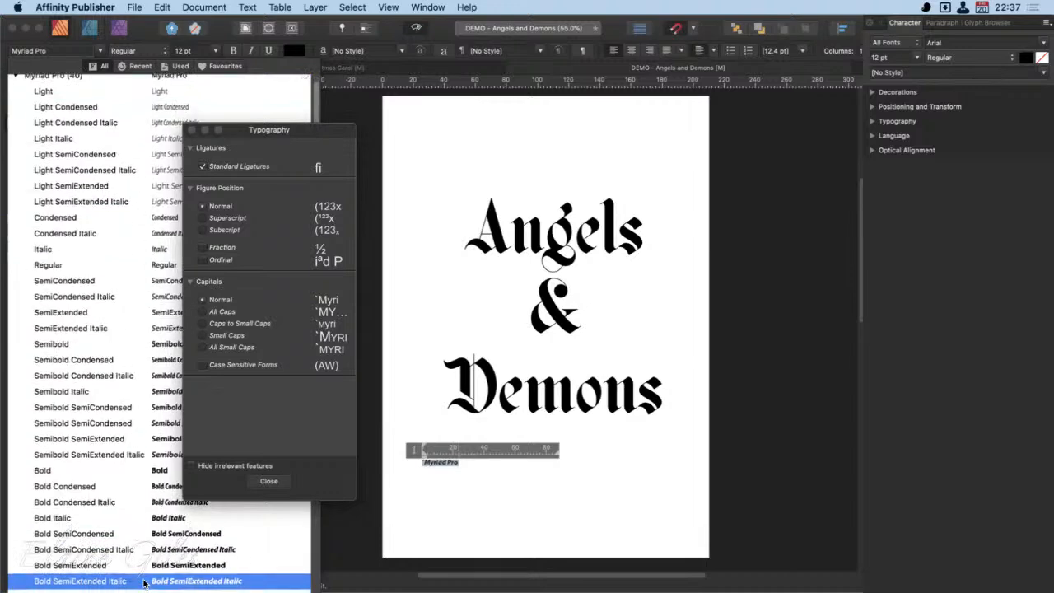
pyautogui.scroll(-6, 143, 583)
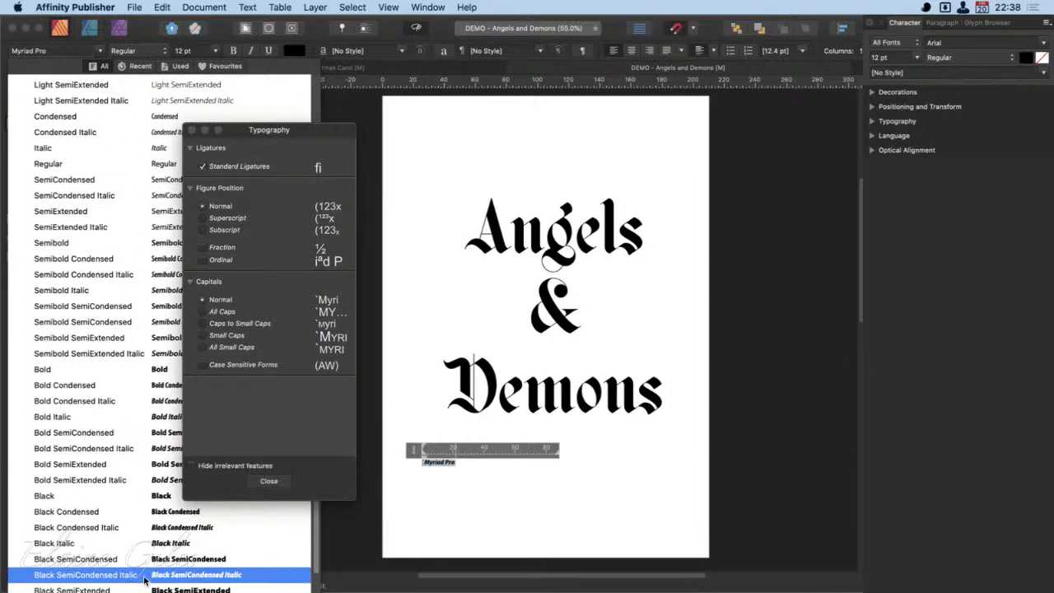
pyautogui.moveTo(238, 138); pyautogui.dragTo(444, 147)
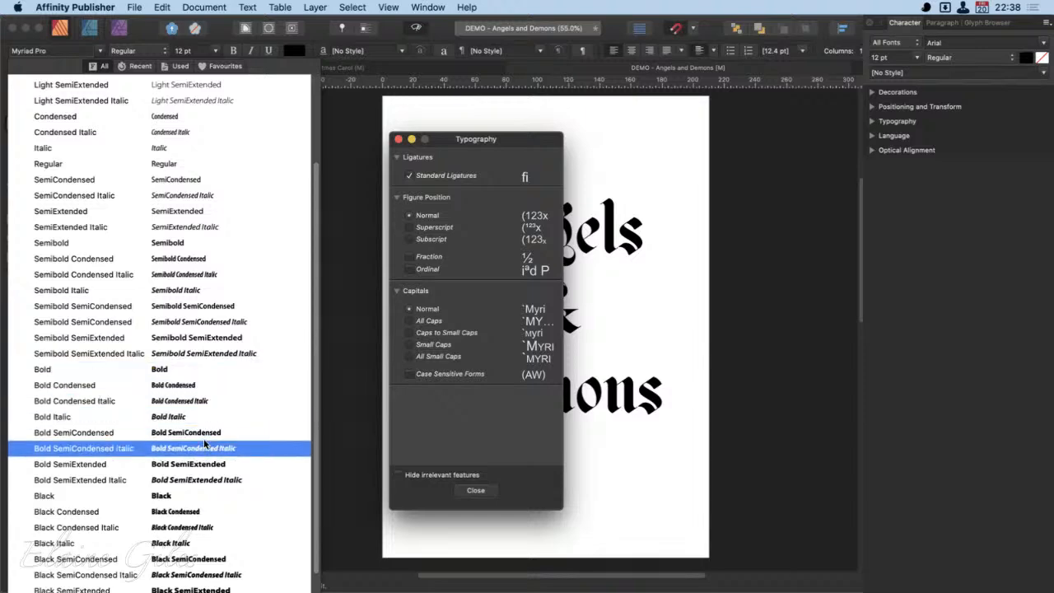
pyautogui.scroll(-1, 243, 516)
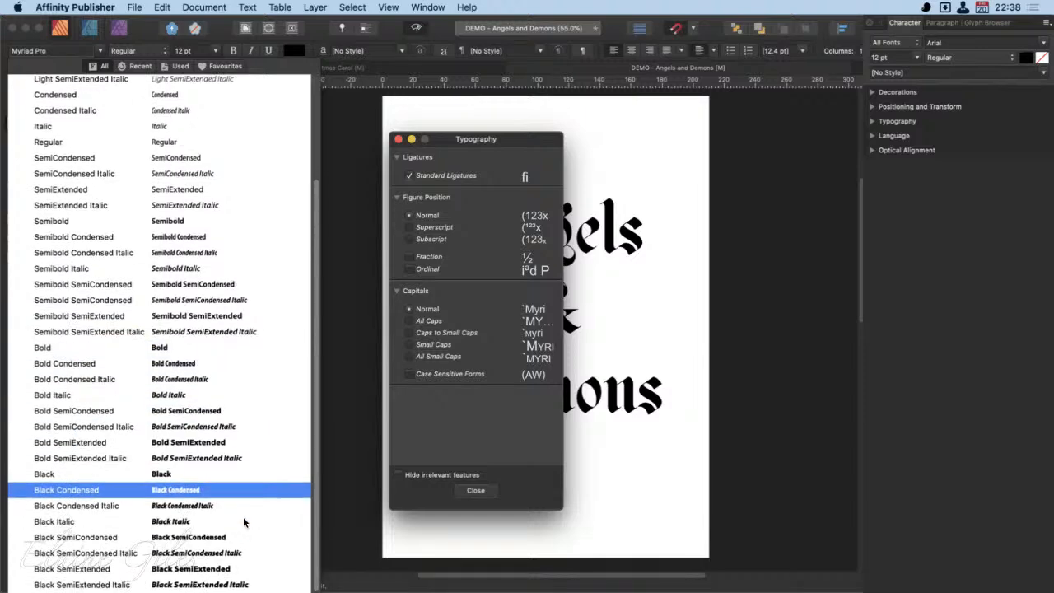
pyautogui.scroll(4, 243, 516)
pyautogui.scroll(4, 243, 516)
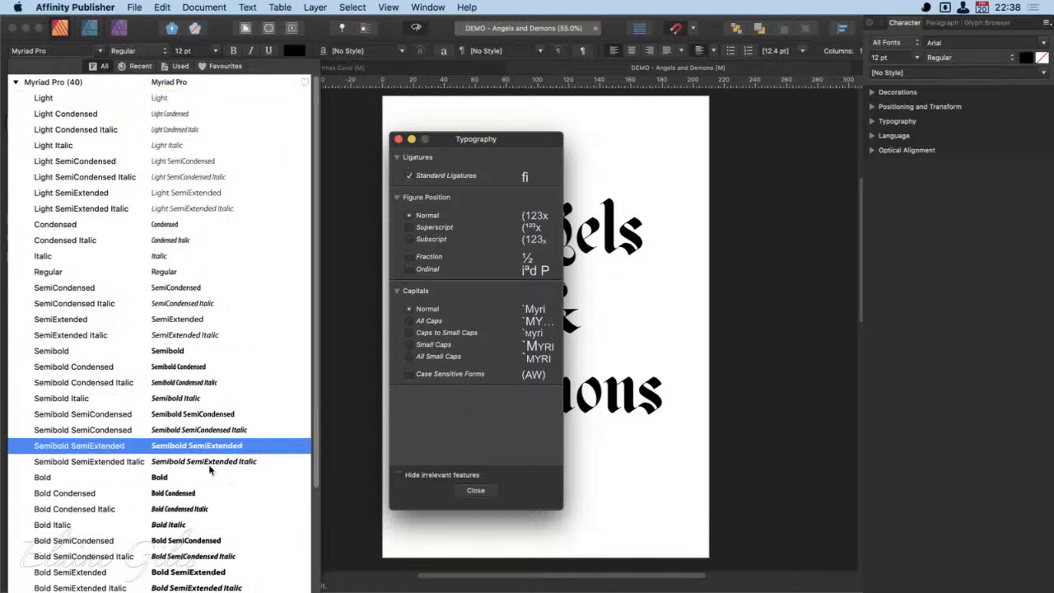
# - Apply the Myriad Pro font family to the selected text and reposition the Typography window beside the page
pyautogui.click(17, 82)
pyautogui.click(16, 82)
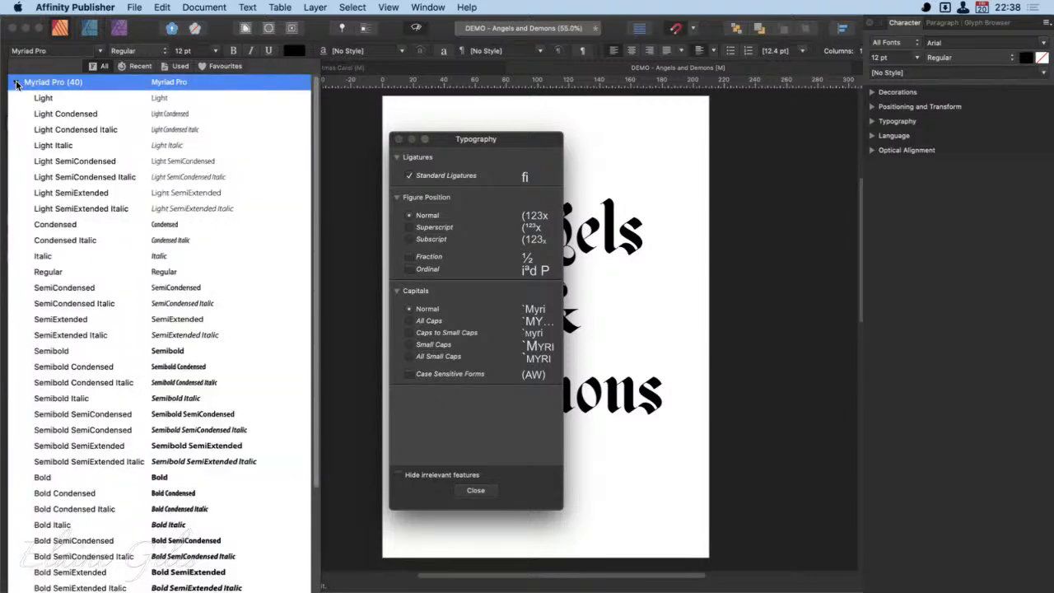
pyautogui.click(16, 82)
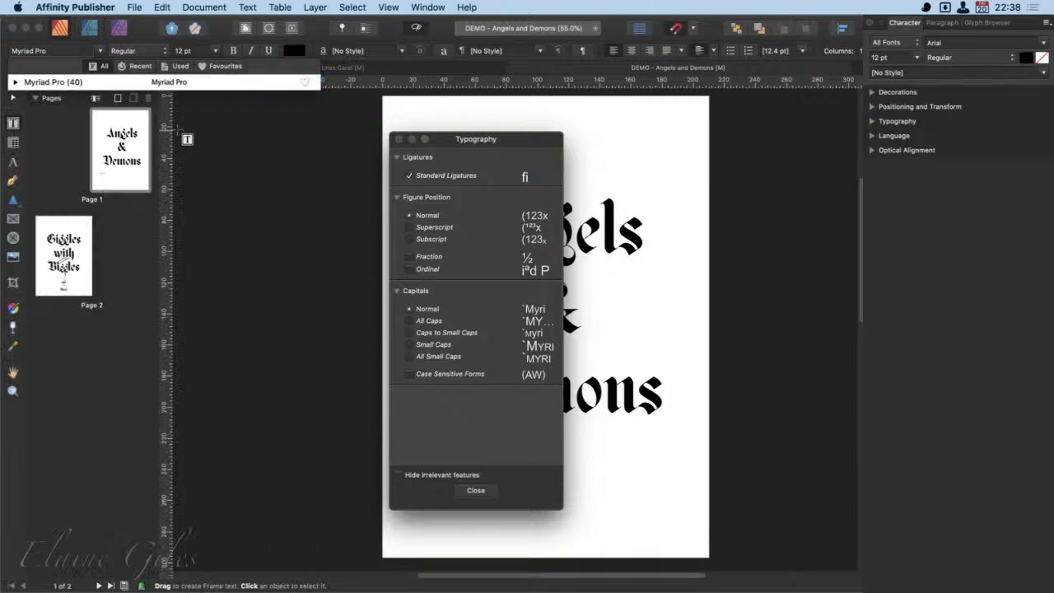
pyautogui.click(145, 86)
pyautogui.moveTo(509, 141); pyautogui.dragTo(287, 125)
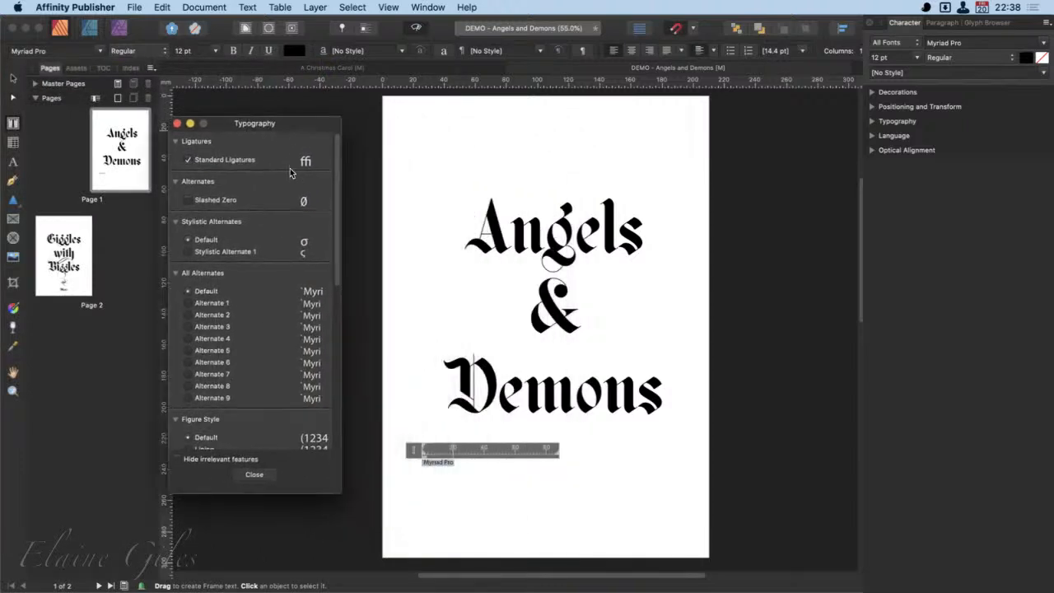
# - Set the selected text's font size to 96 pt, moving the Typography window out of the way
pyautogui.click(221, 53)
pyautogui.moveTo(204, 122); pyautogui.dragTo(791, 157)
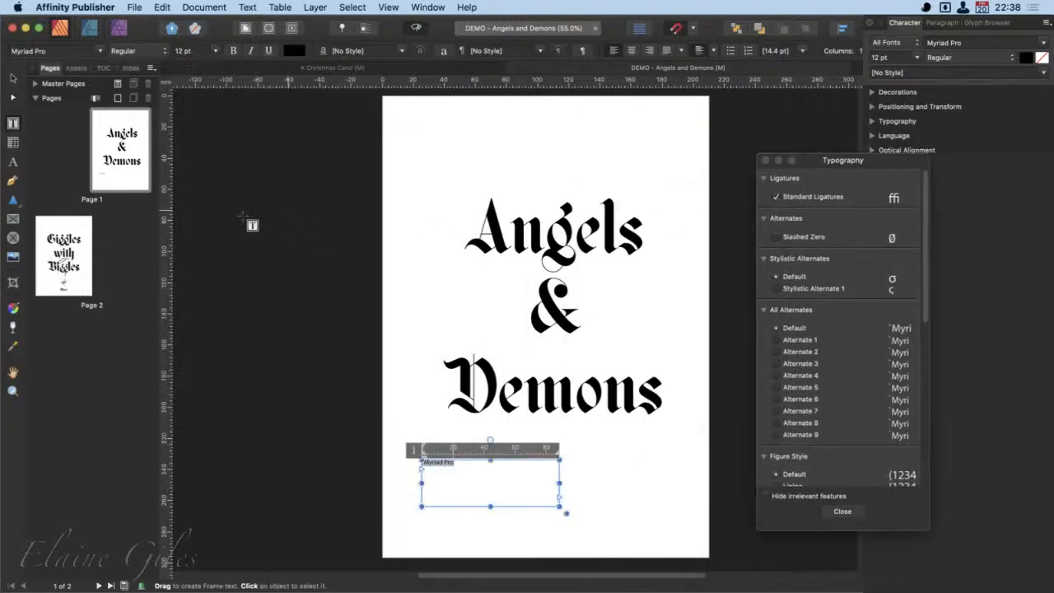
pyautogui.click(216, 51)
pyautogui.click(203, 358)
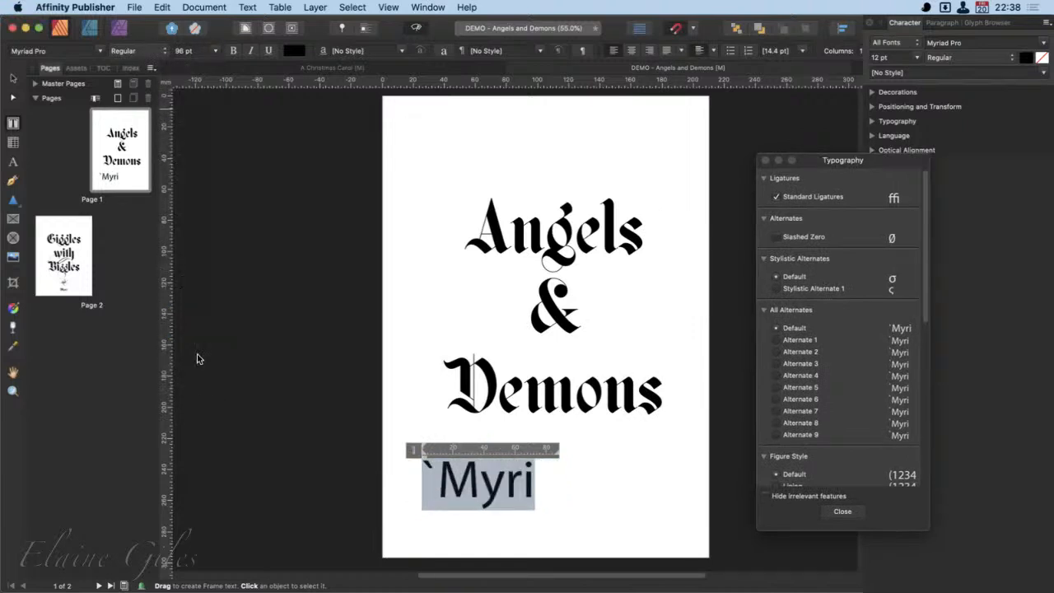
# - Delete the stray character before "Myriad" and widen the text frame to about 173 mm so the whole text fits
pyautogui.click(439, 488)
pyautogui.press('BackSpace')
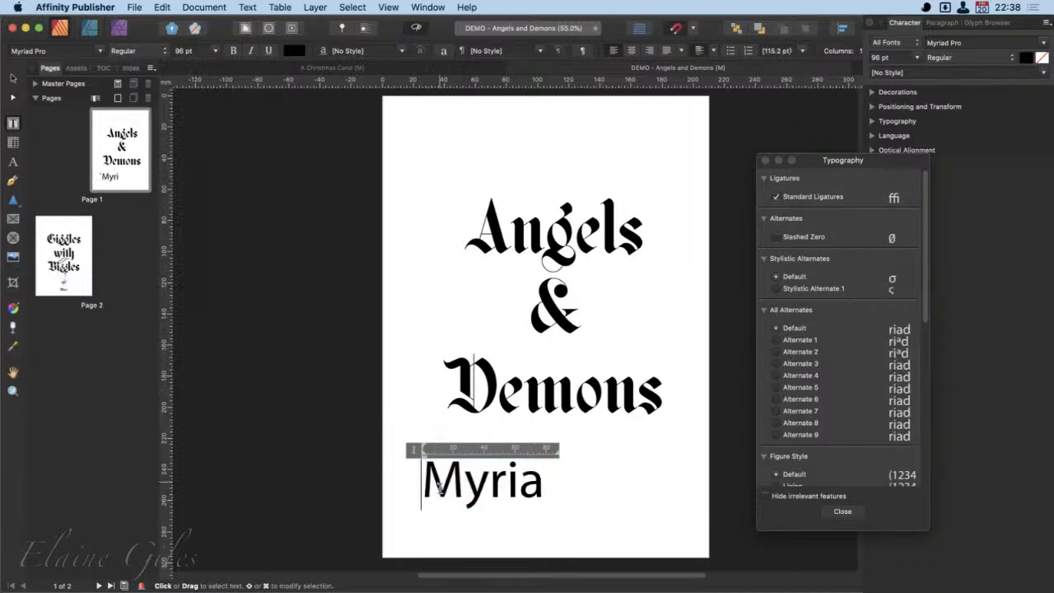
pyautogui.press('Escape')
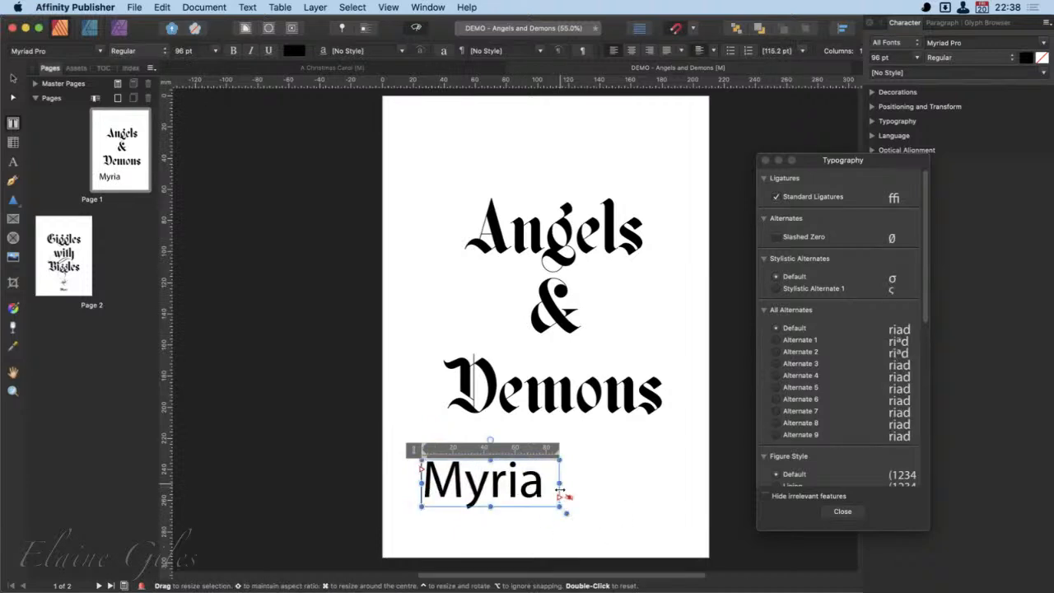
pyautogui.moveTo(560, 486); pyautogui.dragTo(692, 487)
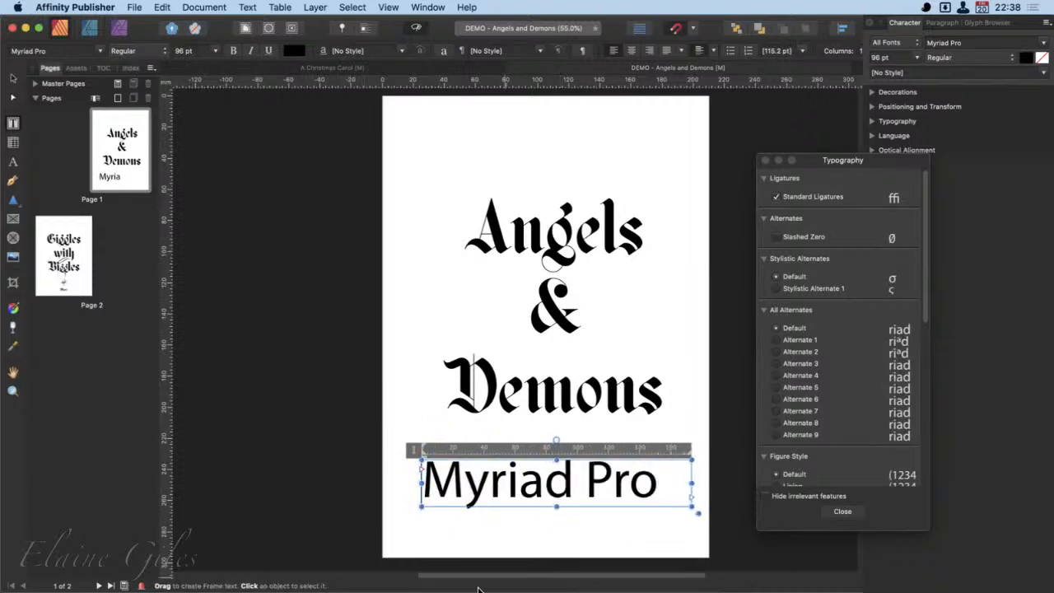
pyautogui.moveTo(877, 161); pyautogui.dragTo(289, 143)
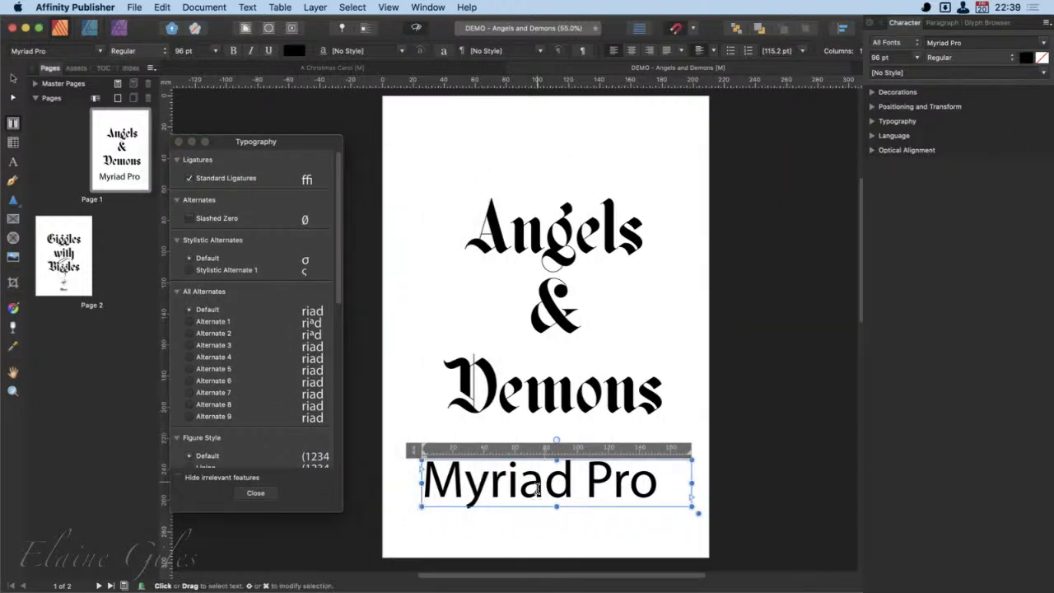
# - Select the "Myriad Pro" text, try it in Bold, and set its font style to Light
pyautogui.tripleClick(540, 488)
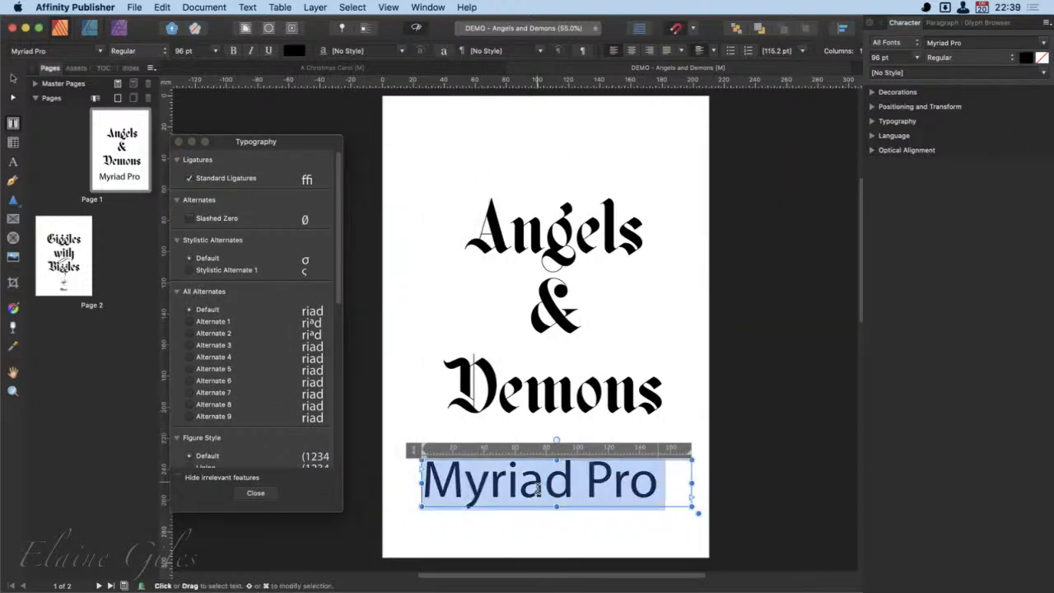
pyautogui.click(233, 50)
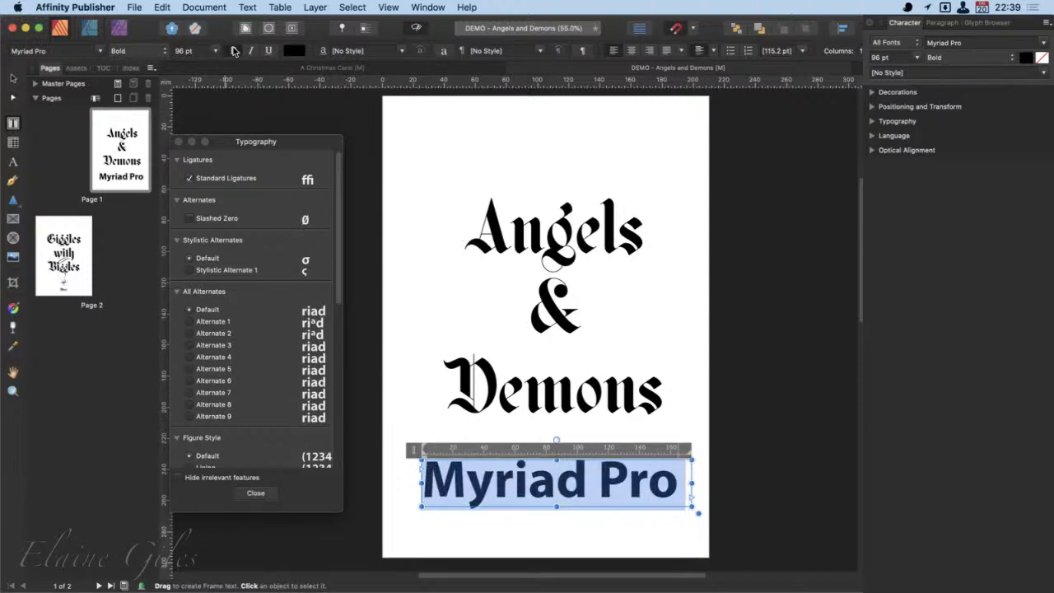
pyautogui.click(160, 51)
pyautogui.scroll(5, 169, 99)
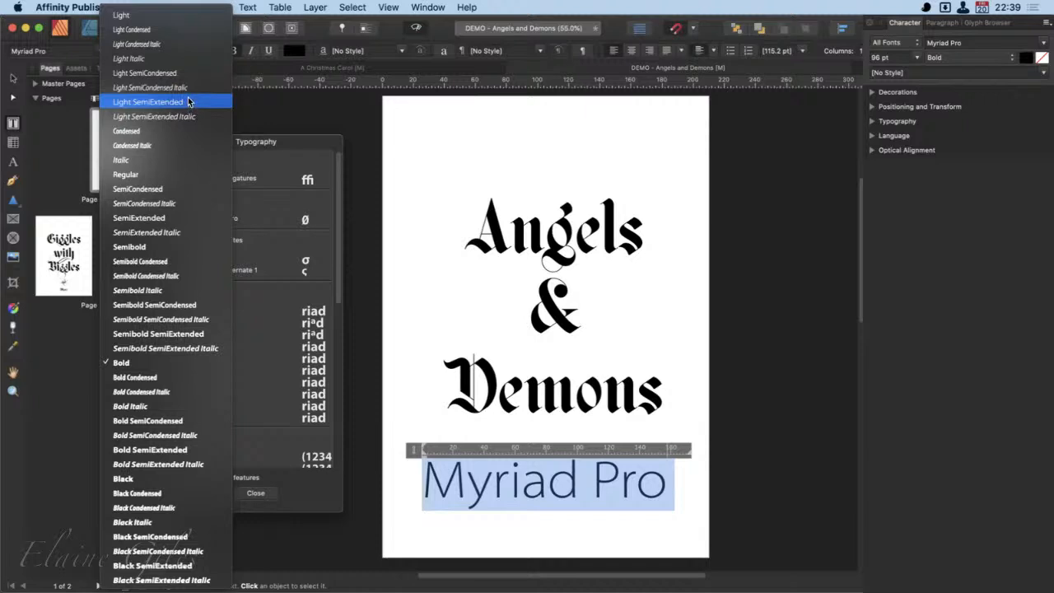
pyautogui.click(184, 15)
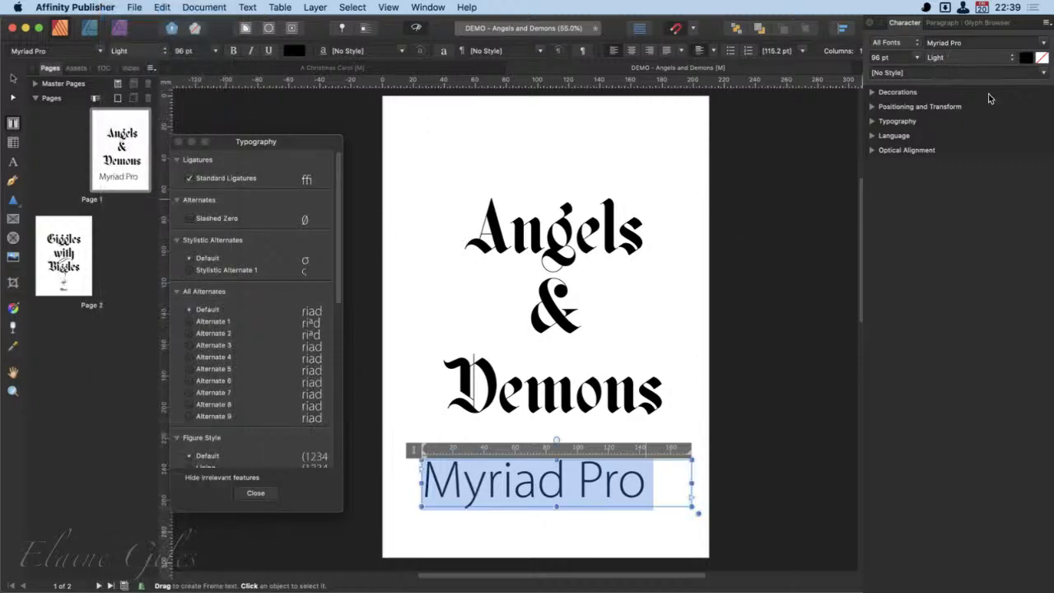
pyautogui.click(1014, 59)
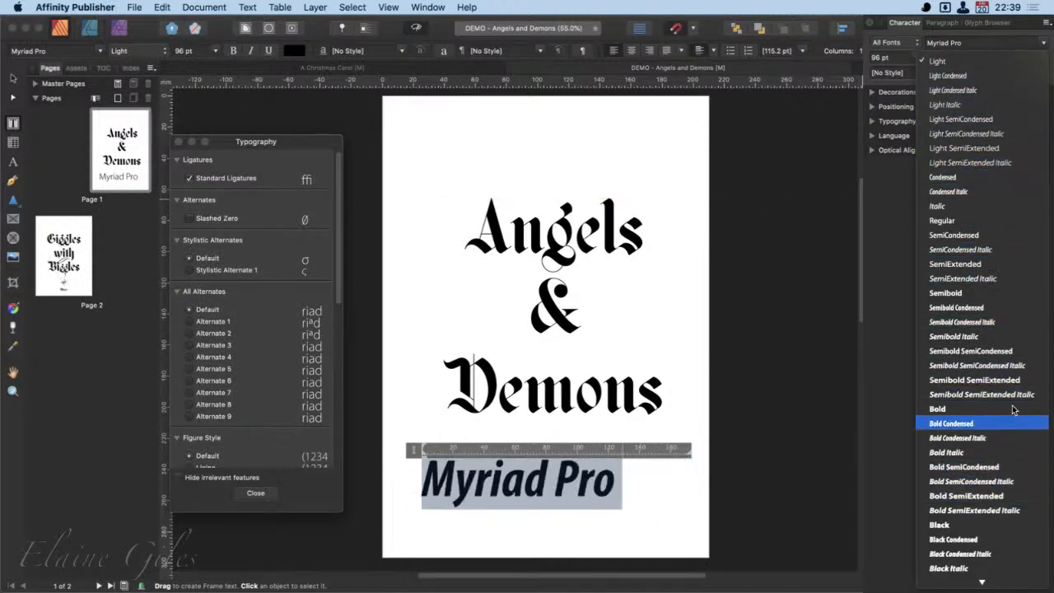
pyautogui.click(915, 27)
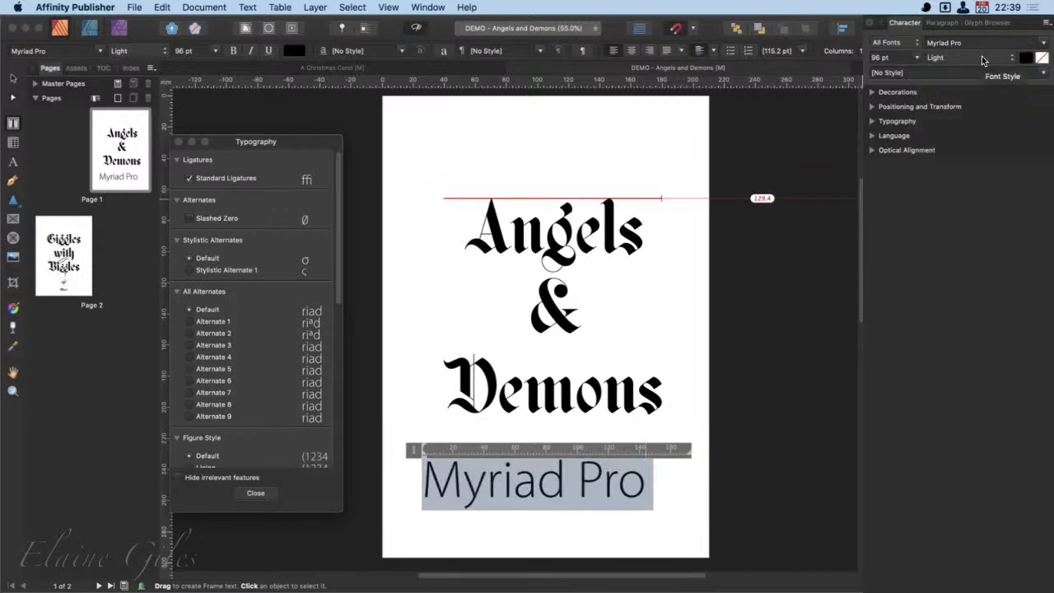
# - Set the selected text's fill colour to orange with CMYK values C 0, M 68, Y 100, K 14
pyautogui.click(1025, 60)
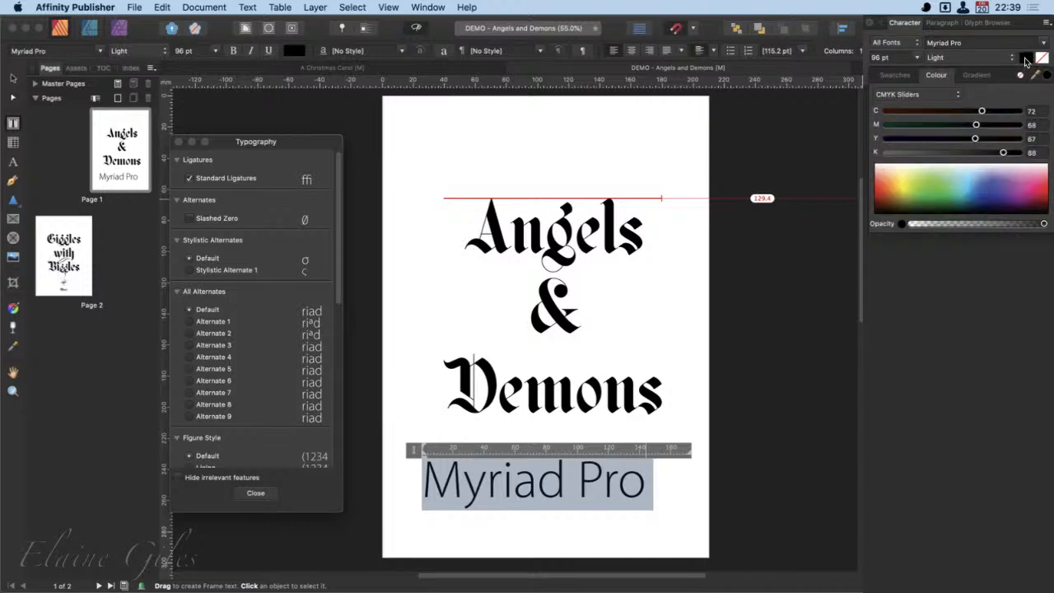
pyautogui.moveTo(983, 110); pyautogui.dragTo(897, 110)
pyautogui.moveTo(1004, 153); pyautogui.dragTo(1026, 139)
pyautogui.moveTo(896, 111); pyautogui.dragTo(887, 111)
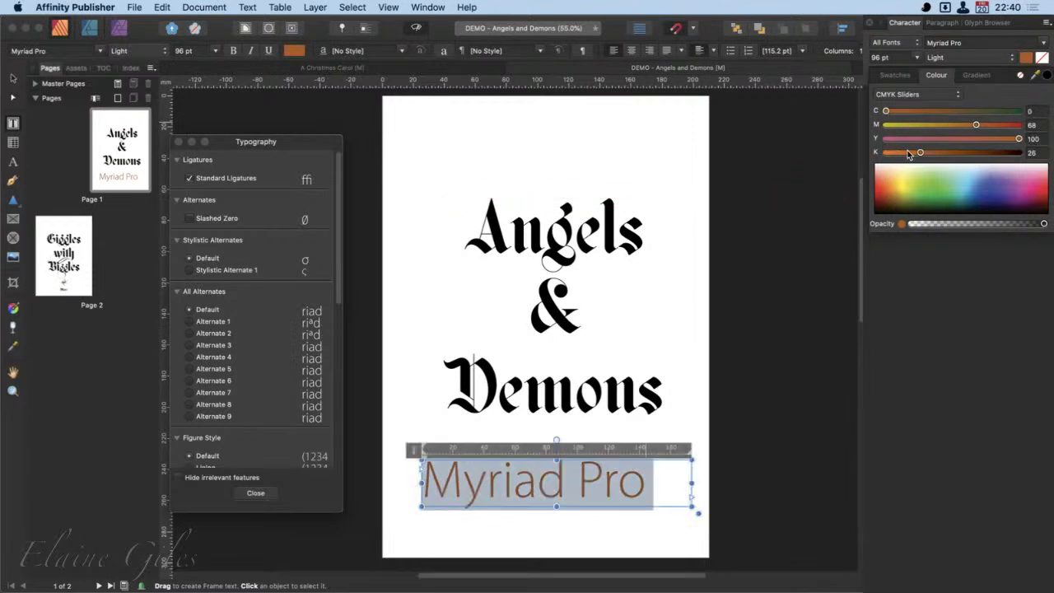
pyautogui.moveTo(919, 151); pyautogui.dragTo(903, 149)
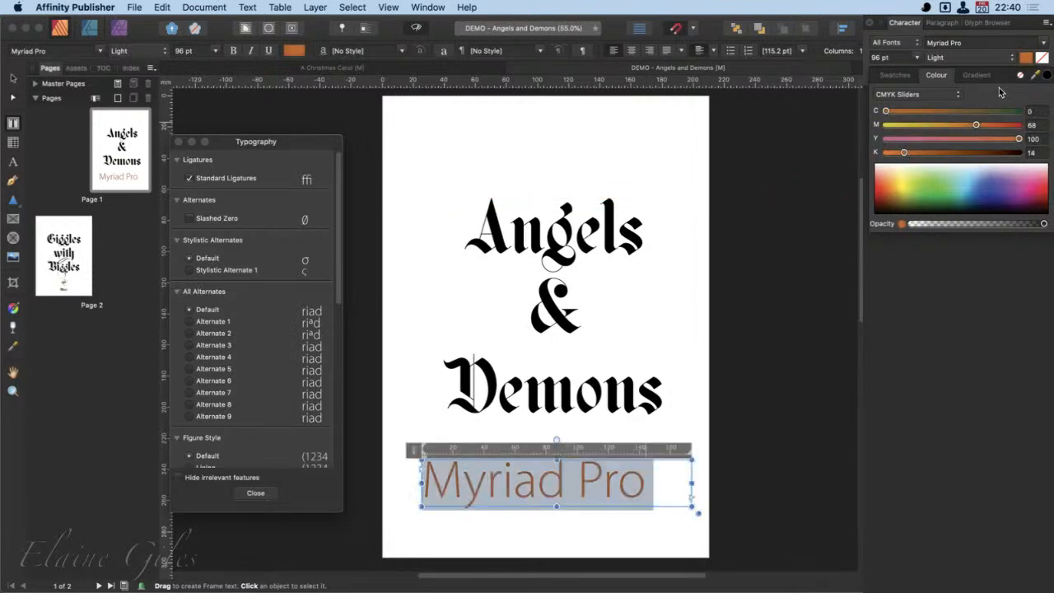
# - Try an olive text background with CMYK values C 51, M 44, Y 76, K 7, and clear the background colour to none
pyautogui.click(1044, 59)
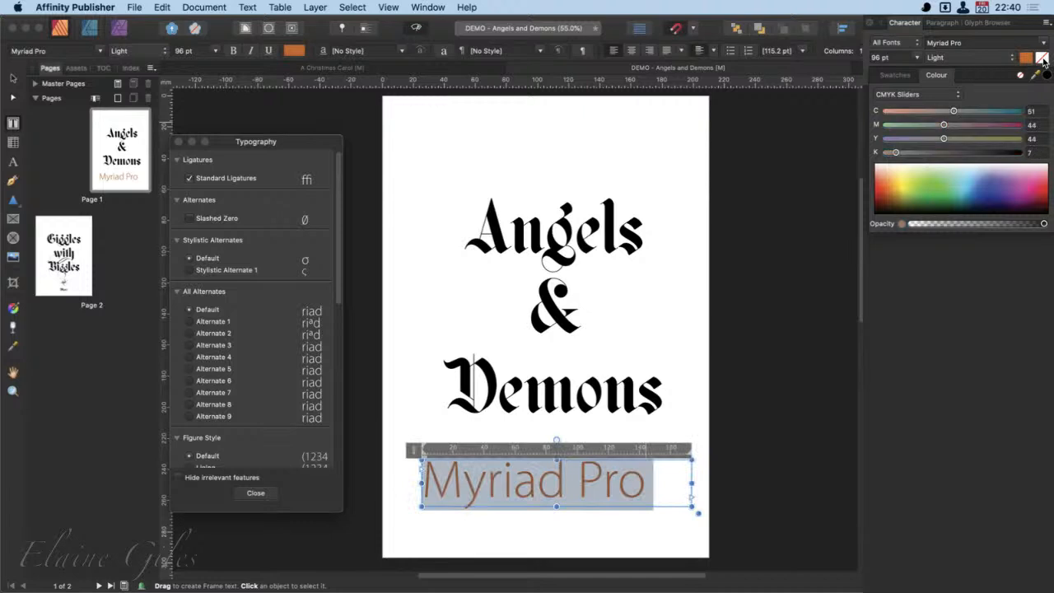
pyautogui.moveTo(944, 139); pyautogui.dragTo(987, 140)
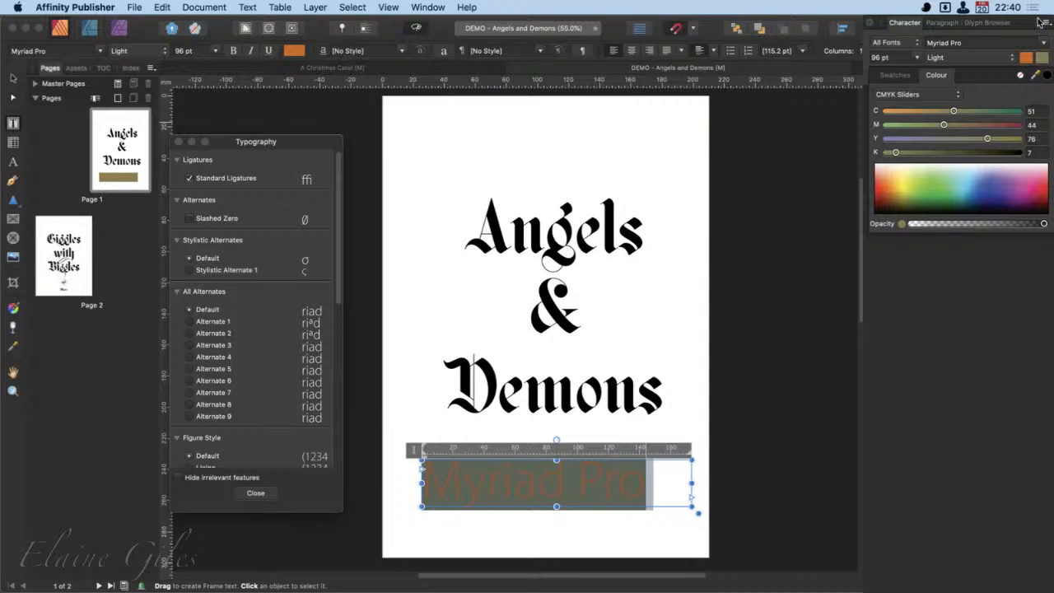
pyautogui.click(1043, 57)
pyautogui.click(1044, 59)
pyautogui.click(1022, 75)
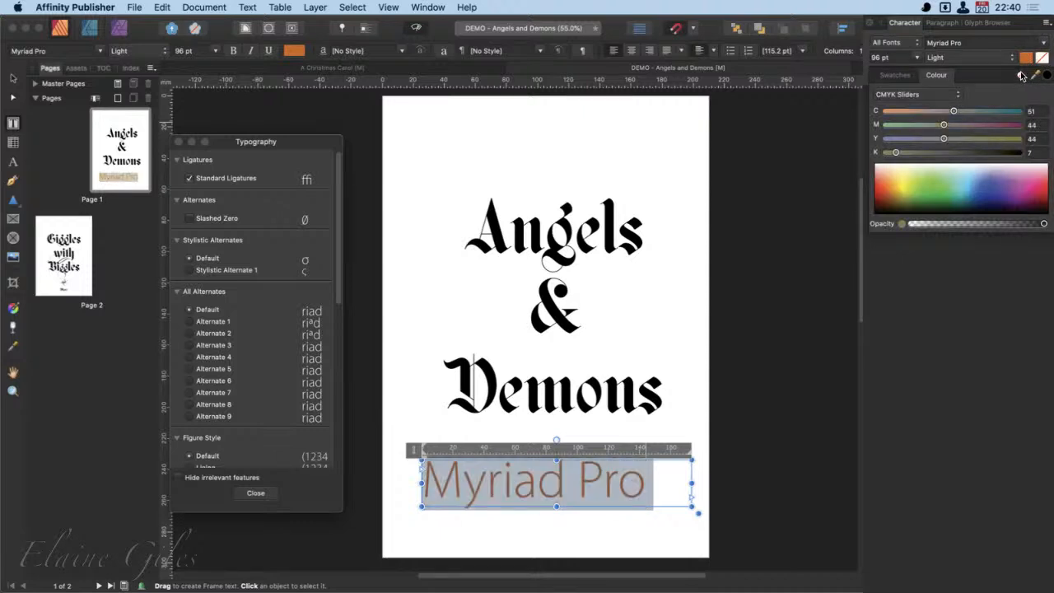
pyautogui.click(1019, 333)
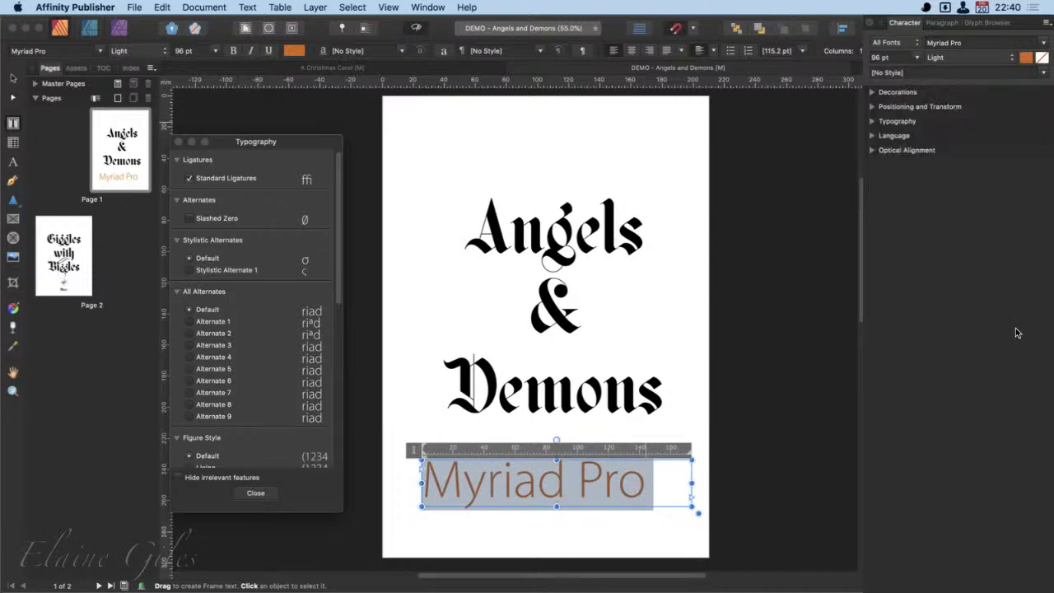
# - Look over the available character styles without applying one, and move the Character panel group over the page
pyautogui.click(1044, 74)
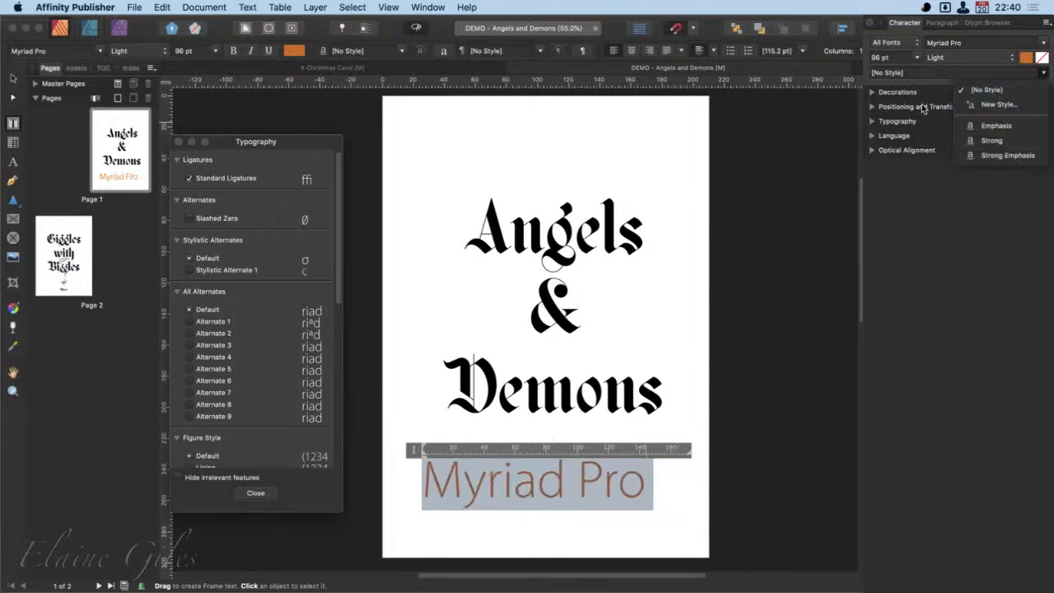
pyautogui.click(923, 234)
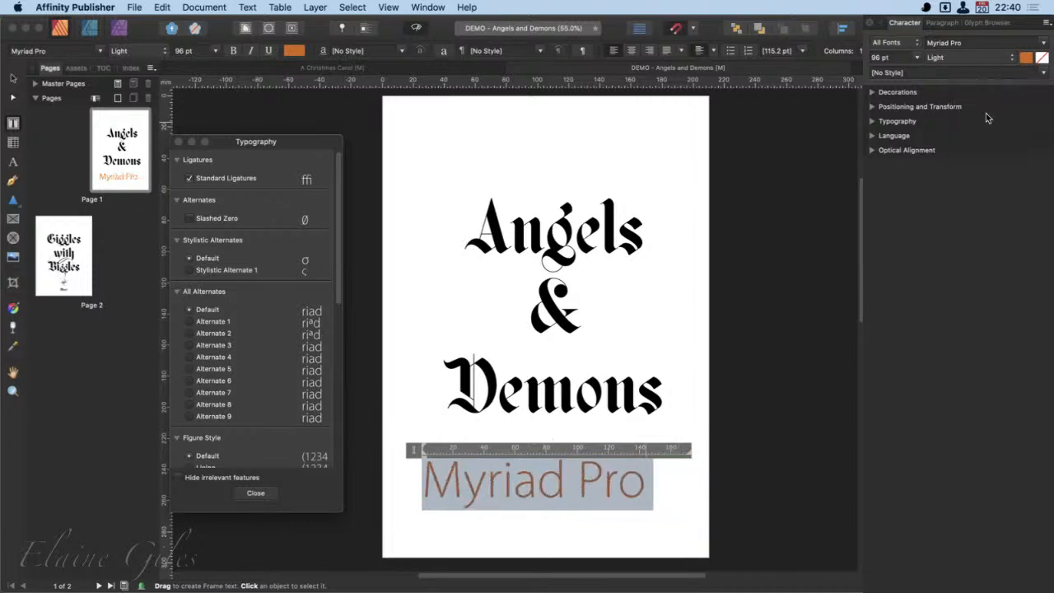
pyautogui.moveTo(983, 28); pyautogui.dragTo(741, 27)
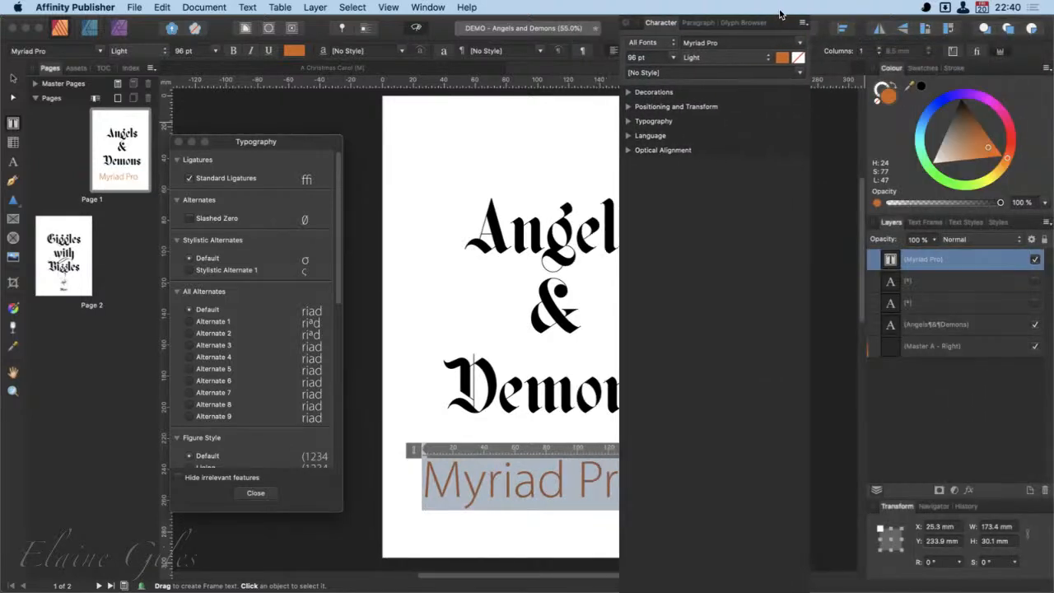
# - Look over the document's full list of text styles, and move the Character panel group off the page
pyautogui.click(967, 223)
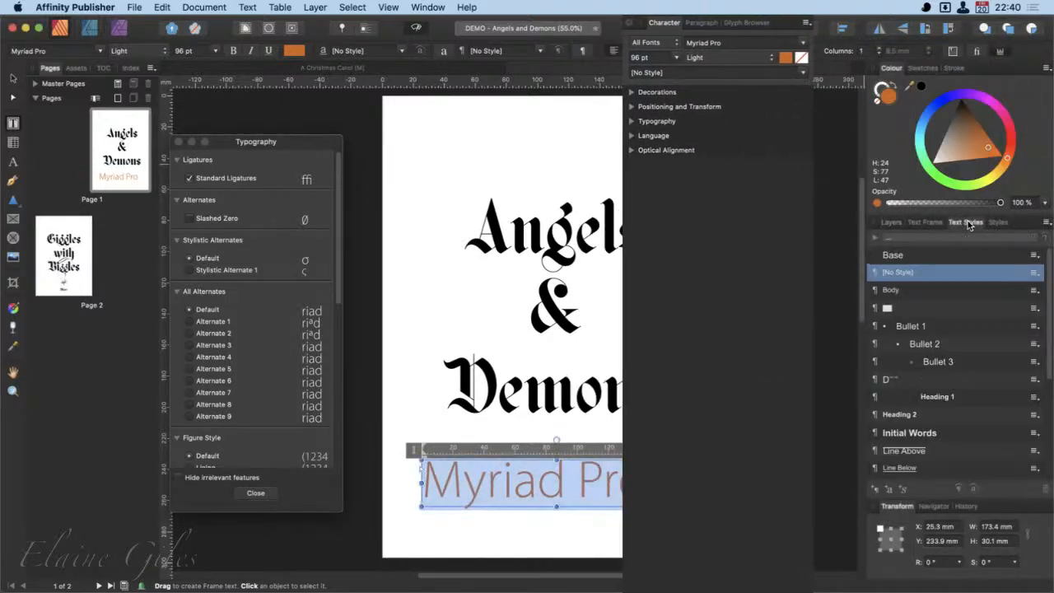
pyautogui.scroll(-5, 1004, 415)
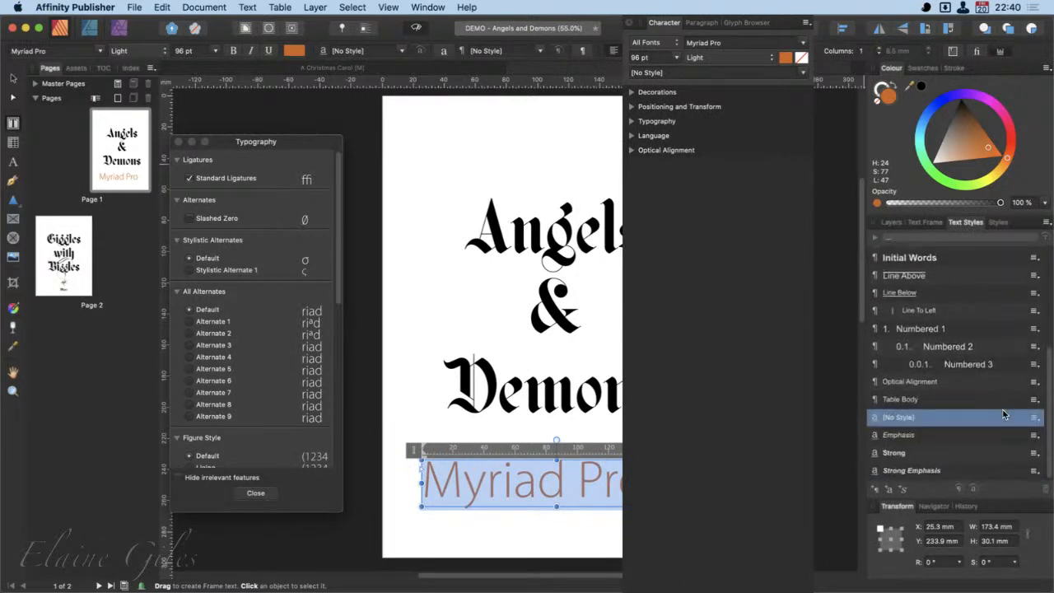
pyautogui.scroll(5, 1004, 415)
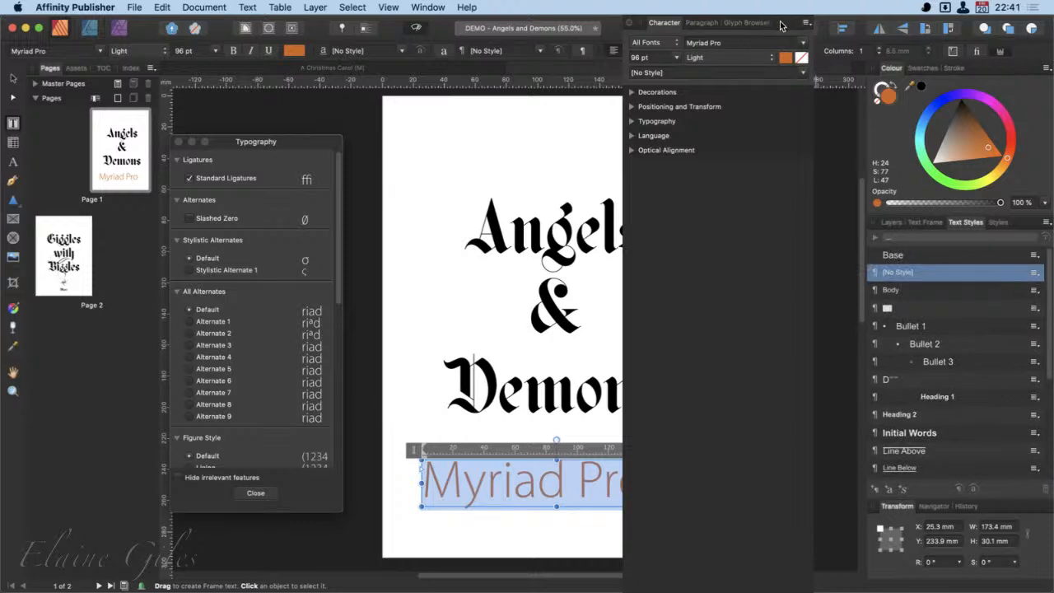
pyautogui.moveTo(781, 26); pyautogui.dragTo(1023, 31)
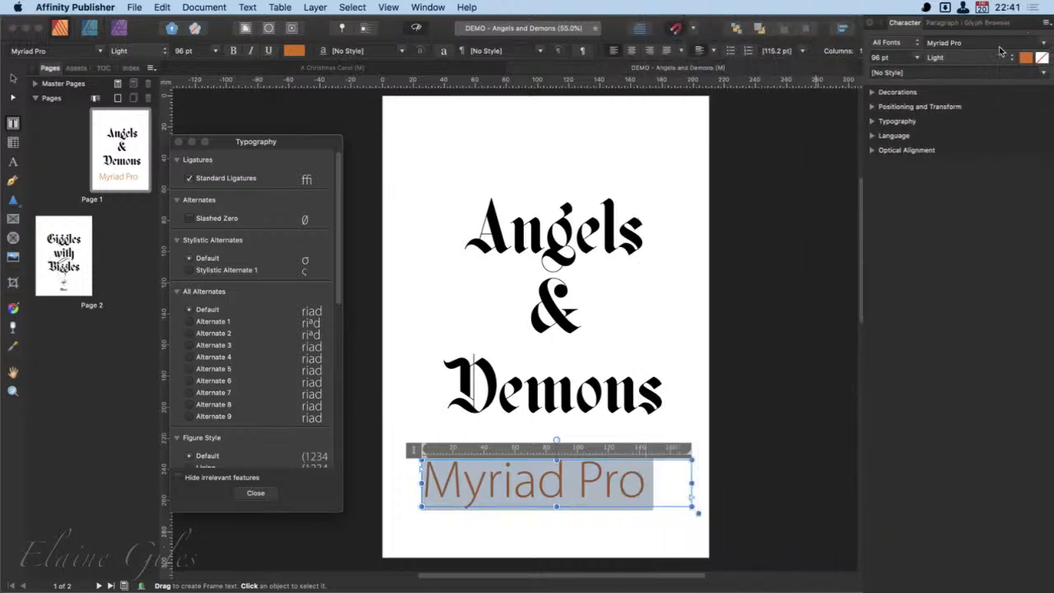
# - Reselect the "Myriad Pro" text and start a new character style from it named Test
pyautogui.click(1044, 73)
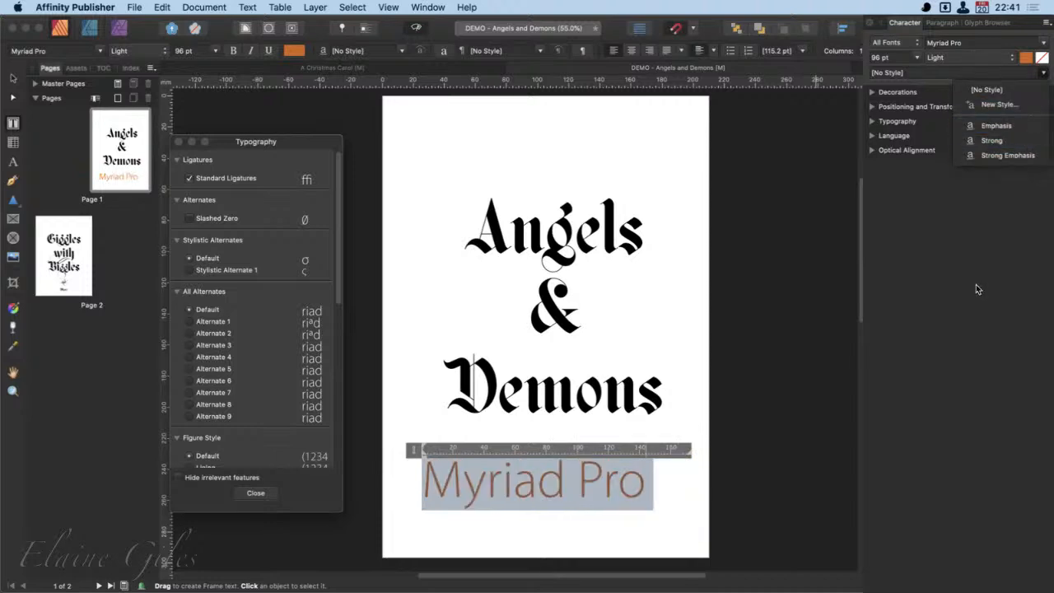
pyautogui.click(515, 495)
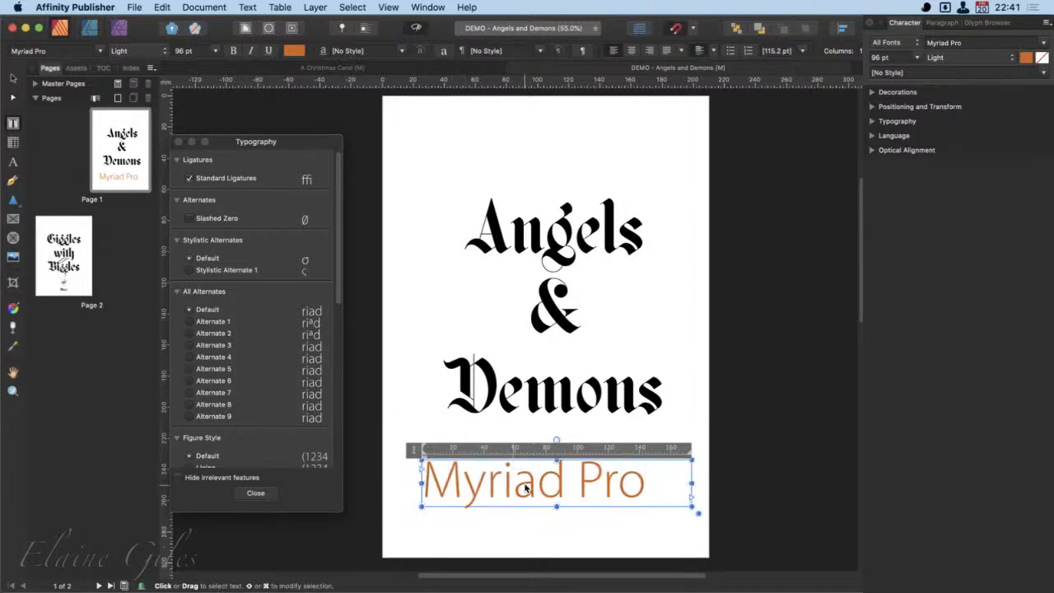
pyautogui.tripleClick(520, 489)
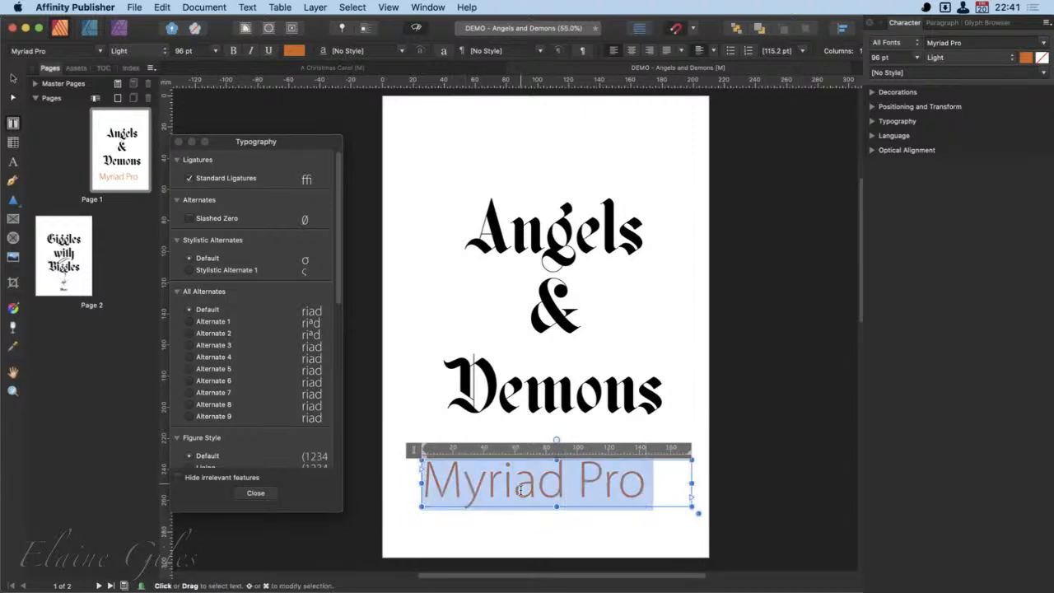
pyautogui.click(1043, 75)
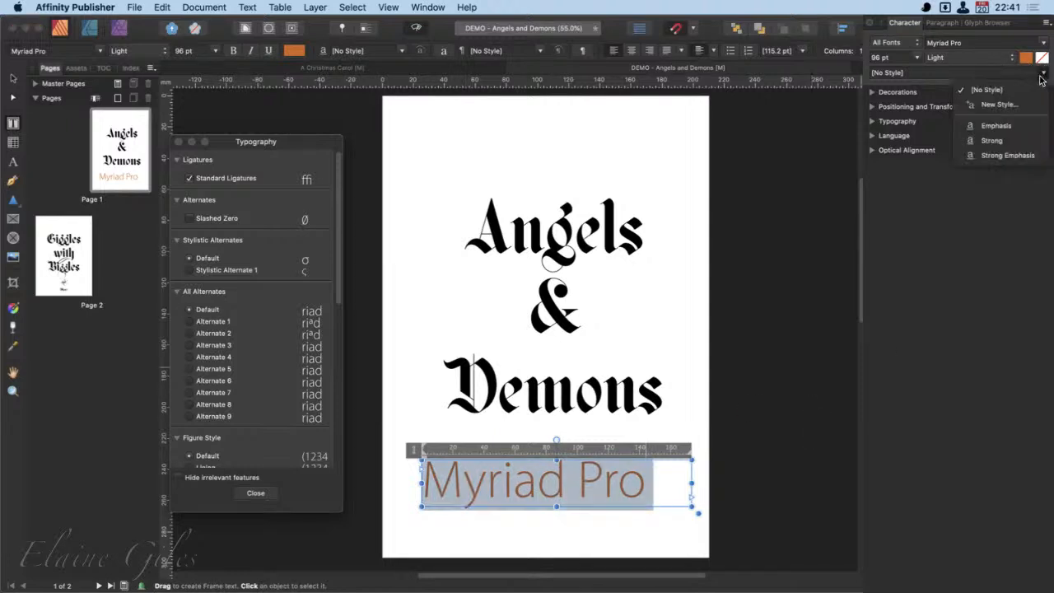
pyautogui.click(987, 105)
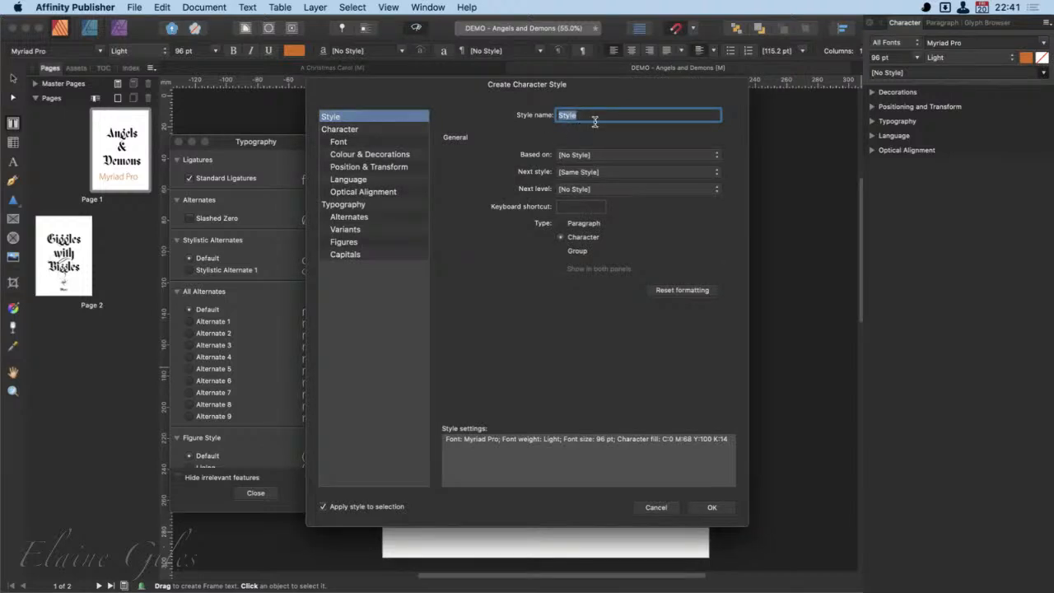
pyautogui.write('Test')
# - Examine the new style's Font, Alternates, Variants, Figures and Capitals settings, and leave without creating the style
pyautogui.click(371, 205)
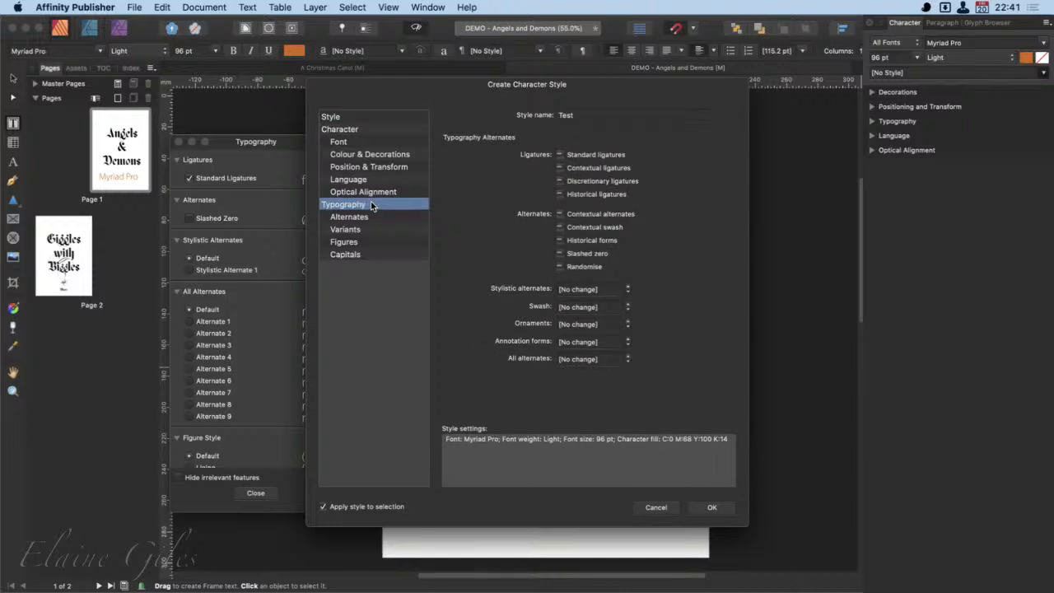
pyautogui.click(365, 128)
pyautogui.click(361, 141)
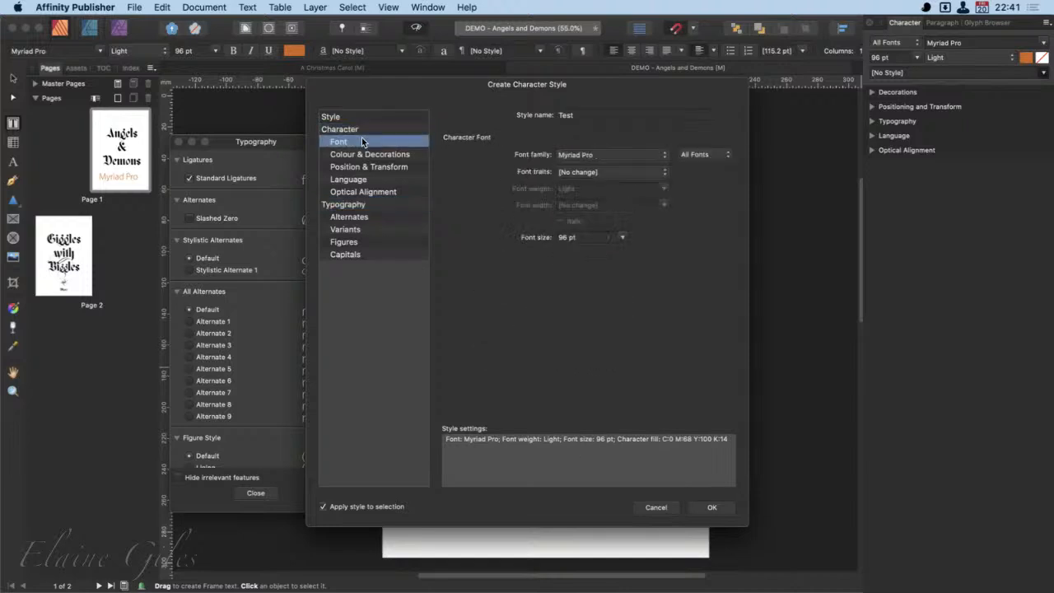
pyautogui.click(360, 206)
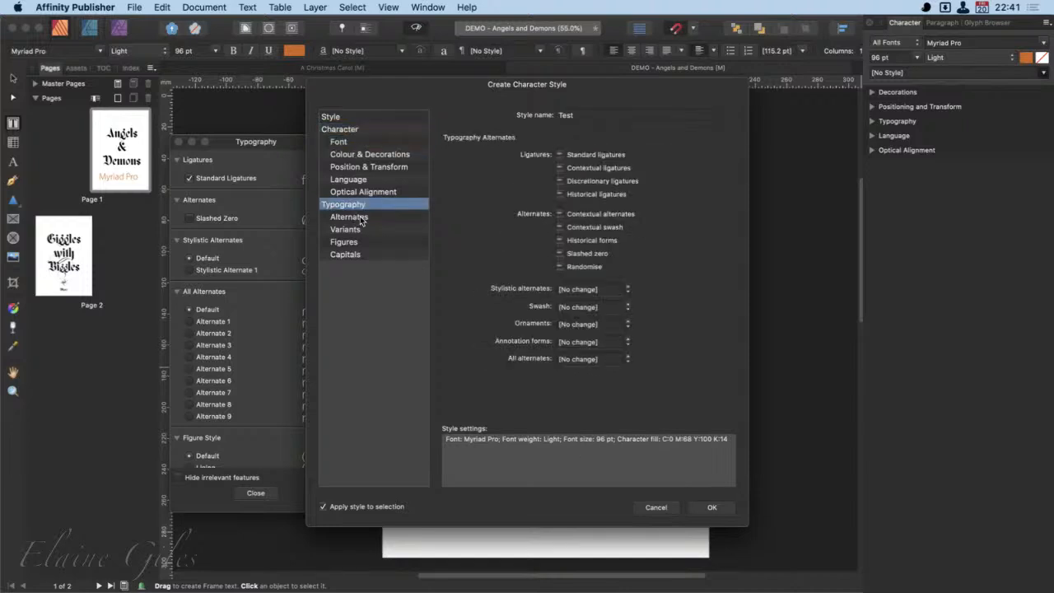
pyautogui.click(361, 217)
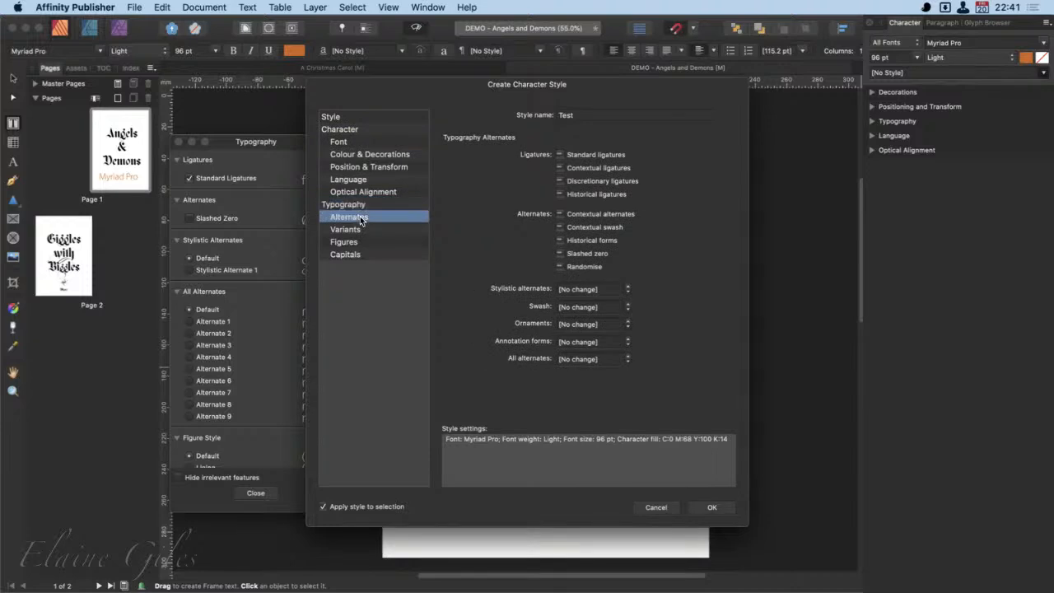
pyautogui.click(360, 230)
pyautogui.click(359, 242)
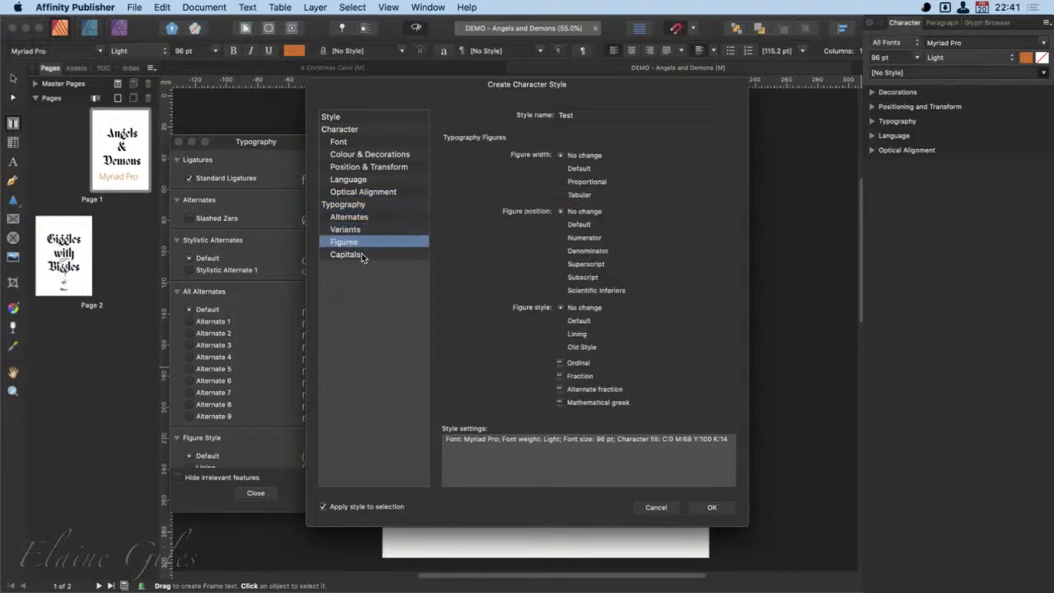
pyautogui.click(361, 255)
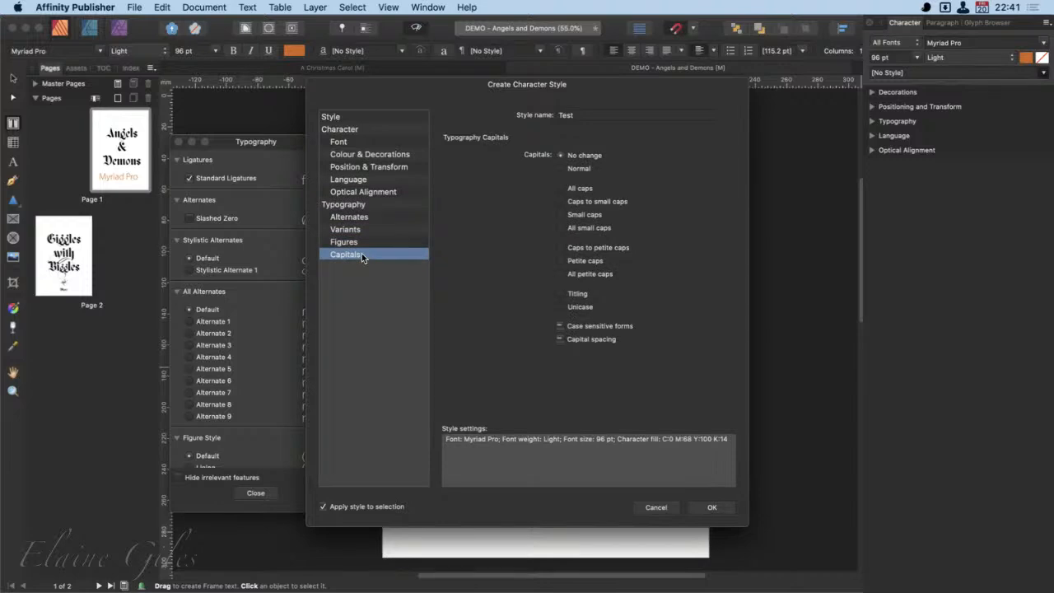
pyautogui.click(656, 507)
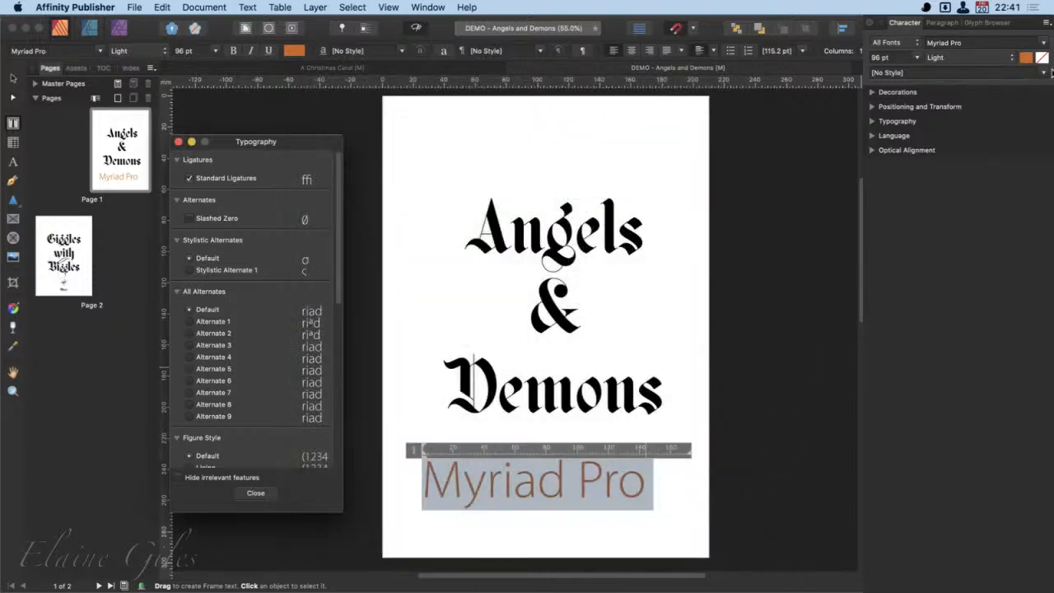
# - Create a character style named Test from the selected "Myriad Pro" text and apply it to the selection
pyautogui.click(1045, 73)
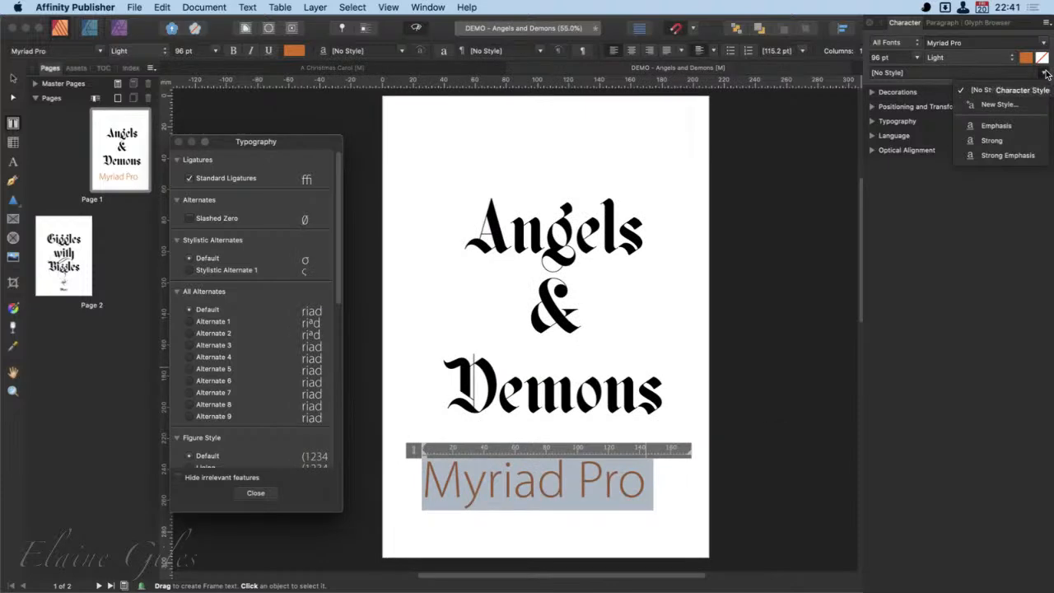
pyautogui.click(1000, 104)
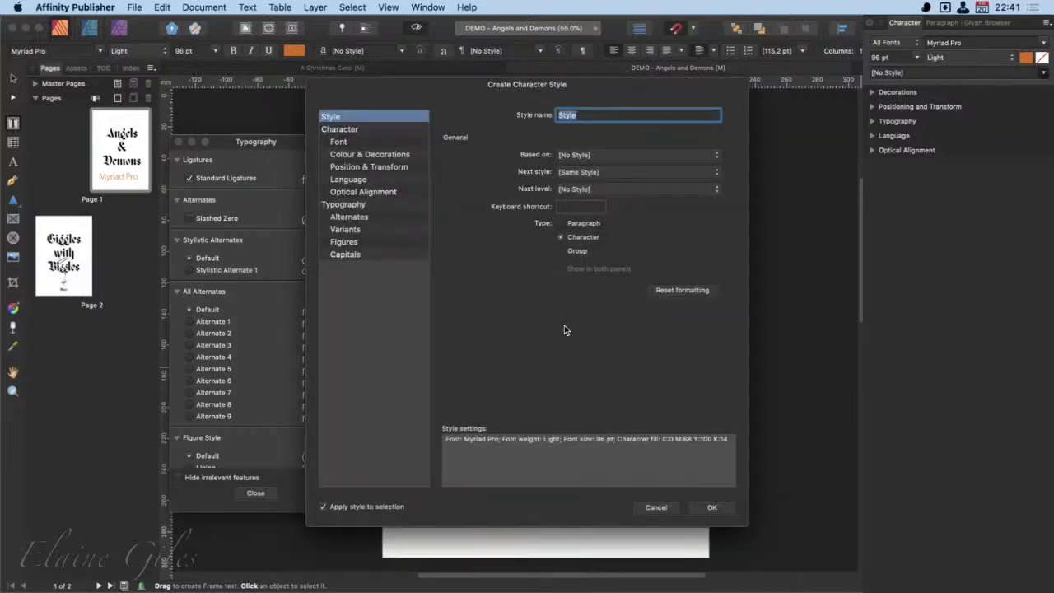
pyautogui.write('Test')
pyautogui.click(713, 506)
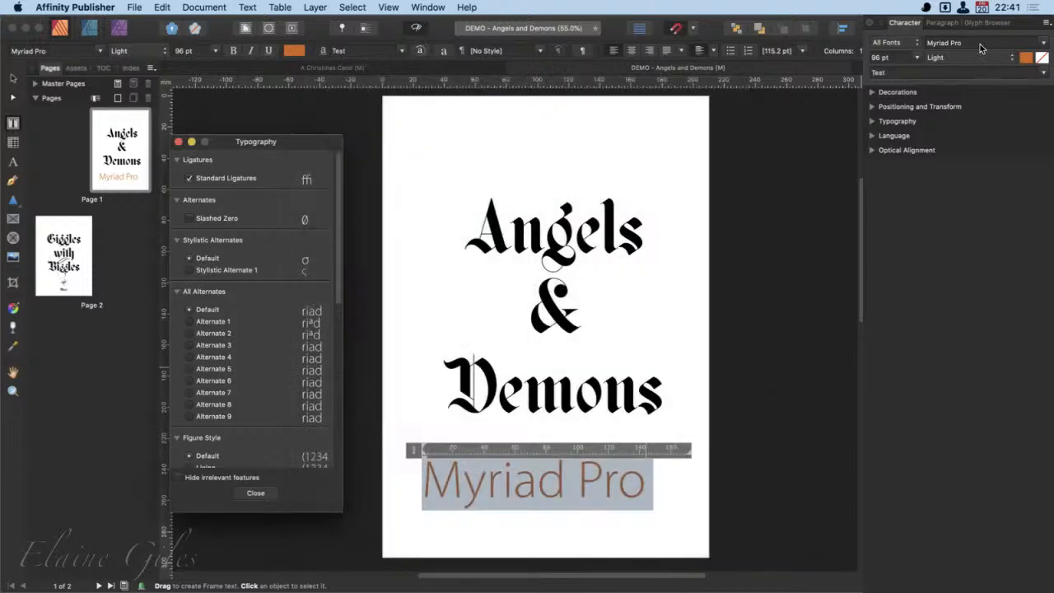
# - Clear the selected text's character style to [No Style], and reapply the Test style
pyautogui.click(1044, 73)
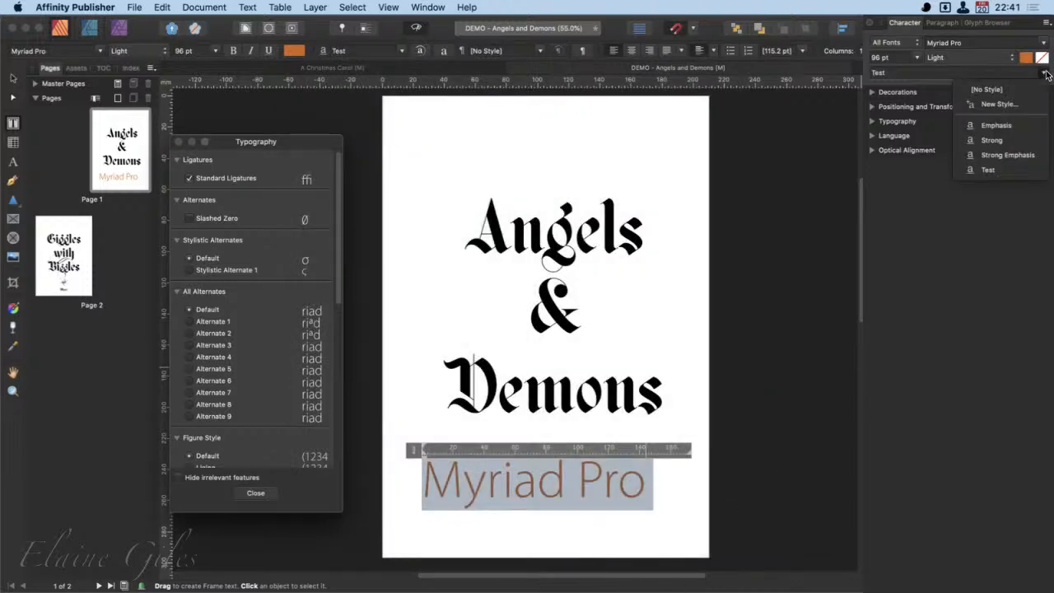
pyautogui.click(996, 170)
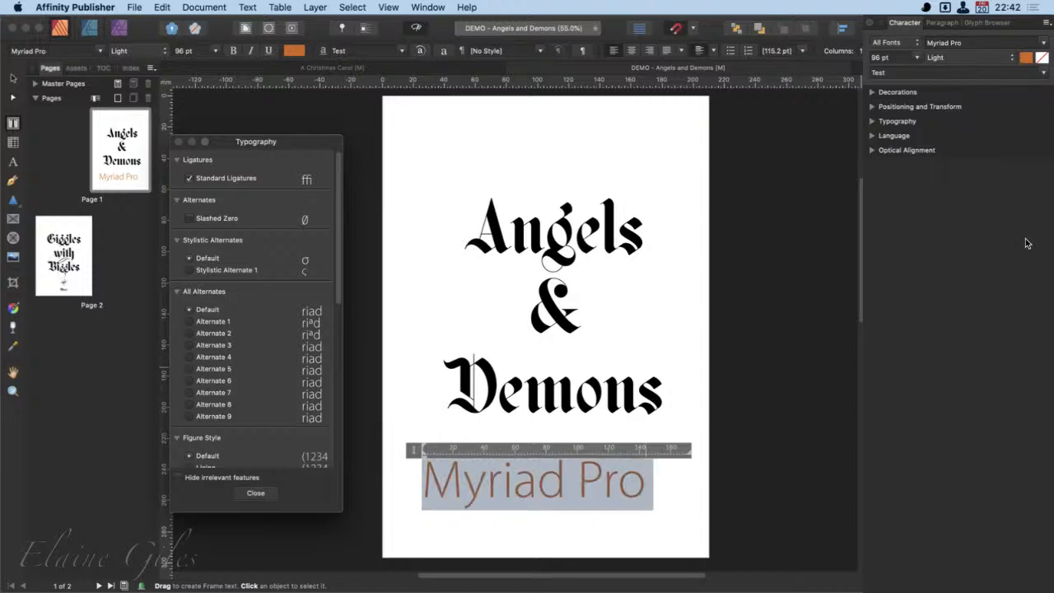
pyautogui.click(1042, 73)
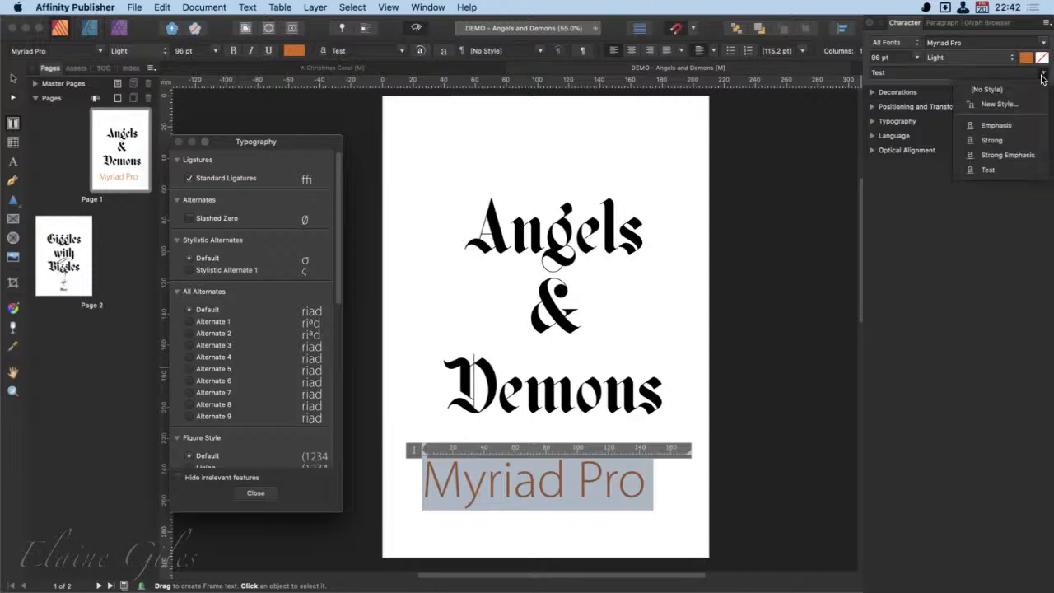
pyautogui.click(1004, 89)
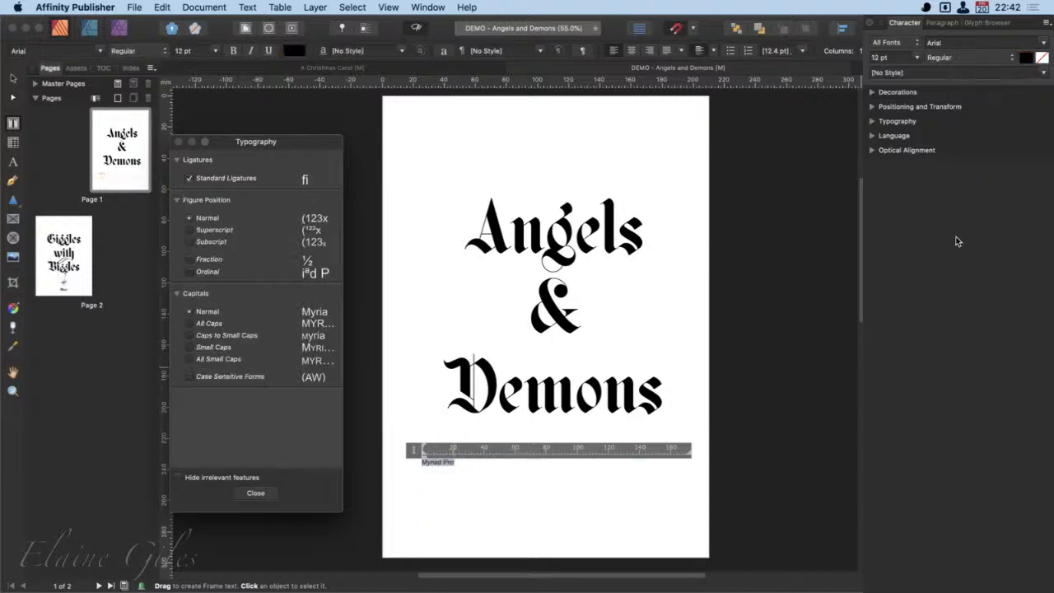
pyautogui.click(1044, 74)
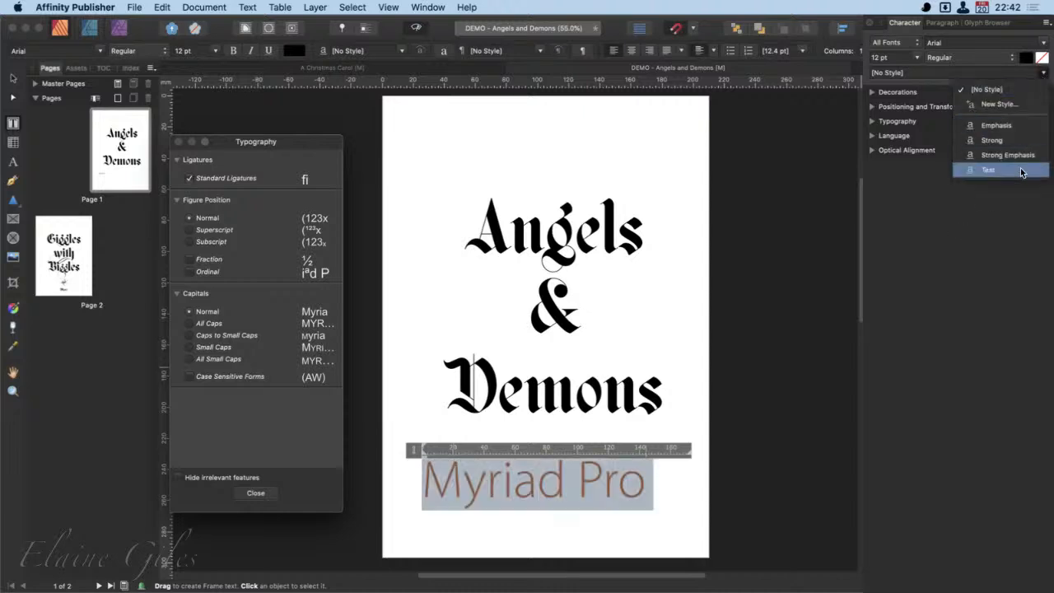
pyautogui.click(968, 169)
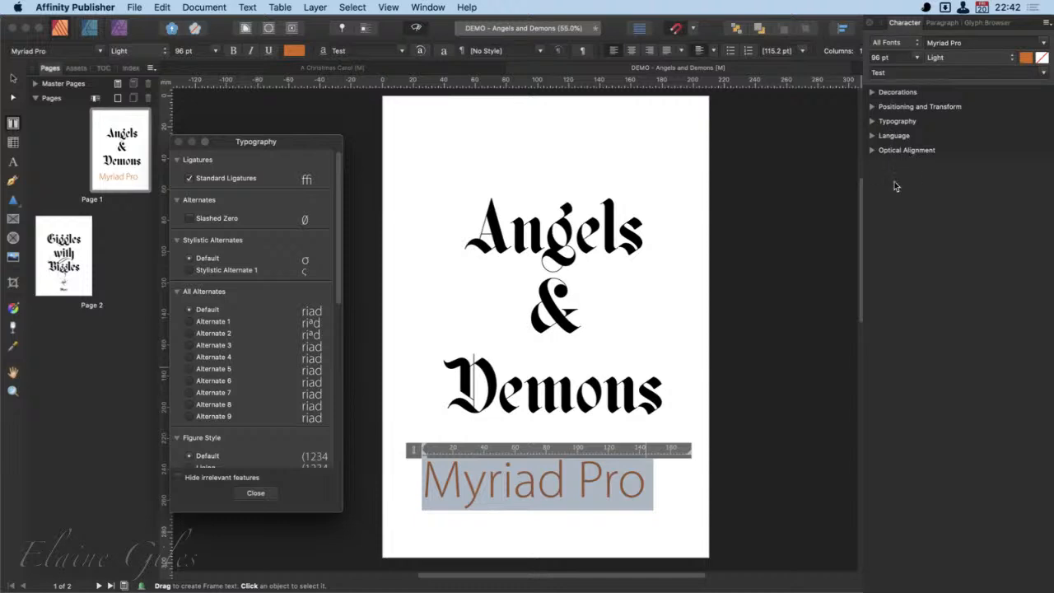
# - Examine the Typography, Optical Alignment, Positioning and Transform, and Decorations options for the text, and collapse these sections again
pyautogui.click(874, 121)
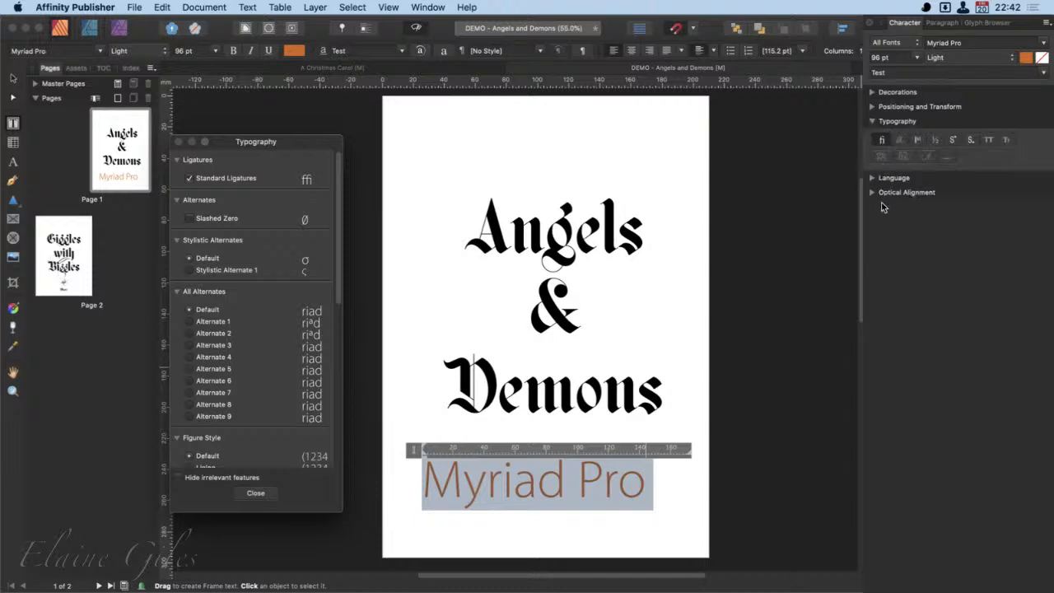
pyautogui.click(874, 192)
pyautogui.click(875, 108)
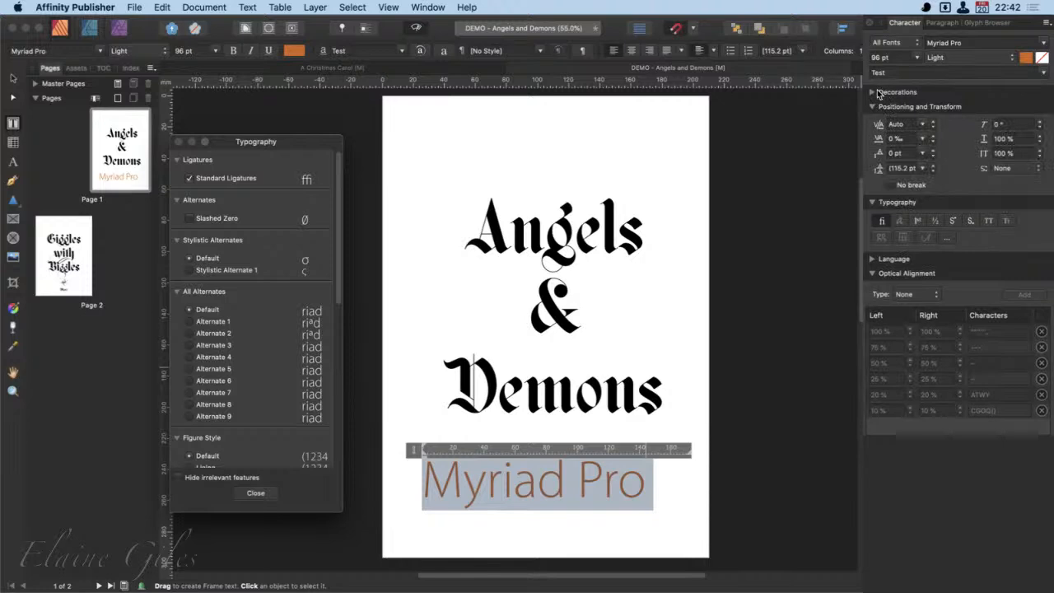
pyautogui.click(875, 92)
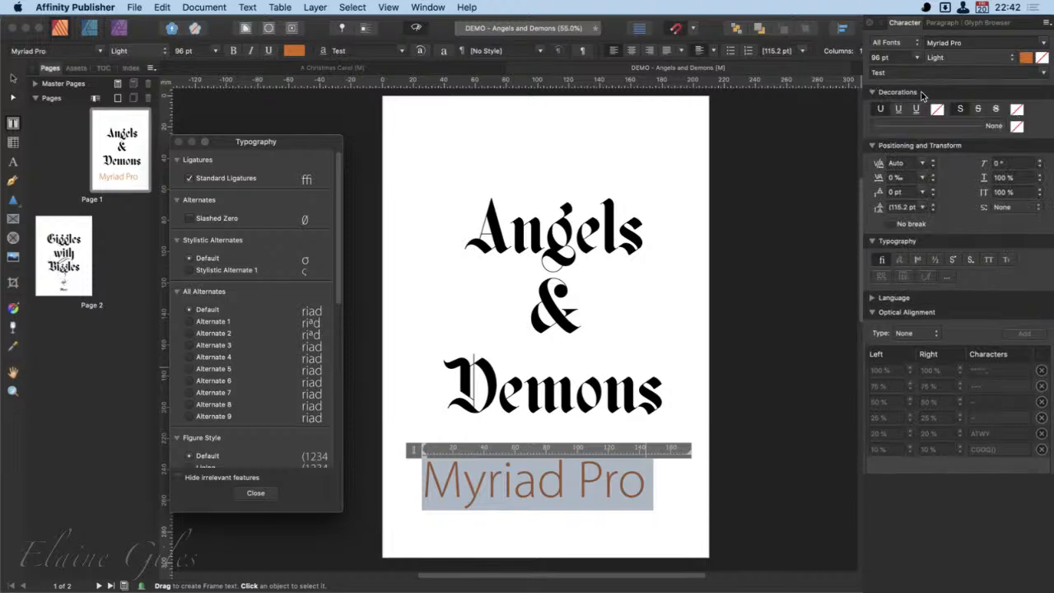
pyautogui.click(873, 93)
pyautogui.click(873, 108)
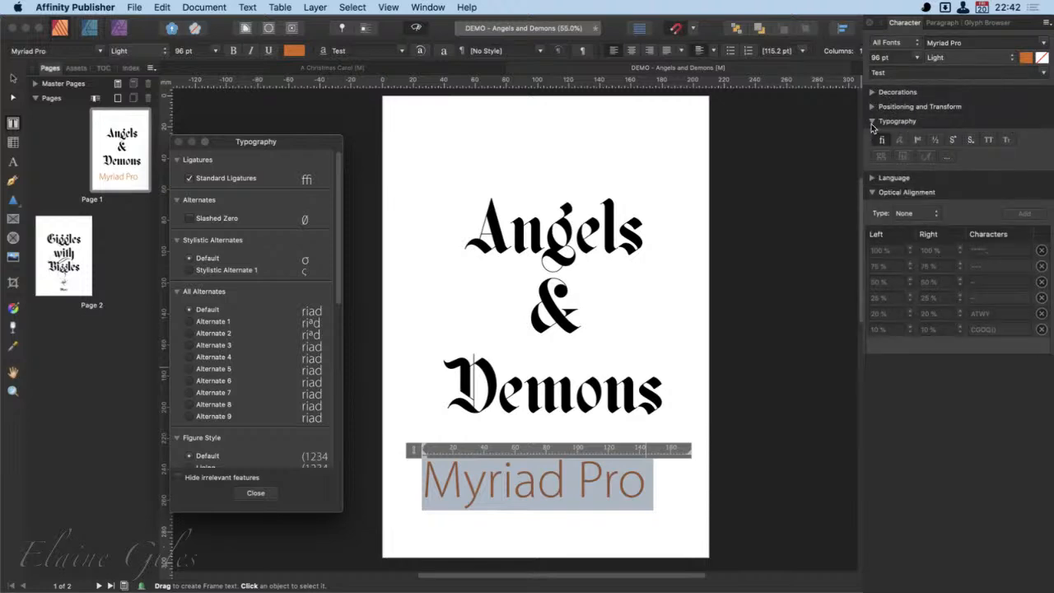
pyautogui.click(873, 121)
pyautogui.click(874, 152)
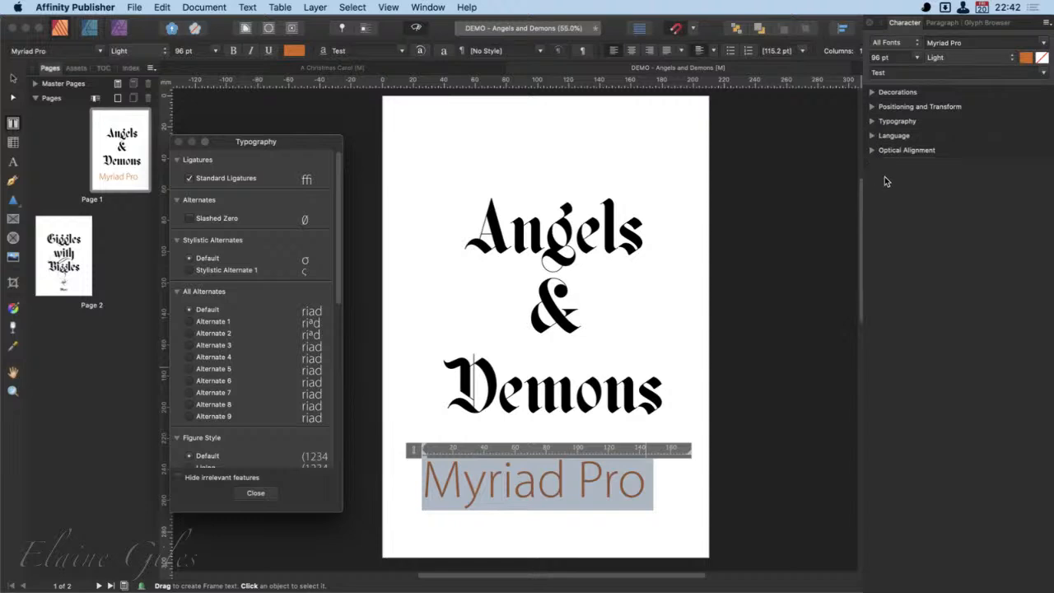
# - Try a single underline on the selected "Myriad Pro" text, and give it a double underline
pyautogui.click(873, 92)
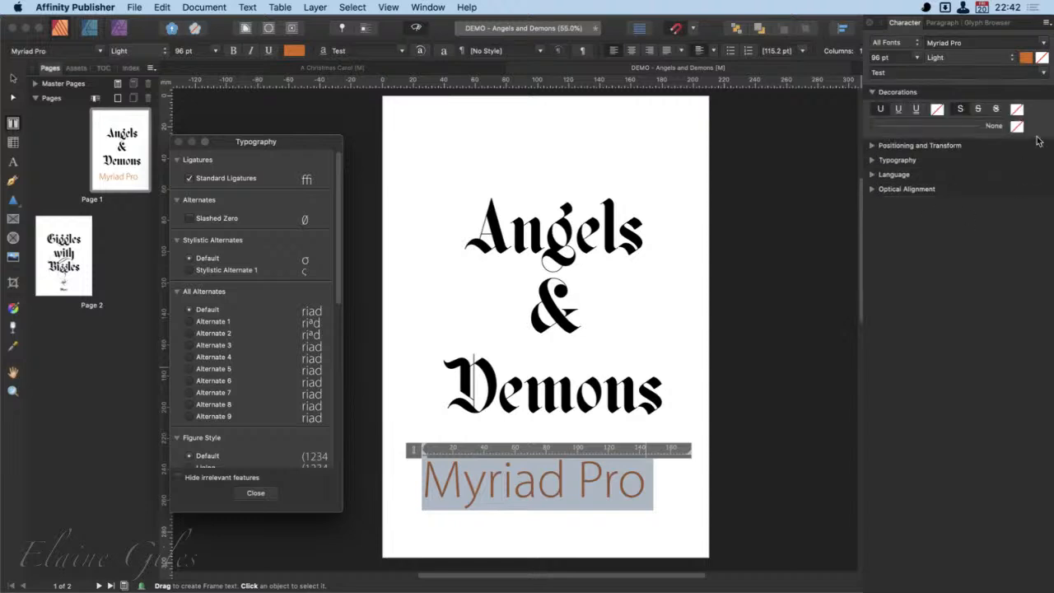
pyautogui.click(899, 111)
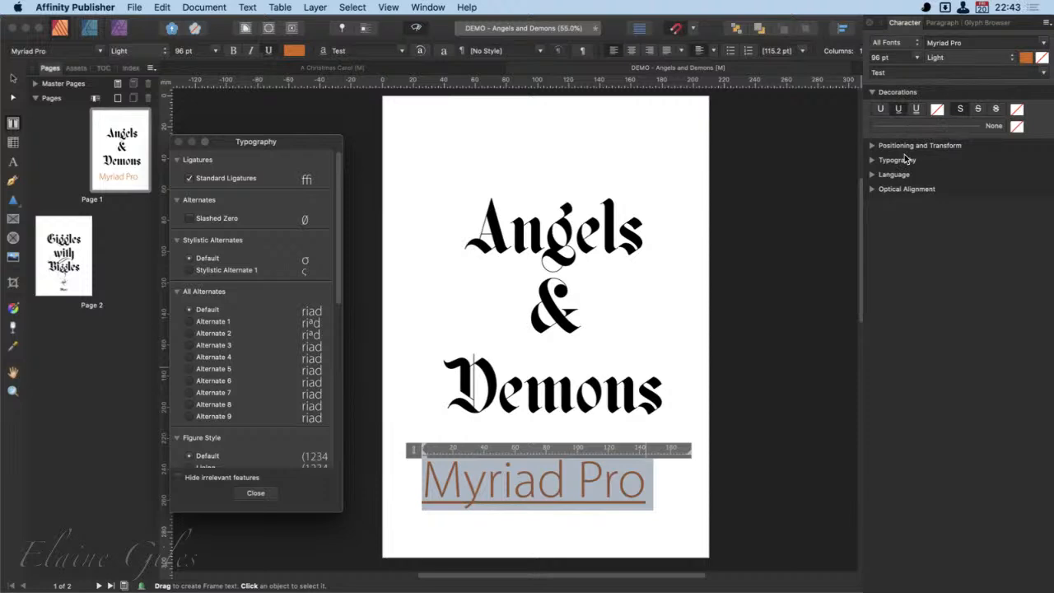
pyautogui.click(918, 111)
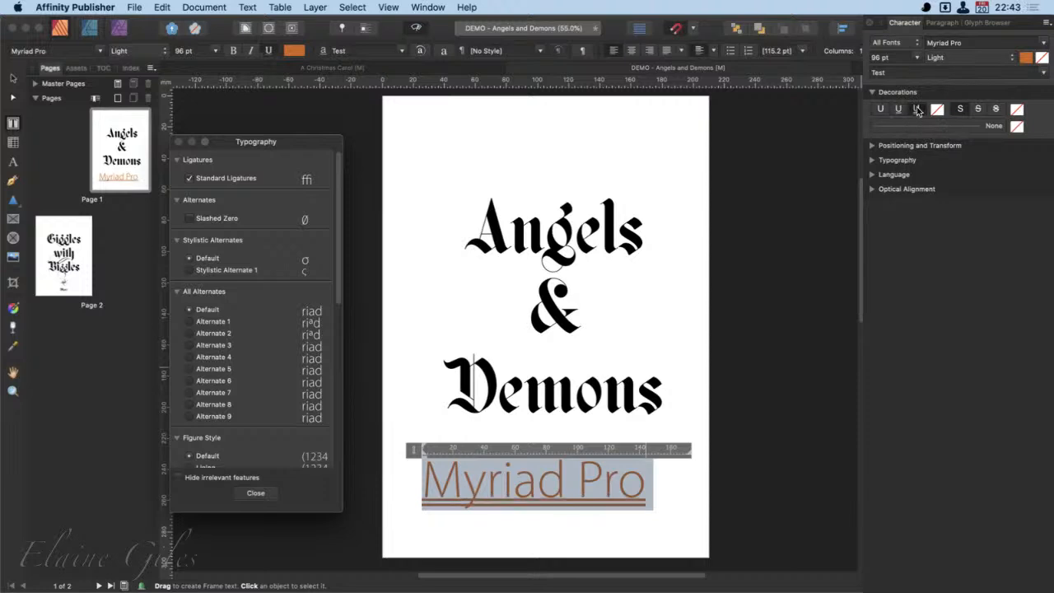
# - Colour the double underline of "Myriad Pro" teal, with CMYK values of C 82, M 0, Y 44 and K 0
pyautogui.click(937, 109)
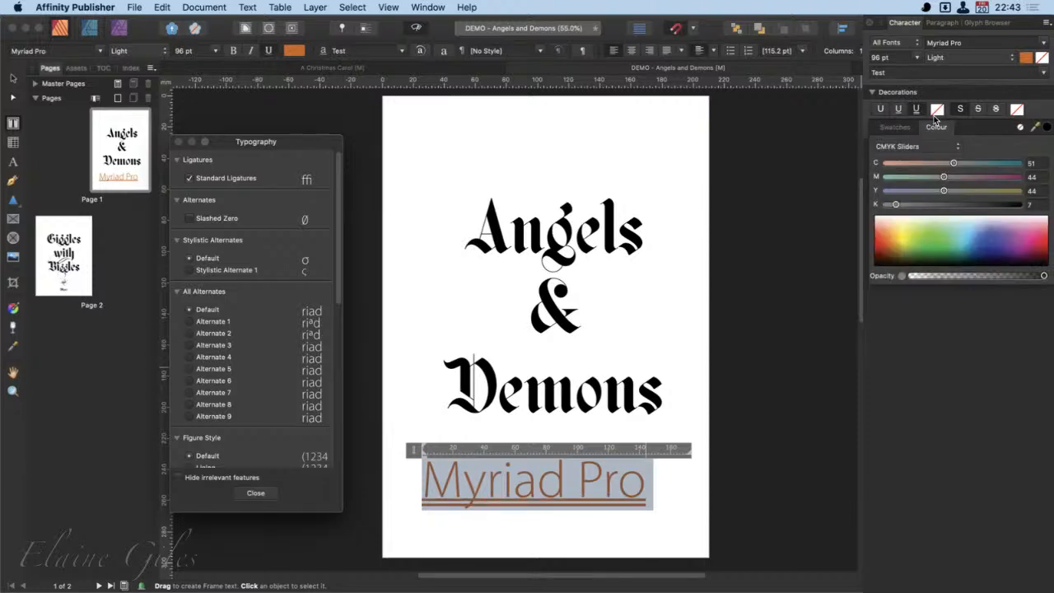
pyautogui.click(919, 204)
pyautogui.moveTo(919, 203); pyautogui.dragTo(831, 209)
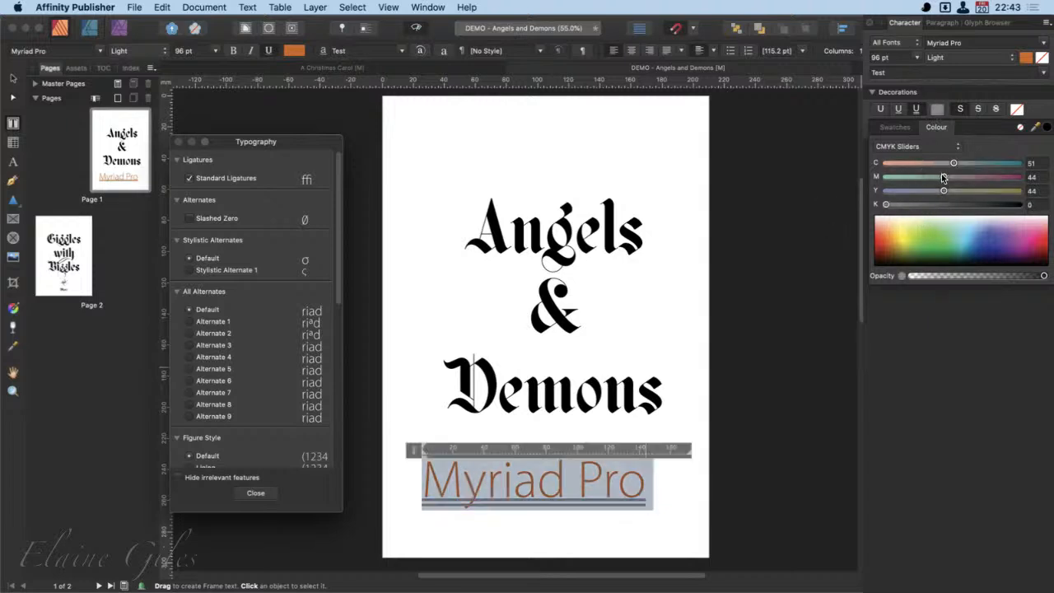
pyautogui.moveTo(912, 175); pyautogui.dragTo(878, 180)
pyautogui.moveTo(955, 163); pyautogui.dragTo(995, 163)
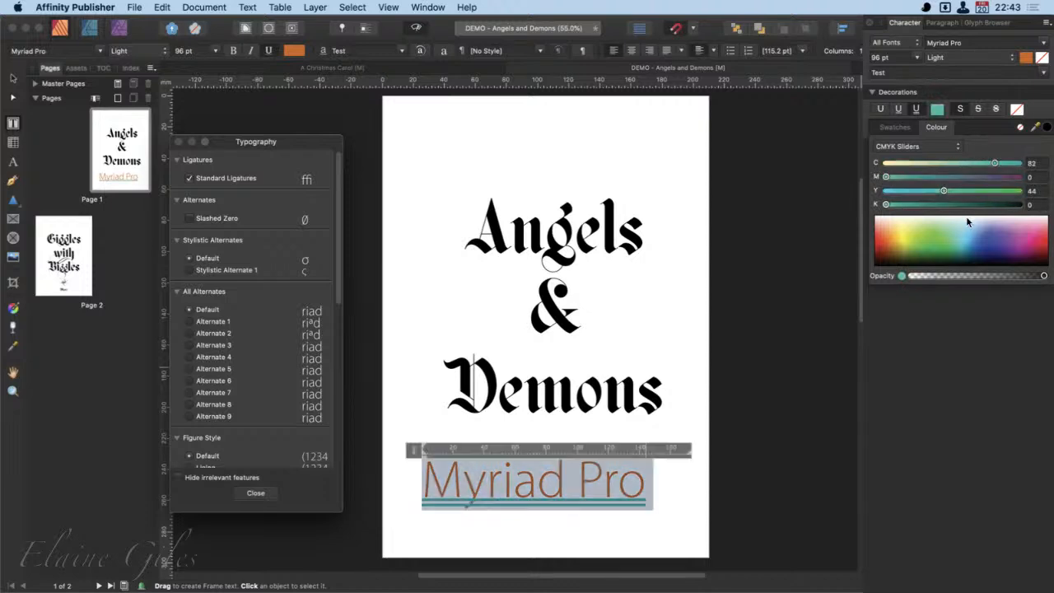
pyautogui.click(964, 320)
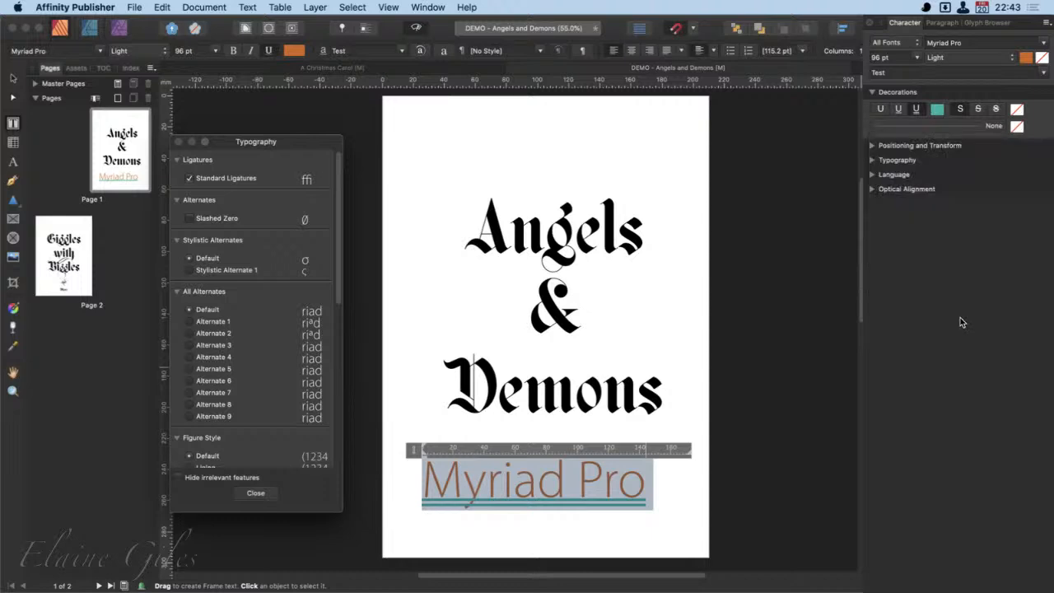
# - Try a single and a double strikethrough on the whole "Myriad Pro" text, and undo the strikethrough
pyautogui.click(979, 111)
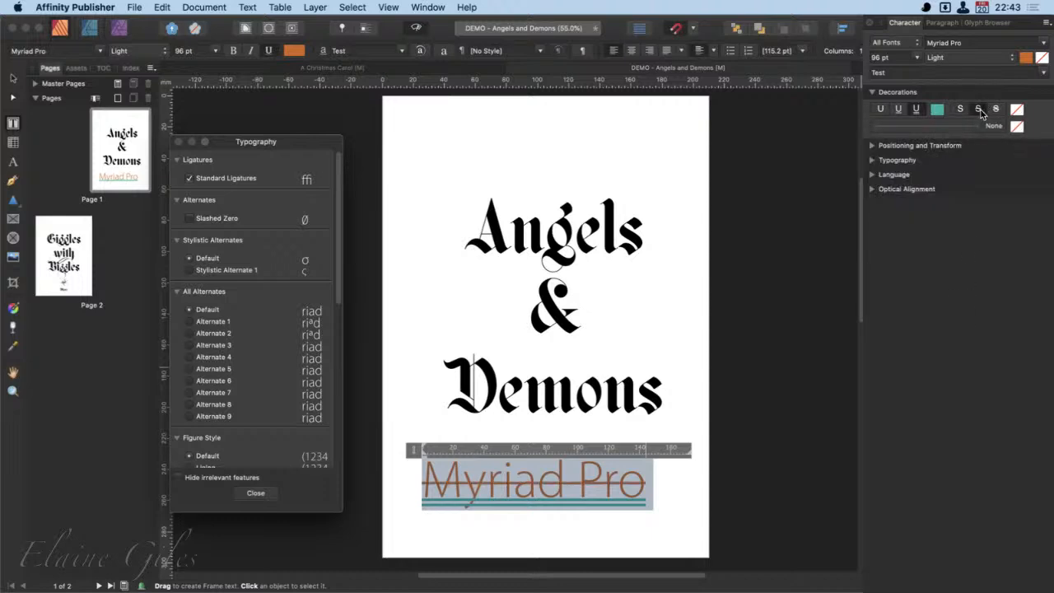
pyautogui.click(995, 110)
pyautogui.press('super+z')
# - In "Myriad Pro", apply a double strikethrough to the letters "yria" and a single strikethrough to the "r" of "Pro"
pyautogui.click(511, 492)
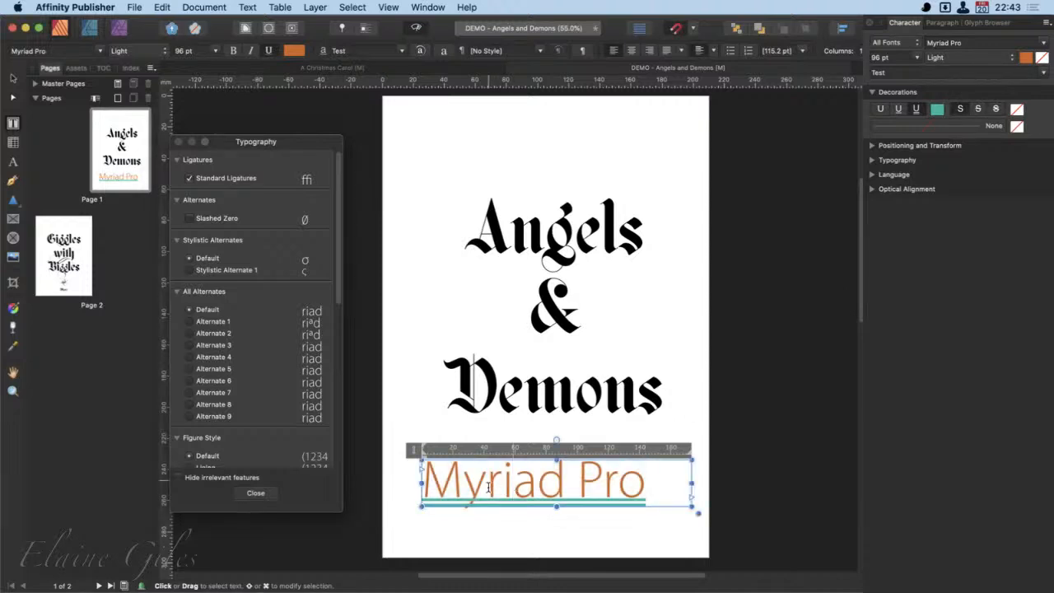
pyautogui.moveTo(463, 488); pyautogui.dragTo(530, 490)
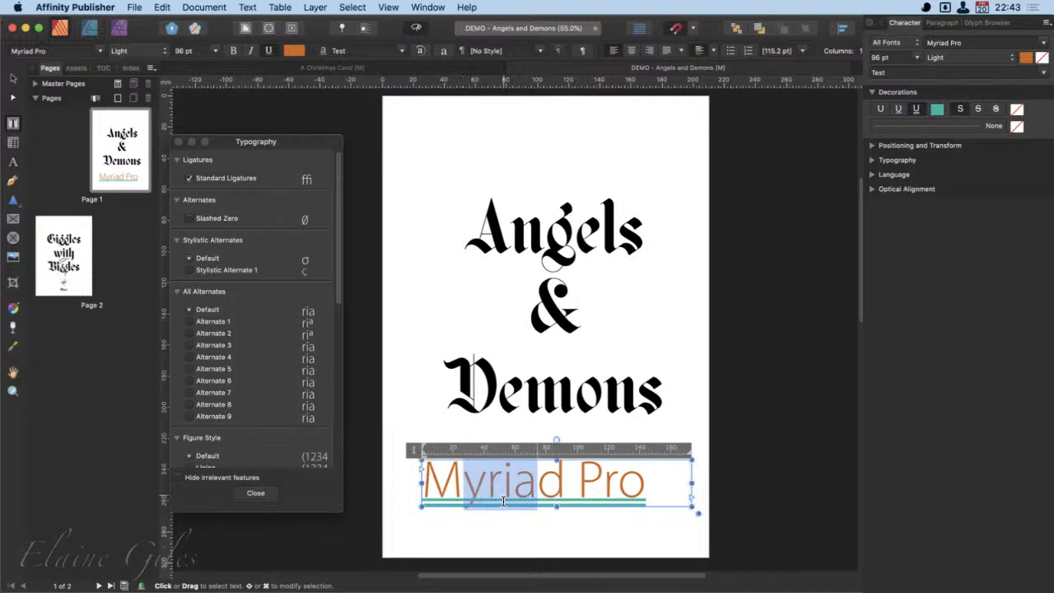
pyautogui.click(996, 110)
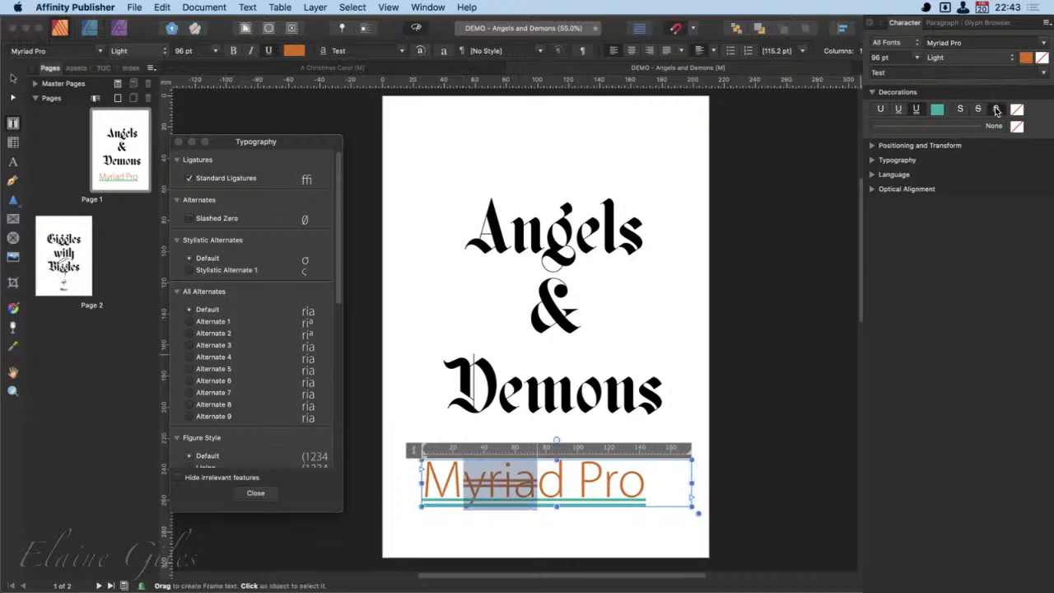
pyautogui.moveTo(604, 486); pyautogui.dragTo(615, 485)
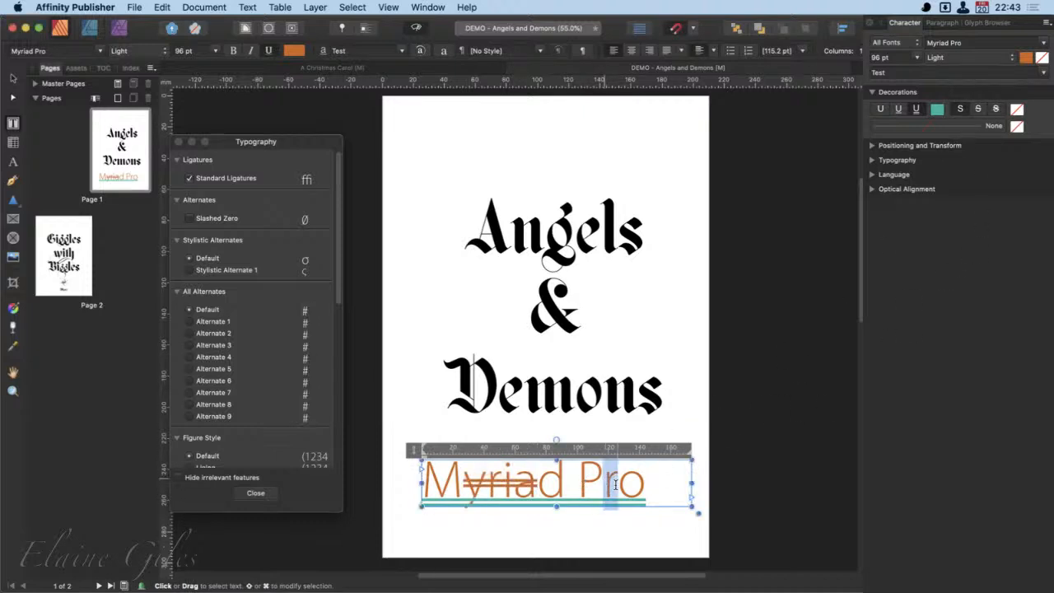
pyautogui.click(977, 109)
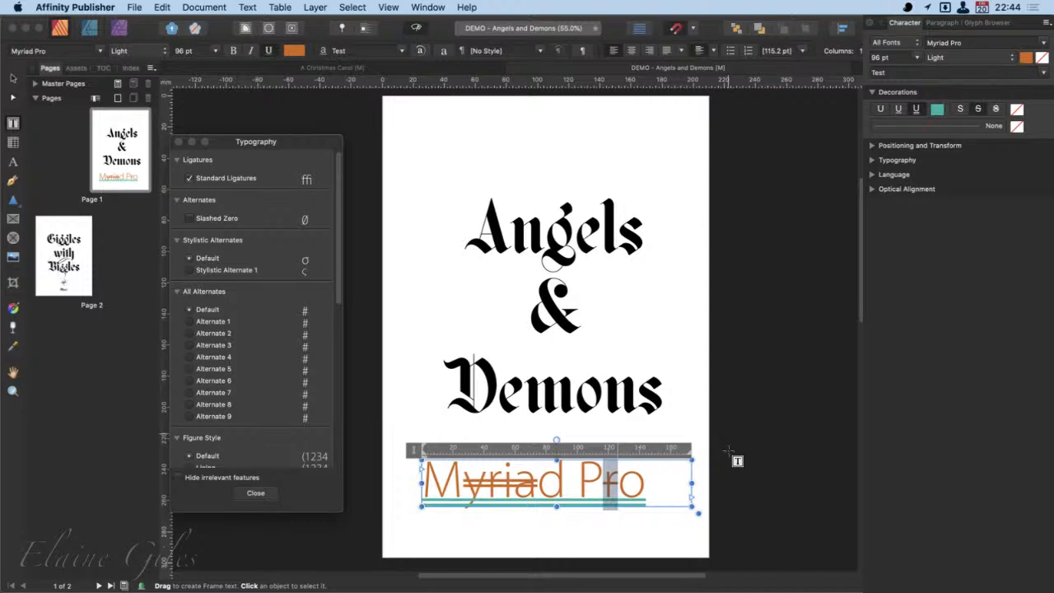
# - Give the decorations of the letters "yria" a dashed 0.2 pt line style, and collapse the Decorations options
pyautogui.click(638, 491)
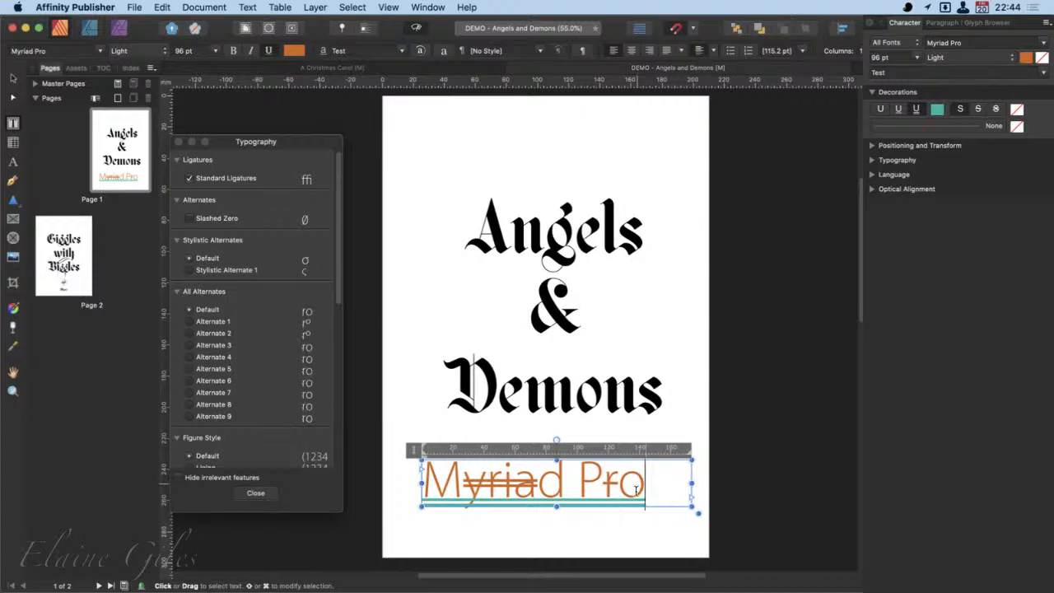
pyautogui.moveTo(644, 490); pyautogui.dragTo(417, 486)
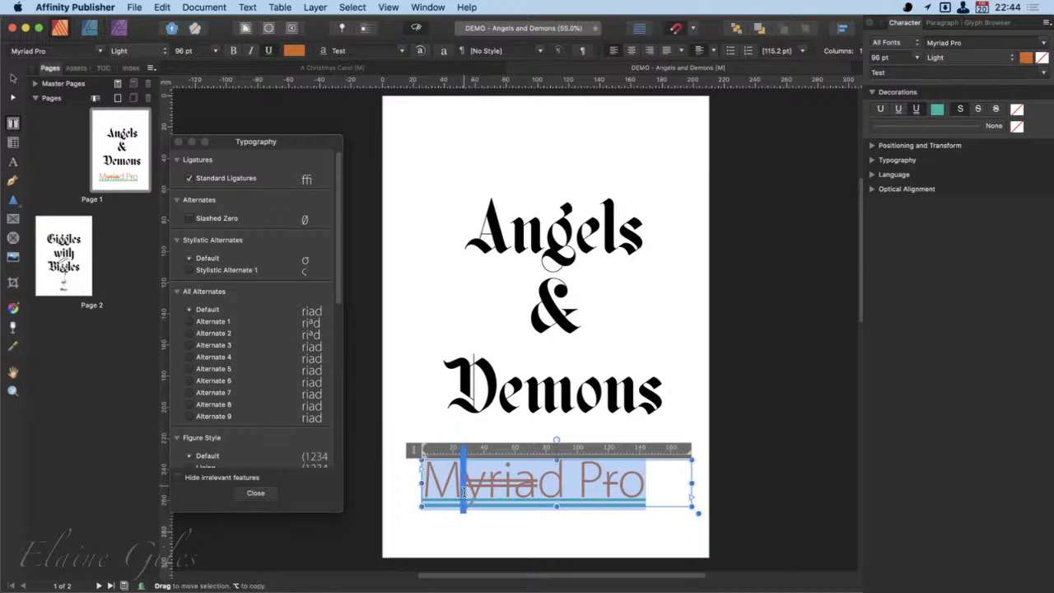
pyautogui.moveTo(465, 492); pyautogui.dragTo(533, 494)
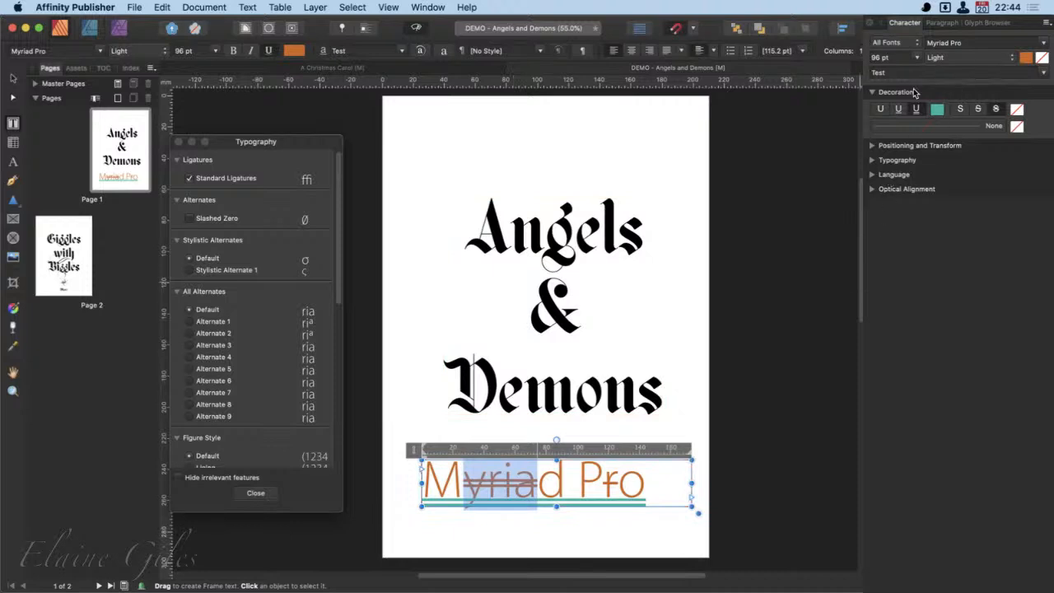
pyautogui.click(873, 93)
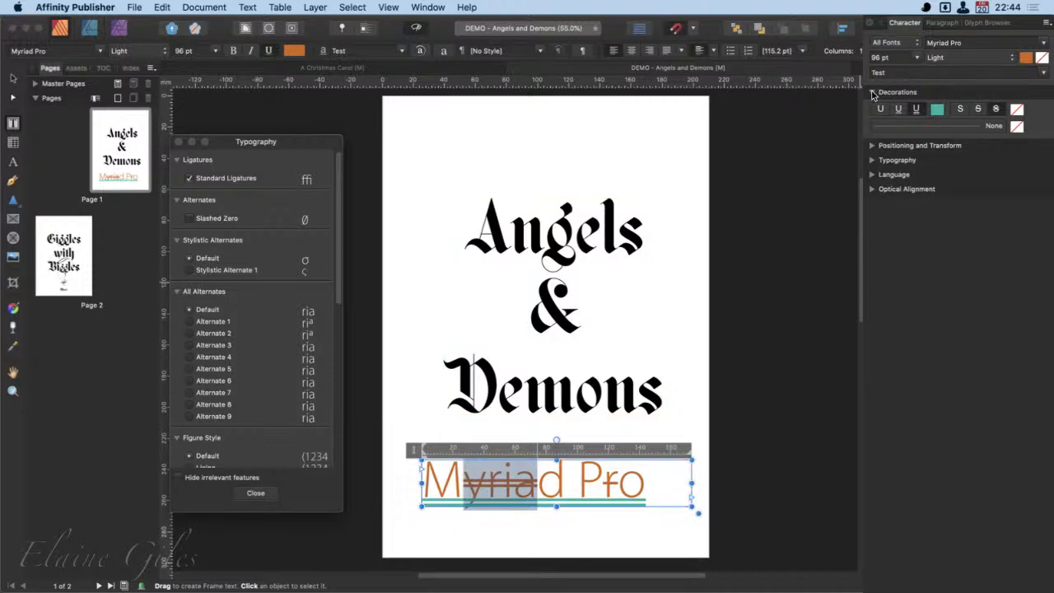
pyautogui.click(873, 93)
pyautogui.click(935, 128)
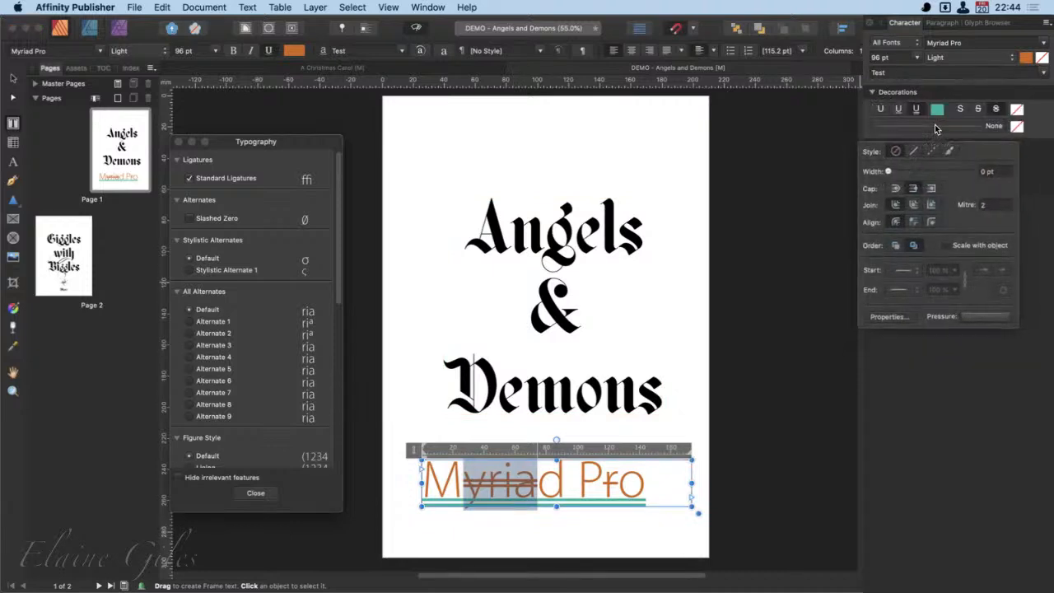
pyautogui.click(934, 151)
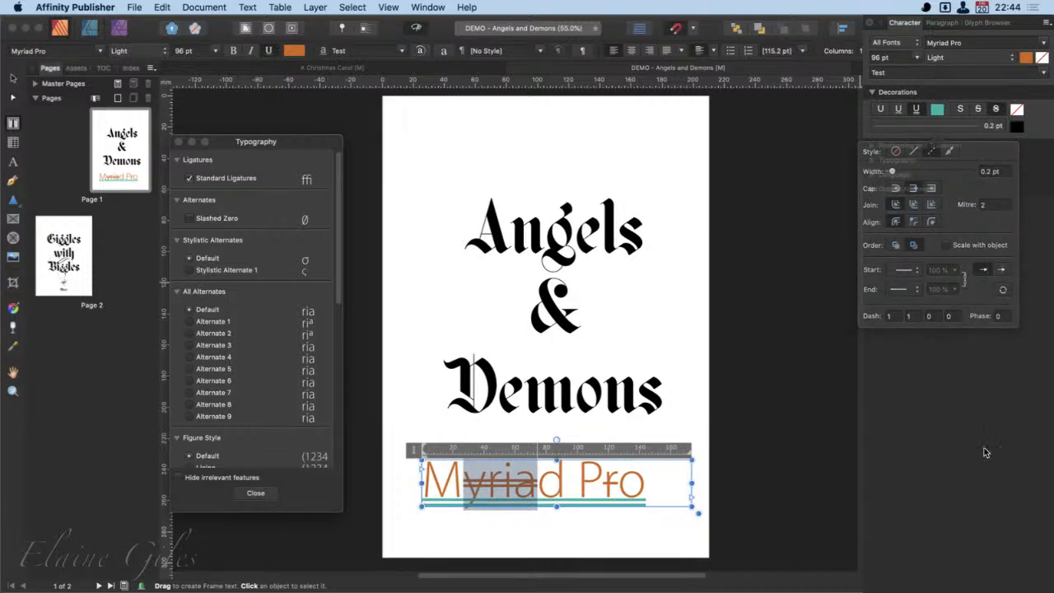
pyautogui.click(873, 93)
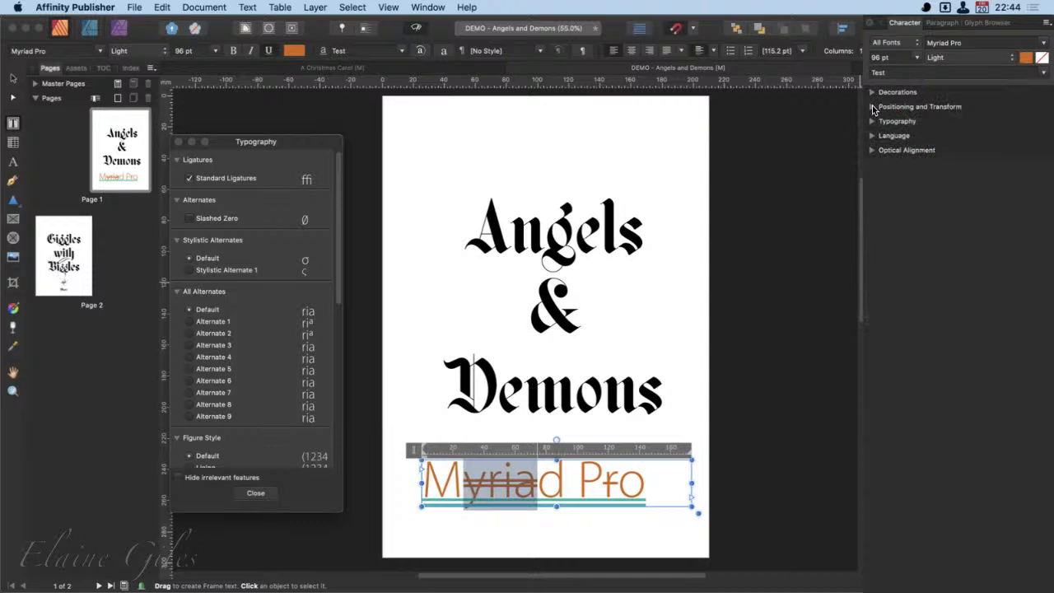
# - Examine the kerning presets under Positioning and Transform, first for the letters "yria" and for the word "Angels"
pyautogui.click(872, 106)
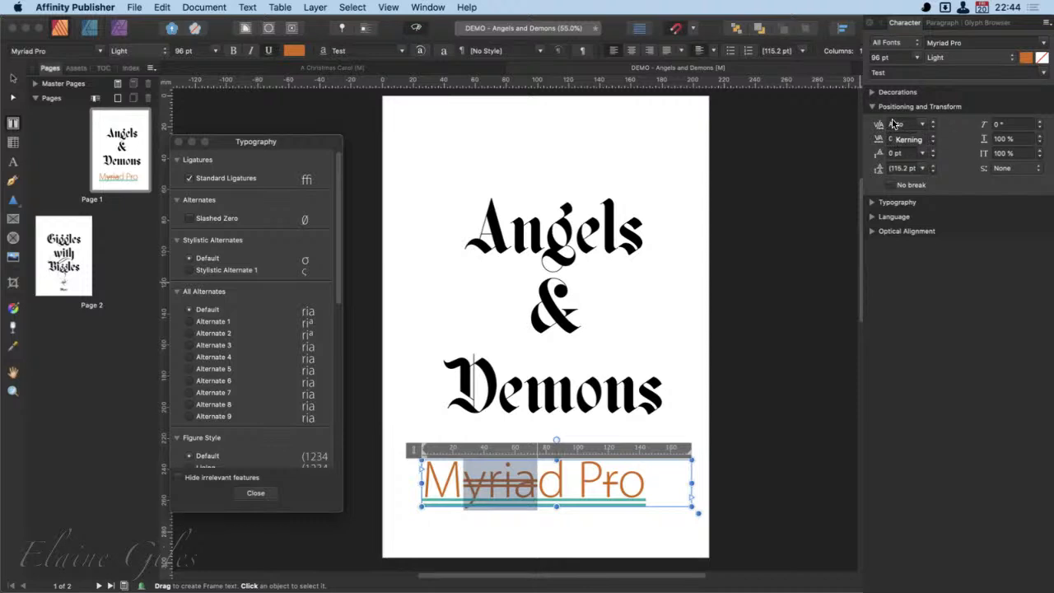
pyautogui.click(923, 124)
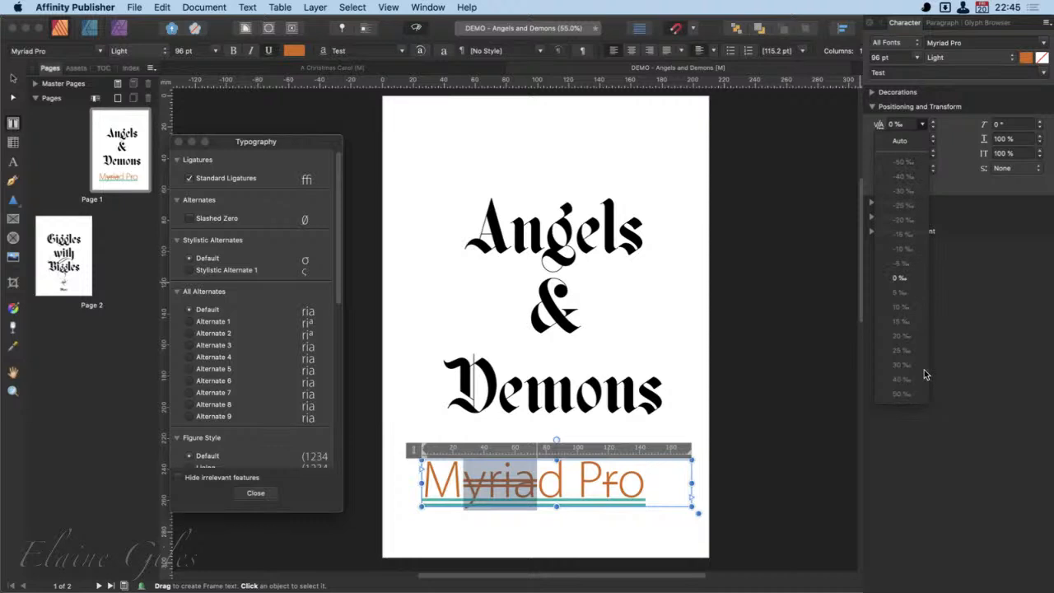
pyautogui.click(981, 363)
pyautogui.doubleClick(554, 236)
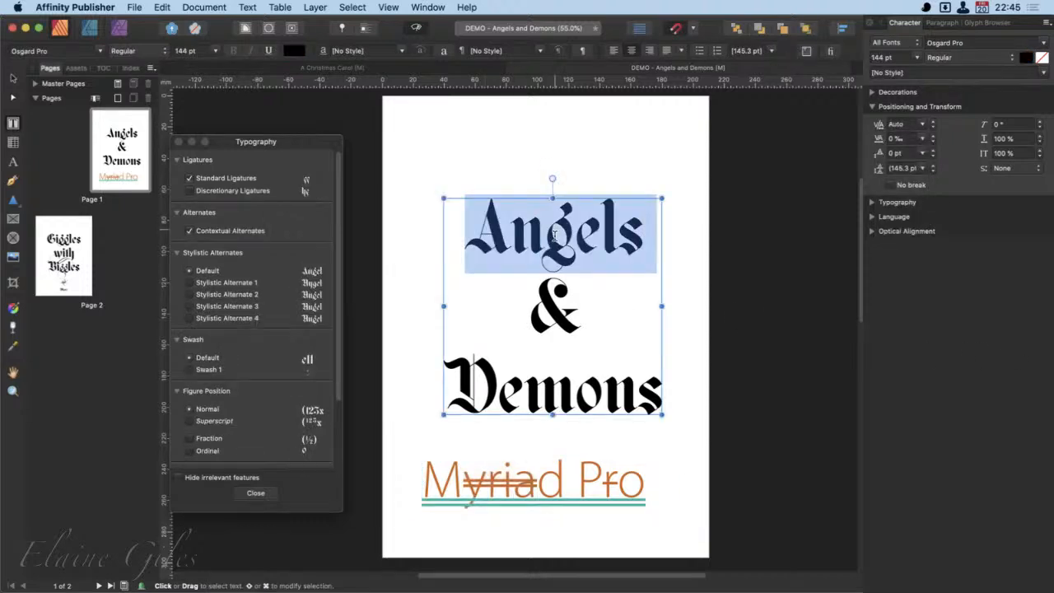
pyautogui.click(925, 126)
pyautogui.click(927, 127)
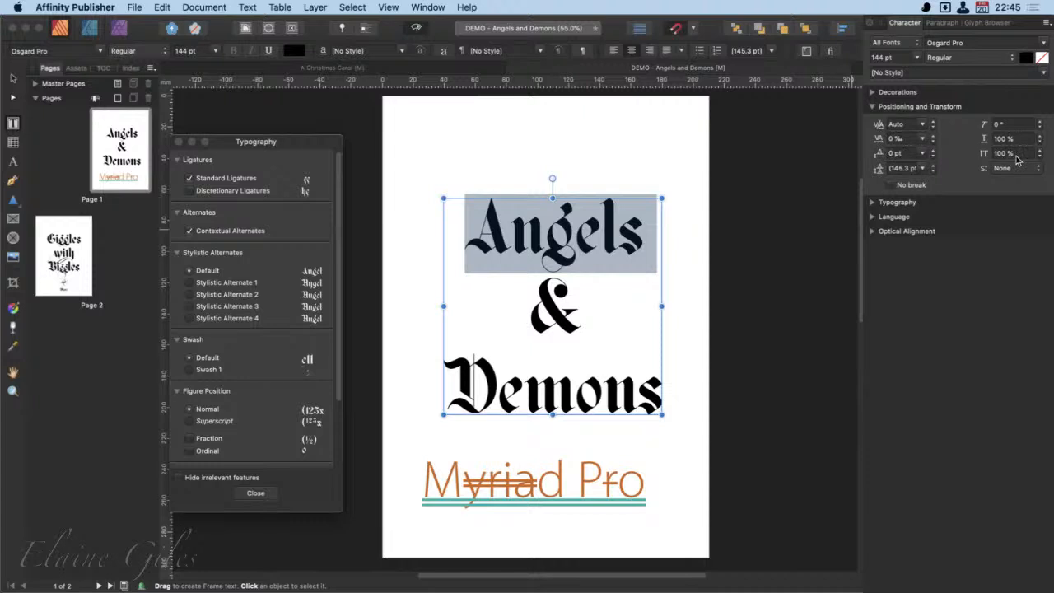
# - Preview the preset tracking values on the word "Angels", including 50 ‰, and keep tracking at 0 ‰
pyautogui.click(923, 139)
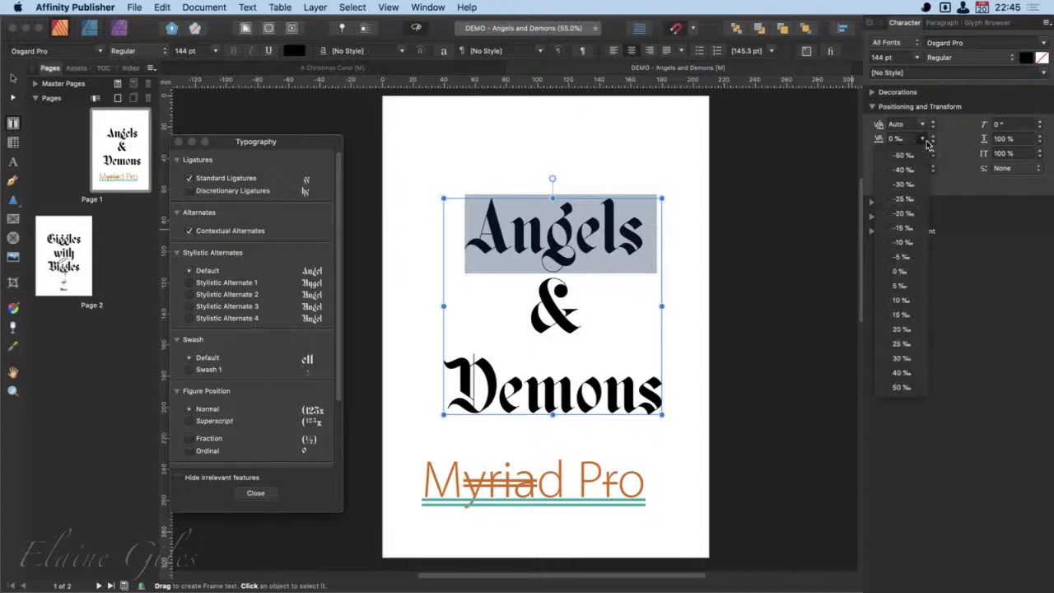
pyautogui.click(925, 141)
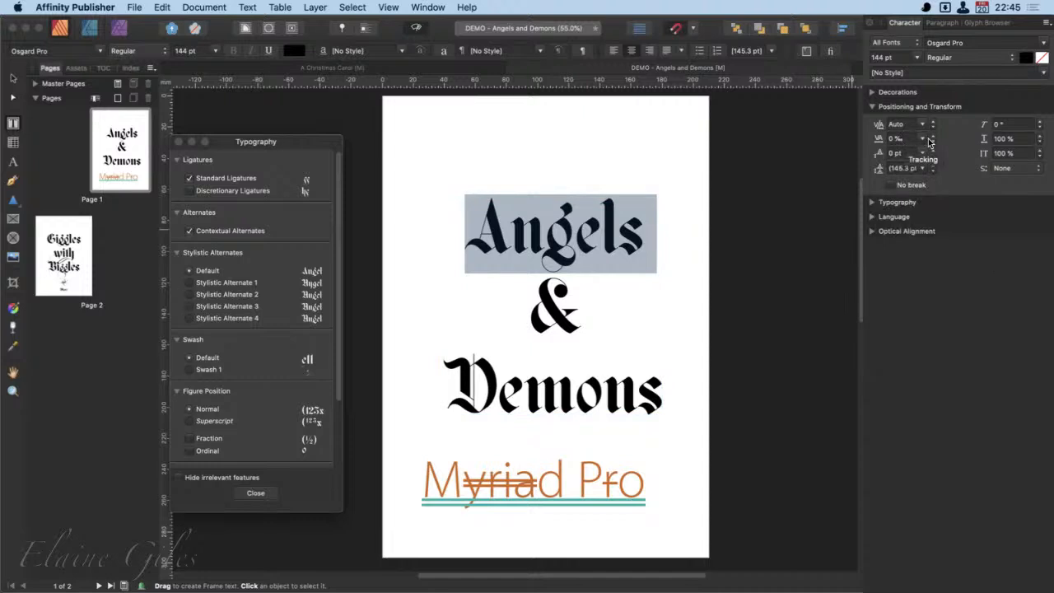
pyautogui.click(923, 139)
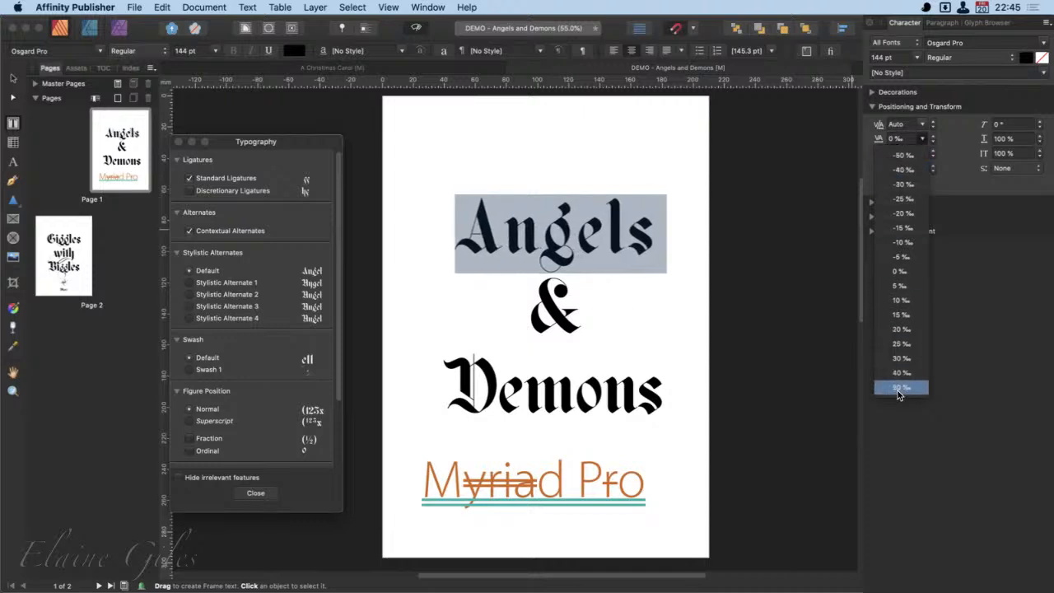
pyautogui.click(902, 271)
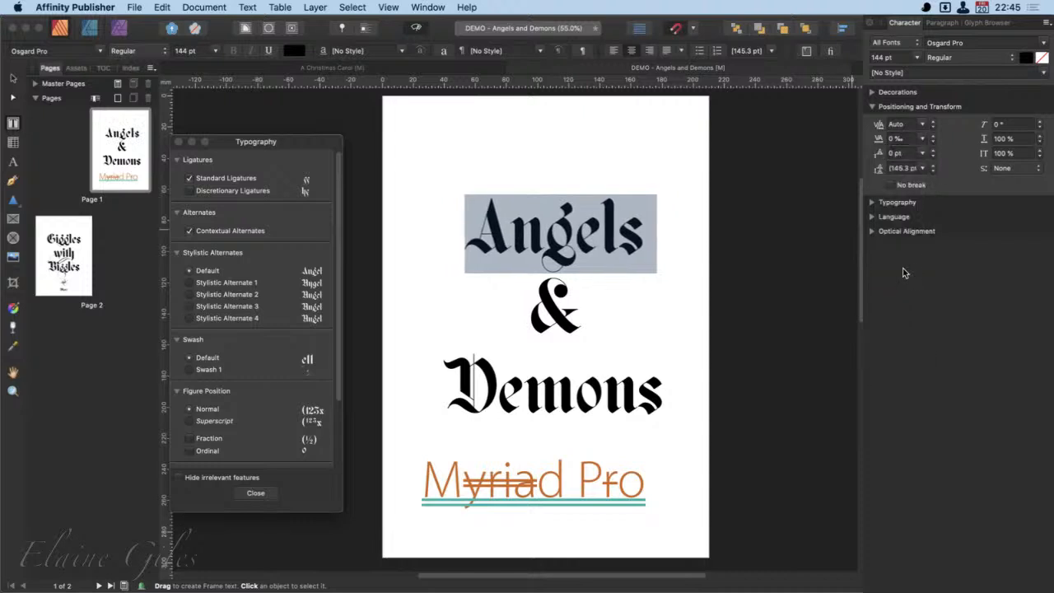
# - Examine the baseline shift presets for "Angels", and preview them on the PREFACE heading in the A Christmas Carol document
pyautogui.click(923, 153)
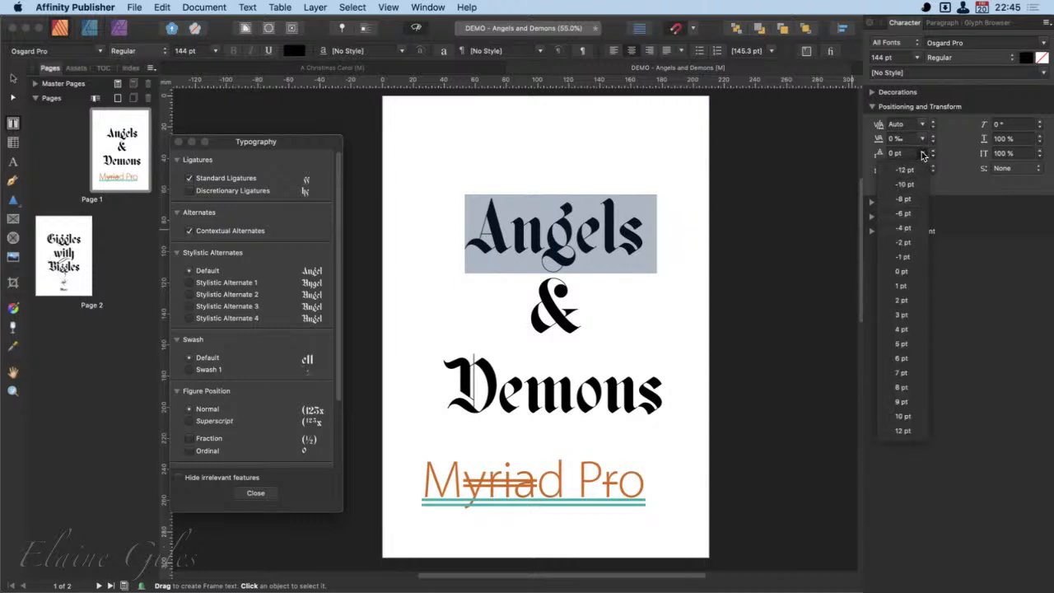
pyautogui.click(962, 155)
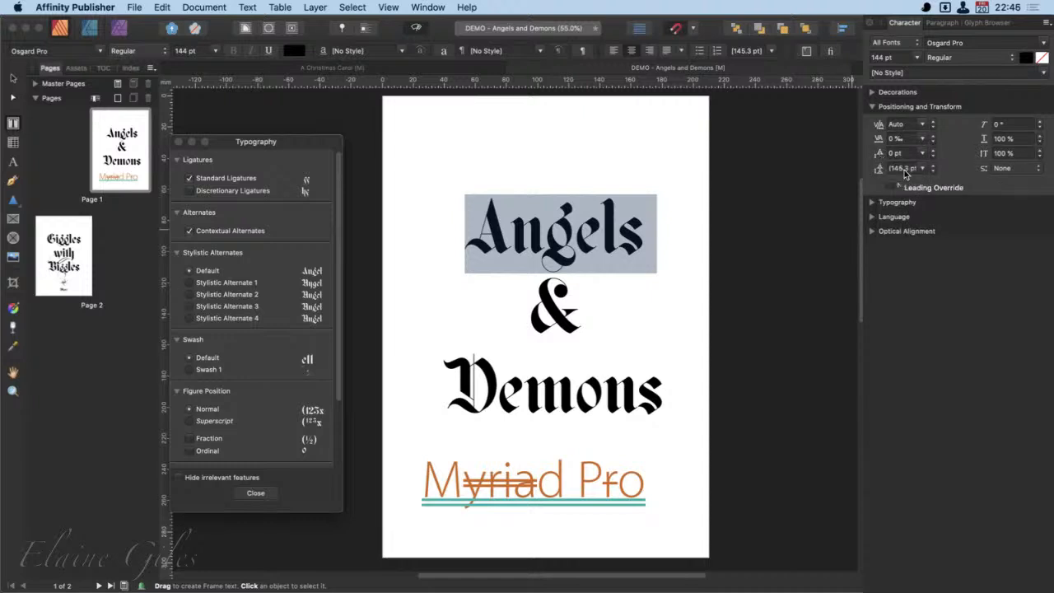
pyautogui.click(403, 69)
pyautogui.hscroll(10, 669, 317)
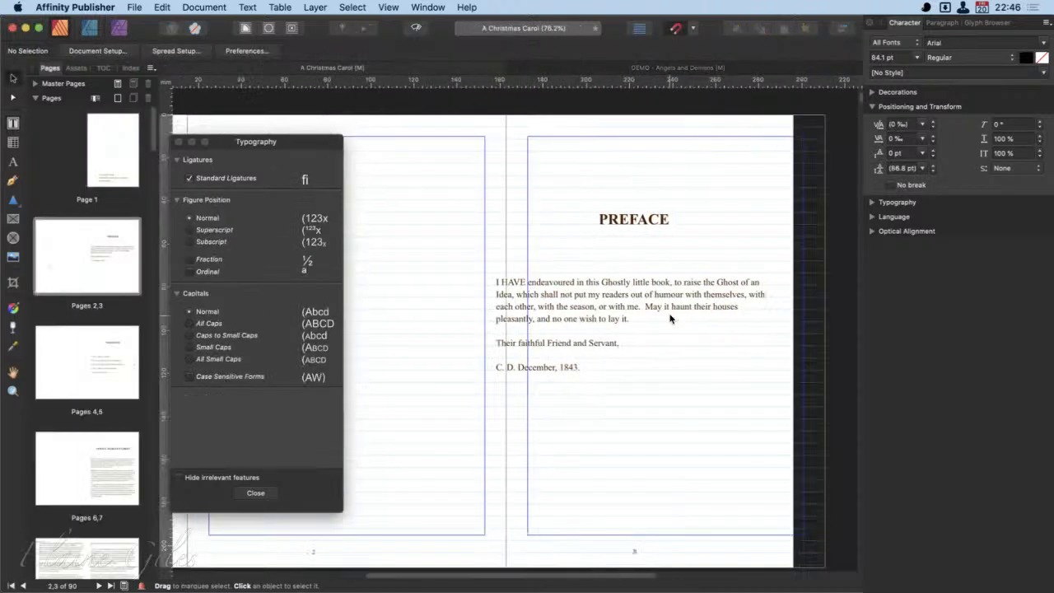
pyautogui.doubleClick(594, 224)
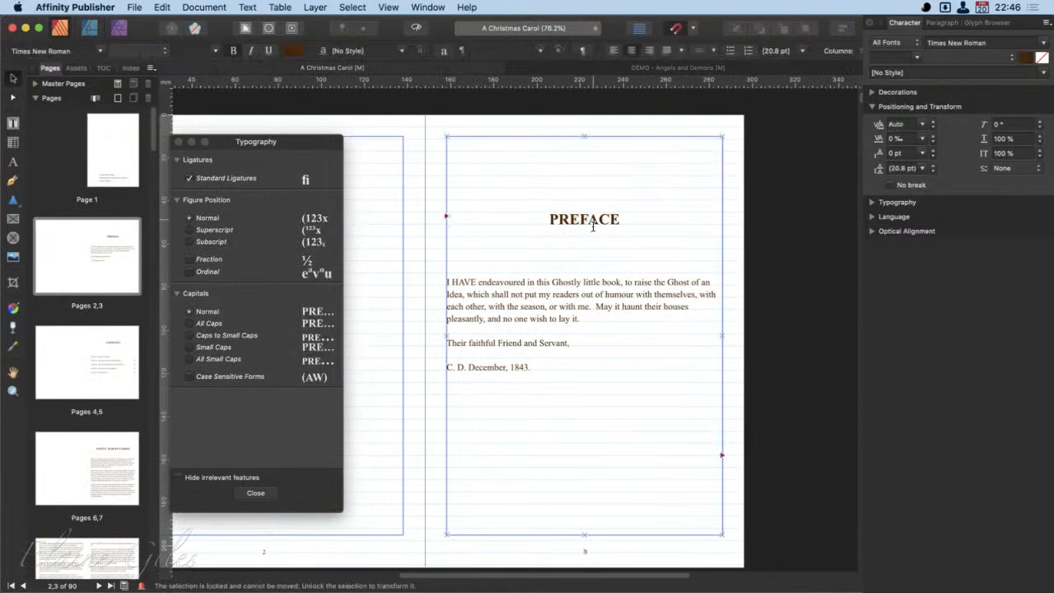
pyautogui.click(922, 154)
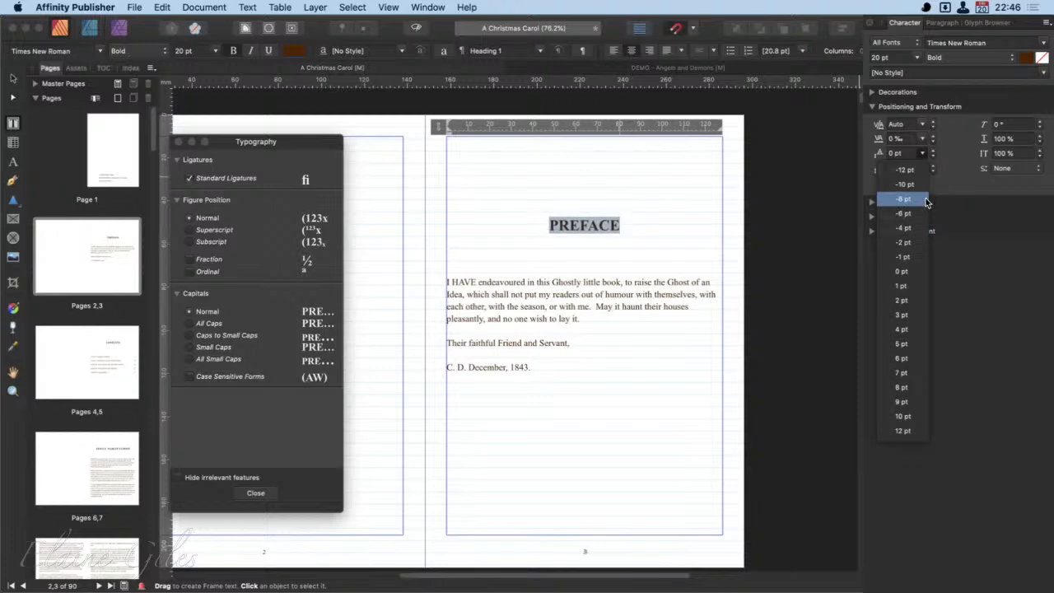
pyautogui.click(997, 378)
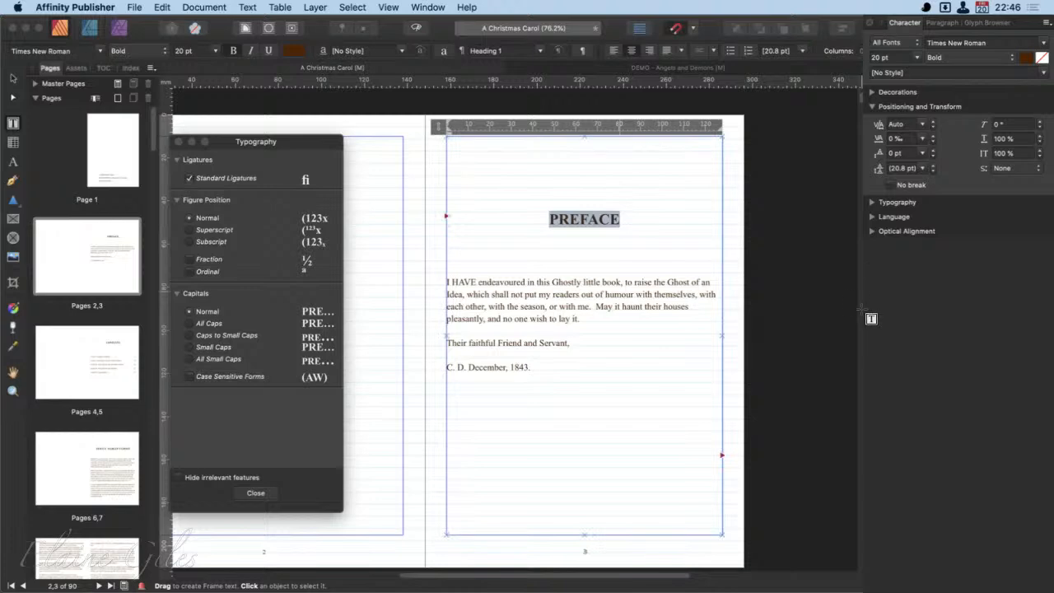
# - Examine the Leading Override presets for the PREFACE heading and for the first body paragraph below it
pyautogui.click(923, 168)
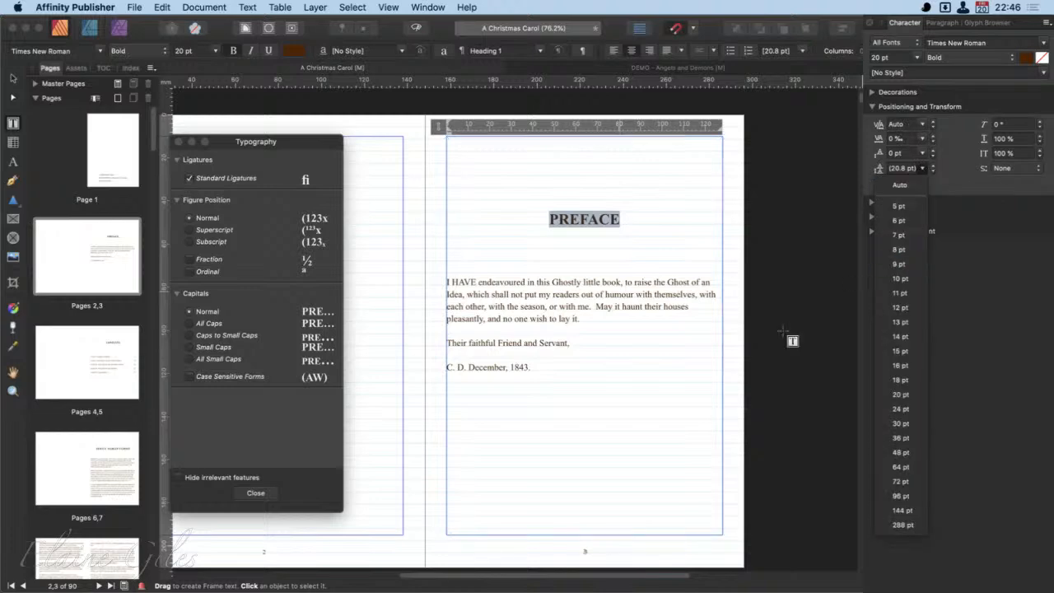
pyautogui.click(588, 319)
pyautogui.moveTo(588, 325); pyautogui.dragTo(446, 282)
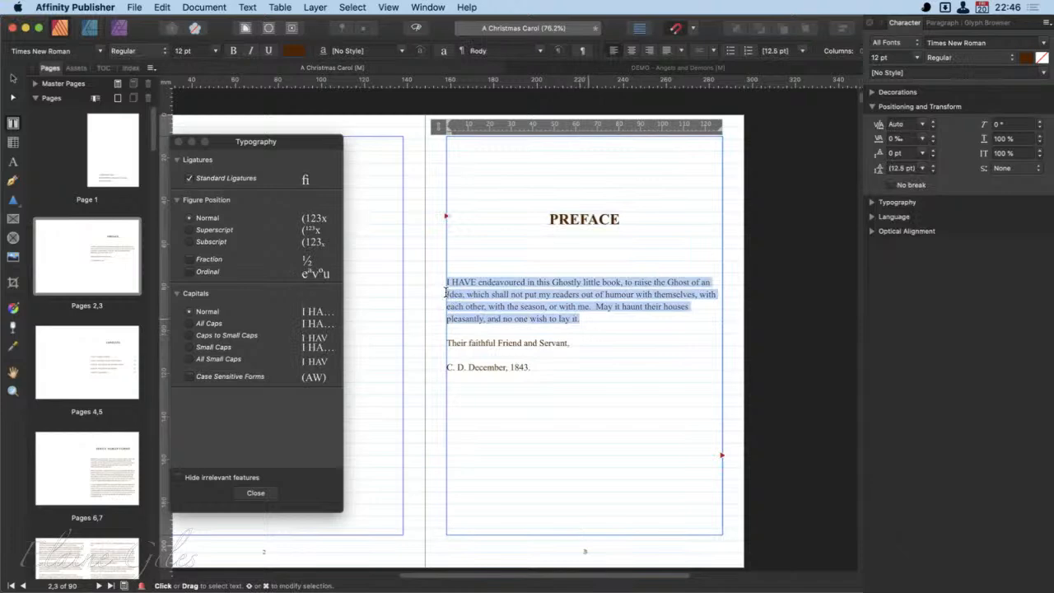
pyautogui.click(922, 169)
pyautogui.click(923, 169)
pyautogui.click(924, 169)
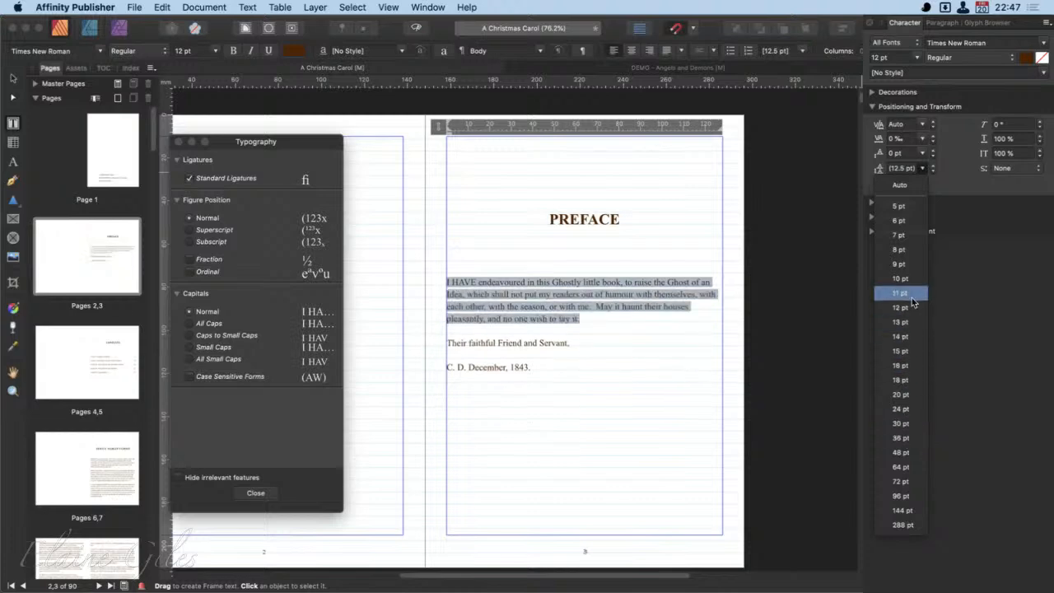
pyautogui.click(942, 193)
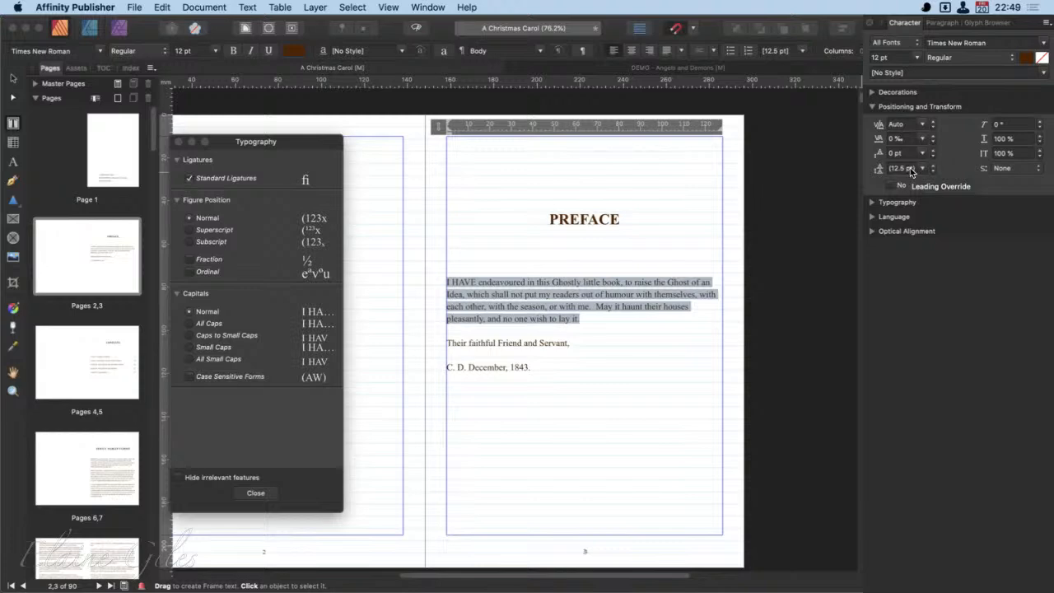
# - Examine the font styles available for the PREFACE heading in Times New Roman
pyautogui.click(646, 326)
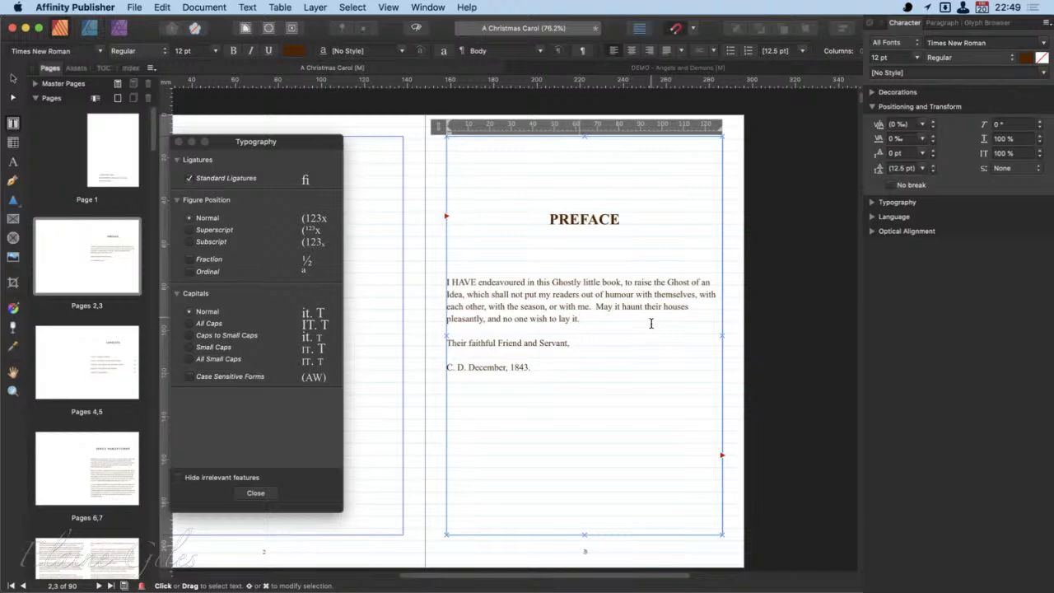
pyautogui.doubleClick(601, 222)
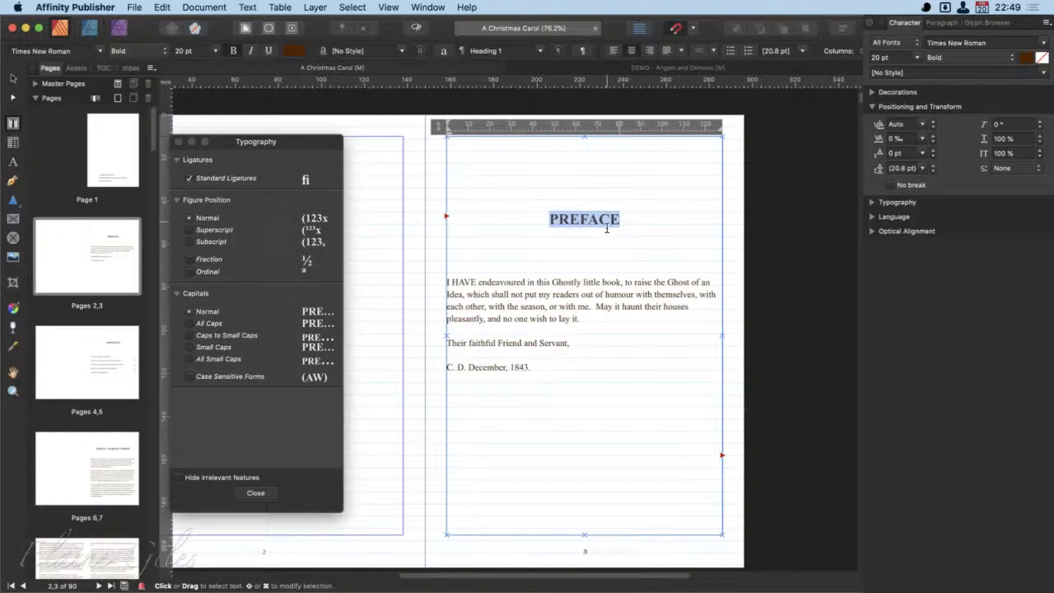
pyautogui.click(164, 51)
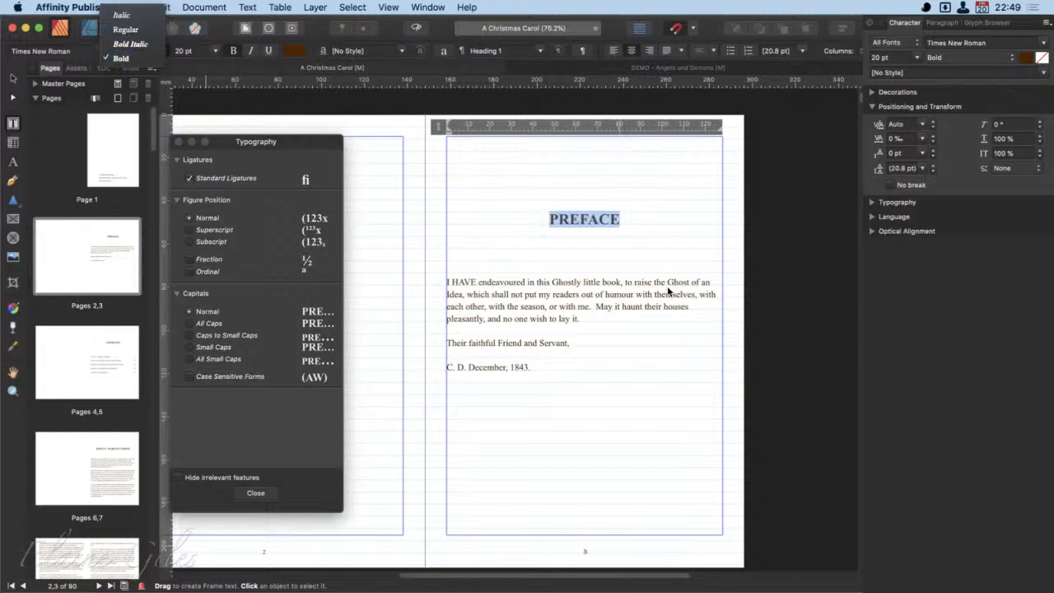
pyautogui.click(613, 237)
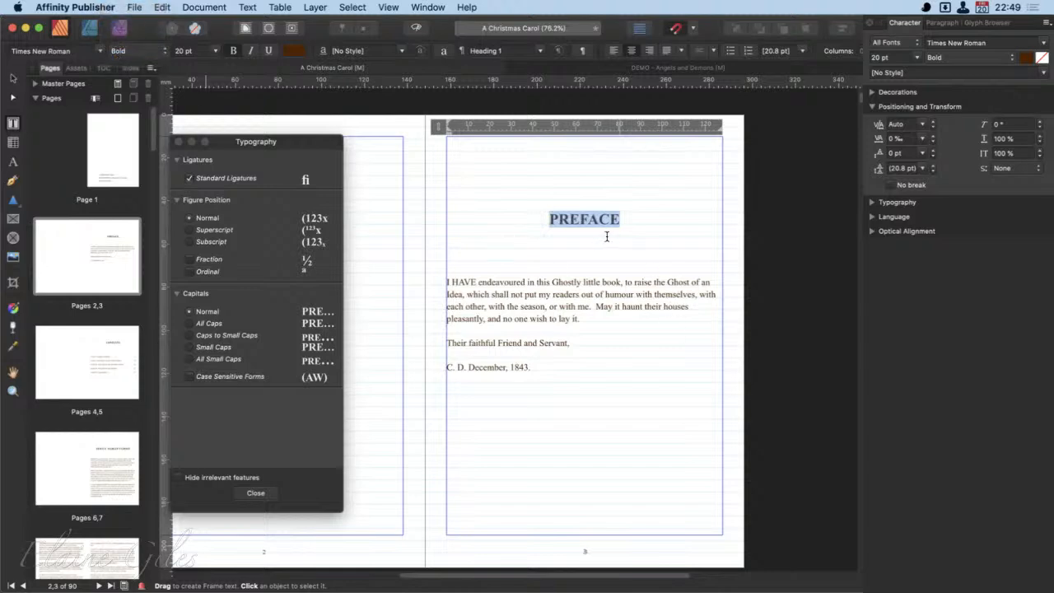
# - Change the font of the PREFACE heading to Australia
pyautogui.click(99, 50)
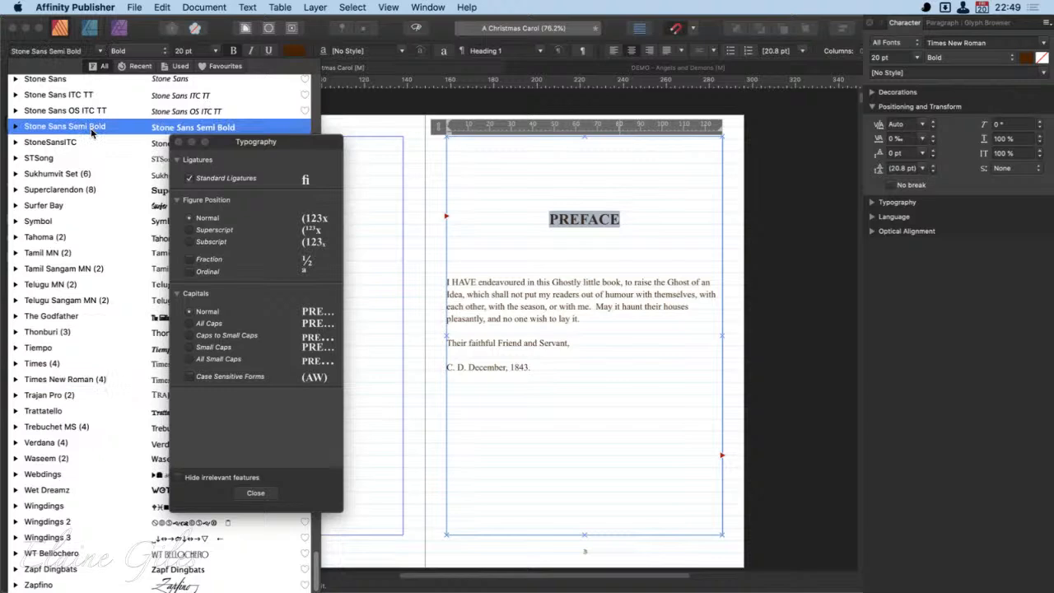
pyautogui.scroll(15, 92, 131)
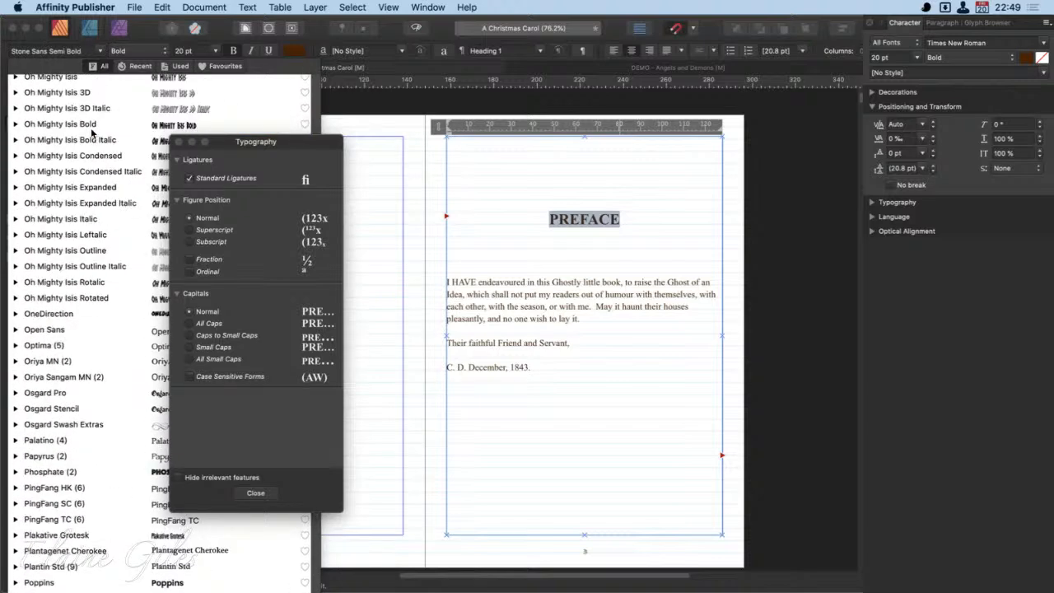
pyautogui.scroll(-15, 92, 132)
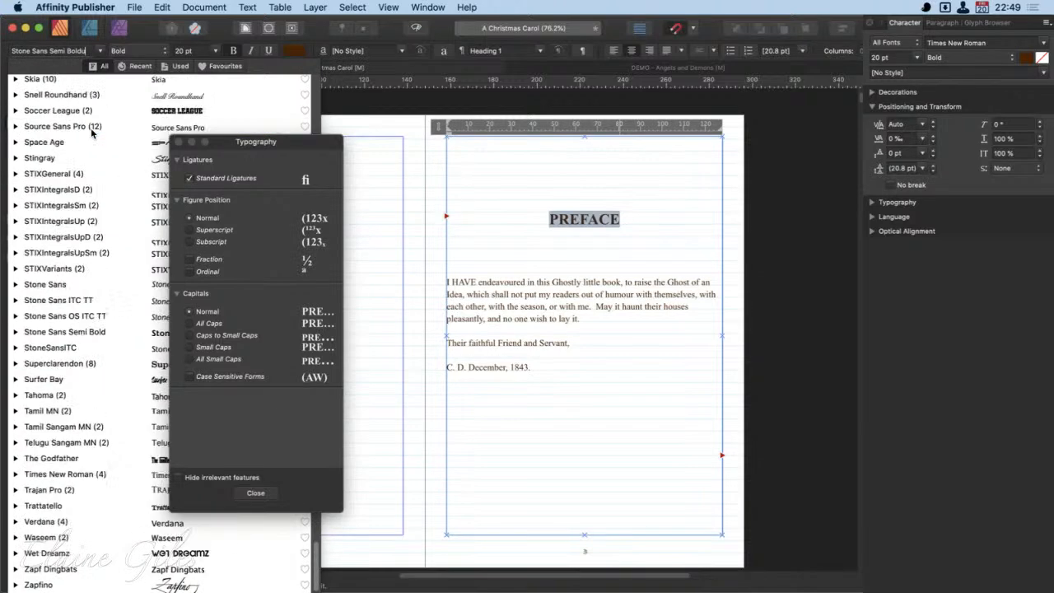
pyautogui.press('Escape')
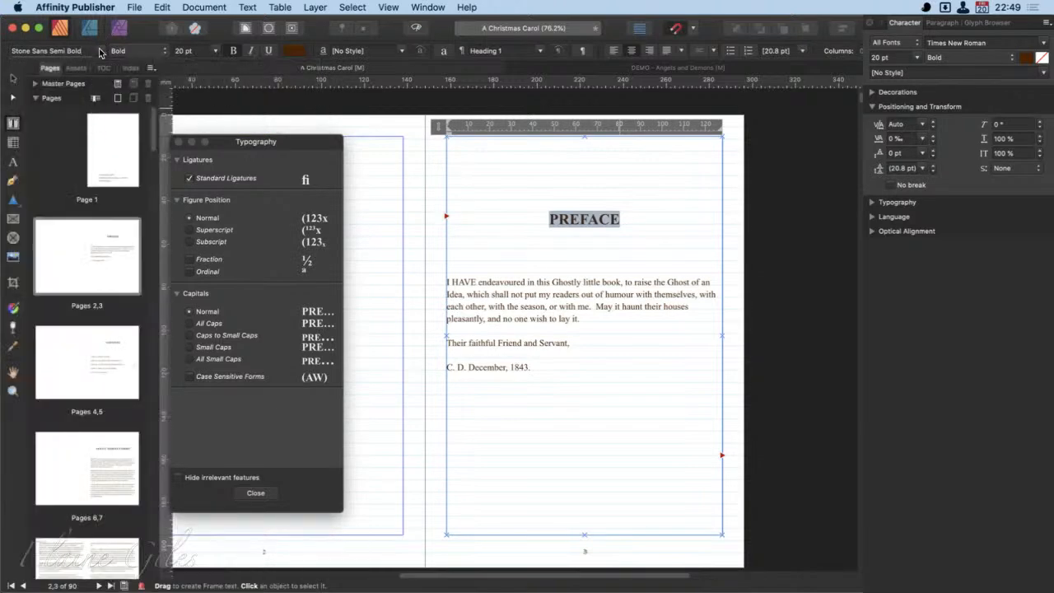
pyautogui.click(100, 50)
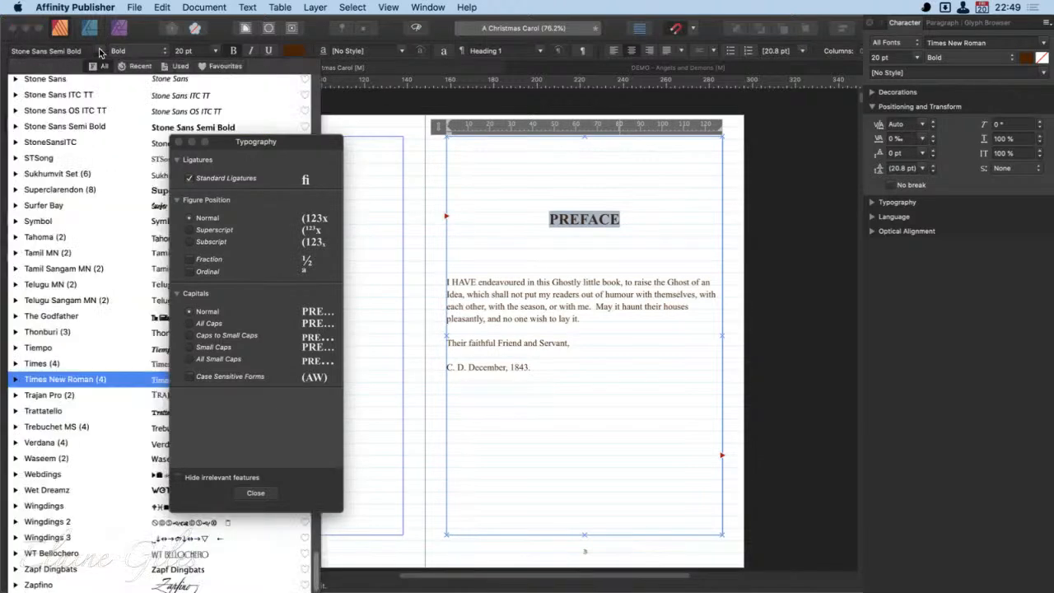
pyautogui.write('aus')
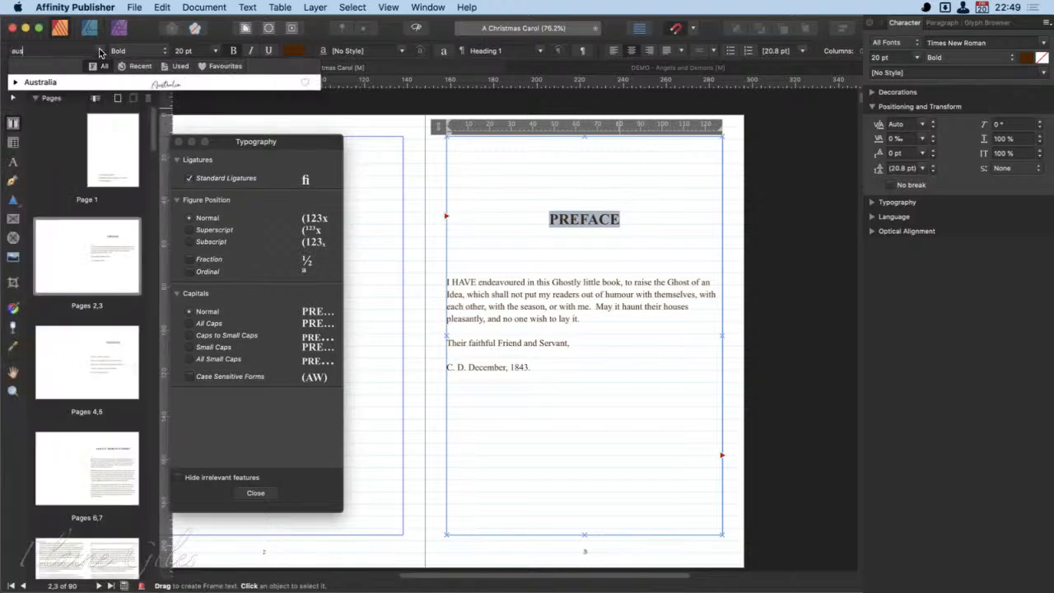
pyautogui.click(14, 83)
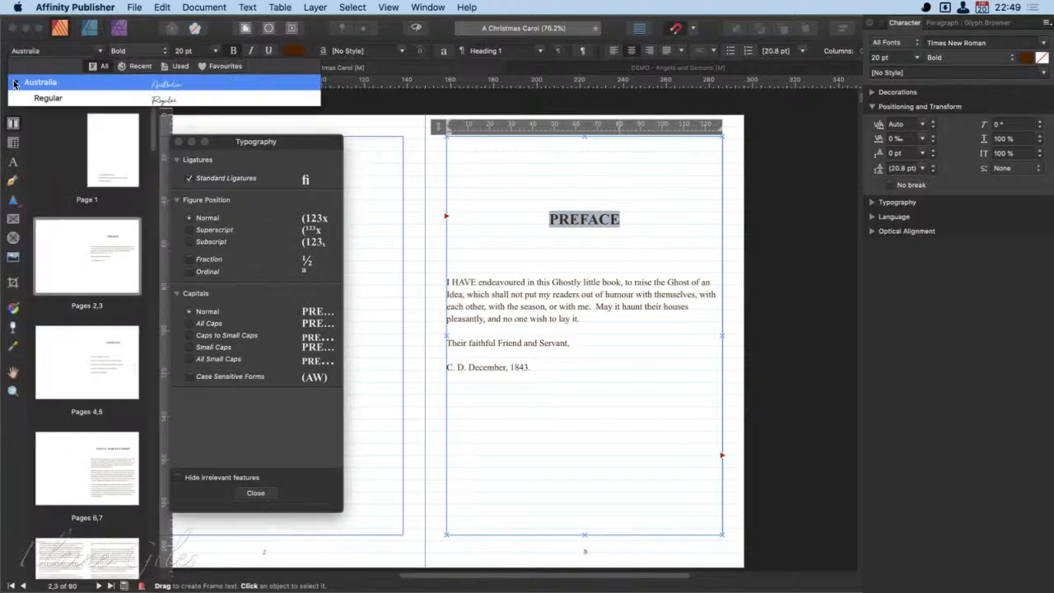
pyautogui.click(55, 82)
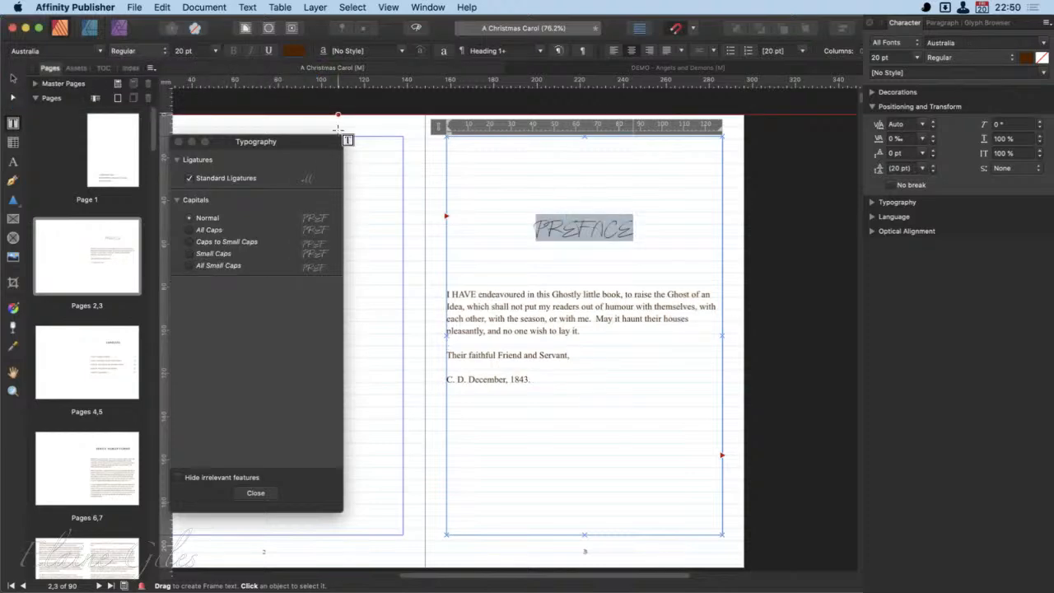
# - Examine which font styles the Australia typeface offers for the PREFACE heading, viewing the lettering up close
pyautogui.click(153, 50)
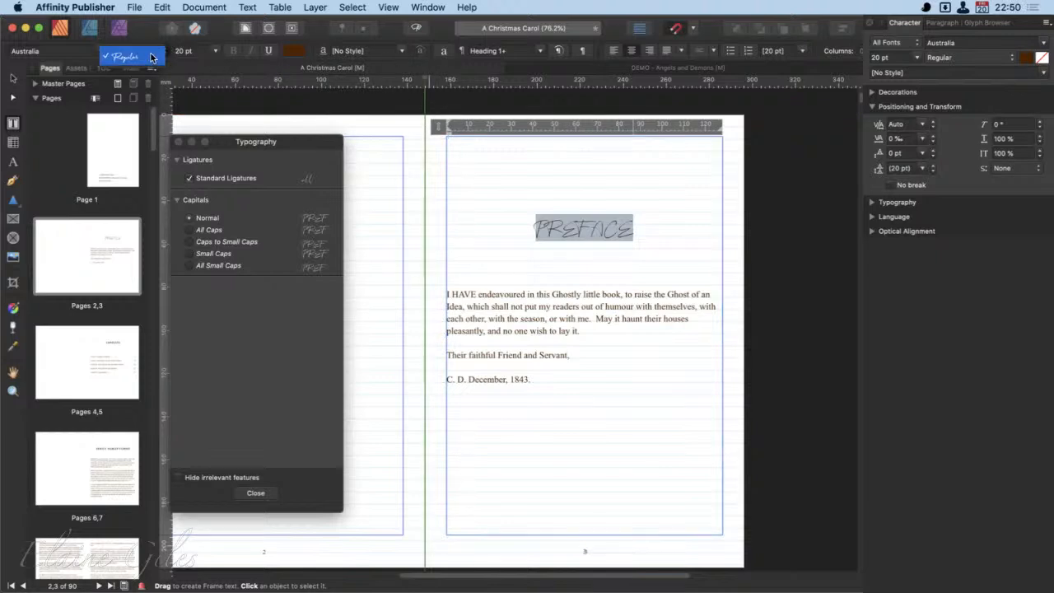
pyautogui.click(148, 54)
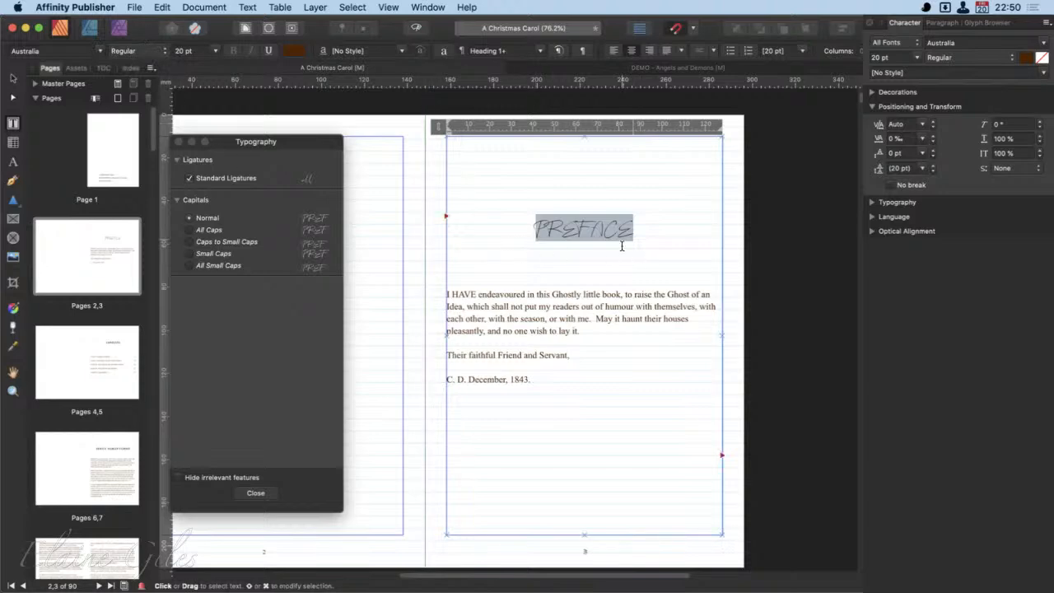
pyautogui.scroll(5, 576, 239)
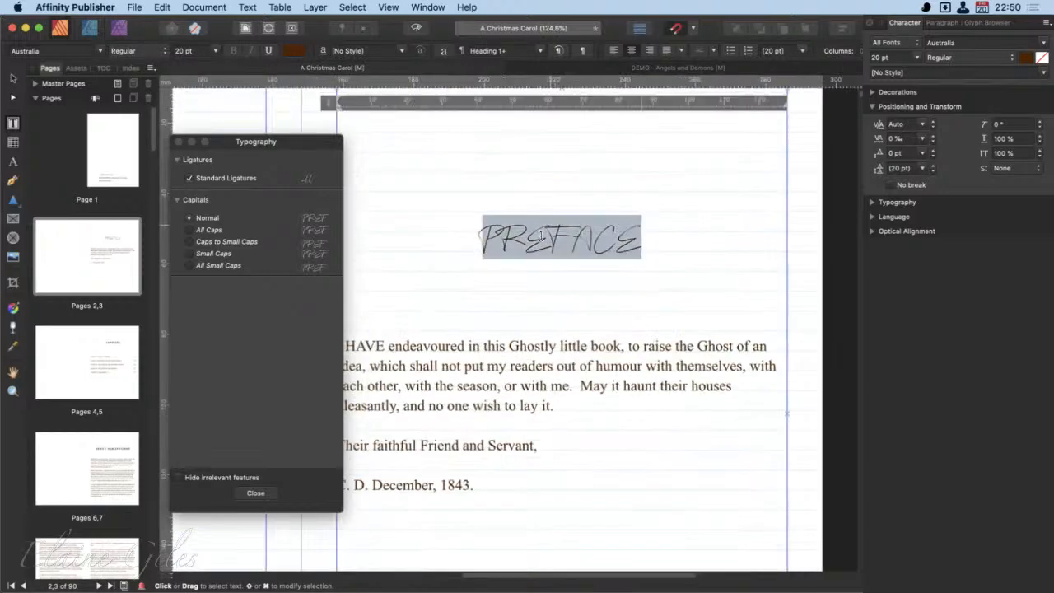
pyautogui.scroll(5, 541, 236)
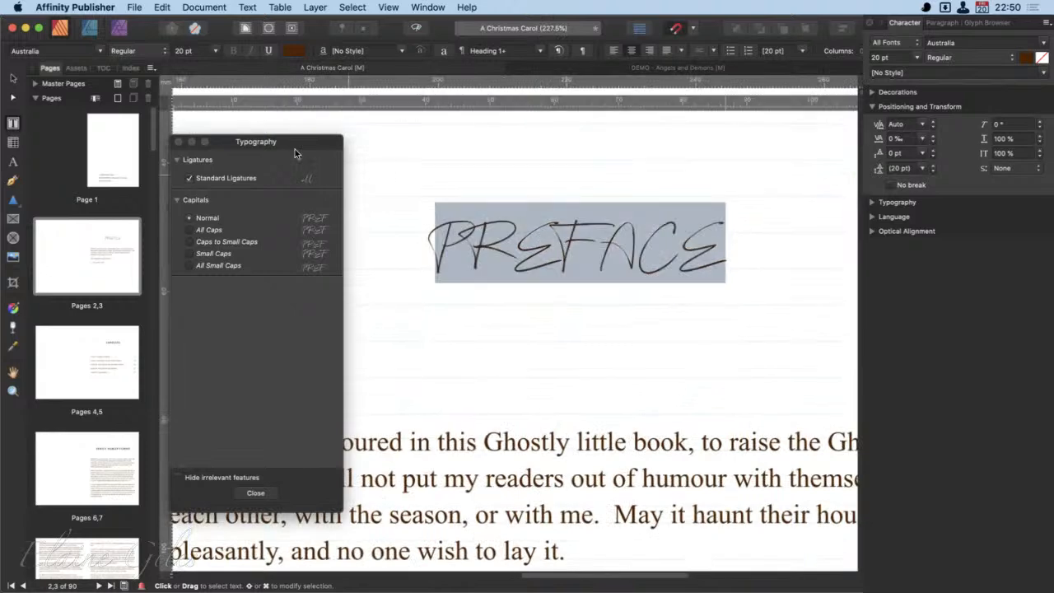
pyautogui.click(145, 44)
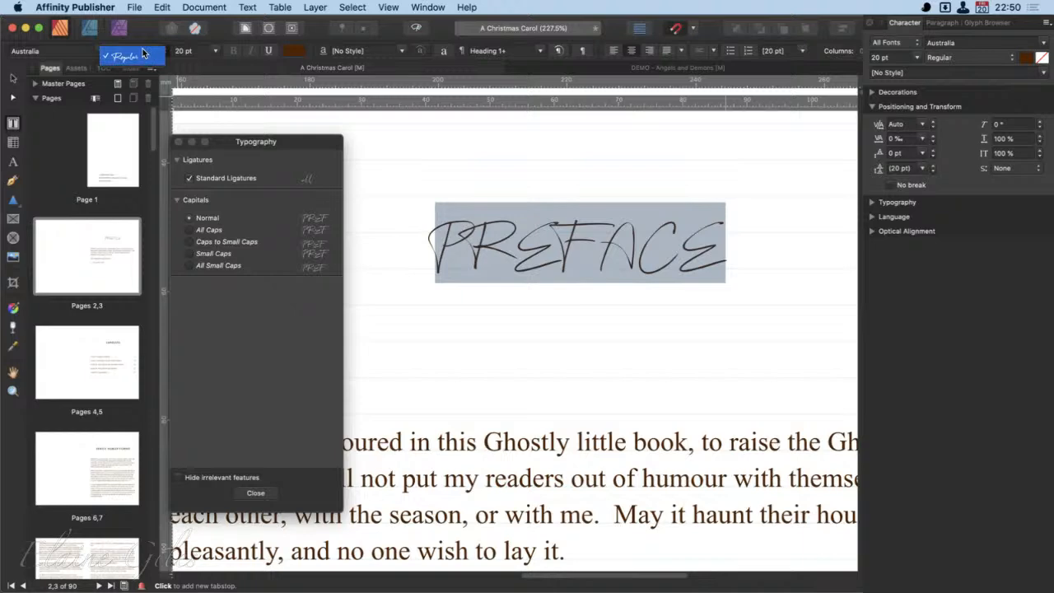
pyautogui.click(132, 56)
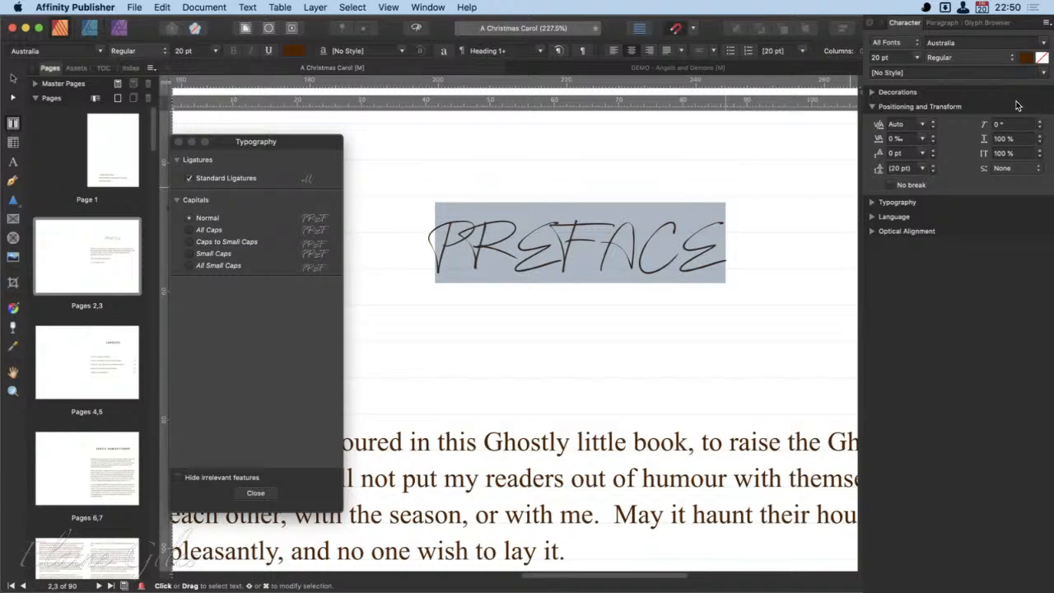
pyautogui.click(990, 56)
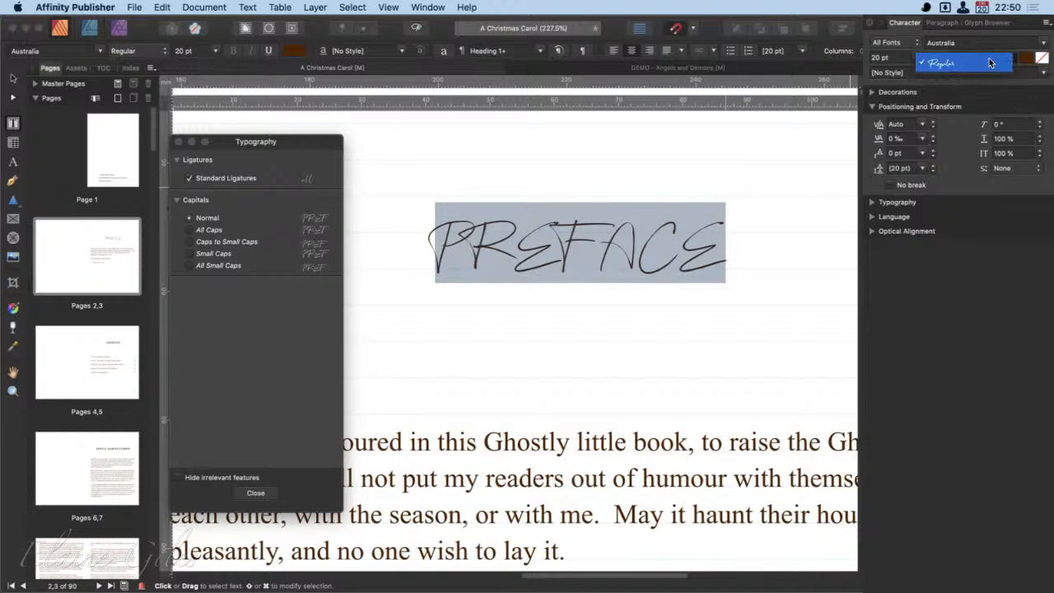
pyautogui.click(988, 61)
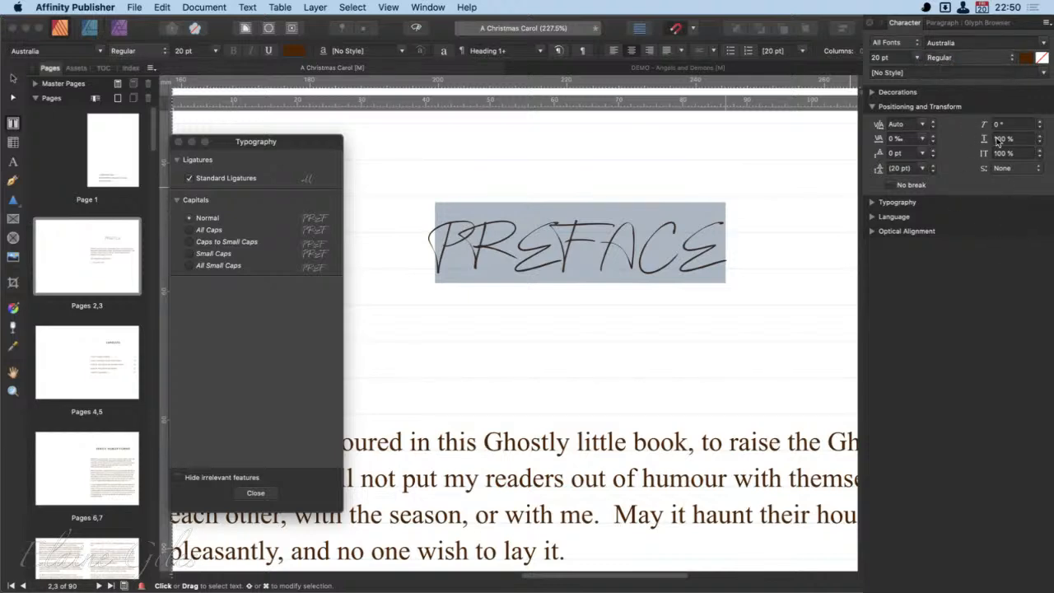
# - Preview a shear of up to 35° on the PREFACE heading, and reset the shear to 0°
pyautogui.click(1040, 121)
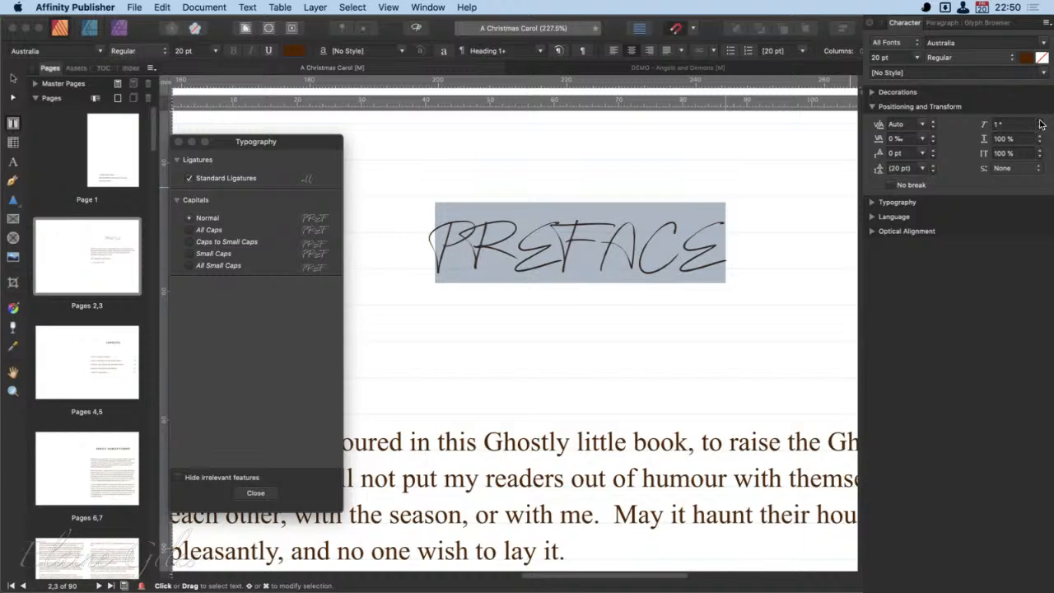
pyautogui.click(1041, 124)
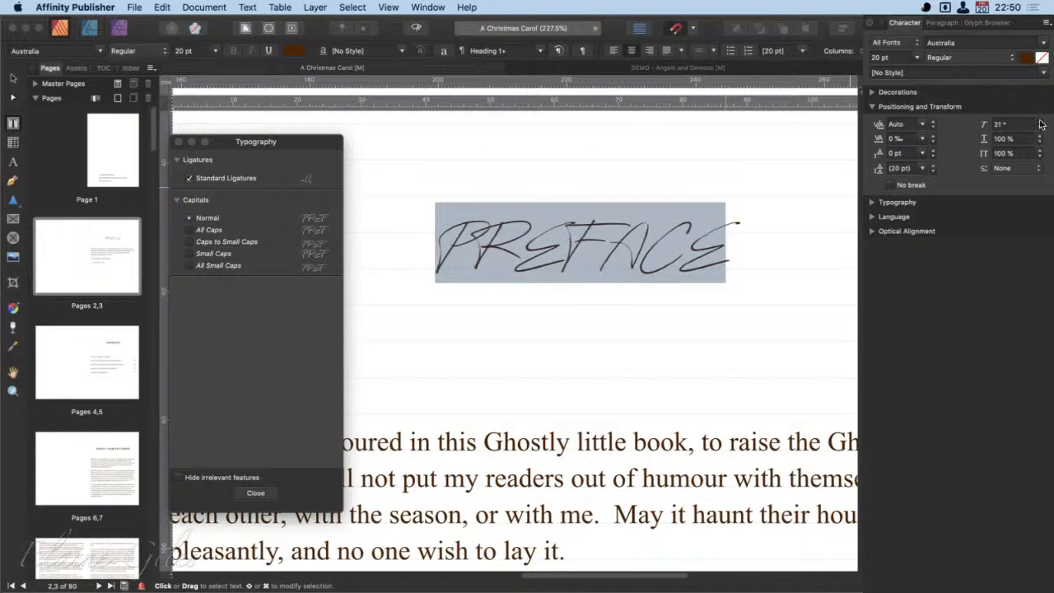
pyautogui.click(1040, 123)
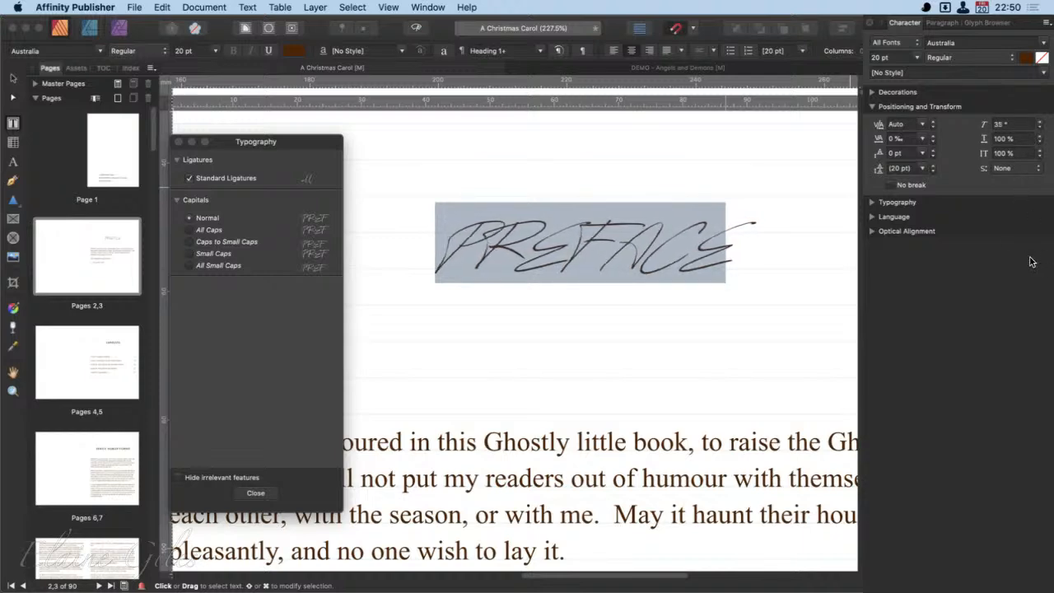
pyautogui.click(1040, 129)
pyautogui.click(1040, 129)
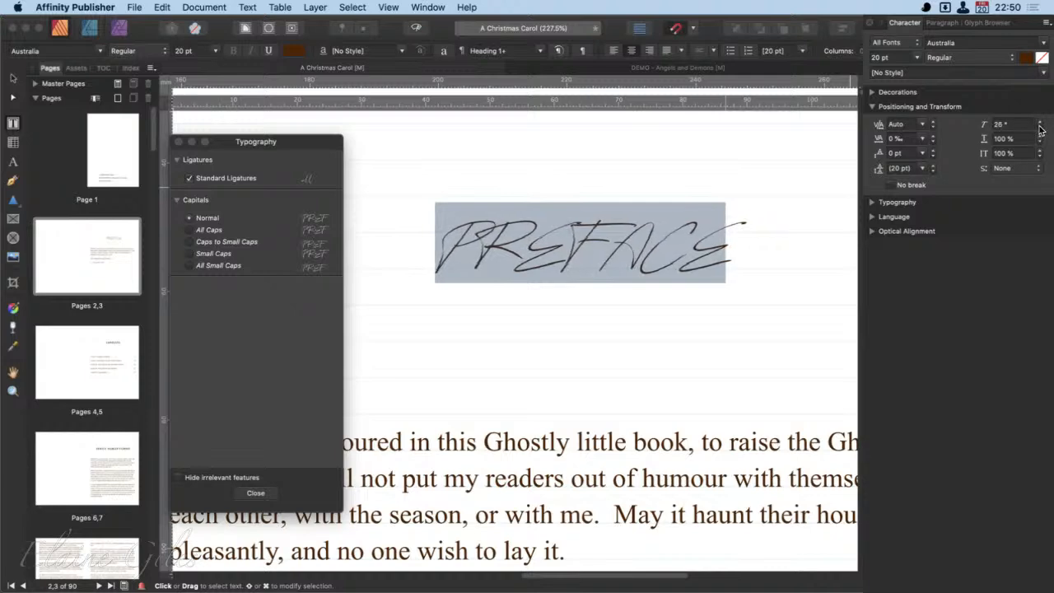
pyautogui.click(1040, 128)
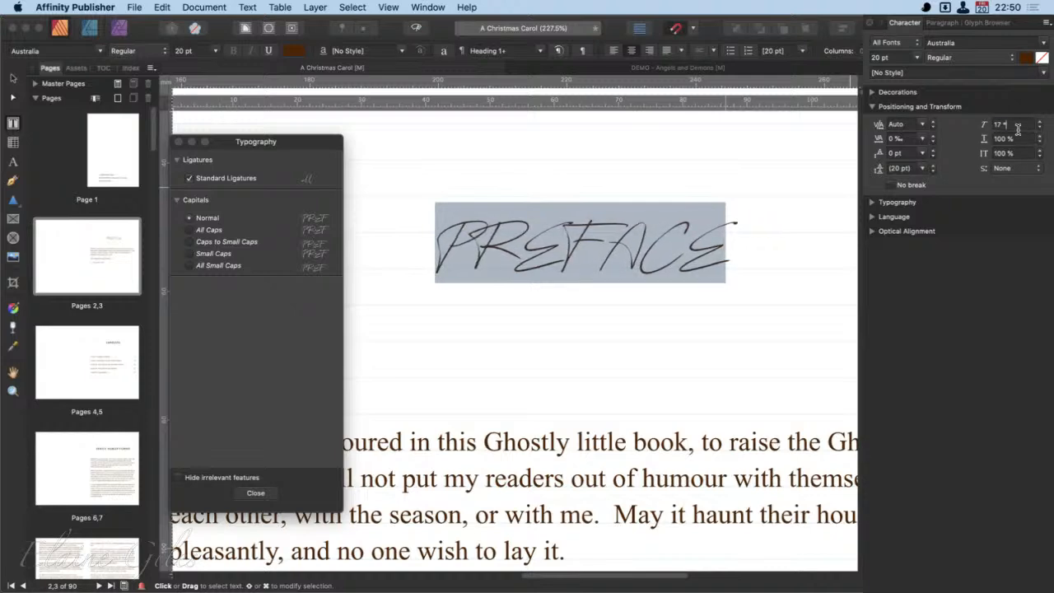
pyautogui.click(1018, 129)
pyautogui.write('0')
pyautogui.press('Return')
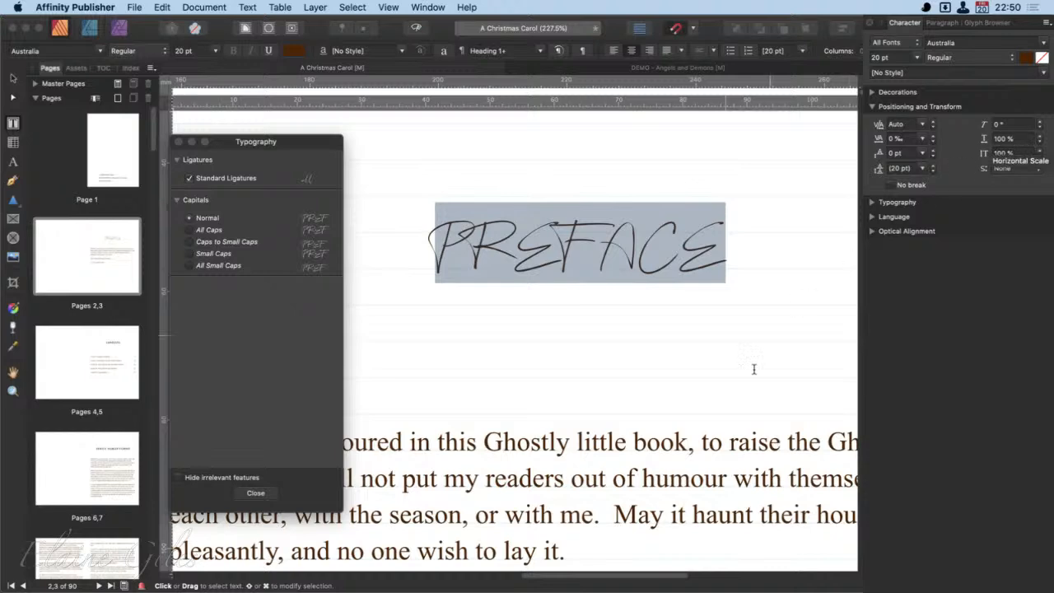
# - Set the horizontal scale of the word "Ghostly" in the first body paragraph to 150 %
pyautogui.scroll(-2, 634, 445)
pyautogui.scroll(-2, 634, 445)
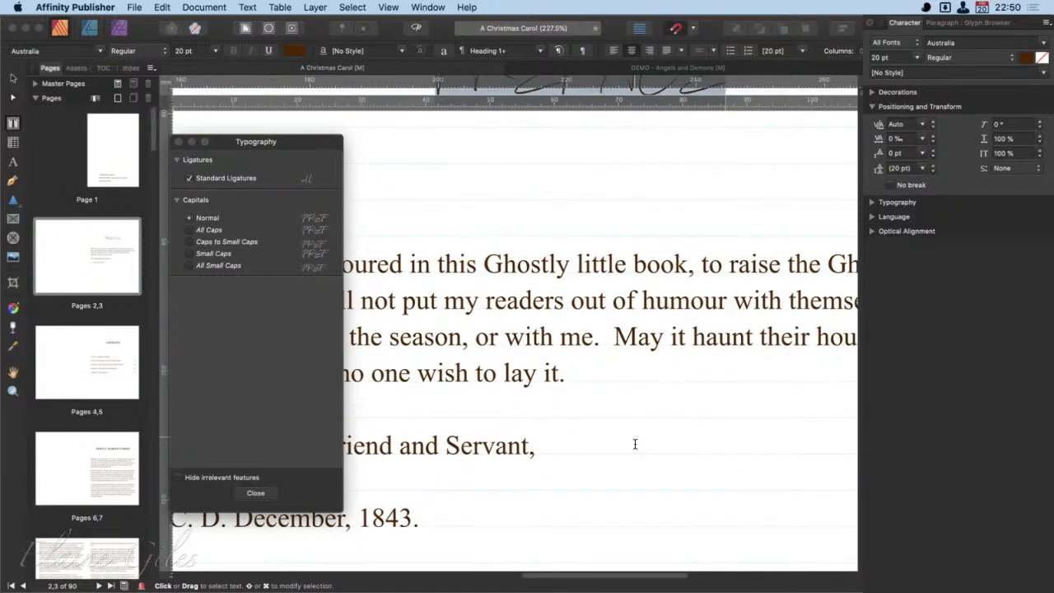
pyautogui.doubleClick(520, 268)
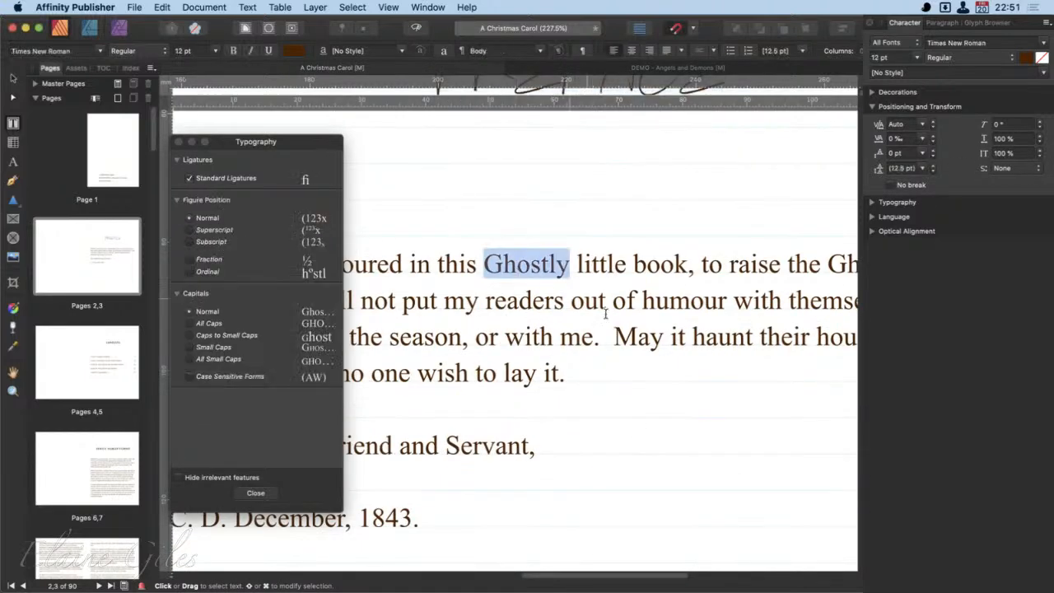
pyautogui.click(1041, 142)
pyautogui.click(1042, 142)
pyautogui.moveTo(1042, 143); pyautogui.dragTo(1043, 138)
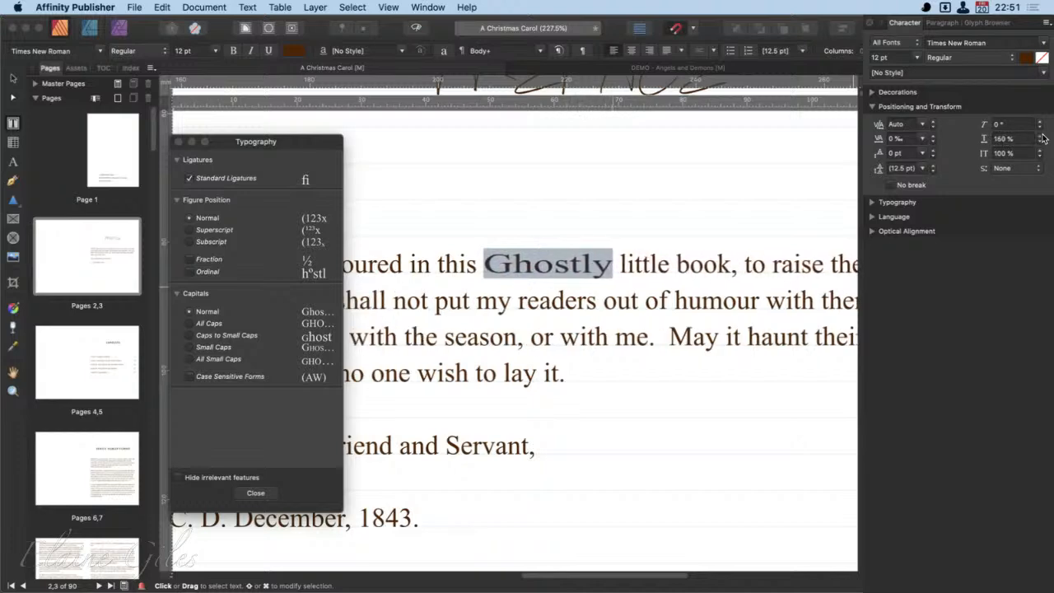
pyautogui.click(725, 336)
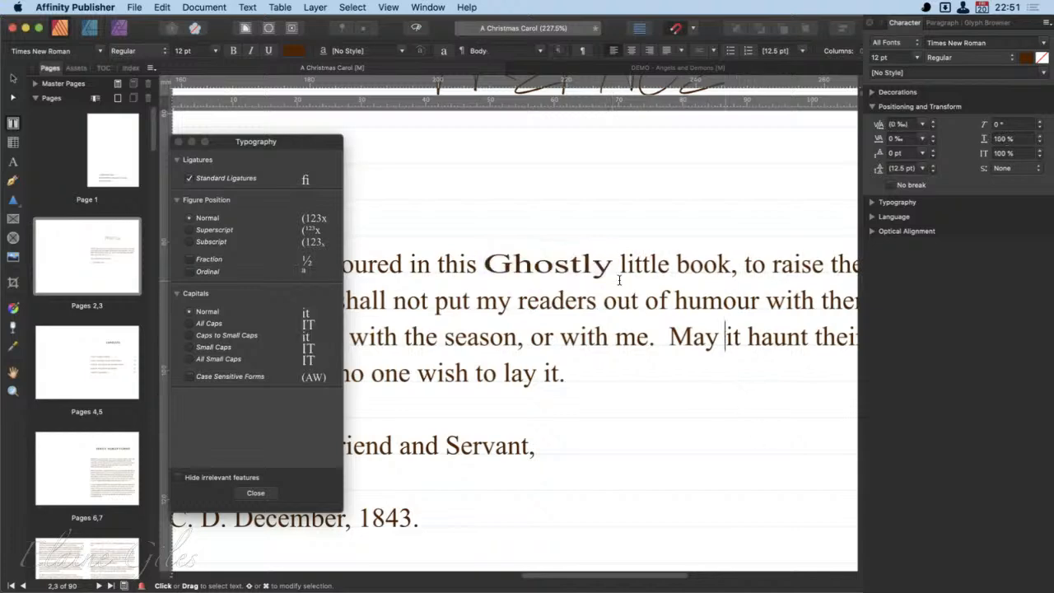
# - Set the vertical scale of "Ghostly" to 150 %, and compare its character settings with those of the neighbouring word "little"
pyautogui.moveTo(616, 274); pyautogui.dragTo(485, 271)
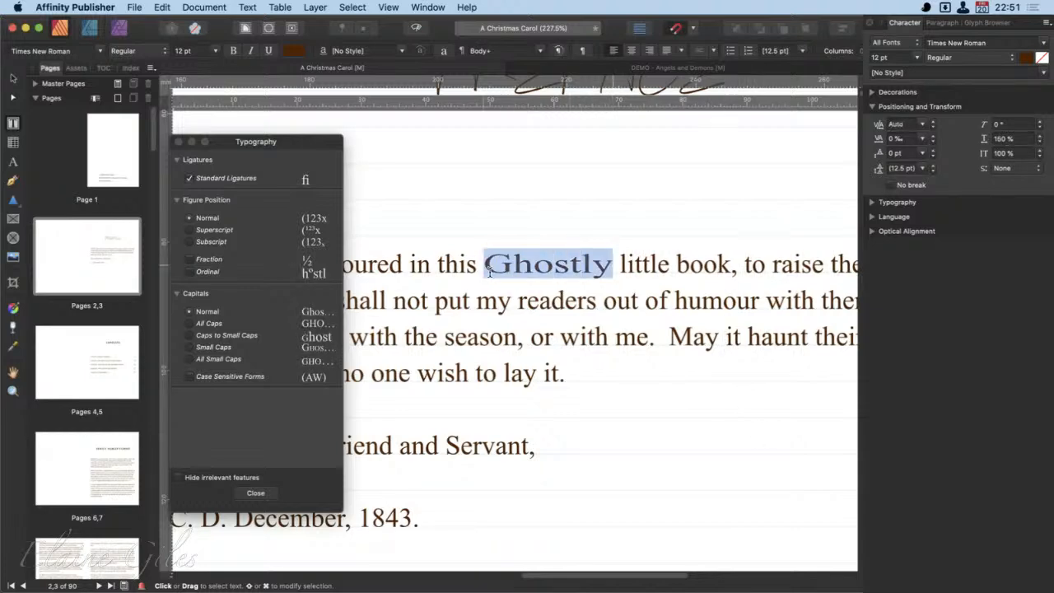
pyautogui.click(1040, 152)
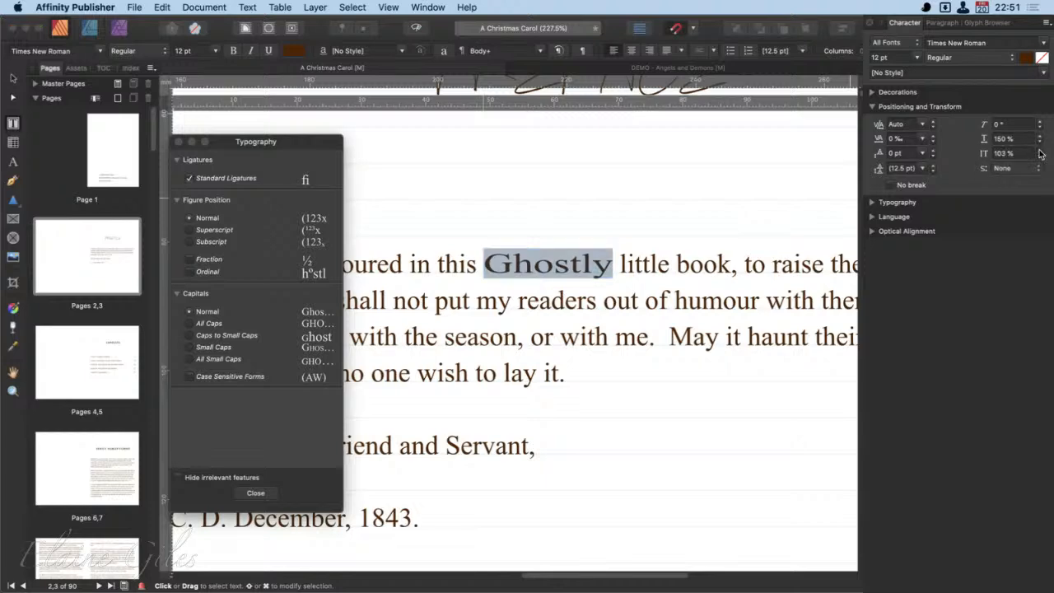
pyautogui.moveTo(1040, 154); pyautogui.dragTo(1040, 153)
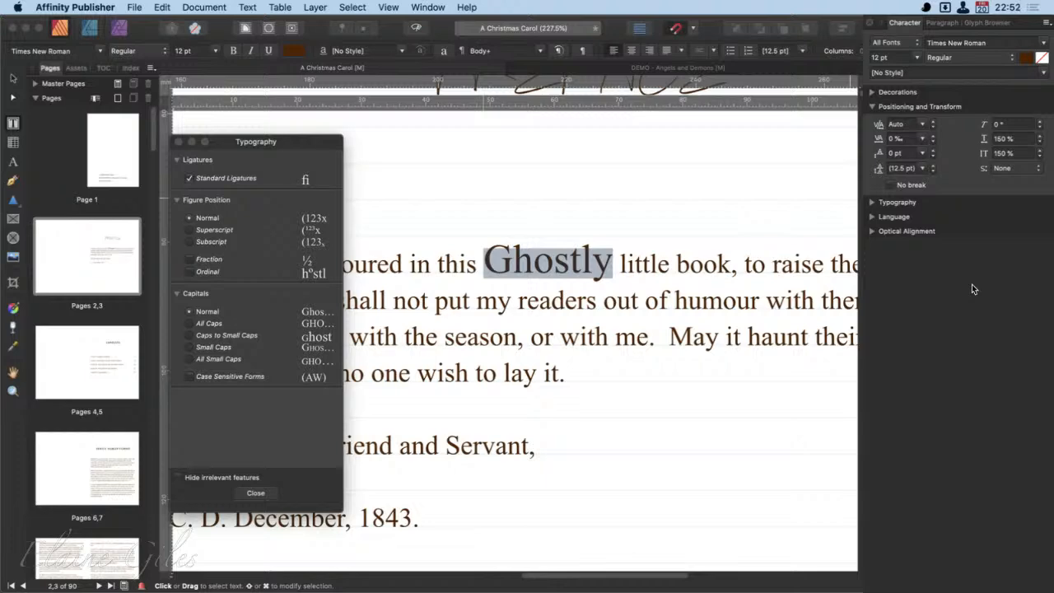
pyautogui.doubleClick(644, 264)
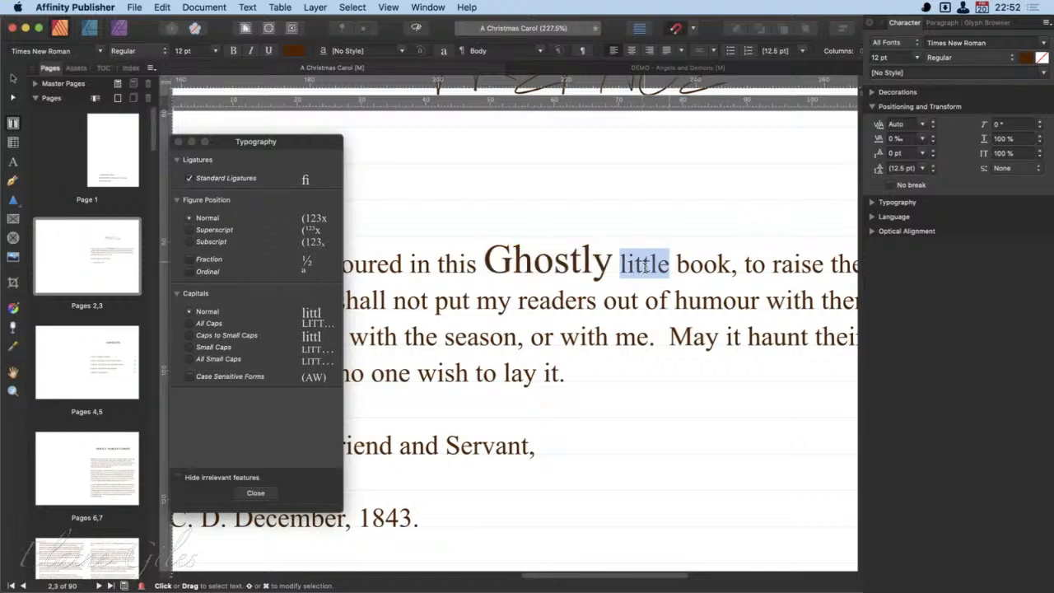
pyautogui.doubleClick(536, 265)
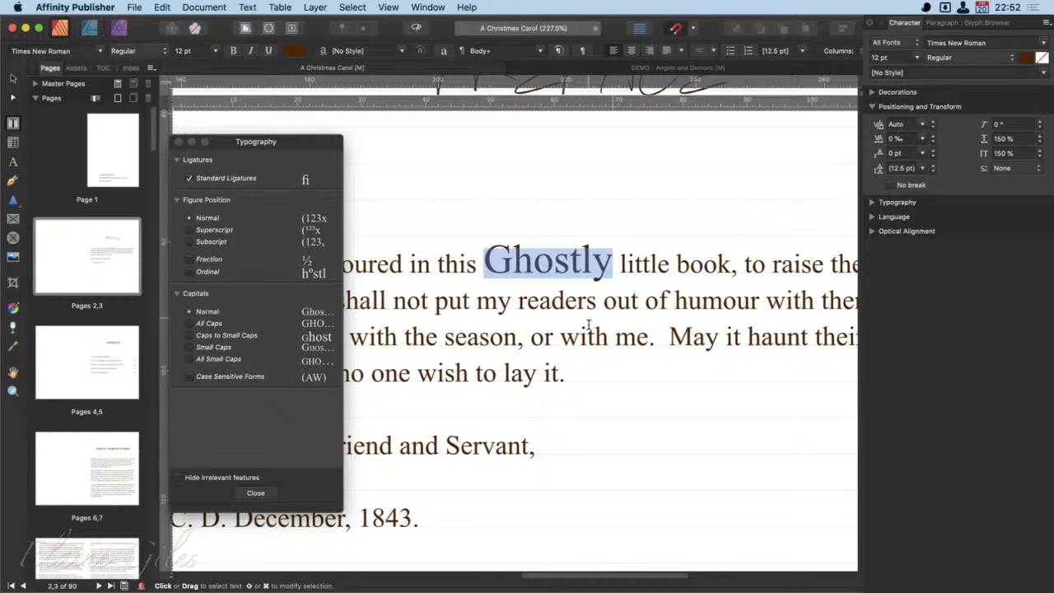
# - Set the font size of the word "humour" in the first body paragraph to 18 pt, with the Typography window out of the way
pyautogui.doubleClick(726, 306)
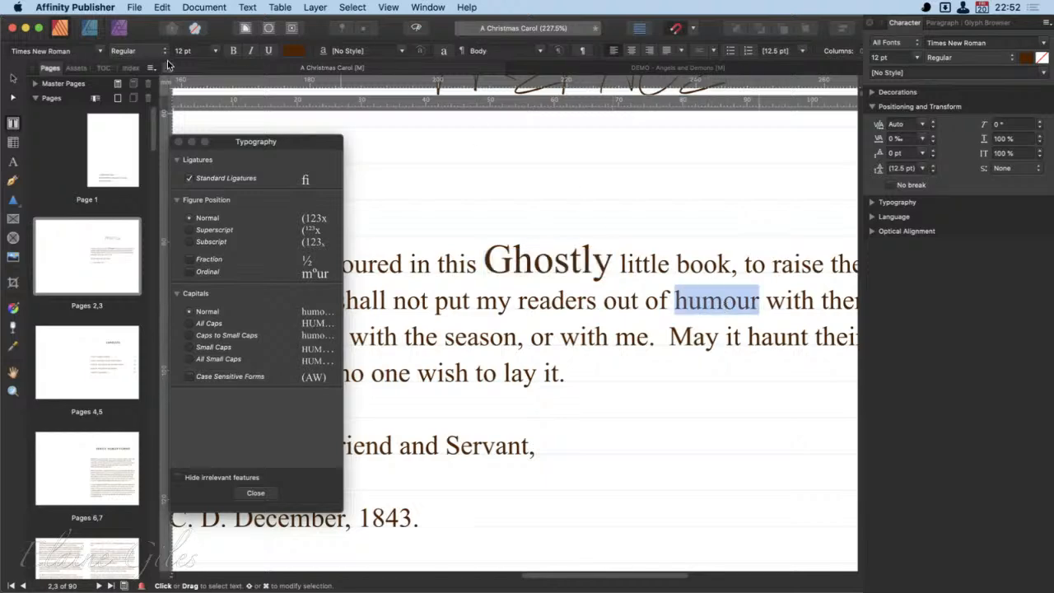
pyautogui.click(216, 51)
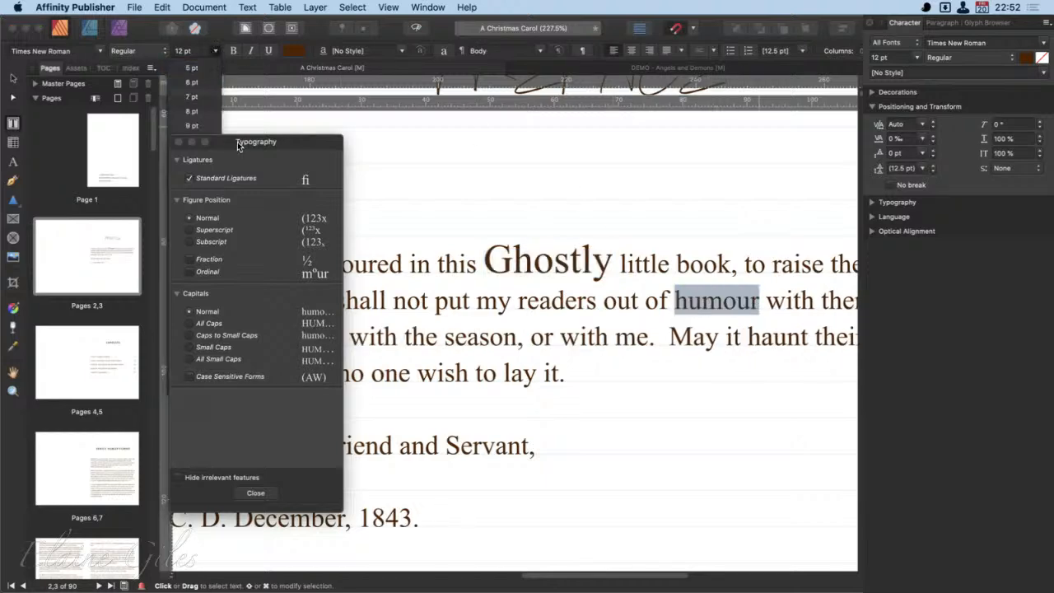
pyautogui.moveTo(239, 146); pyautogui.dragTo(445, 590)
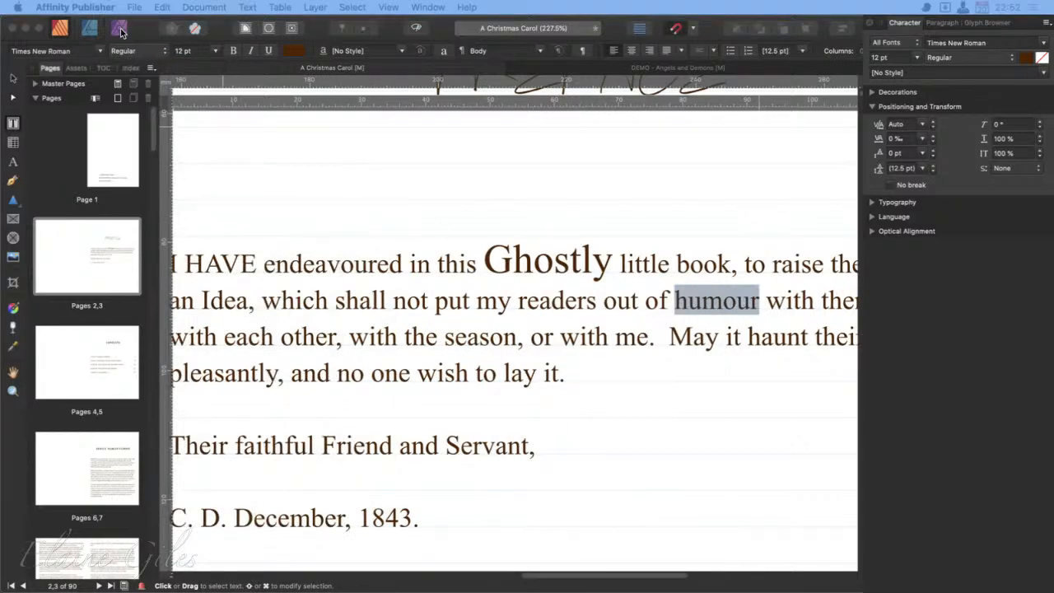
pyautogui.click(216, 51)
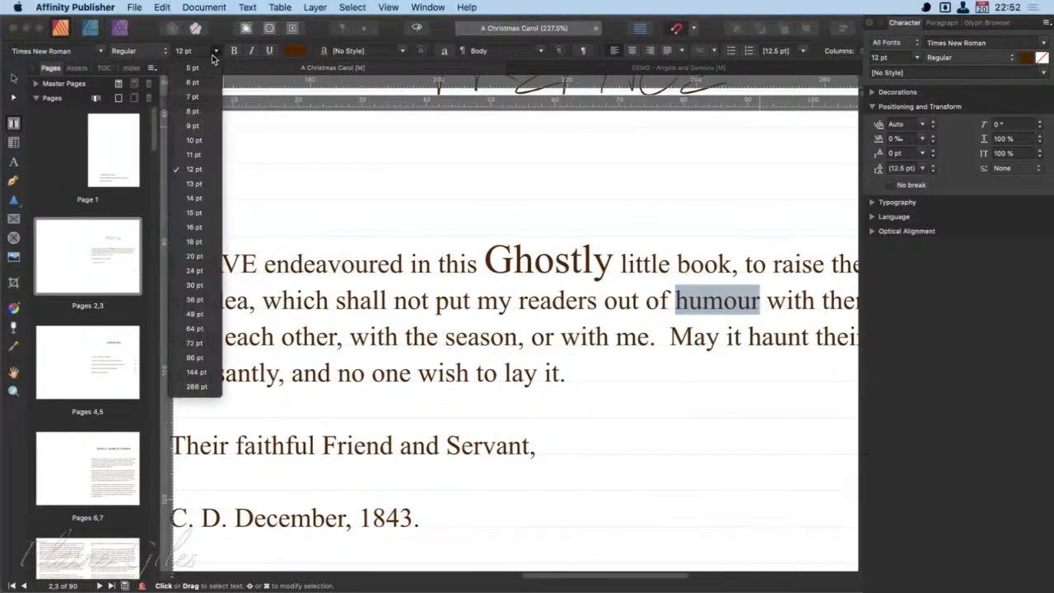
pyautogui.click(196, 227)
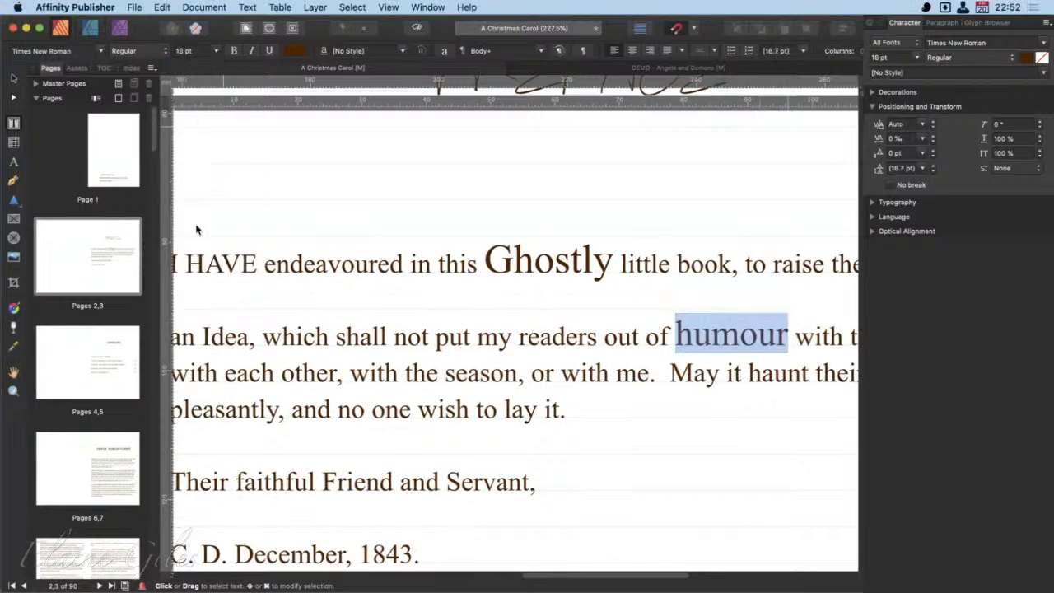
pyautogui.click(215, 51)
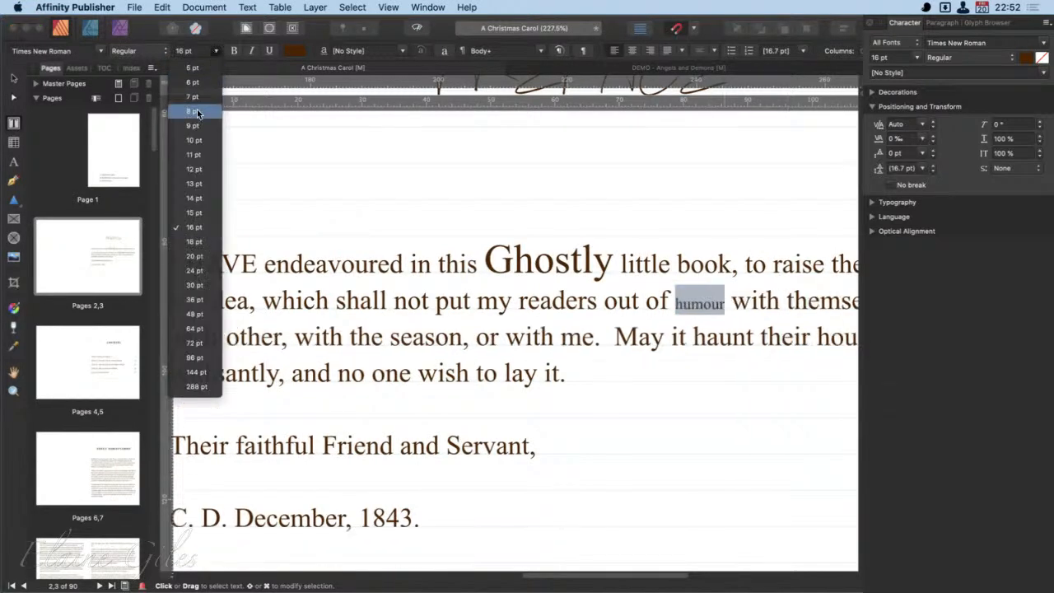
pyautogui.click(191, 246)
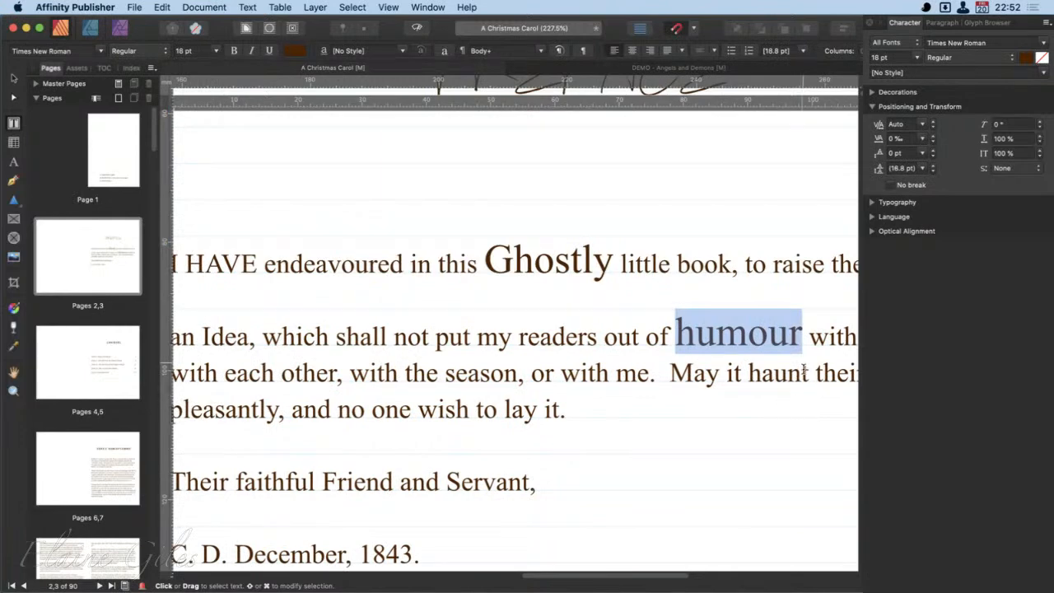
pyautogui.click(804, 375)
# - Create a new character style named "Big Words" from the formatting of the word "humour"
pyautogui.doubleClick(742, 338)
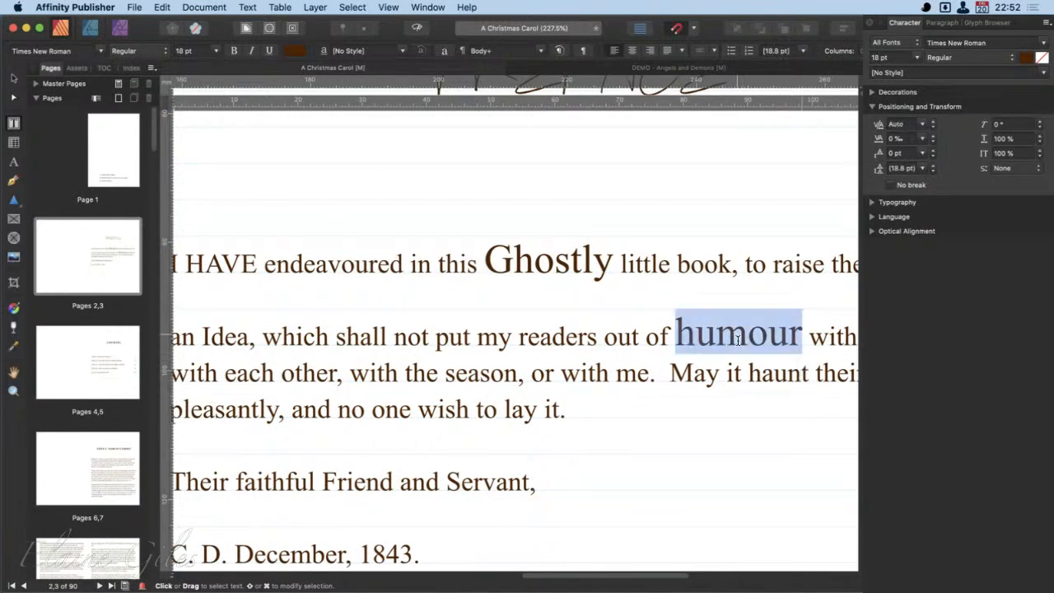
pyautogui.click(1044, 73)
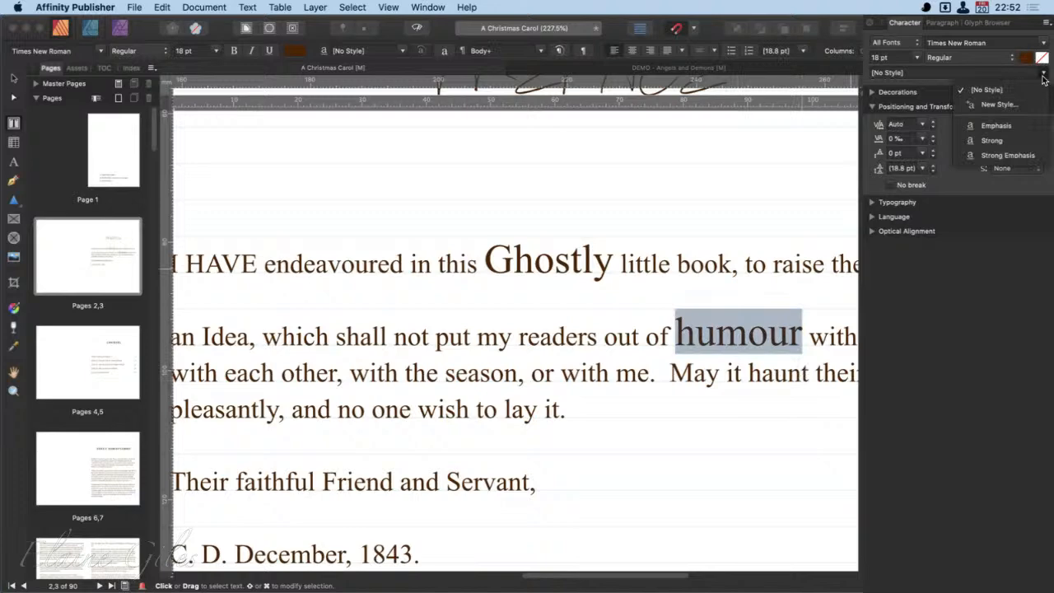
pyautogui.click(1018, 105)
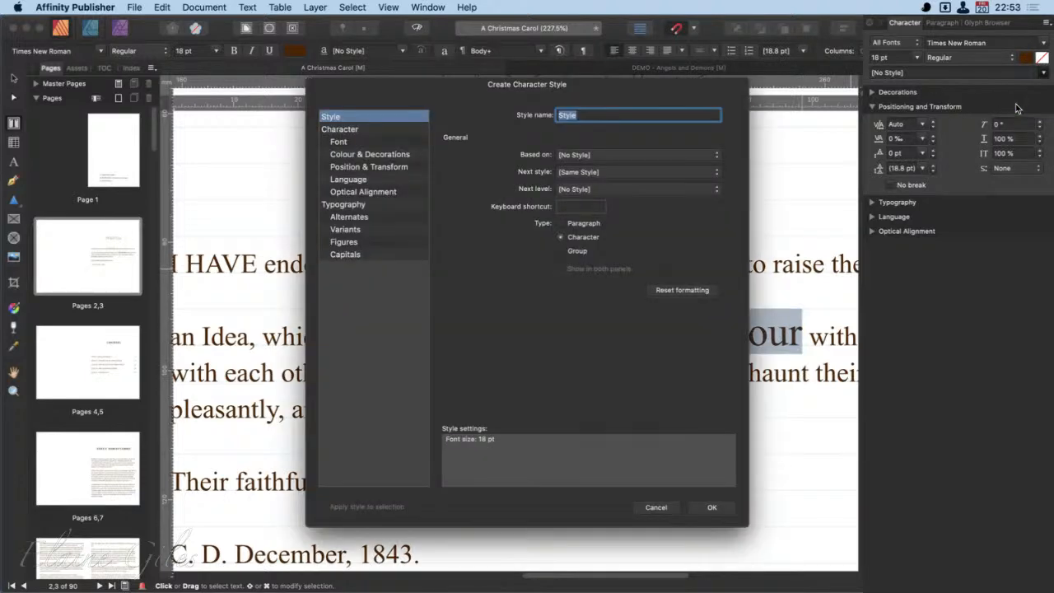
pyautogui.write('Big Words')
pyautogui.press('Return')
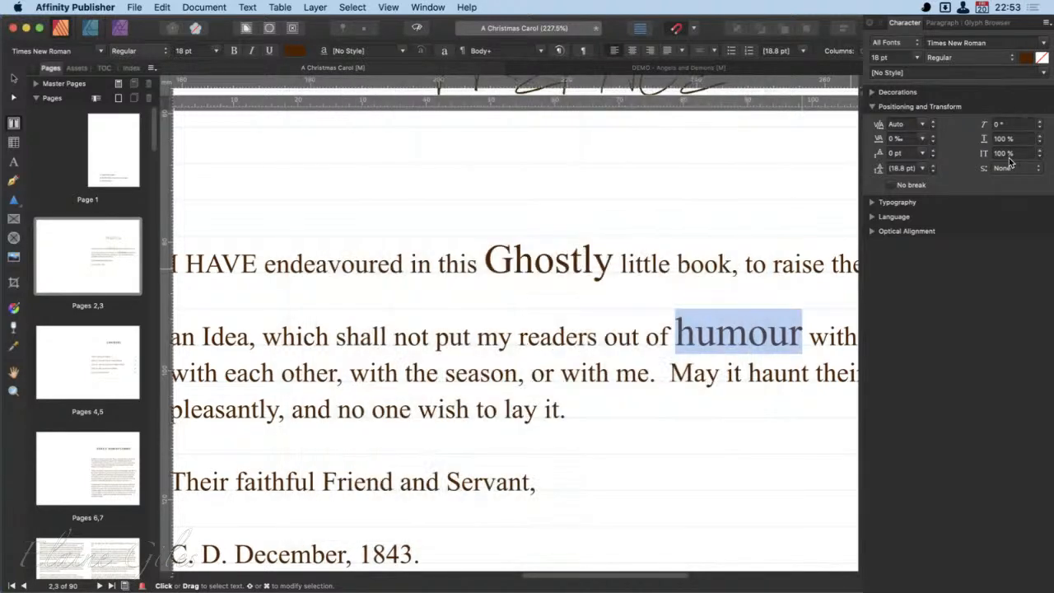
# - Apply the Big Words character style to the word "which" in the first body paragraph
pyautogui.doubleClick(296, 344)
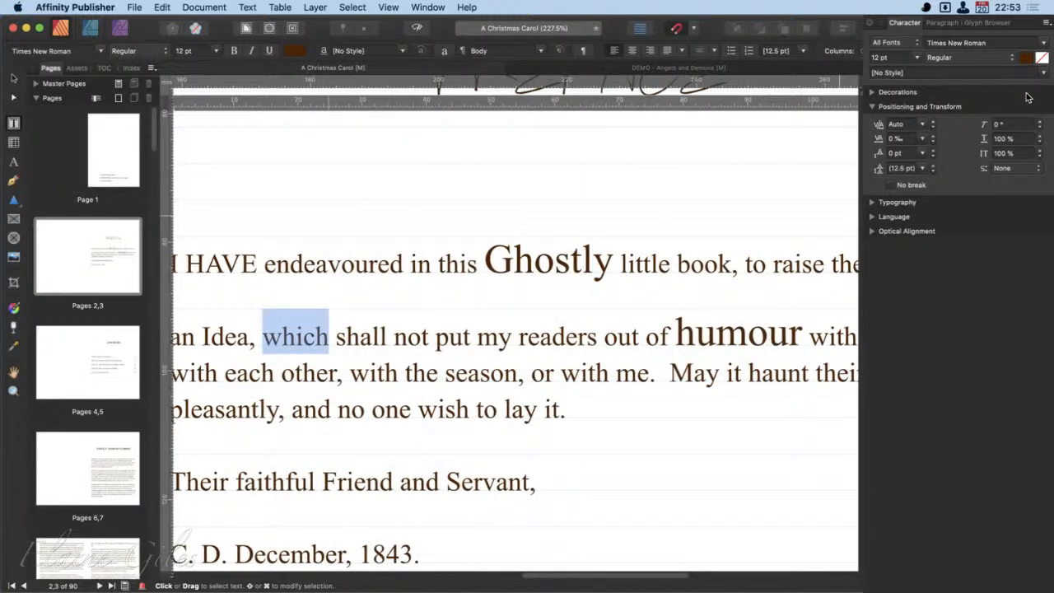
pyautogui.click(1044, 72)
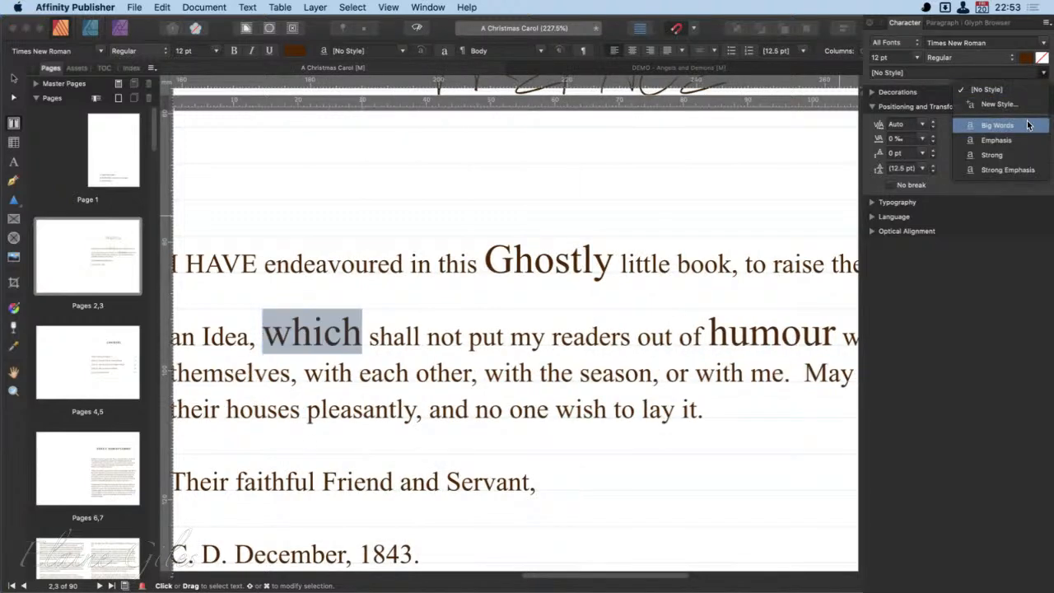
pyautogui.click(997, 125)
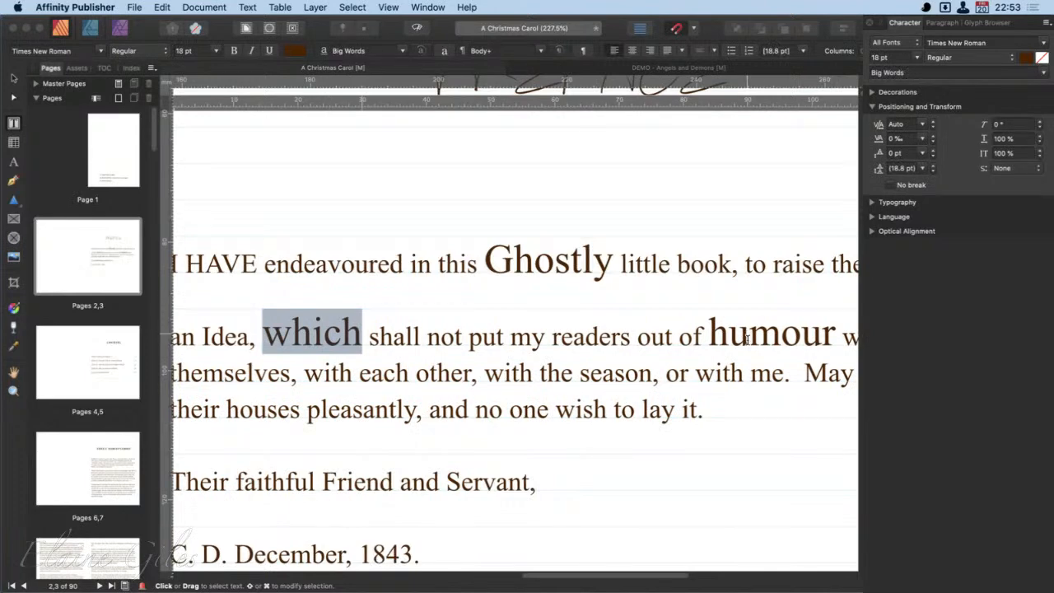
# - Compare the character style, font size and scale settings of the words "humour", "which" and "Ghostly"
pyautogui.hscroll(1, 746, 339)
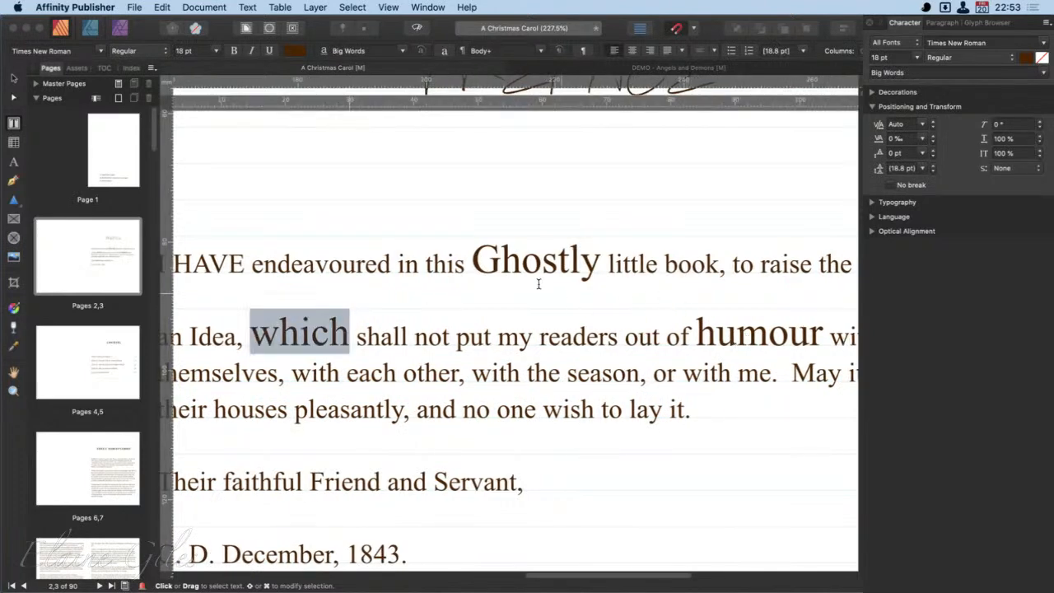
pyautogui.doubleClick(753, 336)
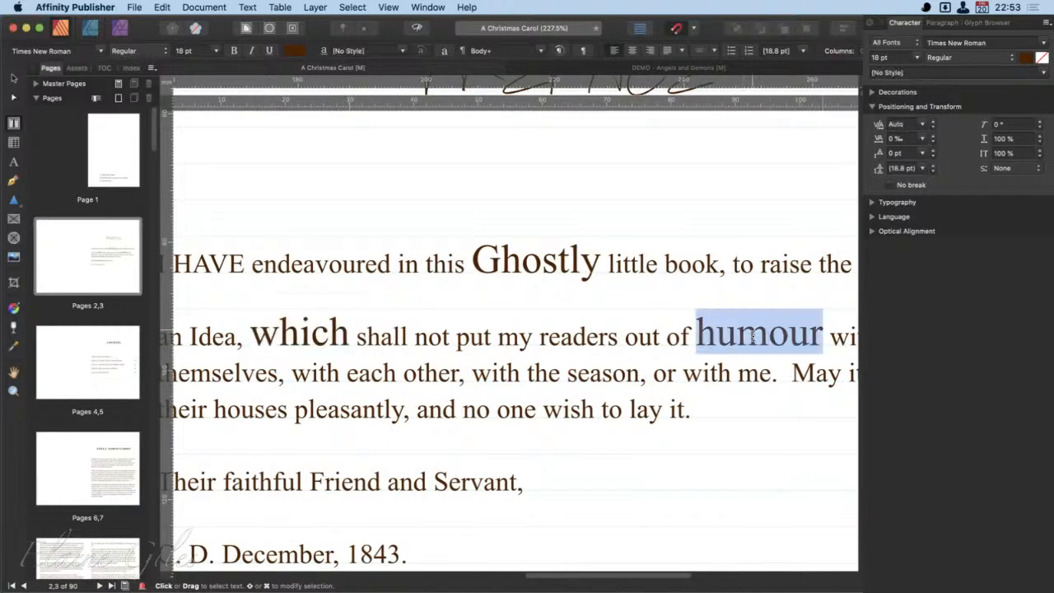
pyautogui.doubleClick(320, 338)
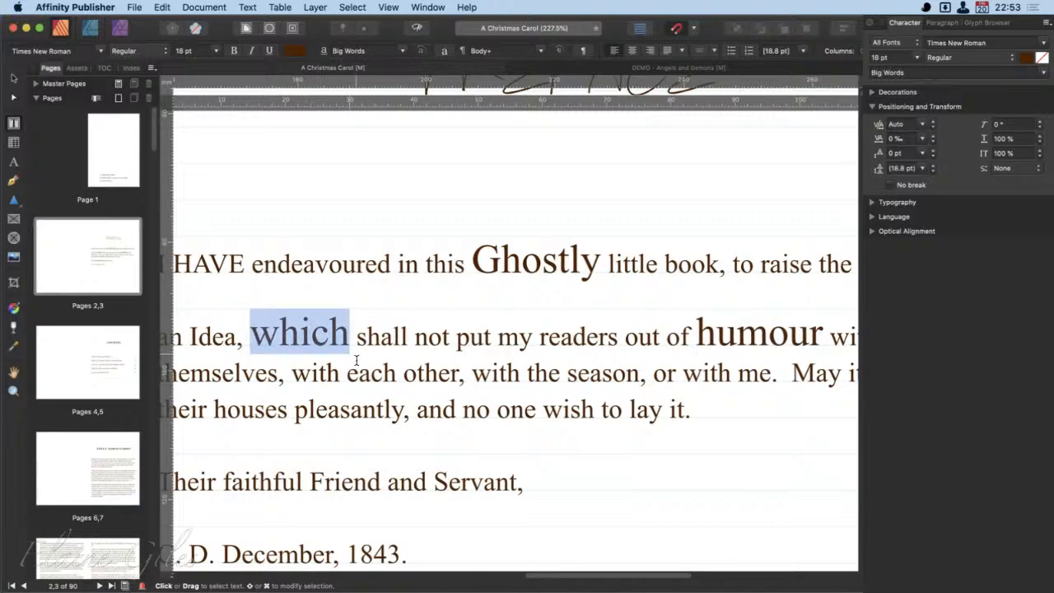
pyautogui.click(558, 262)
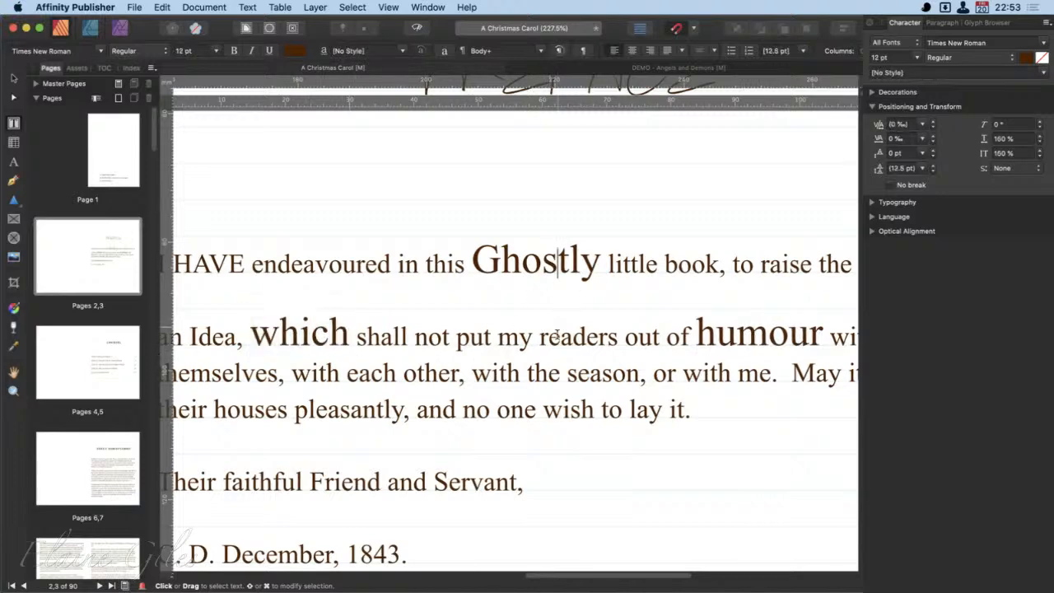
pyautogui.scroll(-2, 560, 337)
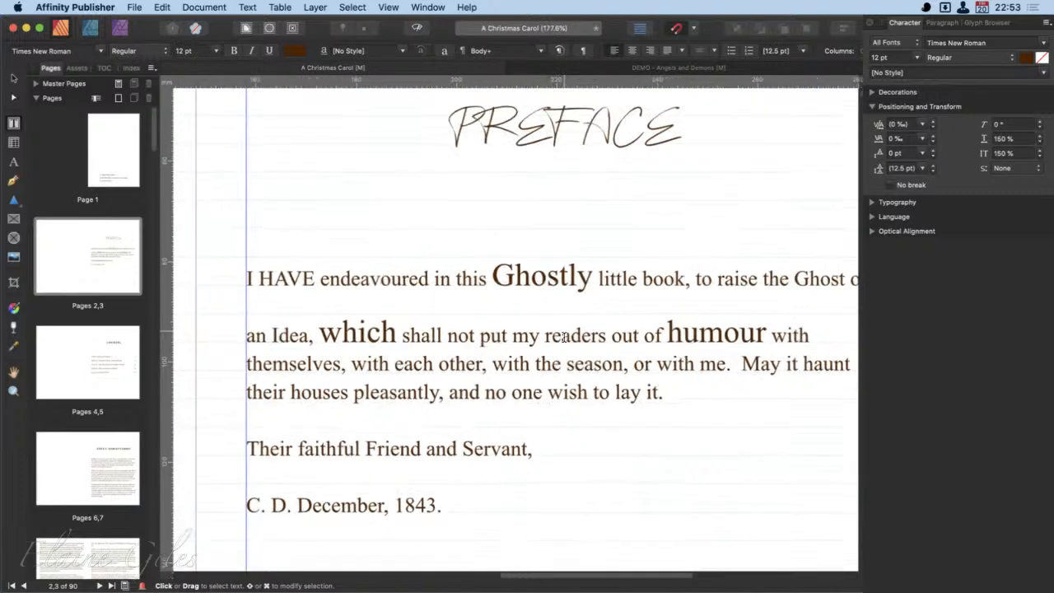
pyautogui.scroll(-2, 563, 336)
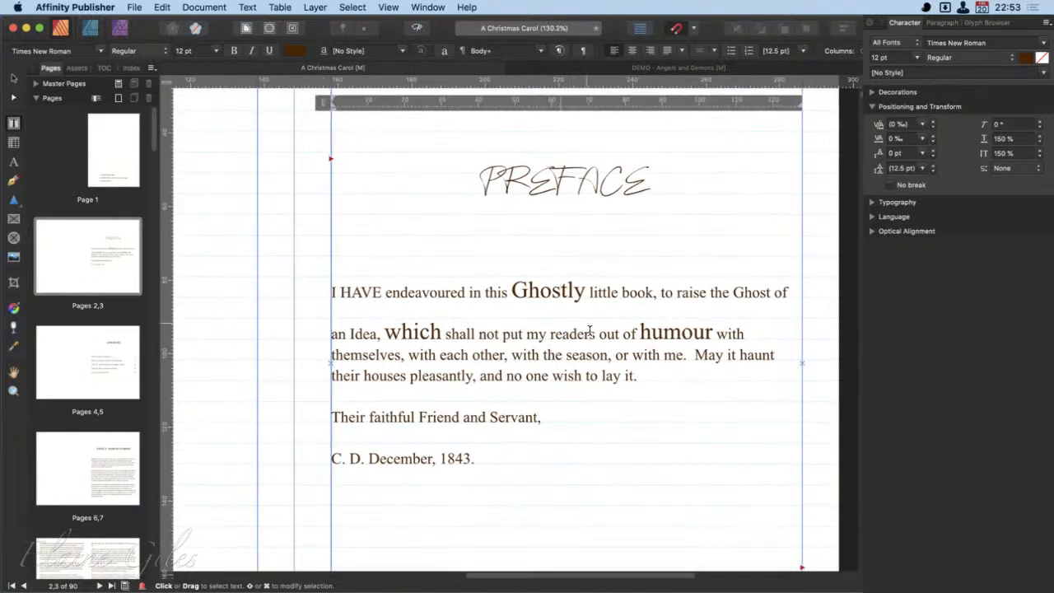
pyautogui.doubleClick(549, 293)
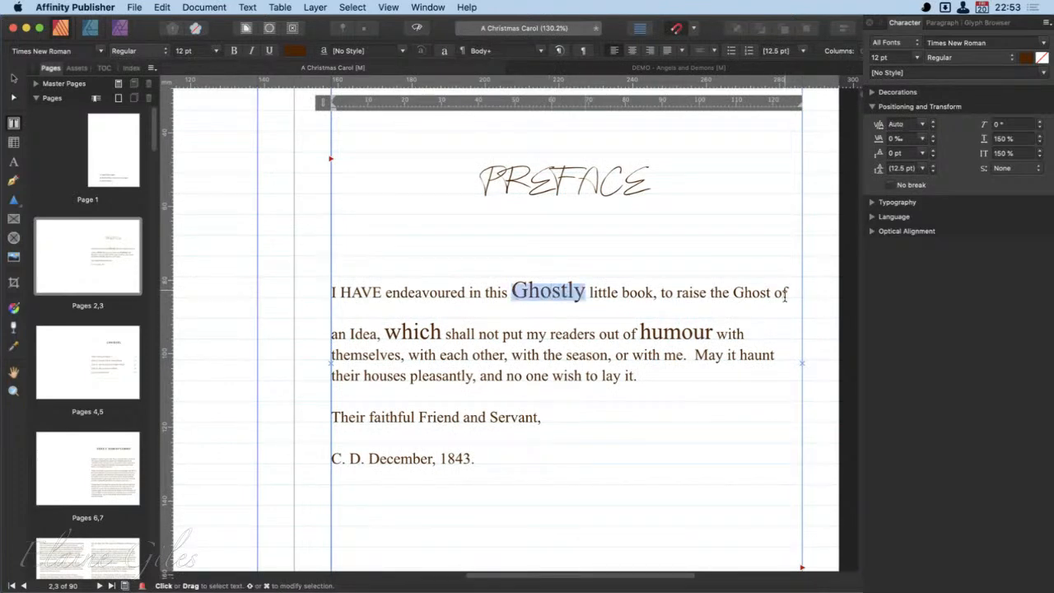
# - Set the font size of the paragraph's first line, "I HAVE endeavoured" through "Ghost of", to 20 pt, and check the settings of "Ghostly"
pyautogui.moveTo(788, 294); pyautogui.dragTo(332, 296)
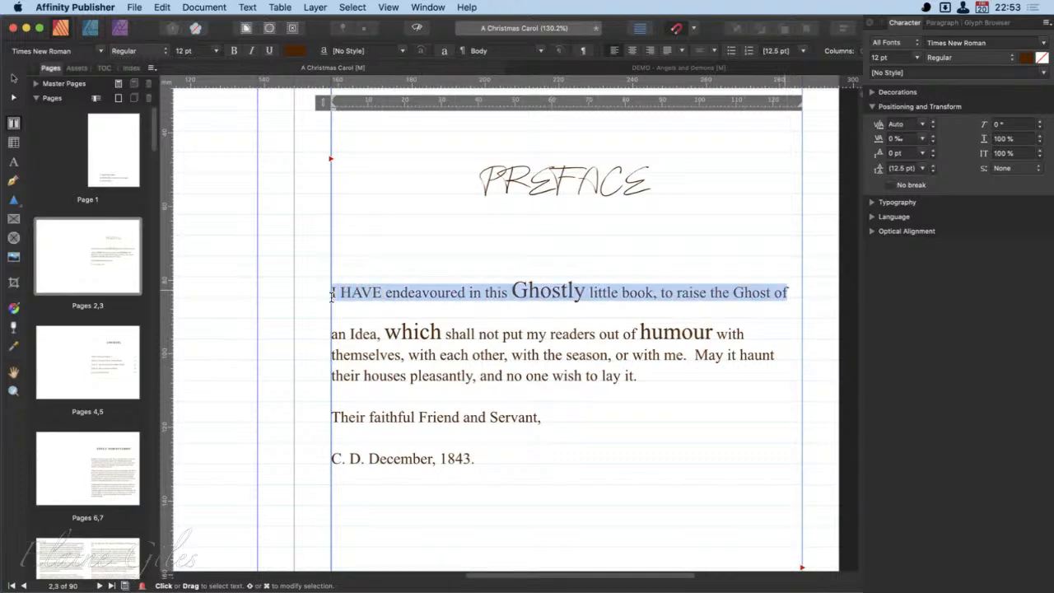
pyautogui.click(216, 50)
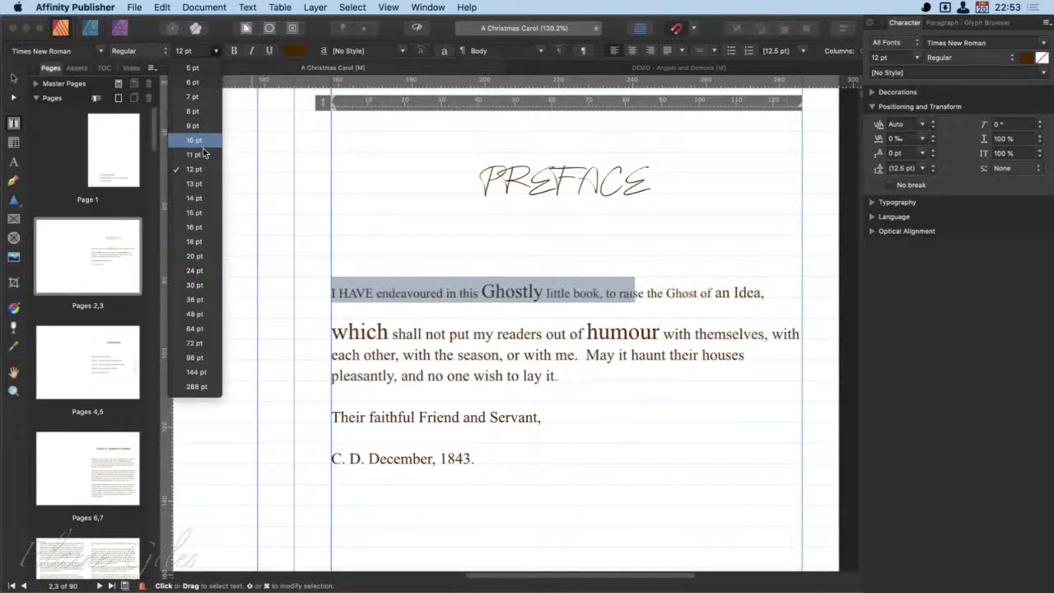
pyautogui.click(195, 255)
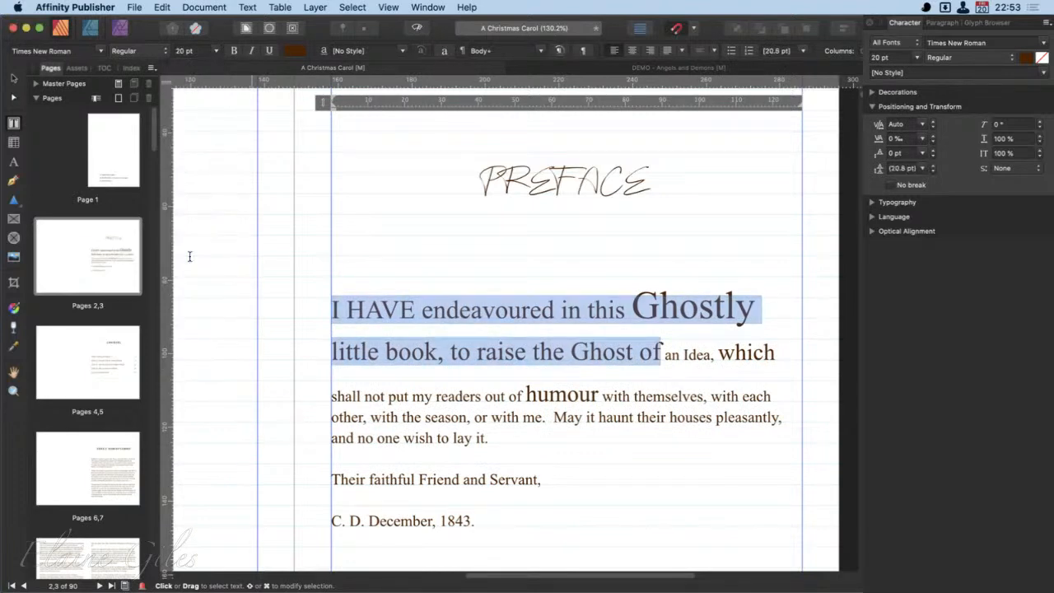
pyautogui.click(717, 354)
pyautogui.doubleClick(706, 311)
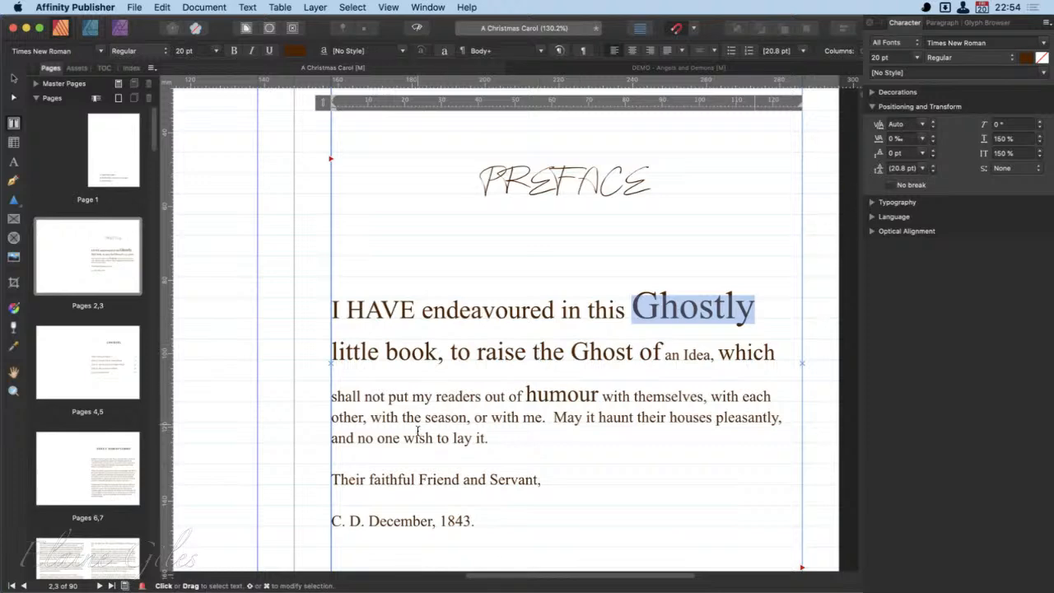
# - Add a "2" directly after the word "readers" and format it as superscript
pyautogui.doubleClick(446, 399)
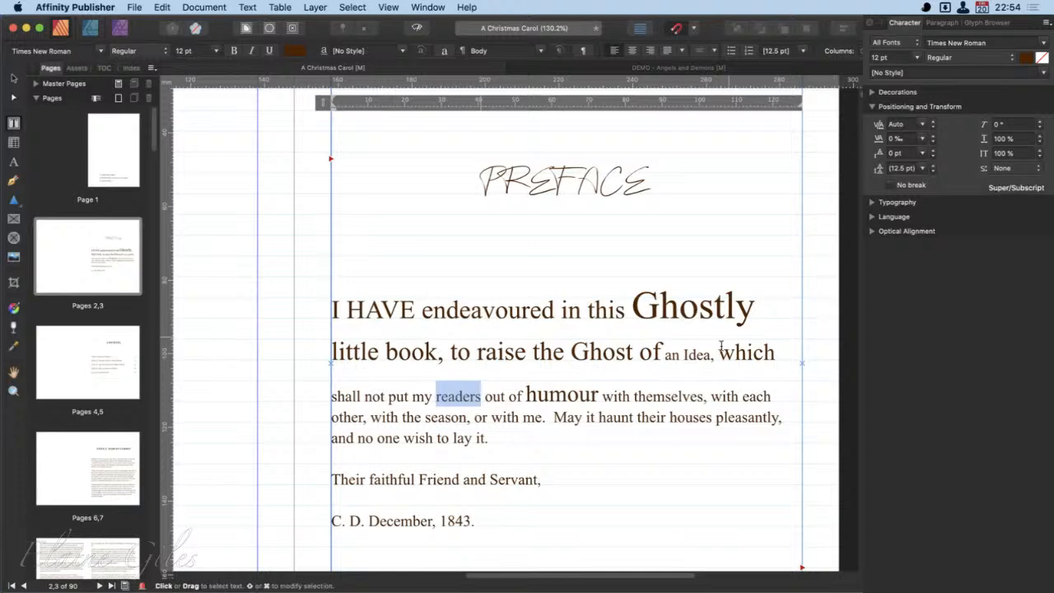
pyautogui.click(480, 404)
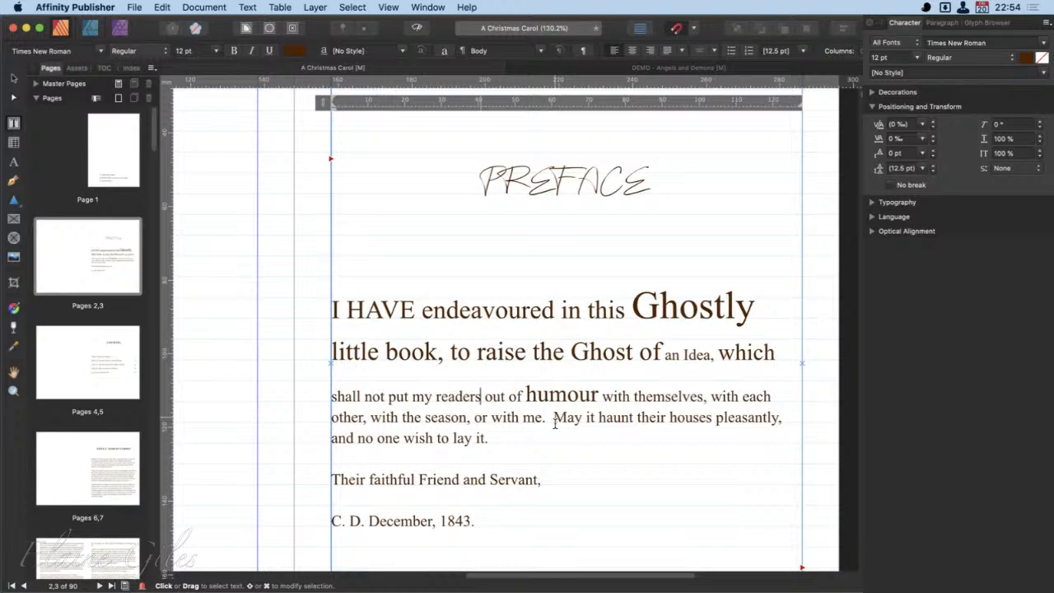
pyautogui.write('2')
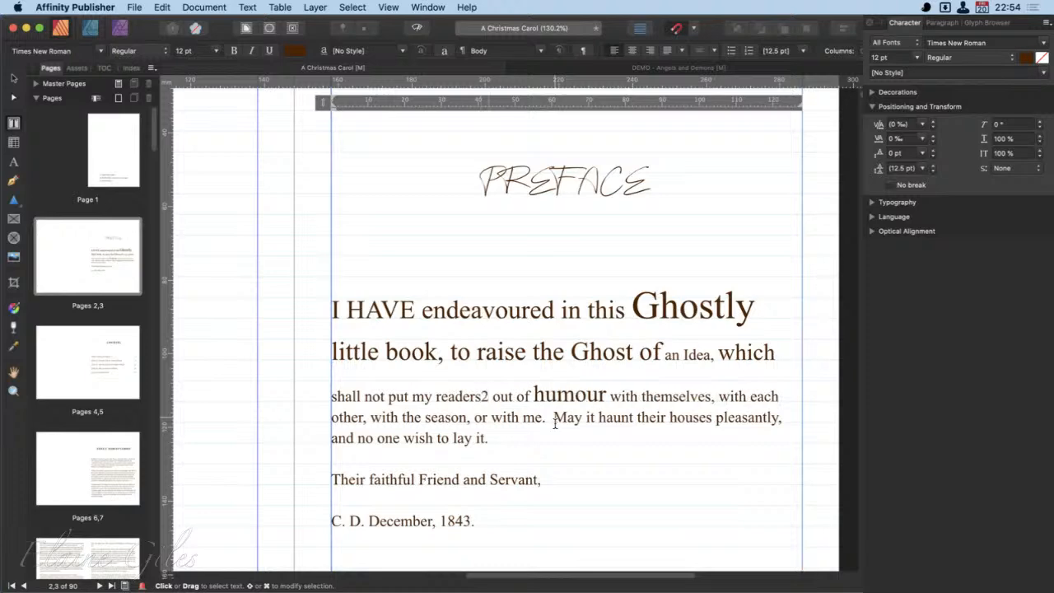
pyautogui.hotkey('shift', 'Left')
pyautogui.click(1035, 168)
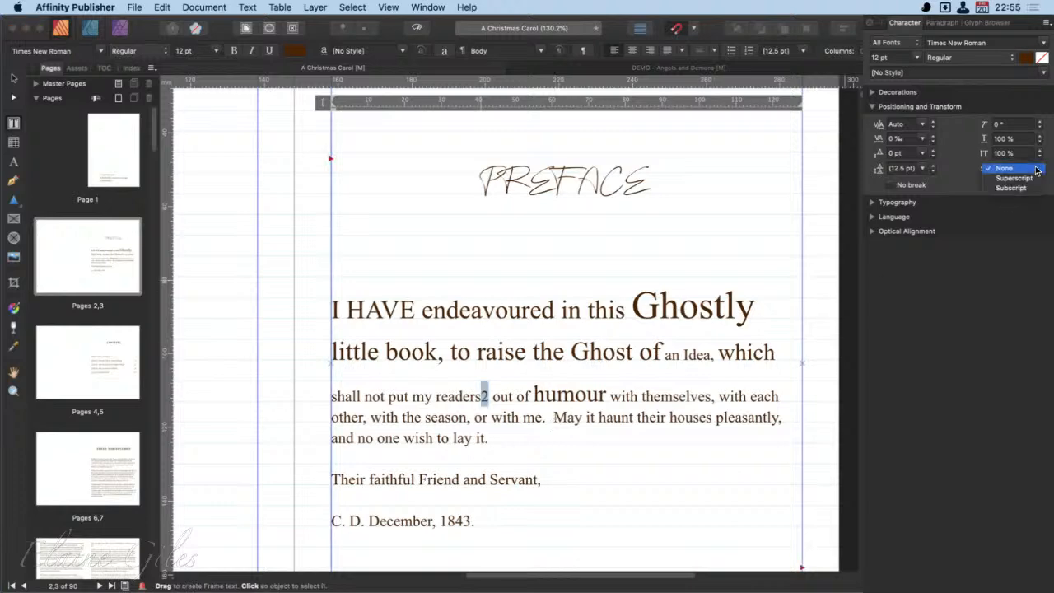
pyautogui.click(1036, 178)
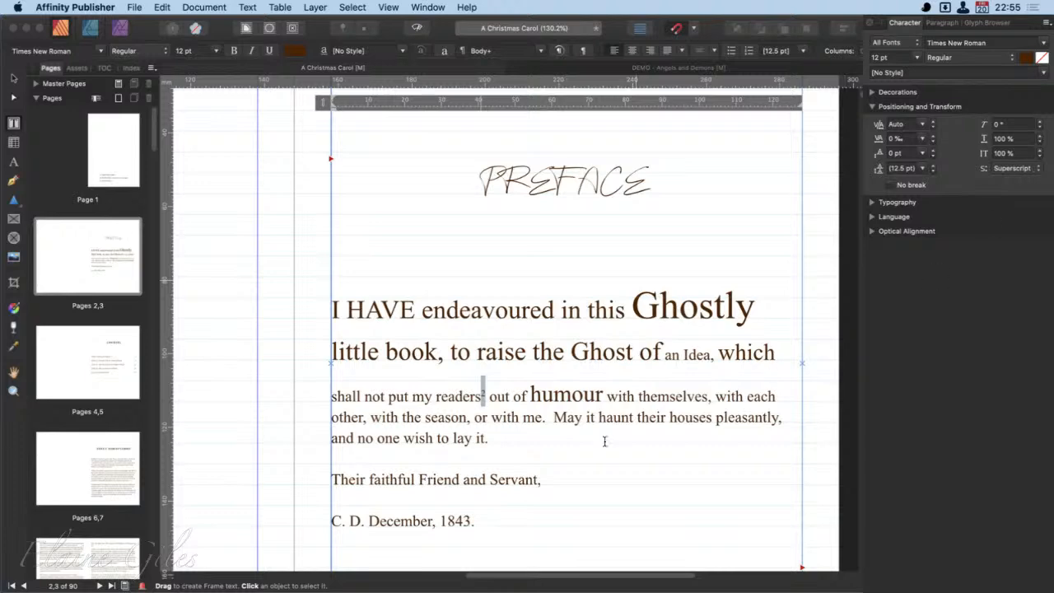
pyautogui.click(515, 429)
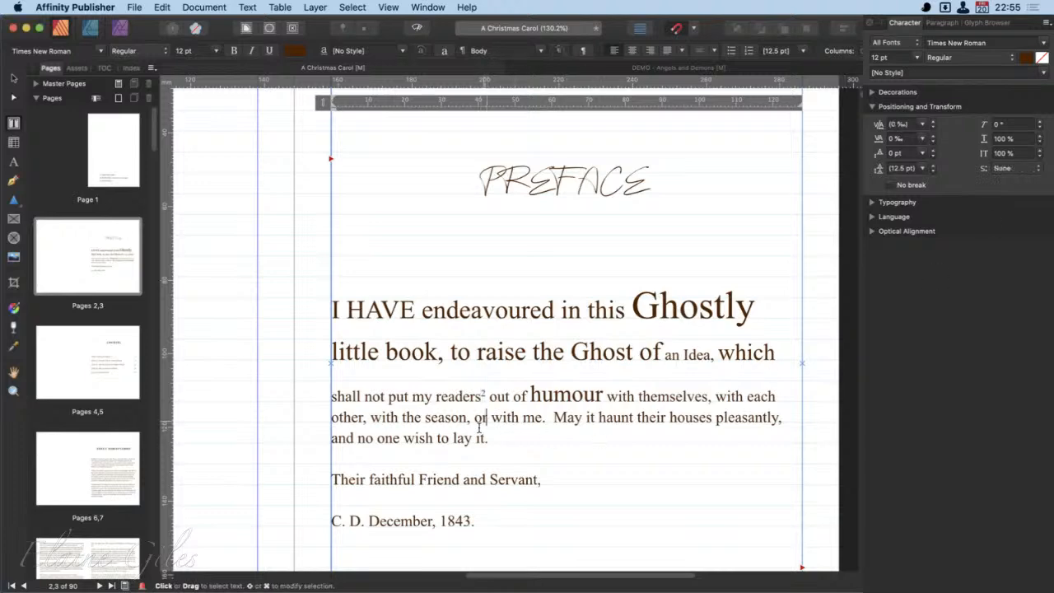
# - Add "H2O" at the end of the first body paragraph with its 2 as subscript, and collapse the Positioning and Transform settings
pyautogui.click(497, 439)
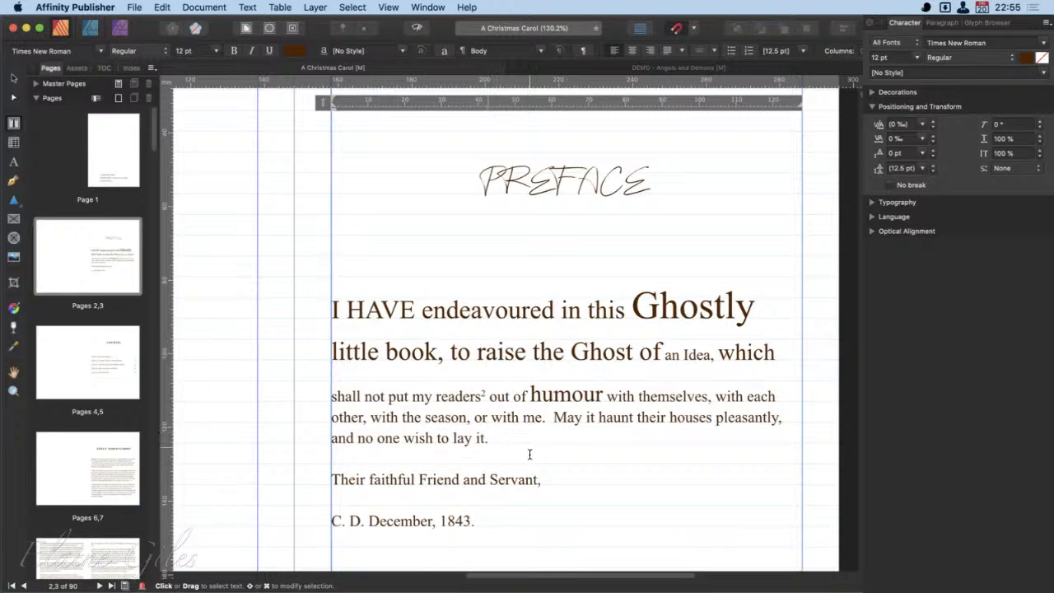
pyautogui.write('H2O')
pyautogui.press('Left')
pyautogui.hotkey('shift', 'Left')
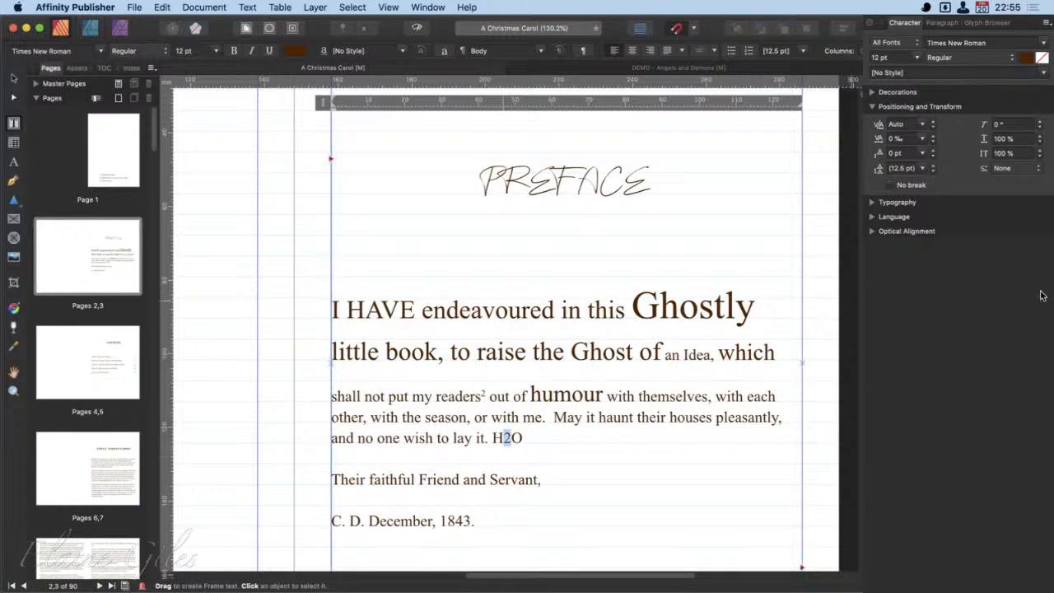
pyautogui.click(1013, 168)
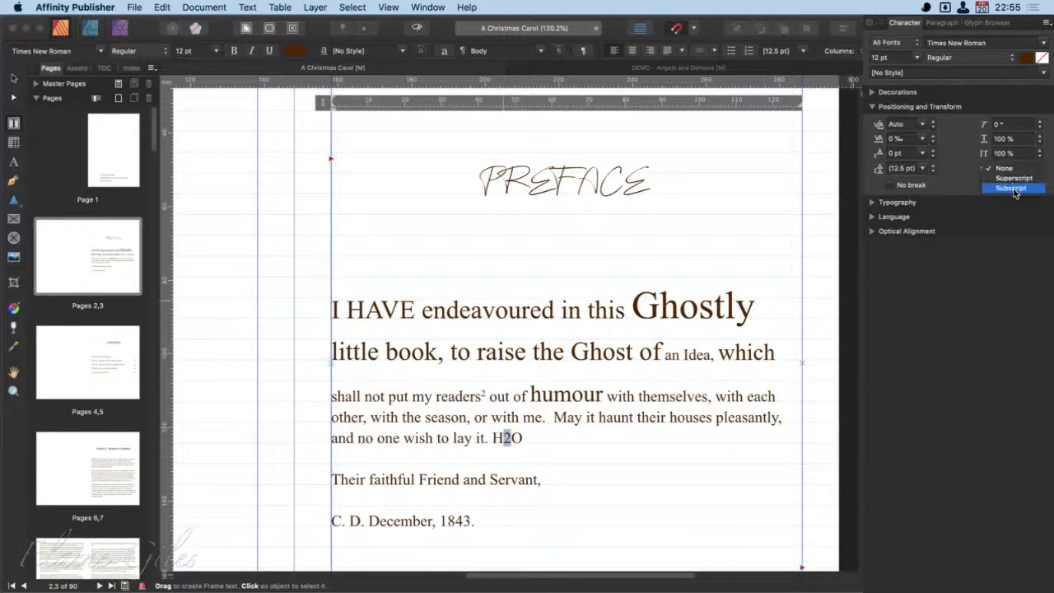
pyautogui.click(1009, 190)
pyautogui.click(684, 455)
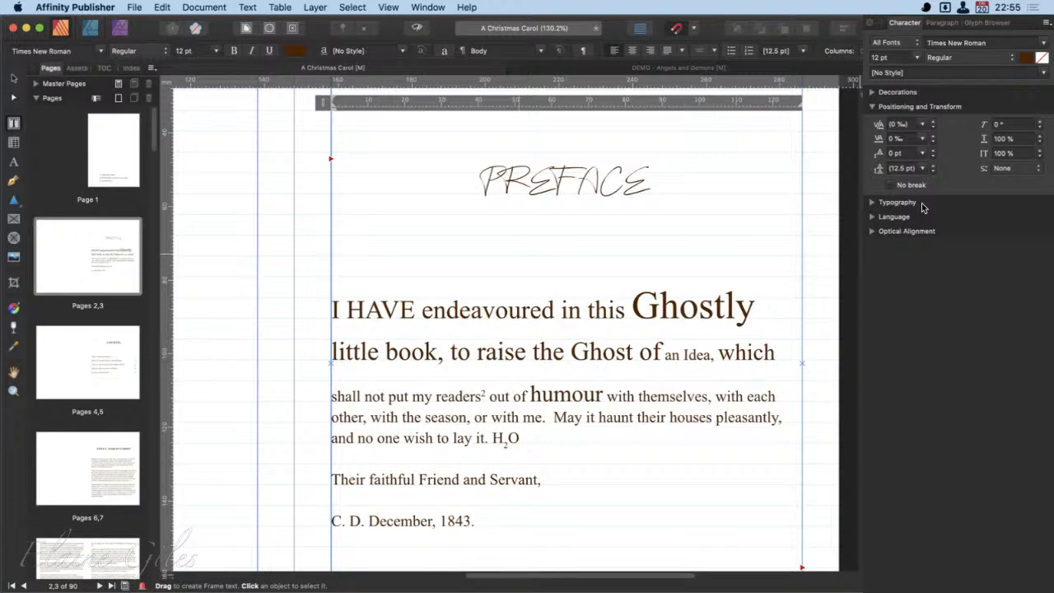
pyautogui.click(874, 107)
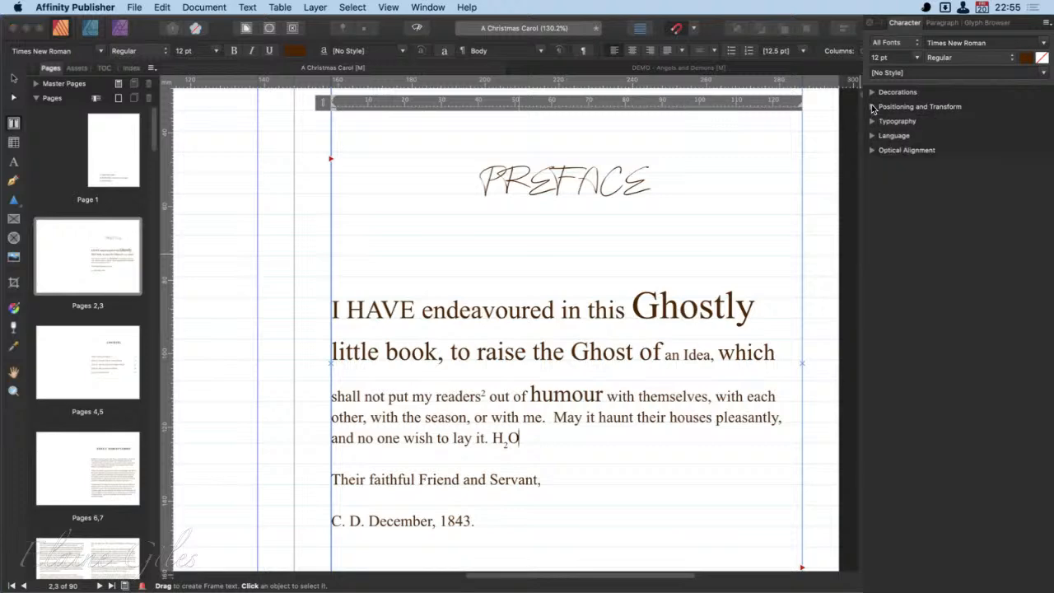
# - Expand the Typography settings and delete the "Myriad Pro" text from page 1 of the Angels and Demons document
pyautogui.click(873, 121)
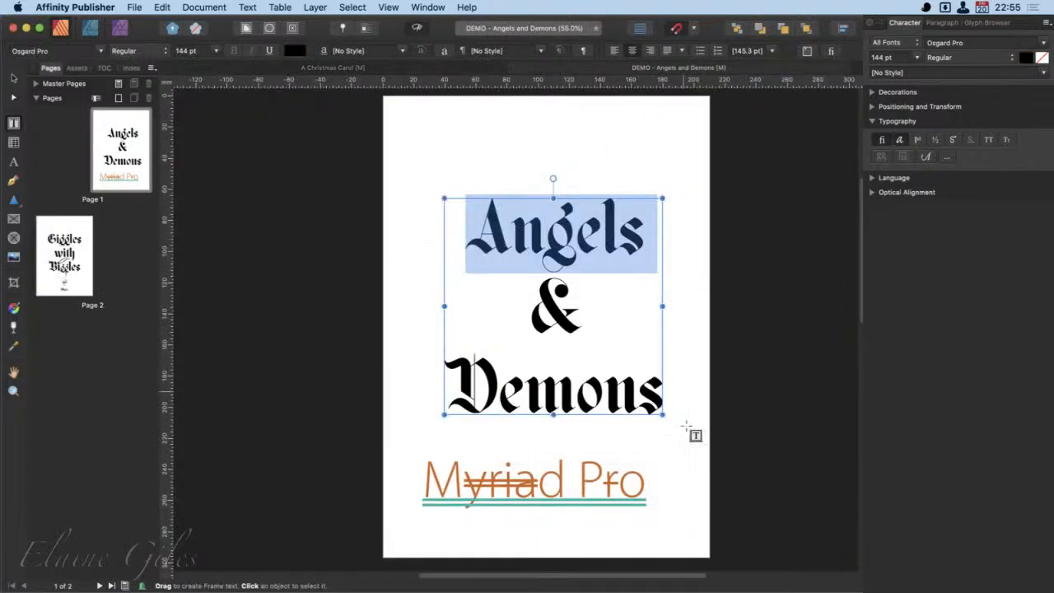
pyautogui.press('Escape')
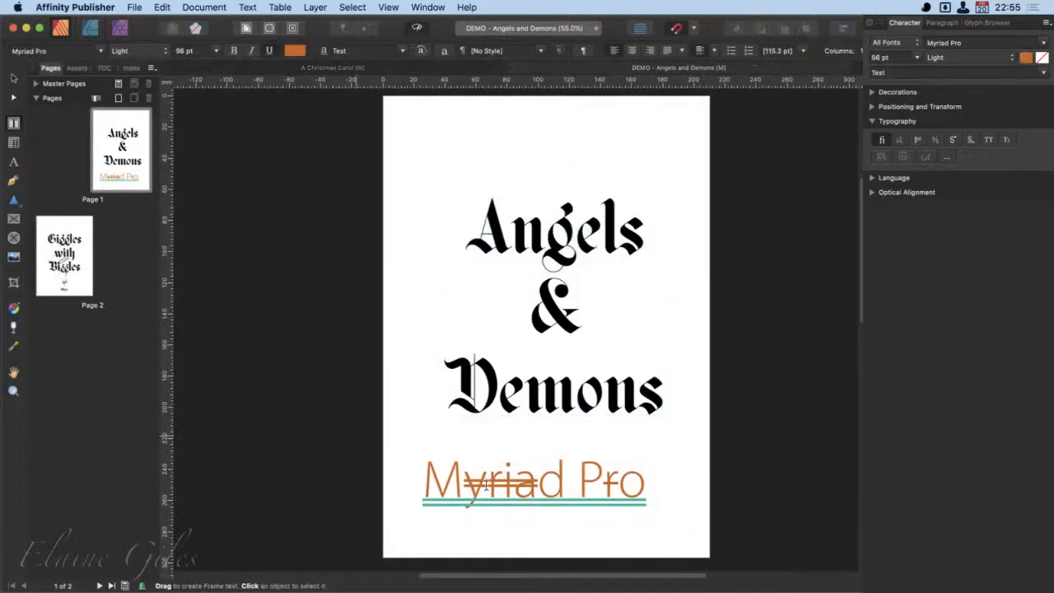
pyautogui.click(14, 77)
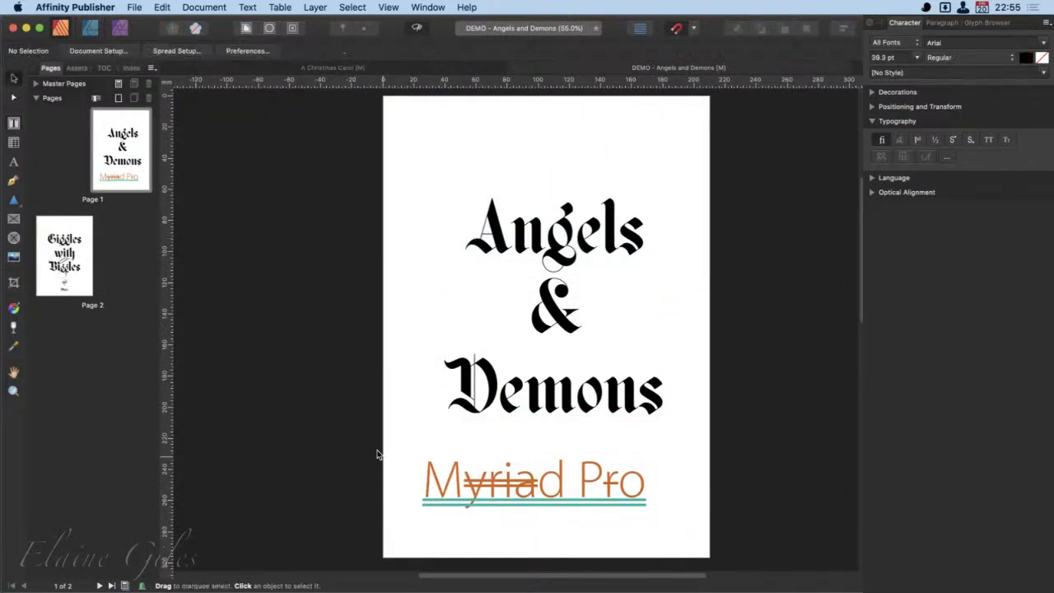
pyautogui.moveTo(355, 431); pyautogui.dragTo(710, 515)
pyautogui.press('Delete')
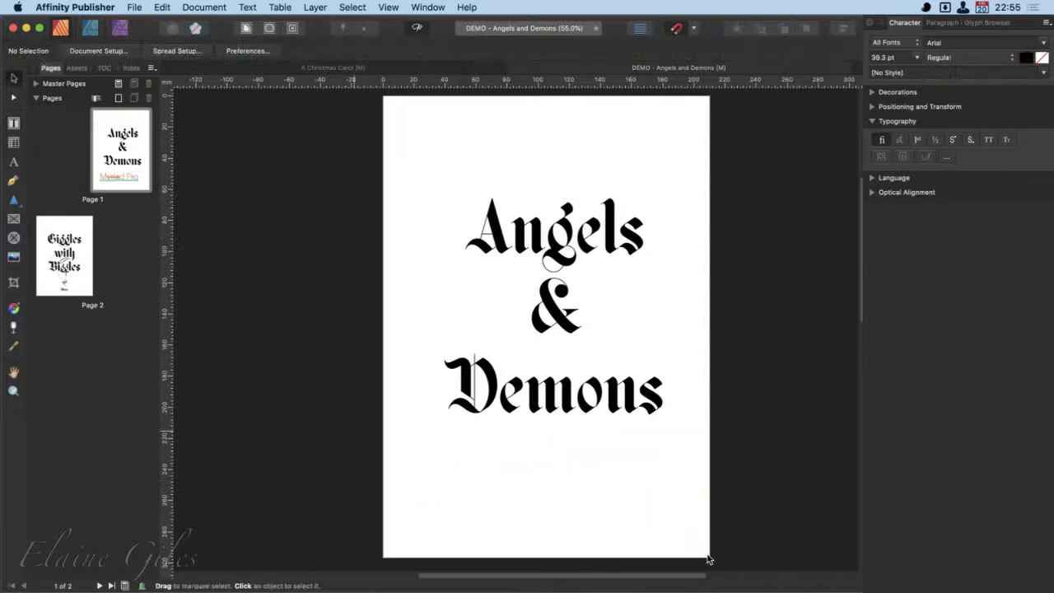
# - Compare the lettering of the page 1 title with the double g in "Giggles" and "Biggles" on page 2
pyautogui.click(550, 237)
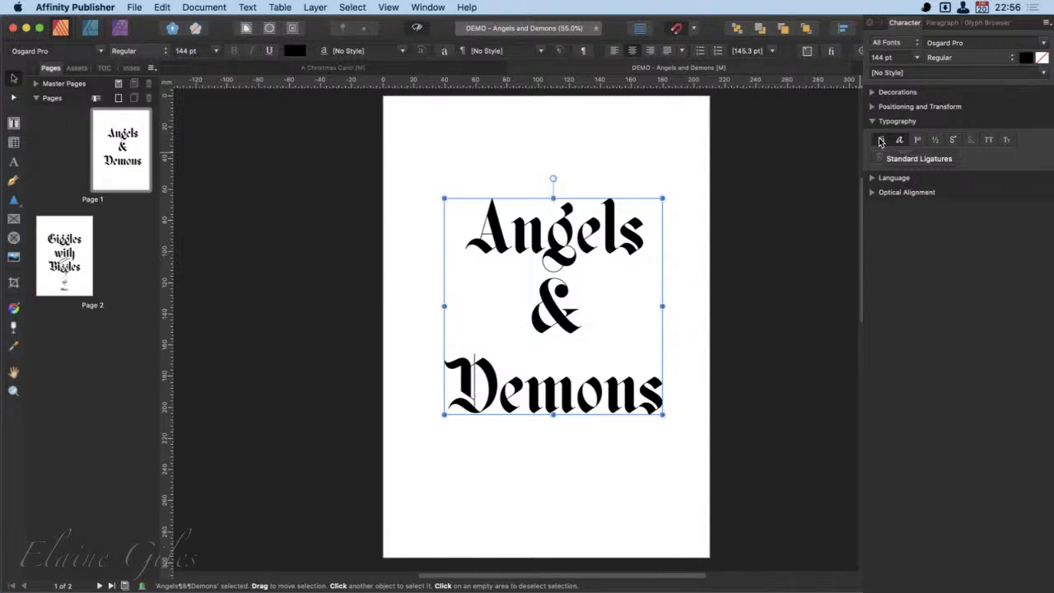
pyautogui.click(66, 252)
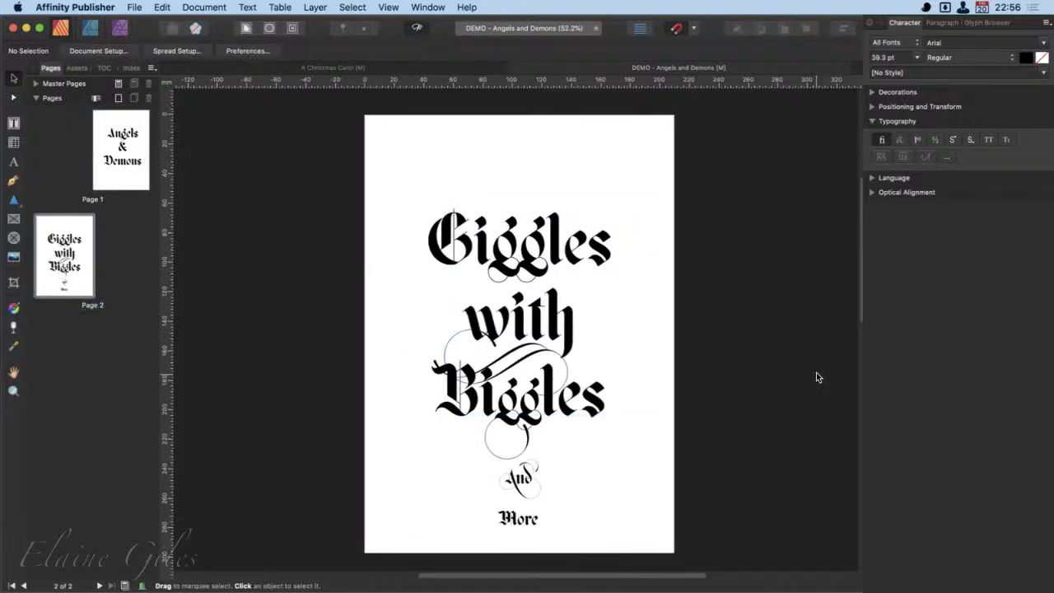
pyautogui.click(504, 247)
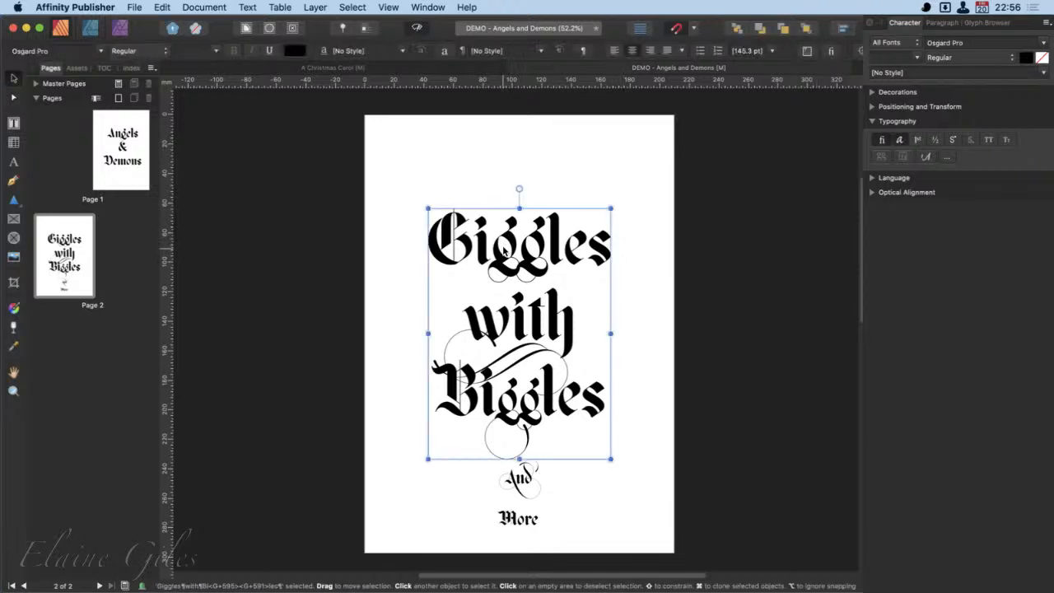
pyautogui.doubleClick(492, 245)
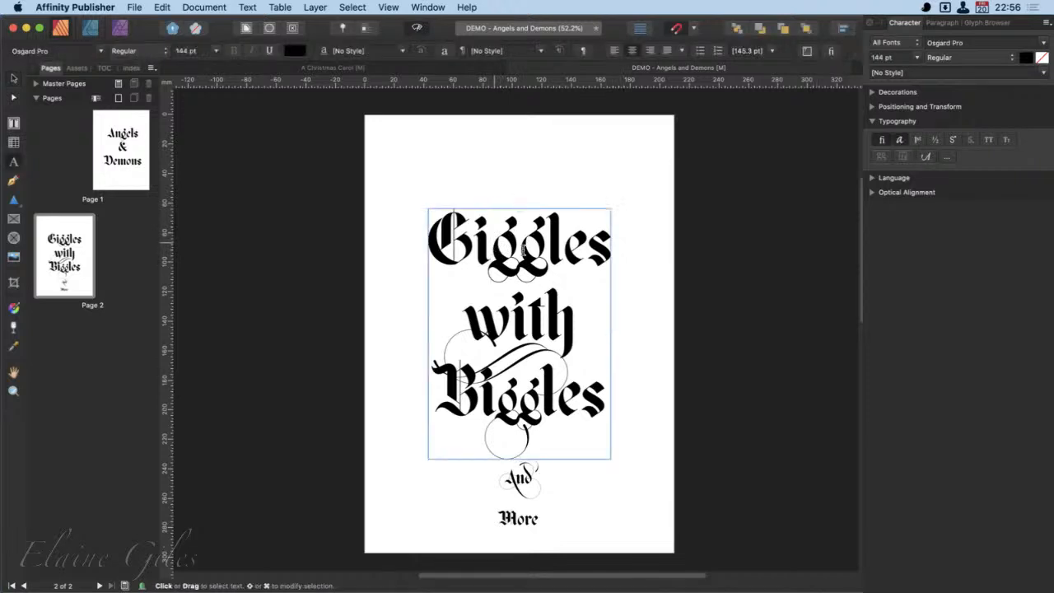
pyautogui.moveTo(491, 245); pyautogui.dragTo(546, 262)
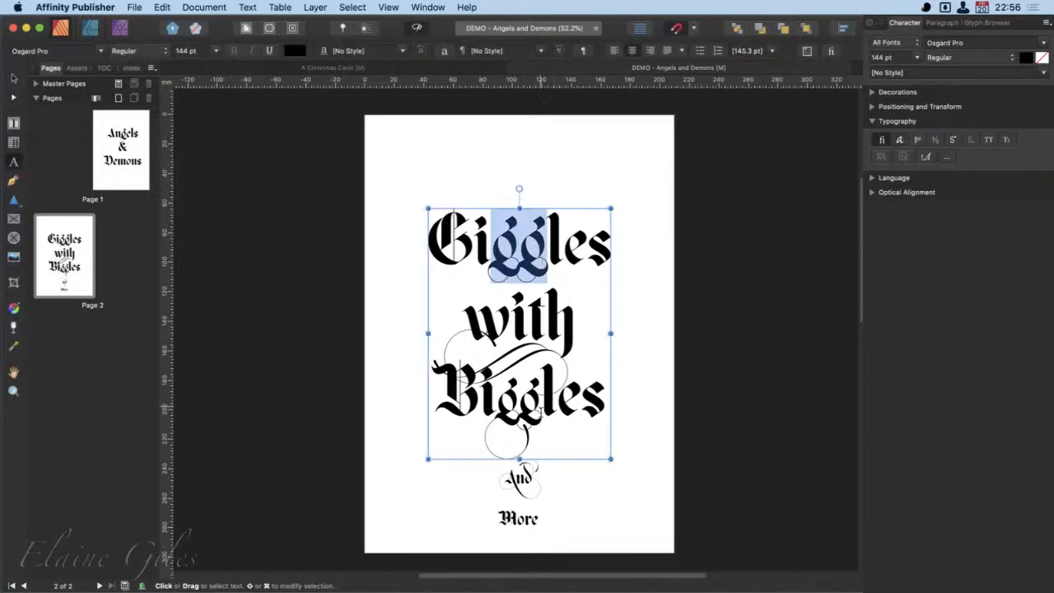
pyautogui.moveTo(541, 409); pyautogui.dragTo(504, 412)
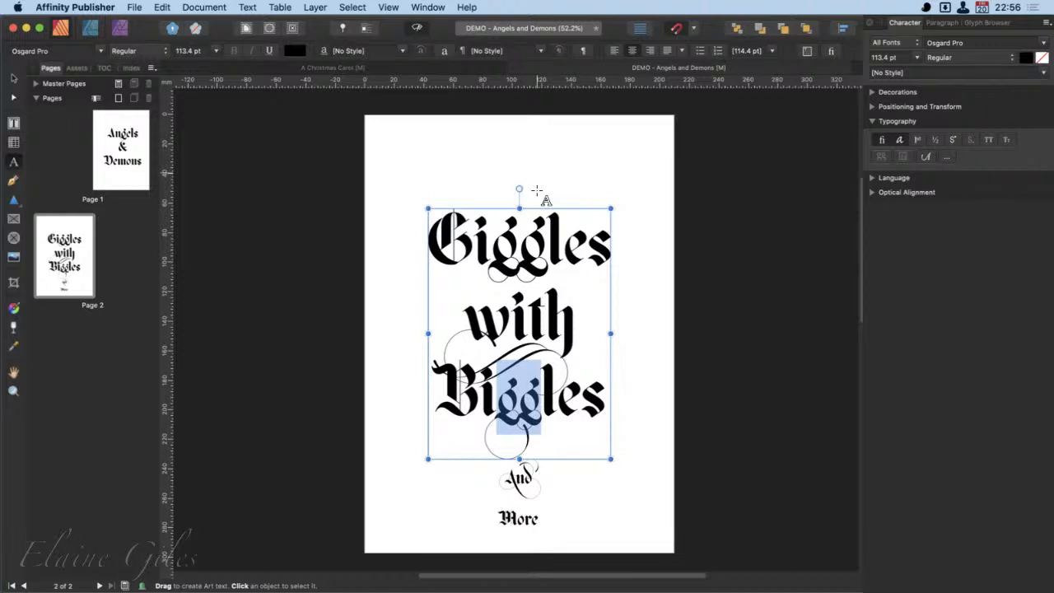
# - Open the full Typography options for the "Giggles with Biggles" text object and look through all feature groups
pyautogui.click(14, 79)
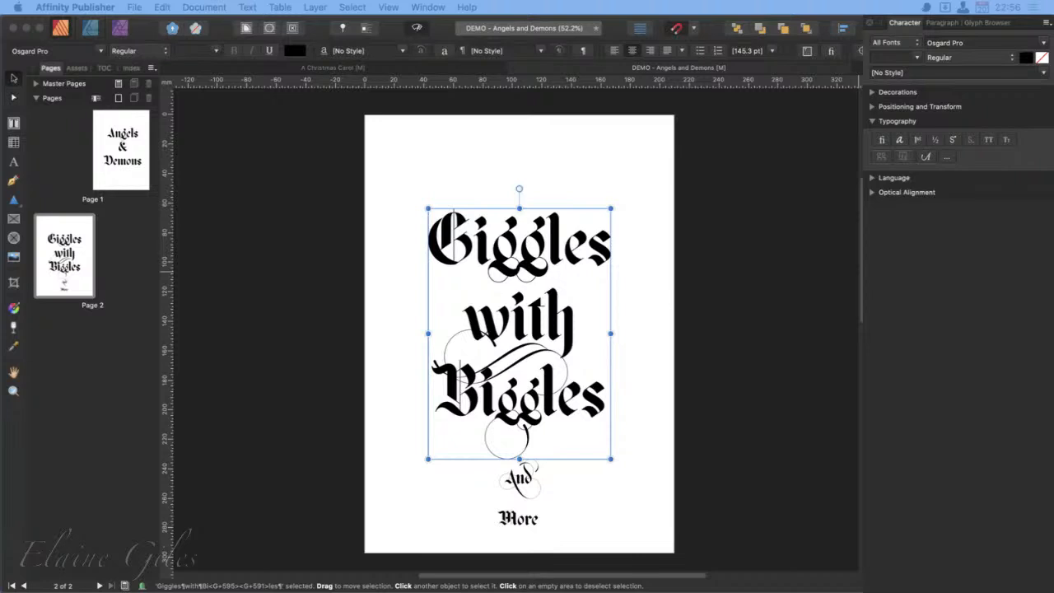
pyautogui.click(946, 156)
pyautogui.moveTo(939, 418); pyautogui.dragTo(303, 102)
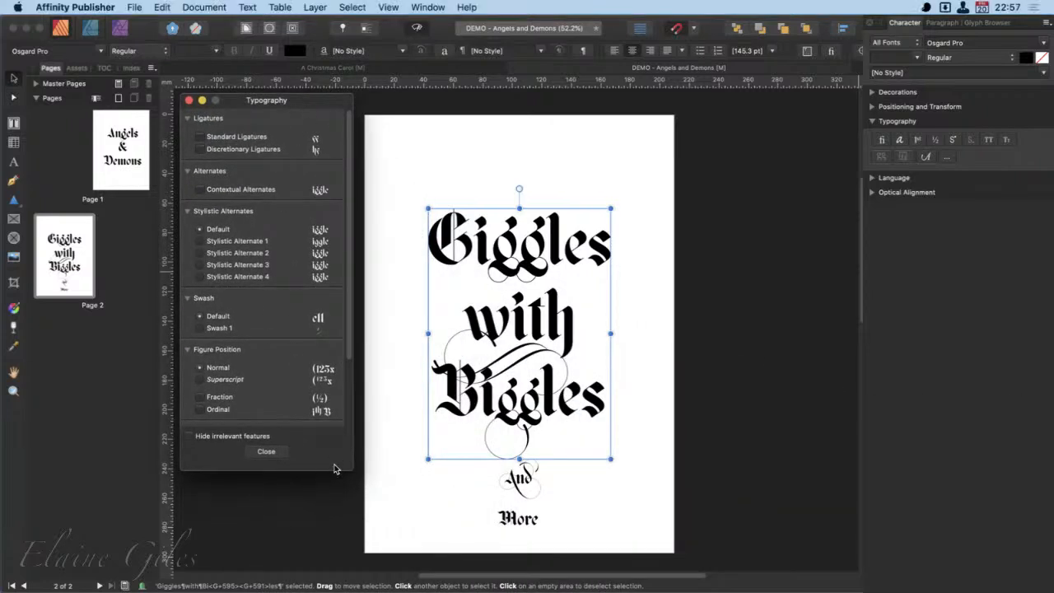
pyautogui.click(267, 451)
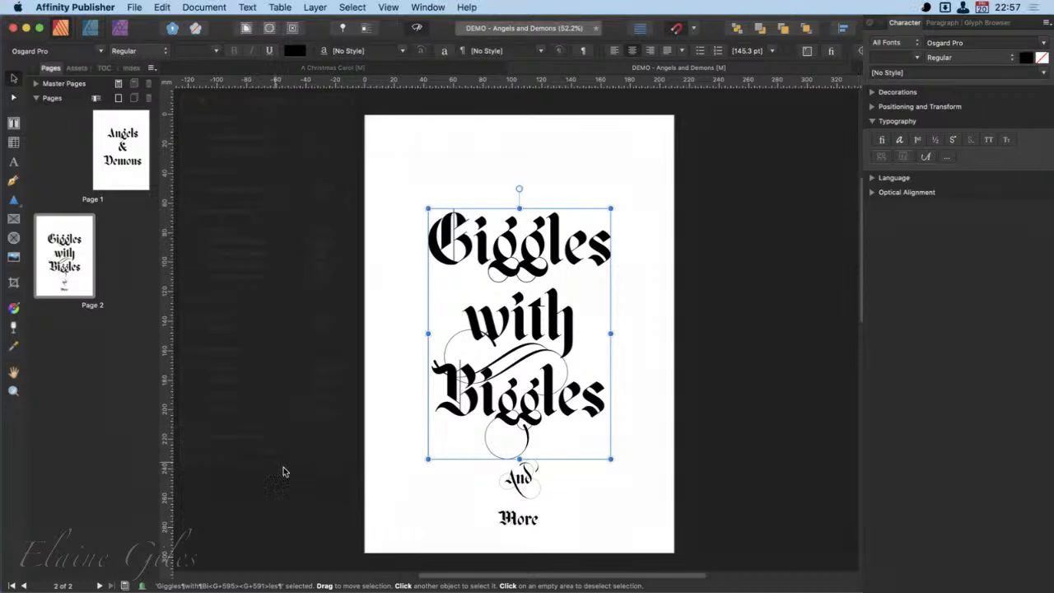
pyautogui.click(949, 158)
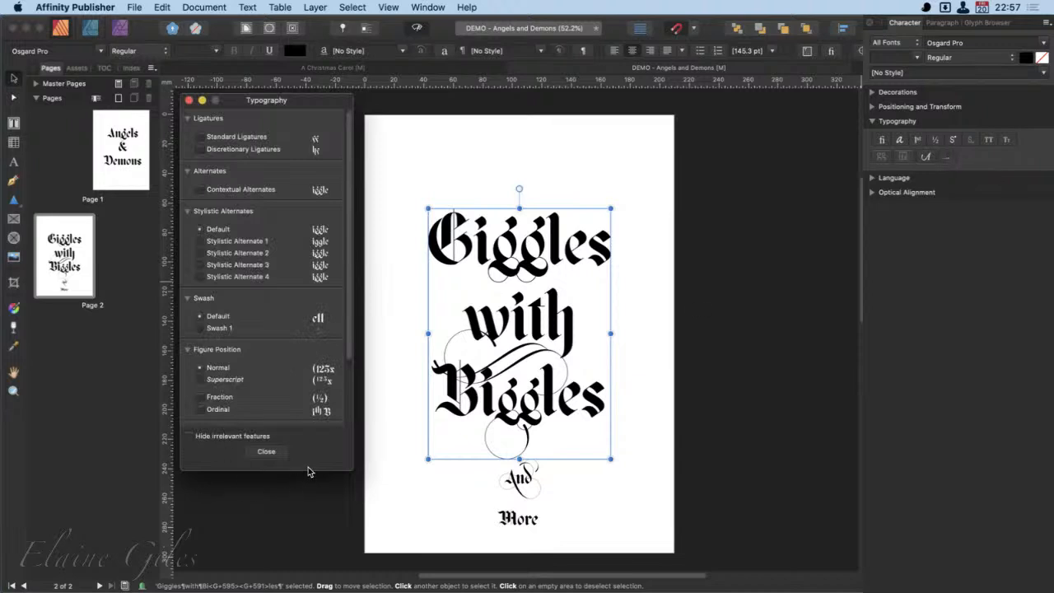
pyautogui.scroll(-3, 313, 387)
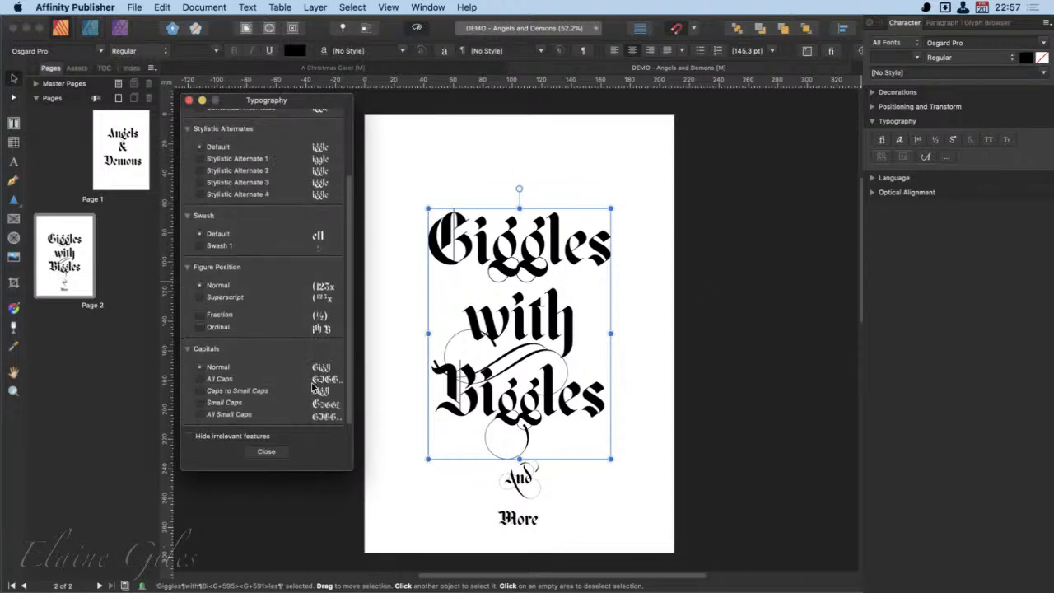
pyautogui.scroll(3, 313, 387)
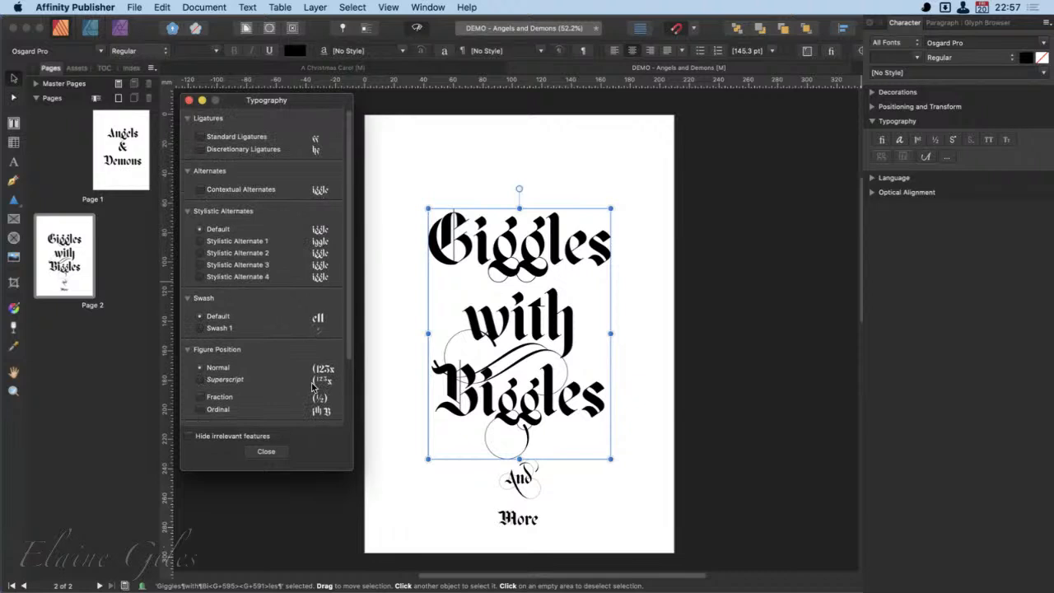
# - Turn on Standard Ligatures for the whole "Giggles with Biggles" text object
pyautogui.click(230, 135)
pyautogui.click(219, 152)
pyautogui.click(541, 285)
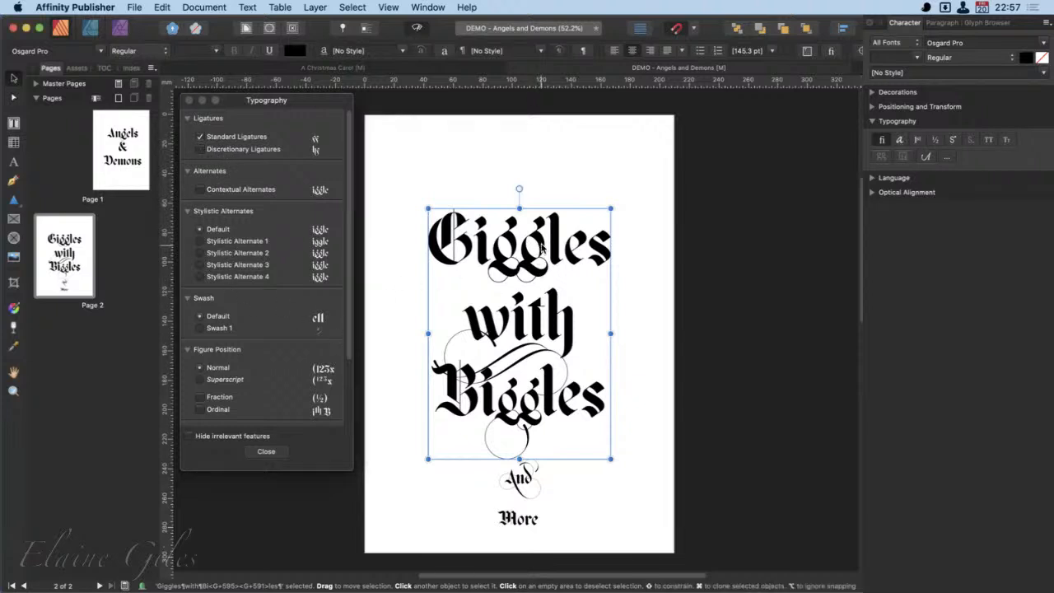
# - Try Stylistic Alternates 1 to 4 on the double g of "Giggles", and set it back to Default
pyautogui.doubleClick(548, 247)
pyautogui.moveTo(547, 247); pyautogui.dragTo(492, 249)
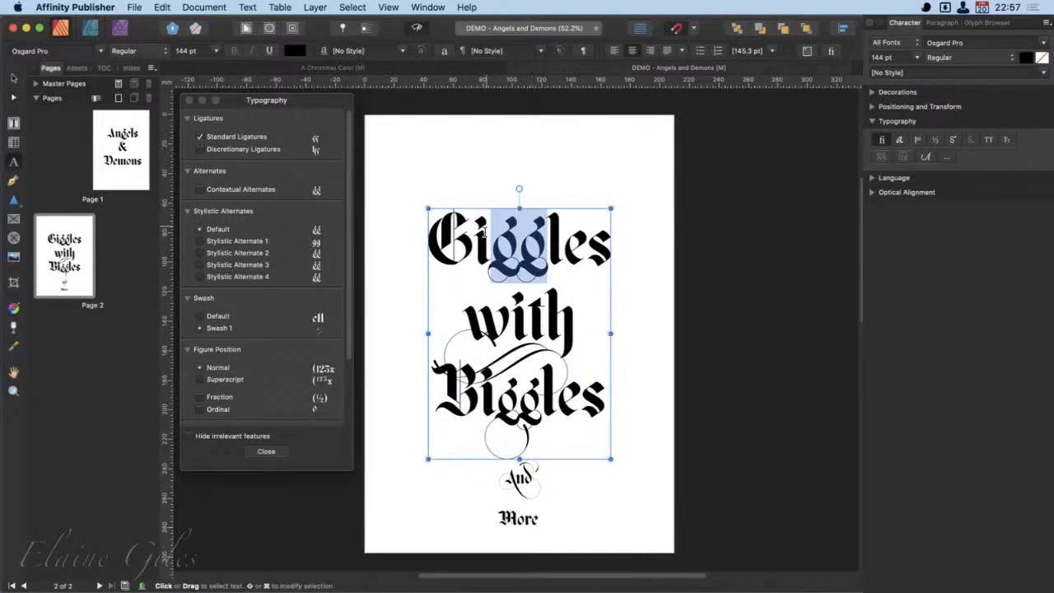
pyautogui.scroll(5, 479, 229)
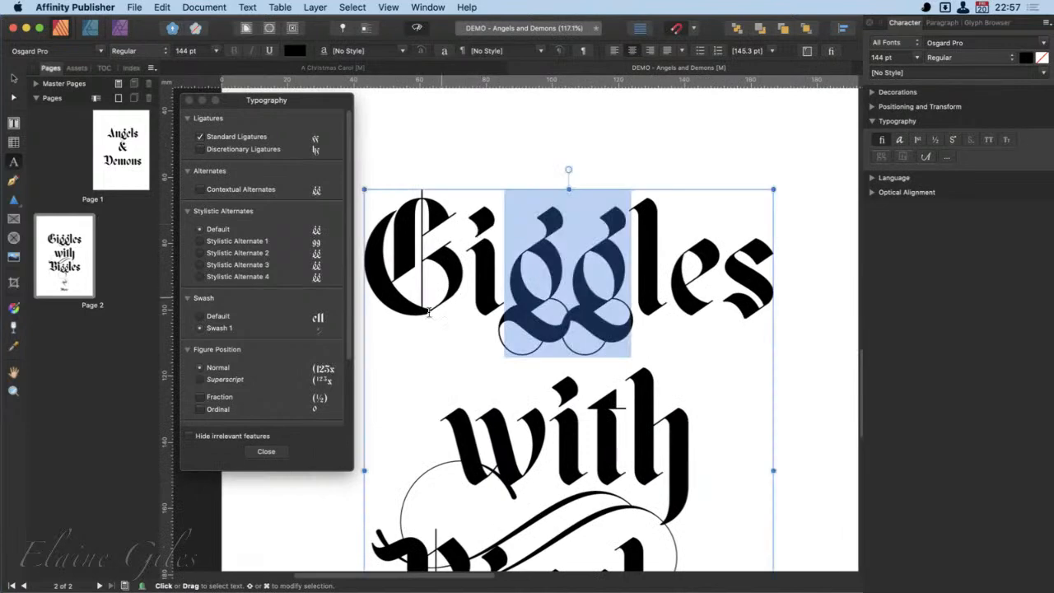
pyautogui.click(200, 242)
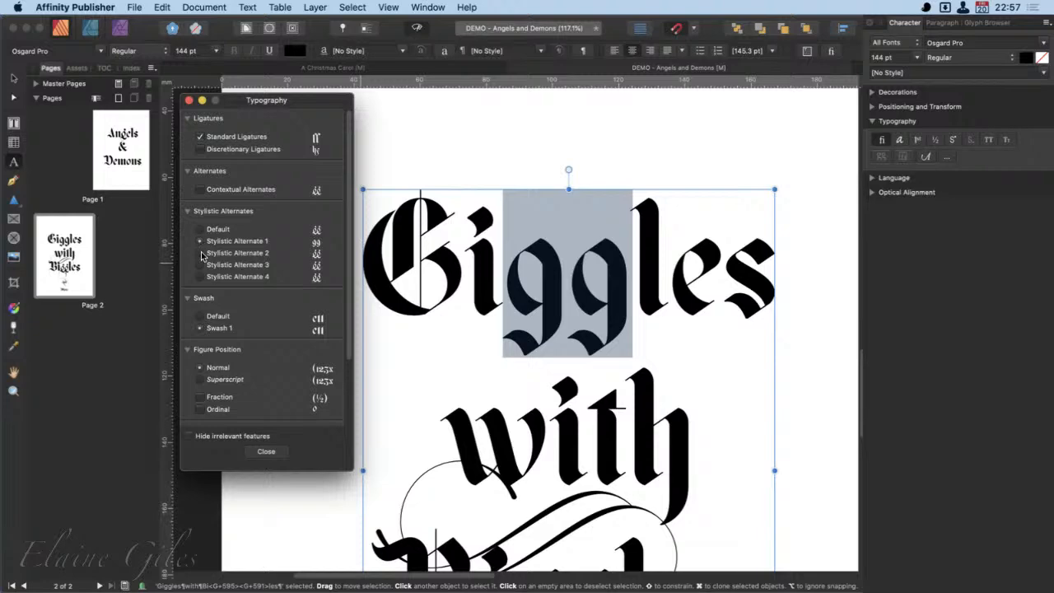
pyautogui.click(201, 254)
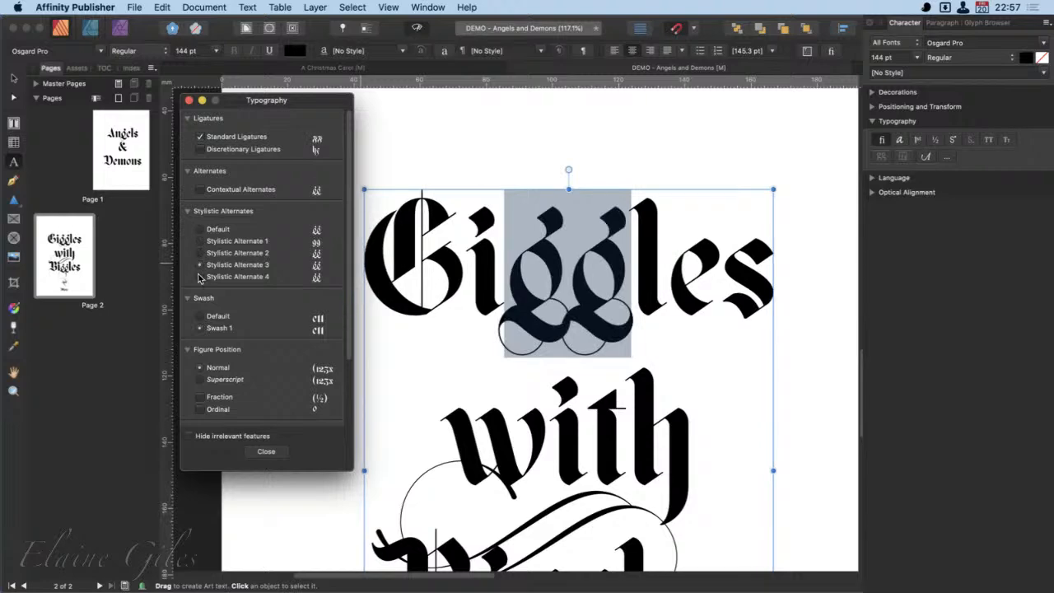
pyautogui.click(200, 276)
pyautogui.click(199, 230)
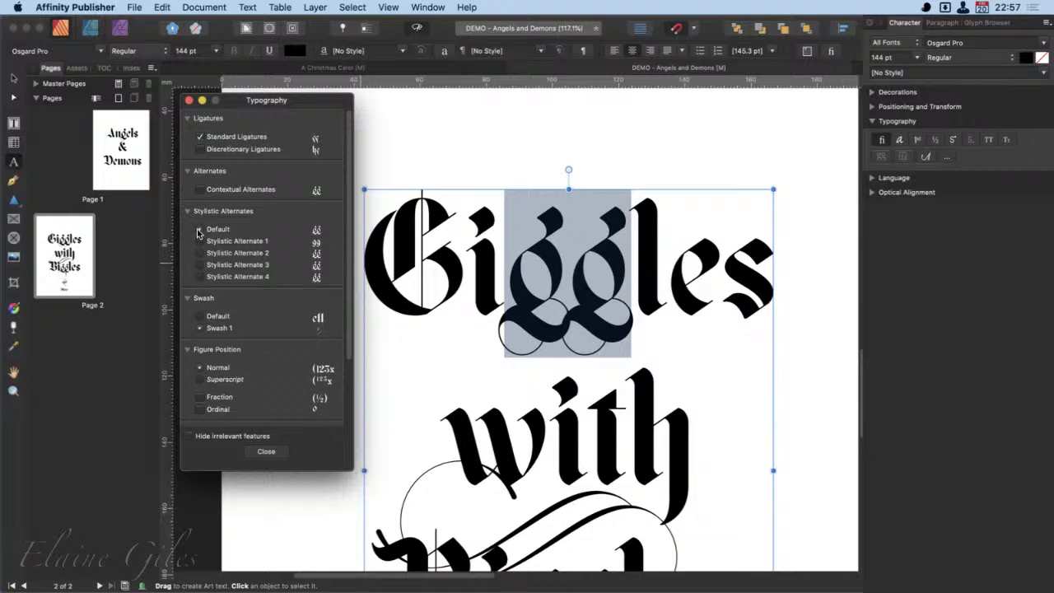
pyautogui.click(200, 241)
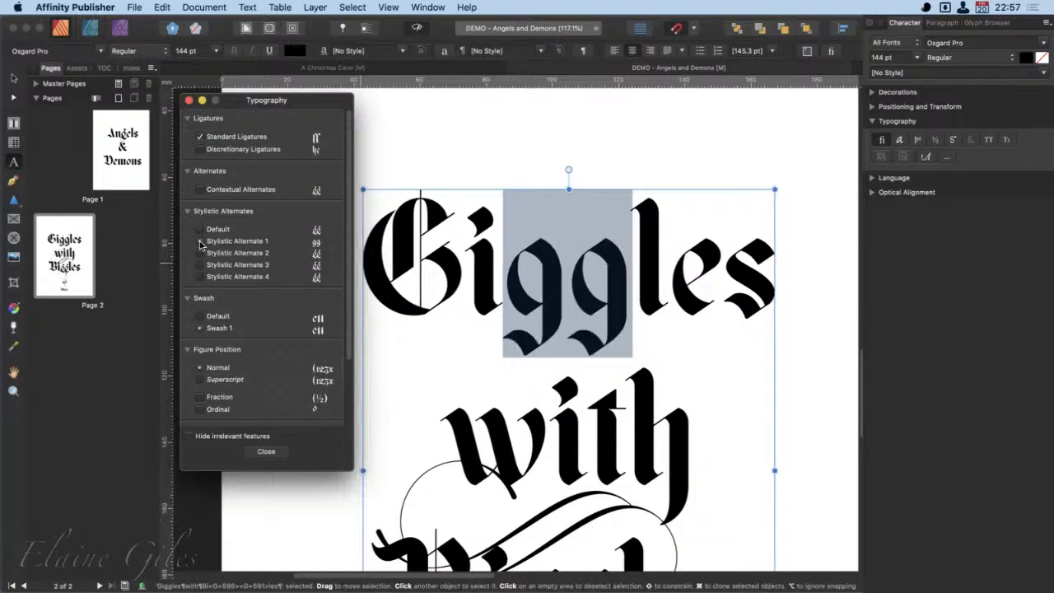
pyautogui.click(200, 253)
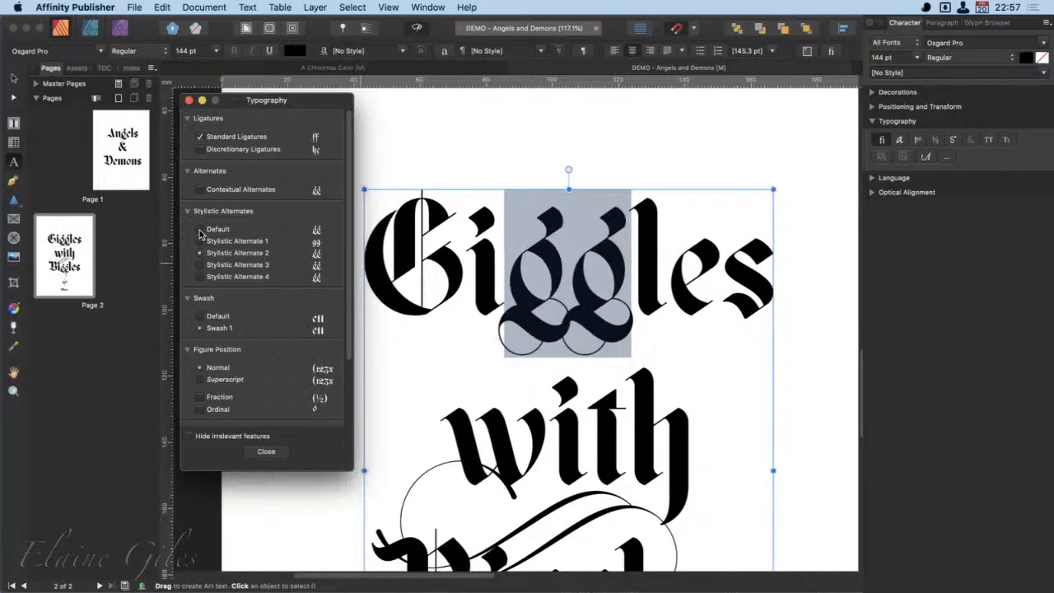
pyautogui.click(201, 231)
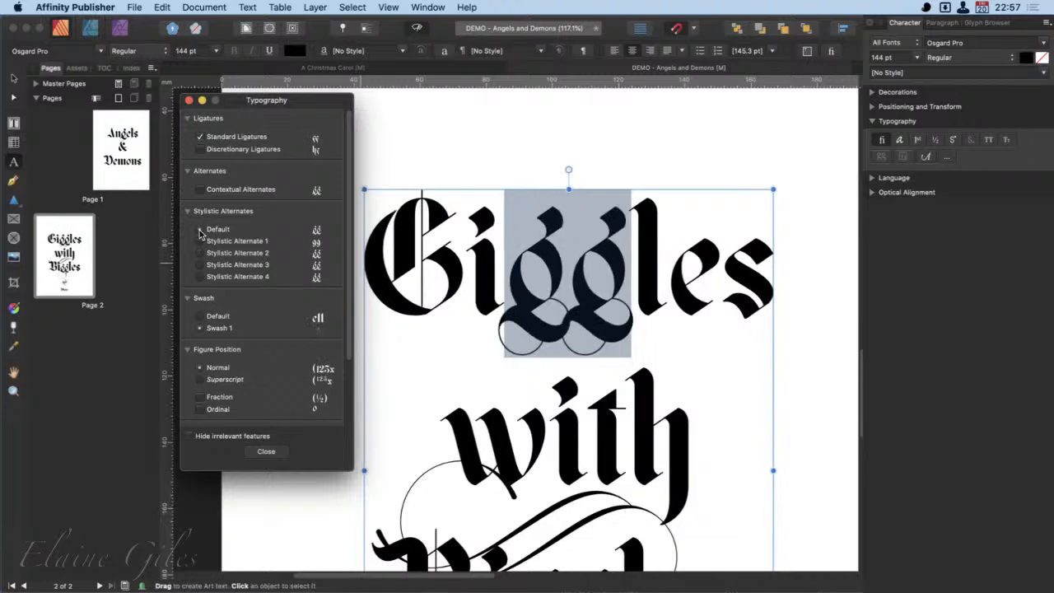
# - Examine up close how the strokes of the two g letters in "Giggles" join
pyautogui.click(516, 311)
pyautogui.scroll(4, 516, 310)
pyautogui.scroll(10, 515, 311)
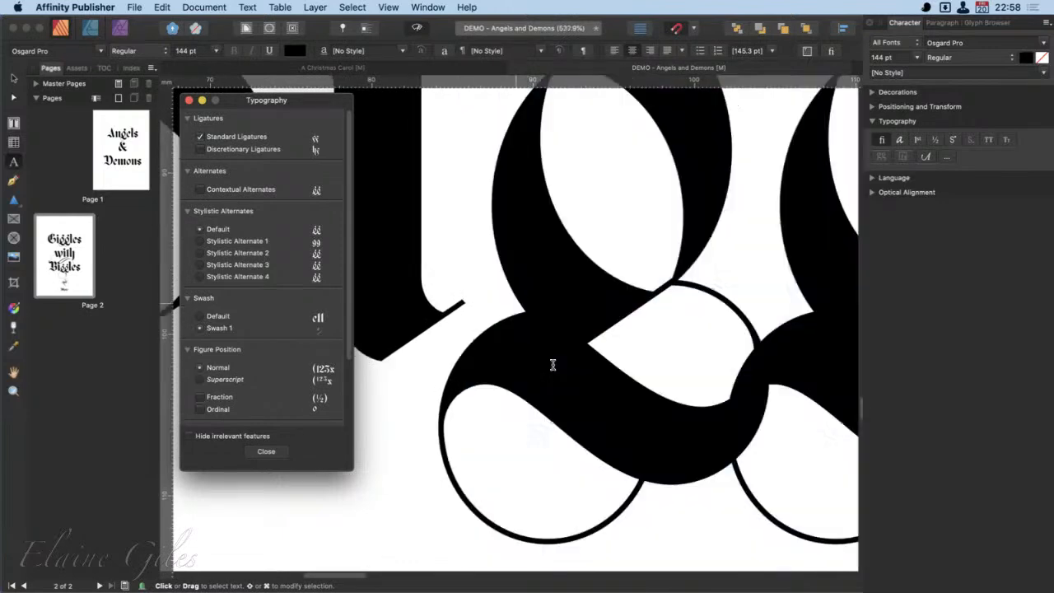
pyautogui.click(553, 365)
pyautogui.scroll(-4, 552, 365)
pyautogui.scroll(-5, 552, 365)
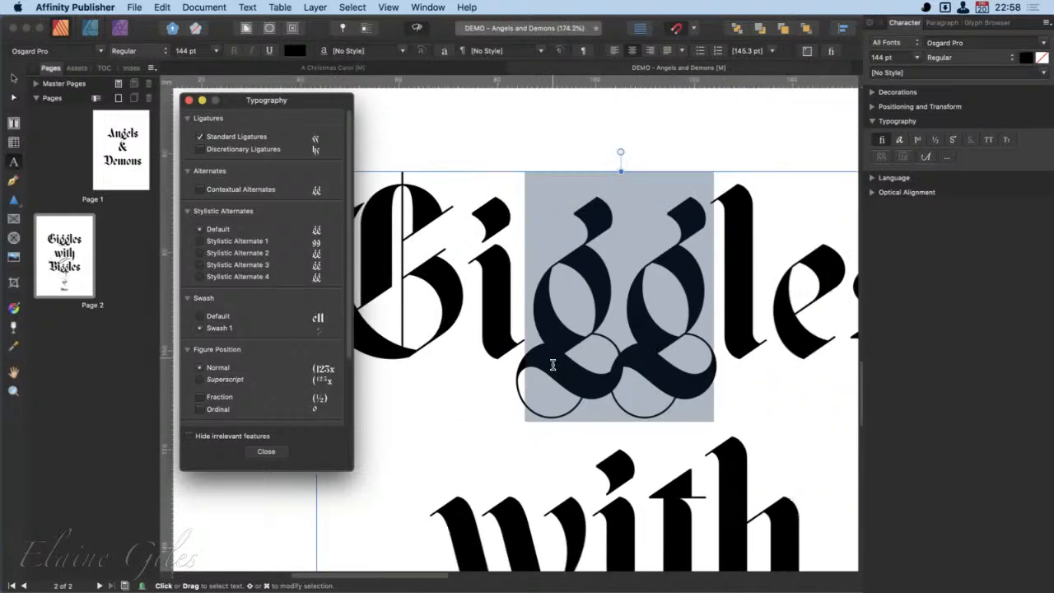
pyautogui.scroll(-4, 552, 365)
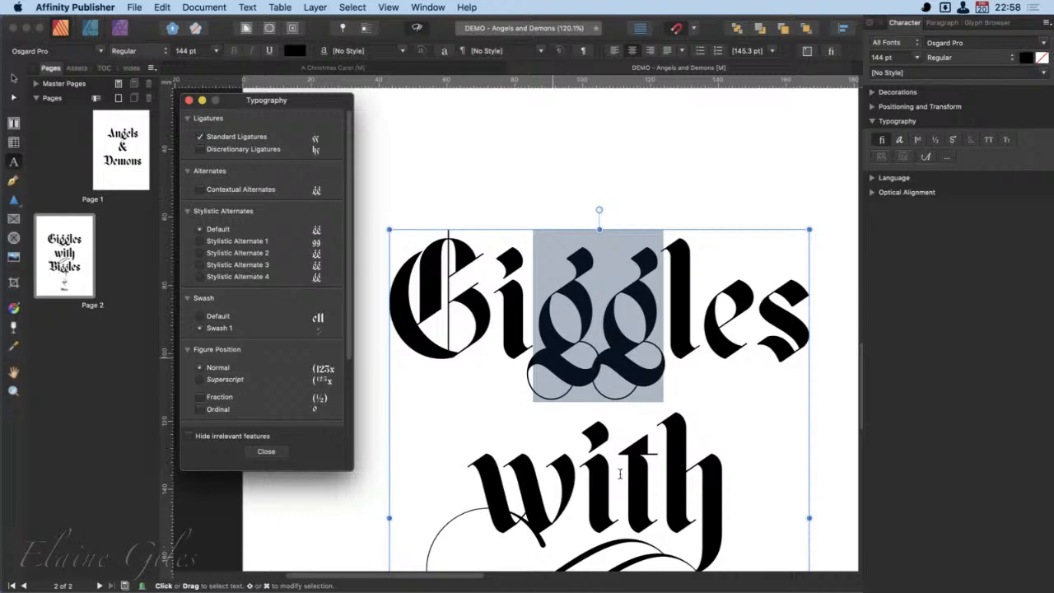
# - Copy the second g of "Biggles" with its flourishes into a separate text object in the empty area beside "And" and "More"
pyautogui.scroll(-5, 620, 473)
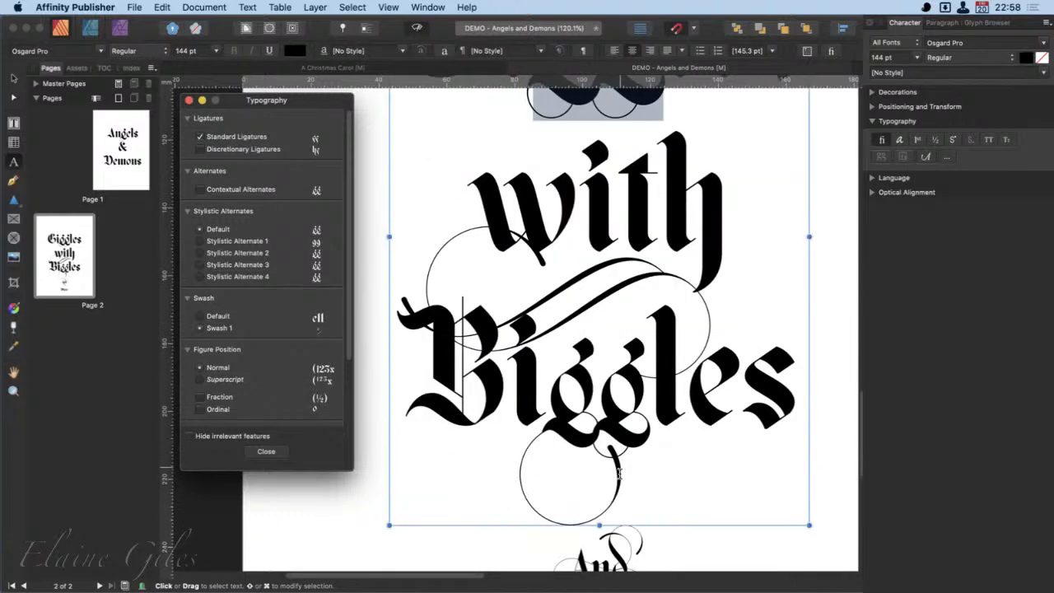
pyautogui.click(620, 399)
pyautogui.moveTo(610, 399); pyautogui.dragTo(634, 401)
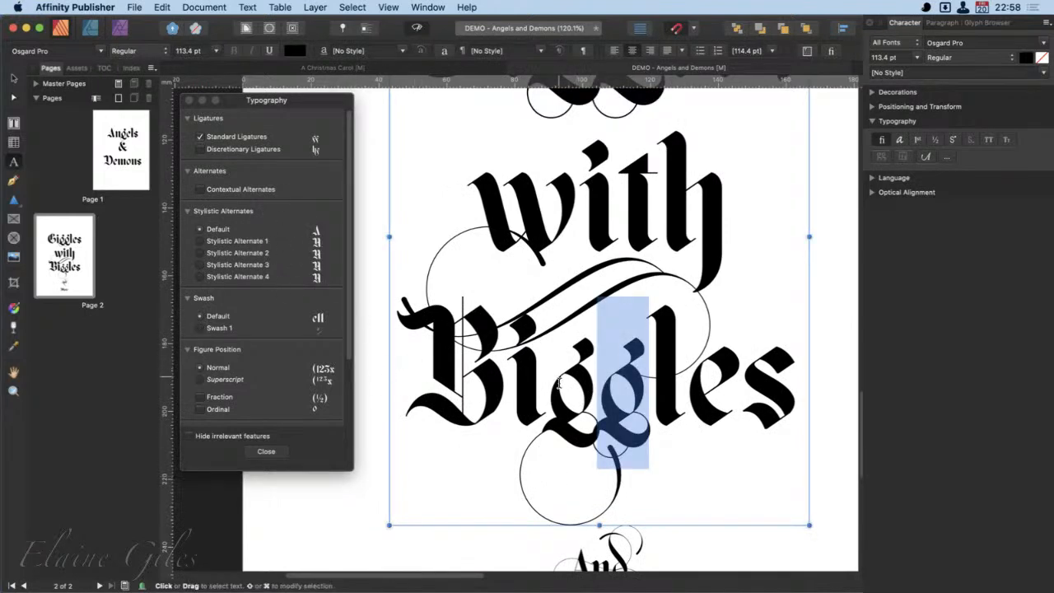
pyautogui.scroll(2, 560, 383)
pyautogui.scroll(3, 559, 383)
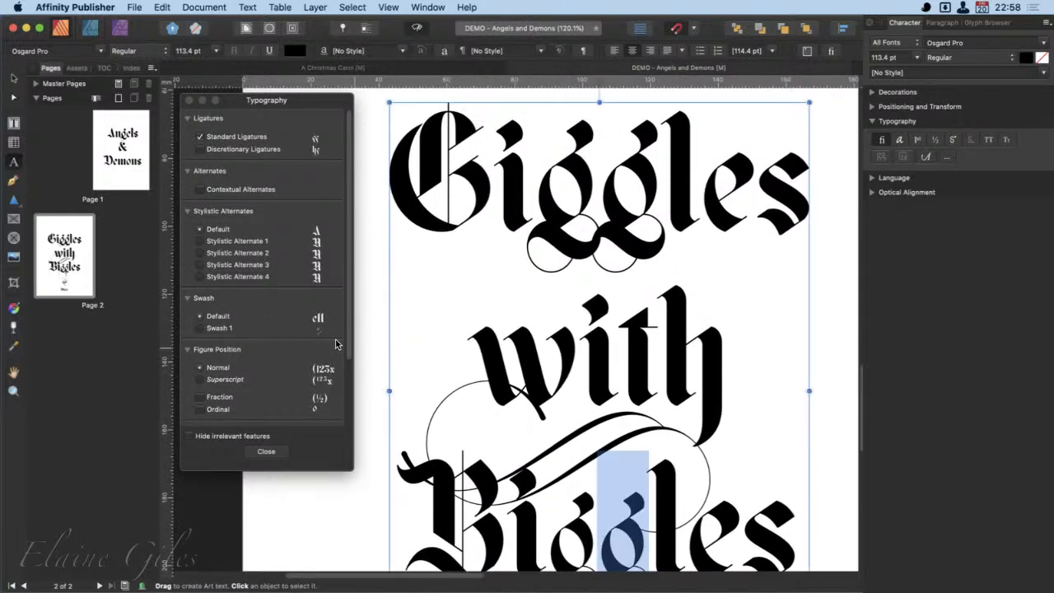
pyautogui.scroll(-3, 609, 486)
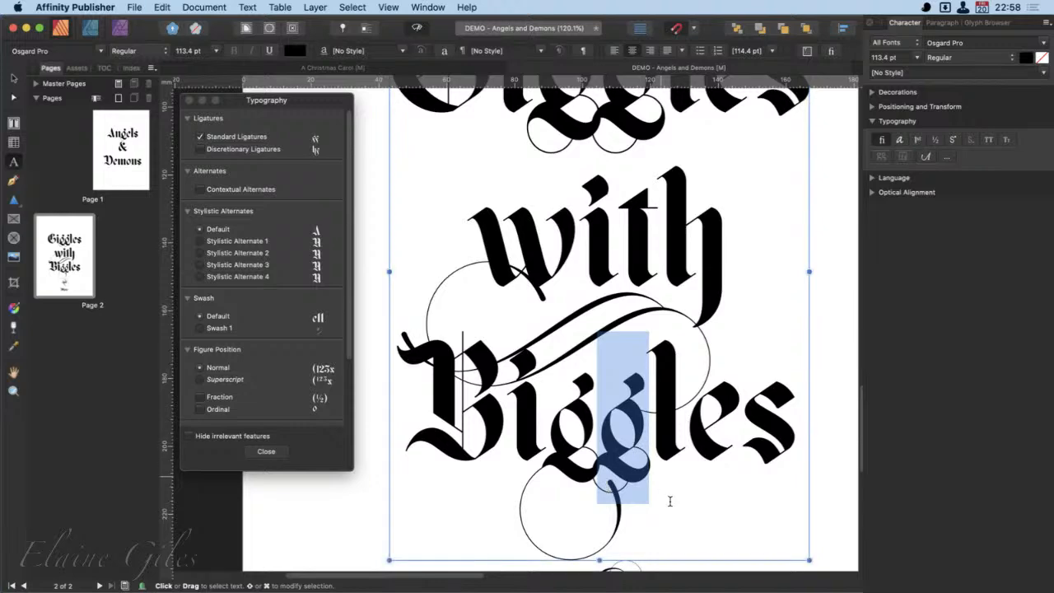
pyautogui.scroll(-1, 808, 493)
pyautogui.scroll(-8, 808, 493)
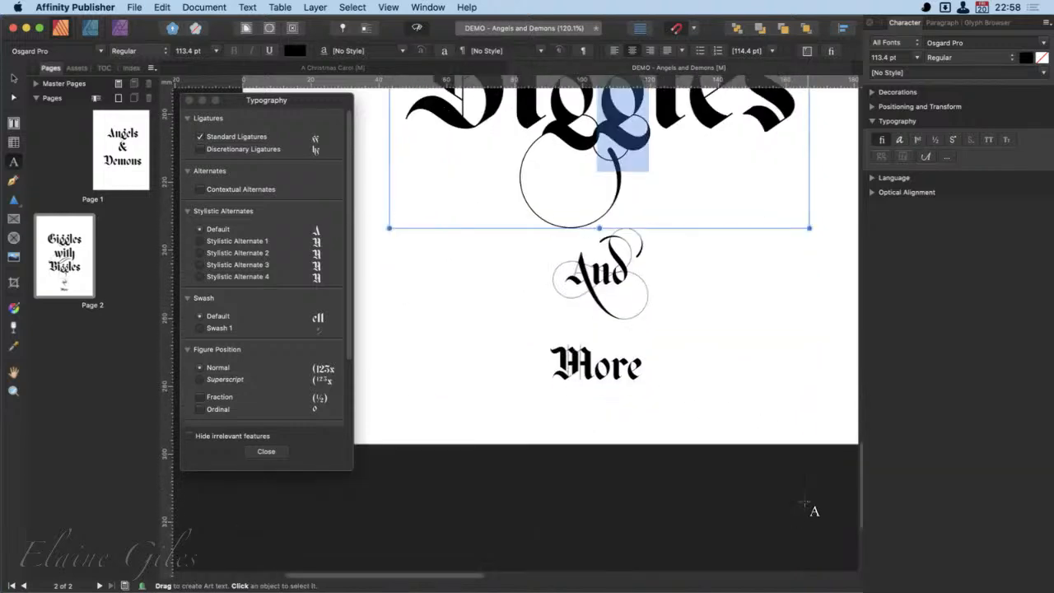
pyautogui.click(713, 428)
pyautogui.click(731, 327)
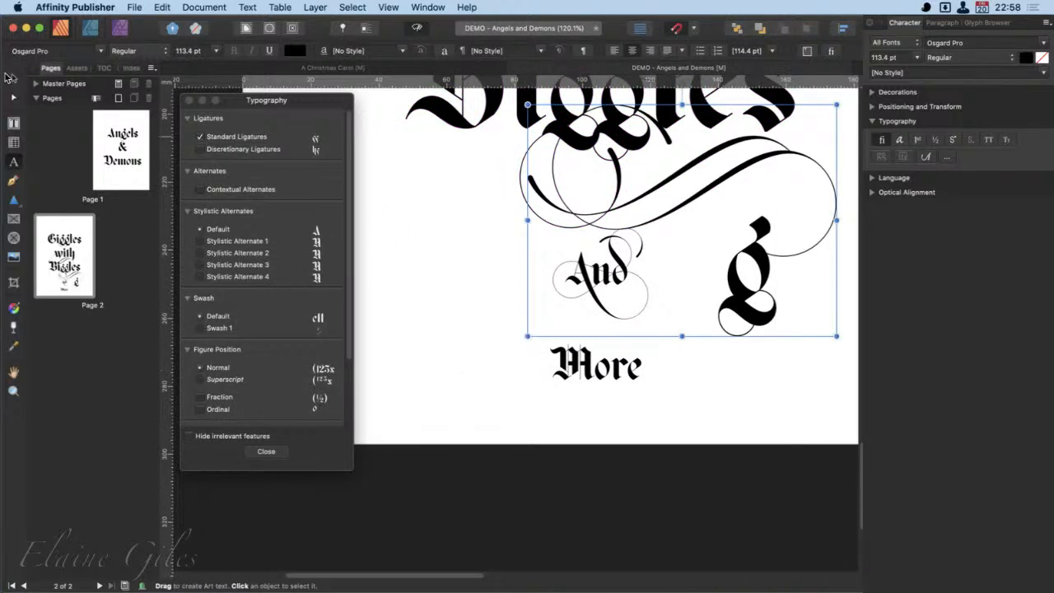
# - Move "And" and "More" up and to the left, and place the copied g at the page's lower right corner
pyautogui.click(11, 79)
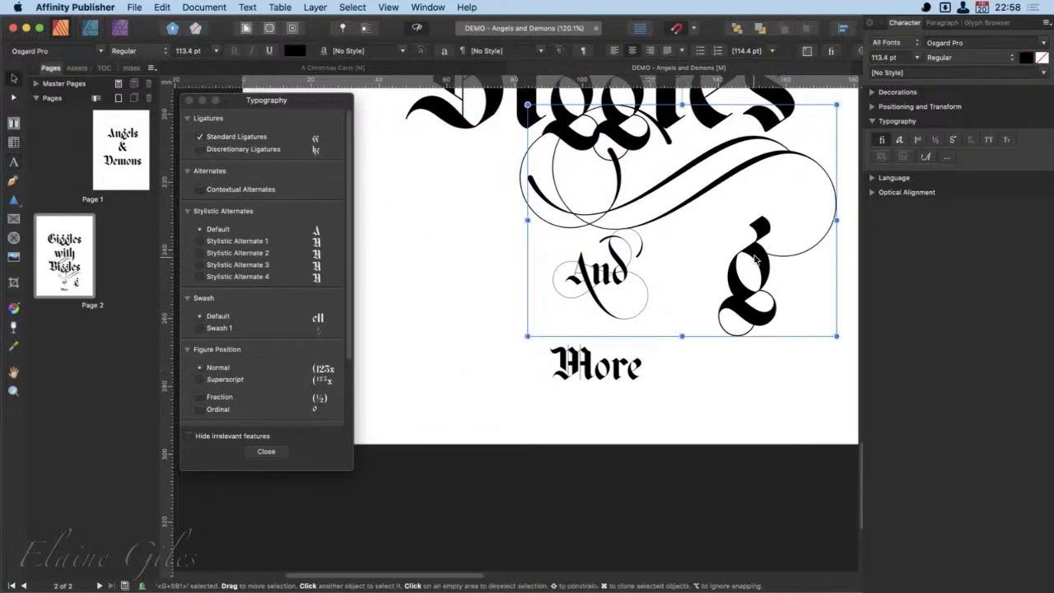
pyautogui.moveTo(752, 280); pyautogui.dragTo(766, 199)
pyautogui.moveTo(620, 268); pyautogui.dragTo(446, 214)
pyautogui.moveTo(759, 190); pyautogui.dragTo(781, 389)
pyautogui.moveTo(786, 385); pyautogui.dragTo(757, 392)
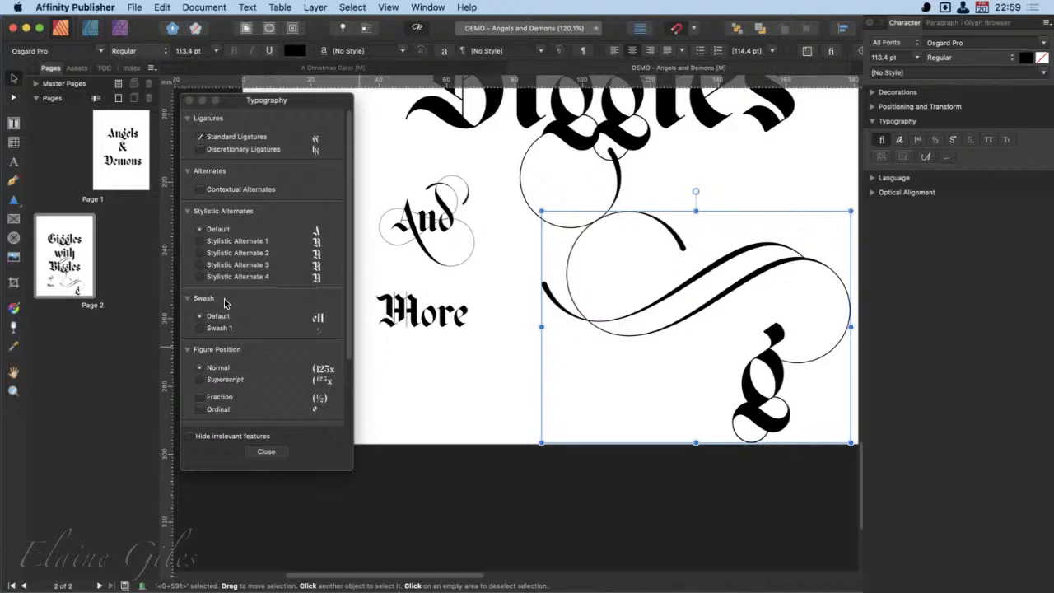
# - Look through the typography features for the copied g and hide the ones irrelevant to the selection
pyautogui.scroll(-3, 281, 375)
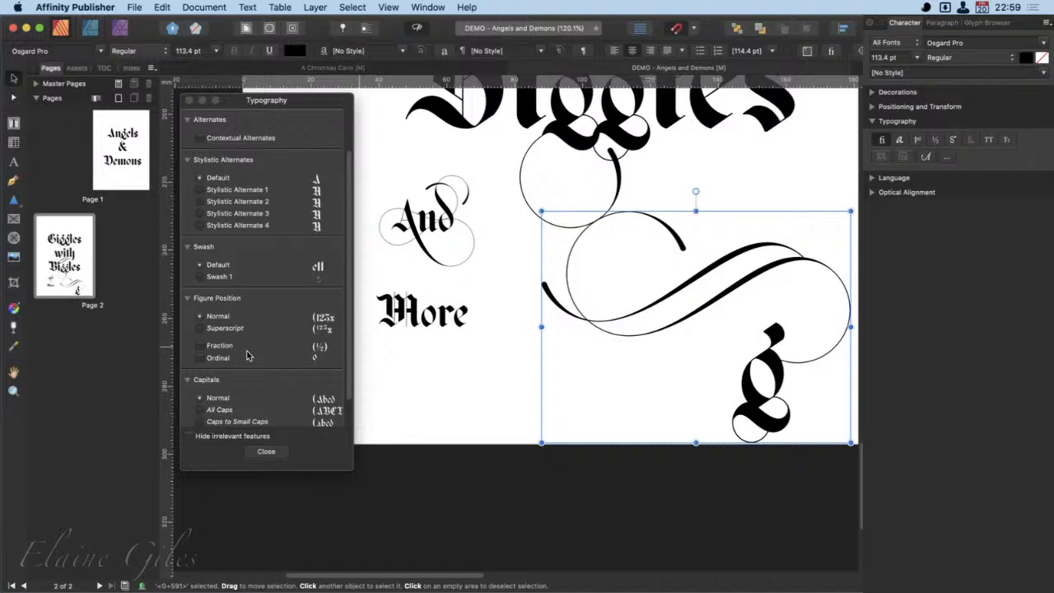
pyautogui.scroll(-2, 247, 356)
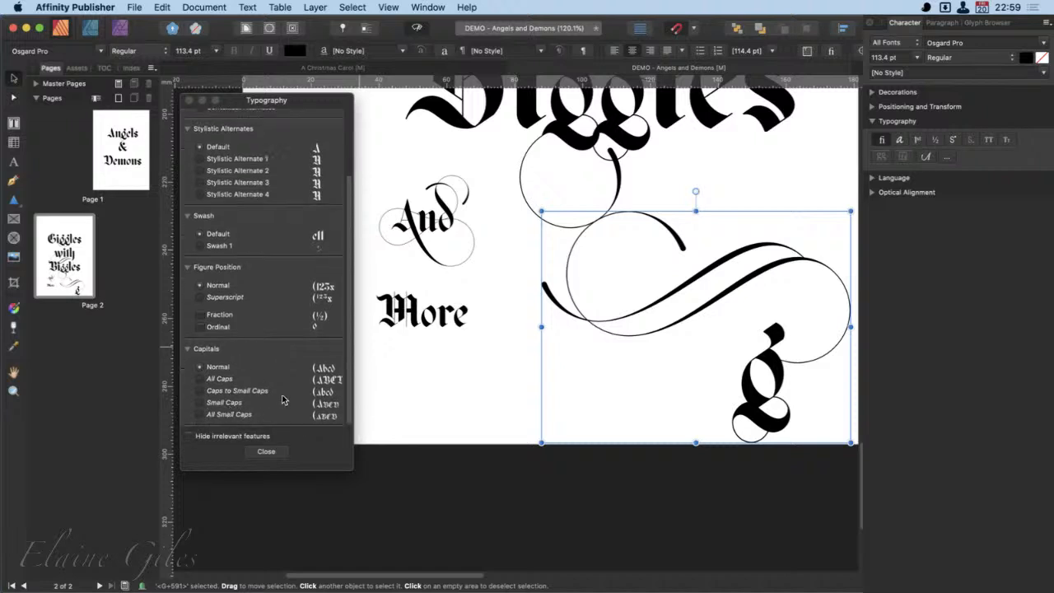
pyautogui.scroll(5, 284, 401)
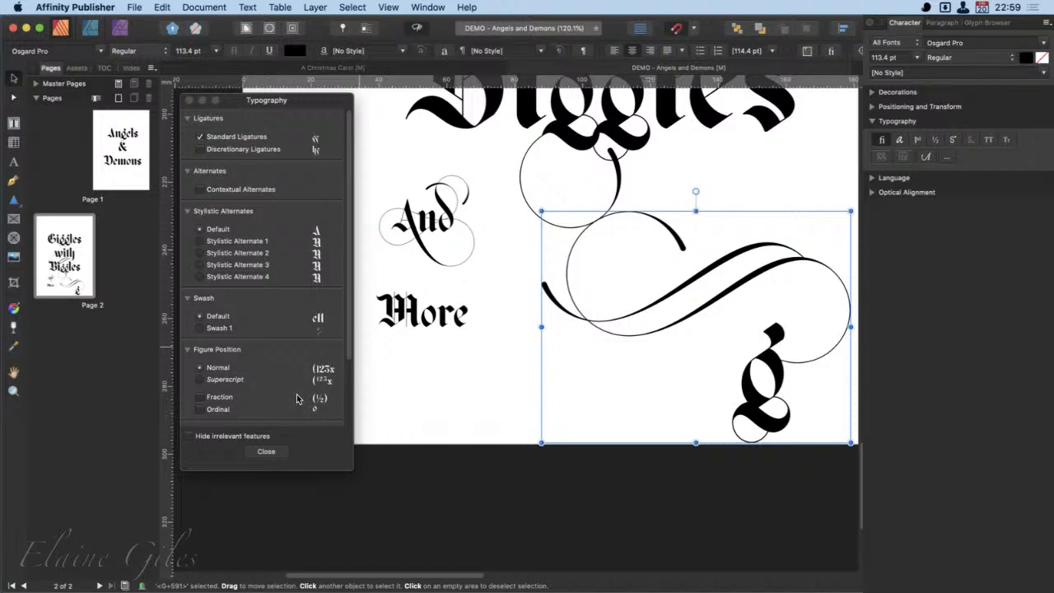
pyautogui.click(198, 437)
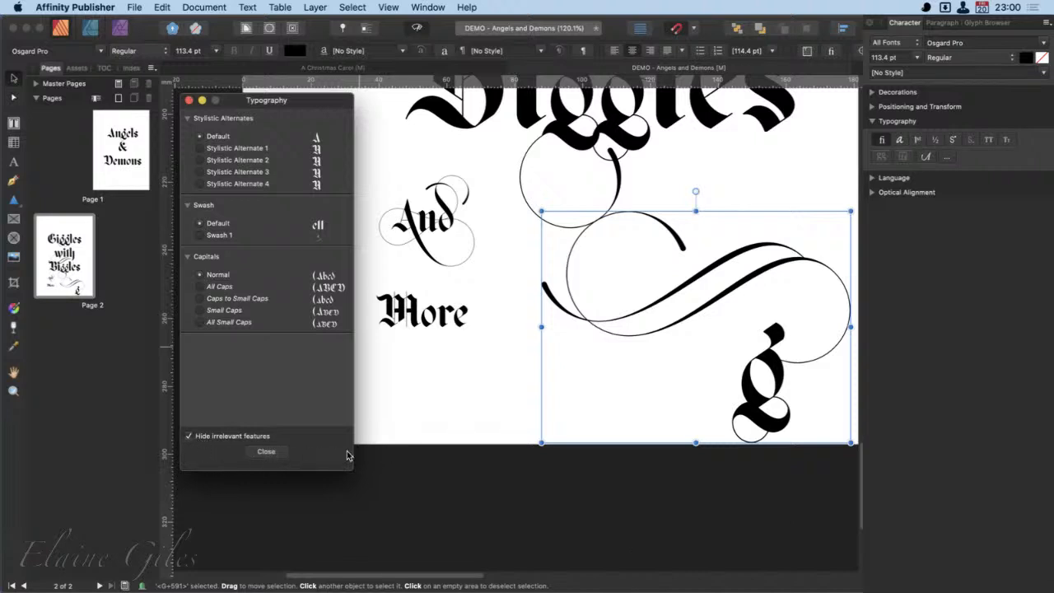
# - Review the language options for the copied g: spelling, hyphenation, typography script and typography language
pyautogui.click(874, 122)
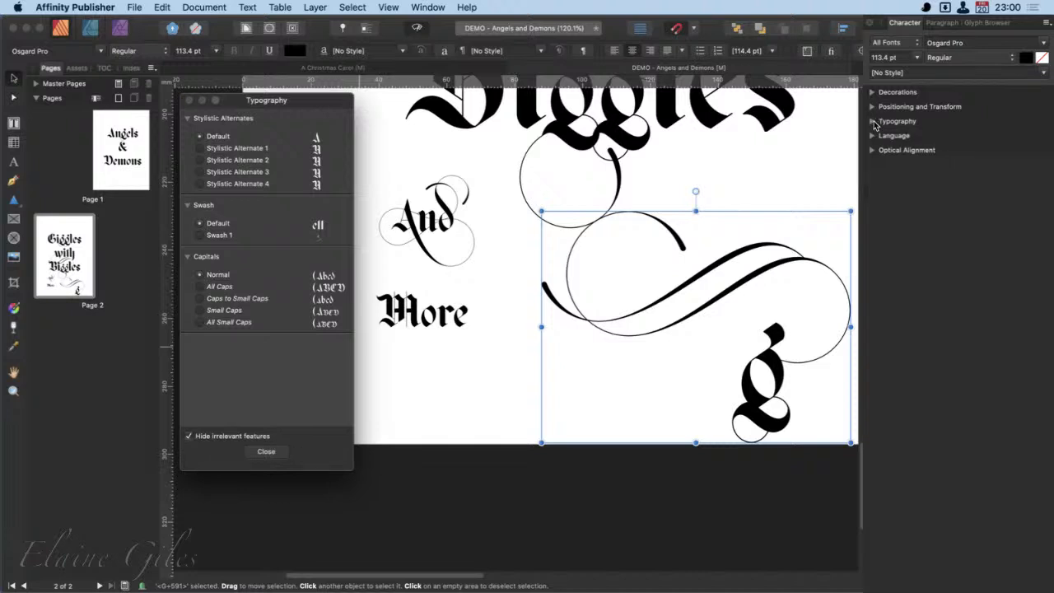
pyautogui.click(874, 136)
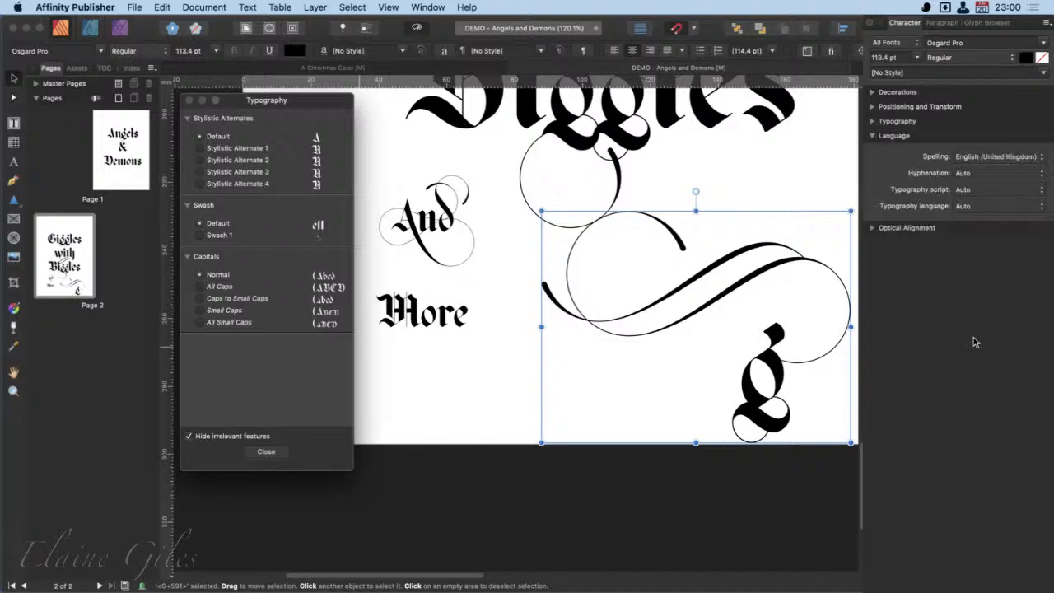
pyautogui.click(1043, 158)
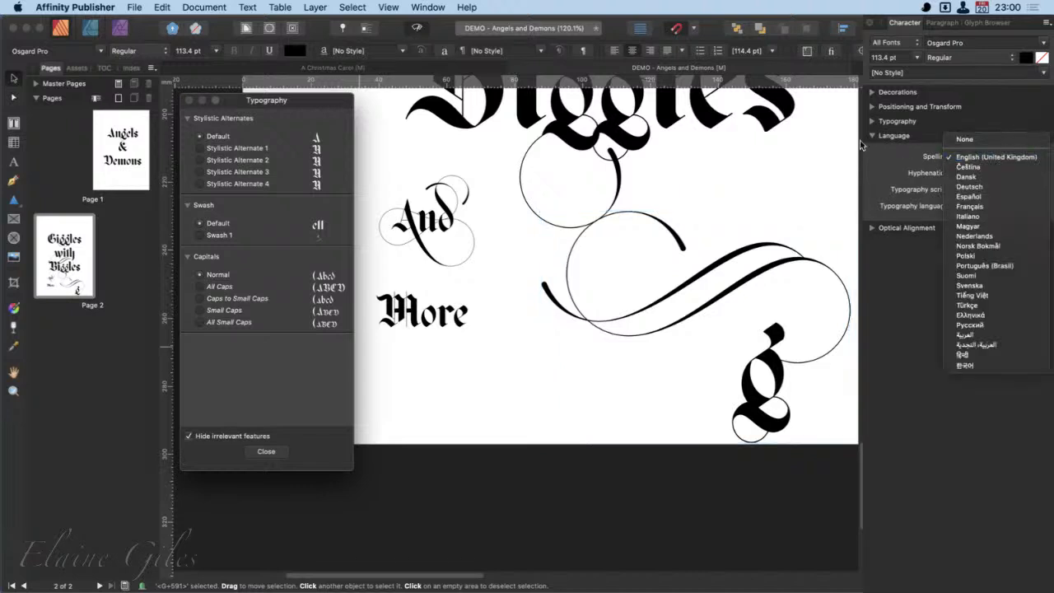
pyautogui.click(874, 153)
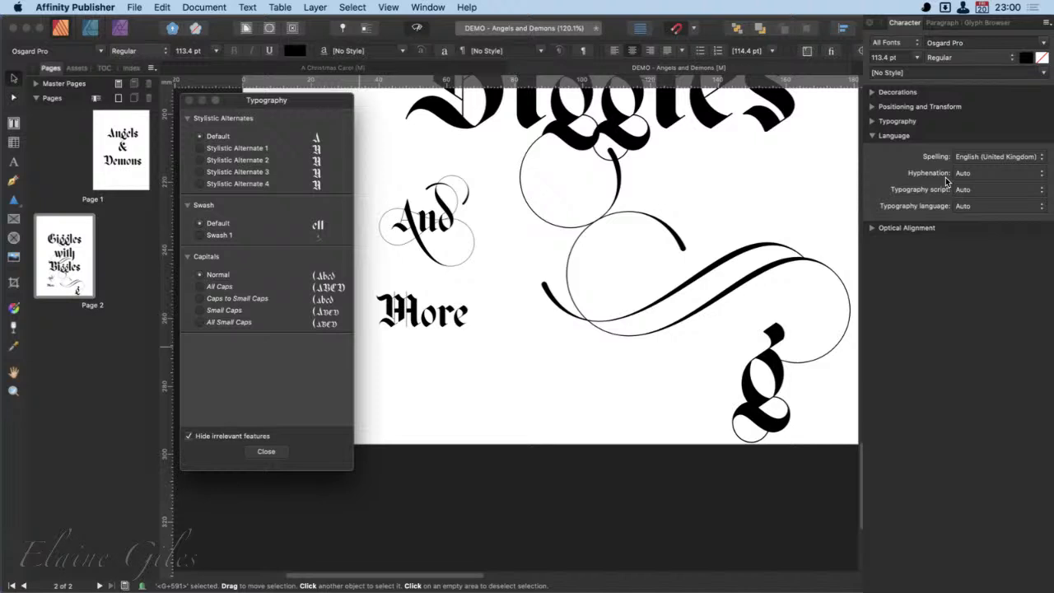
pyautogui.click(996, 174)
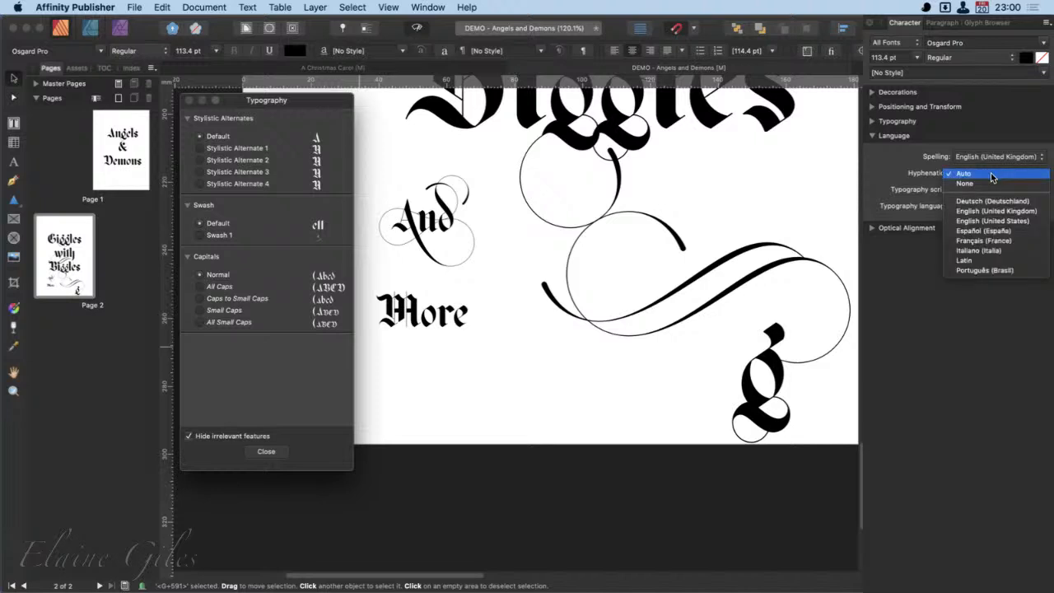
pyautogui.click(875, 167)
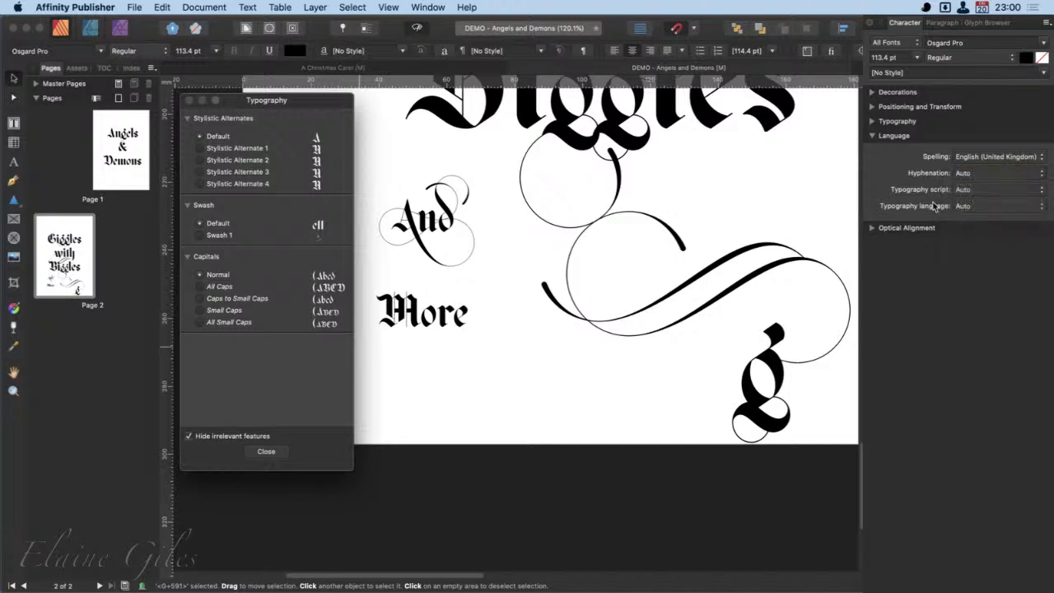
pyautogui.click(969, 190)
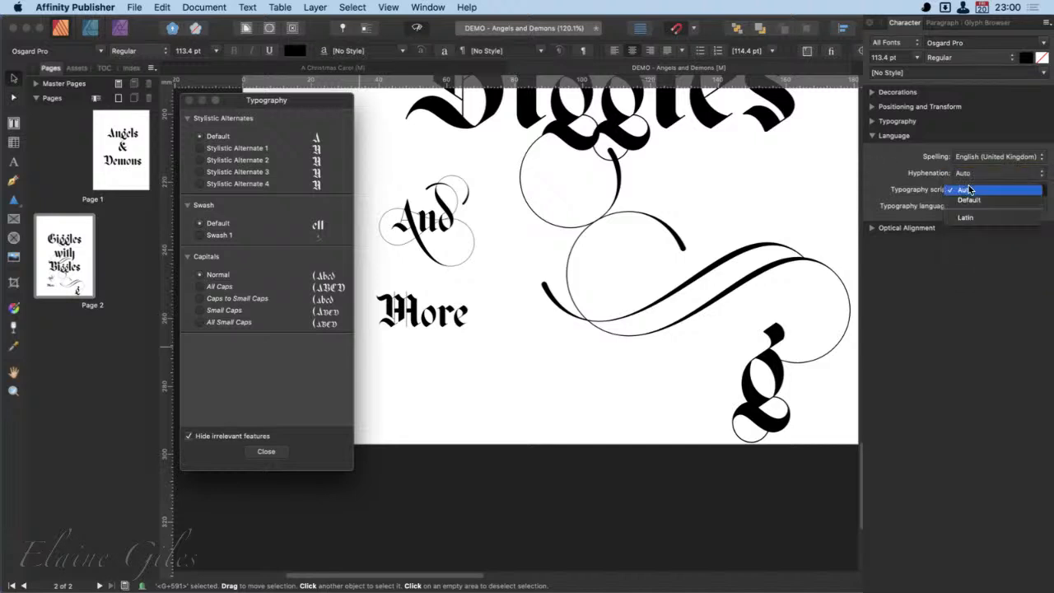
pyautogui.click(1024, 188)
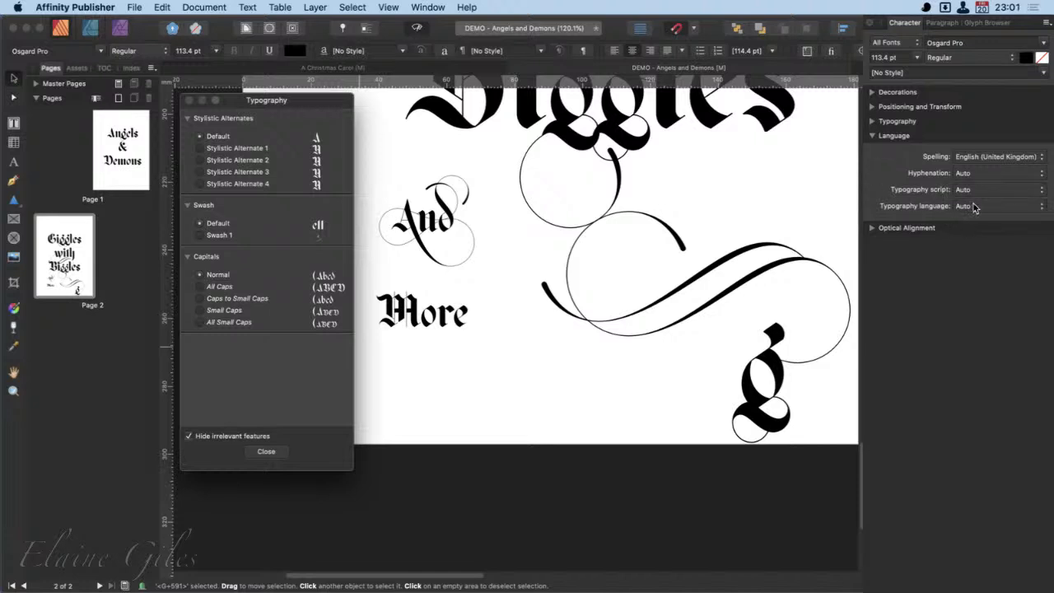
pyautogui.click(977, 206)
pyautogui.click(977, 207)
pyautogui.click(873, 136)
# - Select the copied g and review the optical alignment settings and the available alignment types
pyautogui.click(872, 150)
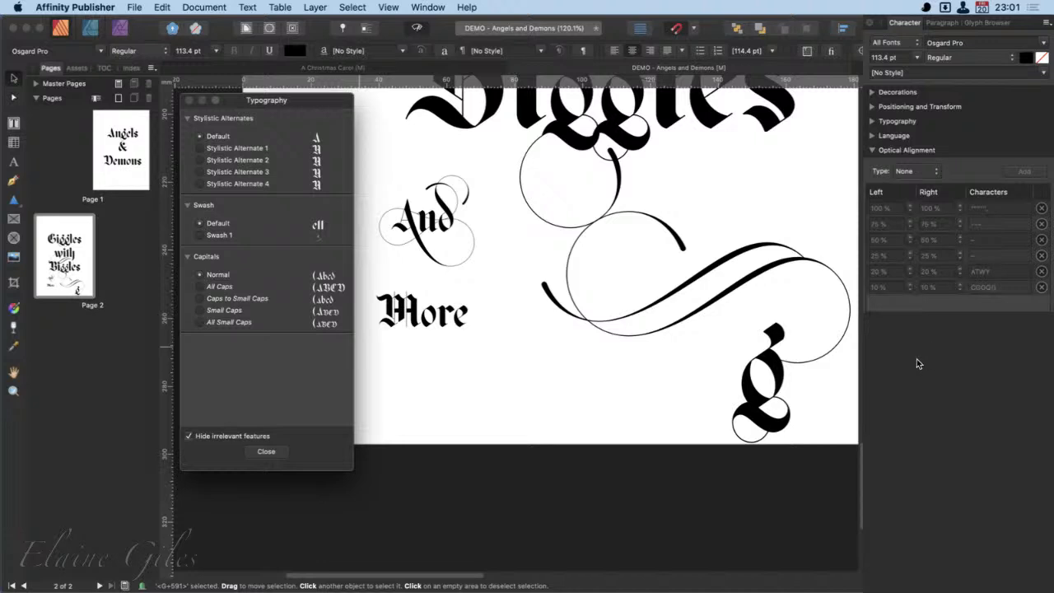
pyautogui.click(767, 386)
pyautogui.doubleClick(768, 371)
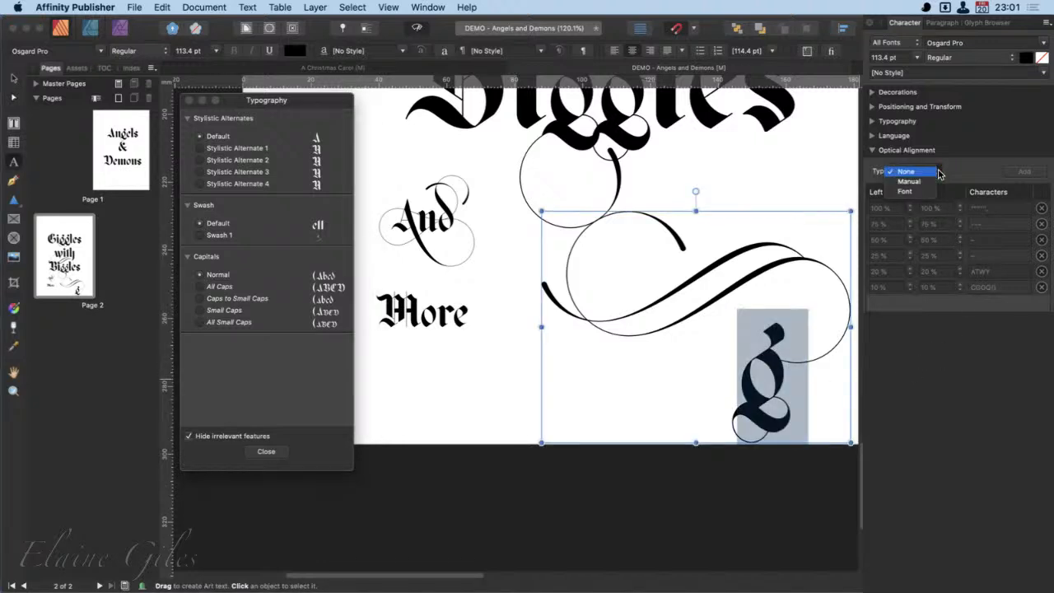
pyautogui.click(938, 172)
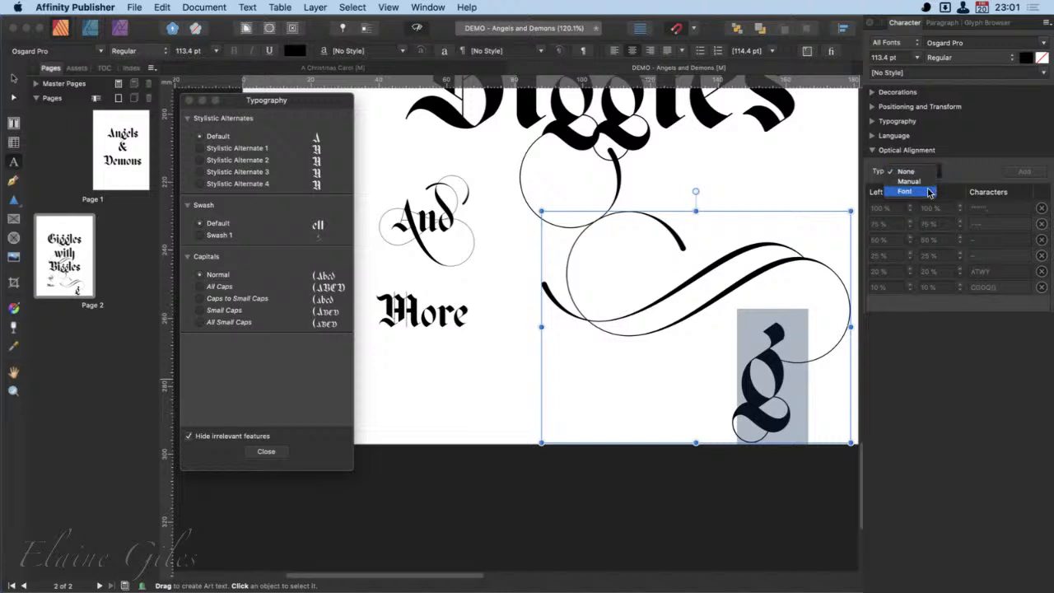
pyautogui.click(971, 166)
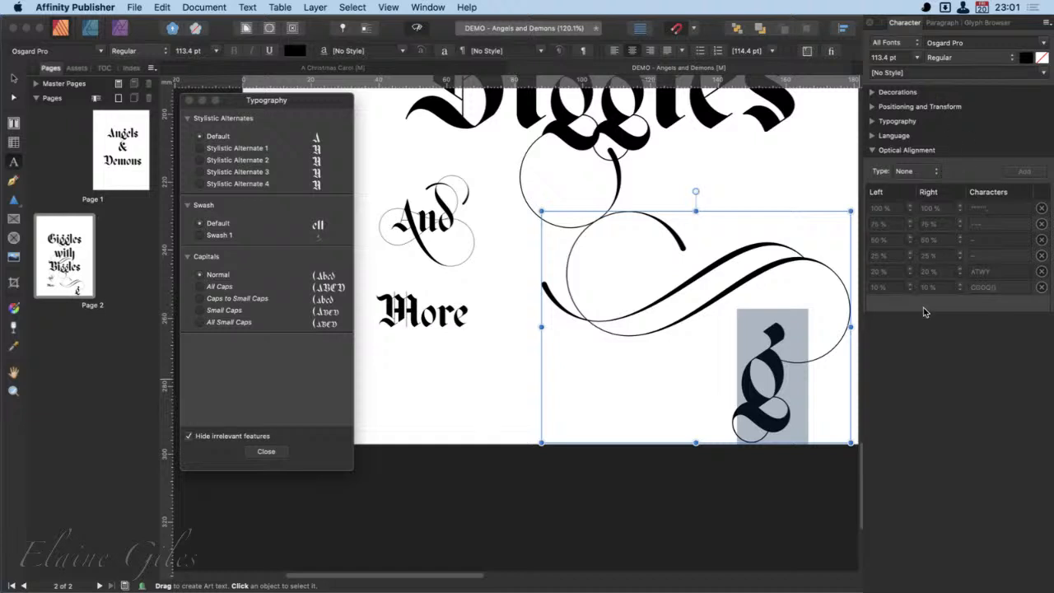
# - Show the paragraph settings and place the text cursor in the word "Giggles"
pyautogui.click(942, 22)
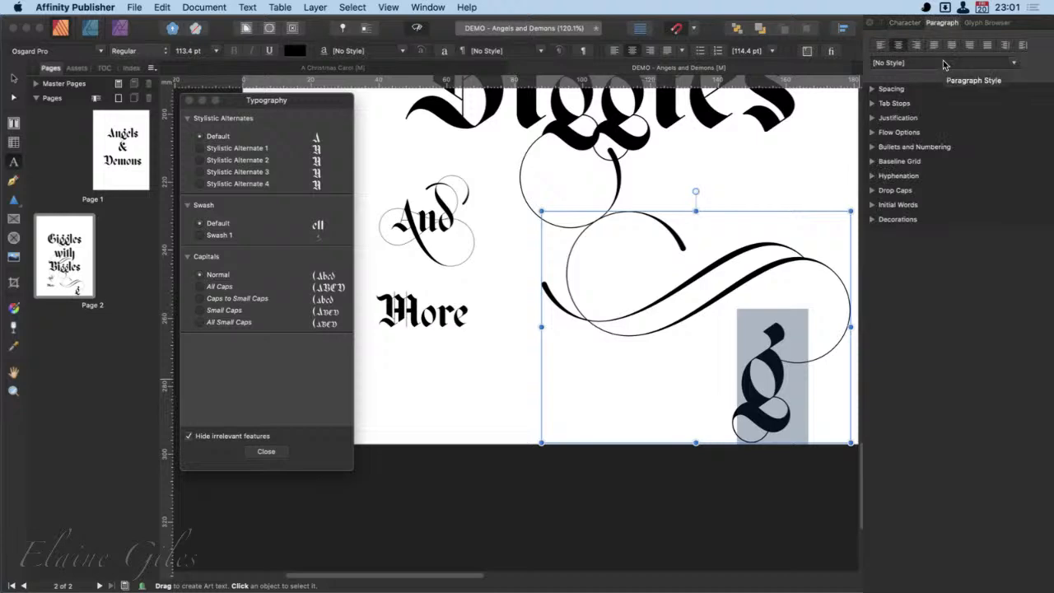
pyautogui.scroll(5, 772, 232)
pyautogui.scroll(5, 773, 232)
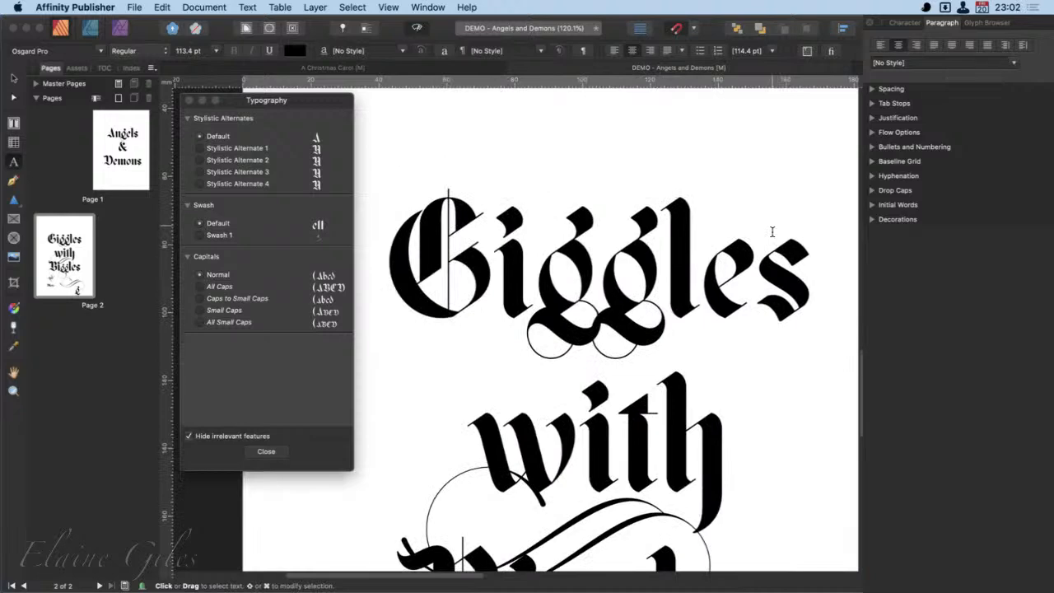
pyautogui.click(651, 241)
pyautogui.click(667, 306)
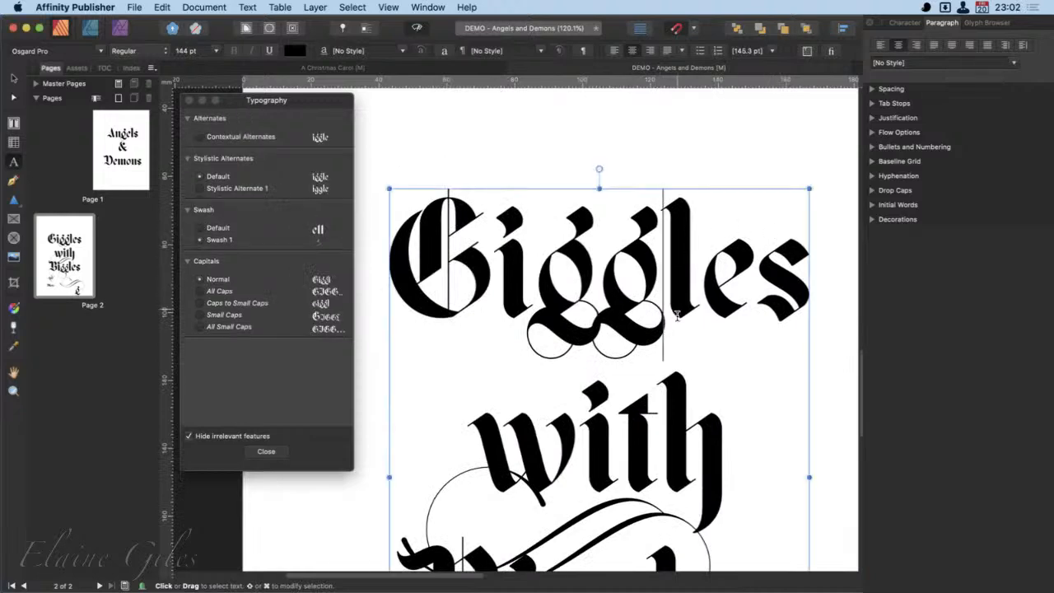
# - Delete the copied g with its flourishes from the lower part of the page
pyautogui.scroll(-2, 676, 309)
pyautogui.scroll(-4, 677, 315)
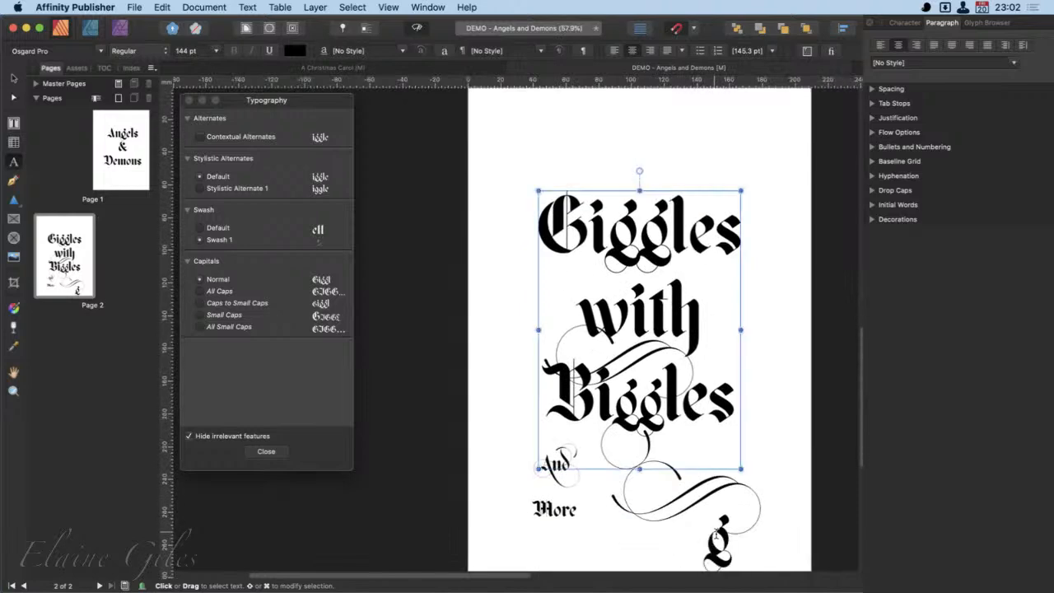
pyautogui.click(753, 487)
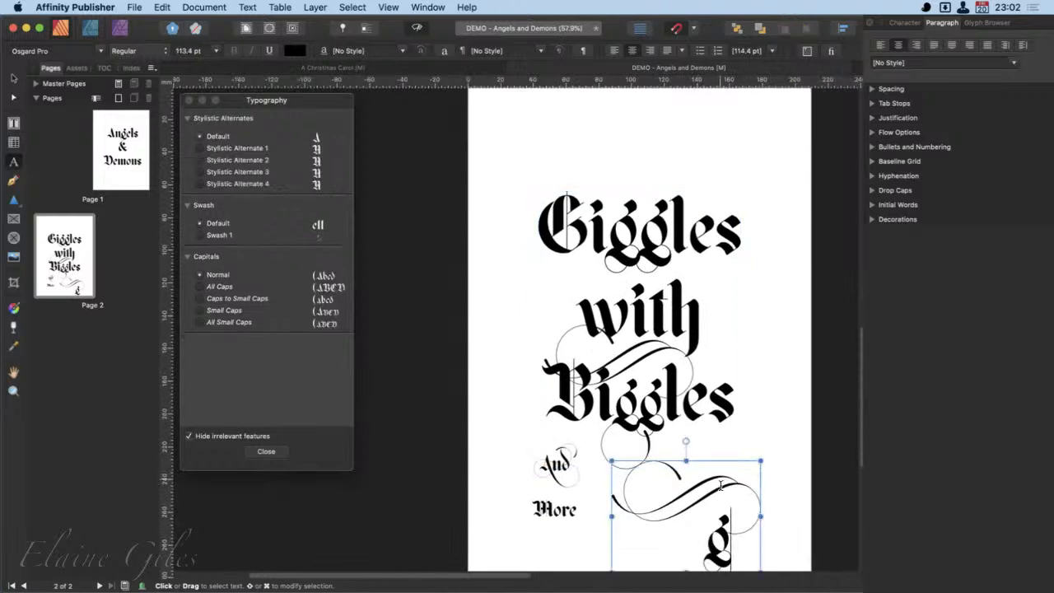
pyautogui.tripleClick(721, 486)
pyautogui.press('BackSpace')
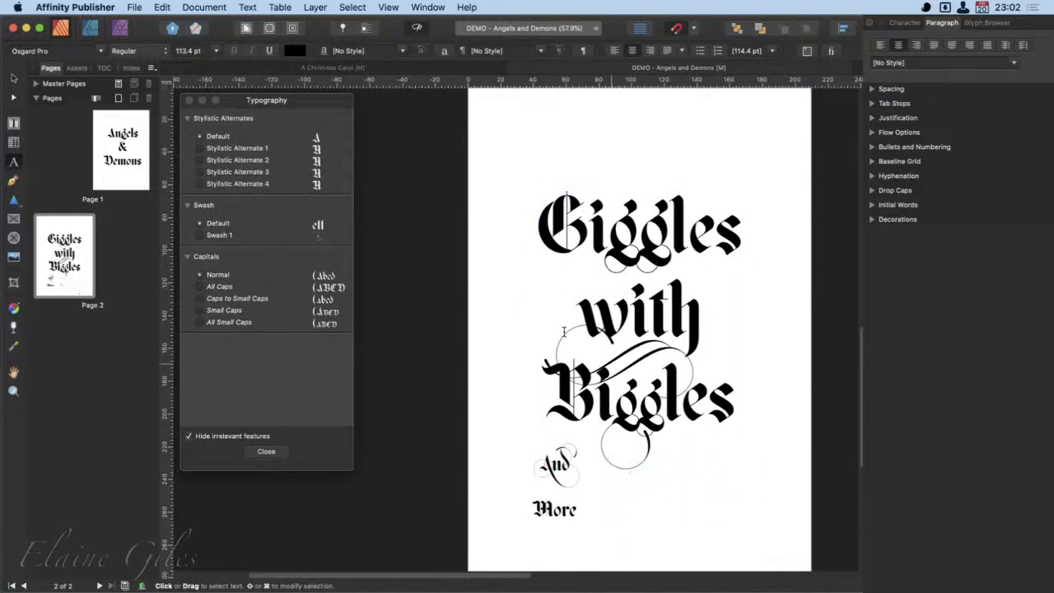
# - Move the "And" / "More" text object to the lower left so that it straddles the page's left edge
pyautogui.click(14, 76)
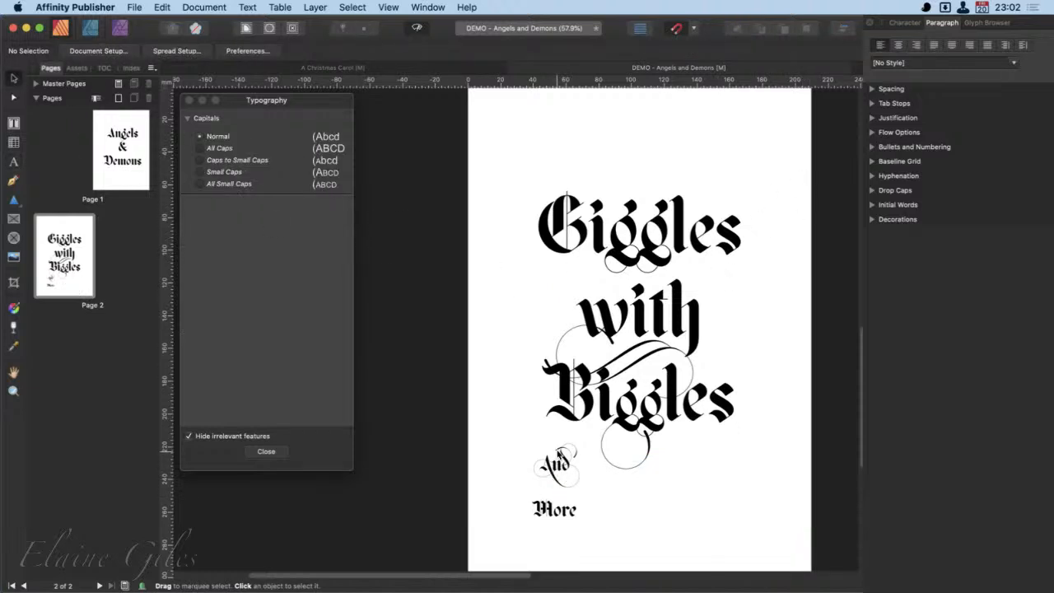
pyautogui.moveTo(561, 463); pyautogui.dragTo(409, 453)
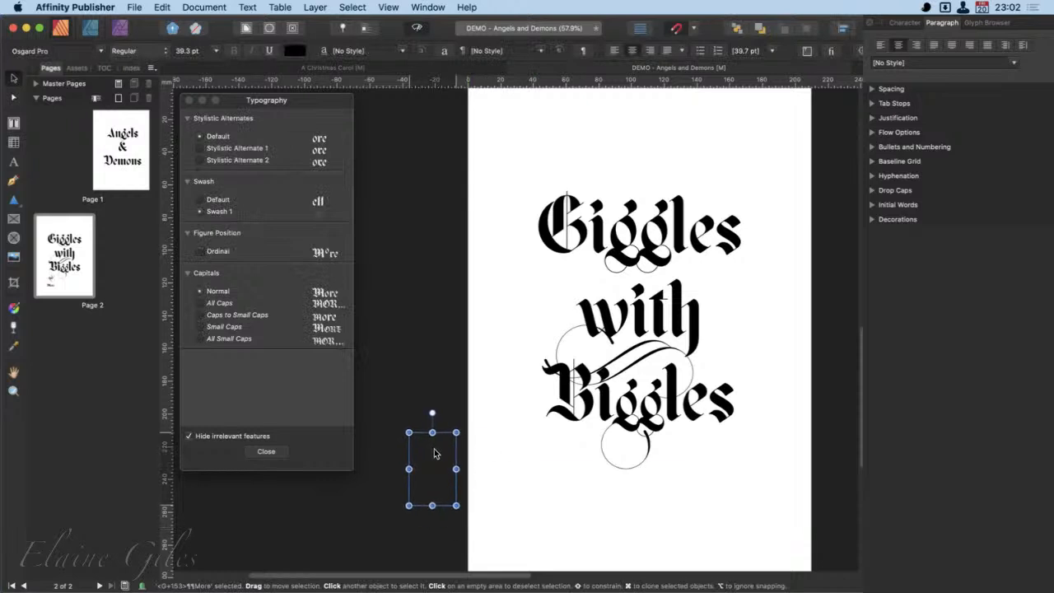
pyautogui.click(486, 475)
pyautogui.click(424, 459)
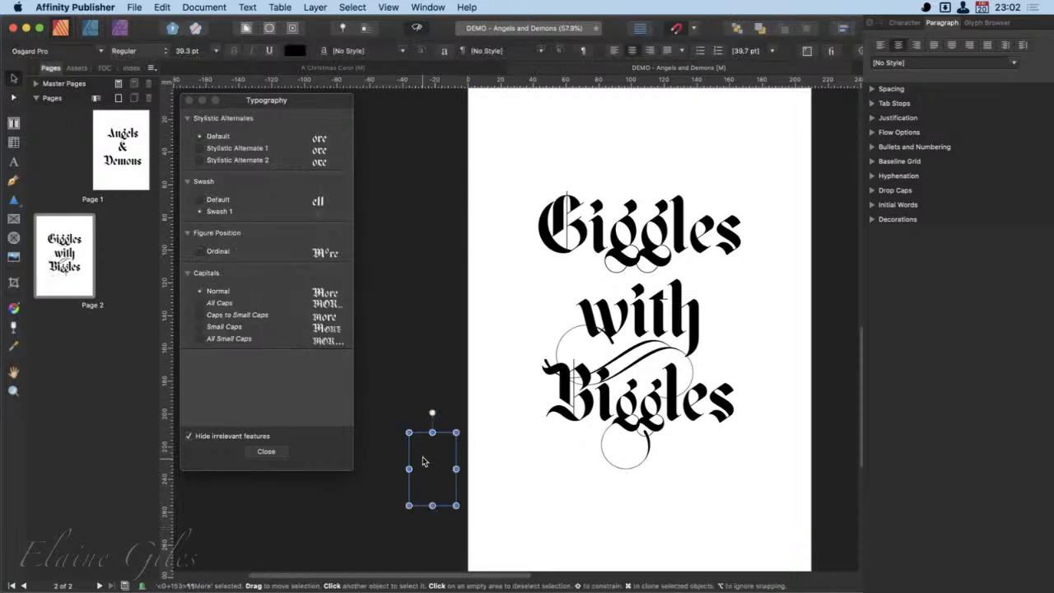
pyautogui.moveTo(431, 464); pyautogui.dragTo(480, 488)
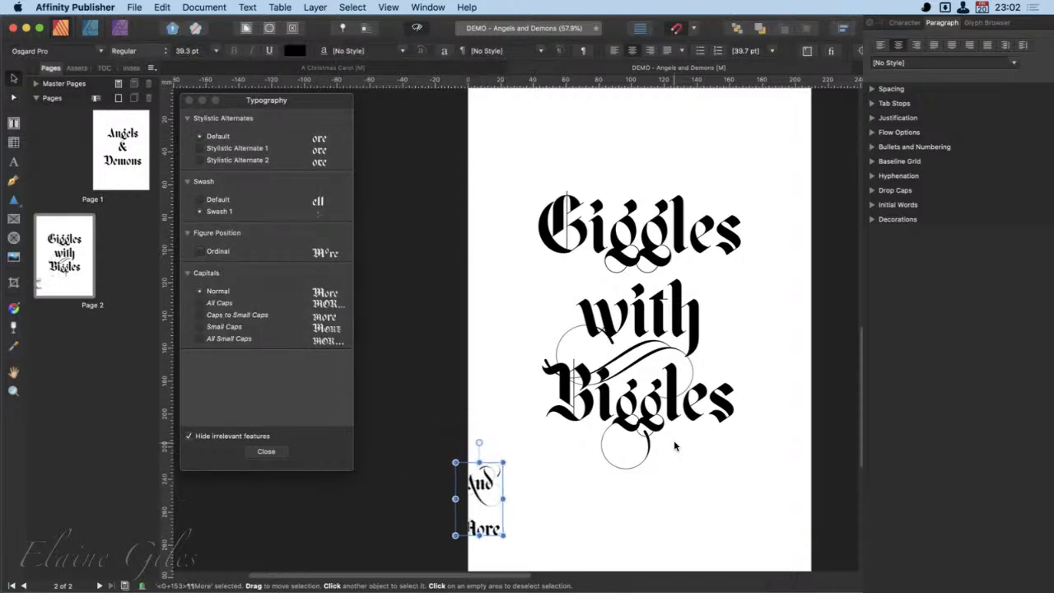
# - Try left, right and centre alignment on the "Giggles with Biggles" text, ending with right alignment
pyautogui.hscroll(4, 674, 440)
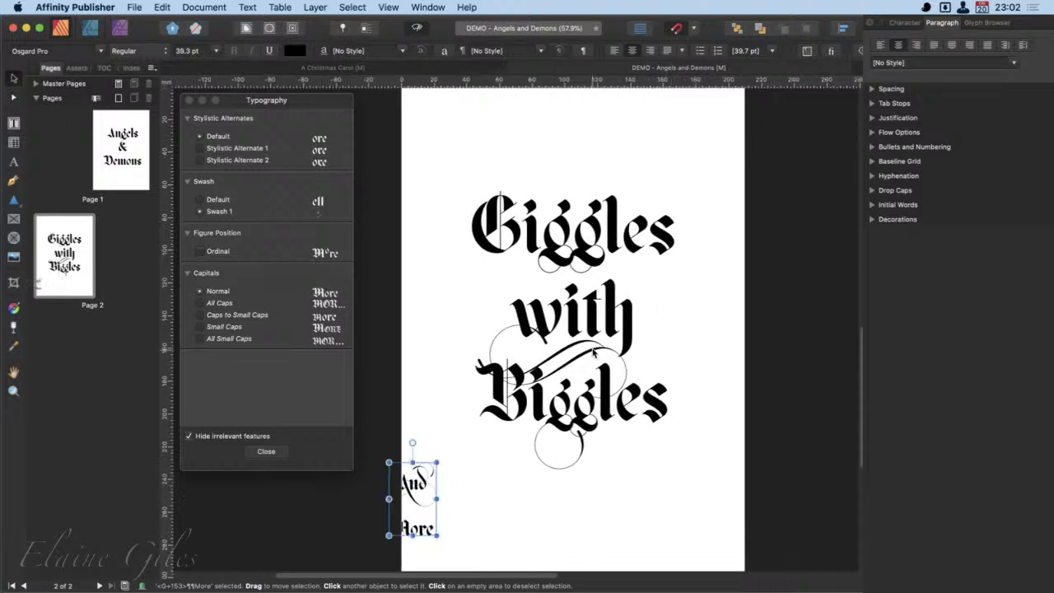
pyautogui.click(590, 313)
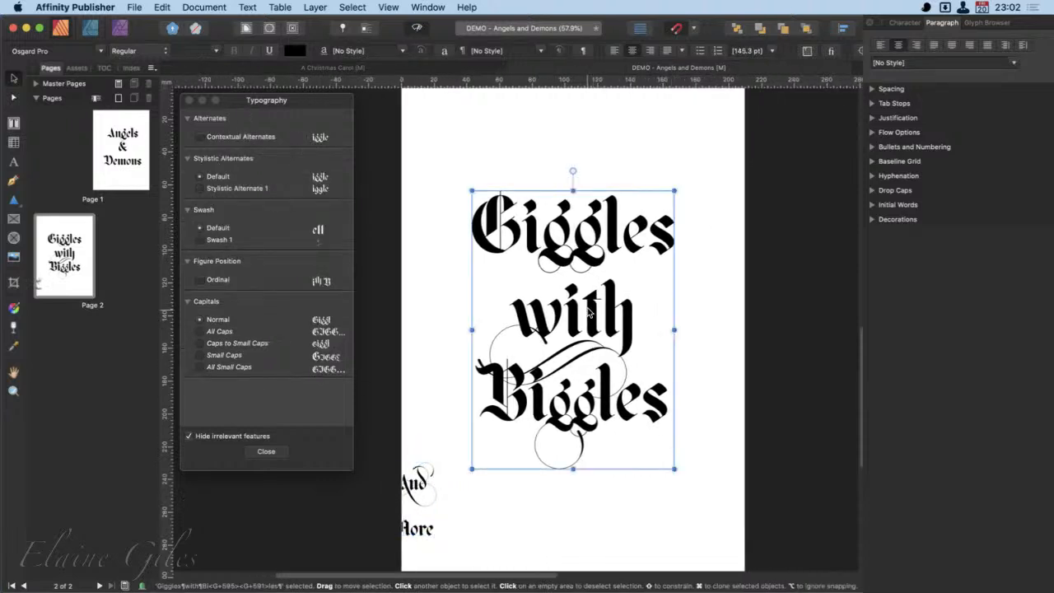
pyautogui.click(884, 47)
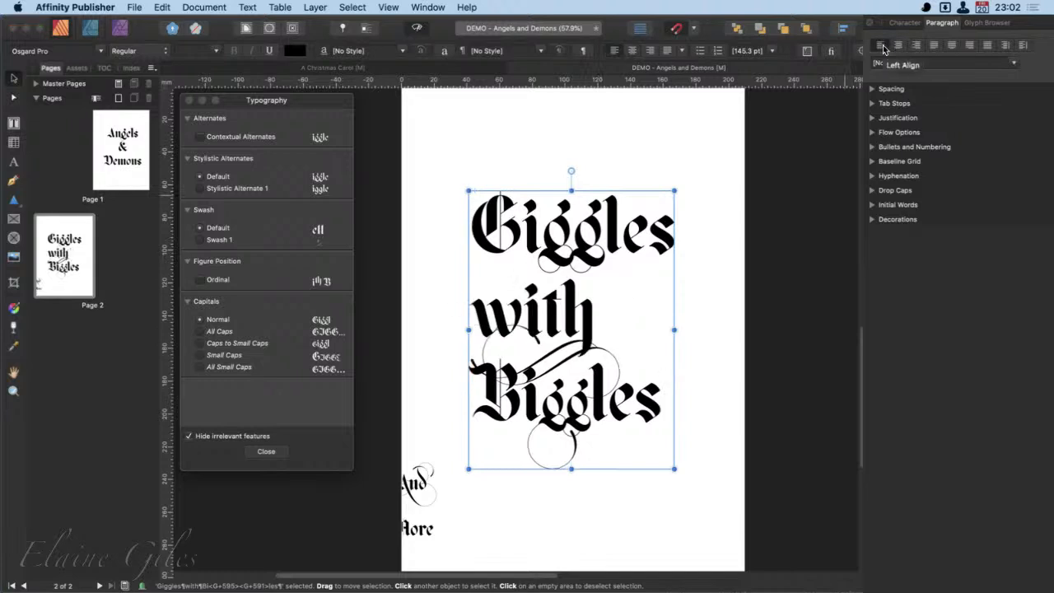
pyautogui.click(918, 45)
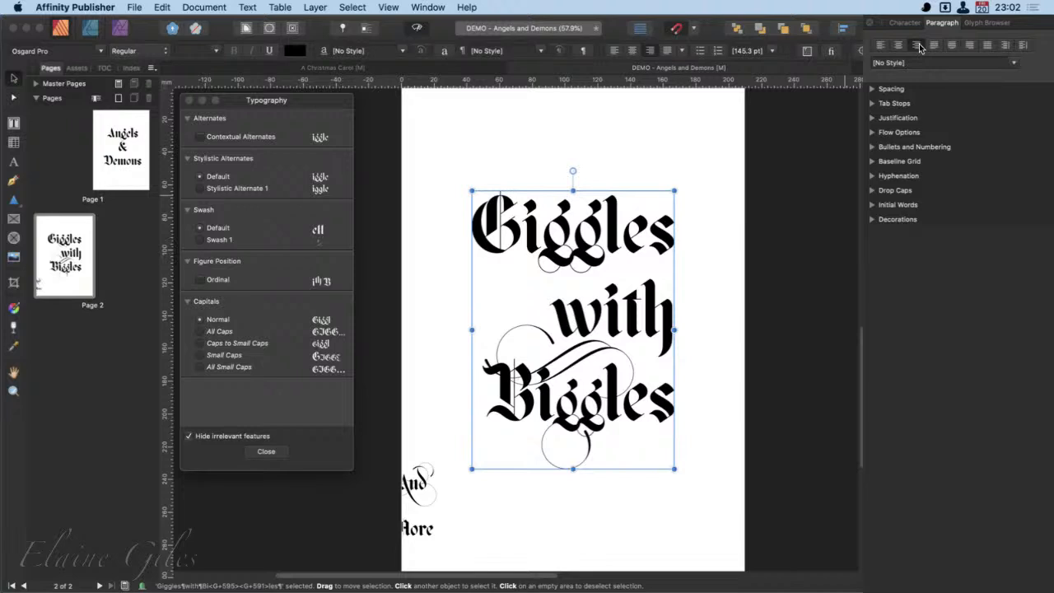
pyautogui.click(900, 45)
pyautogui.click(914, 46)
# - Left-align the "Giggles with Biggles" text, set its left indent to 17 mm and increase its right indent
pyautogui.click(873, 89)
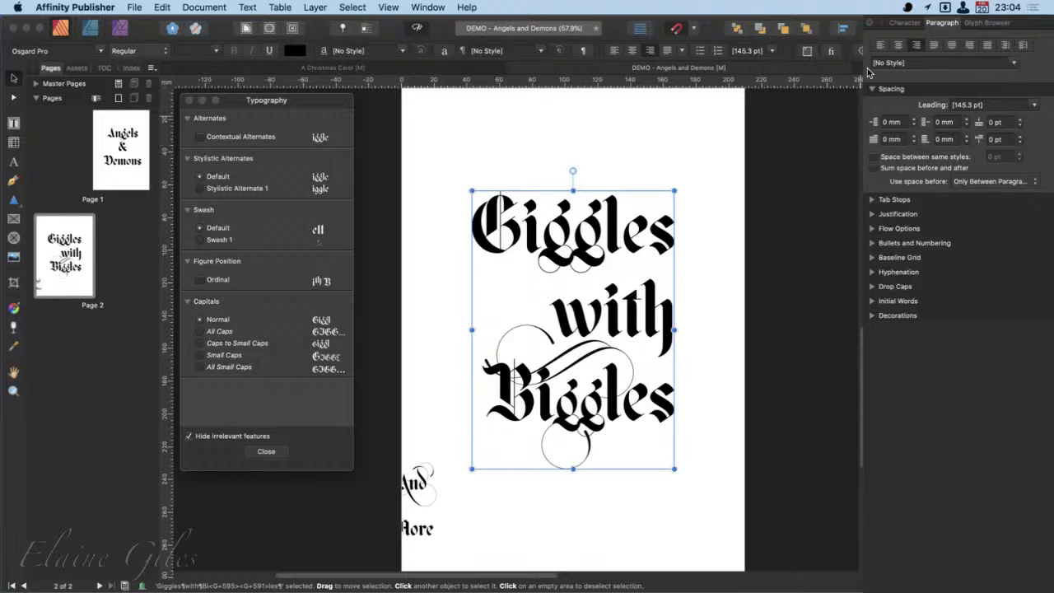
pyautogui.click(880, 45)
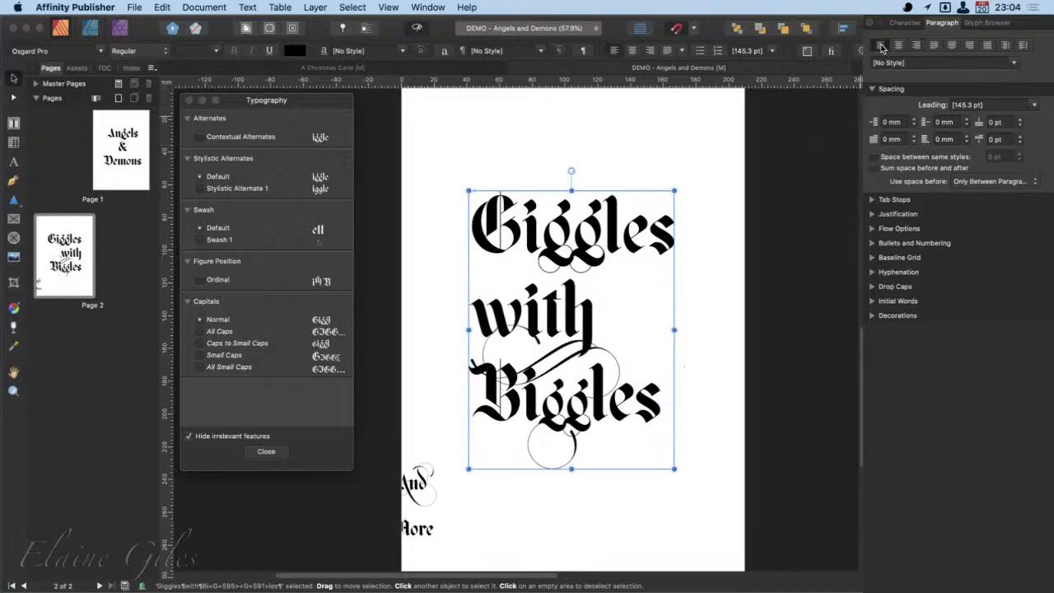
pyautogui.click(915, 118)
pyautogui.click(914, 119)
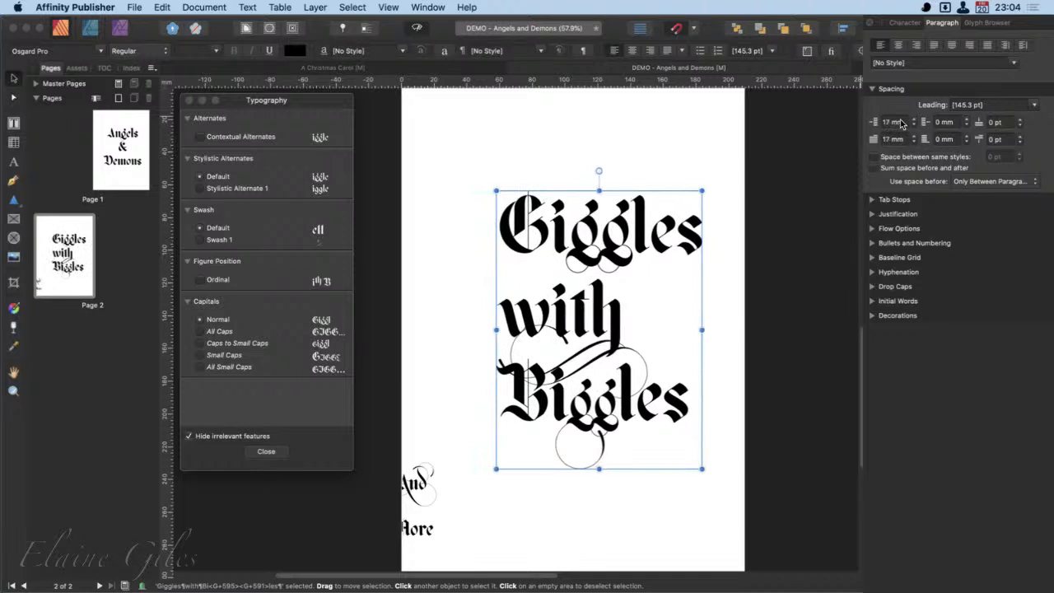
pyautogui.click(967, 119)
pyautogui.click(968, 120)
# - Switch to the A Christmas Carol document, move the Typography window out of the way and show pages 6,7
pyautogui.click(410, 70)
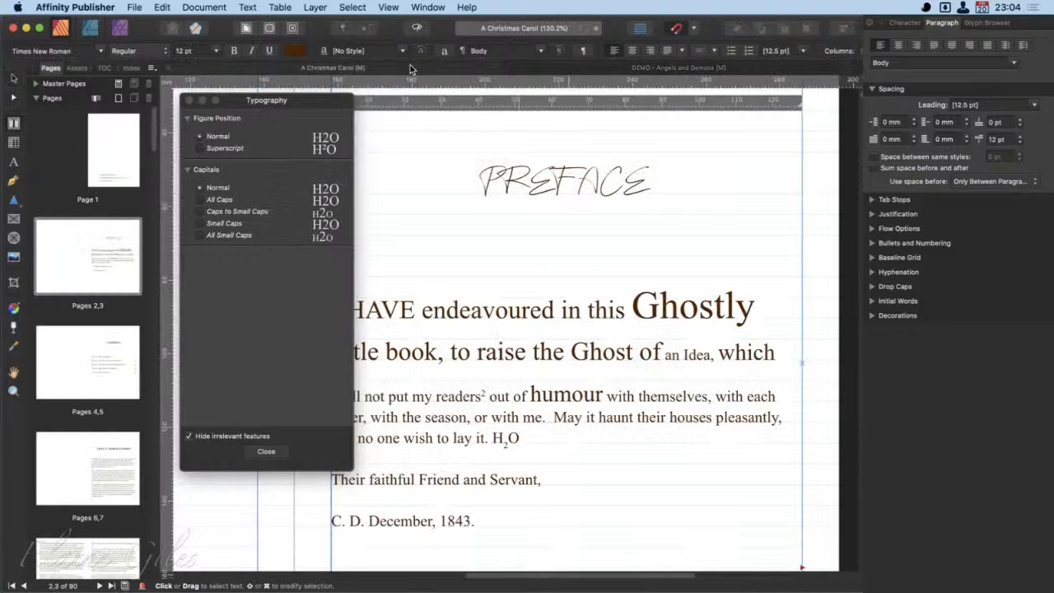
pyautogui.scroll(-3, 547, 474)
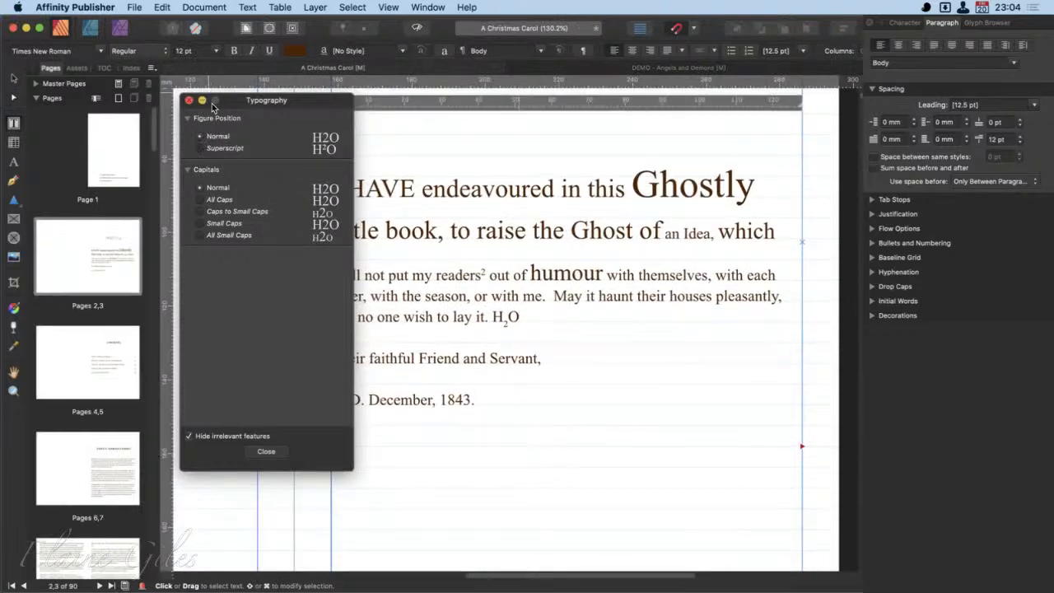
pyautogui.moveTo(252, 101); pyautogui.dragTo(676, 592)
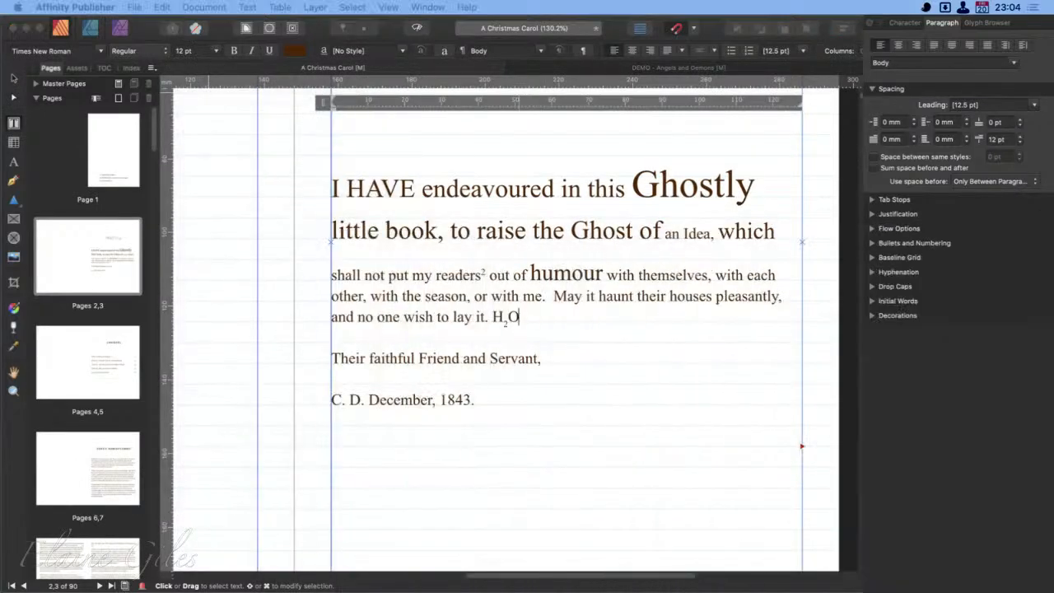
pyautogui.click(104, 461)
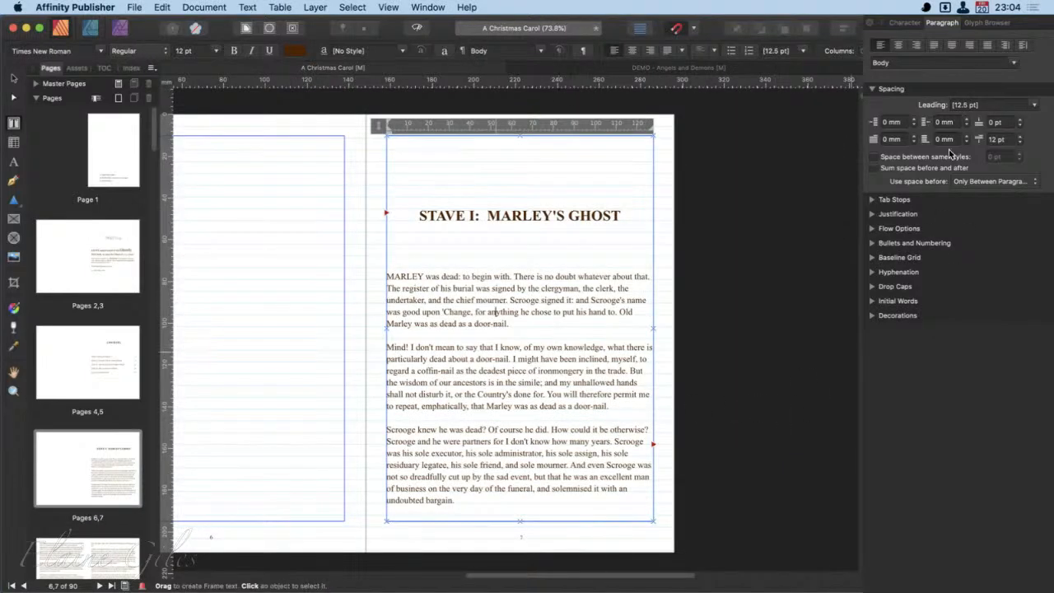
# - Set the left indent to 18 mm and the right indent to 20 mm for the first paragraph of Stave I
pyautogui.click(915, 119)
pyautogui.moveTo(914, 121); pyautogui.dragTo(967, 120)
pyautogui.click(967, 119)
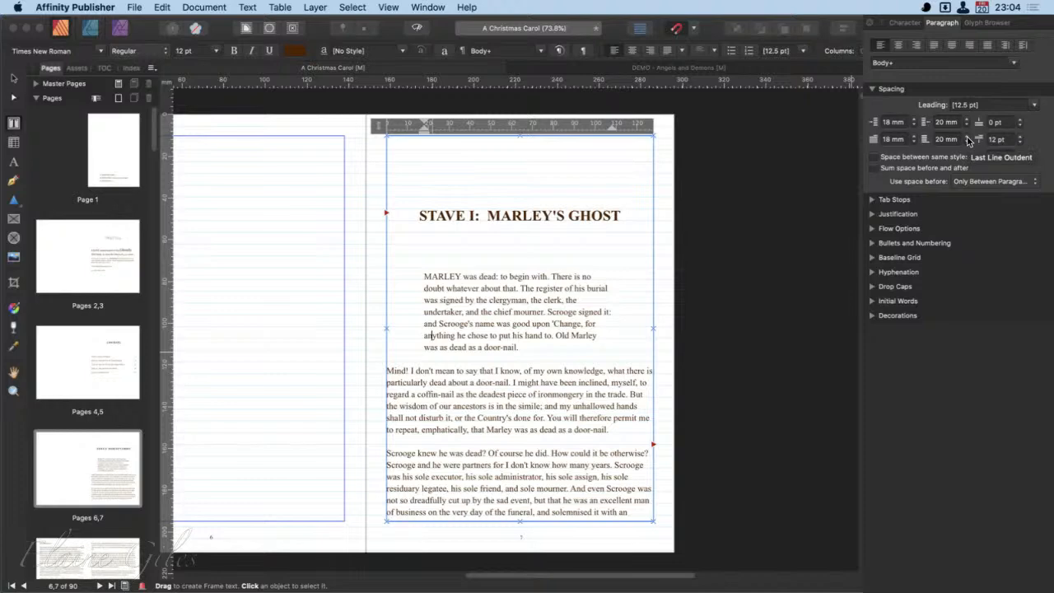
# - Set the space before the first paragraph of Stave I to 20 pt
pyautogui.click(1020, 120)
pyautogui.click(1020, 120)
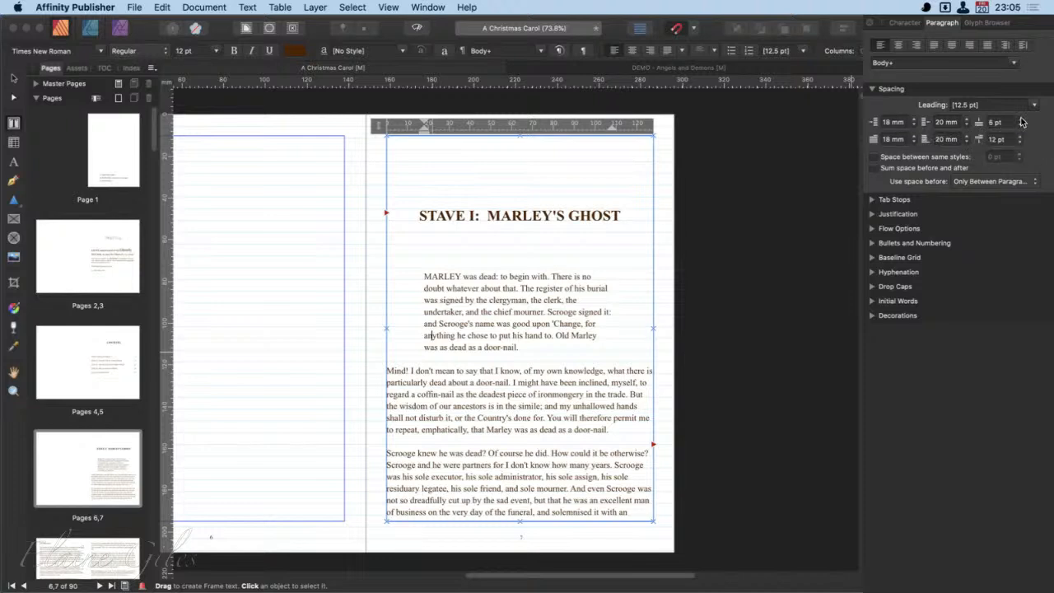
pyautogui.click(1021, 120)
pyautogui.click(1021, 121)
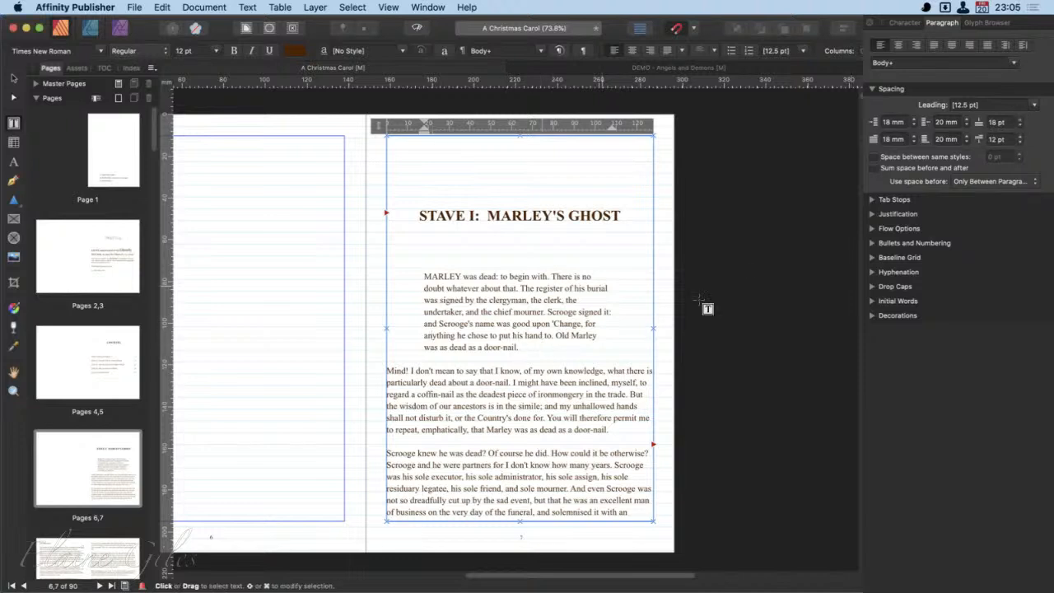
pyautogui.click(1021, 120)
pyautogui.click(1021, 120)
# - Give the first paragraph of Stave I a first line indent of 27 mm and a space after of 38 pt
pyautogui.click(913, 137)
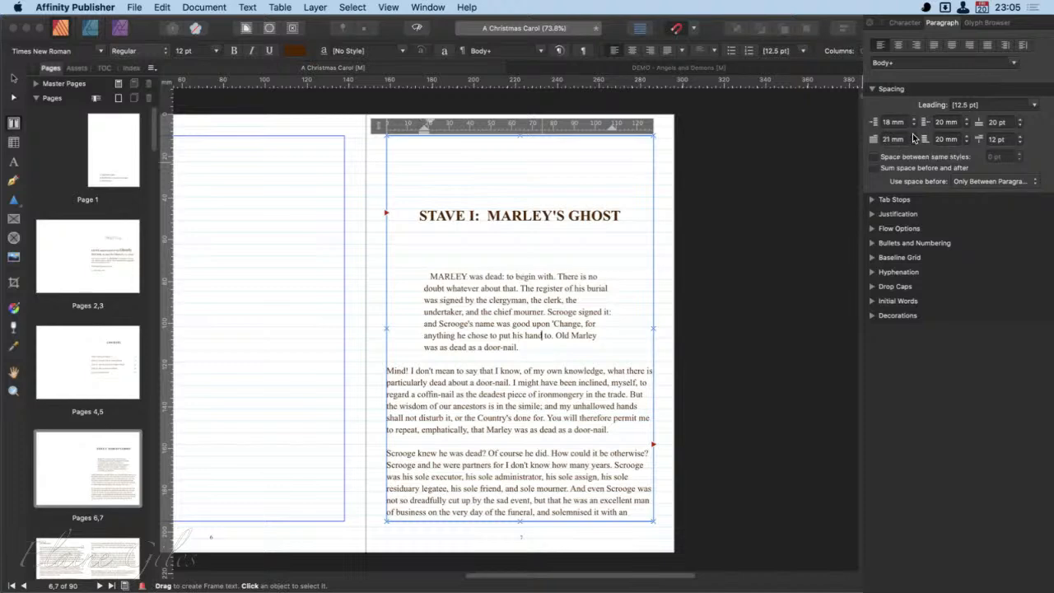
pyautogui.click(913, 137)
pyautogui.click(913, 136)
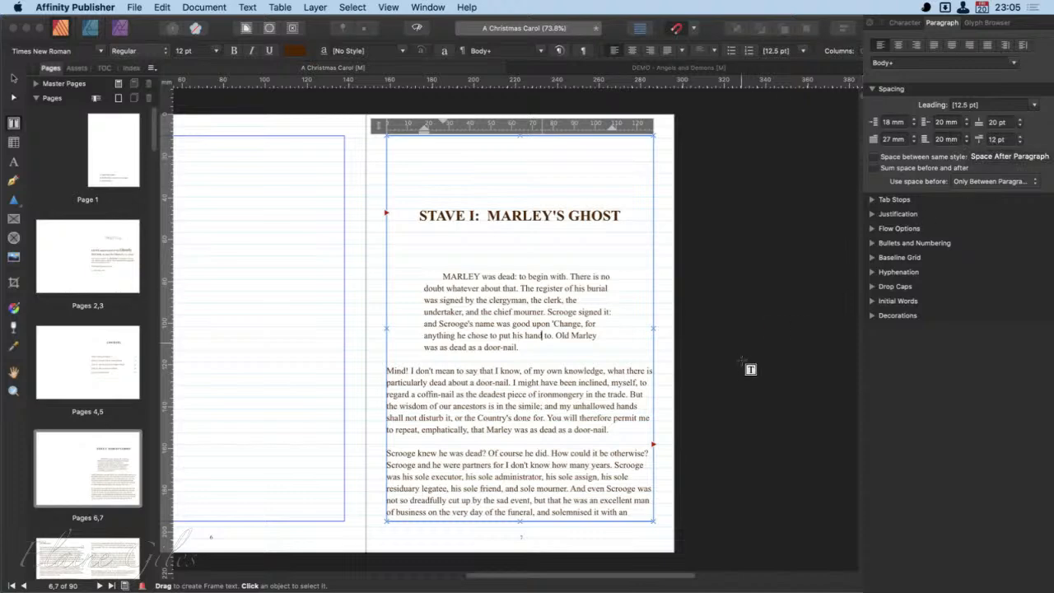
pyautogui.click(1022, 137)
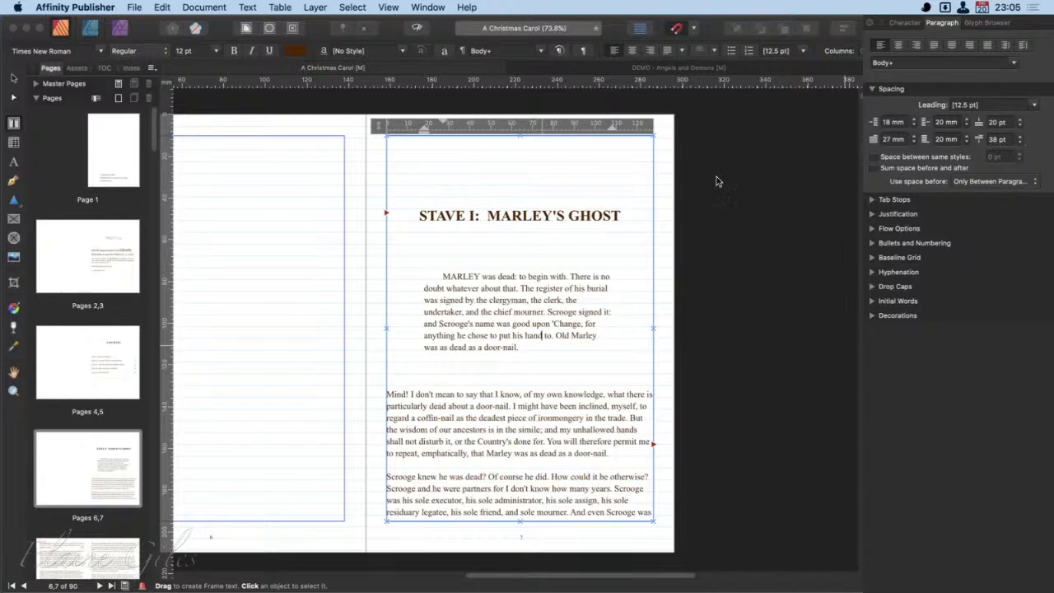
# - Create a new document and draw a text frame across the full margin width in the upper part of page 1
pyautogui.press('super+n')
pyautogui.doubleClick(622, 240)
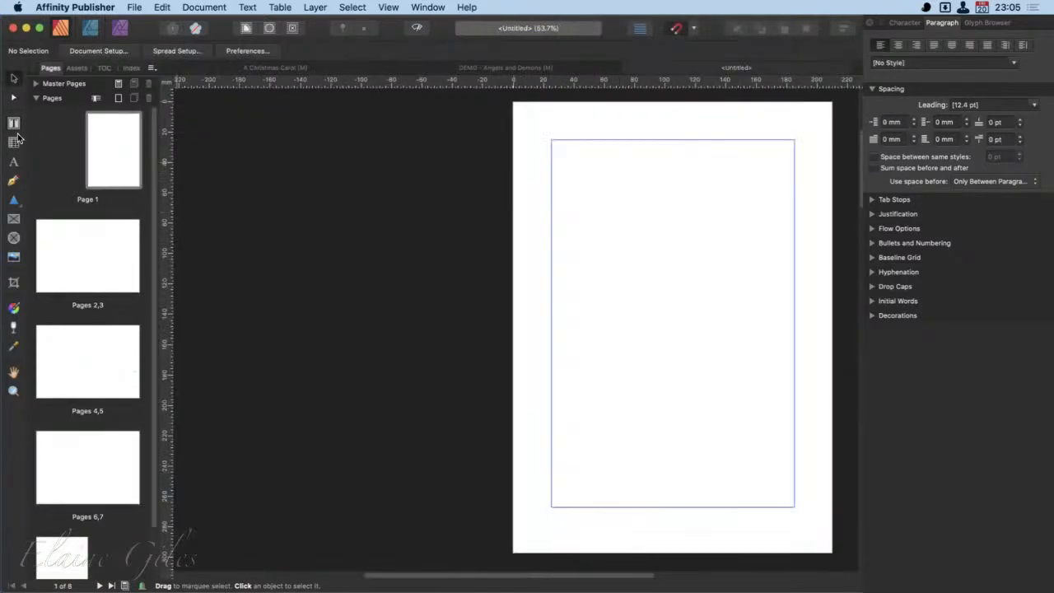
pyautogui.click(13, 122)
pyautogui.moveTo(553, 156); pyautogui.dragTo(792, 314)
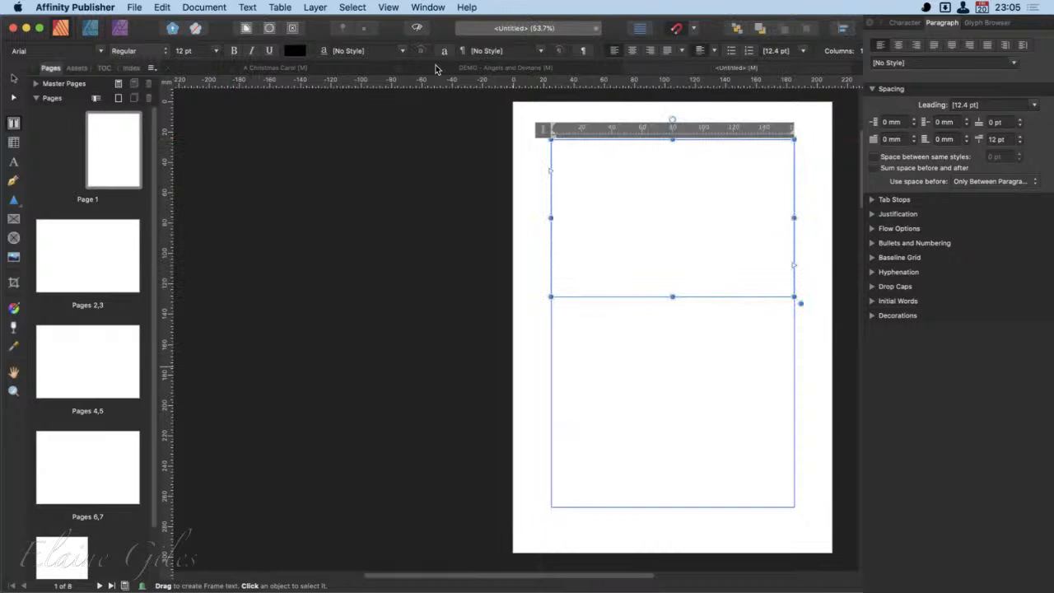
# - Copy the "Mind! I don't mean to say" paragraph from A Christmas Carol into the new document's text frame
pyautogui.click(337, 67)
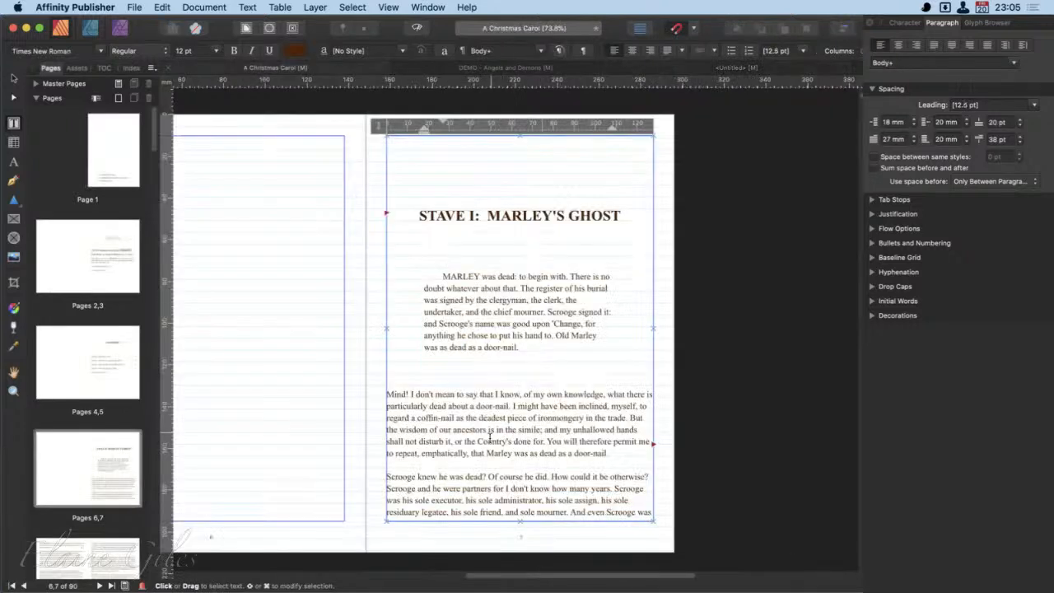
pyautogui.moveTo(624, 458); pyautogui.dragTo(386, 405)
pyautogui.press('super+c')
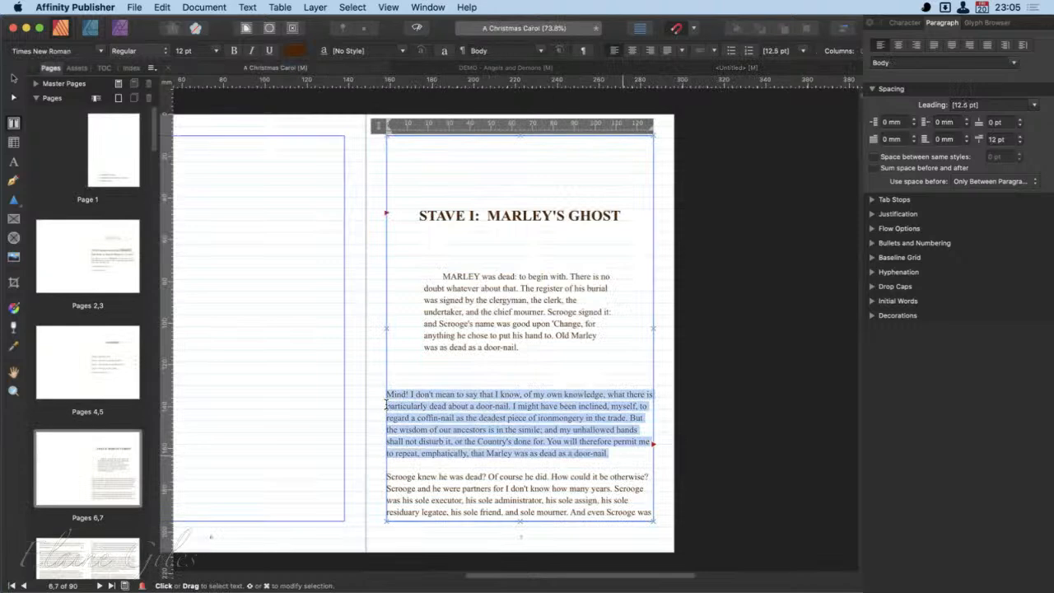
pyautogui.click(643, 68)
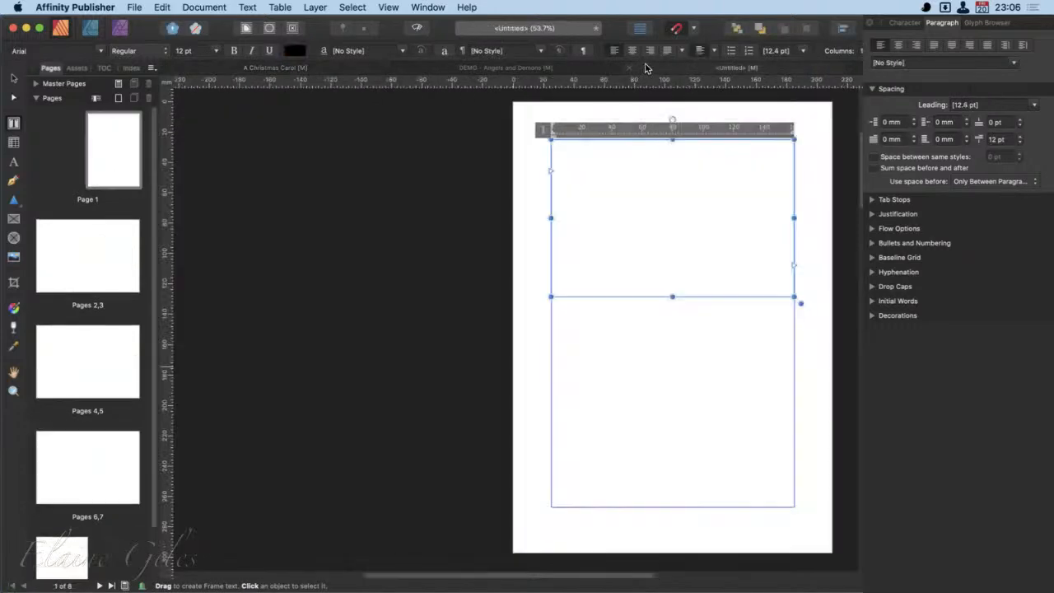
pyautogui.click(634, 252)
pyautogui.press('super+v')
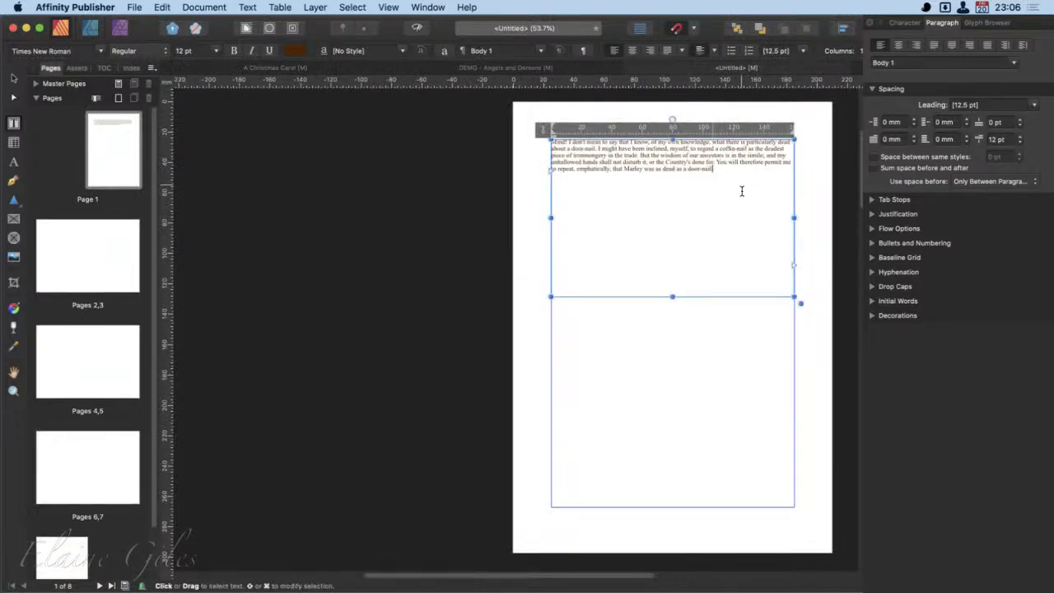
# - Paste the "Mind!" paragraph two more times below the first one, each as a separate paragraph
pyautogui.press('super+a')
pyautogui.hotkey('ctrl', 'c')
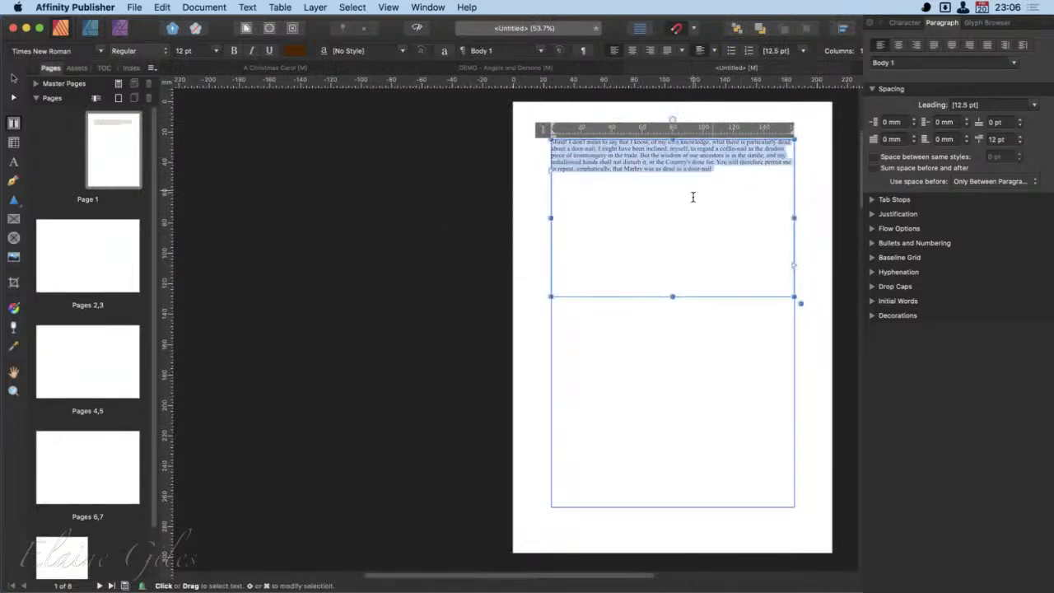
pyautogui.click(761, 197)
pyautogui.press('BackSpace')
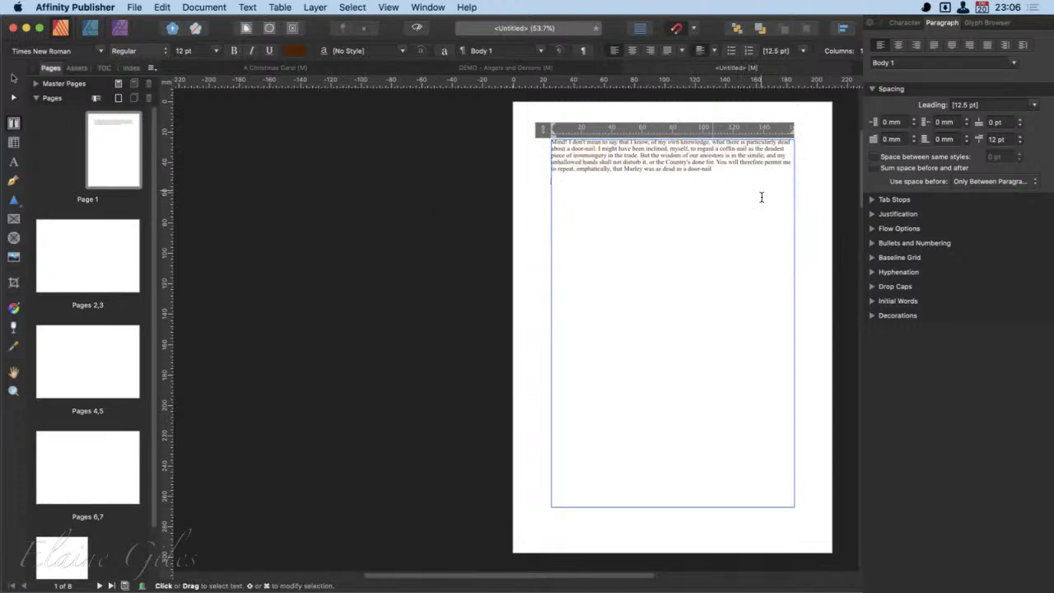
pyautogui.press('Return')
pyautogui.hotkey('ctrl', 'v')
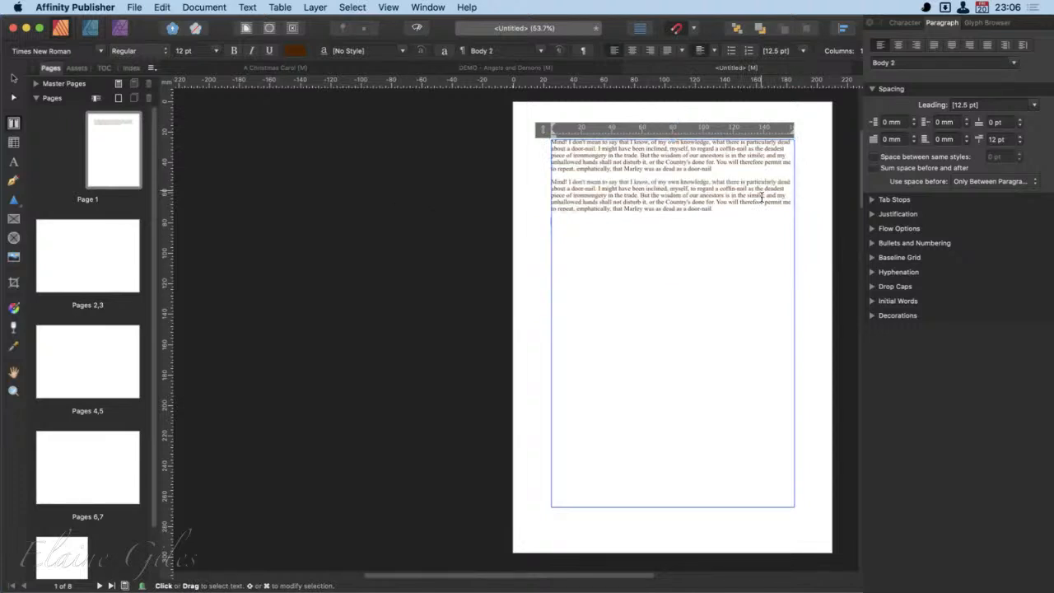
pyautogui.press('Return')
pyautogui.press('super+v')
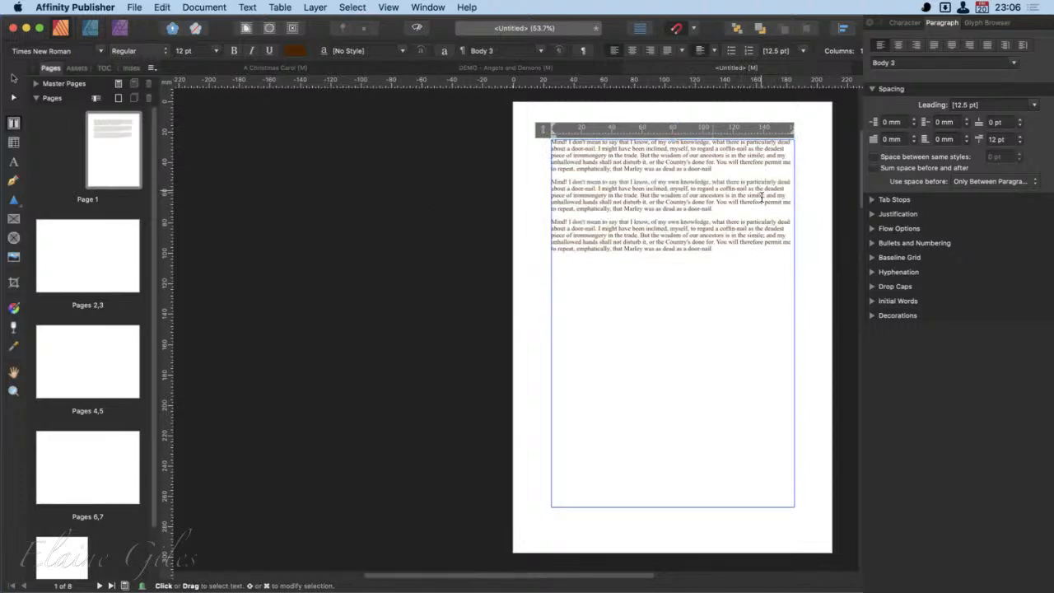
# - Preview preset leading values on the third pasted paragraph and discard the change
pyautogui.hscroll(5, 815, 201)
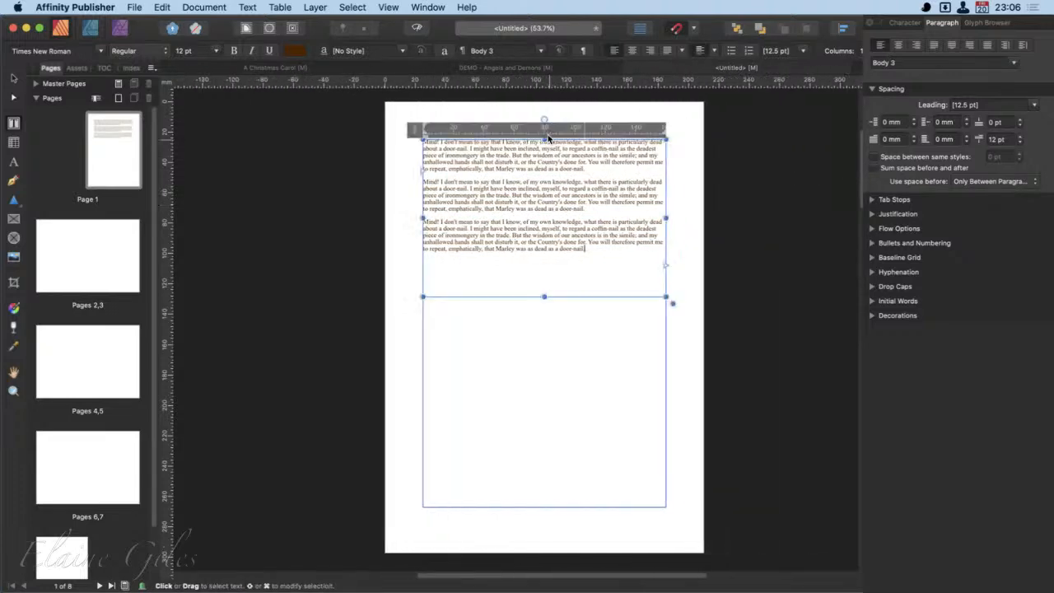
pyautogui.scroll(6, 548, 137)
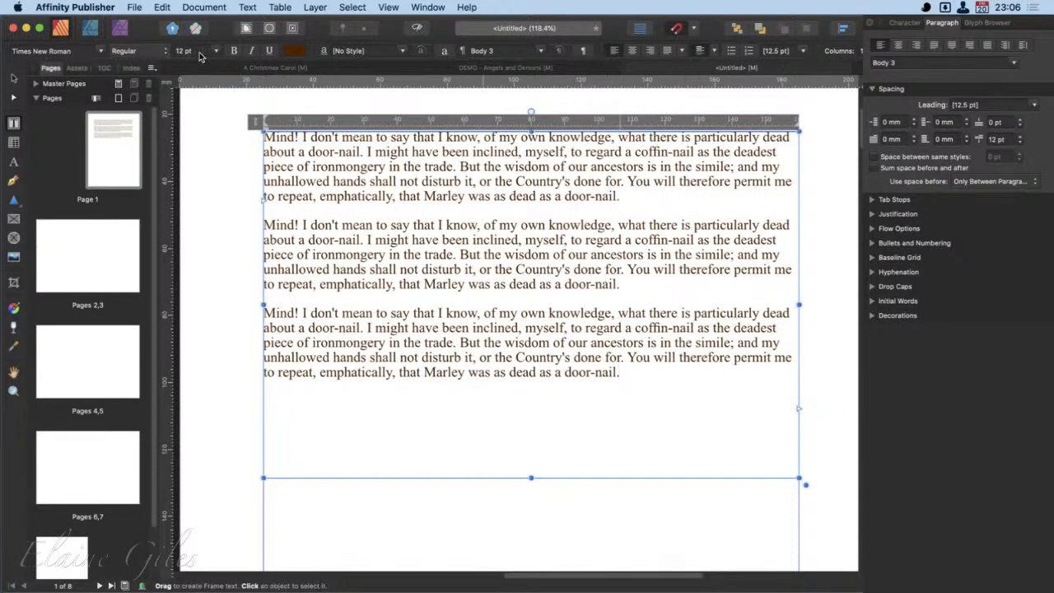
pyautogui.click(804, 51)
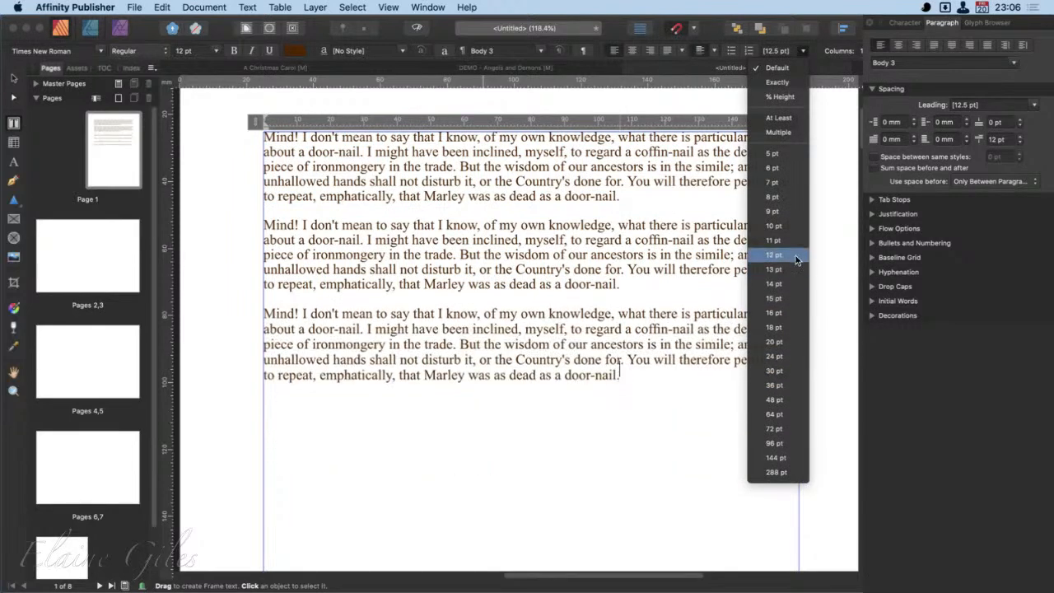
pyautogui.click(822, 17)
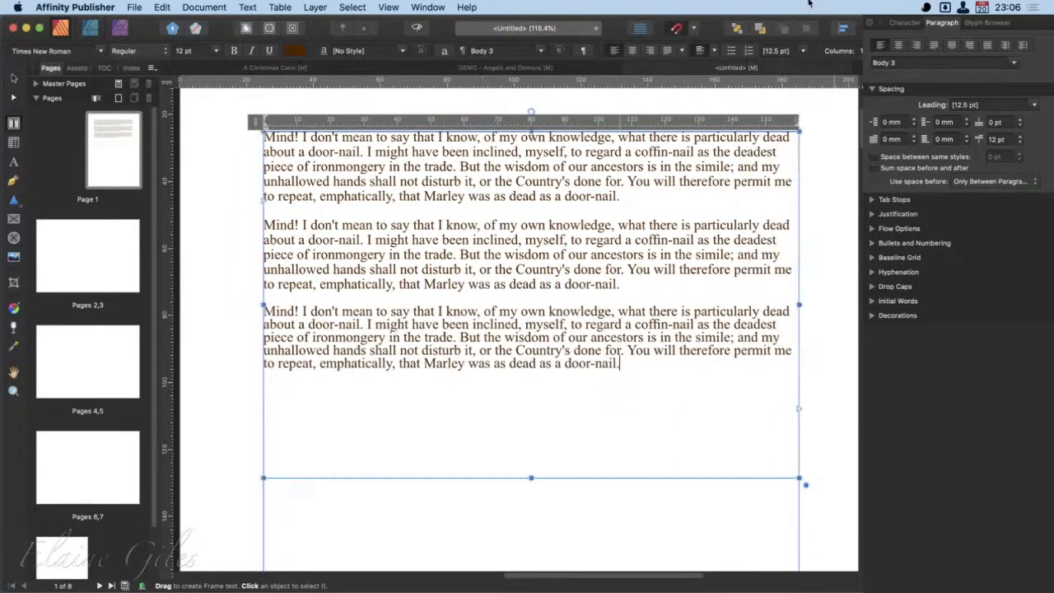
pyautogui.press('super+z')
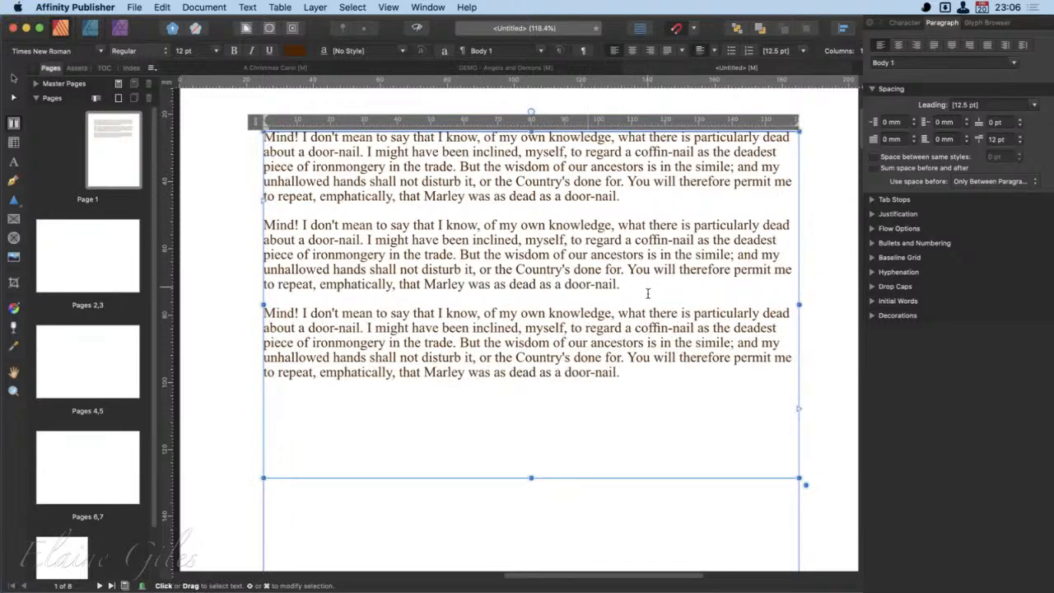
# - Set the space after the first pasted paragraph to 21 pt
pyautogui.click(1022, 138)
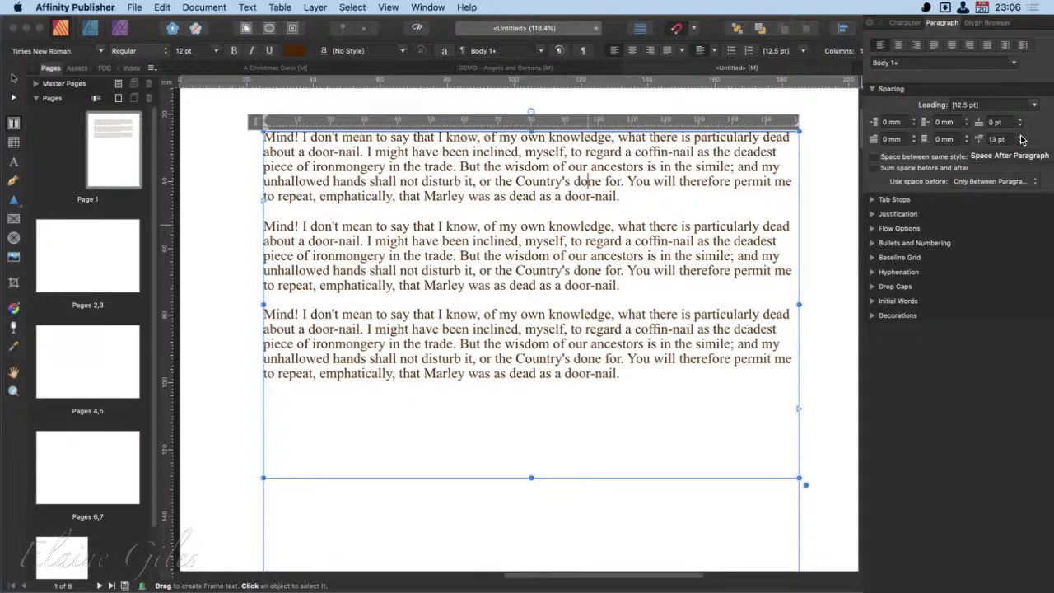
pyautogui.click(1021, 136)
pyautogui.click(1022, 137)
pyautogui.click(1022, 137)
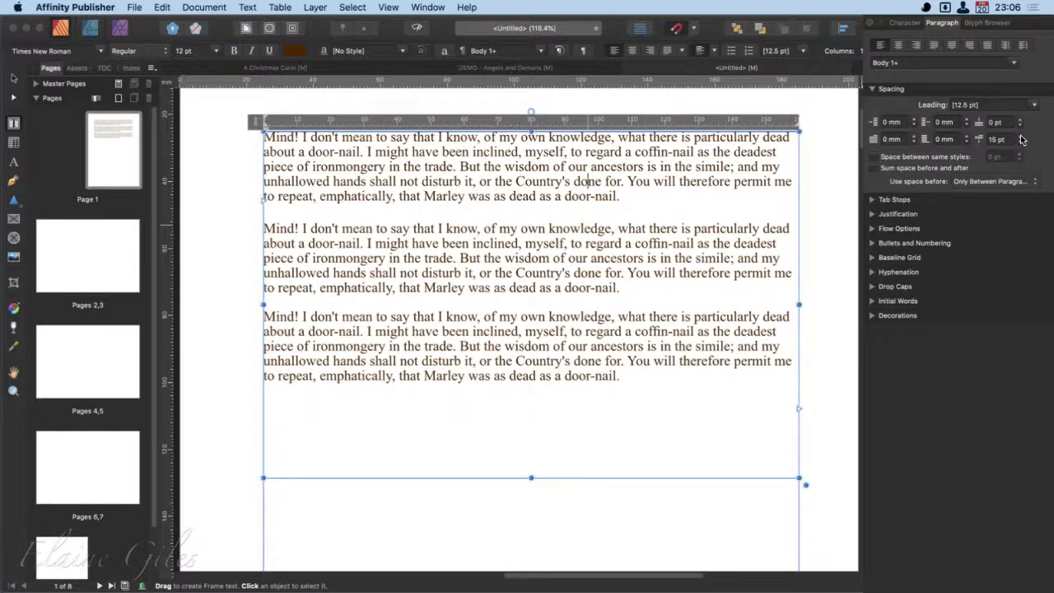
pyautogui.click(1021, 137)
pyautogui.click(1022, 137)
pyautogui.click(1021, 136)
pyautogui.click(1021, 136)
pyautogui.click(1021, 137)
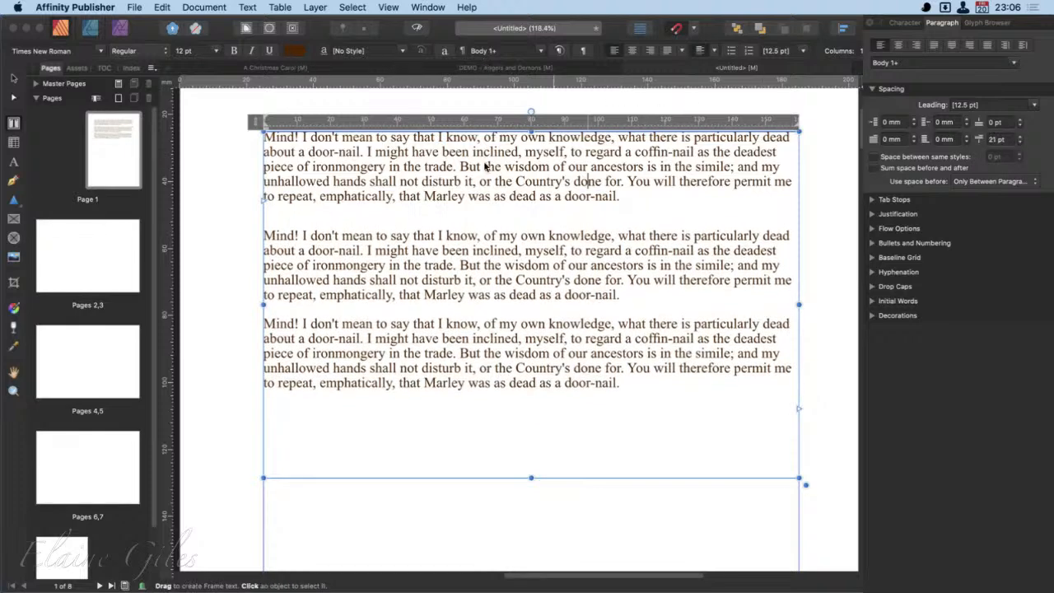
# - Switch to the A Christmas Carol document and set the space after the selected "Mind!" paragraph to 20 pt
pyautogui.click(300, 67)
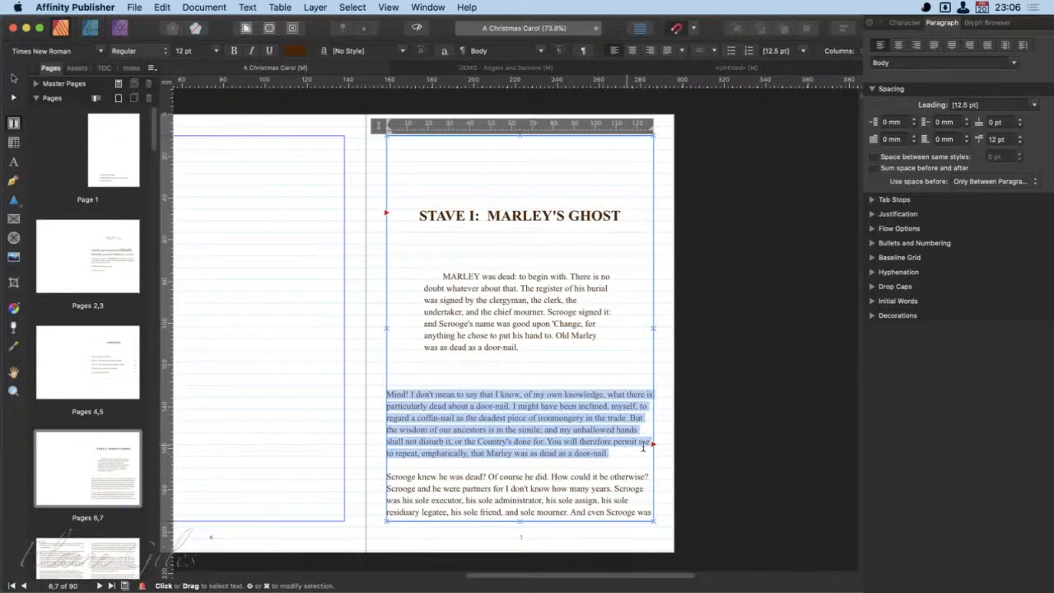
pyautogui.click(1023, 137)
pyautogui.click(1022, 137)
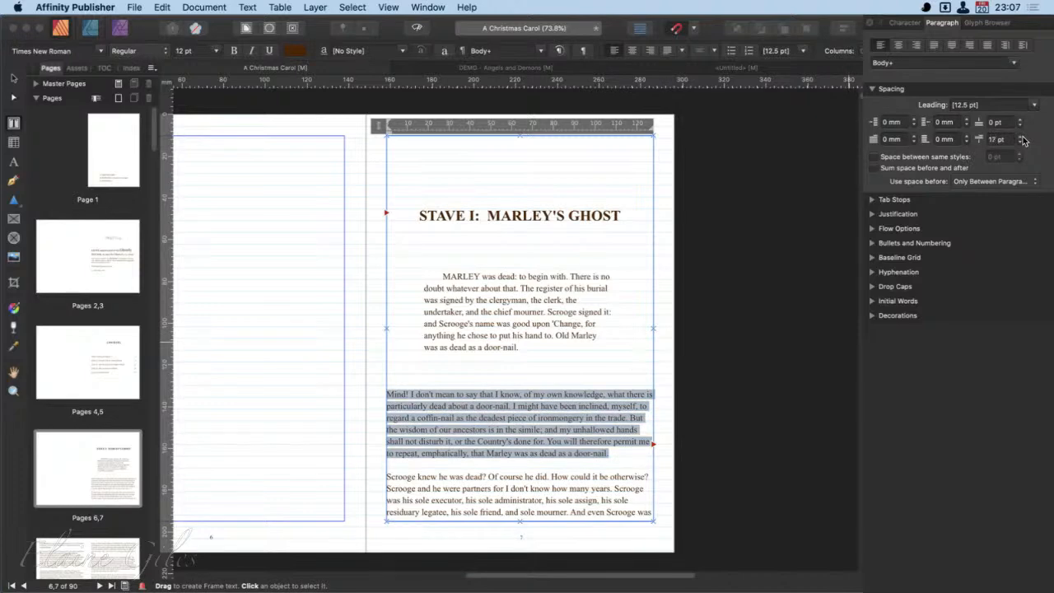
pyautogui.click(1022, 137)
pyautogui.click(1022, 136)
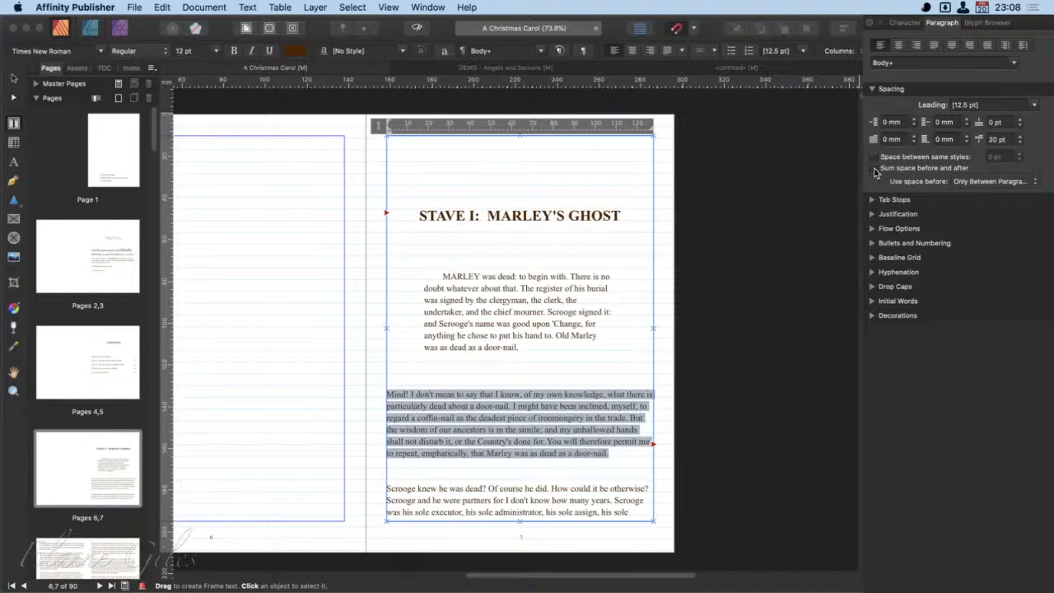
# - Examine the Use space before choices and the Tab Stops and Justification settings for the selected paragraph
pyautogui.click(995, 182)
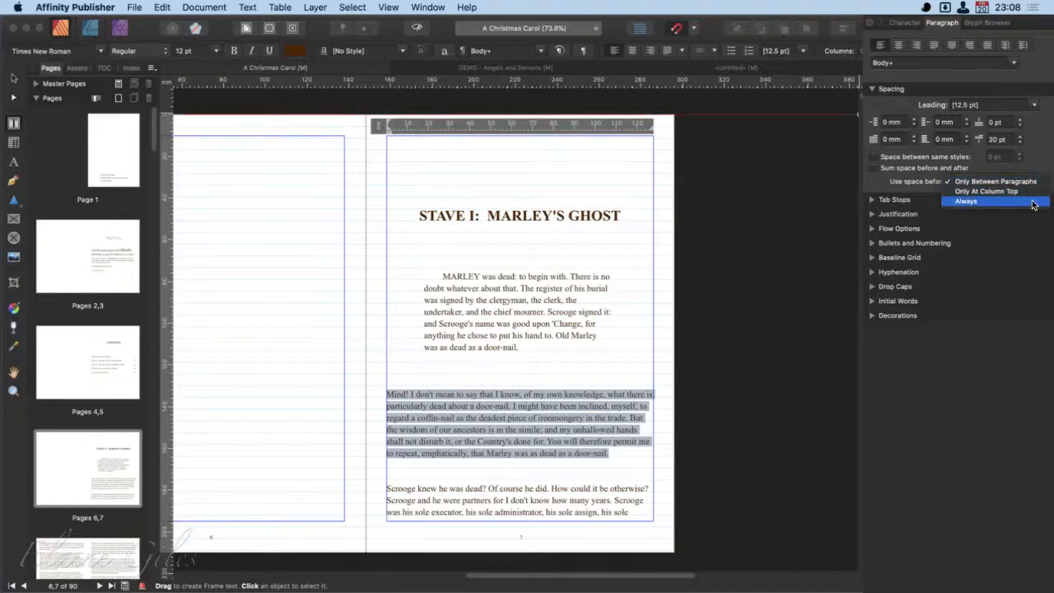
pyautogui.click(988, 394)
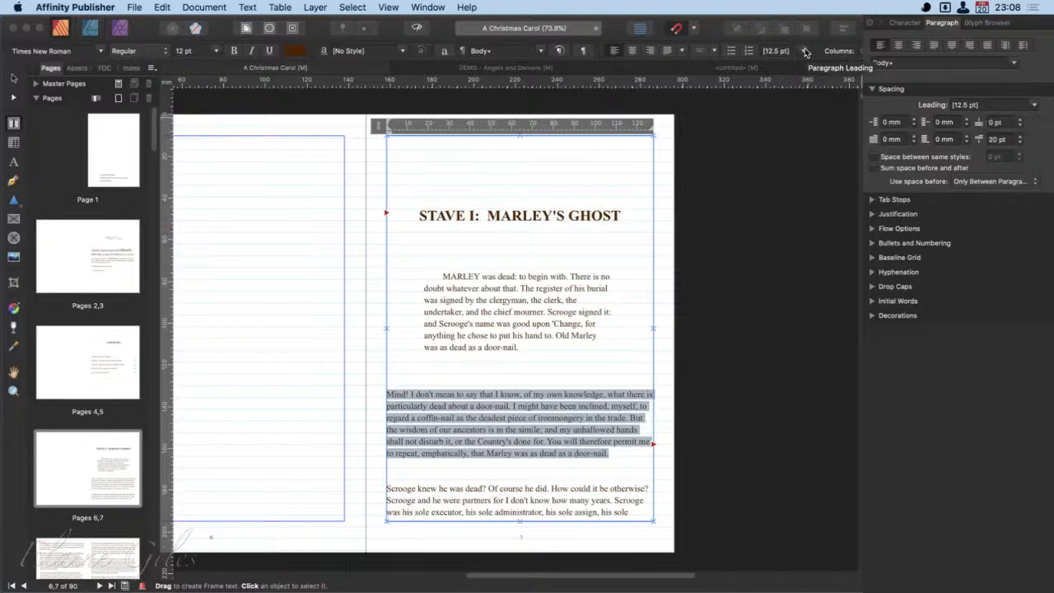
pyautogui.click(872, 89)
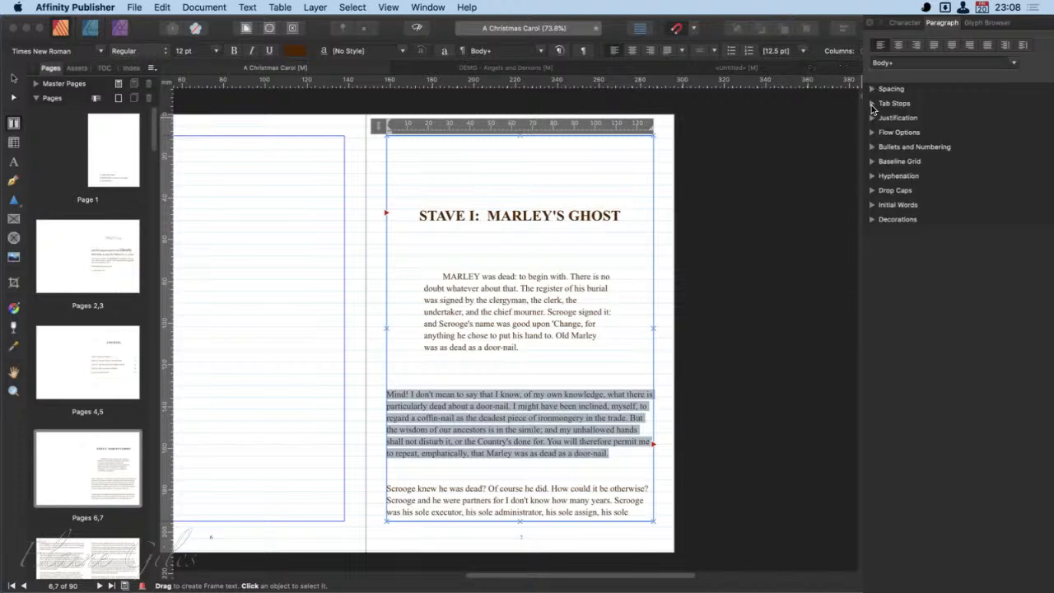
pyautogui.click(873, 104)
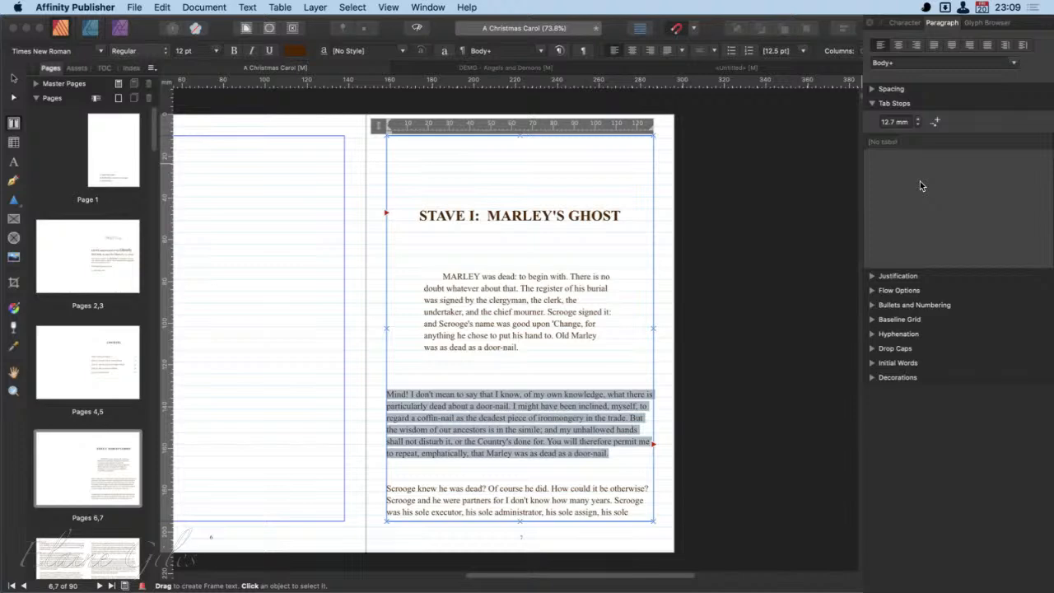
pyautogui.click(874, 105)
pyautogui.click(873, 120)
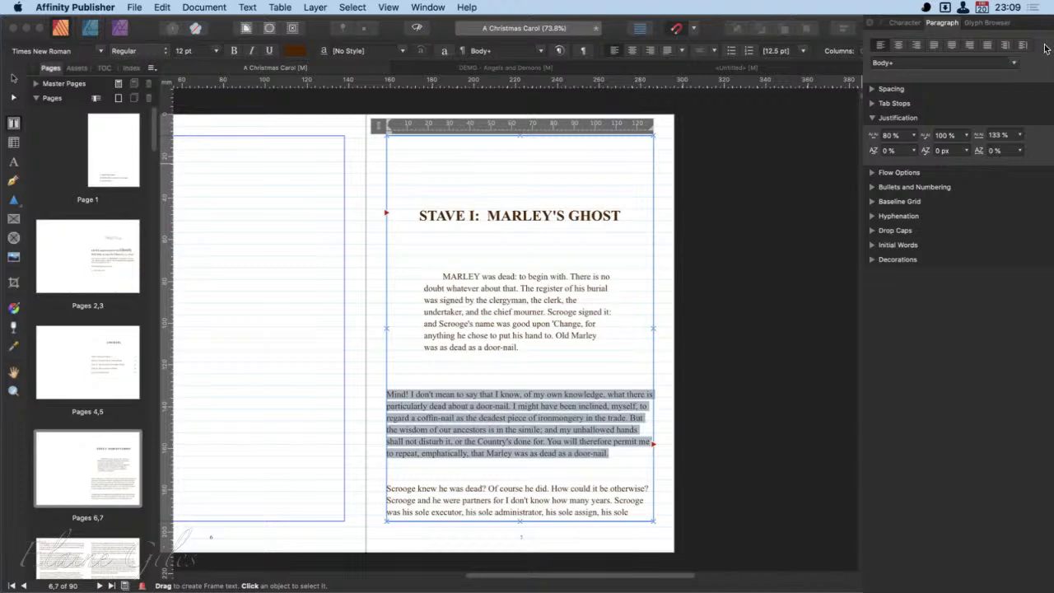
pyautogui.click(915, 137)
pyautogui.click(874, 118)
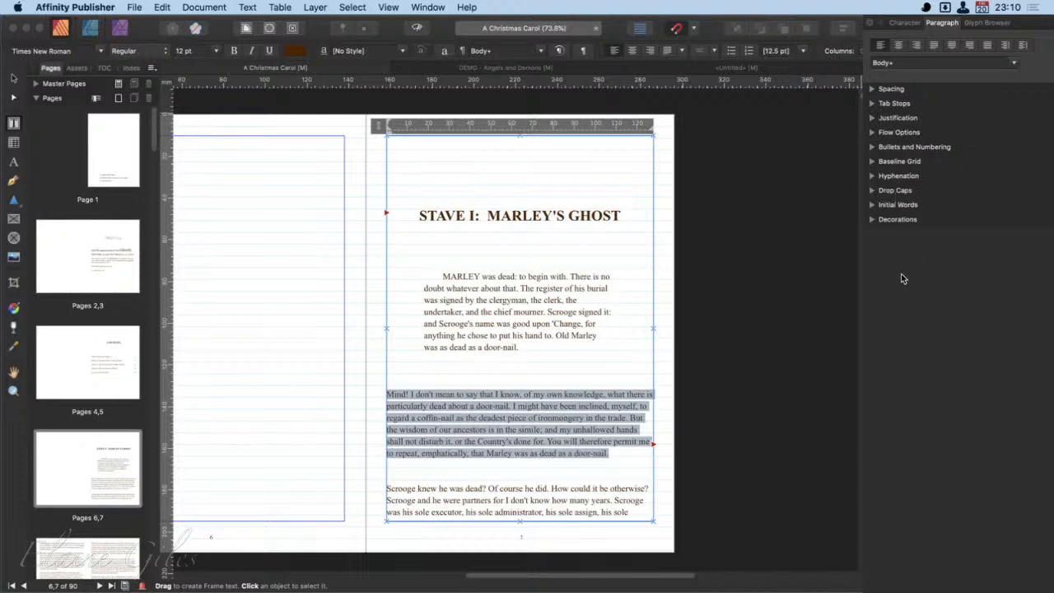
# - Examine the Flow Options Start choices for the selected "Mind!" paragraph, and for the preface spread after viewing the title page
pyautogui.click(871, 132)
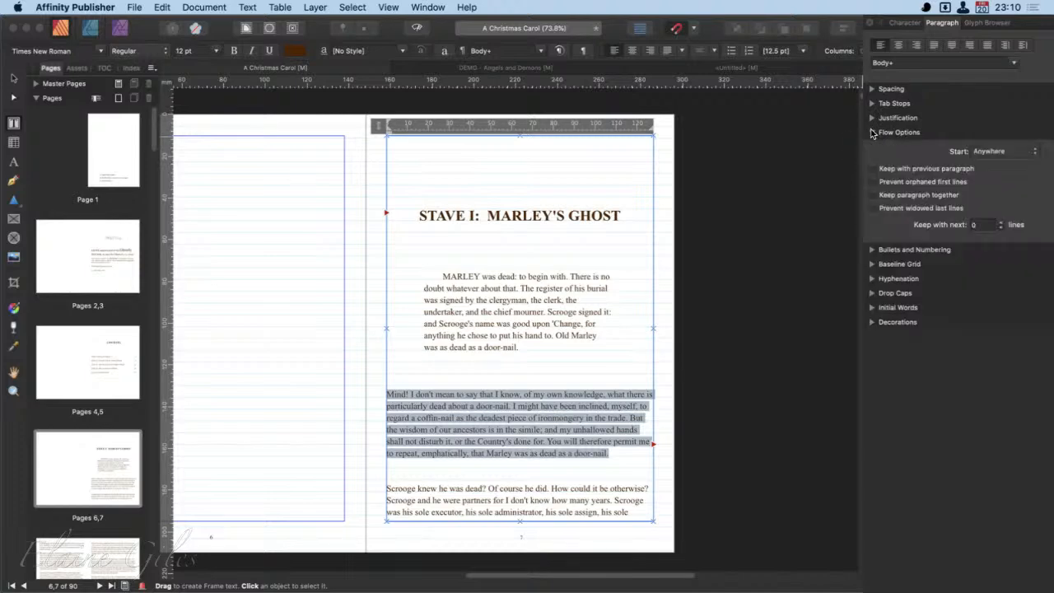
pyautogui.click(1035, 151)
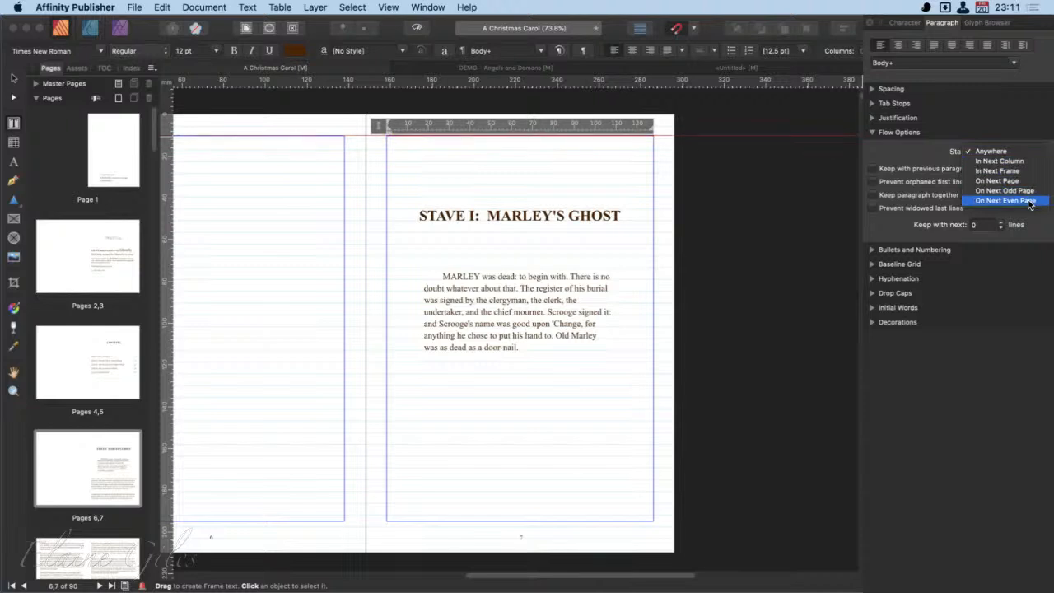
pyautogui.click(977, 402)
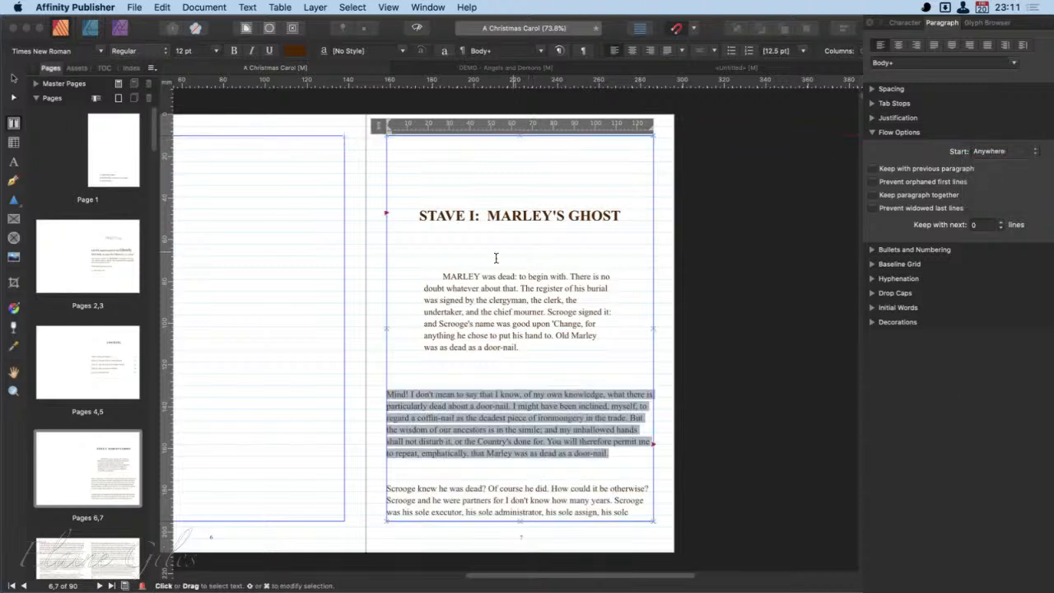
pyautogui.click(108, 135)
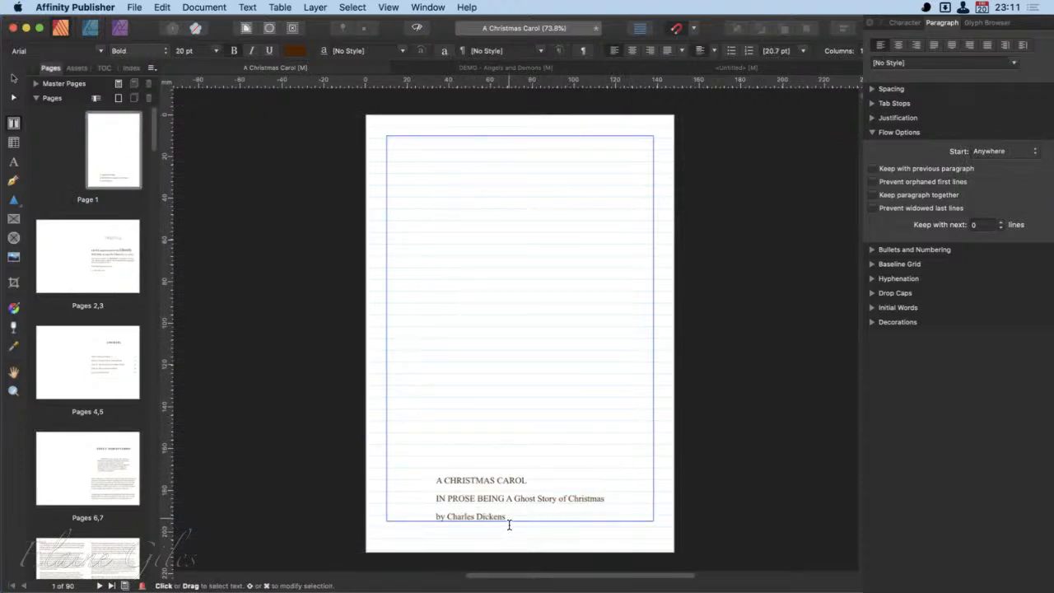
pyautogui.moveTo(509, 525); pyautogui.dragTo(436, 481)
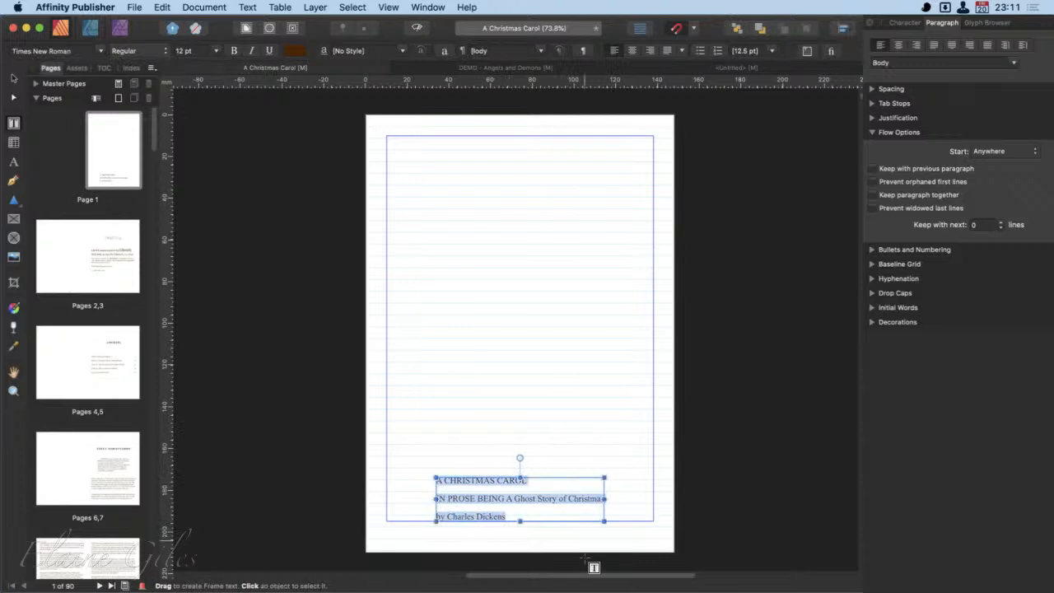
pyautogui.click(88, 237)
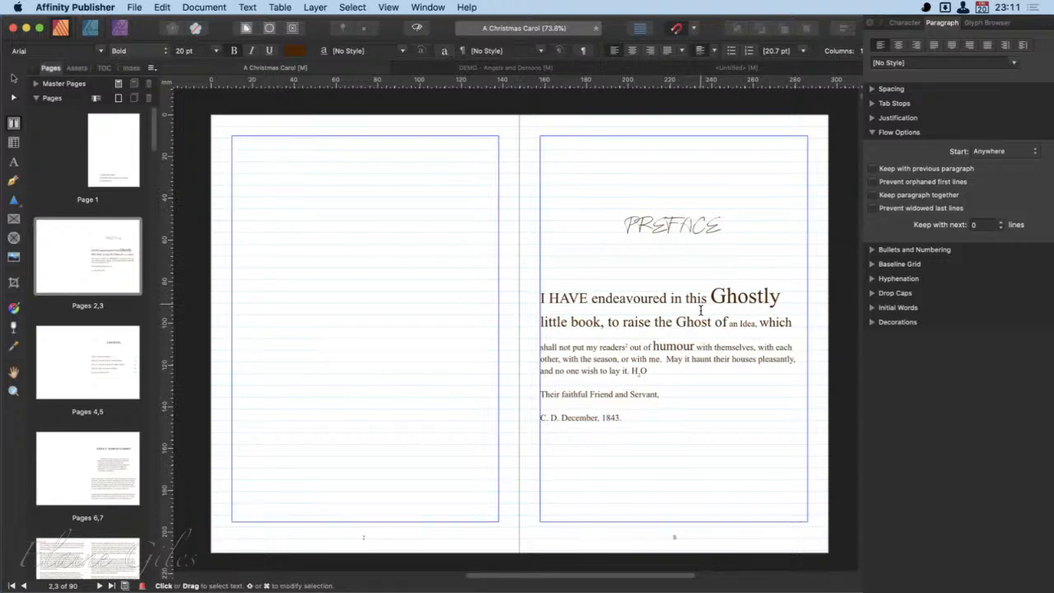
pyautogui.click(1034, 152)
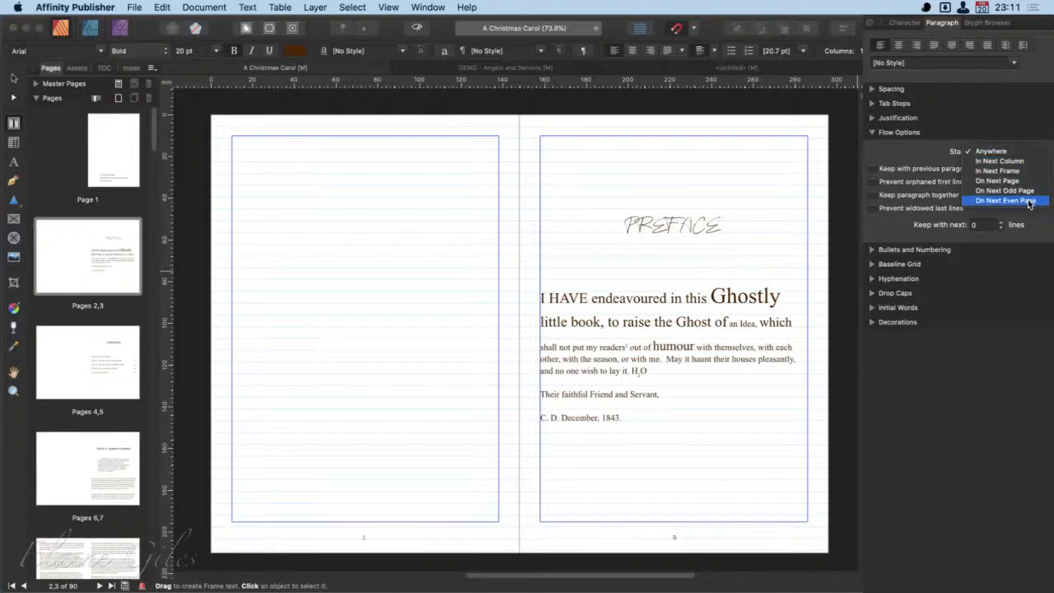
pyautogui.click(909, 152)
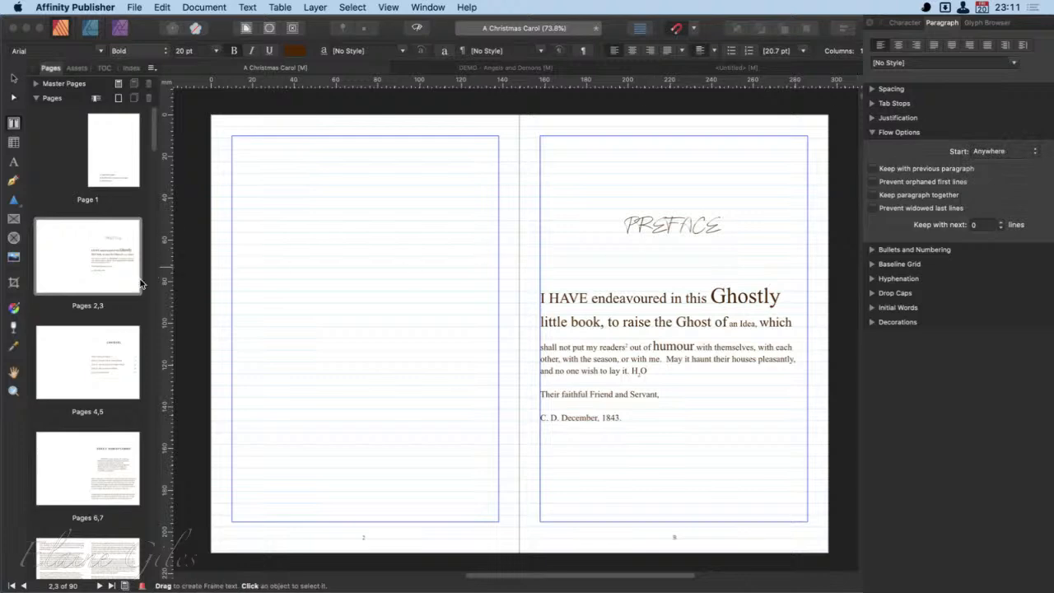
# - Review the Stave I opening page and the stranded line "could see nothing." on page 26 in relation to Flow Options
pyautogui.doubleClick(115, 504)
pyautogui.click(519, 453)
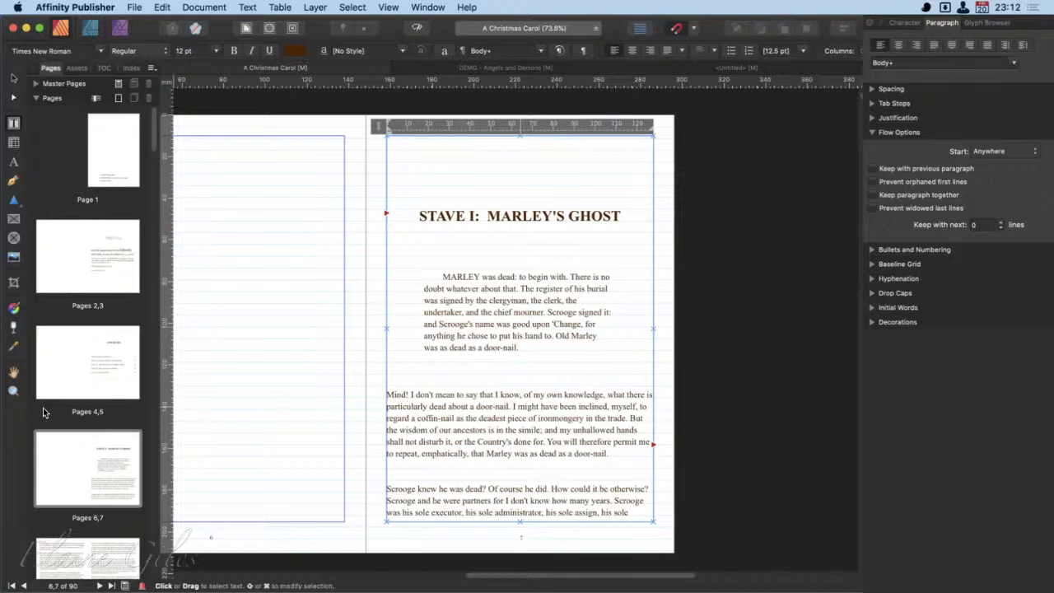
pyautogui.scroll(-15, 120, 486)
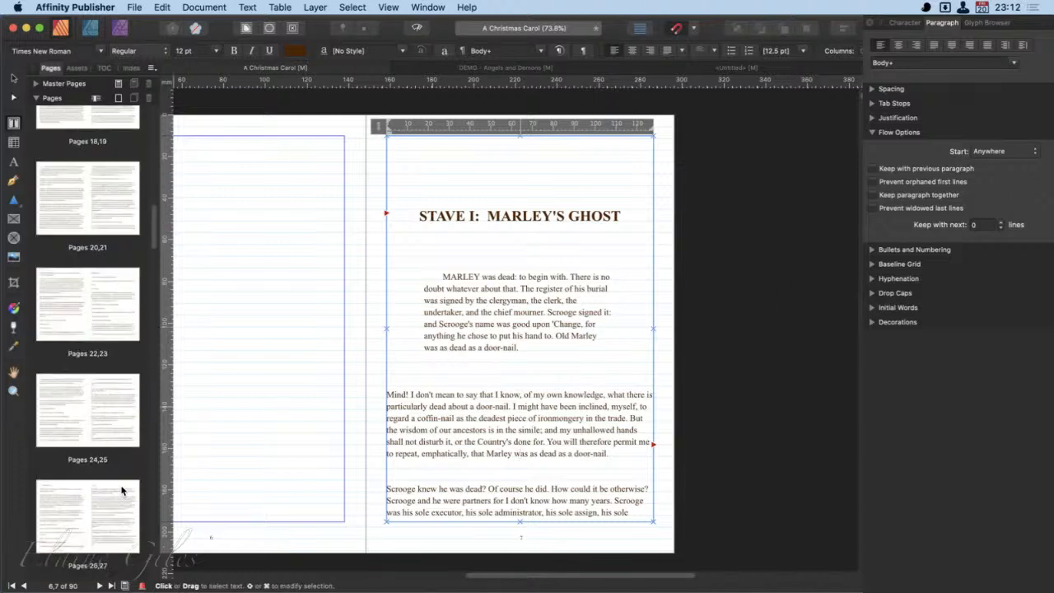
pyautogui.click(121, 491)
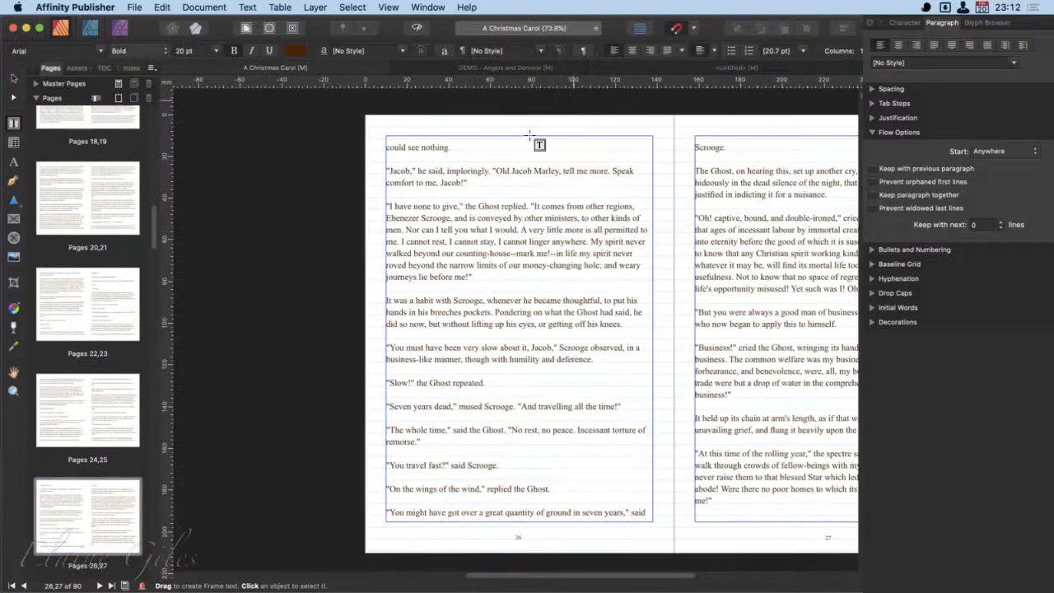
pyautogui.moveTo(456, 155); pyautogui.dragTo(385, 155)
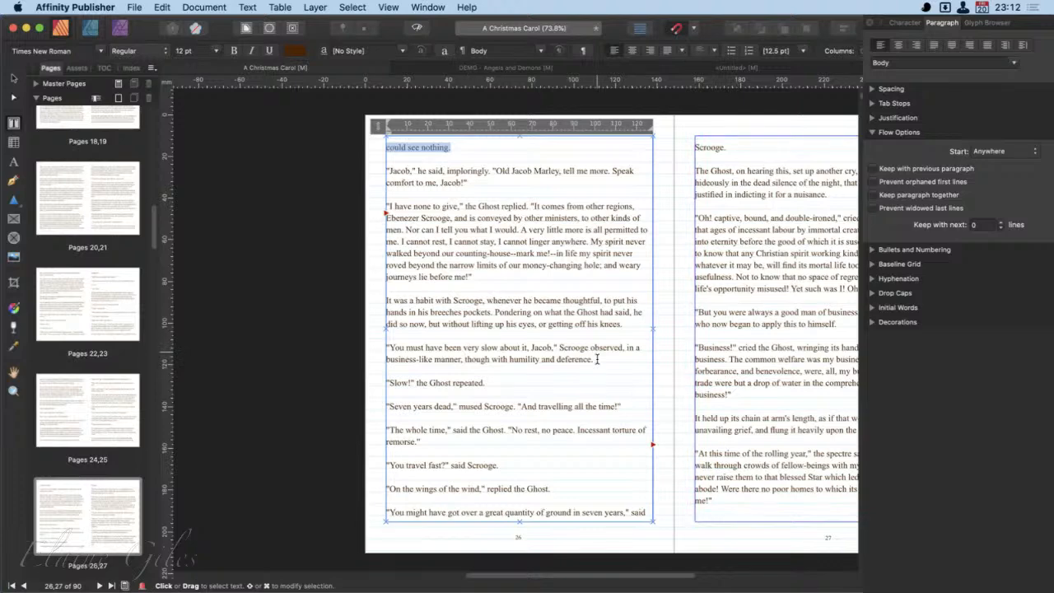
pyautogui.hscroll(5, 598, 359)
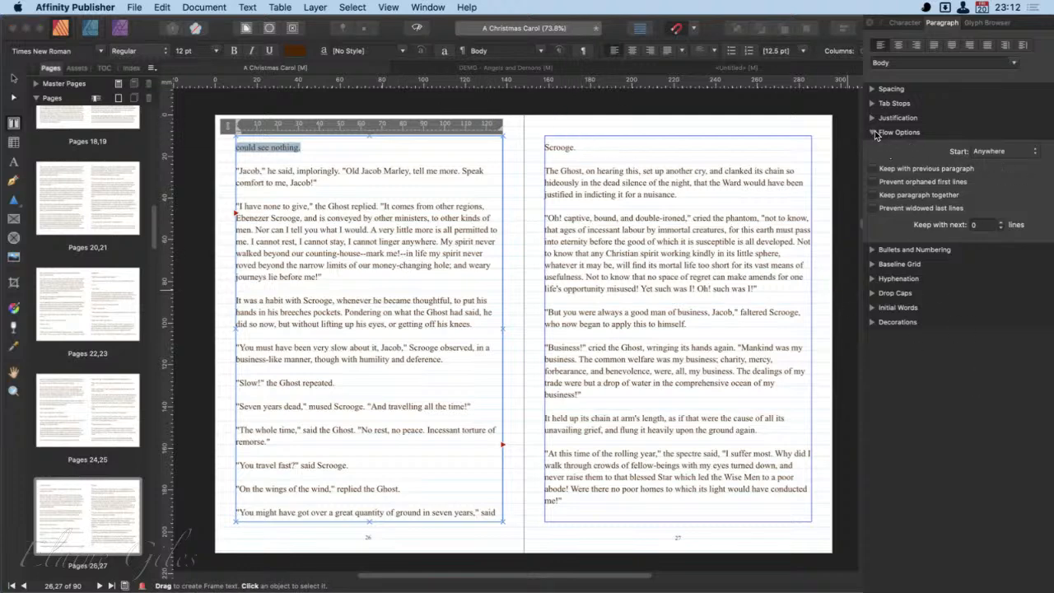
pyautogui.click(873, 133)
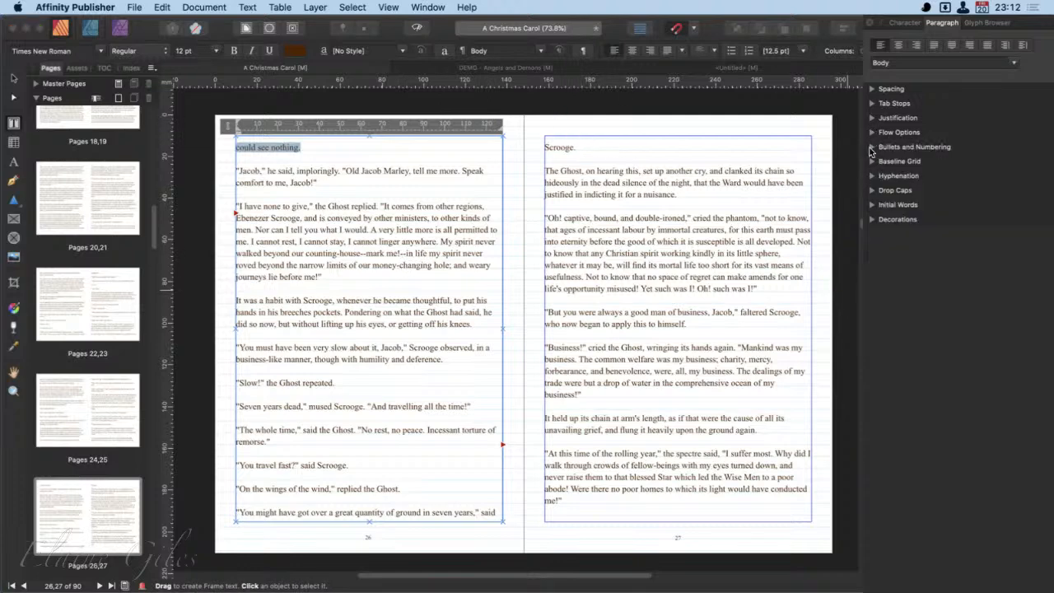
# - Apply the Bullet list type to the five STAVE entries on the Contents page
pyautogui.click(874, 148)
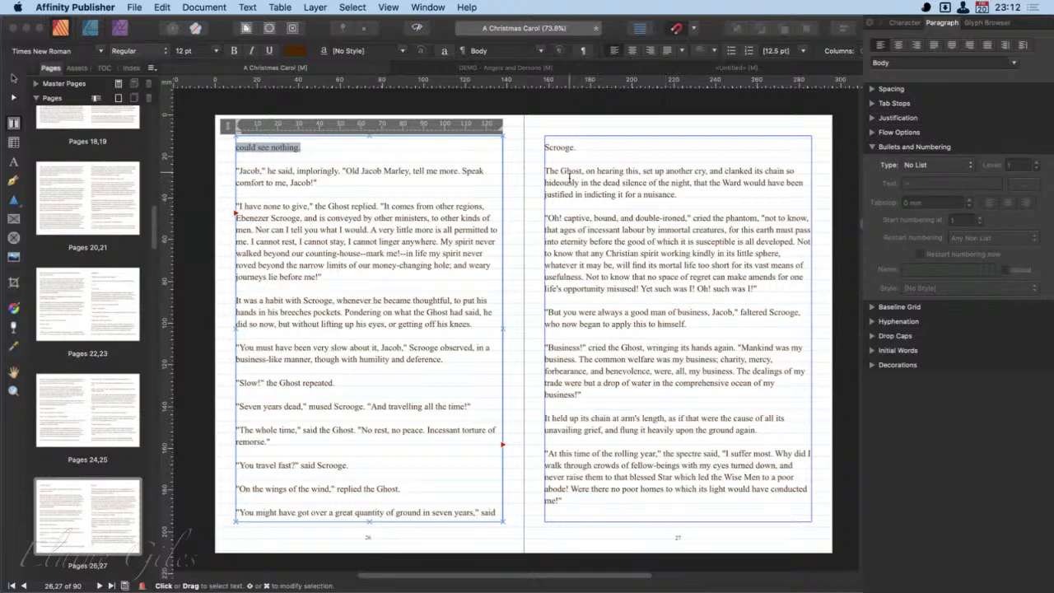
pyautogui.scroll(10, 77, 162)
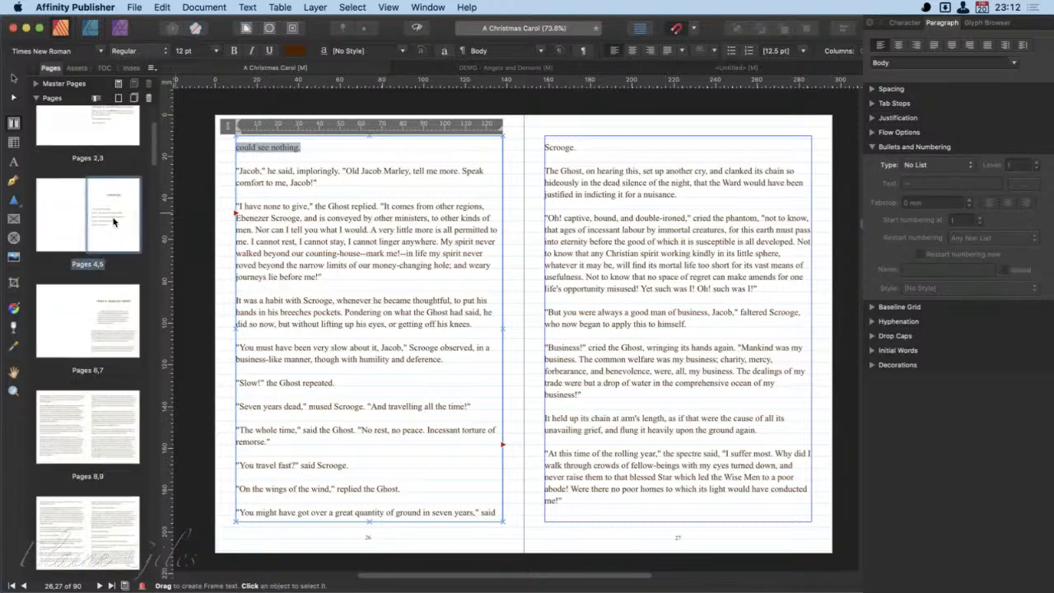
pyautogui.click(110, 222)
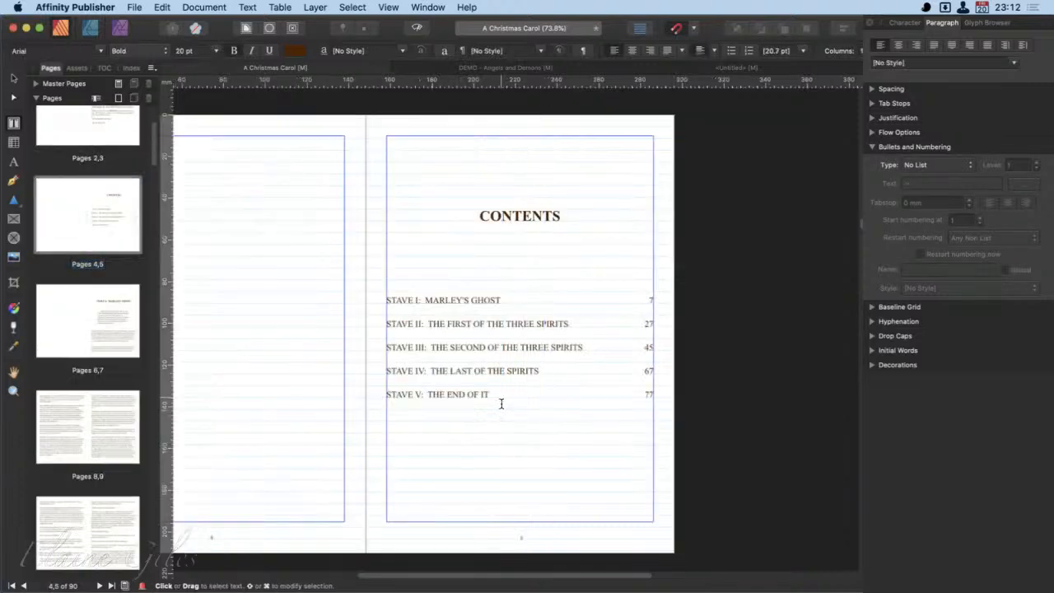
pyautogui.moveTo(490, 394); pyautogui.dragTo(387, 311)
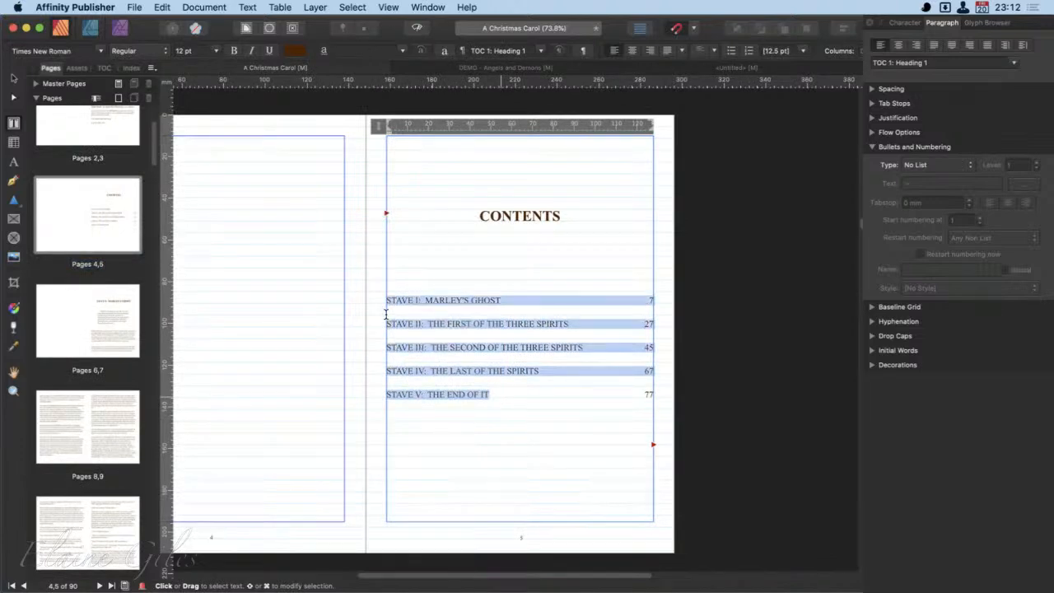
pyautogui.click(973, 164)
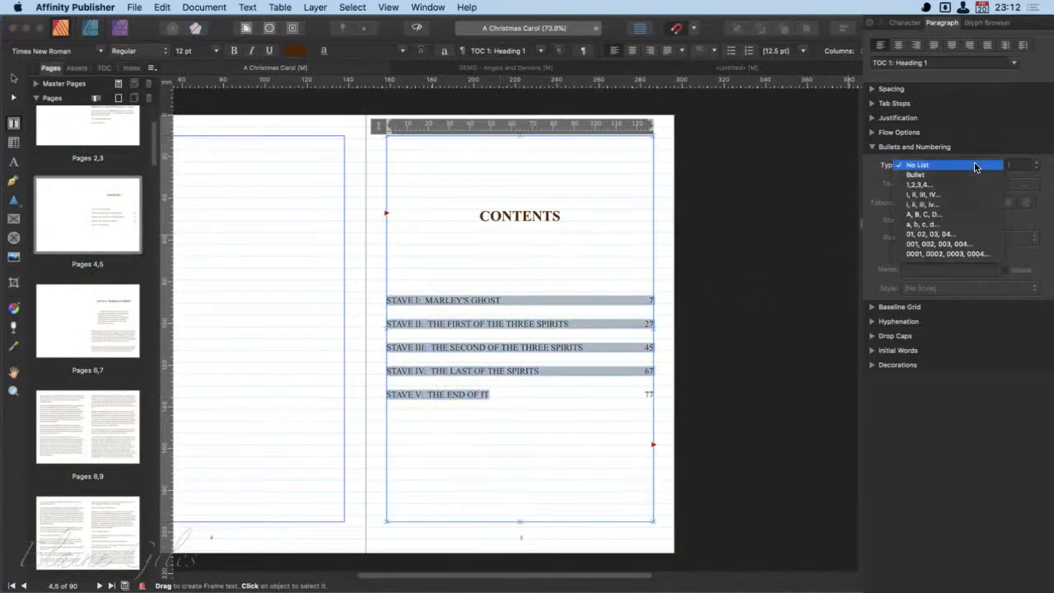
pyautogui.click(961, 177)
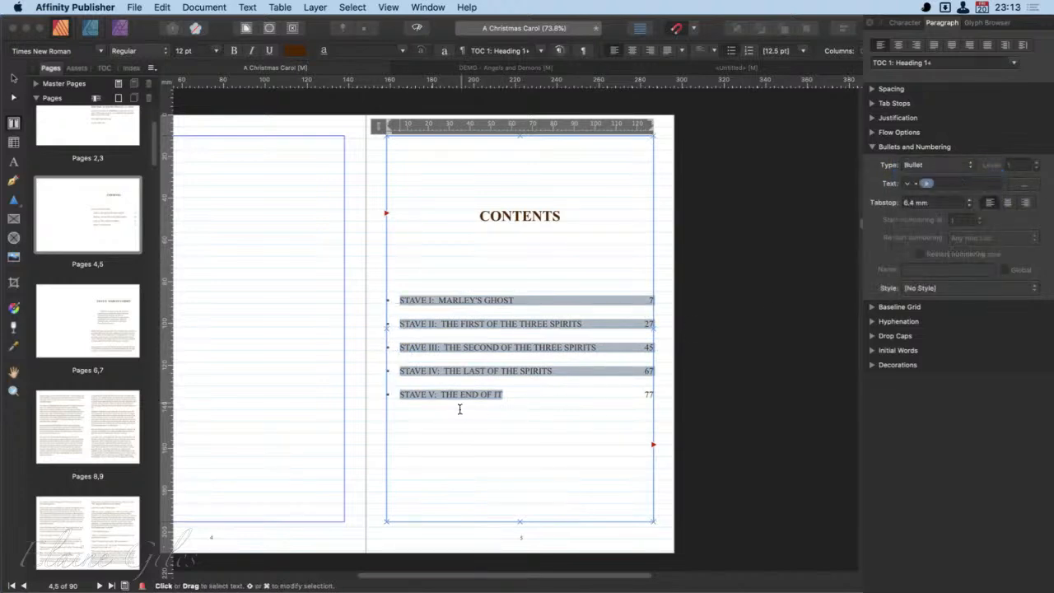
# - Try adding a Right Triangle symbol to the contents list's bullet text, remove it, and view the available list types
pyautogui.scroll(1, 429, 382)
pyautogui.scroll(5, 428, 385)
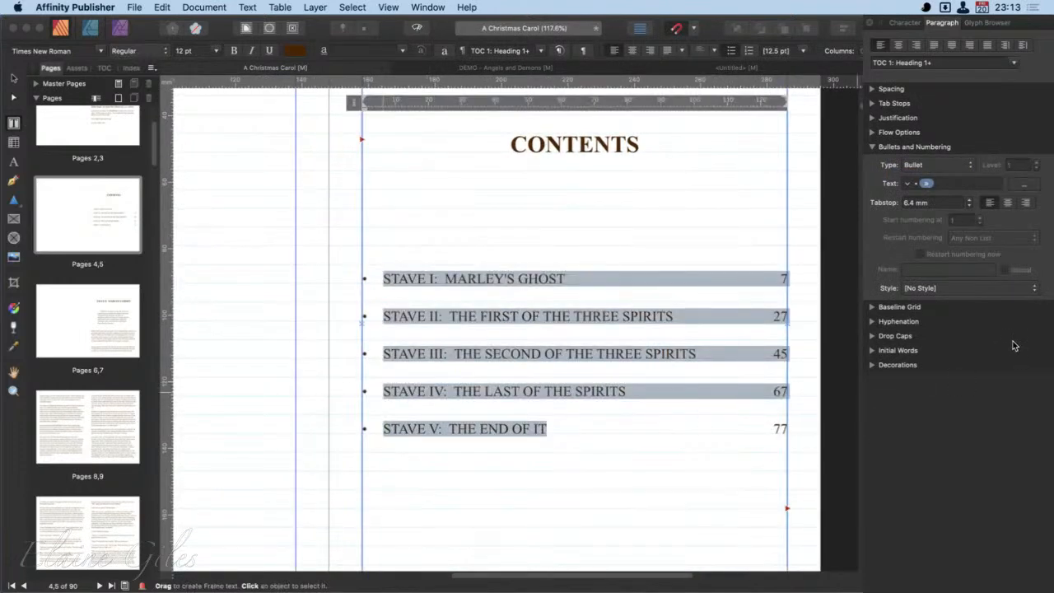
pyautogui.click(992, 190)
pyautogui.click(909, 186)
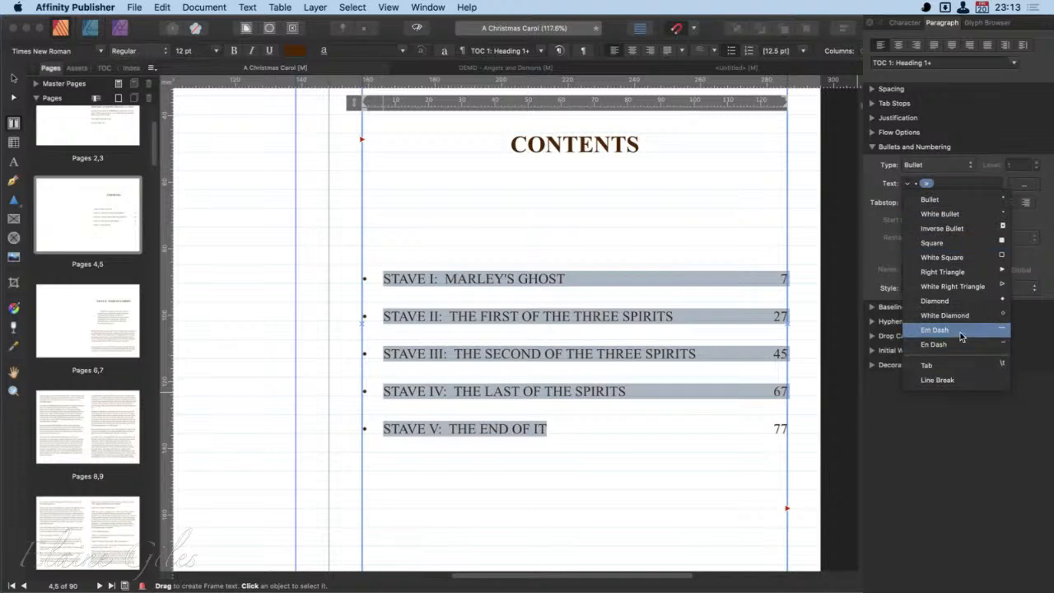
pyautogui.click(972, 273)
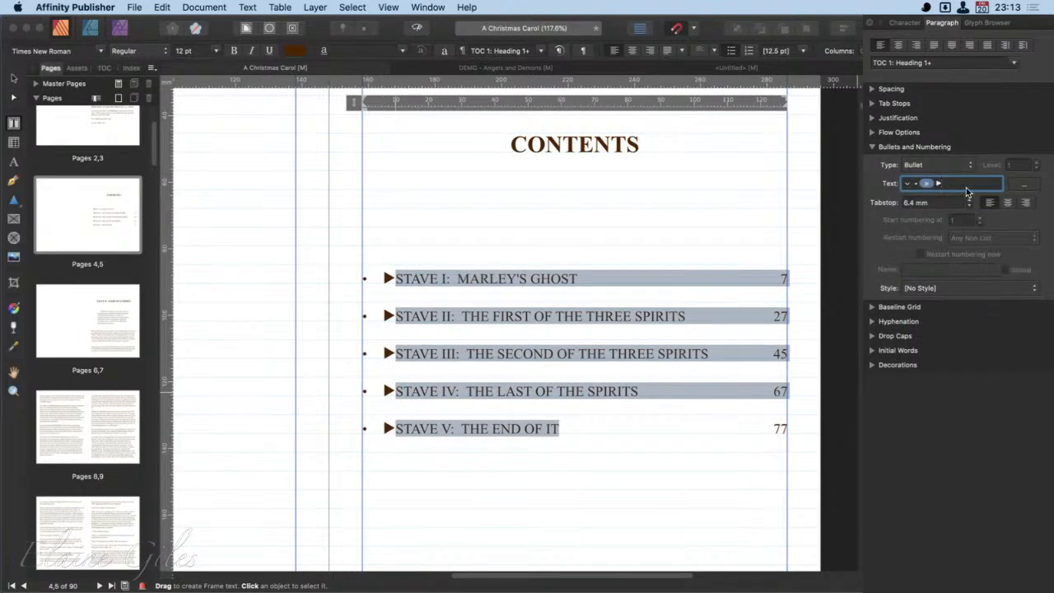
pyautogui.press('BackSpace')
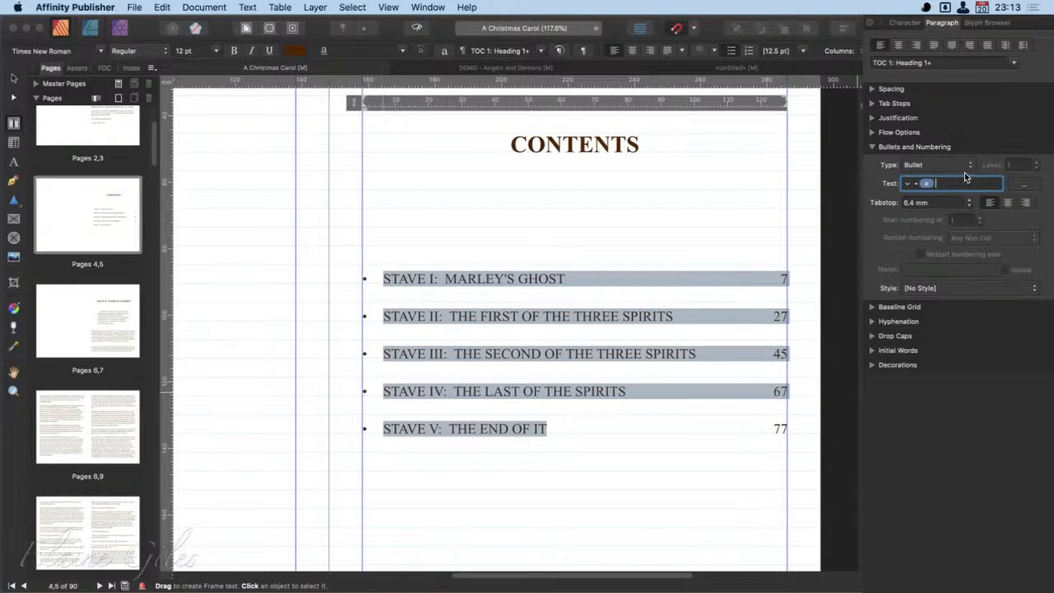
pyautogui.click(960, 165)
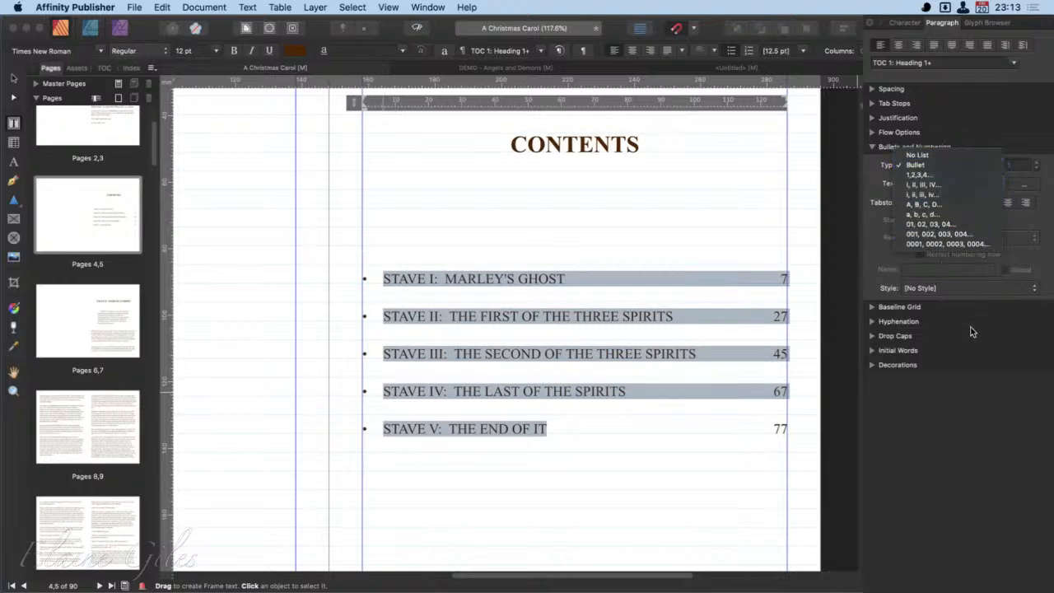
pyautogui.click(990, 294)
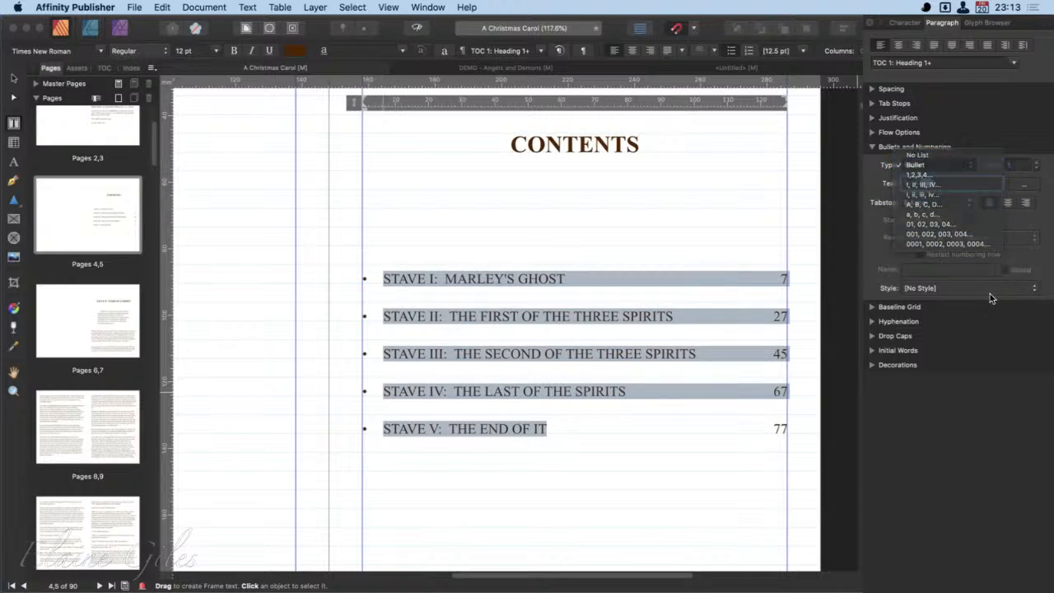
# - Add the dagger glyph from General Punctuation to the contents list's bullet text and set the list tabstop to 5 mm
pyautogui.click(1027, 185)
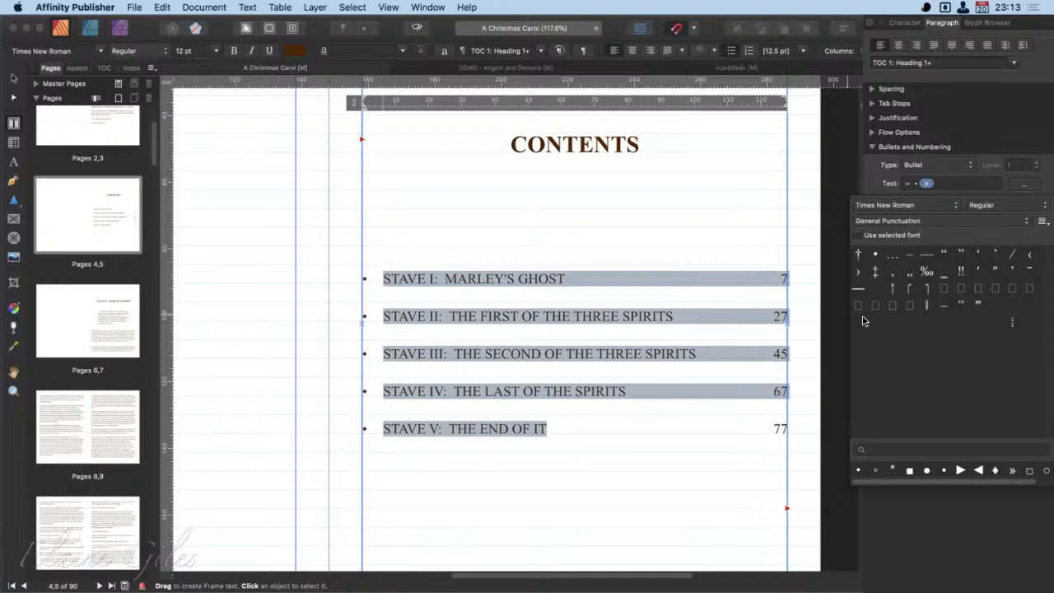
pyautogui.click(859, 260)
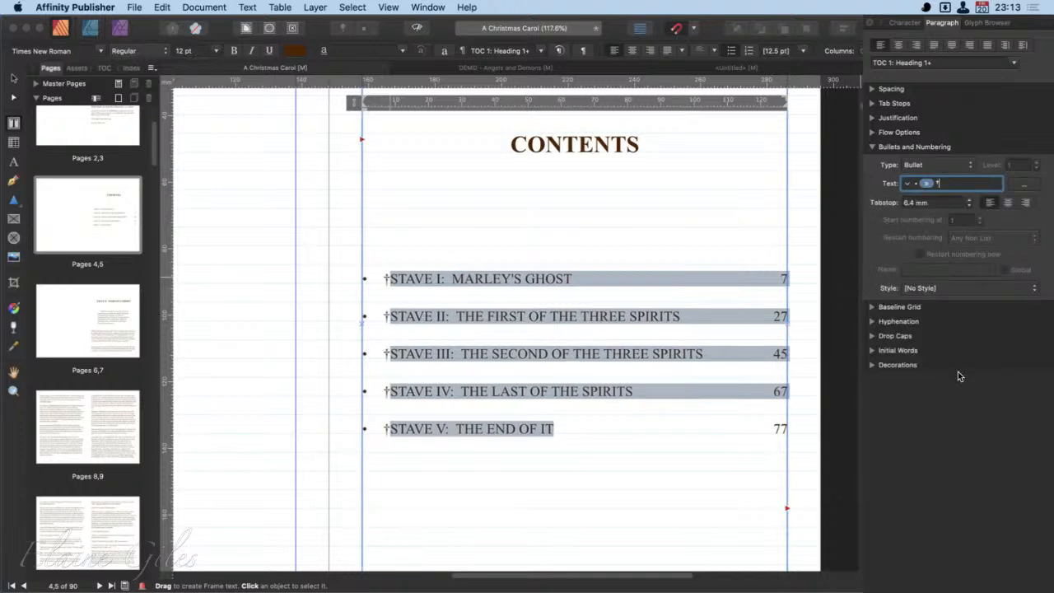
pyautogui.click(969, 200)
pyautogui.click(969, 201)
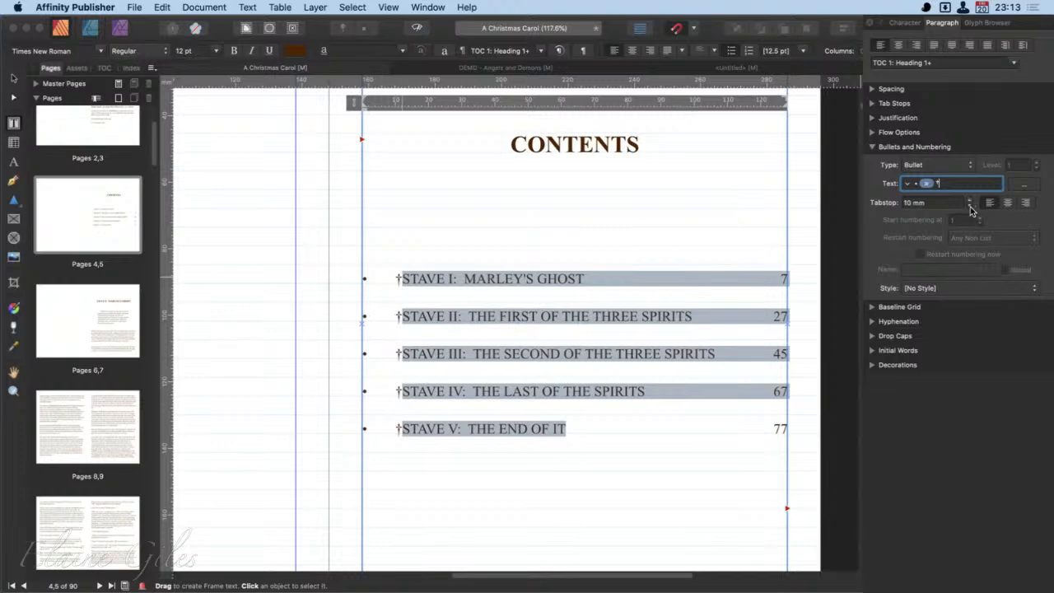
pyautogui.click(970, 206)
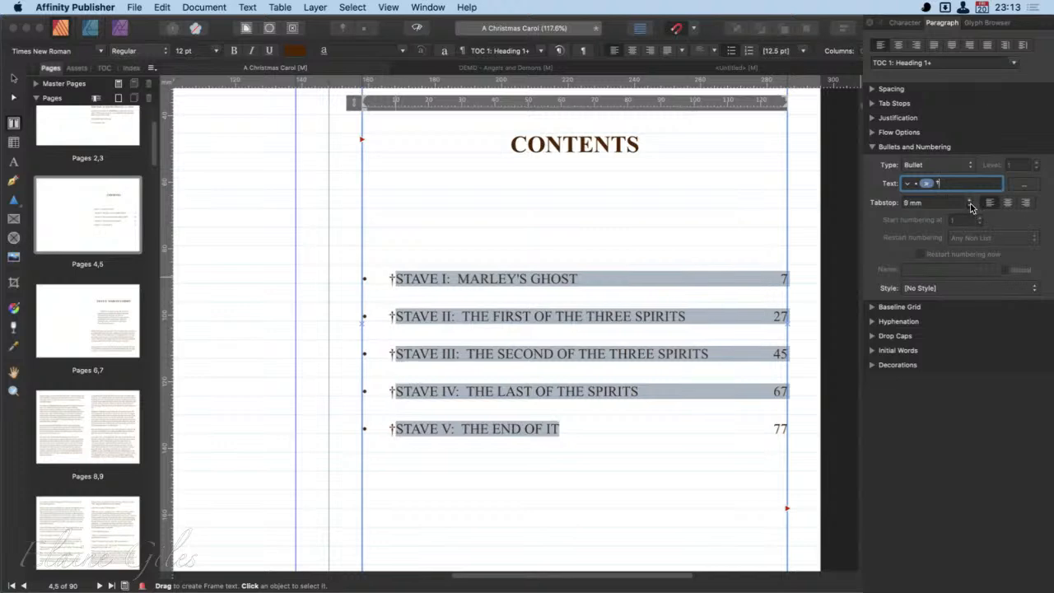
pyautogui.click(970, 206)
pyautogui.click(971, 206)
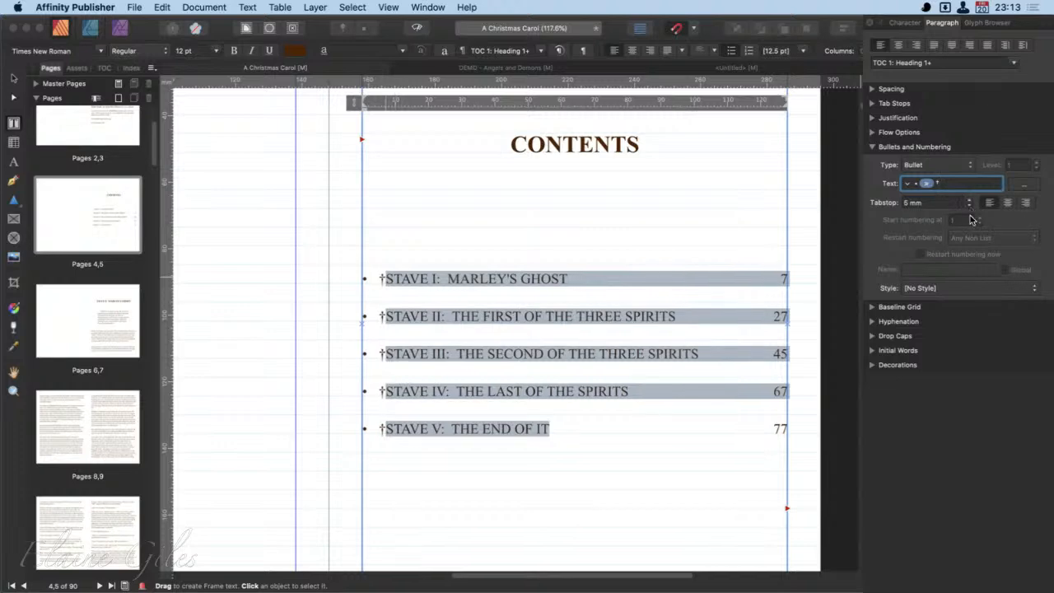
# - Set the contents entries to No List and reapply the Bullet list type
pyautogui.click(966, 164)
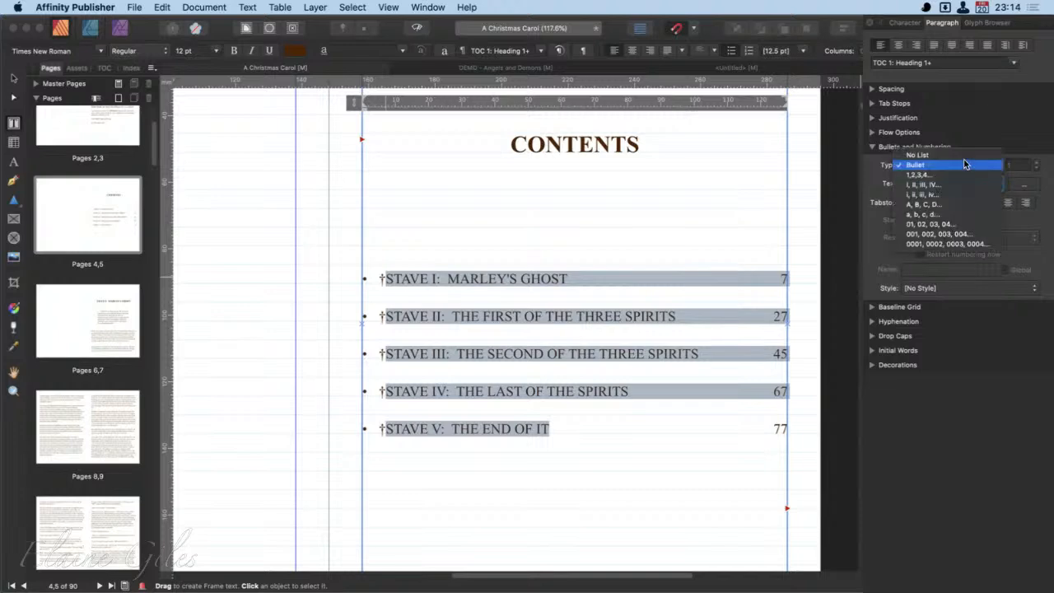
pyautogui.click(963, 154)
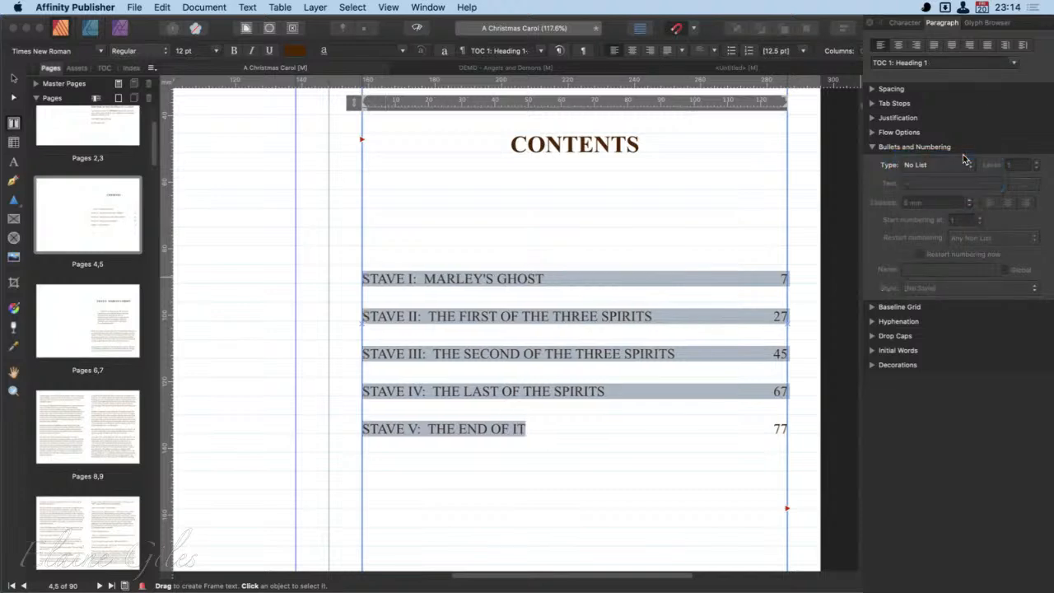
pyautogui.click(964, 163)
pyautogui.click(962, 173)
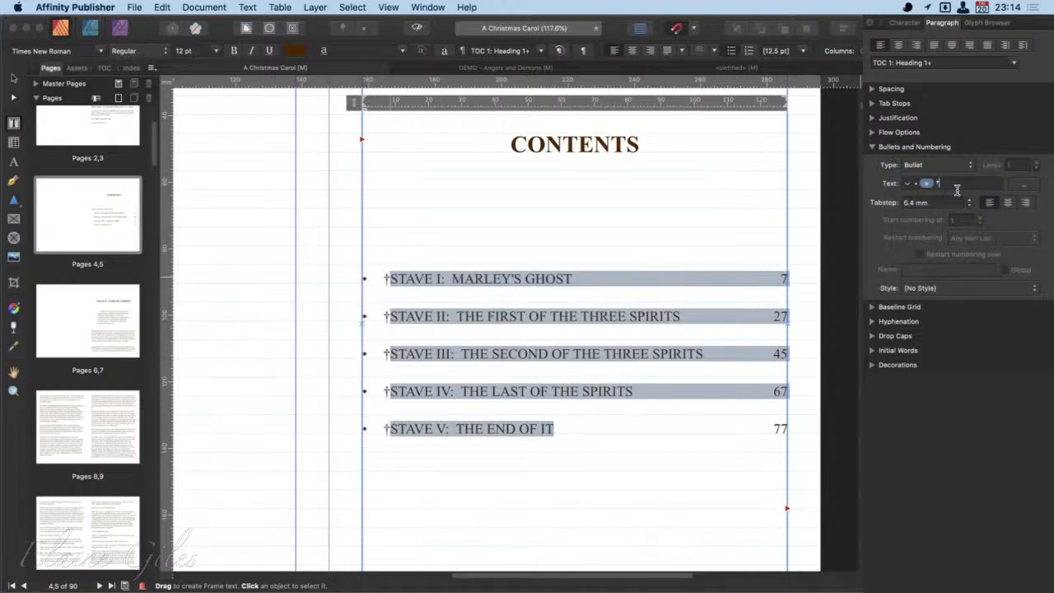
# - Delete the round bullet character from the contents list's bullet text, keeping the dagger
pyautogui.click(957, 188)
pyautogui.press('BackSpace')
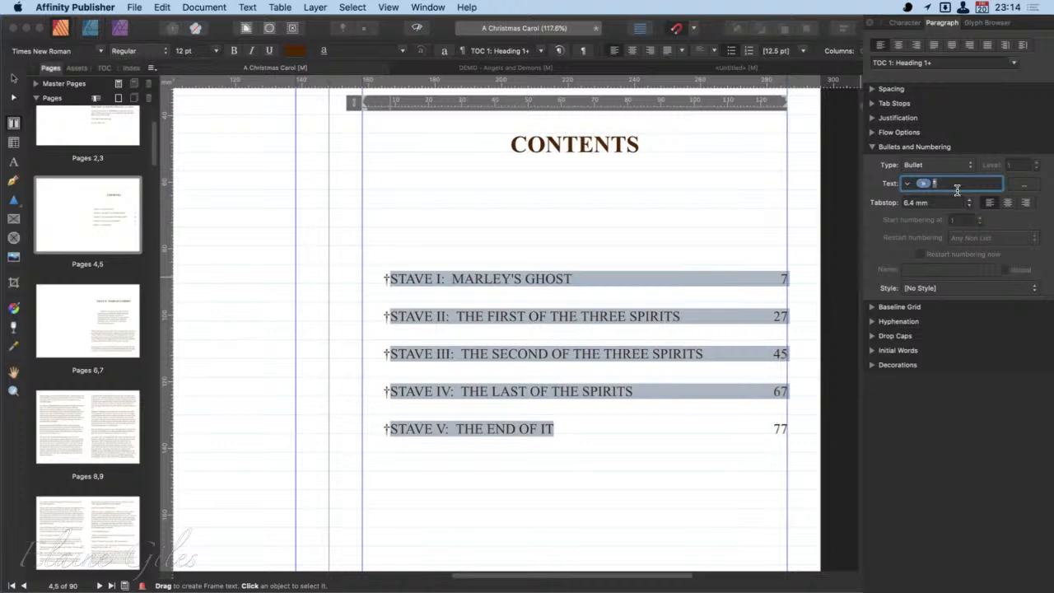
# - Move the dagger in front of the tab in the contents list's bullet text
pyautogui.press('BackSpace')
pyautogui.press('Left')
pyautogui.write('†')
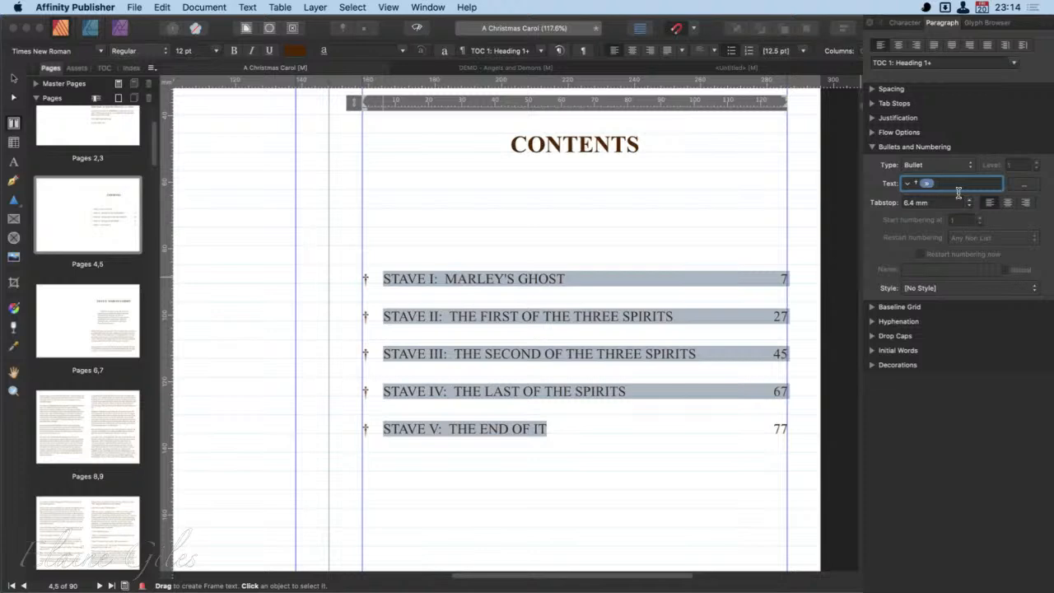
# - Try adding an overline glyph from General Punctuation after the tab in the bullet text, remove it, and view the available paragraph styles
pyautogui.click(1025, 185)
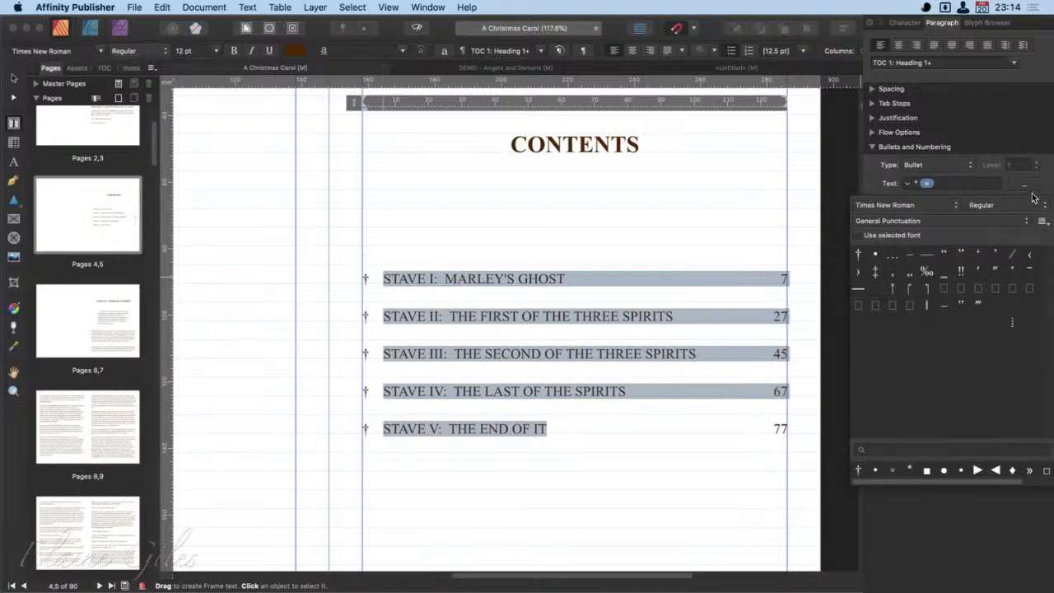
pyautogui.click(1031, 270)
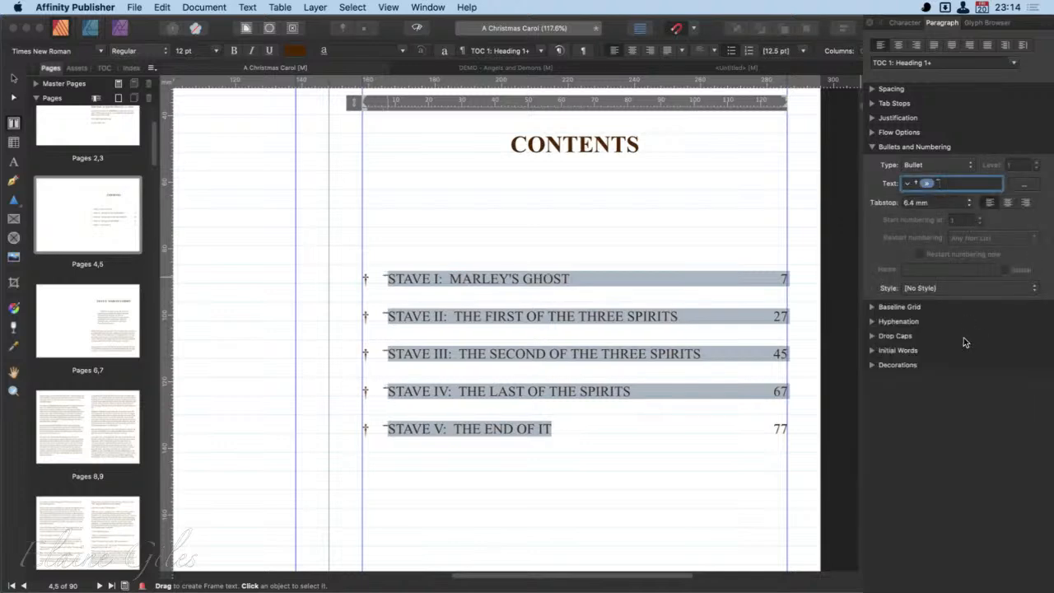
pyautogui.press('BackSpace')
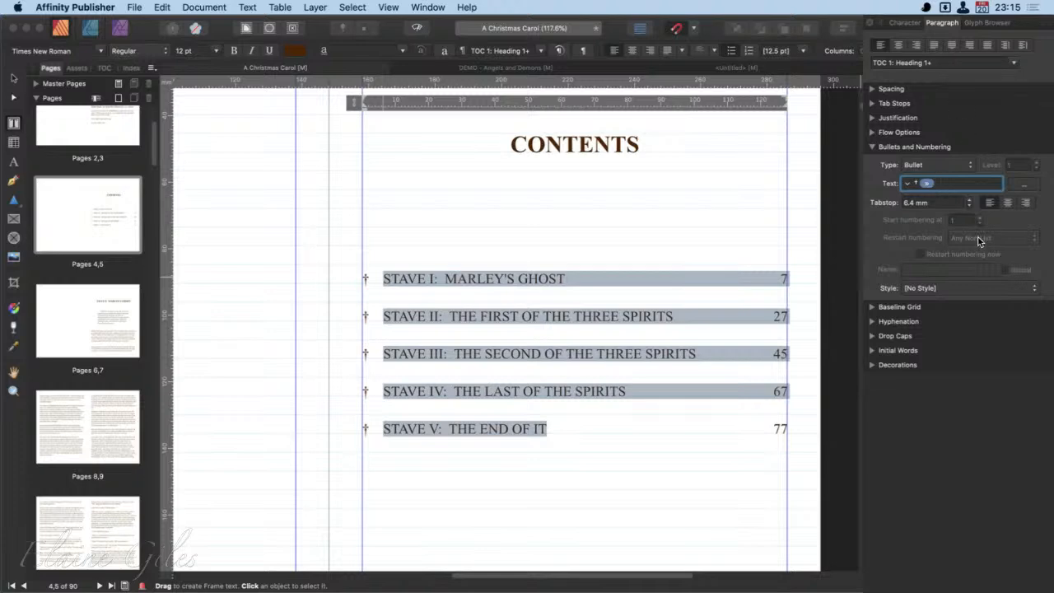
pyautogui.click(1014, 62)
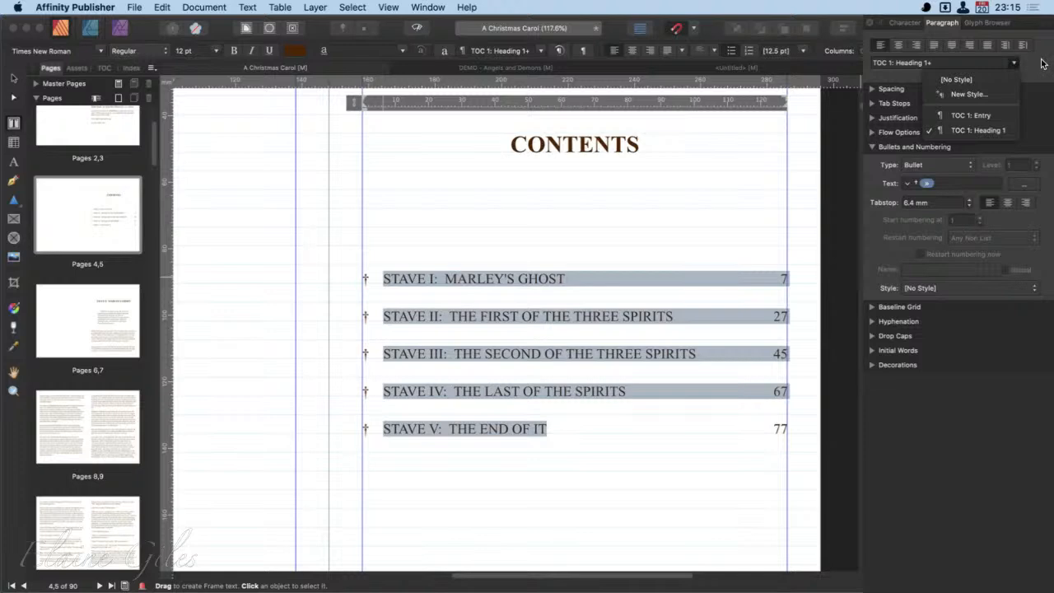
pyautogui.click(1042, 68)
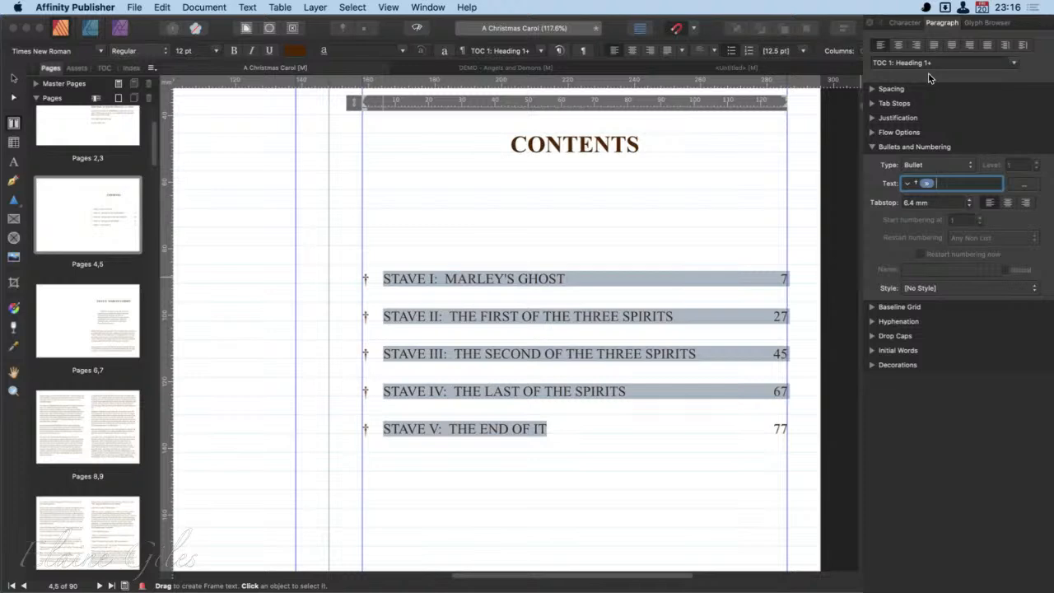
# - Turn Align to Baseline Grid off and back on for the contents entries
pyautogui.click(873, 147)
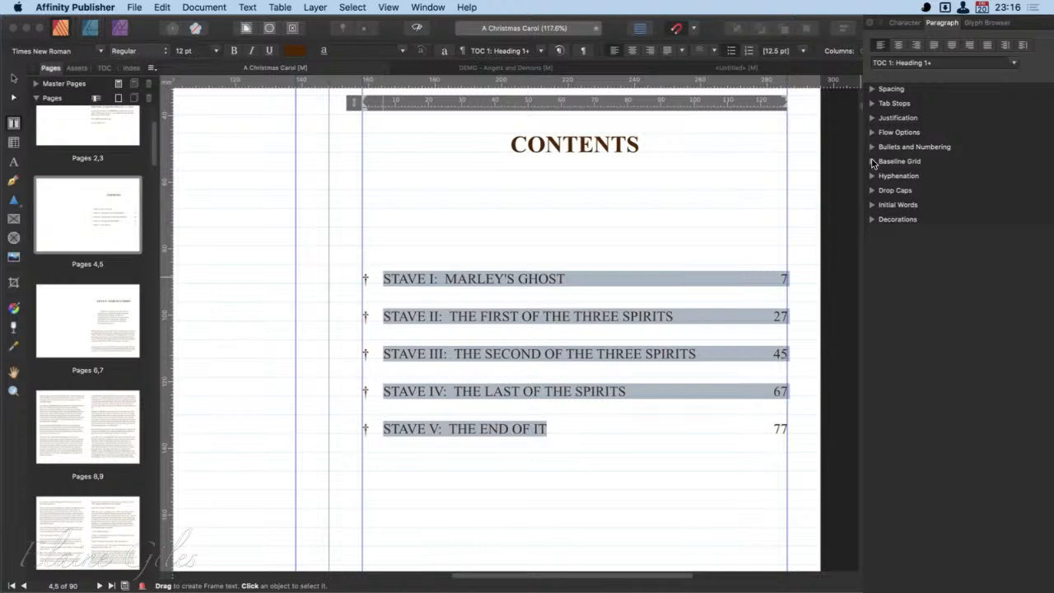
pyautogui.click(874, 163)
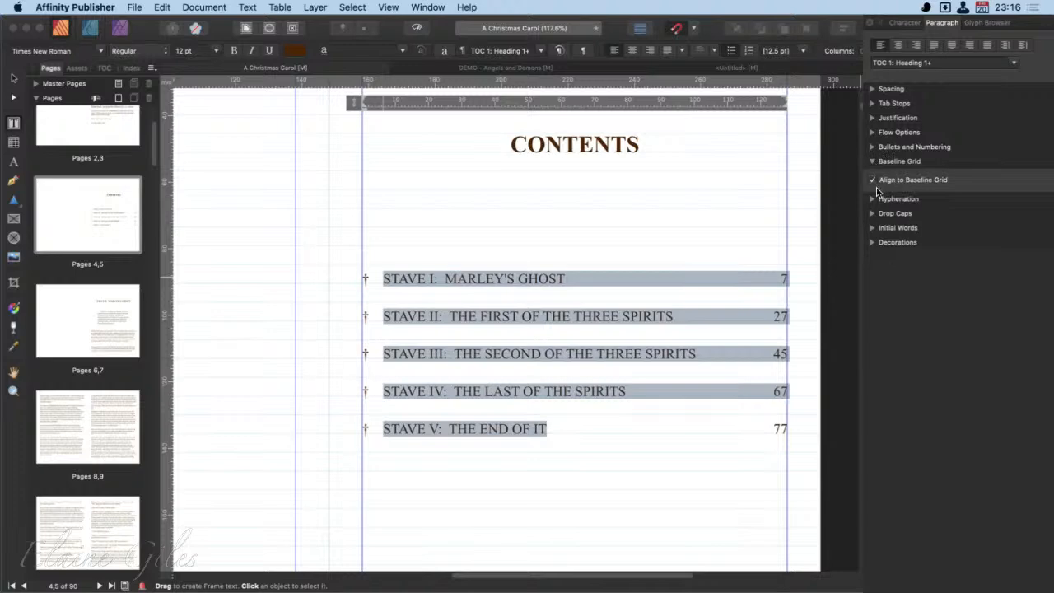
pyautogui.click(873, 180)
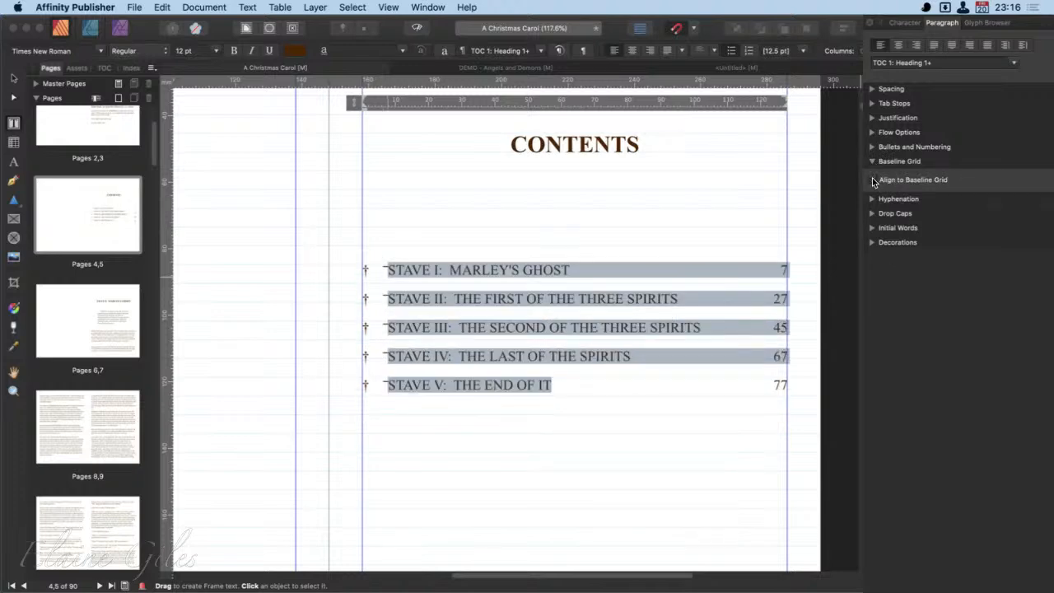
pyautogui.click(873, 180)
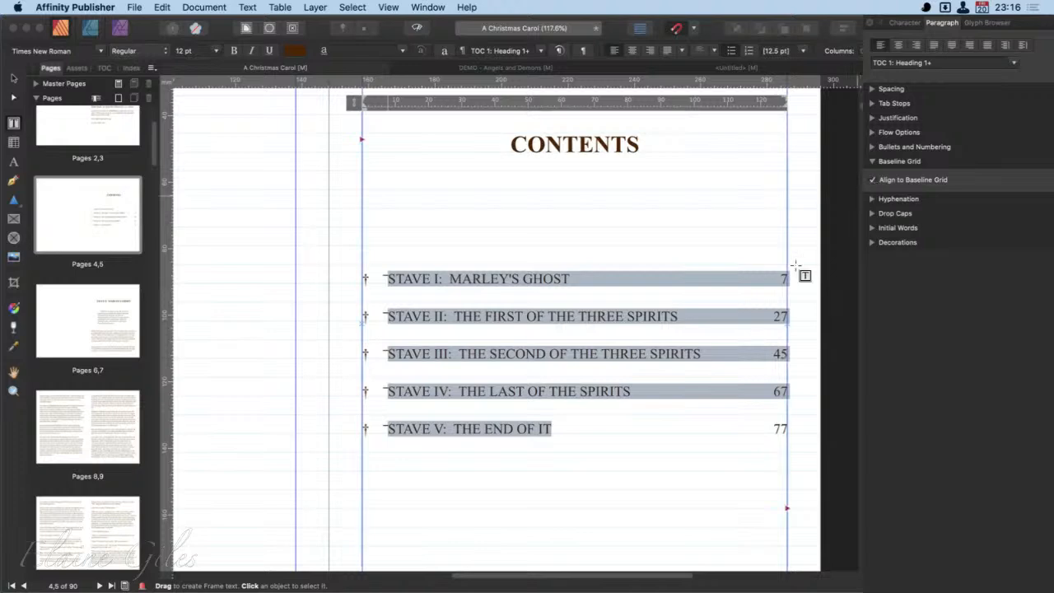
# - Turn off baseline grid alignment for page 9's "Nobody ever stopped him" paragraph and compare it with the paragraph above
pyautogui.click(88, 427)
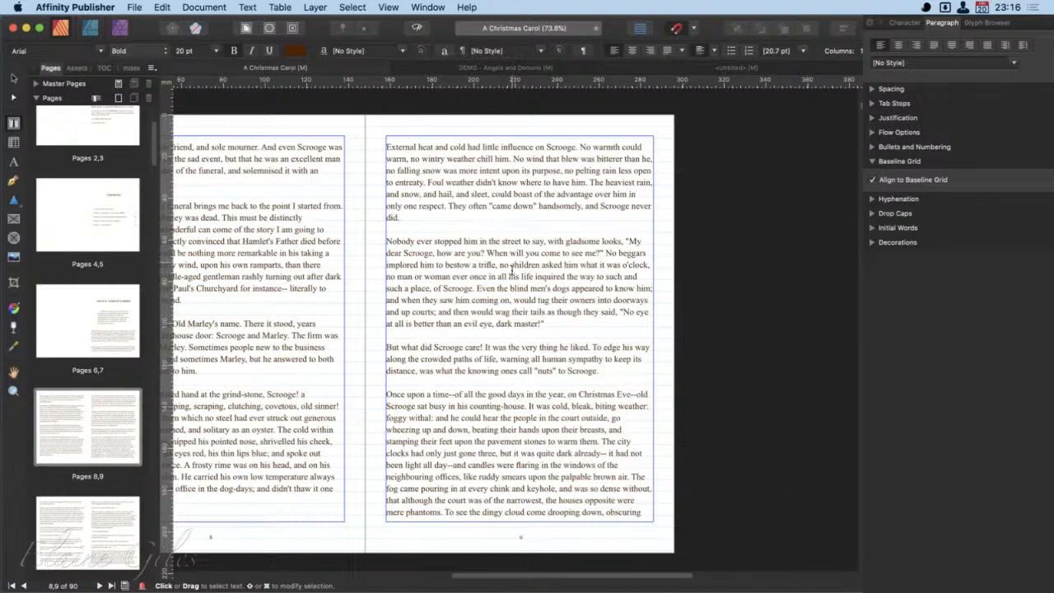
pyautogui.click(509, 265)
pyautogui.click(873, 181)
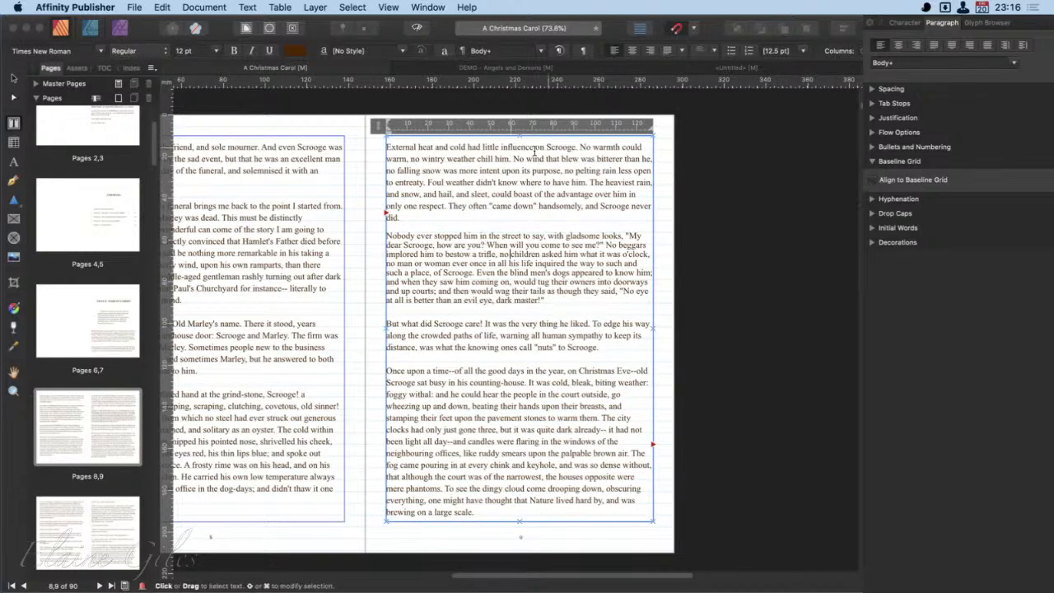
pyautogui.scroll(3, 487, 132)
pyautogui.scroll(2, 487, 132)
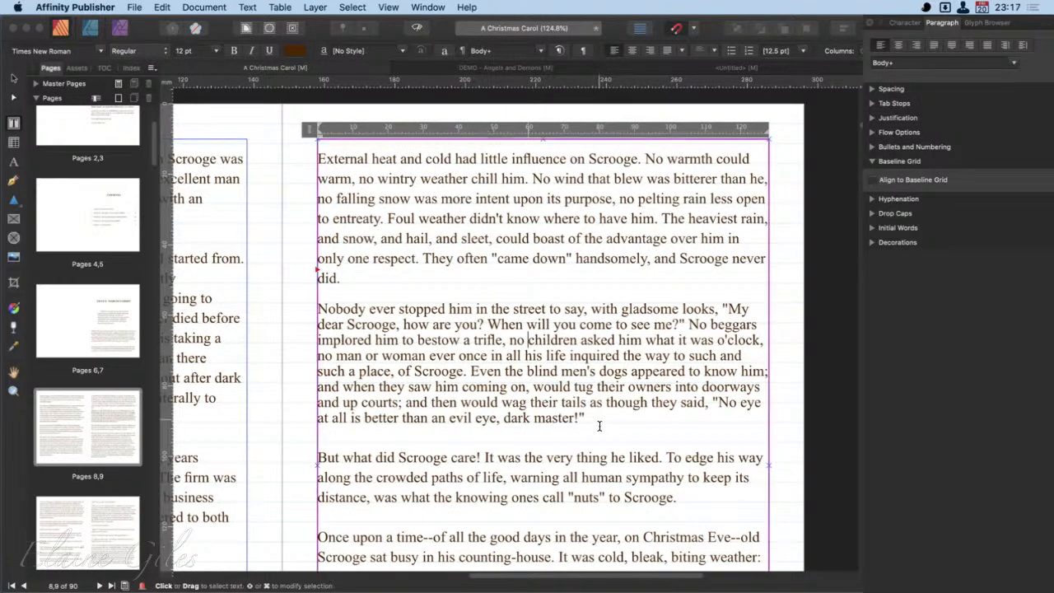
pyautogui.moveTo(597, 422); pyautogui.dragTo(319, 316)
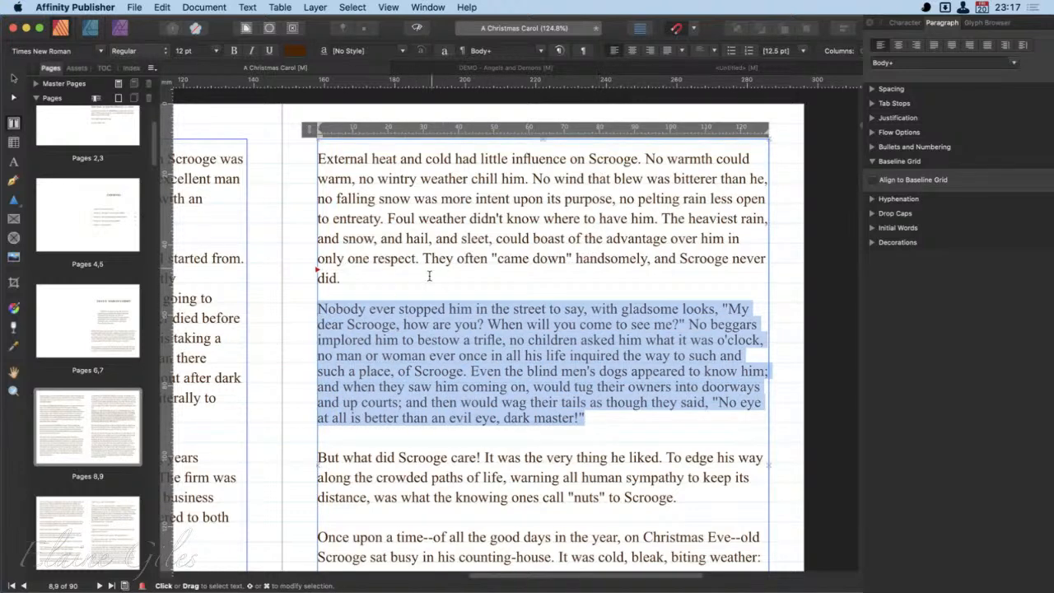
pyautogui.moveTo(340, 278); pyautogui.dragTo(317, 168)
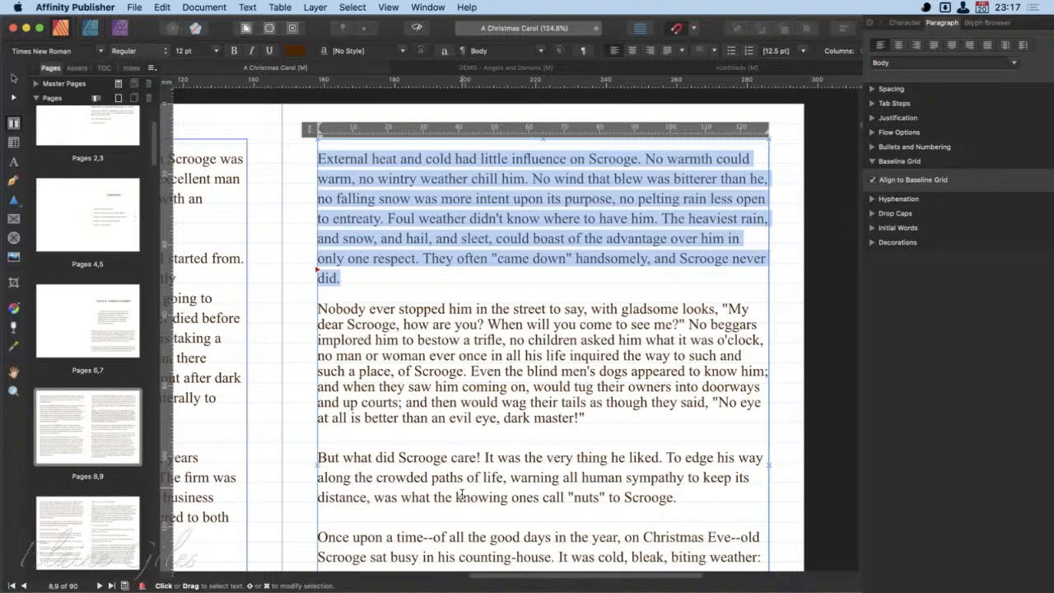
pyautogui.hscroll(1, 462, 494)
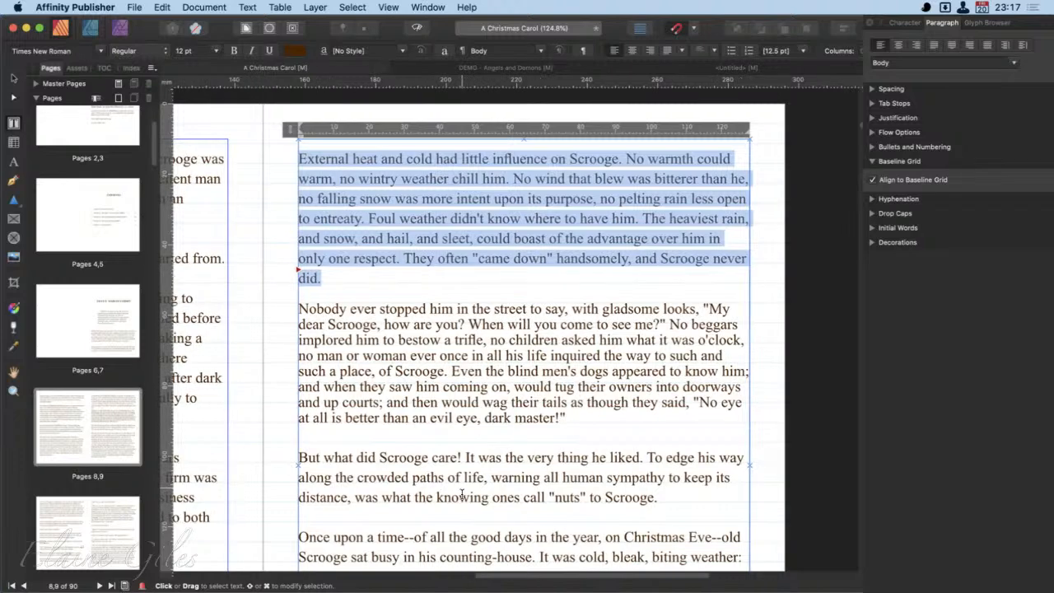
# - Realign the "Nobody ever stopped him" paragraph to the baseline grid and view the Hyphenation options
pyautogui.click(608, 343)
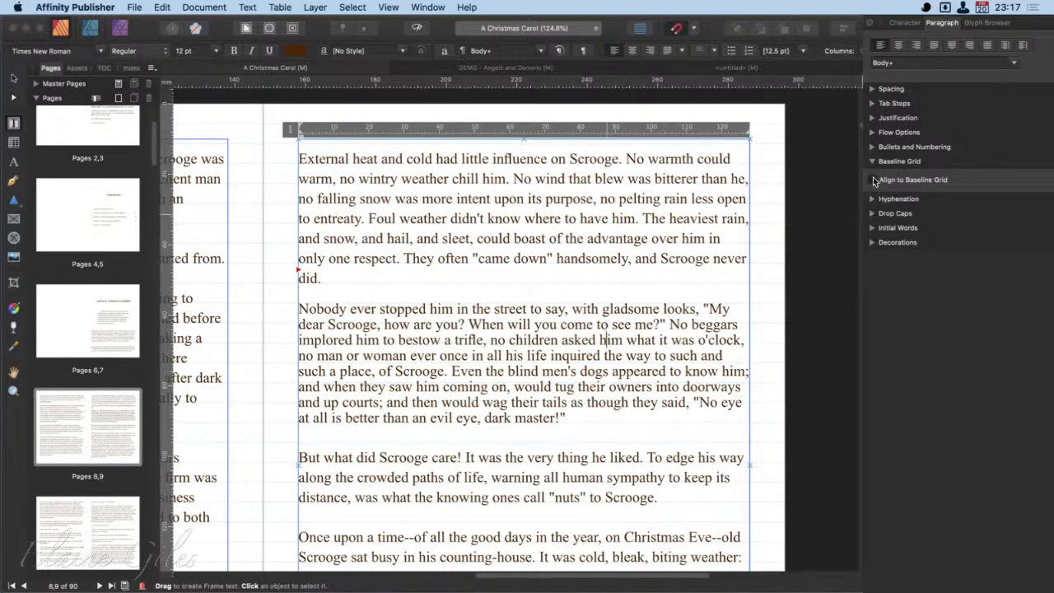
pyautogui.click(875, 181)
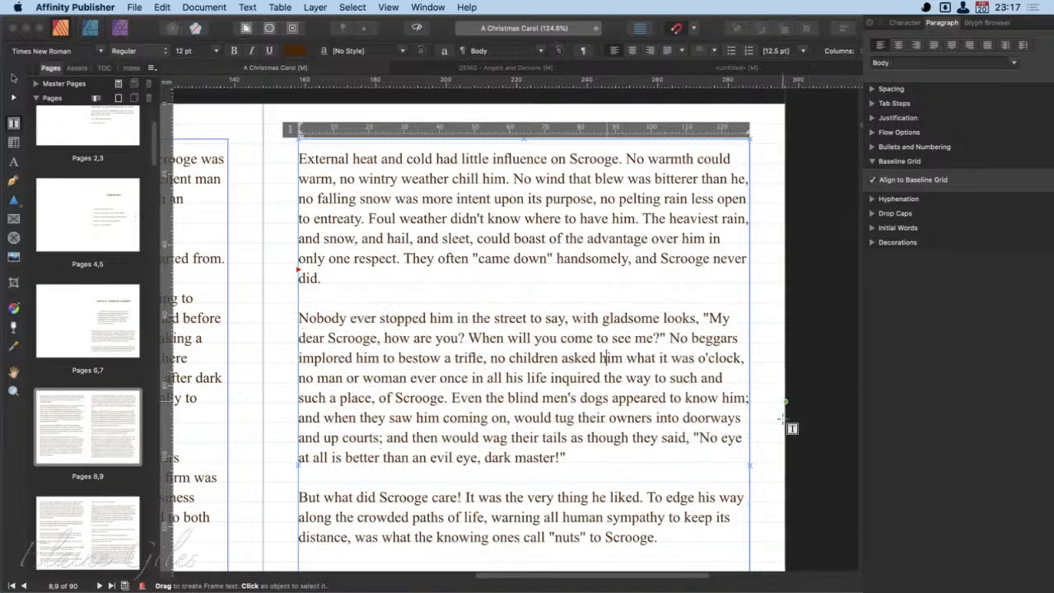
pyautogui.click(873, 199)
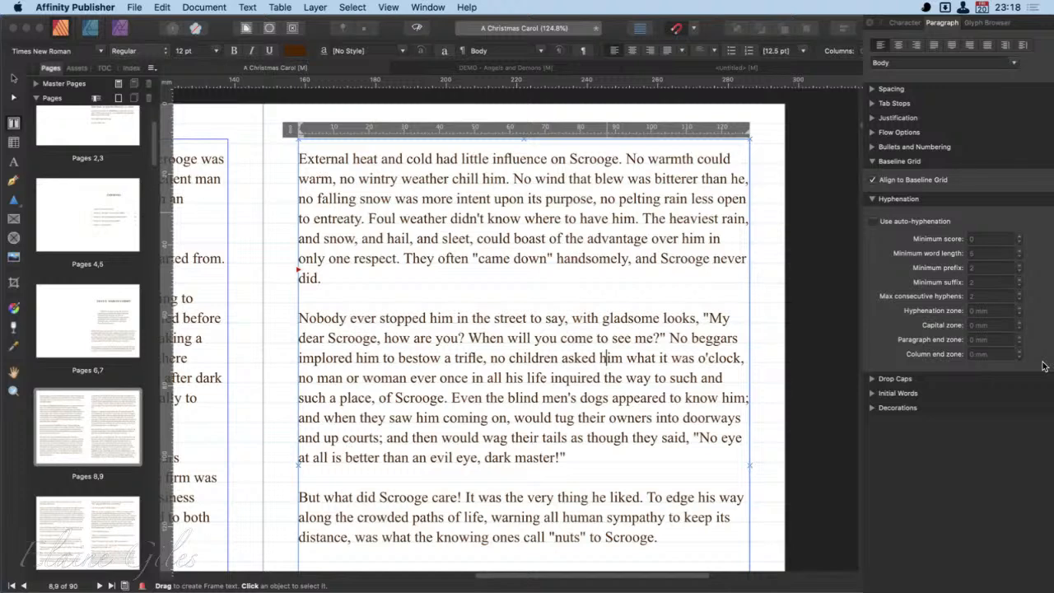
pyautogui.click(873, 199)
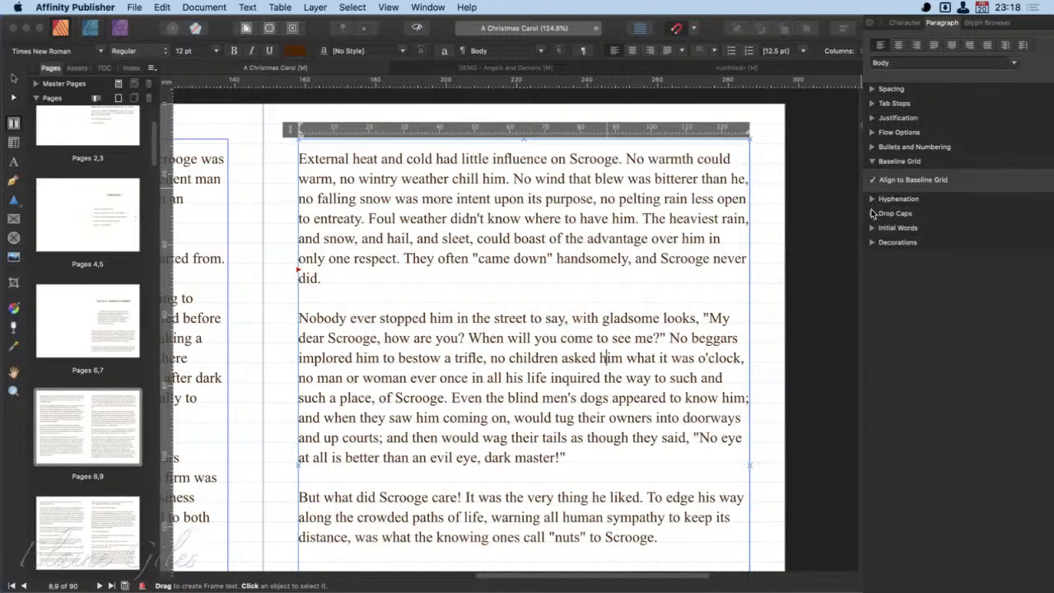
# - Enable a drop cap for the "Nobody ever stopped him" paragraph with a height of 5 lines
pyautogui.click(873, 213)
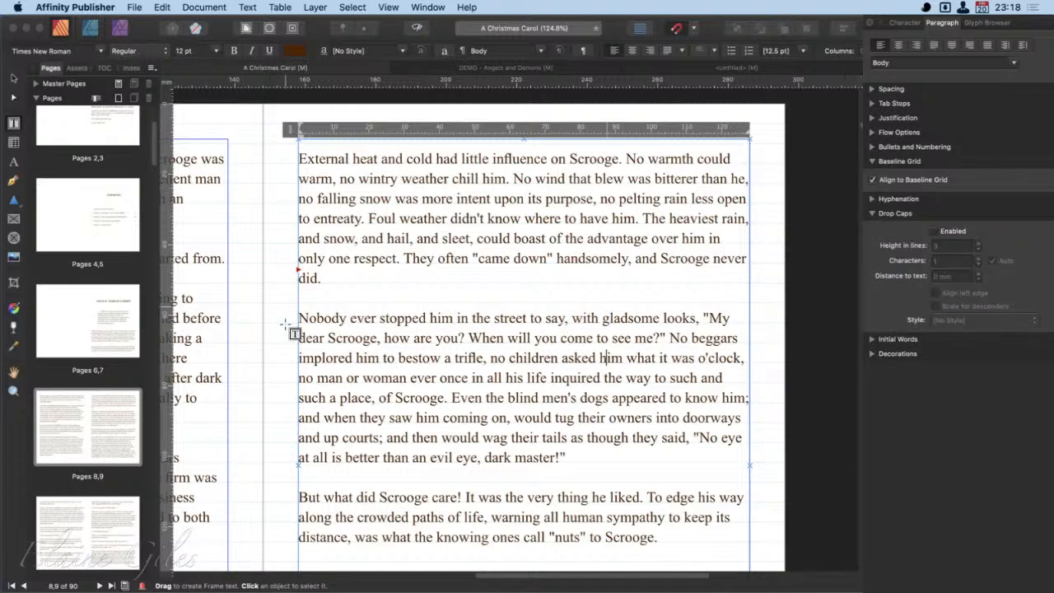
pyautogui.click(316, 322)
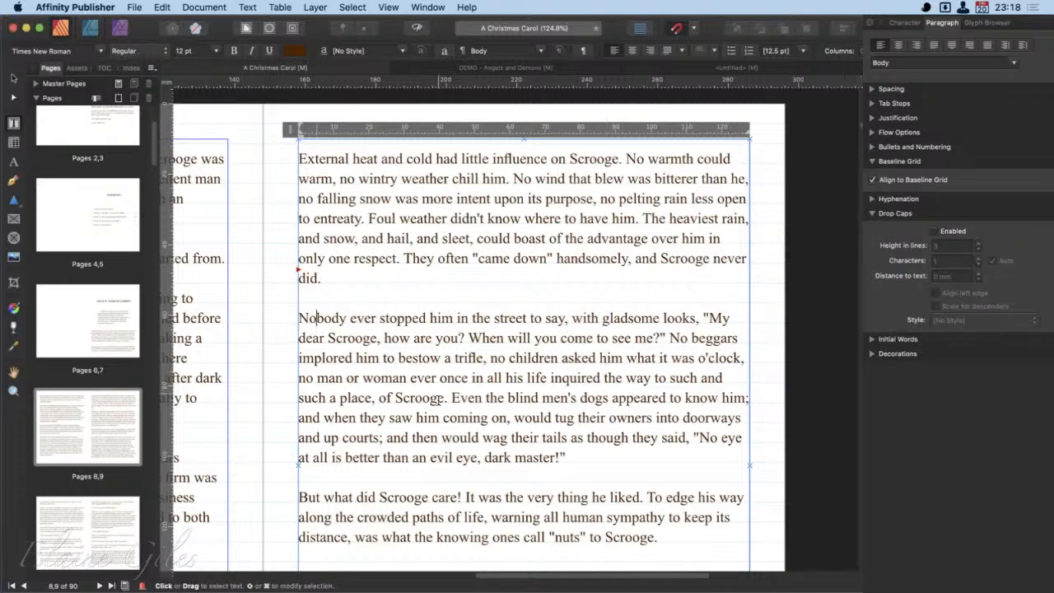
pyautogui.click(935, 231)
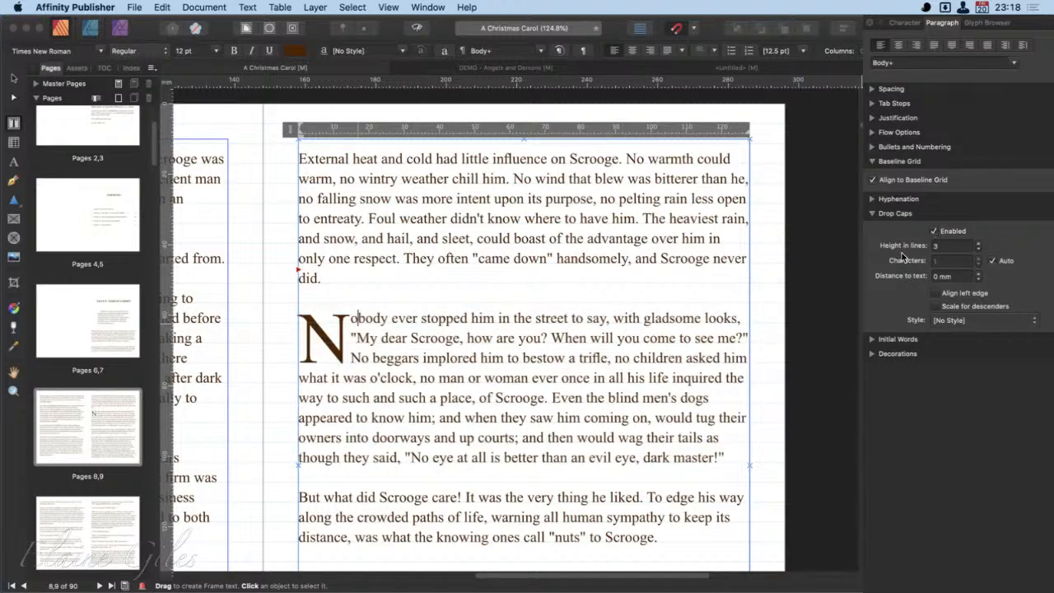
pyautogui.click(978, 243)
pyautogui.click(979, 242)
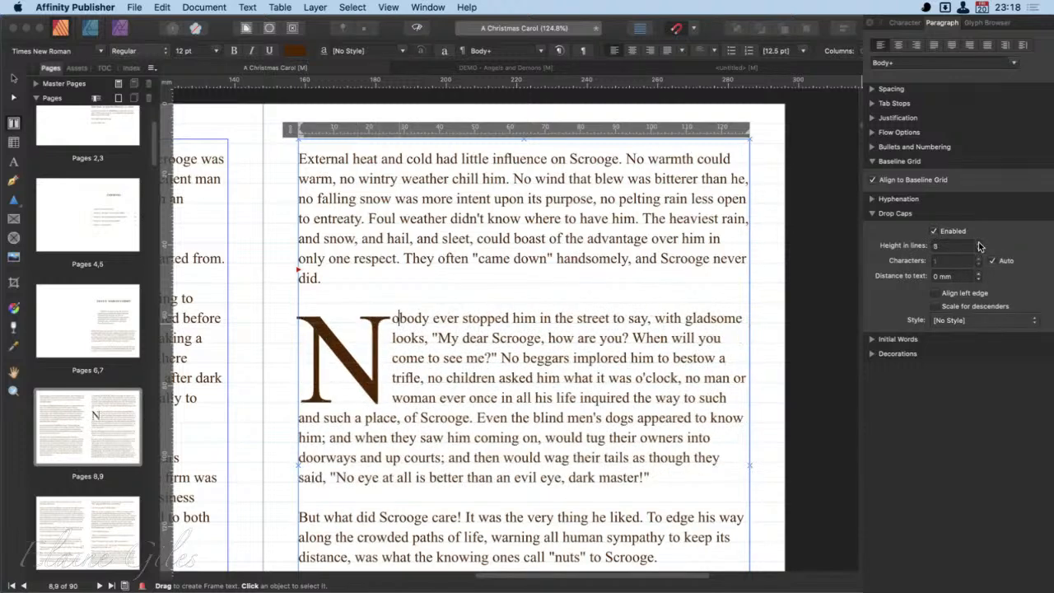
# - Reduce the drop cap's height to 2 lines
pyautogui.click(979, 249)
pyautogui.click(979, 249)
pyautogui.click(978, 250)
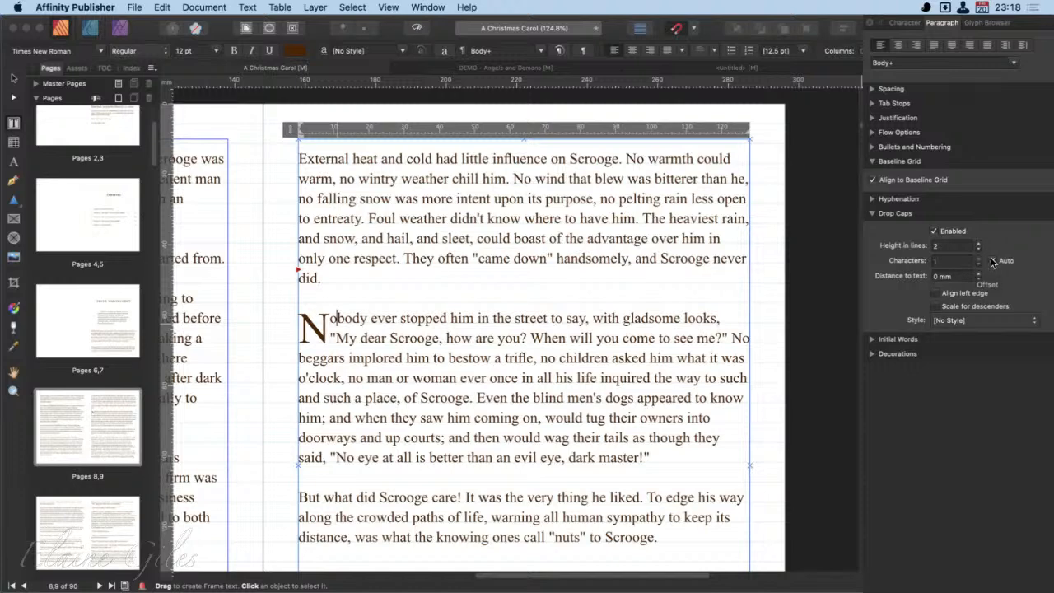
# - Try a drop cap of 6 characters instead of the automatic count, and restore the Auto setting
pyautogui.click(992, 260)
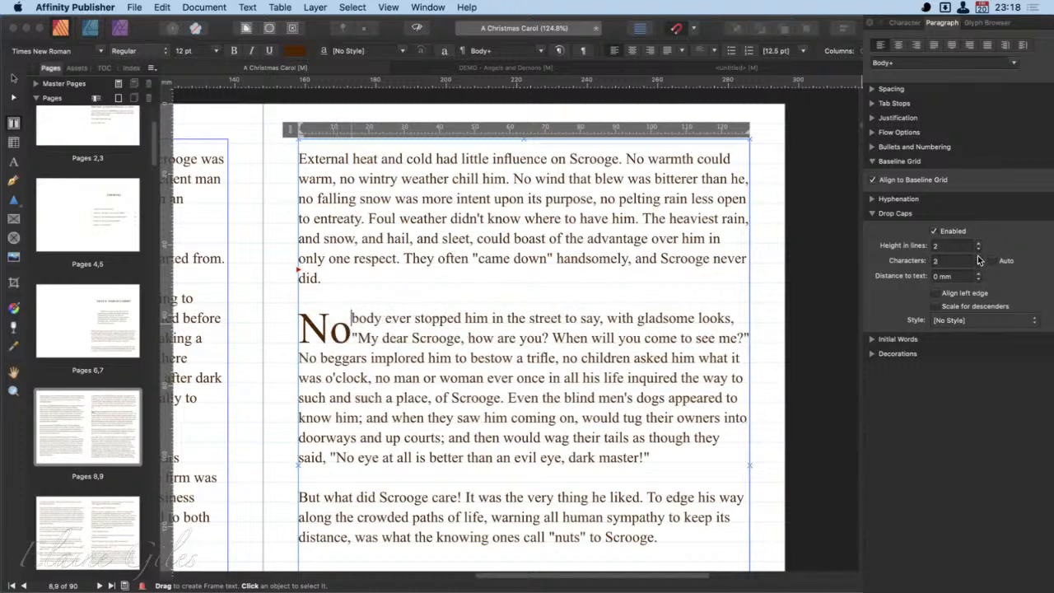
pyautogui.click(978, 257)
pyautogui.click(979, 257)
pyautogui.click(979, 257)
pyautogui.click(979, 257)
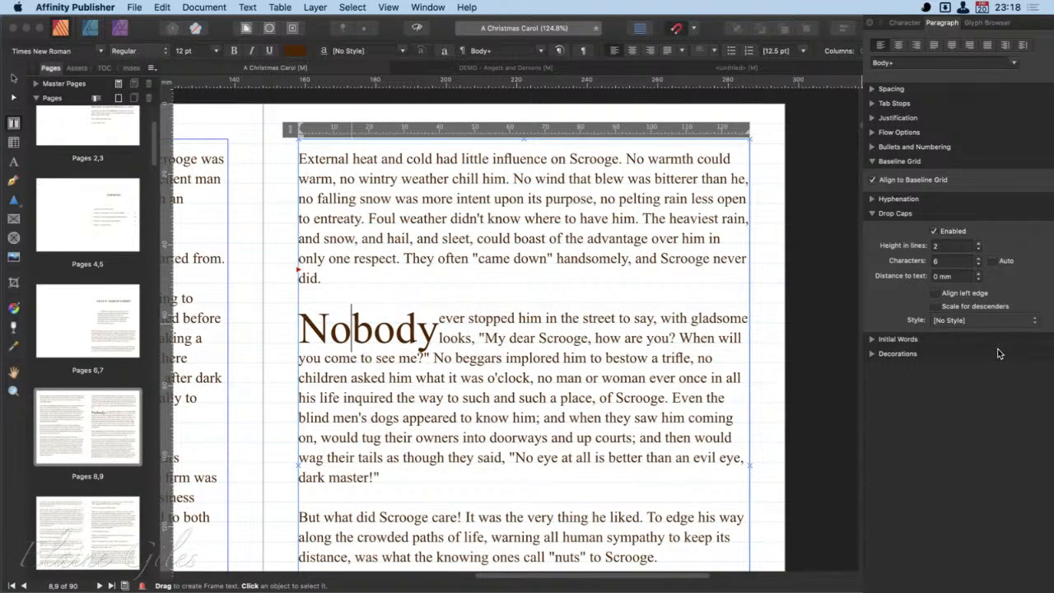
pyautogui.click(996, 261)
pyautogui.click(995, 260)
pyautogui.click(995, 261)
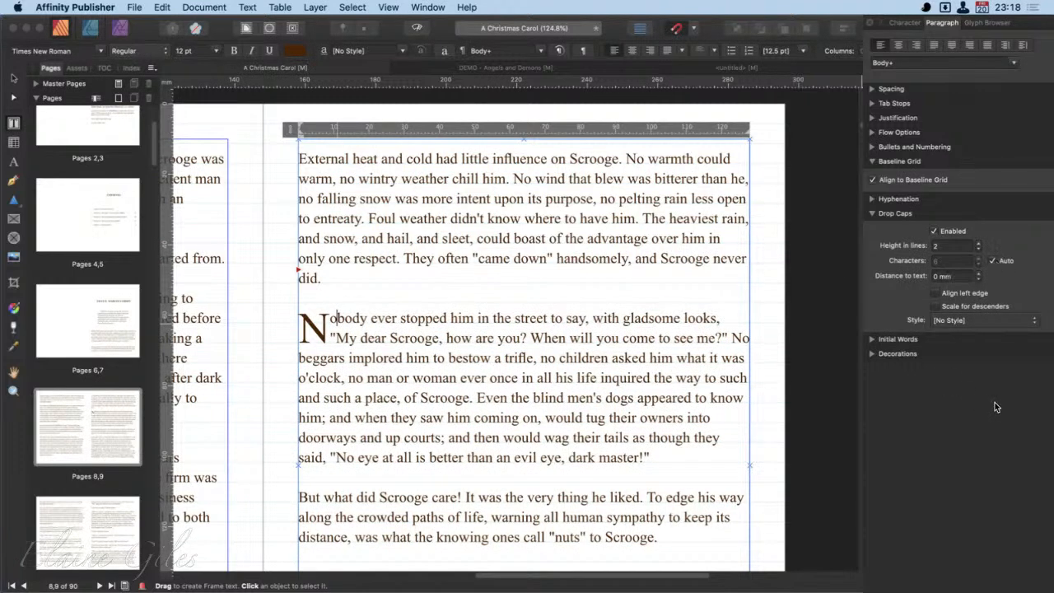
# - Try Align left edge and Scale for descenders on the drop cap, leaving both options off
pyautogui.click(937, 294)
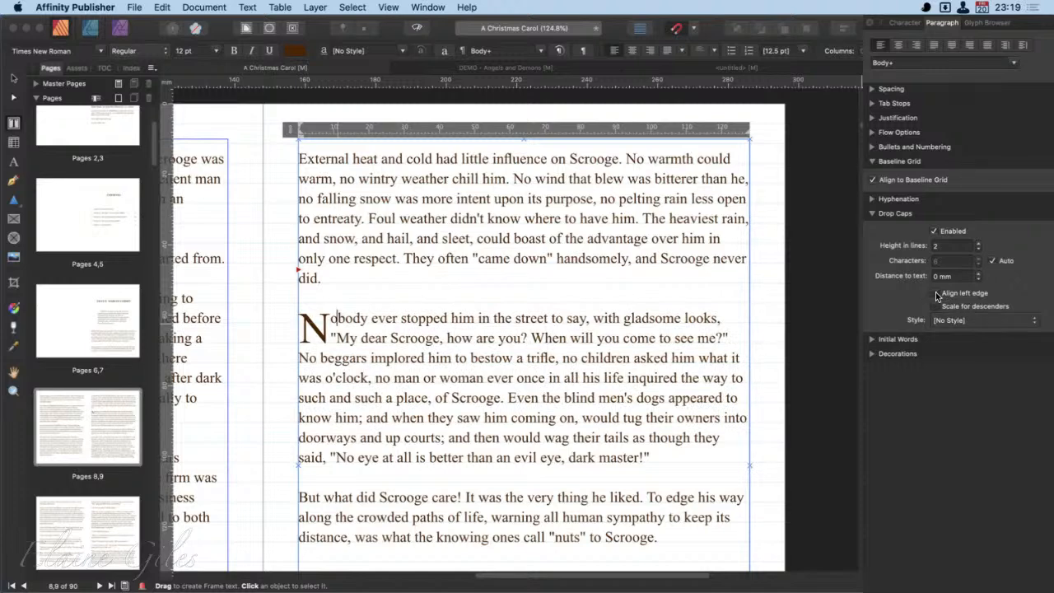
pyautogui.click(937, 294)
pyautogui.click(936, 293)
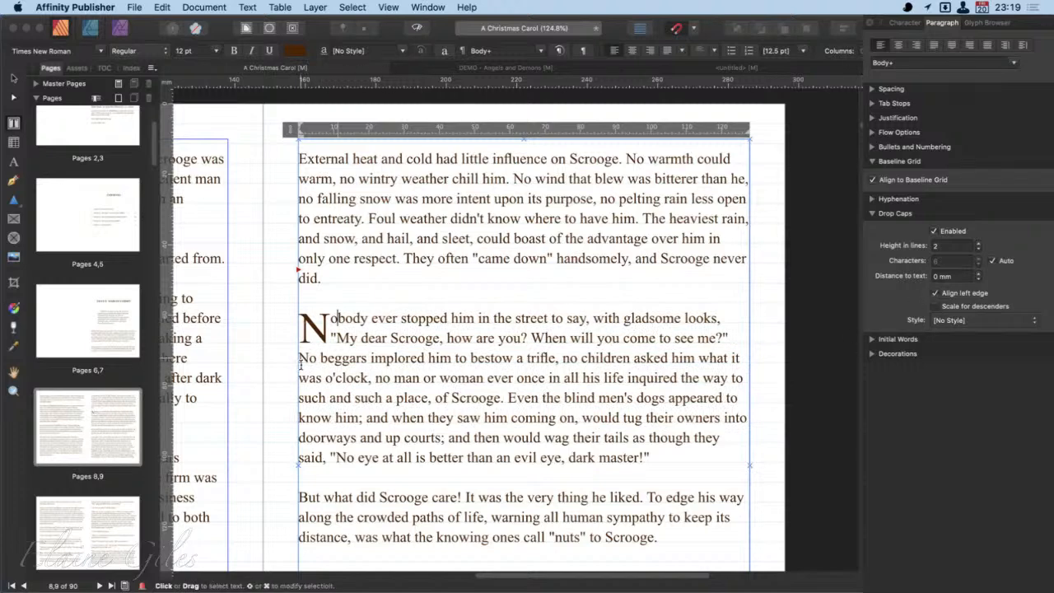
pyautogui.click(946, 294)
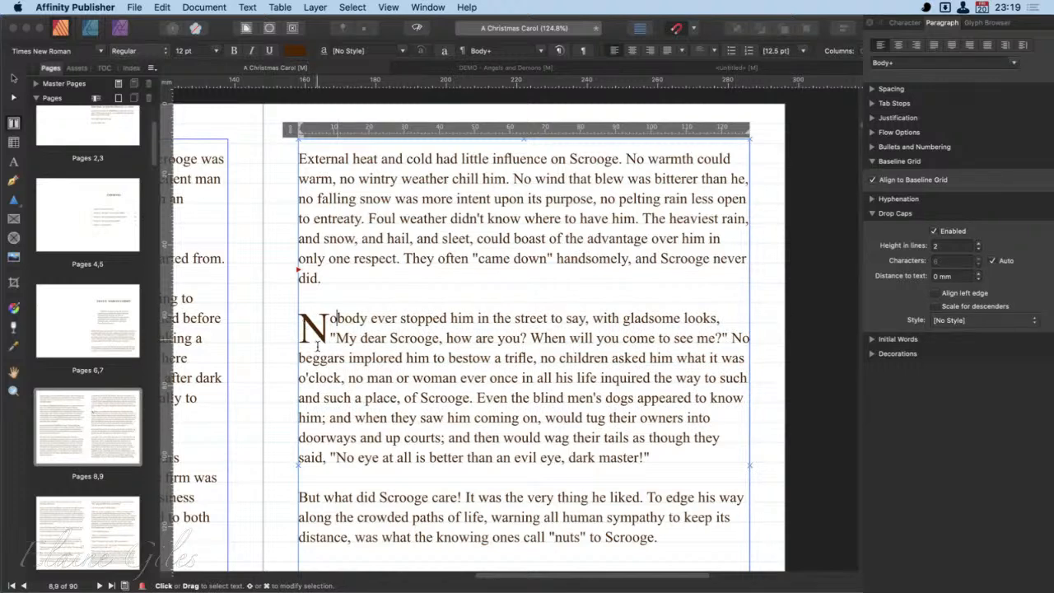
pyautogui.click(936, 307)
# - Select the letter y in "They" in the first paragraph and examine its descender up close
pyautogui.moveTo(427, 262); pyautogui.dragTo(434, 264)
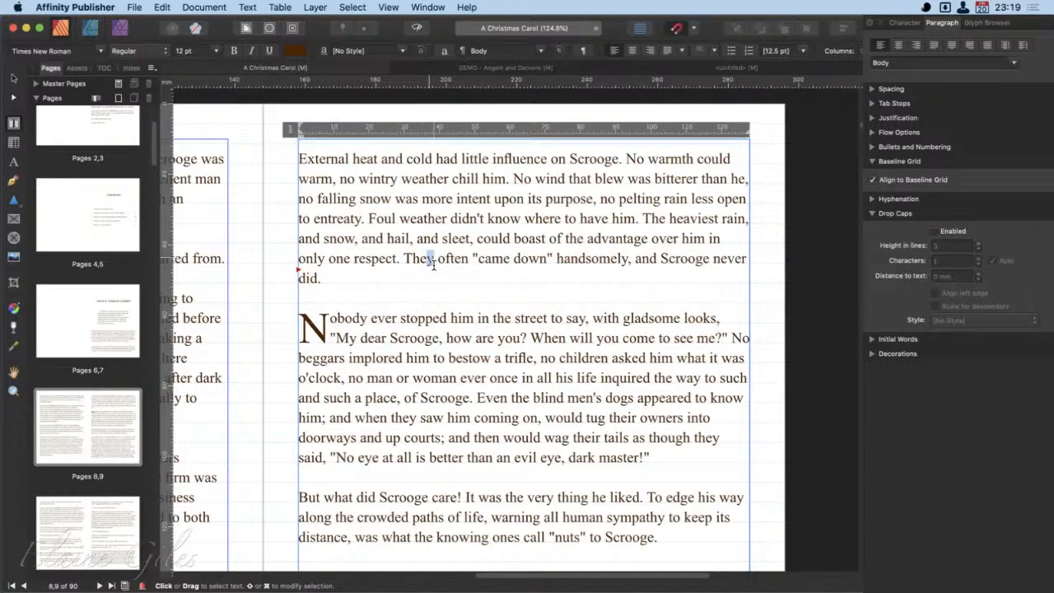
pyautogui.click(434, 263)
pyautogui.scroll(5, 403, 242)
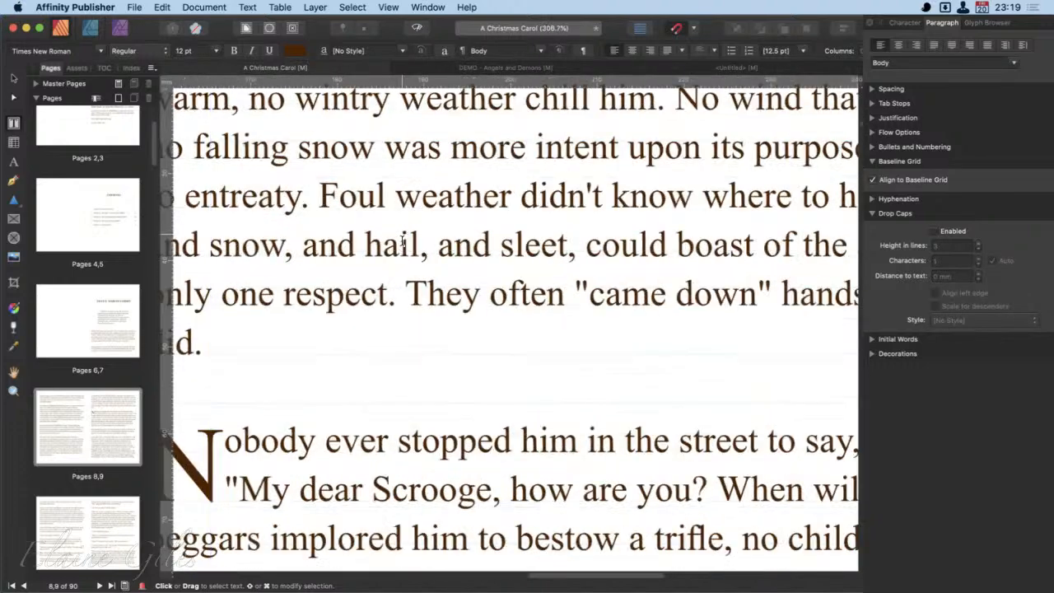
pyautogui.scroll(3, 403, 242)
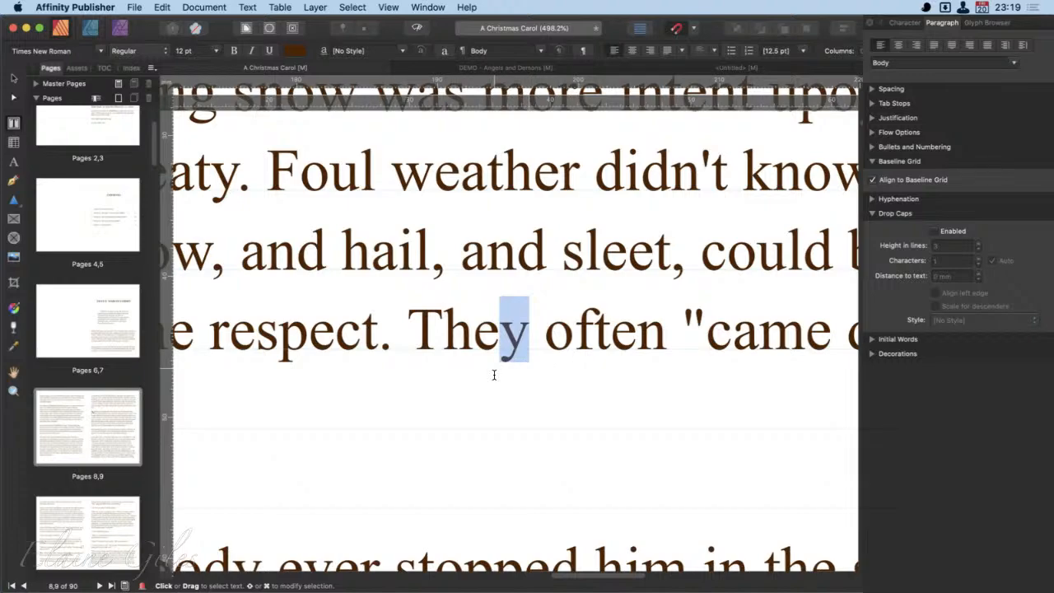
pyautogui.scroll(-8, 494, 375)
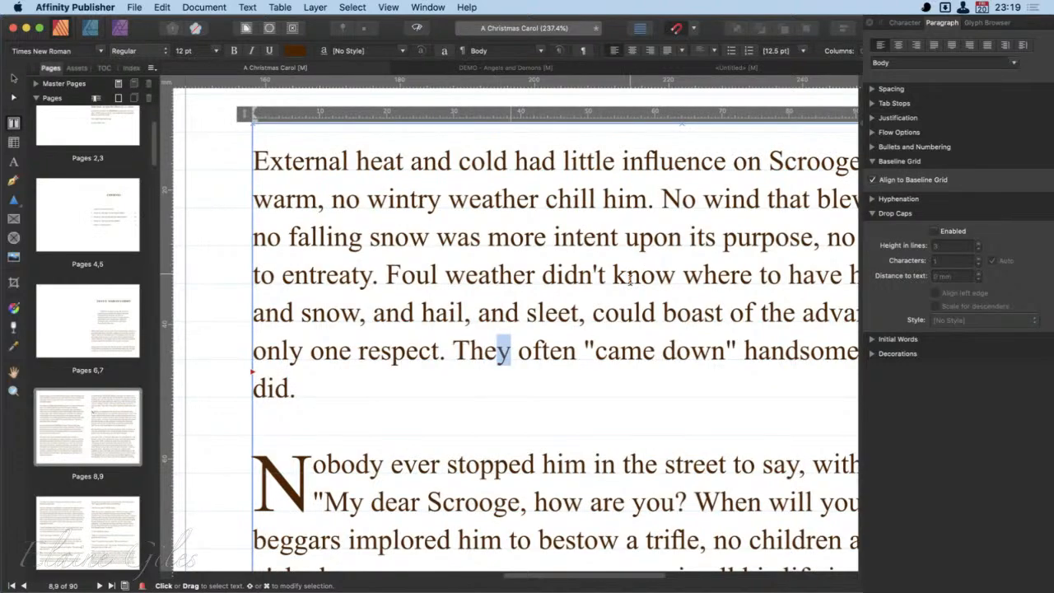
# - Select the letter k in "know" in the first paragraph and mark its x-height and ascender up close
pyautogui.moveTo(630, 280); pyautogui.dragTo(616, 283)
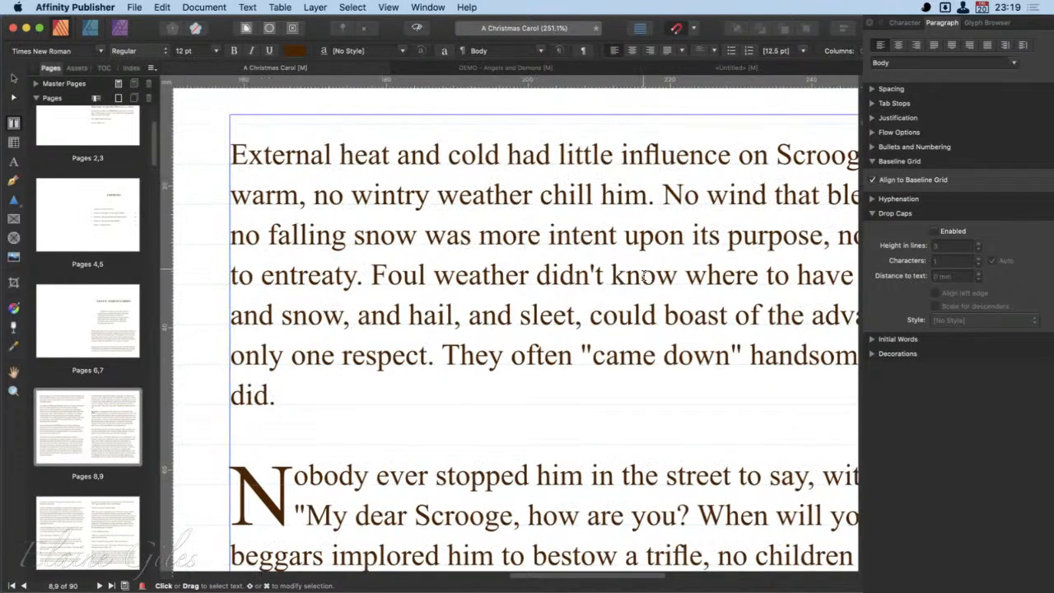
pyautogui.scroll(8, 645, 275)
pyautogui.scroll(4, 644, 275)
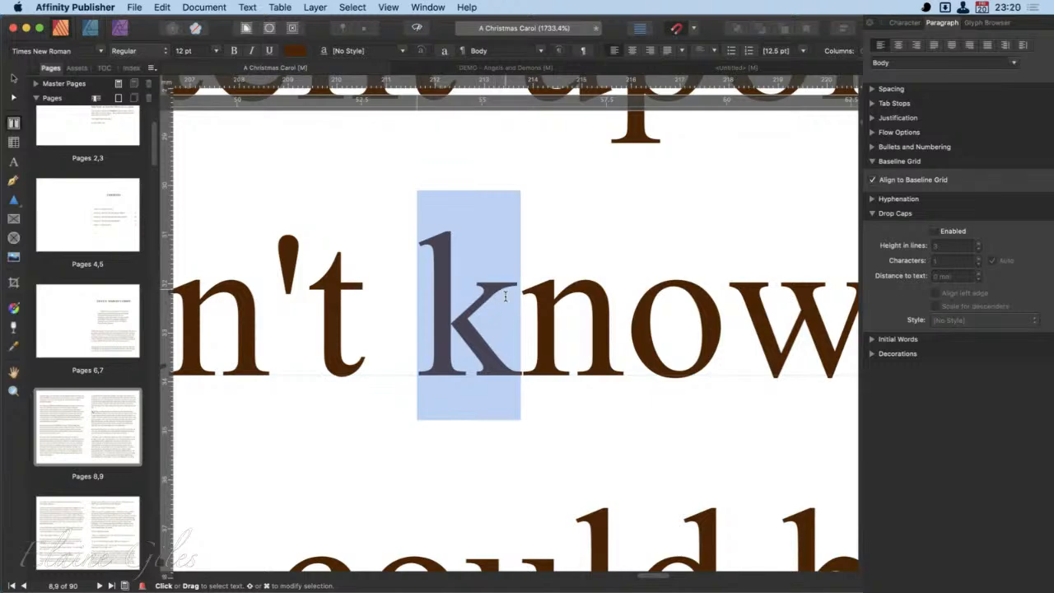
pyautogui.moveTo(471, 284); pyautogui.dragTo(869, 290)
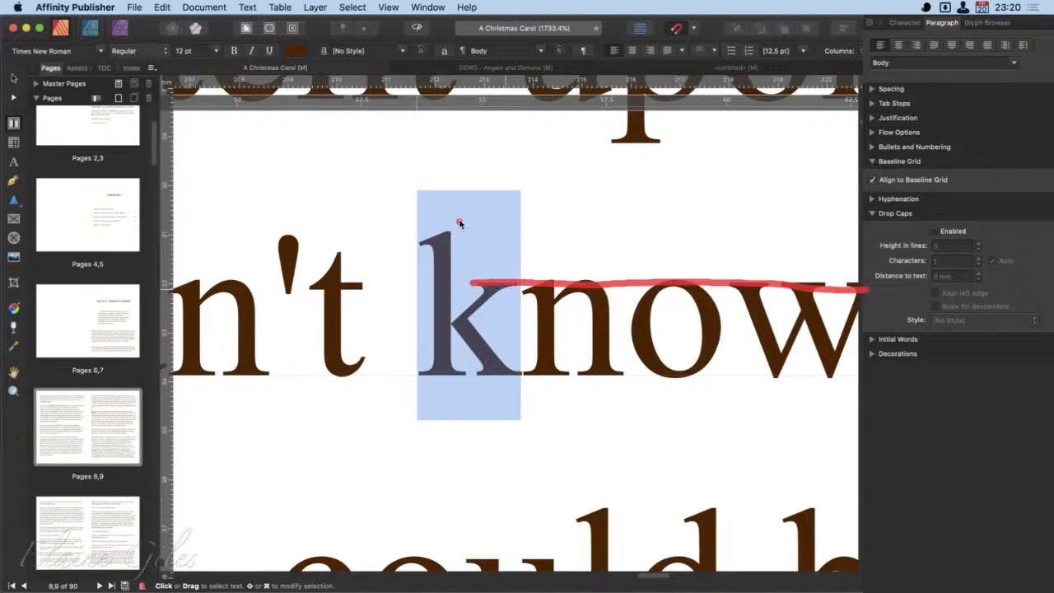
pyautogui.moveTo(457, 220)
pyautogui.mouseDown()
pyautogui.moveTo(416, 231)
pyautogui.moveTo(425, 297)
pyautogui.moveTo(473, 277)
pyautogui.moveTo(437, 216)
pyautogui.mouseUp()
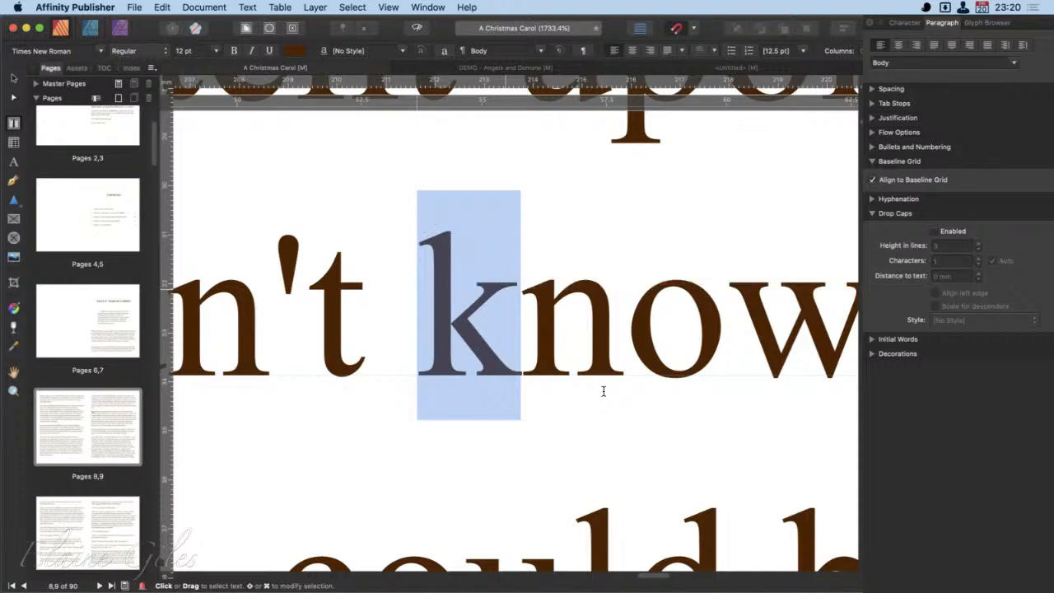
# - Try the letter Y in place of the drop cap N in "Nobody", and restore the N
pyautogui.scroll(-3, 472, 448)
pyautogui.scroll(-10, 471, 447)
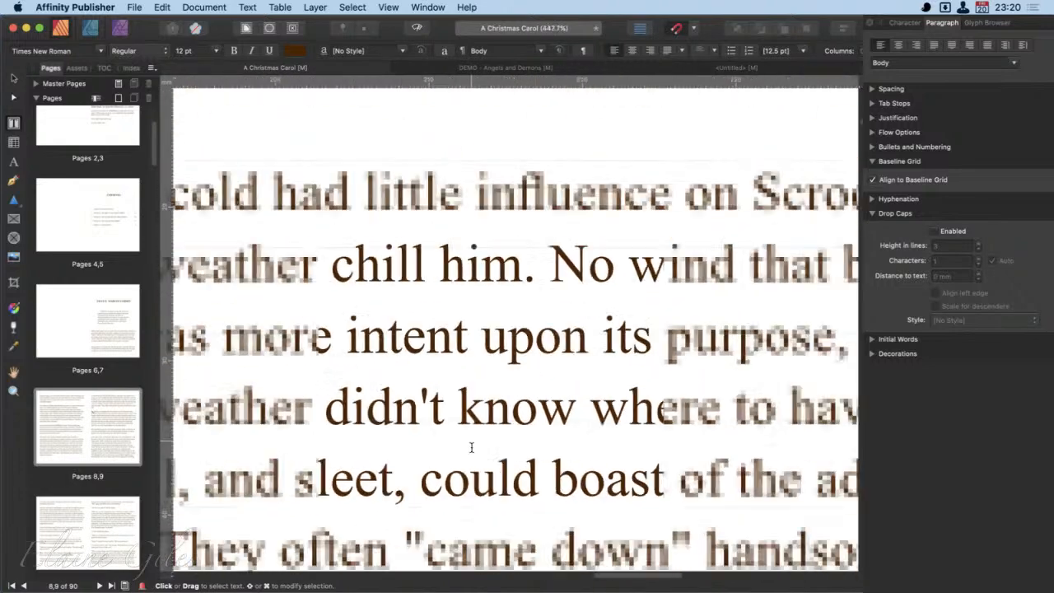
pyautogui.scroll(-5, 471, 447)
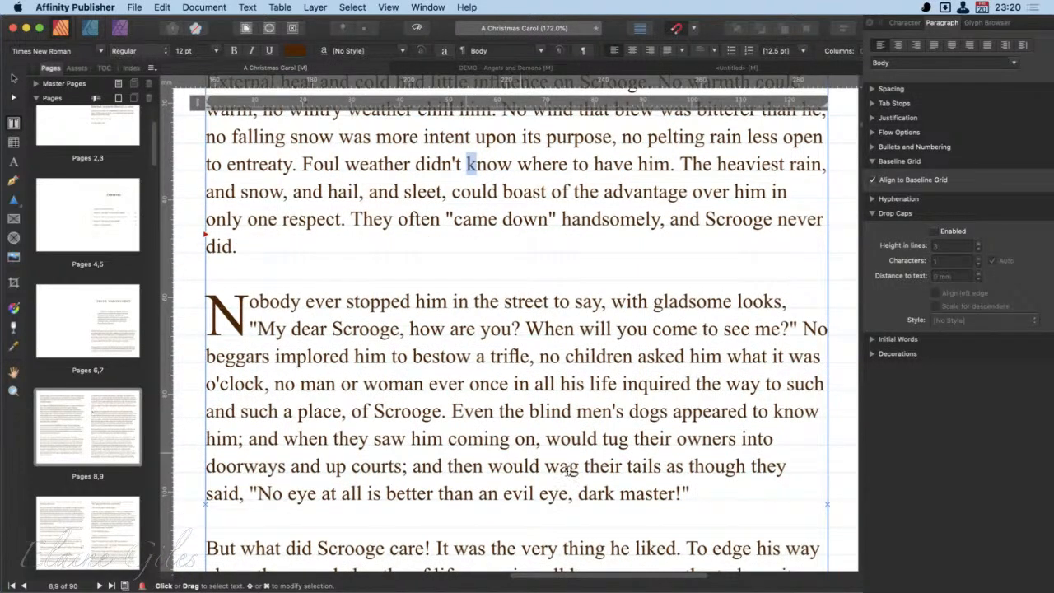
pyautogui.scroll(-5, 634, 486)
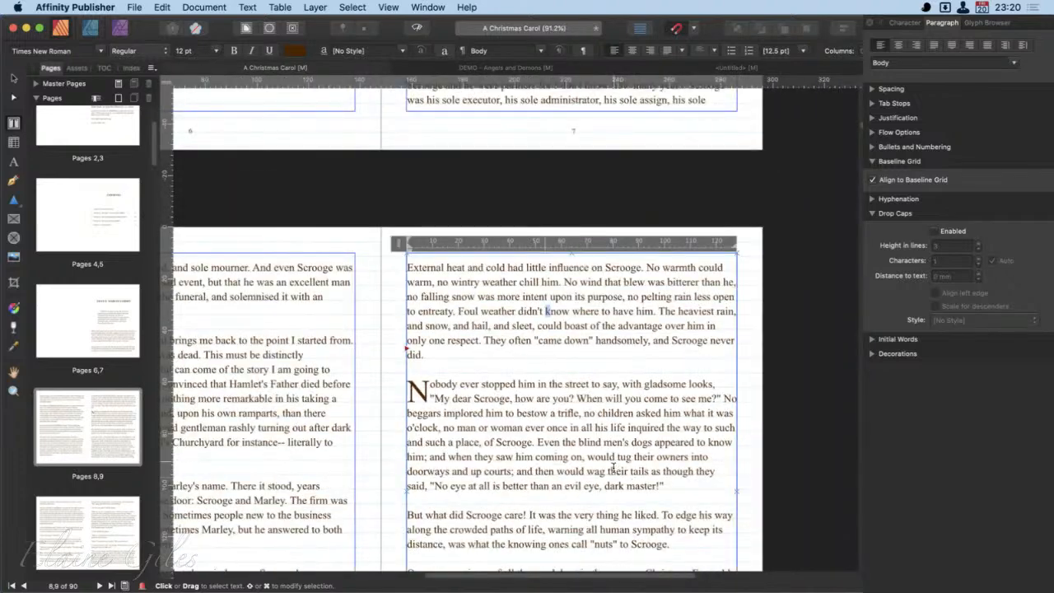
pyautogui.scroll(2, 561, 457)
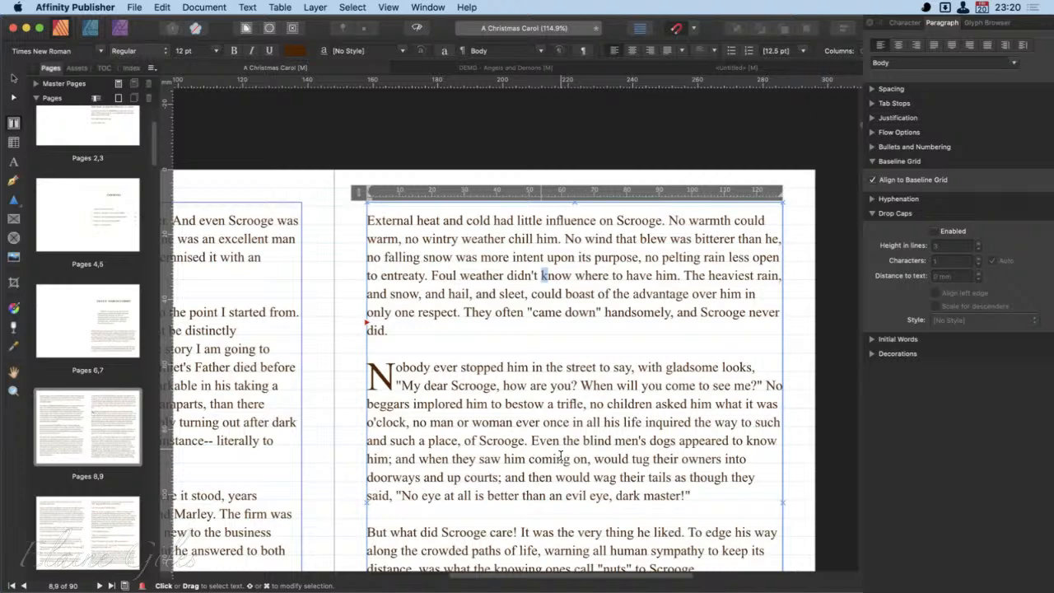
pyautogui.scroll(1, 588, 310)
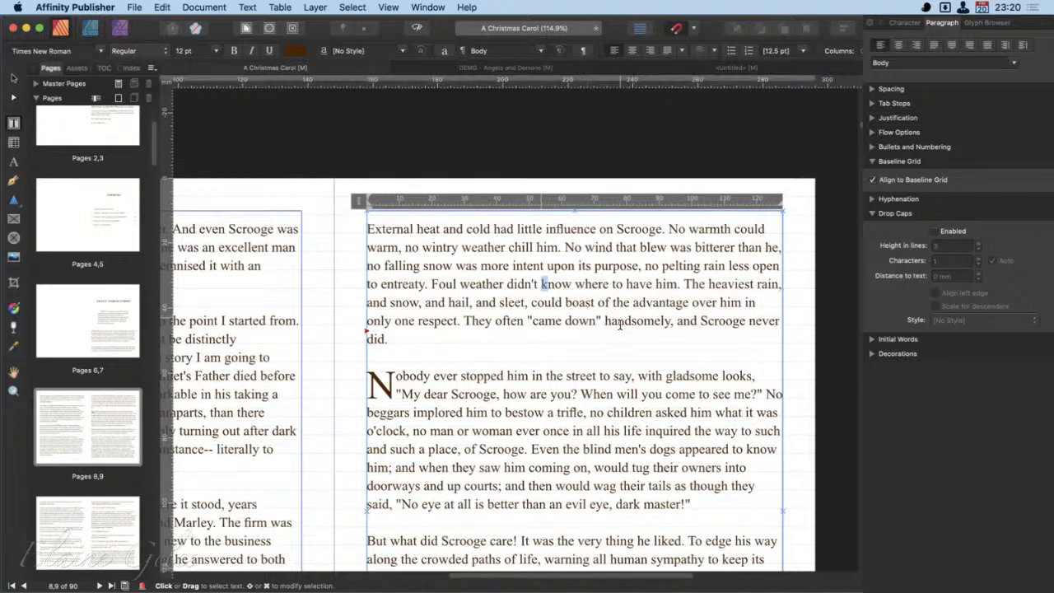
pyautogui.click(393, 382)
pyautogui.moveTo(394, 386); pyautogui.dragTo(372, 386)
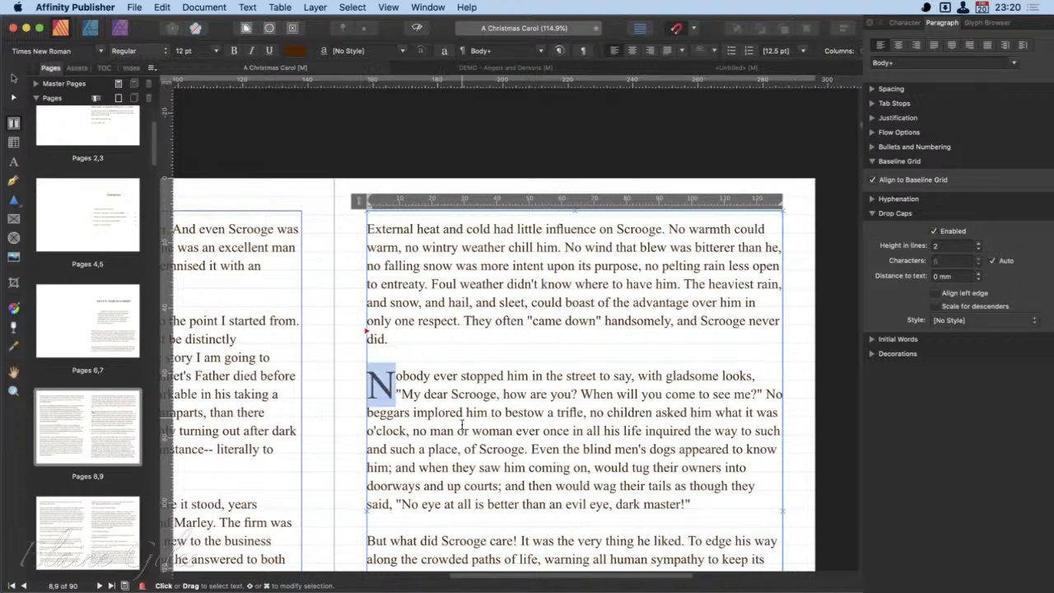
pyautogui.write('Y')
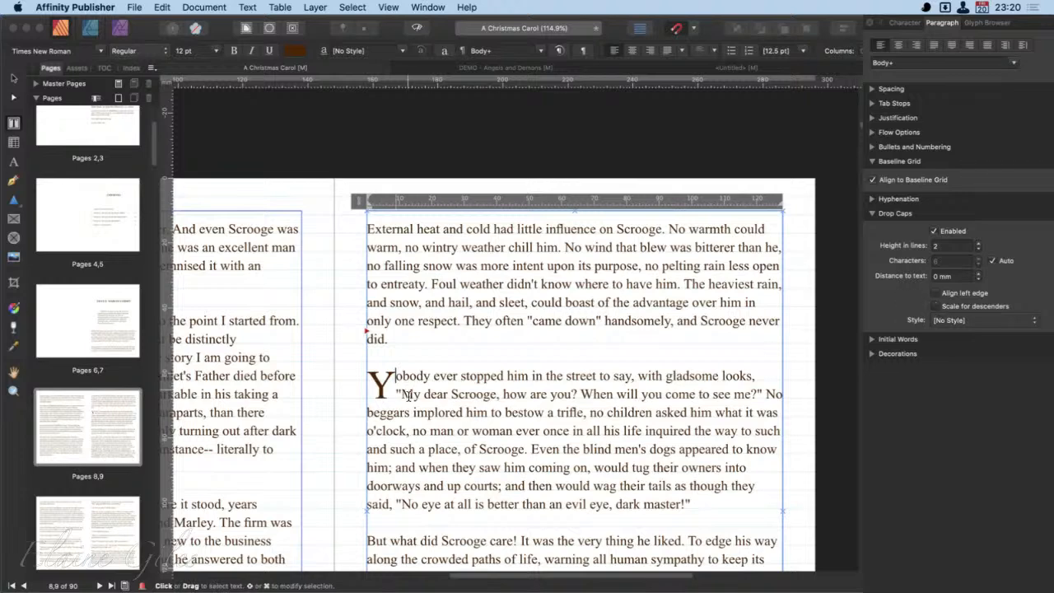
pyautogui.press('BackSpace')
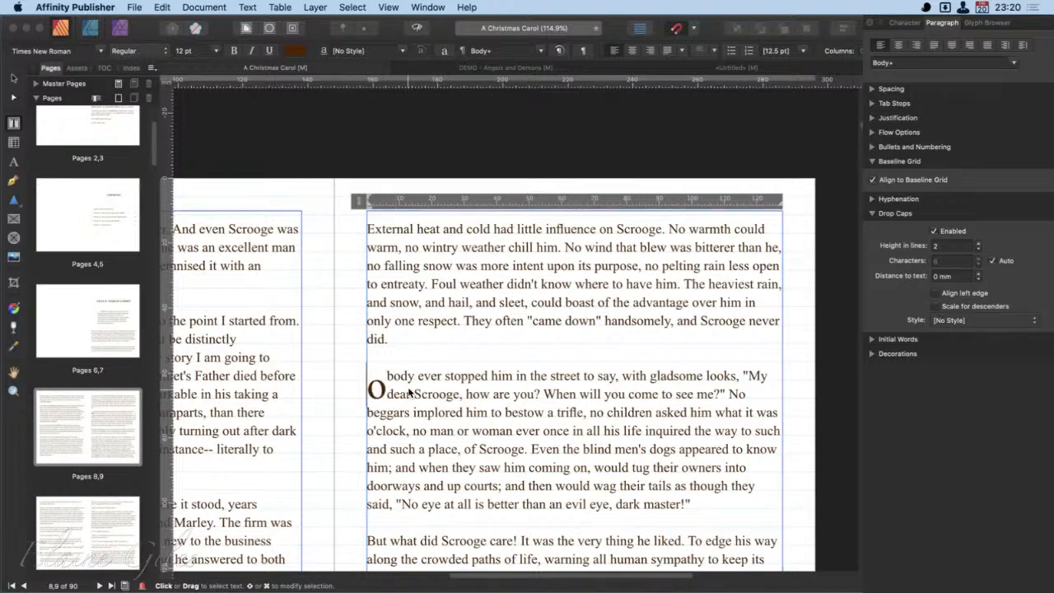
pyautogui.write('No')
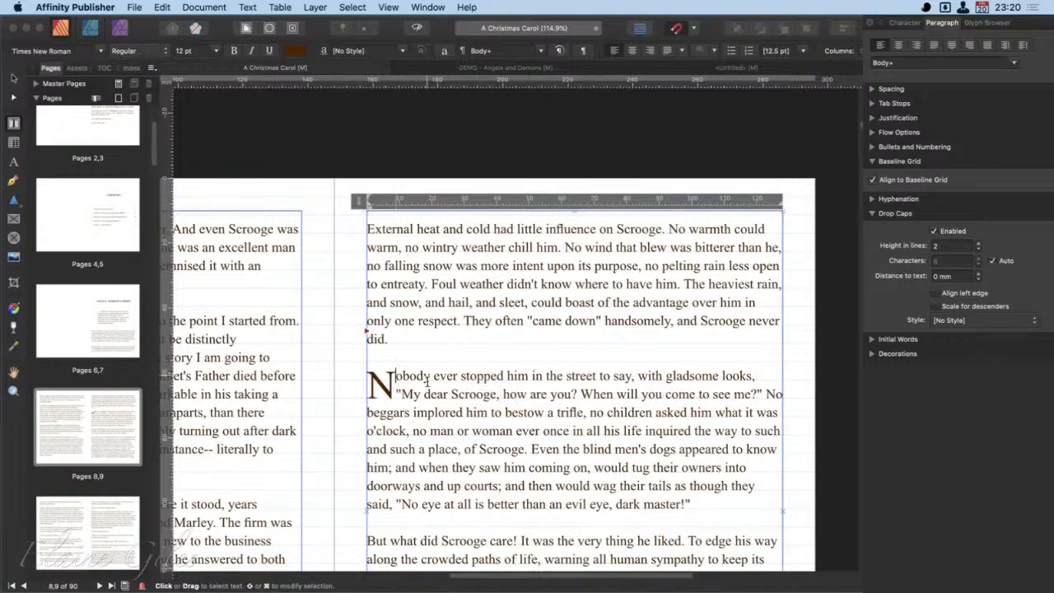
# - Turn off the automatic character count so the drop cap covers all 6 characters of "Nobody"
pyautogui.moveTo(429, 380); pyautogui.dragTo(422, 379)
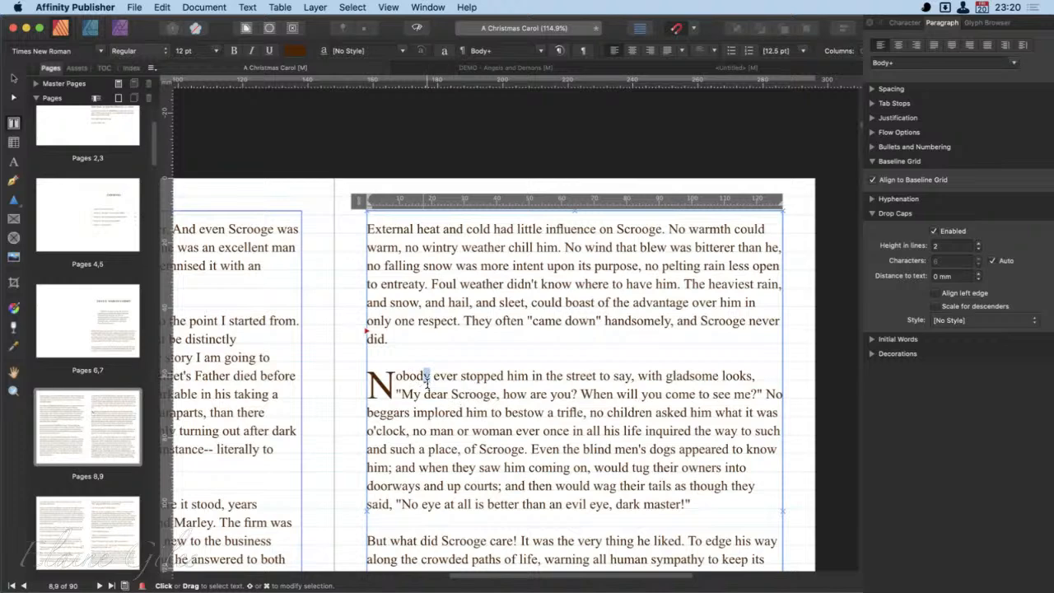
pyautogui.click(427, 379)
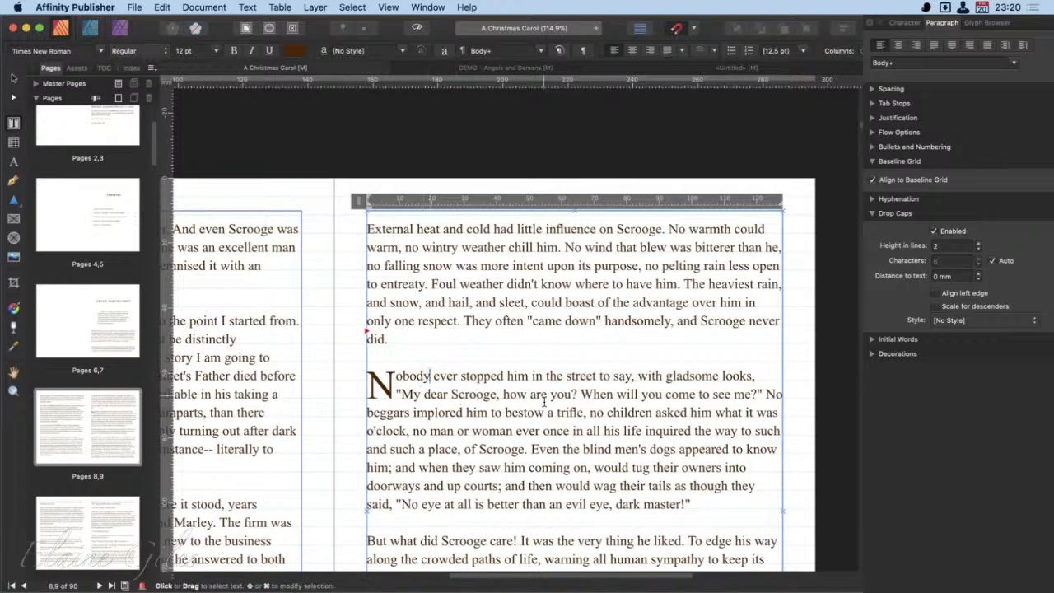
pyautogui.click(993, 261)
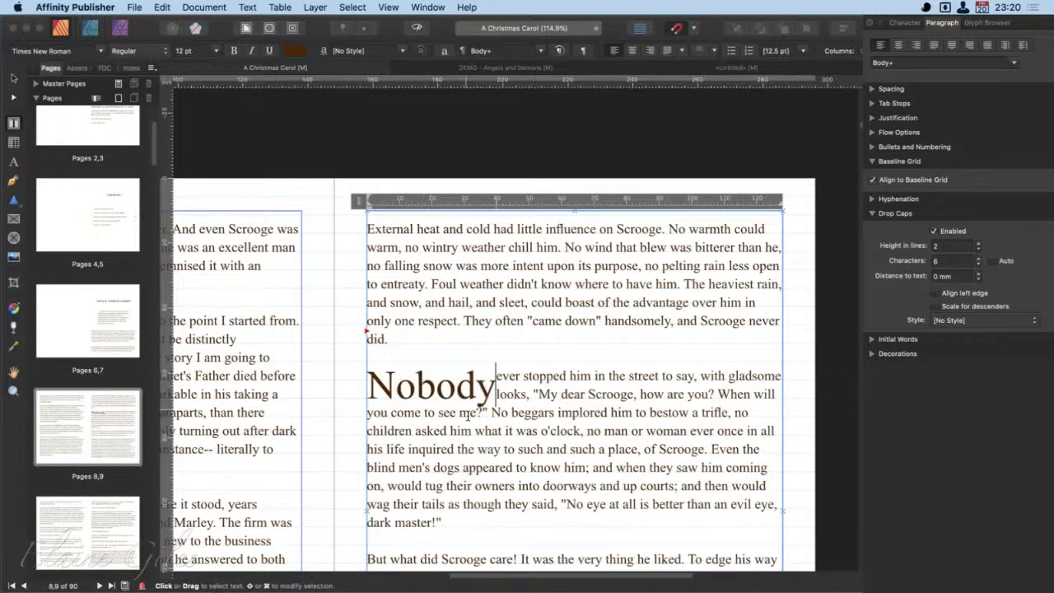
pyautogui.scroll(10, 482, 429)
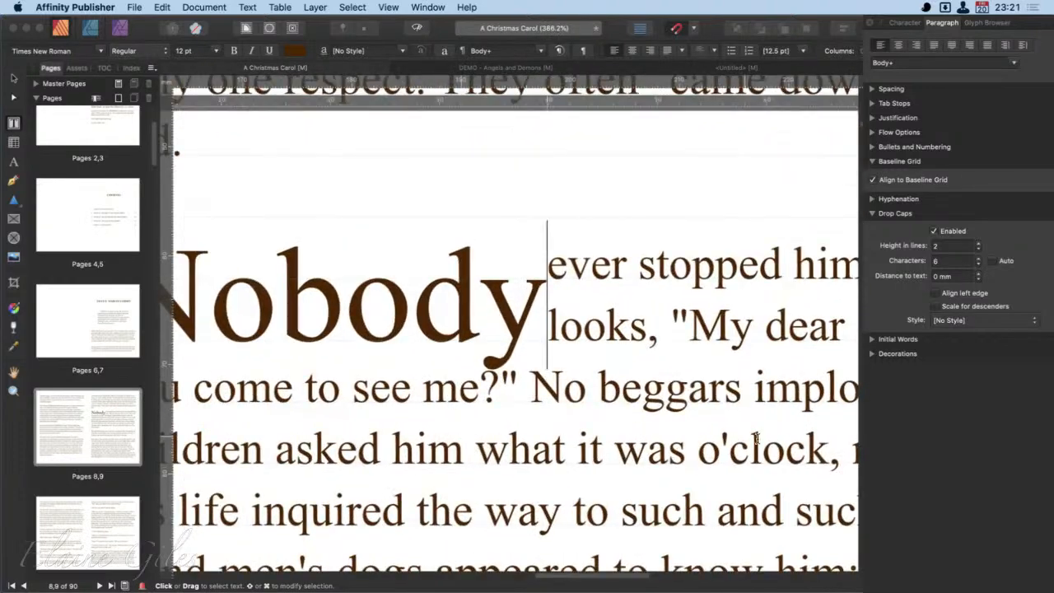
# - Enable Scale for descenders on the "Nobody" drop cap and view the available drop cap styles, keeping No Style
pyautogui.click(937, 307)
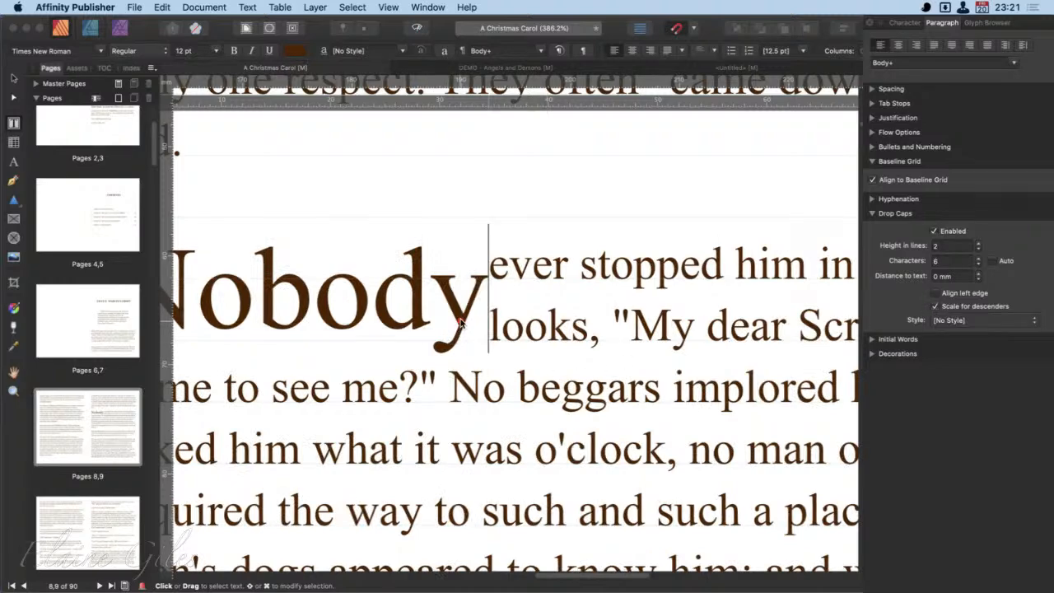
pyautogui.moveTo(463, 318)
pyautogui.mouseDown()
pyautogui.moveTo(417, 345)
pyautogui.moveTo(439, 362)
pyautogui.moveTo(456, 360)
pyautogui.moveTo(459, 320)
pyautogui.mouseUp()
pyautogui.scroll(-3, 626, 406)
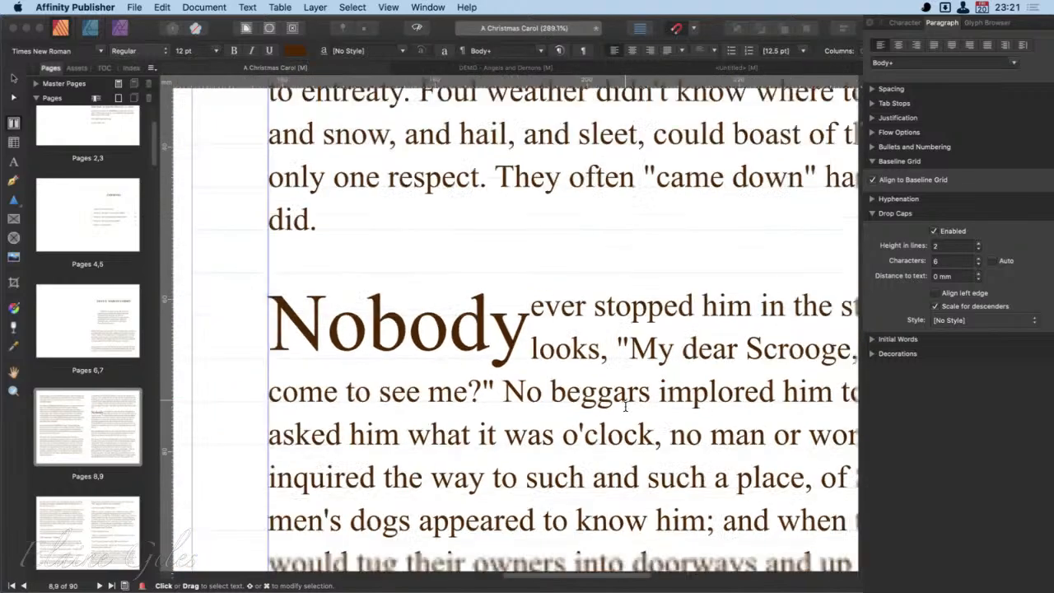
pyautogui.scroll(-4, 626, 406)
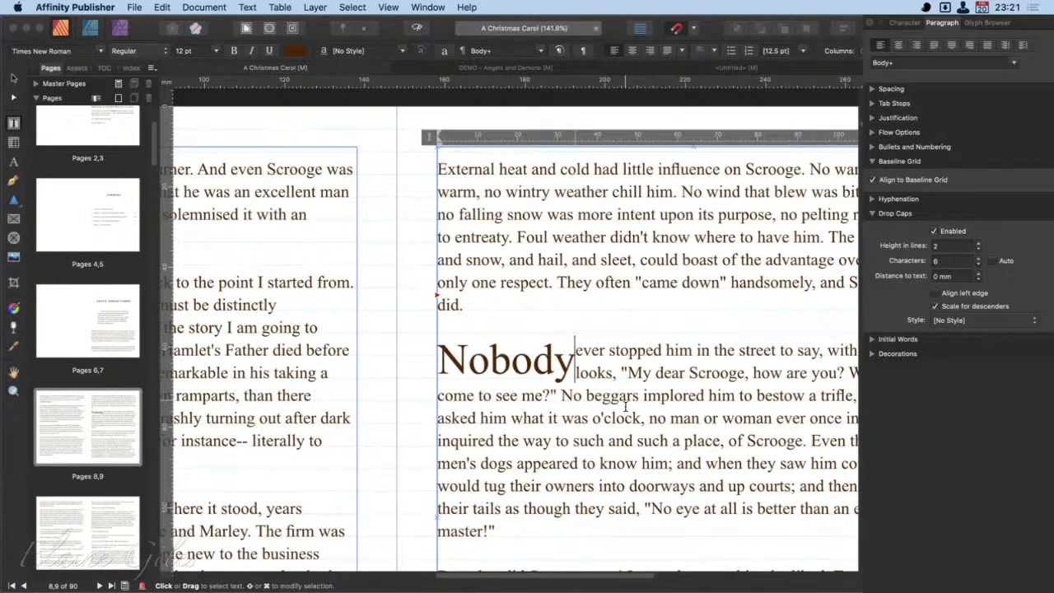
pyautogui.hscroll(3, 626, 407)
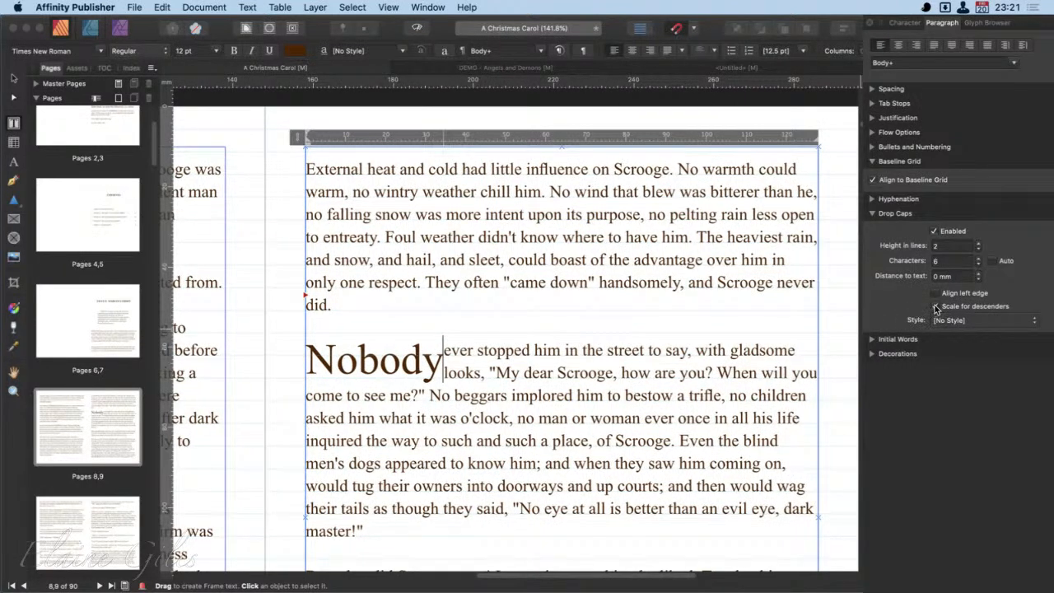
pyautogui.click(997, 321)
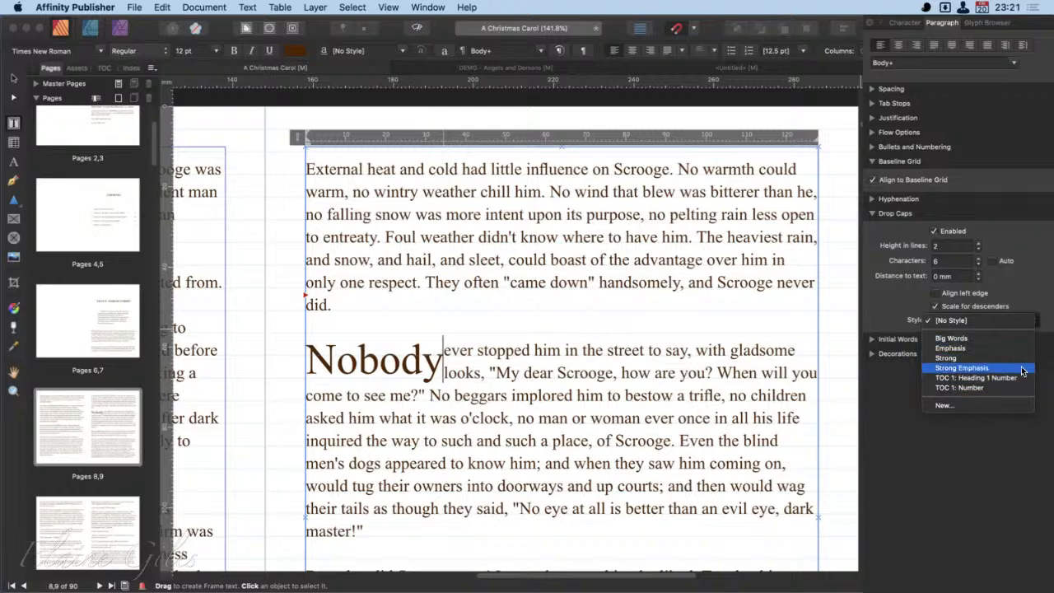
pyautogui.click(1042, 267)
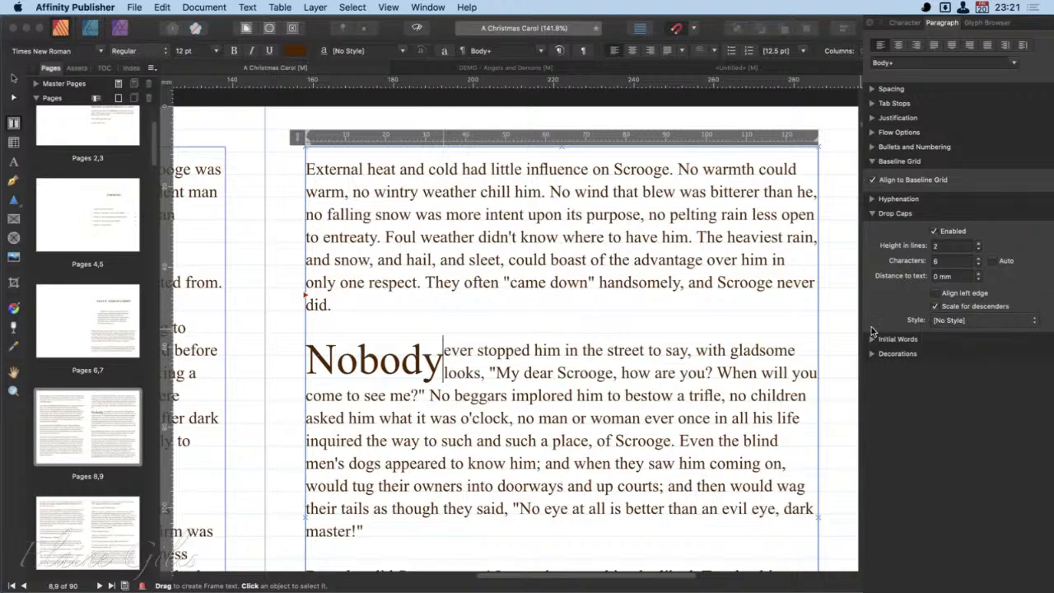
# - Select the word "Nobody" and turn off drop caps for its paragraph
pyautogui.click(872, 213)
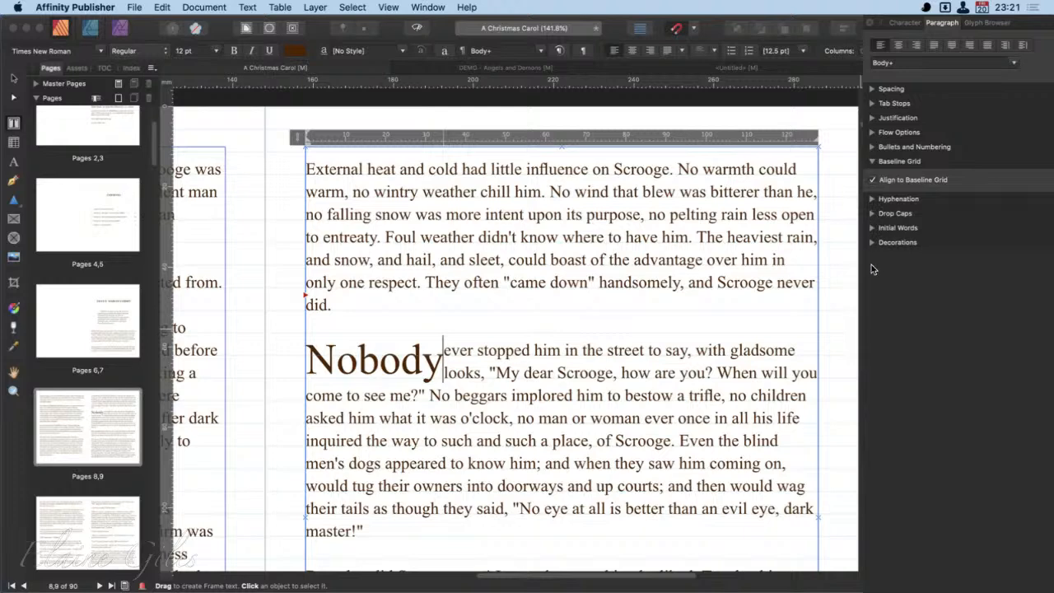
pyautogui.doubleClick(374, 370)
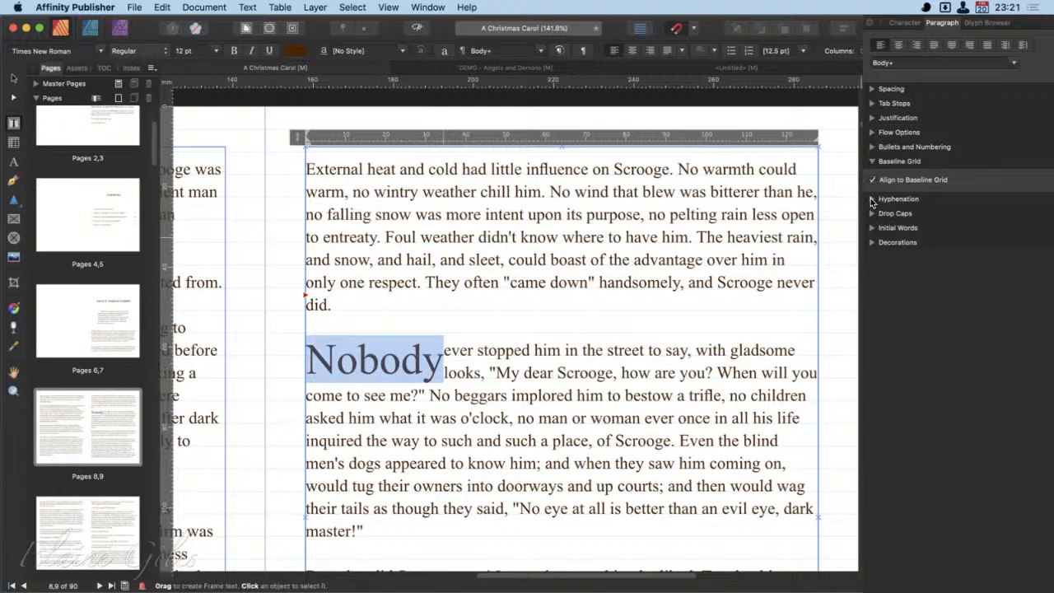
pyautogui.click(872, 216)
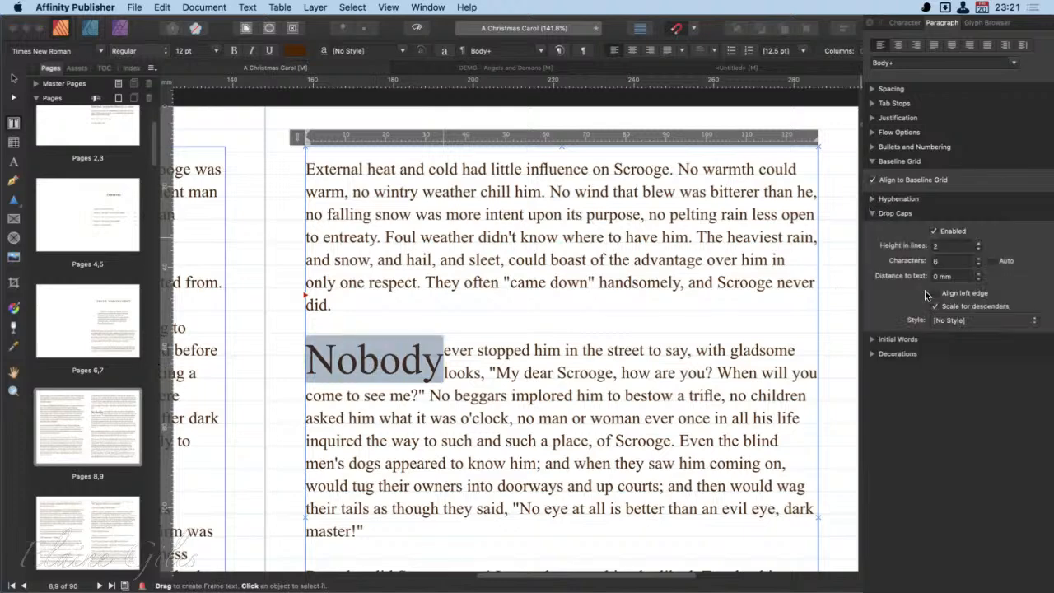
pyautogui.click(935, 232)
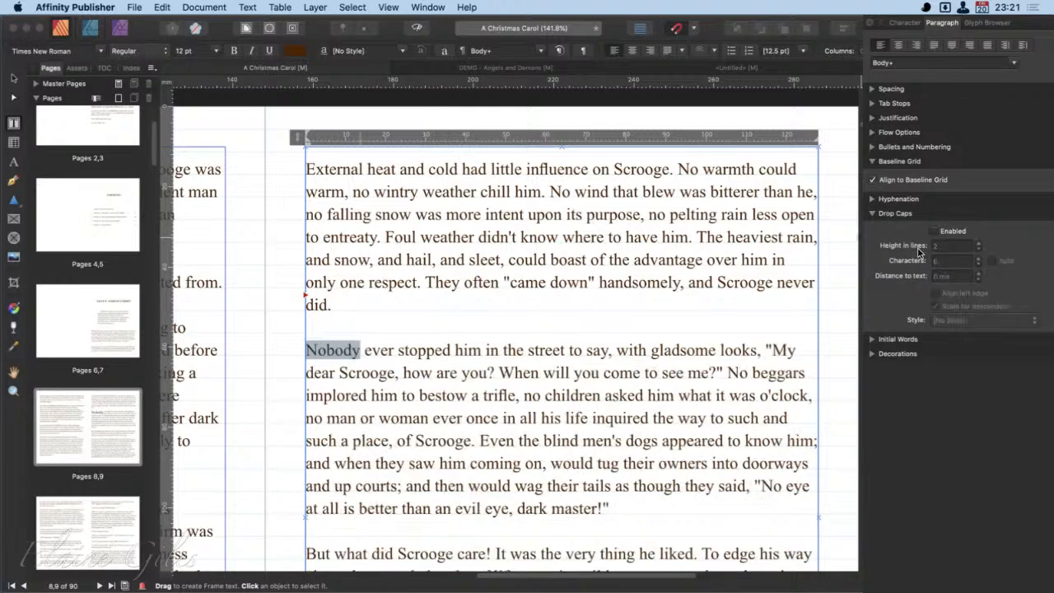
pyautogui.click(872, 215)
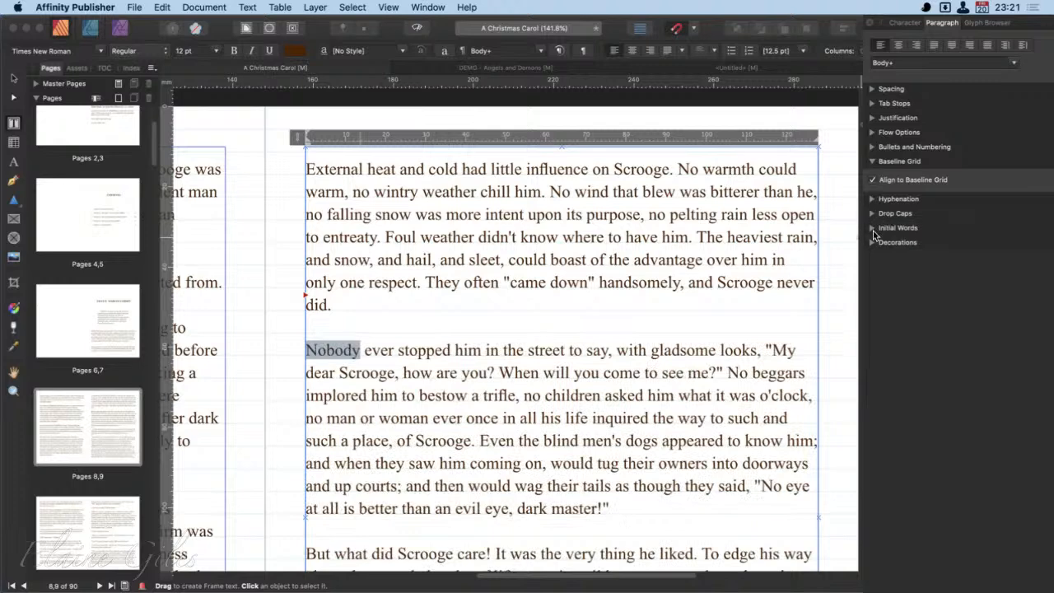
# - Enable Initial Words for the "Nobody" paragraph and apply the Big Words style to them
pyautogui.click(874, 228)
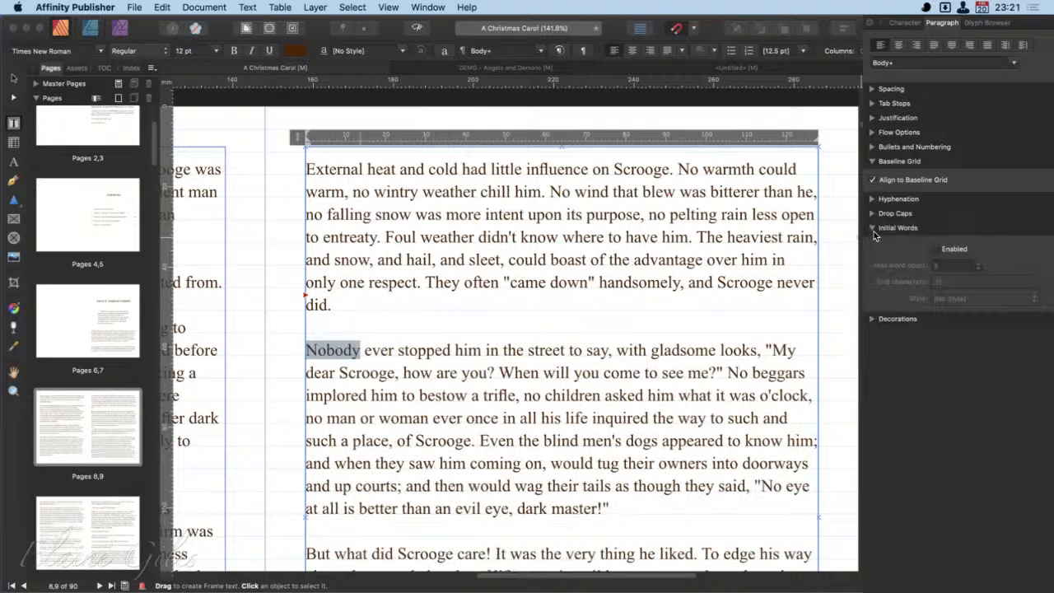
pyautogui.click(947, 253)
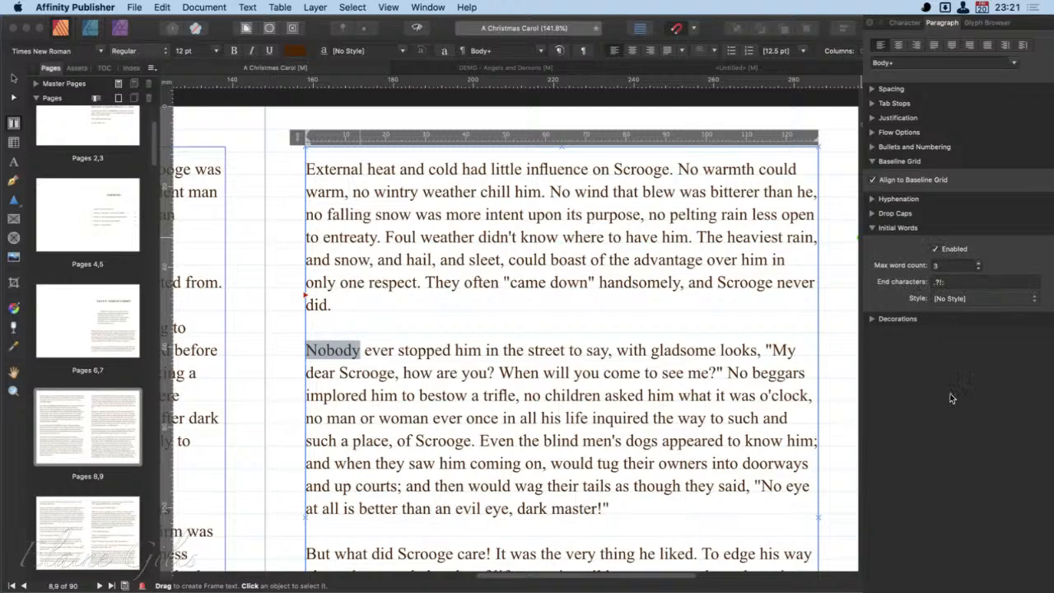
pyautogui.click(959, 267)
pyautogui.click(401, 350)
pyautogui.click(344, 350)
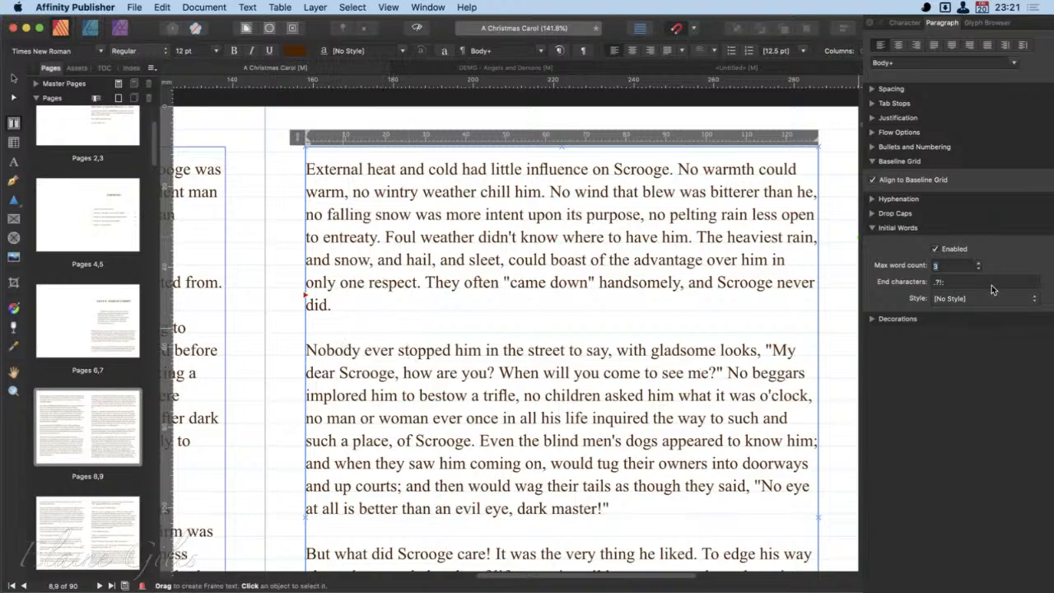
pyautogui.doubleClick(344, 350)
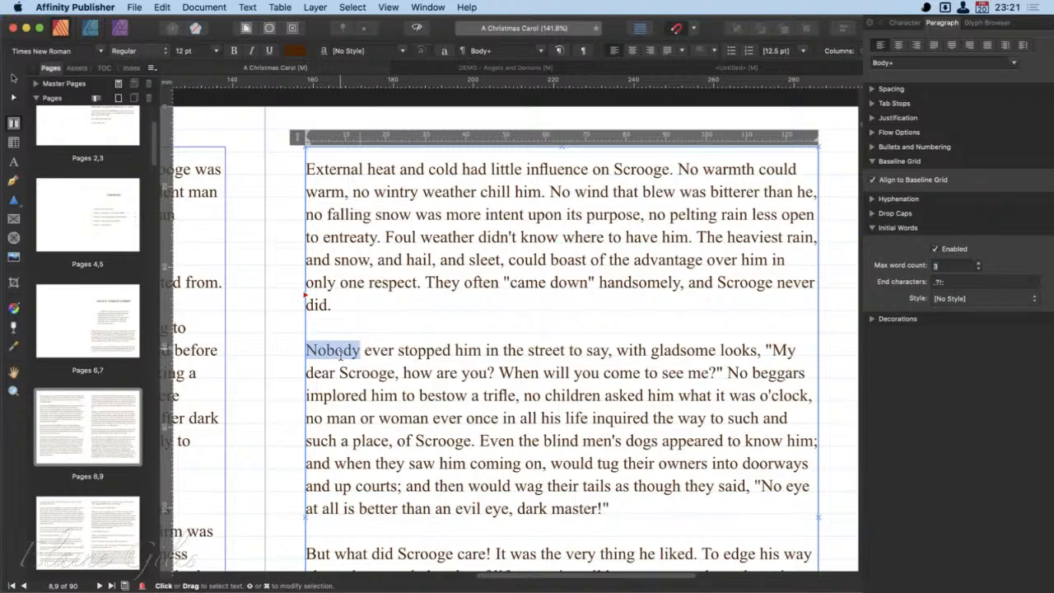
pyautogui.click(990, 297)
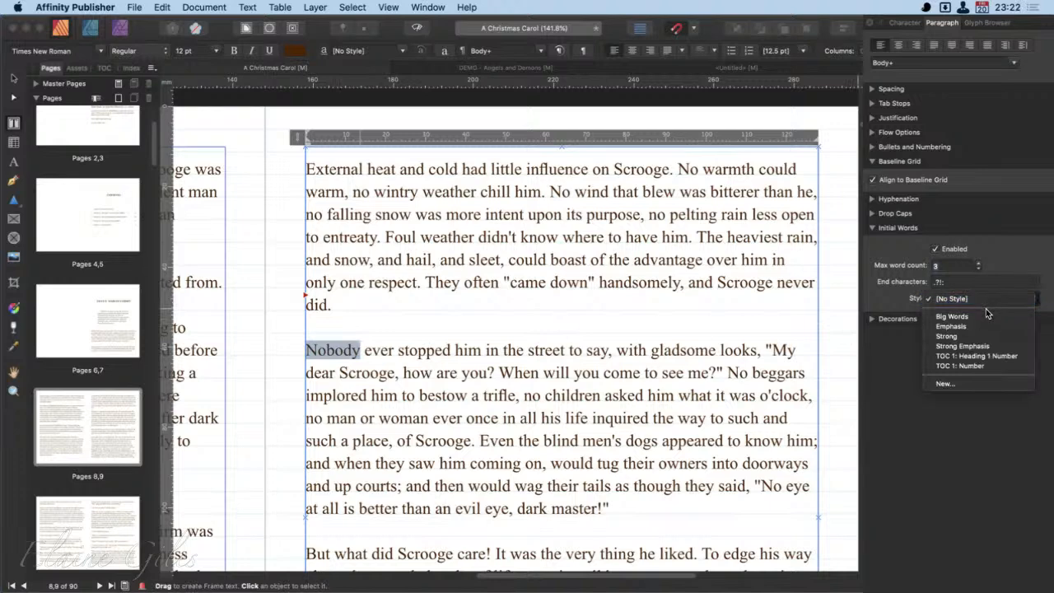
pyautogui.click(952, 316)
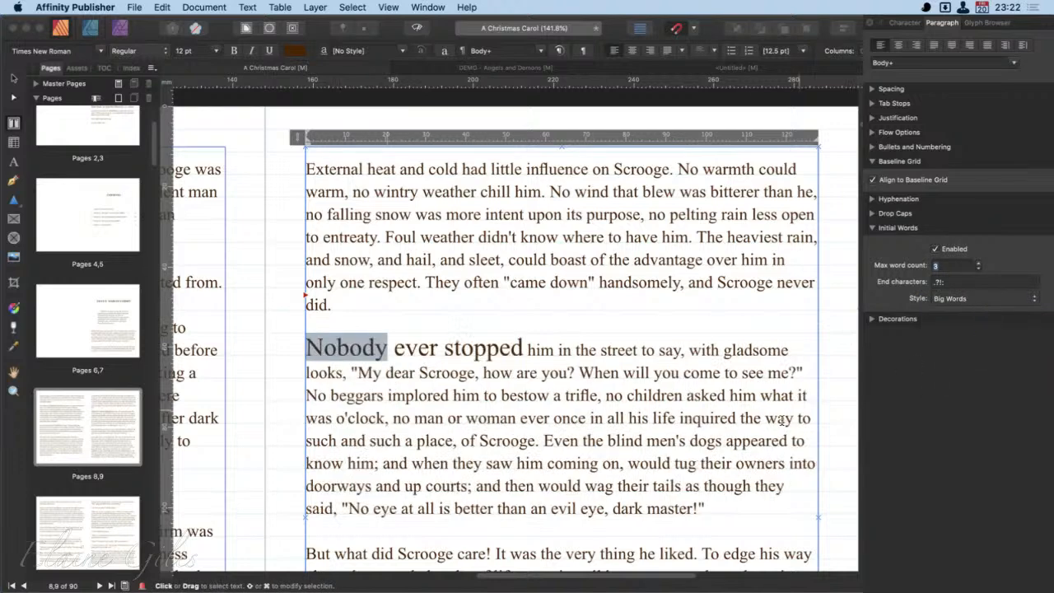
# - Select the words "Nobody ever stopped" and raise the Initial Words max word count to 8
pyautogui.click(652, 418)
pyautogui.moveTo(524, 353); pyautogui.dragTo(311, 359)
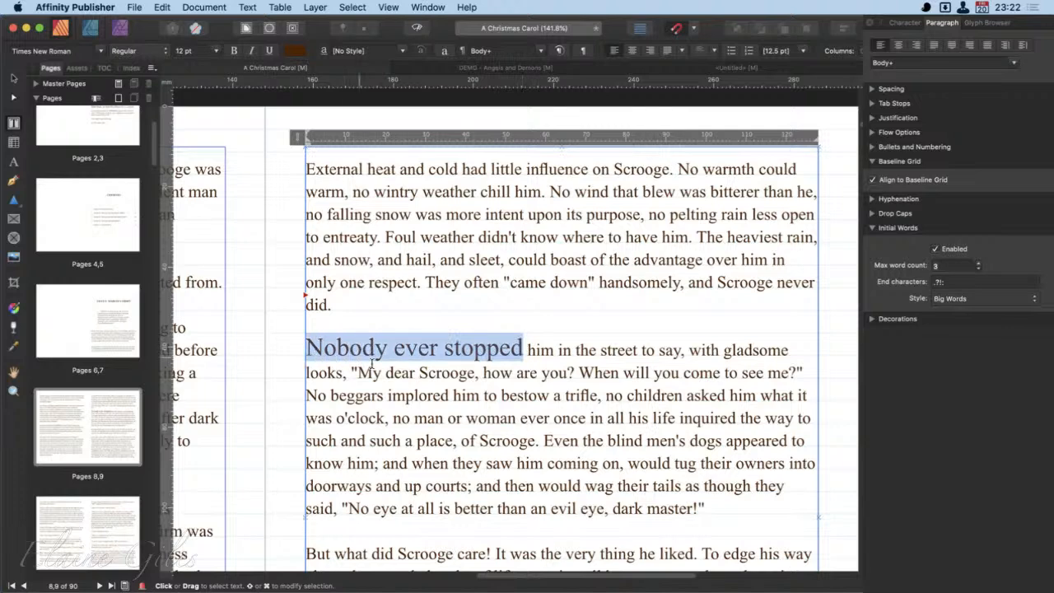
pyautogui.click(979, 270)
pyautogui.click(980, 269)
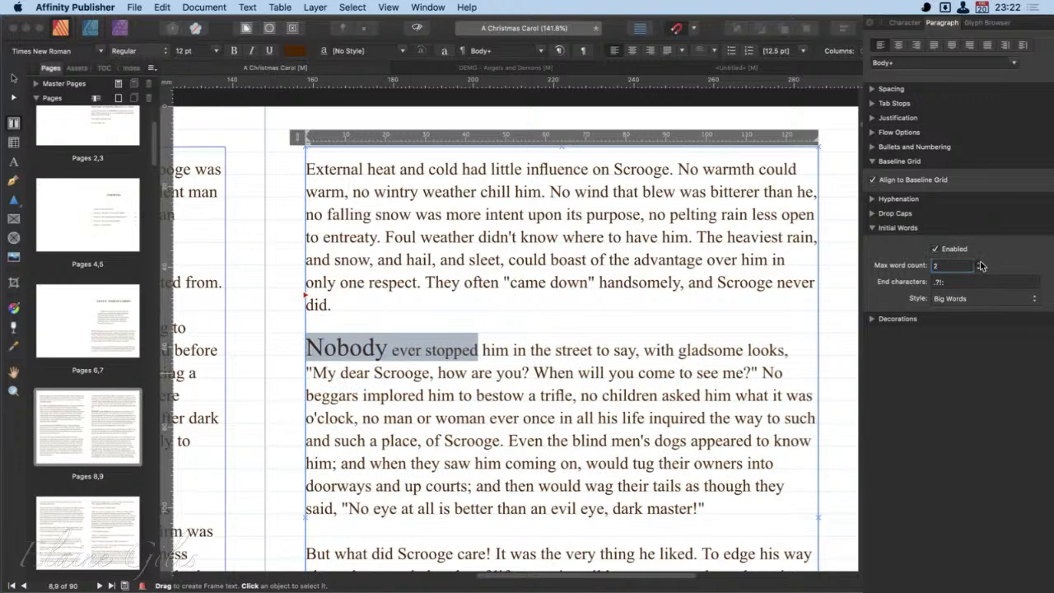
pyautogui.click(980, 263)
pyautogui.click(979, 263)
pyautogui.click(979, 263)
pyautogui.click(980, 263)
pyautogui.click(980, 263)
pyautogui.click(980, 263)
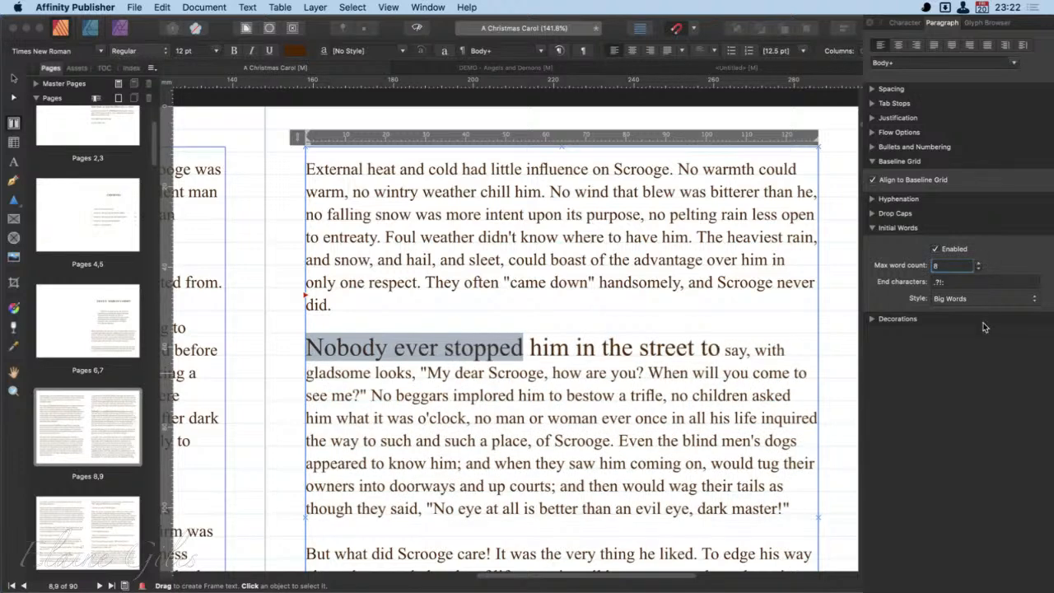
# - Reduce the max word count to 1 and turn off Initial Words for the "Nobody" paragraph
pyautogui.click(979, 269)
pyautogui.click(980, 270)
pyautogui.click(980, 269)
pyautogui.click(979, 269)
pyautogui.click(980, 270)
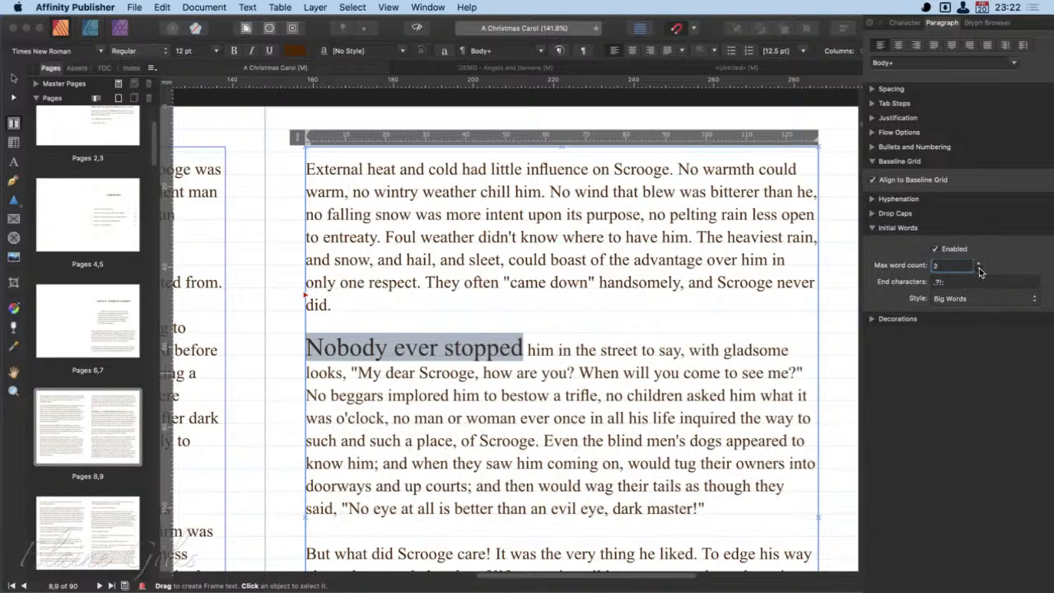
pyautogui.click(980, 269)
pyautogui.click(979, 269)
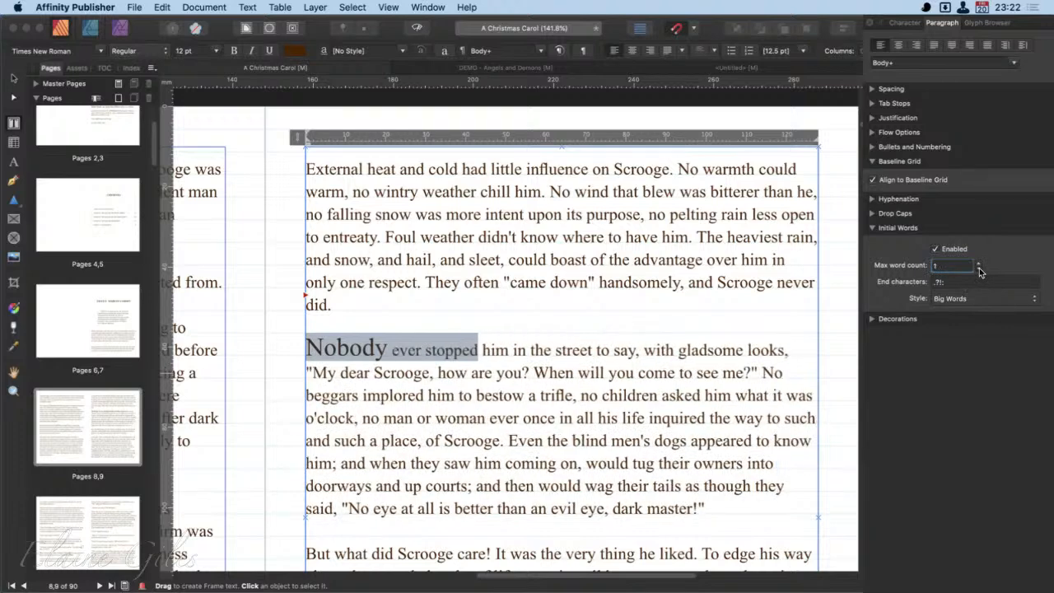
pyautogui.click(937, 249)
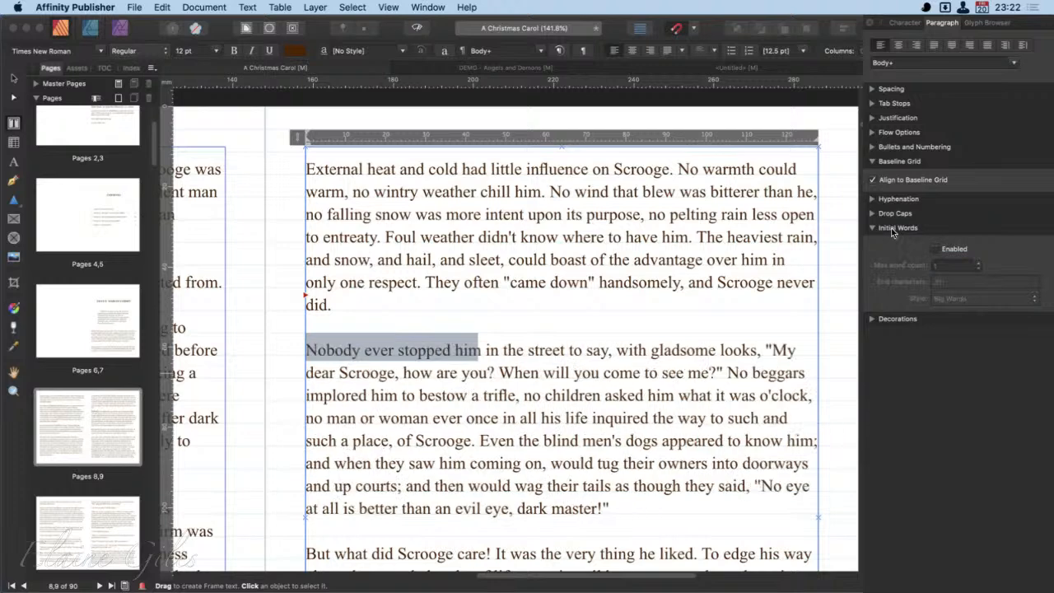
pyautogui.click(872, 229)
# - Add a left-side decoration line to the paragraph beginning "Nobody ever stopped him"
pyautogui.click(872, 243)
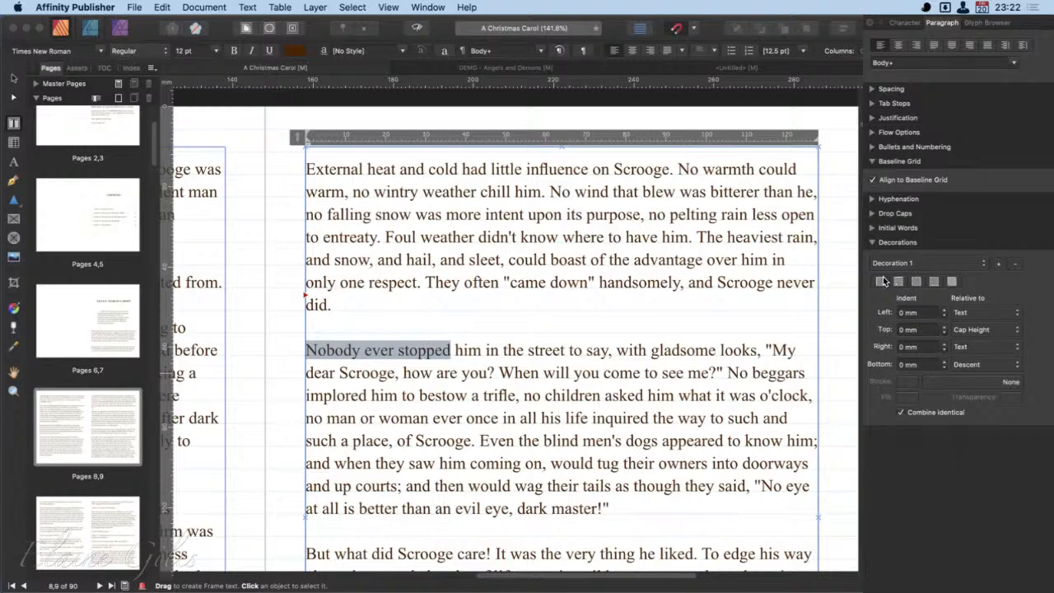
pyautogui.click(622, 352)
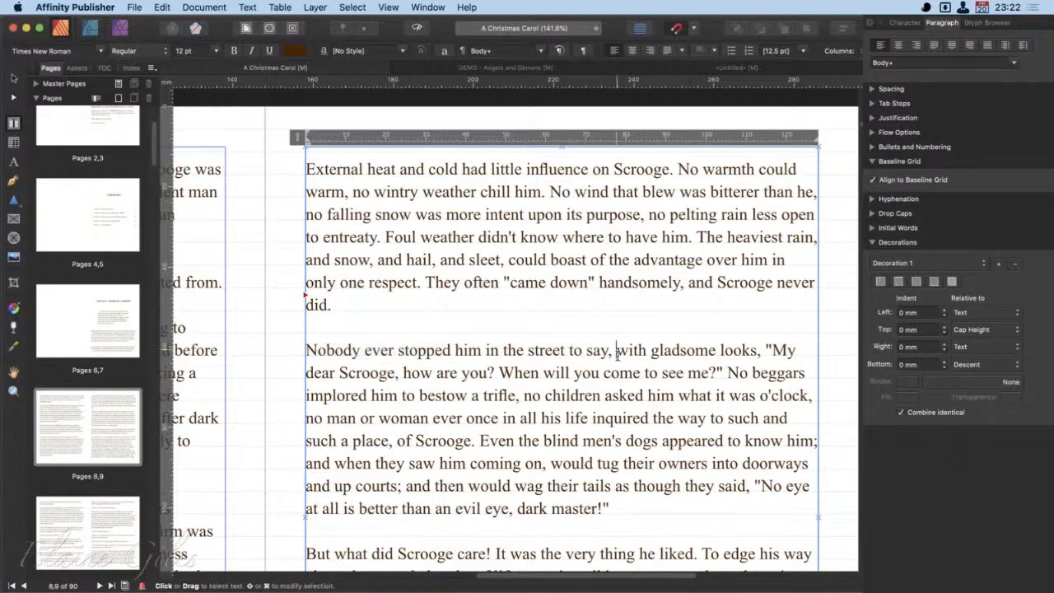
pyautogui.click(897, 264)
pyautogui.click(1010, 283)
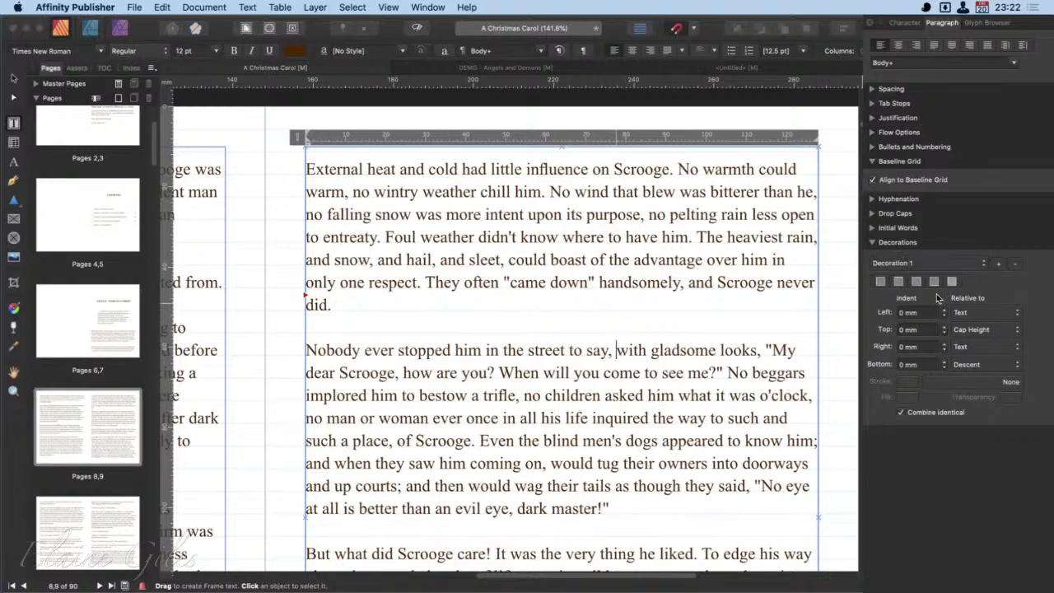
pyautogui.click(881, 283)
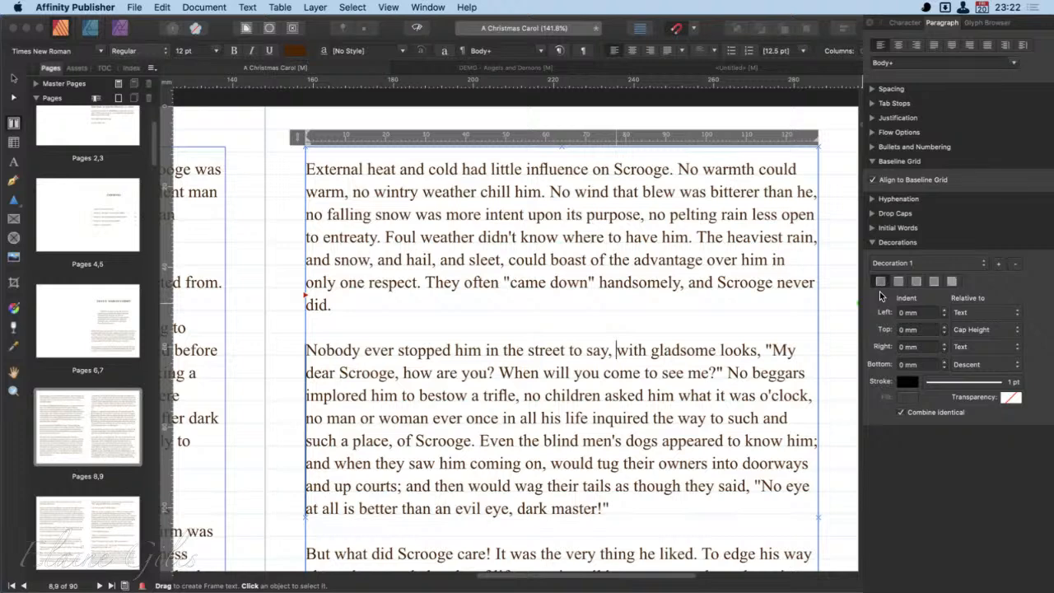
# - Set the left indent of the paragraph's decoration to -3 mm
pyautogui.click(945, 314)
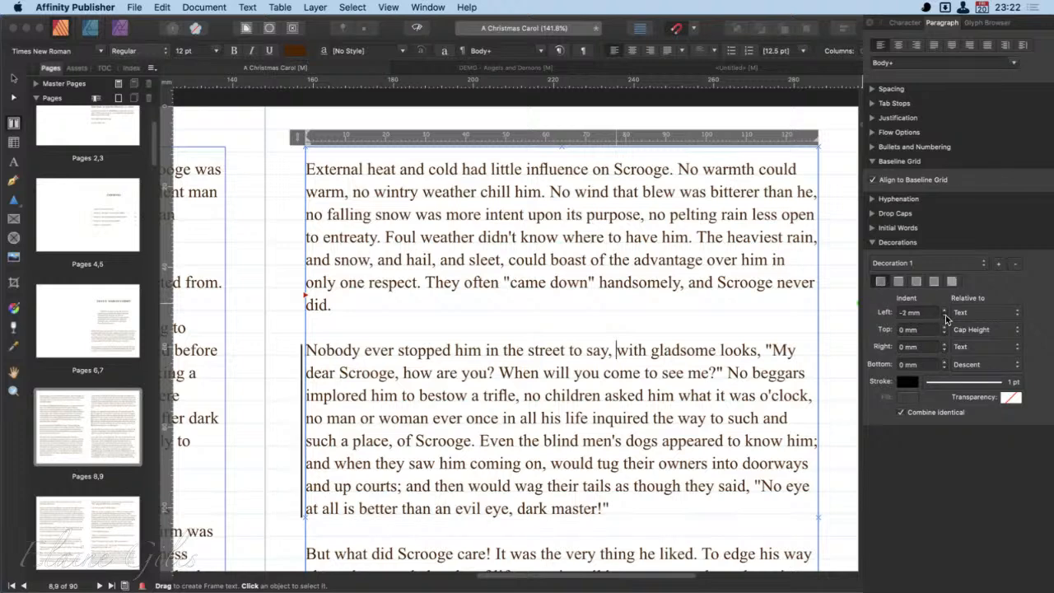
pyautogui.click(946, 315)
pyautogui.click(945, 314)
pyautogui.click(946, 315)
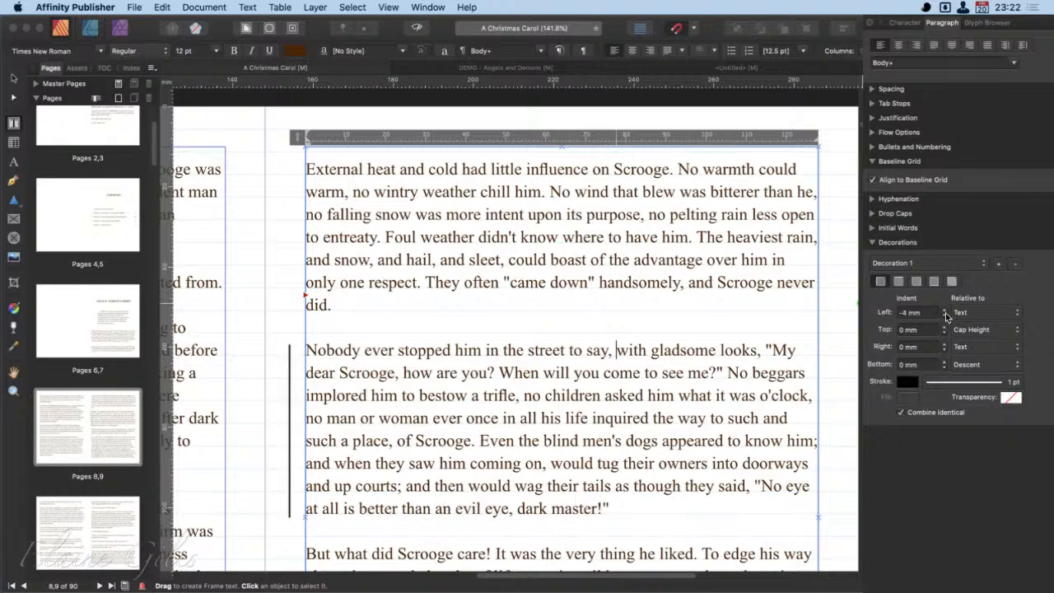
pyautogui.click(945, 309)
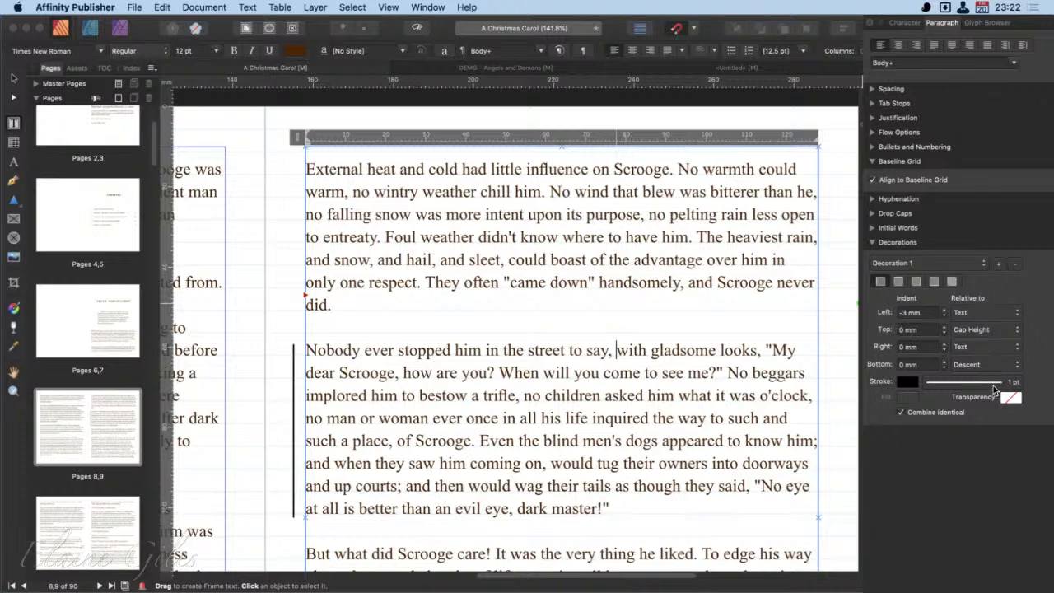
# - Colour the decoration stroke with the brown sampled from the body text
pyautogui.click(909, 380)
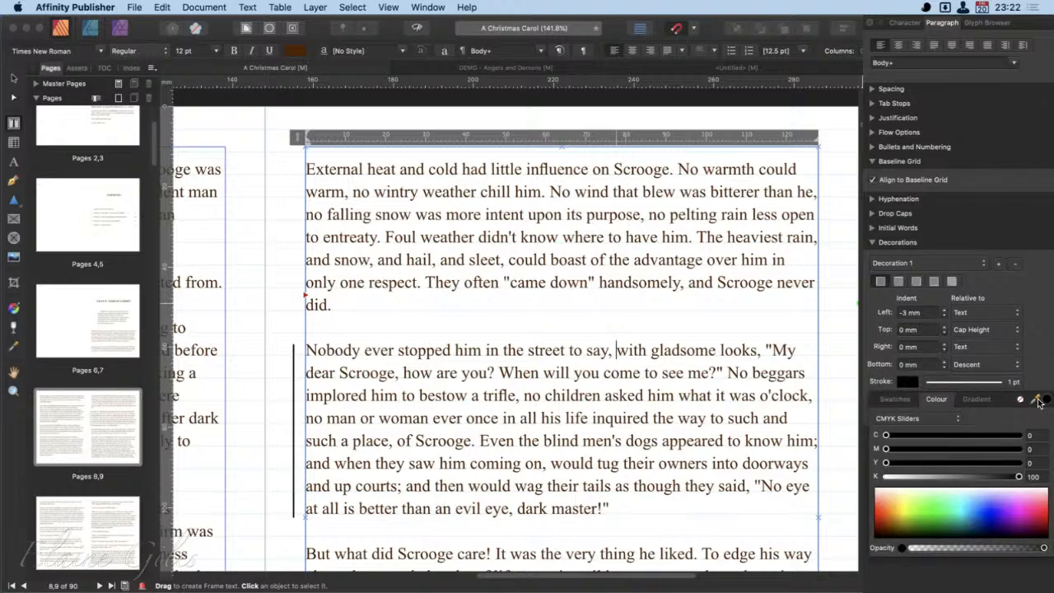
pyautogui.moveTo(1039, 402); pyautogui.dragTo(577, 218)
pyautogui.click(1046, 401)
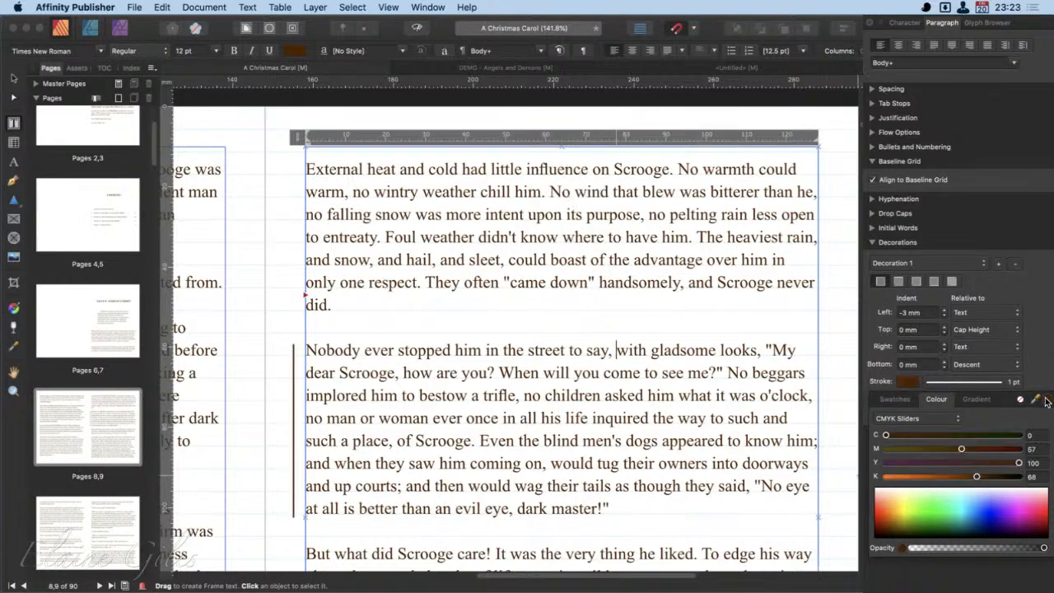
pyautogui.click(1033, 303)
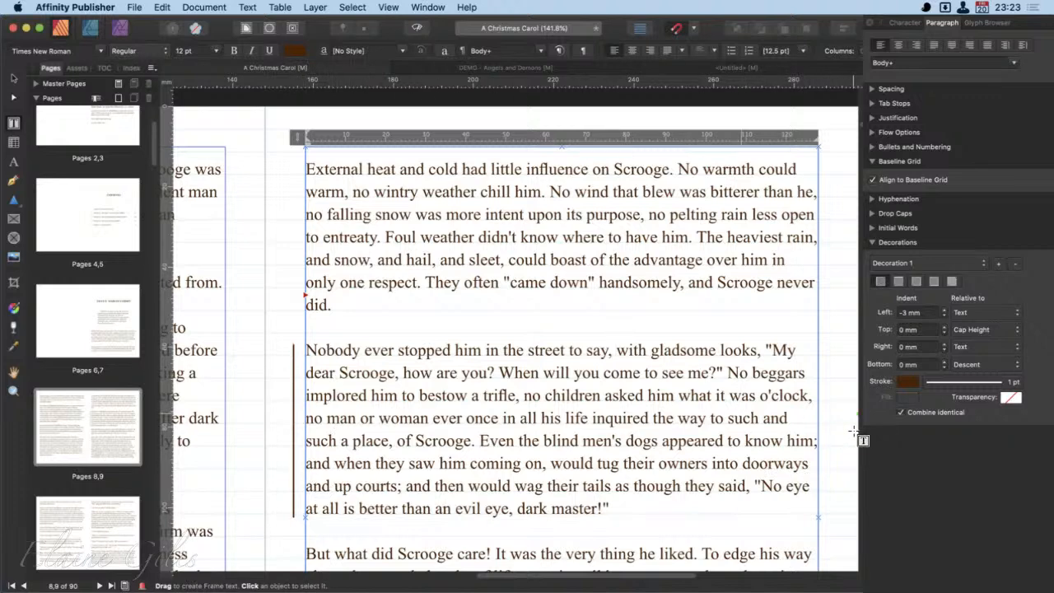
# - Add a right-side decoration line to the "Nobody" paragraph and set its right indent to -3 mm
pyautogui.click(946, 343)
pyautogui.click(946, 344)
pyautogui.doubleClick(946, 349)
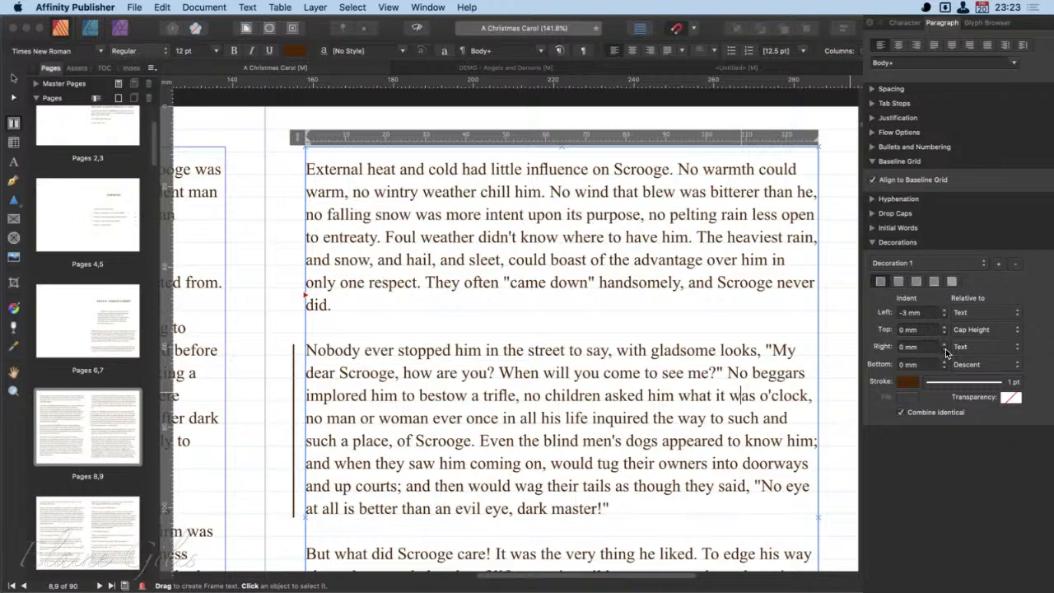
pyautogui.click(918, 282)
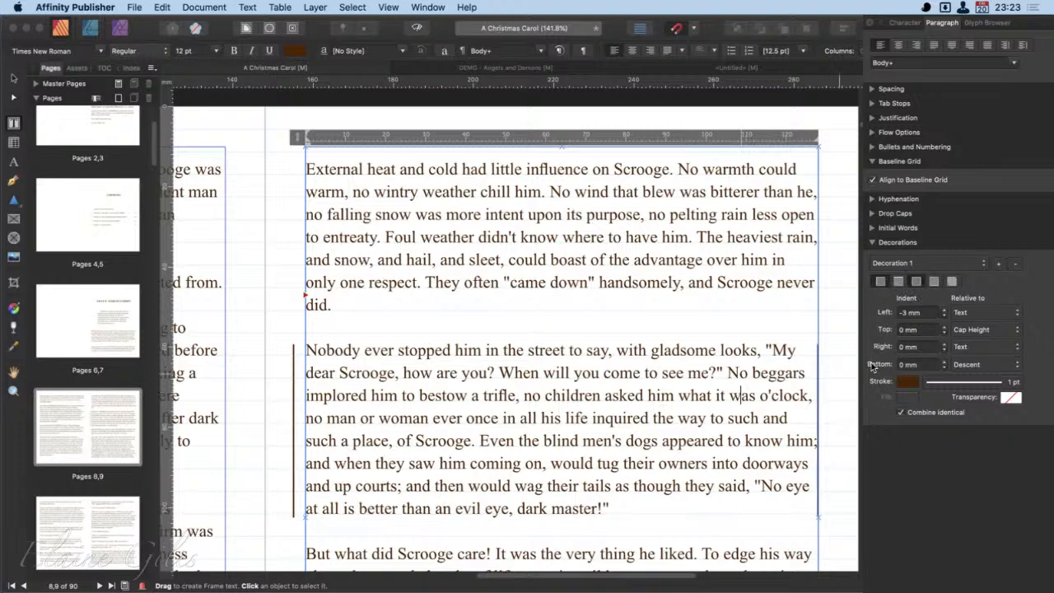
pyautogui.click(946, 345)
pyautogui.click(947, 350)
pyautogui.click(946, 350)
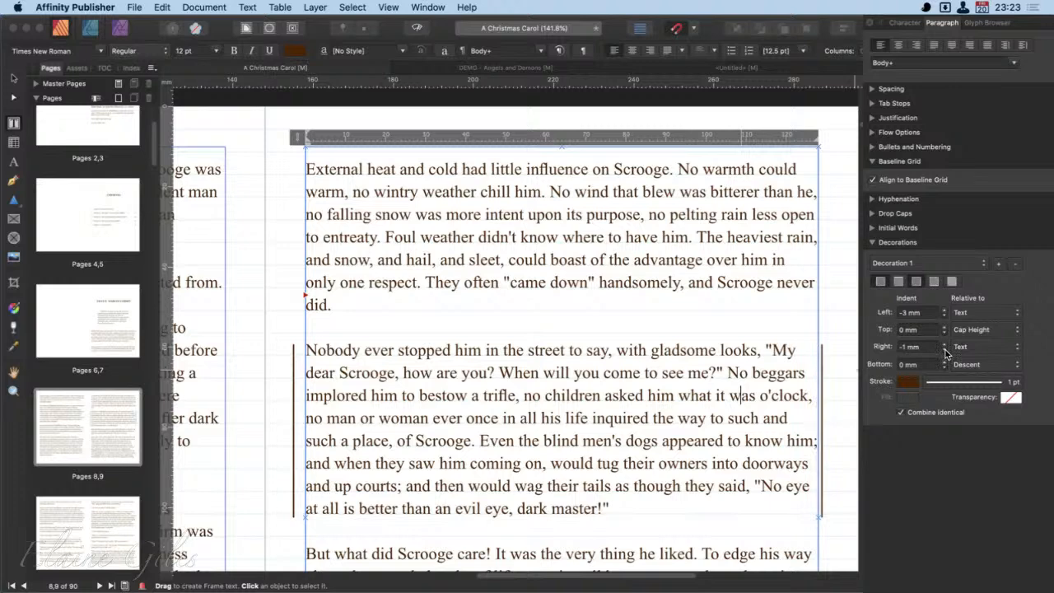
pyautogui.click(946, 351)
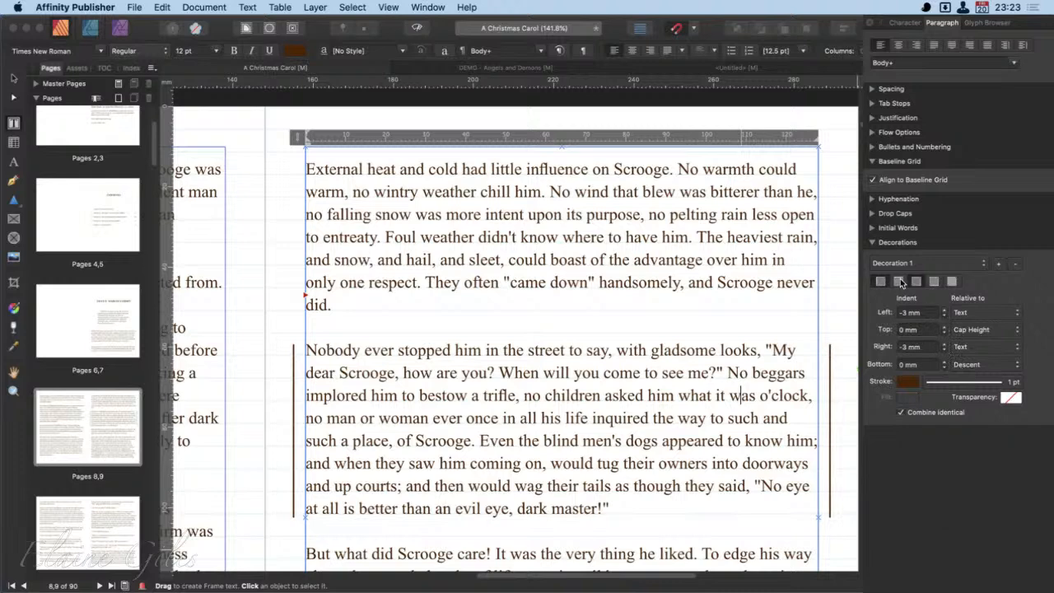
# - Turn on the background fill for the paragraph decoration and set its top and bottom indents to -3 mm
pyautogui.click(946, 280)
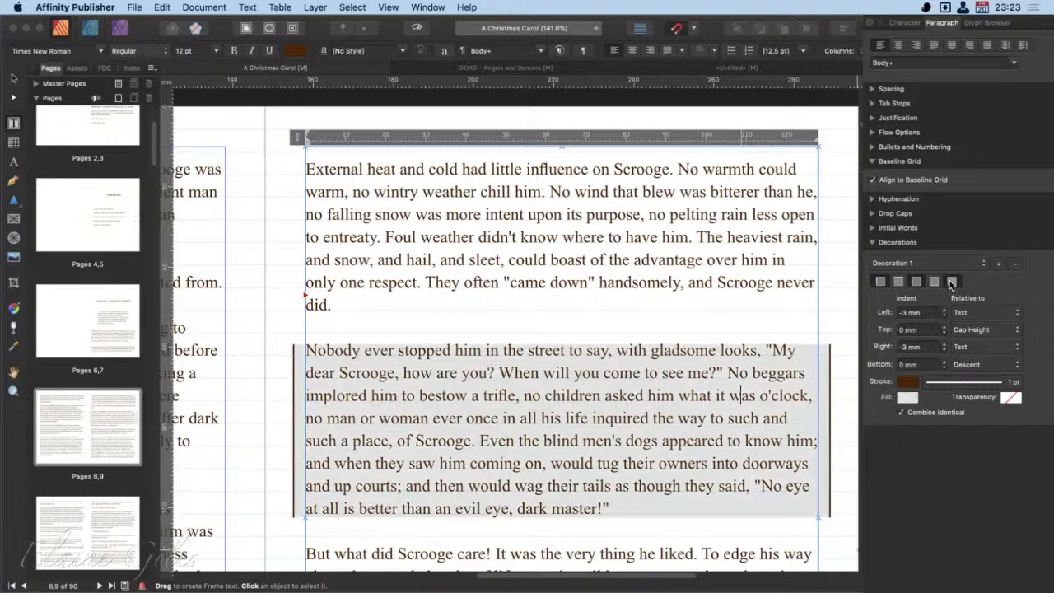
pyautogui.click(944, 326)
pyautogui.click(945, 333)
pyautogui.click(945, 333)
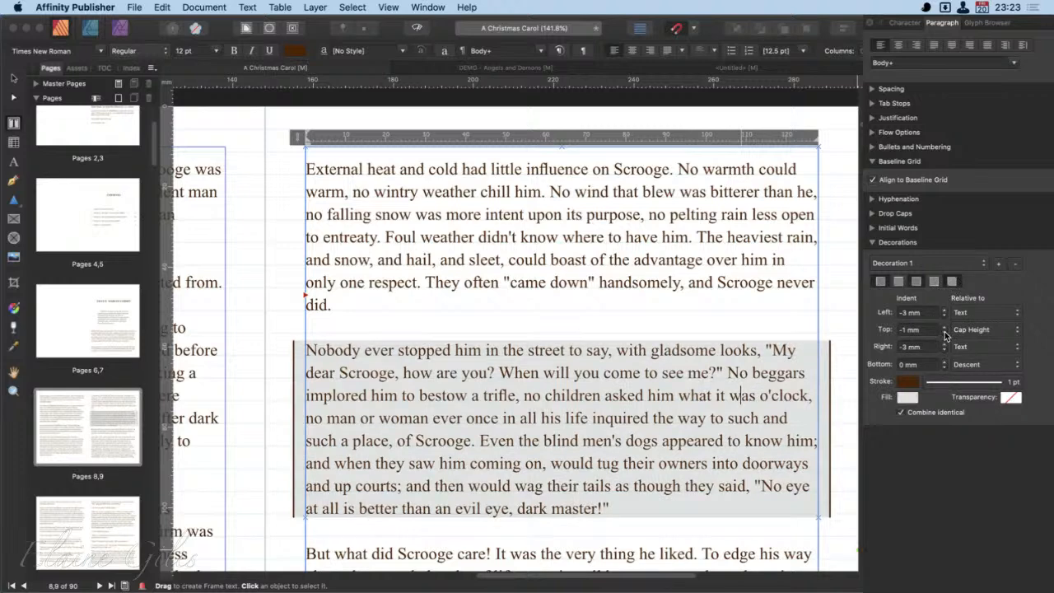
pyautogui.click(945, 333)
pyautogui.click(945, 333)
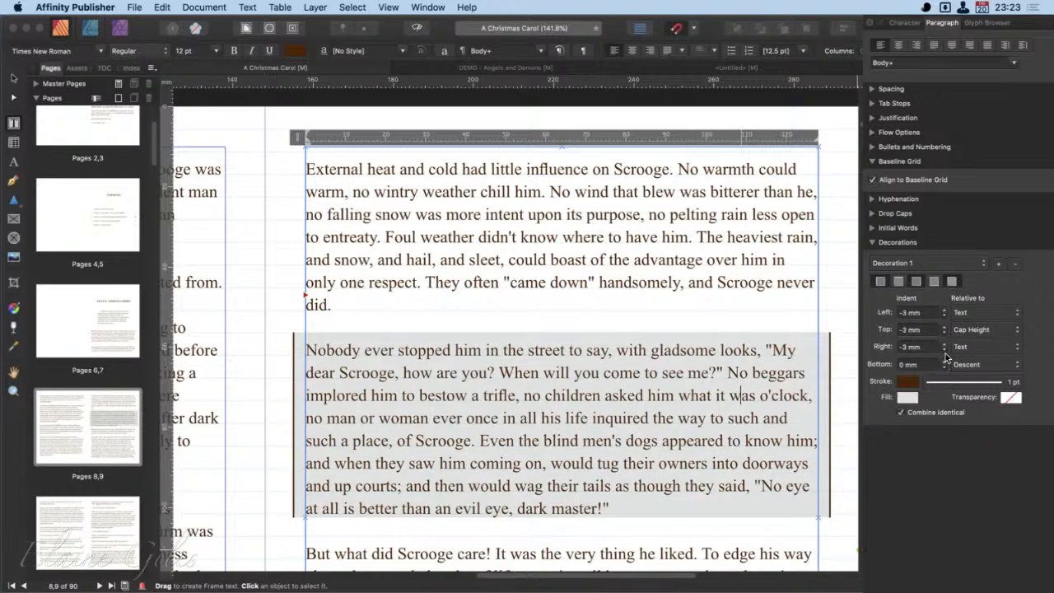
pyautogui.click(946, 368)
pyautogui.click(945, 368)
pyautogui.click(946, 368)
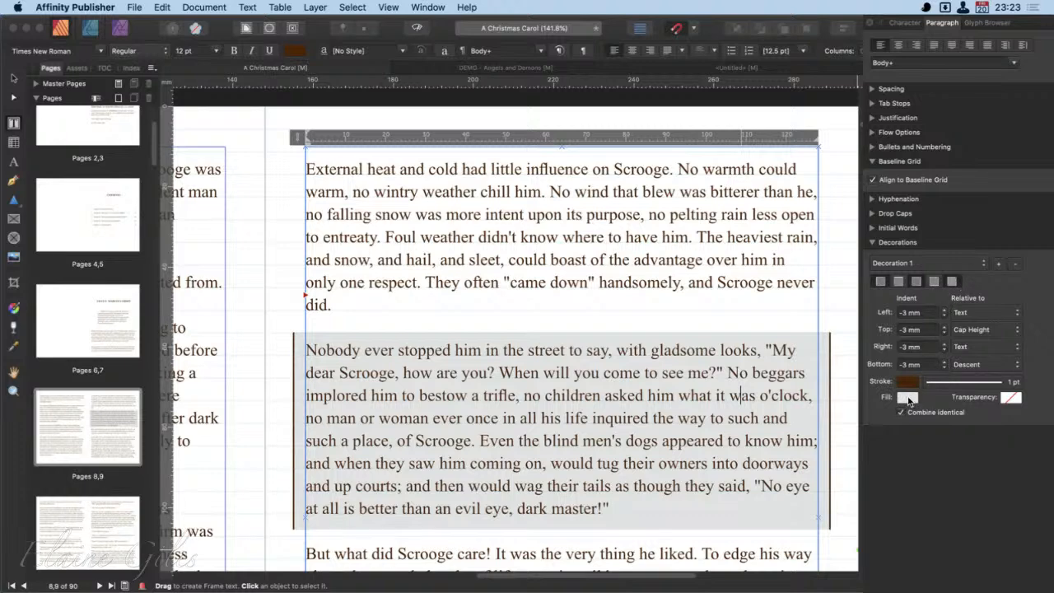
# - Set the decoration fill to pure yellow with Y 100 and K 0, and lower its opacity to a pale tint
pyautogui.click(911, 400)
pyautogui.click(926, 478)
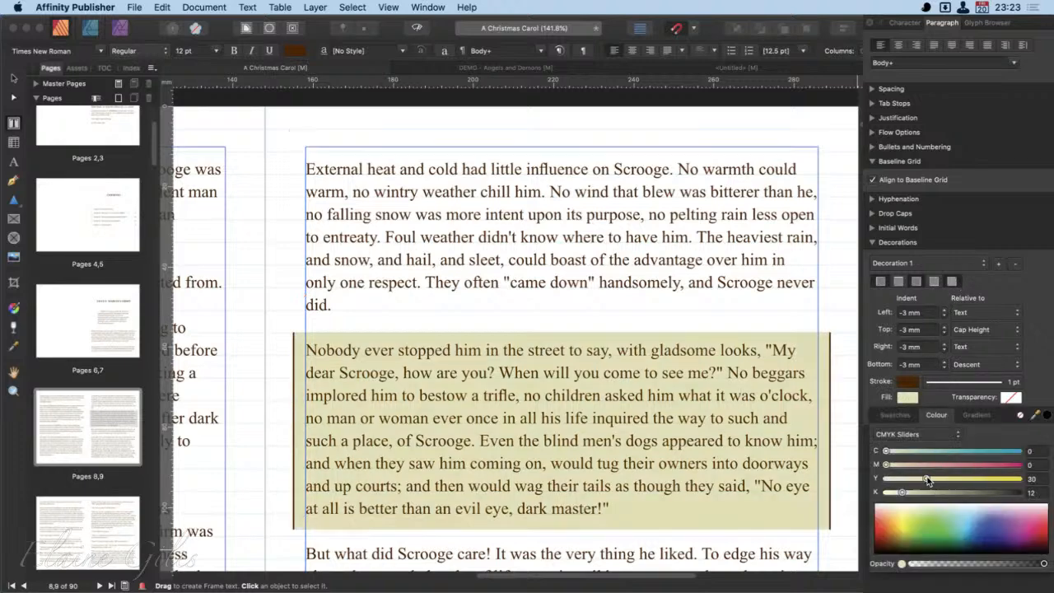
pyautogui.moveTo(926, 479); pyautogui.dragTo(1022, 479)
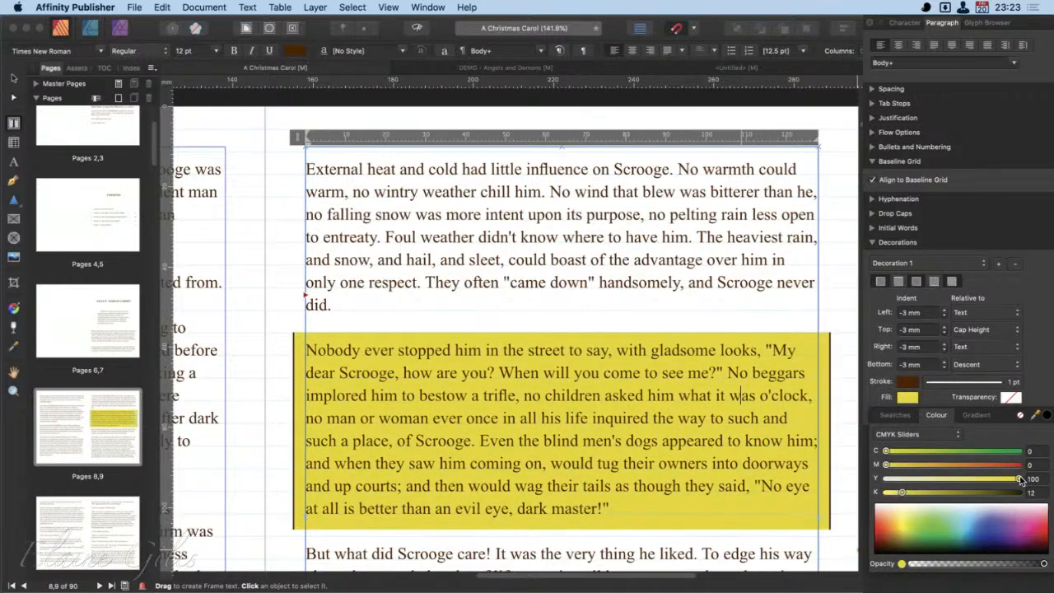
pyautogui.moveTo(1021, 478)
pyautogui.mouseDown()
pyautogui.moveTo(956, 478)
pyautogui.moveTo(1022, 479)
pyautogui.mouseUp()
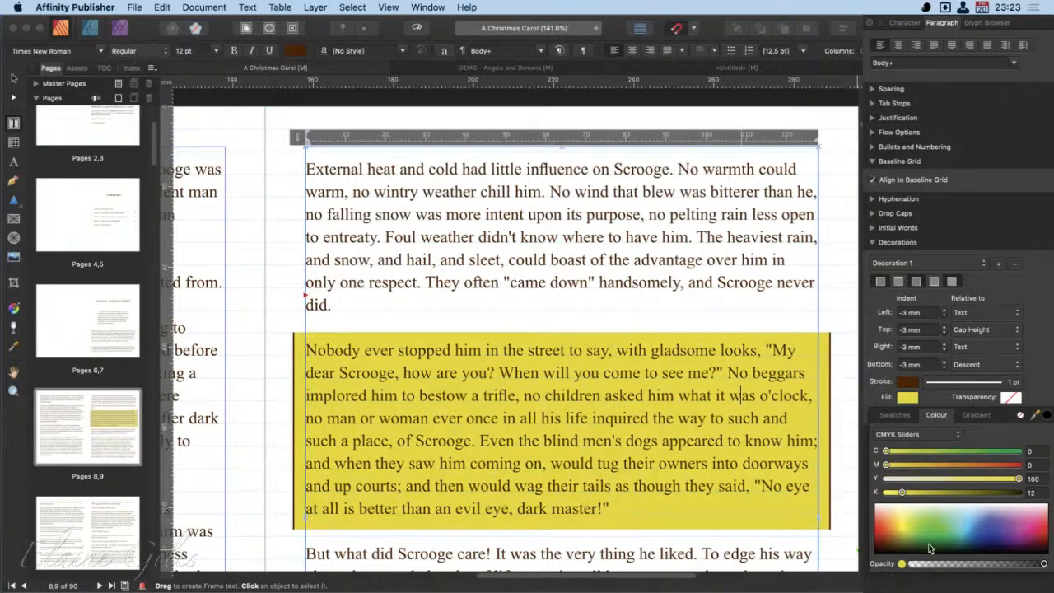
pyautogui.moveTo(971, 564); pyautogui.dragTo(949, 565)
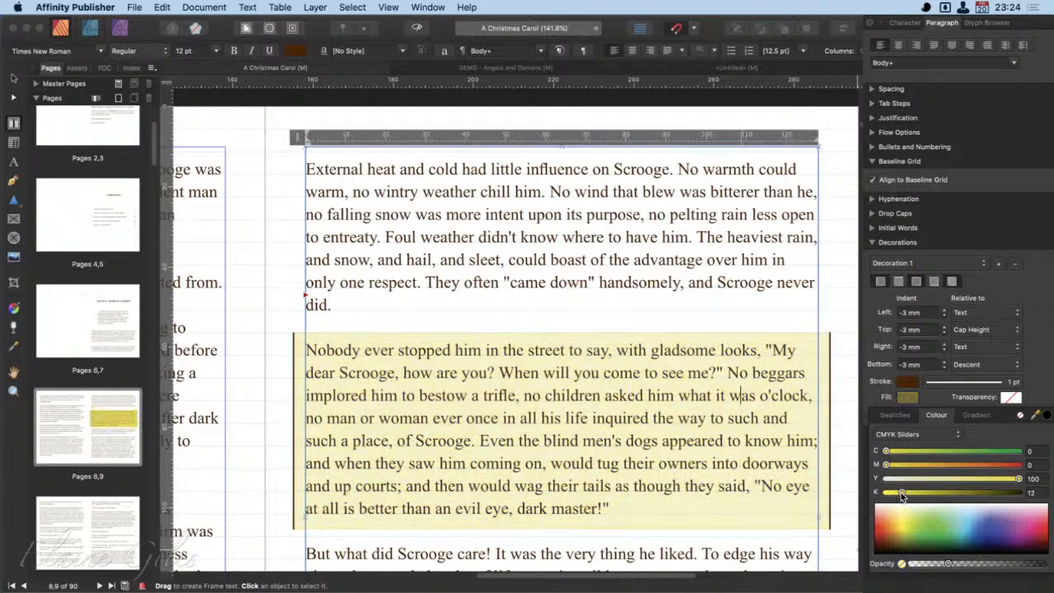
pyautogui.moveTo(903, 493); pyautogui.dragTo(873, 498)
pyautogui.moveTo(948, 563); pyautogui.dragTo(955, 564)
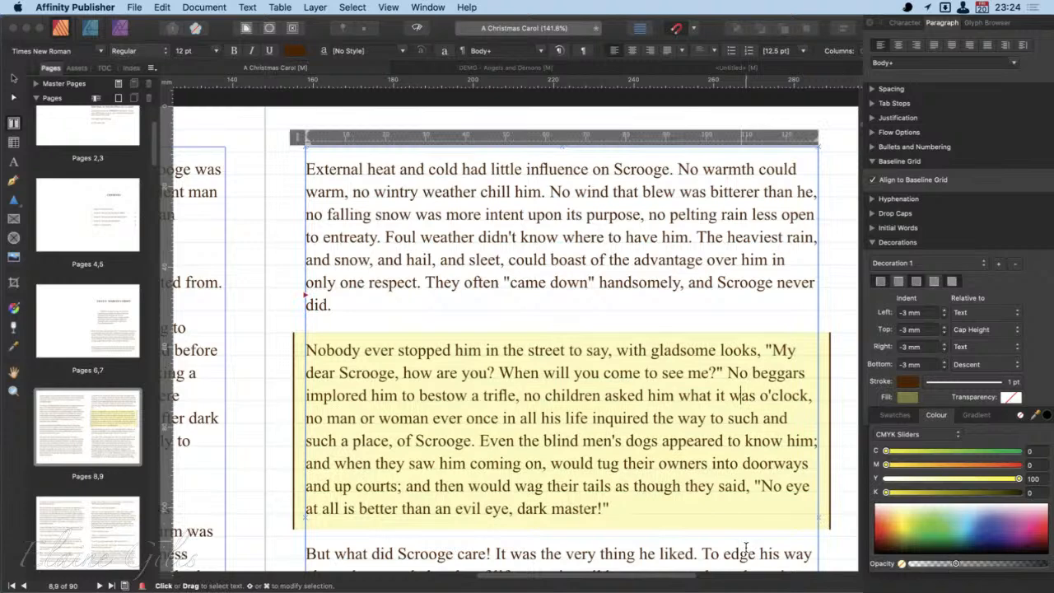
# - Collapse the Decorations settings, place the cursor in the paragraph above the decorated one, and minimise the document window
pyautogui.click(874, 242)
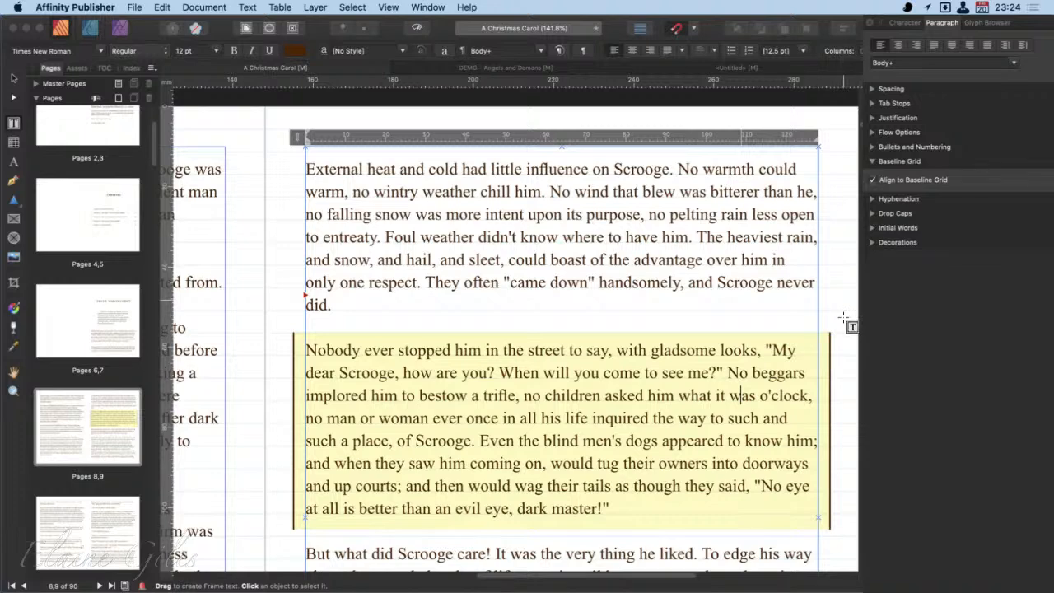
pyautogui.click(557, 283)
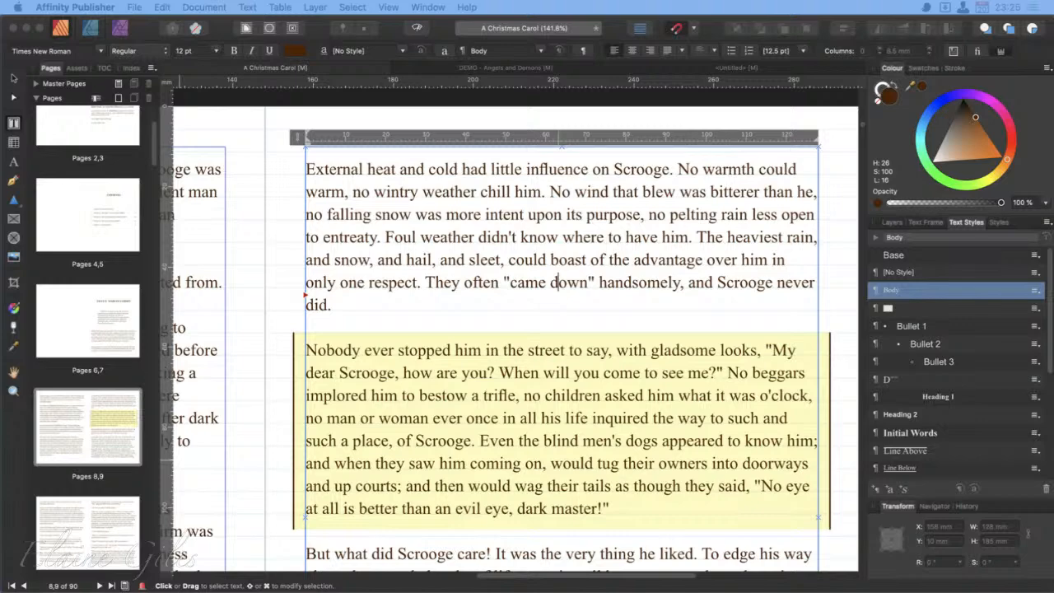
pyautogui.click(25, 30)
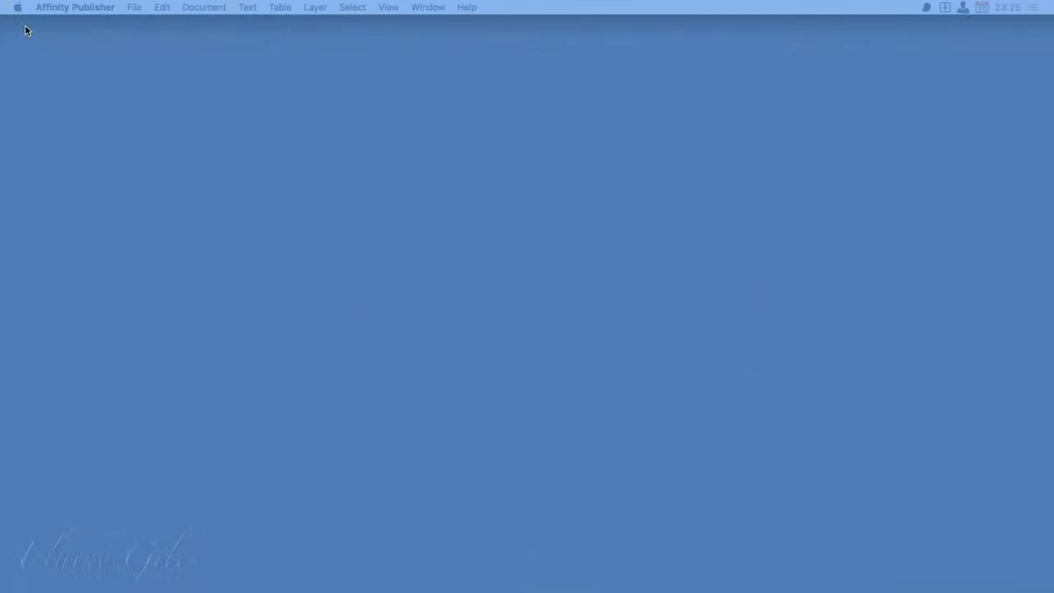
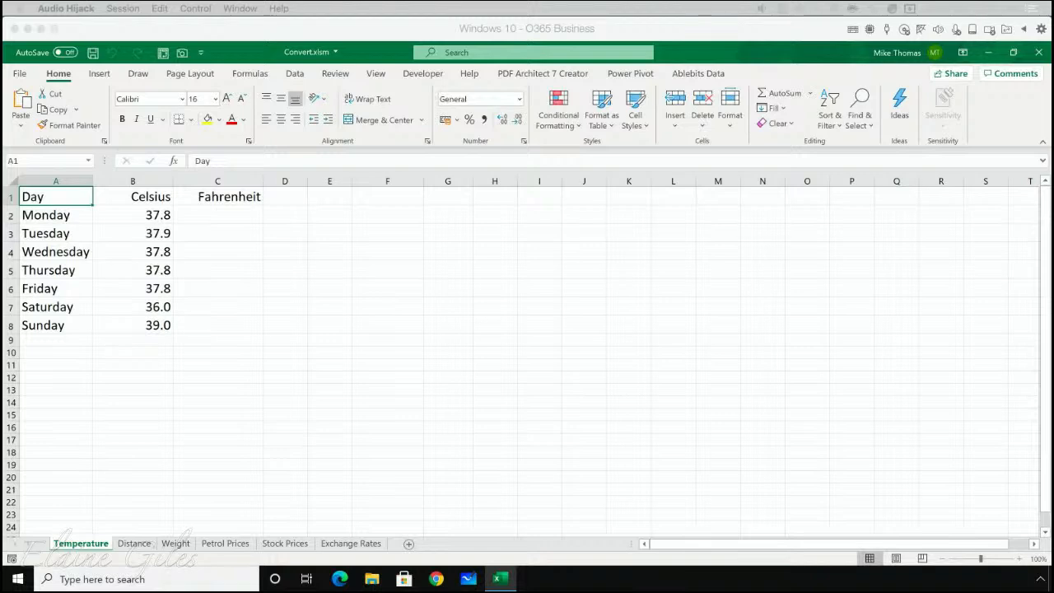
# - In the Excel workbook Convert.xlsm, enter the formula =B2*9/5+32 in cell C2 to convert Monday's Celsius temperature to Fahrenheit
pyautogui.click(229, 207)
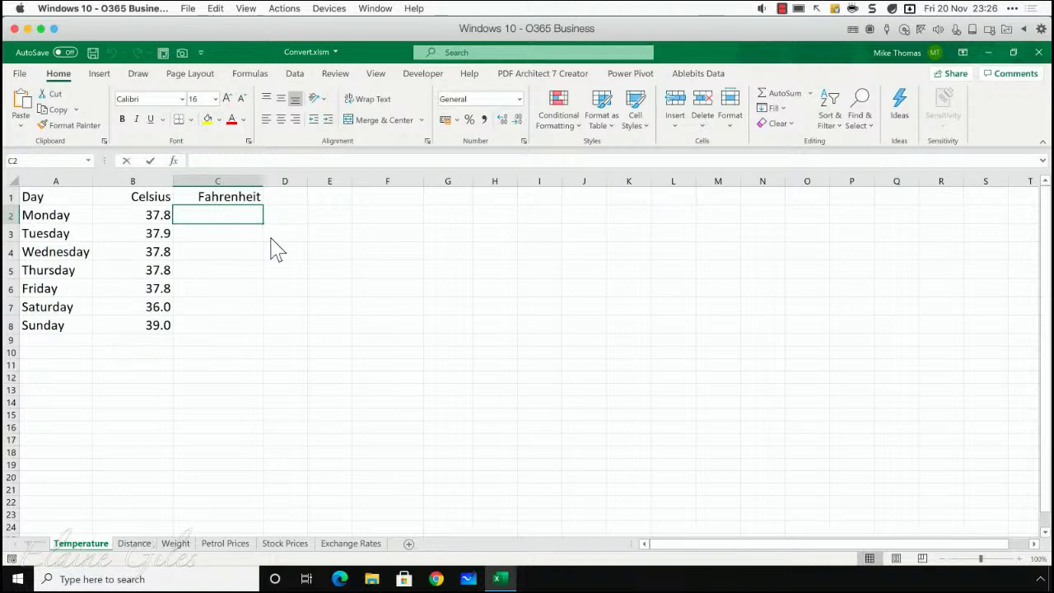
pyautogui.write('=')
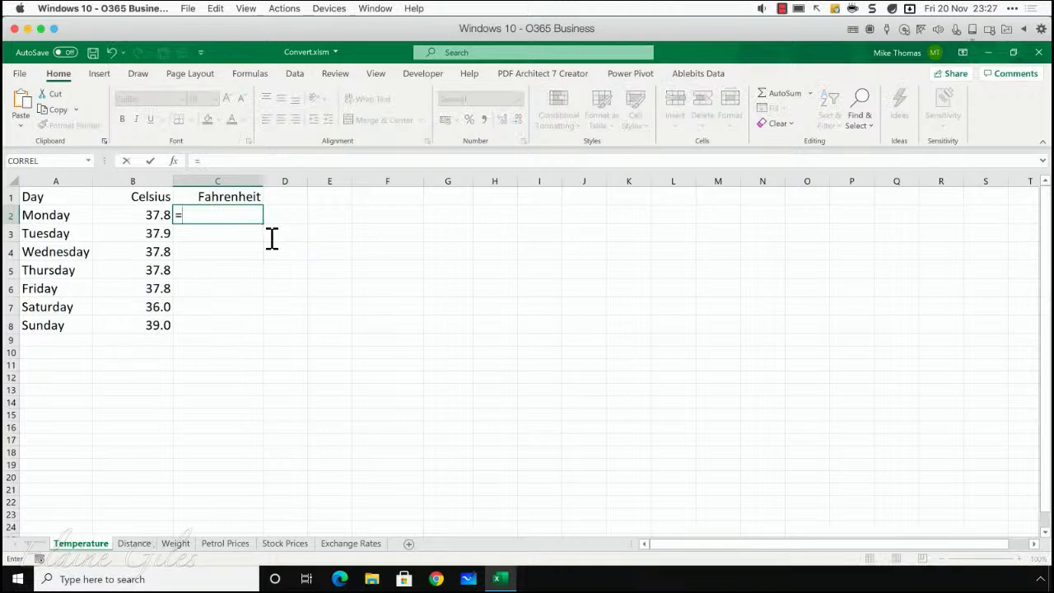
pyautogui.write('B2')
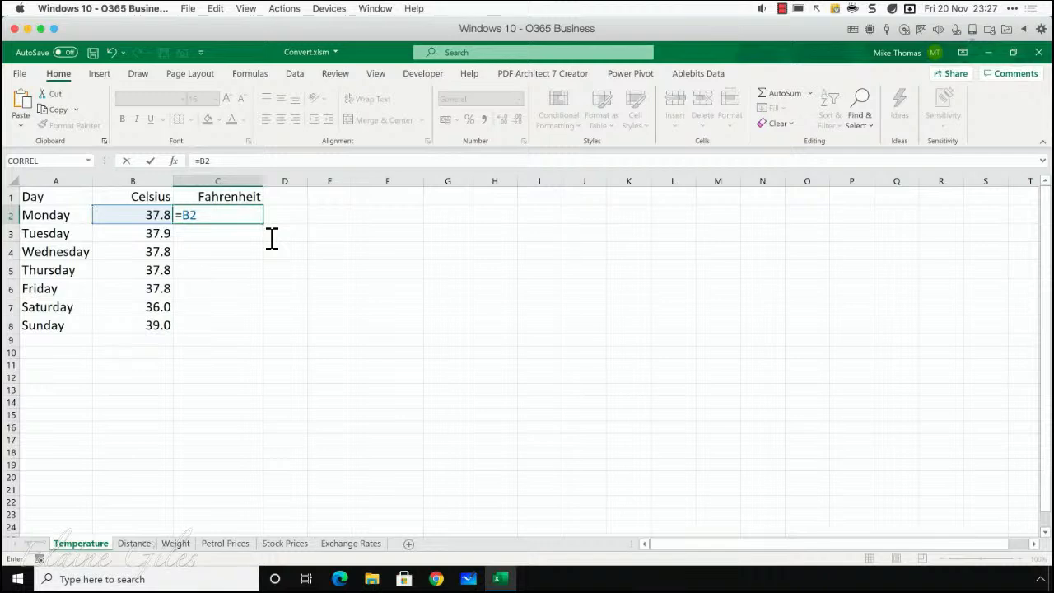
pyautogui.write('*9/5+32')
pyautogui.press('Return')
pyautogui.press('Up')
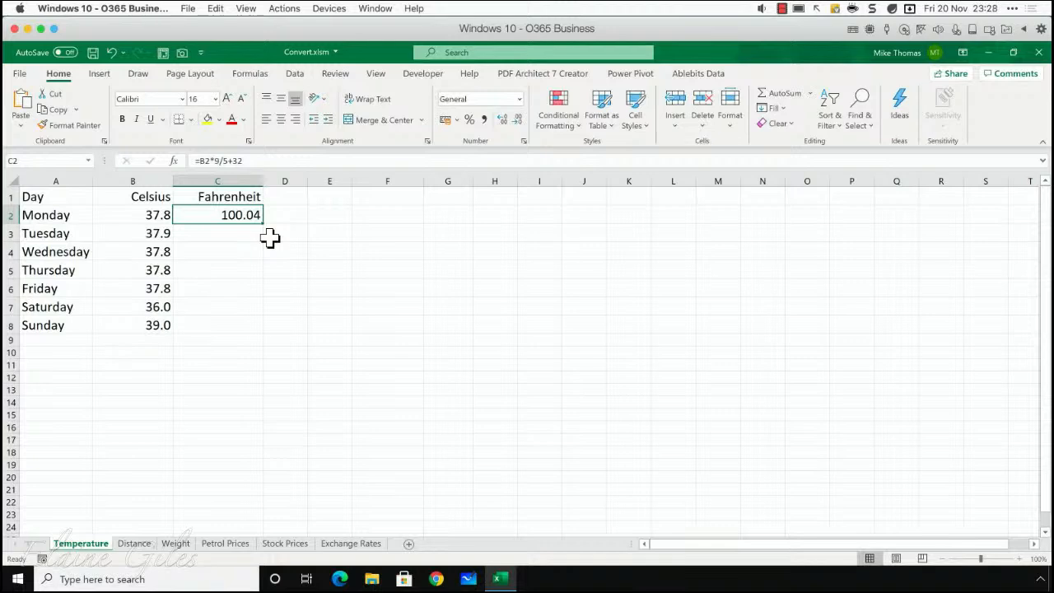
# - Replace the contents of C2 with the start of a CONVERT formula using B2 as the number, and look through the available source units
pyautogui.press('Delete')
pyautogui.write('=')
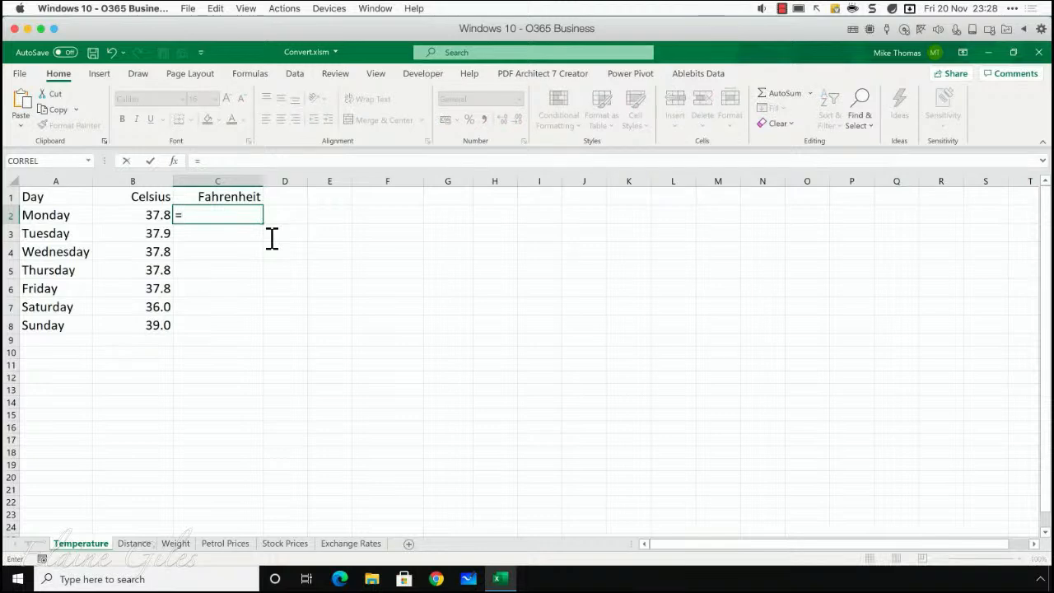
pyautogui.write('convert')
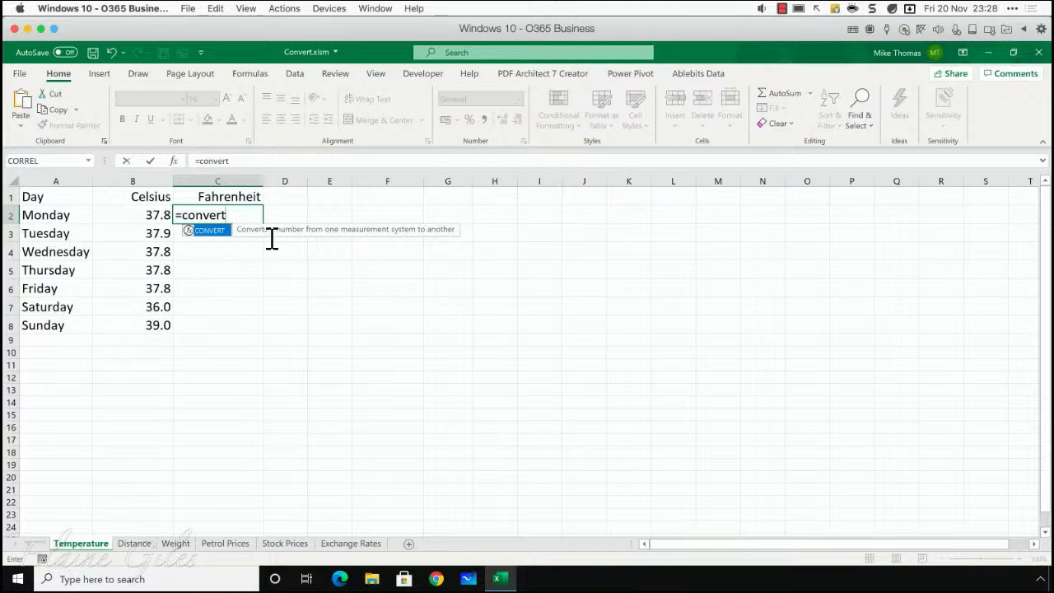
pyautogui.write('(')
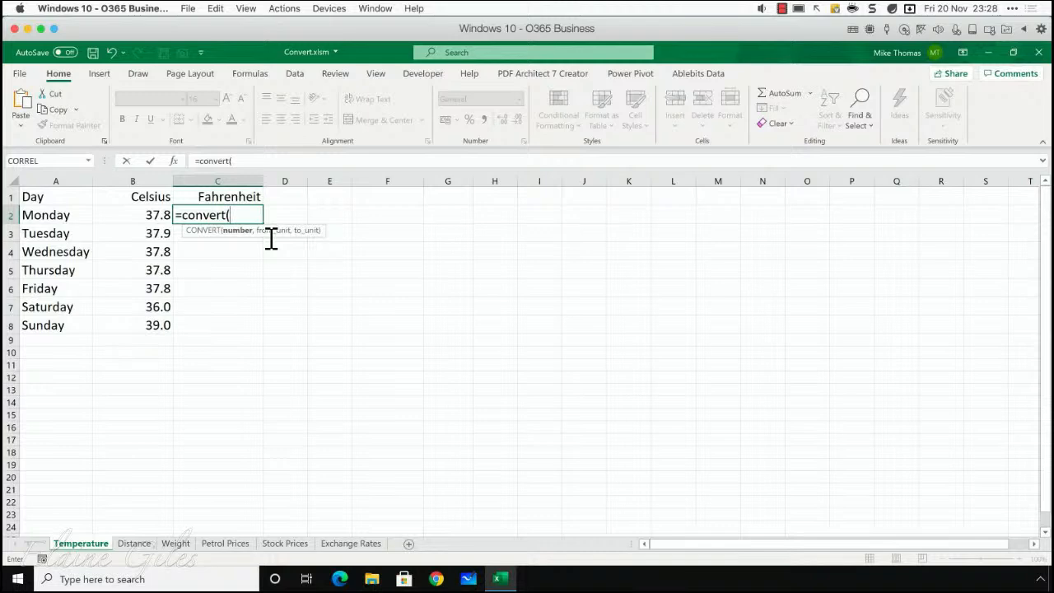
pyautogui.click(161, 219)
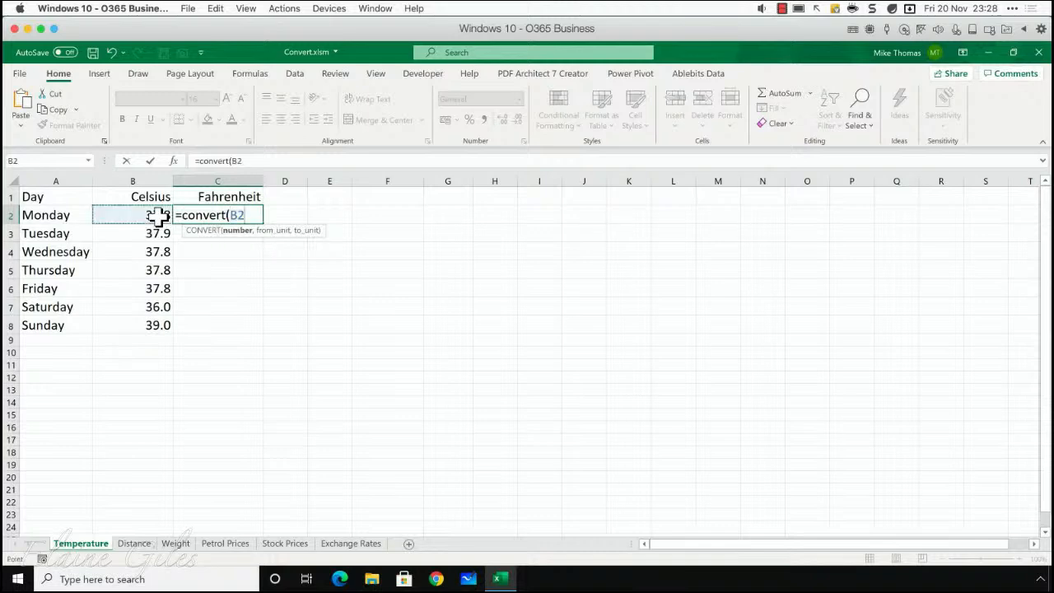
pyautogui.write(',')
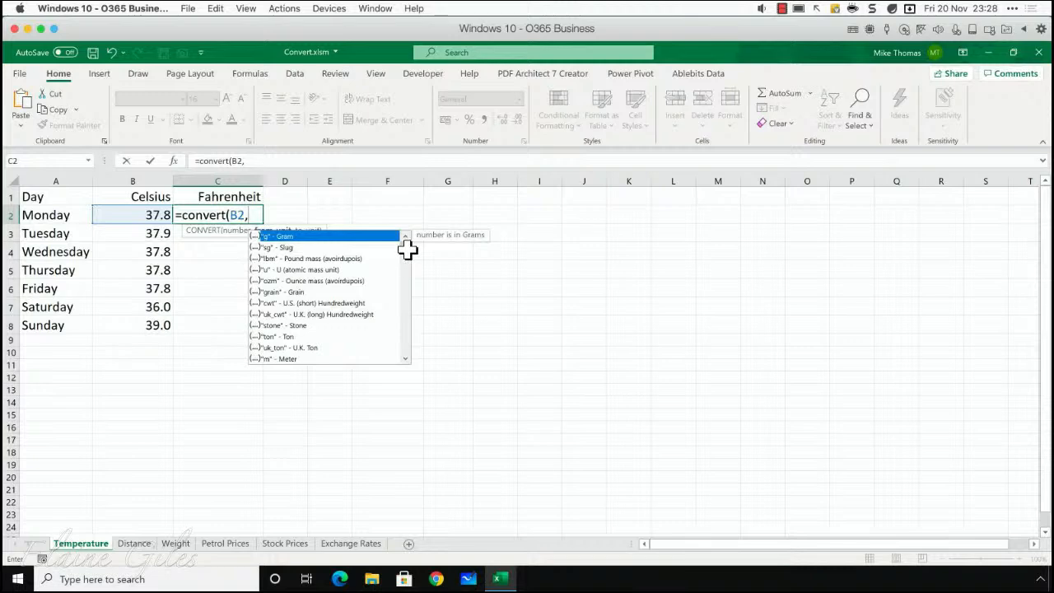
pyautogui.scroll(-2, 409, 260)
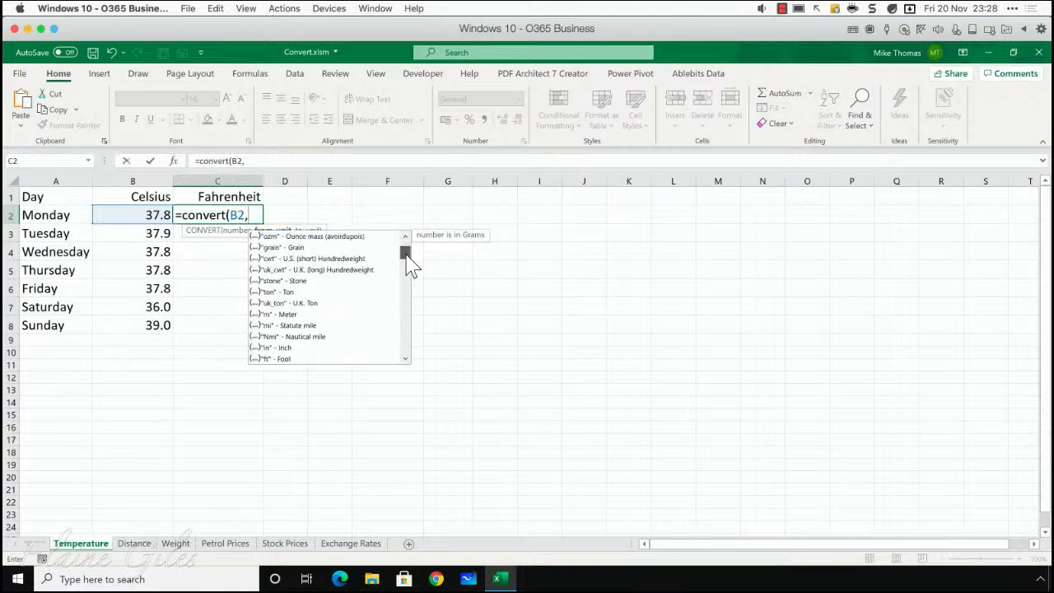
pyautogui.scroll(-4, 408, 264)
pyautogui.moveTo(404, 262); pyautogui.dragTo(407, 353)
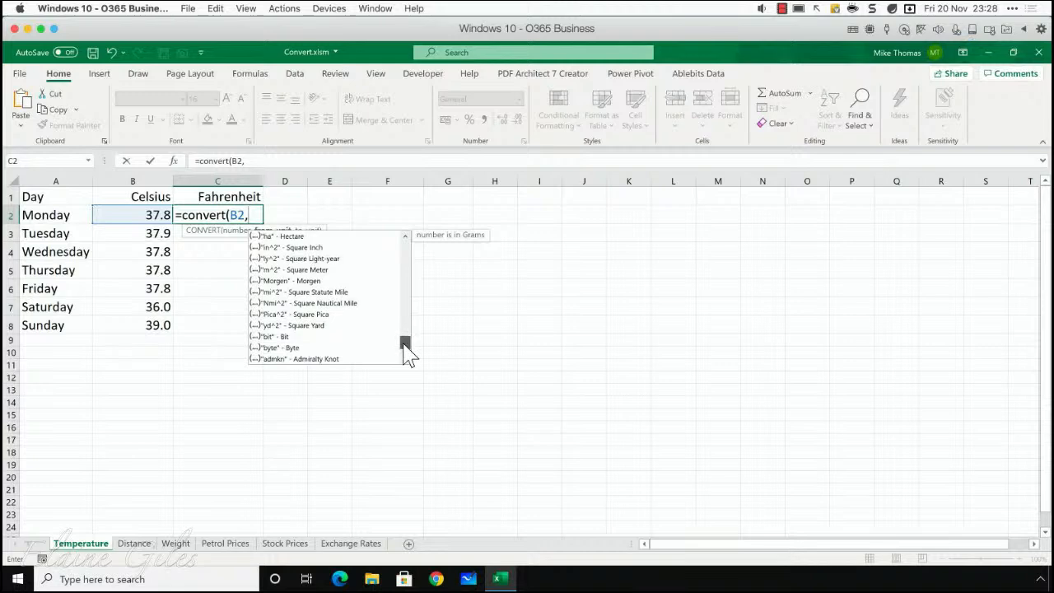
pyautogui.moveTo(404, 344); pyautogui.dragTo(405, 246)
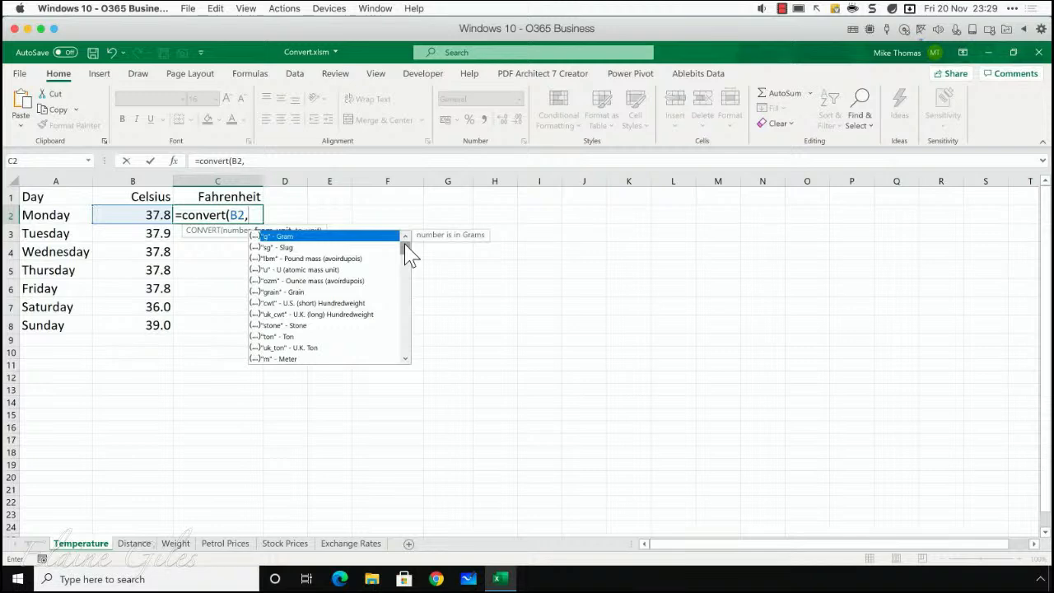
# - Complete the CONVERT formula in C2 with "C" as the source unit and "F" (Degree Fahrenheit) as the target unit
pyautogui.write('"C",')
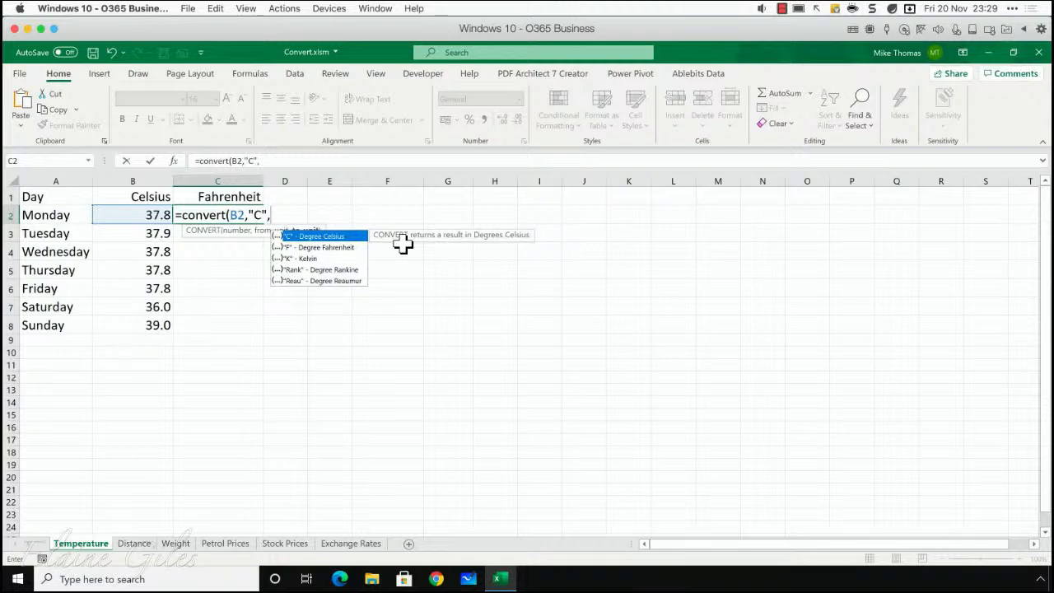
pyautogui.doubleClick(342, 248)
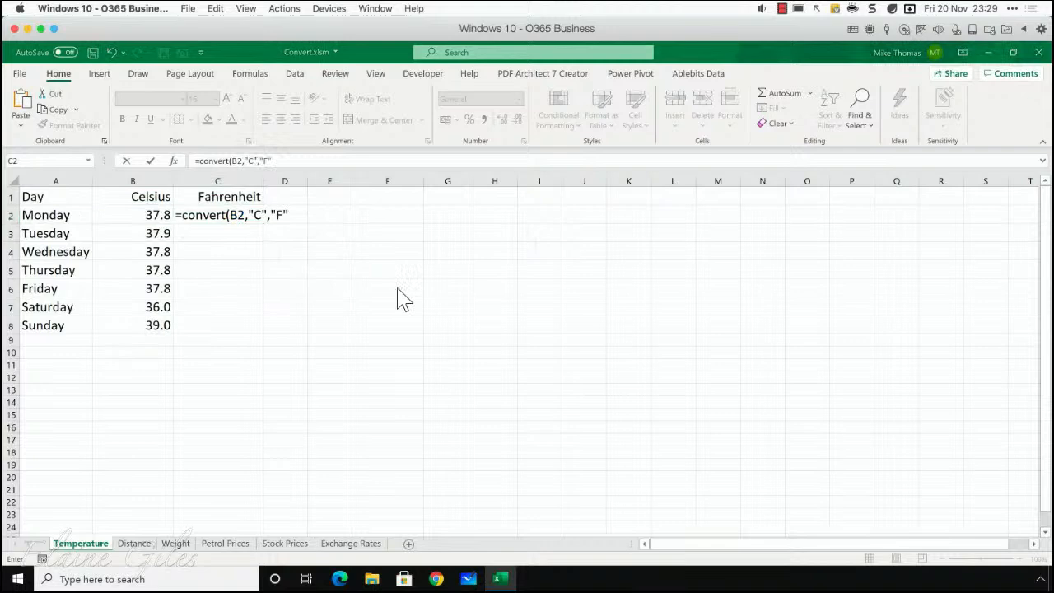
pyautogui.click(302, 160)
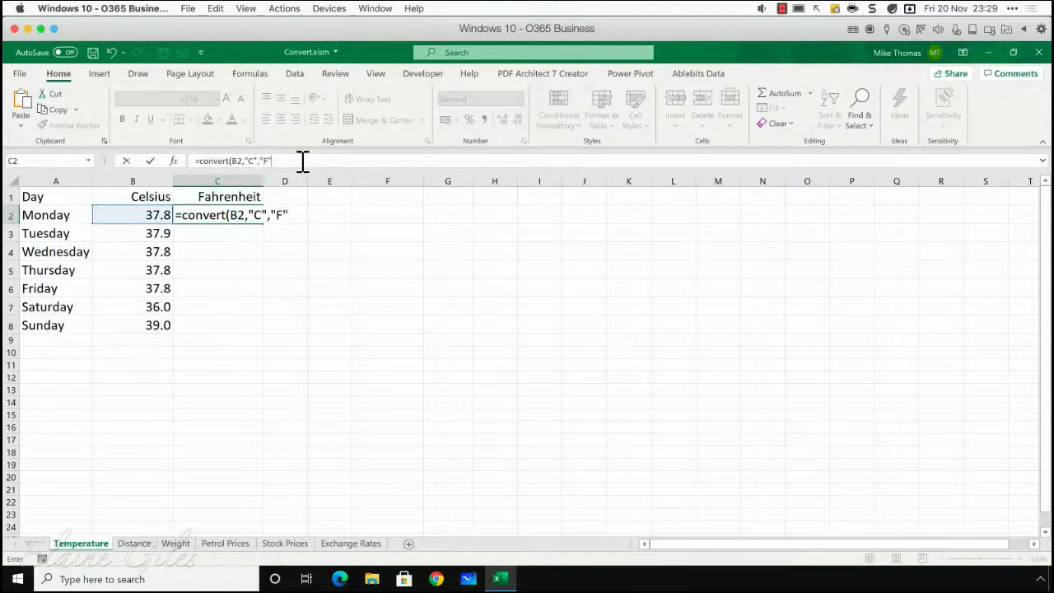
pyautogui.write(')')
pyautogui.press('Return')
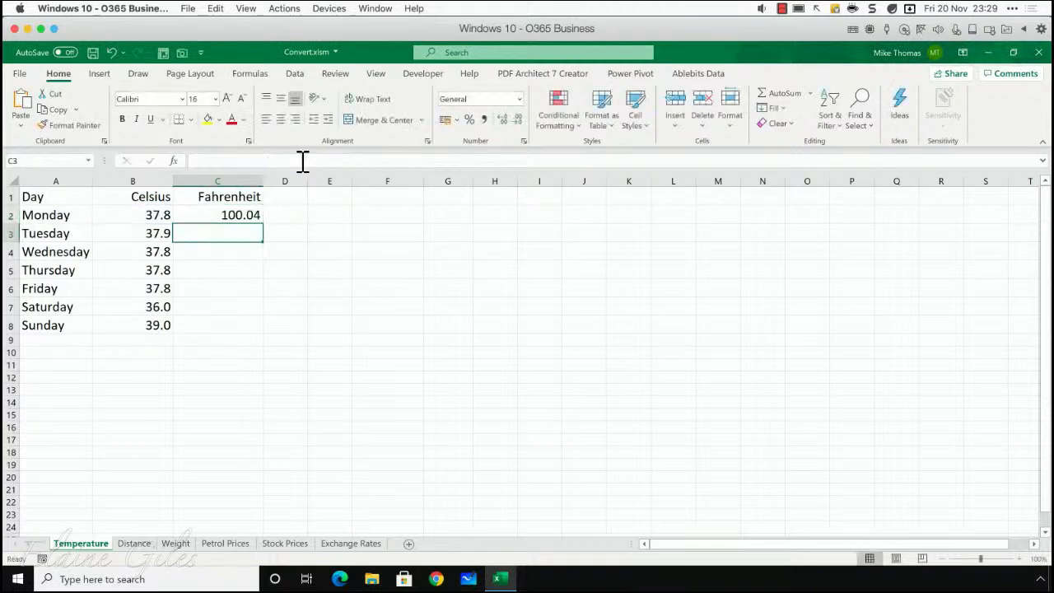
pyautogui.press('Up')
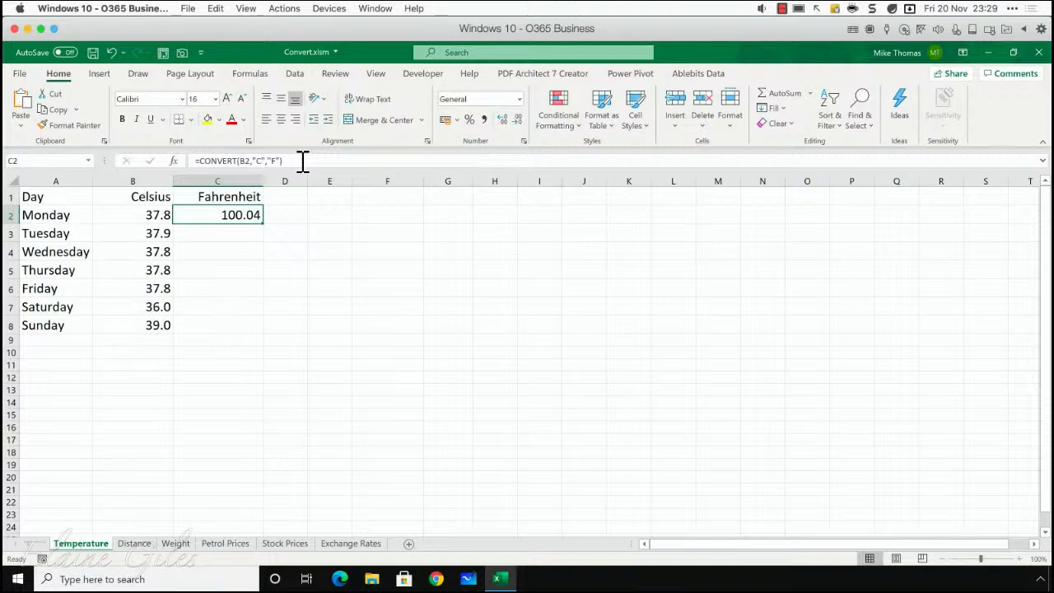
# - Clear cell C2 and enter the custom function formula =CelToFar(B2) in it
pyautogui.press('Delete')
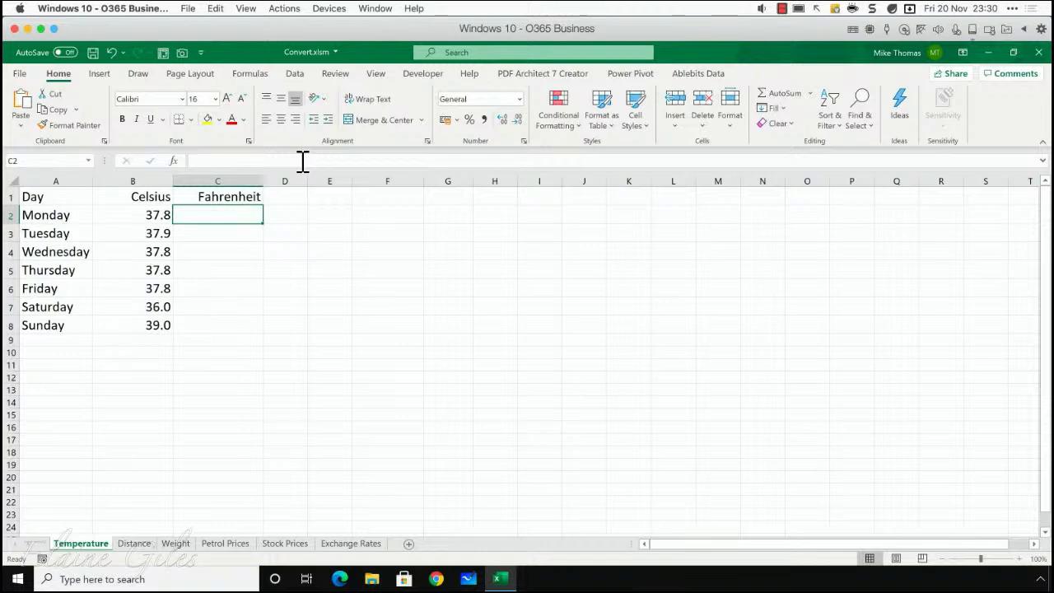
pyautogui.write('=')
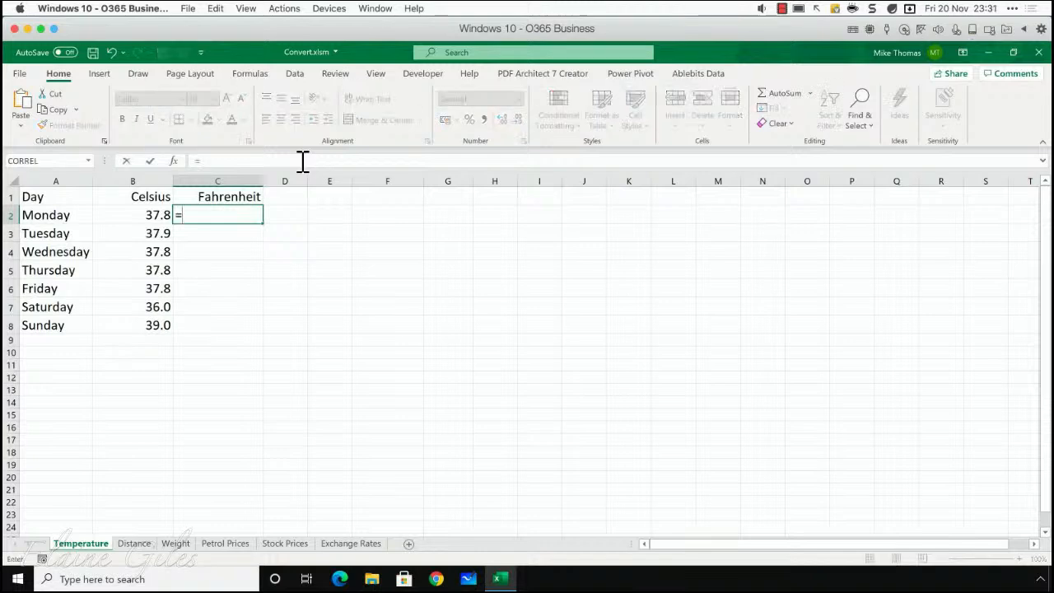
pyautogui.write('Cel')
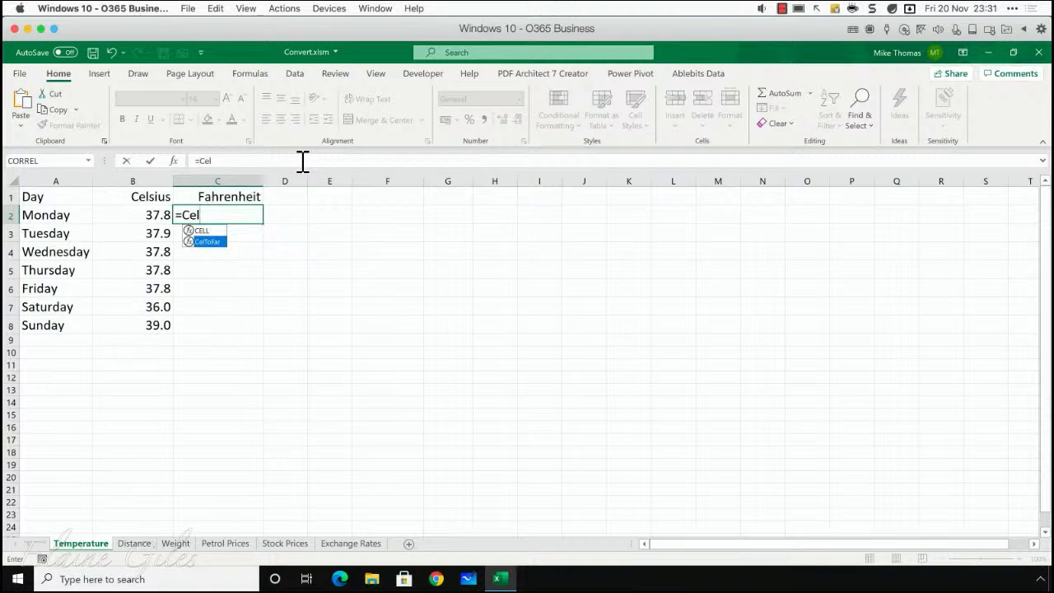
pyautogui.press('Tab')
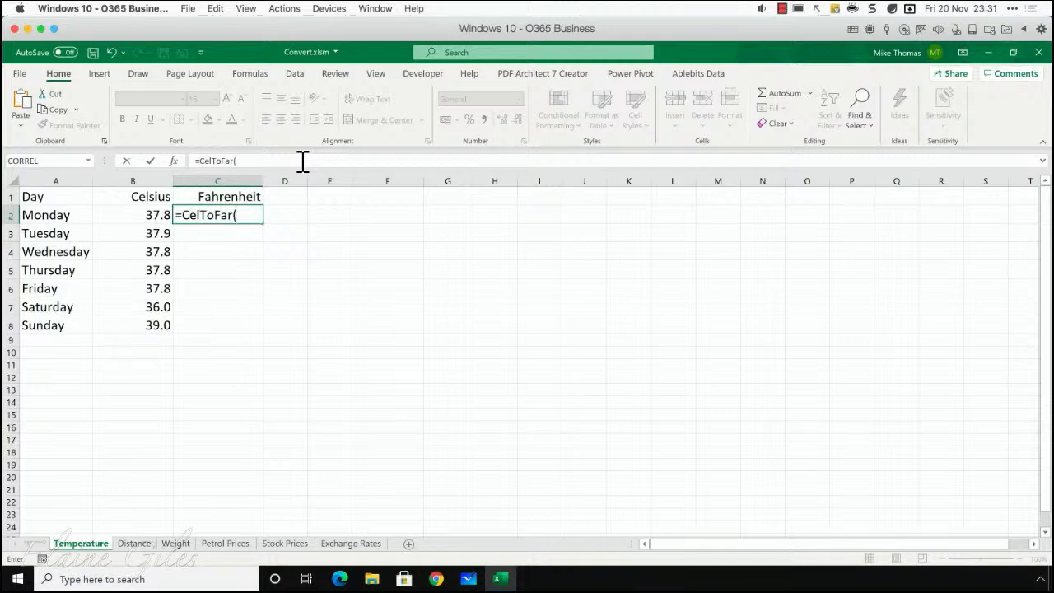
pyautogui.write('B2')
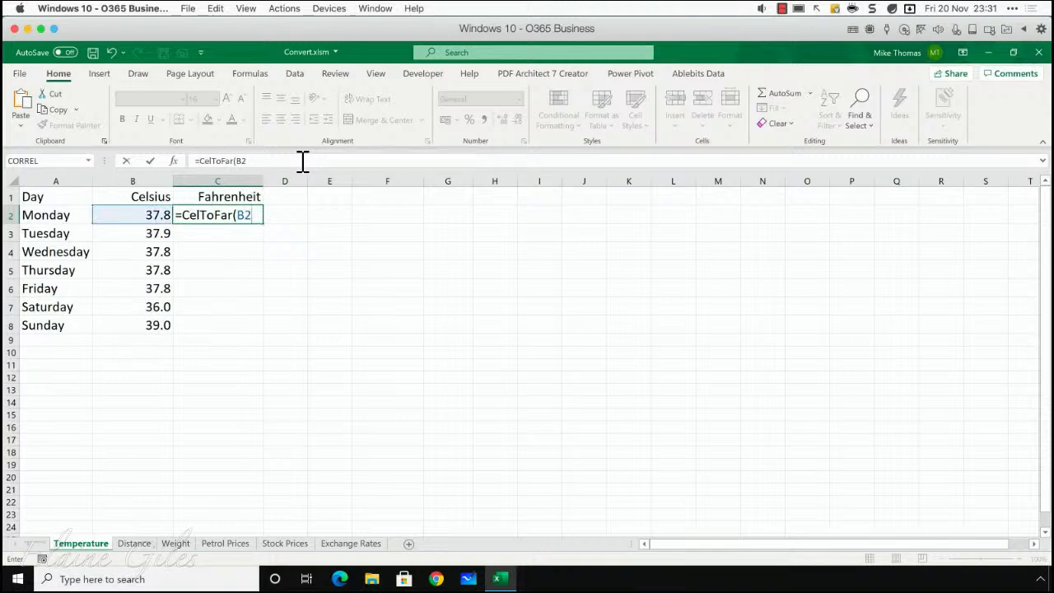
pyautogui.write(')')
pyautogui.press('Return')
pyautogui.press('Up')
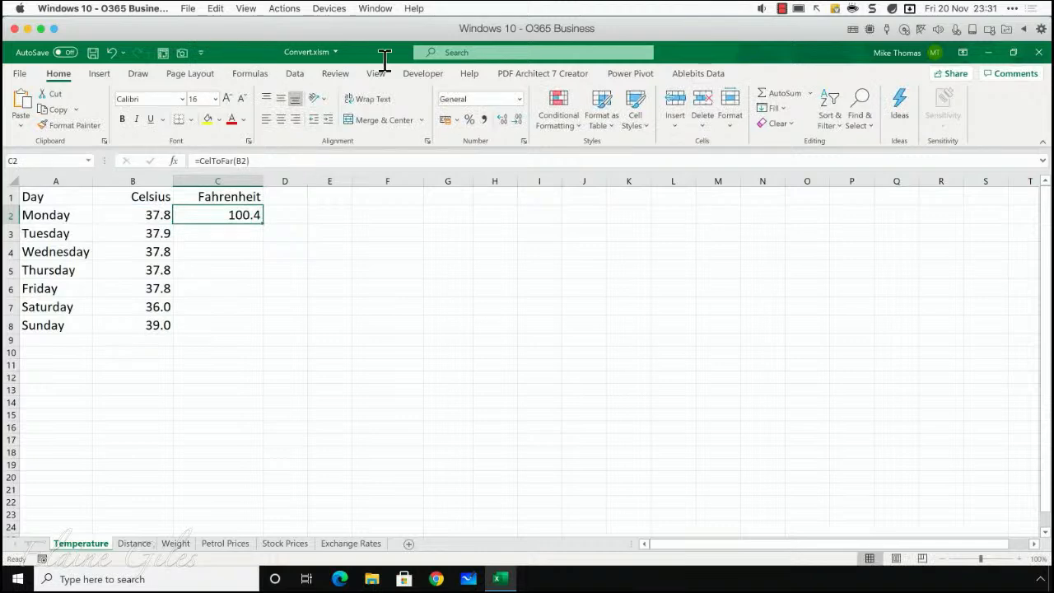
# - Open the Visual Basic editor and examine the CelToFar function in Module1, highlighting its code and its vCelsius As Integer argument
pyautogui.click(427, 75)
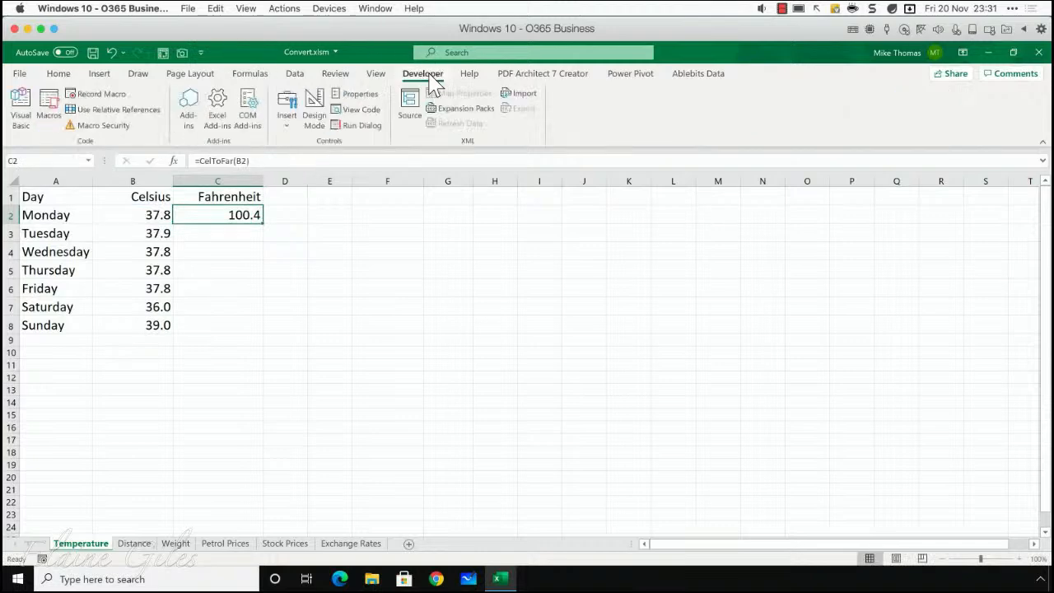
pyautogui.click(21, 111)
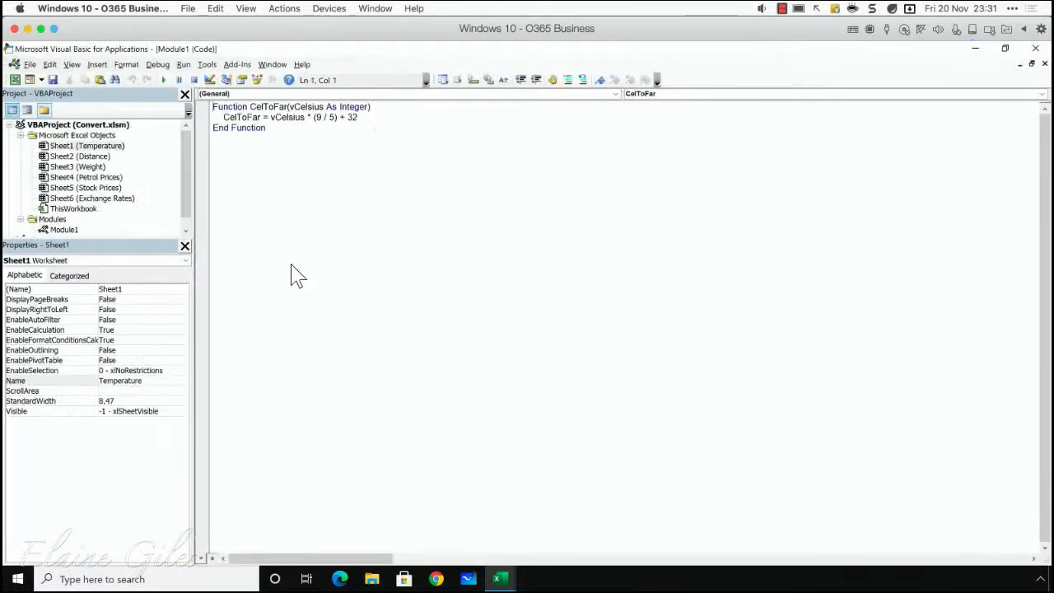
pyautogui.click(266, 129)
pyautogui.moveTo(266, 128); pyautogui.dragTo(184, 104)
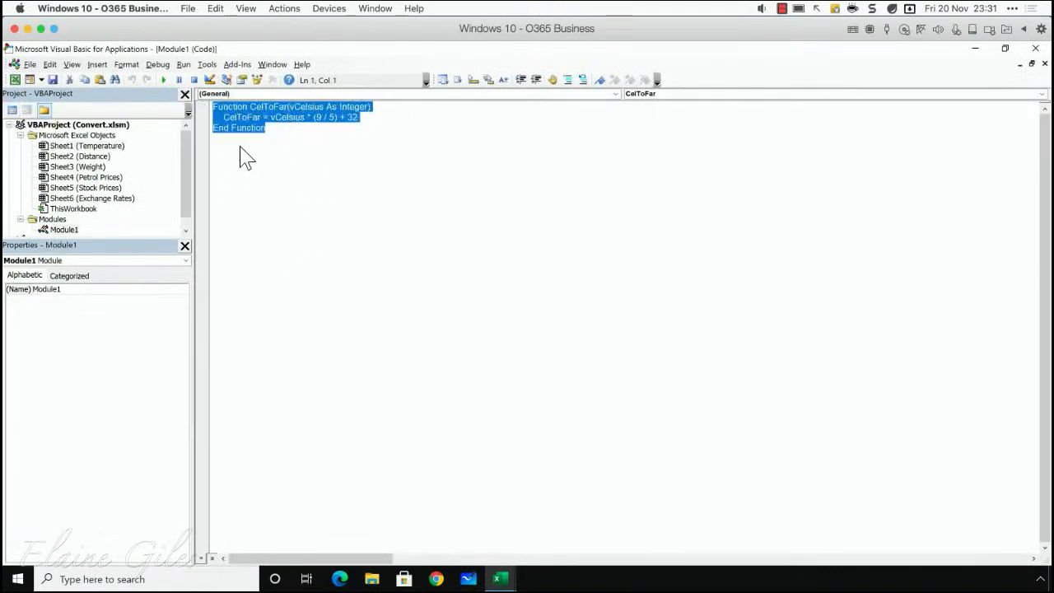
pyautogui.click(270, 132)
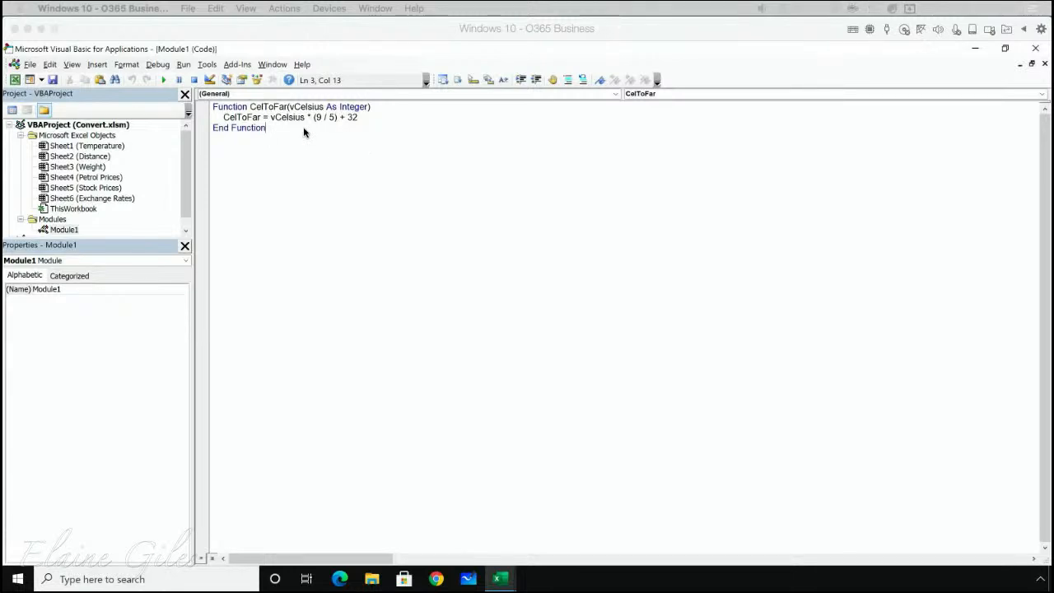
pyautogui.click(254, 107)
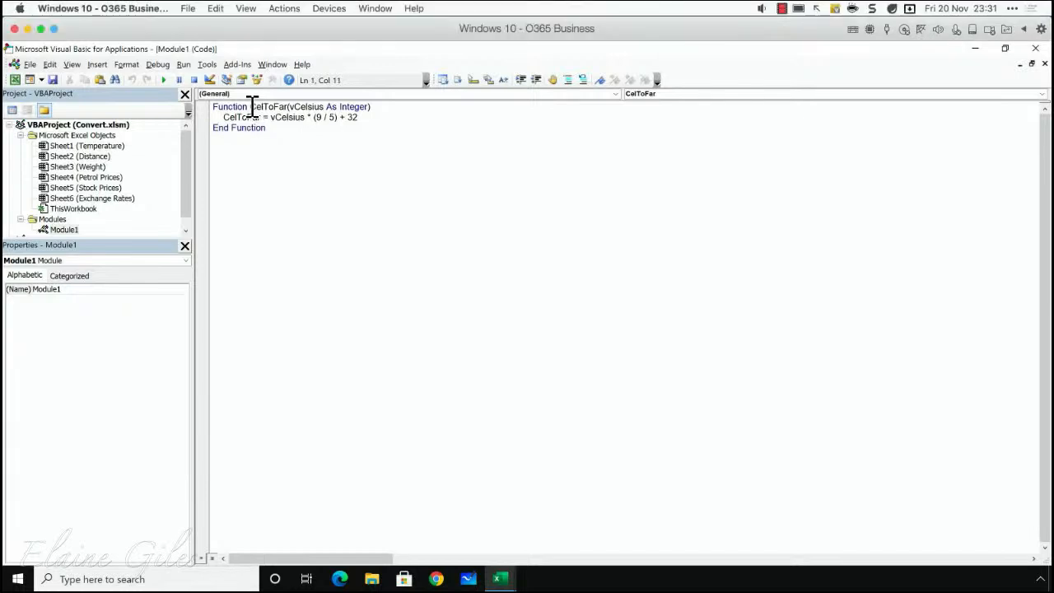
pyautogui.moveTo(253, 107); pyautogui.dragTo(375, 110)
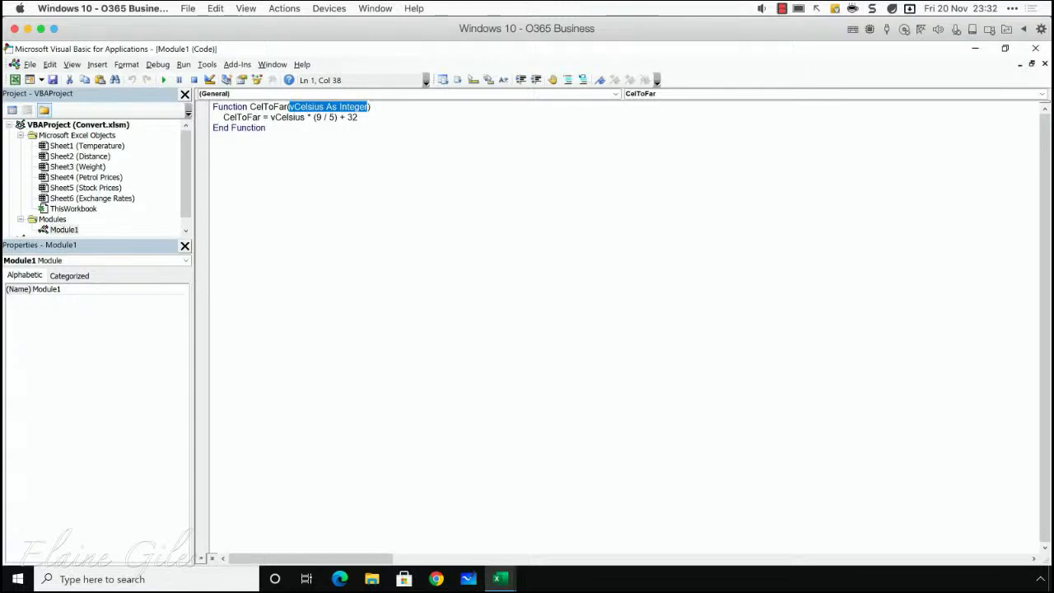
# - Look back at the worksheet, minimise it, and return to the Visual Basic editor
pyautogui.click(972, 49)
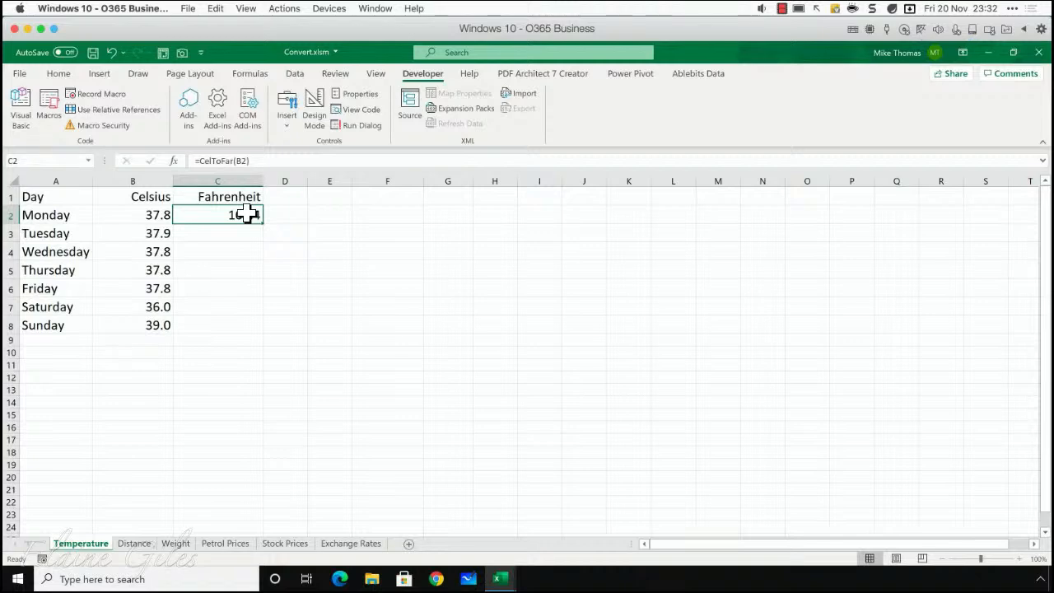
pyautogui.click(989, 52)
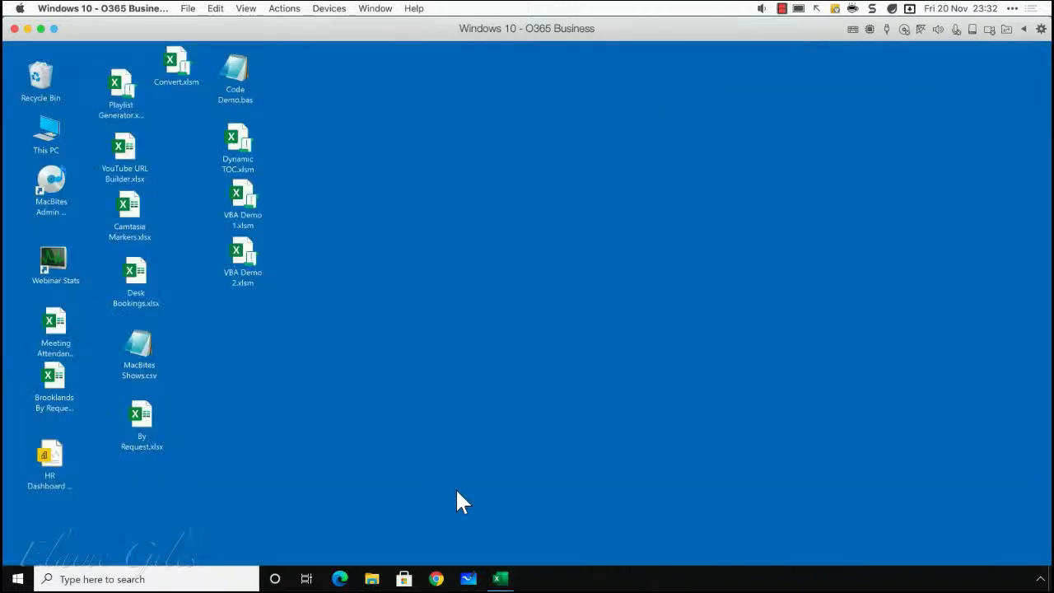
pyautogui.moveTo(498, 578)
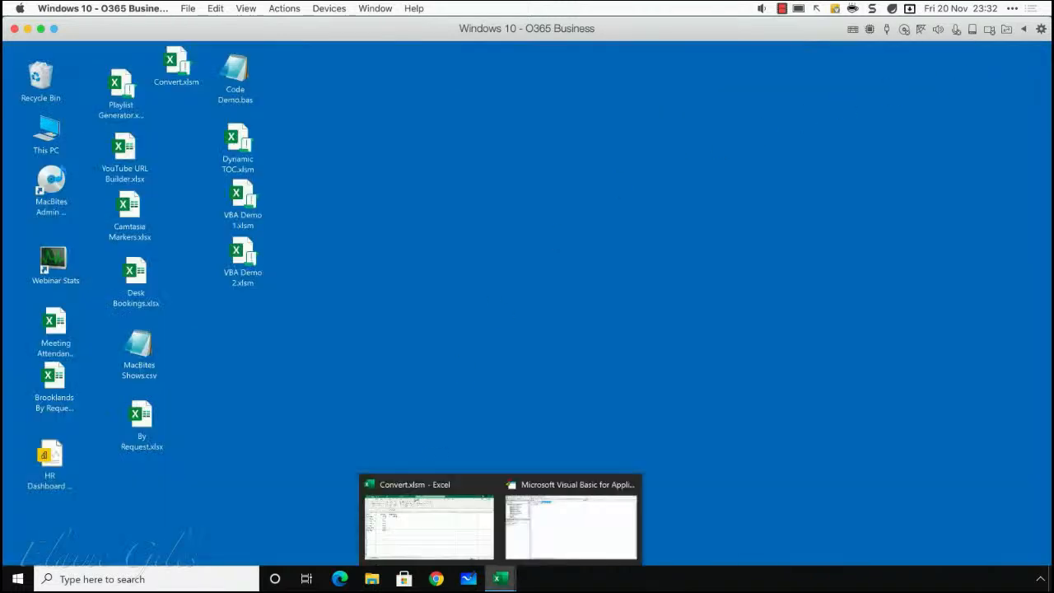
pyautogui.click(558, 546)
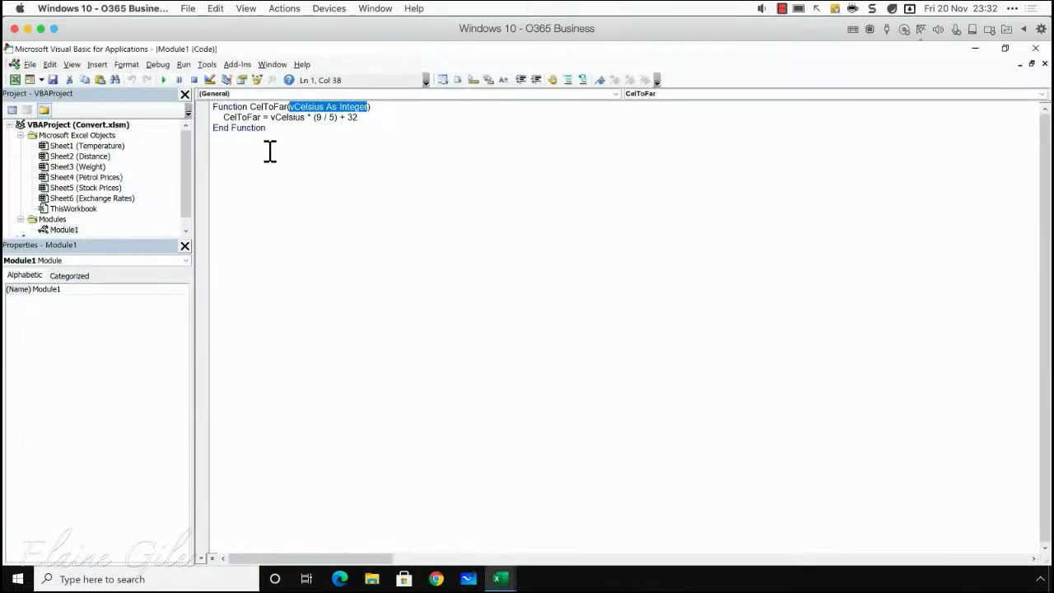
# - Examine the vCelsius argument name, its Integer type and the CelToFar calculation line by highlighting each part of the code
pyautogui.click(325, 108)
pyautogui.moveTo(324, 108); pyautogui.dragTo(288, 110)
pyautogui.click(326, 108)
pyautogui.moveTo(327, 108); pyautogui.dragTo(356, 108)
pyautogui.click(365, 108)
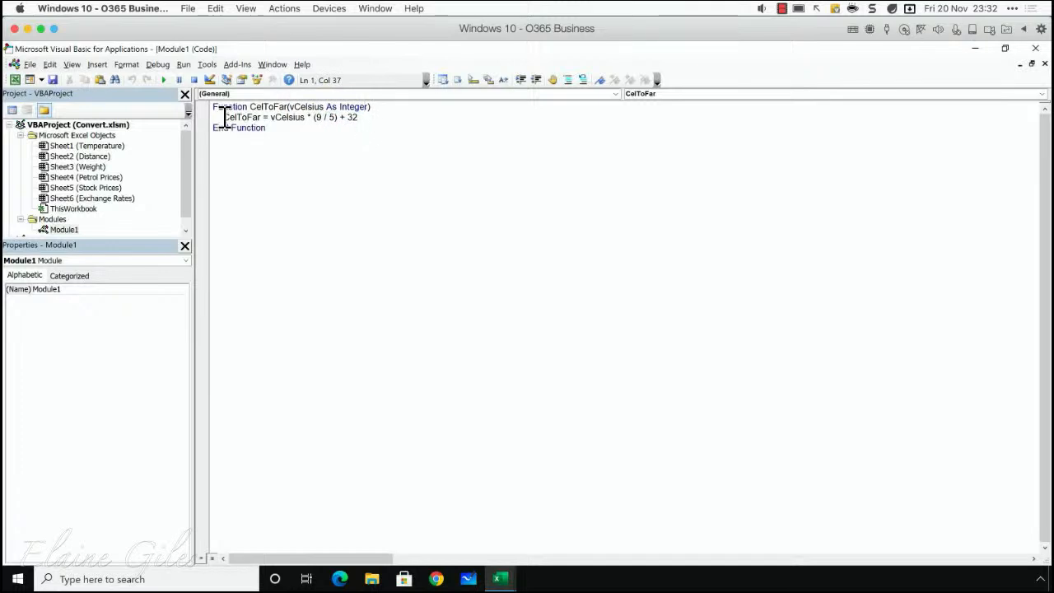
pyautogui.moveTo(224, 117); pyautogui.dragTo(357, 124)
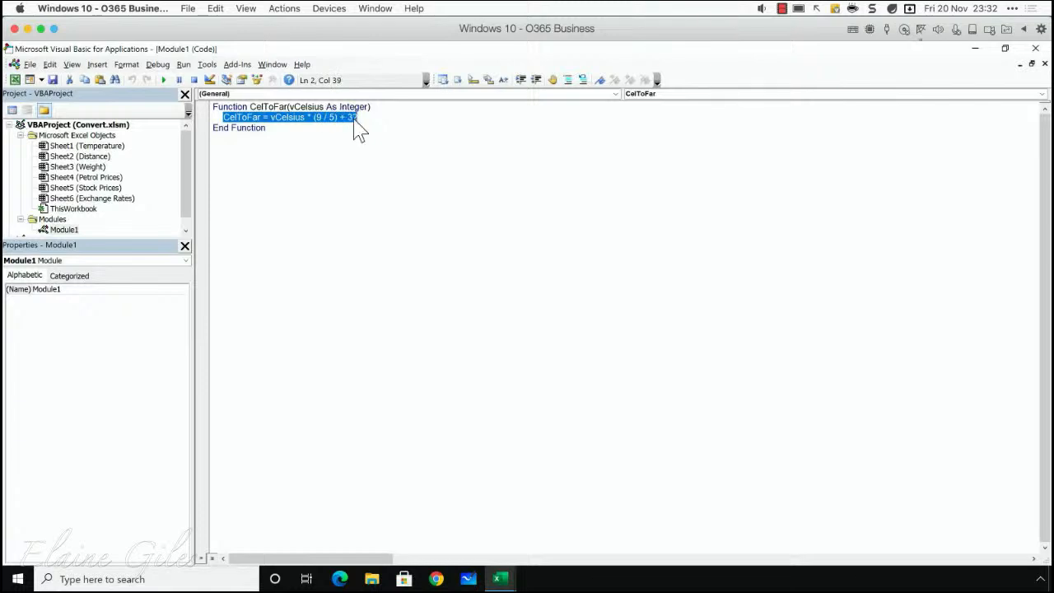
# - Examine the CelToFar calculation line, highlighting its * (9 / 5) + 32 part
pyautogui.click(268, 128)
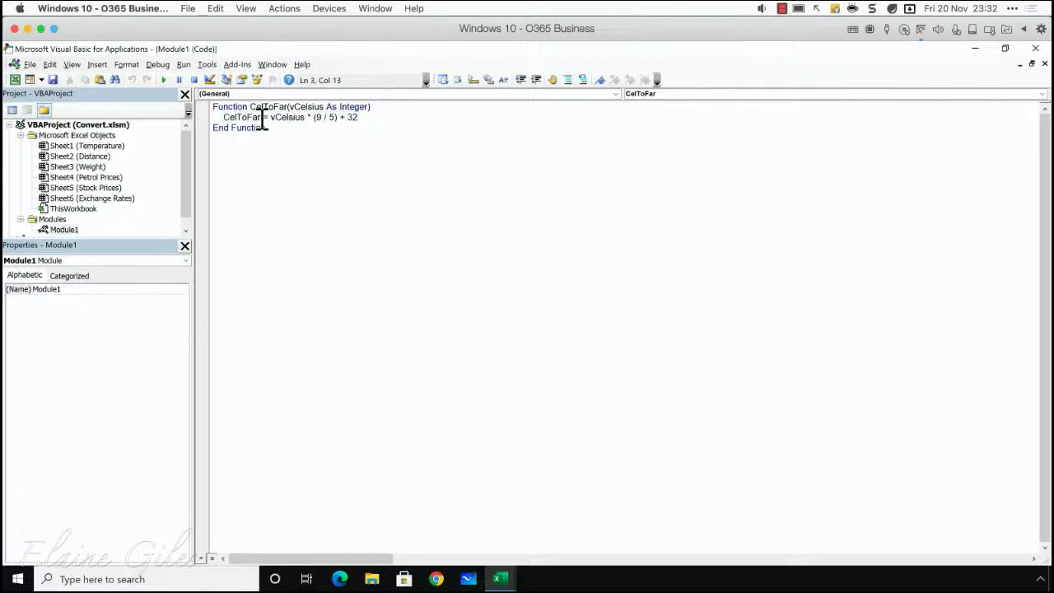
pyautogui.moveTo(273, 117); pyautogui.dragTo(375, 162)
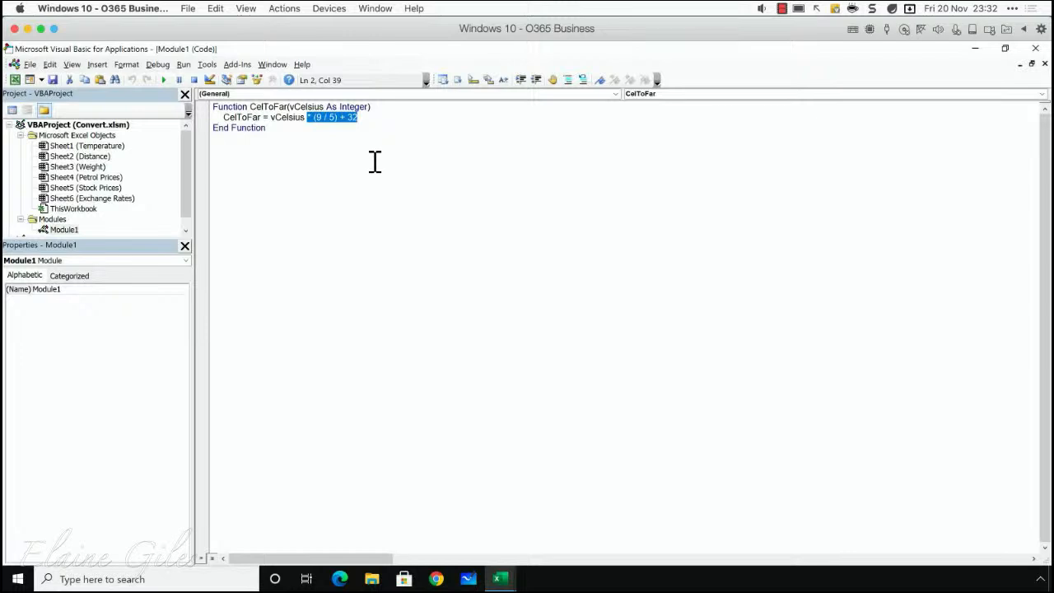
pyautogui.click(282, 129)
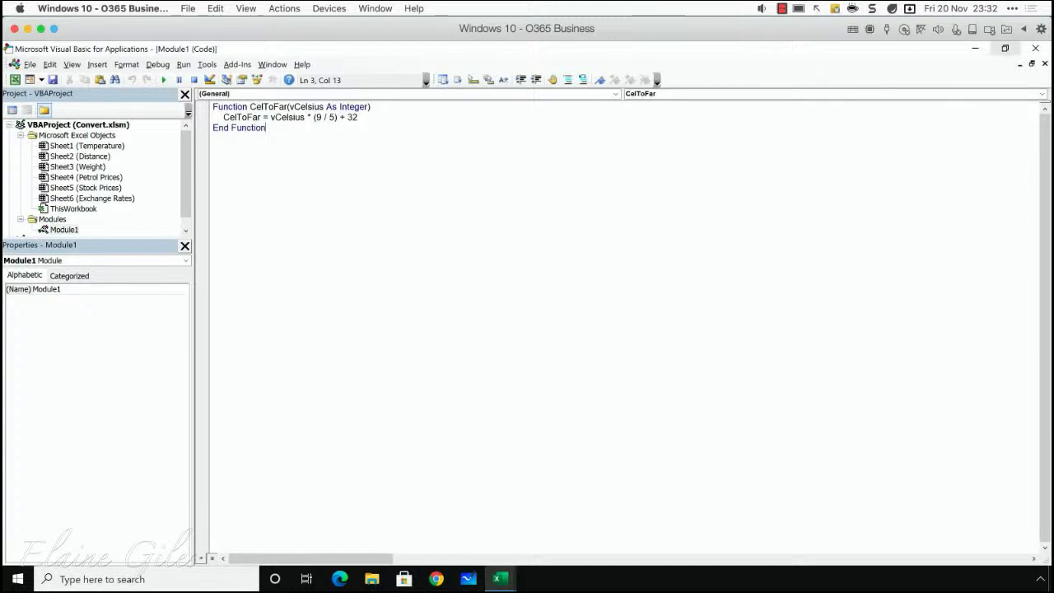
# - Close the Visual Basic editor and switch to the feet value on the Distance worksheet
pyautogui.click(1036, 48)
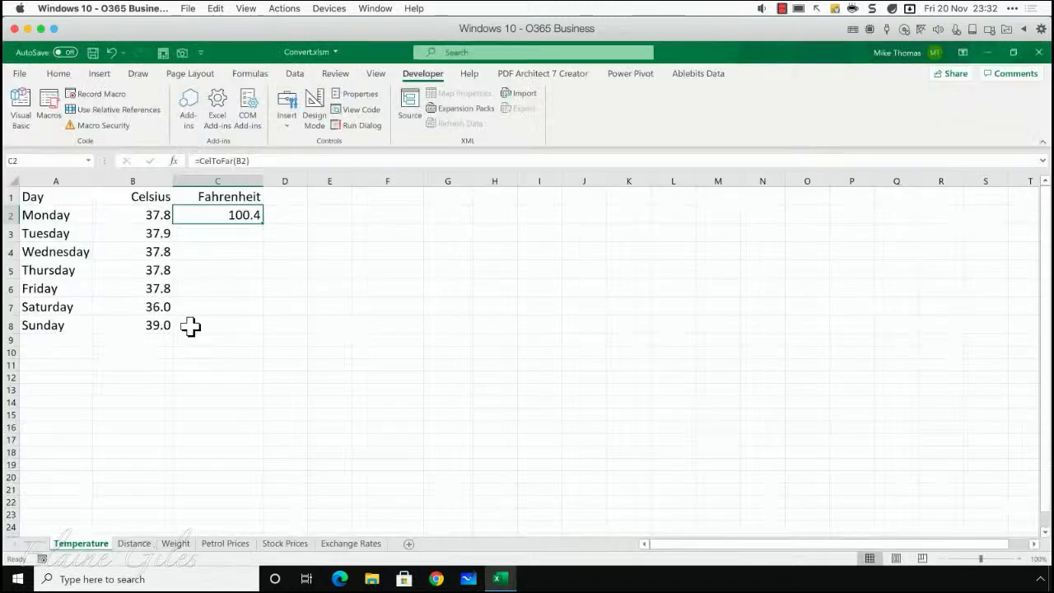
pyautogui.click(136, 543)
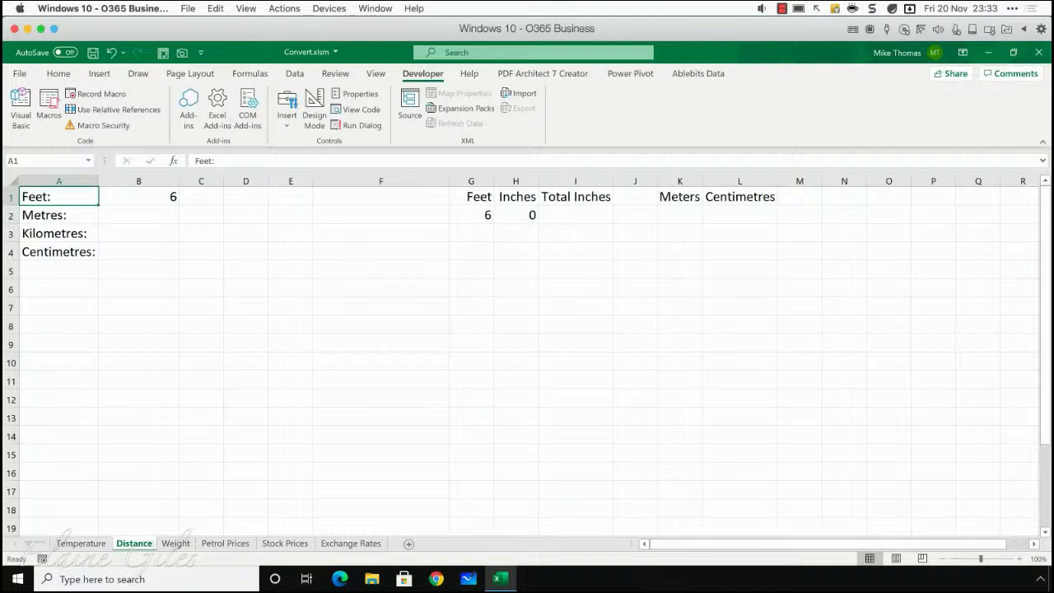
pyautogui.click(143, 202)
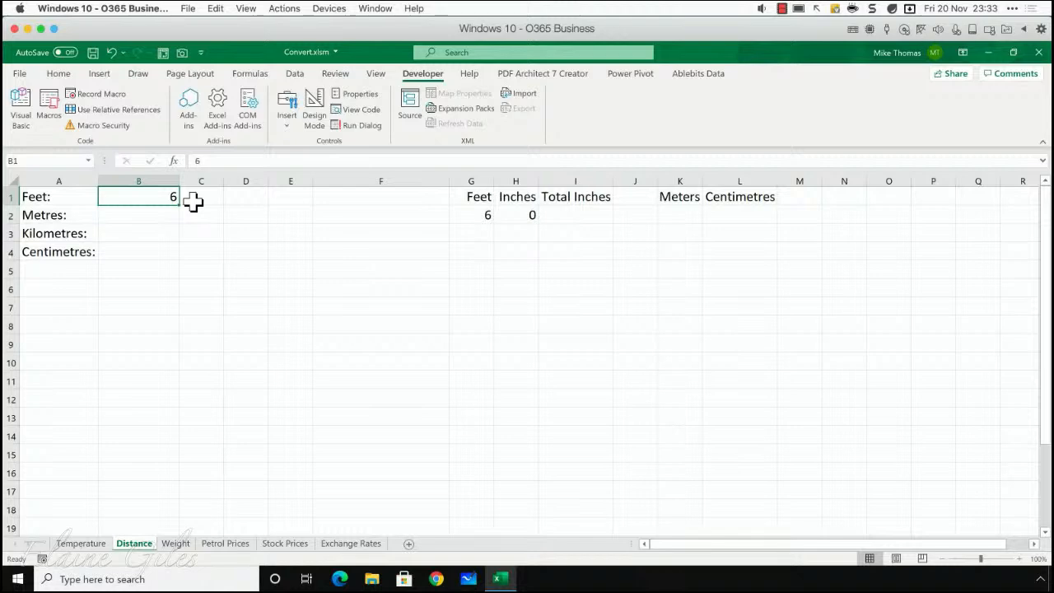
# - Convert the feet value to metres by entering =CONVERT(B1,"ft","m") in cell B2
pyautogui.press('Return')
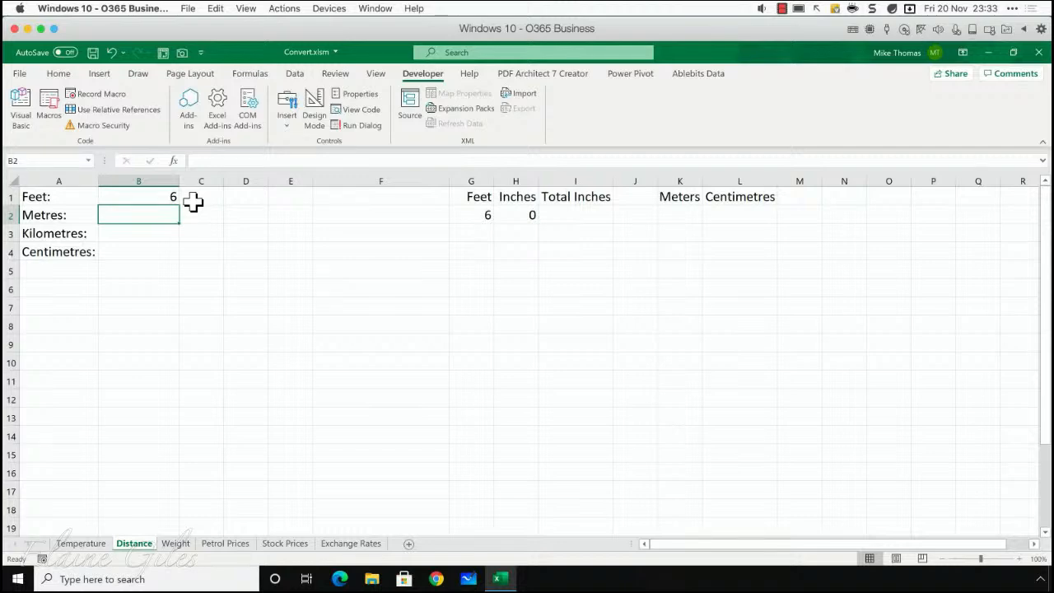
pyautogui.write('=')
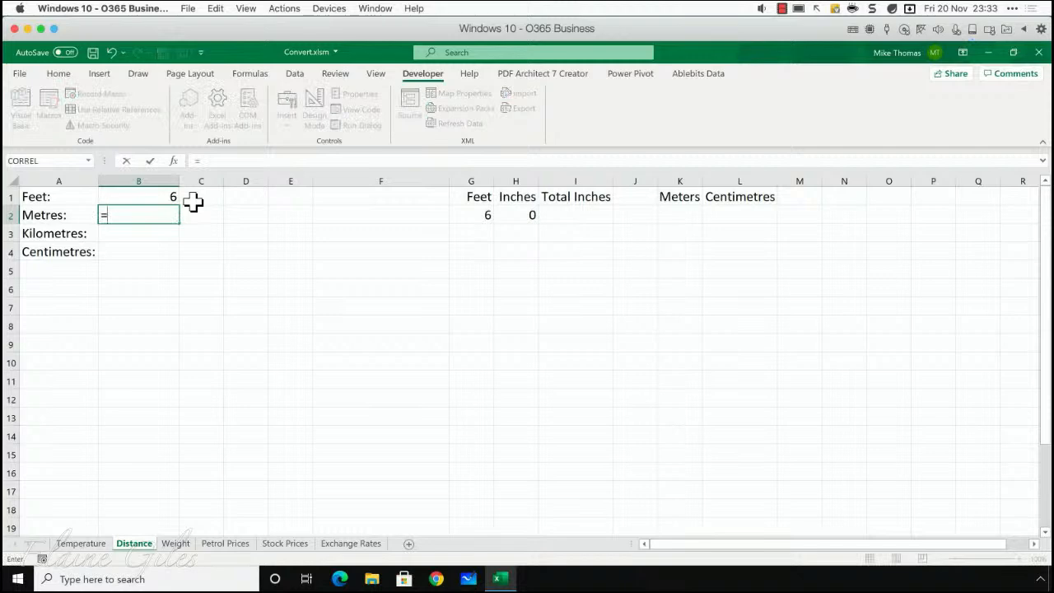
pyautogui.write('conv')
pyautogui.press('Tab')
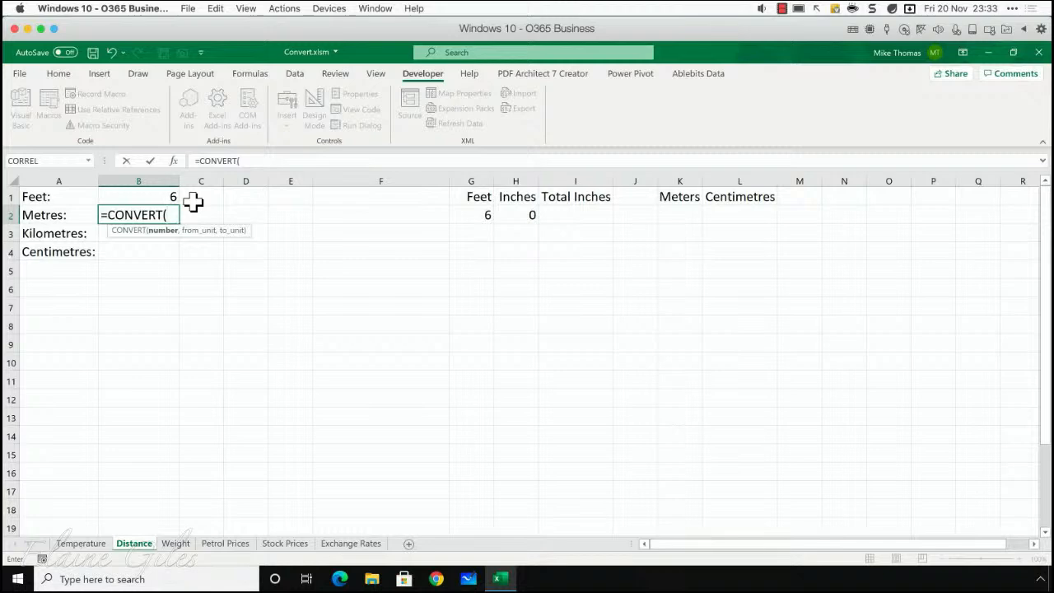
pyautogui.click(167, 196)
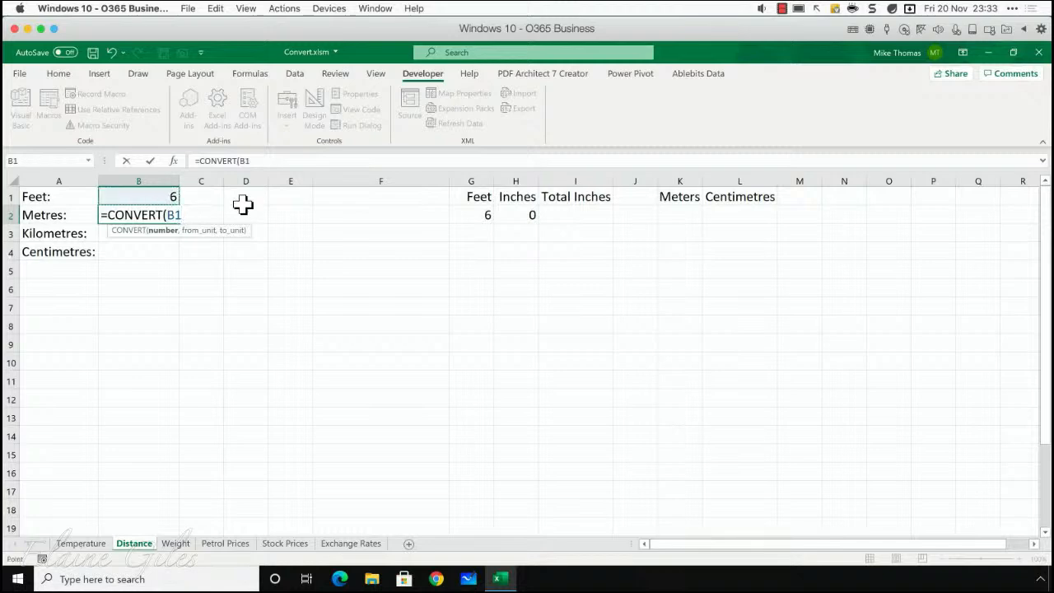
pyautogui.write(',')
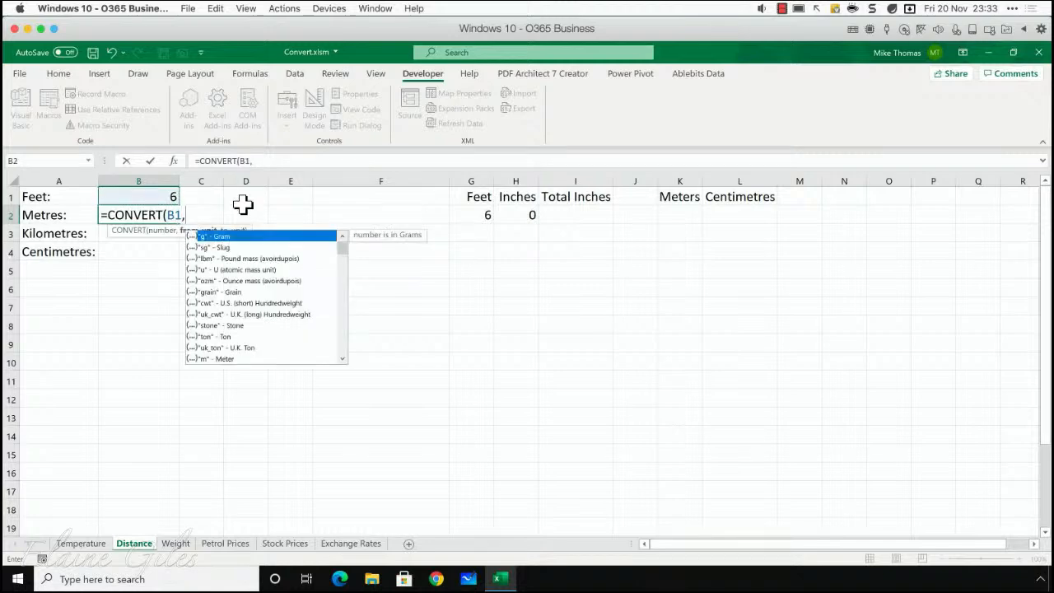
pyautogui.write('"ft","M')
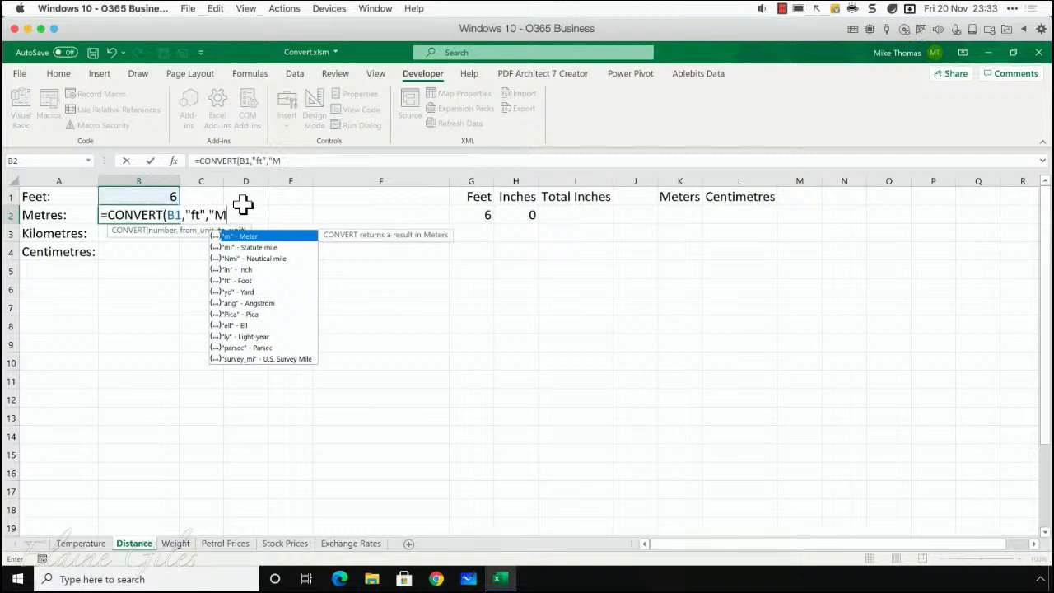
pyautogui.press('BackSpace')
pyautogui.write('m")')
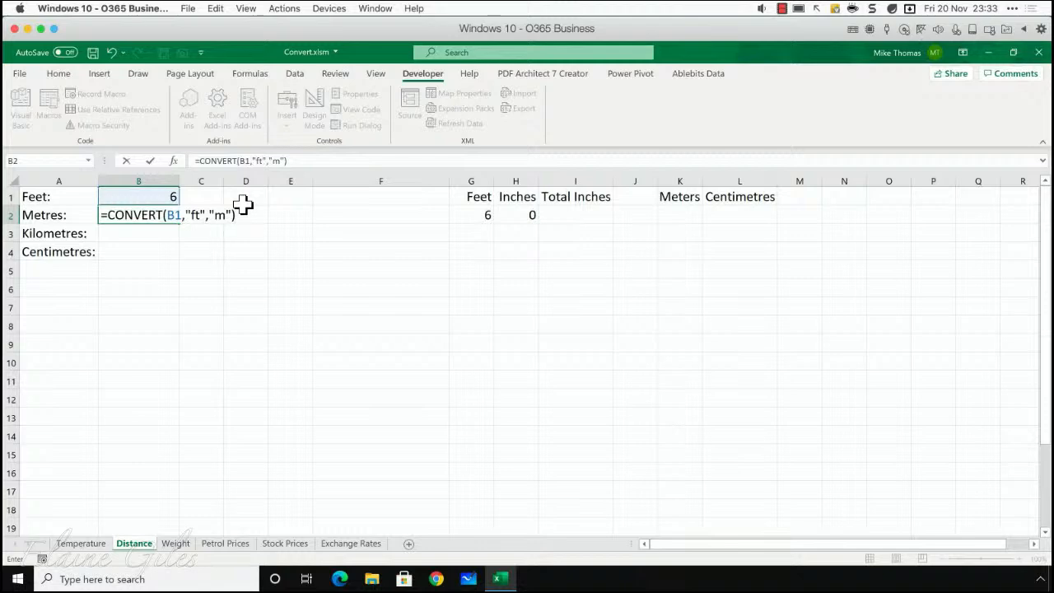
pyautogui.press('Return')
pyautogui.press('Up')
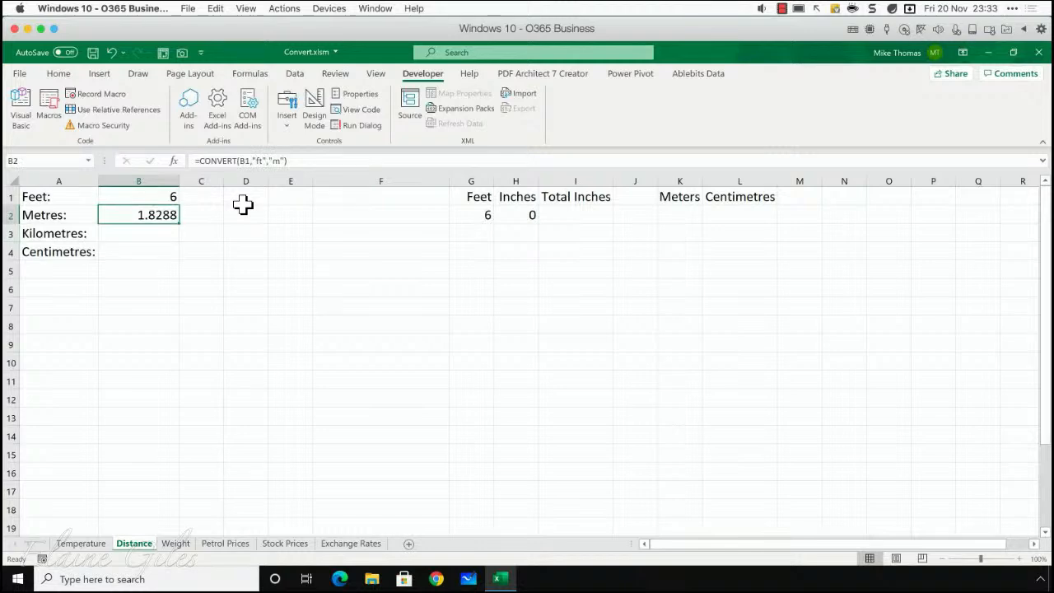
# - Convert the feet value to kilometres by entering =CONVERT(B1,"ft","km") in cell B3
pyautogui.press('Down')
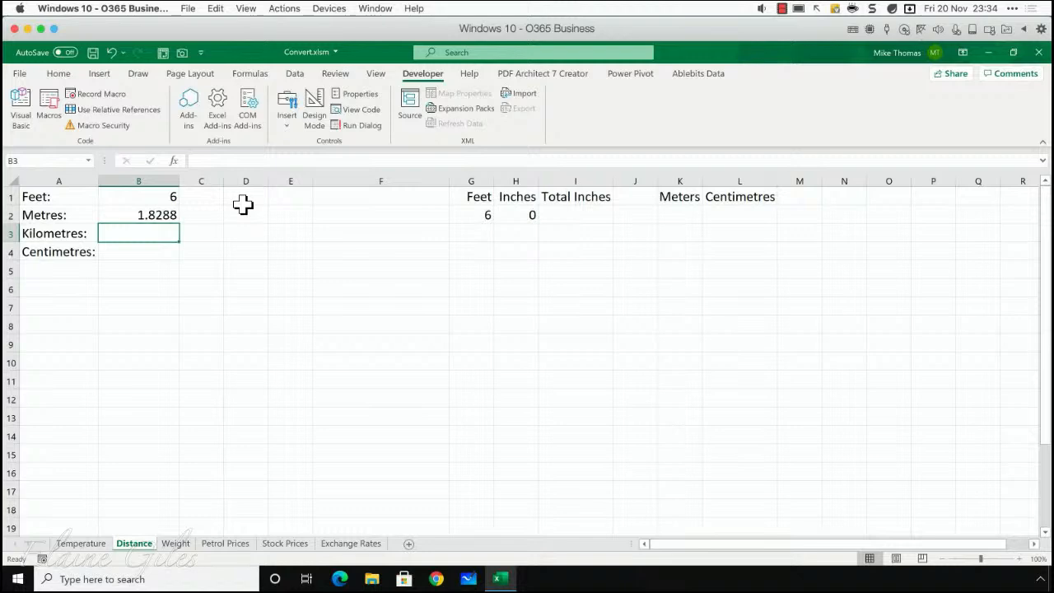
pyautogui.write('=')
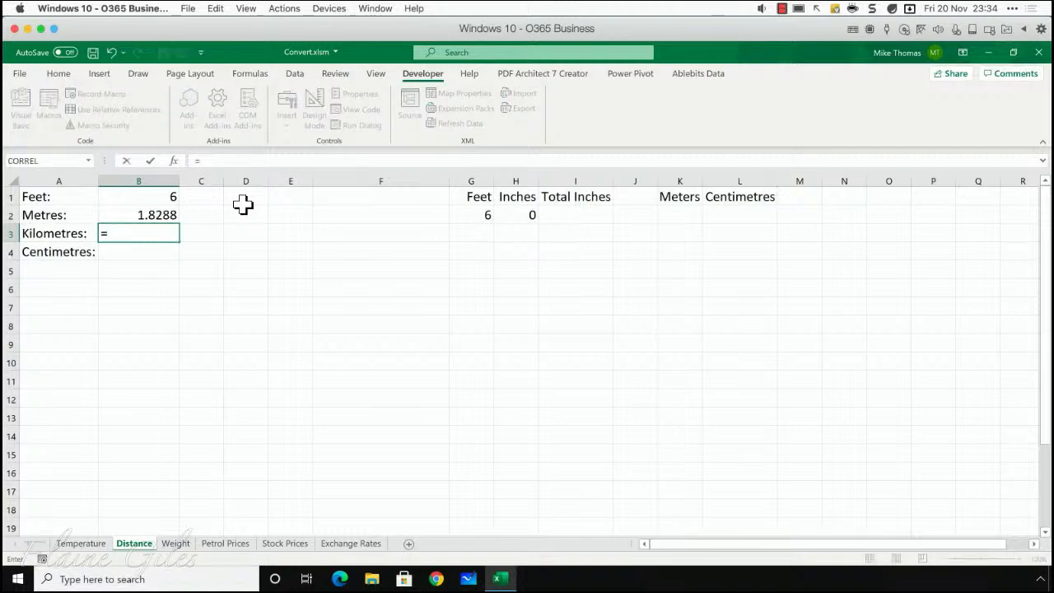
pyautogui.write('conver')
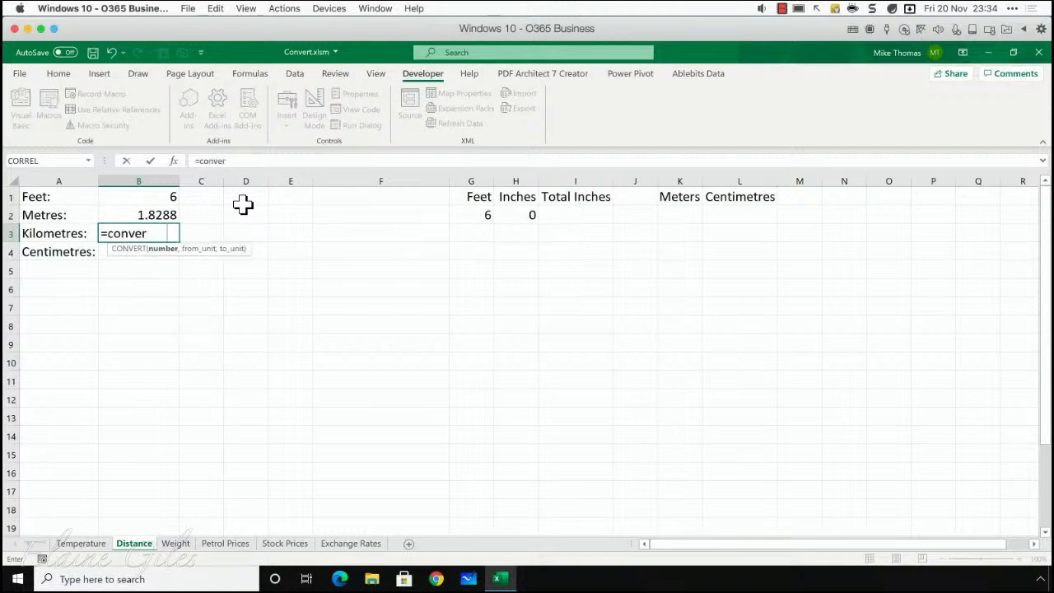
pyautogui.press('Tab')
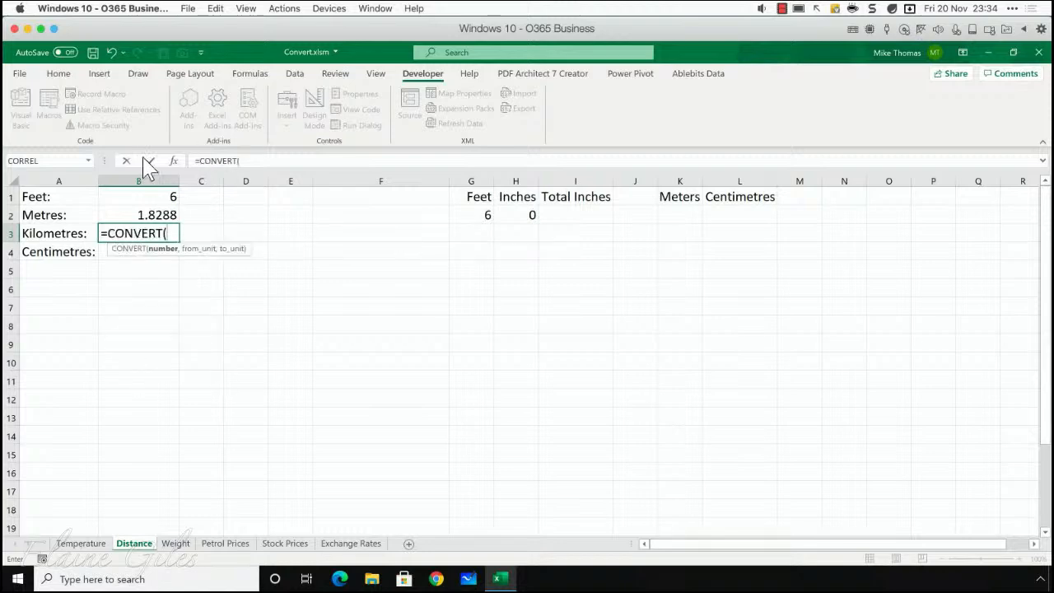
pyautogui.click(143, 191)
pyautogui.write(',')
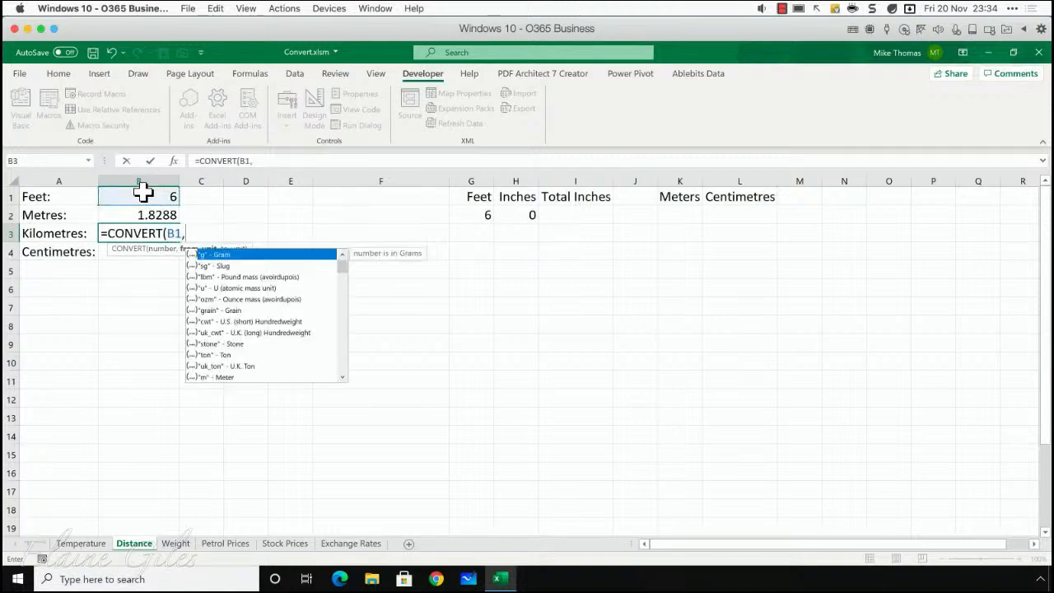
pyautogui.write('"ft","')
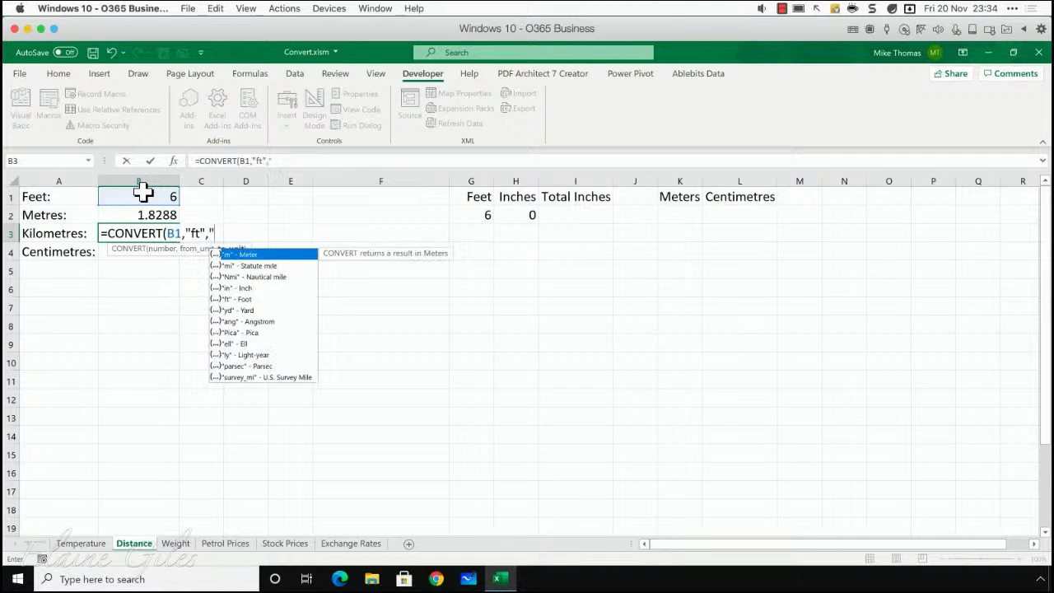
pyautogui.write('km"')
pyautogui.write(')')
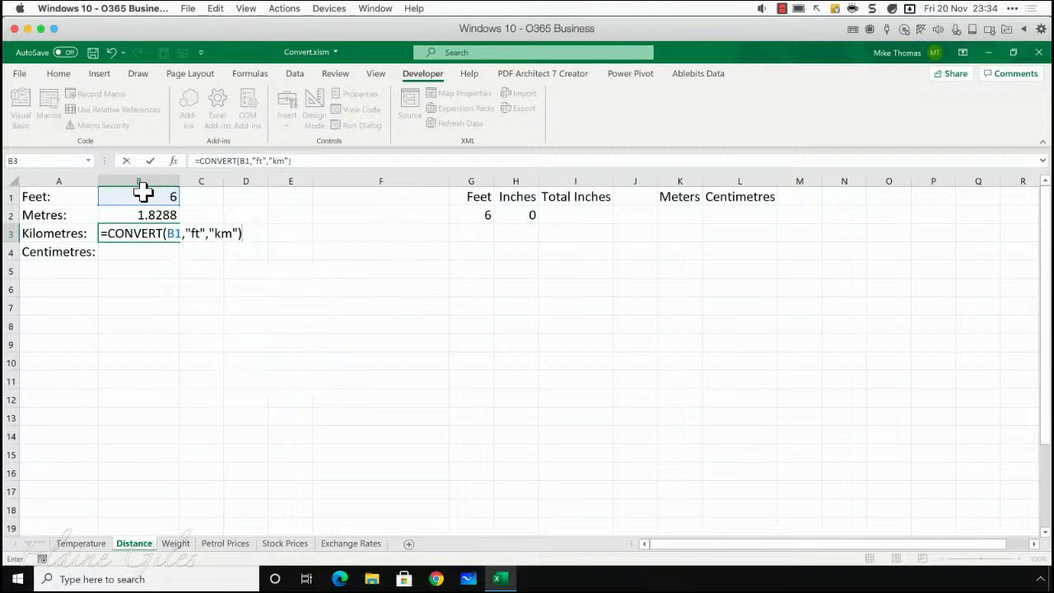
pyautogui.press('Return')
pyautogui.press('Up')
# - Convert the feet value to centimetres by entering =CONVERT(B1,"ft","cm") in cell B4
pyautogui.press('Down')
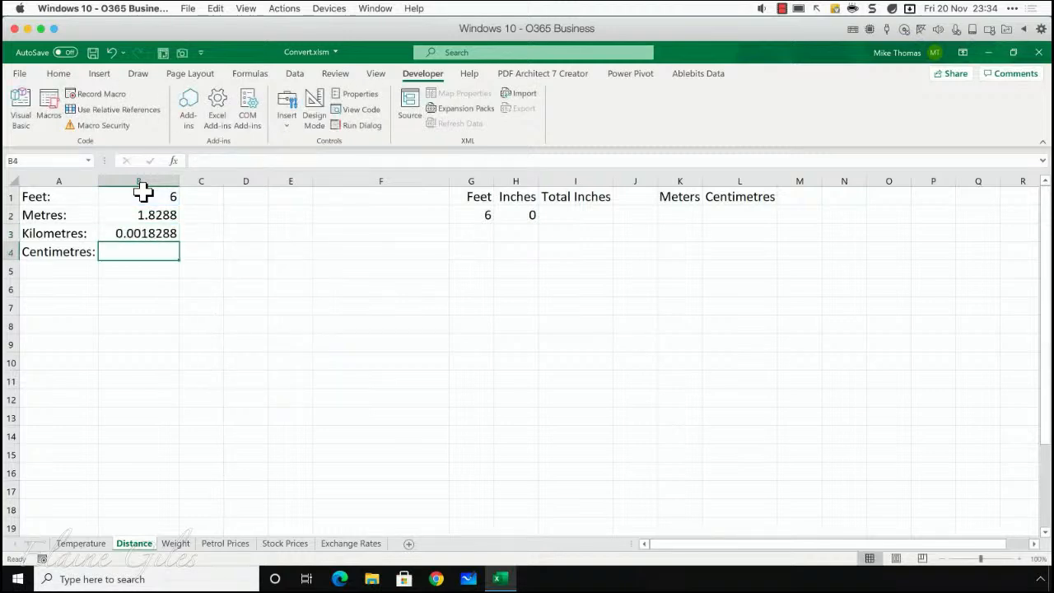
pyautogui.write('=co')
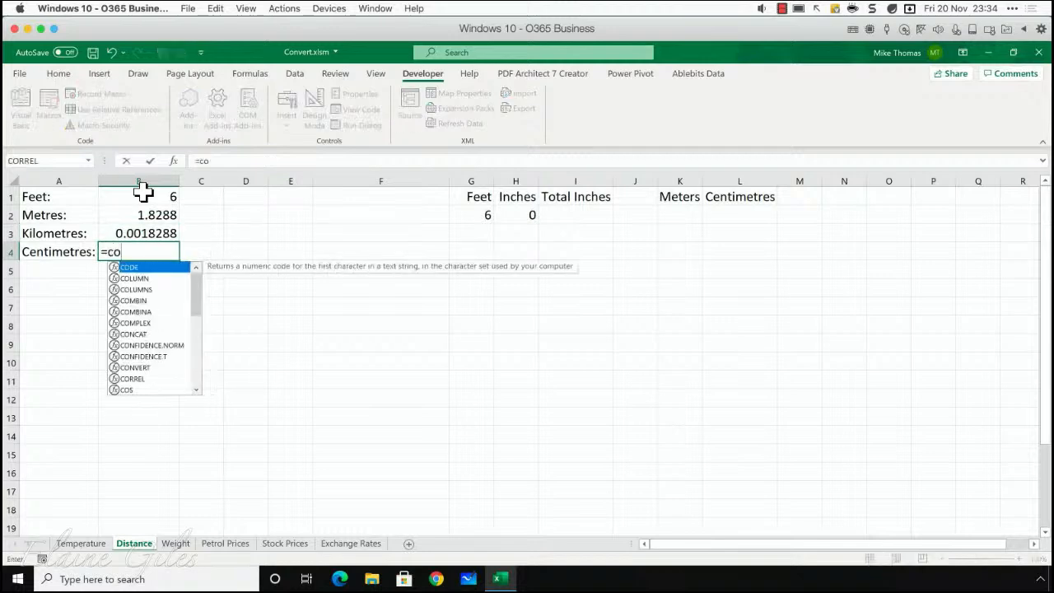
pyautogui.write('nver')
pyautogui.press('Tab')
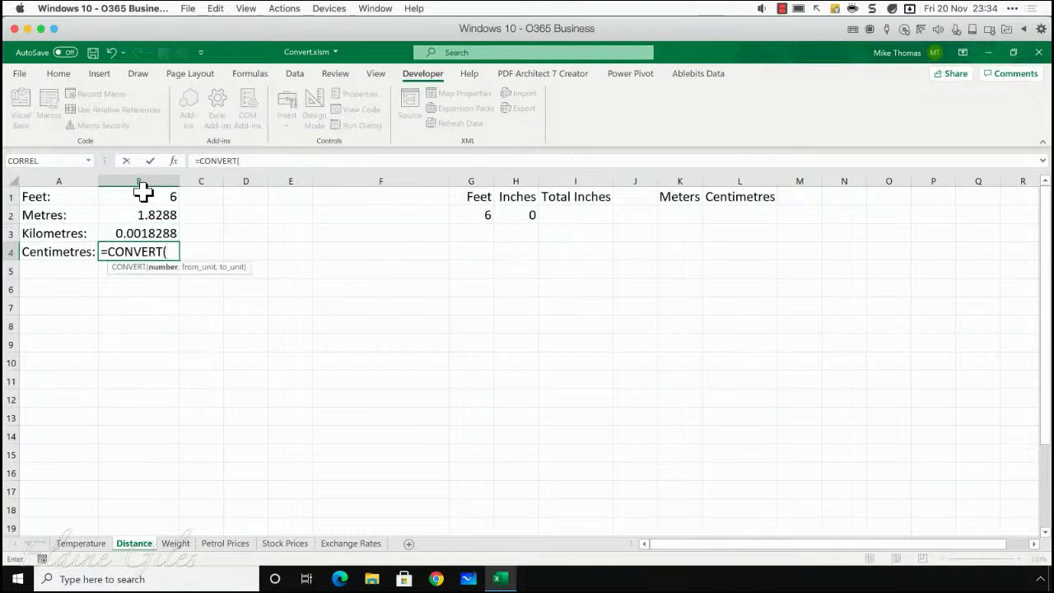
pyautogui.click(143, 191)
pyautogui.write(',')
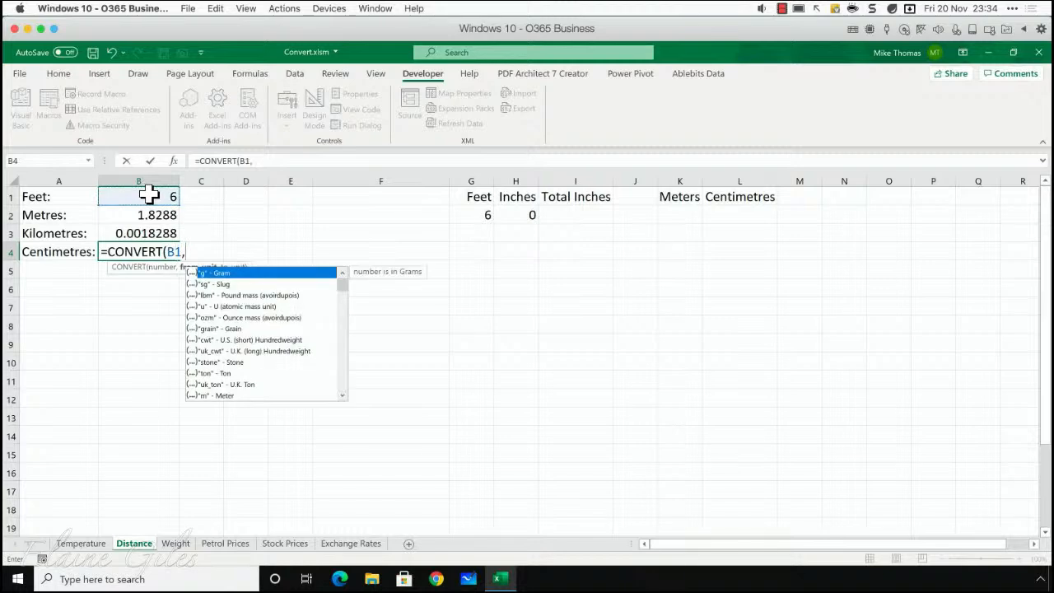
pyautogui.write('"ft","c')
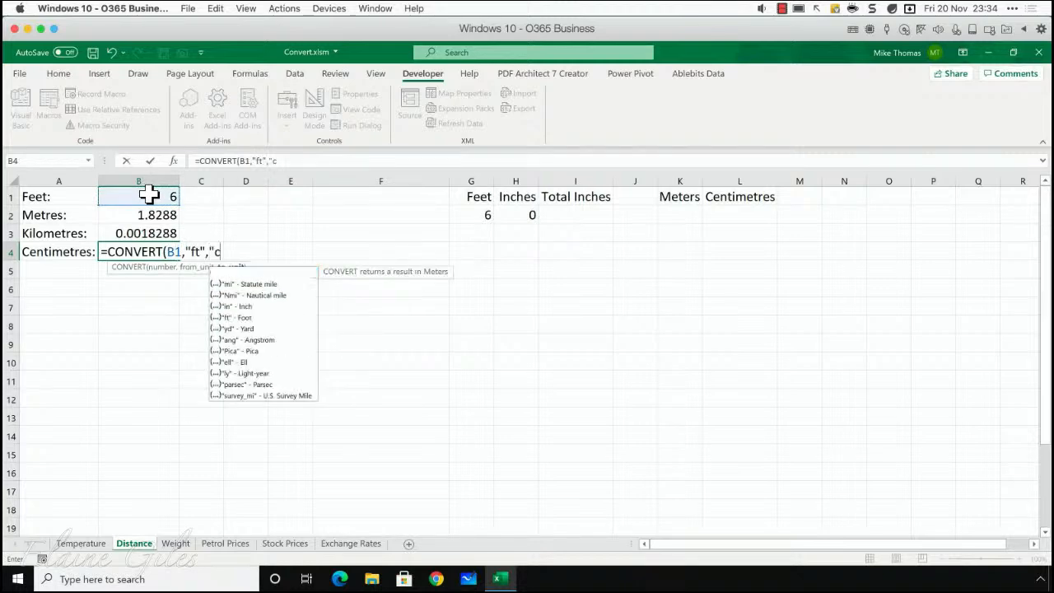
pyautogui.write('m")')
pyautogui.press('Return')
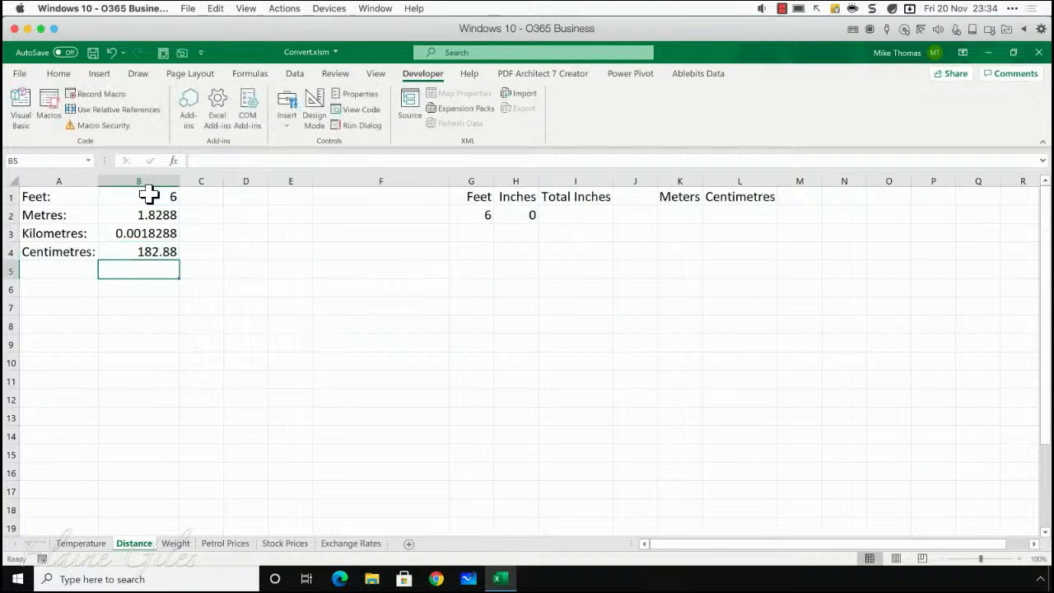
pyautogui.press('Up')
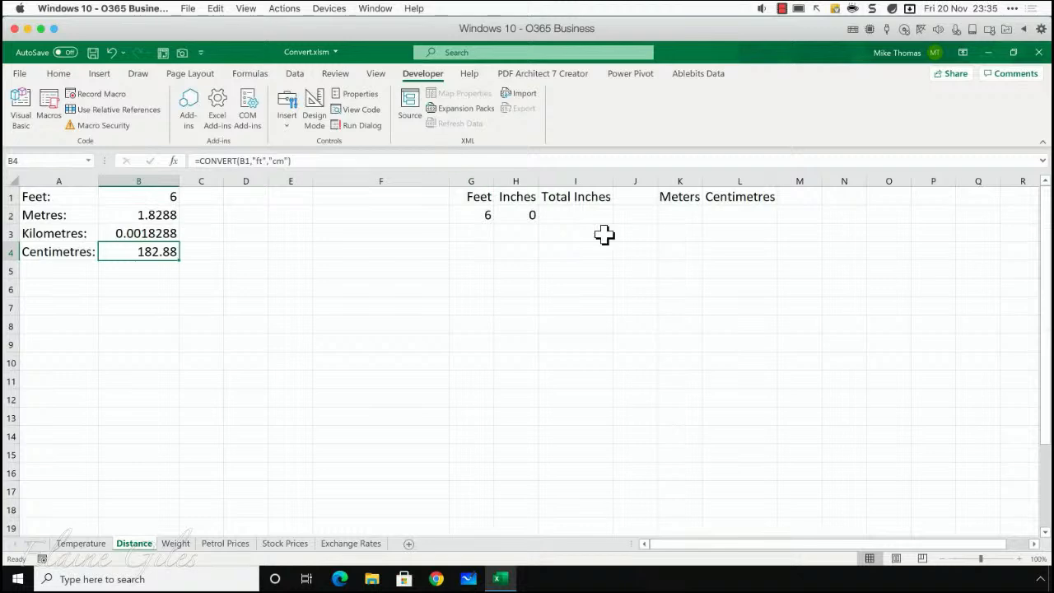
# - Calculate the total inches from the feet and inches cells by entering =(G2*12)+H2 in cell I2
pyautogui.click(479, 215)
pyautogui.click(505, 215)
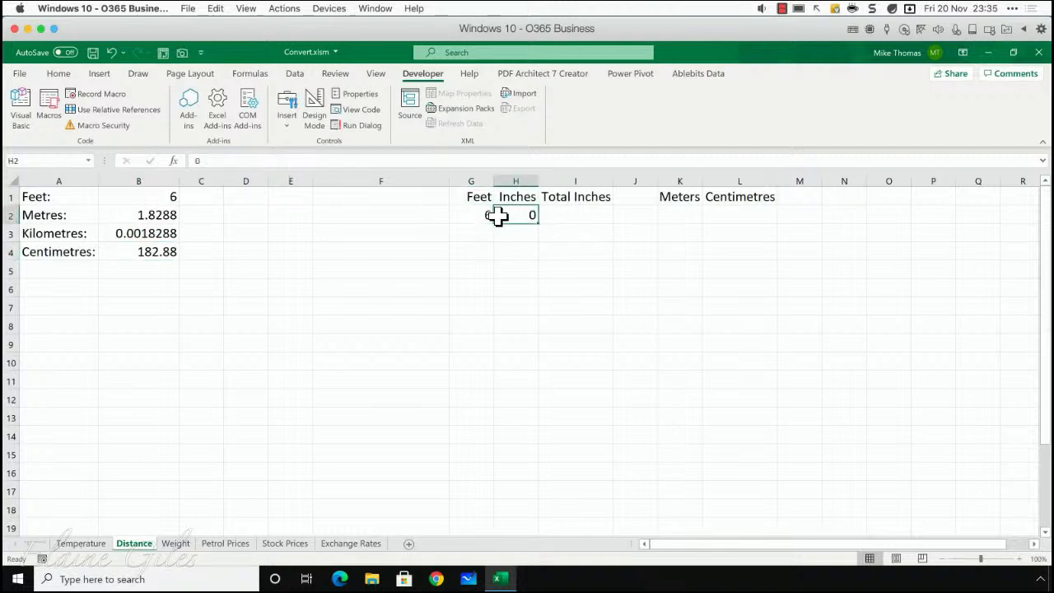
pyautogui.click(472, 216)
pyautogui.click(527, 215)
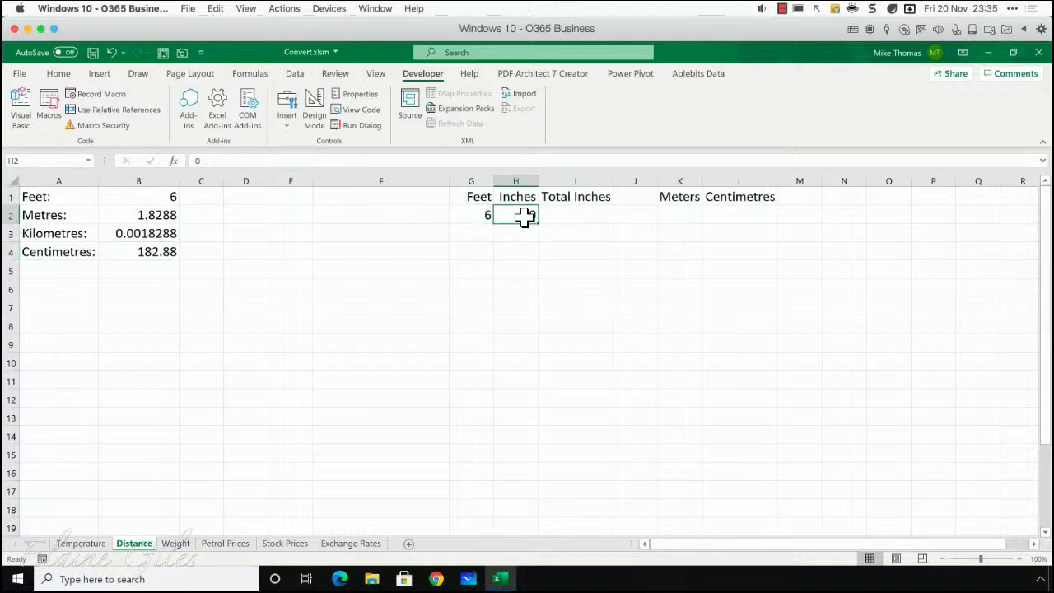
pyautogui.click(566, 217)
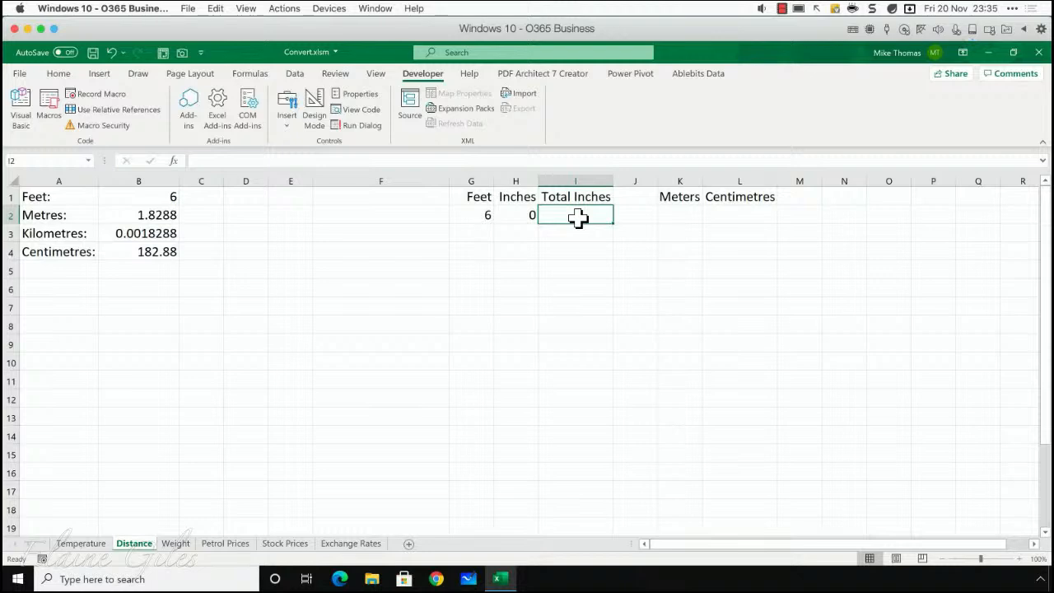
pyautogui.write('=')
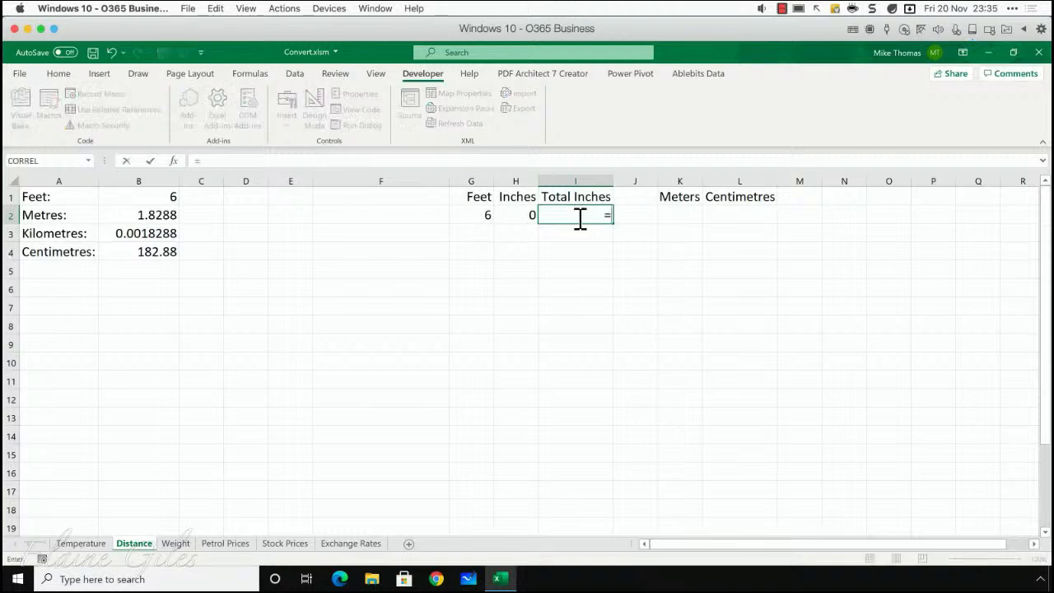
pyautogui.write('(')
pyautogui.click(483, 215)
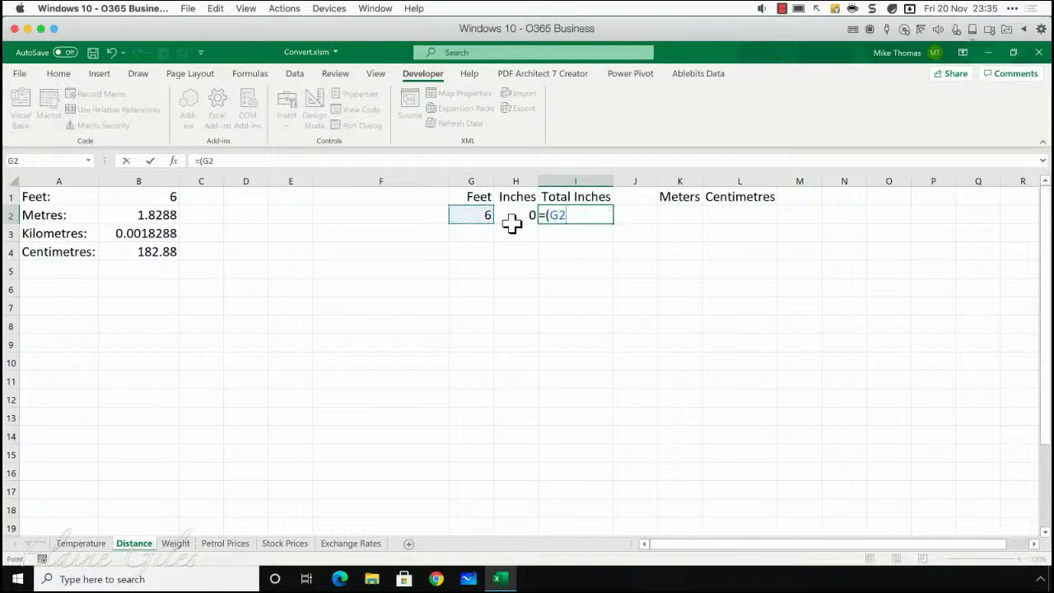
pyautogui.write('*12)')
pyautogui.write('+')
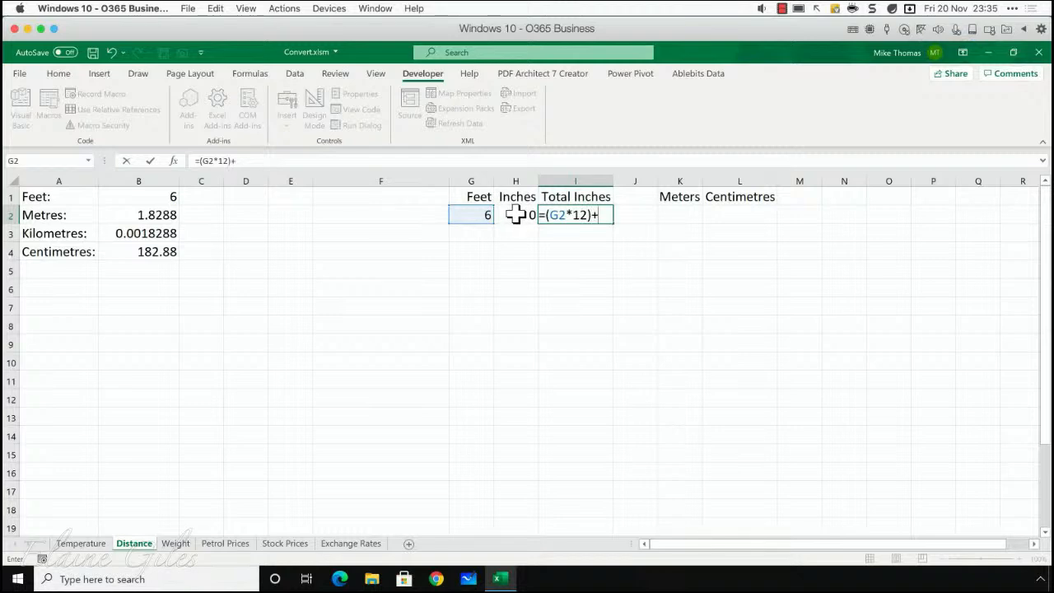
pyautogui.click(516, 214)
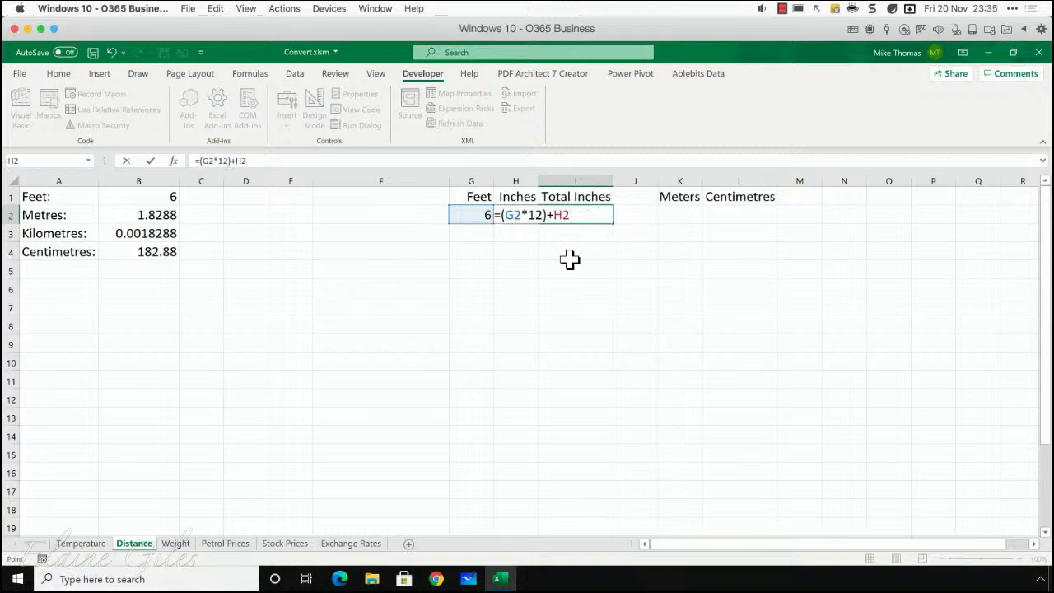
pyautogui.press('Return')
pyautogui.press('Up')
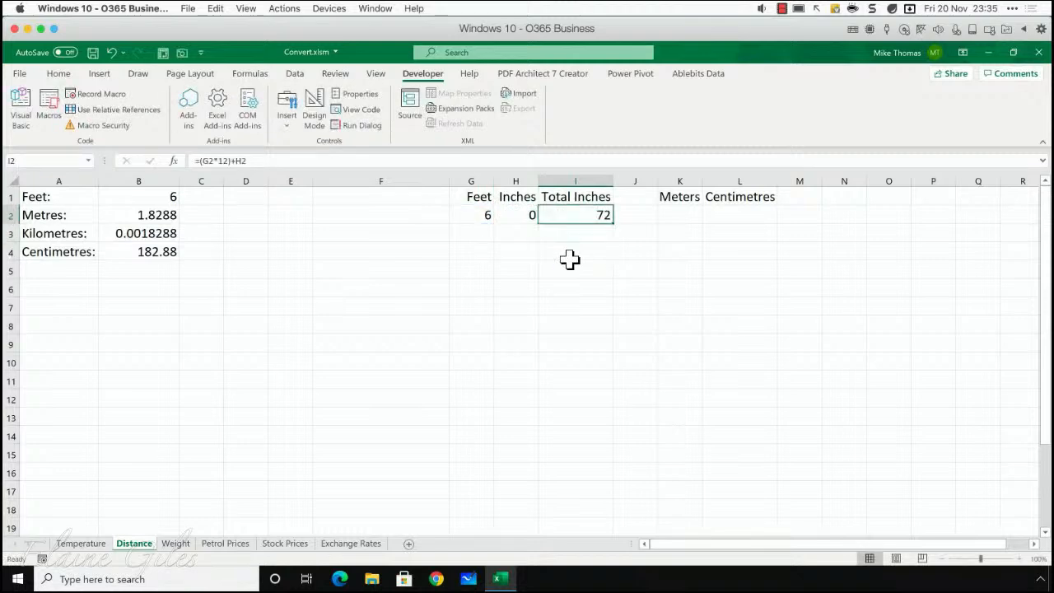
# - Enter 3 as the inches value in cell H2 and check the total inches formula in cell I2
pyautogui.click(526, 216)
pyautogui.write('3')
pyautogui.press('Return')
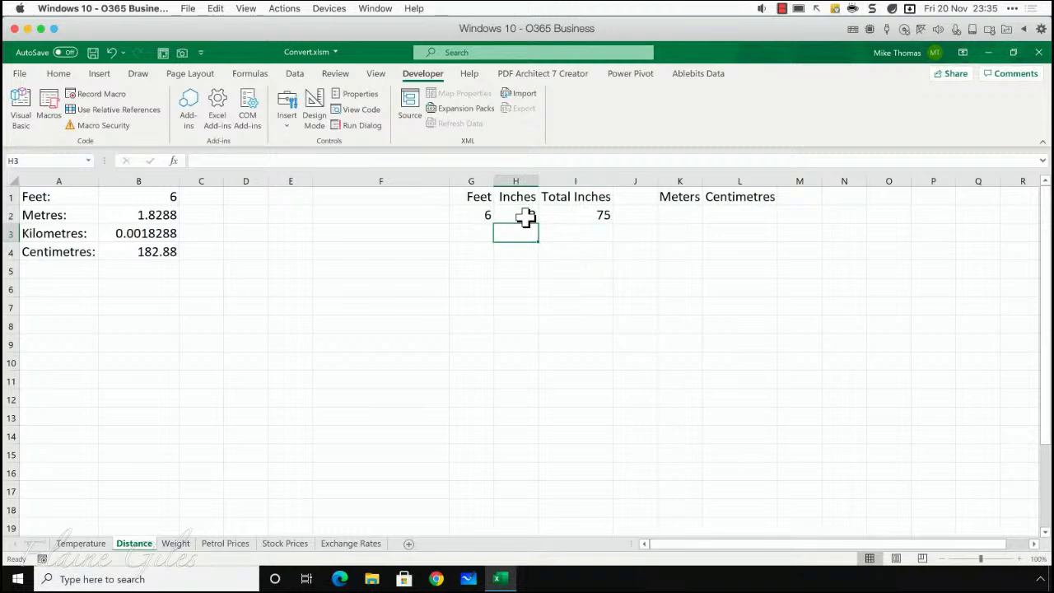
pyautogui.click(567, 215)
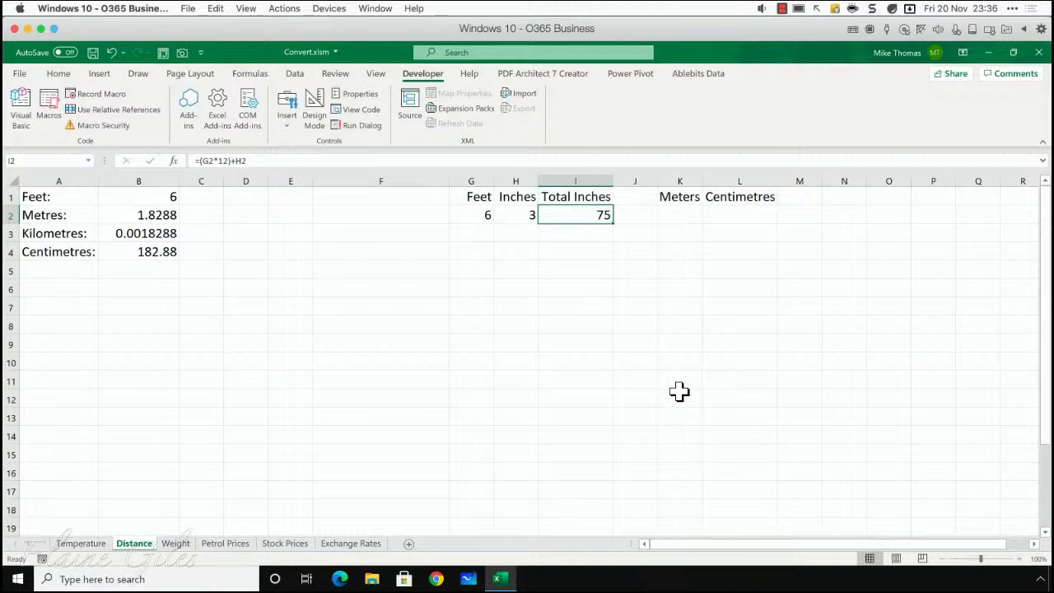
pyautogui.click(681, 216)
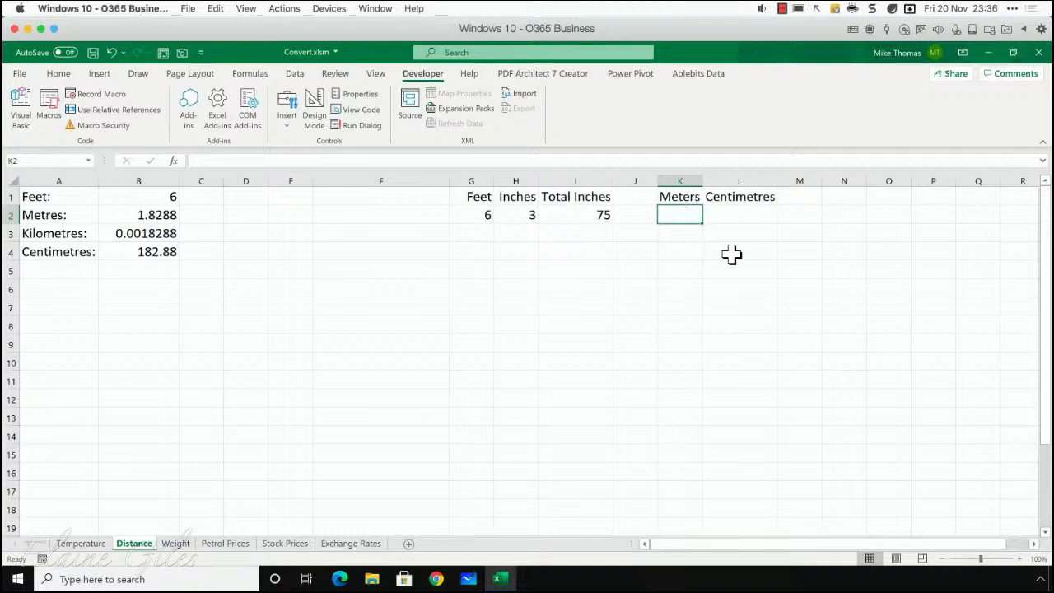
pyautogui.write('con')
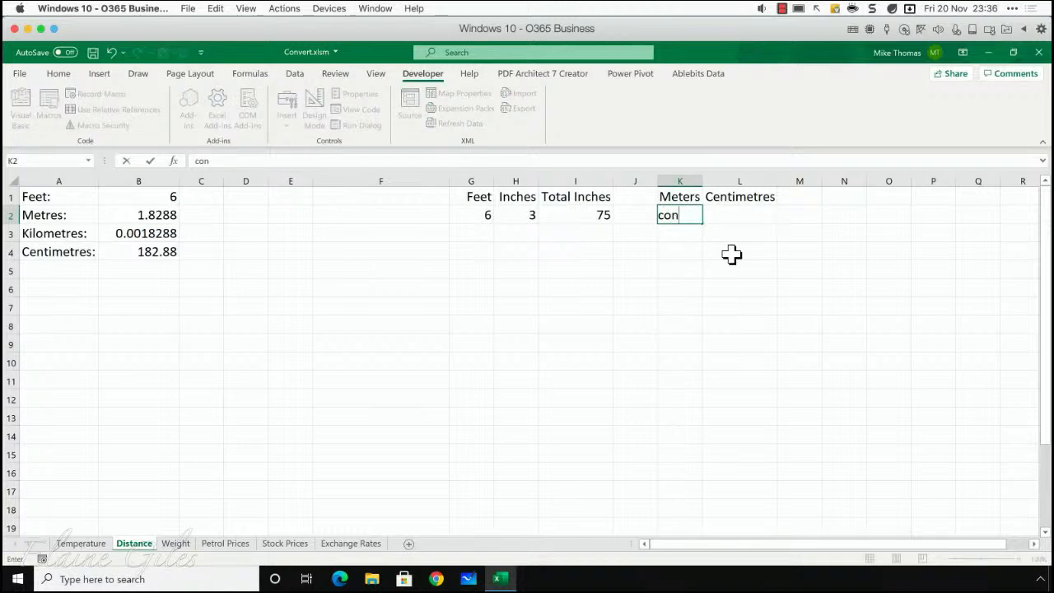
pyautogui.write('vert(')
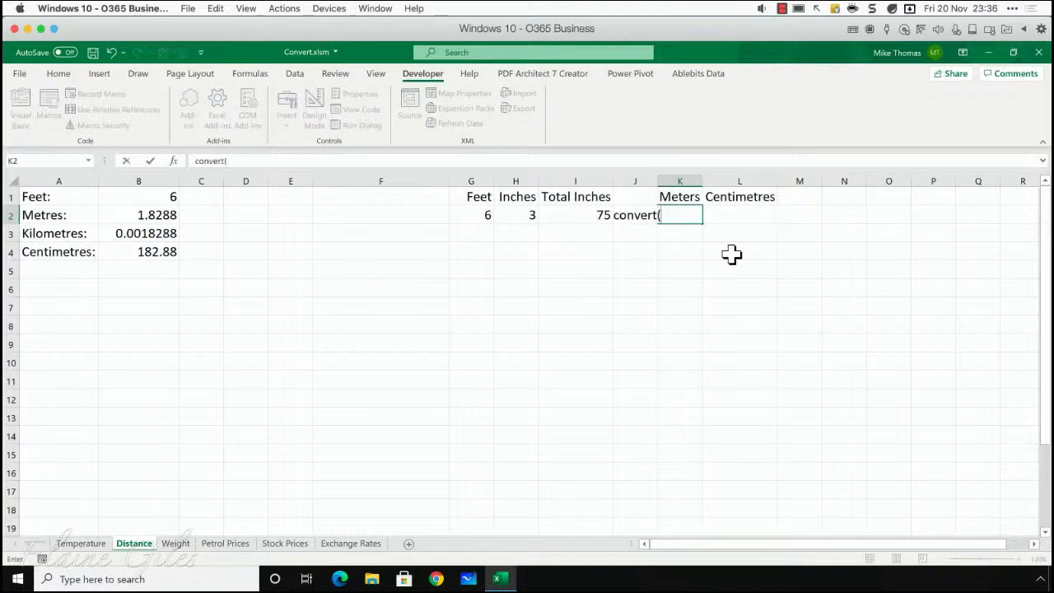
pyautogui.click(587, 212)
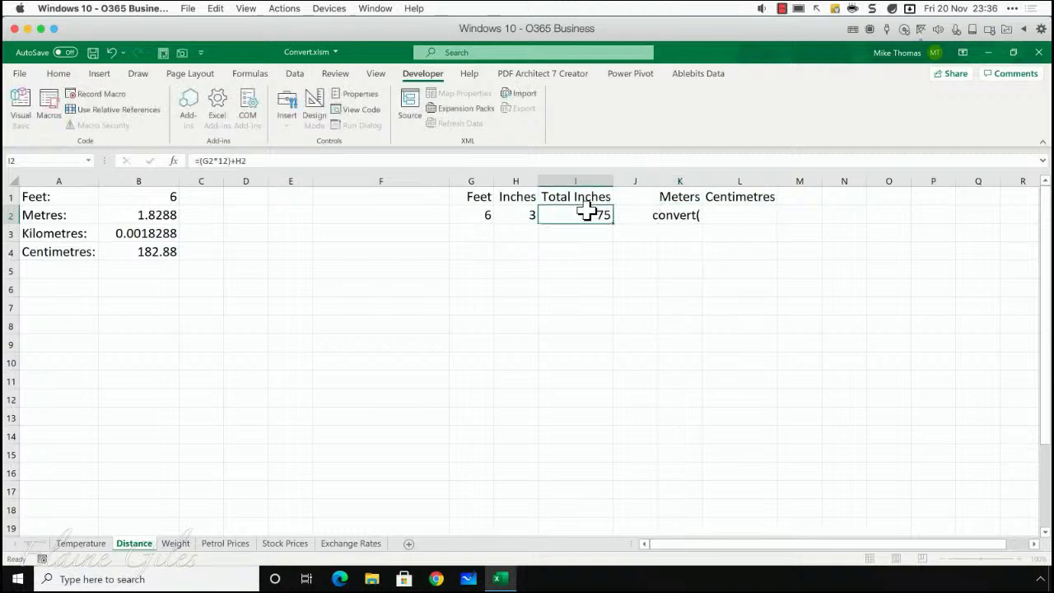
pyautogui.click(674, 212)
pyautogui.press('BackSpace')
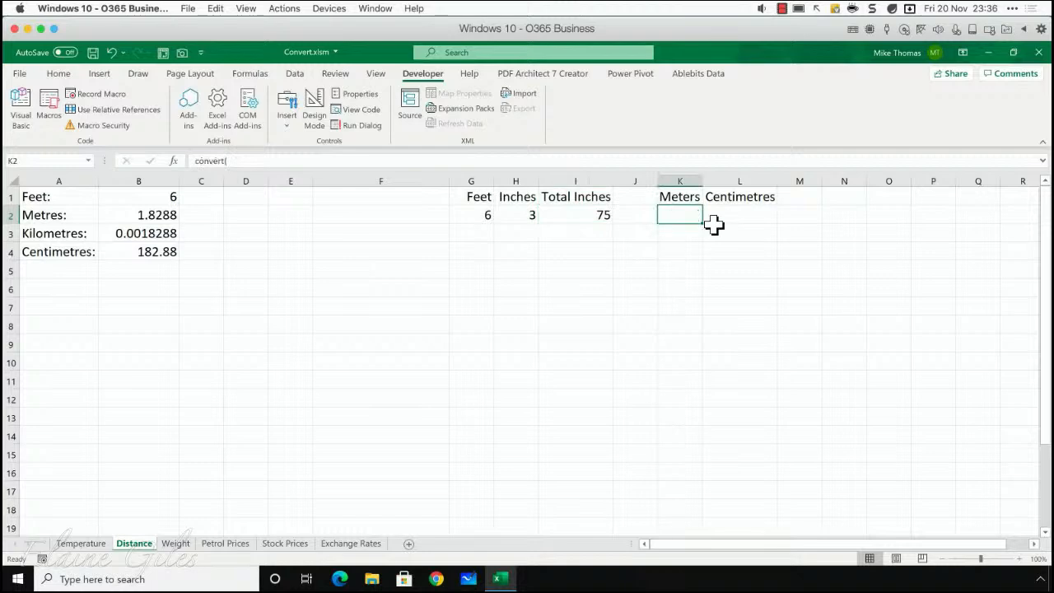
# - Convert the total inches to metres by entering =CONVERT(I2,"in","m") in cell K2
pyautogui.write('=conveert')
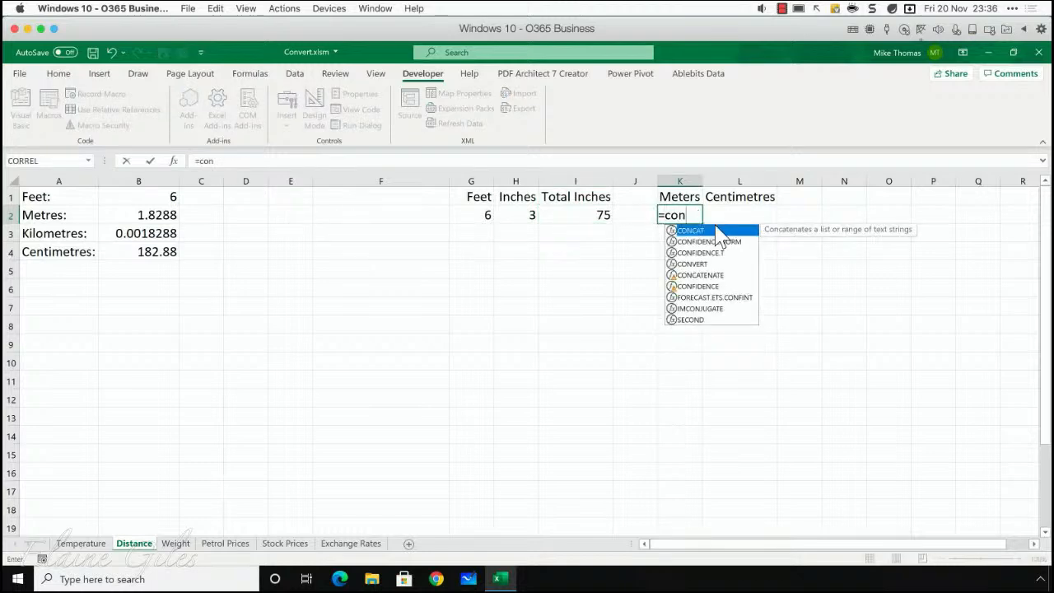
pyautogui.press('BackSpace')
pyautogui.press('BackSpace')
pyautogui.press('BackSpace')
pyautogui.write('r')
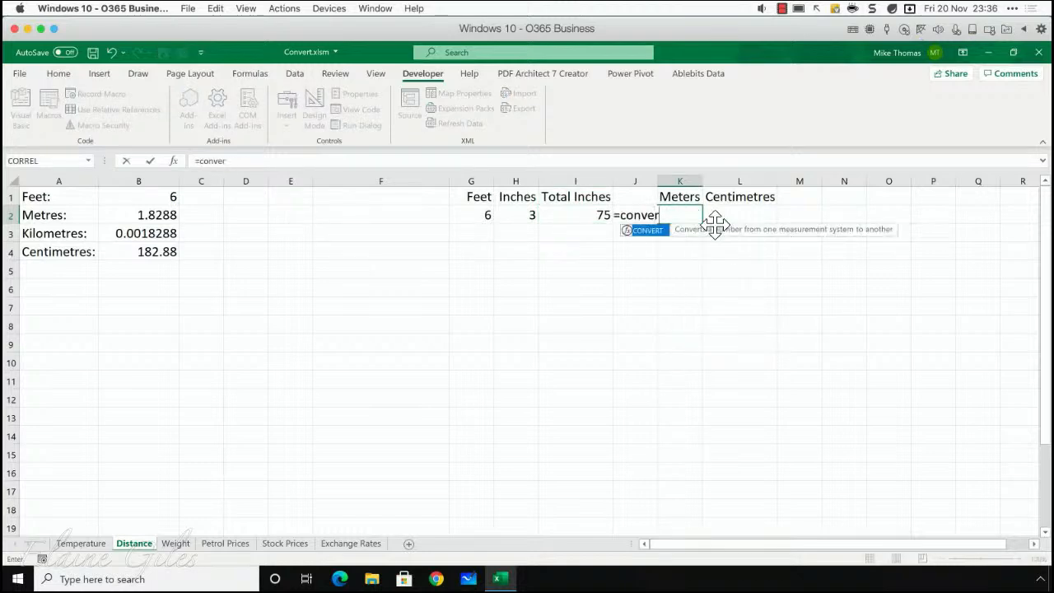
pyautogui.write('t(')
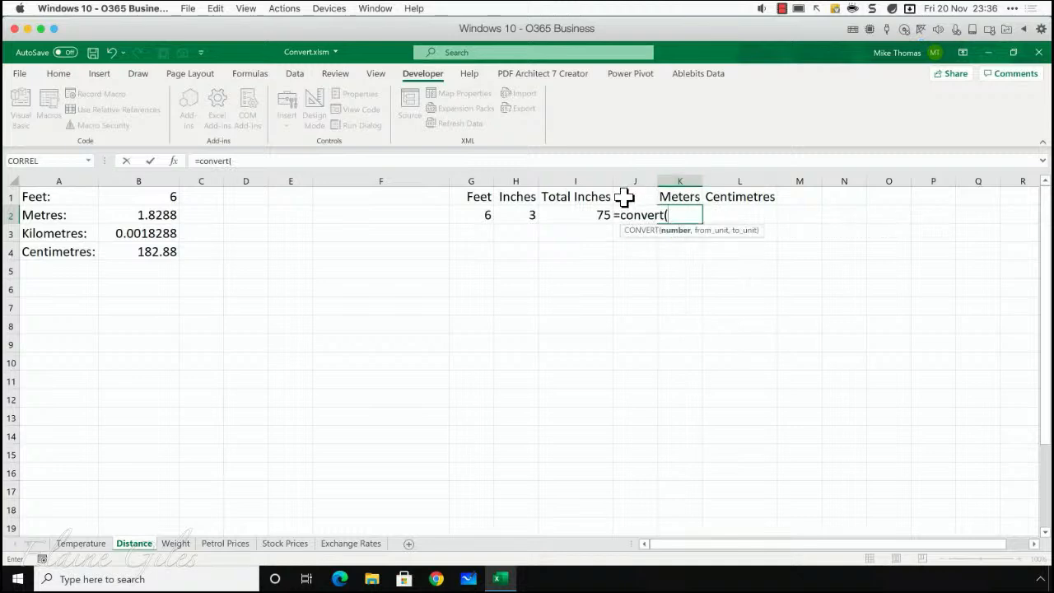
pyautogui.click(600, 211)
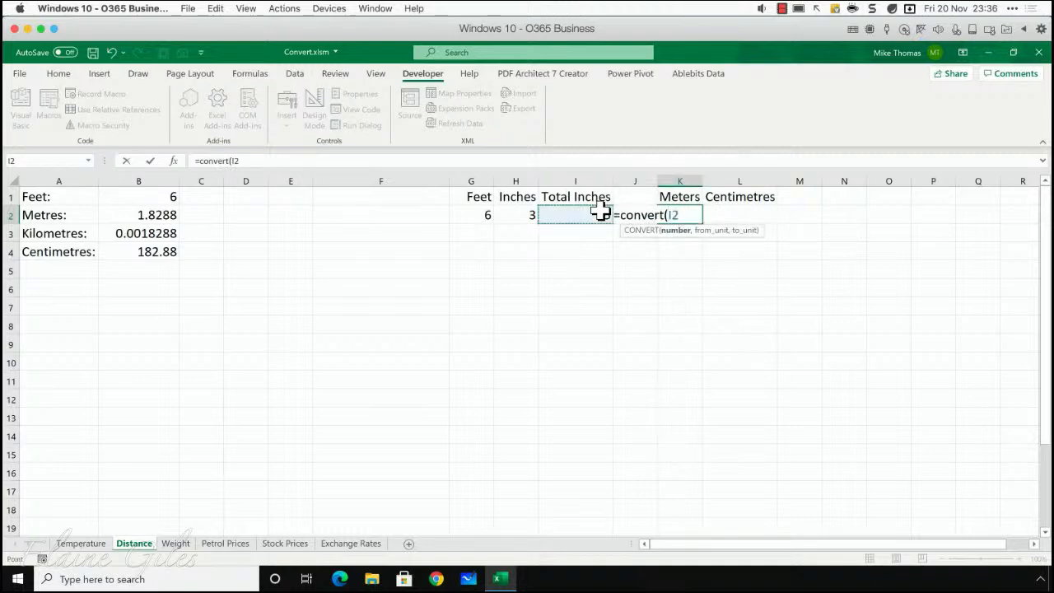
pyautogui.write(',"in')
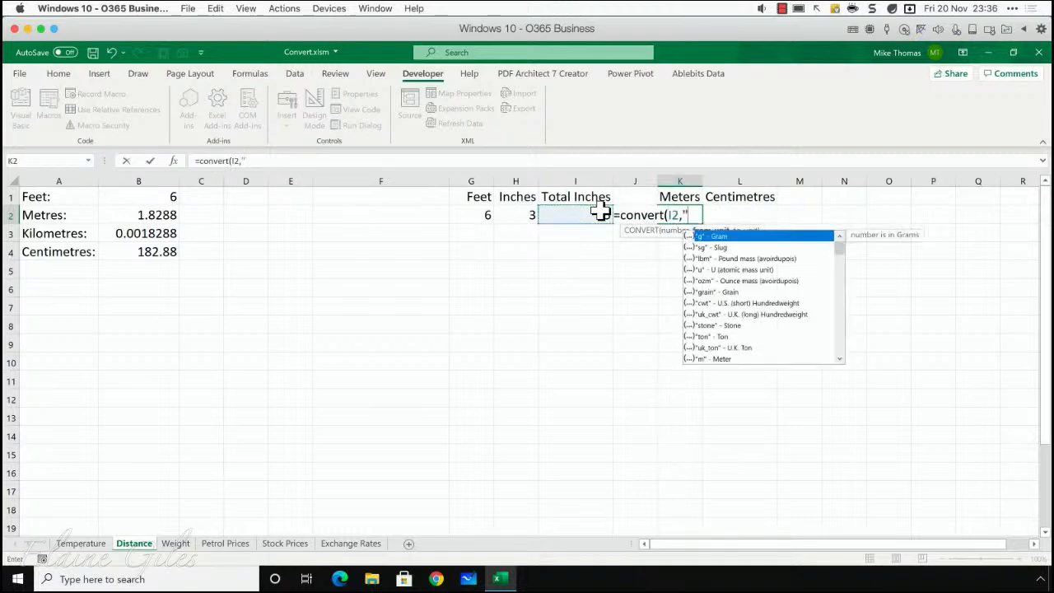
pyautogui.write('"')
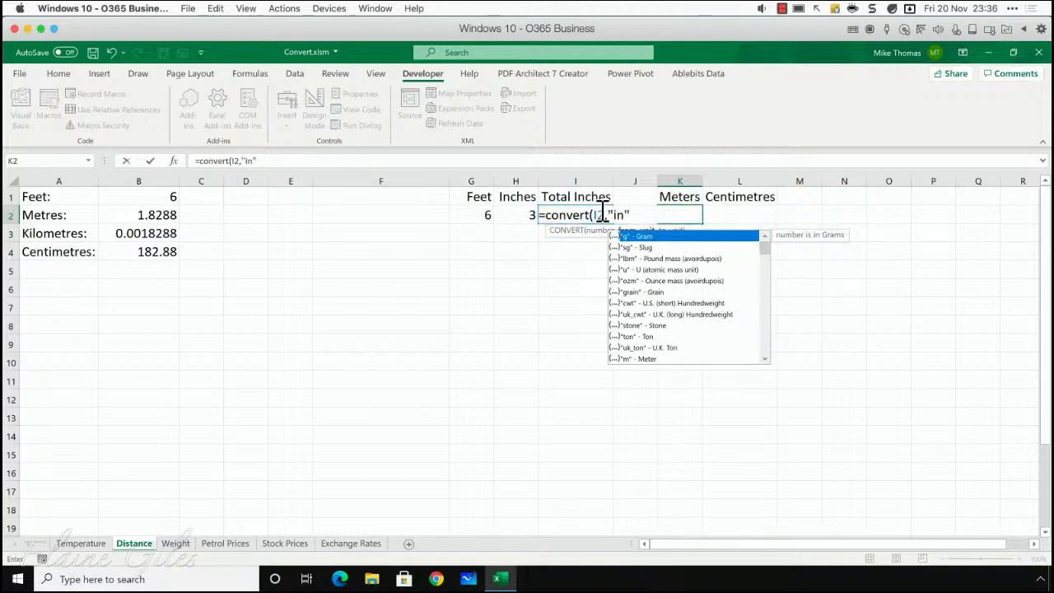
pyautogui.write(',')
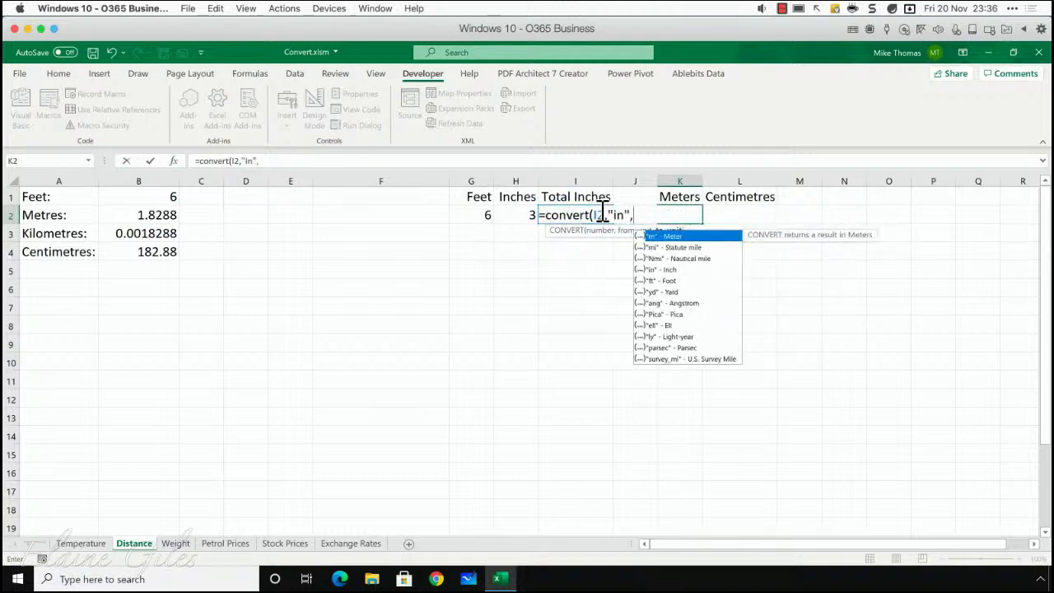
pyautogui.write('"m")')
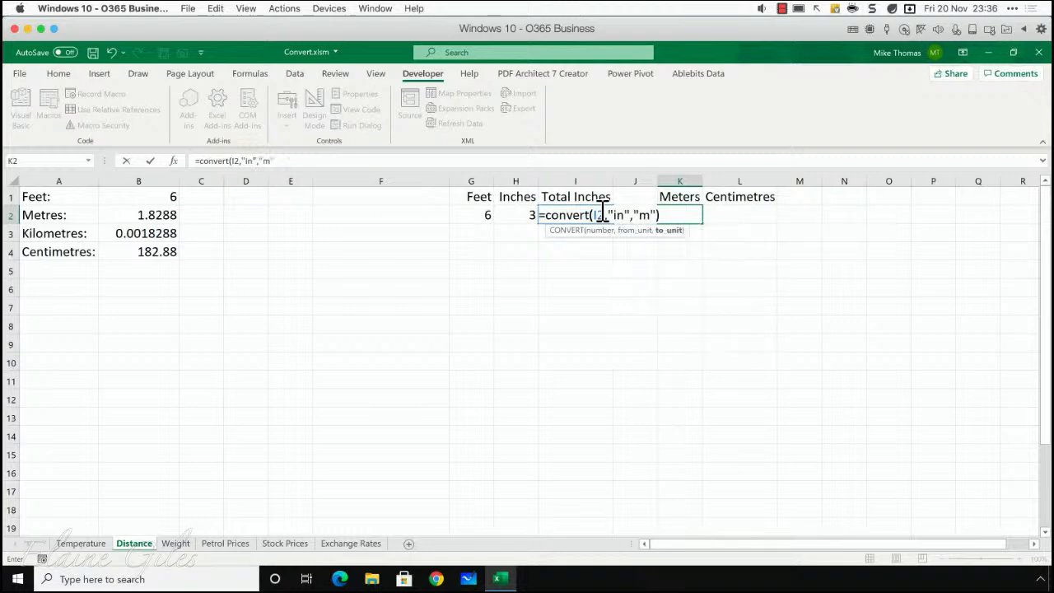
pyautogui.press('Return')
pyautogui.press('Up')
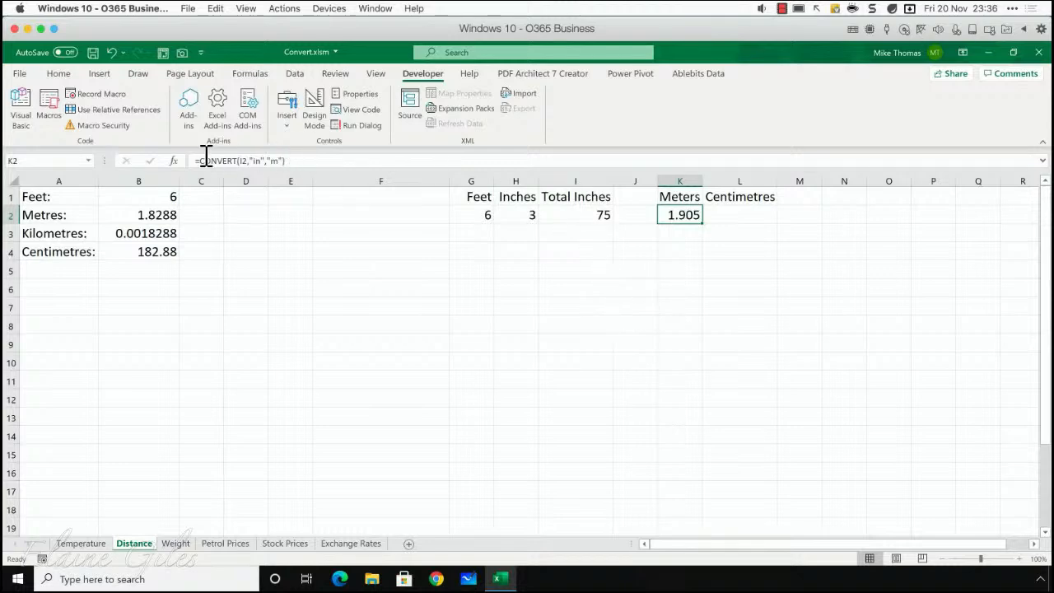
# - Keep only the whole metres in cell K2 by wrapping its formula as =INT(CONVERT(I2,"in","m"))
pyautogui.moveTo(196, 160); pyautogui.dragTo(290, 161)
pyautogui.click(290, 163)
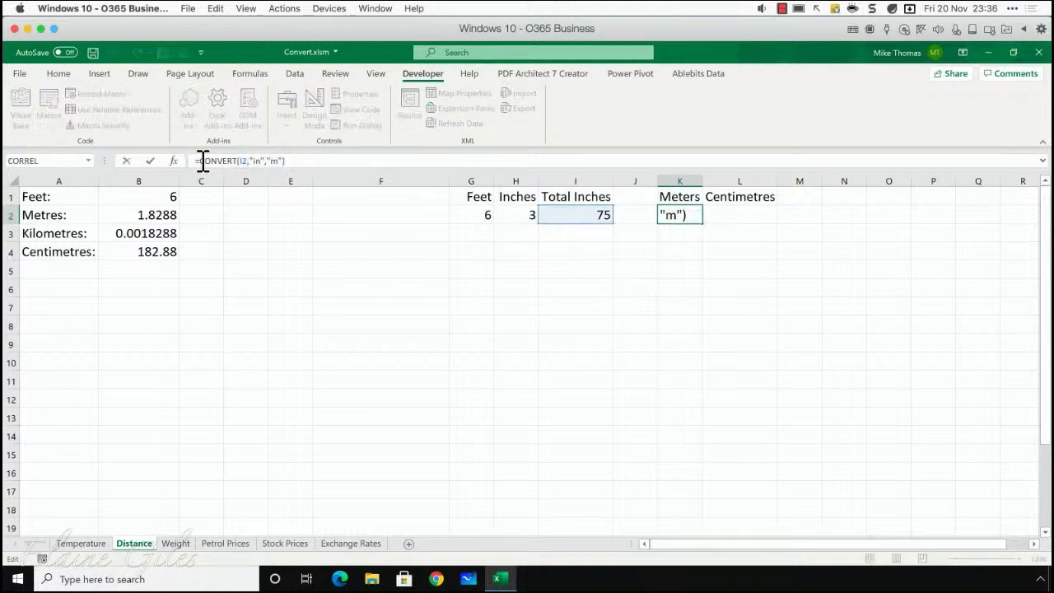
pyautogui.click(200, 162)
pyautogui.write('INT')
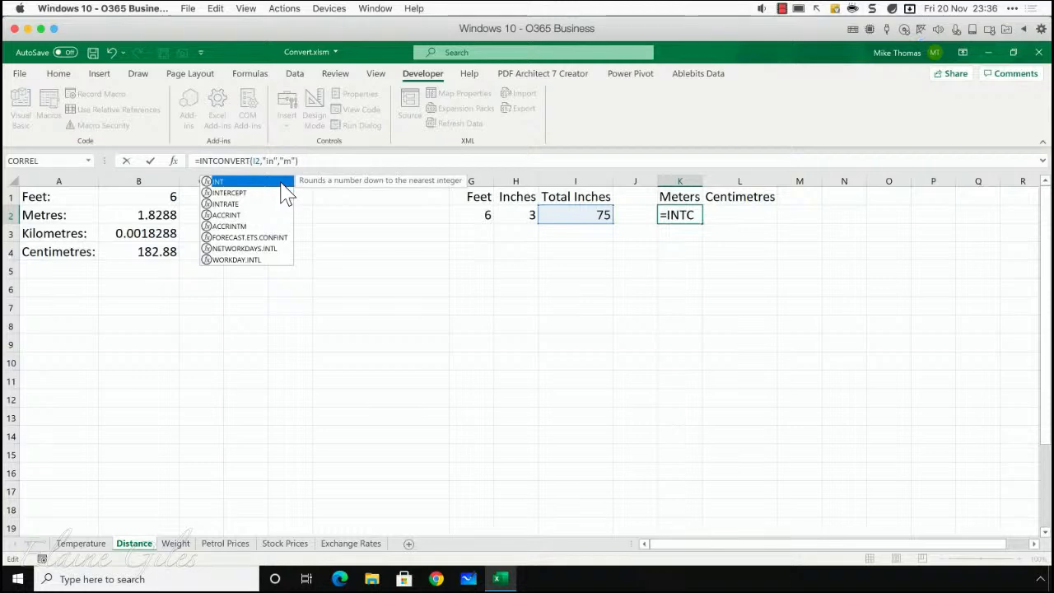
pyautogui.write('(')
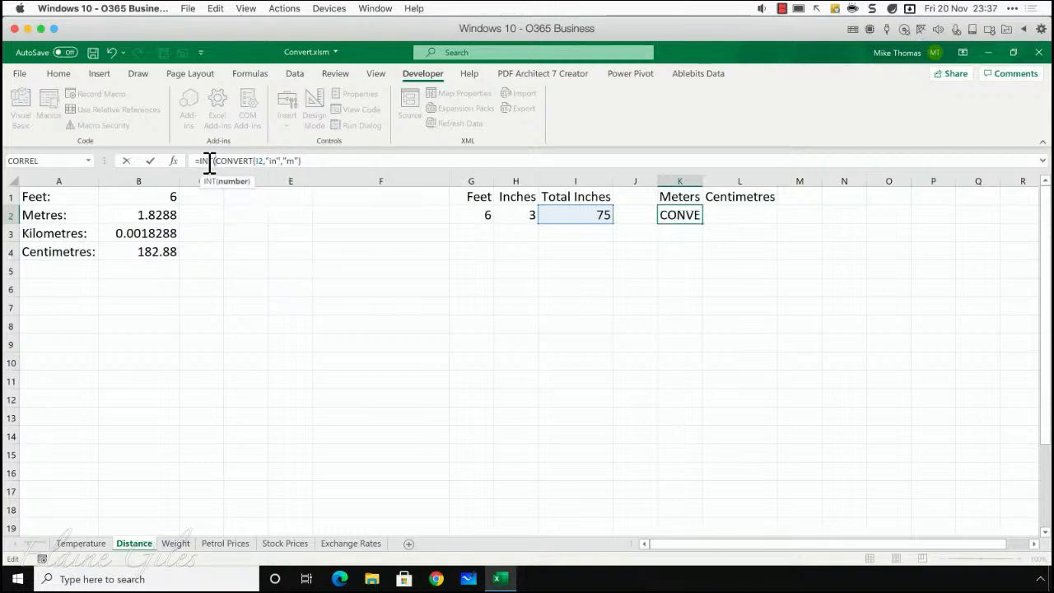
pyautogui.moveTo(215, 161); pyautogui.dragTo(338, 161)
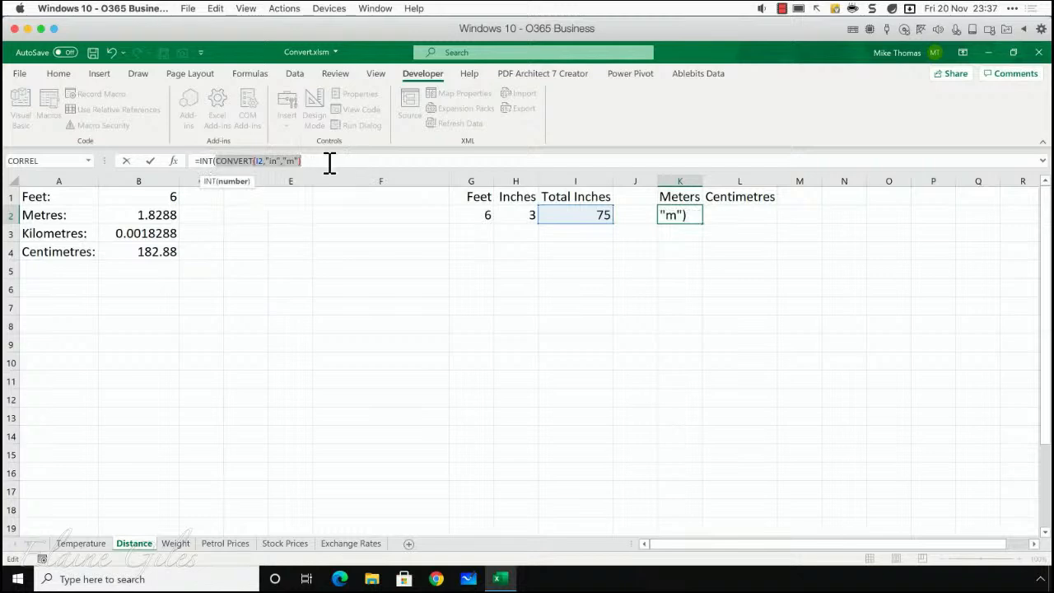
pyautogui.click(329, 162)
pyautogui.write(')')
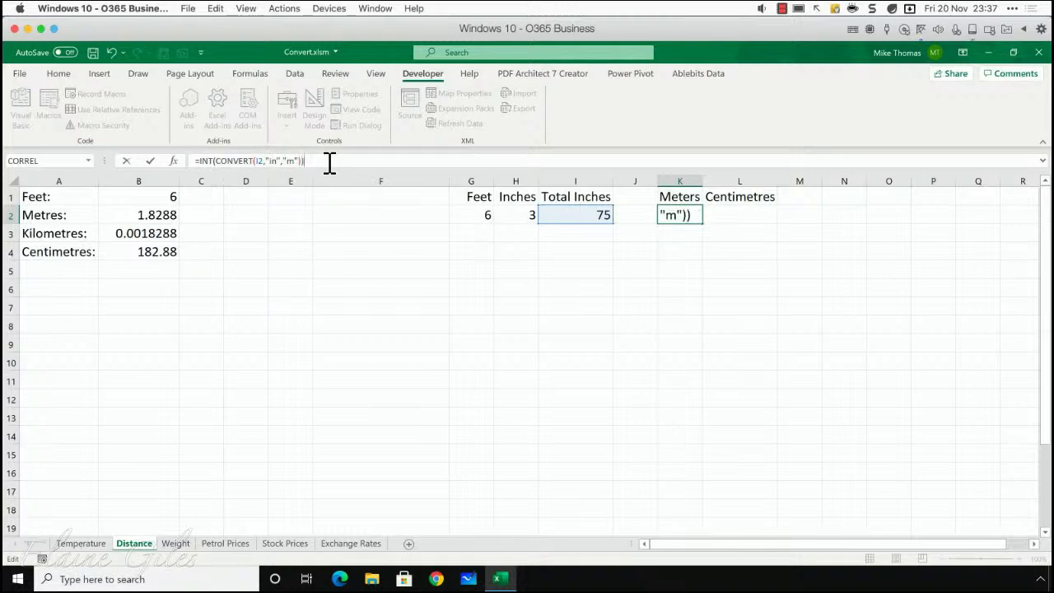
pyautogui.press('Return')
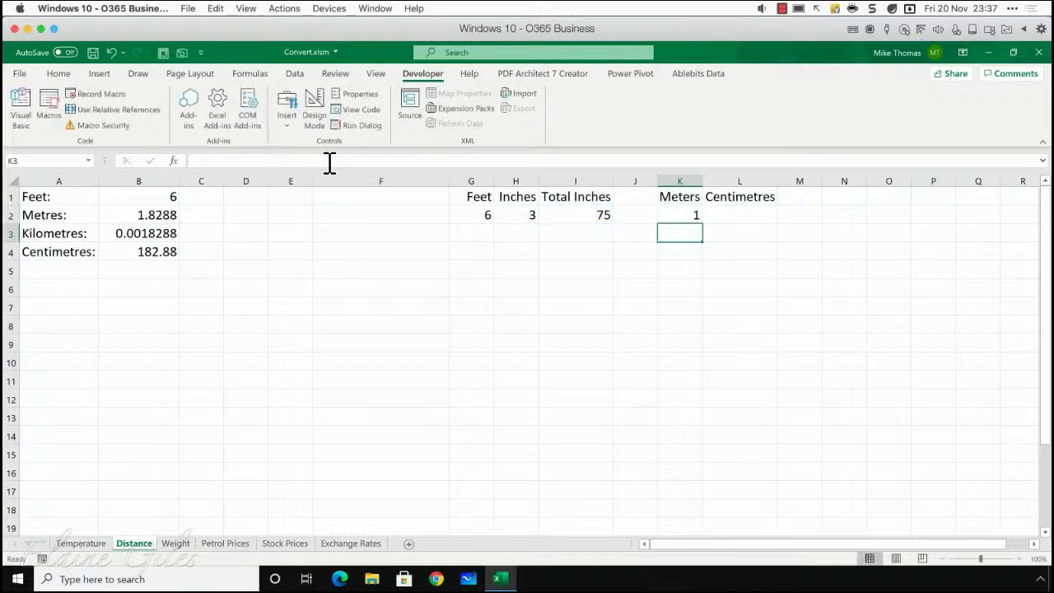
pyautogui.press('Up')
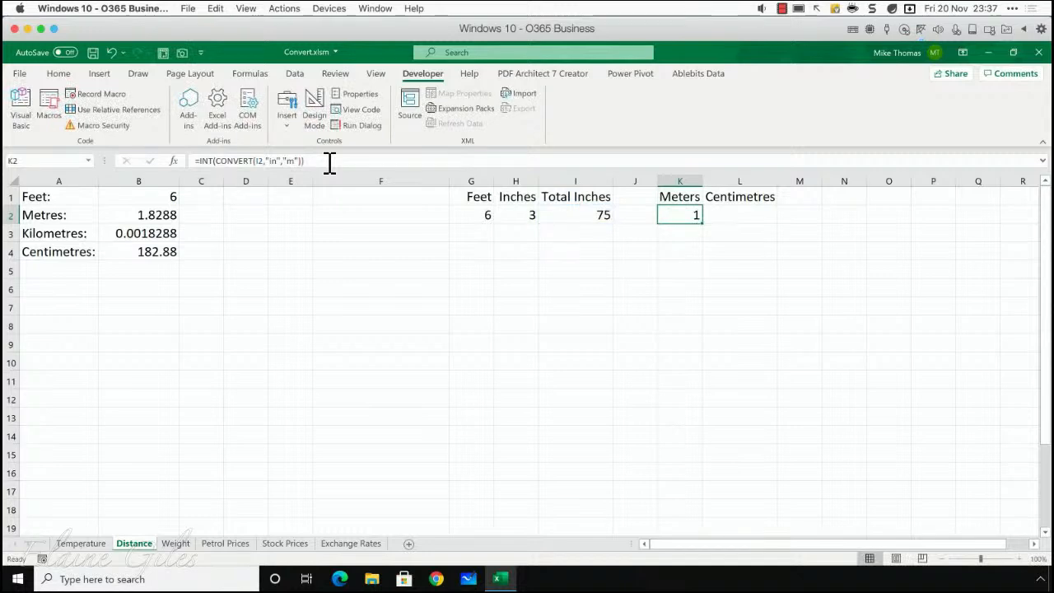
# - Write the conversion formula =CONVERT(I2,"in","m") in the Centimetres cell L2
pyautogui.press('Right')
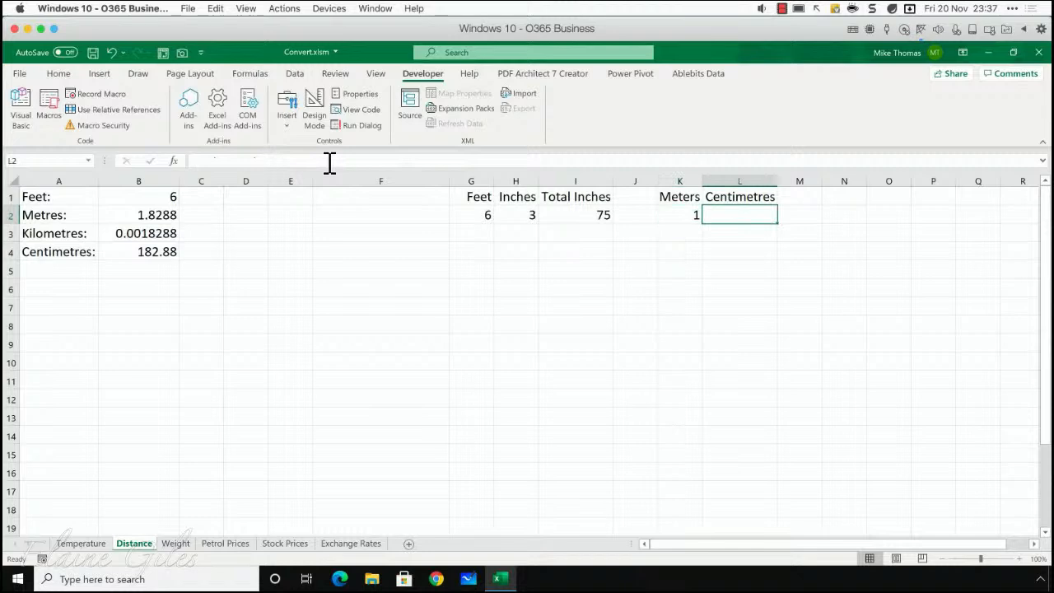
pyautogui.write('=con')
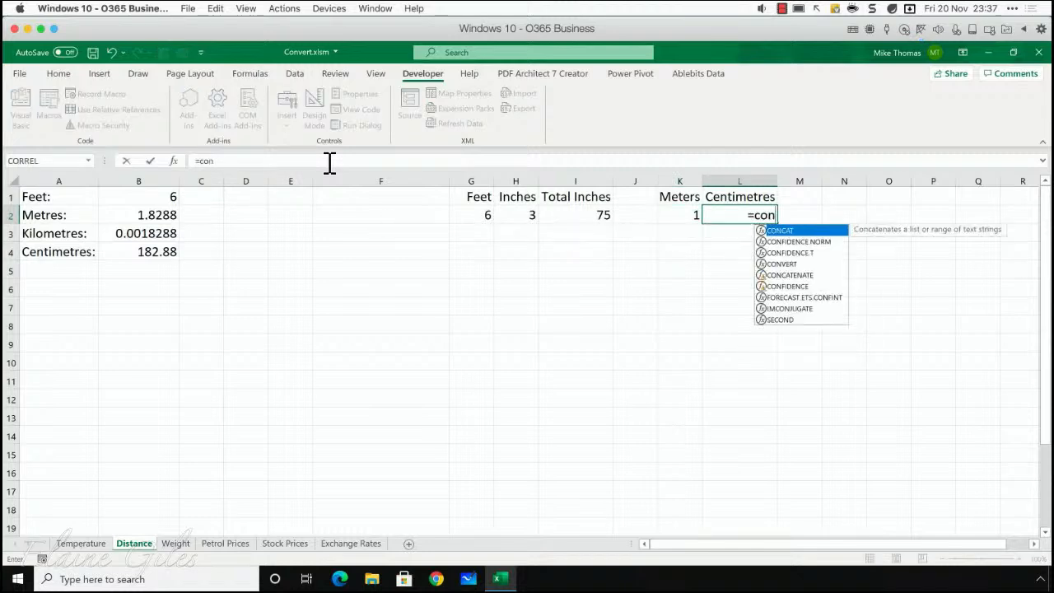
pyautogui.write('vert(')
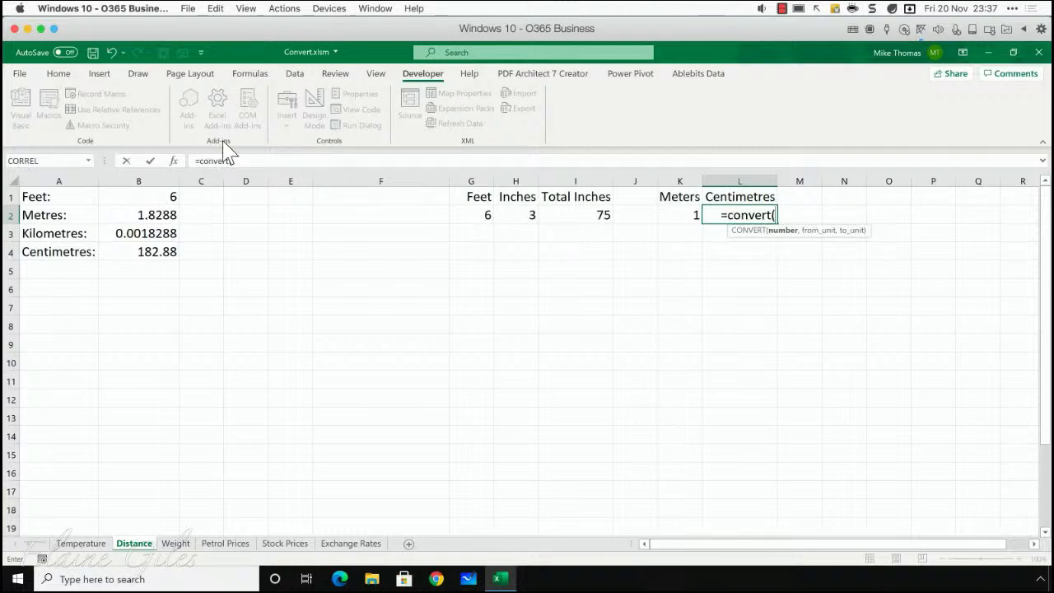
pyautogui.click(575, 216)
pyautogui.write(',"')
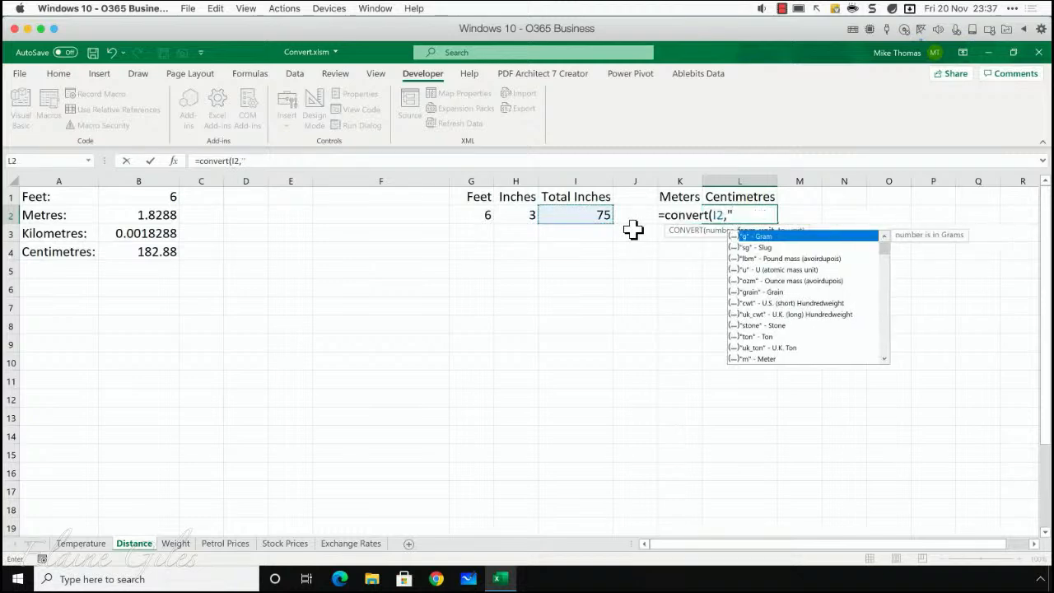
pyautogui.write('in"')
pyautogui.write(',"')
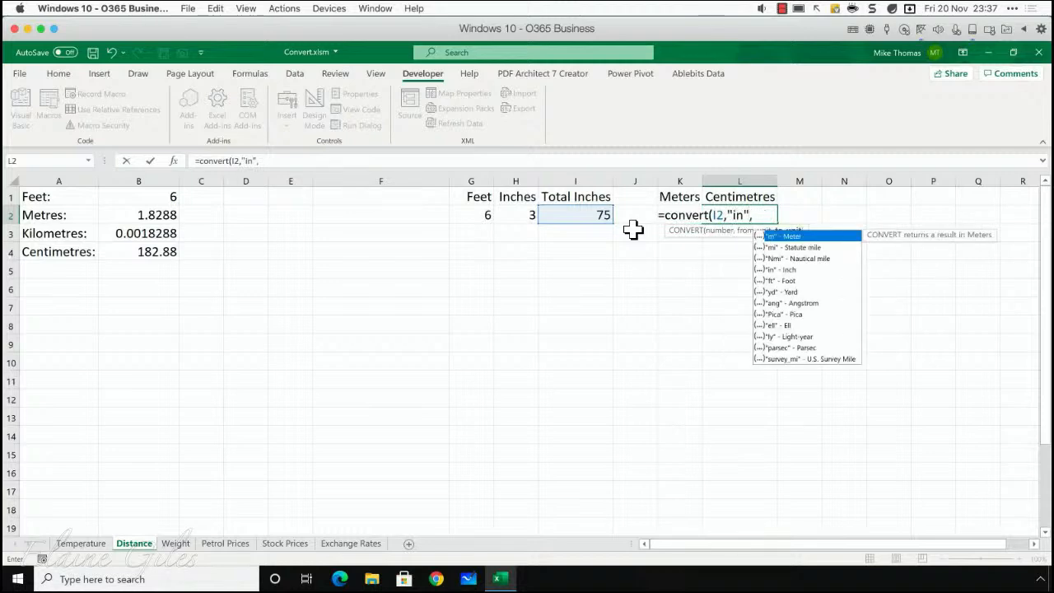
pyautogui.write('m")')
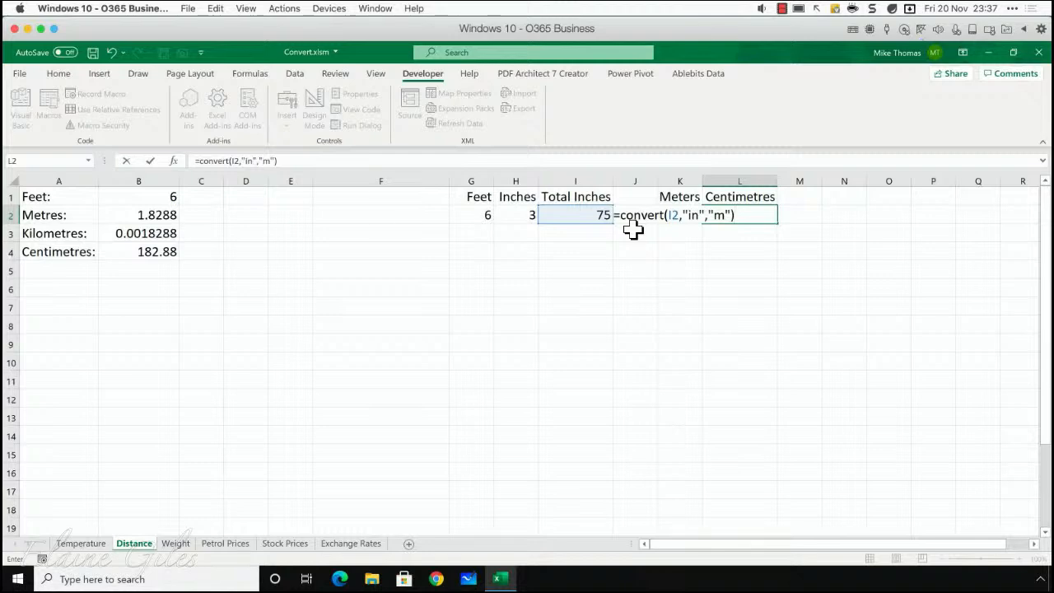
# - Wrap the conversion in cell L2 in MOD with a divisor of 100, giving =MOD(CONVERT(I2,"in","m"),100)
pyautogui.click(202, 161)
pyautogui.write('MOD(')
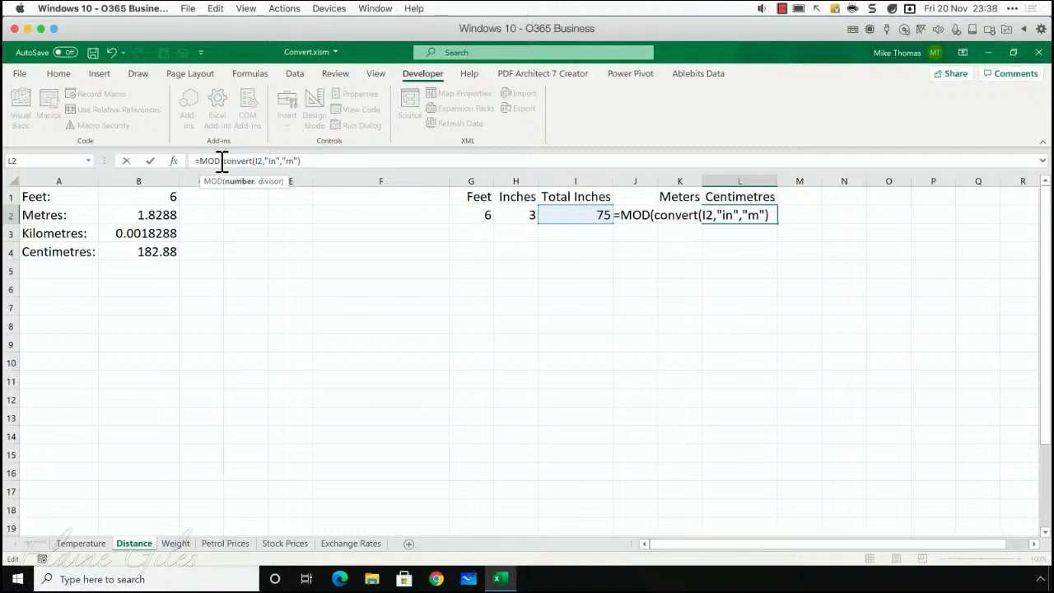
pyautogui.moveTo(223, 163); pyautogui.dragTo(304, 163)
pyautogui.click(330, 162)
pyautogui.write(',')
pyautogui.write('100)')
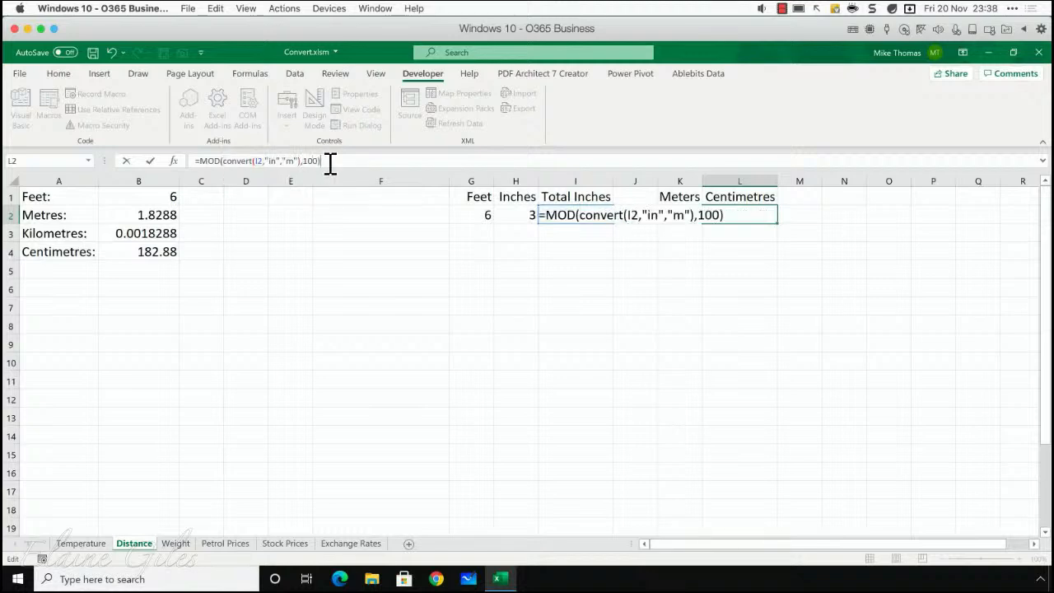
pyautogui.press('Return')
pyautogui.press('Up')
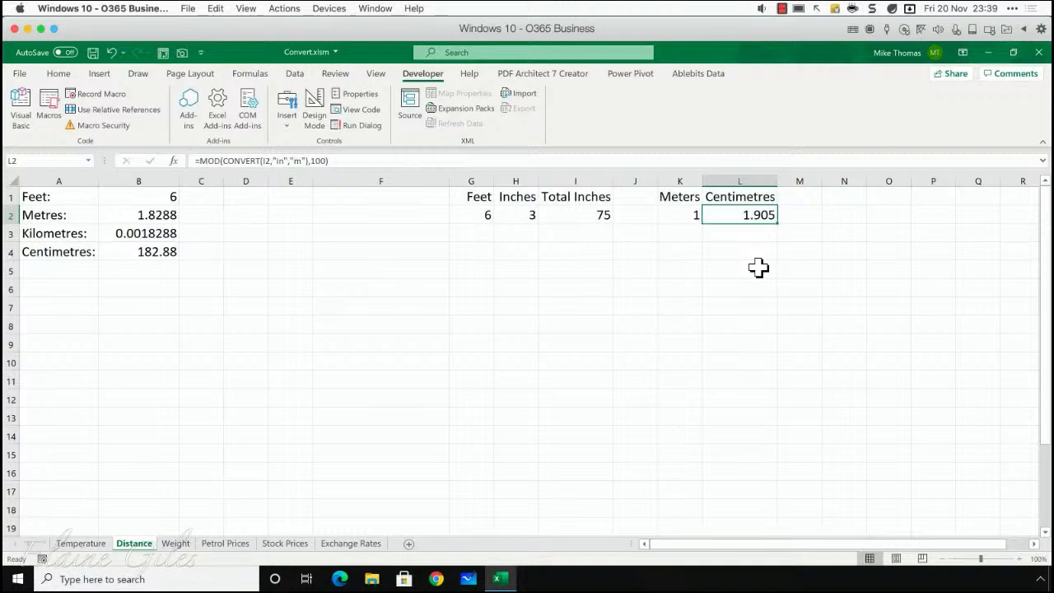
# - Change the target unit in cell L2's formula to centimetres, giving =MOD(CONVERT(I2,"in","cm"),100)
pyautogui.click(327, 162)
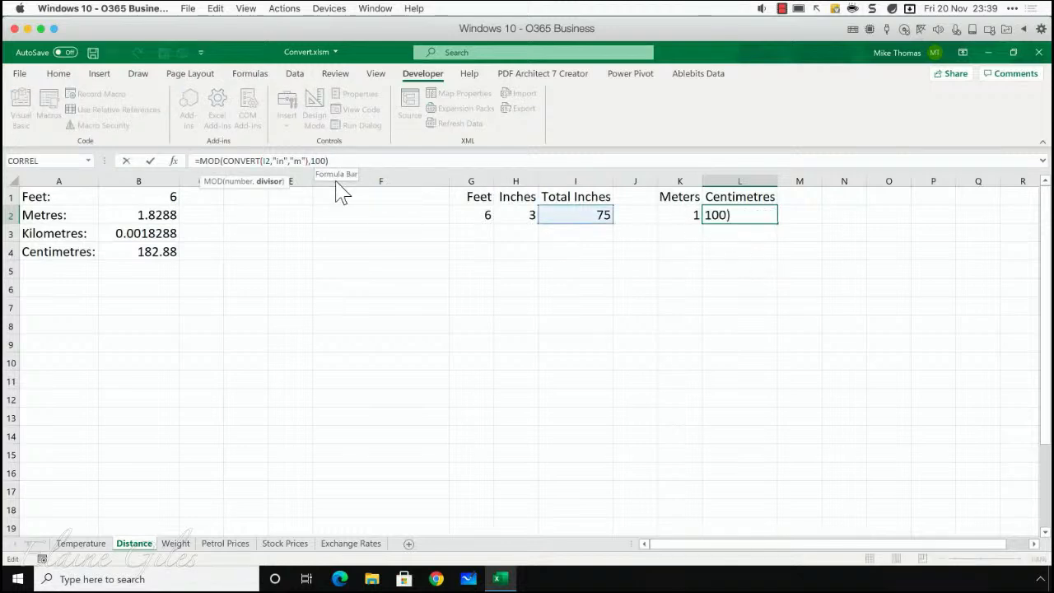
pyautogui.press('Return')
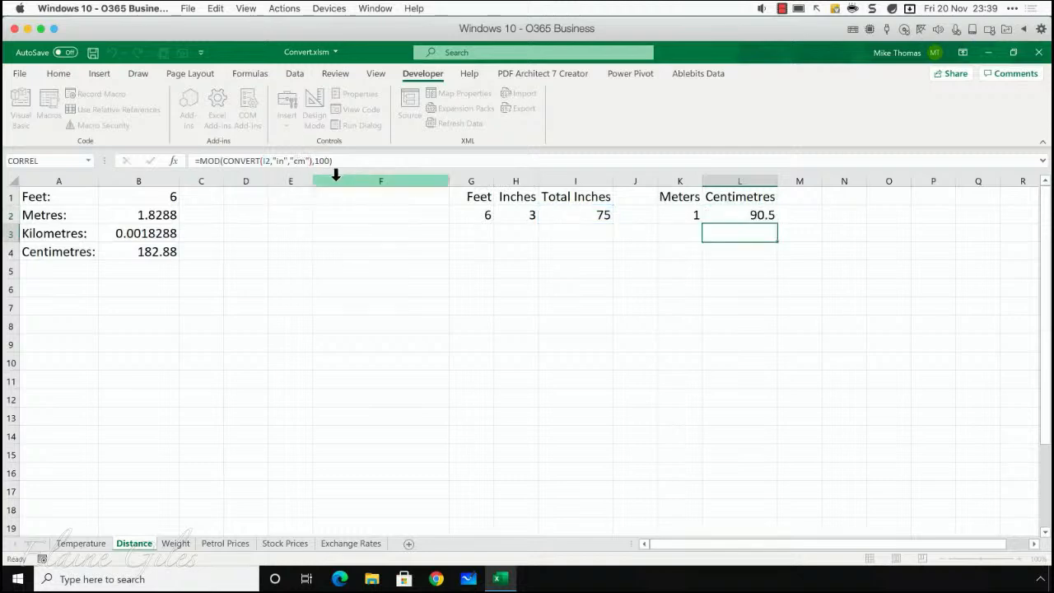
pyautogui.press('Up')
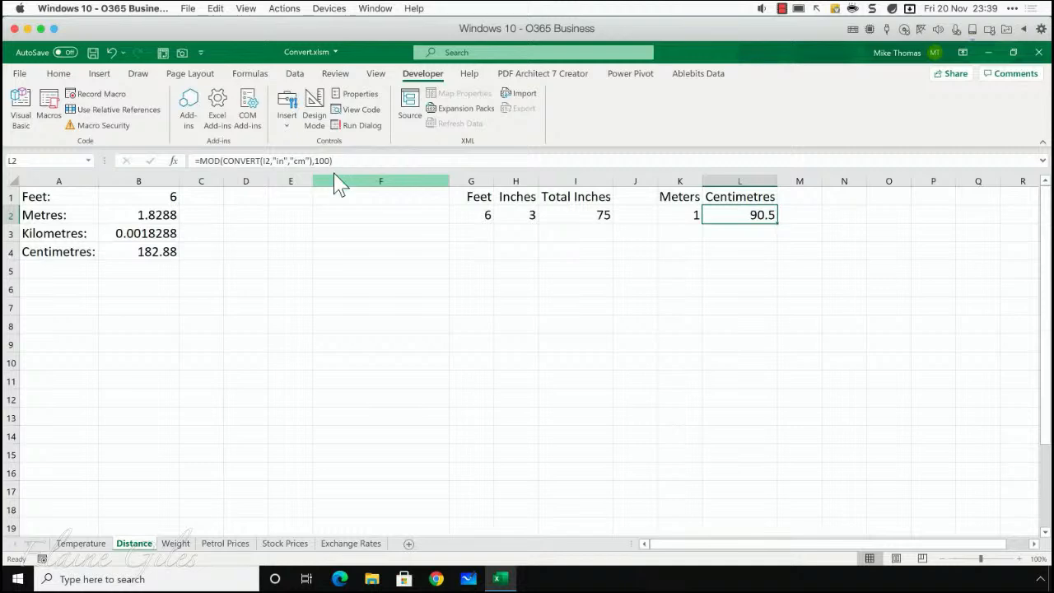
# - Change the Centimetres formula in cell L2 to use metres and a divisor of 1, giving =MOD(CONVERT(I2,"in","m"),1)
pyautogui.click(299, 161)
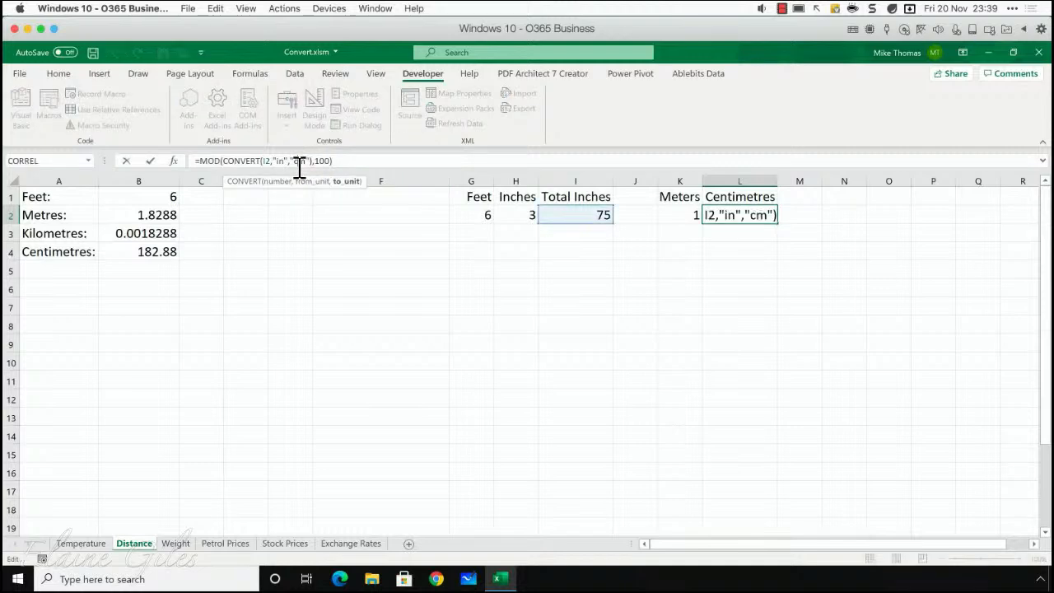
pyautogui.press('BackSpace')
pyautogui.click(334, 161)
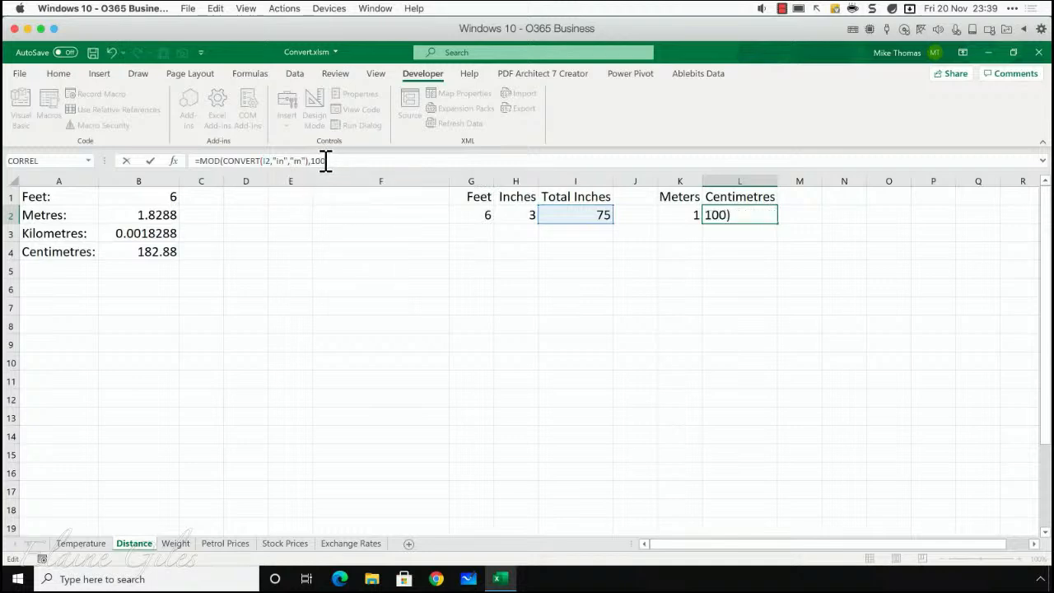
pyautogui.press('BackSpace')
pyautogui.press('BackSpace')
pyautogui.press('Return')
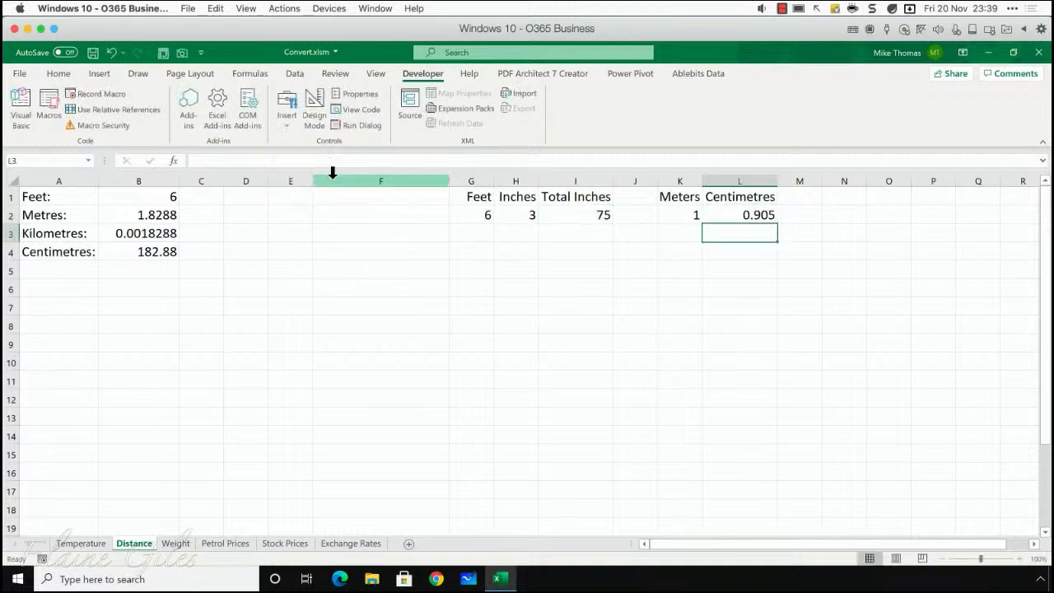
pyautogui.press('Up')
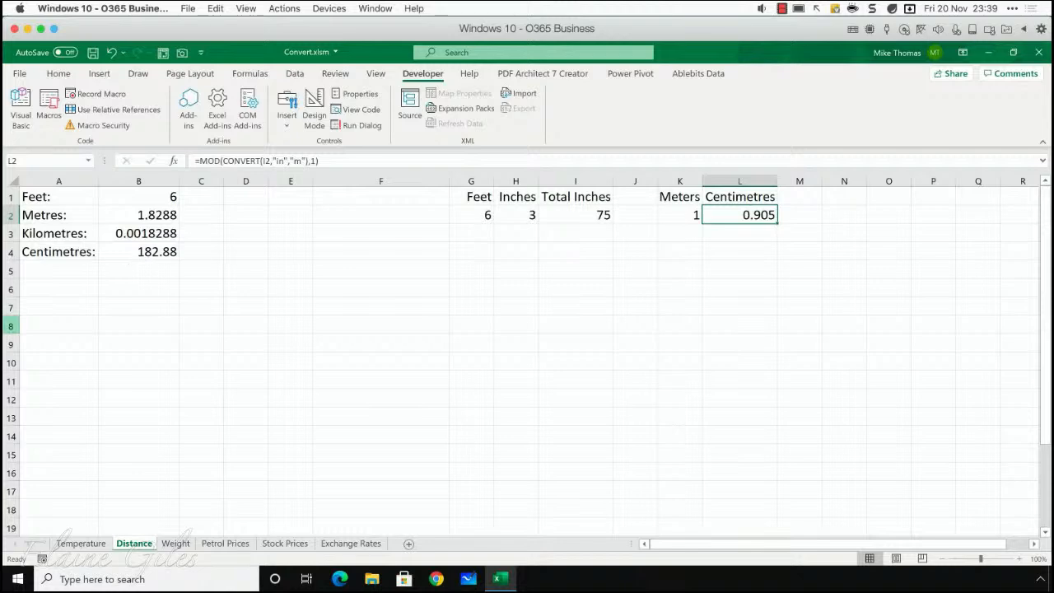
# - On the Weight sheet, convert the kilograms in B1 to stone with =CONVERT(B1,"kg","stone") in cell B2
pyautogui.click(175, 545)
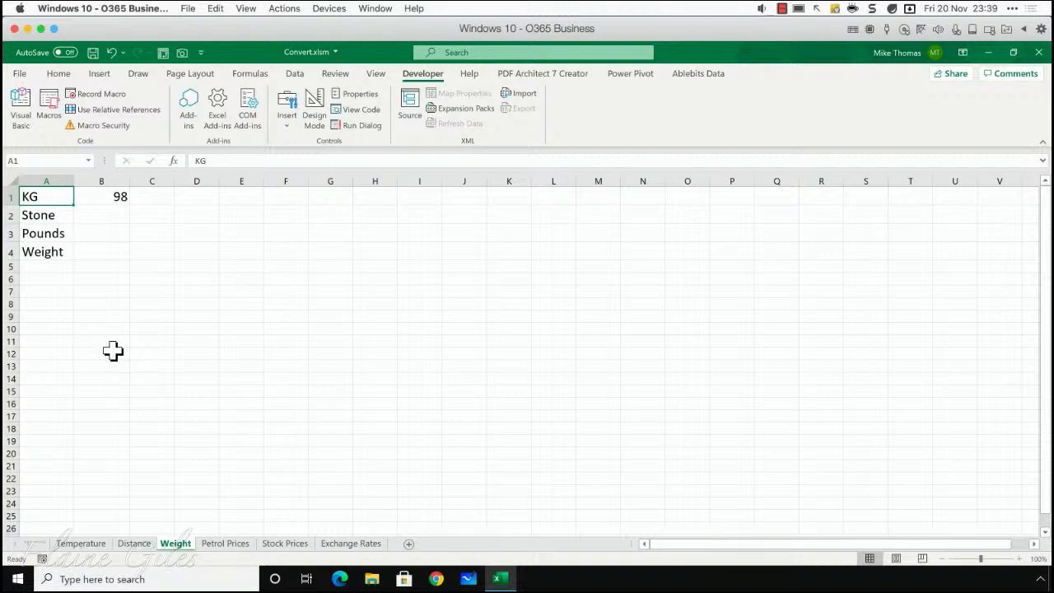
pyautogui.click(115, 194)
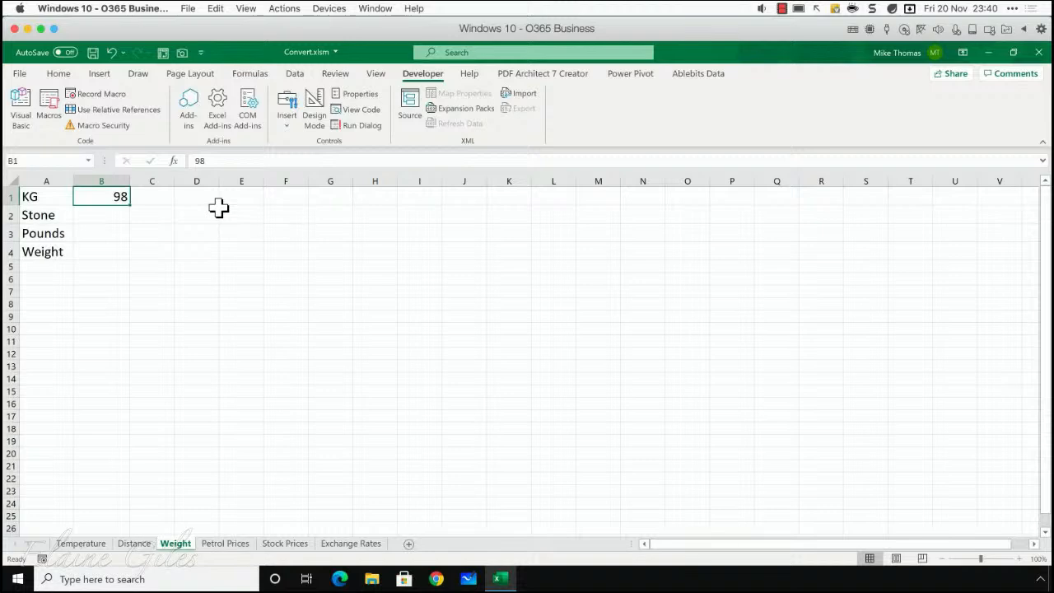
pyautogui.click(102, 211)
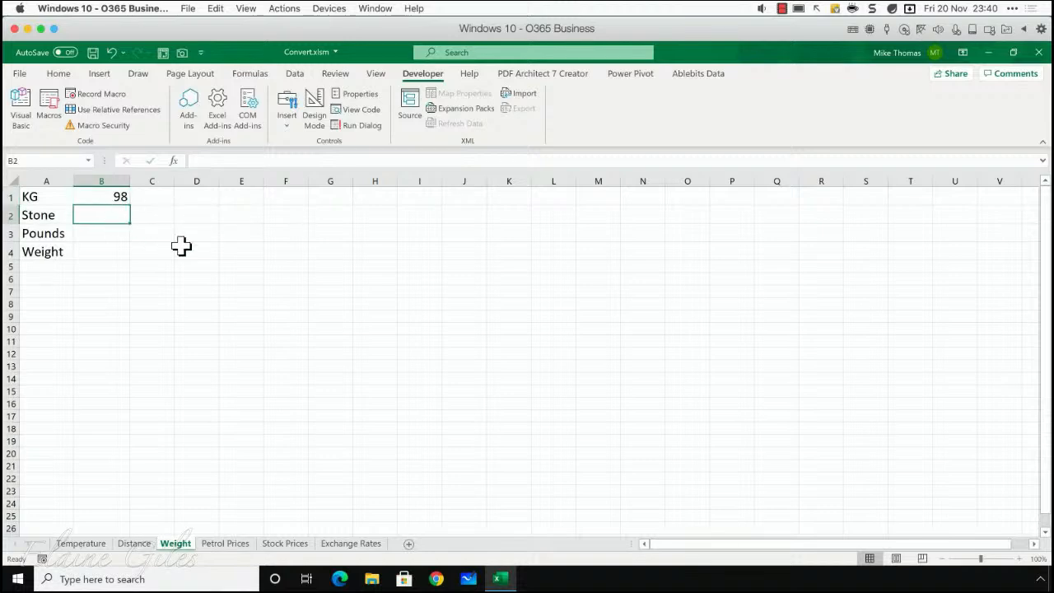
pyautogui.write('=c')
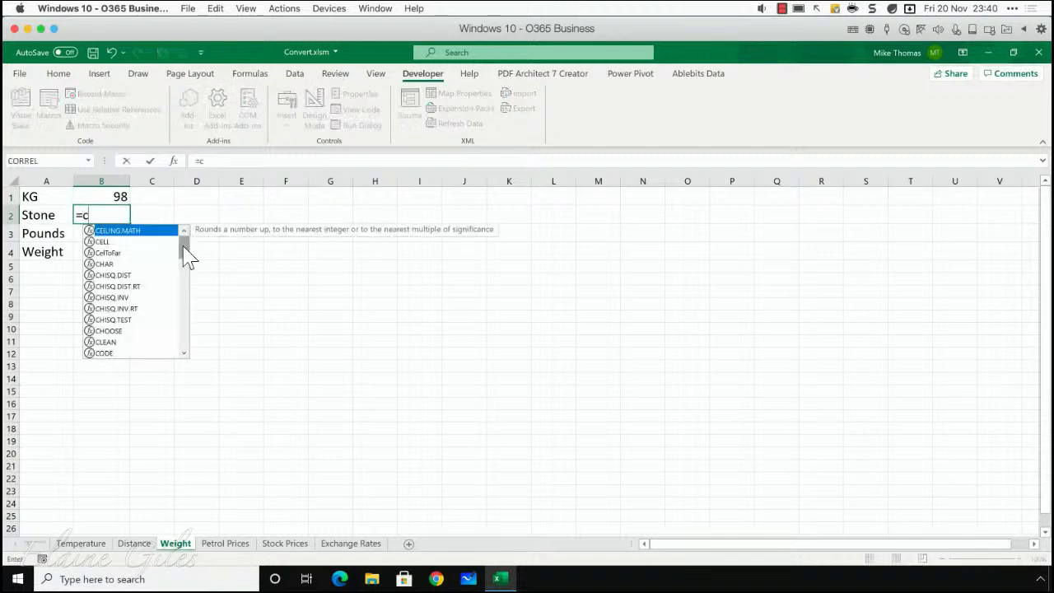
pyautogui.write('onvert(')
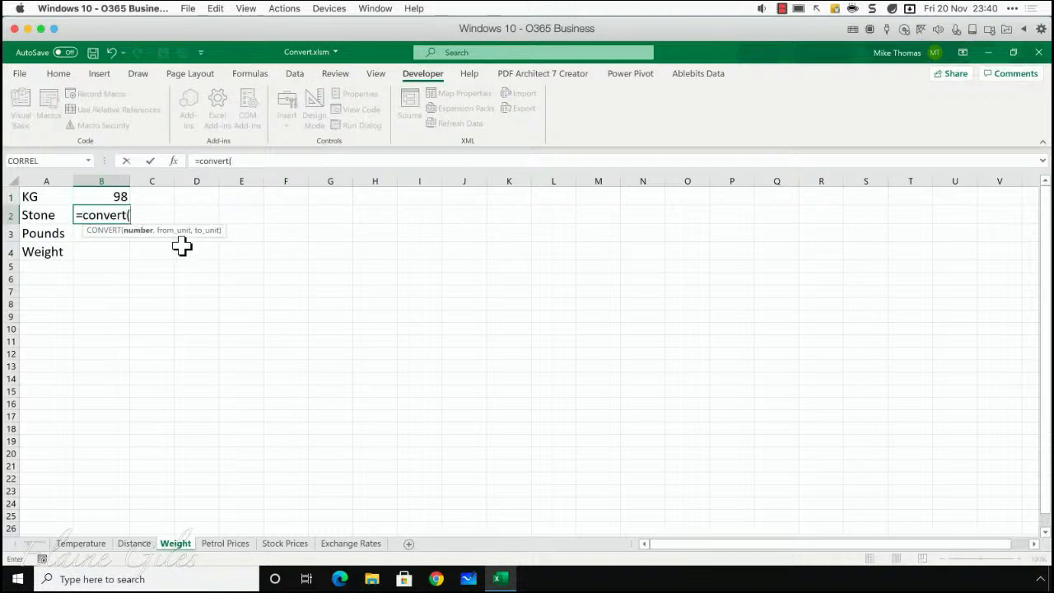
pyautogui.click(112, 198)
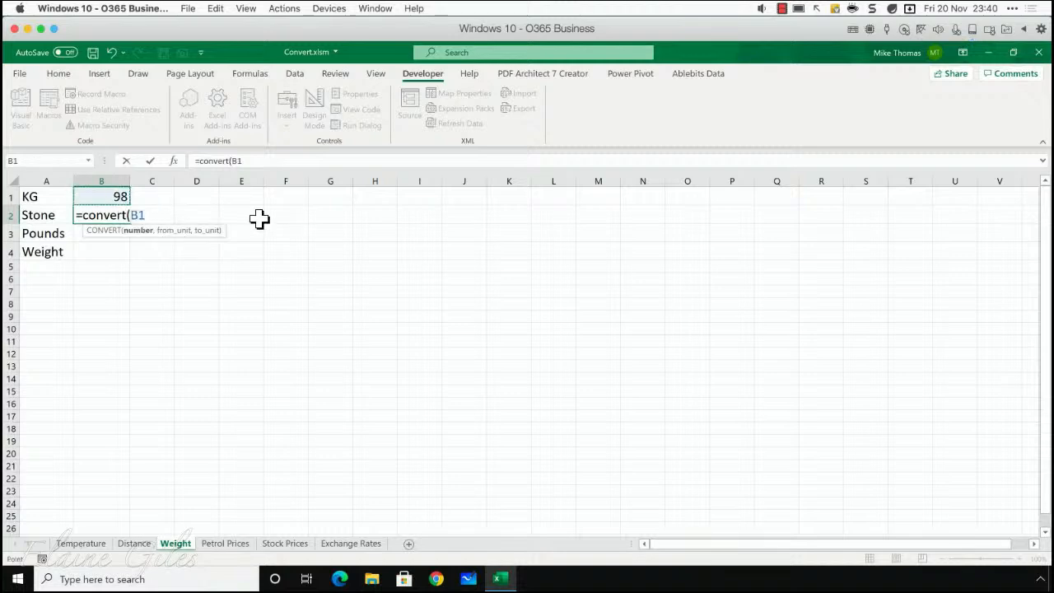
pyautogui.write(',"')
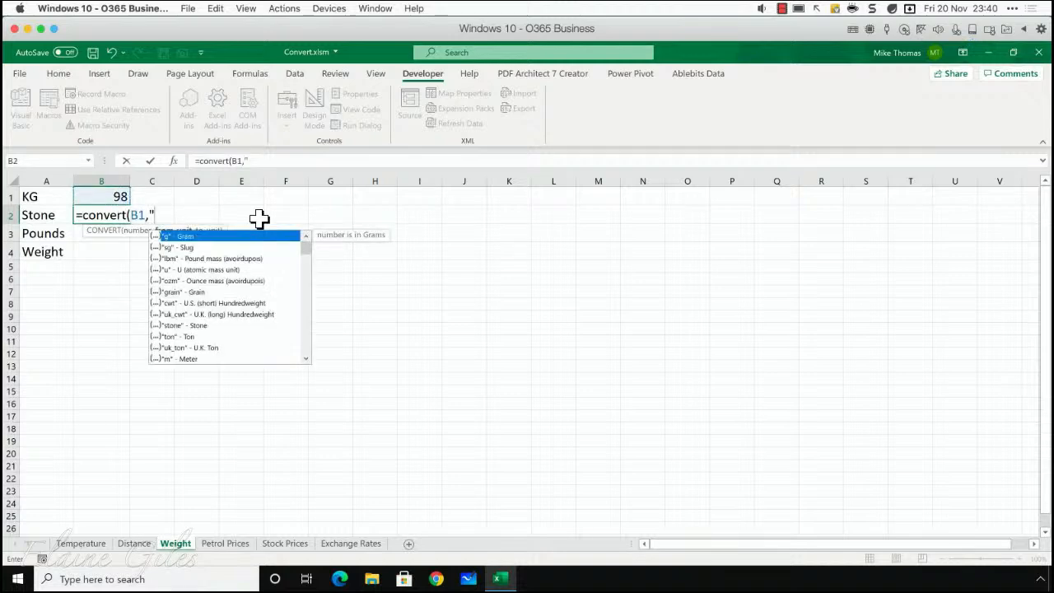
pyautogui.write('kg","')
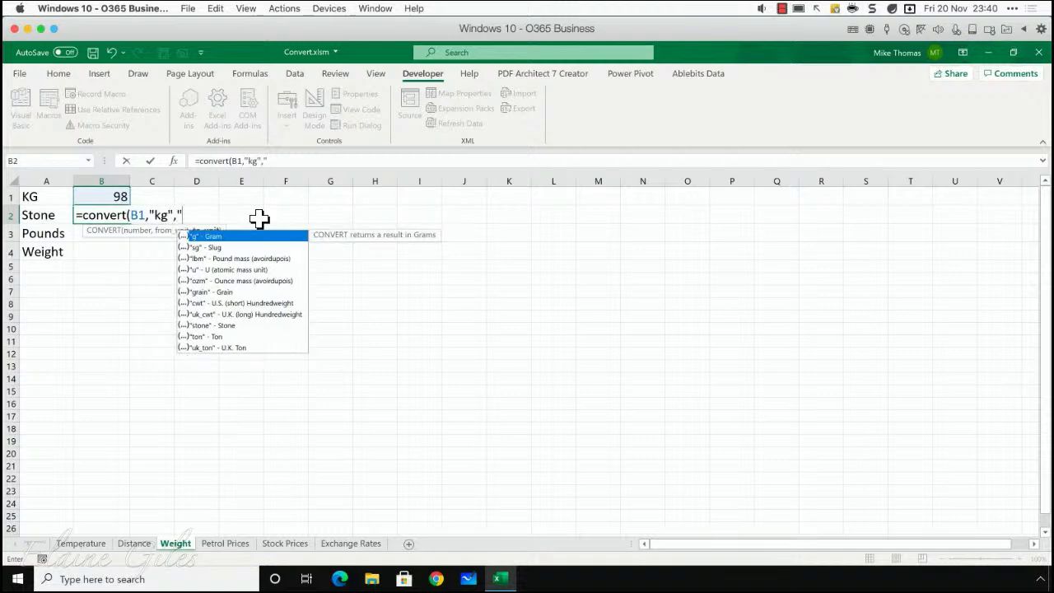
pyautogui.write('stone")')
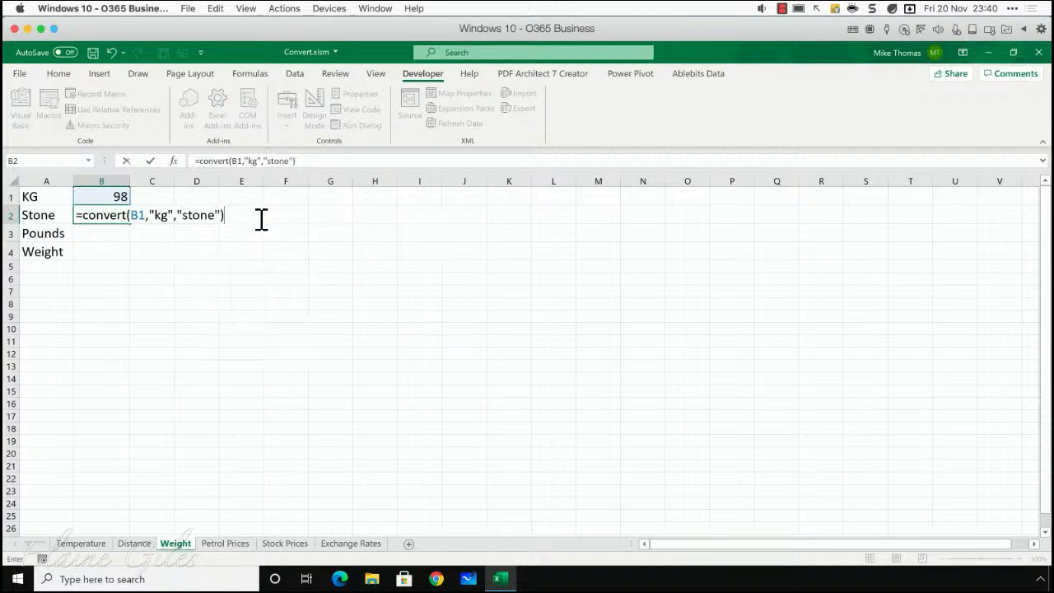
pyautogui.hotkey('ctrl', 'Return')
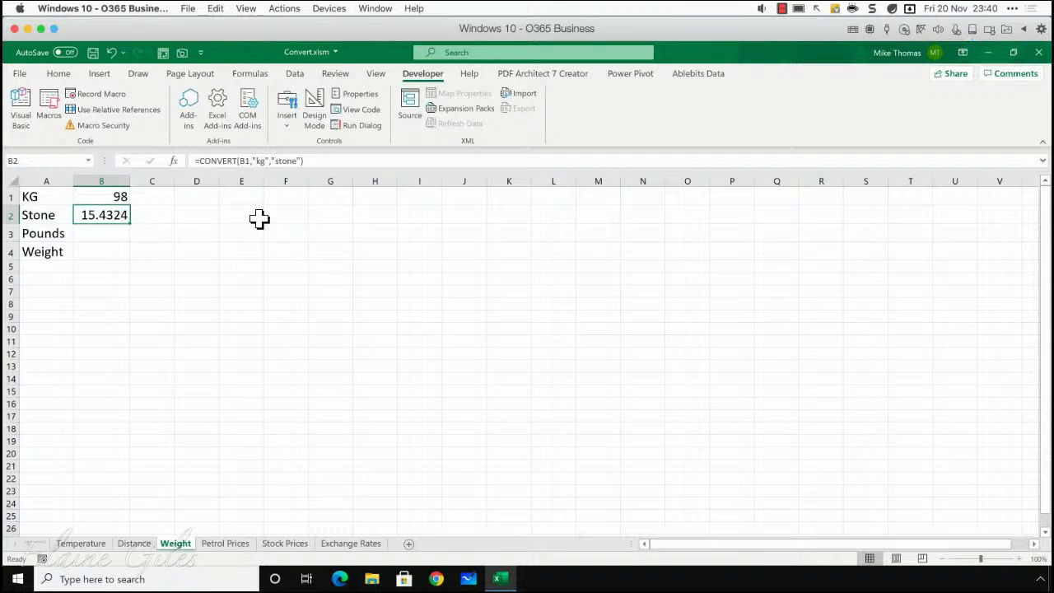
# - Begin a CONVERT formula in the Pounds cell B3 with the fractional stone, B2-INT(B2), as its number
pyautogui.press('Return')
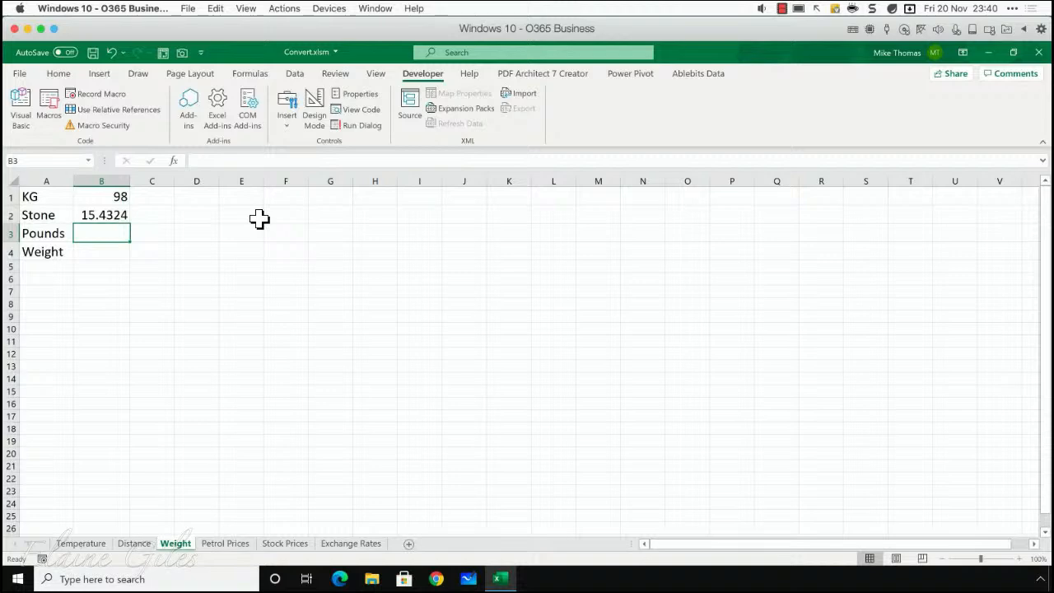
pyautogui.write('=convert')
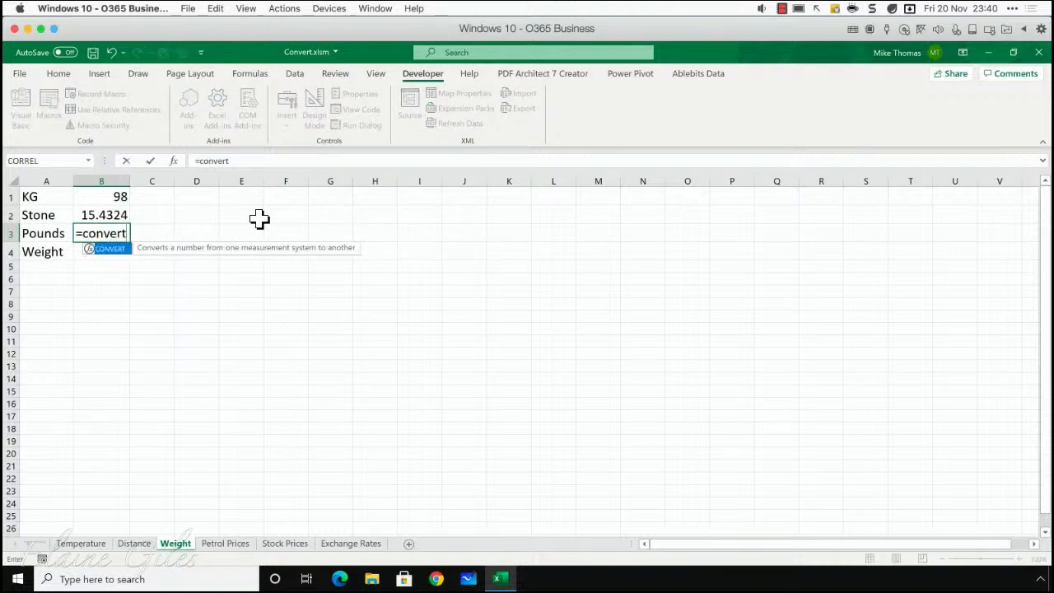
pyautogui.write('(')
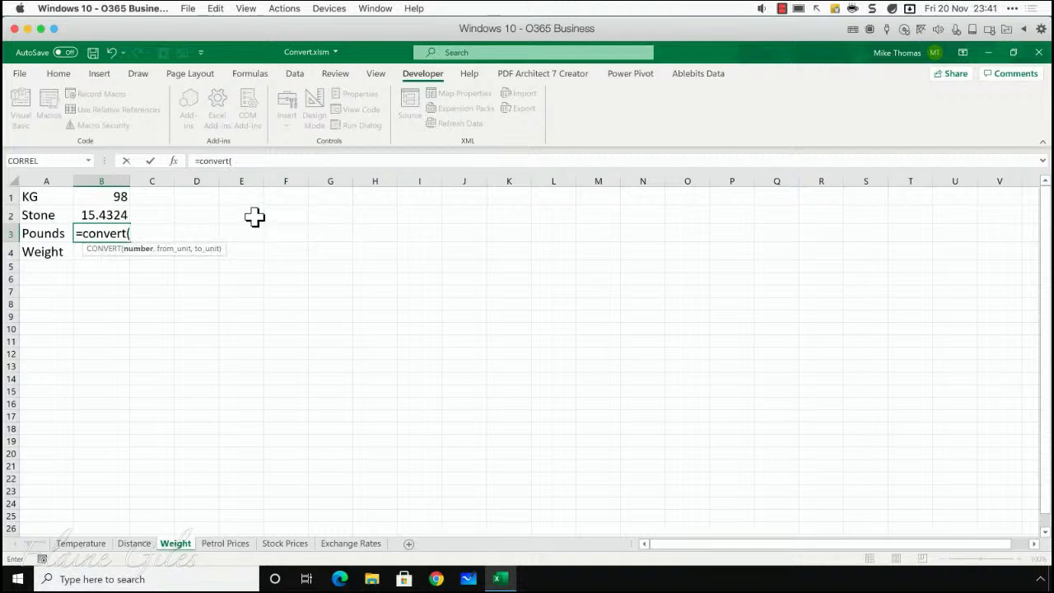
pyautogui.click(91, 215)
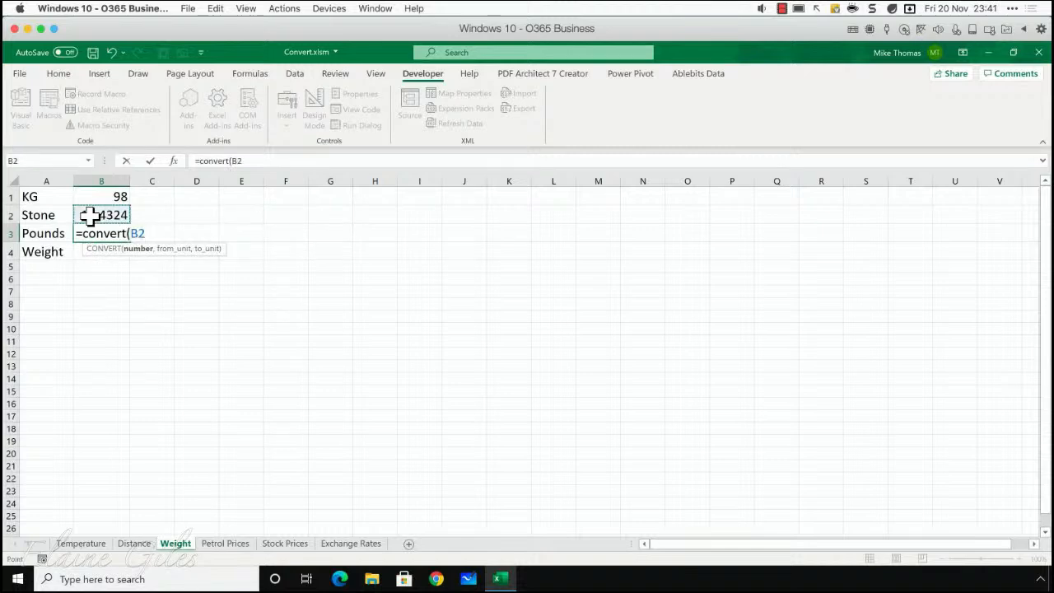
pyautogui.write('-in')
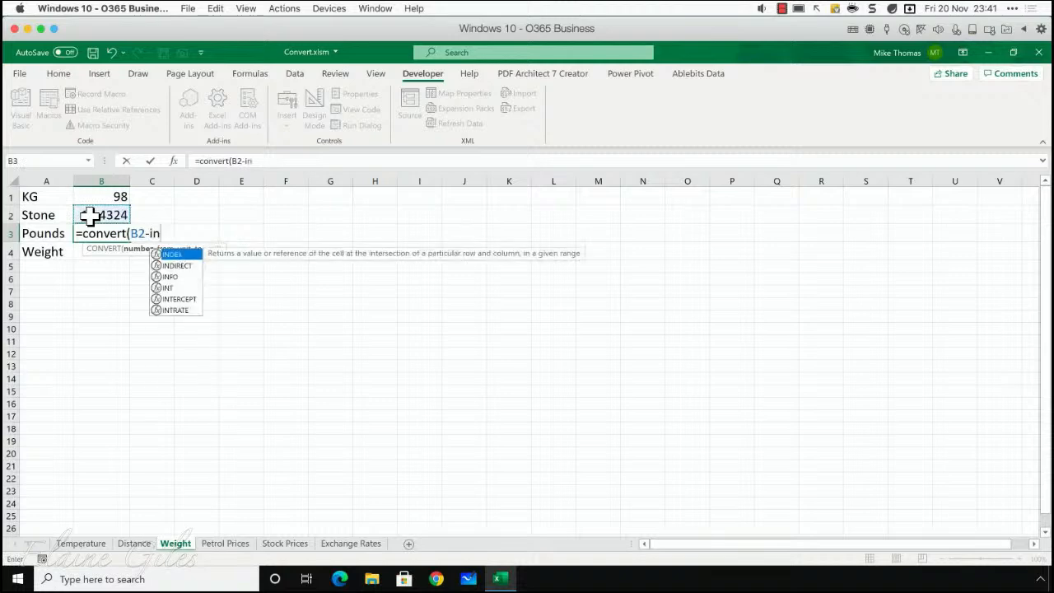
pyautogui.write('t(')
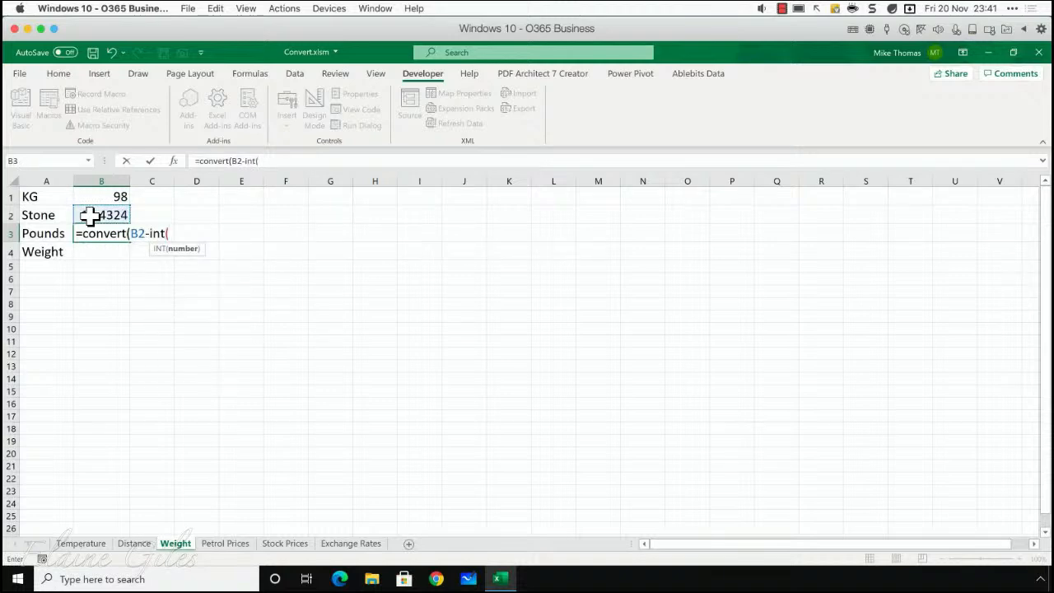
pyautogui.click(91, 216)
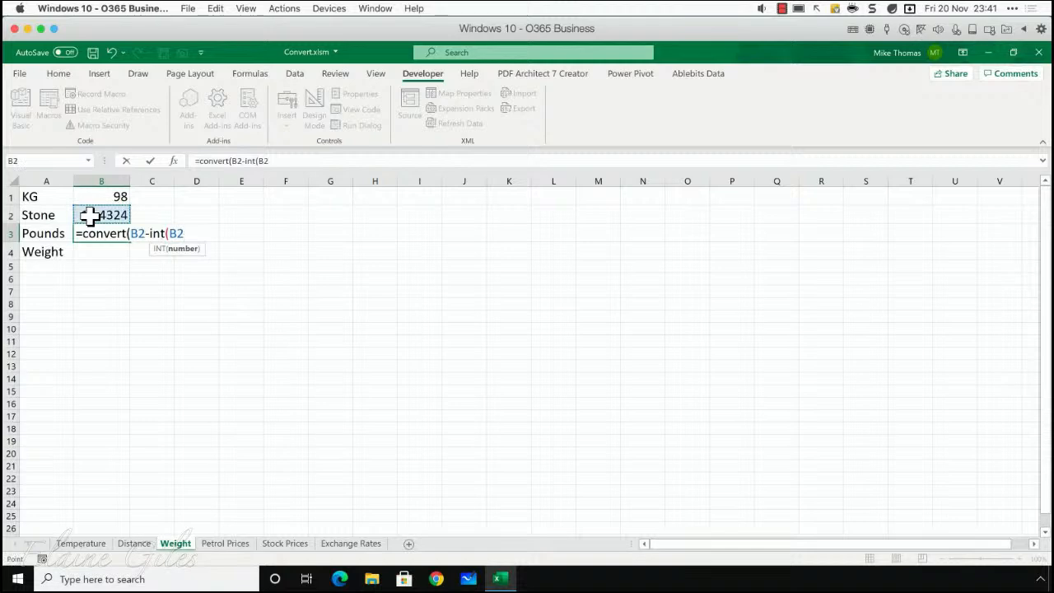
pyautogui.write(')')
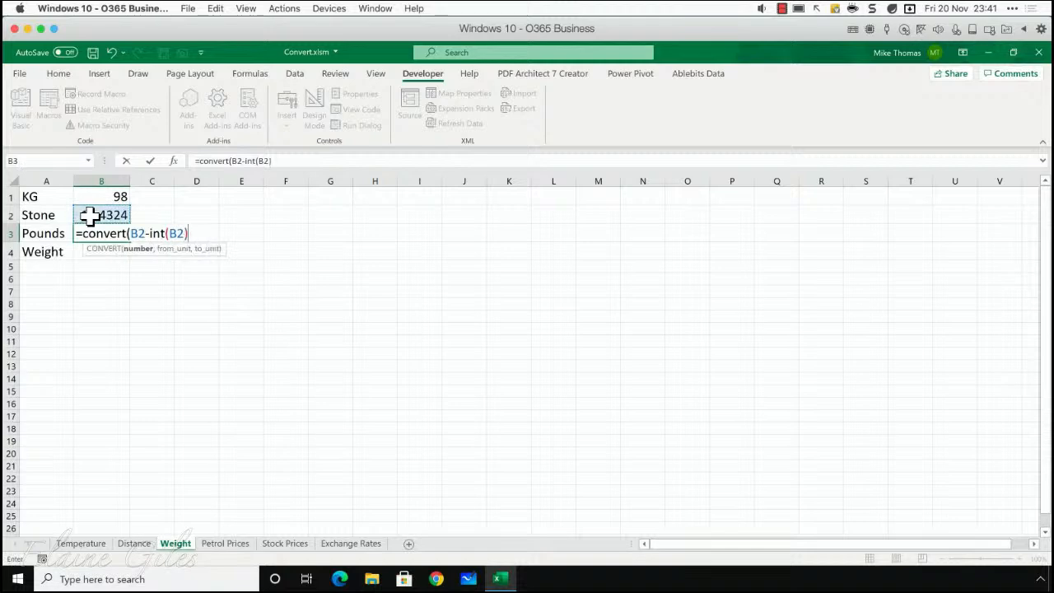
pyautogui.write(',')
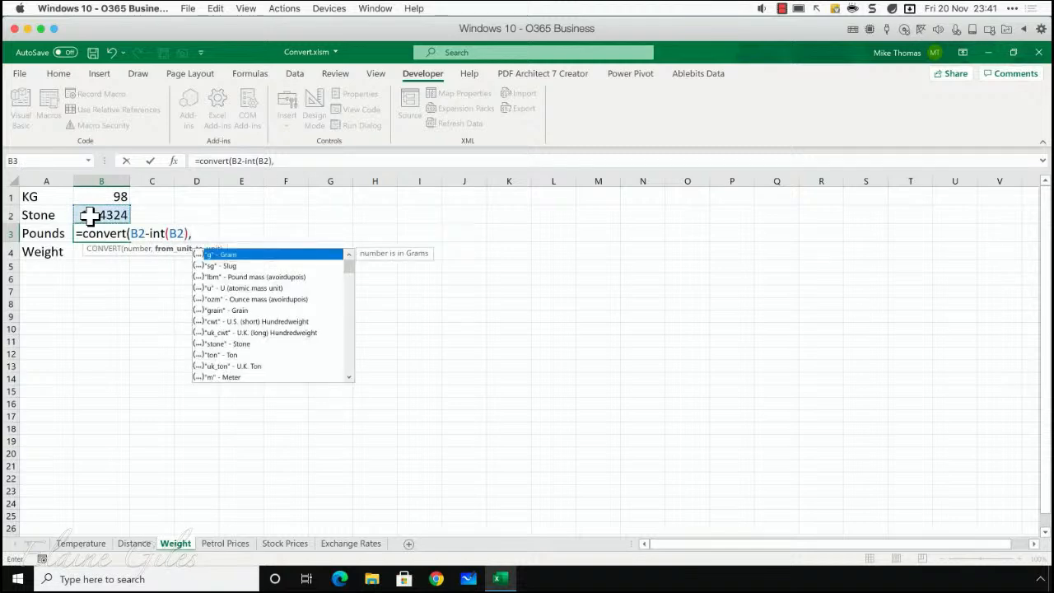
pyautogui.write('"stone","')
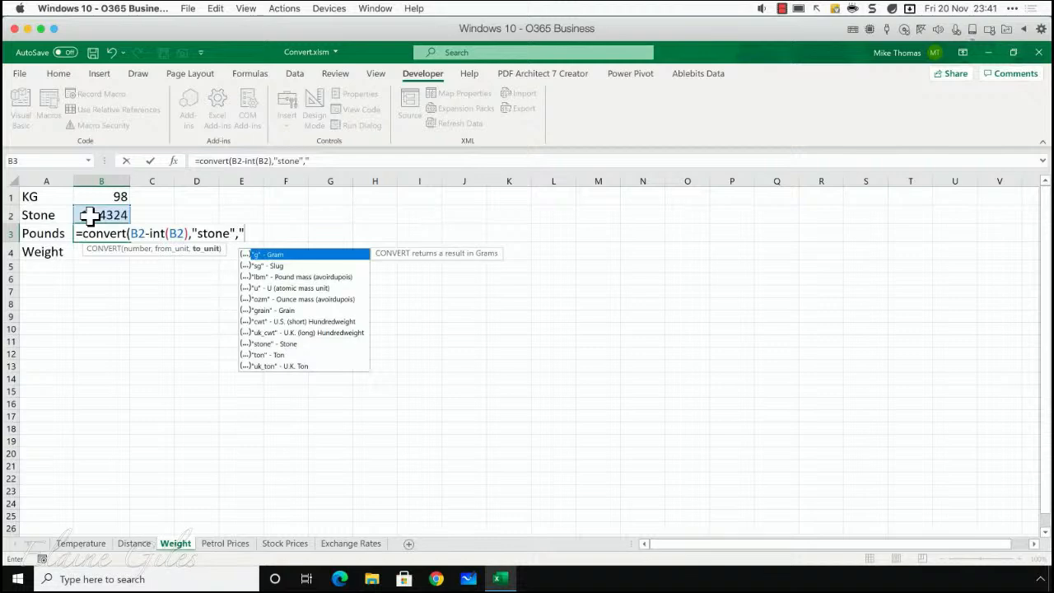
pyautogui.write('lb')
pyautogui.write('m')
# - Complete the Pounds formula with the units "stone" and "lbm", giving =CONVERT(B2-INT(B2),"stone","lbm")
pyautogui.press('BackSpace')
pyautogui.write('bm)')
pyautogui.press('Return')
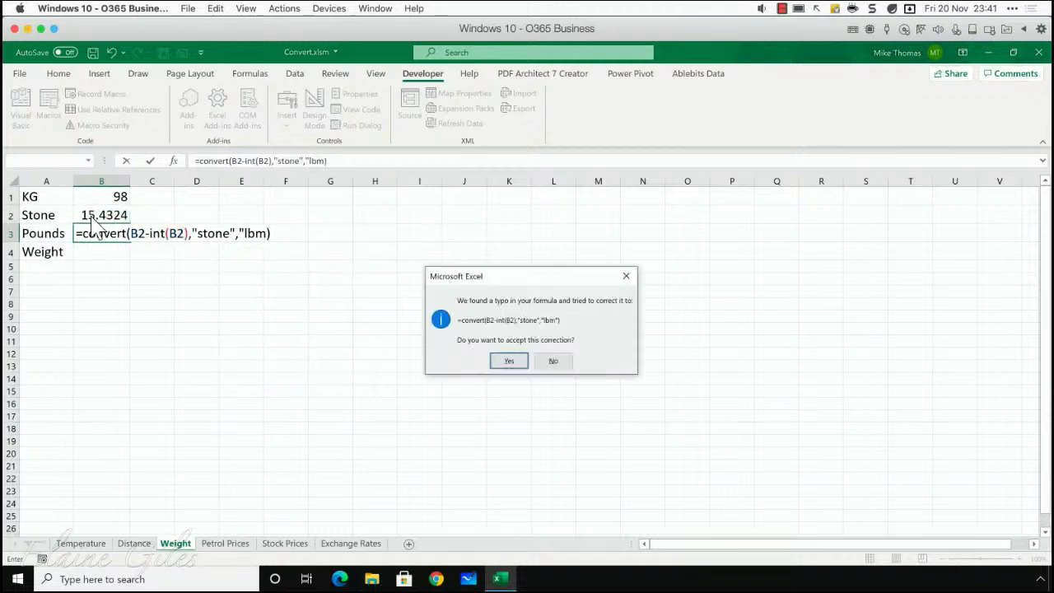
pyautogui.press('Return')
pyautogui.press('Up')
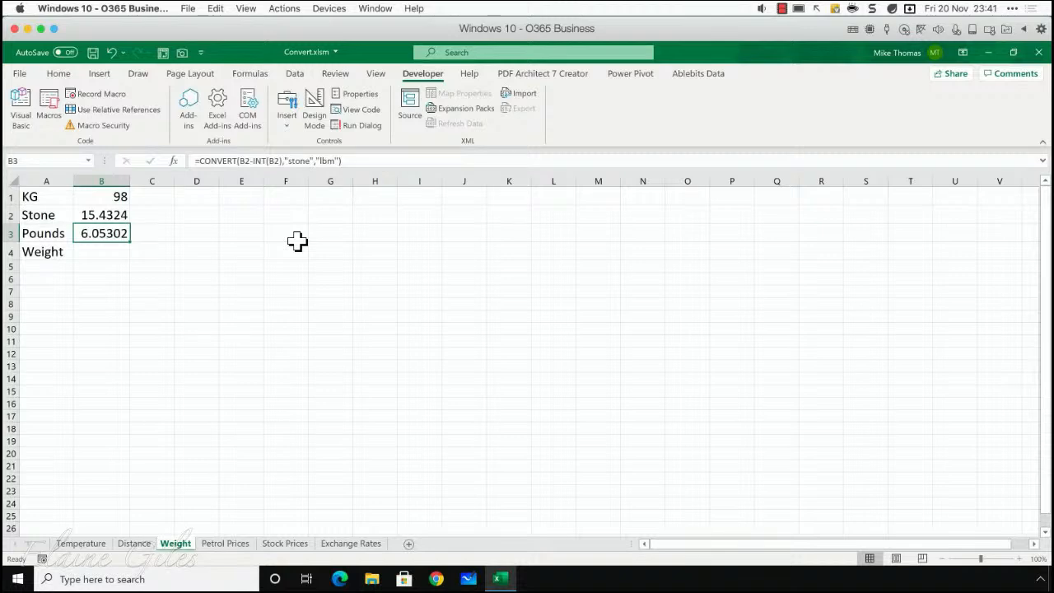
# - Begin the Weight formula in cell B4 with =TEXT(B2,"0") & " stone " to show the stone as a whole number
pyautogui.press('Down')
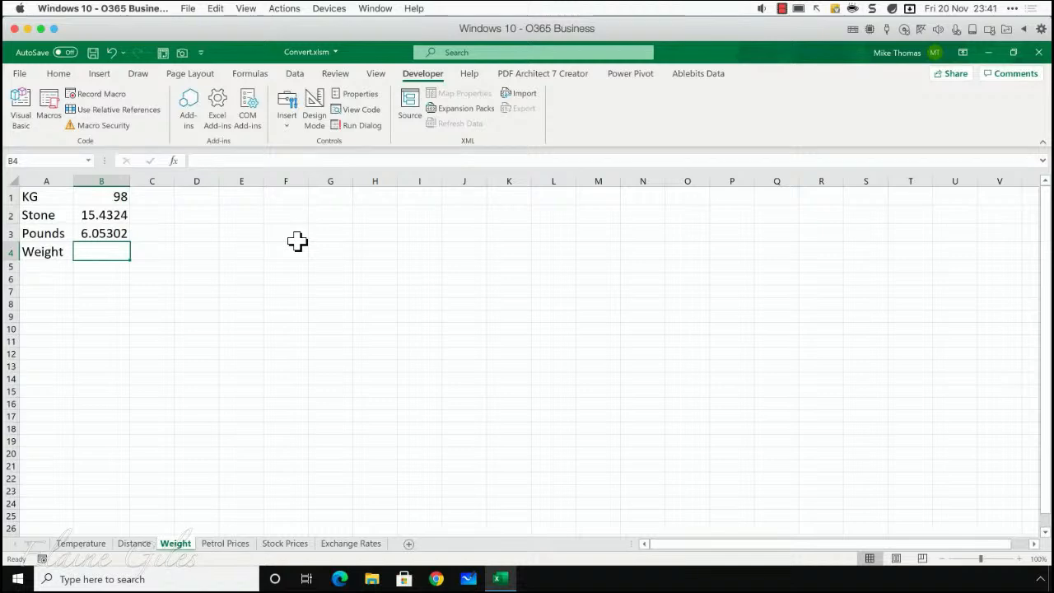
pyautogui.write('=')
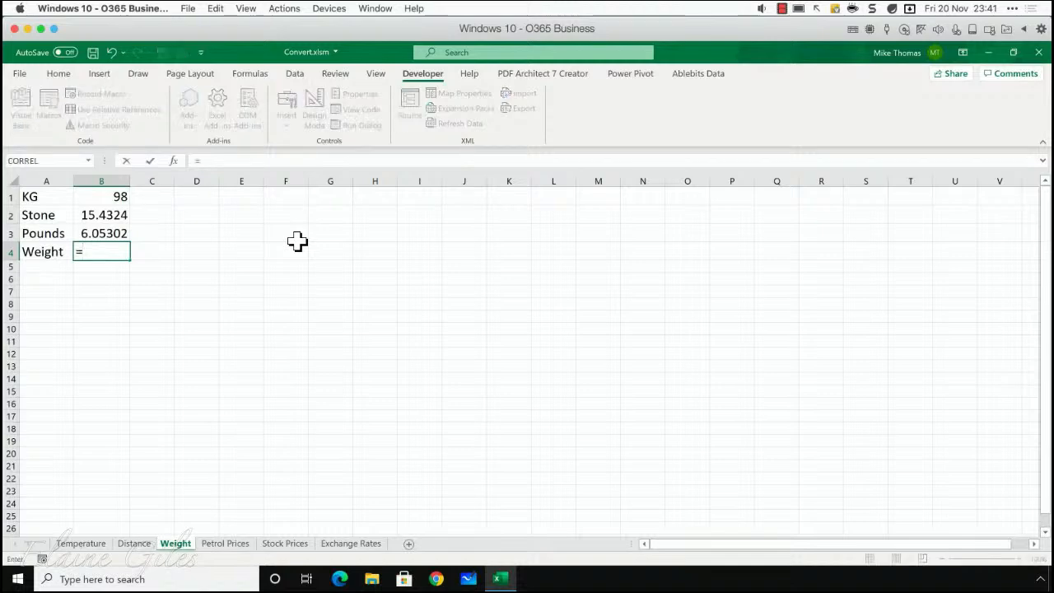
pyautogui.write('text(')
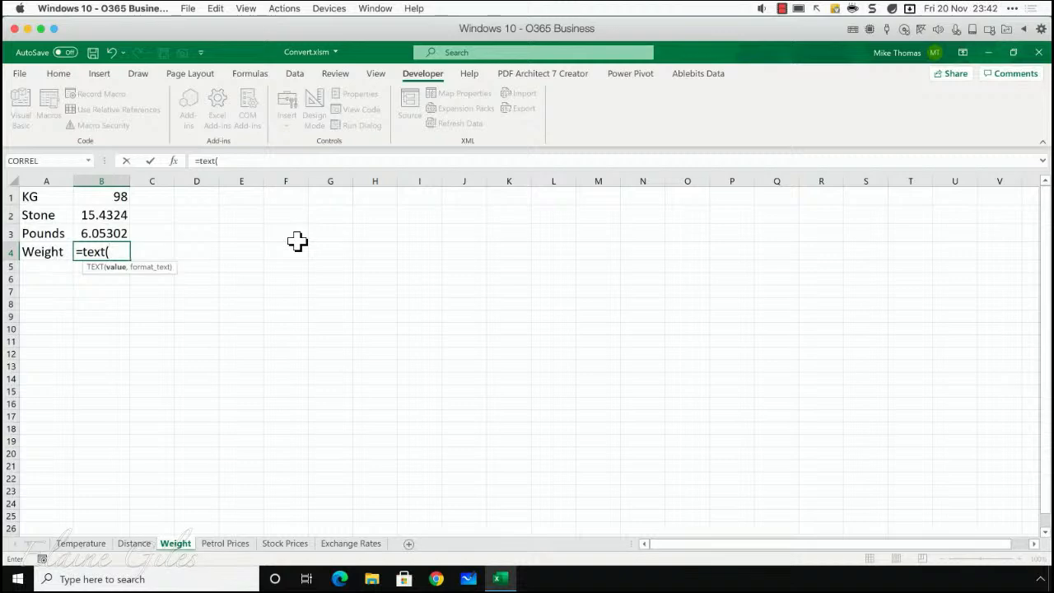
pyautogui.write('B2,"')
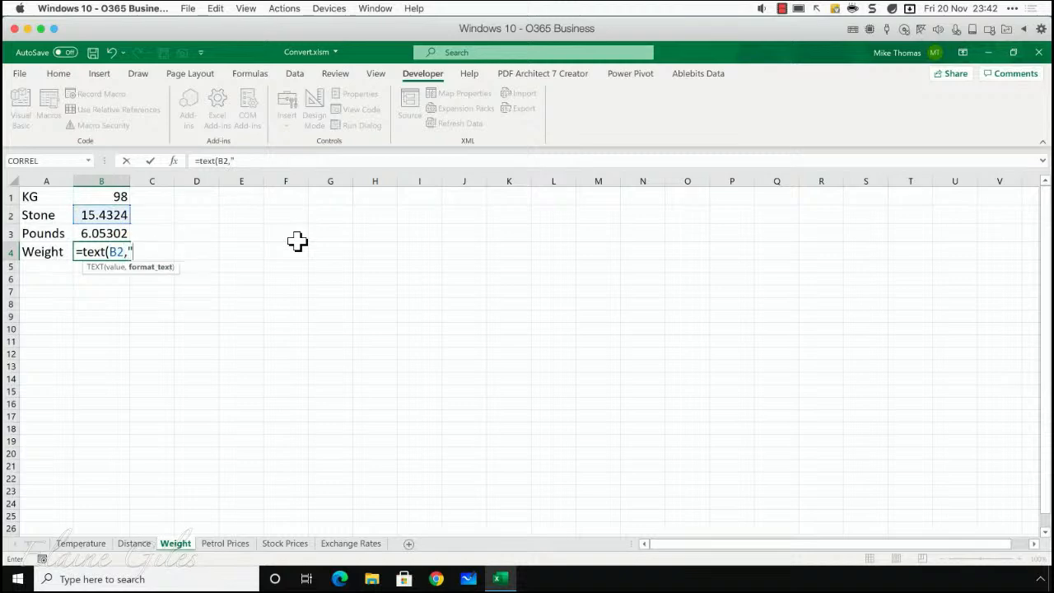
pyautogui.write('0"')
pyautogui.write(') & ')
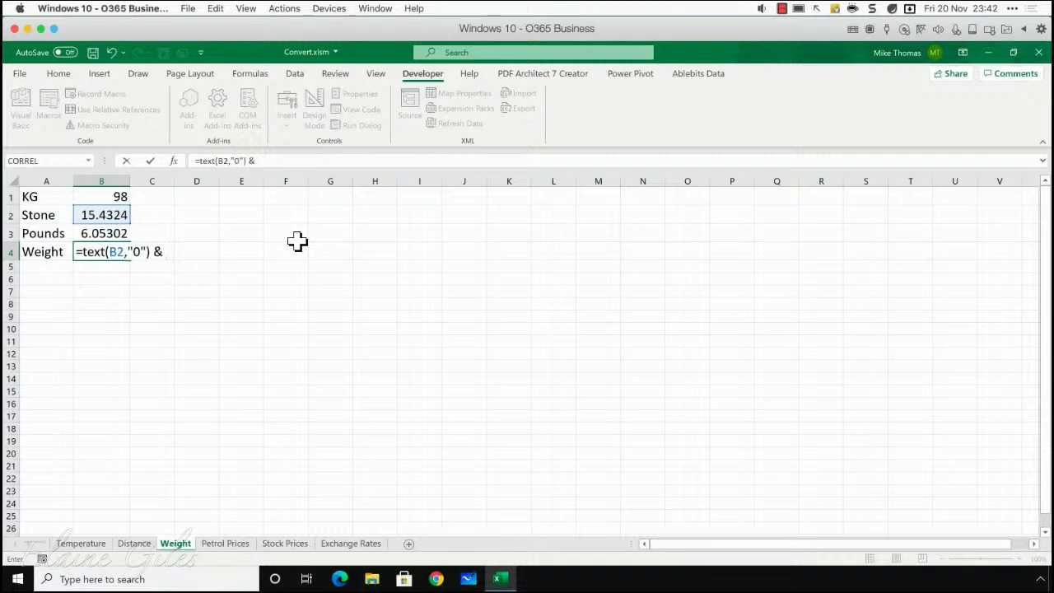
pyautogui.write('" stone " & Text(')
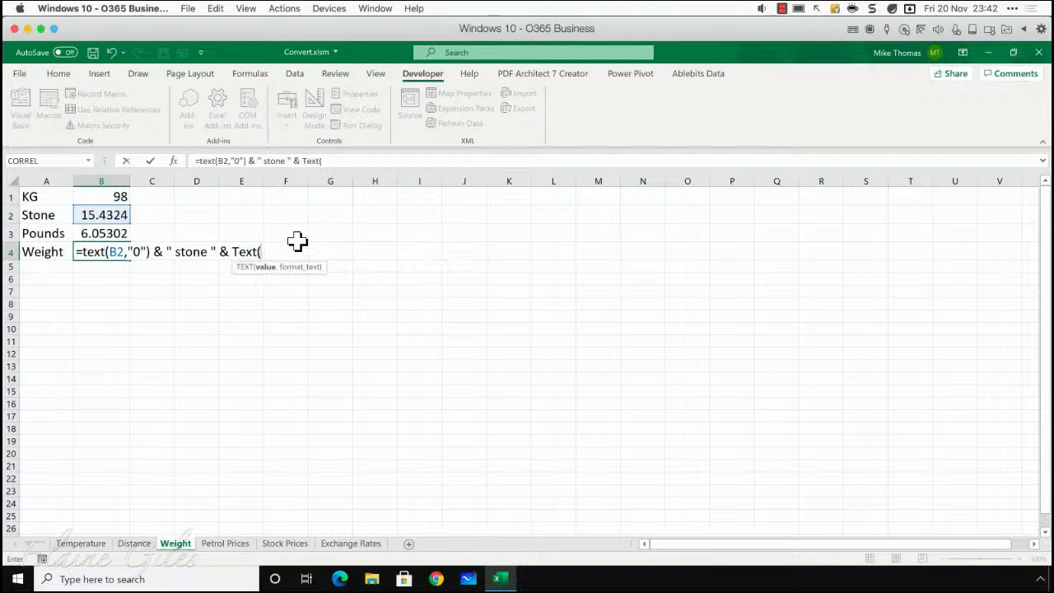
# - Extend the Weight formula in B4 with & TEXT(B3,"0") to show the pounds as a whole number
pyautogui.write('B3')
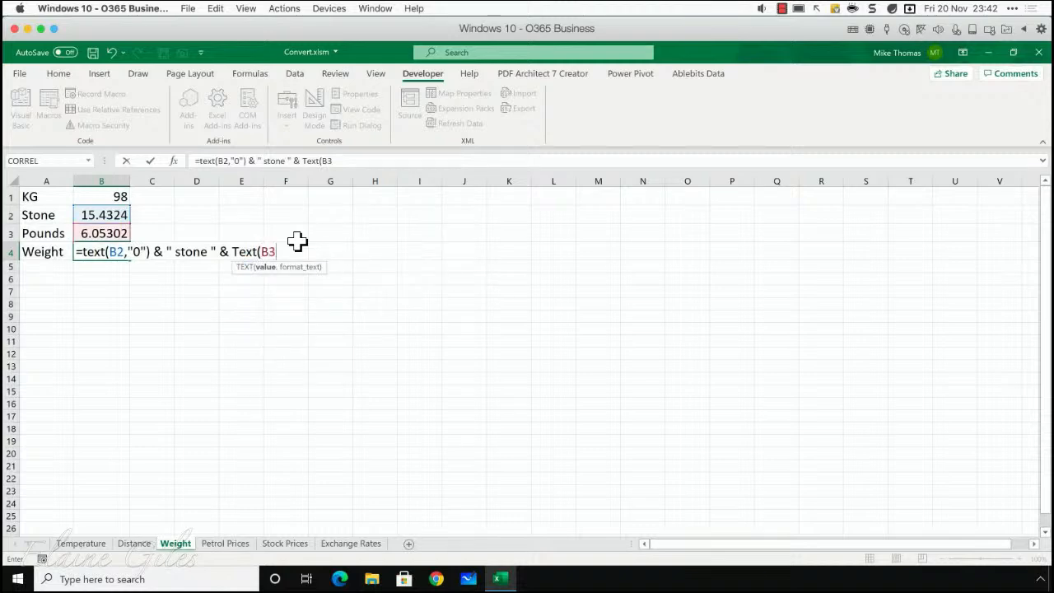
pyautogui.write(',"0") &')
# - Finish the B4 formula by appending & " Pounds" and enter it
pyautogui.hotkey('shift', 'space')
pyautogui.press('BackSpace')
pyautogui.press('BackSpace')
pyautogui.press('BackSpace')
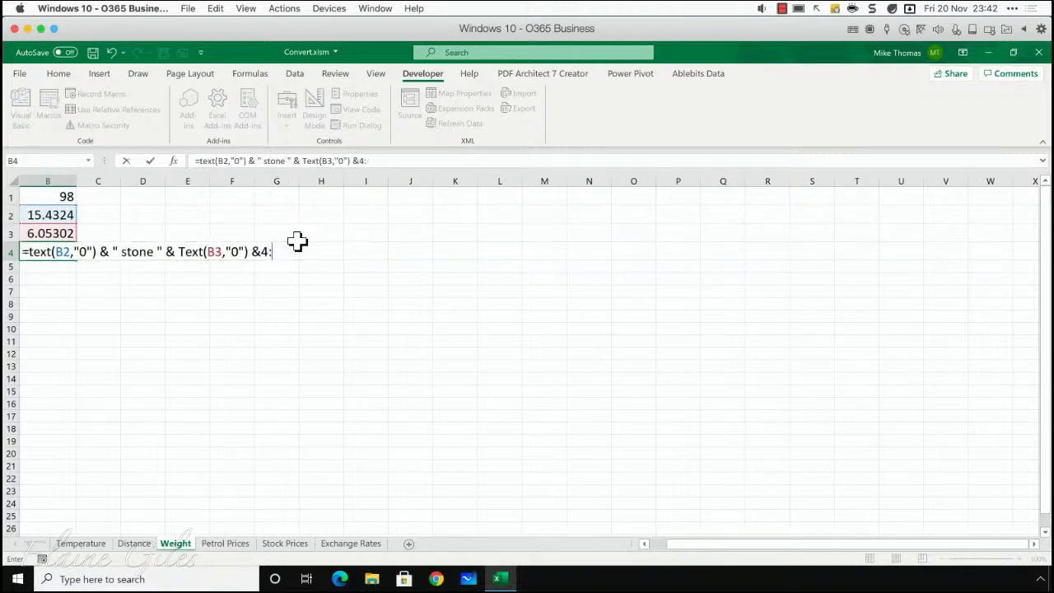
pyautogui.write('" Pounds"')
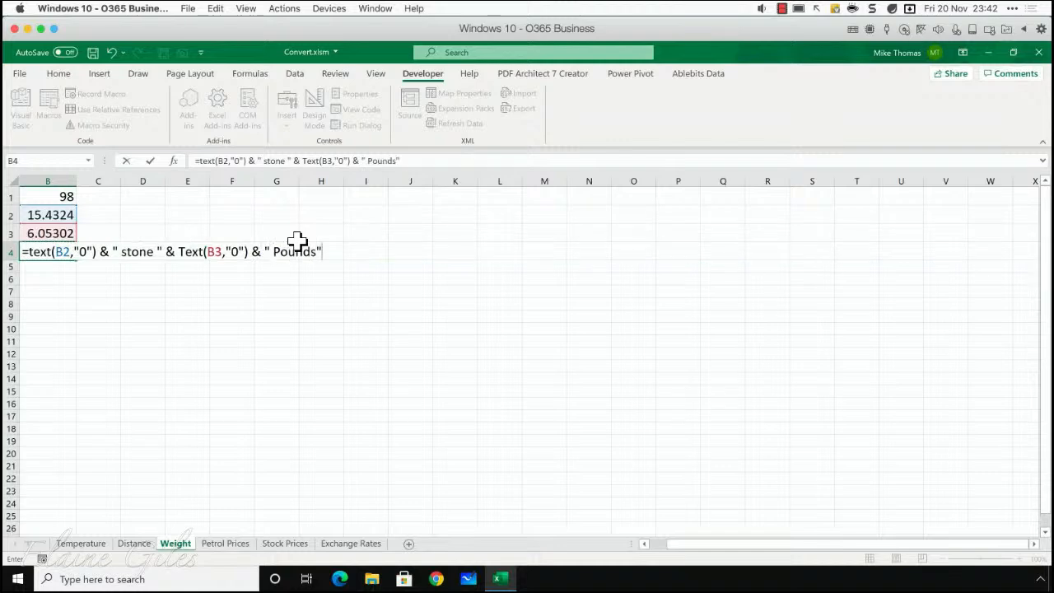
pyautogui.press('Return')
pyautogui.press('Up')
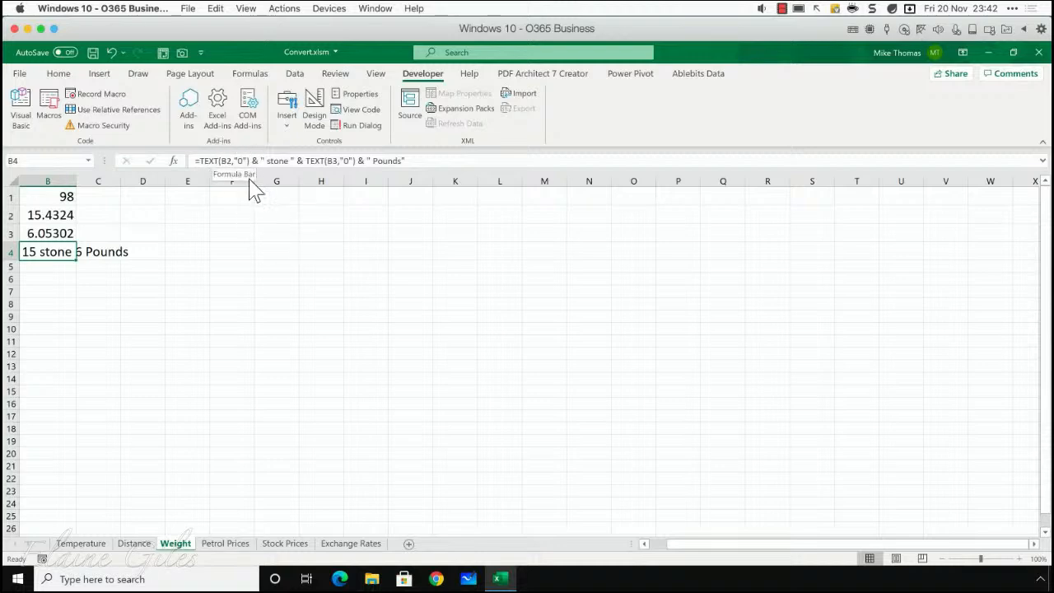
# - Review the stone, pounds and combined weight formulas in cells B2, B3 and B4
pyautogui.click(64, 216)
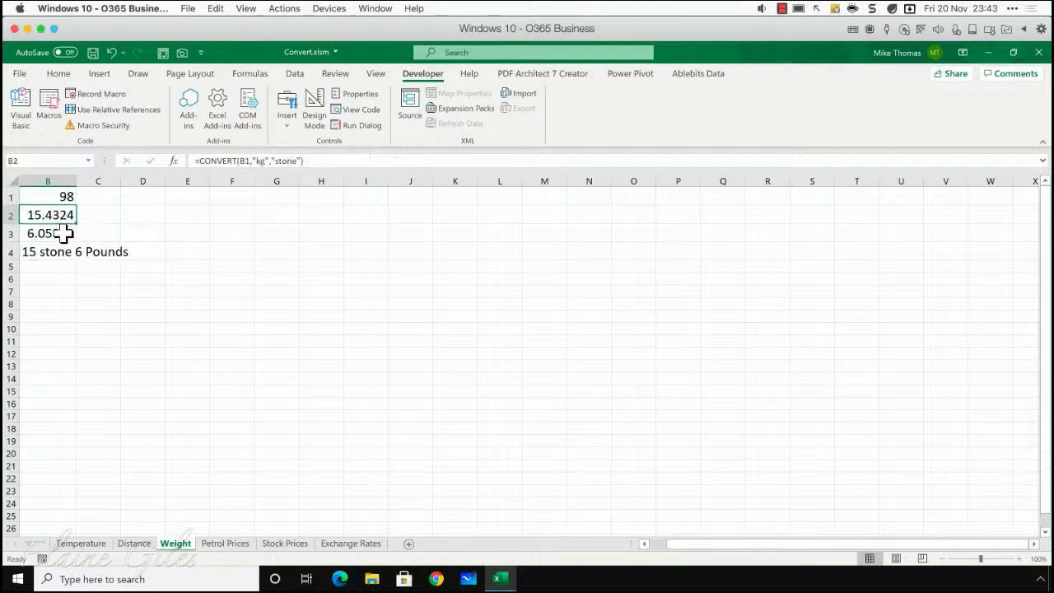
pyautogui.click(64, 233)
pyautogui.click(53, 252)
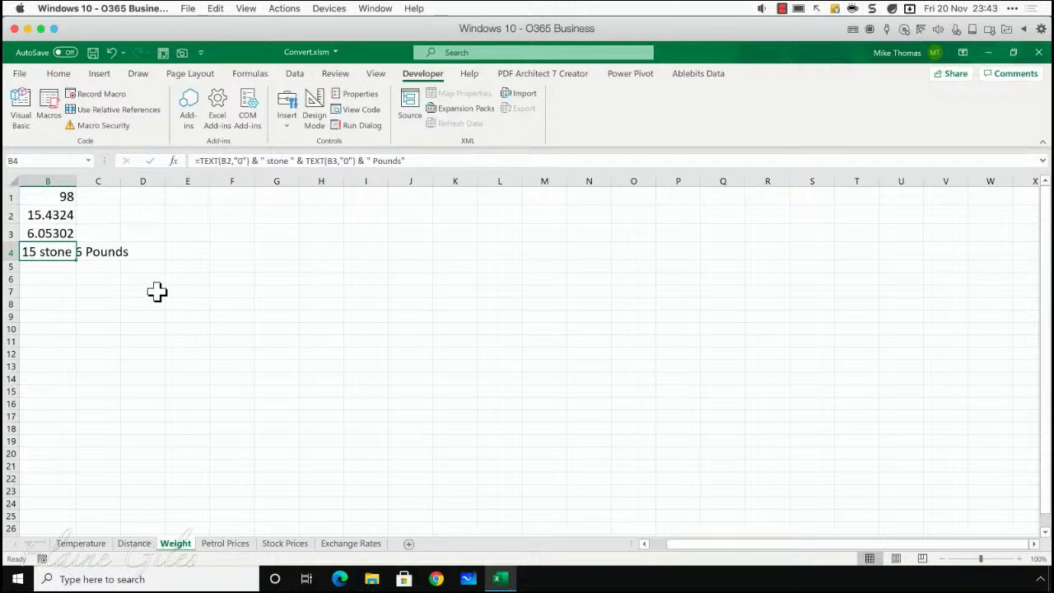
pyautogui.click(38, 266)
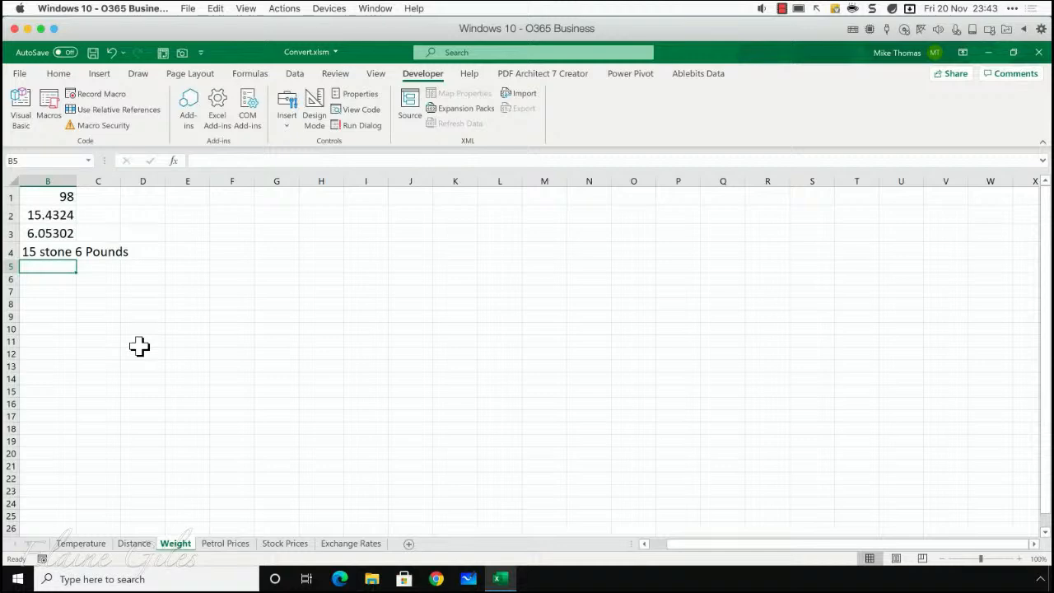
pyautogui.click(66, 254)
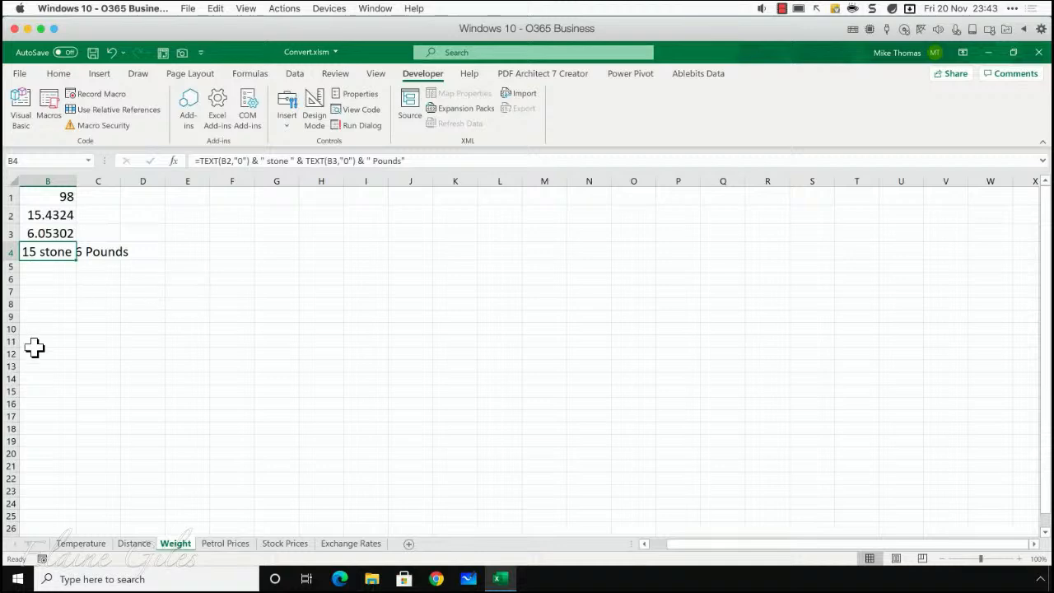
# - Switch to the Petrol Prices sheet and examine its Country, Currency code, Petrol Price ($) and Petrol Price (Local) columns
pyautogui.click(225, 544)
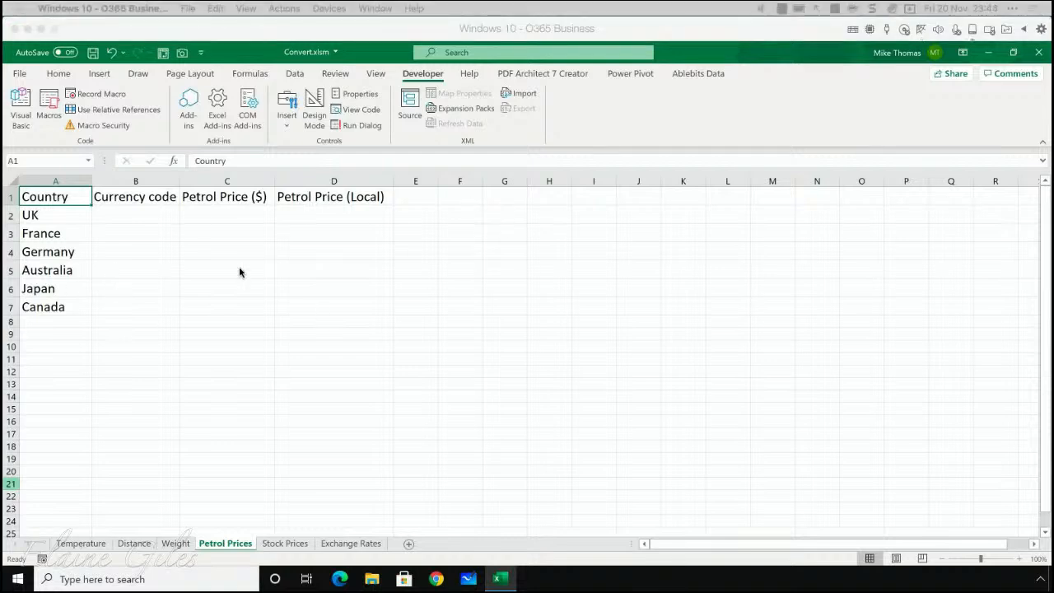
pyautogui.click(64, 215)
pyautogui.moveTo(64, 215); pyautogui.dragTo(66, 302)
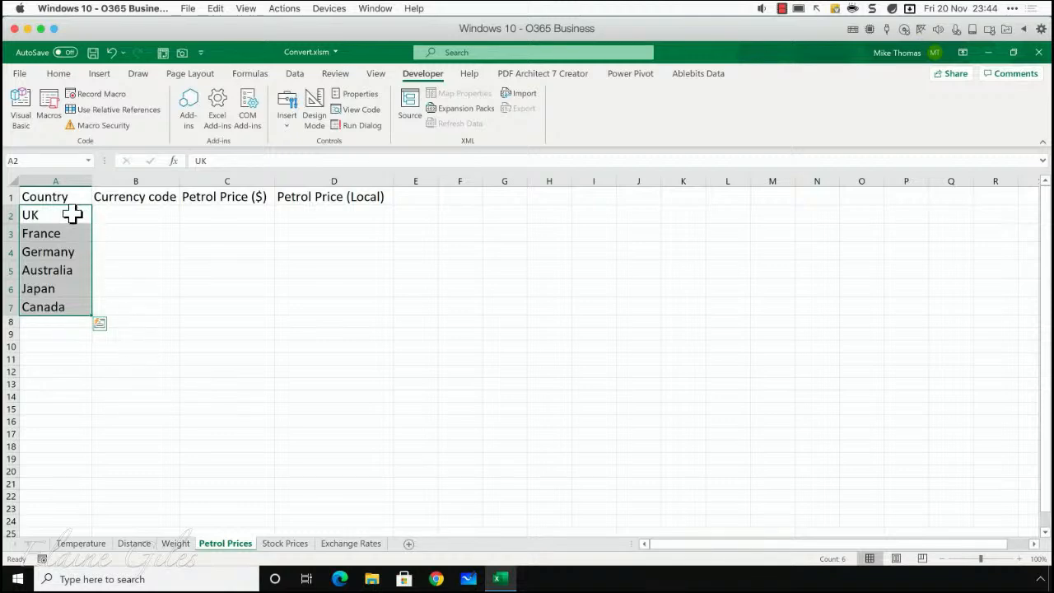
pyautogui.moveTo(118, 214); pyautogui.dragTo(121, 302)
pyautogui.moveTo(228, 217); pyautogui.dragTo(237, 297)
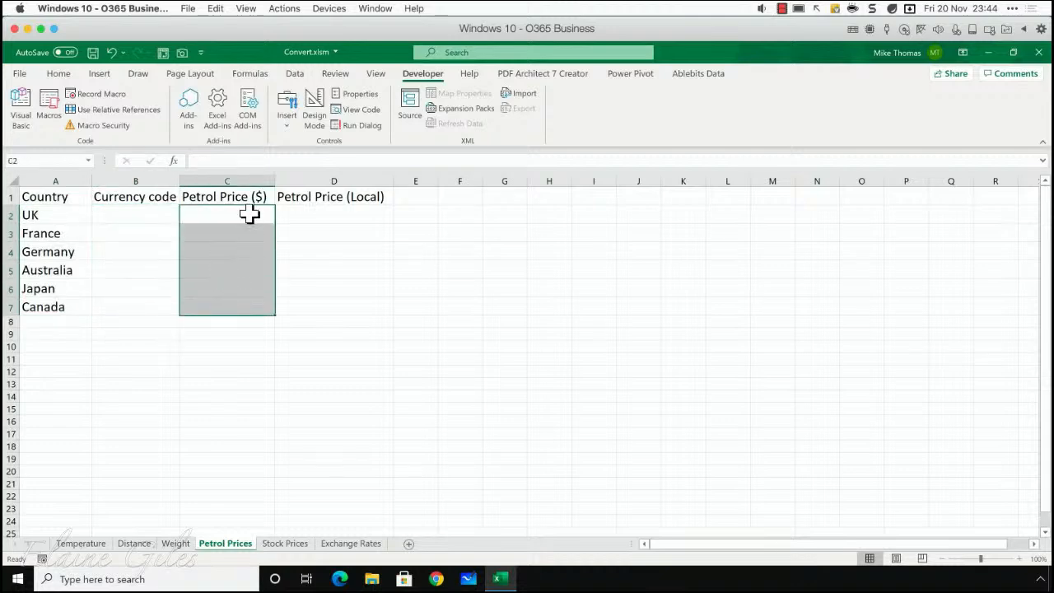
pyautogui.click(319, 219)
pyautogui.moveTo(319, 219); pyautogui.dragTo(319, 301)
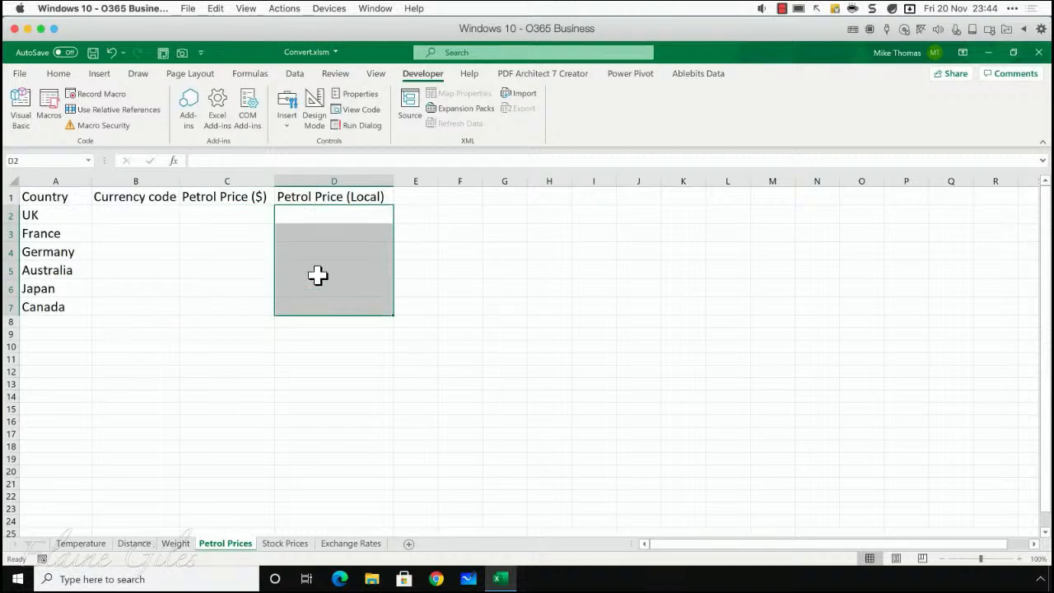
pyautogui.click(323, 216)
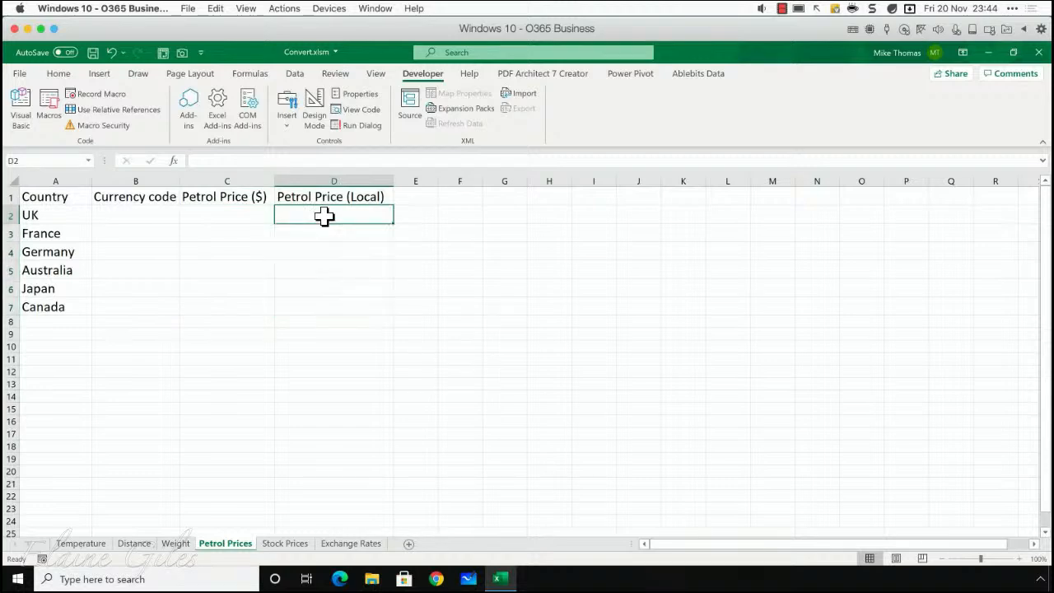
pyautogui.moveTo(327, 236); pyautogui.dragTo(329, 256)
pyautogui.click(327, 271)
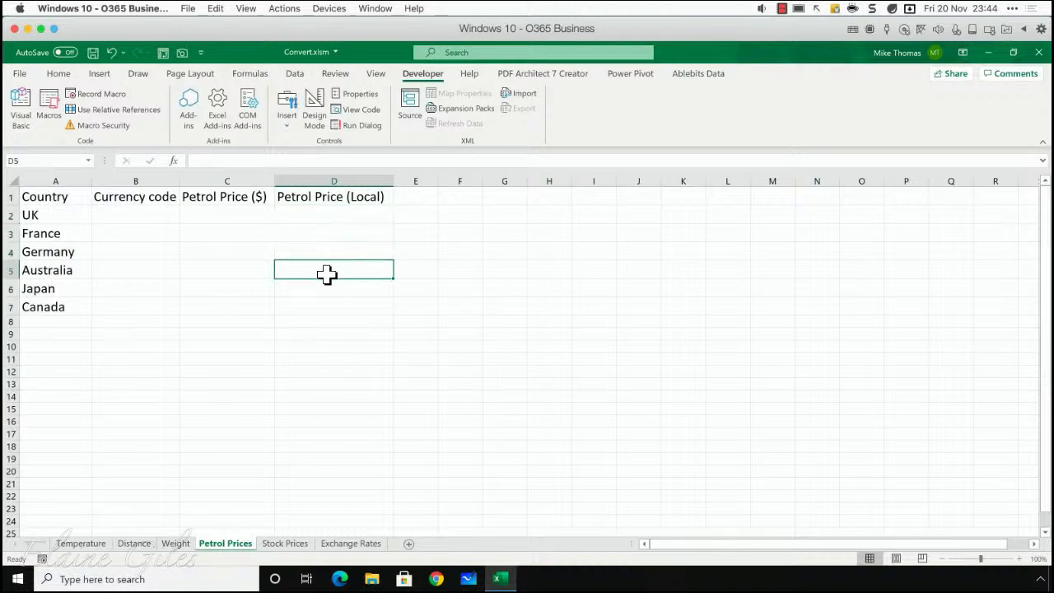
pyautogui.click(327, 287)
pyautogui.click(348, 310)
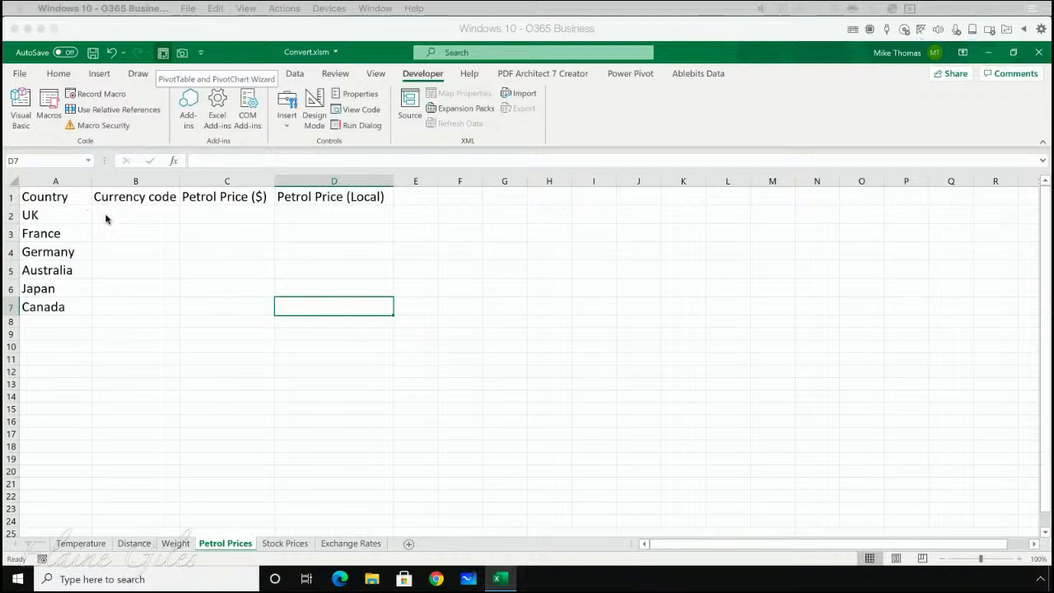
# - Convert the countries in A2:A7 to the Geography data type and widen column A to fit the names
pyautogui.click(153, 216)
pyautogui.moveTo(50, 215); pyautogui.dragTo(51, 307)
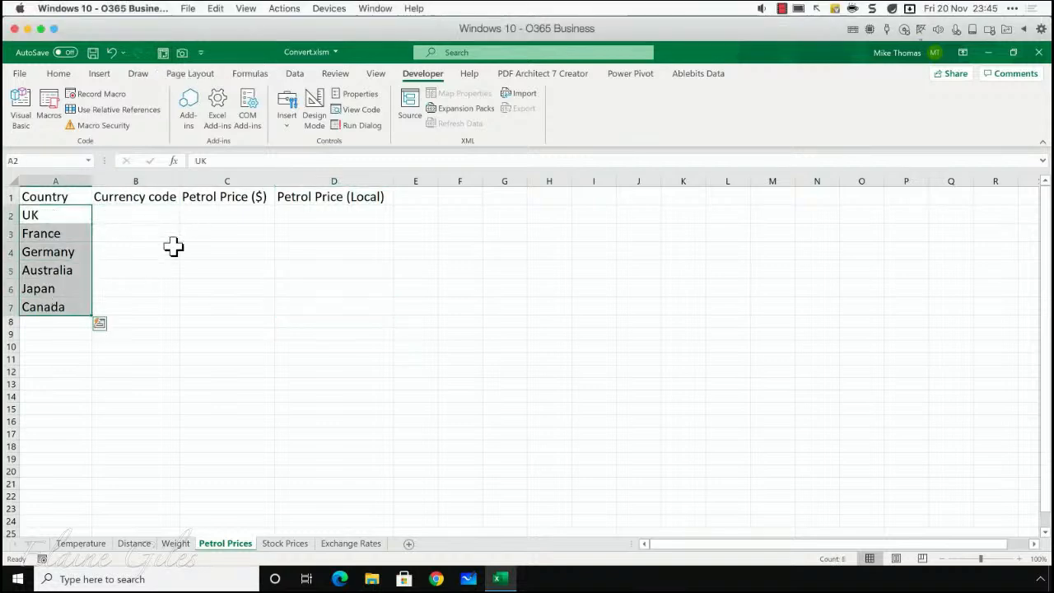
pyautogui.click(58, 75)
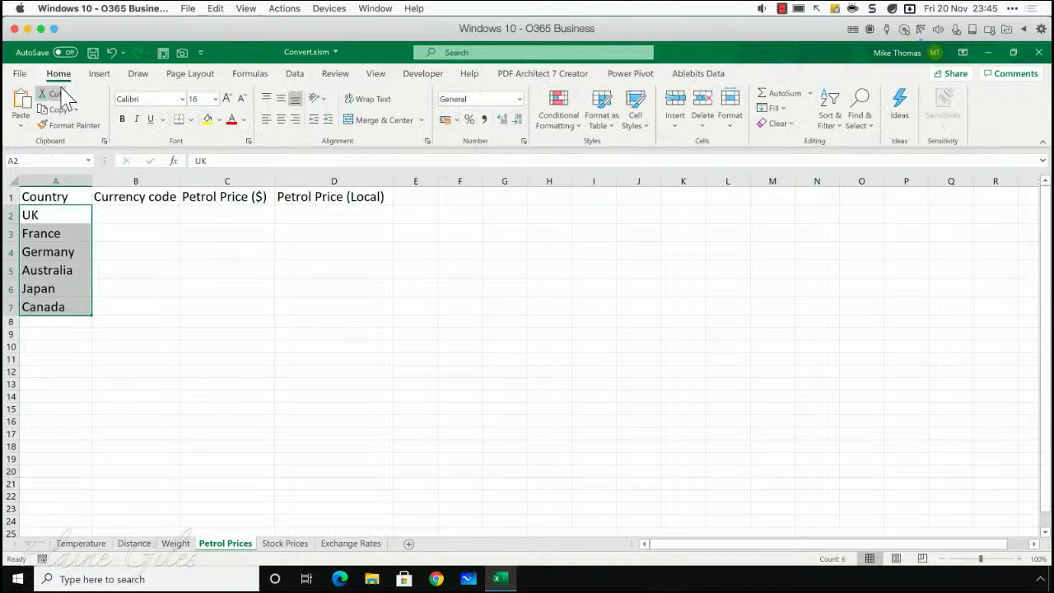
pyautogui.click(294, 78)
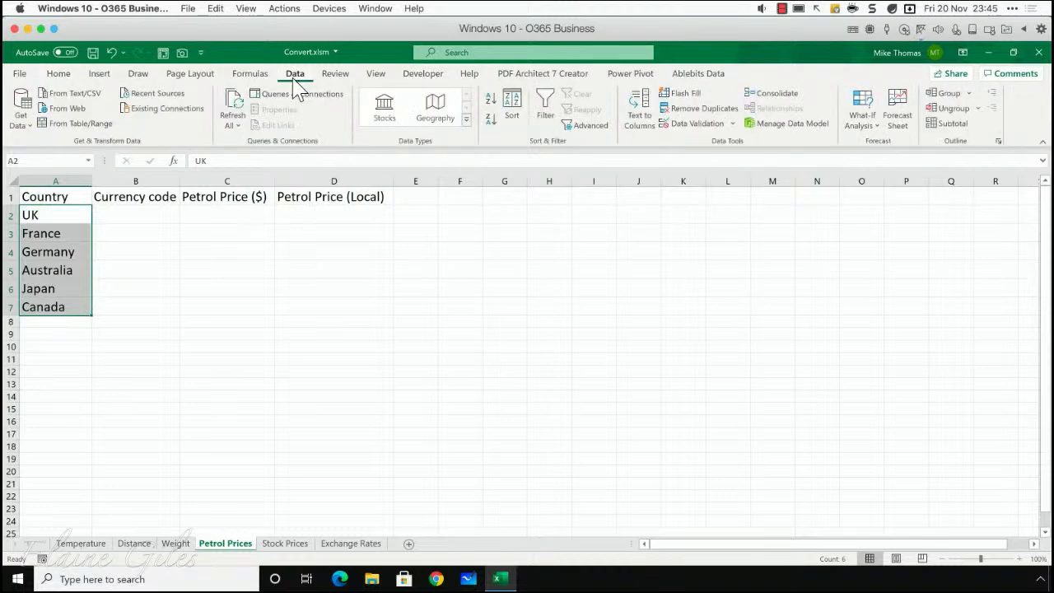
pyautogui.click(439, 112)
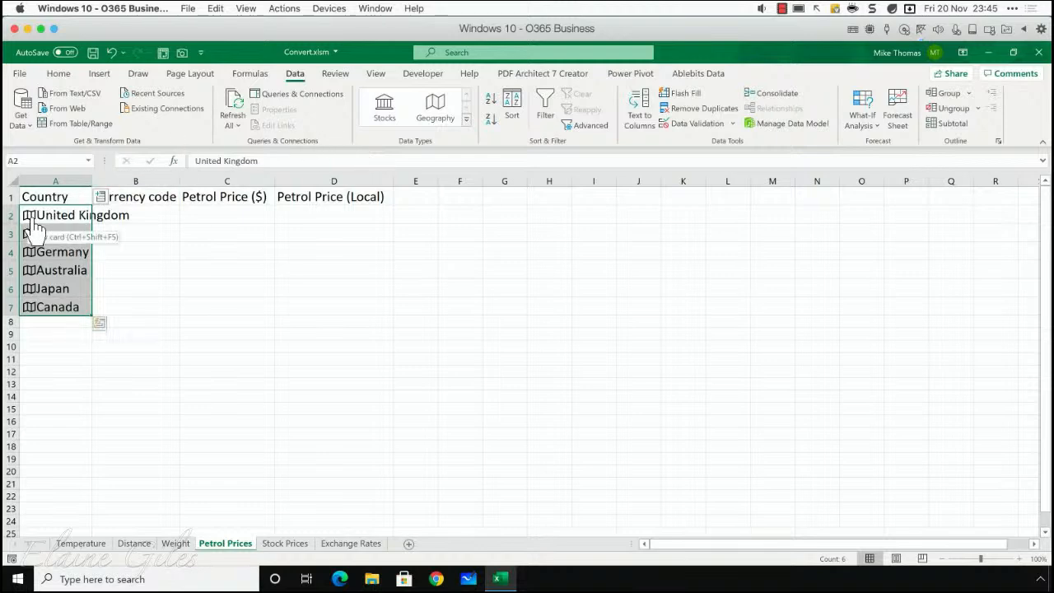
pyautogui.moveTo(91, 181); pyautogui.dragTo(131, 182)
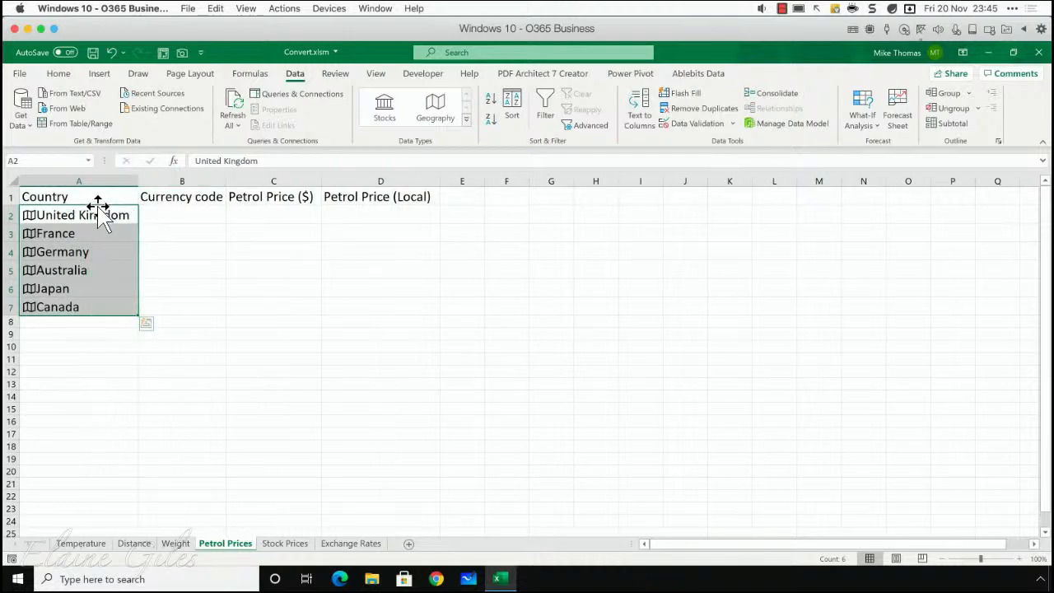
# - Extract the Currency code field for the countries in A2:A7 into column B
pyautogui.moveTo(94, 213); pyautogui.dragTo(96, 306)
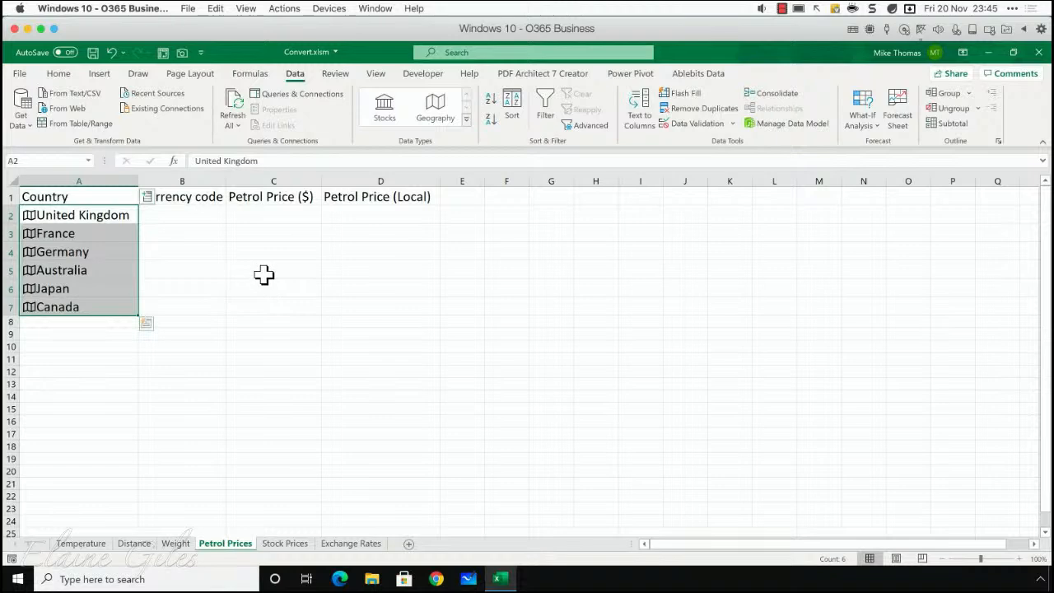
pyautogui.click(147, 201)
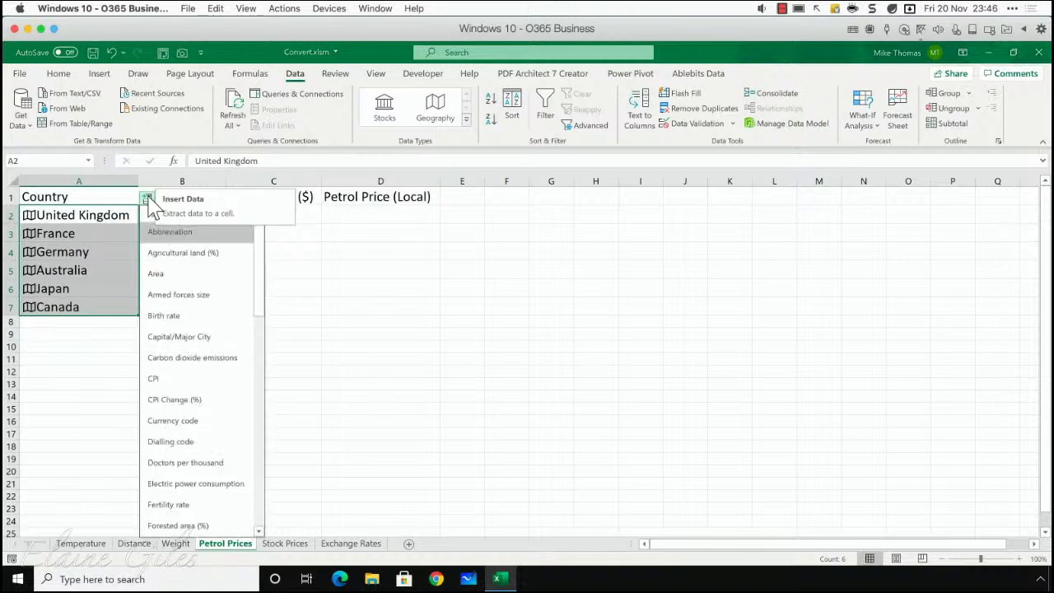
pyautogui.moveTo(258, 247)
pyautogui.mouseDown()
pyautogui.moveTo(259, 482)
pyautogui.moveTo(262, 243)
pyautogui.moveTo(260, 262)
pyautogui.moveTo(263, 252)
pyautogui.mouseUp()
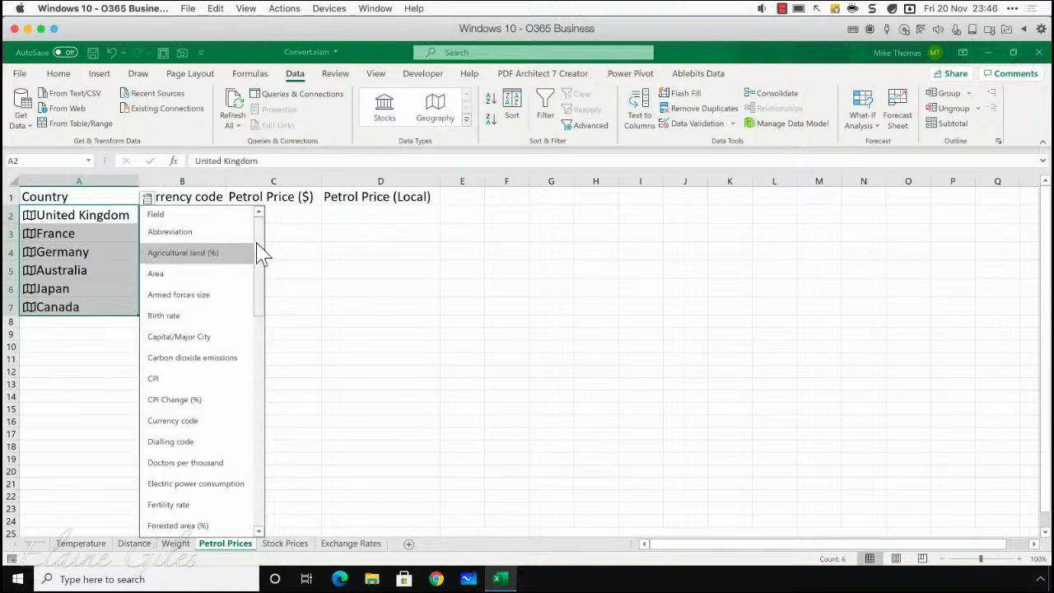
pyautogui.moveTo(257, 243); pyautogui.dragTo(258, 245)
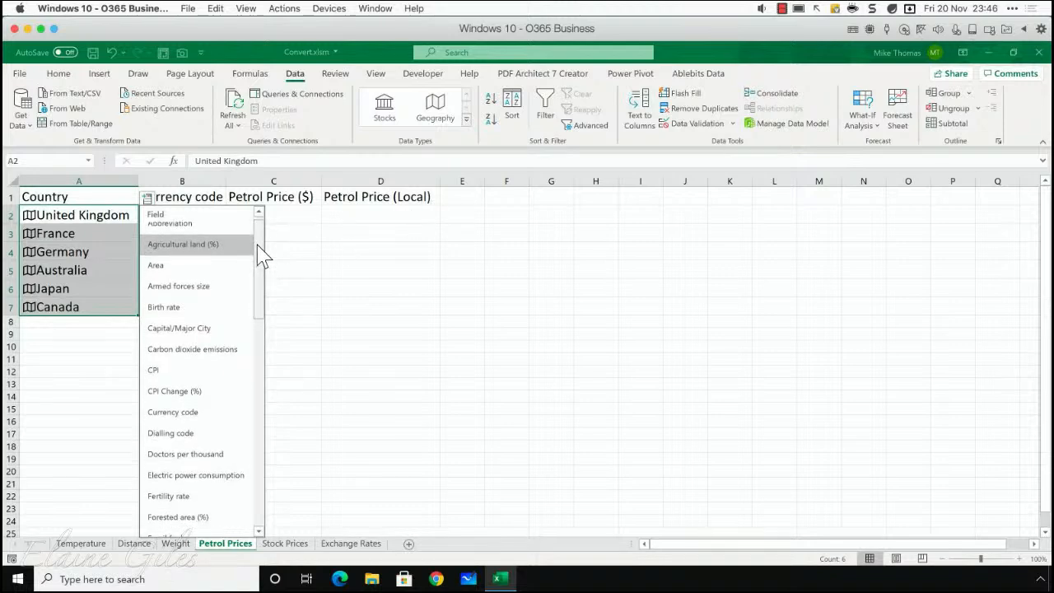
pyautogui.click(199, 415)
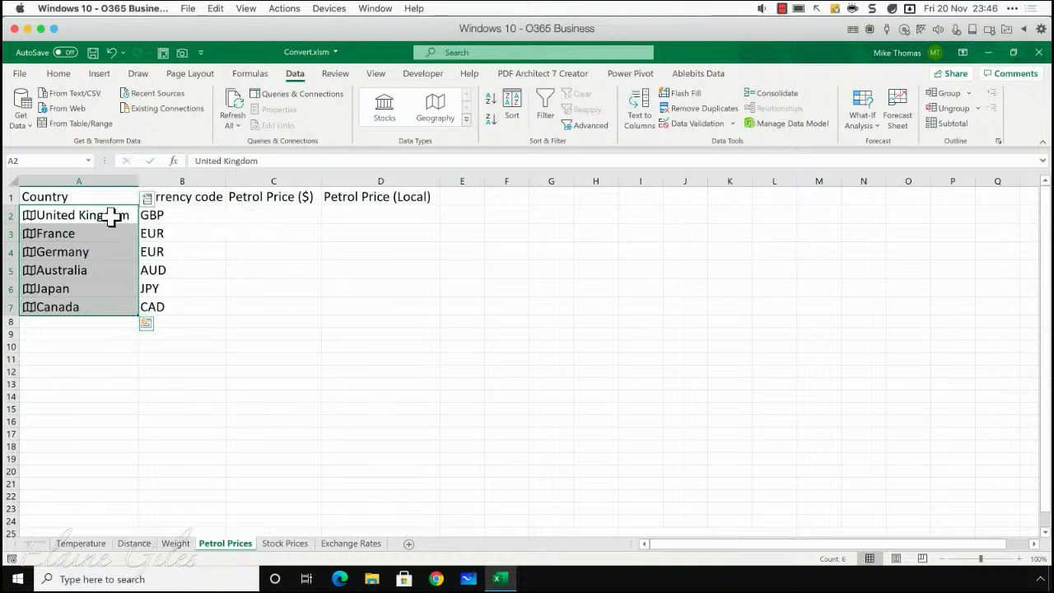
# - Extract the Petrol price field for the countries in A2:A7 into the Petrol Price ($) column
pyautogui.moveTo(112, 216); pyautogui.dragTo(109, 305)
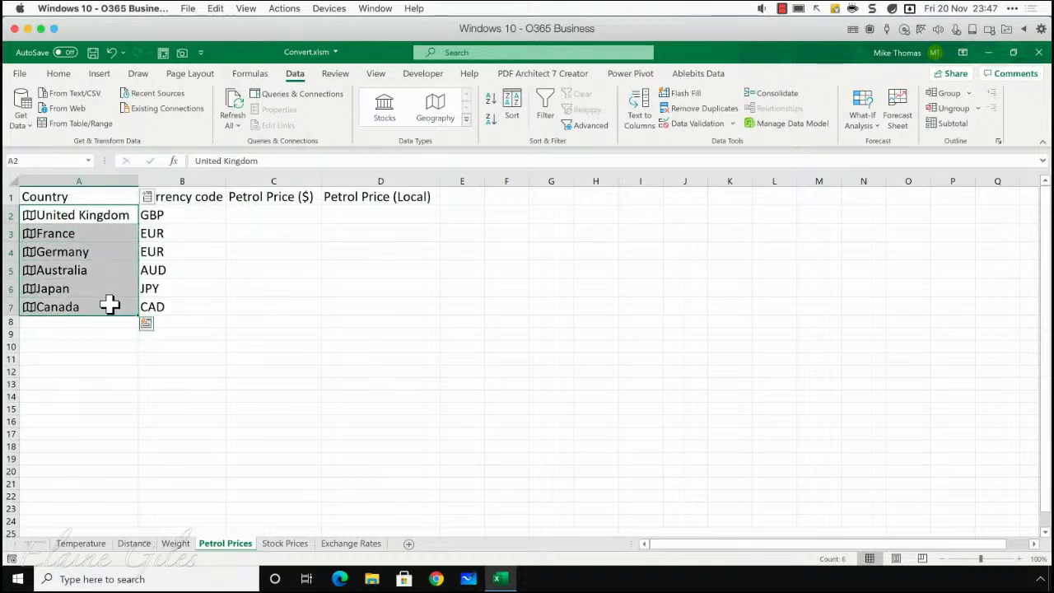
pyautogui.click(147, 200)
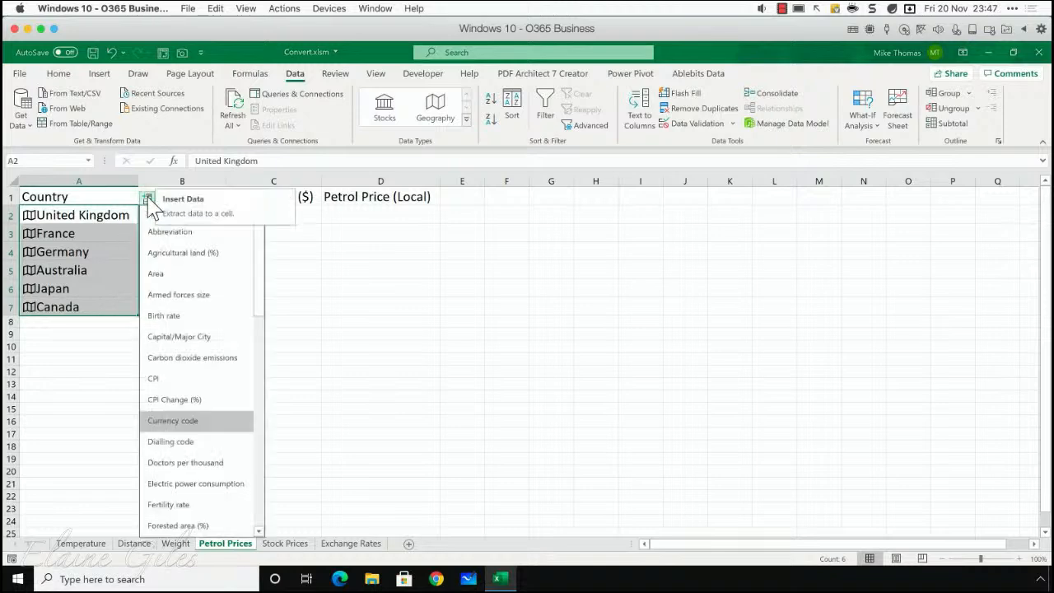
pyautogui.moveTo(262, 259); pyautogui.dragTo(254, 412)
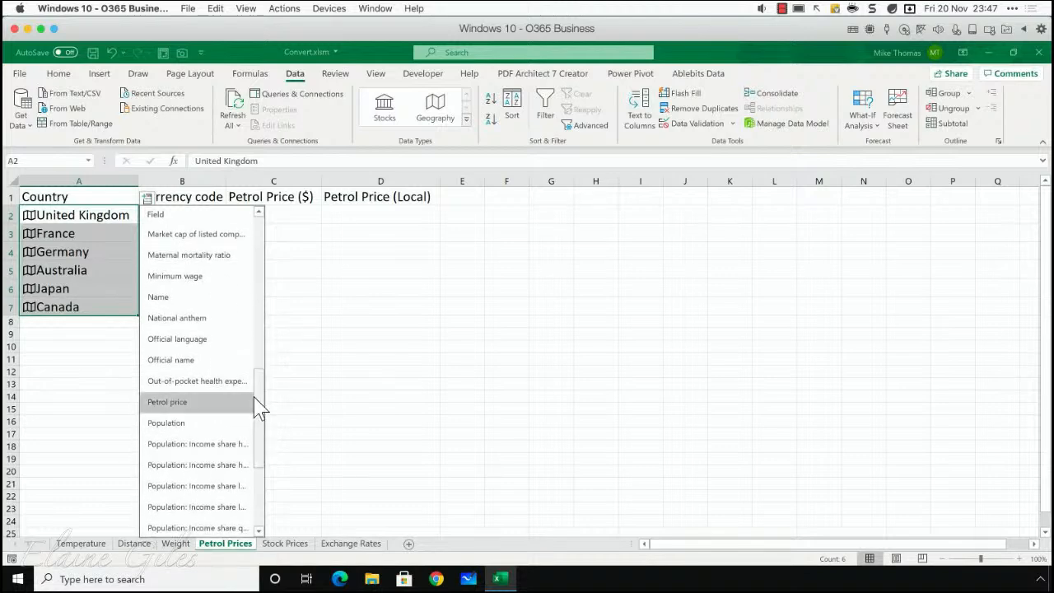
pyautogui.click(185, 404)
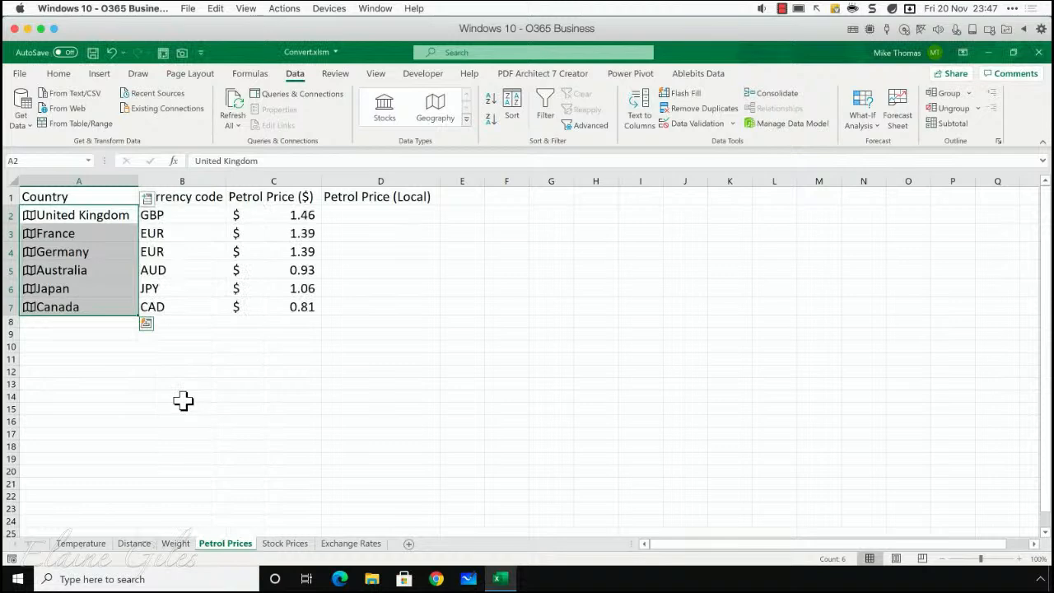
# - Examine the dollar petrol prices in C2:C7 and the empty local price cells D2:D7
pyautogui.click(286, 273)
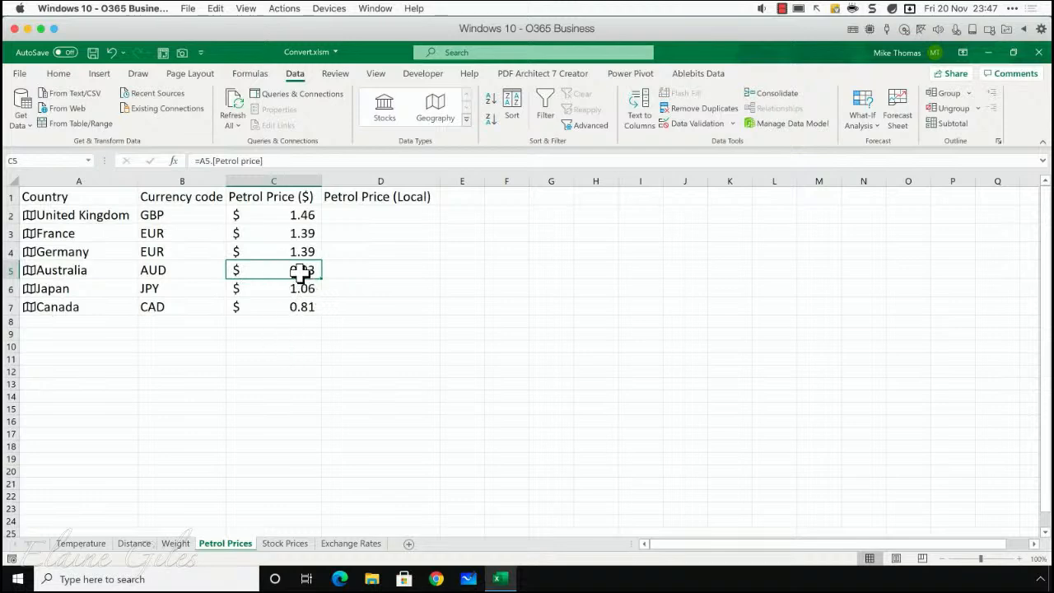
pyautogui.moveTo(297, 211); pyautogui.dragTo(294, 304)
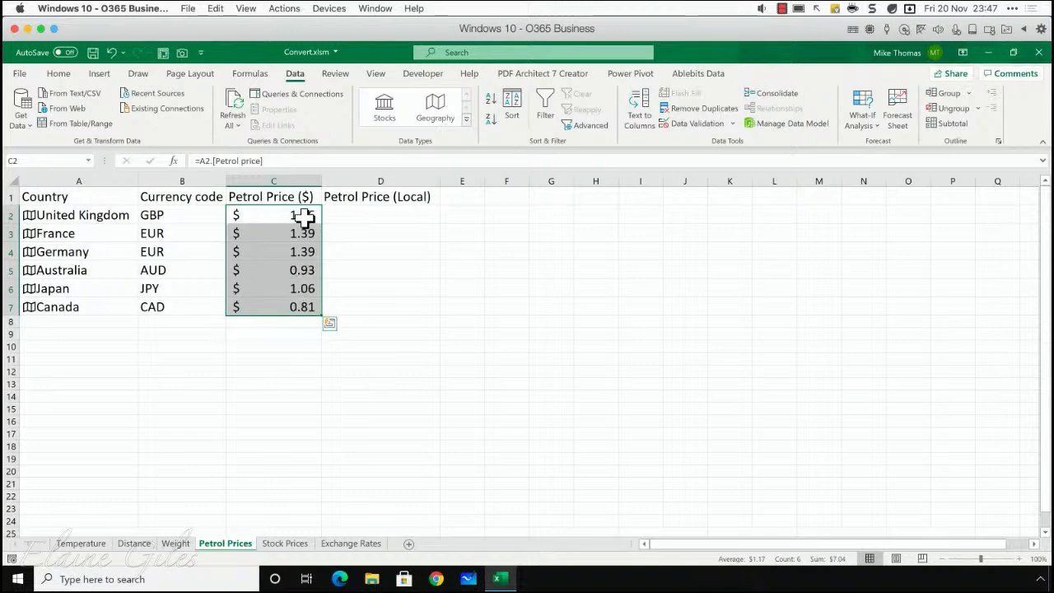
pyautogui.moveTo(347, 215); pyautogui.dragTo(354, 303)
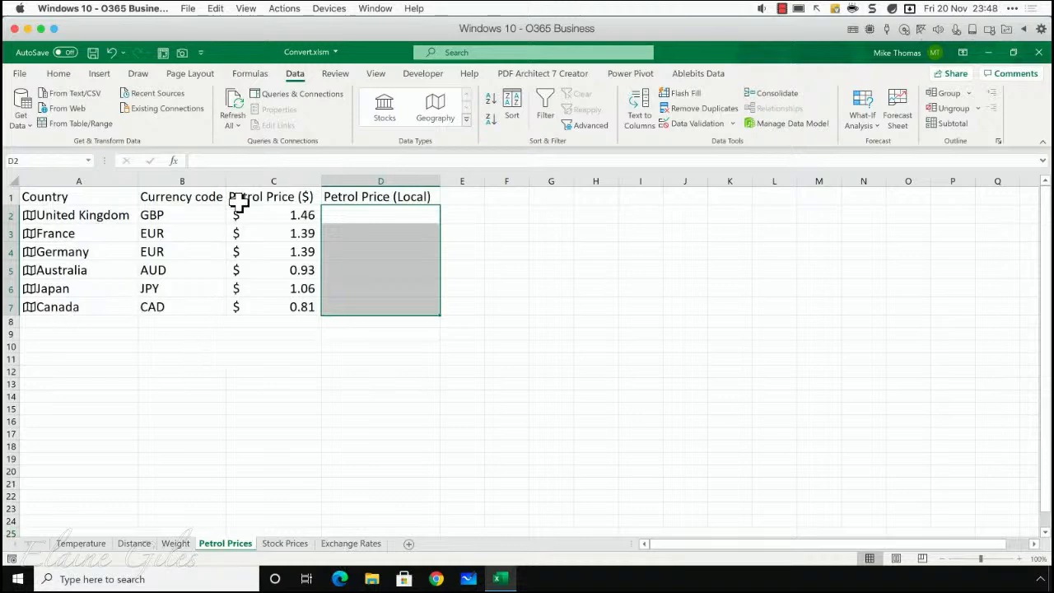
# - Start a new data import from a web source
pyautogui.click(241, 232)
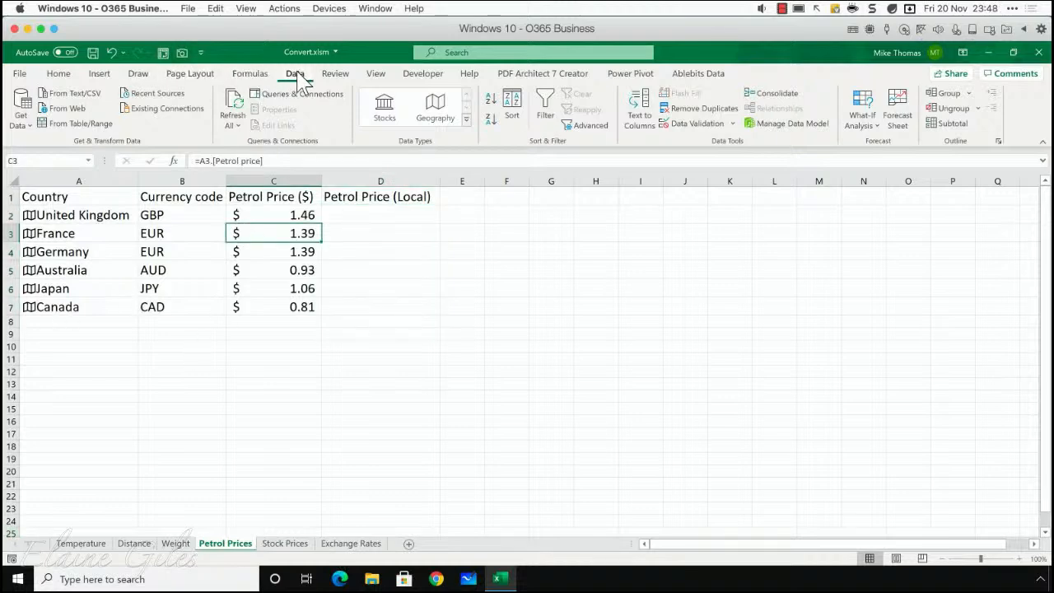
pyautogui.click(64, 108)
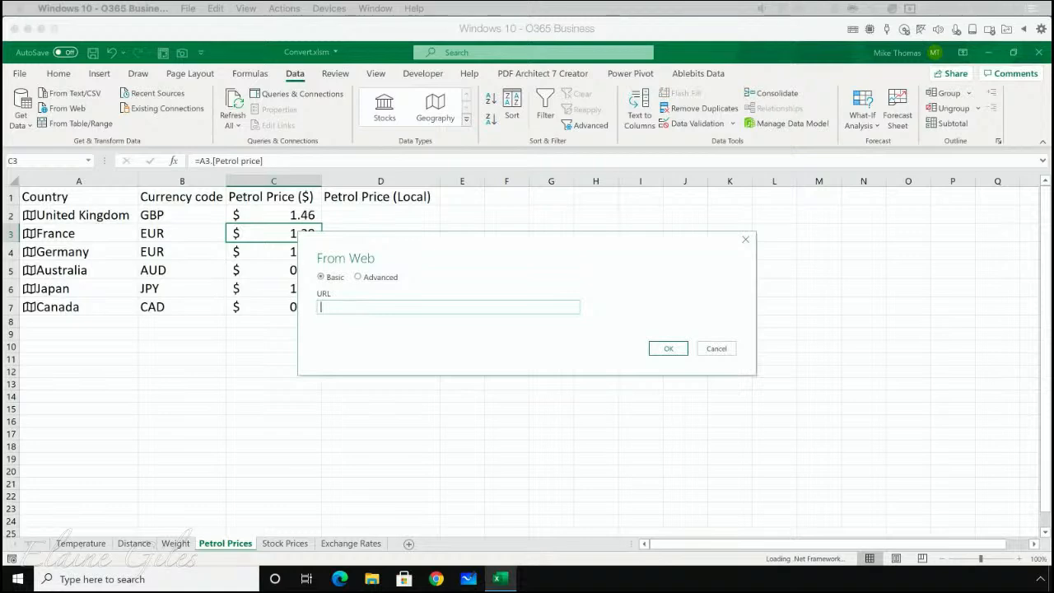
pyautogui.click(353, 307)
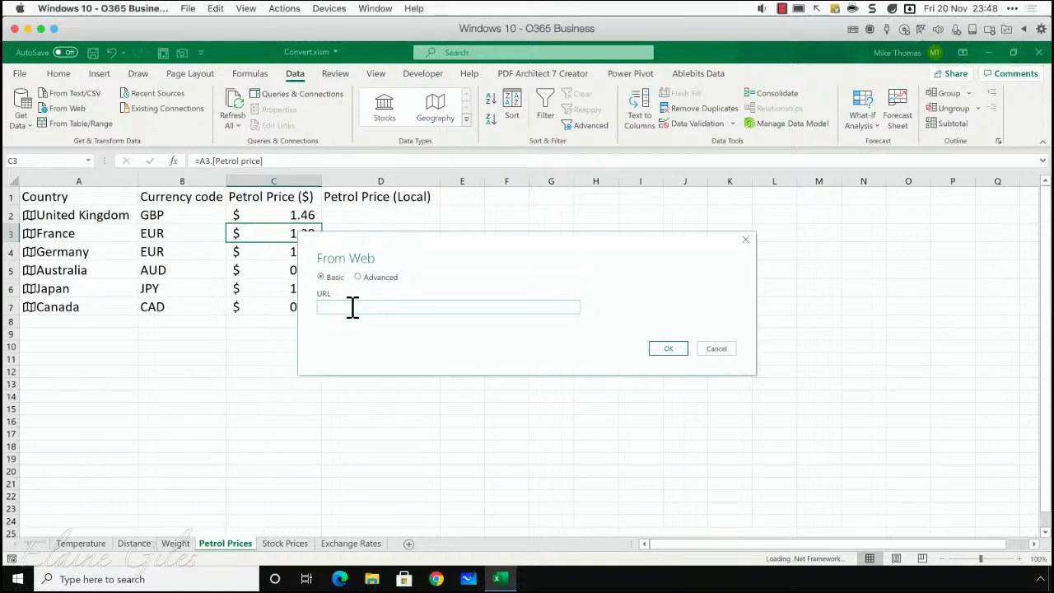
pyautogui.write('Digital Signage - Convert PowerPoint to Video and Audio')
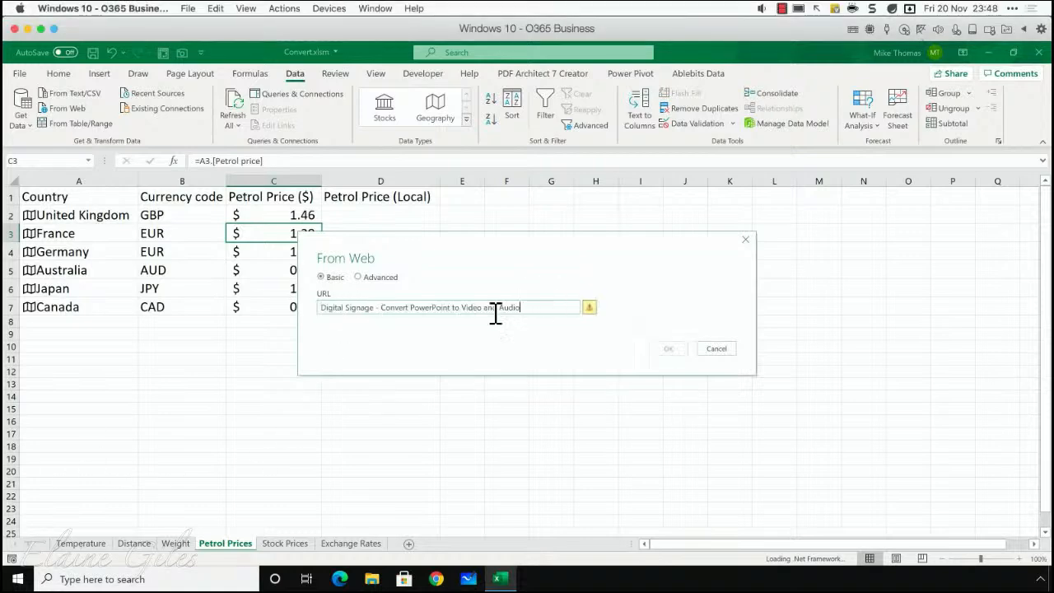
pyautogui.moveTo(521, 307); pyautogui.dragTo(293, 313)
pyautogui.hotkey('ctrl', 'c')
pyautogui.press('Delete')
pyautogui.hotkey('ctrl', 'v')
pyautogui.moveTo(522, 308); pyautogui.dragTo(258, 314)
pyautogui.press('Delete')
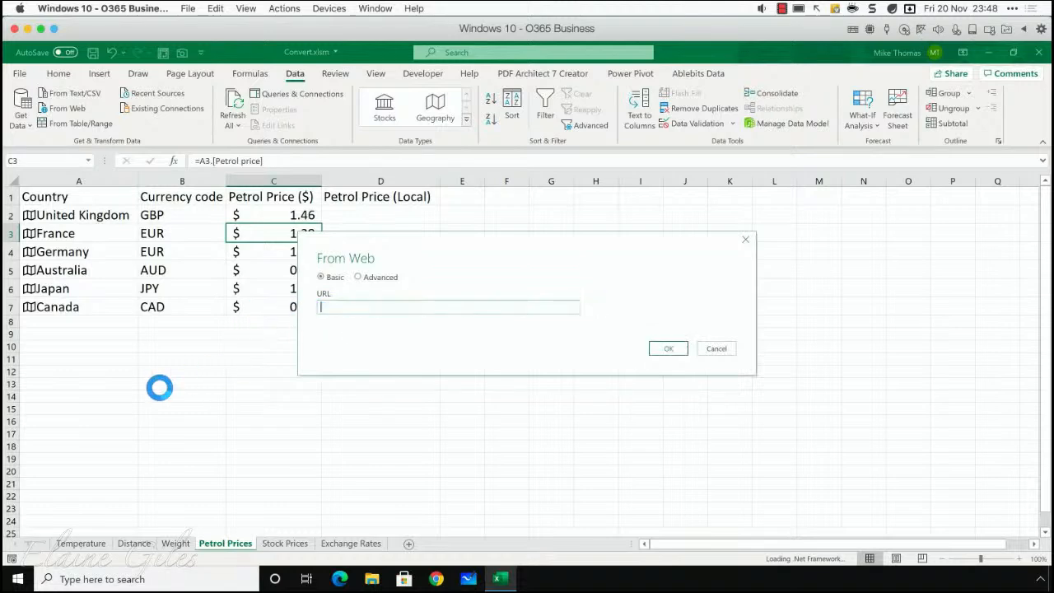
pyautogui.press('super+Tab')
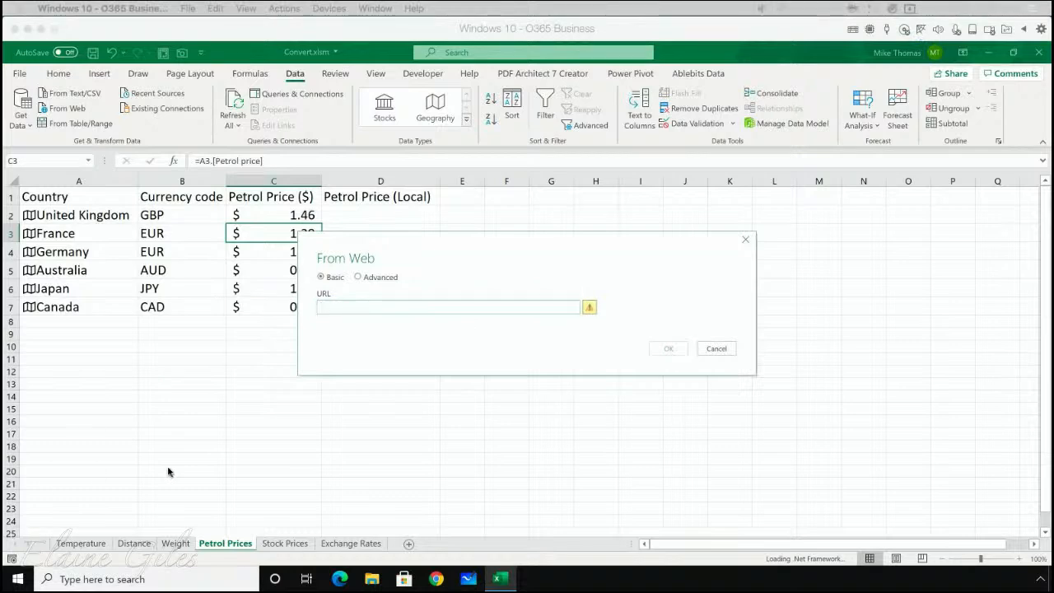
pyautogui.click(328, 310)
pyautogui.write('https://www.iban.com/currency-converter')
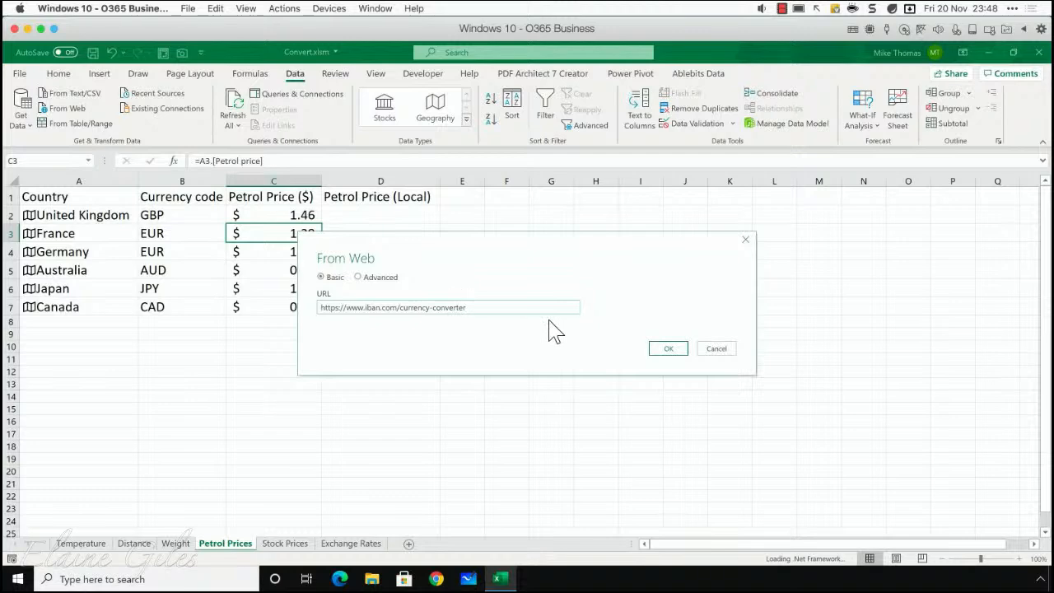
pyautogui.click(669, 350)
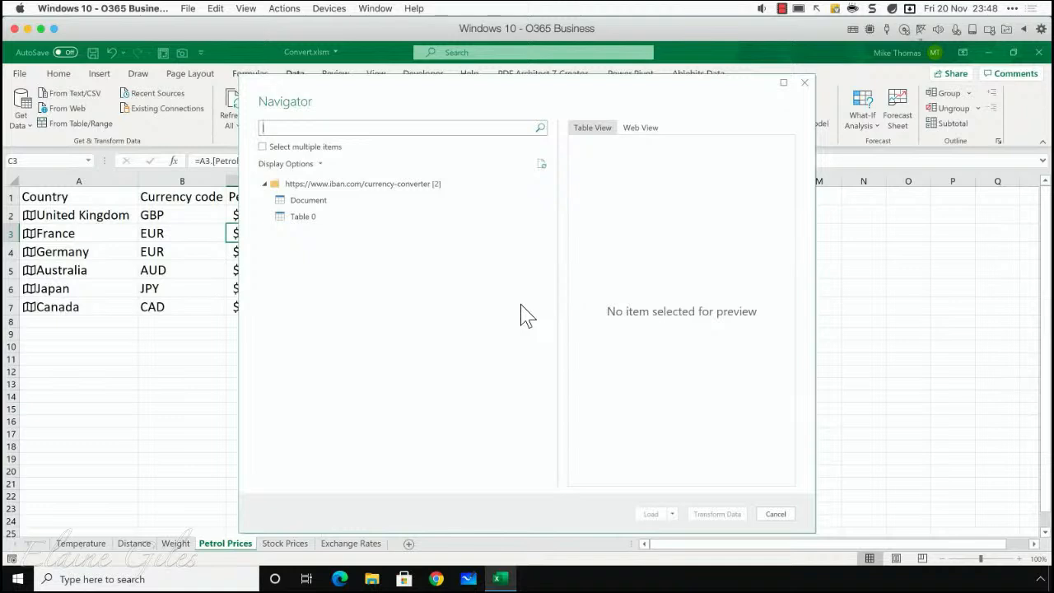
# - Compare the Document and Table 0 previews and load Table 0 as a table at cell C3 of the existing worksheet
pyautogui.click(316, 222)
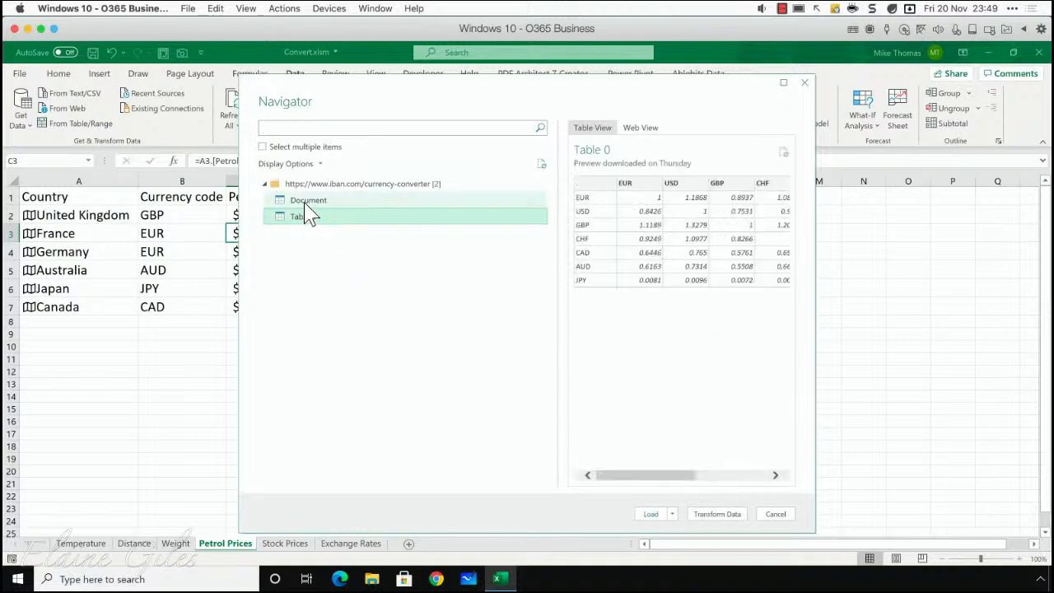
pyautogui.click(308, 202)
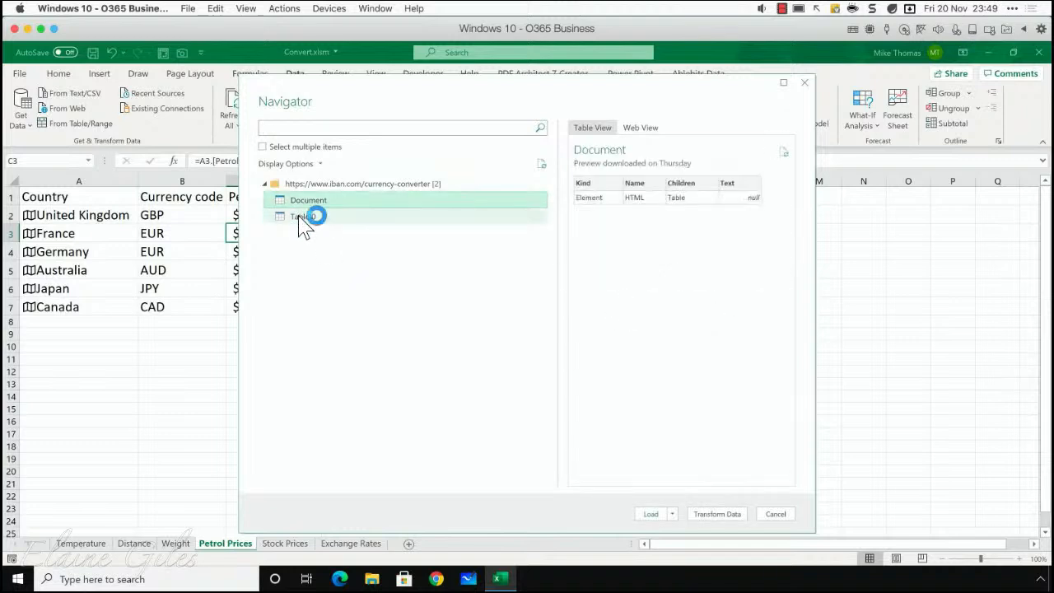
pyautogui.click(301, 219)
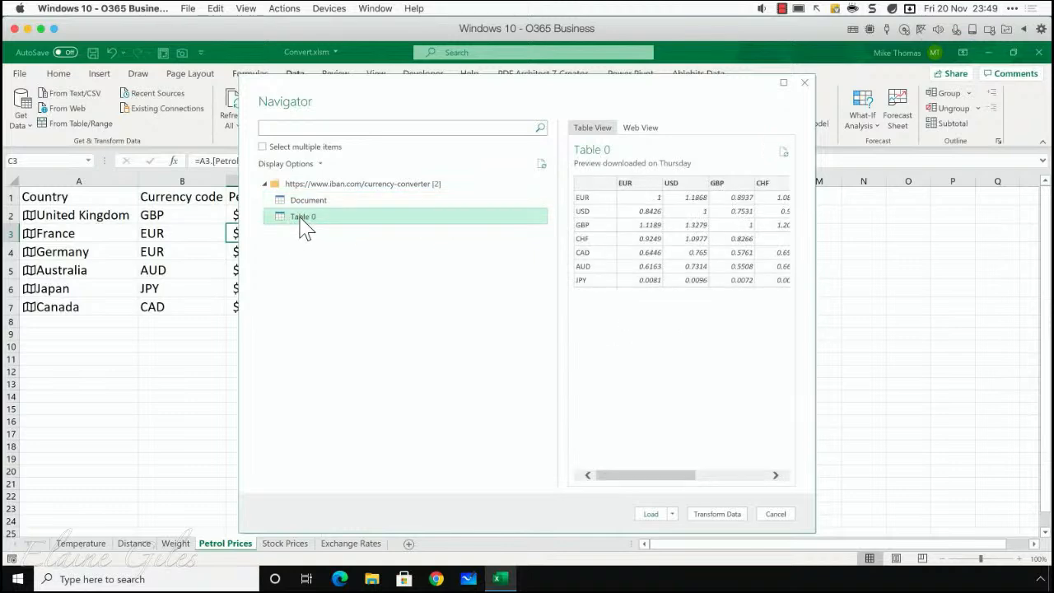
pyautogui.click(300, 202)
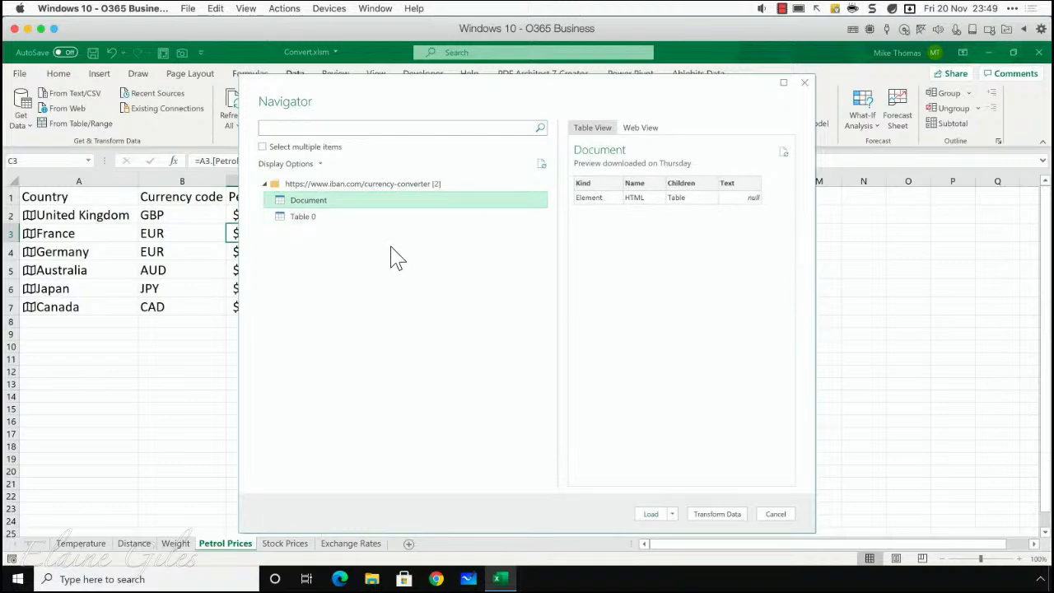
pyautogui.click(324, 229)
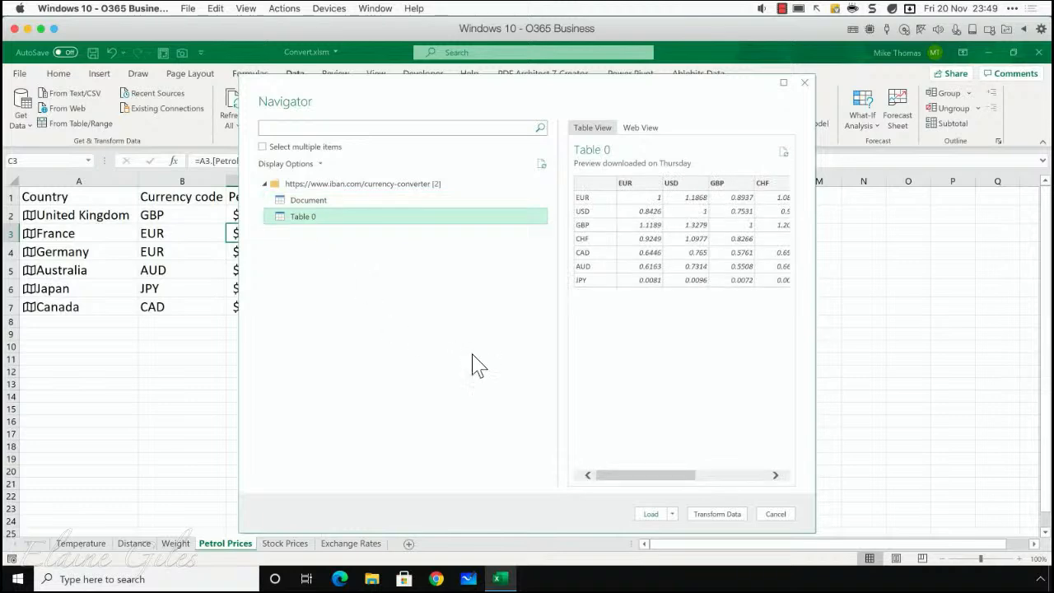
pyautogui.click(673, 514)
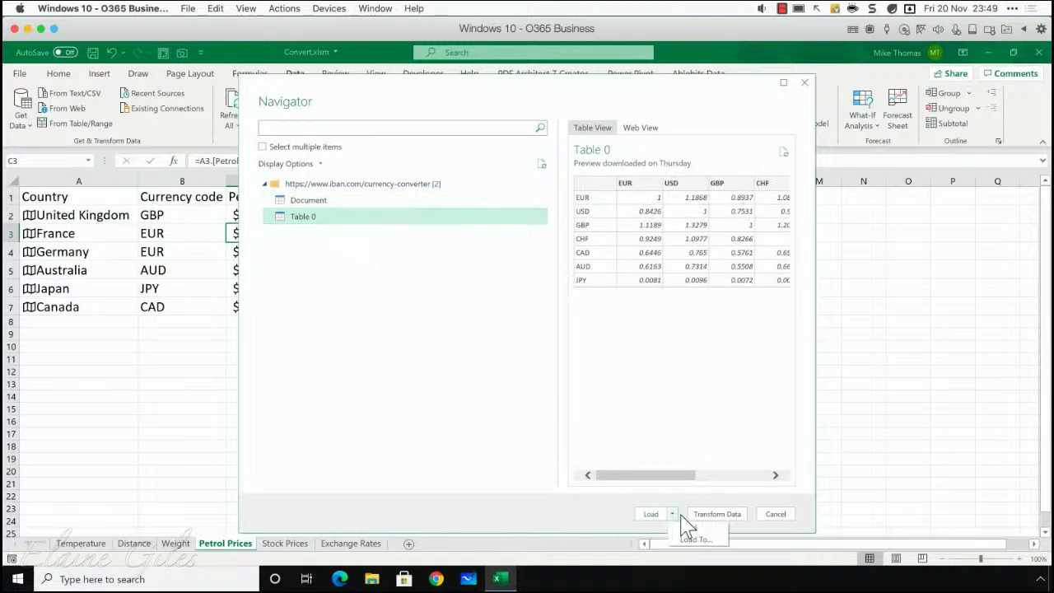
pyautogui.click(694, 539)
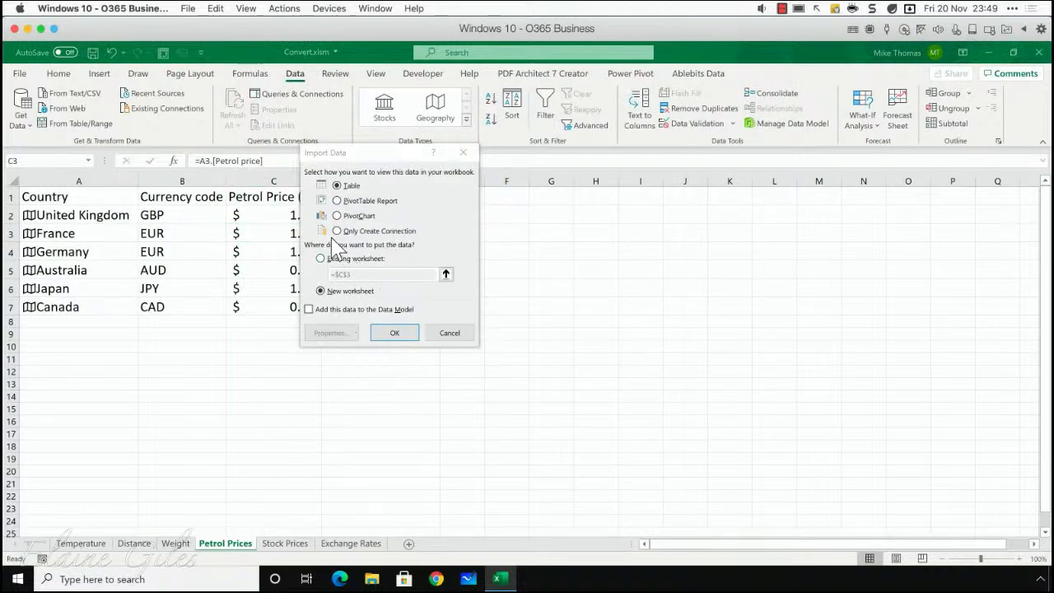
pyautogui.click(350, 262)
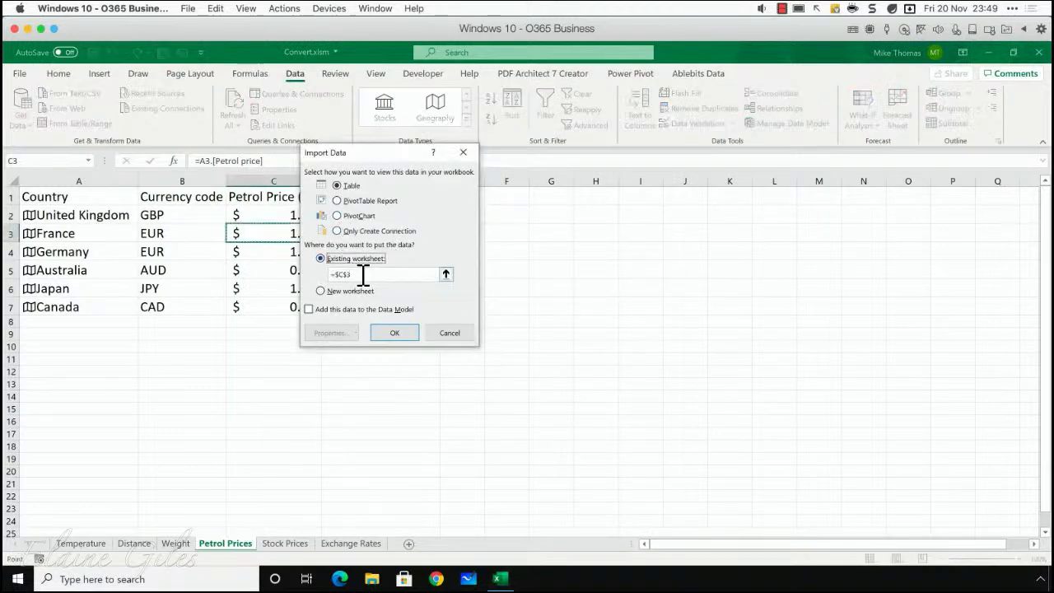
pyautogui.press('Return')
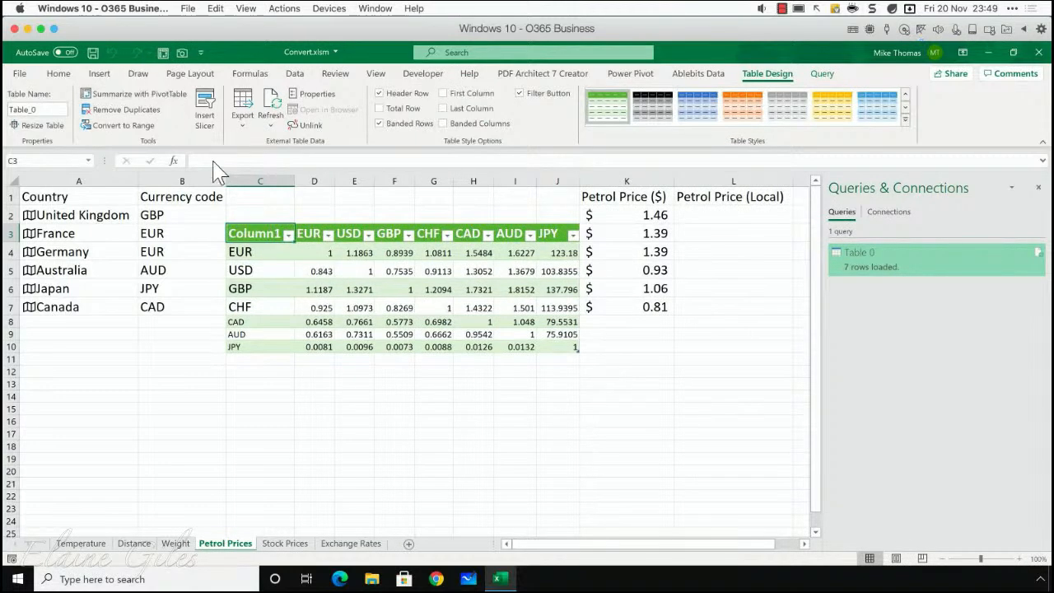
# - Move columns C:J with the imported currency table to the Exchange Rates sheet, starting at column A
pyautogui.click(259, 180)
pyautogui.moveTo(356, 183); pyautogui.dragTo(546, 192)
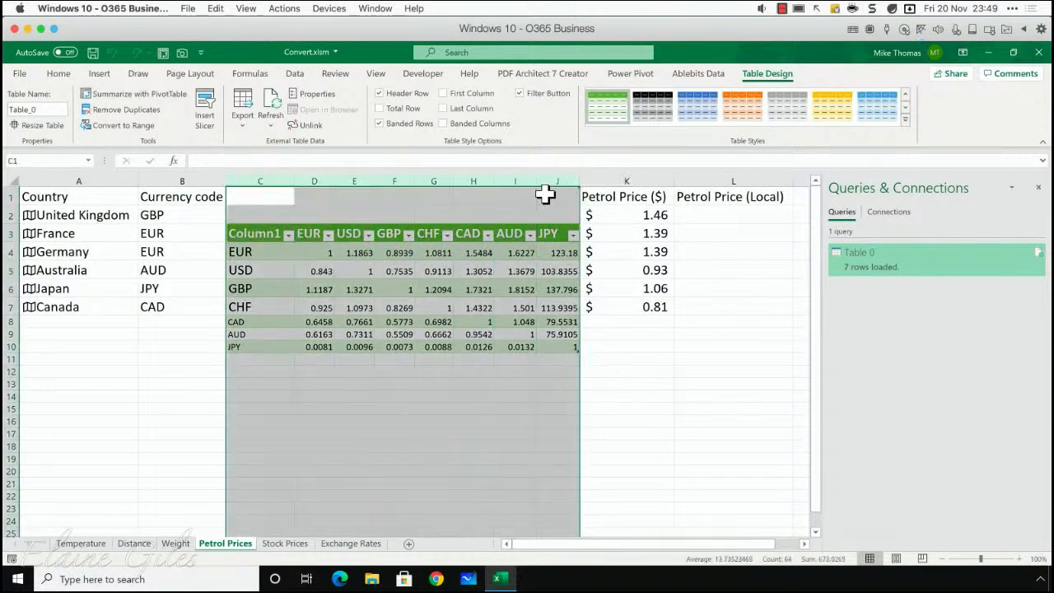
pyautogui.hotkey('ctrl', 'c')
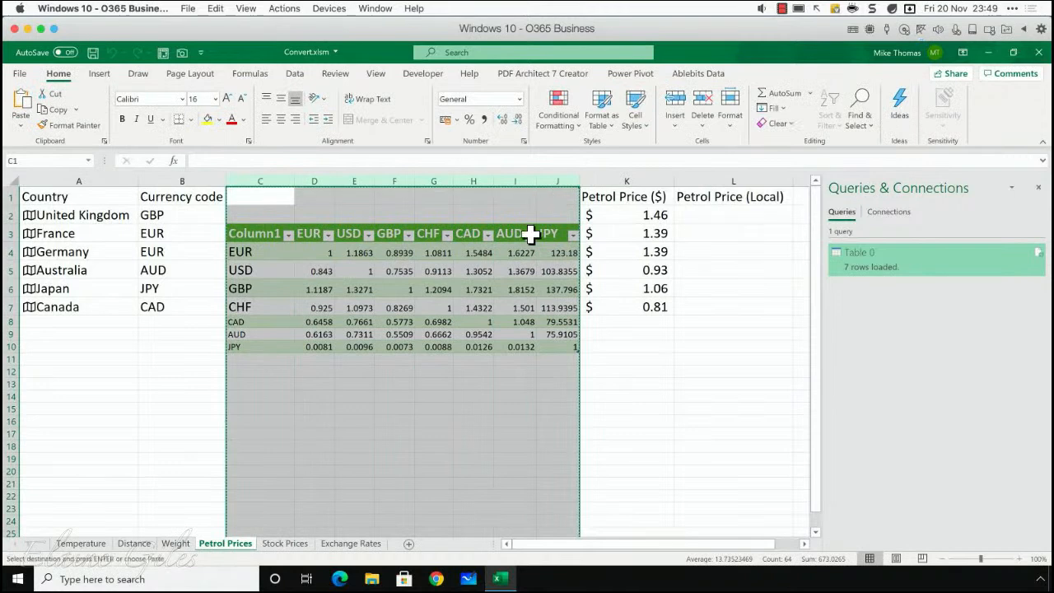
pyautogui.click(350, 546)
pyautogui.hotkey('ctrl', 'v')
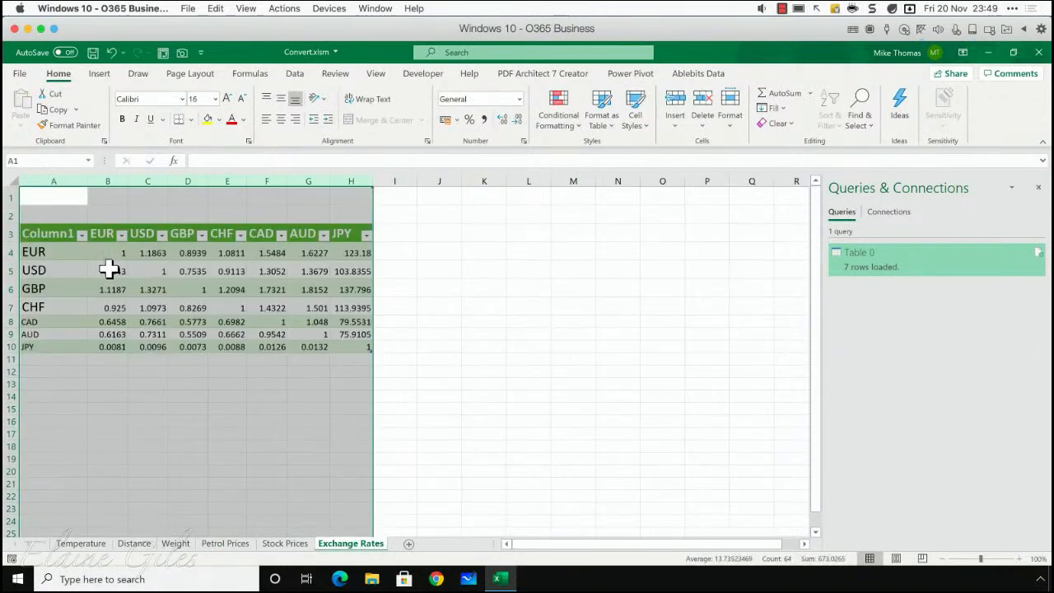
pyautogui.click(264, 348)
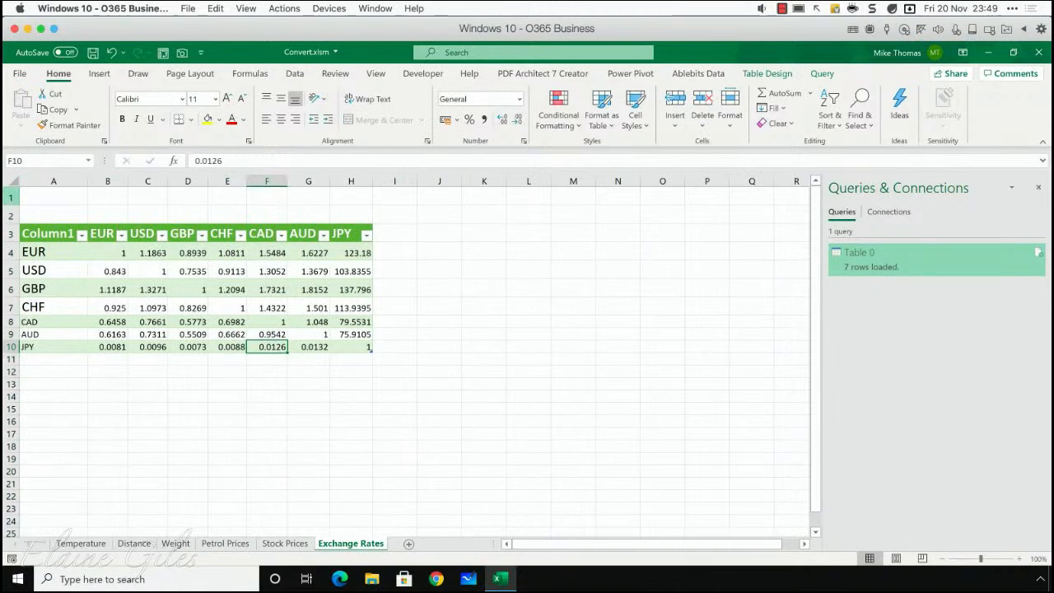
# - Delete the two empty rows above the currency table on the Exchange Rates sheet
pyautogui.moveTo(11, 197); pyautogui.dragTo(11, 216)
pyautogui.rightClick(13, 211)
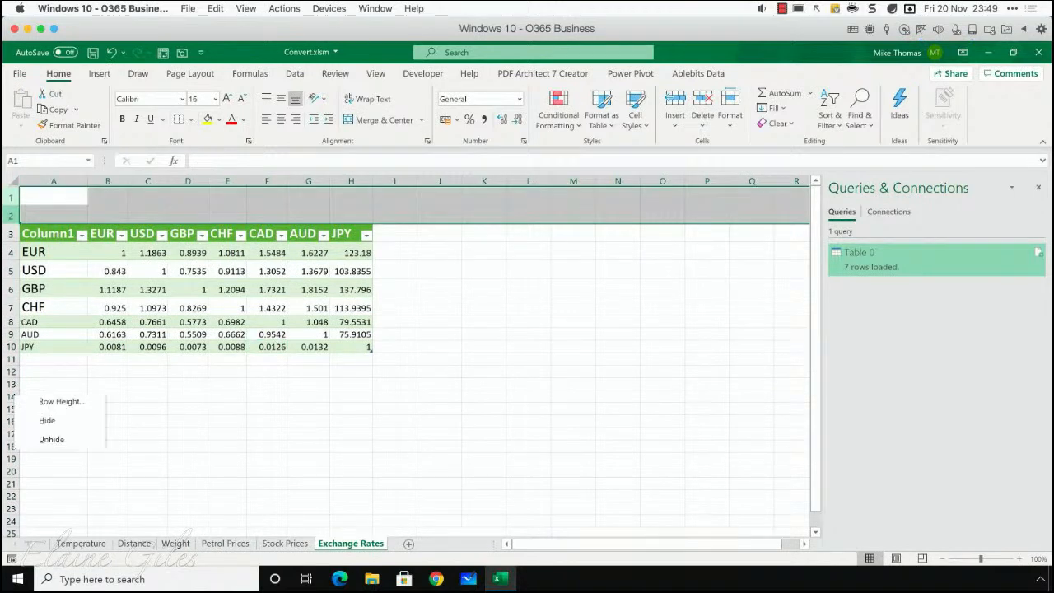
pyautogui.click(82, 345)
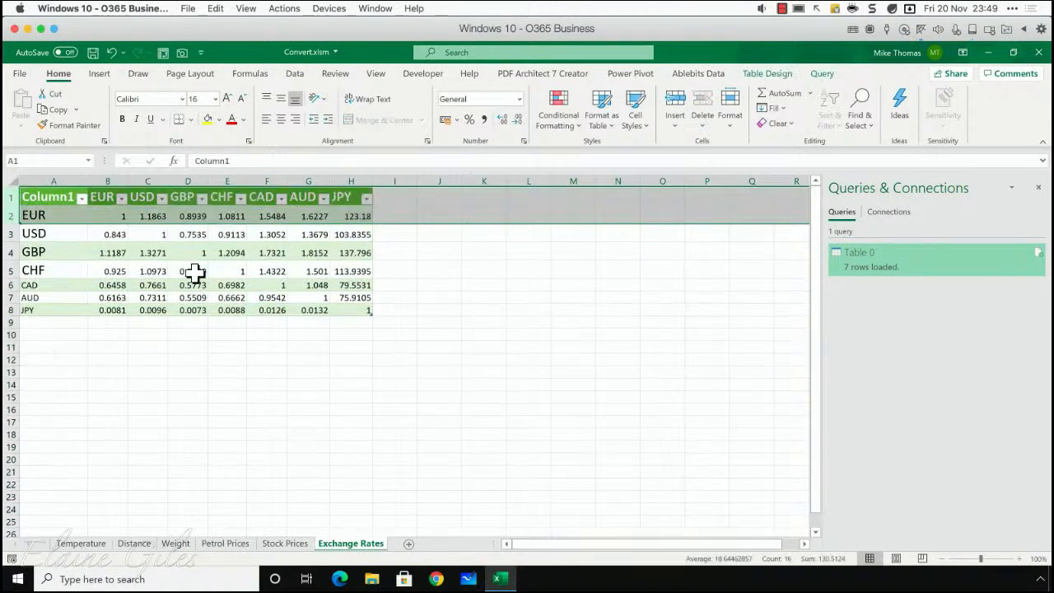
pyautogui.click(196, 257)
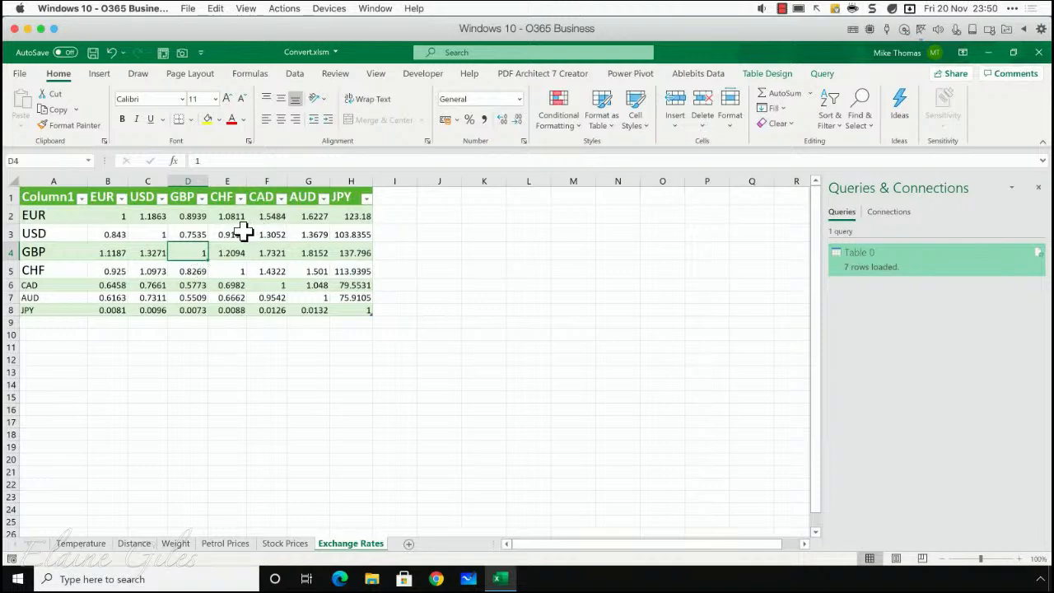
# - Open the Table 0 query for editing and rename it Currency Rates
pyautogui.click(240, 234)
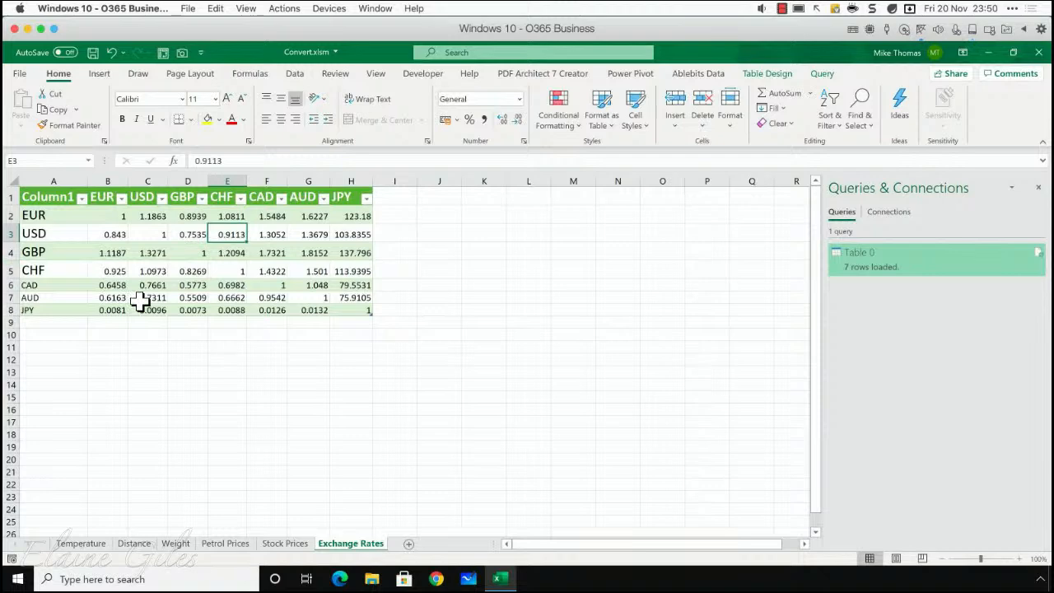
pyautogui.rightClick(865, 264)
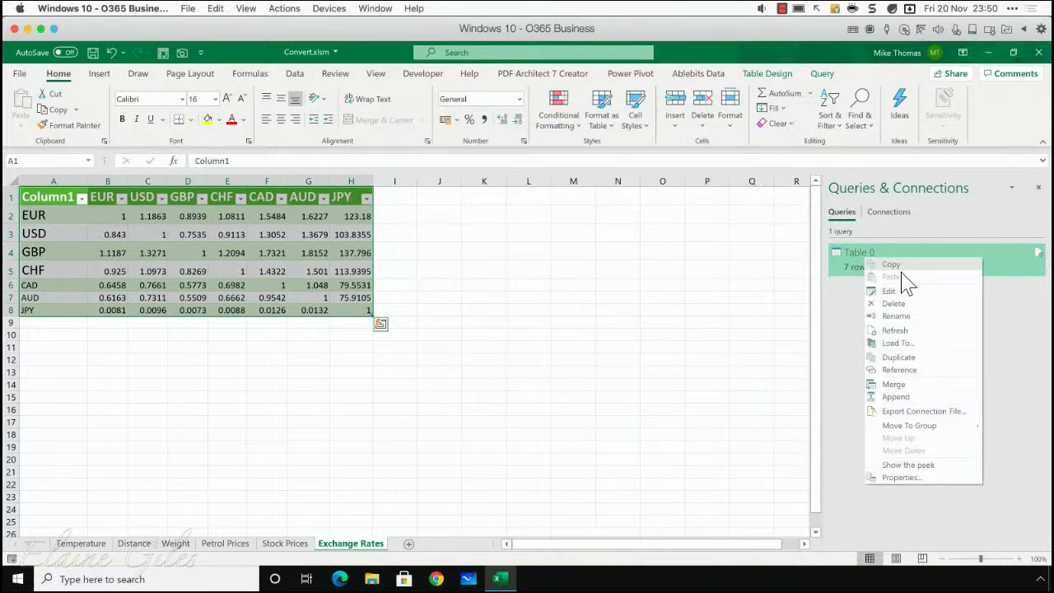
pyautogui.click(891, 291)
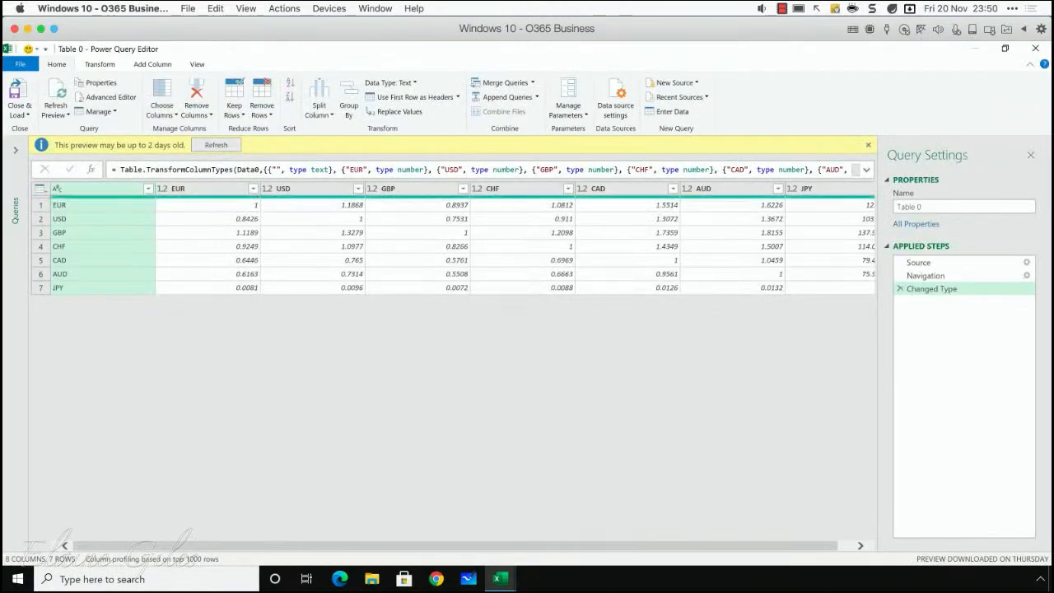
pyautogui.click(926, 207)
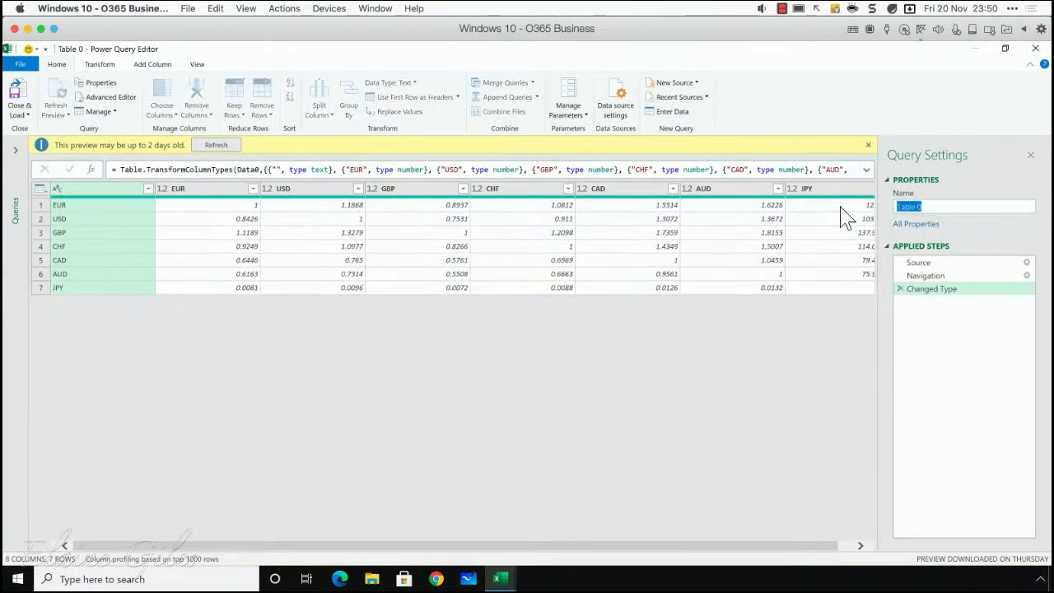
pyautogui.write('Currency Rates')
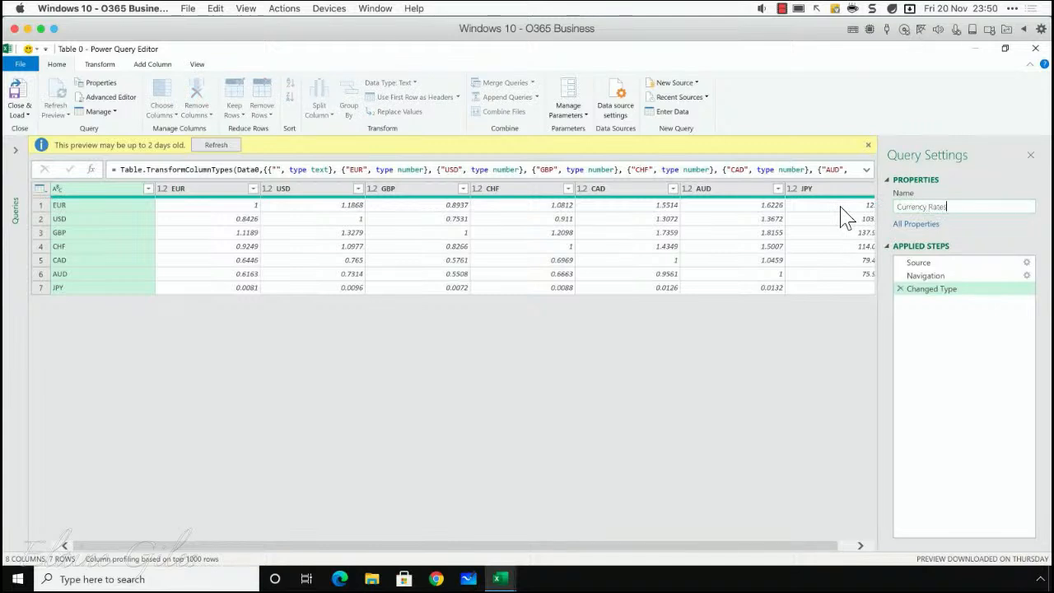
pyautogui.press('Return')
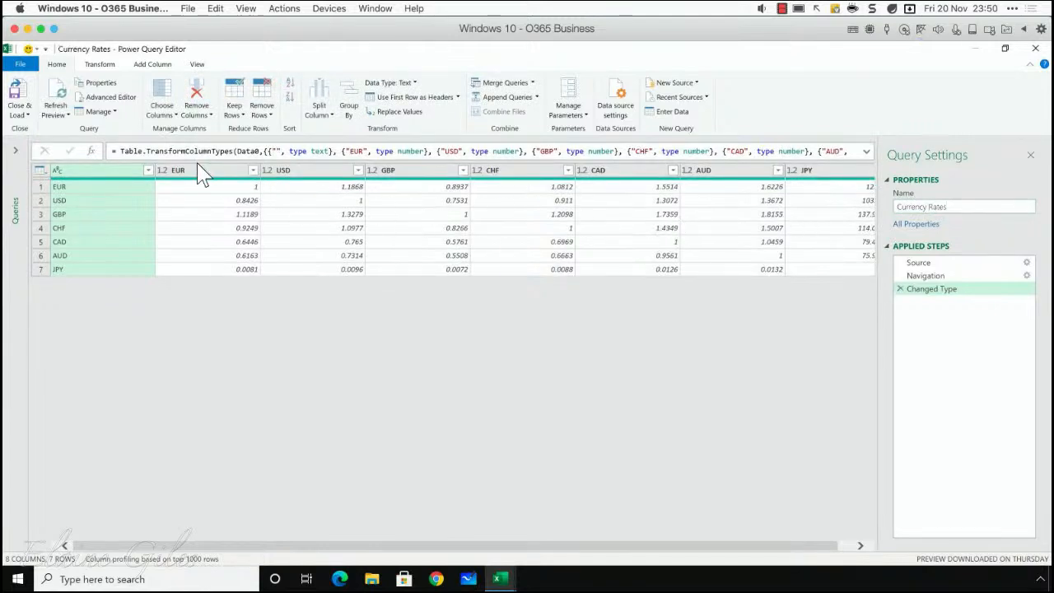
# - Unpivot the currency columns from EUR through JPY into attribute and value columns
pyautogui.click(198, 173)
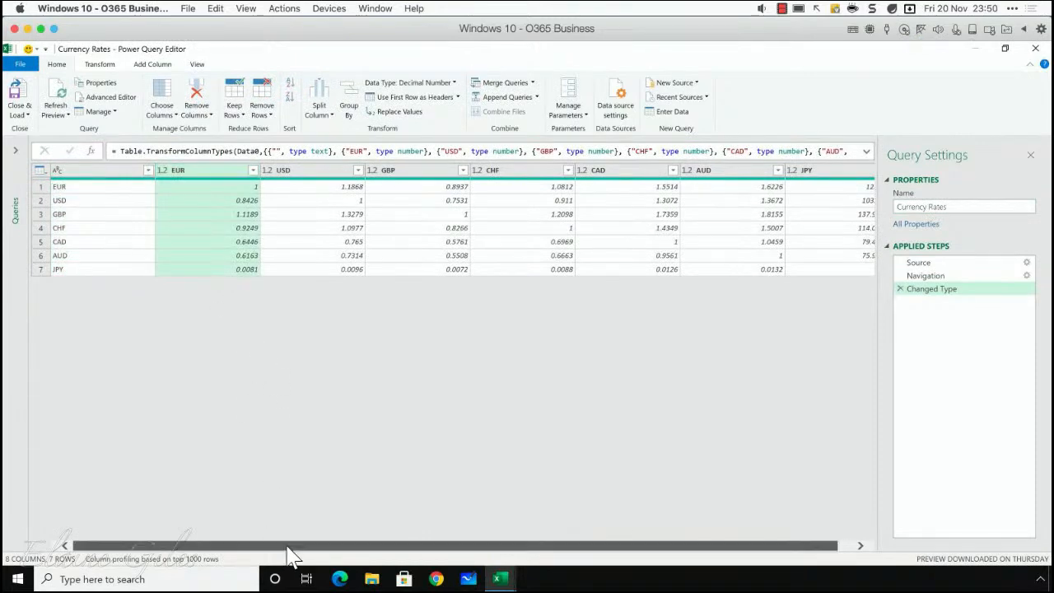
pyautogui.hscroll(1, 287, 556)
pyautogui.keyDown('shift'); pyautogui.click(831, 173); pyautogui.keyUp('shift')
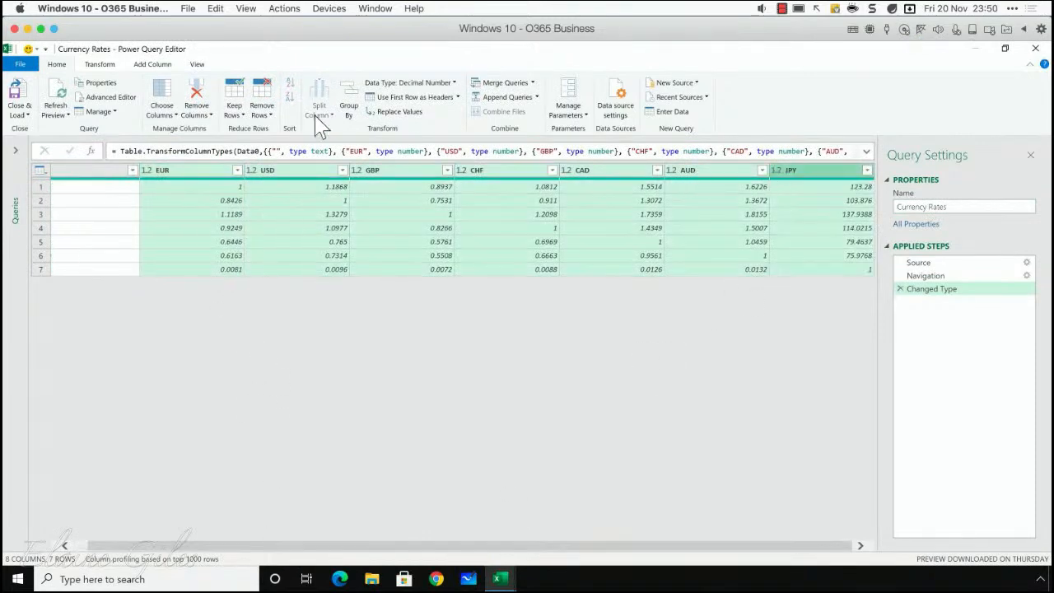
pyautogui.click(106, 66)
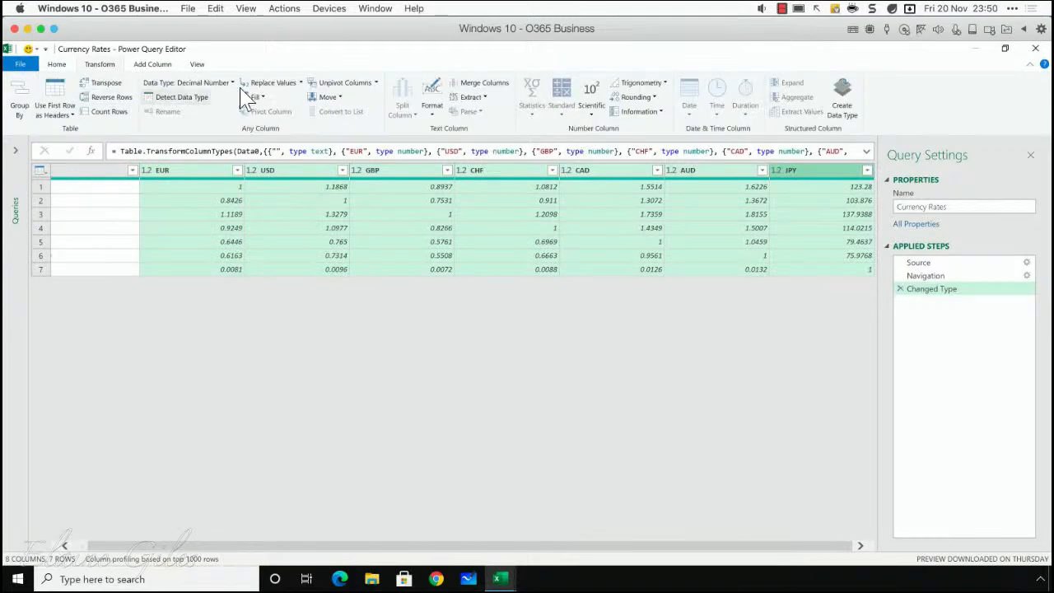
pyautogui.click(331, 83)
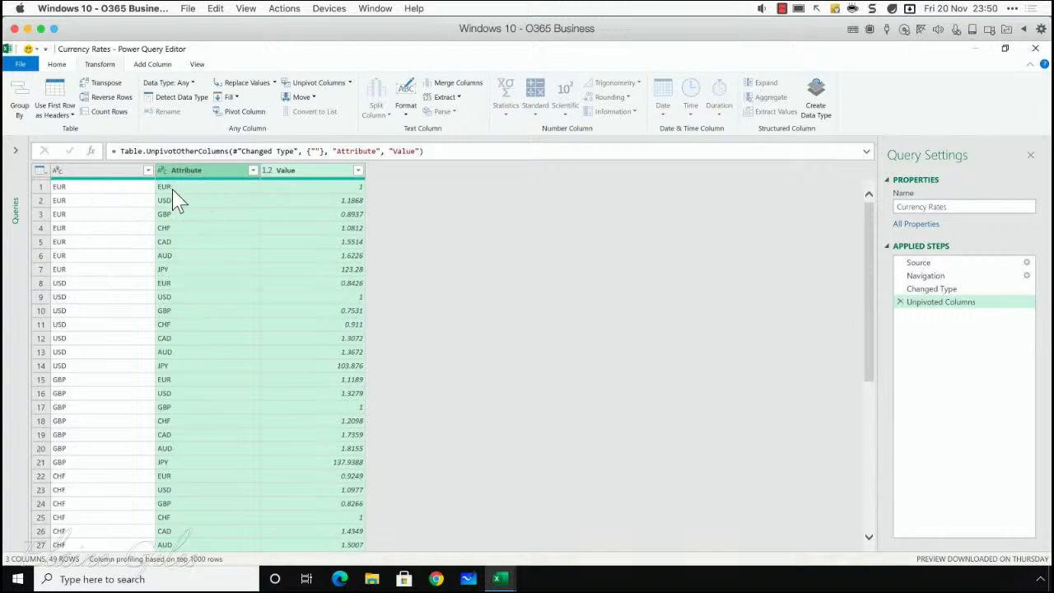
# - Filter the Value column to exclude rows with a rate of 1
pyautogui.click(358, 170)
pyautogui.scroll(-1, 233, 510)
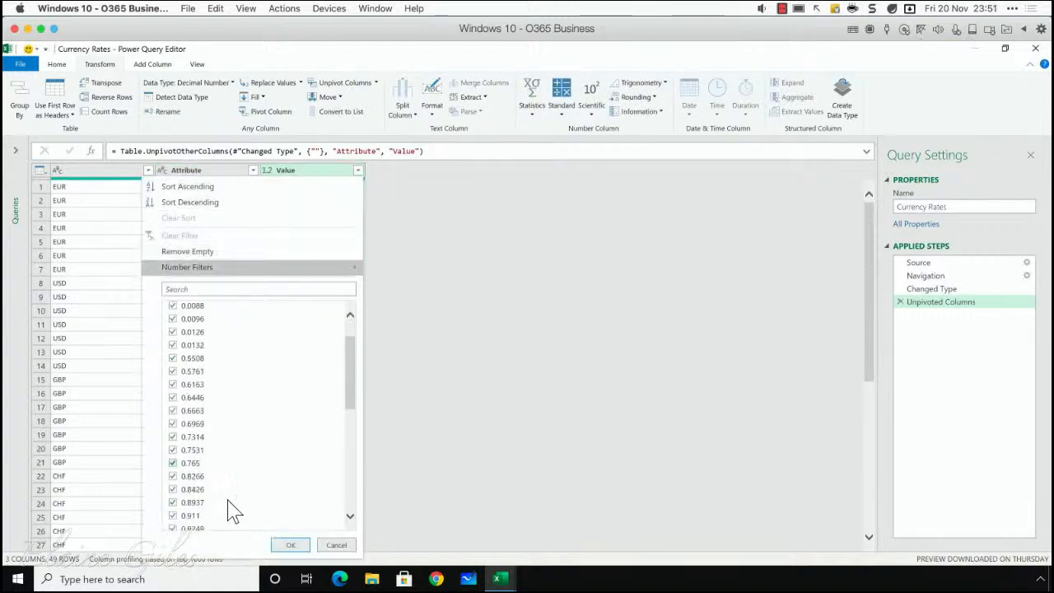
pyautogui.scroll(-2, 233, 511)
pyautogui.click(174, 495)
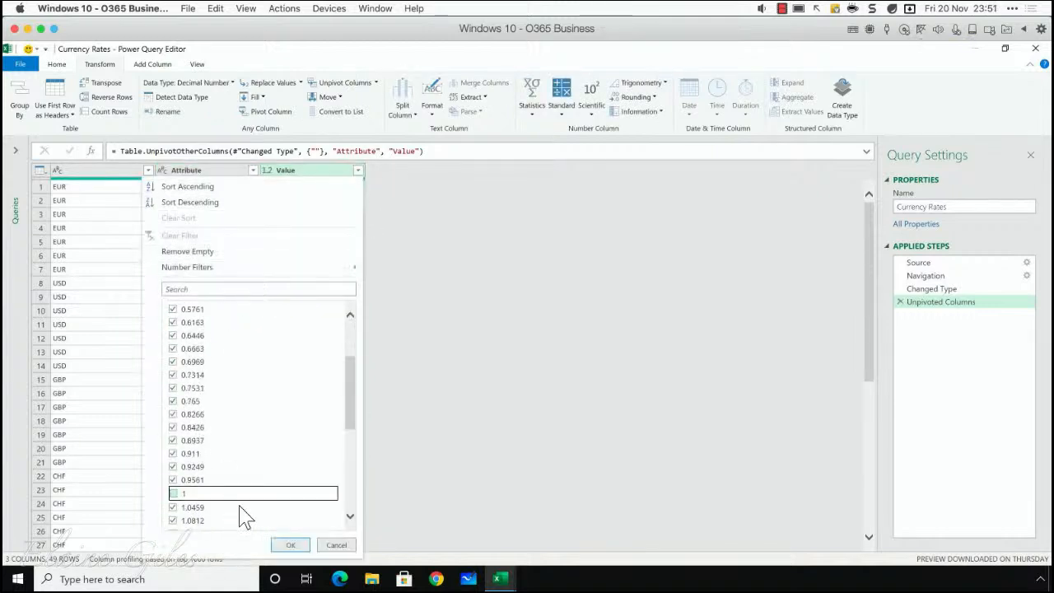
pyautogui.click(295, 545)
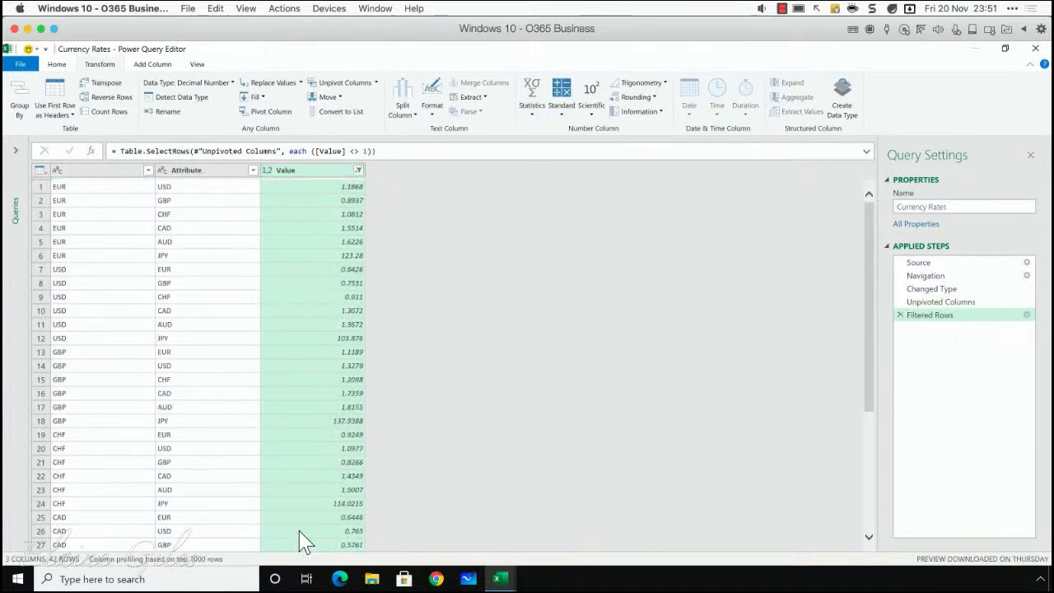
# - Name the unnamed first column Currency From
pyautogui.doubleClick(79, 172)
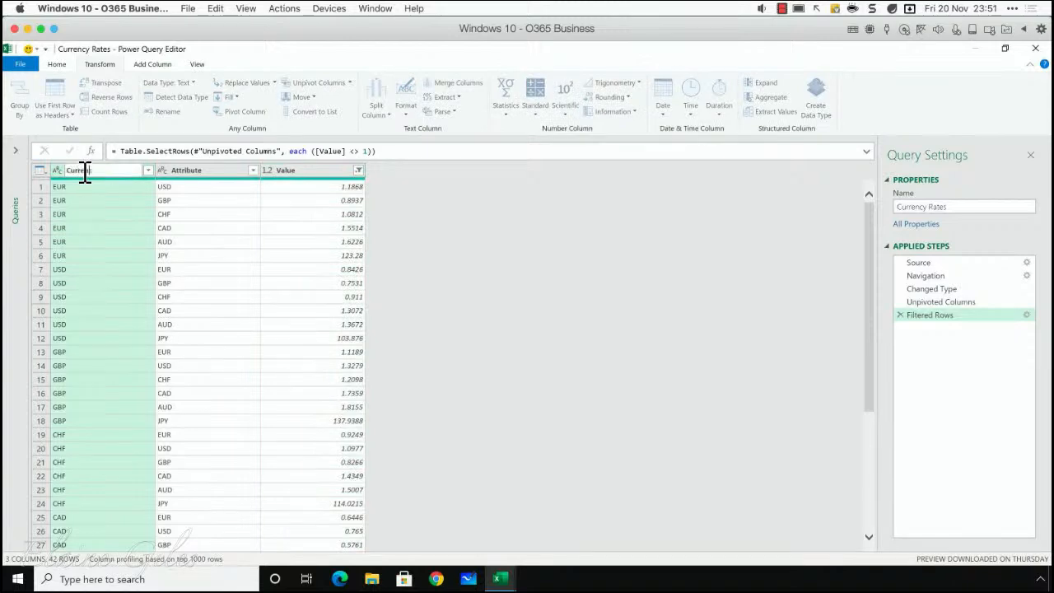
pyautogui.press('Return')
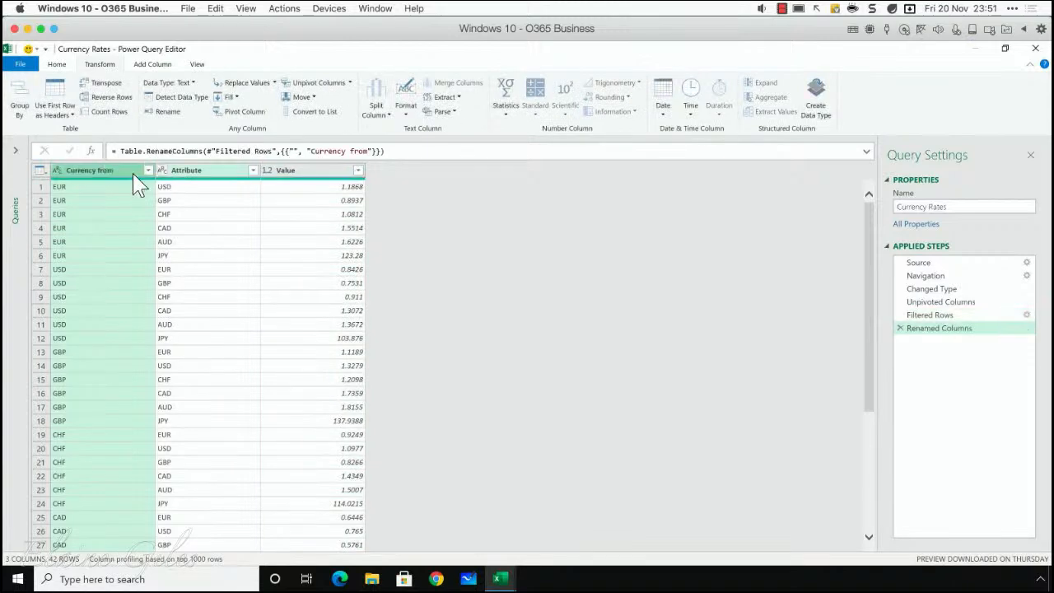
pyautogui.doubleClick(100, 174)
pyautogui.doubleClick(104, 172)
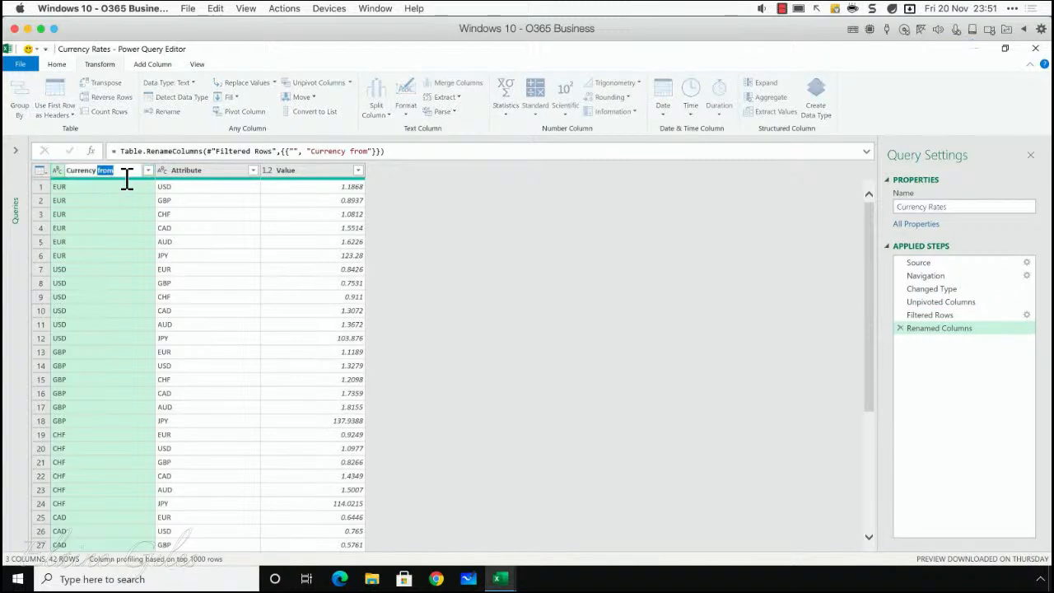
pyautogui.write('From')
pyautogui.press('Return')
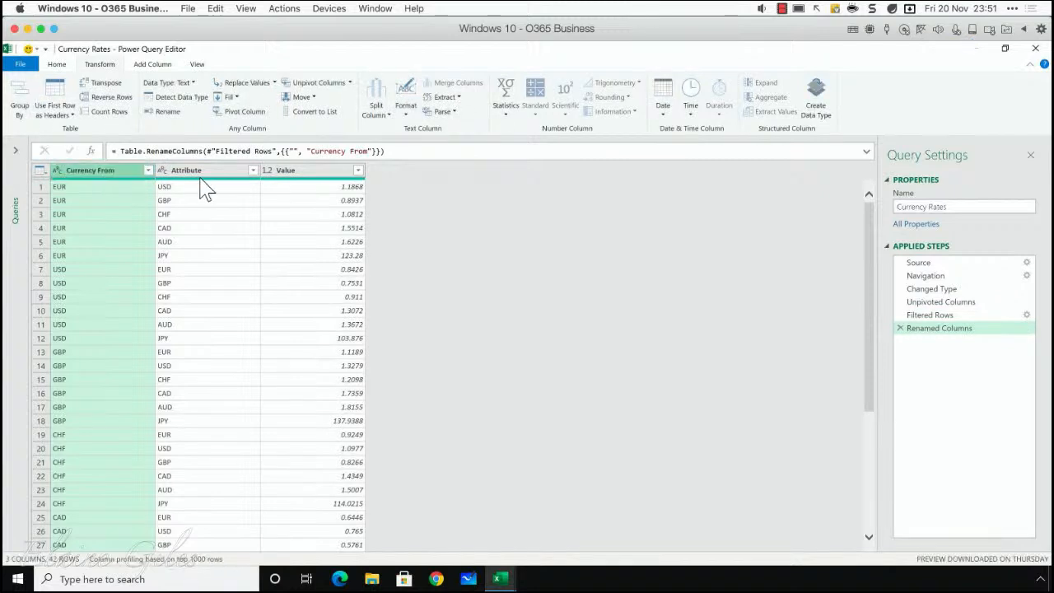
# - Rename the Attribute column as Currency To and the Value column as Rate
pyautogui.click(199, 180)
pyautogui.doubleClick(198, 173)
pyautogui.write('Currency To')
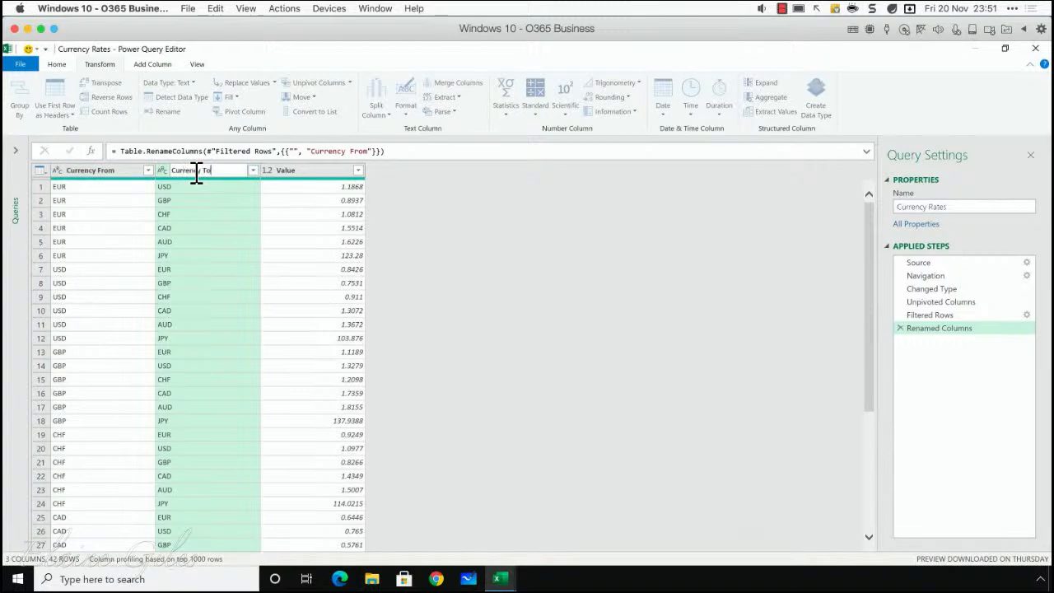
pyautogui.press('Return')
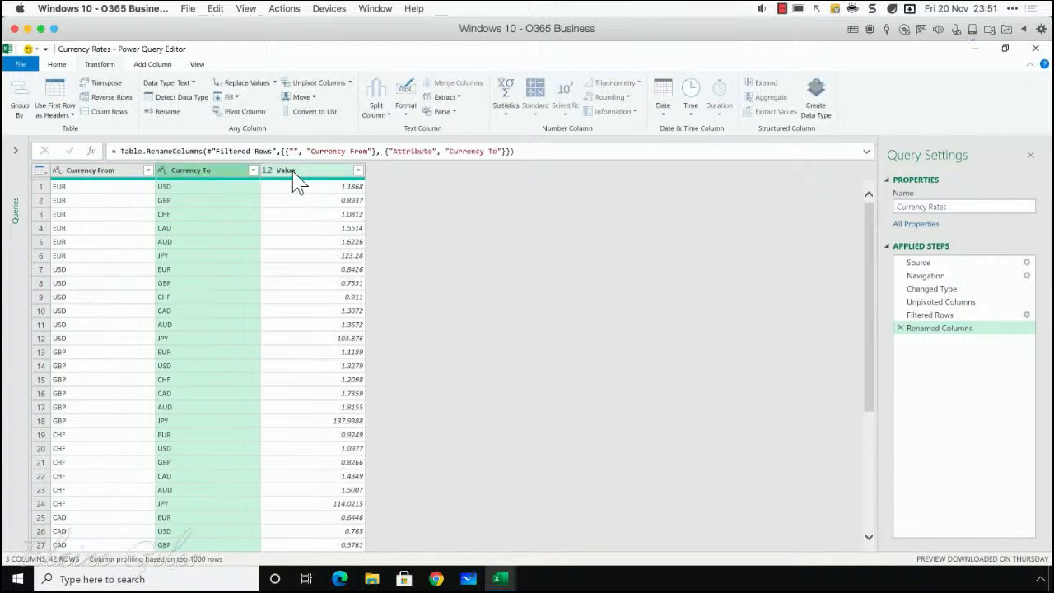
pyautogui.doubleClick(293, 172)
pyautogui.write('Rate')
pyautogui.click(293, 170)
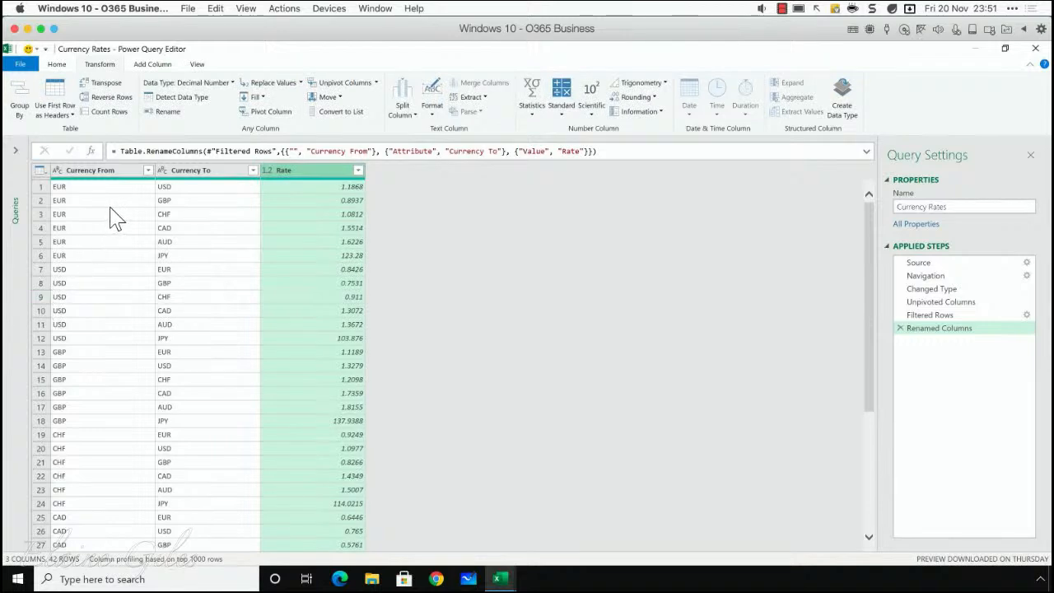
# - Filter the Currency From column to keep only USD rows
pyautogui.click(149, 171)
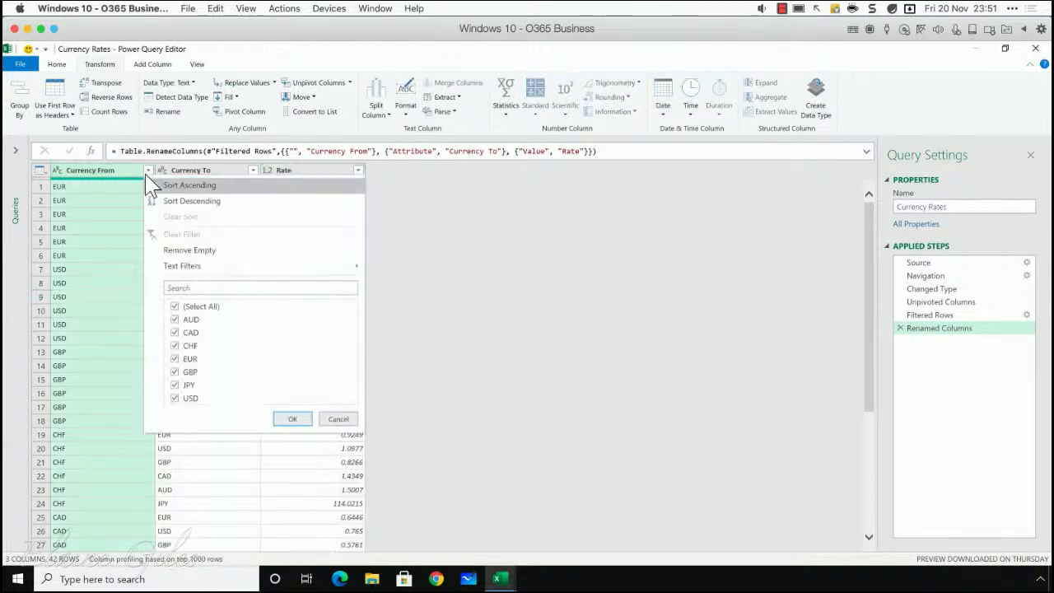
pyautogui.click(183, 310)
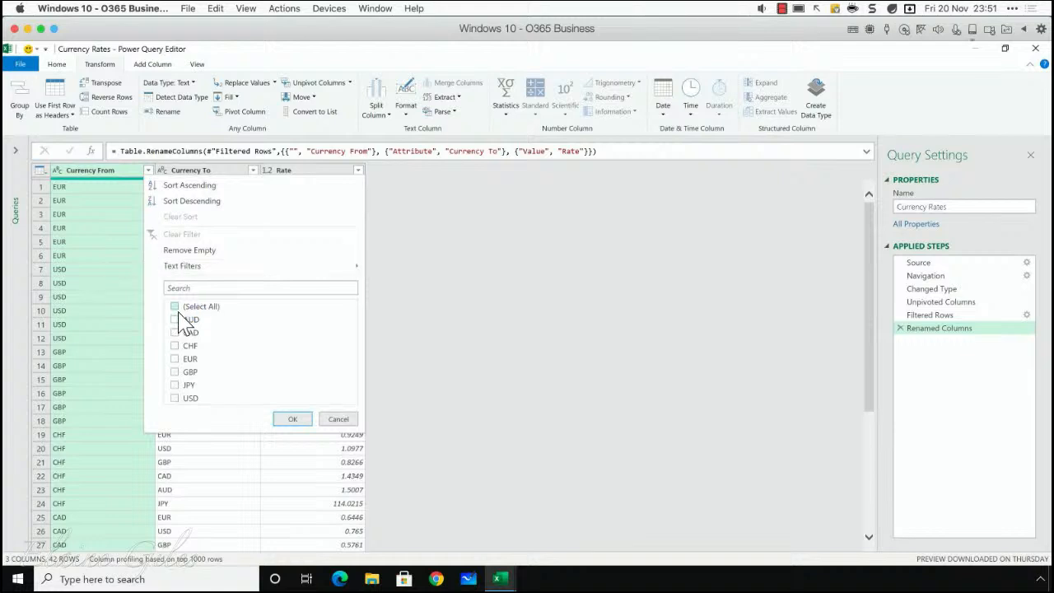
pyautogui.click(188, 399)
pyautogui.click(298, 419)
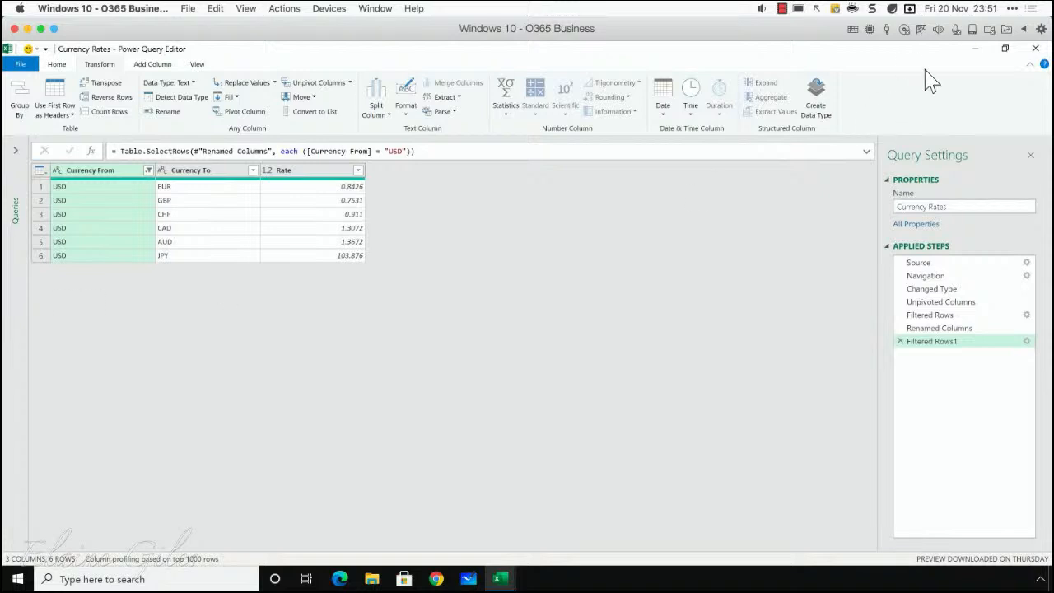
# - Close the query editor and keep the changes to load the reshaped table into the Exchange Rates sheet
pyautogui.click(1035, 49)
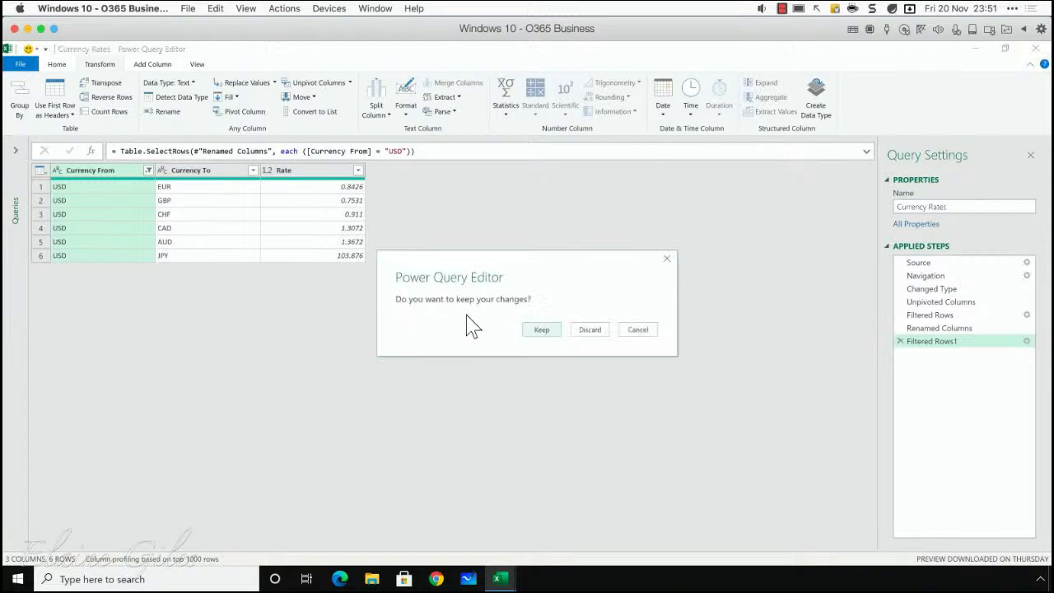
pyautogui.click(544, 333)
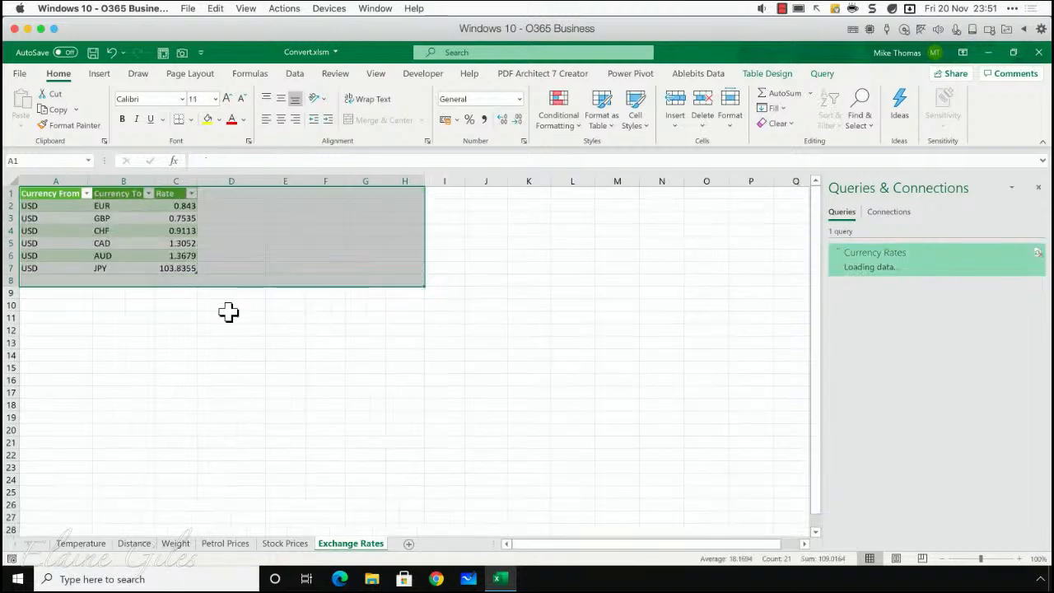
pyautogui.click(229, 308)
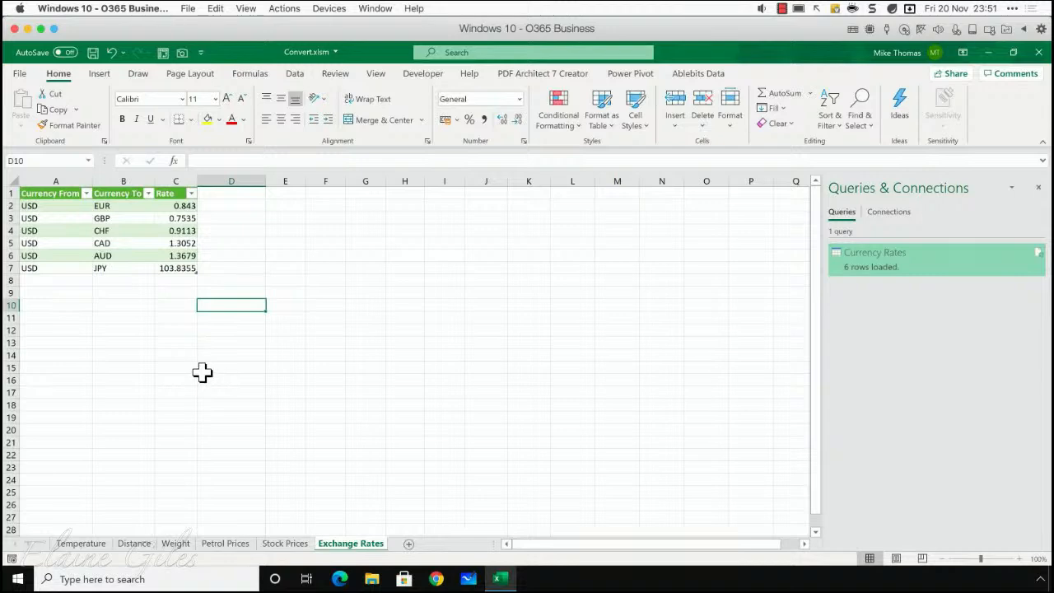
# - Delete the empty columns C to J on the Petrol Prices sheet
pyautogui.click(232, 548)
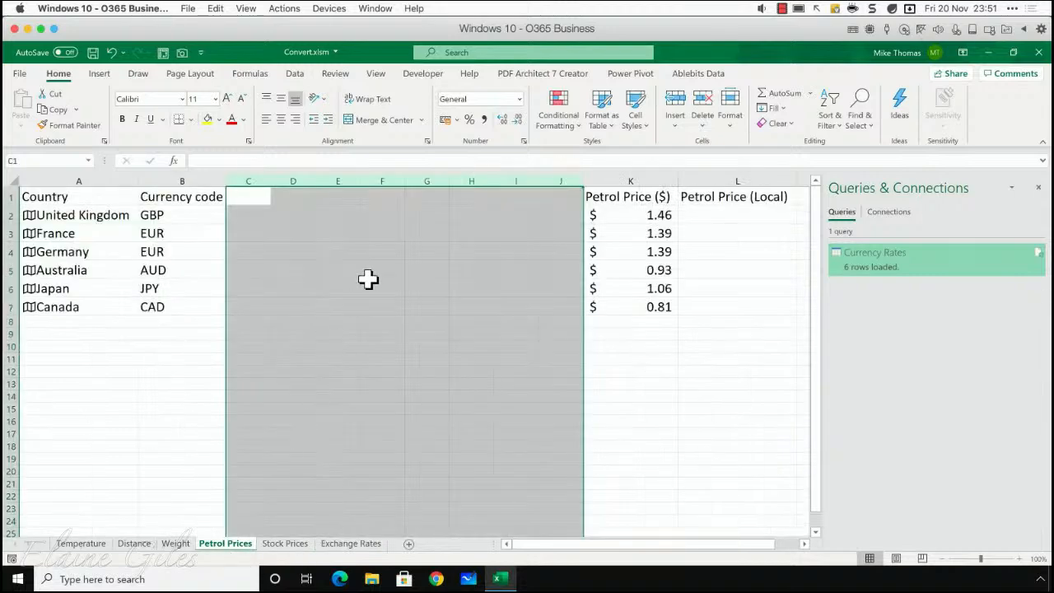
pyautogui.rightClick(262, 194)
pyautogui.click(297, 311)
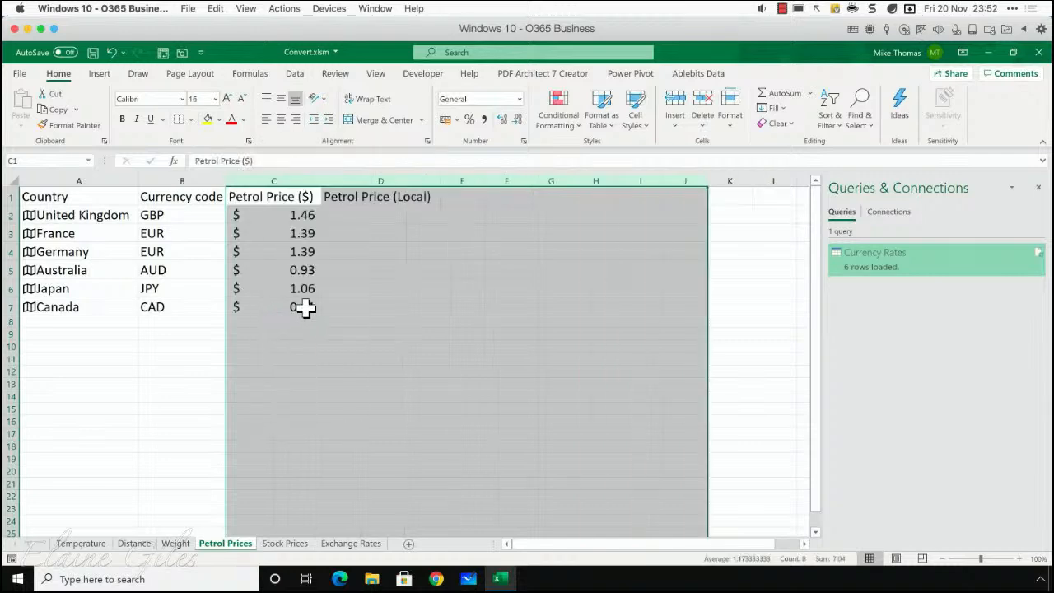
# - Start a formula in D2 that multiplies the dollar price in C2 by an XLOOKUP of the currency code in B2
pyautogui.click(372, 217)
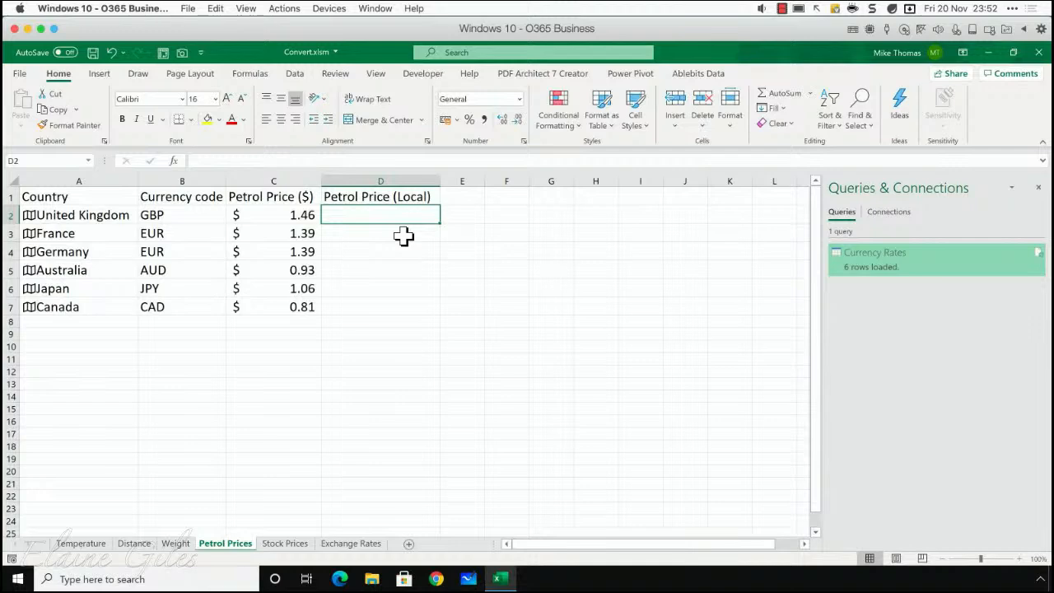
pyautogui.write('=')
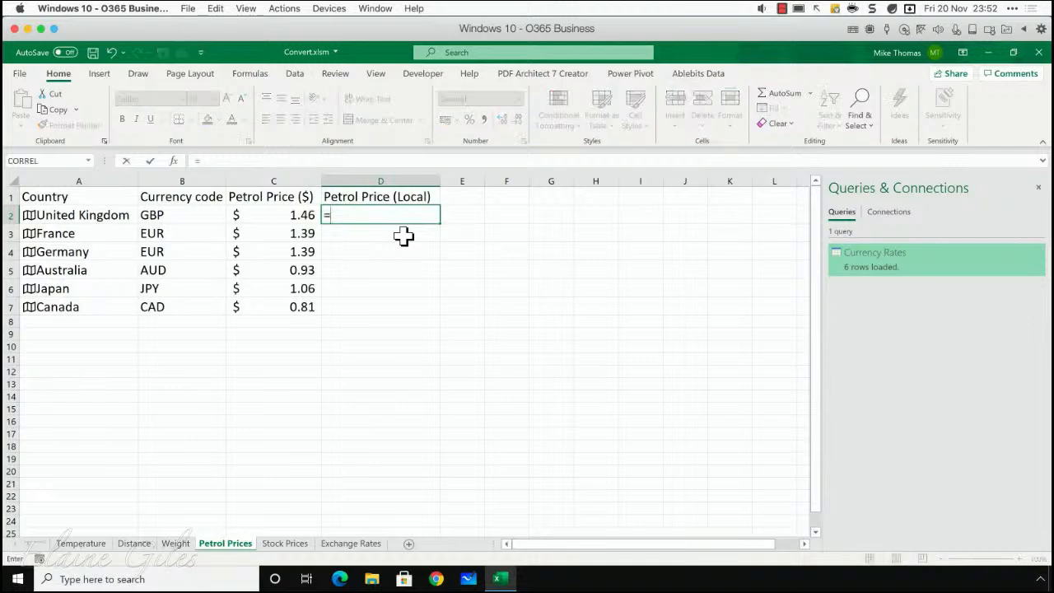
pyautogui.click(274, 216)
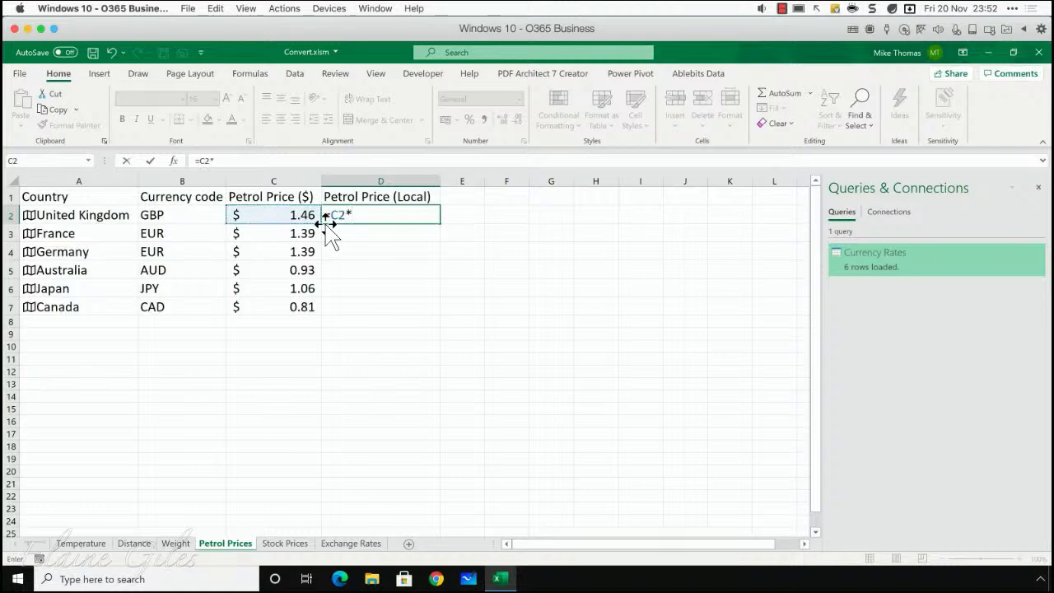
pyautogui.write('*Xl')
pyautogui.press('Tab')
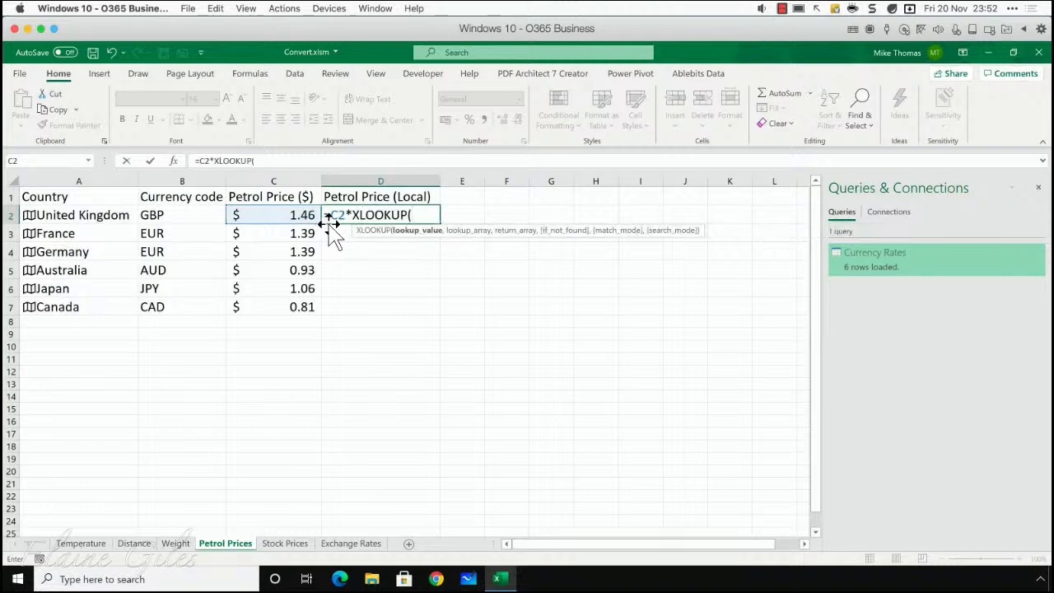
pyautogui.click(180, 215)
pyautogui.write(',')
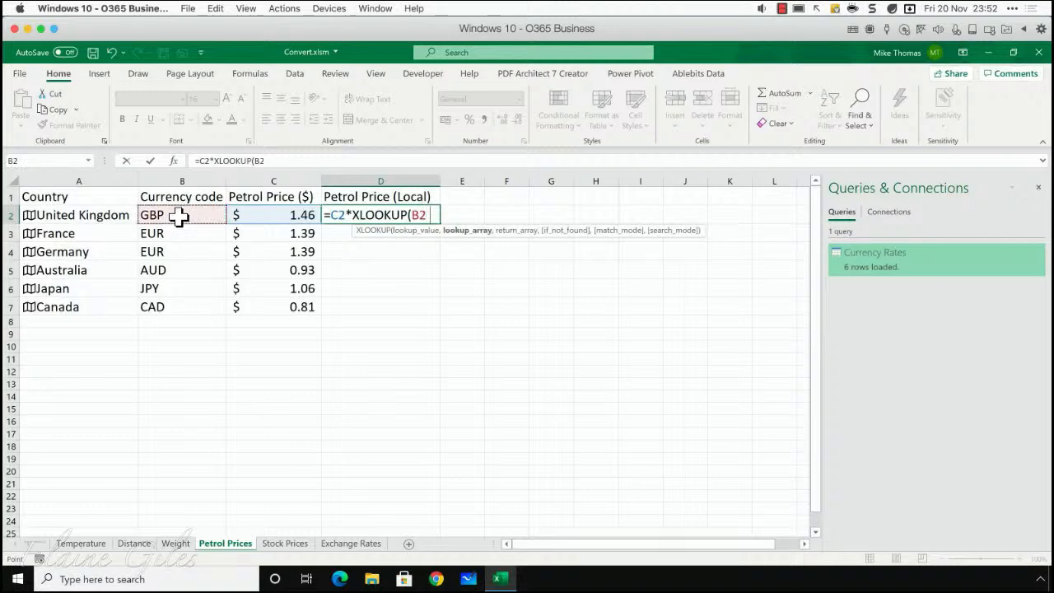
# - Complete the XLOOKUP with the Exchange Rates table's Currency To column as lookup array and its Rate column as return array
pyautogui.click(351, 544)
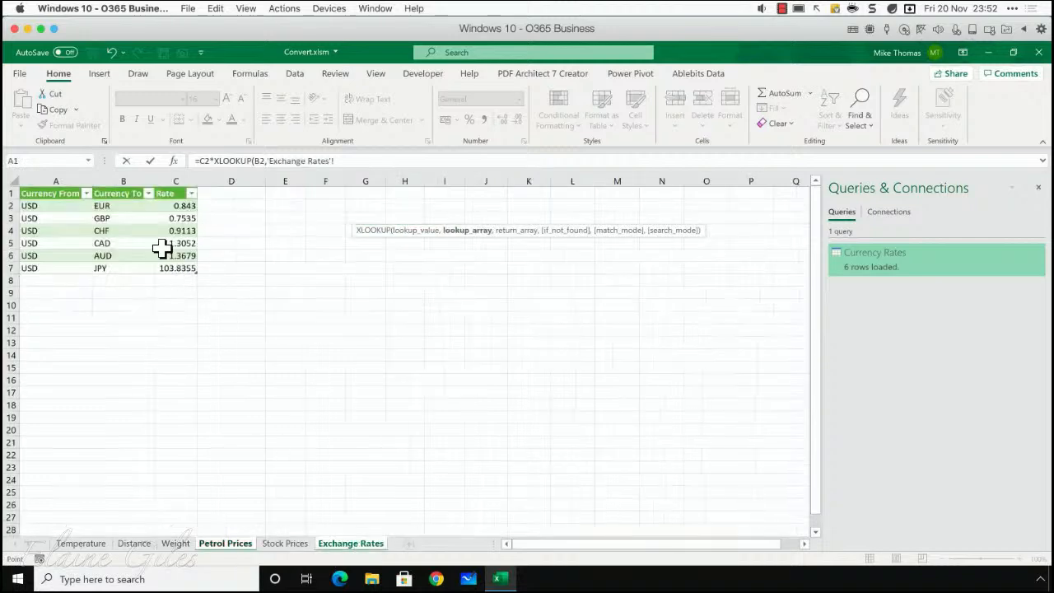
pyautogui.click(112, 211)
pyautogui.moveTo(112, 212); pyautogui.dragTo(115, 268)
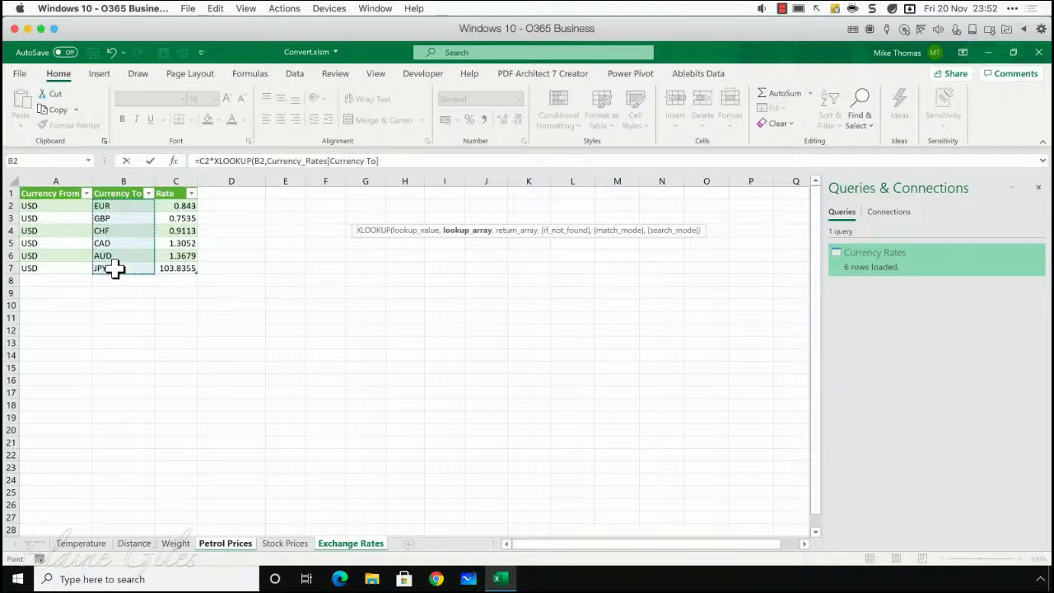
pyautogui.write(',')
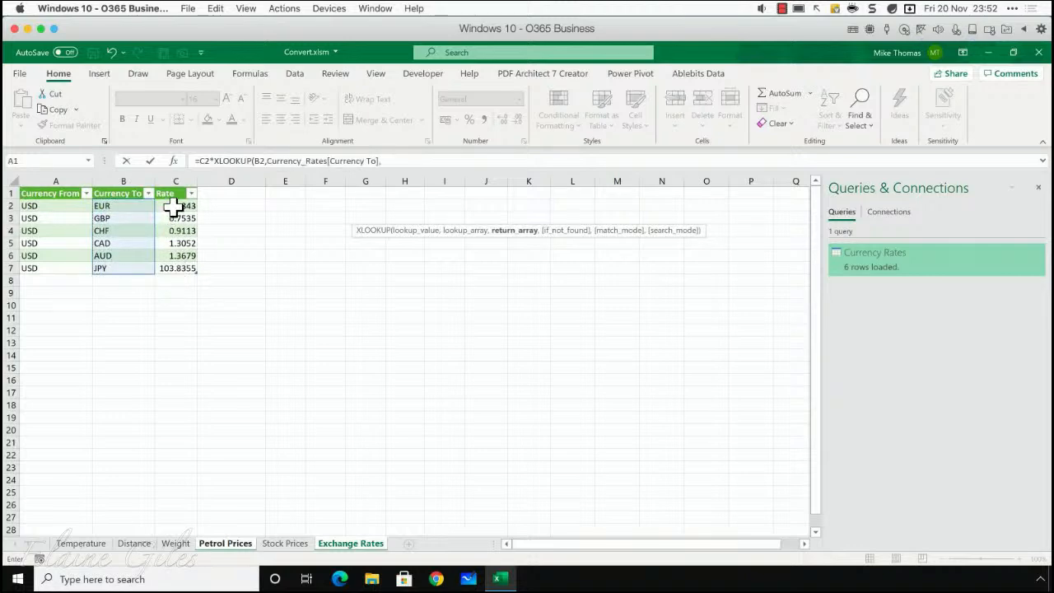
pyautogui.moveTo(173, 208); pyautogui.dragTo(182, 278)
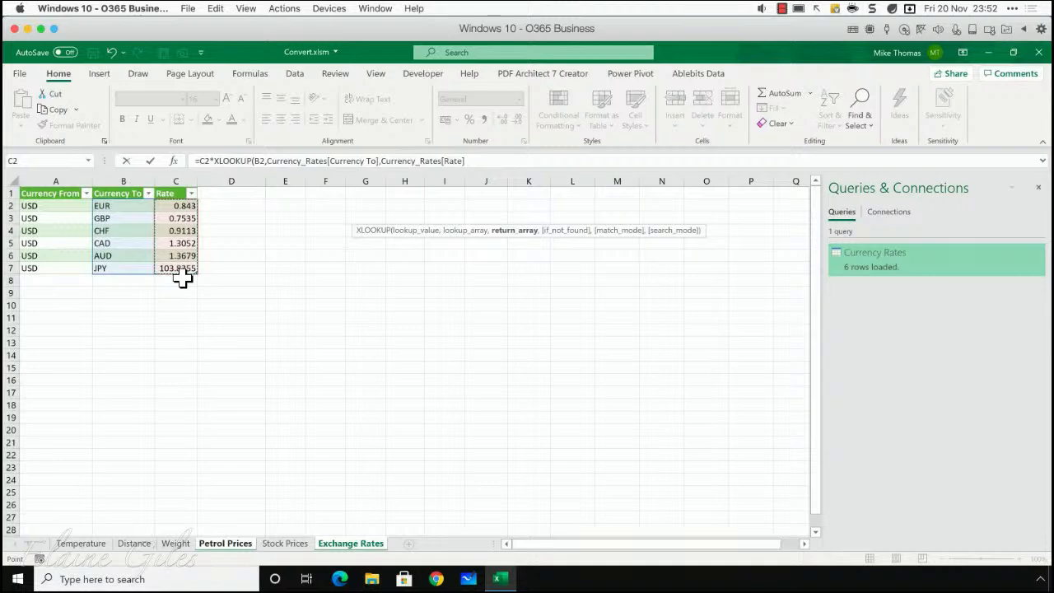
pyautogui.write(')')
pyautogui.press('Return')
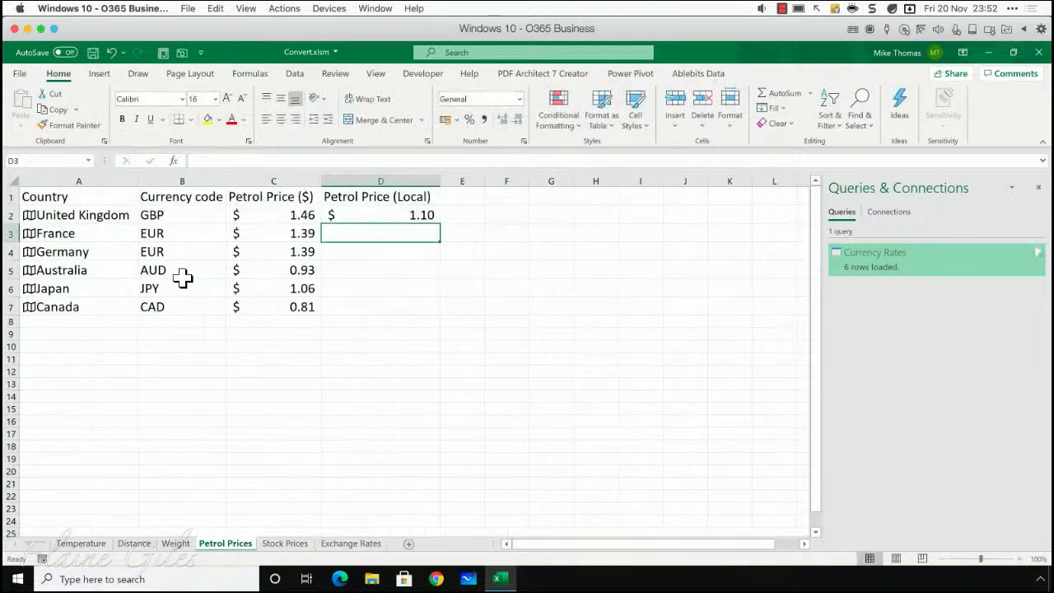
# - Fill the local petrol price formula from D2 down to D7
pyautogui.click(346, 216)
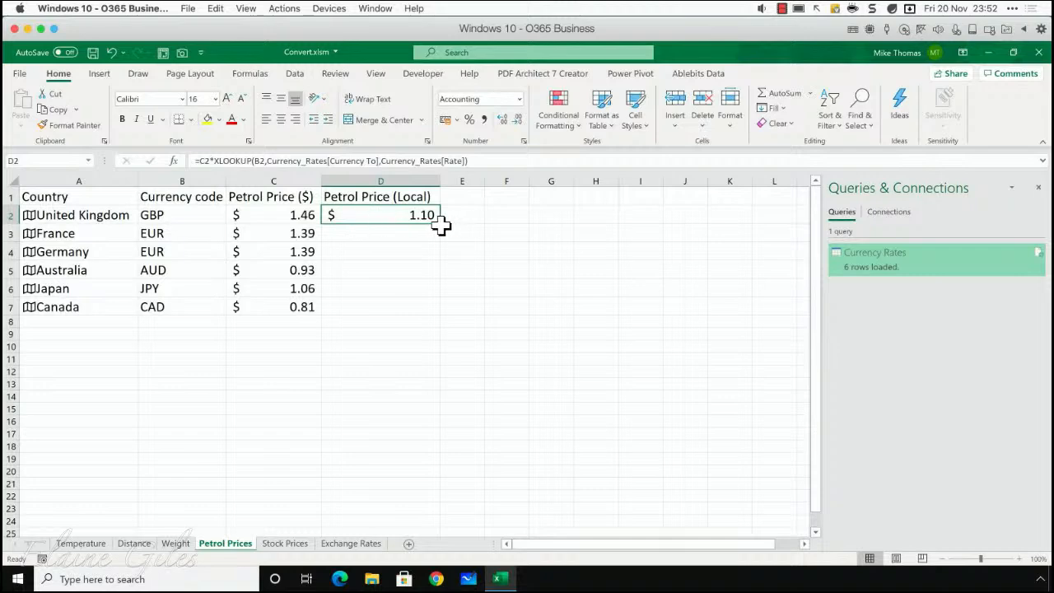
pyautogui.moveTo(438, 224); pyautogui.dragTo(433, 315)
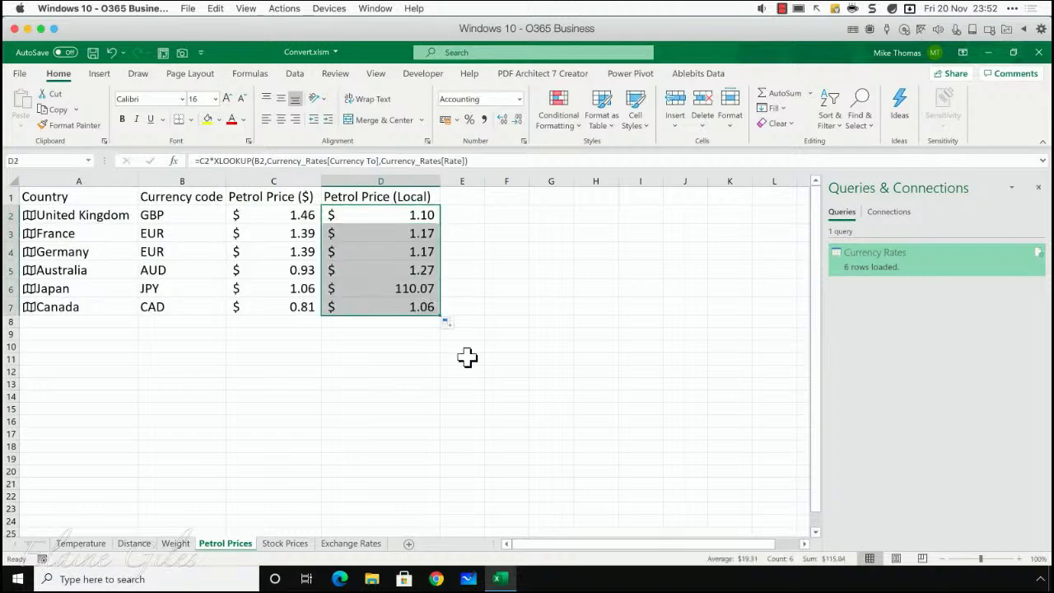
pyautogui.click(404, 271)
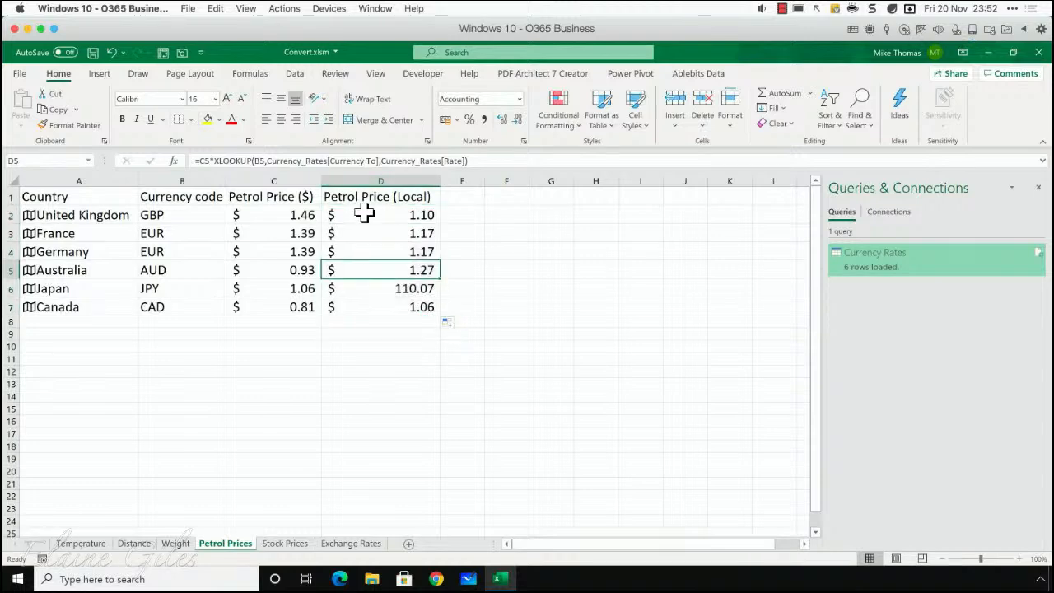
# - Remove the dollar format from the local petrol prices in D2:D7 and show them as plain numbers with two decimals
pyautogui.moveTo(365, 212); pyautogui.dragTo(372, 303)
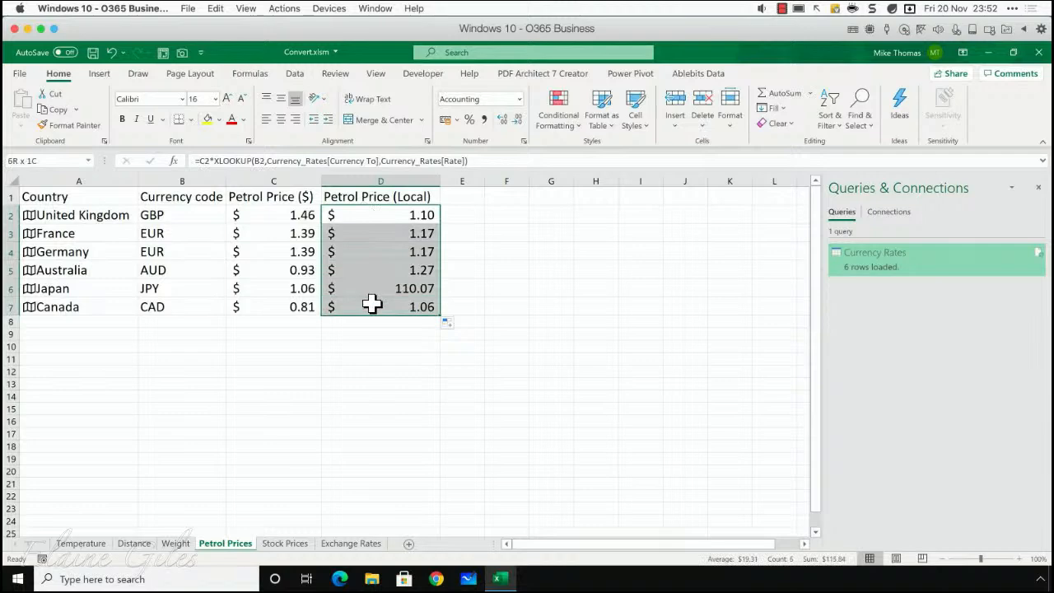
pyautogui.click(519, 100)
pyautogui.click(517, 120)
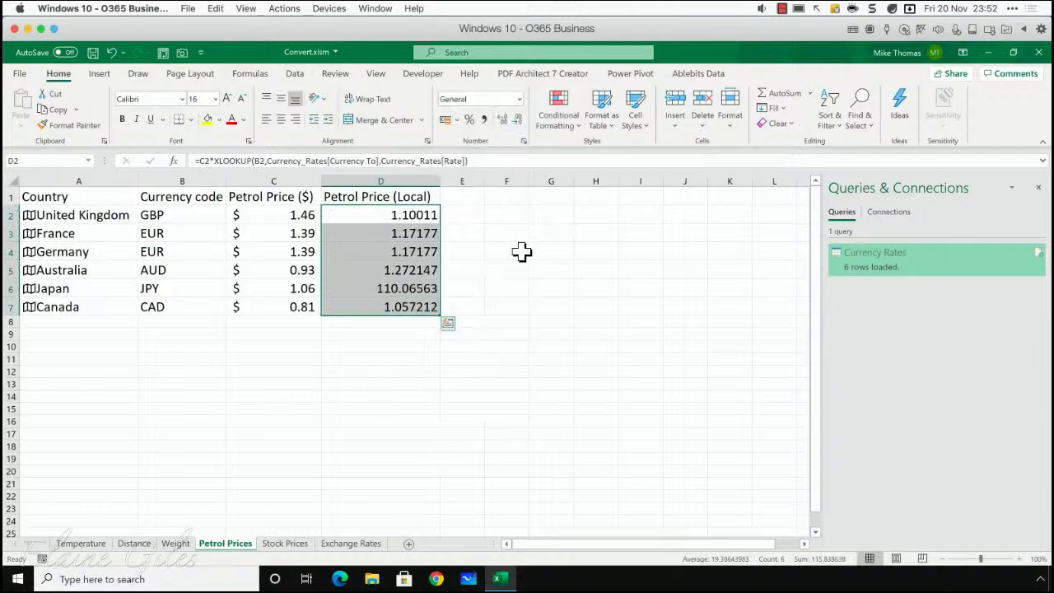
pyautogui.click(519, 119)
pyautogui.click(519, 120)
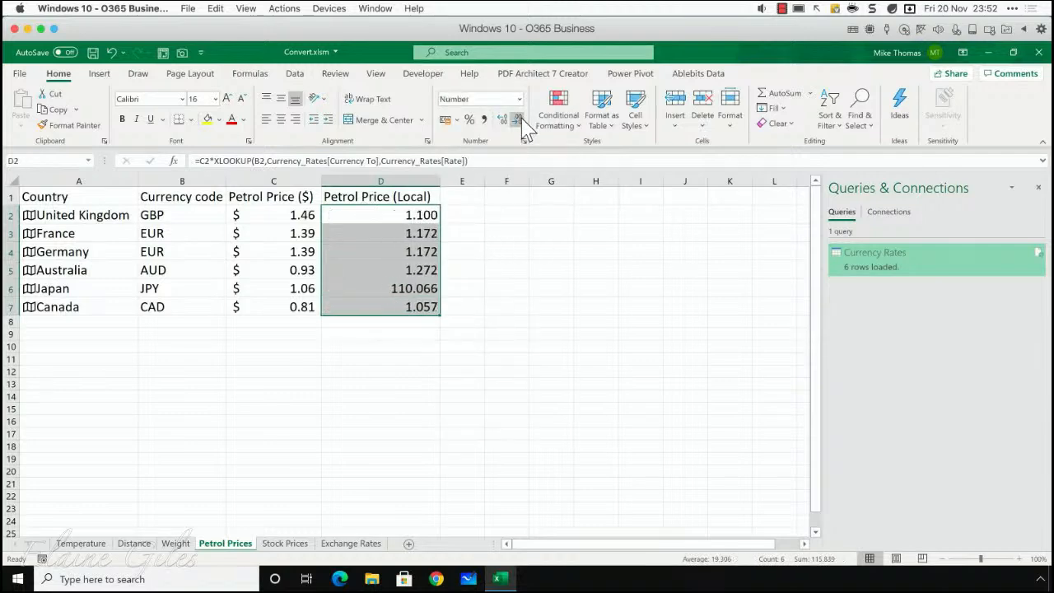
pyautogui.click(519, 119)
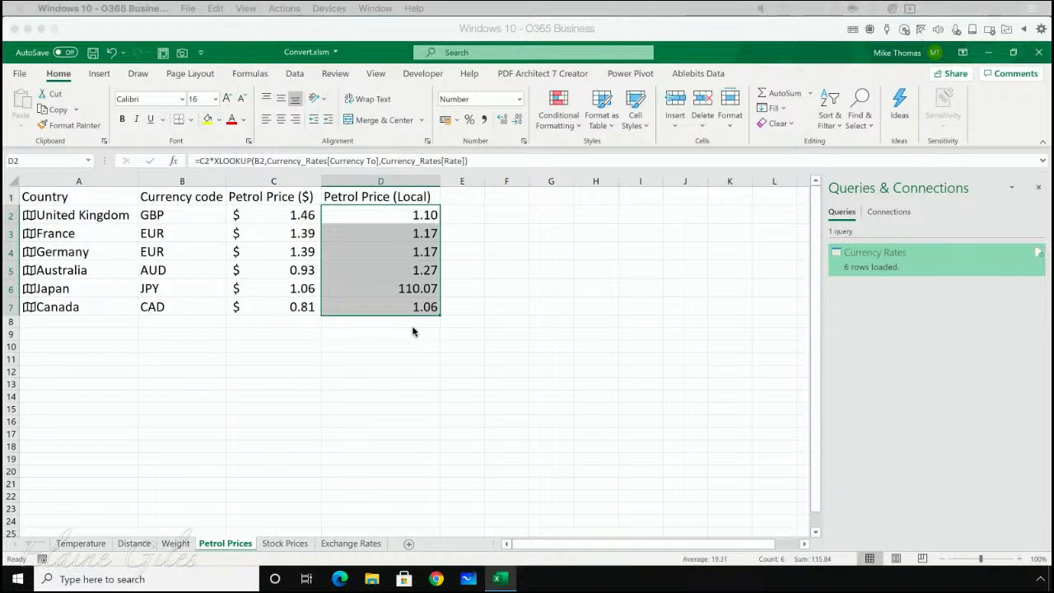
pyautogui.click(393, 293)
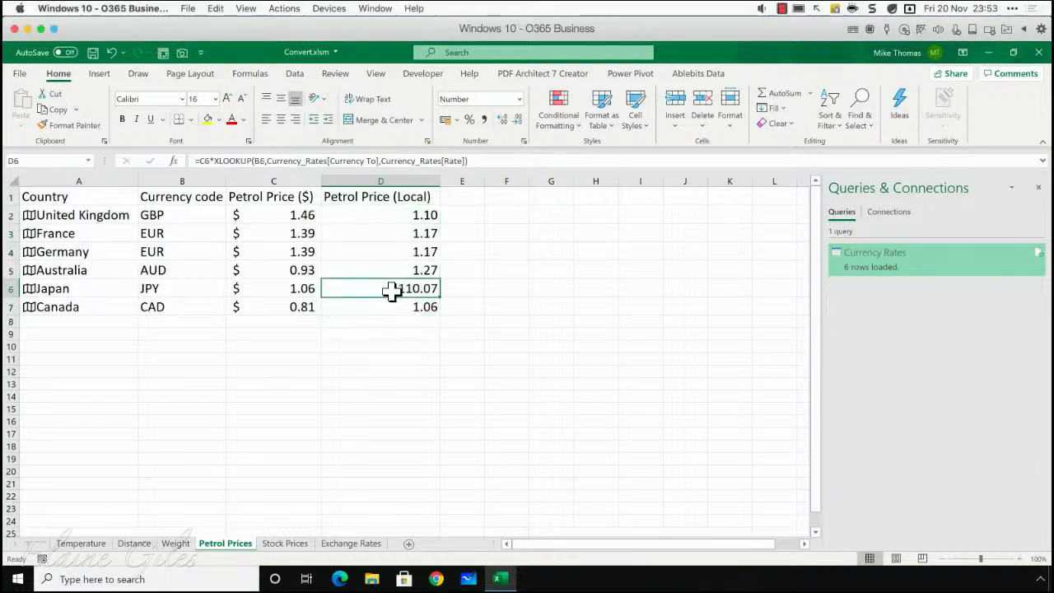
# - Convert the company names in A2:A7 of the Stock Prices sheet to the Stocks data type and widen column A to fit
pyautogui.click(280, 545)
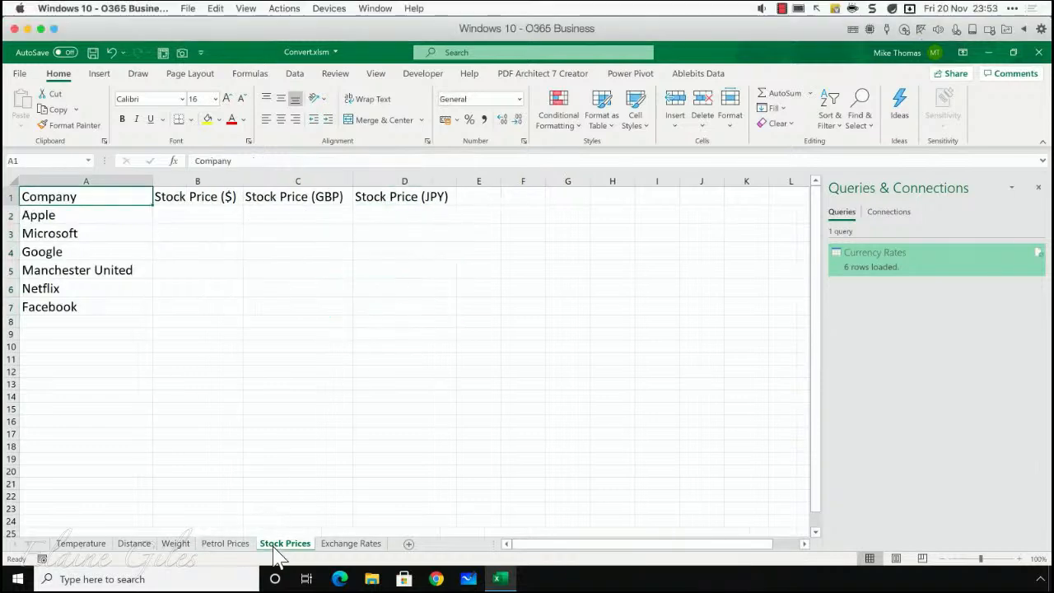
pyautogui.moveTo(96, 219); pyautogui.dragTo(98, 306)
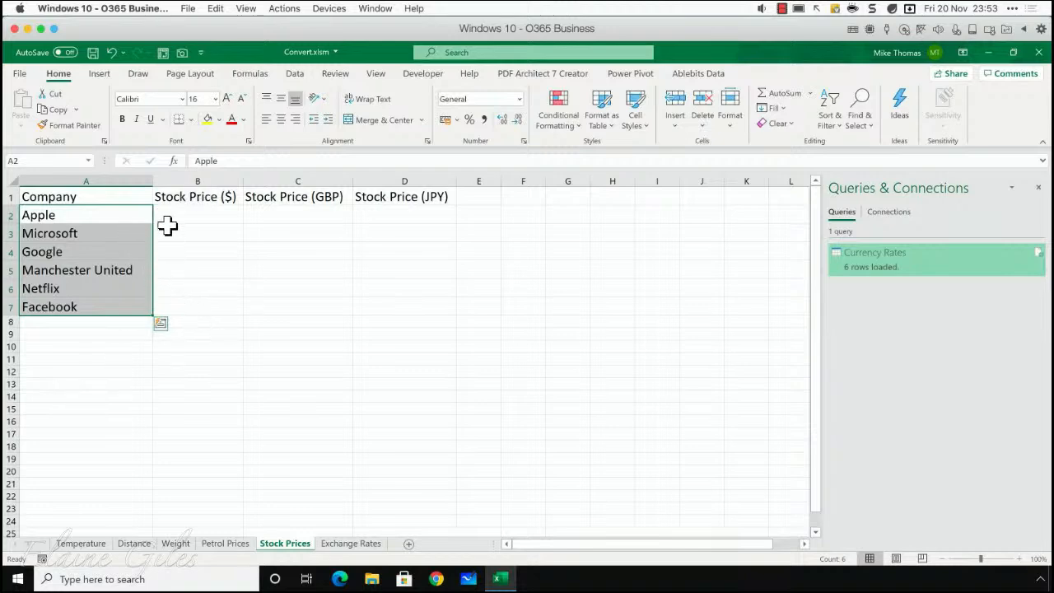
pyautogui.click(294, 74)
pyautogui.click(393, 117)
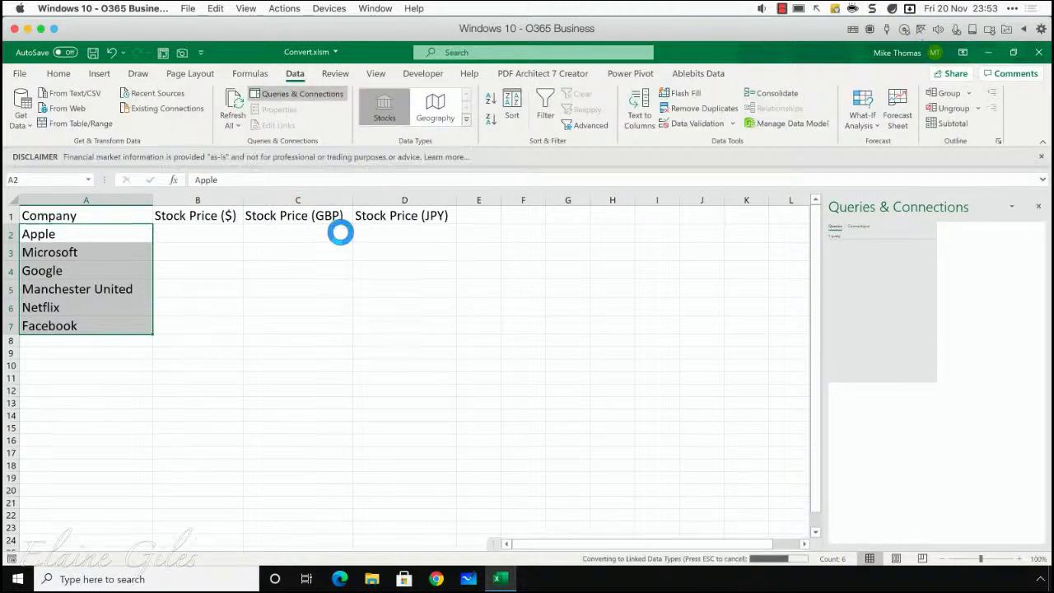
pyautogui.moveTo(152, 201); pyautogui.dragTo(280, 210)
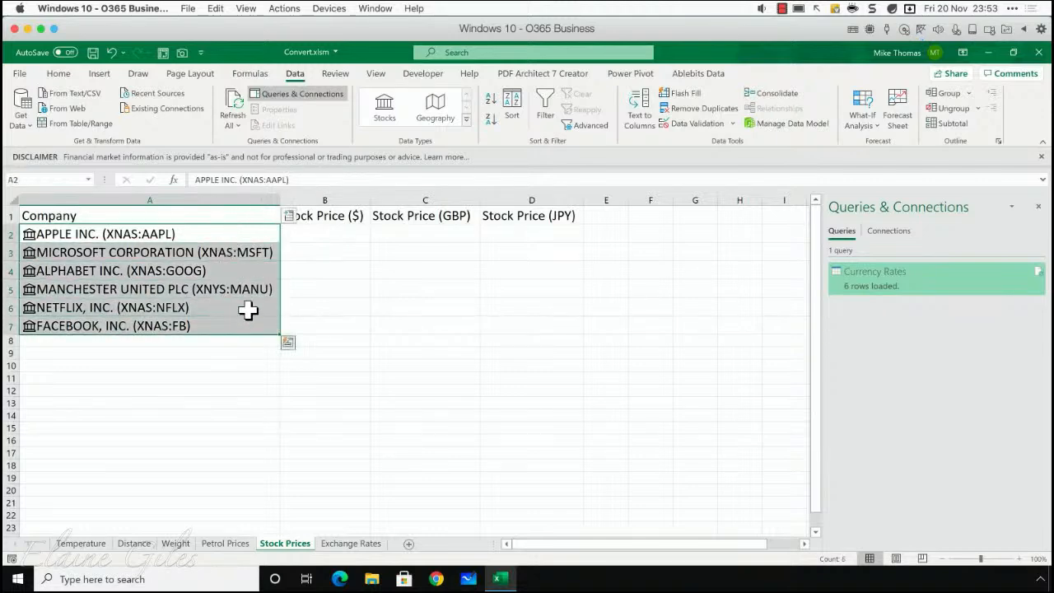
# - Add the companies' Price field to the Stock Price ($) column and select C2 under Stock Price (GBP)
pyautogui.click(289, 217)
pyautogui.moveTo(399, 287); pyautogui.dragTo(401, 406)
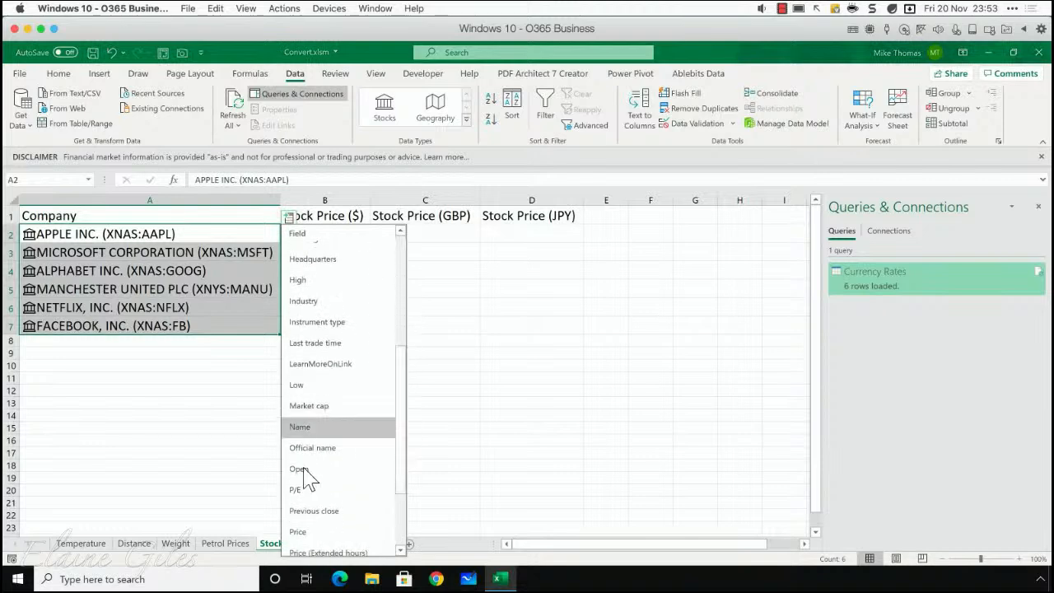
pyautogui.click(298, 533)
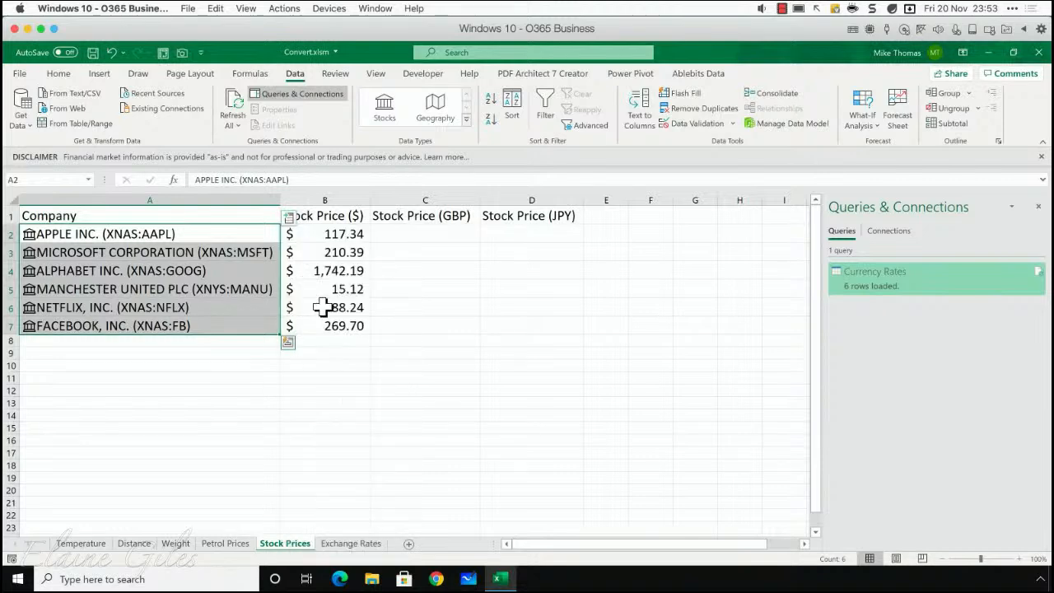
pyautogui.click(410, 238)
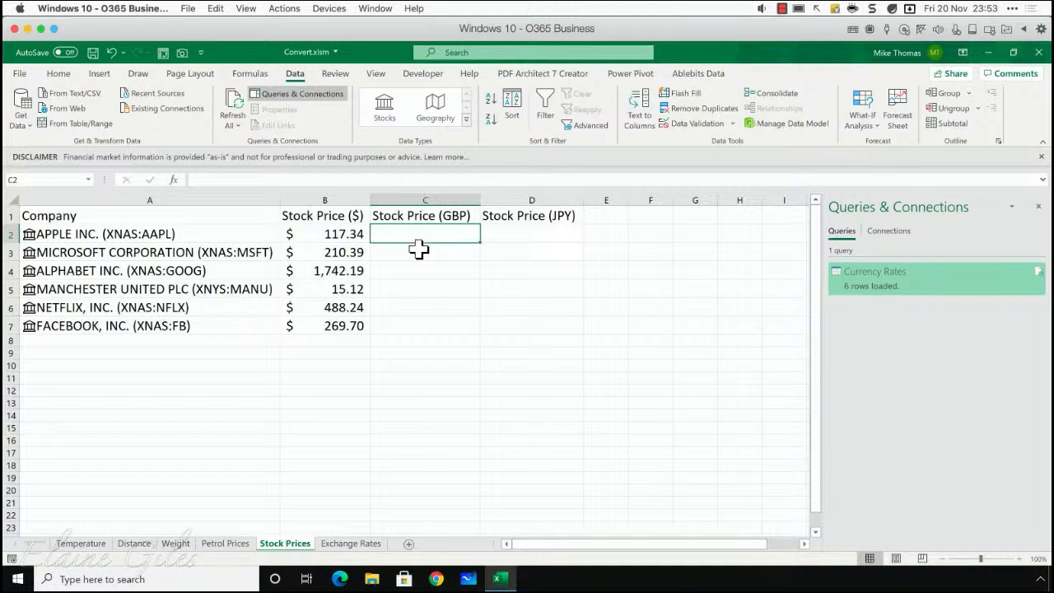
pyautogui.write('=')
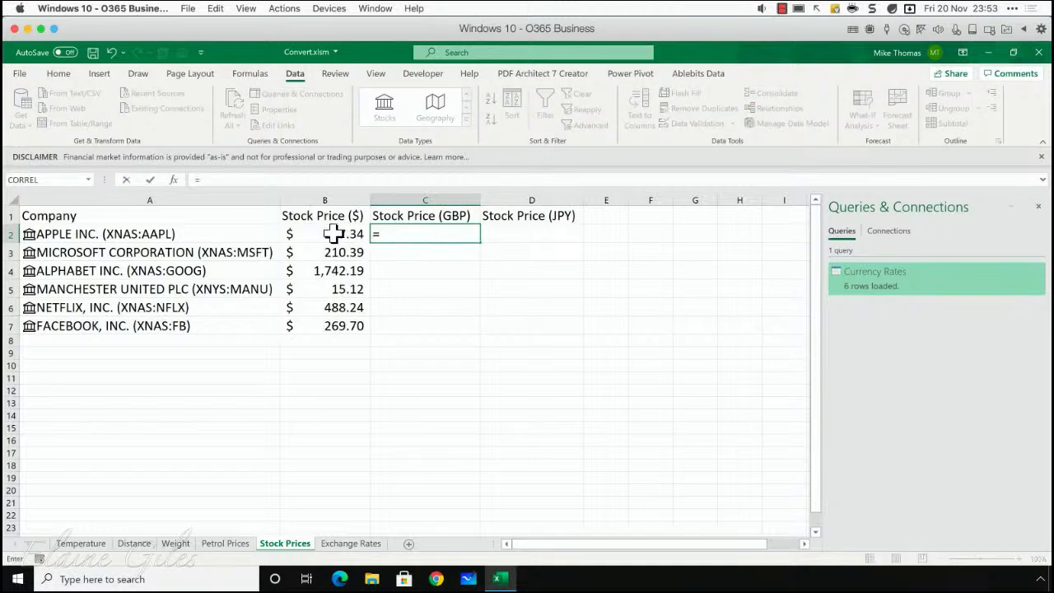
pyautogui.click(329, 235)
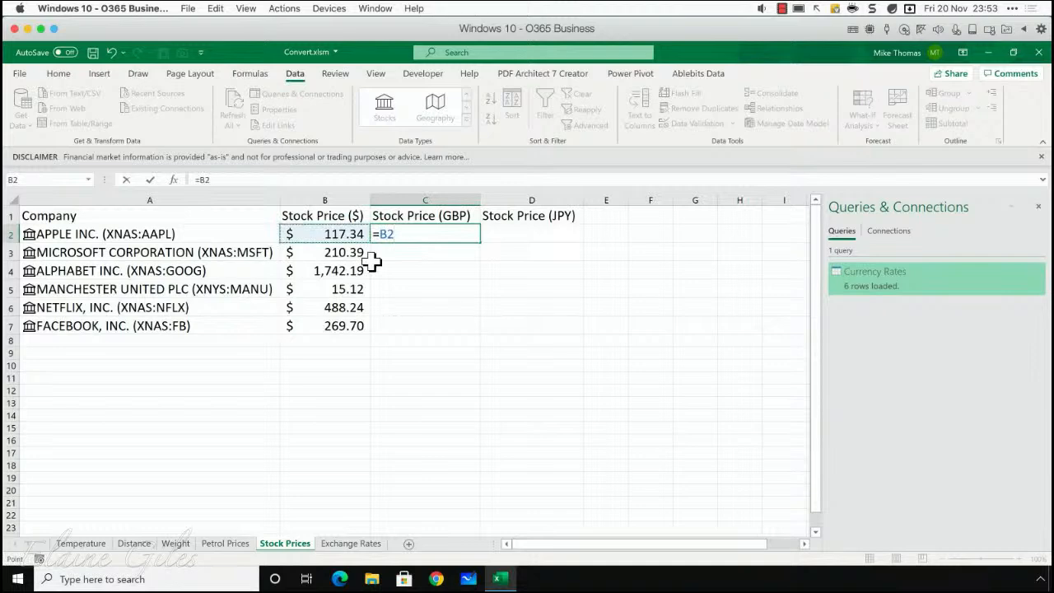
pyautogui.write('*')
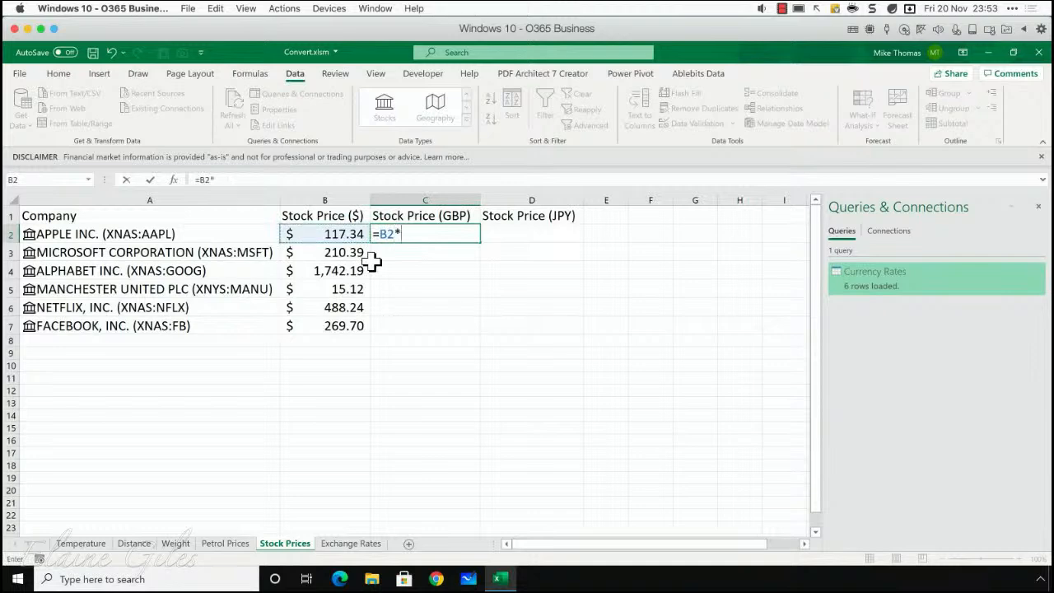
pyautogui.click(342, 545)
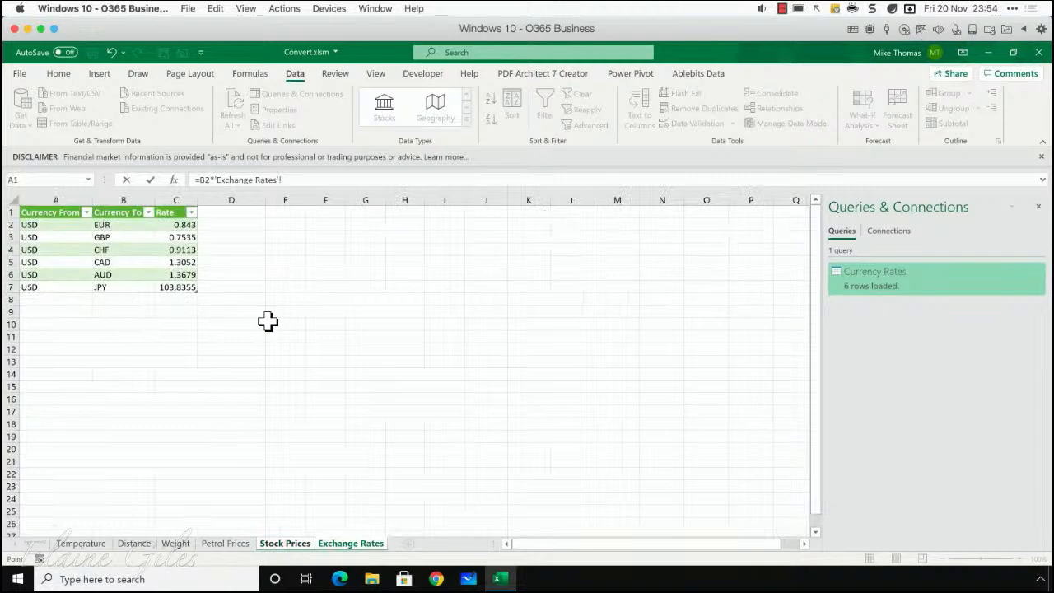
pyautogui.press('Escape')
# - In C2, multiply the dollar price in B2 by an XLOOKUP of "GBP" in the exchange rates' Currency To column, returning the Rate column
pyautogui.write('=')
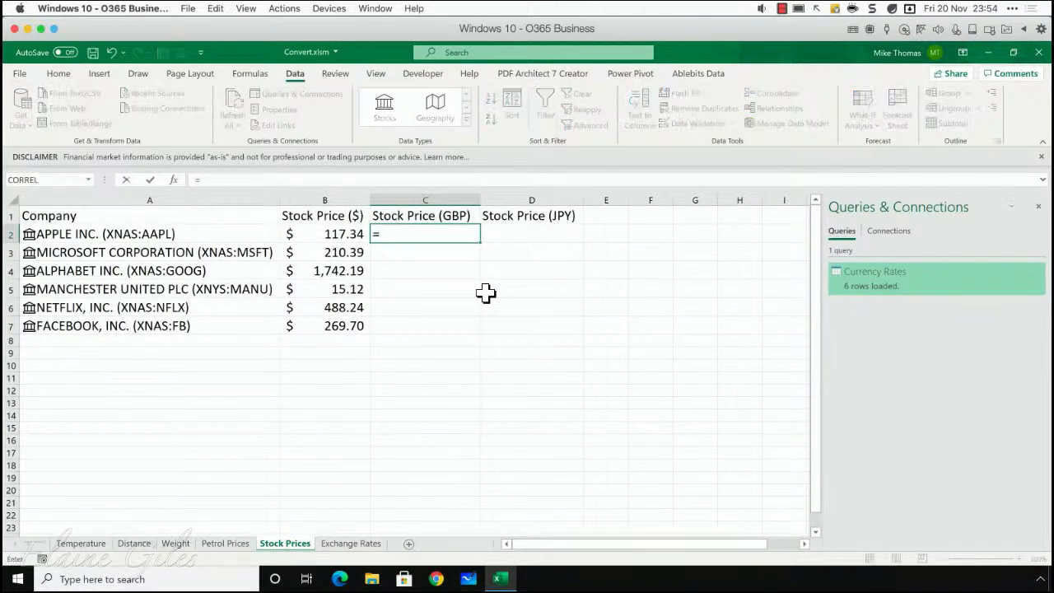
pyautogui.click(332, 235)
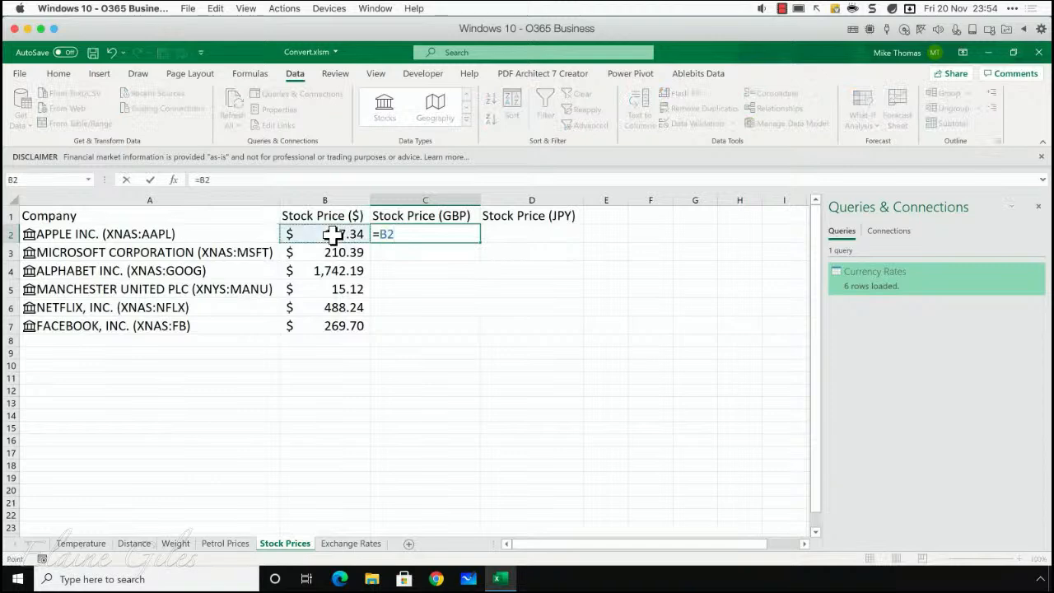
pyautogui.write('*x')
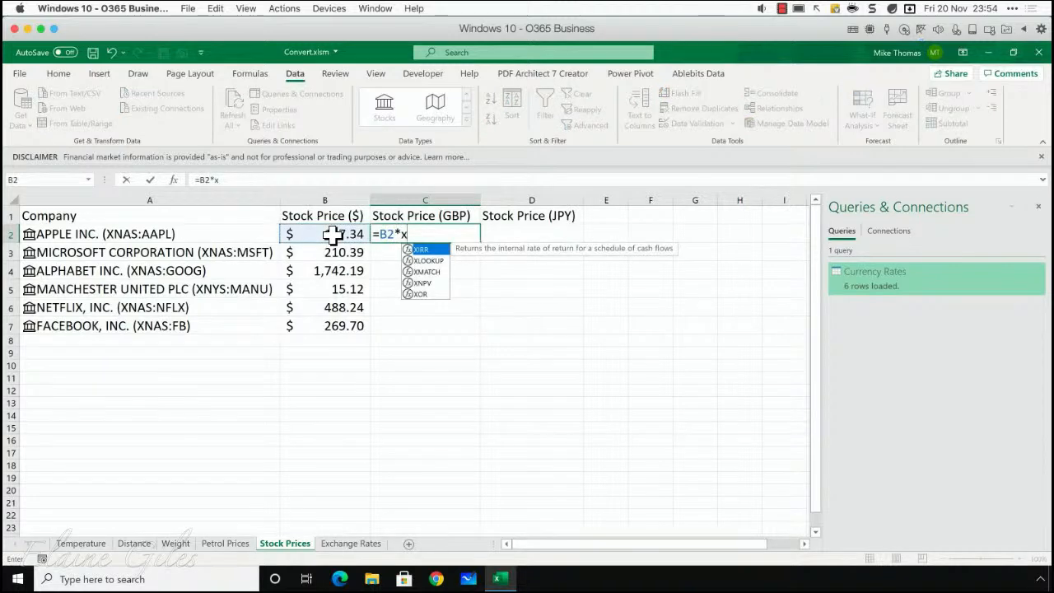
pyautogui.press('Down')
pyautogui.press('Tab')
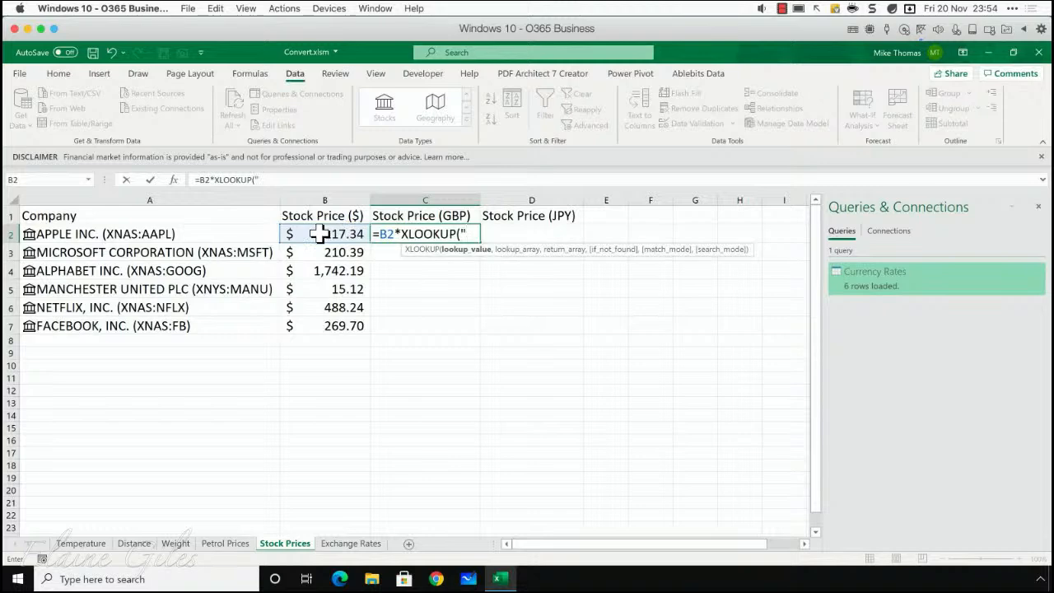
pyautogui.write('"GBP",')
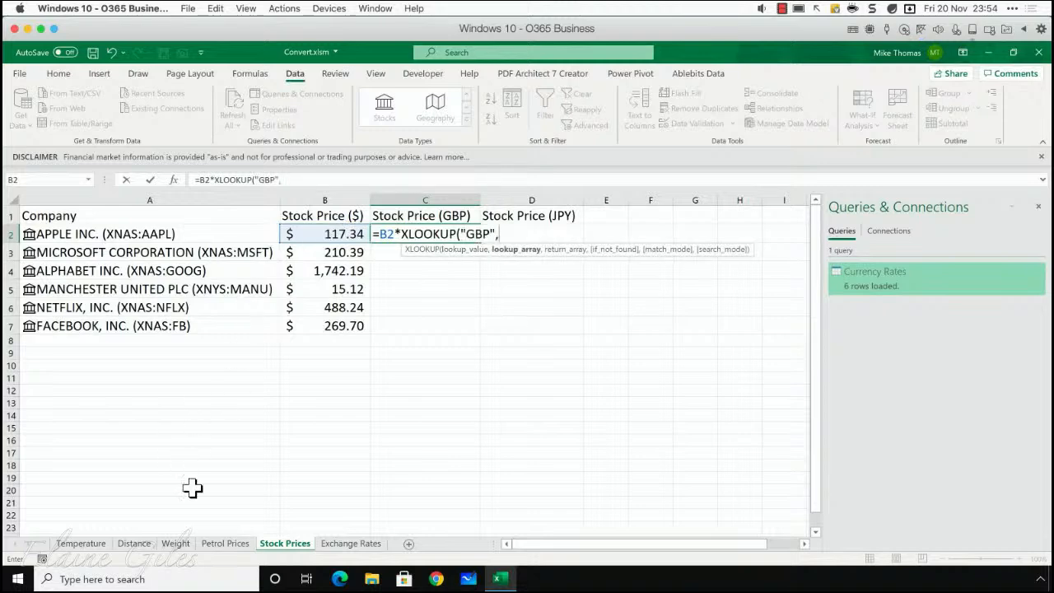
pyautogui.click(351, 544)
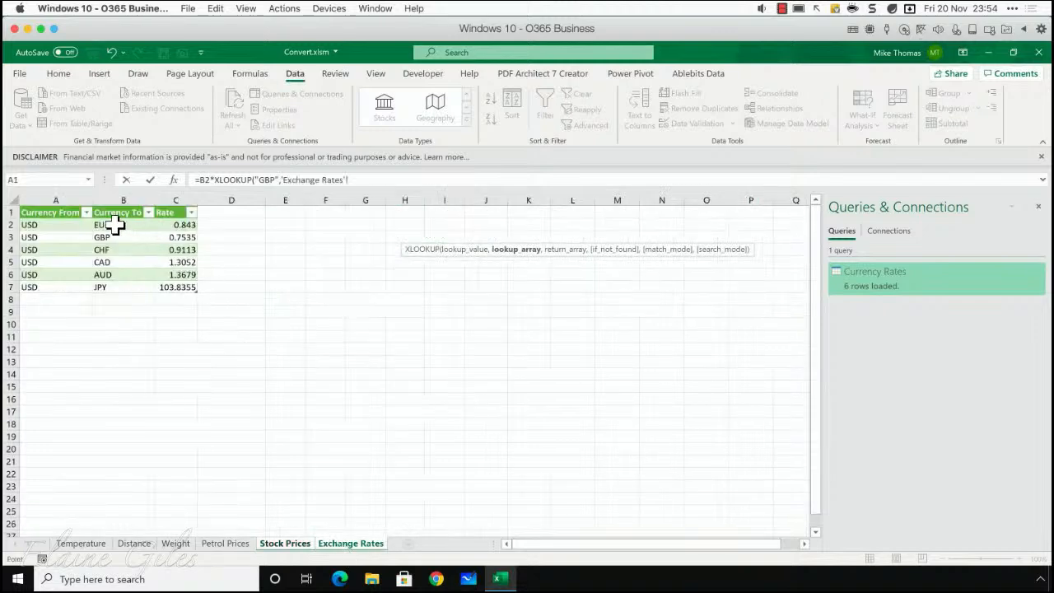
pyautogui.moveTo(106, 224); pyautogui.dragTo(119, 289)
pyautogui.write(',')
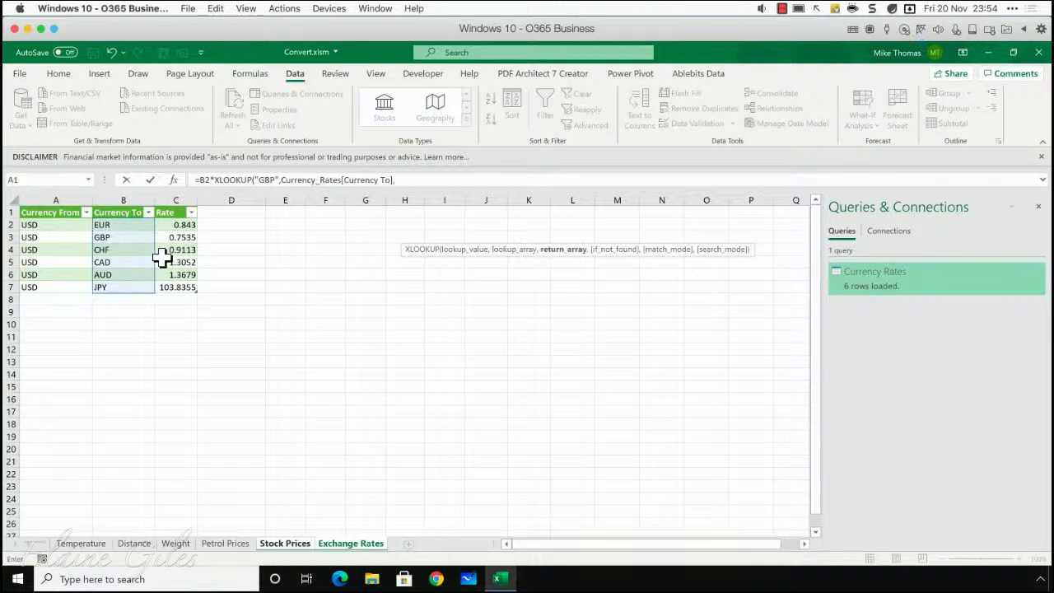
pyautogui.moveTo(174, 224); pyautogui.dragTo(168, 291)
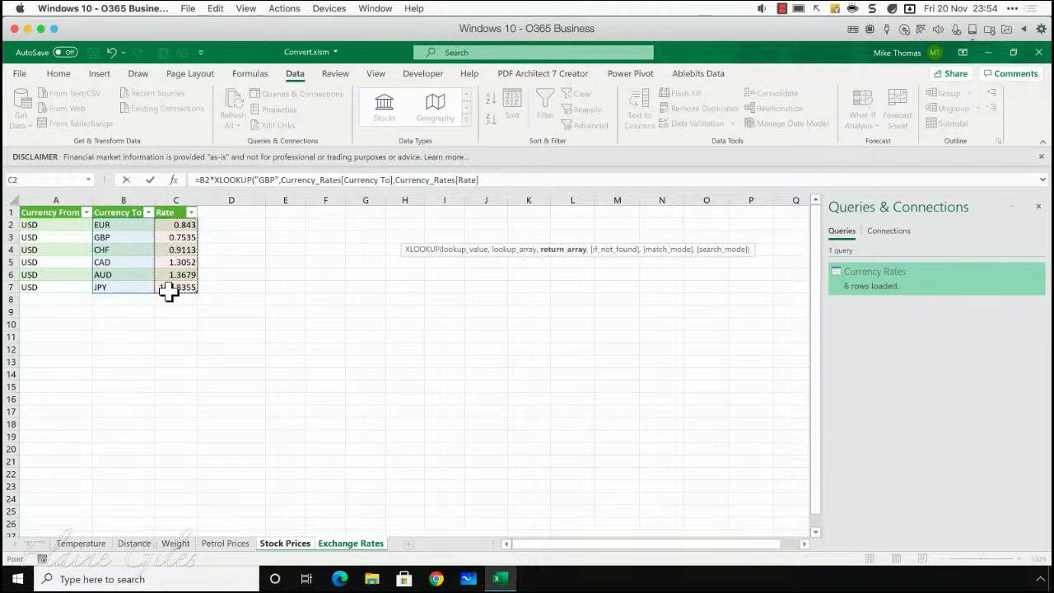
pyautogui.write(')')
pyautogui.press('Return')
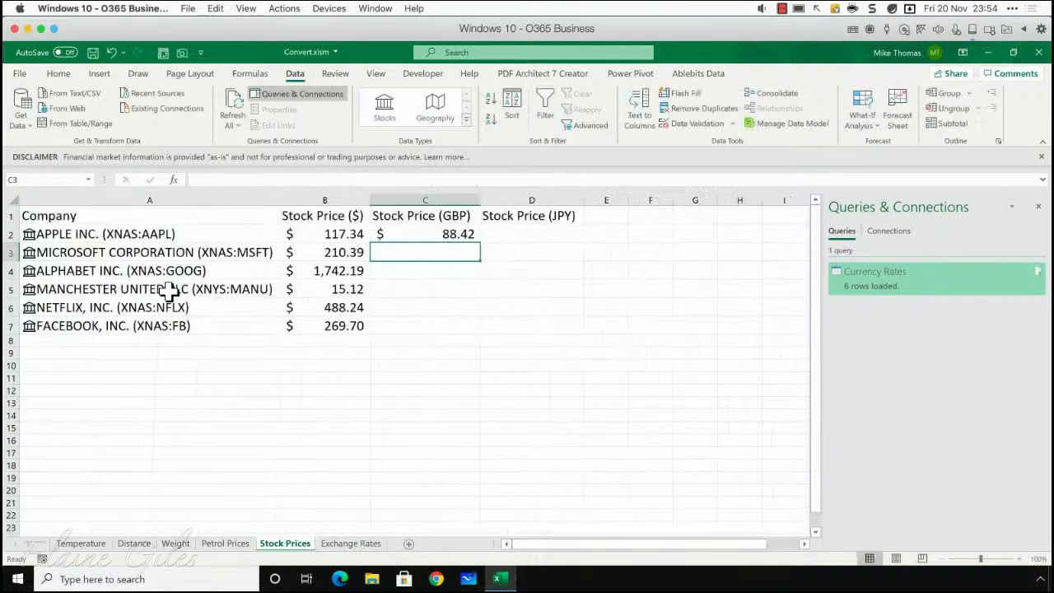
# - Set the GBP stock price cells C2:C7 to General number format and fill the formula from C2 down to C7
pyautogui.moveTo(437, 234); pyautogui.dragTo(428, 327)
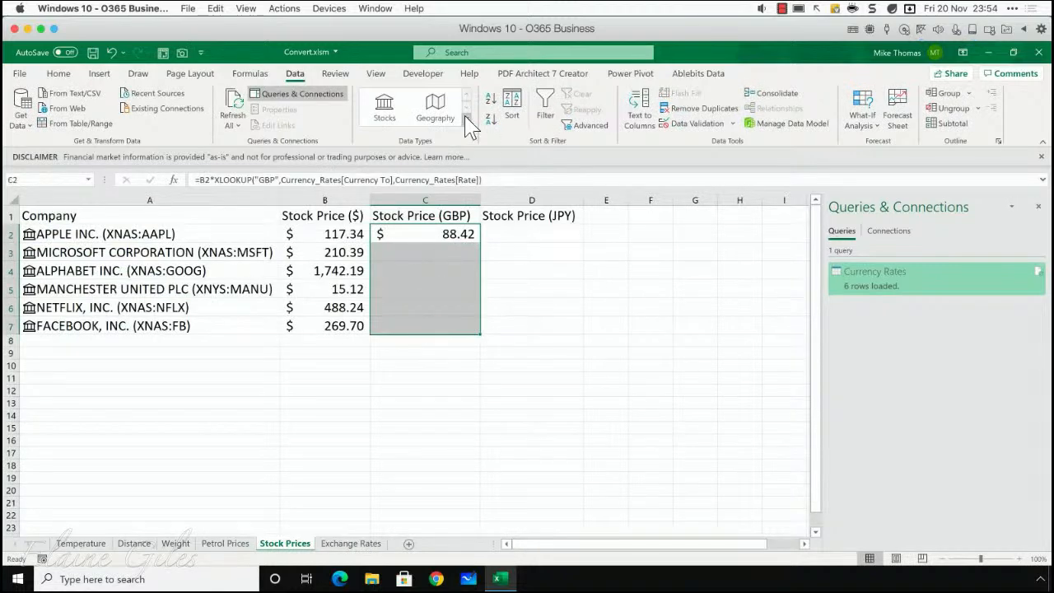
pyautogui.click(58, 73)
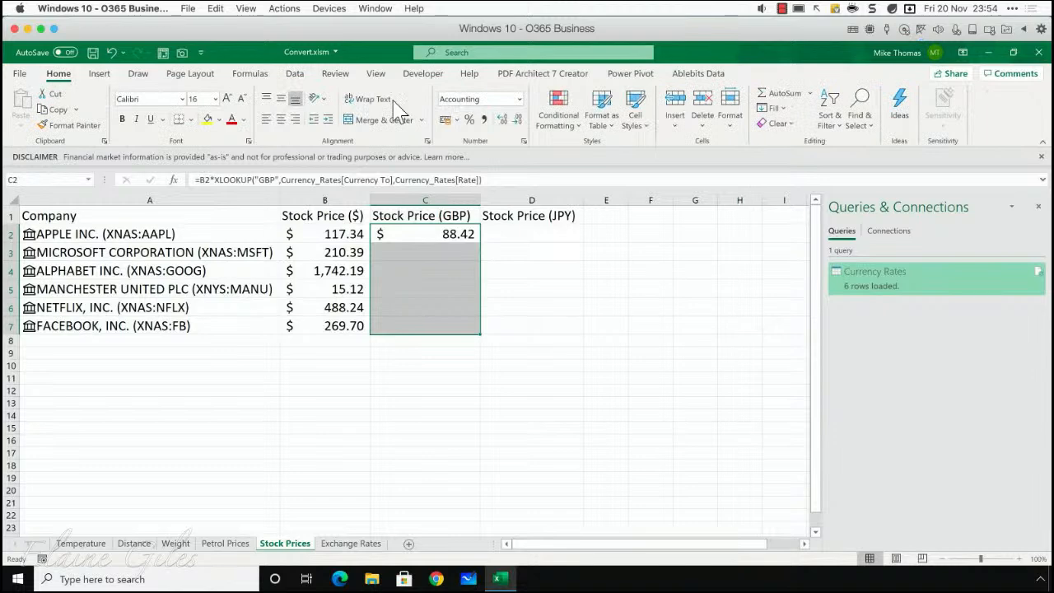
pyautogui.click(520, 106)
pyautogui.click(504, 123)
pyautogui.click(462, 240)
pyautogui.moveTo(481, 242); pyautogui.dragTo(468, 330)
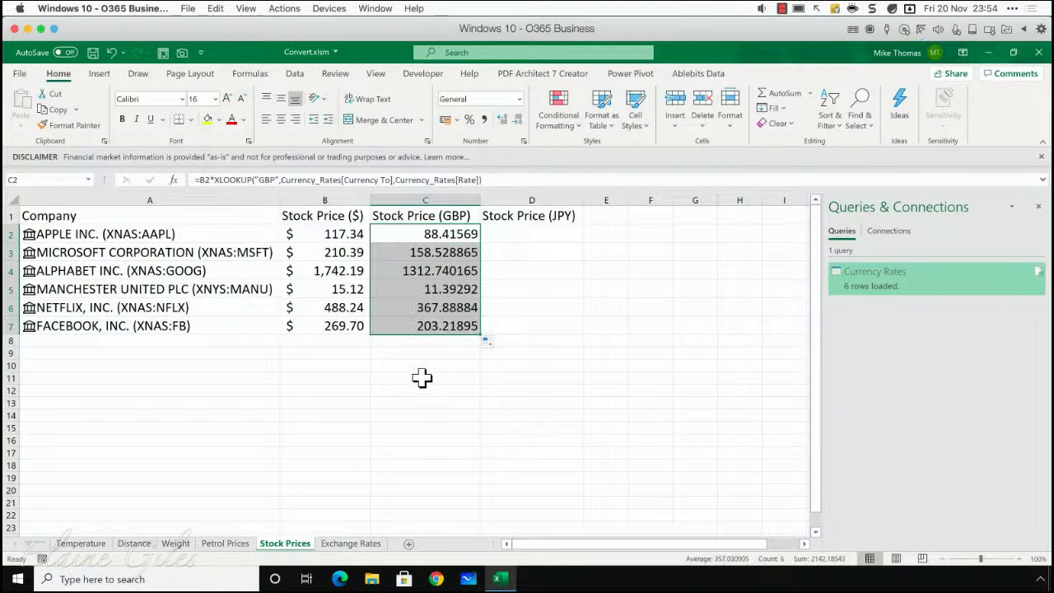
pyautogui.click(330, 235)
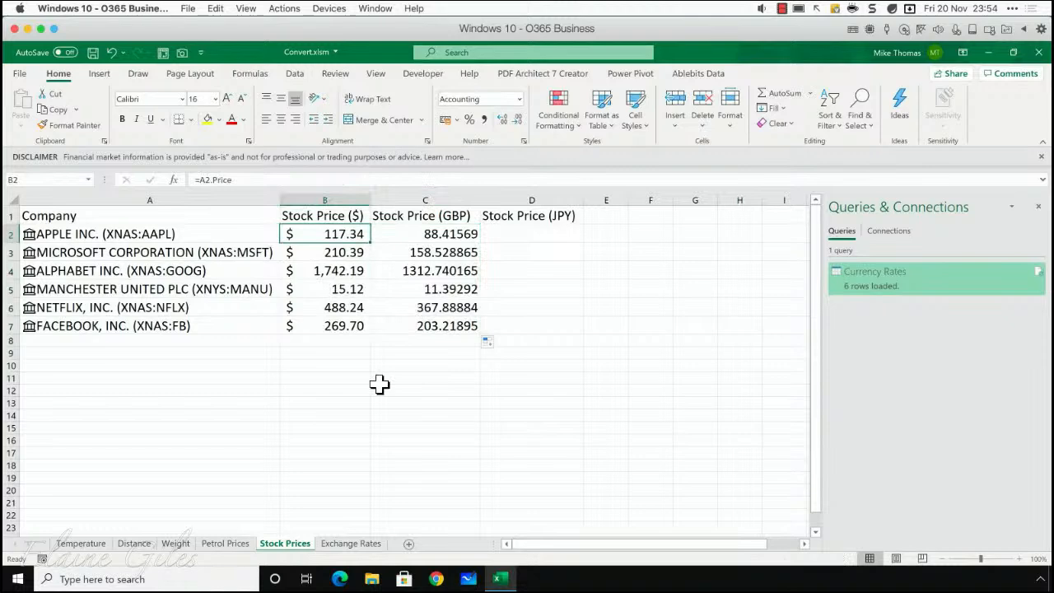
pyautogui.click(419, 235)
pyautogui.moveTo(419, 253); pyautogui.dragTo(419, 323)
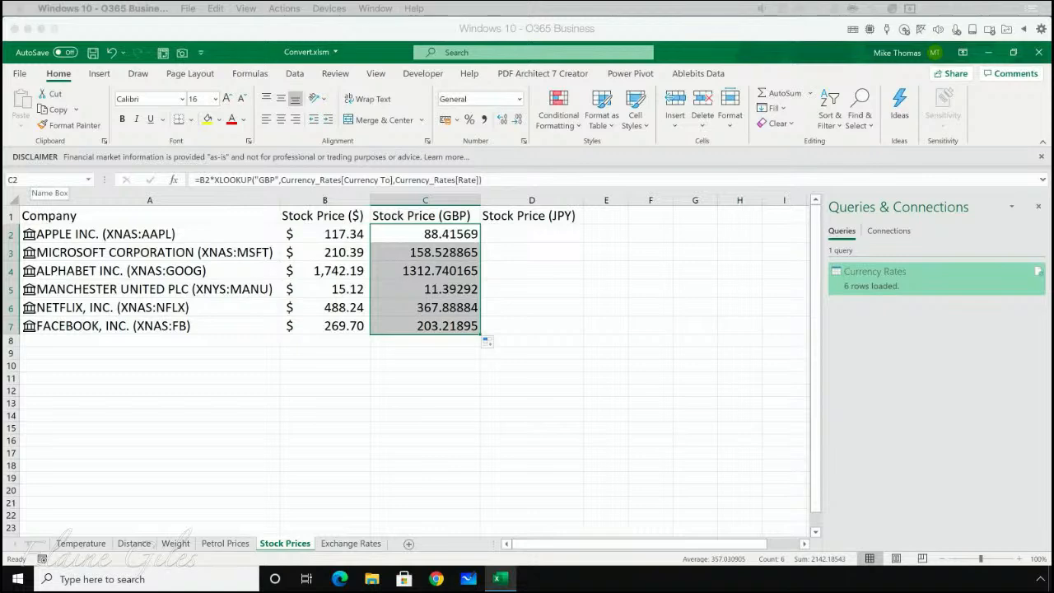
pyautogui.click(112, 9)
pyautogui.click(587, 272)
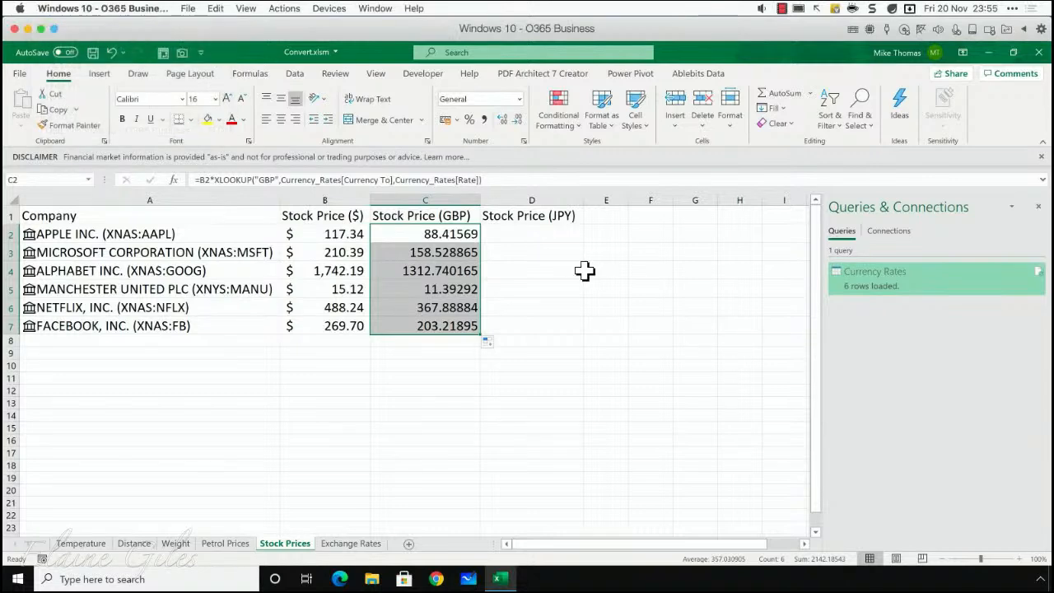
pyautogui.click(585, 272)
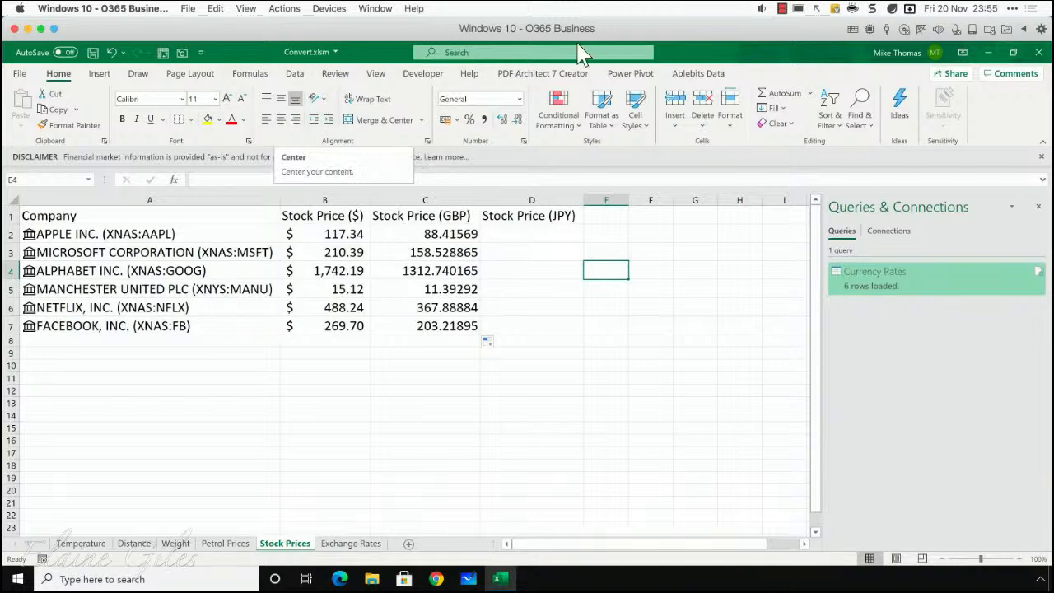
pyautogui.click(783, 9)
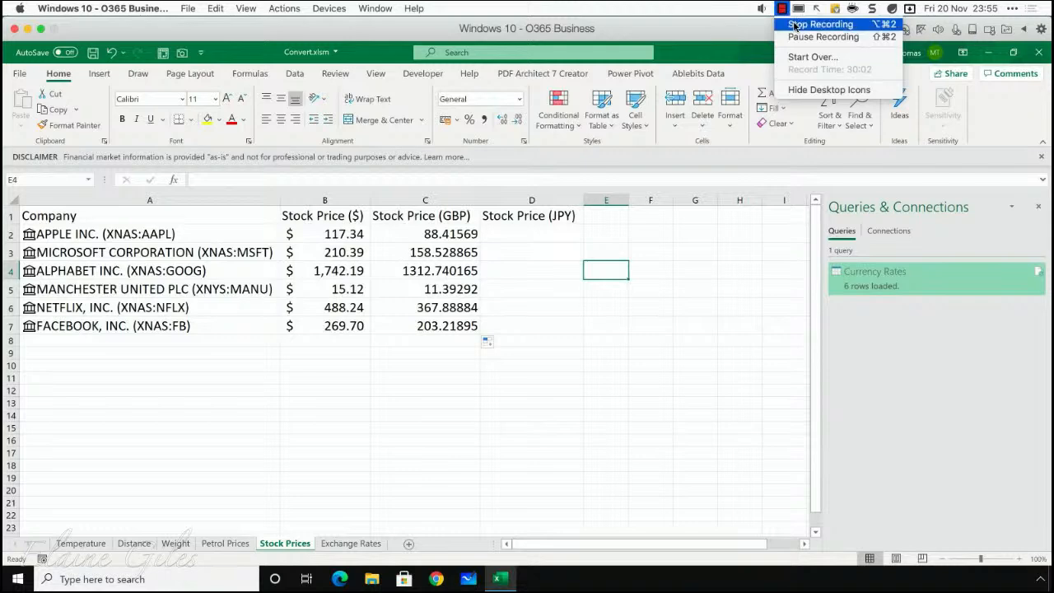
pyautogui.click(607, 6)
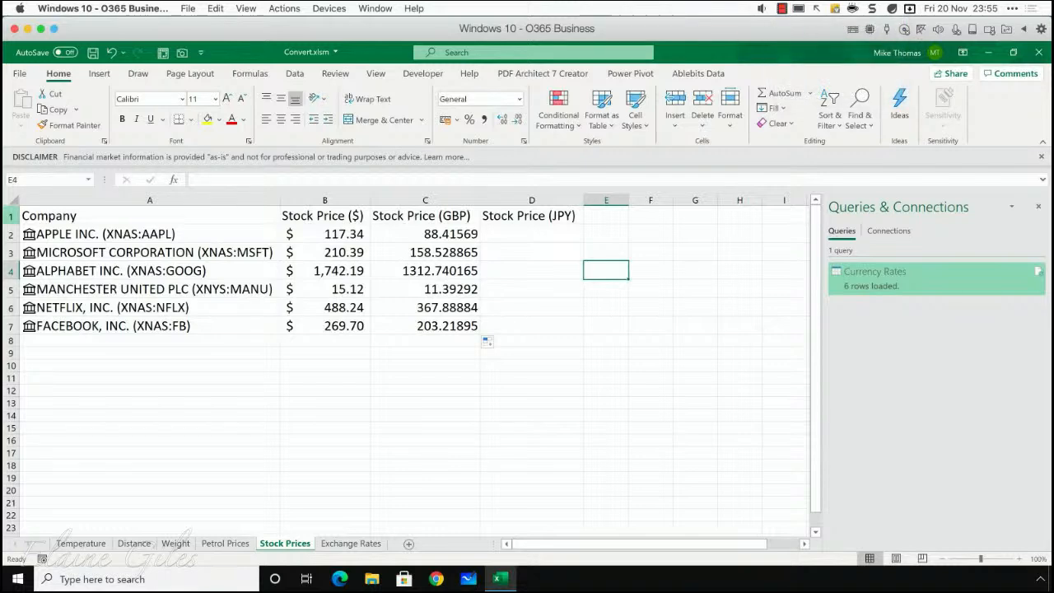
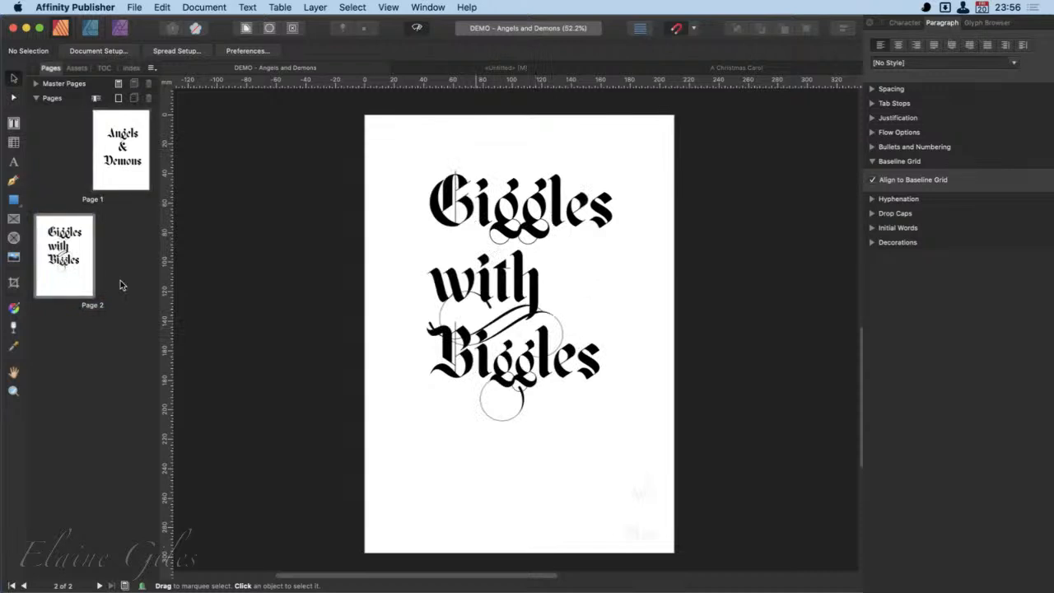
# - Go to page 1 with the "Angels & Demons" text and bring up the Glyph Browser
pyautogui.click(525, 218)
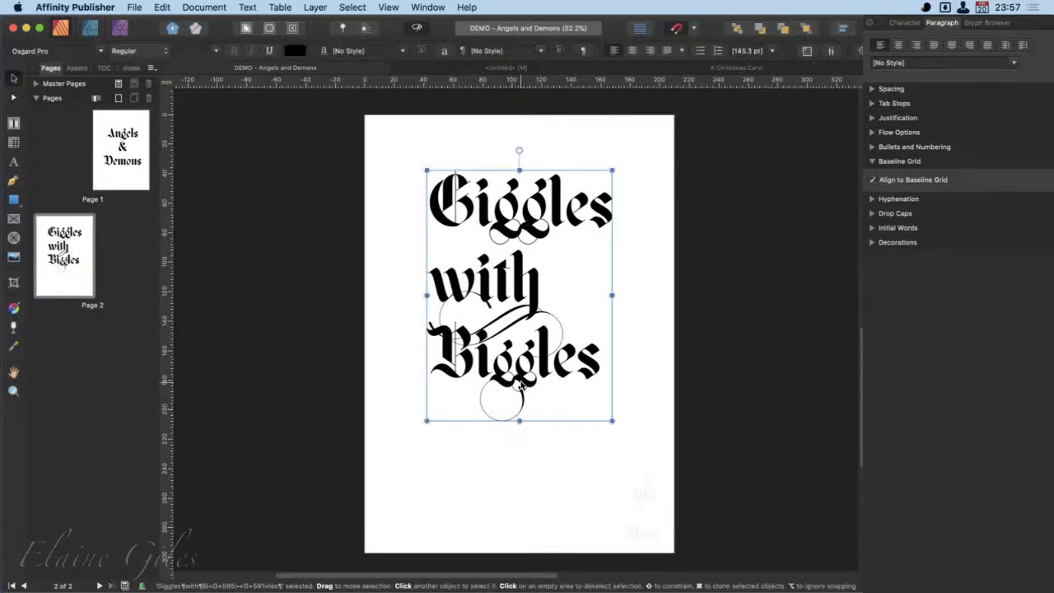
pyautogui.click(116, 138)
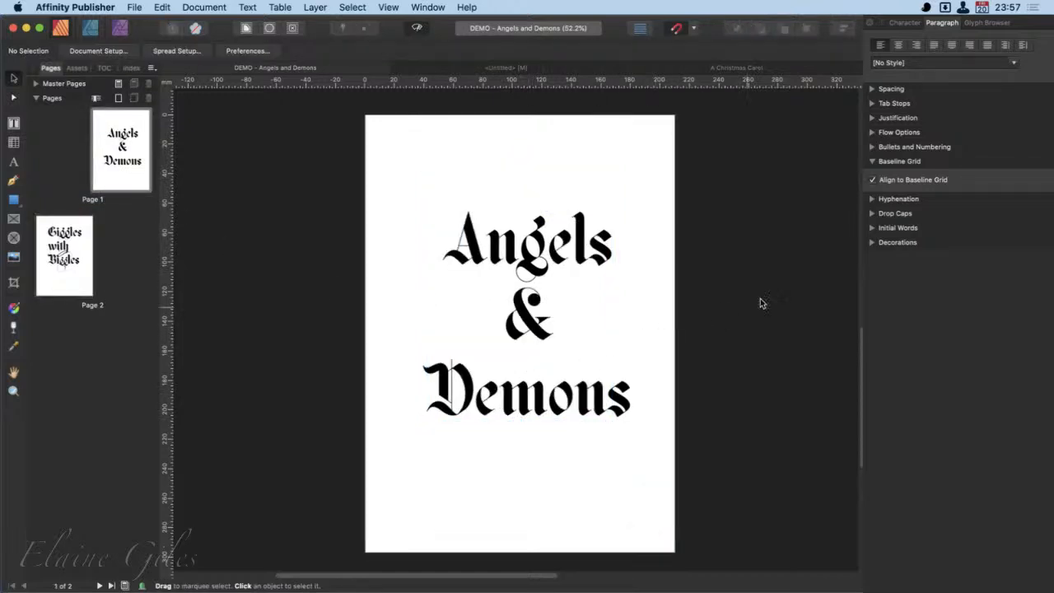
pyautogui.click(988, 23)
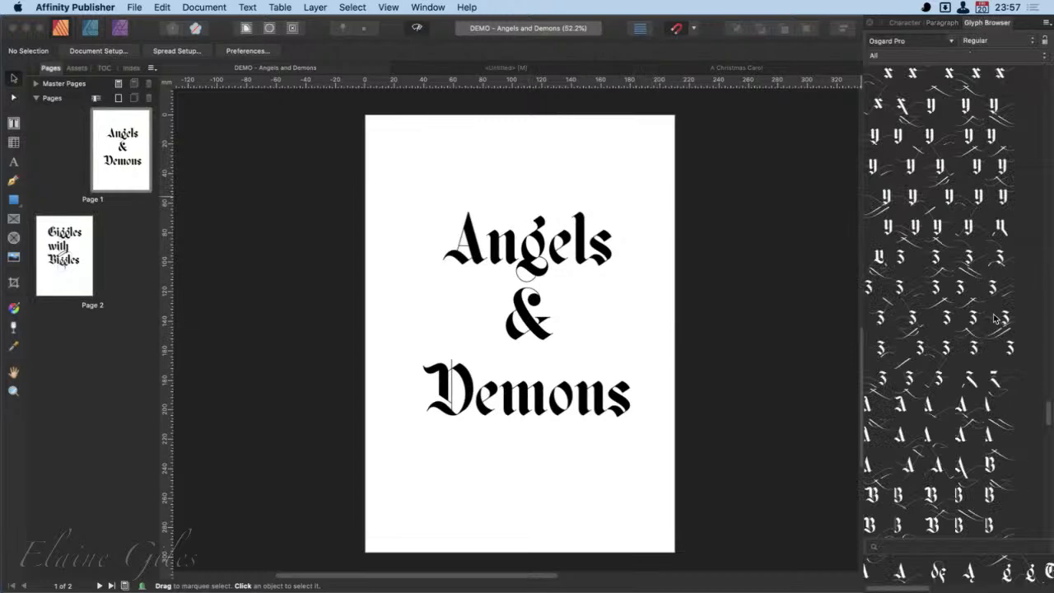
# - Try the medium glyph size in the Glyph Browser and set the display back to the largest size
pyautogui.click(1047, 24)
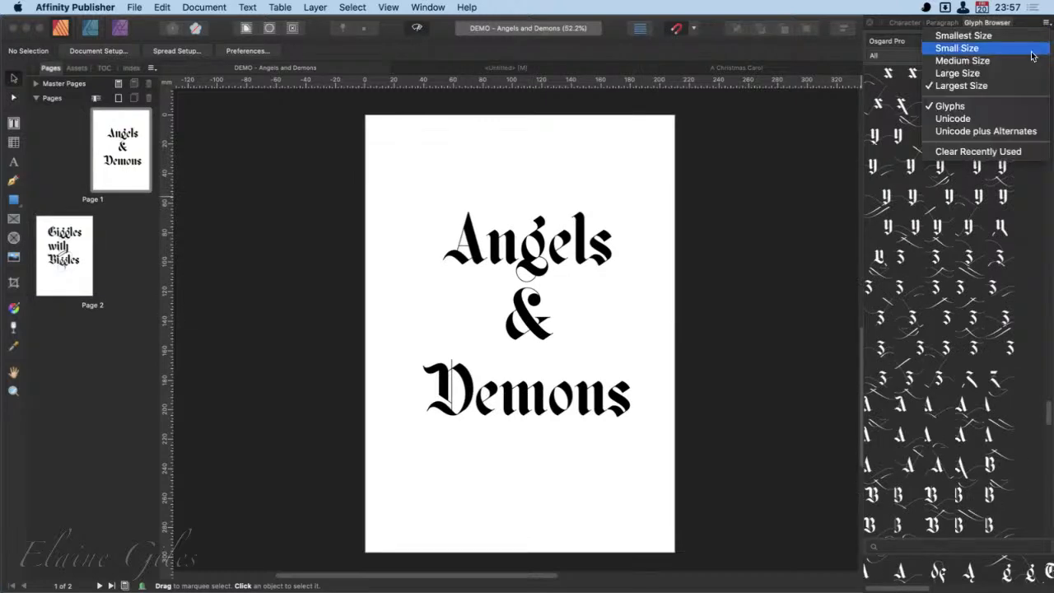
pyautogui.click(976, 47)
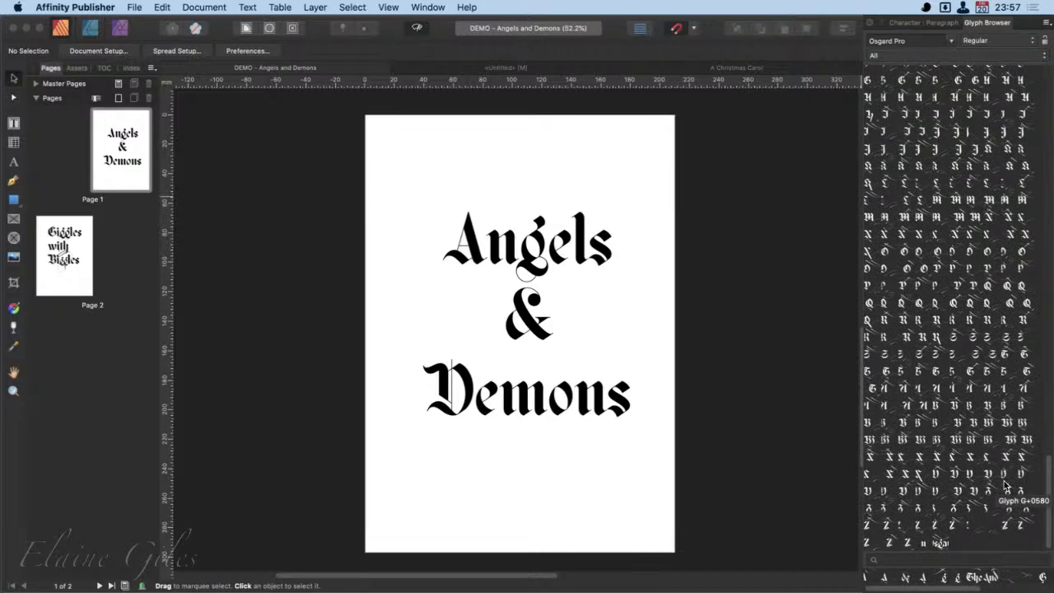
pyautogui.click(1047, 25)
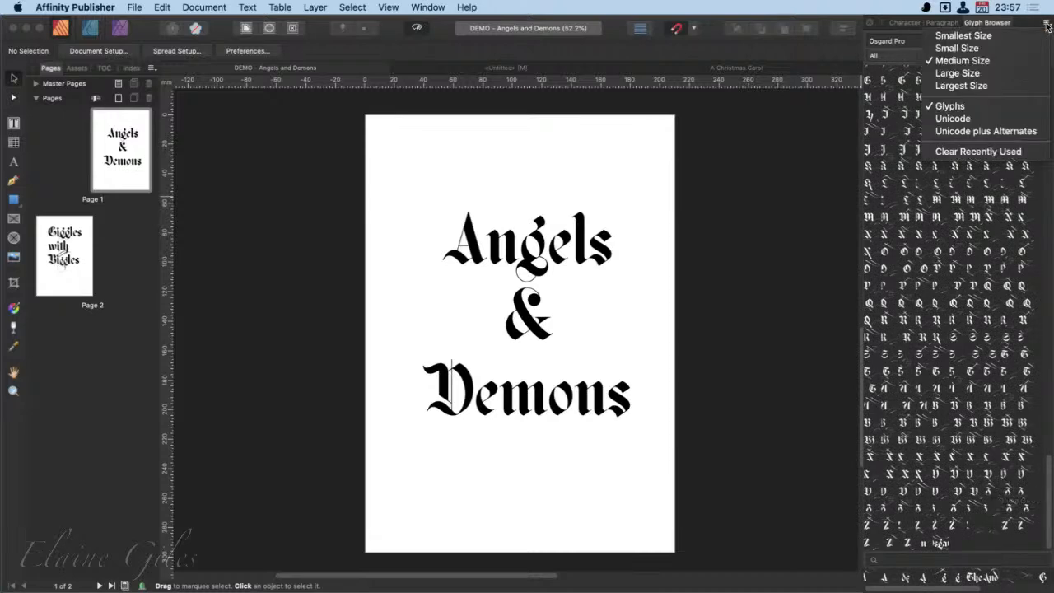
pyautogui.click(972, 86)
pyautogui.scroll(5, 1002, 258)
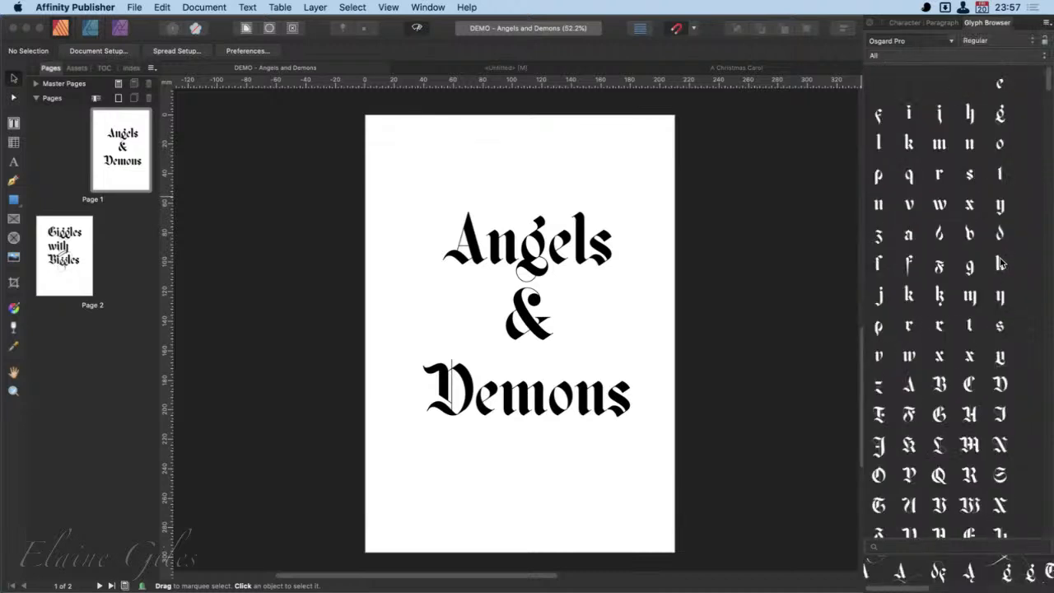
# - Place the text cursor in the word "Angels" and examine the Glyph Browser's font, style and character-subset choices
pyautogui.click(952, 43)
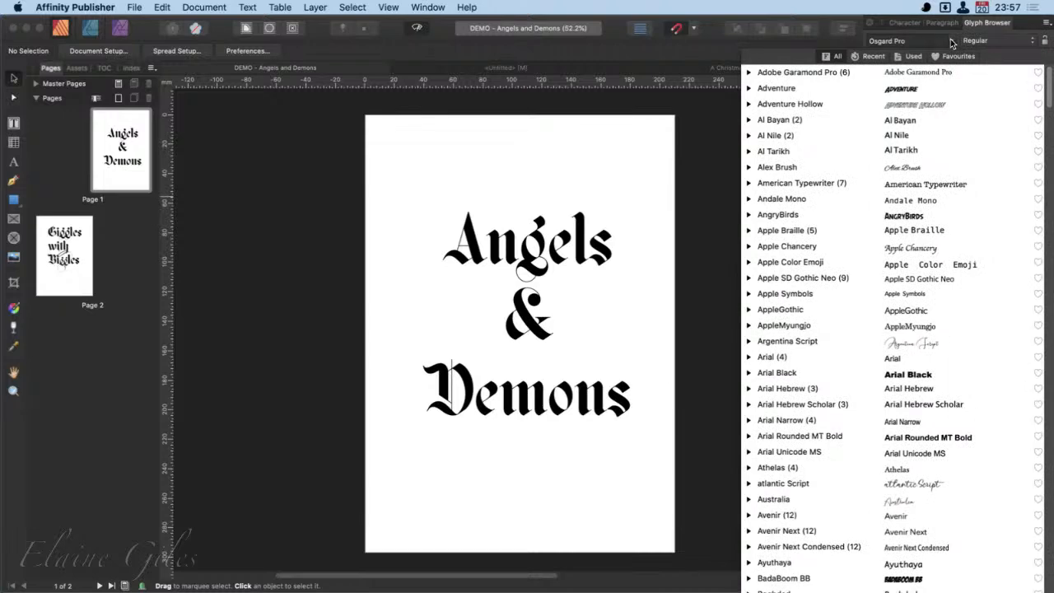
pyautogui.click(952, 42)
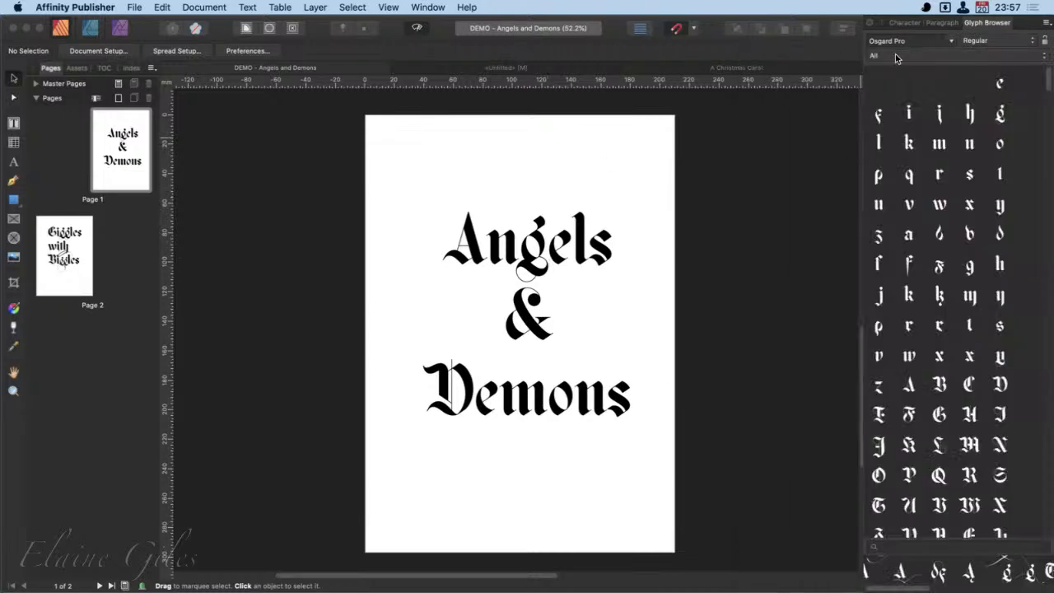
pyautogui.doubleClick(575, 267)
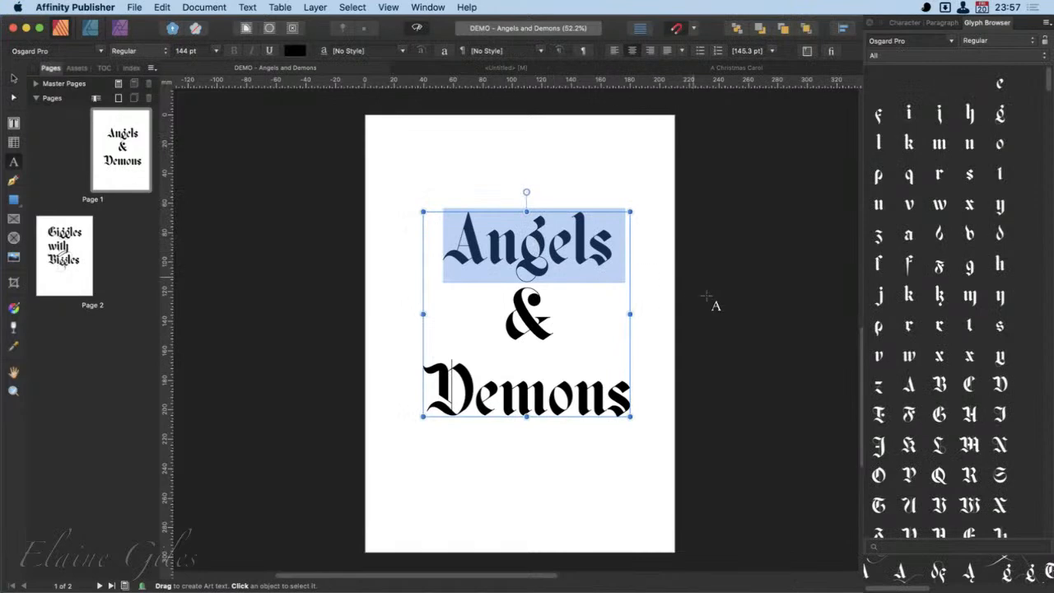
pyautogui.click(519, 247)
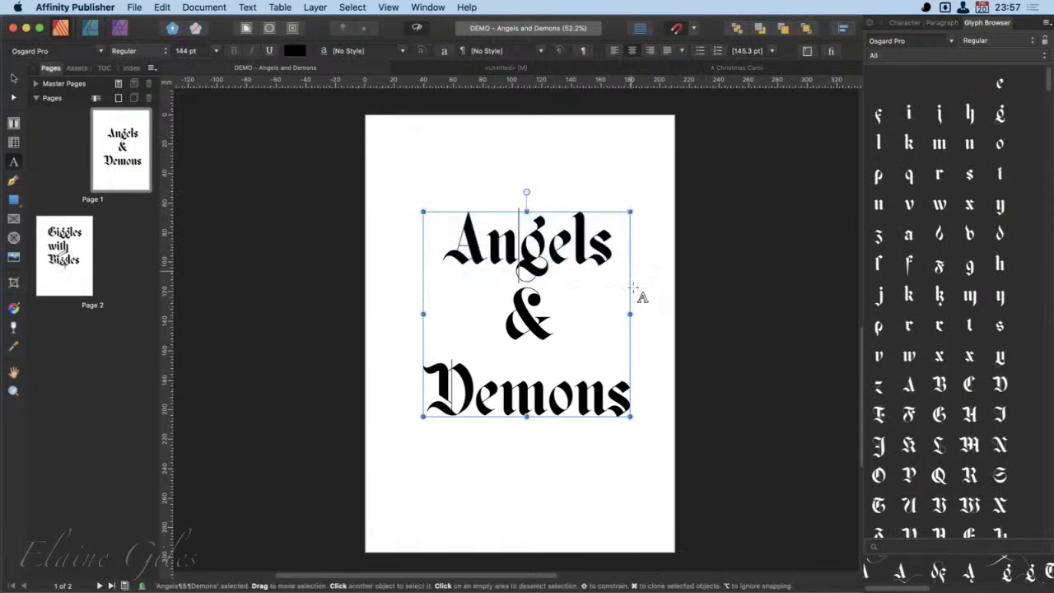
pyautogui.click(1022, 41)
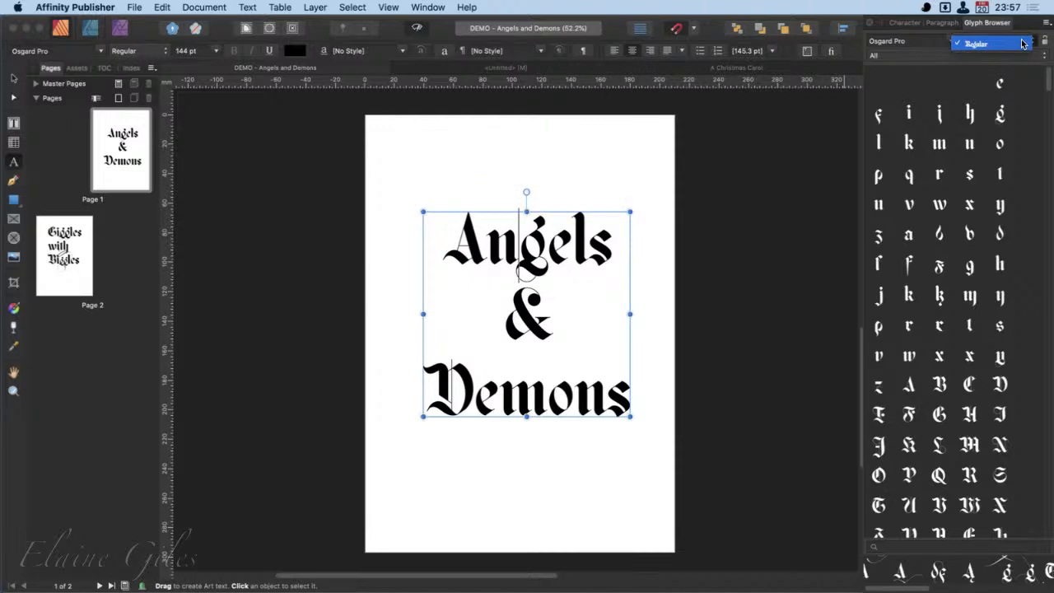
pyautogui.click(1022, 43)
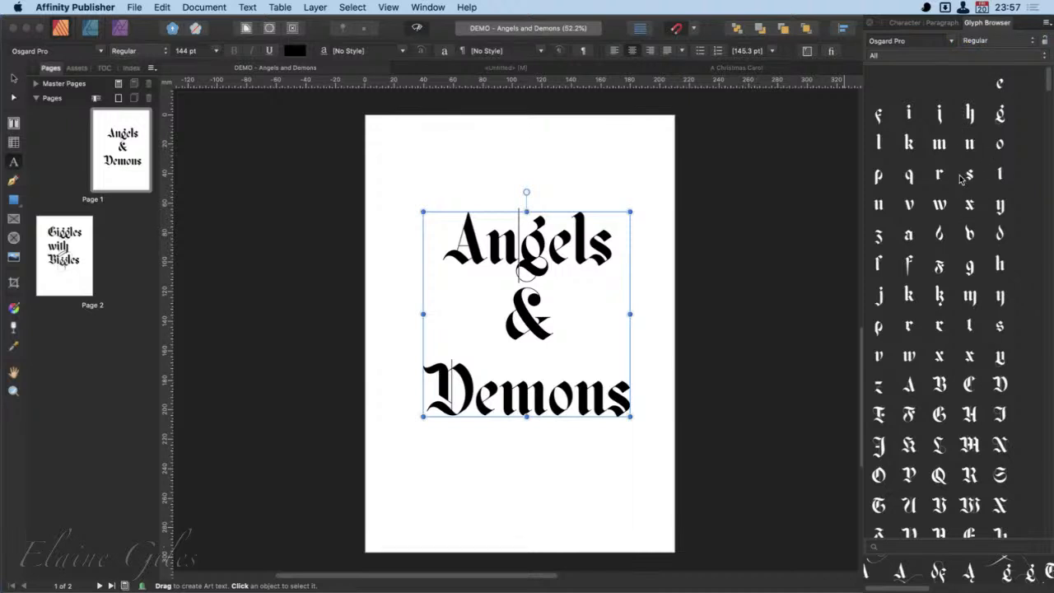
pyautogui.click(959, 57)
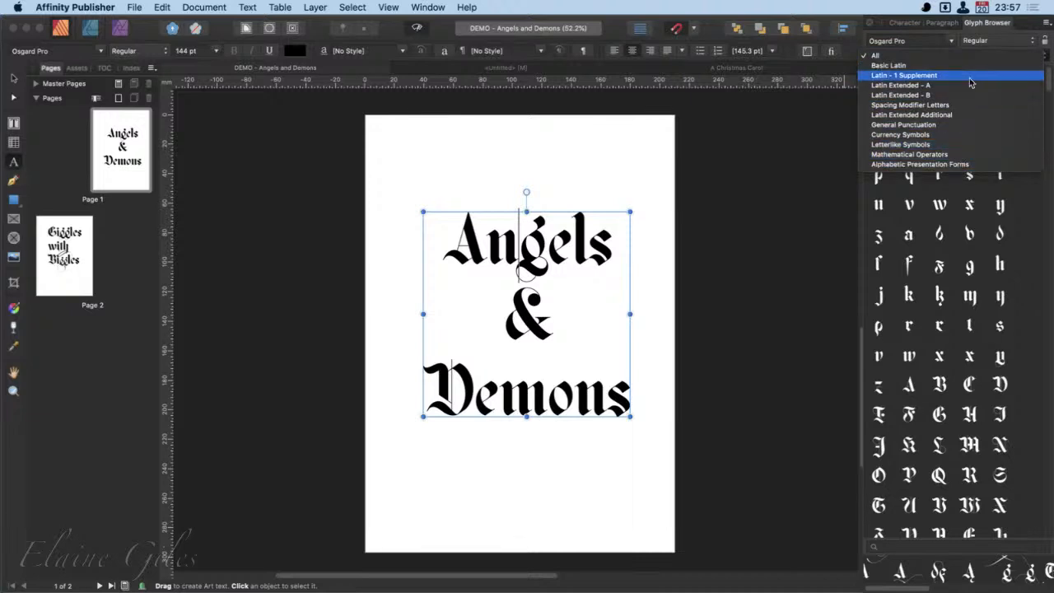
pyautogui.click(968, 56)
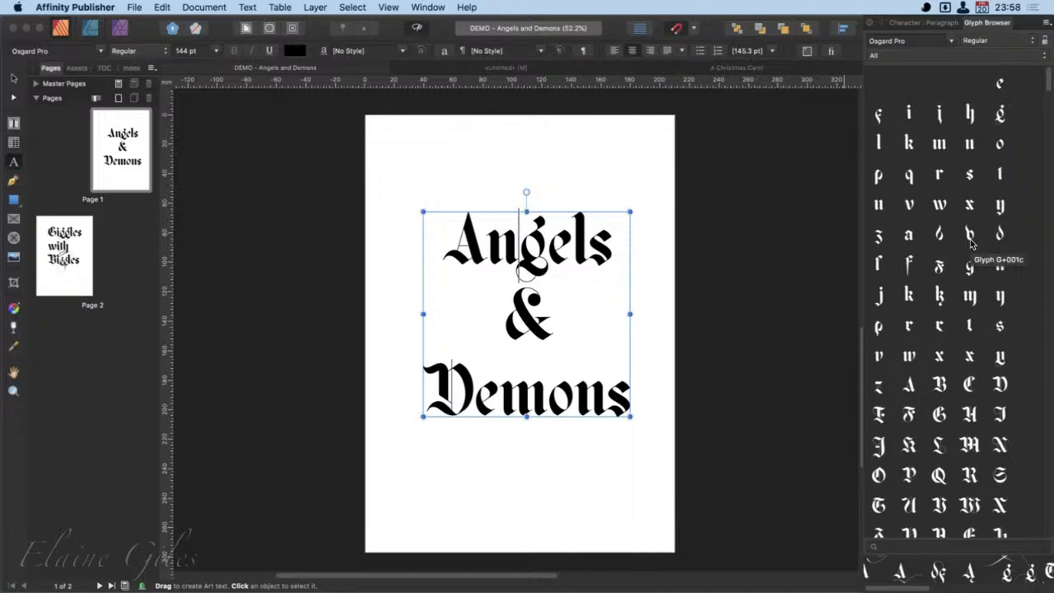
# - Browse the Osgard Pro glyphs and switch the Glyph Browser's font to Osgard Stencil
pyautogui.scroll(-3, 952, 327)
pyautogui.scroll(-3, 951, 327)
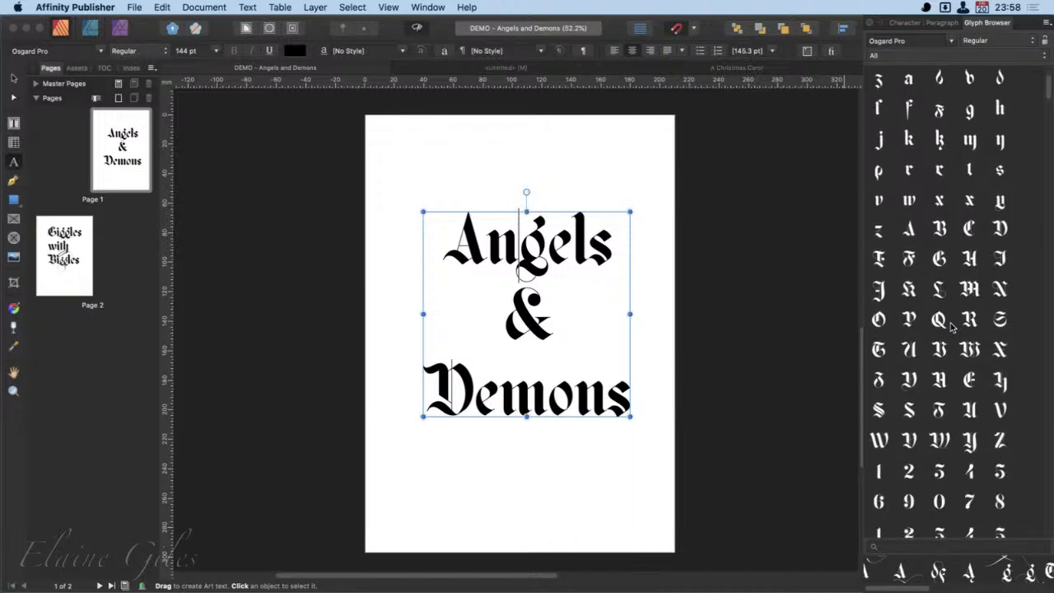
pyautogui.scroll(-3, 951, 327)
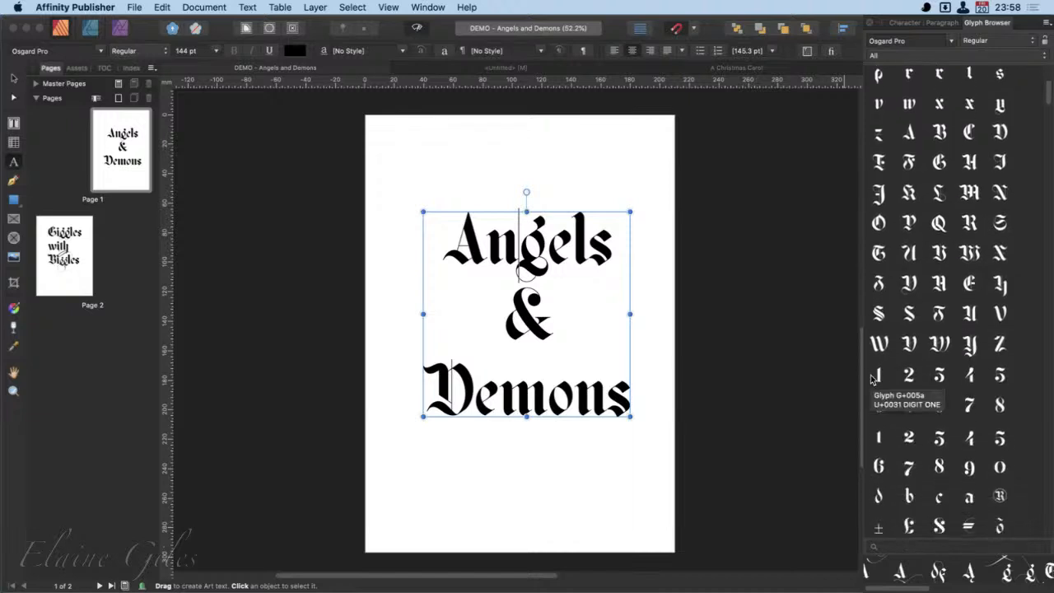
pyautogui.click(952, 41)
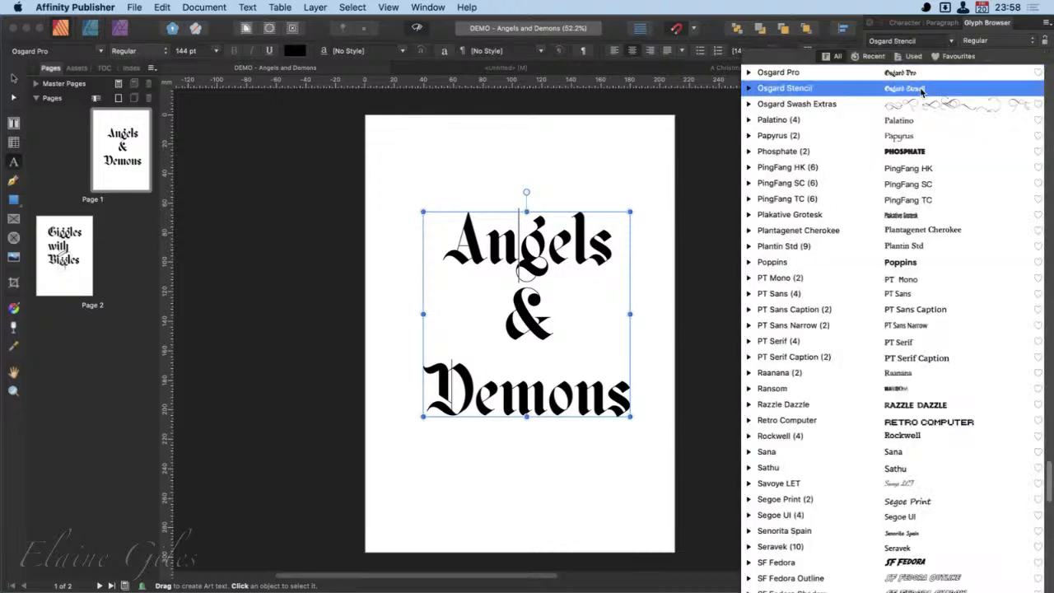
pyautogui.scroll(-10, 922, 91)
pyautogui.press('Return')
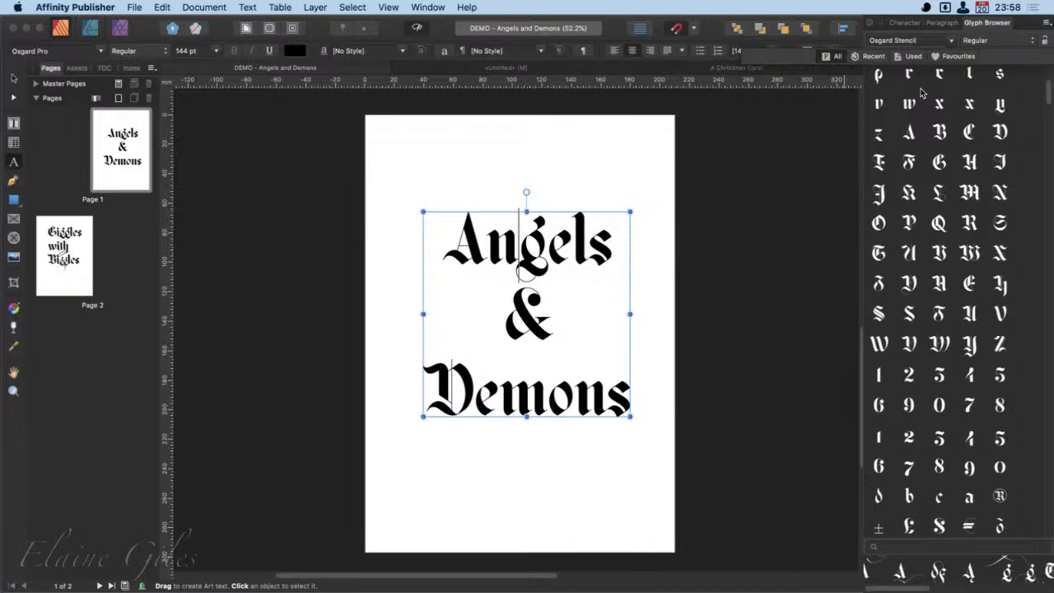
# - Set the Glyph Browser's font to Australia and show its glyphs from the start of the set
pyautogui.click(951, 42)
pyautogui.write('aust')
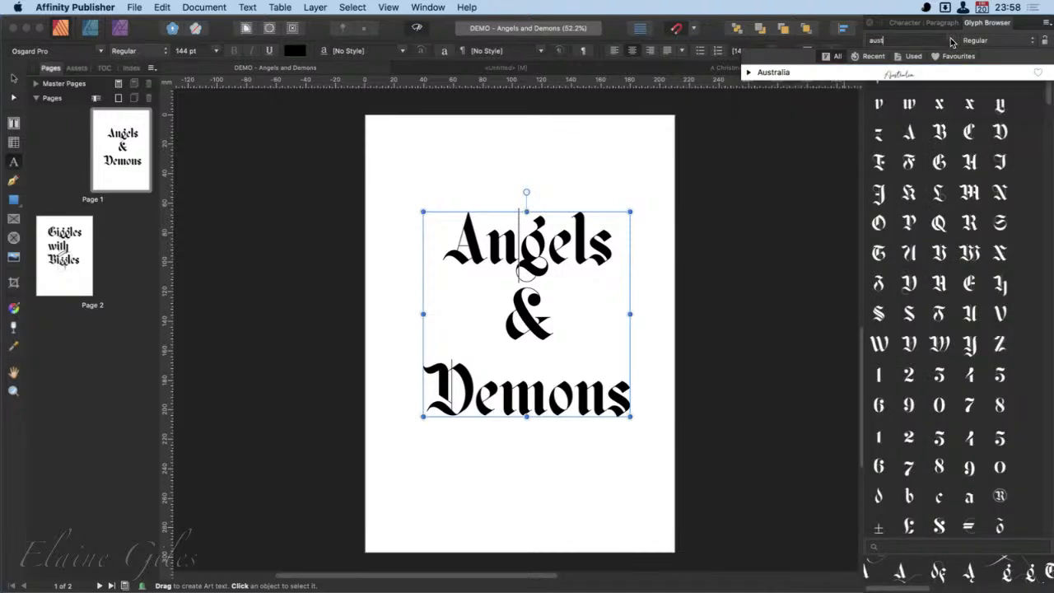
pyautogui.write('r')
pyautogui.press('Return')
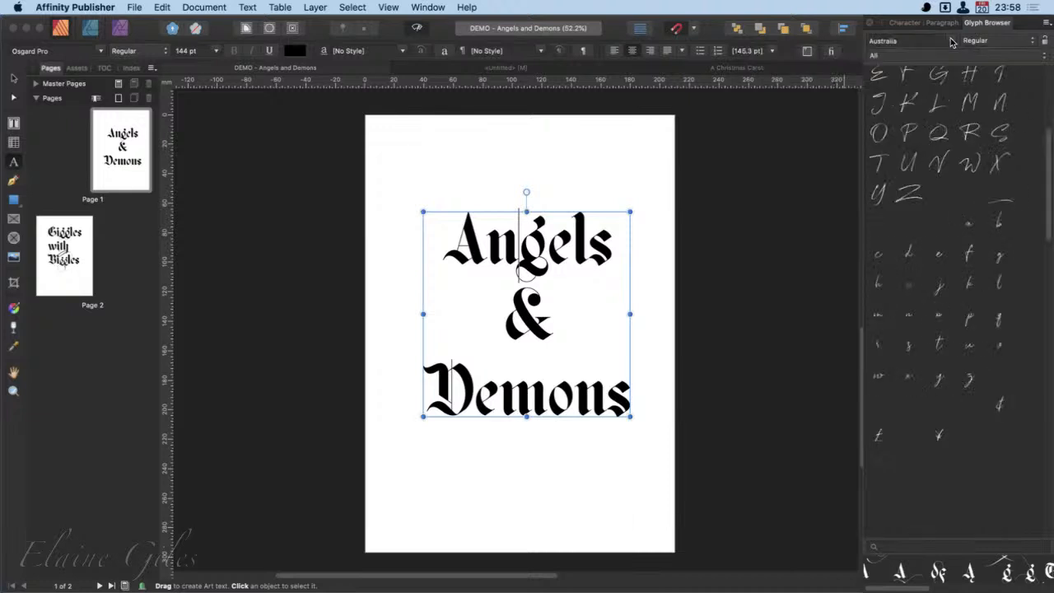
pyautogui.scroll(5, 964, 200)
pyautogui.scroll(2, 966, 199)
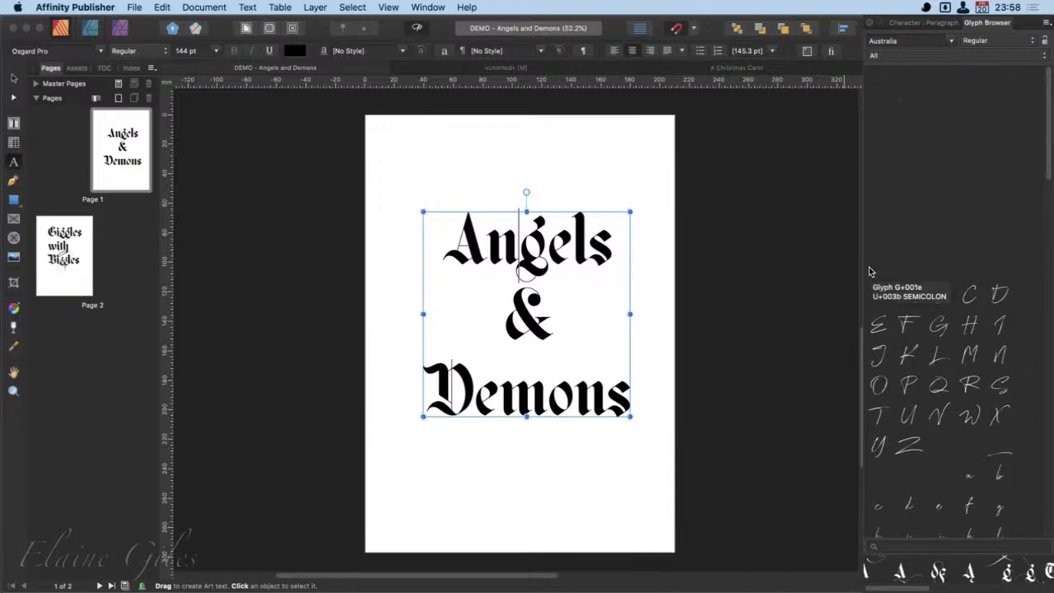
pyautogui.moveTo(871, 71)
pyautogui.mouseDown()
pyautogui.moveTo(991, 244)
pyautogui.moveTo(1040, 281)
pyautogui.mouseUp()
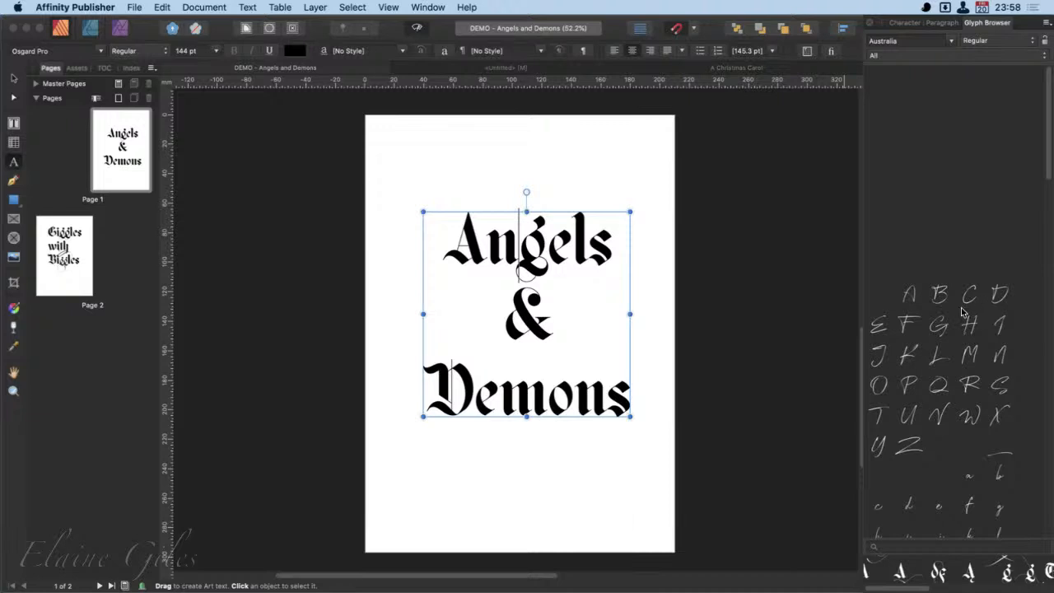
pyautogui.moveTo(895, 281); pyautogui.dragTo(922, 304)
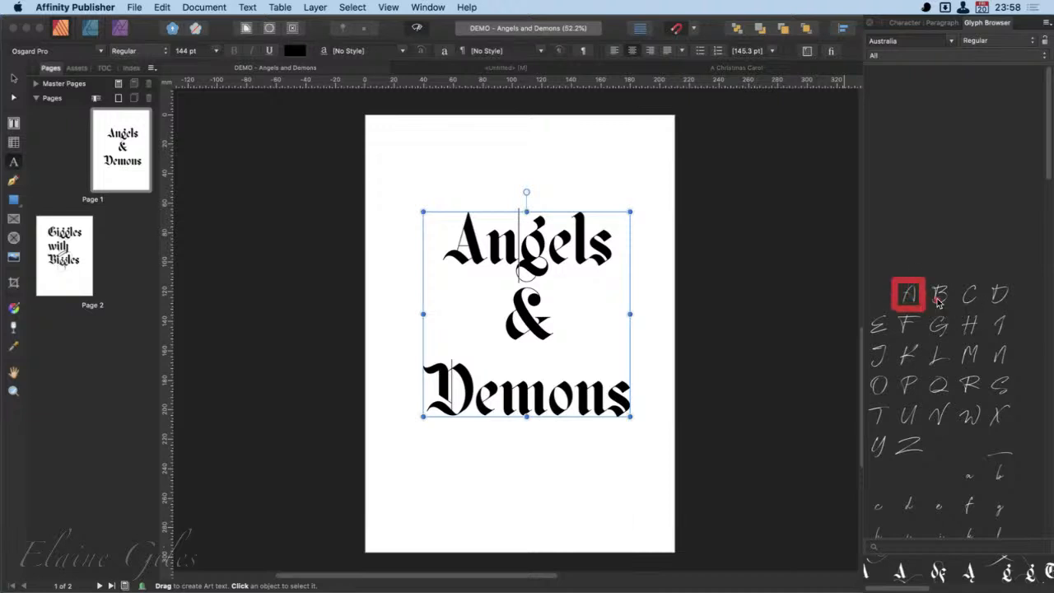
pyautogui.moveTo(925, 277)
pyautogui.mouseDown()
pyautogui.moveTo(960, 318)
pyautogui.moveTo(956, 311)
pyautogui.mouseUp()
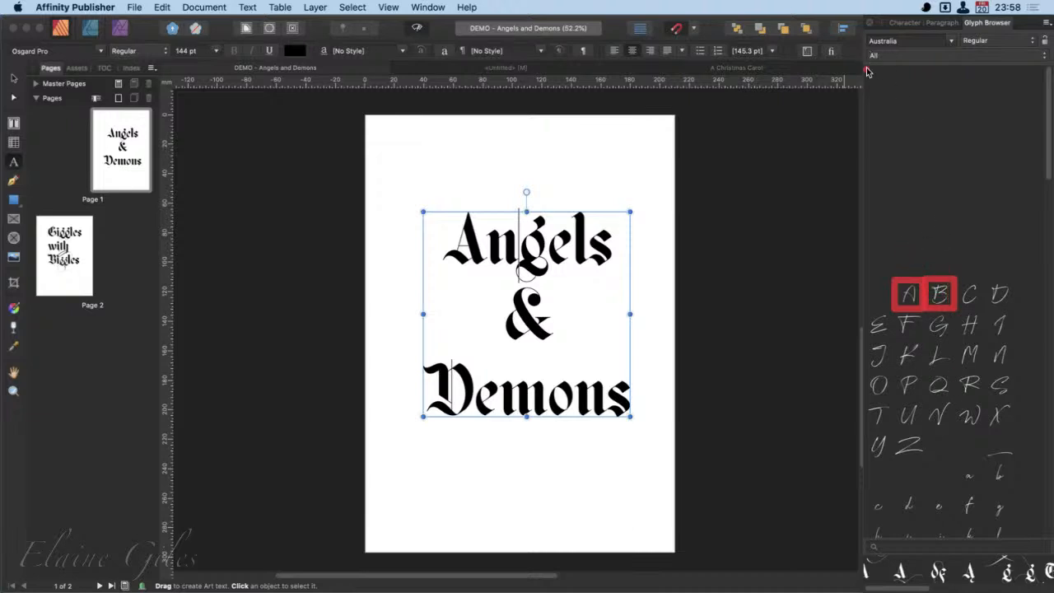
pyautogui.moveTo(867, 70); pyautogui.dragTo(1037, 273)
# - Examine the Australia font's glyph set, from the basic letters and currency symbols through accented characters to the ligatures
pyautogui.scroll(-3, 935, 327)
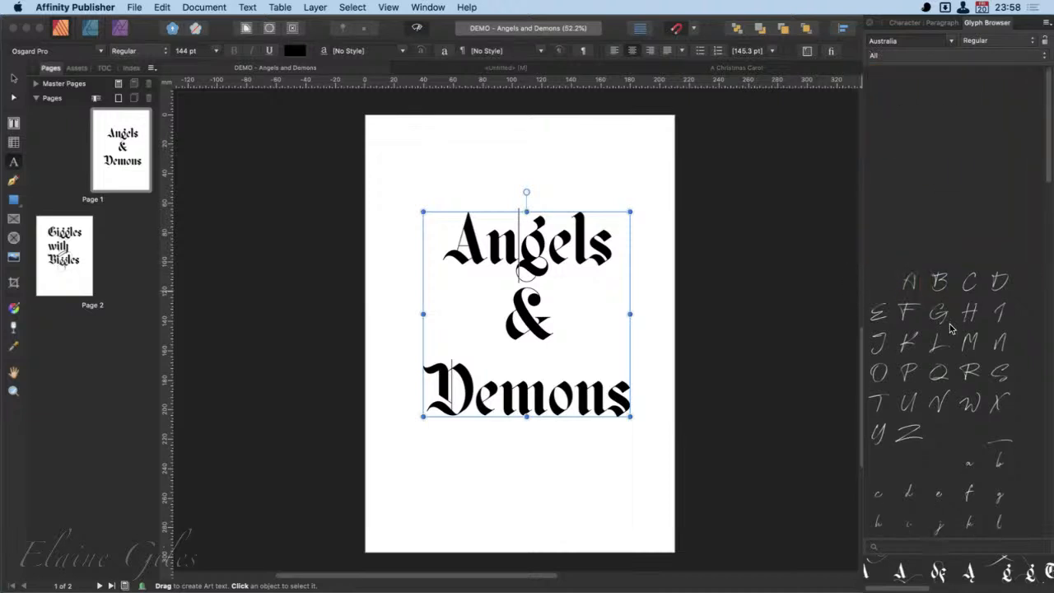
pyautogui.scroll(-5, 951, 328)
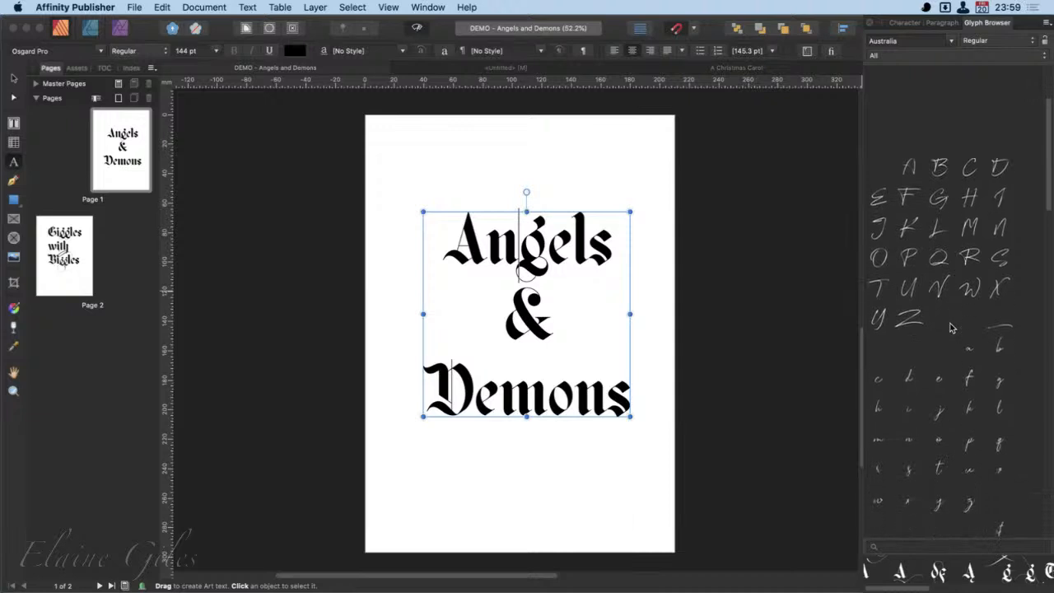
pyautogui.scroll(-3, 952, 328)
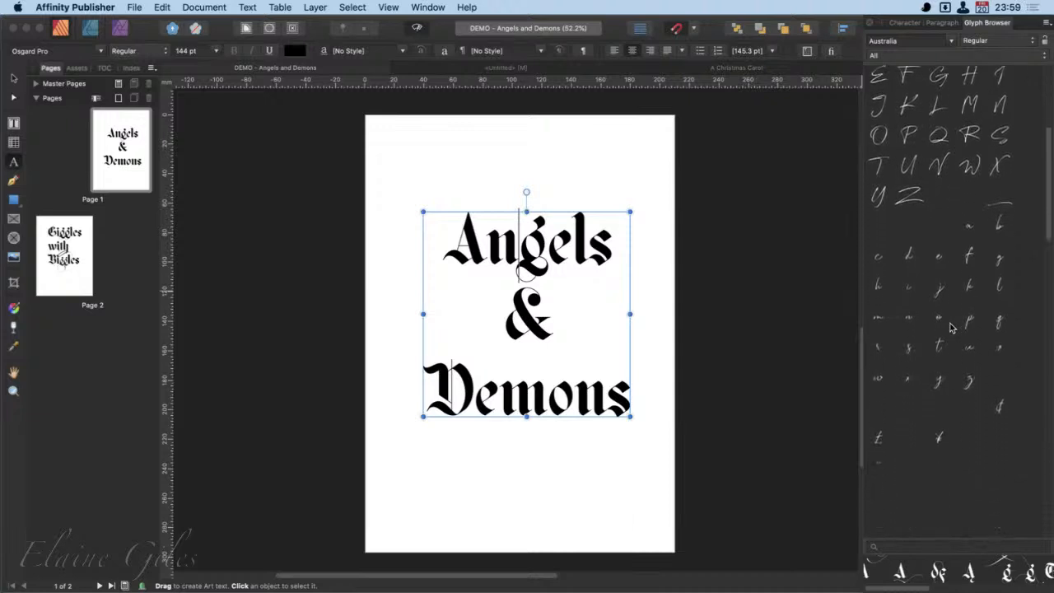
pyautogui.scroll(-8, 951, 327)
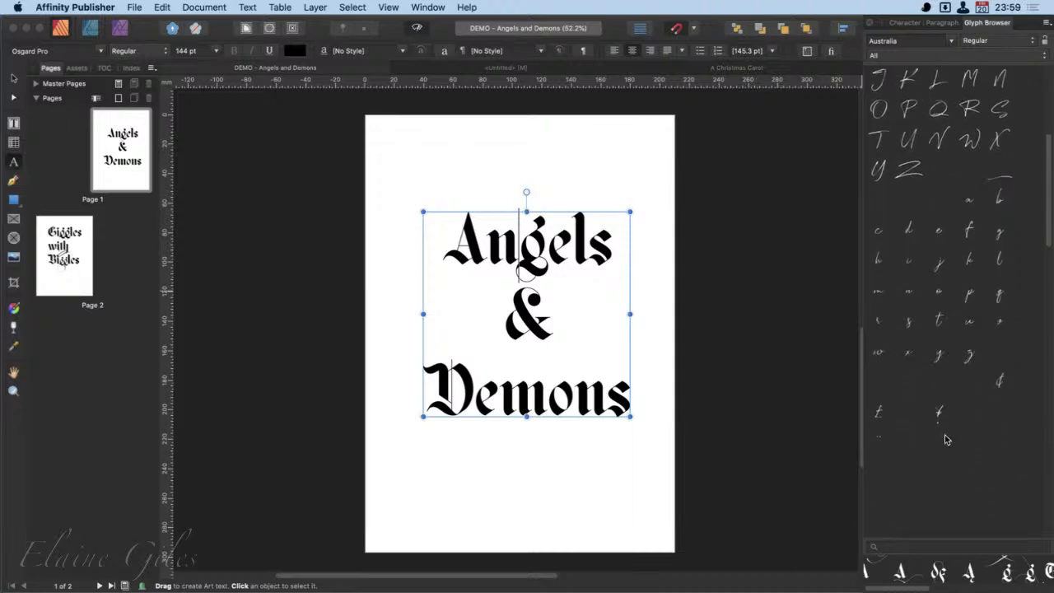
pyautogui.scroll(3, 945, 439)
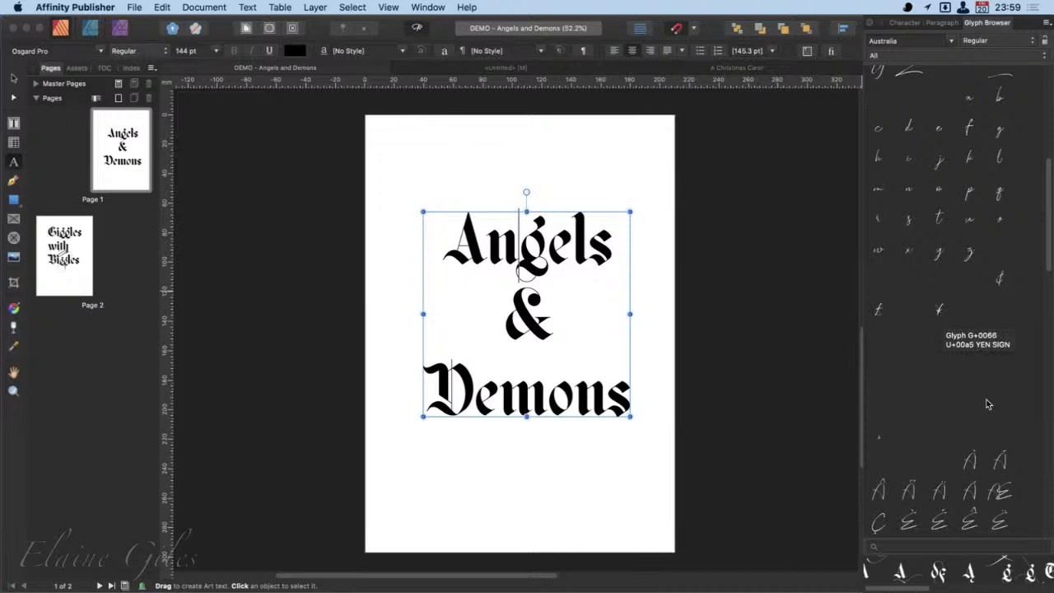
pyautogui.scroll(-9, 1001, 409)
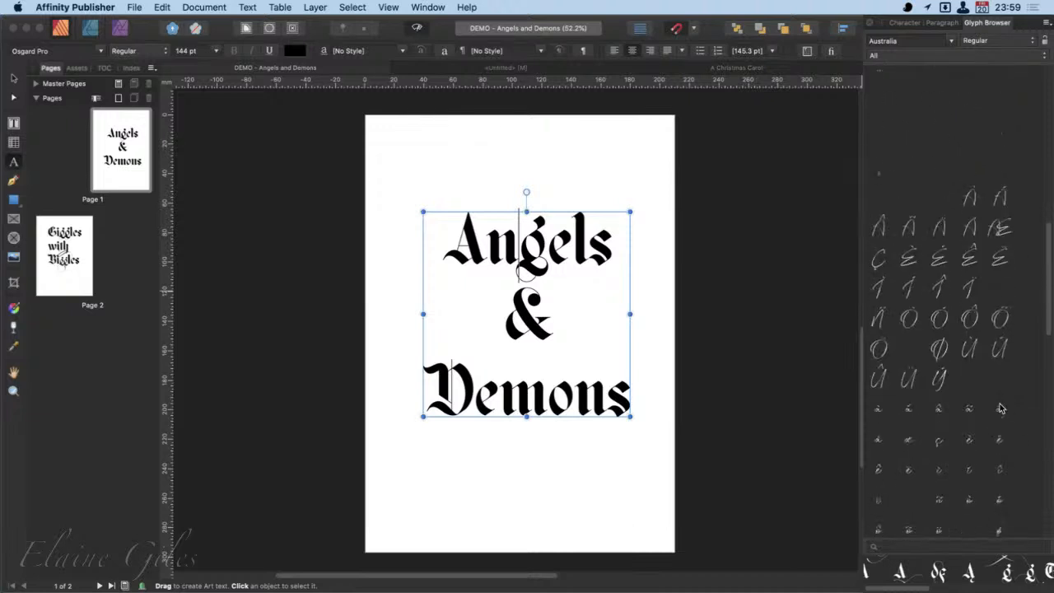
pyautogui.scroll(-9, 1001, 408)
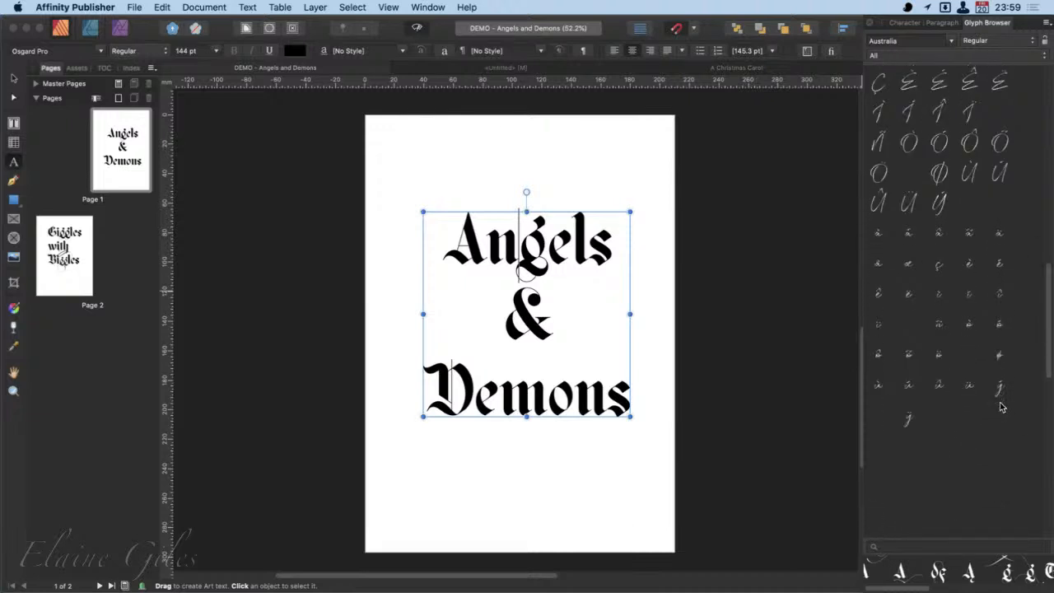
pyautogui.scroll(-8, 1000, 404)
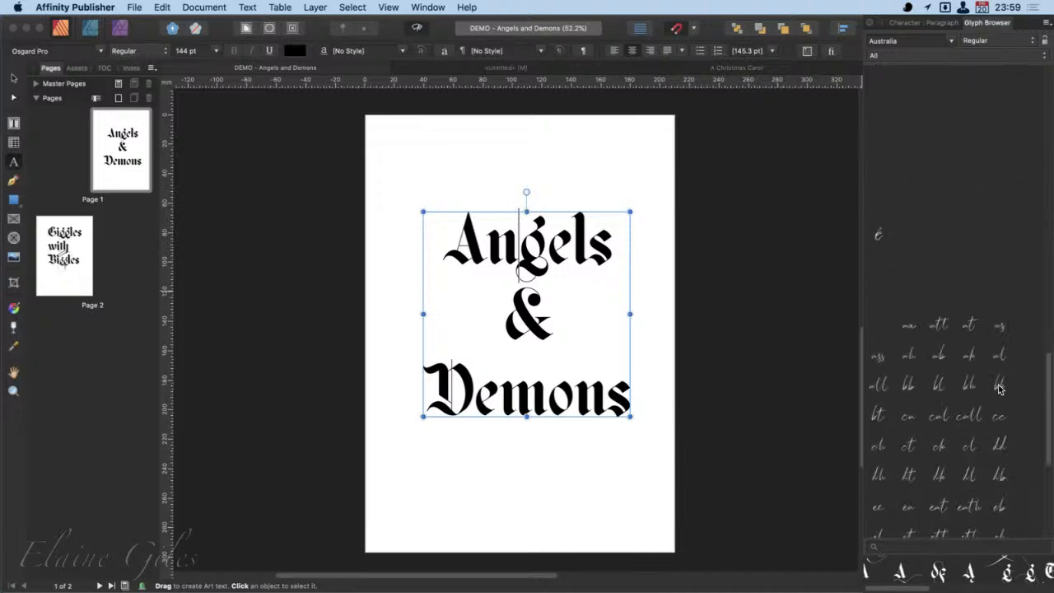
pyautogui.scroll(-6, 999, 392)
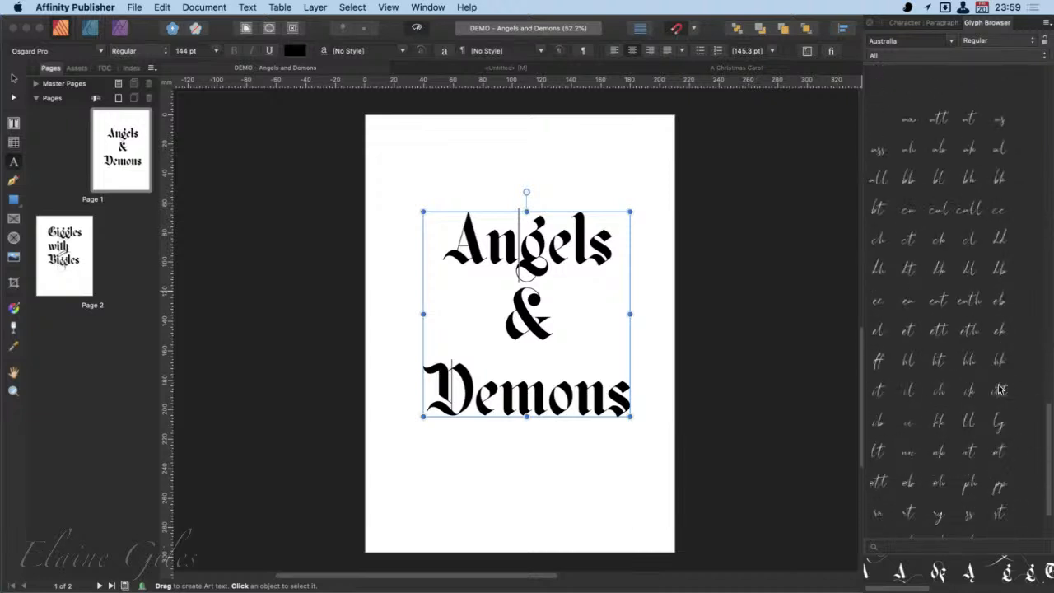
pyautogui.scroll(-1, 999, 389)
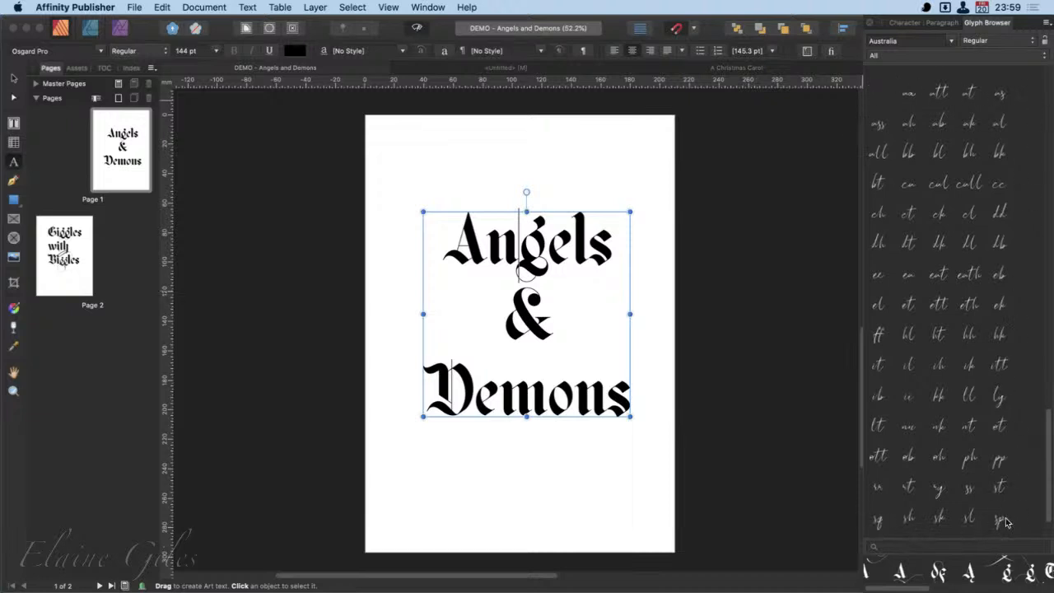
# - Switch the Glyph Browser's font from Australia to Osgard Pro and show its glyphs from the start of the set
pyautogui.scroll(-2, 1008, 520)
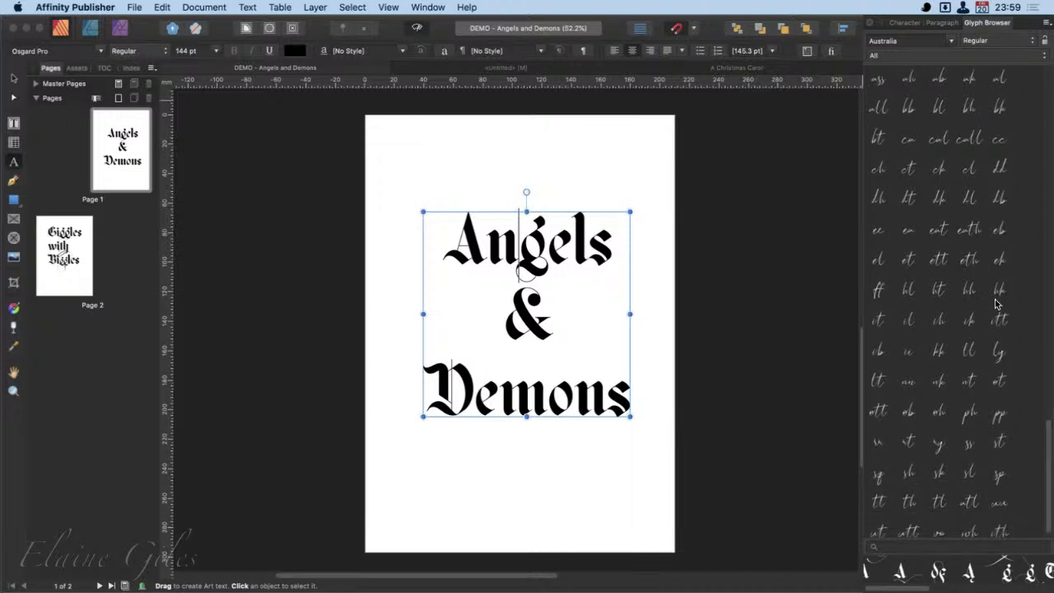
pyautogui.click(951, 41)
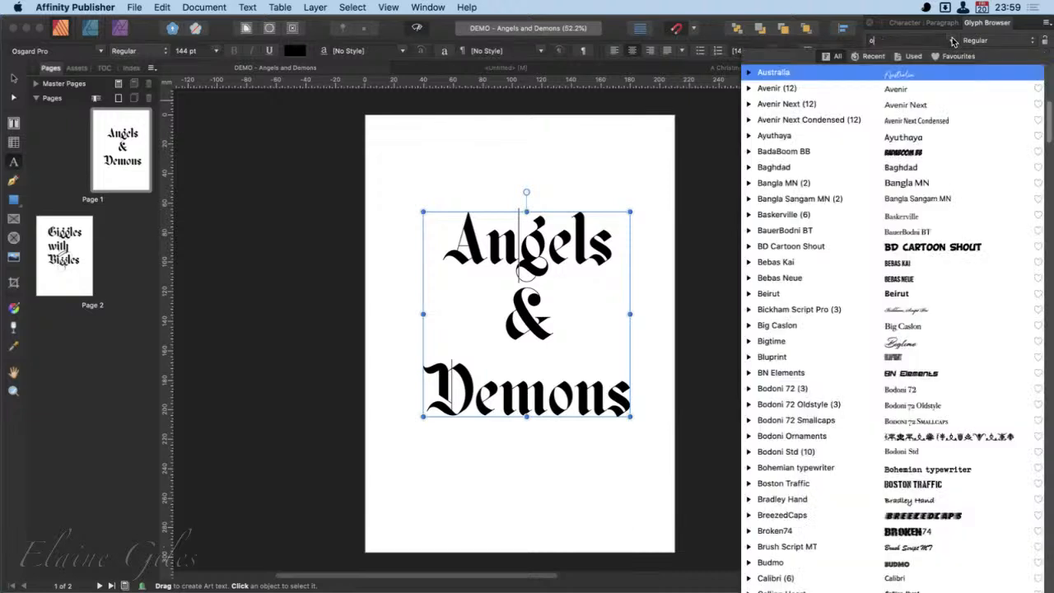
pyautogui.write('osg')
pyautogui.press('Down')
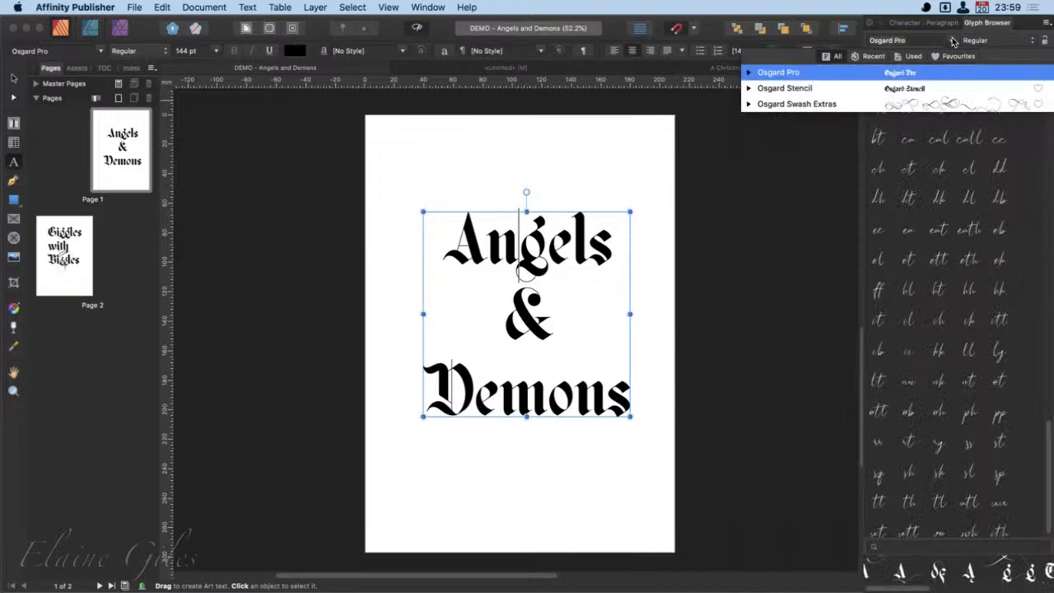
pyautogui.press('Return')
pyautogui.scroll(5, 971, 229)
pyautogui.scroll(10, 971, 229)
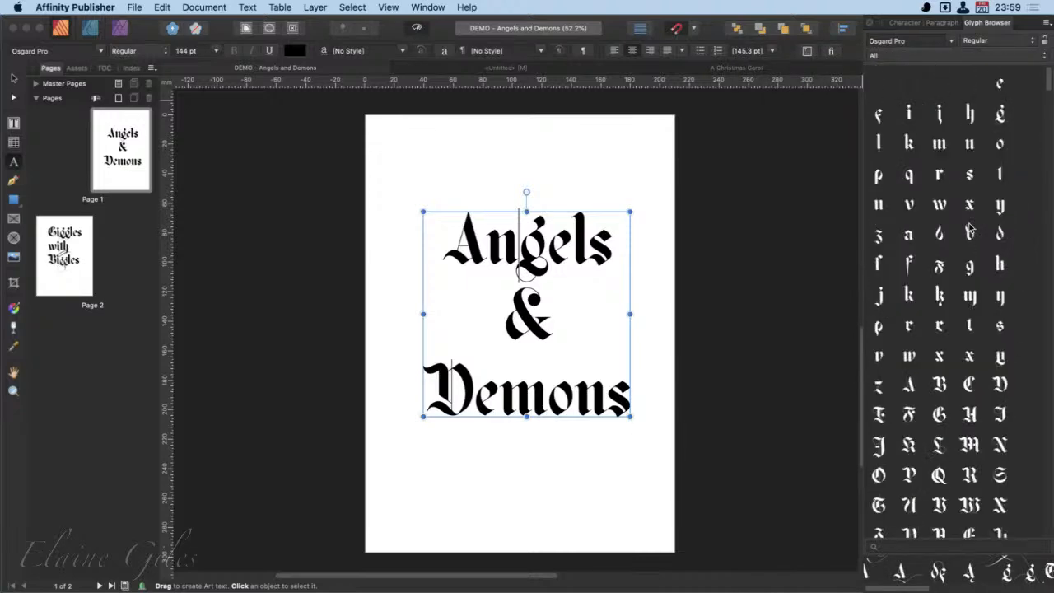
# - Examine the Osgard Pro glyph set from the alternate letters and numerals to the decorative ligatures and whole-word glyphs
pyautogui.scroll(-2, 1021, 285)
pyautogui.scroll(-6, 1021, 285)
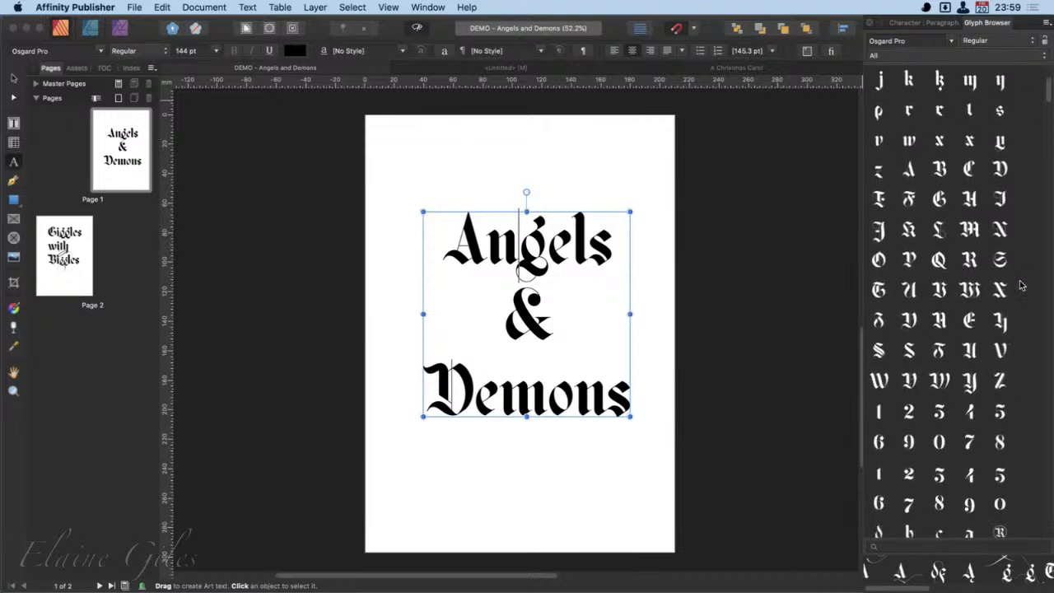
pyautogui.scroll(-1, 1021, 285)
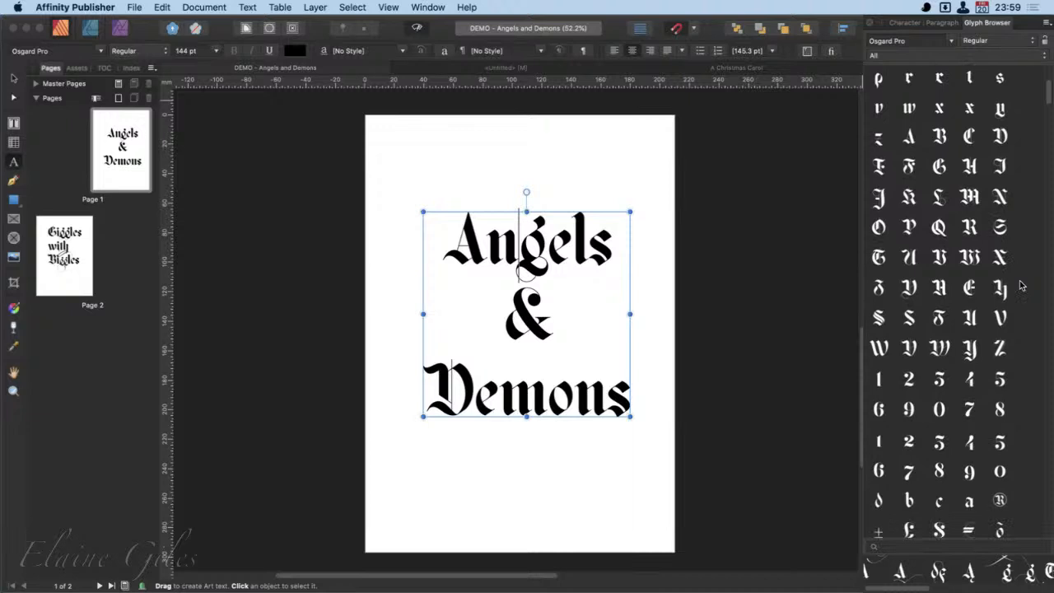
pyautogui.scroll(1, 1020, 285)
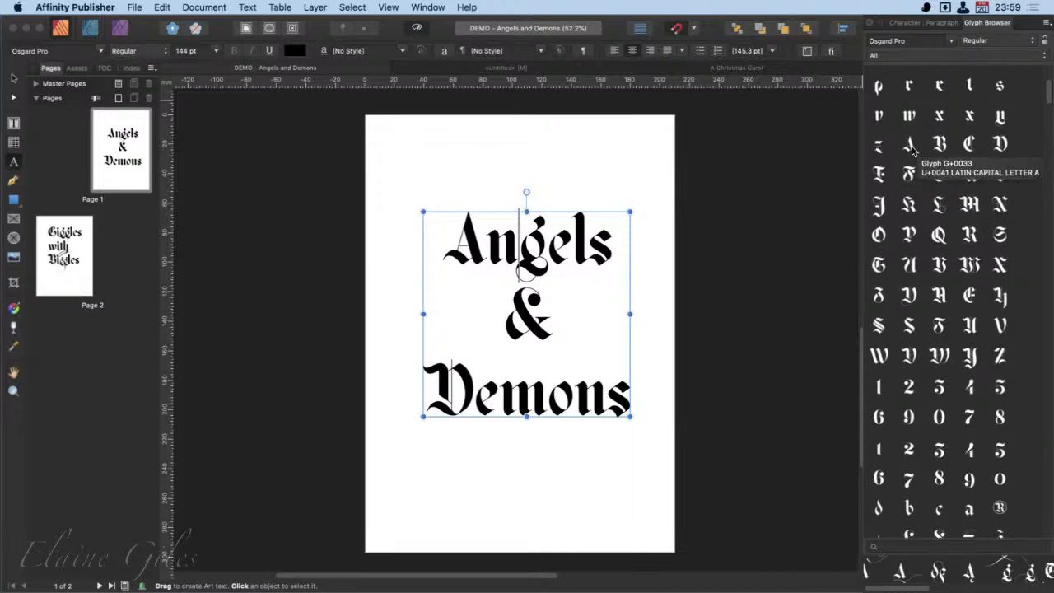
pyautogui.scroll(-3, 1011, 304)
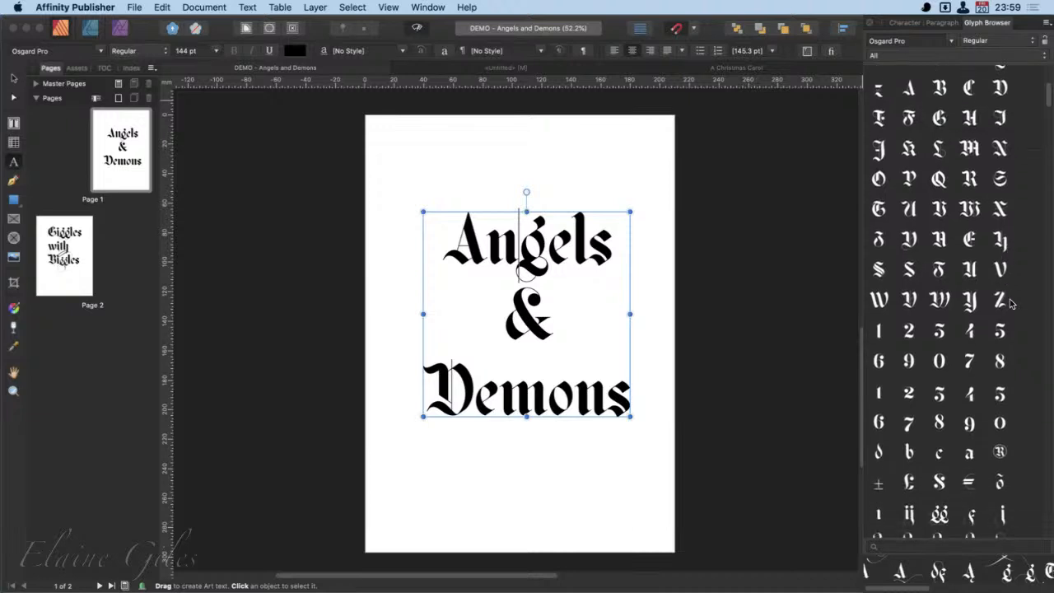
pyautogui.scroll(-2, 1012, 304)
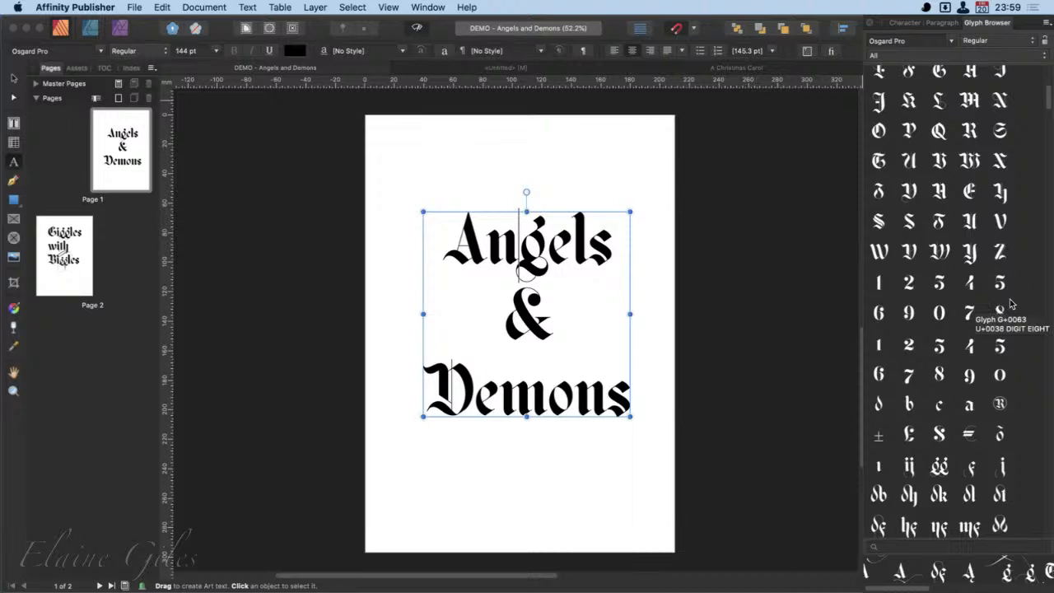
pyautogui.scroll(-8, 1012, 304)
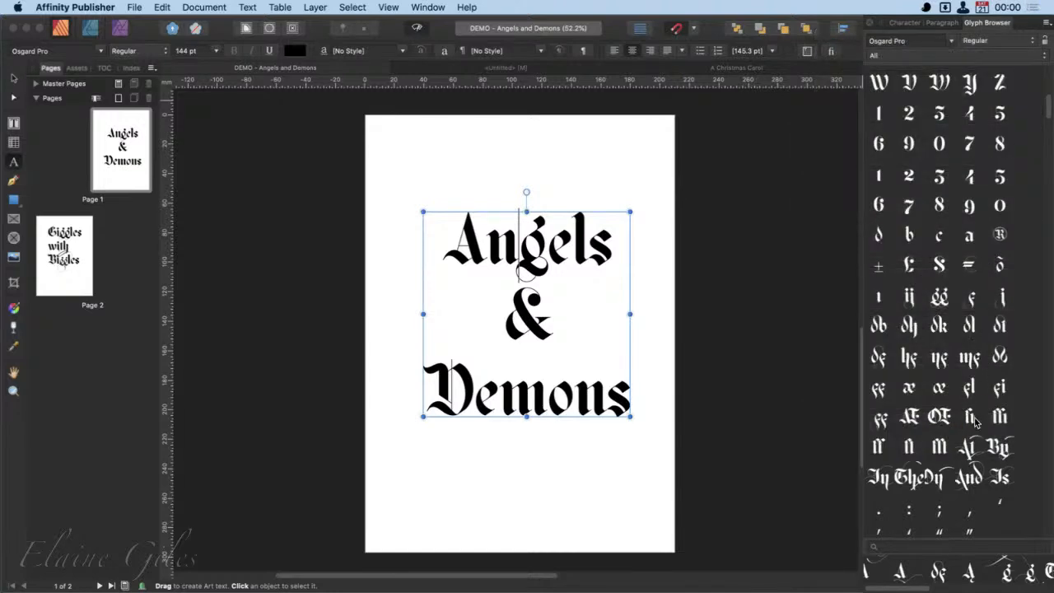
pyautogui.scroll(-1, 975, 423)
pyautogui.scroll(-2, 974, 422)
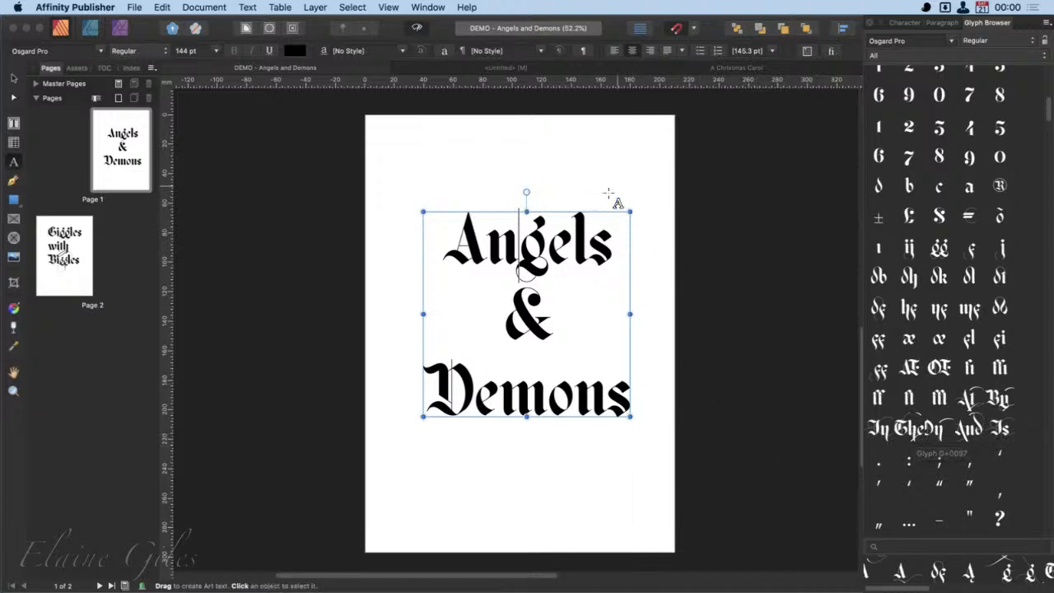
# - Create new art text of about 153 pt above "Angels" with the Osgard Pro "The" glyph, and colour it black
pyautogui.moveTo(511, 154); pyautogui.dragTo(662, 213)
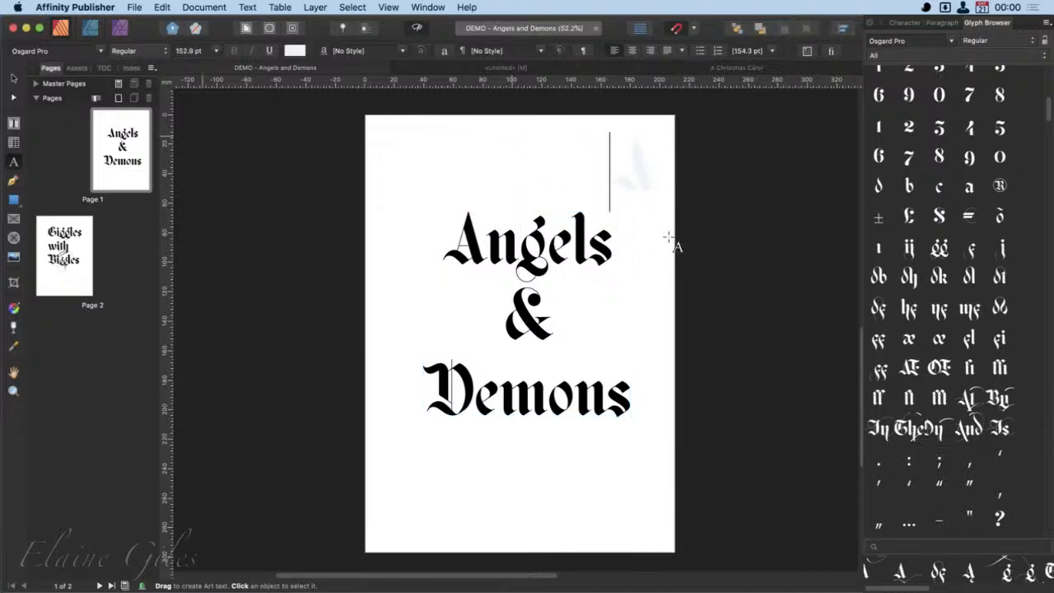
pyautogui.doubleClick(910, 430)
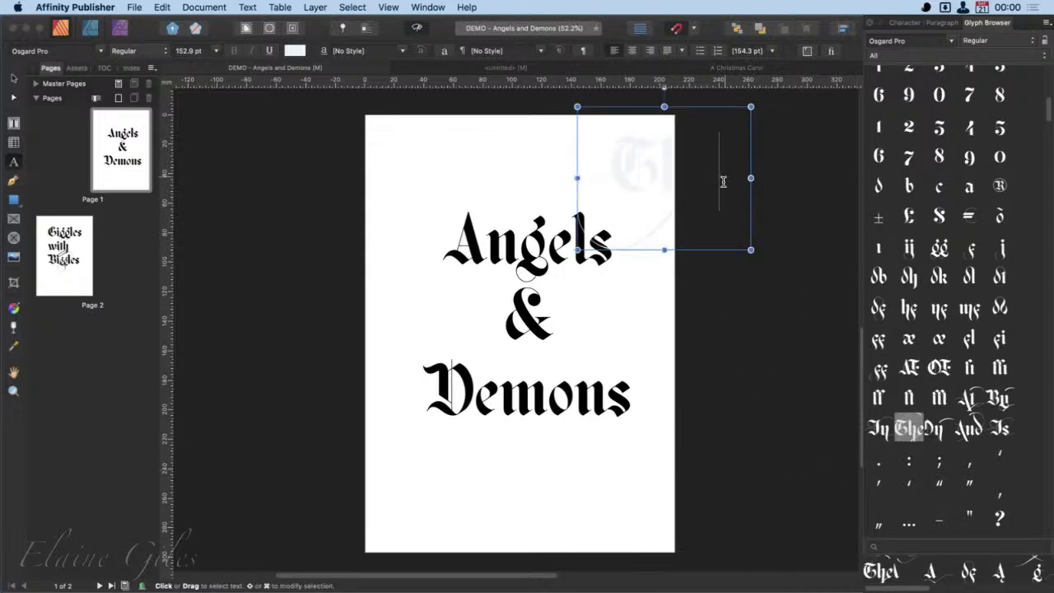
pyautogui.doubleClick(671, 164)
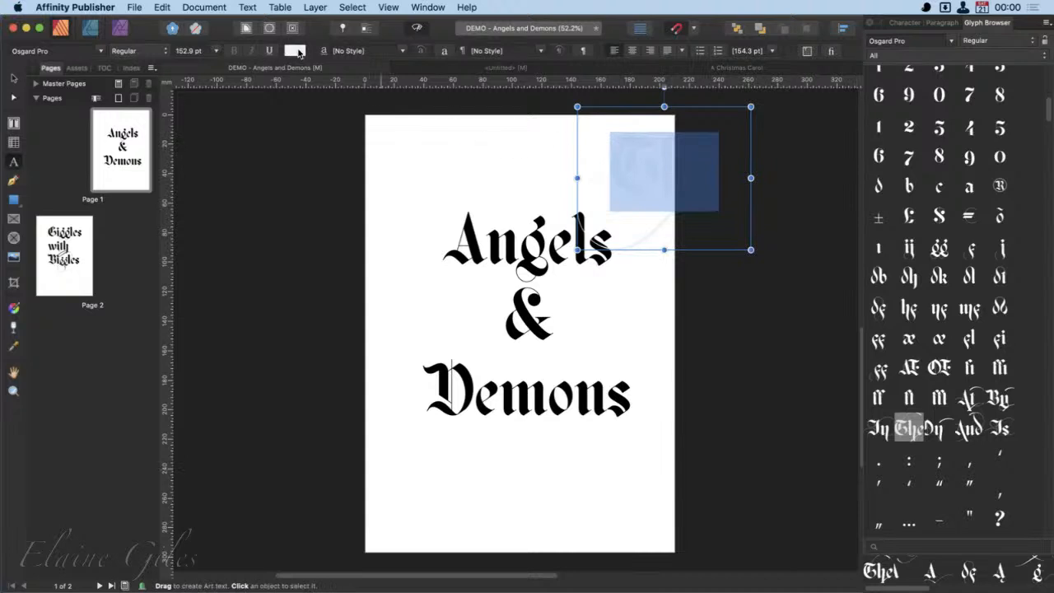
pyautogui.click(299, 51)
pyautogui.moveTo(321, 101); pyautogui.dragTo(461, 116)
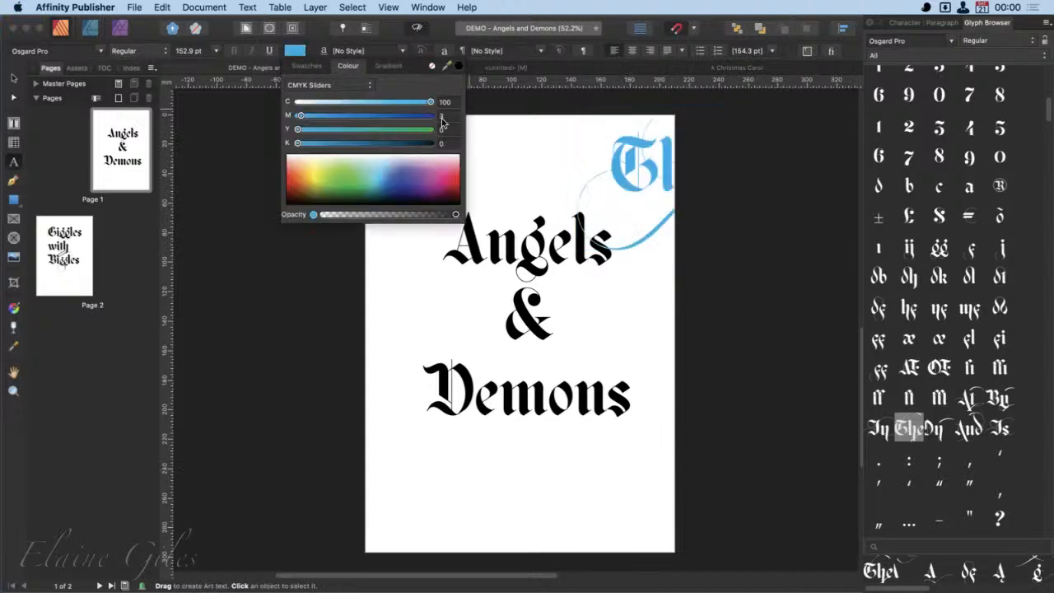
pyautogui.click(307, 66)
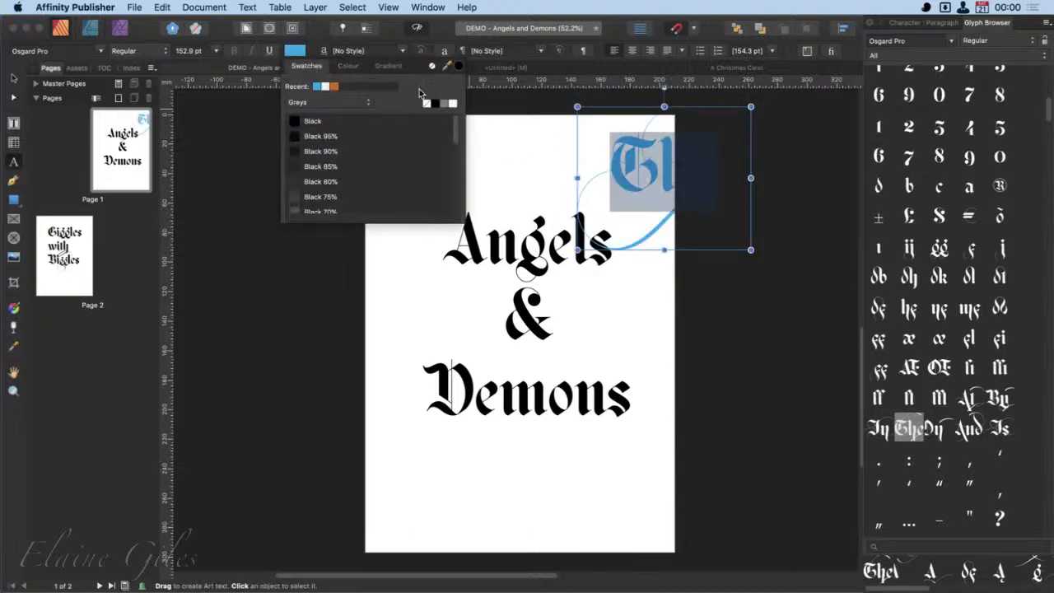
pyautogui.click(434, 103)
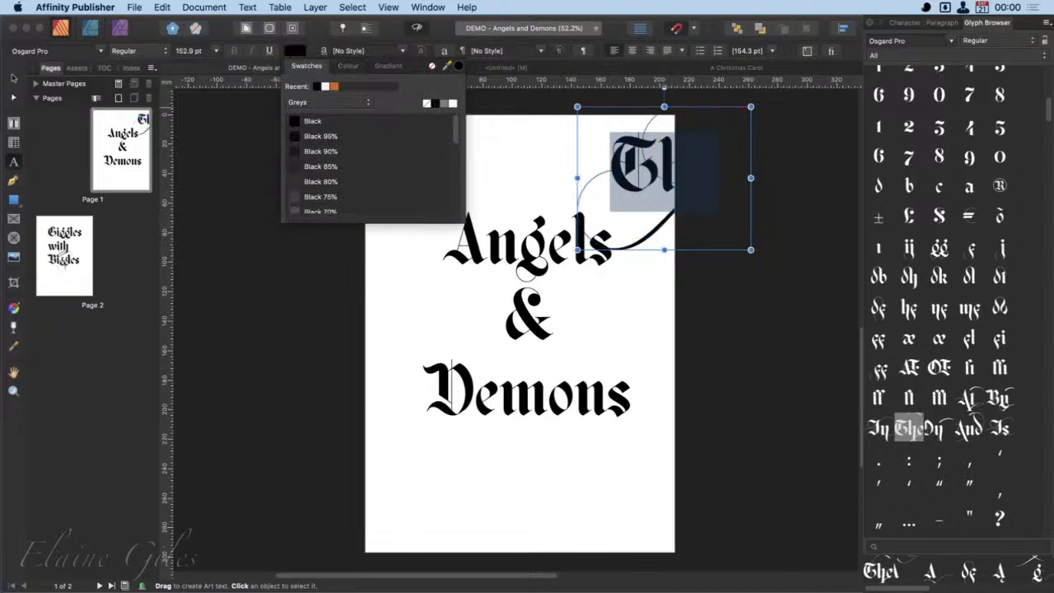
# - Move the "Angels & Demons" text down the page and place "The" centred above it
pyautogui.click(13, 80)
pyautogui.moveTo(666, 174); pyautogui.dragTo(346, 275)
pyautogui.moveTo(529, 257); pyautogui.dragTo(523, 400)
pyautogui.click(285, 275)
pyautogui.moveTo(285, 275); pyautogui.dragTo(507, 207)
pyautogui.moveTo(529, 375); pyautogui.dragTo(532, 307)
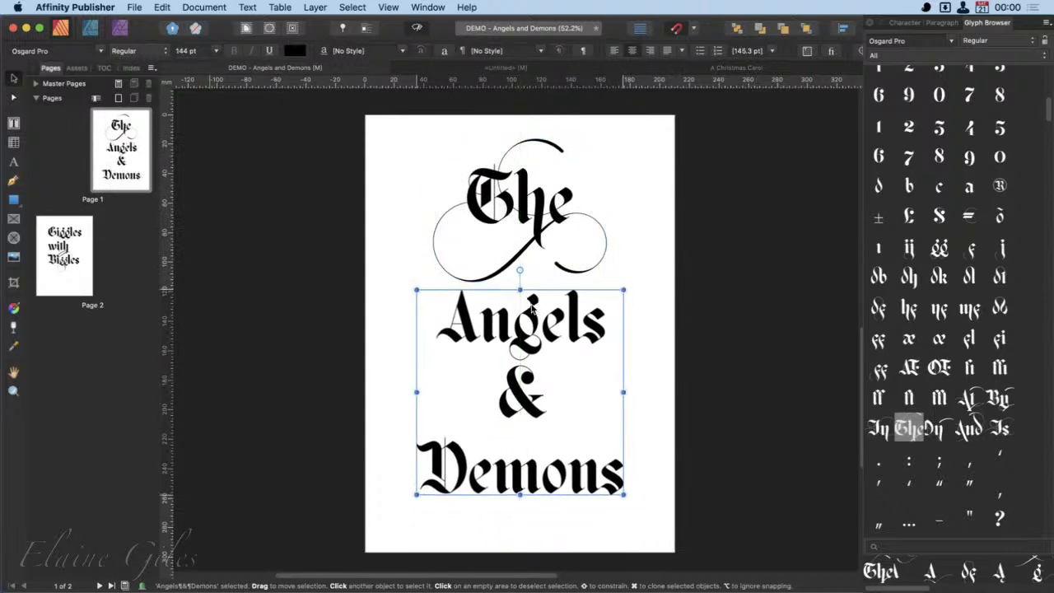
pyautogui.click(815, 222)
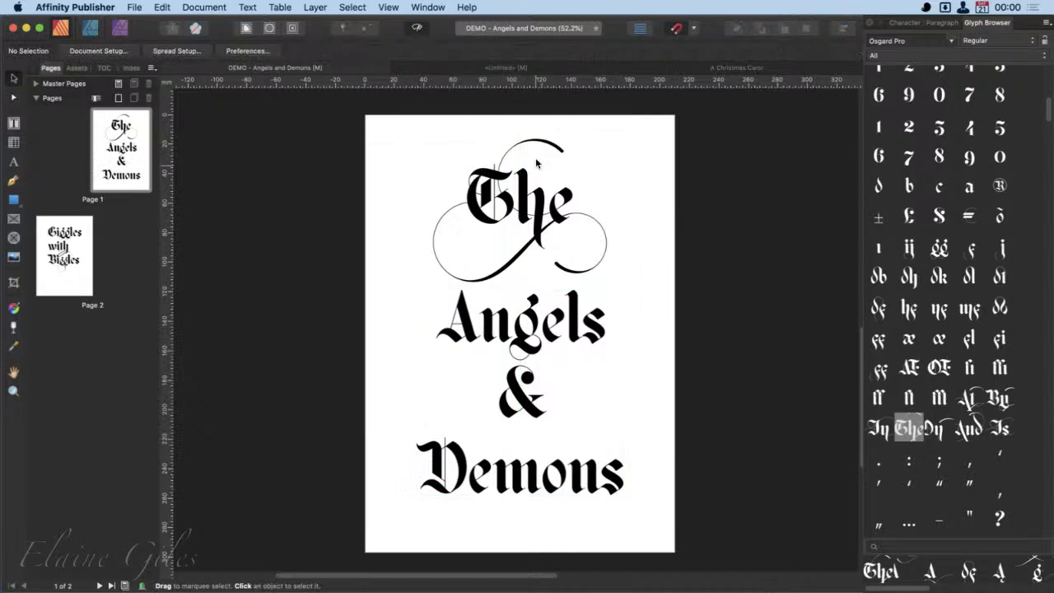
# - Replace the "The" glyph with Osgard Pro's decorative "And" word glyph
pyautogui.doubleClick(537, 211)
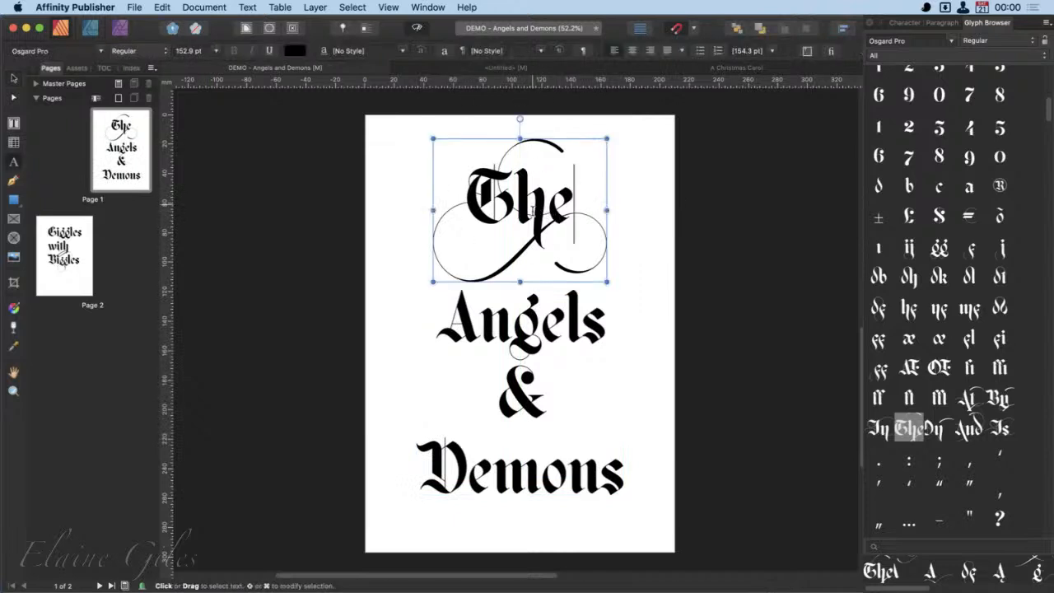
pyautogui.doubleClick(533, 211)
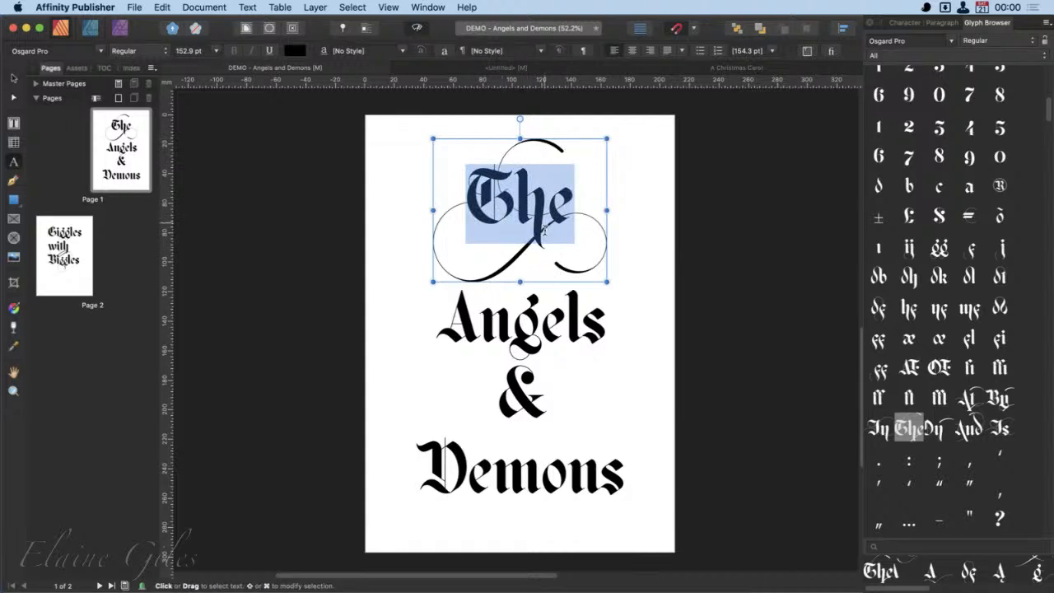
pyautogui.doubleClick(970, 429)
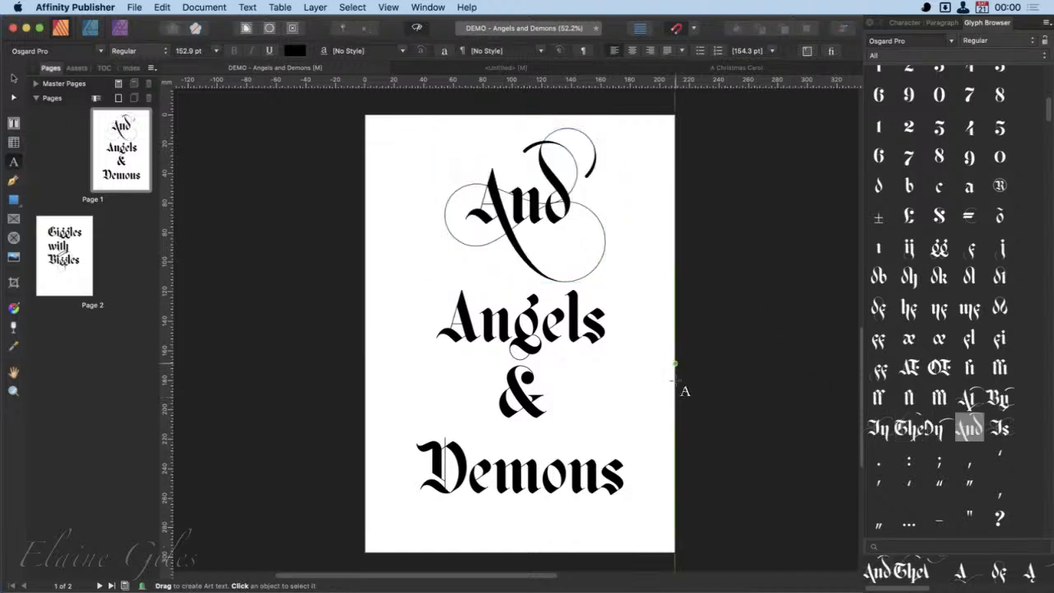
# - Replace the ampersand between "Angels" and "Demons" with a copy of the decorative "And" glyph
pyautogui.click(515, 398)
pyautogui.doubleClick(514, 400)
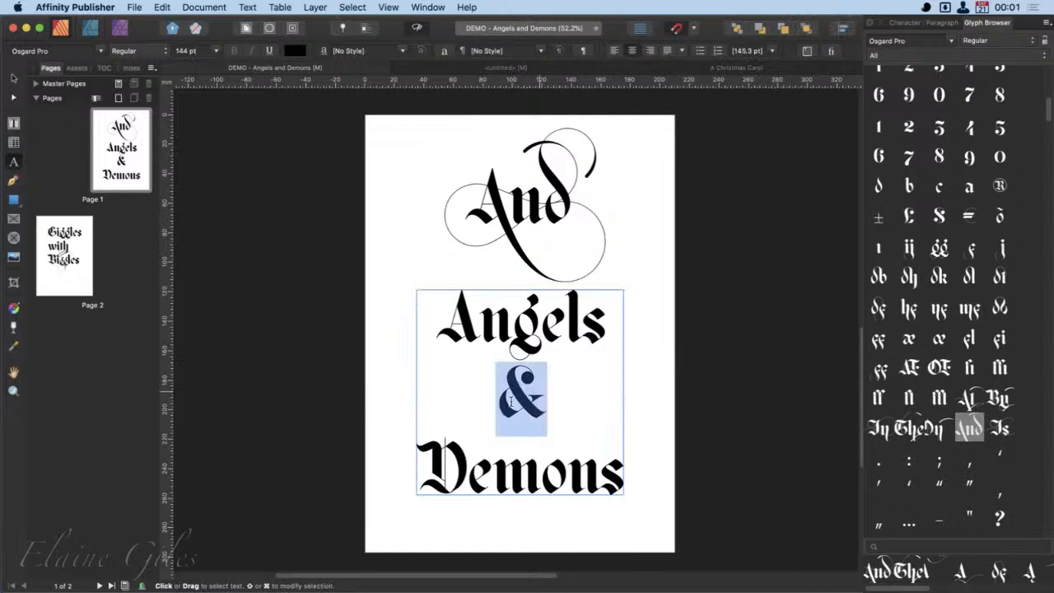
pyautogui.press('BackSpace')
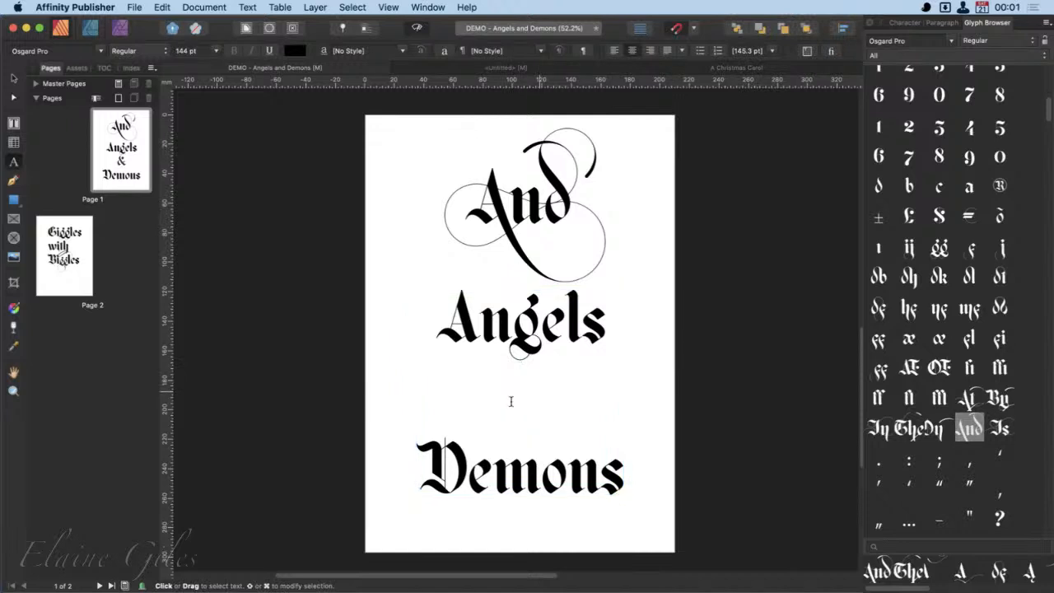
pyautogui.doubleClick(544, 180)
pyautogui.press('super+c')
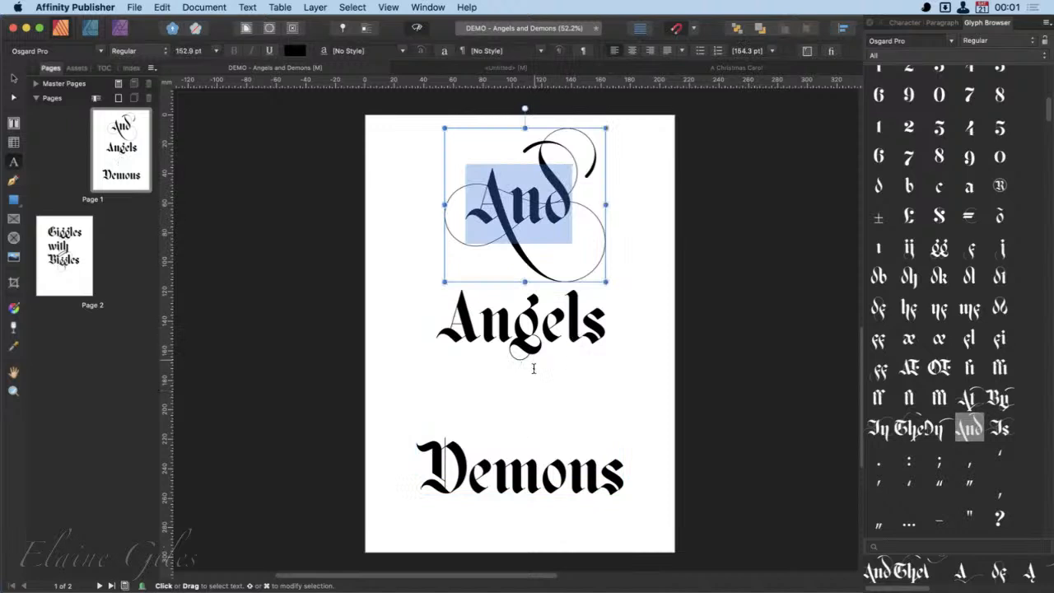
pyautogui.click(524, 414)
pyautogui.press('super+v')
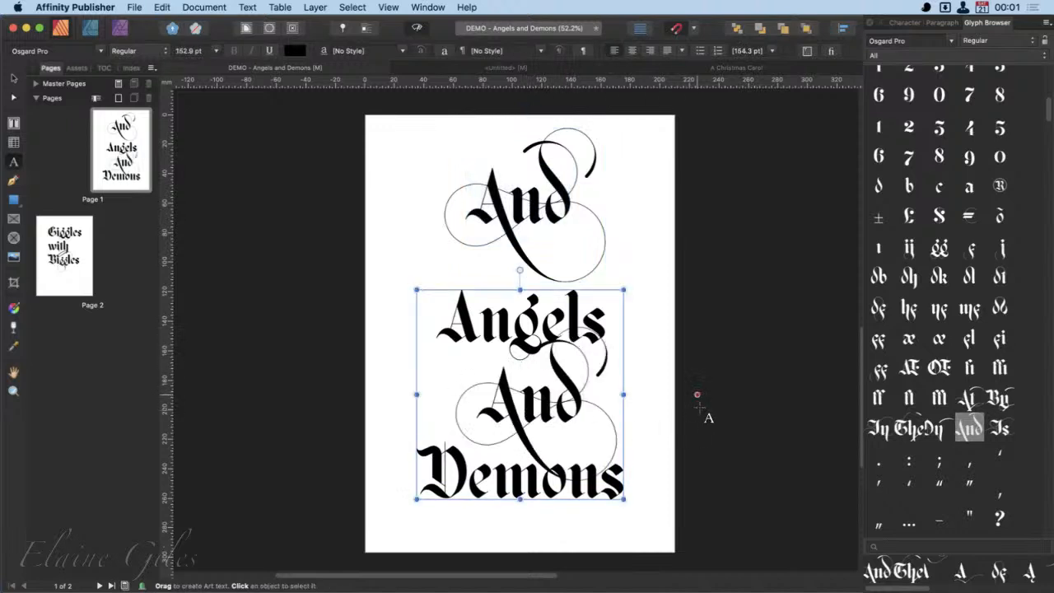
pyautogui.press('Escape')
# - Move the separate "And" text off the page and shift the "Angels And Demons" text up towards the page's middle
pyautogui.click(13, 78)
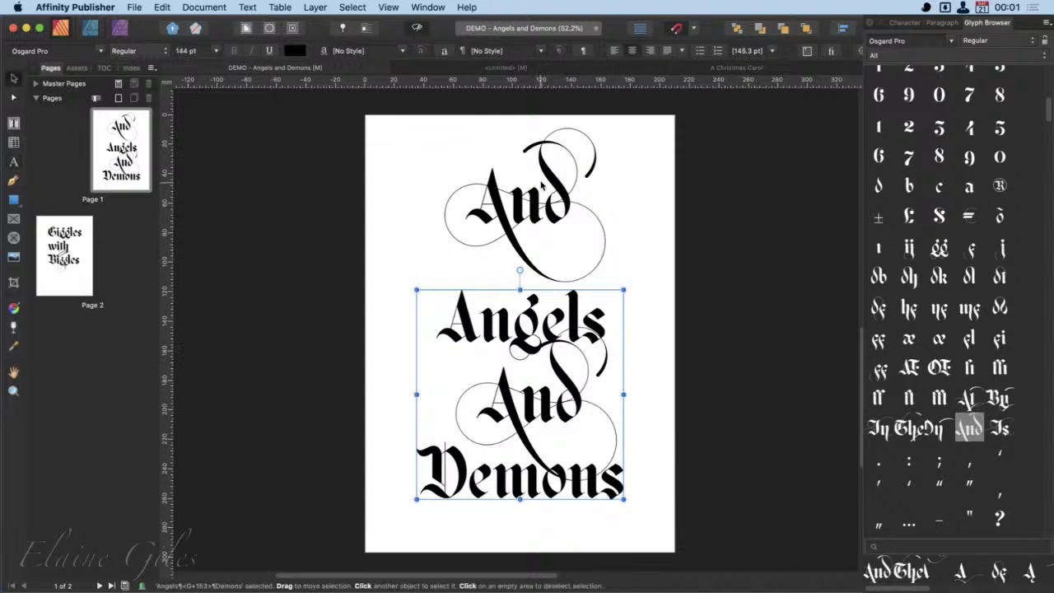
pyautogui.click(548, 185)
pyautogui.moveTo(548, 185); pyautogui.dragTo(251, 191)
pyautogui.moveTo(562, 400); pyautogui.dragTo(566, 323)
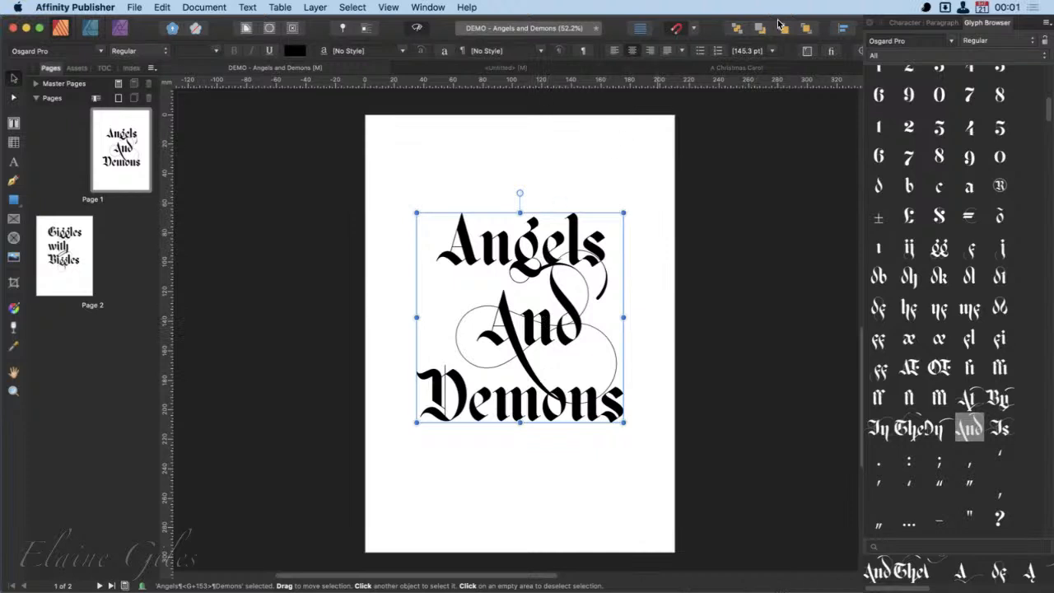
# - Set the "Angels And Demons" text's leading to 220 pt and move the text up to centre it on the page
pyautogui.click(771, 54)
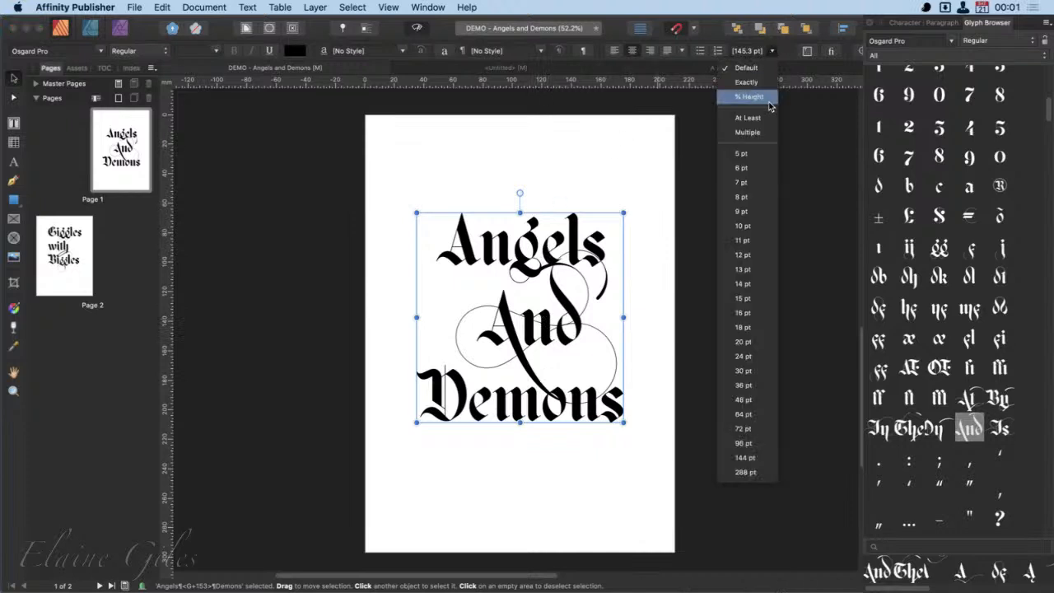
pyautogui.click(757, 472)
pyautogui.click(736, 58)
pyautogui.write('220')
pyautogui.press('Return')
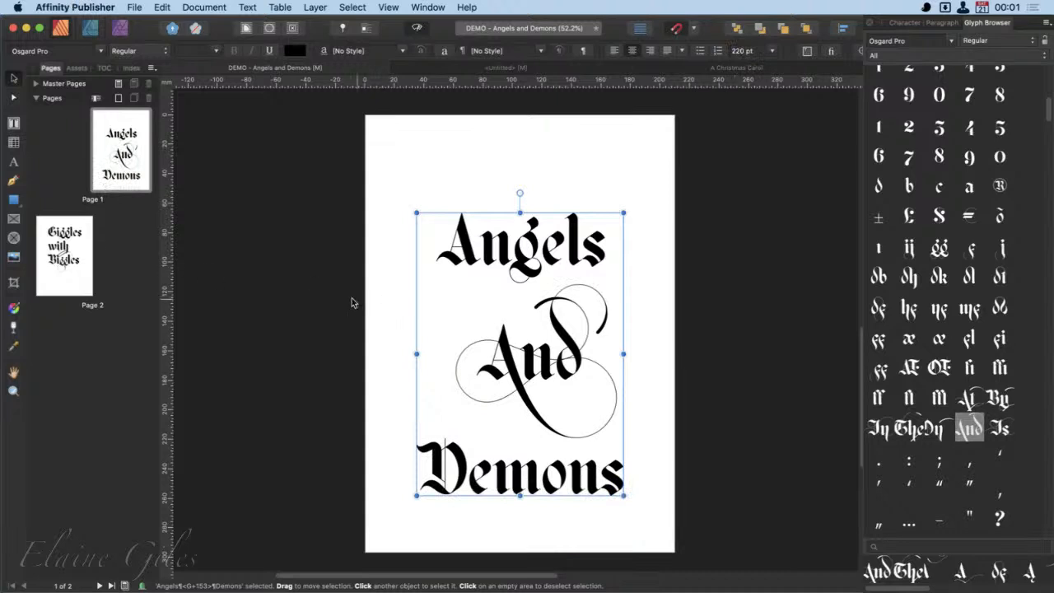
pyautogui.click(301, 294)
pyautogui.moveTo(520, 373); pyautogui.dragTo(512, 353)
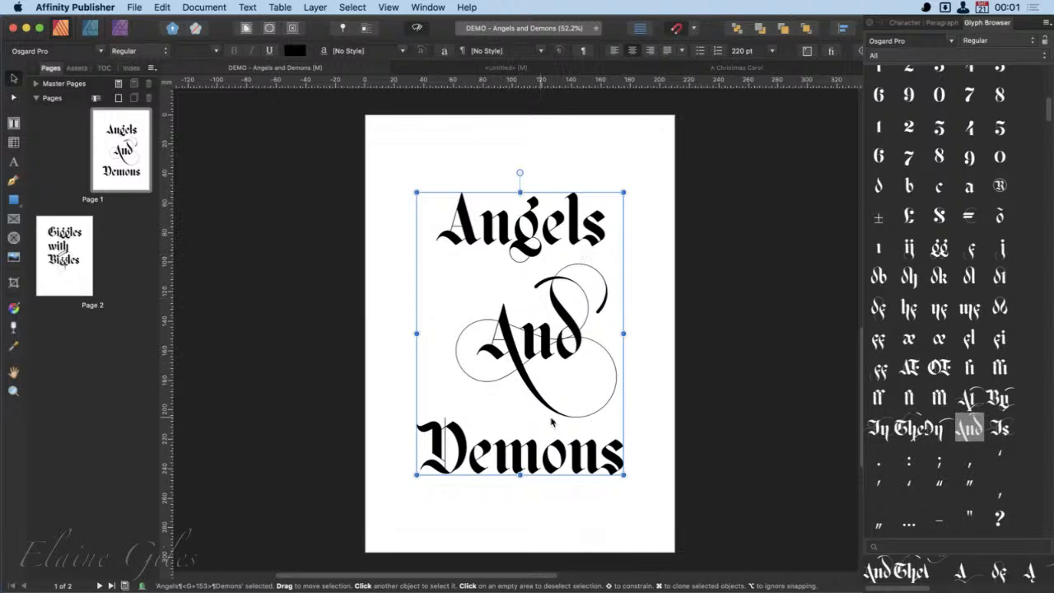
# - Replace the "A" of "Angels" with Osgard Pro's swash alternate G+0436, whose flourish runs beneath the letter
pyautogui.doubleClick(466, 231)
pyautogui.moveTo(458, 237); pyautogui.dragTo(454, 236)
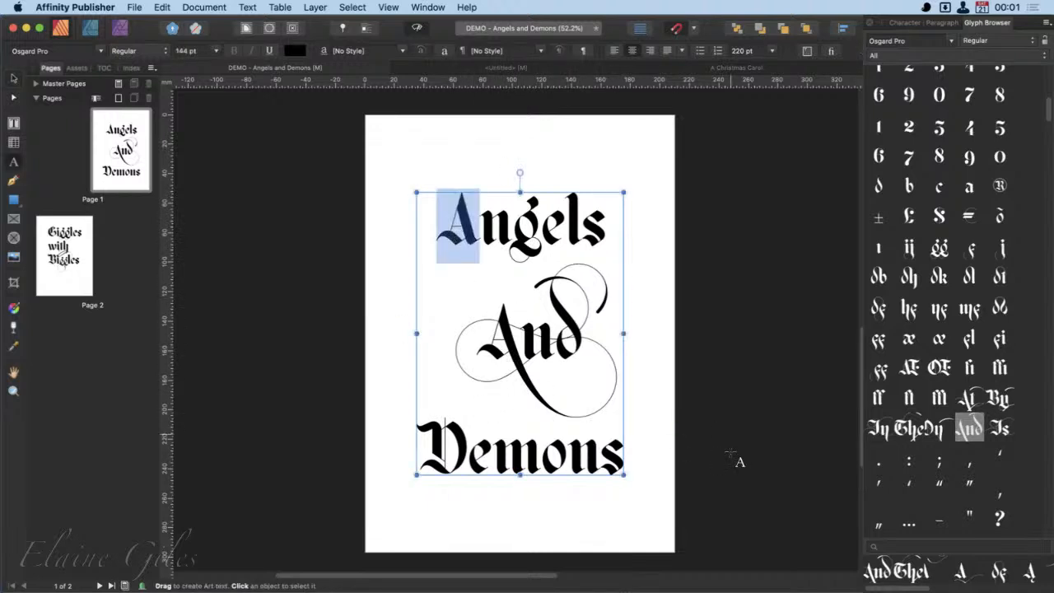
pyautogui.scroll(-5, 989, 458)
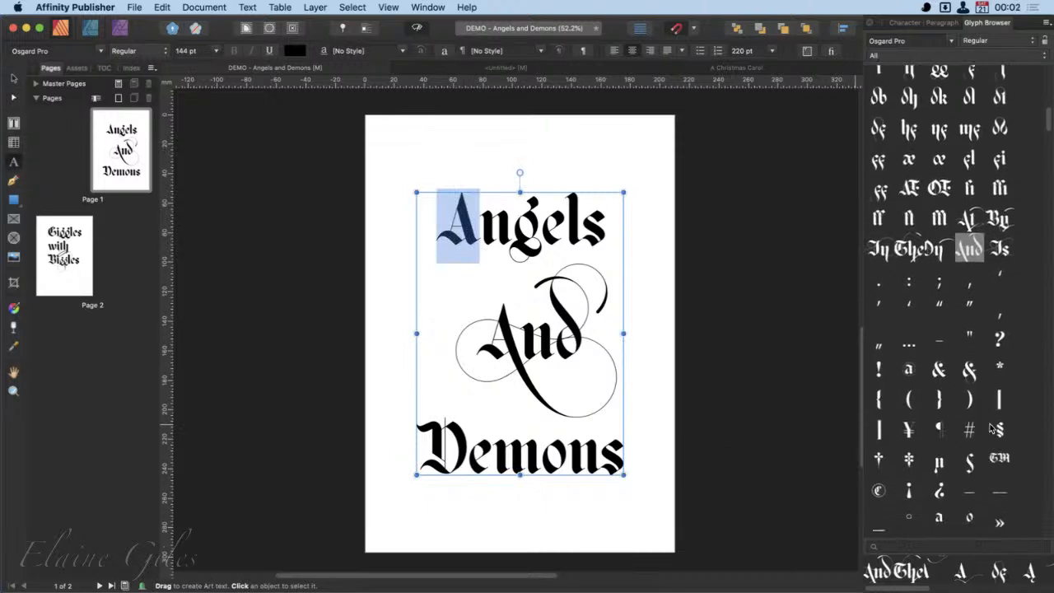
pyautogui.scroll(-7, 993, 427)
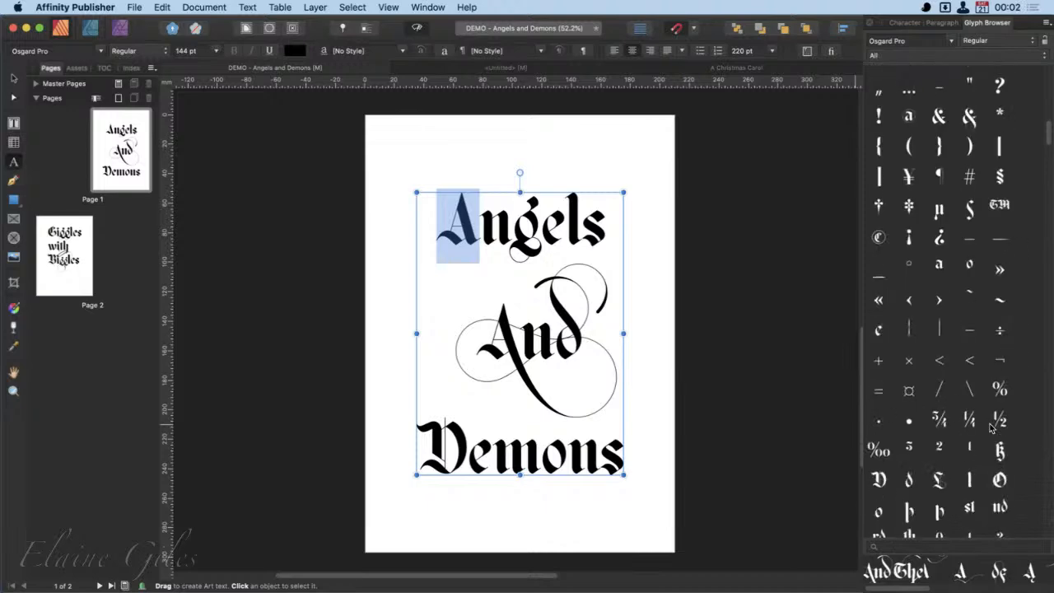
pyautogui.scroll(-4, 993, 428)
pyautogui.scroll(-5, 991, 427)
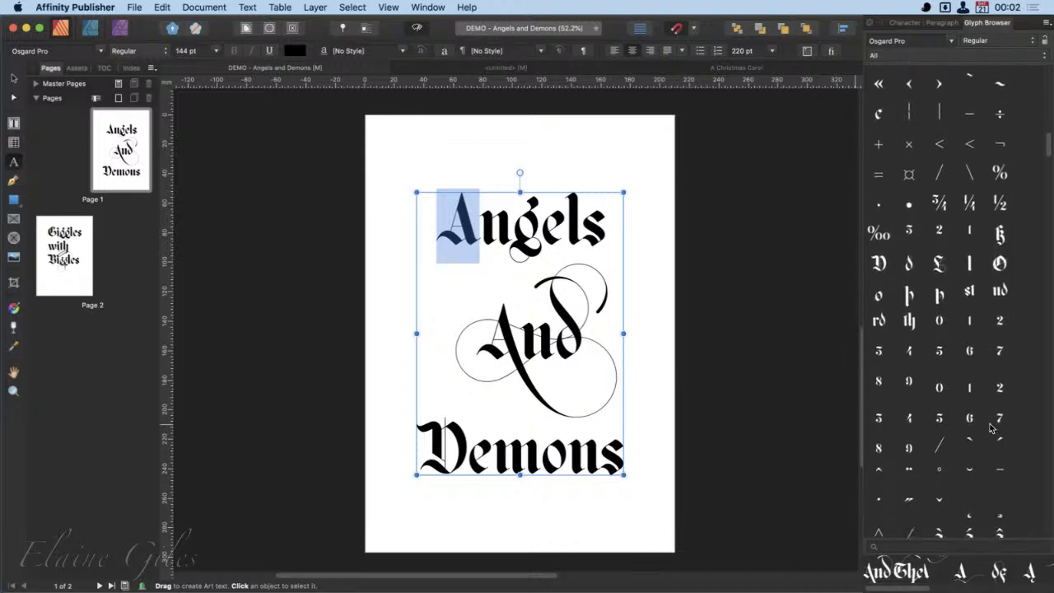
pyautogui.scroll(-10, 991, 428)
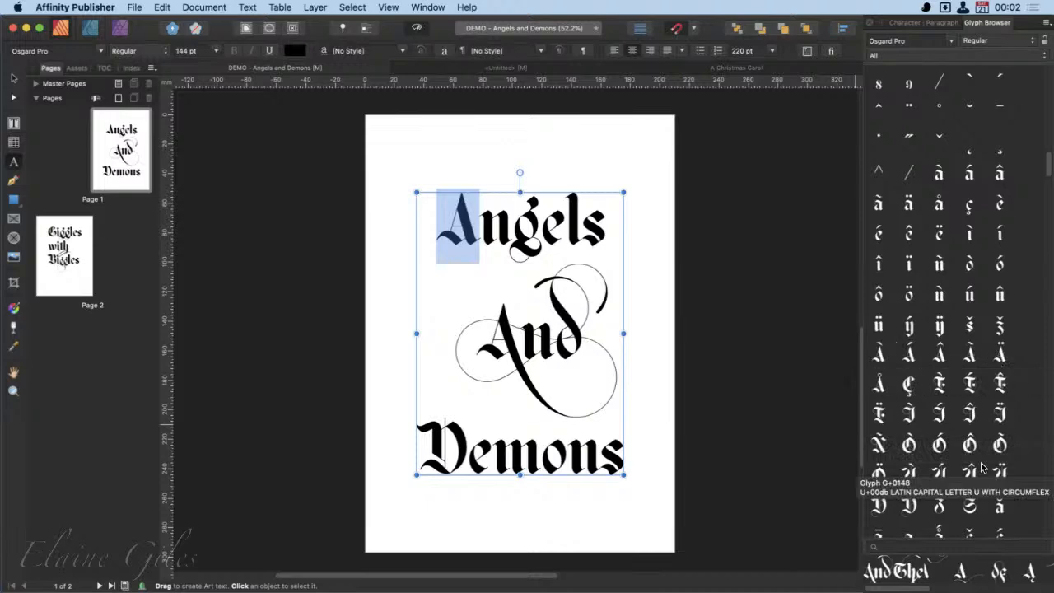
pyautogui.scroll(-12, 981, 460)
pyautogui.scroll(-8, 983, 467)
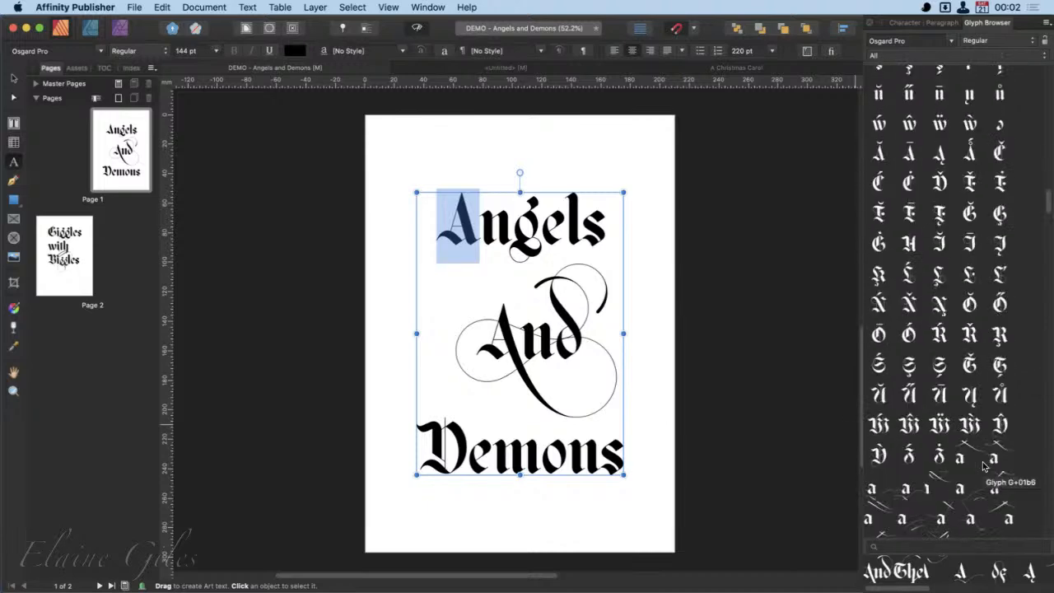
pyautogui.scroll(-3, 982, 467)
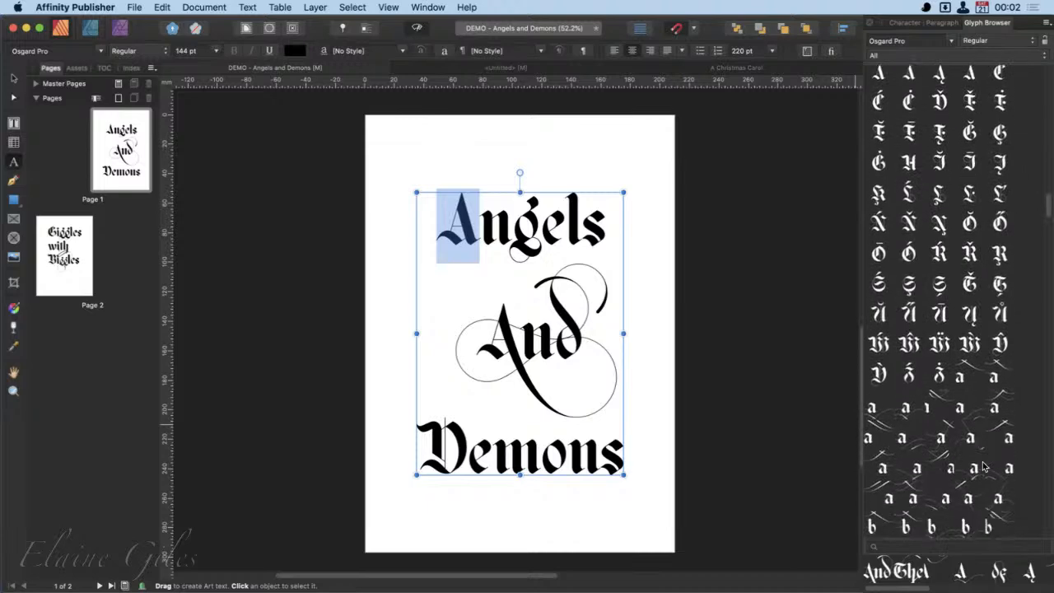
pyautogui.scroll(-5, 982, 466)
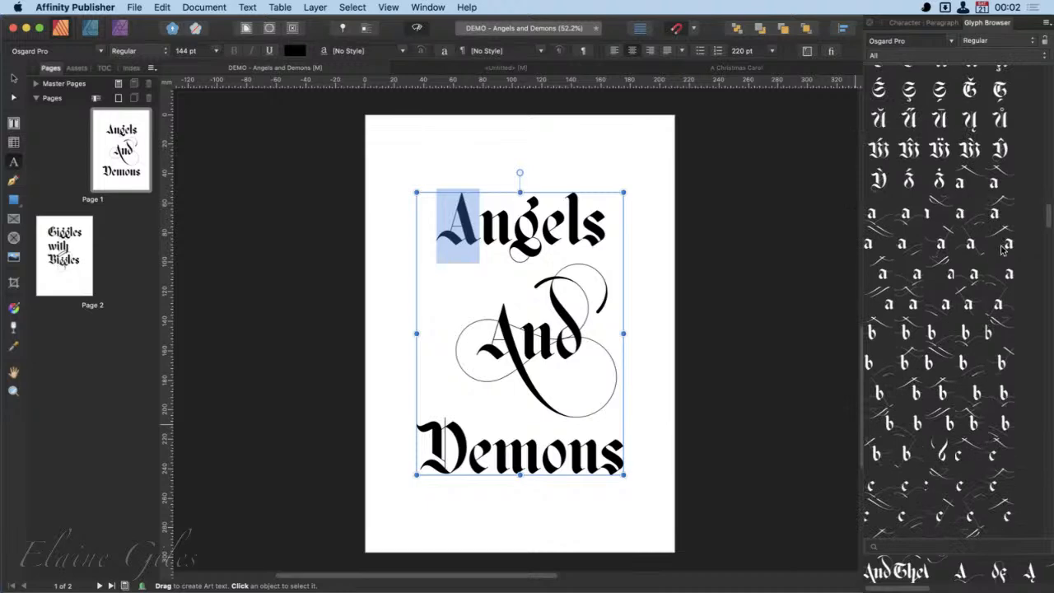
pyautogui.scroll(-7, 983, 433)
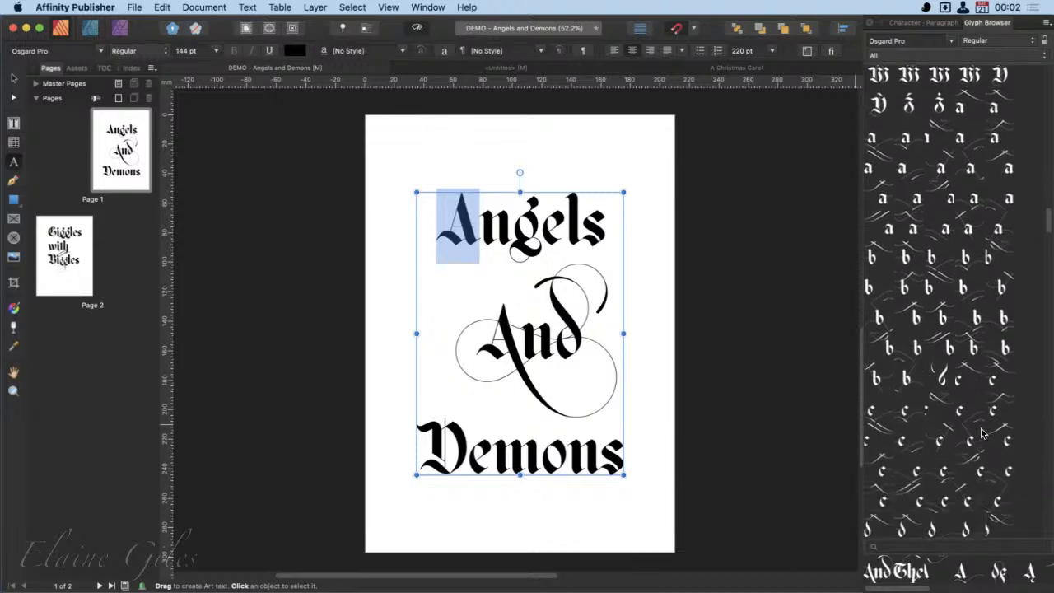
pyautogui.scroll(-8, 982, 433)
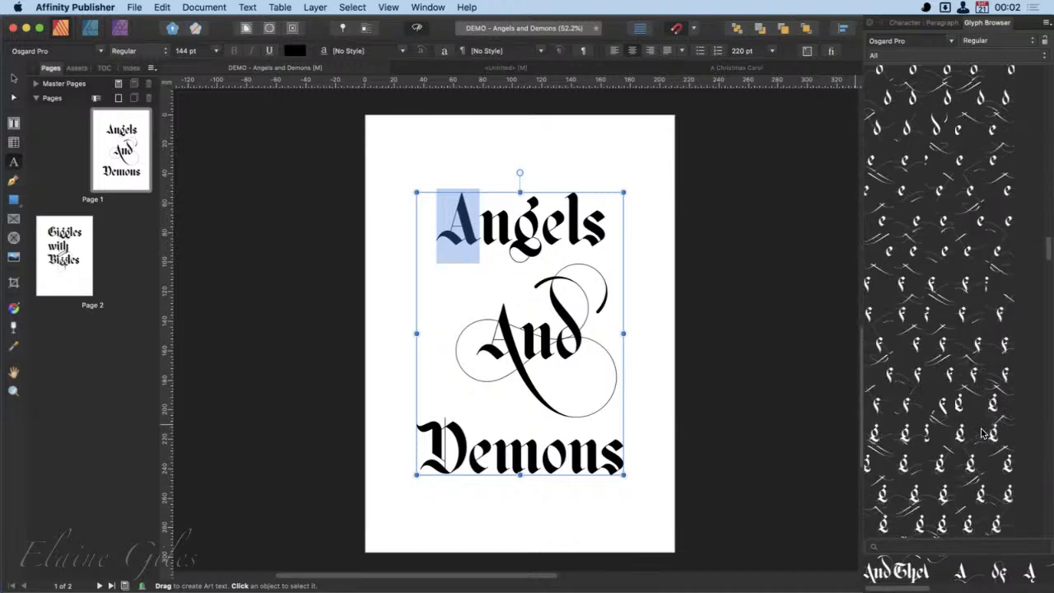
pyautogui.scroll(-8, 983, 433)
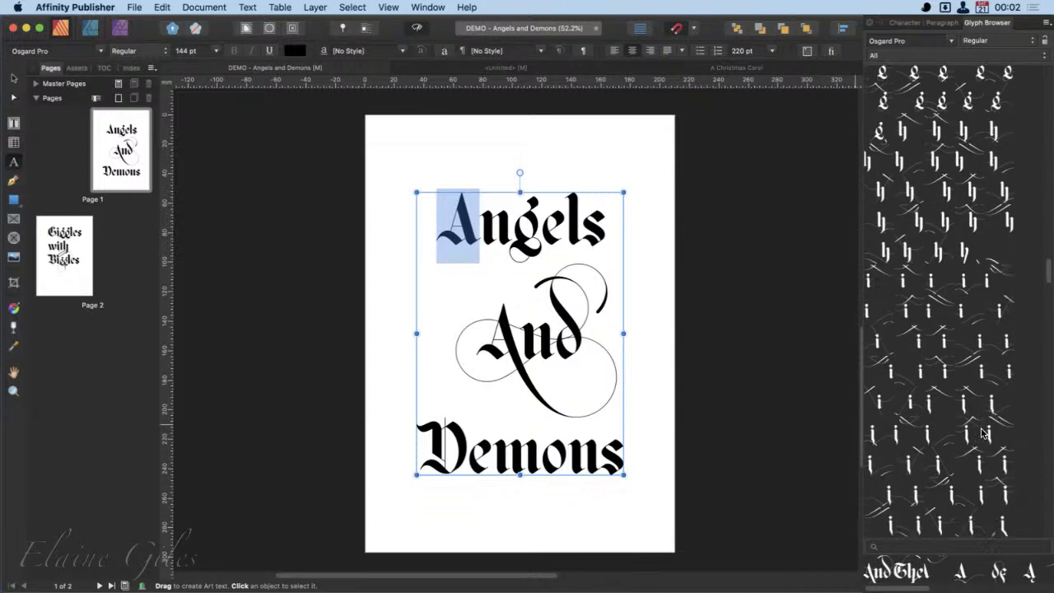
pyautogui.scroll(-8, 982, 433)
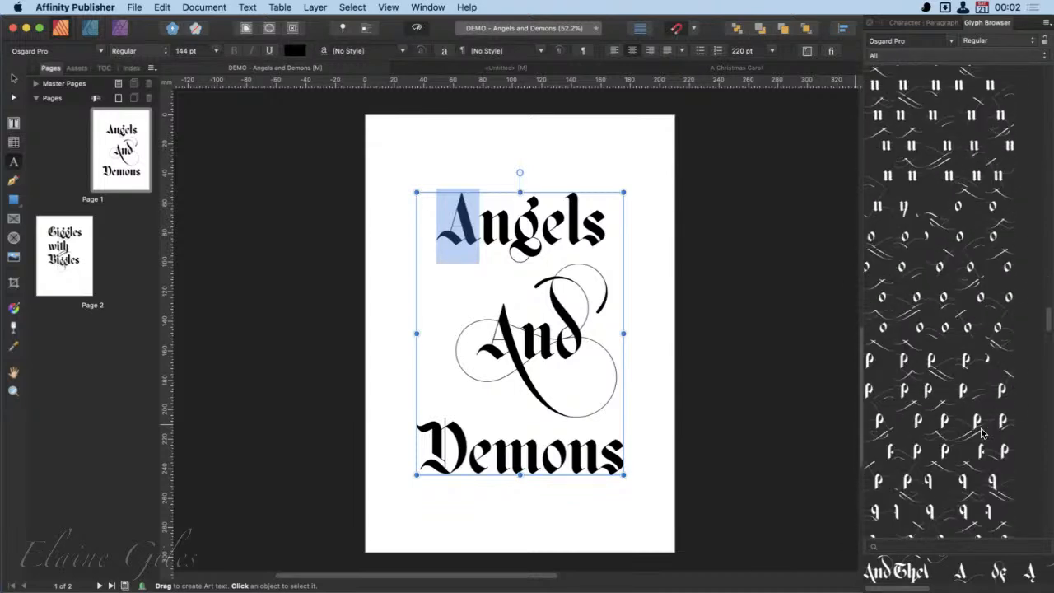
pyautogui.scroll(-8, 983, 433)
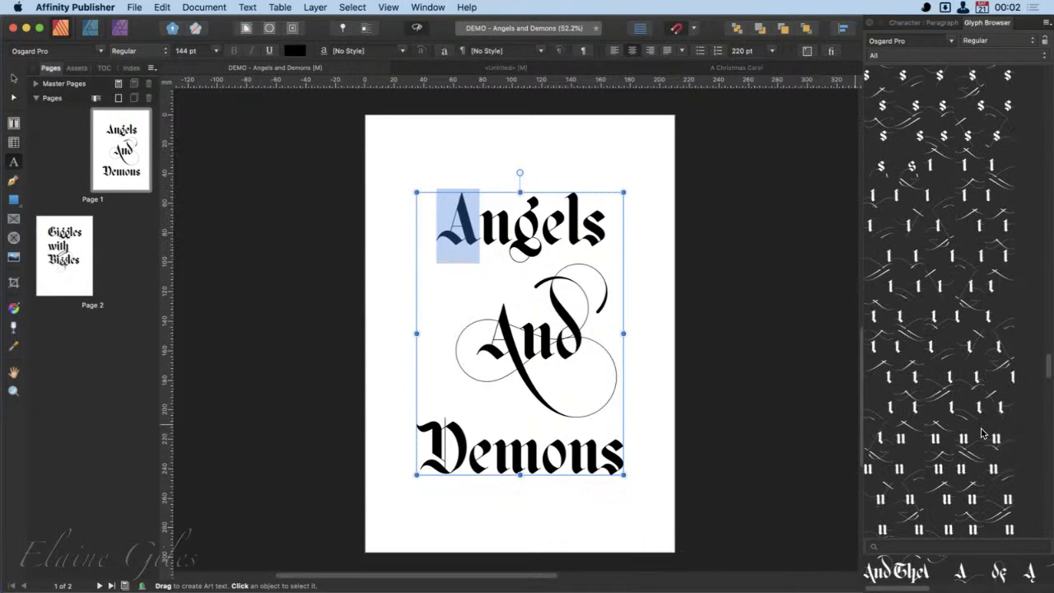
pyautogui.scroll(-4, 982, 433)
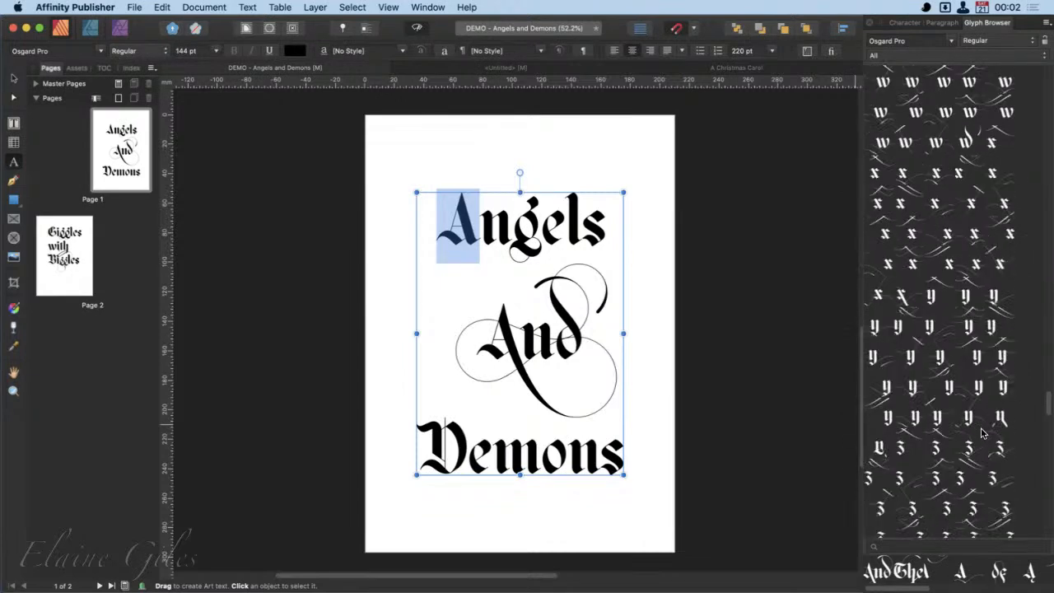
pyautogui.scroll(-1, 983, 433)
pyautogui.scroll(-8, 983, 433)
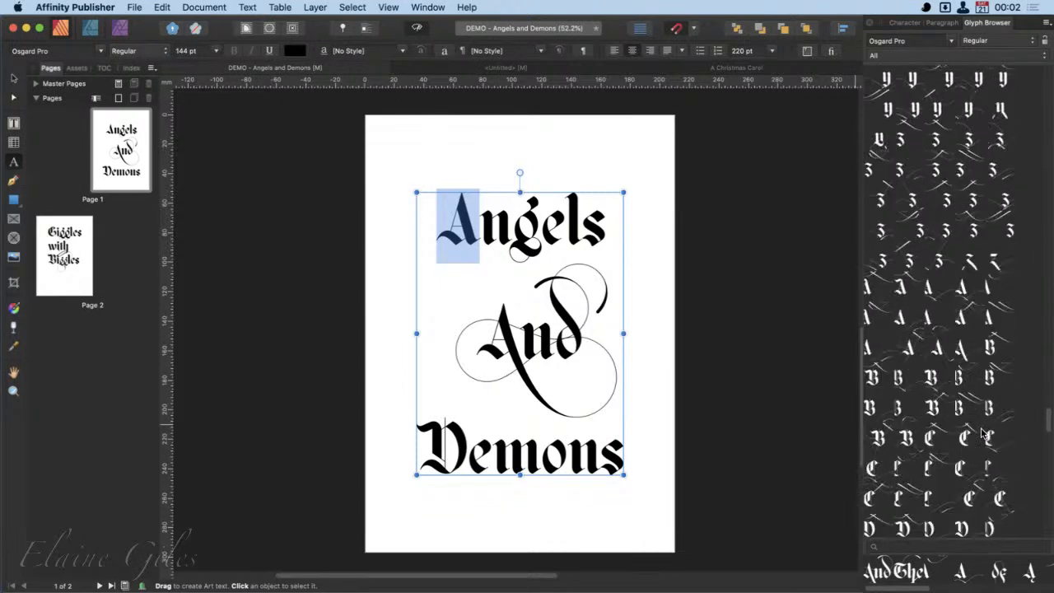
pyautogui.scroll(2, 903, 425)
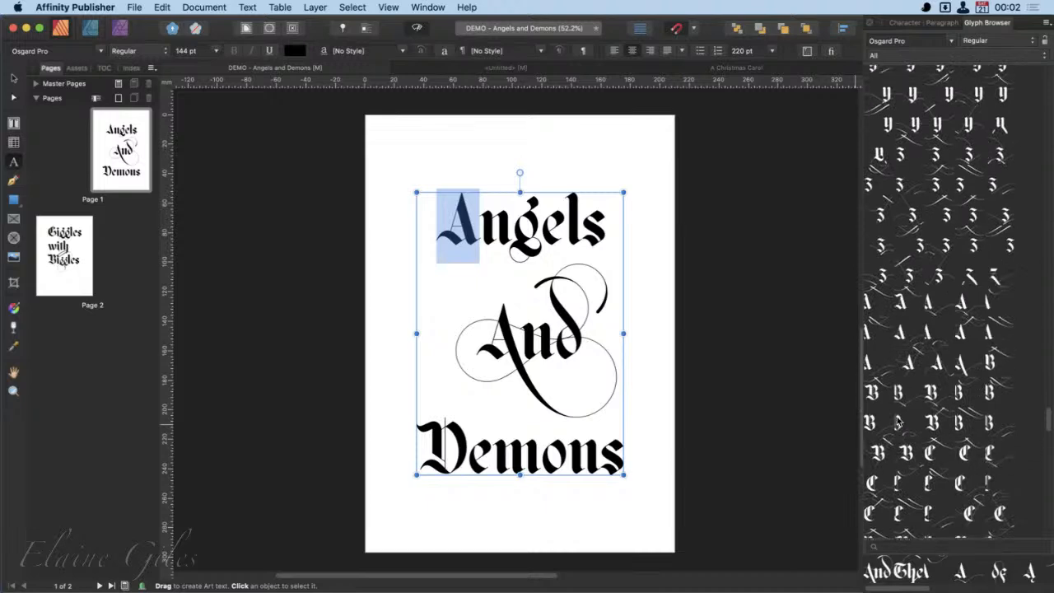
pyautogui.doubleClick(964, 306)
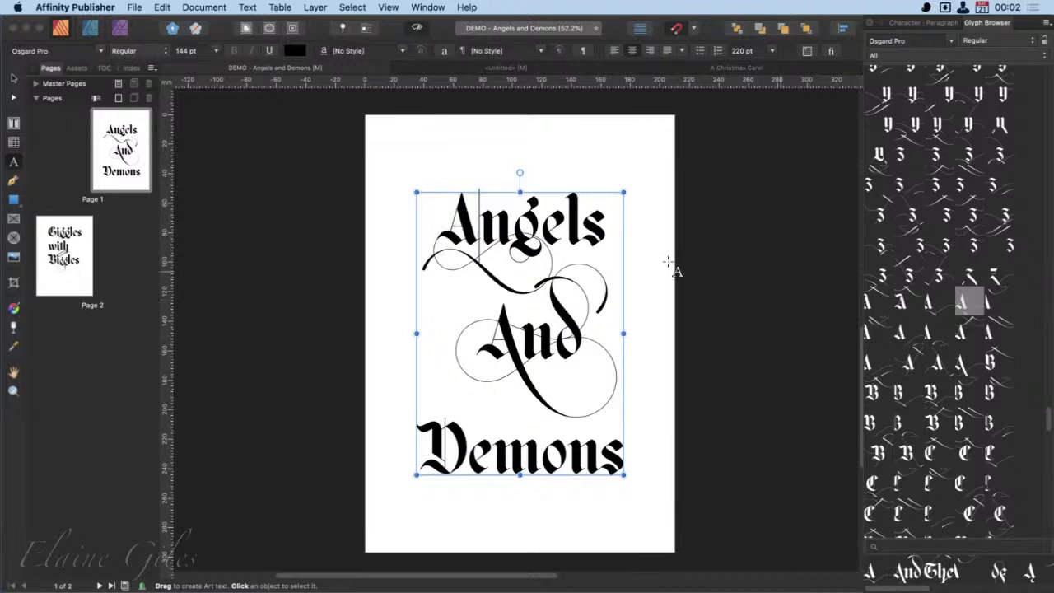
# - Try the long-tailed "A" alternate in "Angels", and replace it with the alternate that has large flourishes above and below
pyautogui.moveTo(481, 241); pyautogui.dragTo(449, 239)
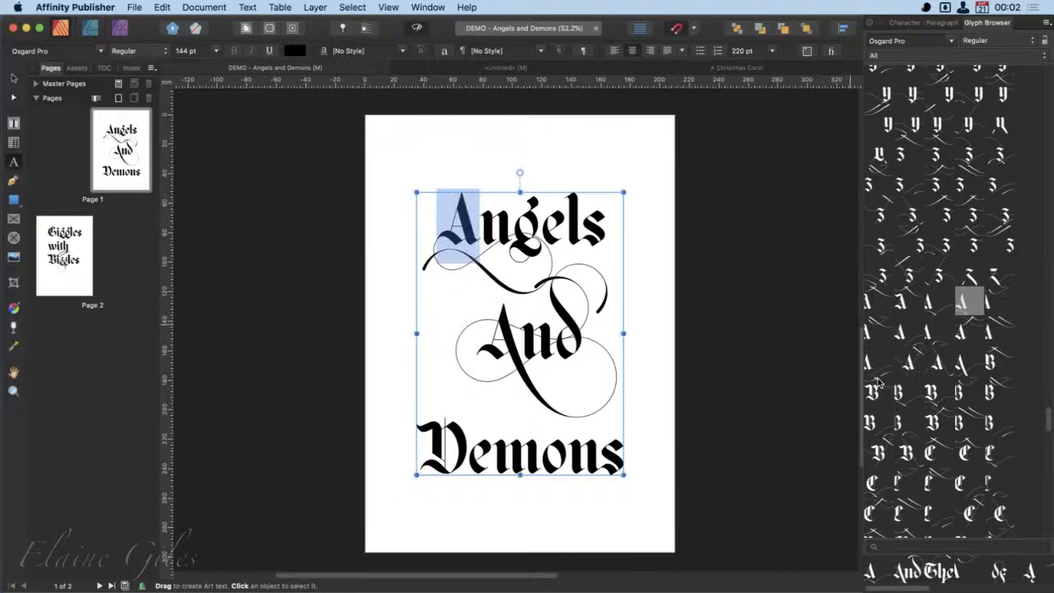
pyautogui.doubleClick(964, 367)
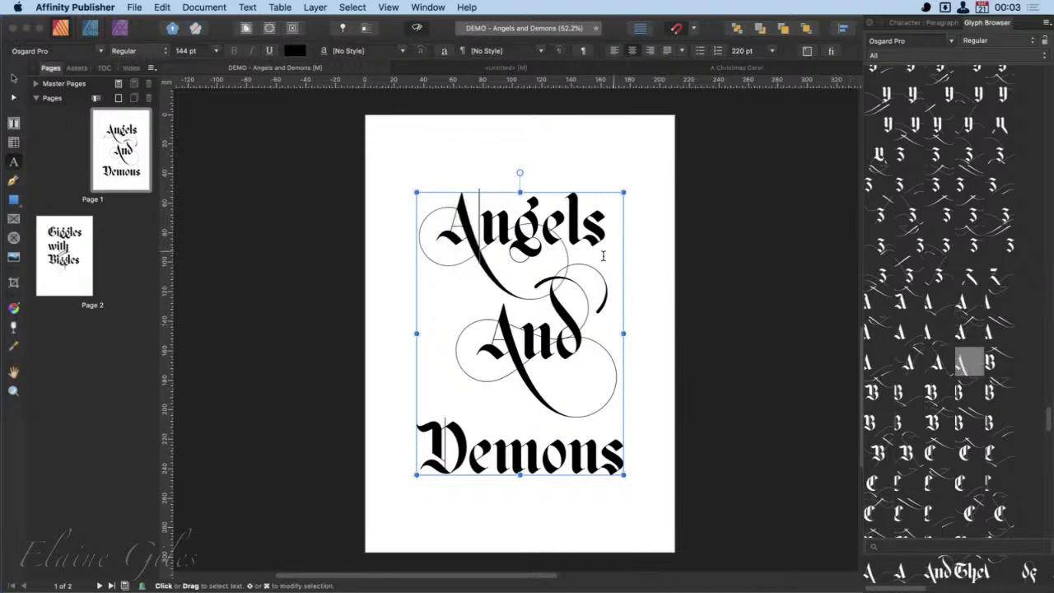
pyautogui.moveTo(479, 239); pyautogui.dragTo(449, 238)
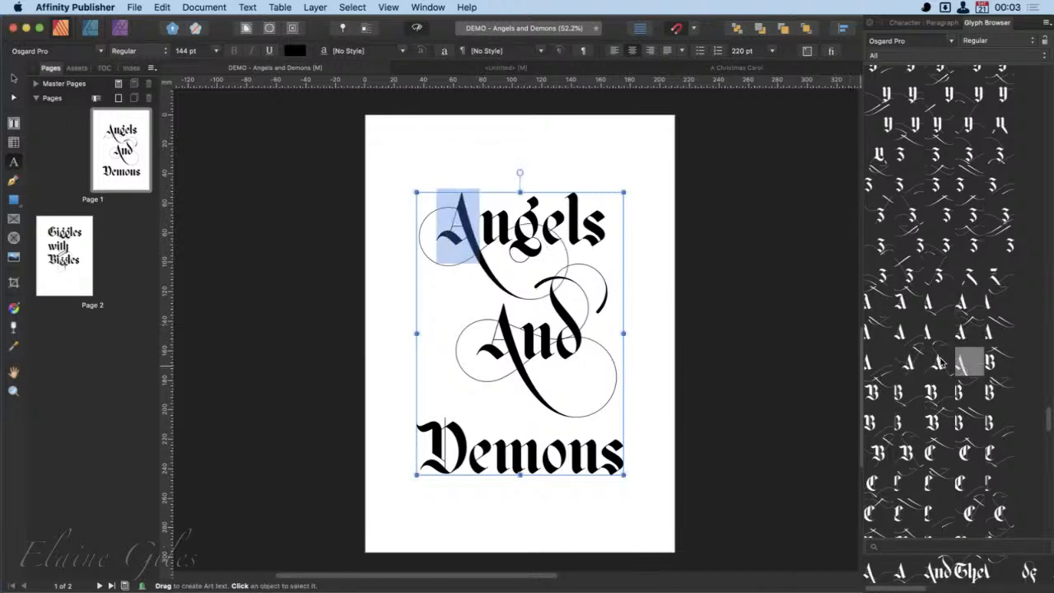
pyautogui.doubleClick(909, 360)
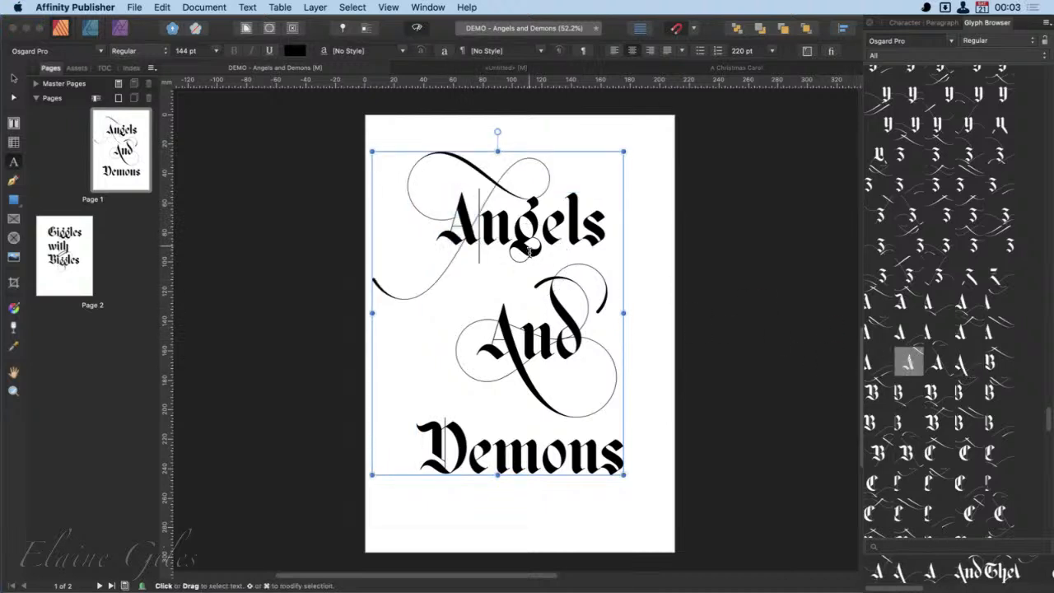
pyautogui.click(691, 289)
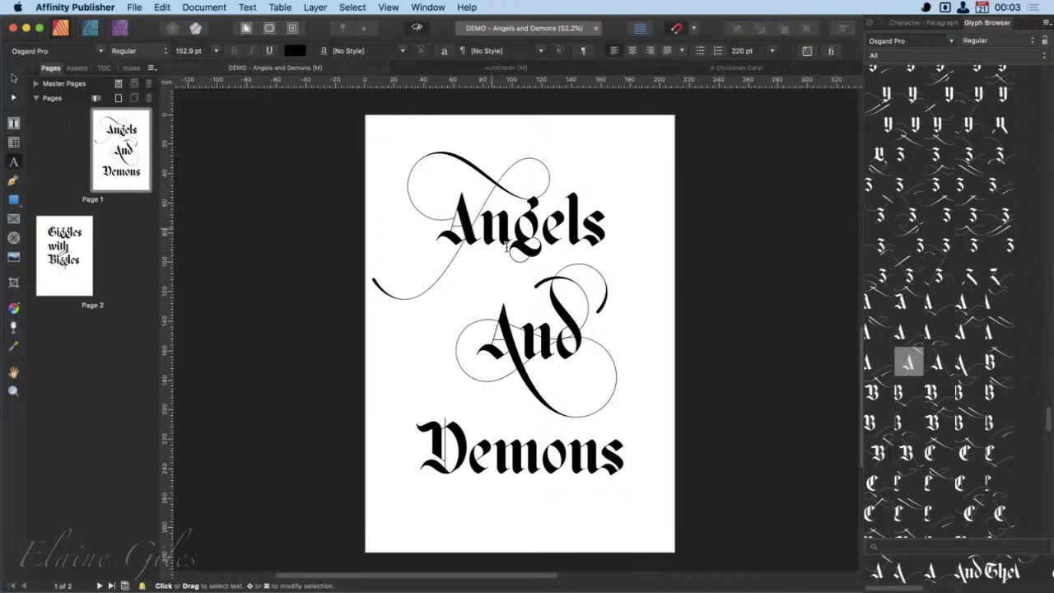
# - Replace the "D" of "Demons" with the swash alternate whose flourish sweeps above the letter
pyautogui.moveTo(444, 450); pyautogui.dragTo(436, 449)
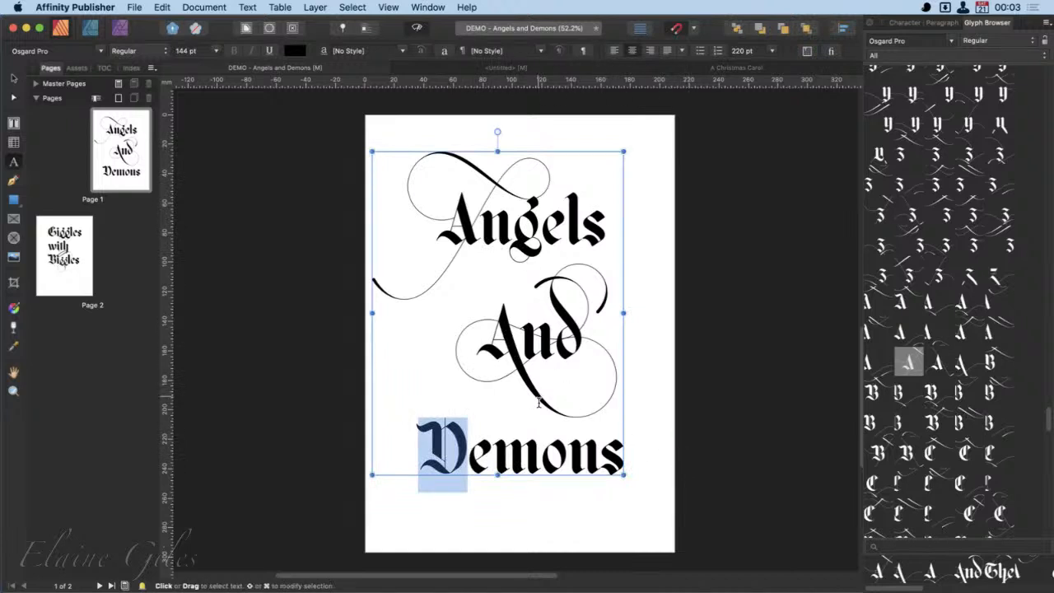
pyautogui.scroll(-4, 1012, 495)
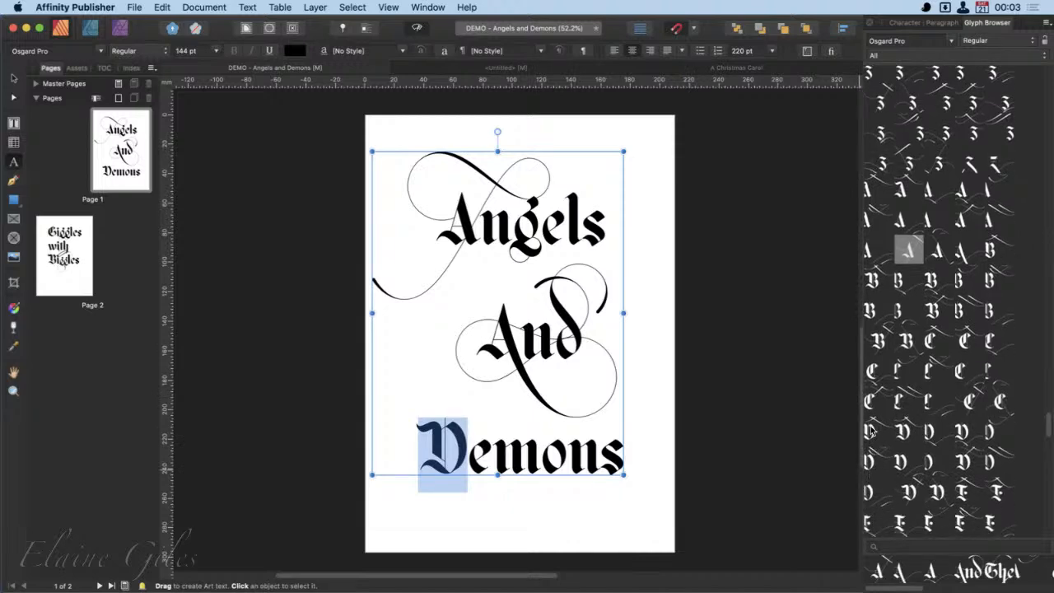
pyautogui.doubleClick(871, 430)
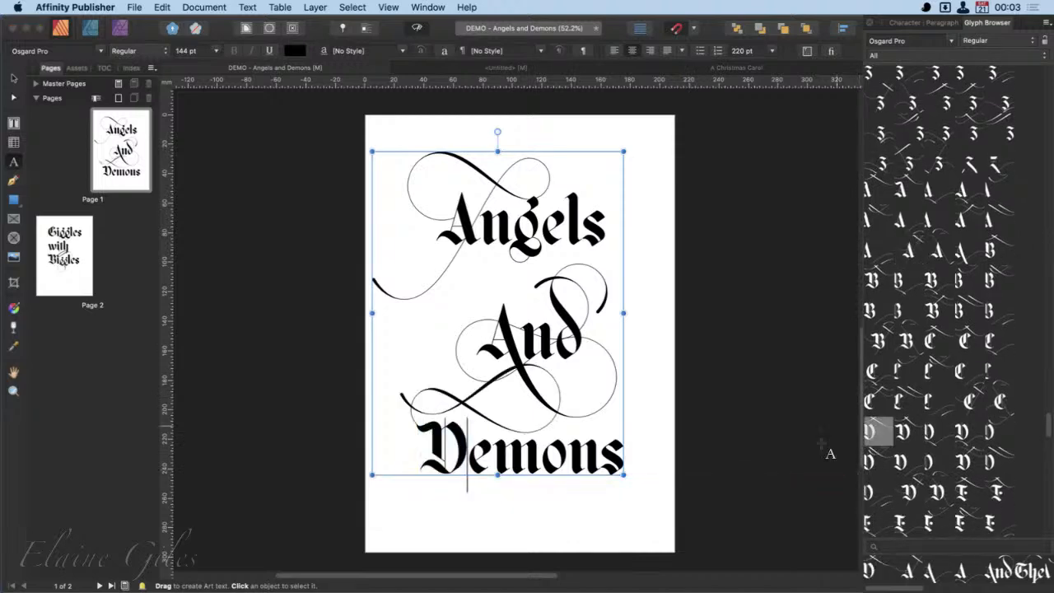
# - Replace the "D" of "Demons" with the swash alternate whose flourish curls beneath the letter, and deselect the text
pyautogui.hotkey('shift', 'Left')
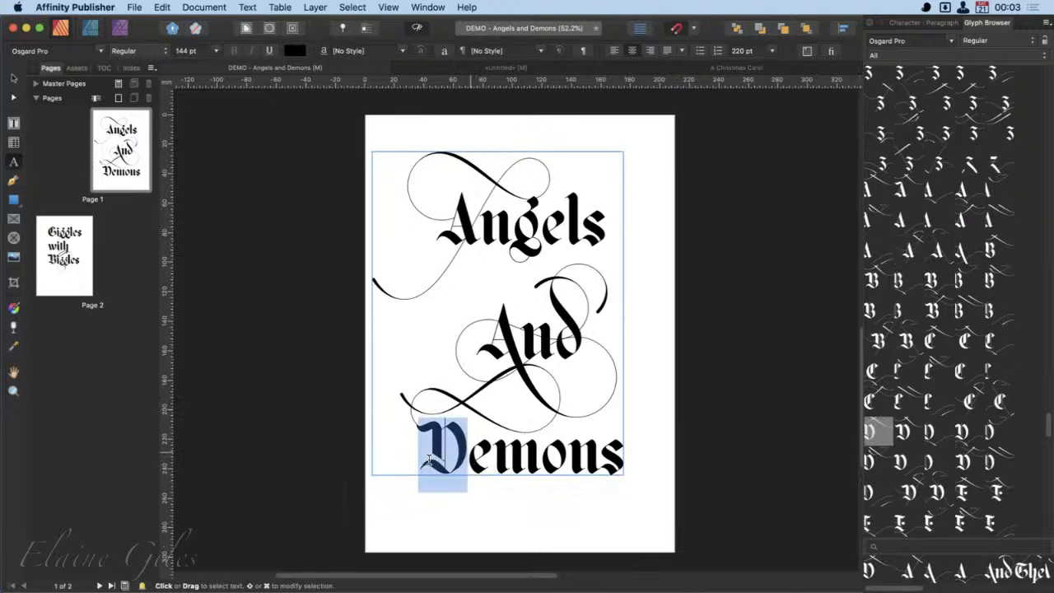
pyautogui.doubleClick(962, 432)
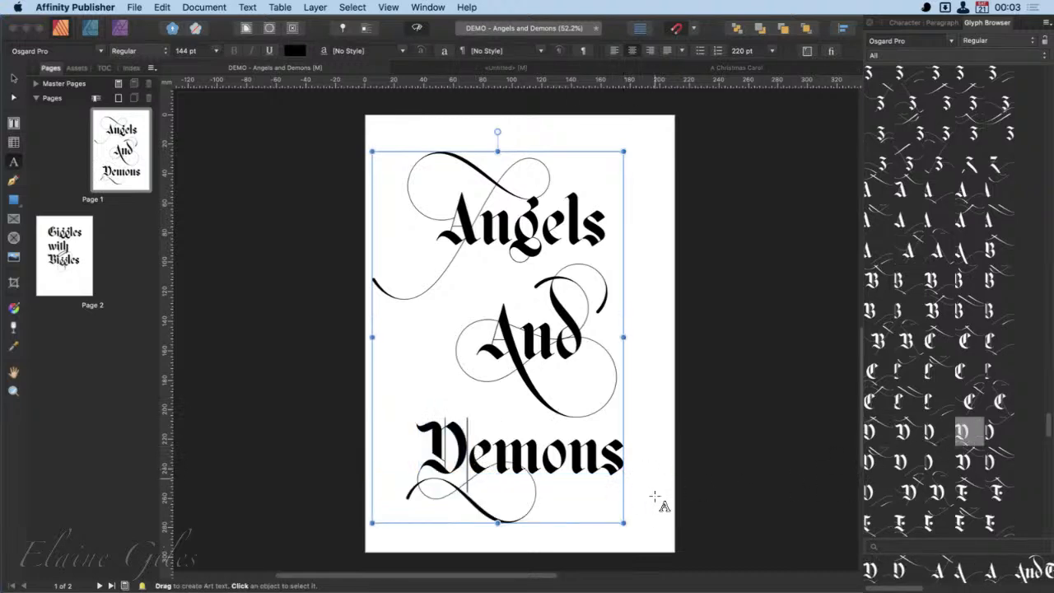
pyautogui.press('Escape')
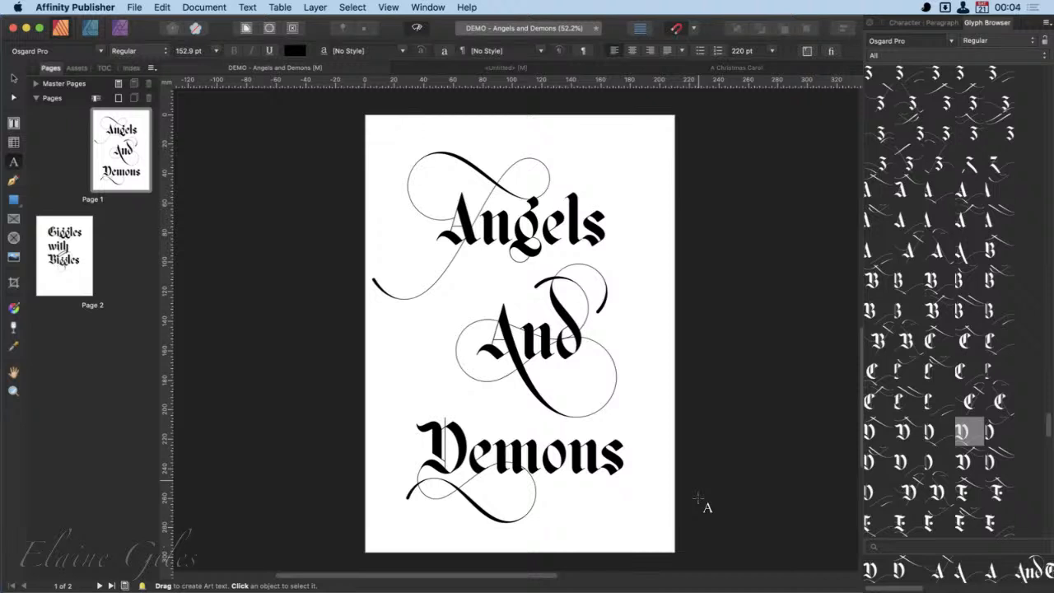
# - On page 2, replace the first "g" of "Giggles" with the swash alternate whose flourish sweeps beneath the word
pyautogui.click(65, 248)
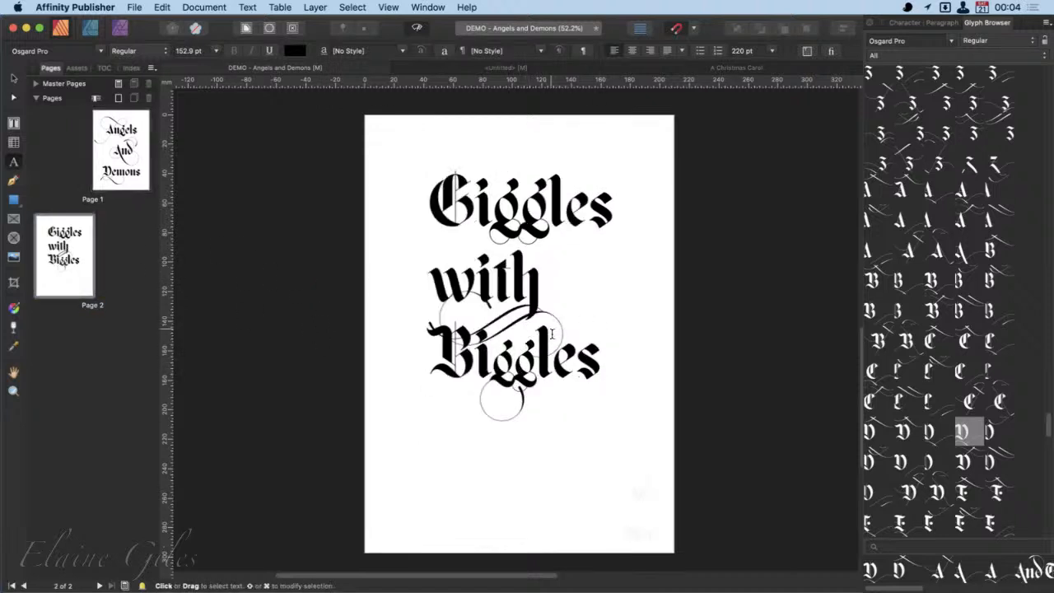
pyautogui.click(548, 214)
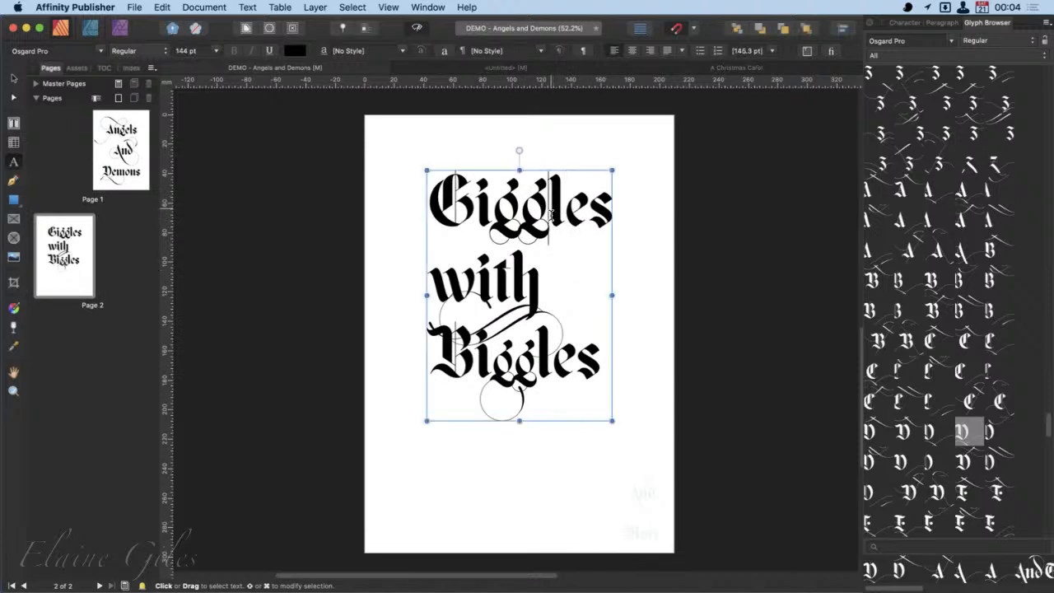
pyautogui.moveTo(550, 214); pyautogui.dragTo(494, 218)
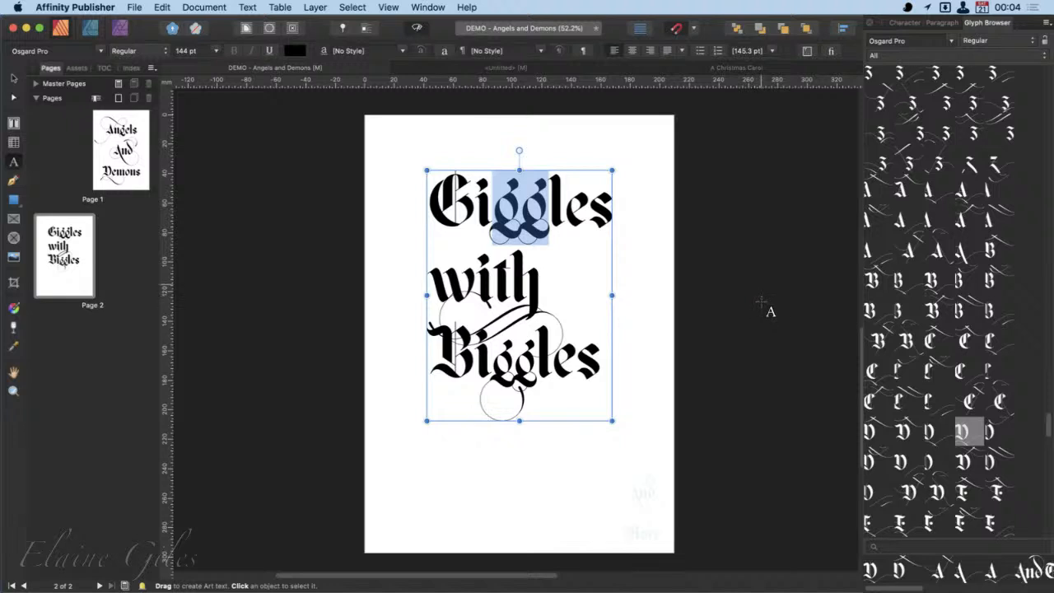
pyautogui.click(526, 212)
pyautogui.hotkey('shift', 'Left')
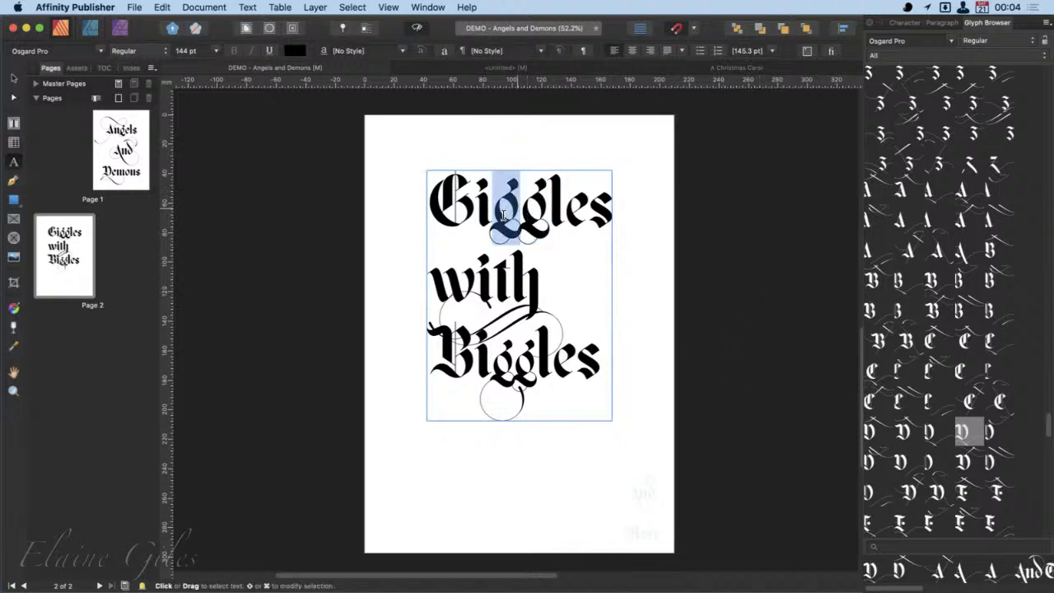
pyautogui.scroll(-15, 1017, 312)
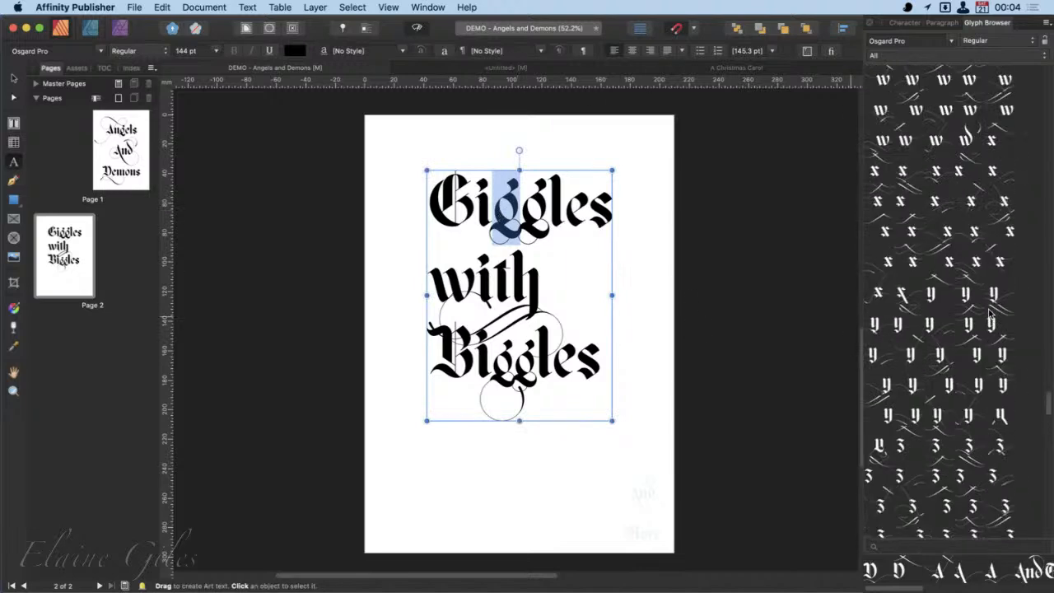
pyautogui.scroll(8, 990, 312)
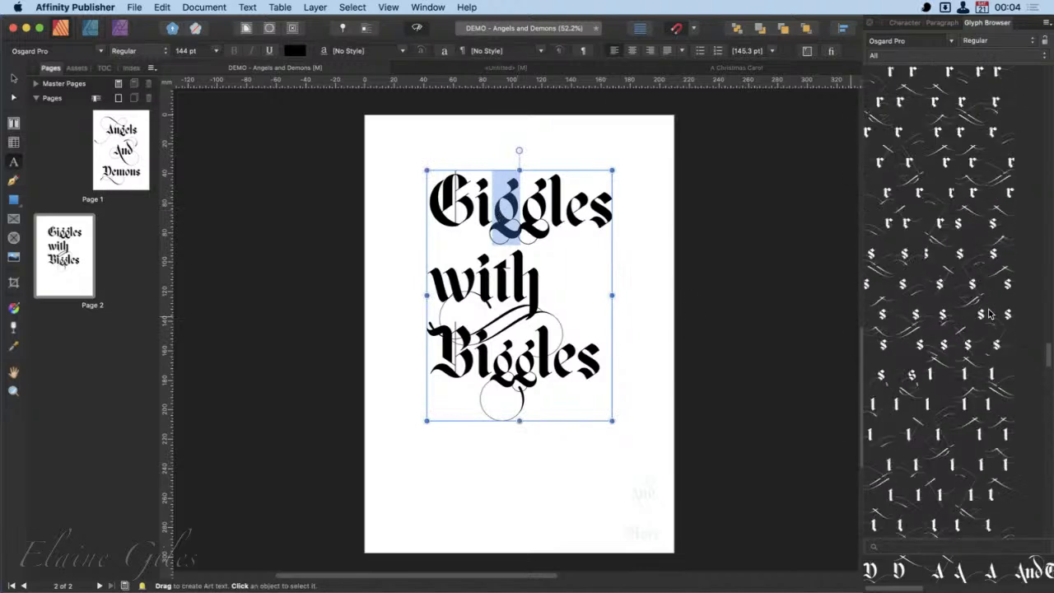
pyautogui.scroll(5, 990, 312)
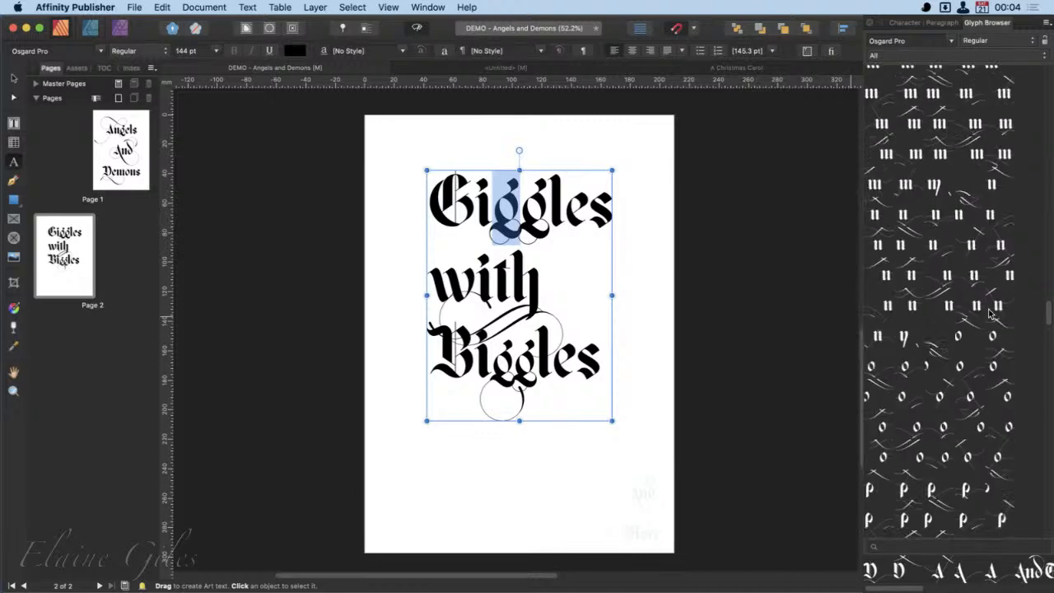
pyautogui.scroll(5, 991, 312)
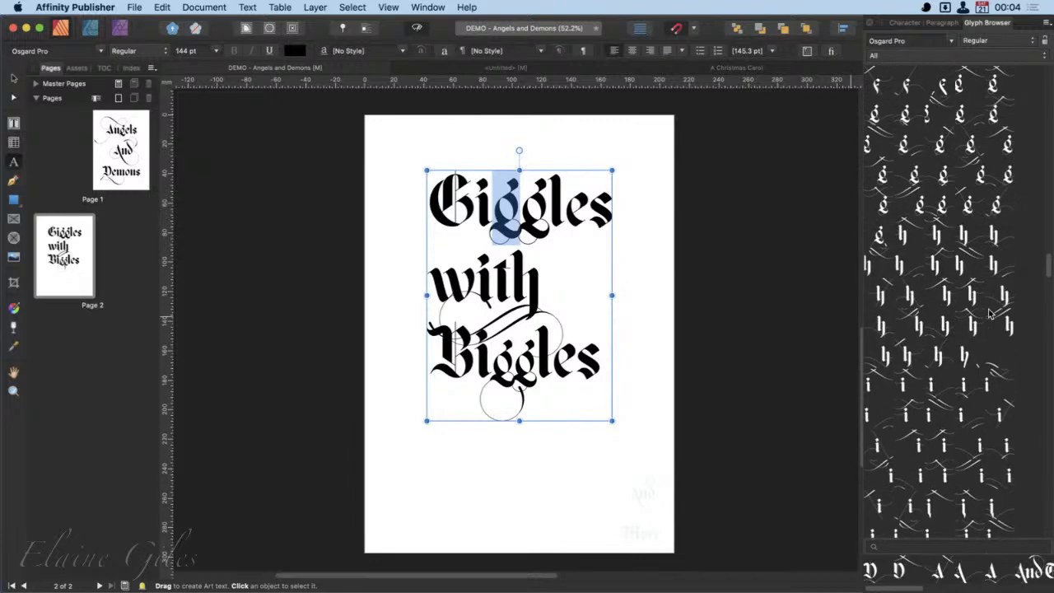
pyautogui.scroll(1, 990, 313)
pyautogui.doubleClick(912, 224)
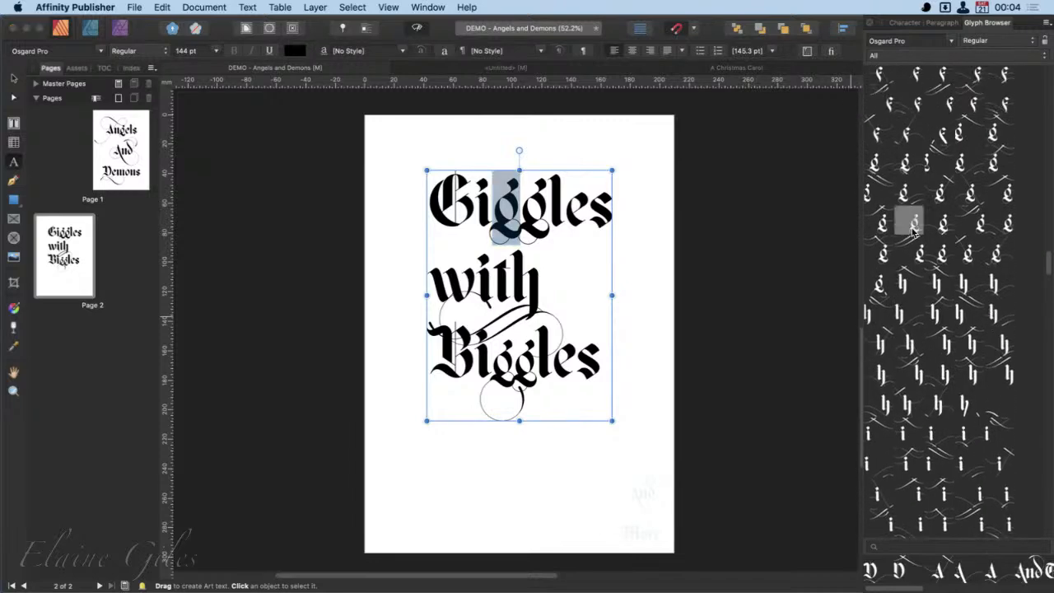
# - Try adding a "g" alternate with a flourish above "Giggles", and delete the swash "g" before it
pyautogui.doubleClick(940, 193)
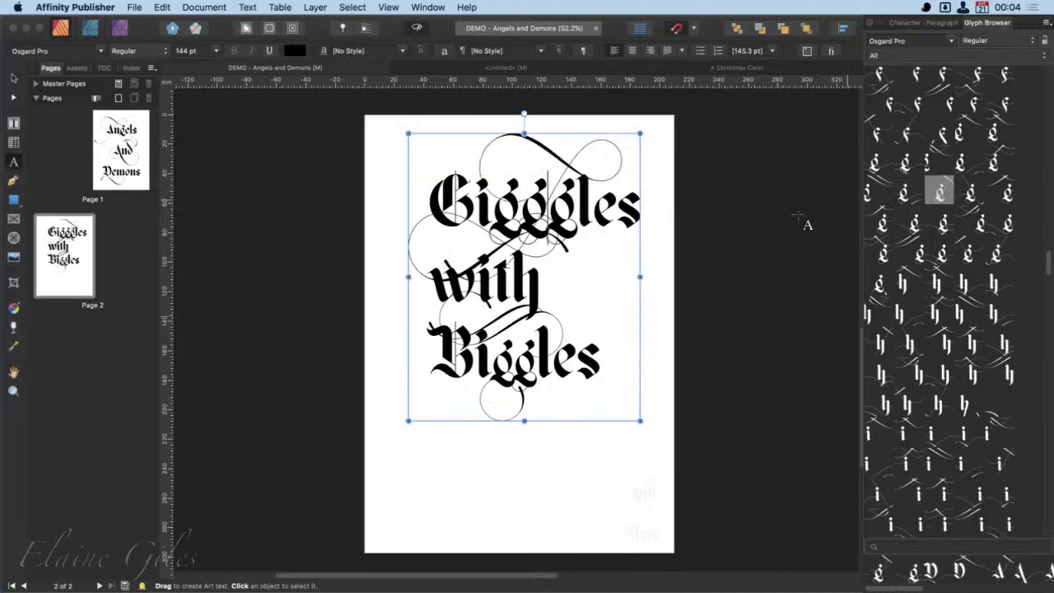
pyautogui.moveTo(521, 213); pyautogui.dragTo(503, 217)
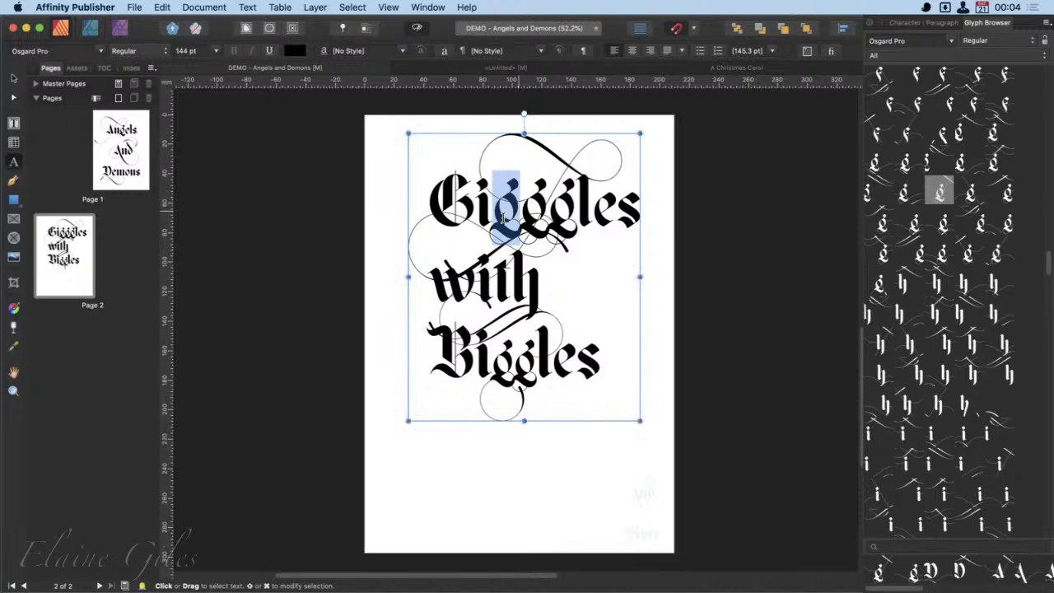
pyautogui.press('BackSpace')
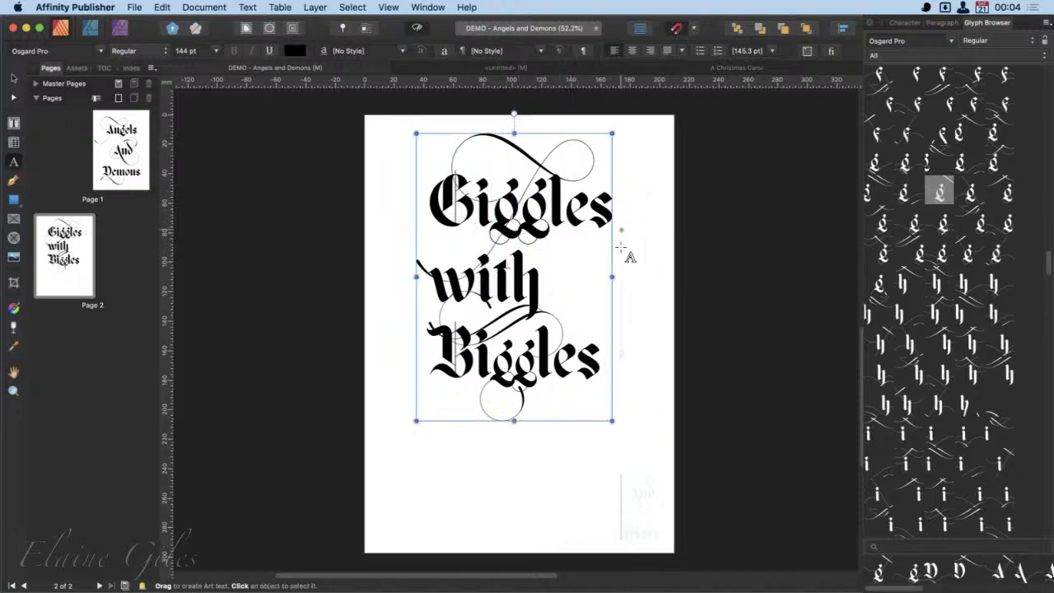
# - Replace both "g" letters of "Giggles" with a single swash alternate G+024a
pyautogui.moveTo(550, 218); pyautogui.dragTo(493, 219)
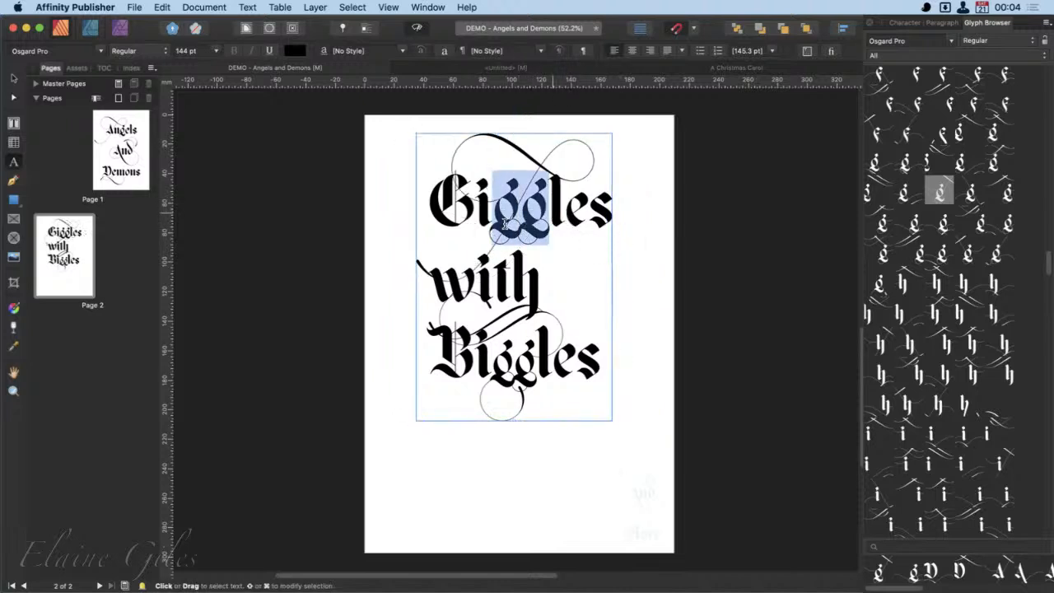
pyautogui.scroll(1, 969, 288)
pyautogui.scroll(5, 969, 289)
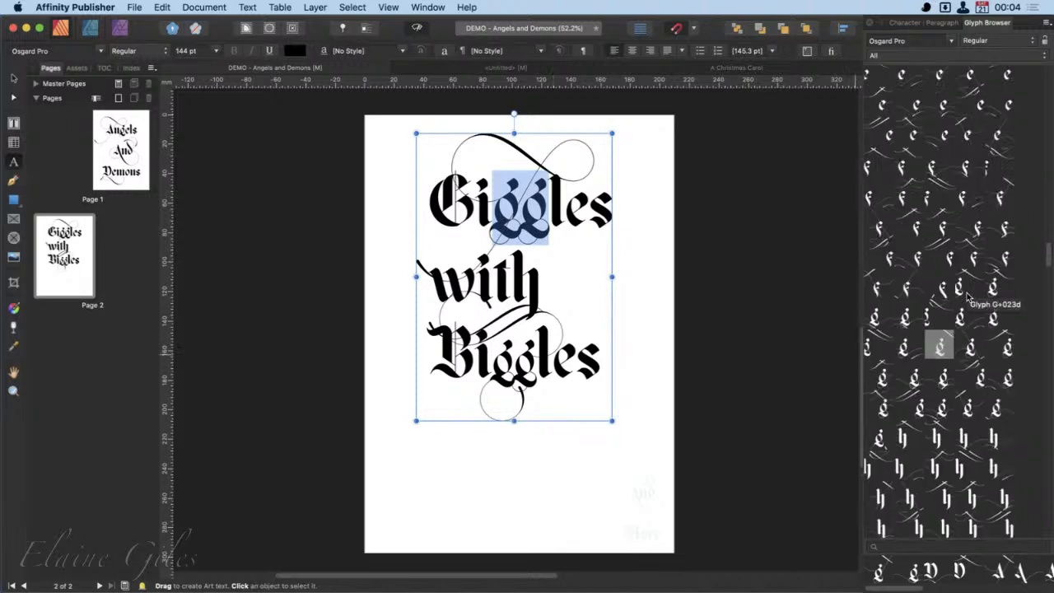
pyautogui.doubleClick(914, 378)
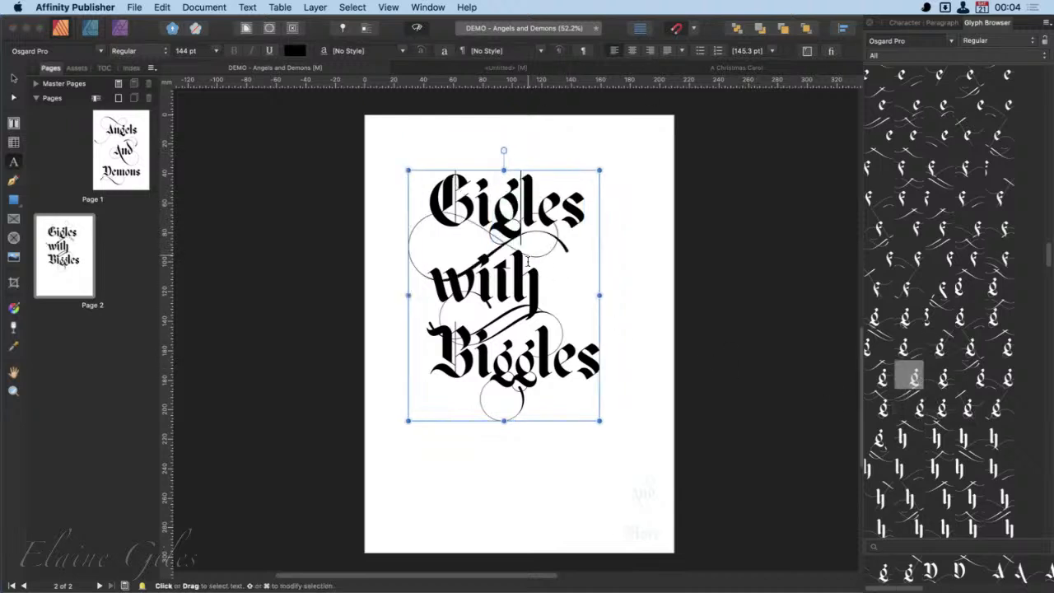
# - Set the leading of the whole page 2 title to 220 pt and deselect the text
pyautogui.press('super+a')
pyautogui.click(753, 54)
pyautogui.write('220')
pyautogui.press('Return')
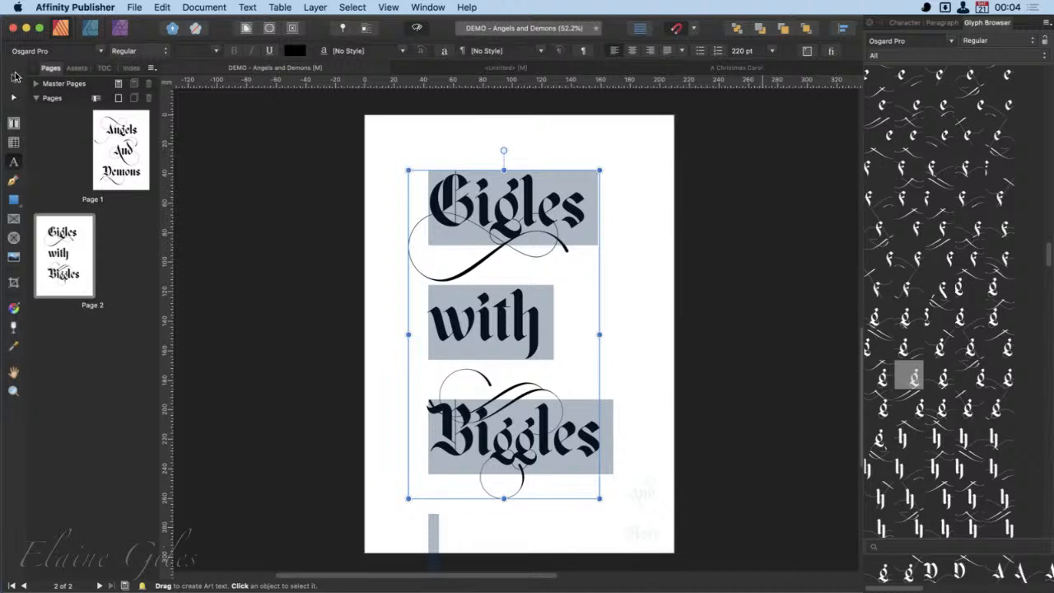
pyautogui.click(13, 78)
pyautogui.click(664, 376)
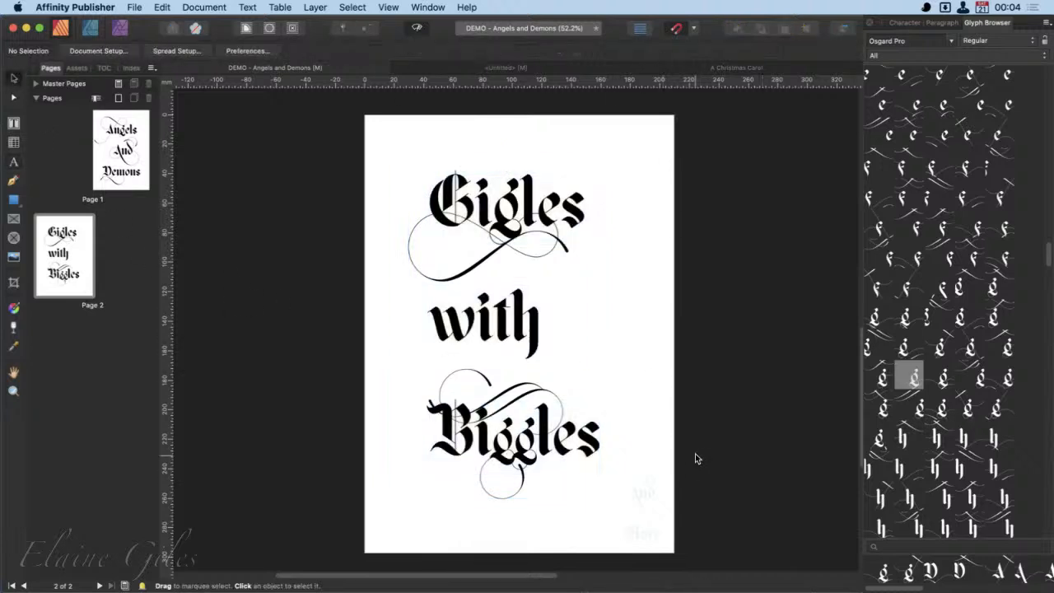
# - Insert a second "g" in "Gigles" using the alternate whose looping flourish extends to the right beneath the word
pyautogui.click(519, 219)
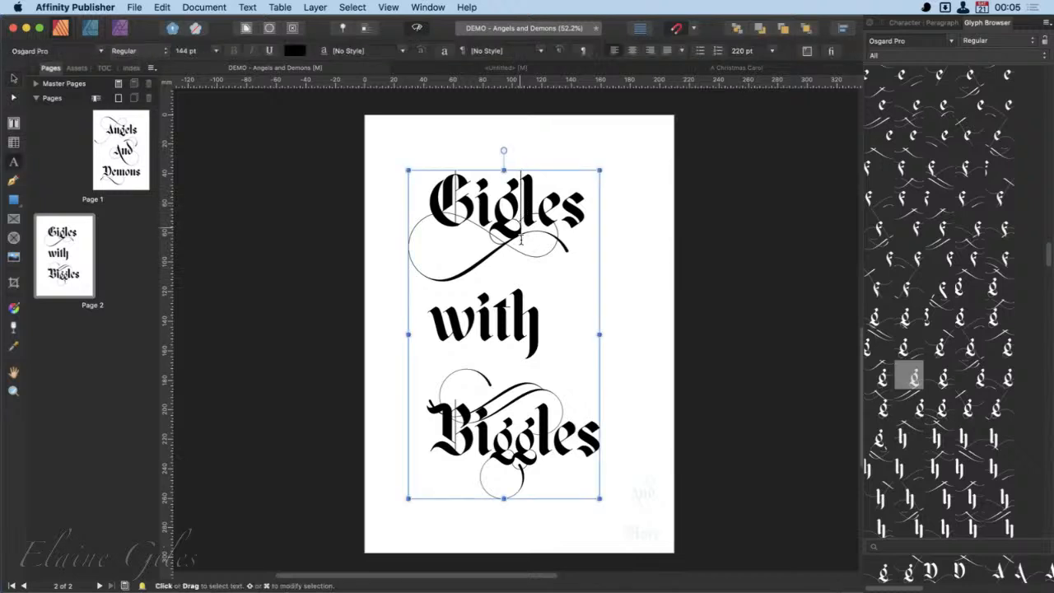
pyautogui.press('t')
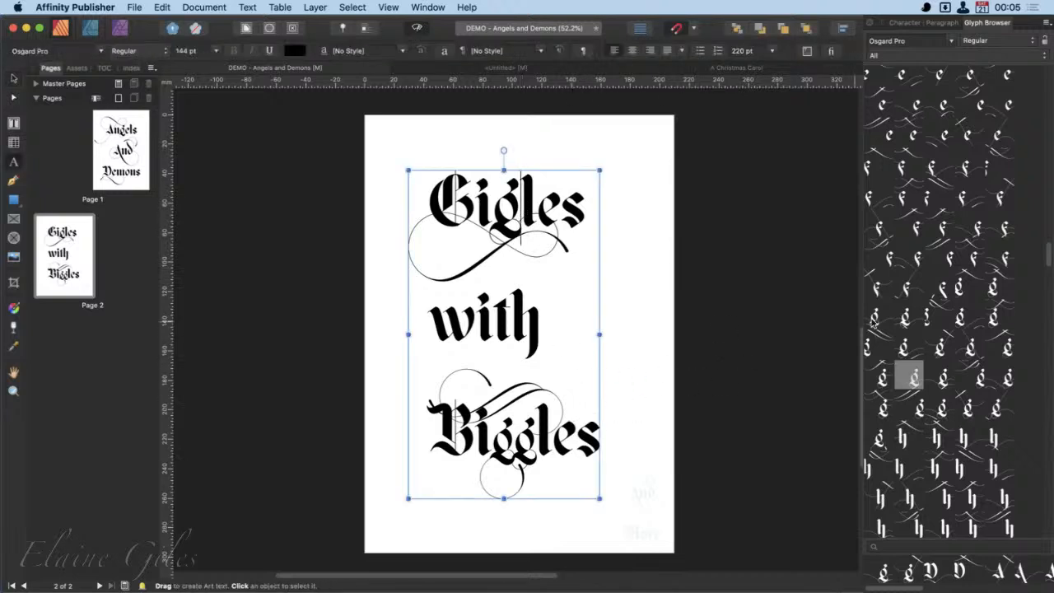
pyautogui.doubleClick(959, 316)
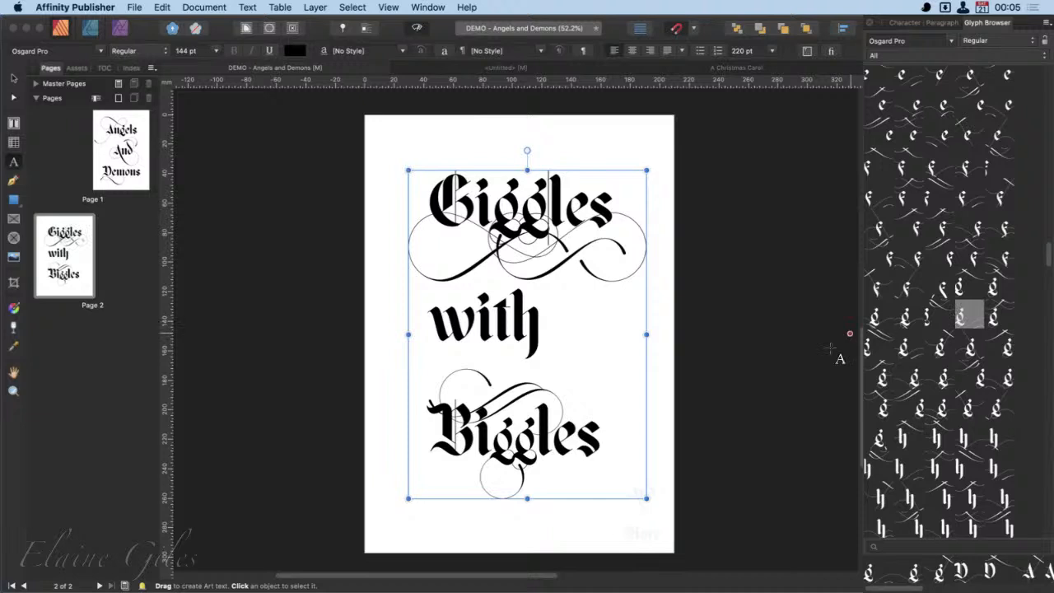
pyautogui.click(595, 344)
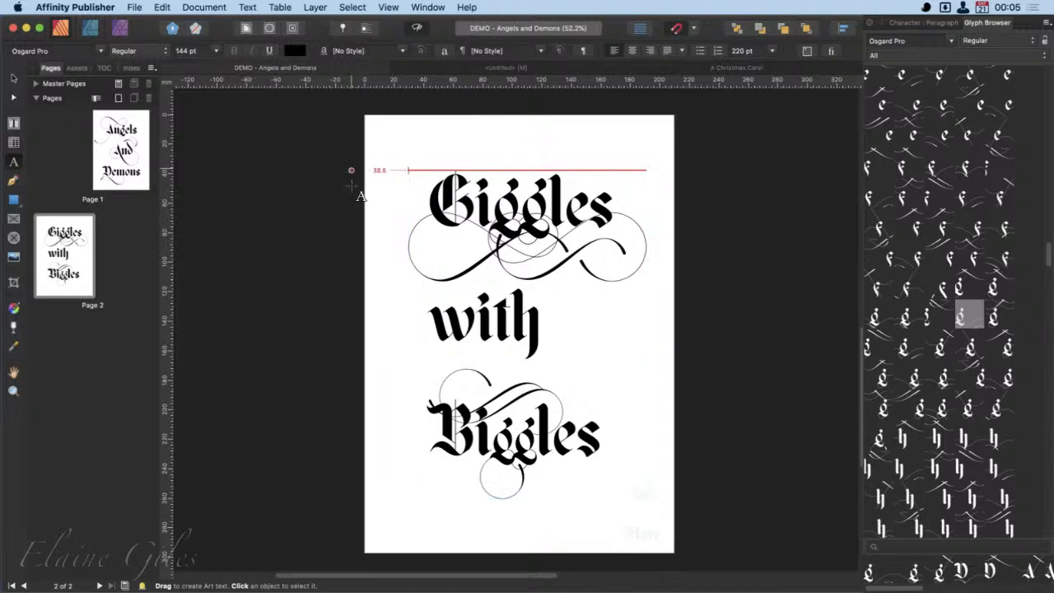
# - Switch to the A Christmas Carol document and look through Arial's full glyph set in the Glyph Browser
pyautogui.click(733, 69)
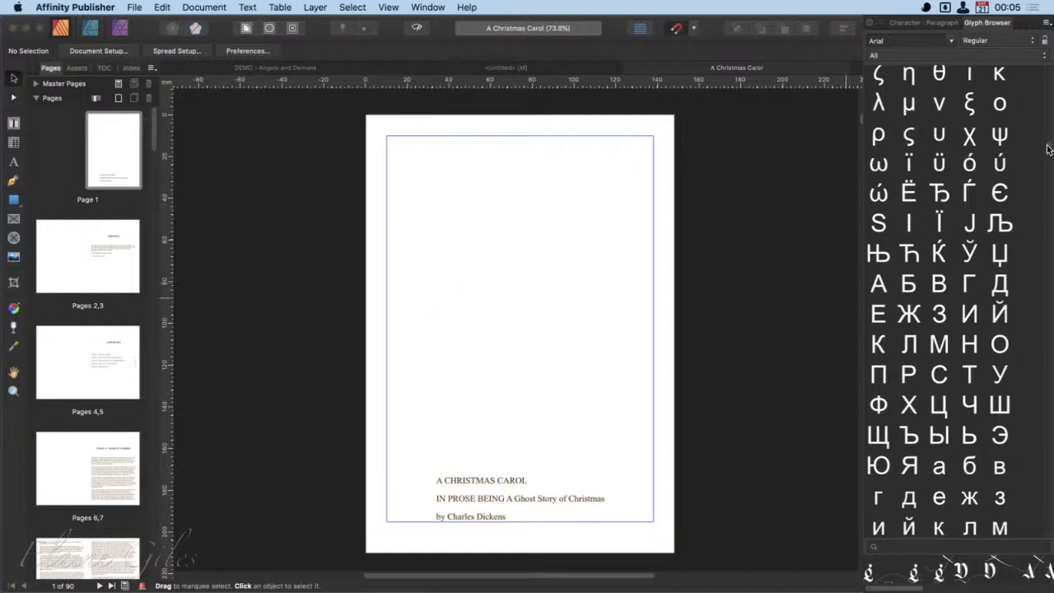
pyautogui.scroll(15, 1048, 149)
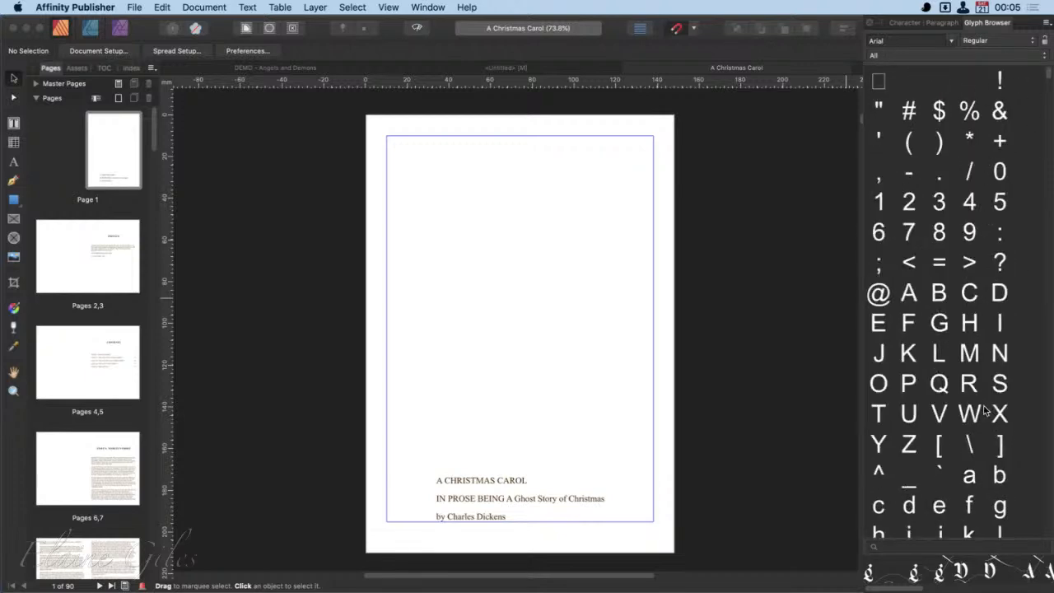
pyautogui.scroll(-15, 986, 410)
pyautogui.scroll(-15, 984, 410)
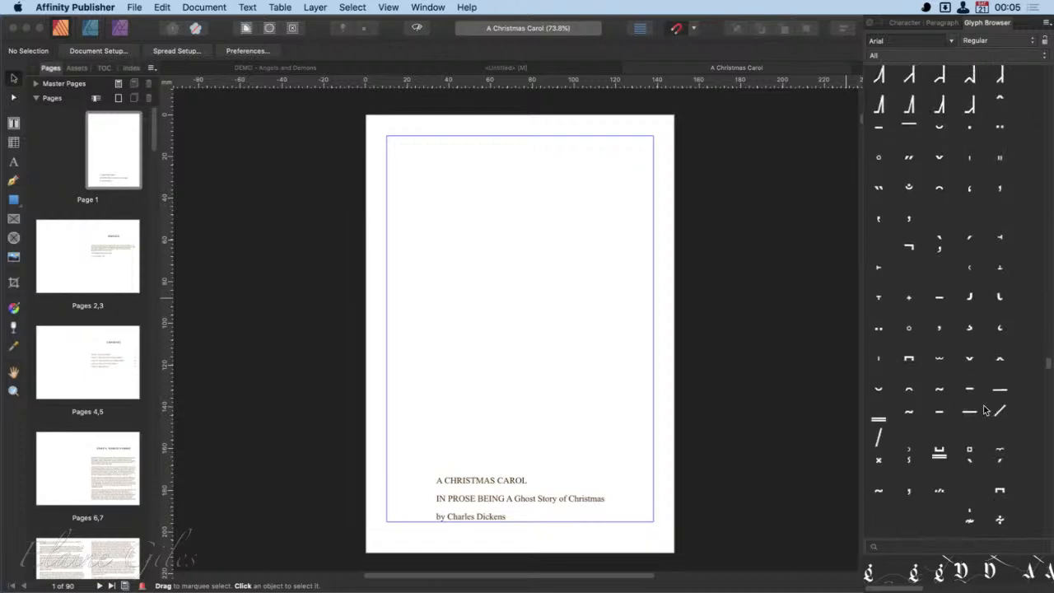
pyautogui.scroll(-10, 985, 410)
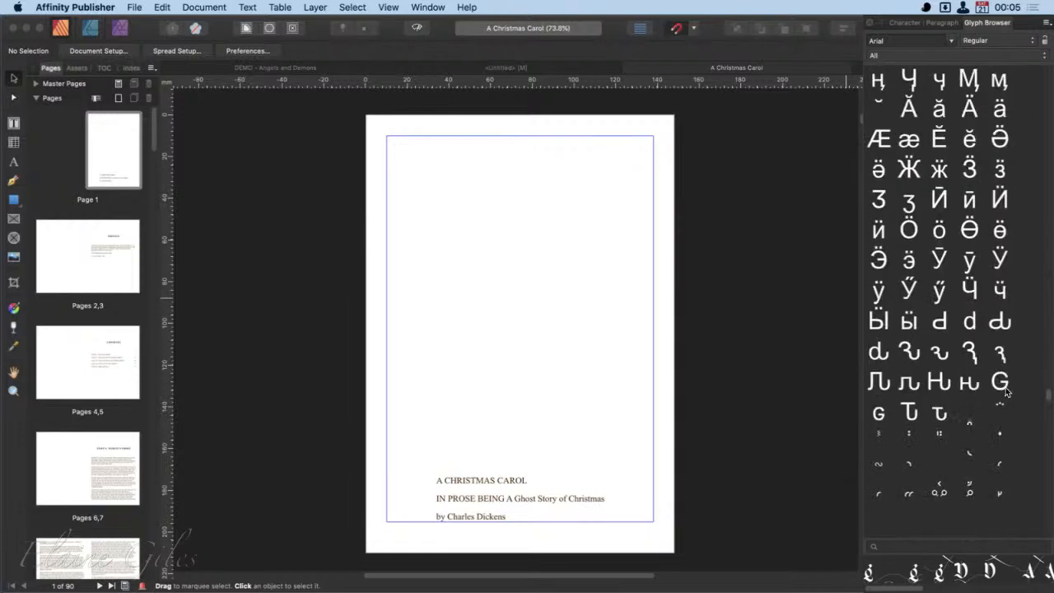
pyautogui.moveTo(1049, 395); pyautogui.dragTo(1048, 70)
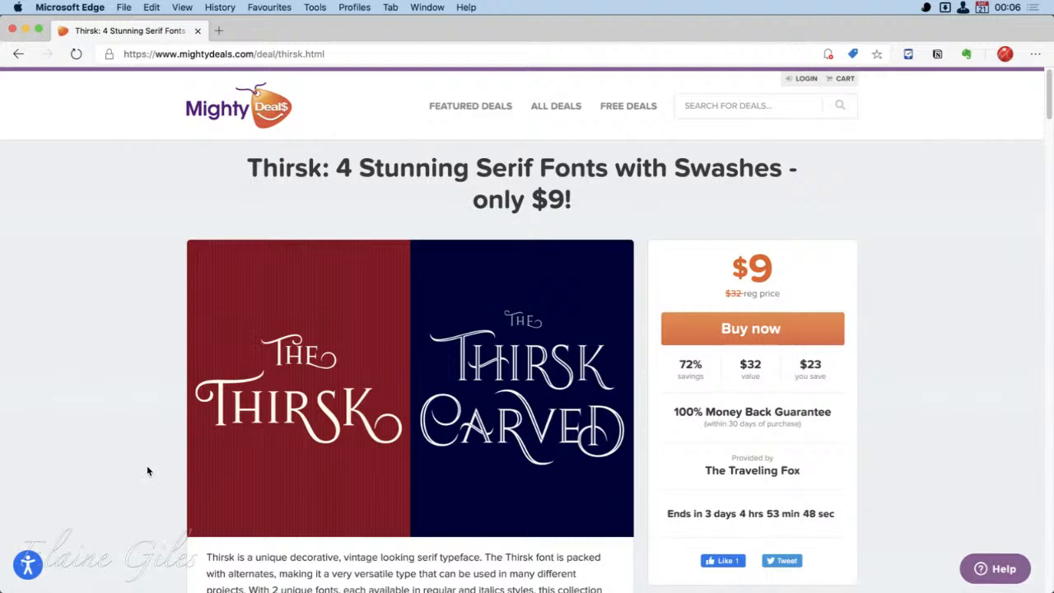
# - Examine the Thirsk font deal page in Microsoft Edge for its font styles, alternates, swashes and ligatures
pyautogui.scroll(-5, 148, 470)
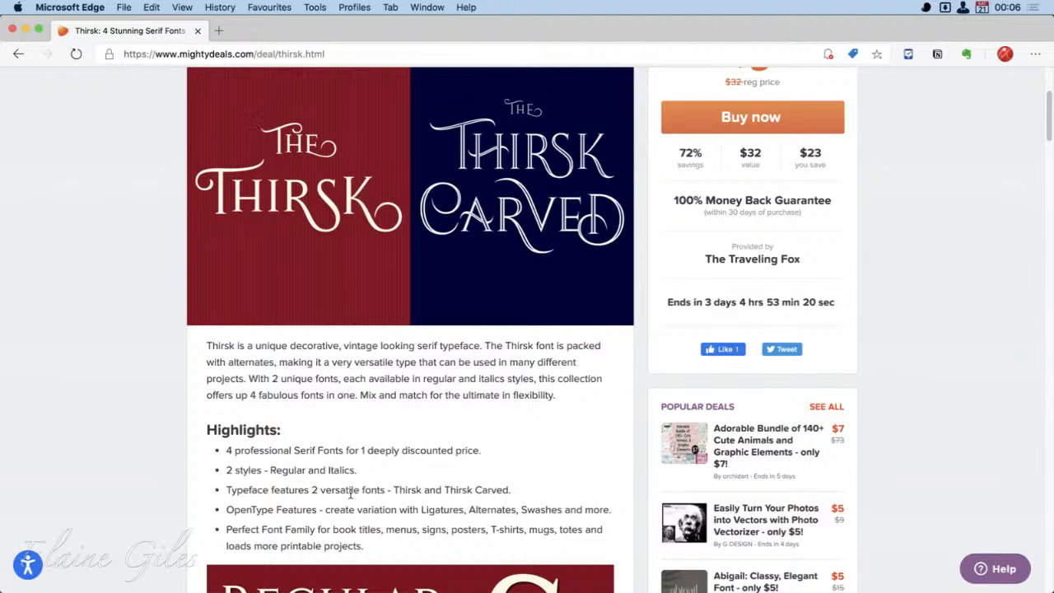
pyautogui.scroll(-3, 350, 489)
pyautogui.scroll(-3, 350, 490)
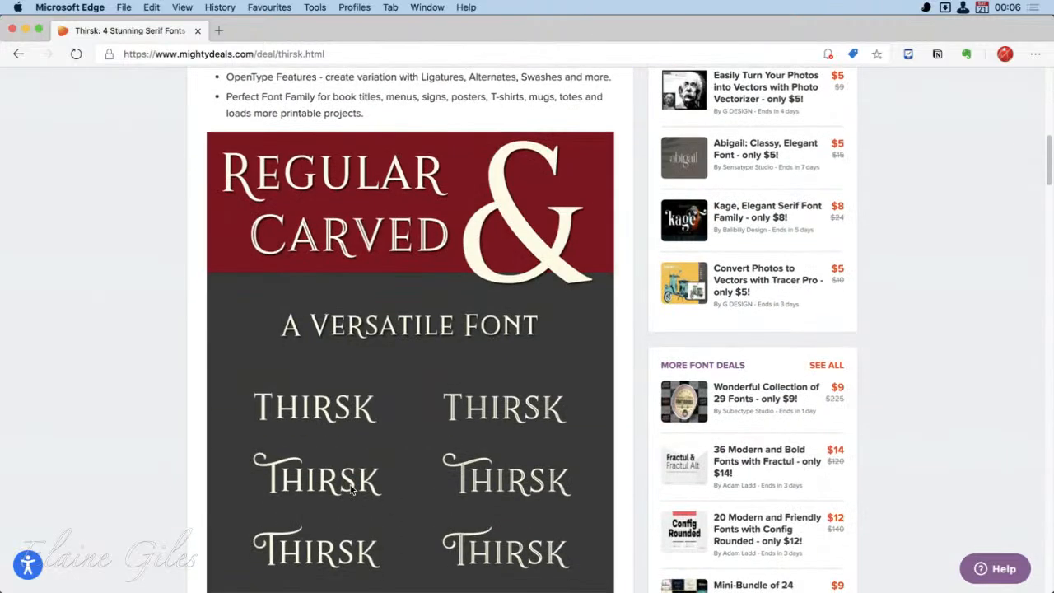
pyautogui.scroll(-3, 351, 489)
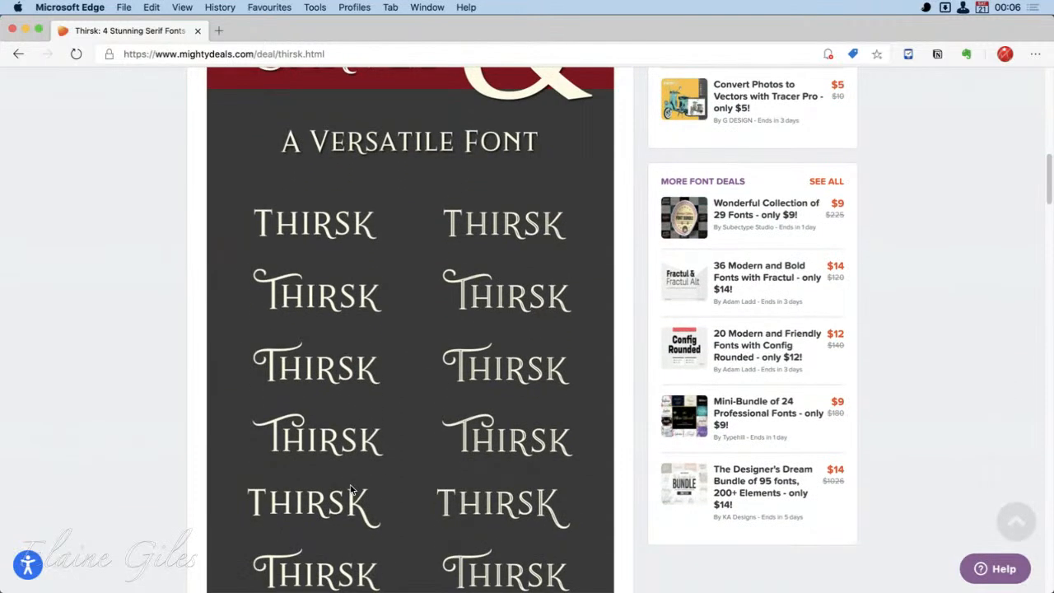
pyautogui.scroll(-1, 350, 489)
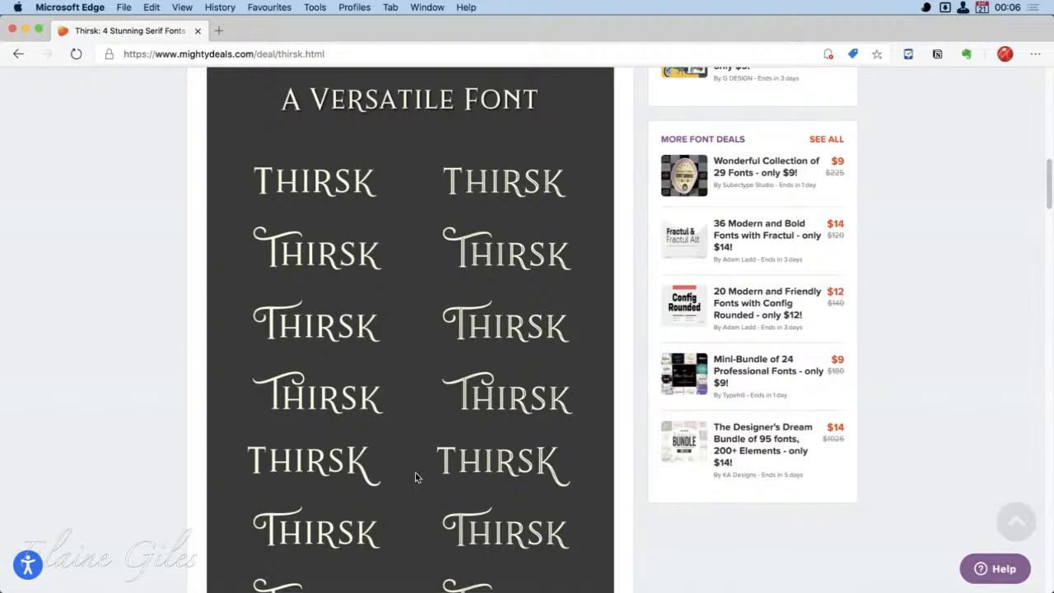
pyautogui.scroll(-8, 415, 477)
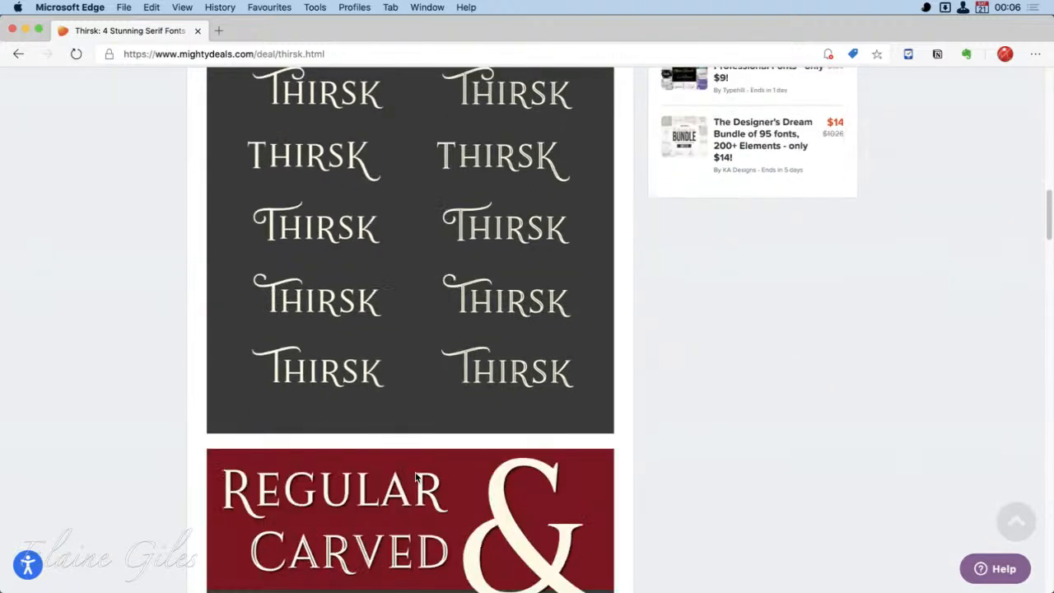
pyautogui.scroll(-12, 415, 477)
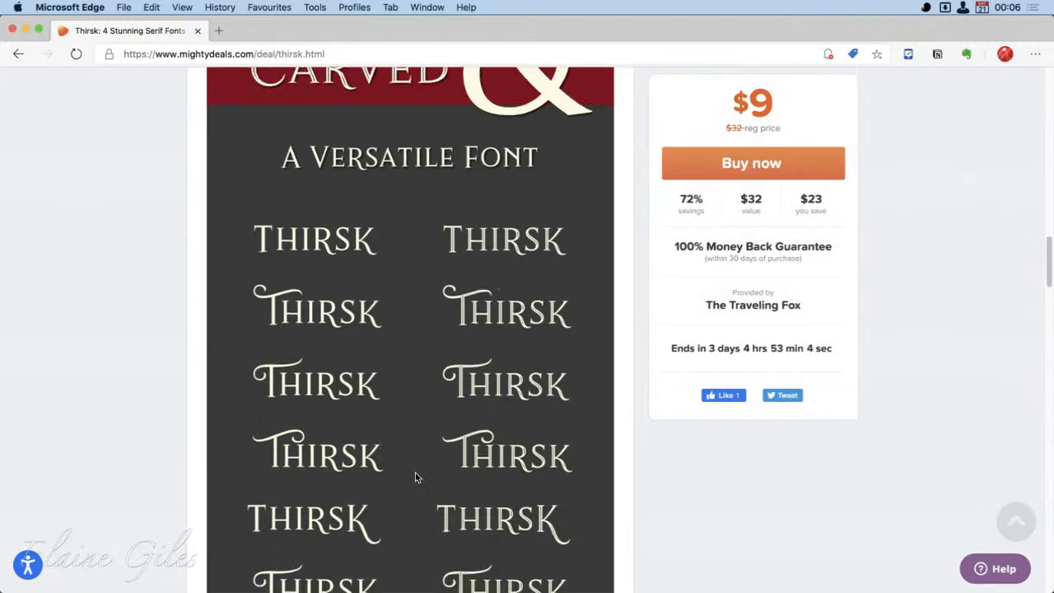
pyautogui.scroll(-2, 416, 477)
pyautogui.scroll(-5, 411, 422)
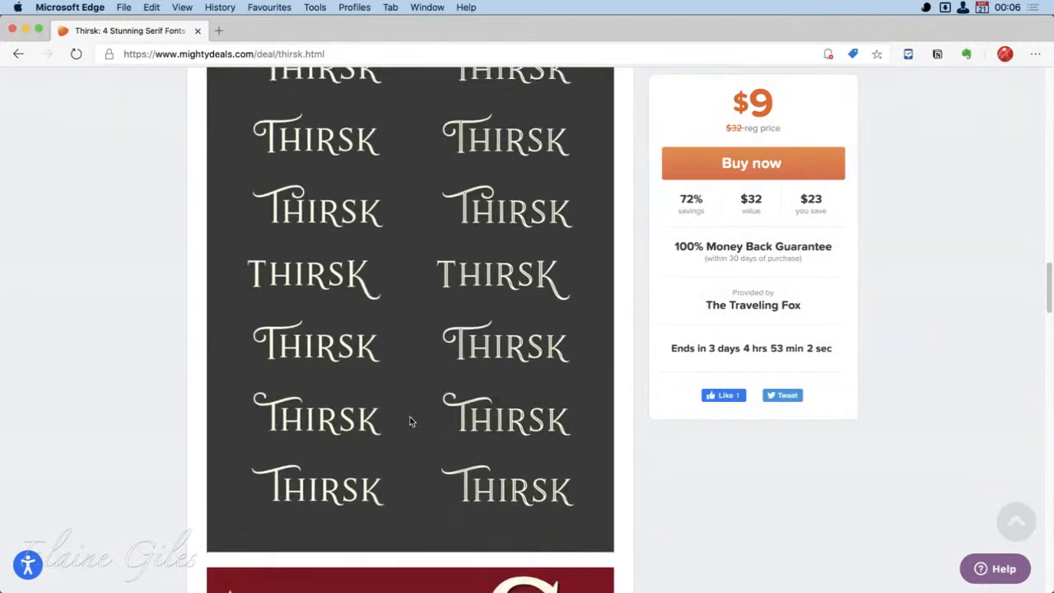
pyautogui.scroll(-3, 411, 422)
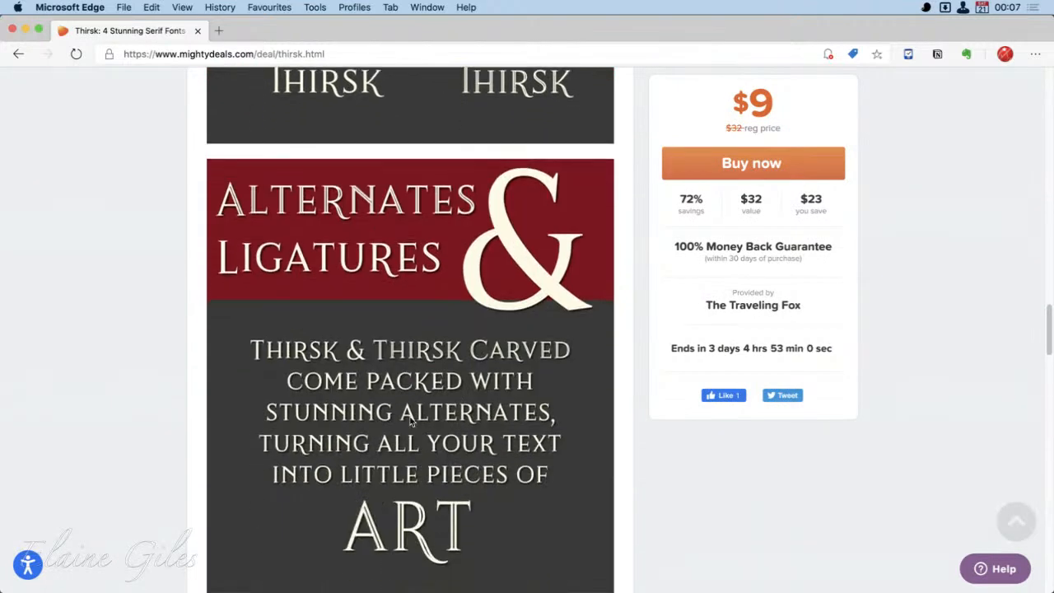
pyautogui.scroll(-5, 411, 422)
pyautogui.scroll(-5, 411, 421)
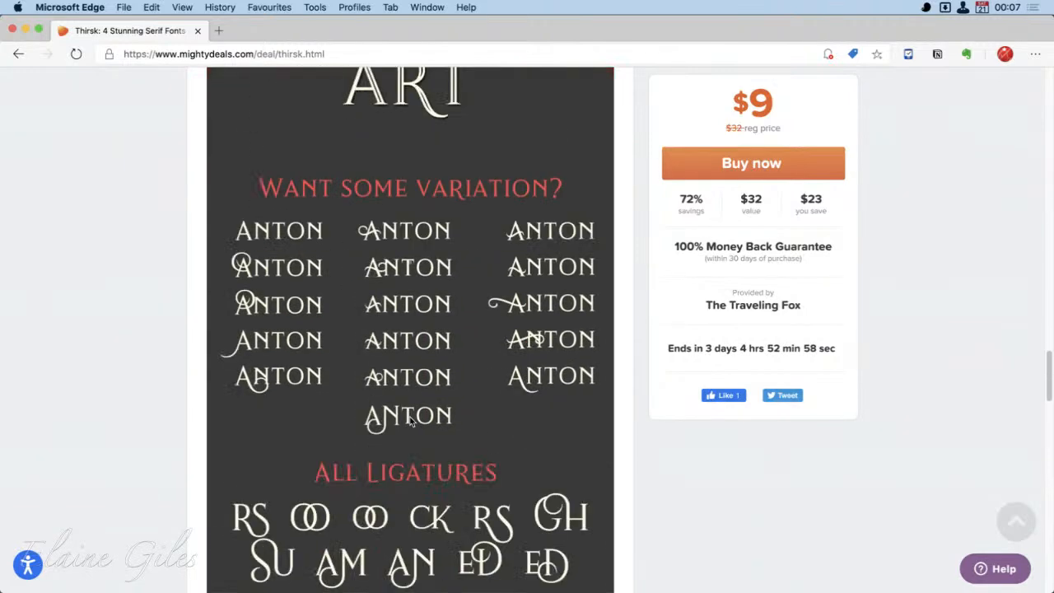
# - Examine the name variations, ligatures and alternates shown for the Thirsk font on the deal page
pyautogui.scroll(-4, 410, 421)
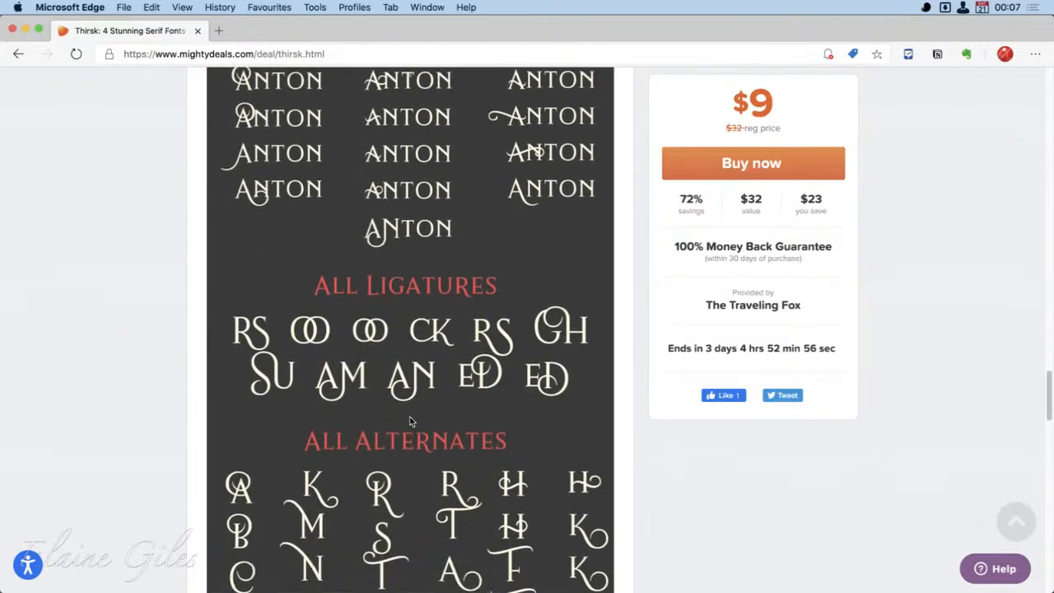
pyautogui.scroll(-10, 410, 426)
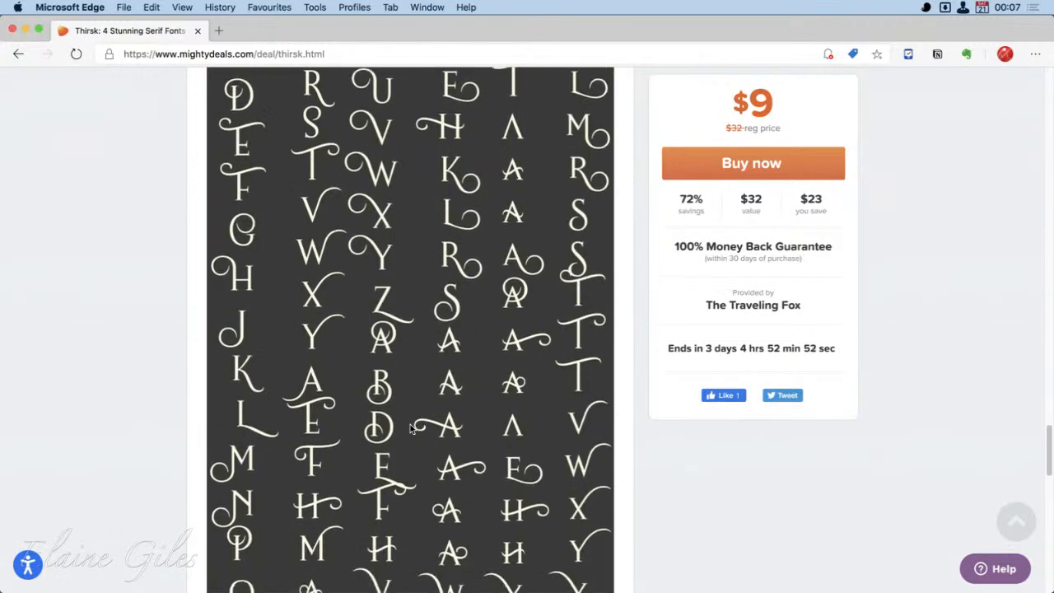
pyautogui.scroll(20, 410, 427)
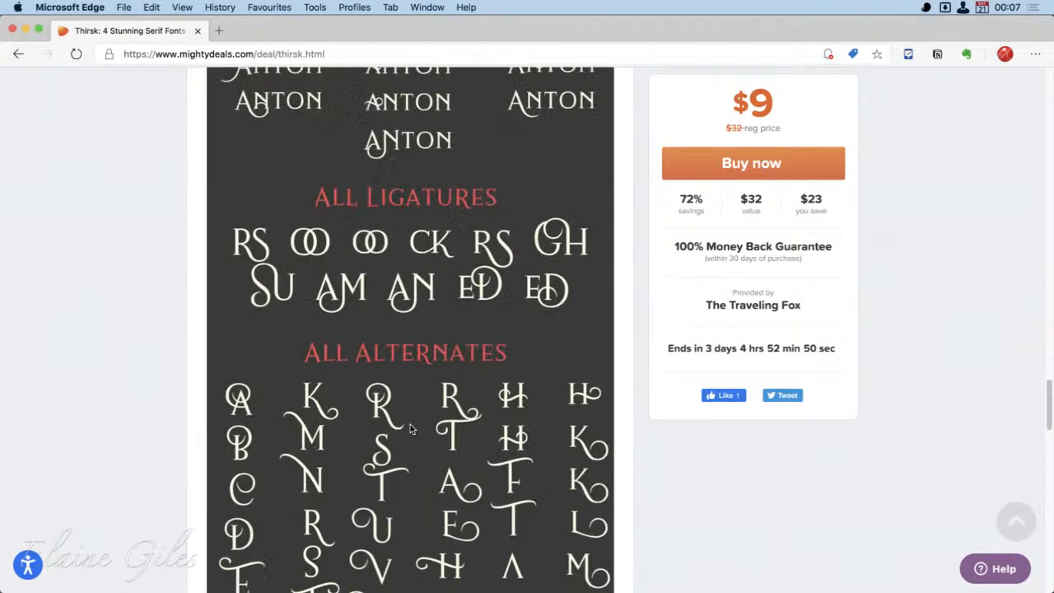
pyautogui.scroll(20, 412, 428)
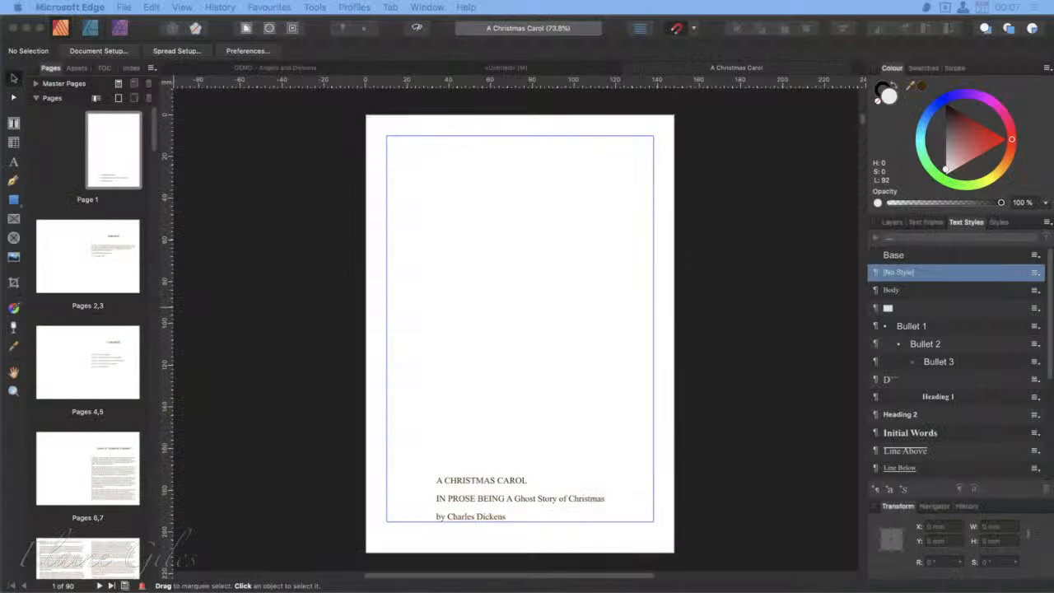
# - Switch to the Thirsk folder in Finder and preview the licence documents Traveling-Fox-Web.pdf and Traveling-Fox-Regular.pdf
pyautogui.moveTo(1, 401); pyautogui.dragTo(186, 24)
pyautogui.click(371, 147)
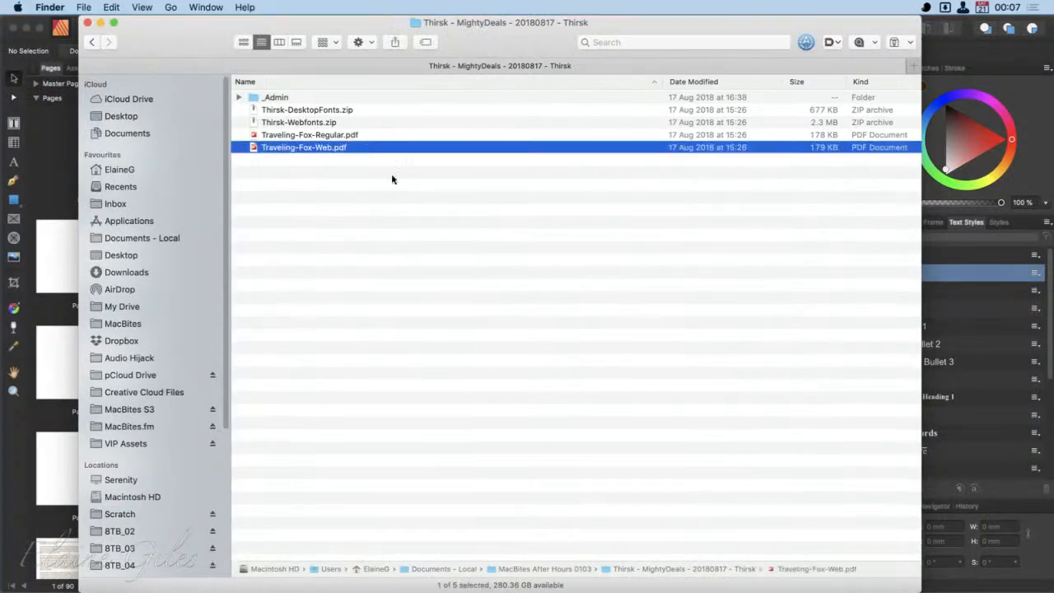
pyautogui.press('space')
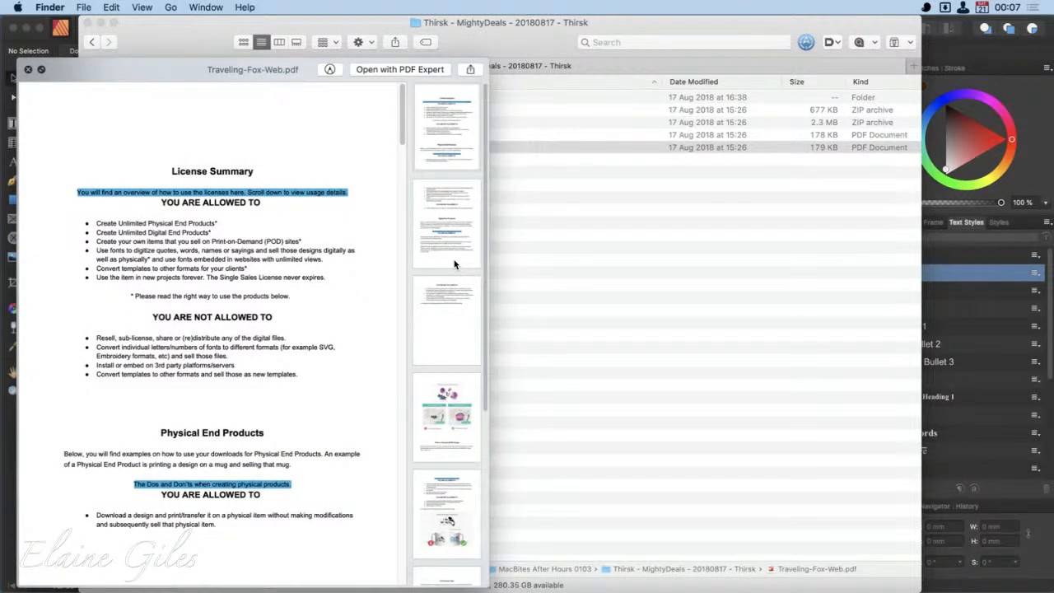
pyautogui.click(448, 417)
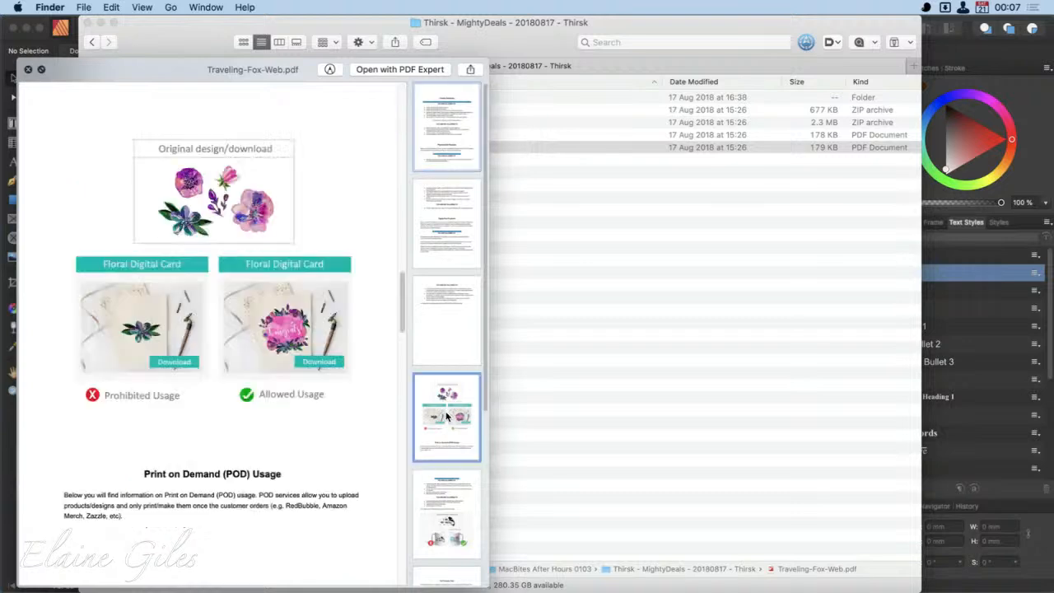
pyautogui.click(466, 532)
pyautogui.press('space')
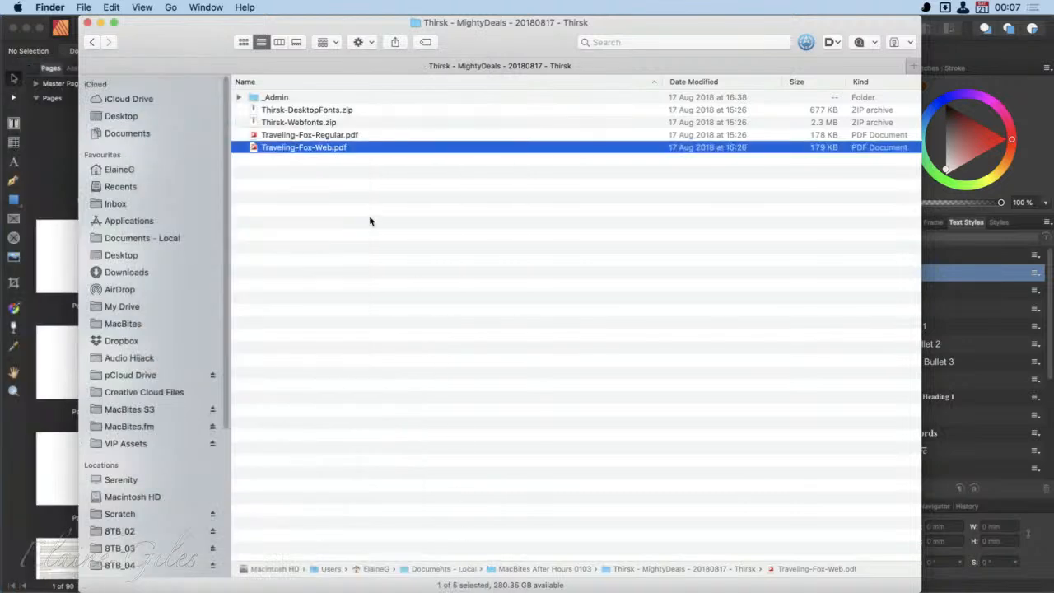
pyautogui.click(334, 134)
pyautogui.press('space')
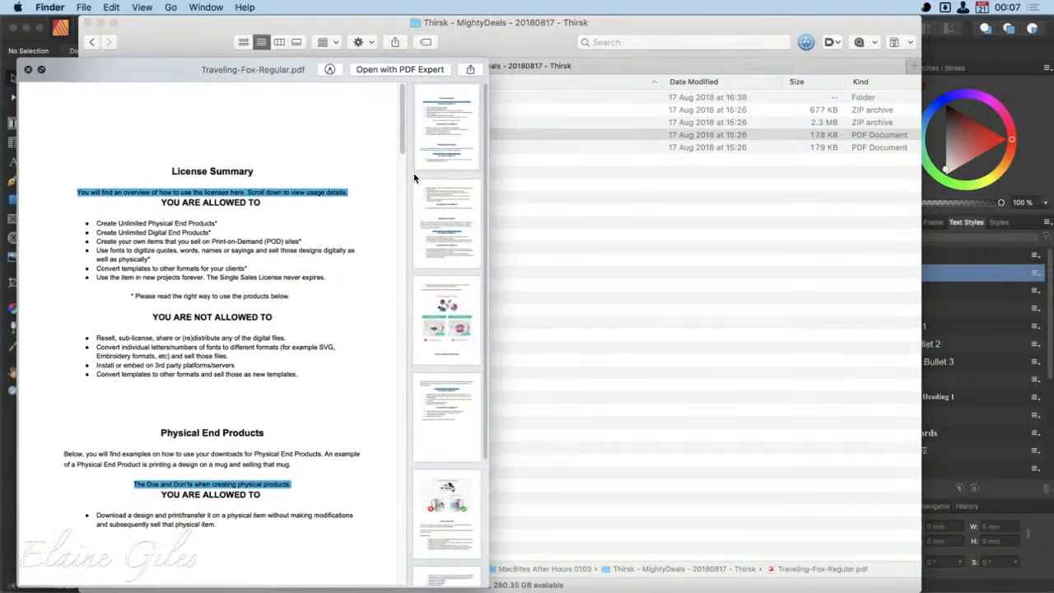
pyautogui.press('space')
# - Extract Thirsk-DesktopFonts.zip and open the resulting Thirsk-DesktopFonts folder
pyautogui.click(335, 123)
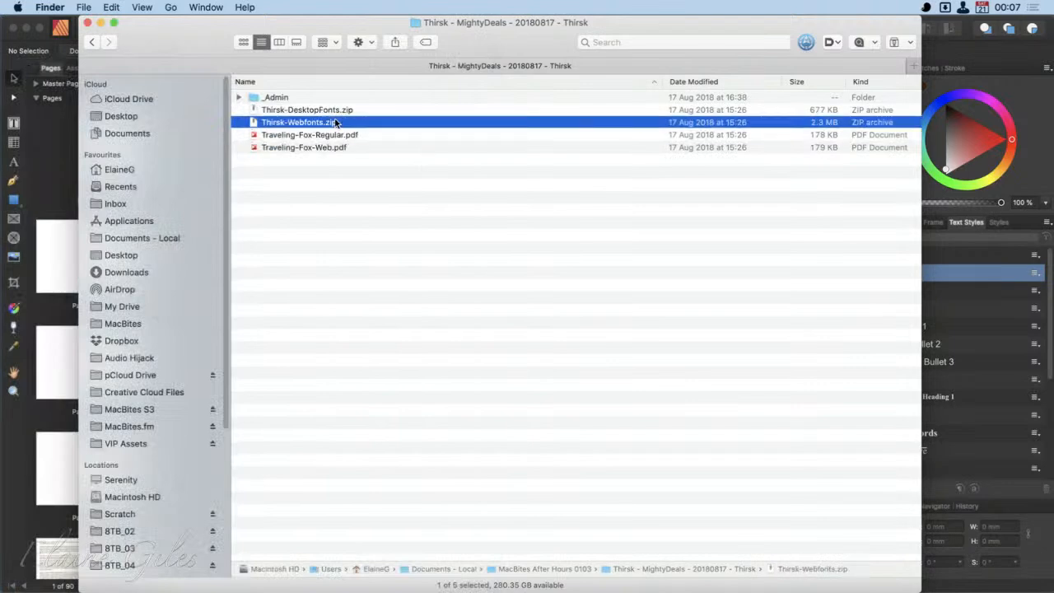
pyautogui.click(321, 112)
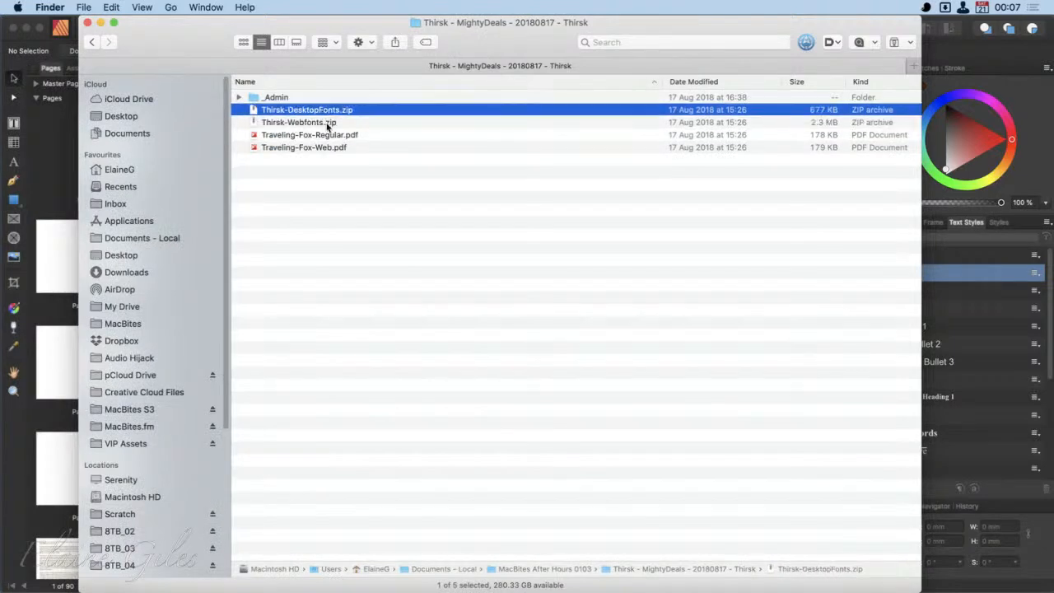
pyautogui.doubleClick(332, 113)
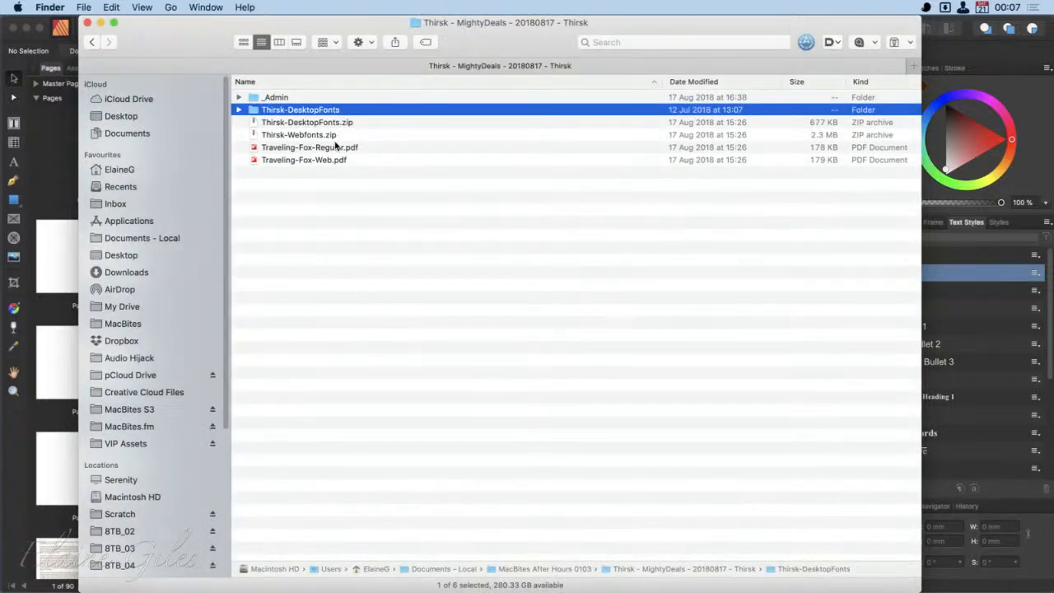
pyautogui.doubleClick(321, 110)
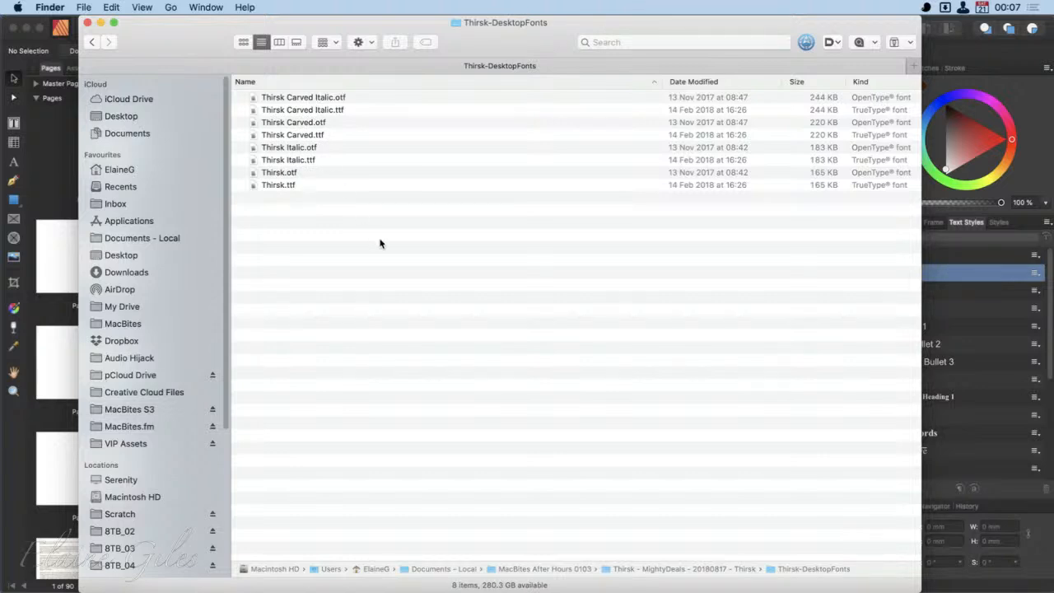
# - Open the user library's Fonts folder in a second Finder window and place it beside the Thirsk-DesktopFonts window
pyautogui.hotkey('alt', 'space')
pyautogui.write('off')
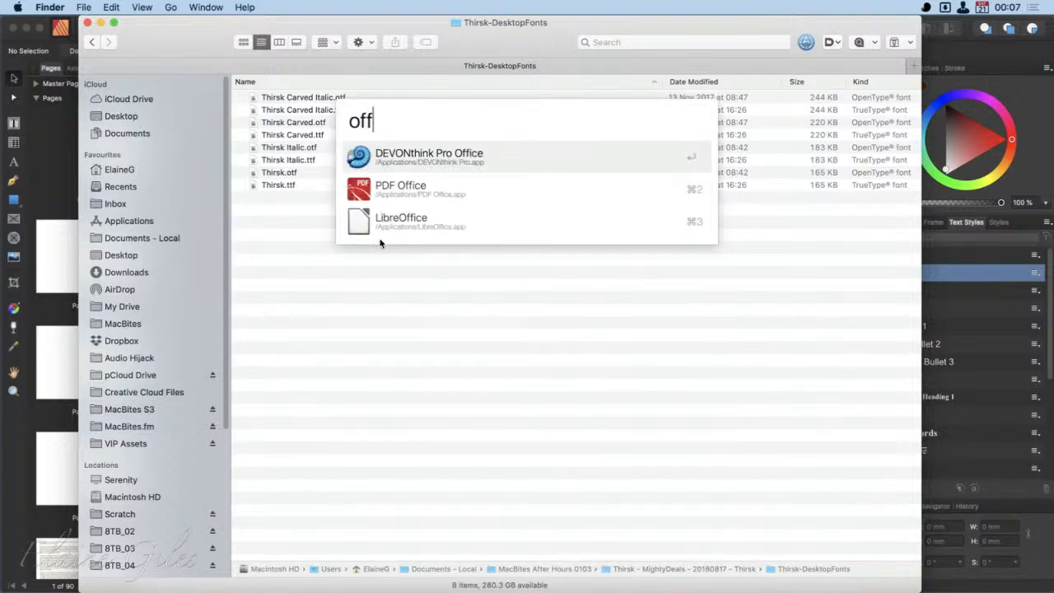
pyautogui.press('super+a')
pyautogui.write('ff')
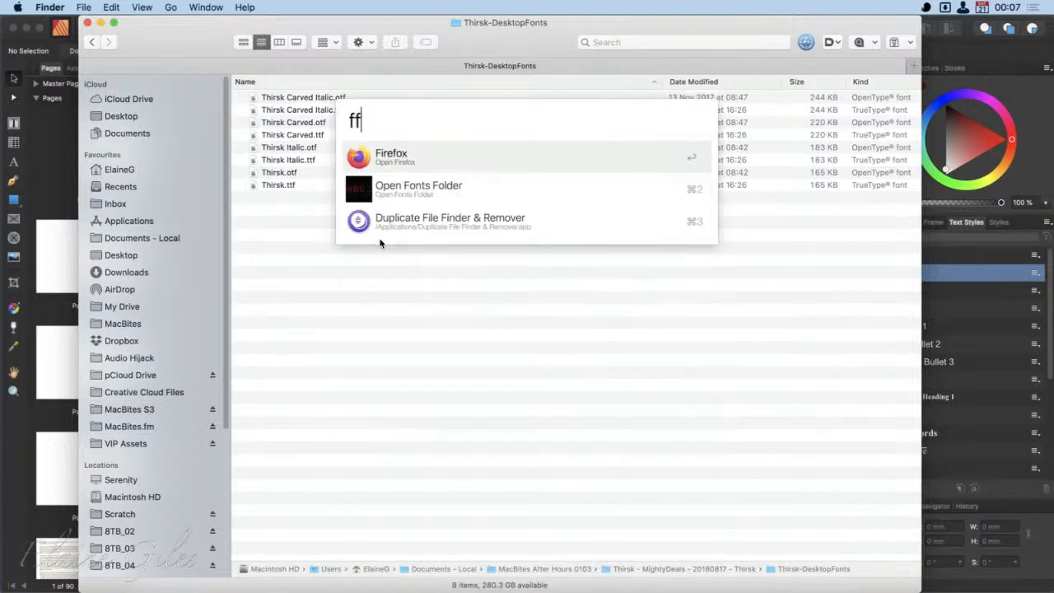
pyautogui.press('Return')
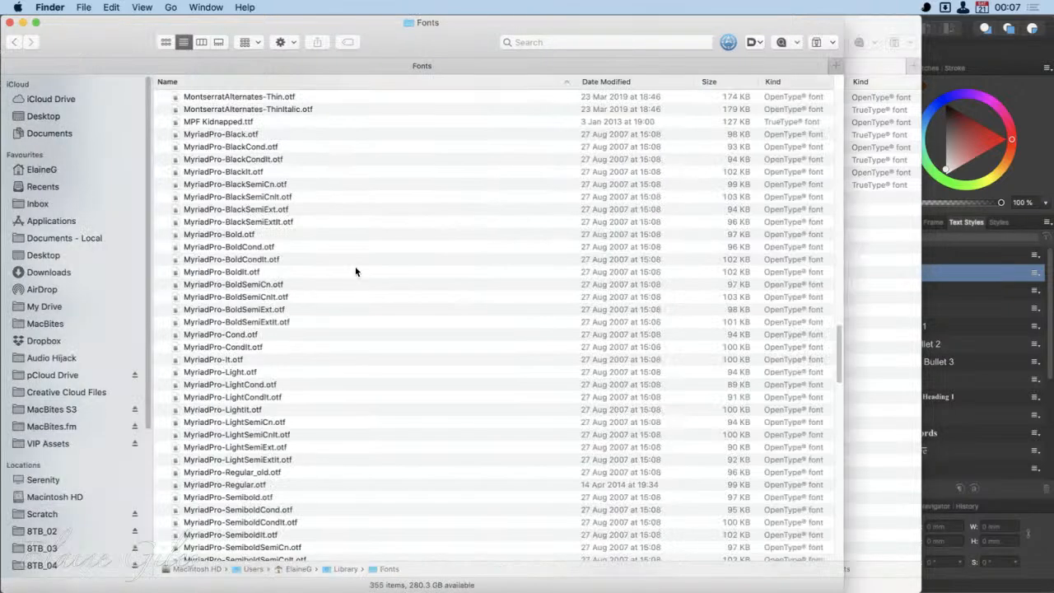
pyautogui.moveTo(116, 50); pyautogui.dragTo(318, 269)
# - Install the Thirsk fonts by moving all the OTF and TTF files from Thirsk-DesktopFonts into the Fonts folder
pyautogui.click(341, 203)
pyautogui.moveTo(289, 191); pyautogui.dragTo(260, 77)
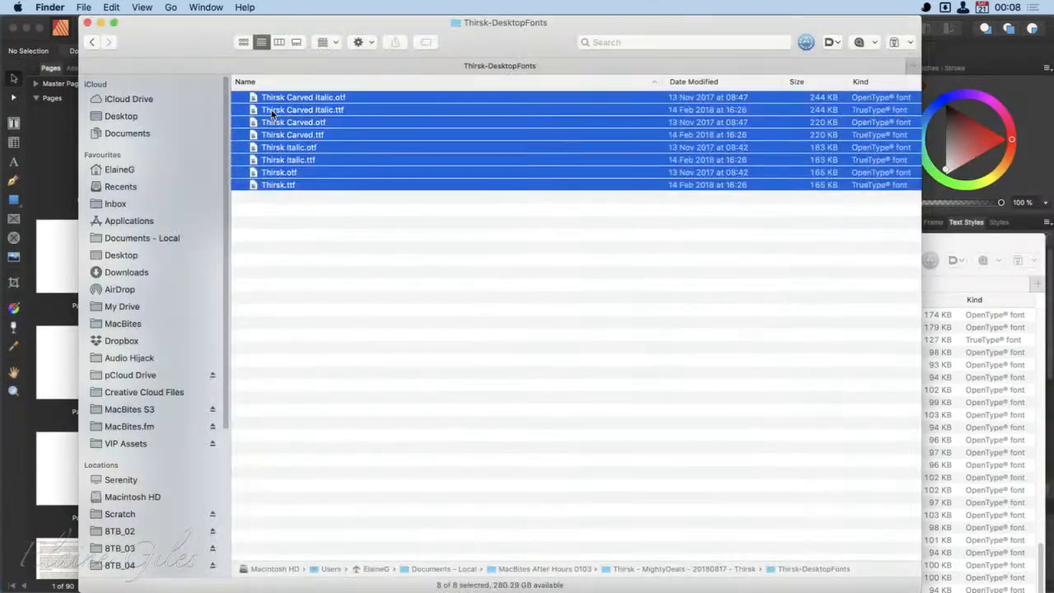
pyautogui.moveTo(288, 136); pyautogui.dragTo(955, 397)
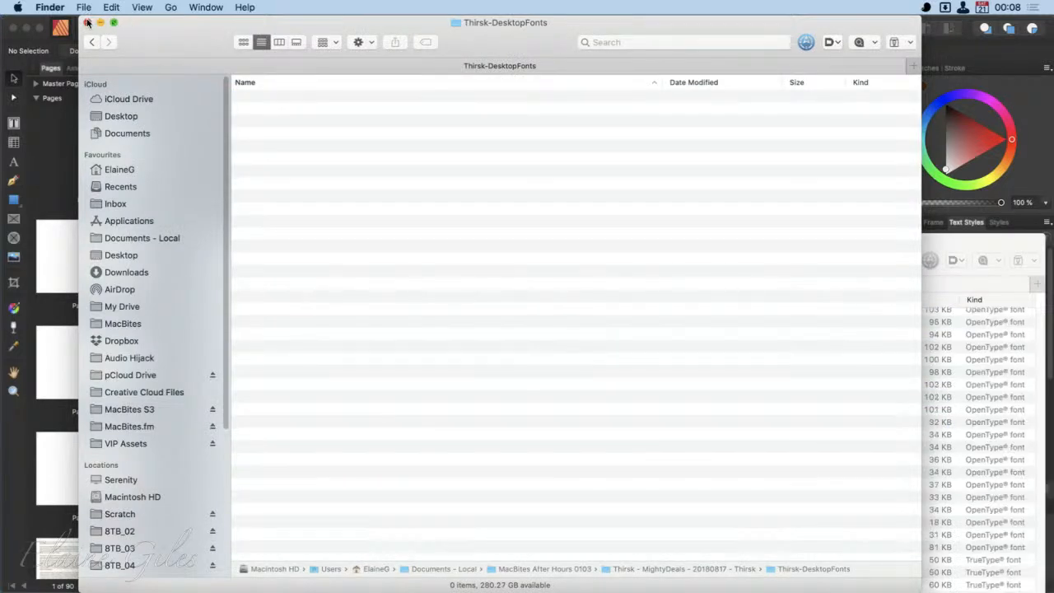
# - Switch to Affinity Publisher and create a large artistic text "X" of about 450 pt on page 1 of A Christmas Carol
pyautogui.press('super+Tab')
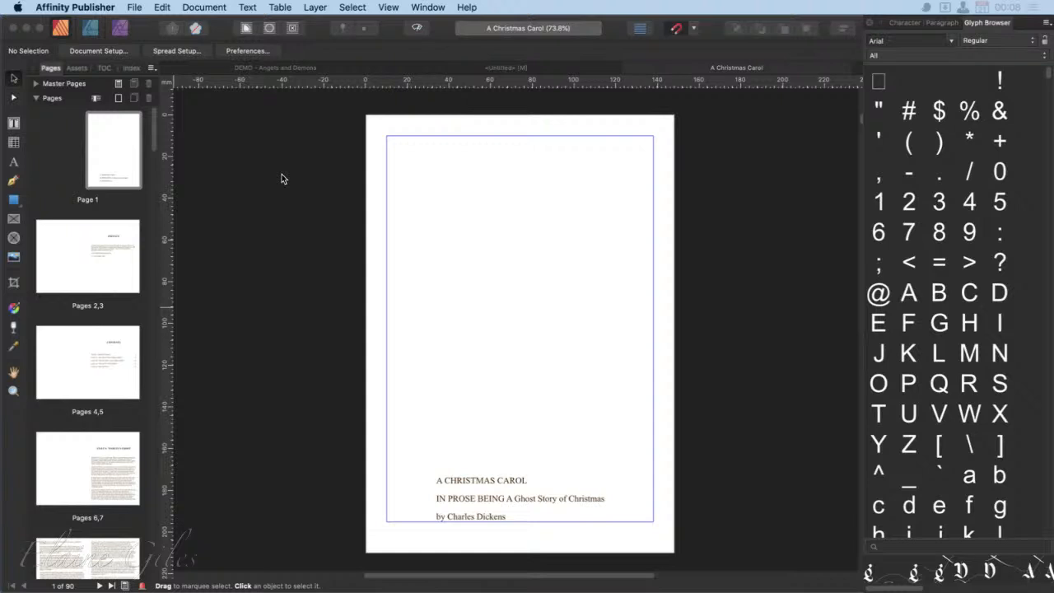
pyautogui.press('t')
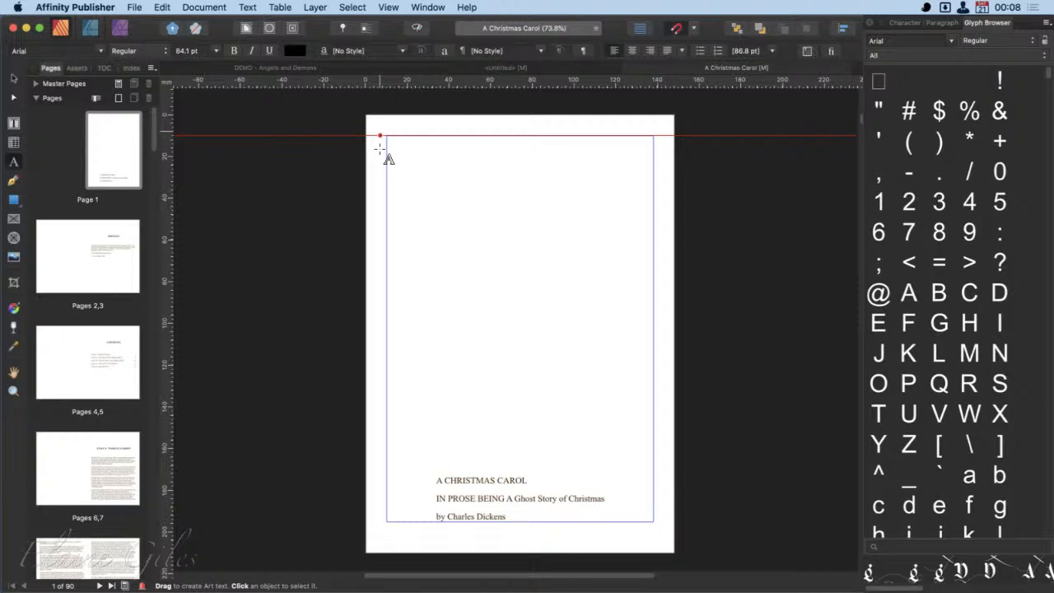
pyautogui.moveTo(379, 150); pyautogui.dragTo(509, 322)
pyautogui.write('X')
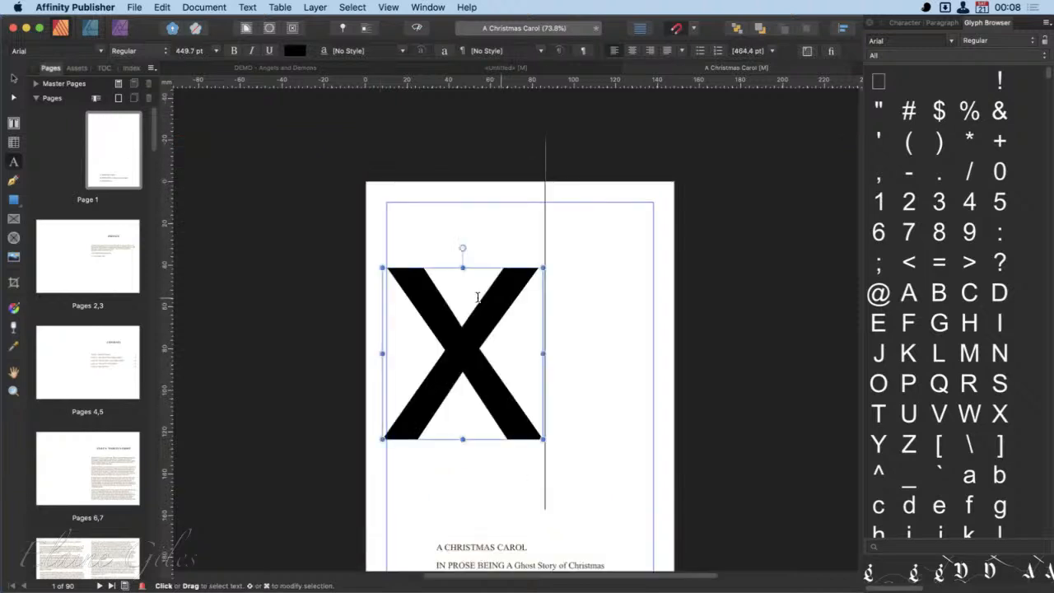
pyautogui.press('Escape')
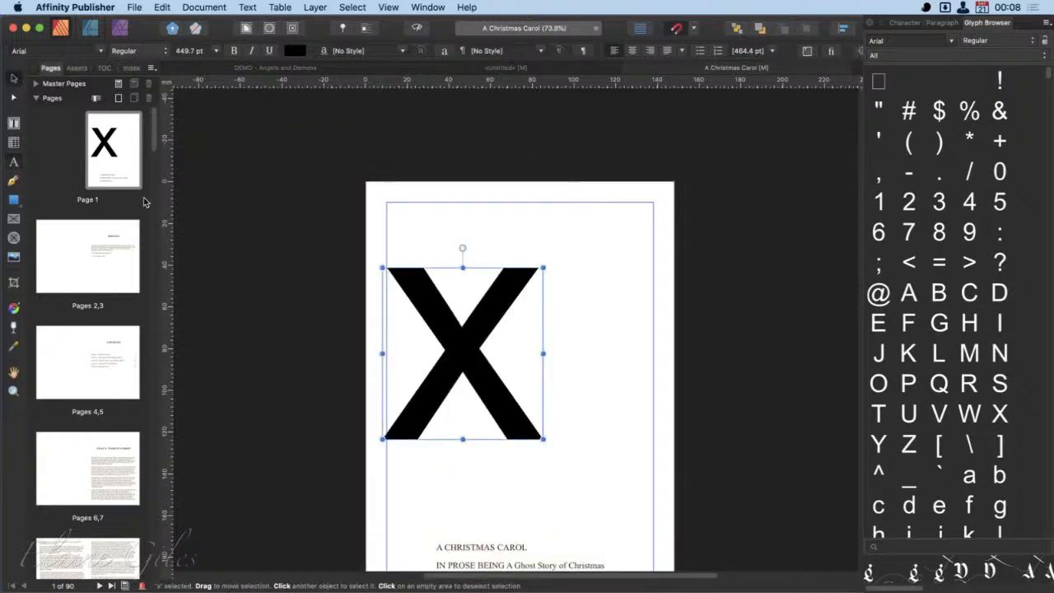
# - Set the "X" in the Thirsk Carved font at 144 pt
pyautogui.doubleClick(467, 341)
pyautogui.click(102, 54)
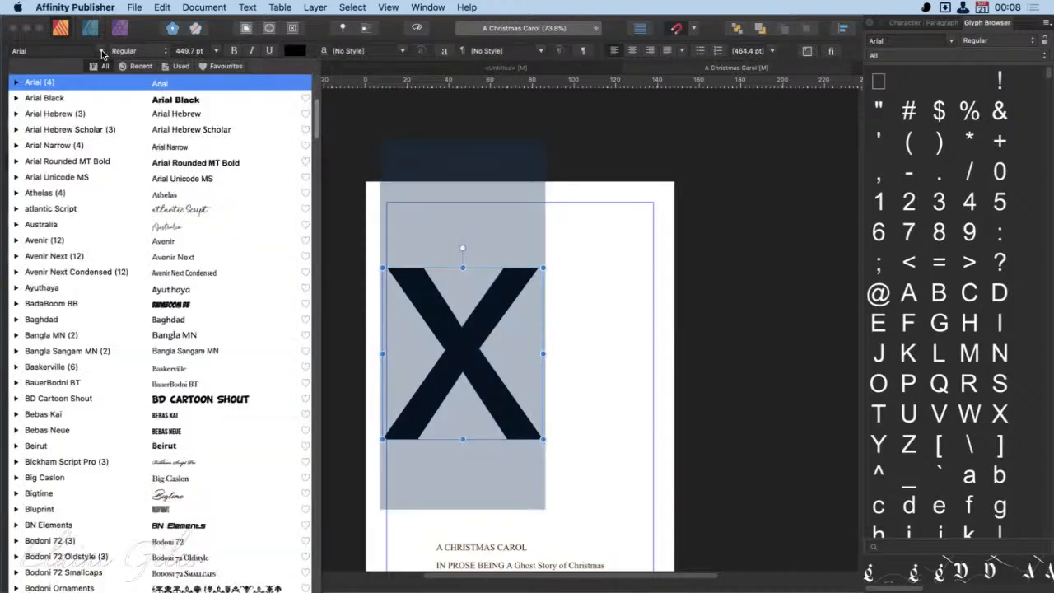
pyautogui.click(125, 177)
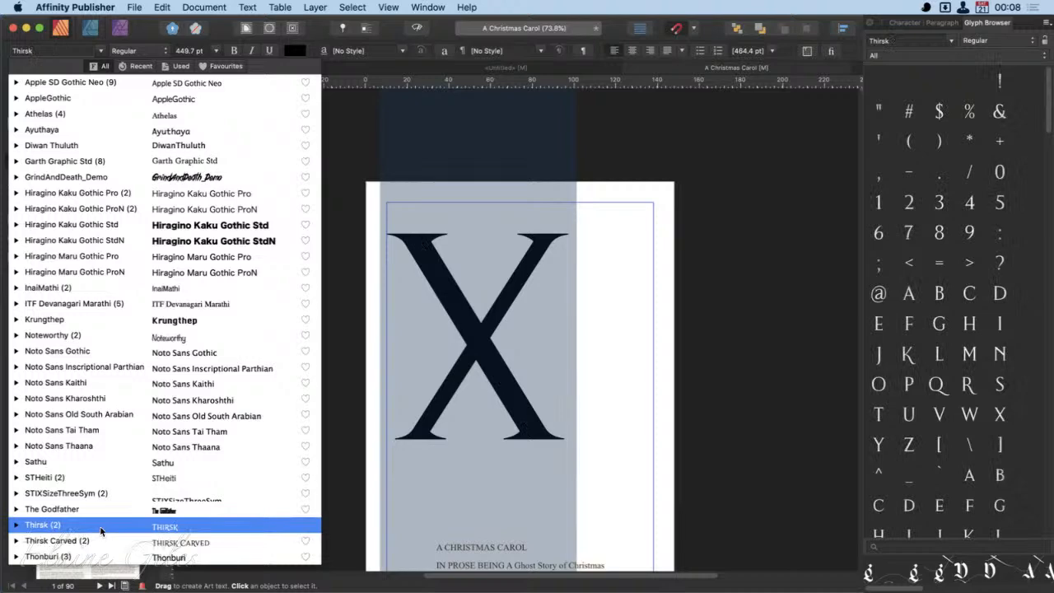
pyautogui.click(204, 545)
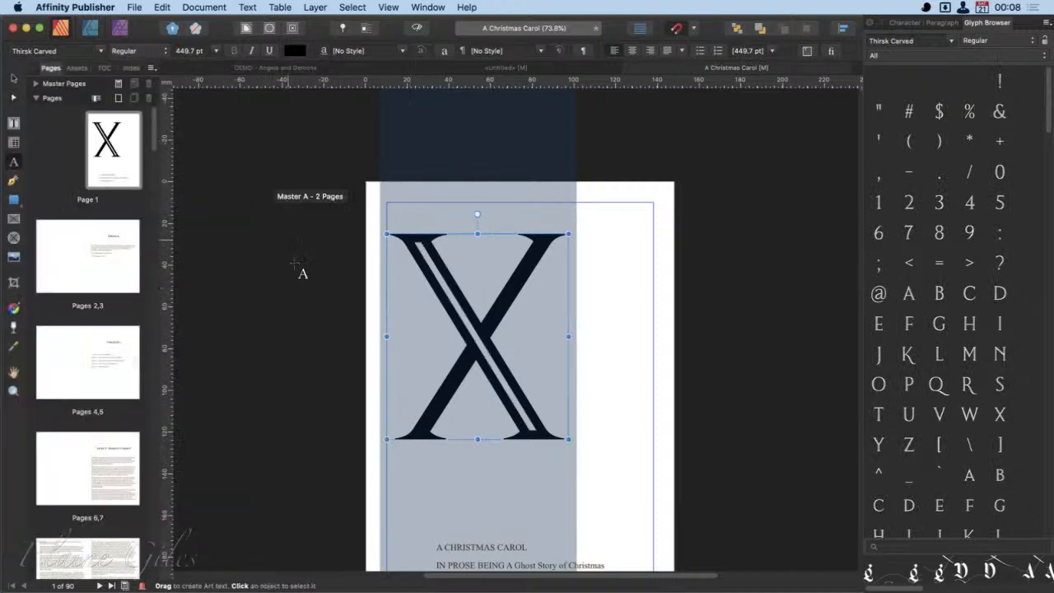
pyautogui.click(216, 51)
pyautogui.click(203, 376)
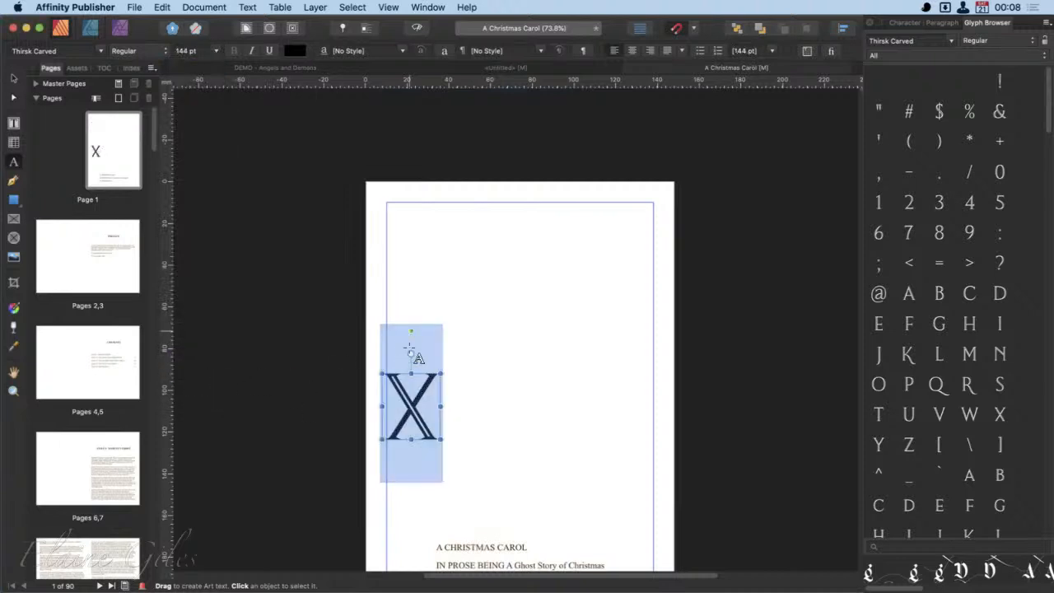
# - Replace the "X" with the title "A Christmas Carol", placing each word on its own line
pyautogui.write('A')
pyautogui.press('Return')
pyautogui.write('Christma')
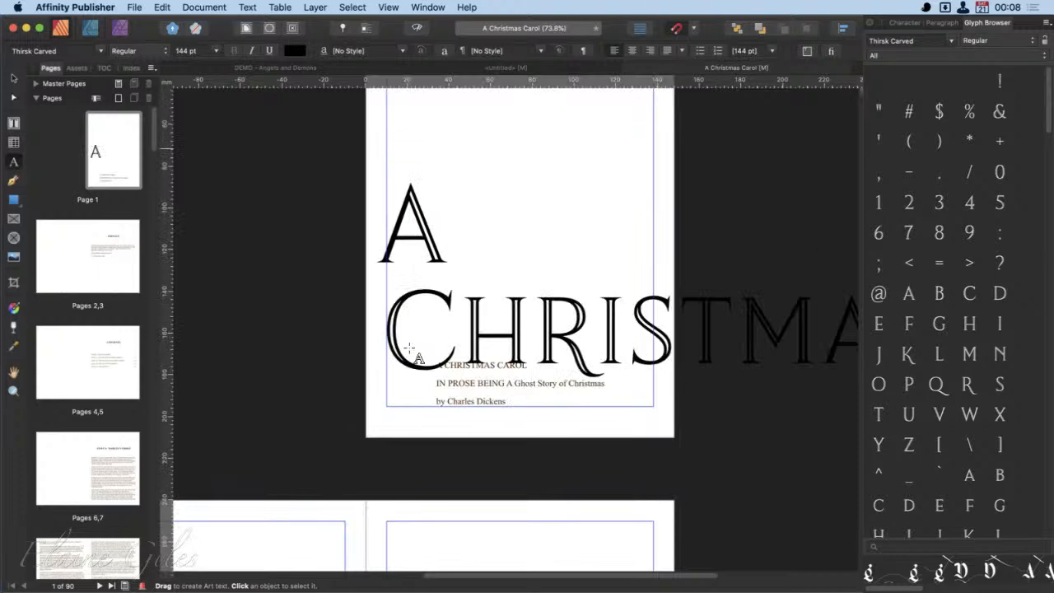
pyautogui.write('s')
pyautogui.press('Return')
pyautogui.write('Caro')
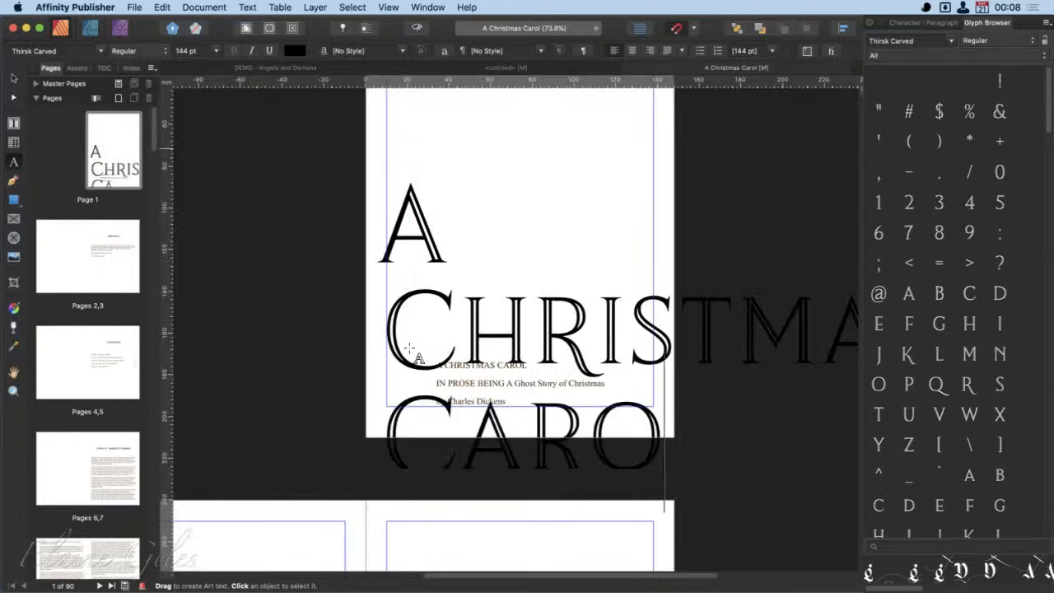
pyautogui.write('l')
pyautogui.press('Escape')
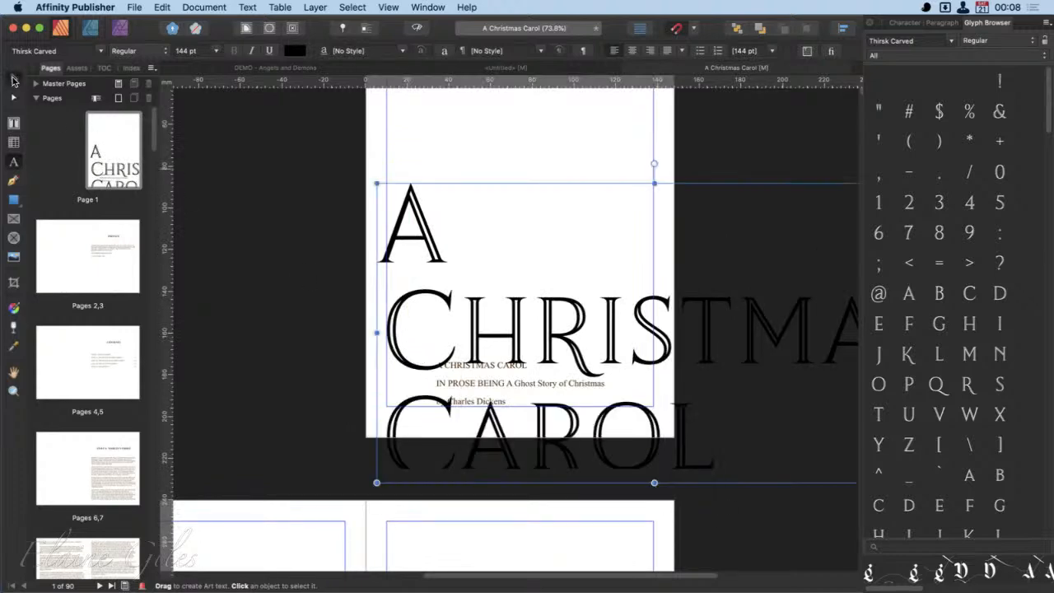
# - Scale the title down to about 51 pt and position it centre-aligned in the upper half of page 1
pyautogui.moveTo(377, 183); pyautogui.dragTo(759, 397)
pyautogui.moveTo(784, 436); pyautogui.dragTo(454, 188)
pyautogui.scroll(6, 460, 292)
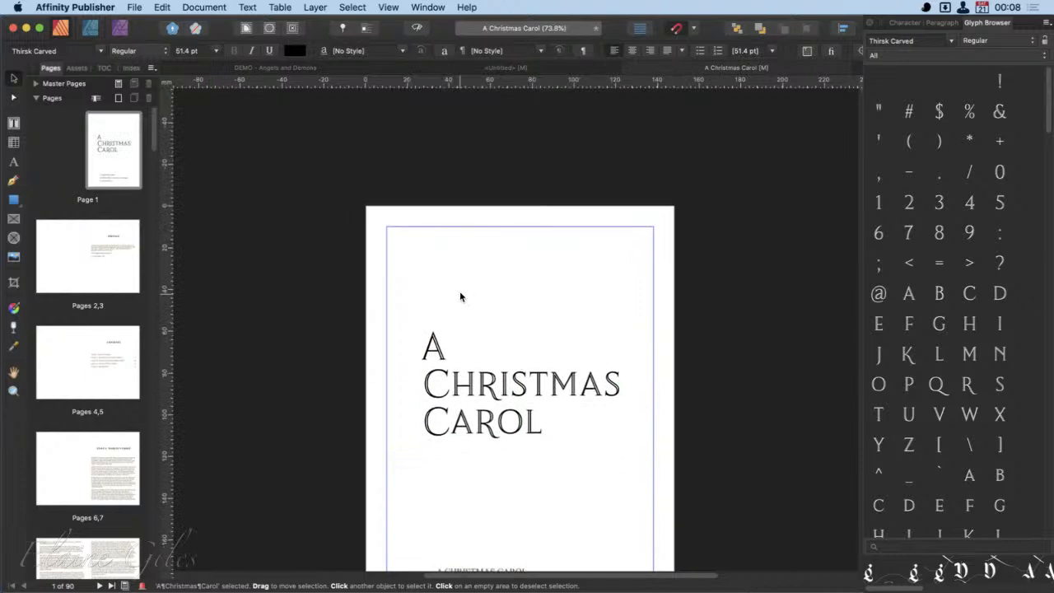
pyautogui.moveTo(522, 360); pyautogui.dragTo(523, 341)
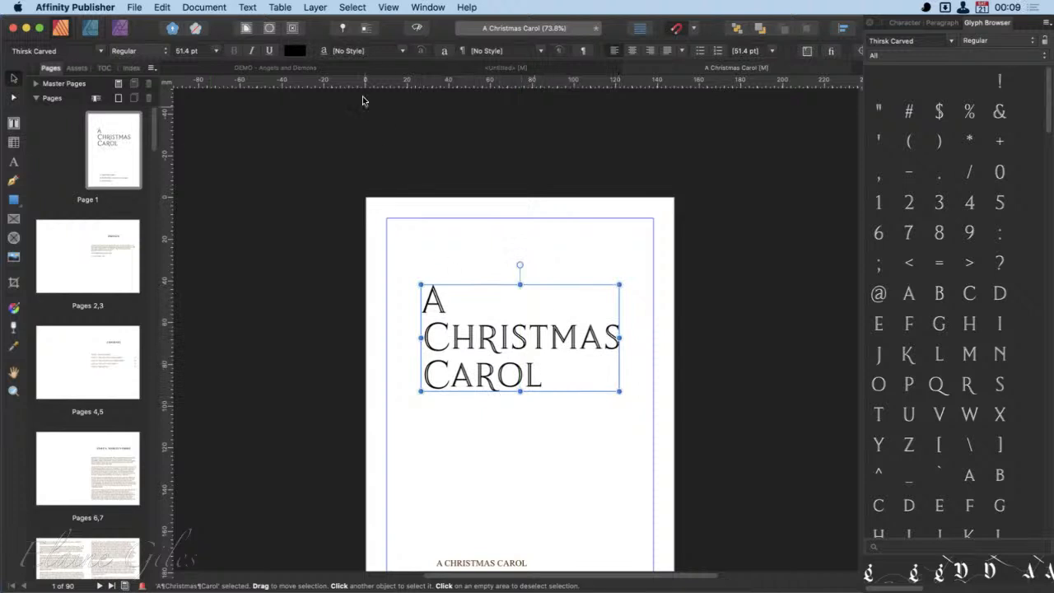
pyautogui.click(633, 51)
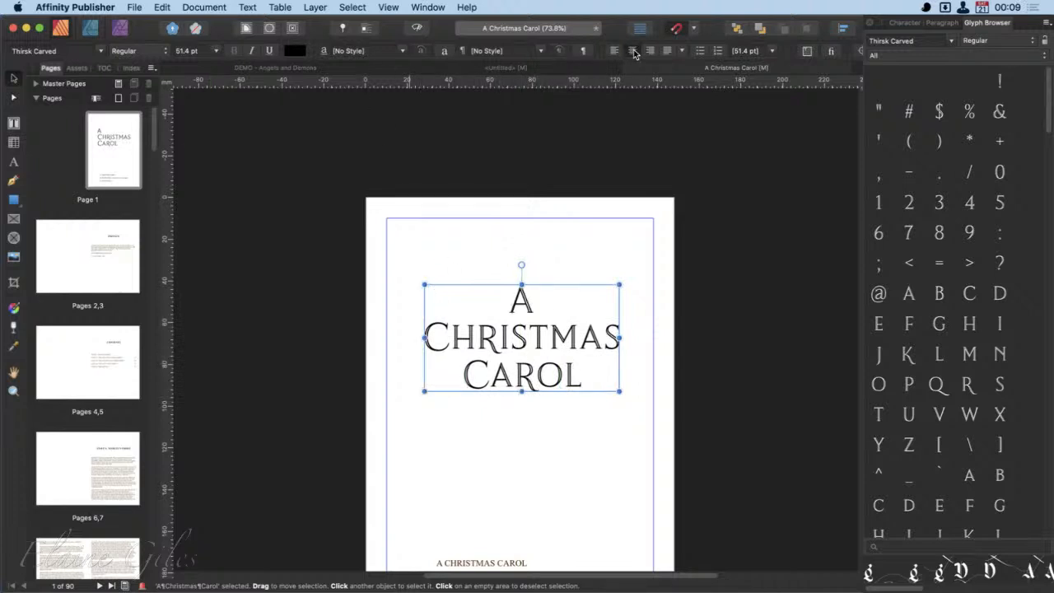
# - Replace the "A" in the title's first line with the Thirsk Carved alternate whose right leg ends in a low curl
pyautogui.doubleClick(532, 307)
pyautogui.doubleClick(527, 303)
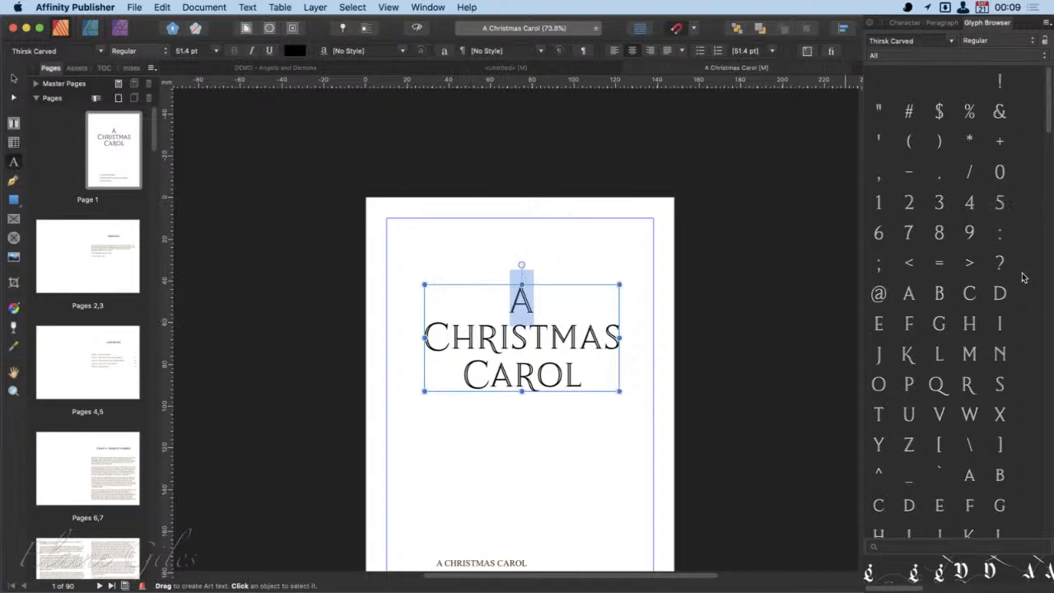
pyautogui.scroll(-5, 1024, 278)
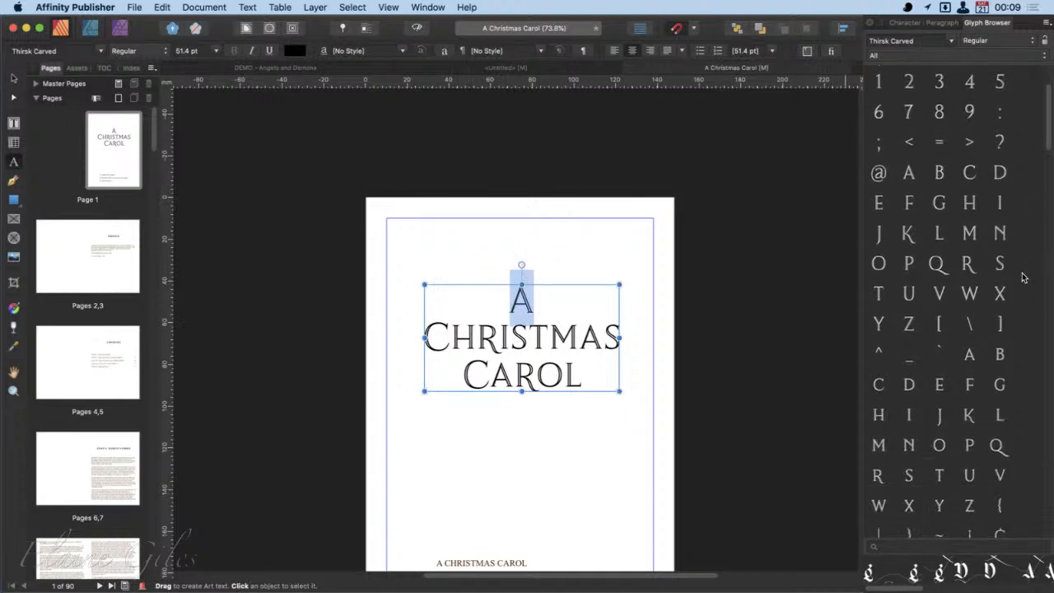
pyautogui.scroll(-8, 1024, 278)
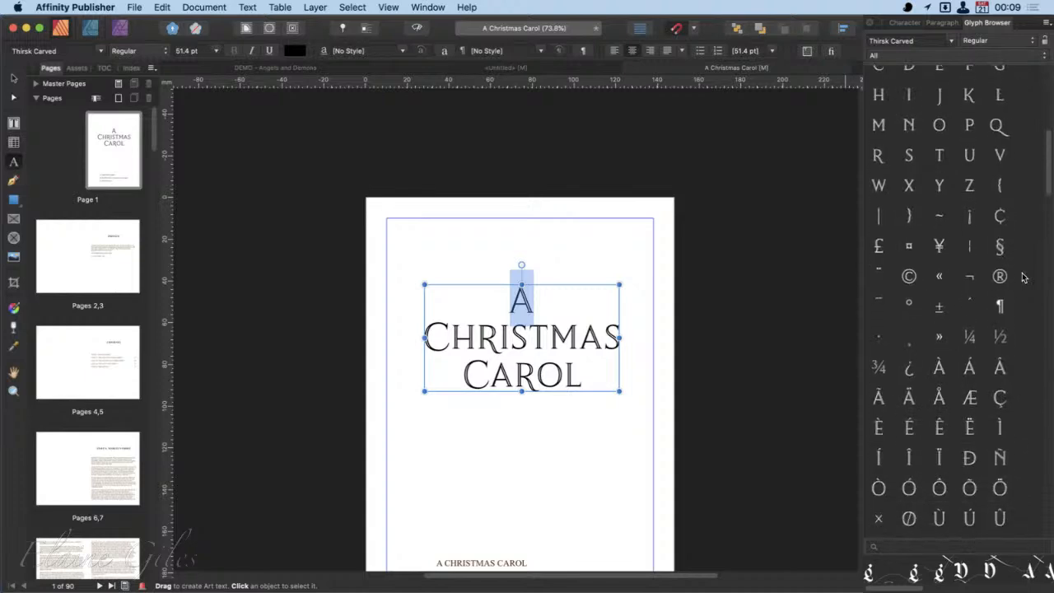
pyautogui.scroll(-10, 1024, 278)
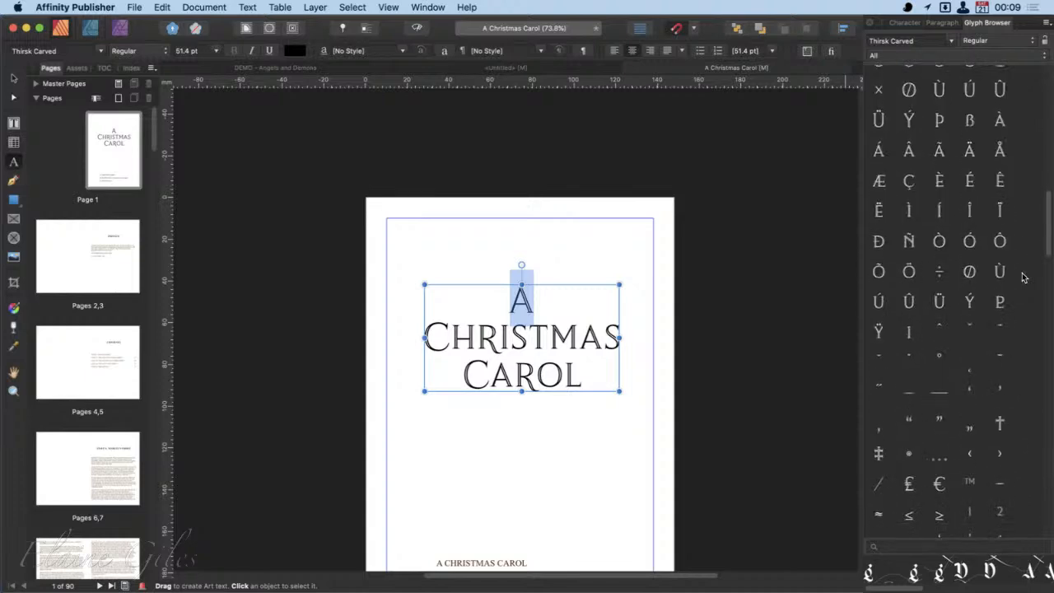
pyautogui.scroll(-12, 1024, 278)
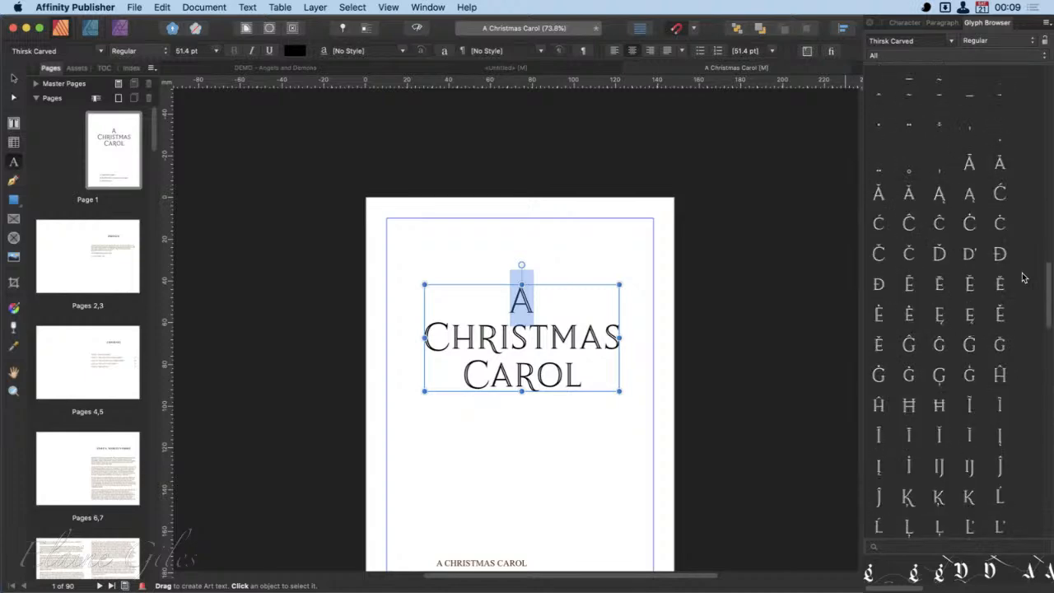
pyautogui.scroll(-12, 1024, 278)
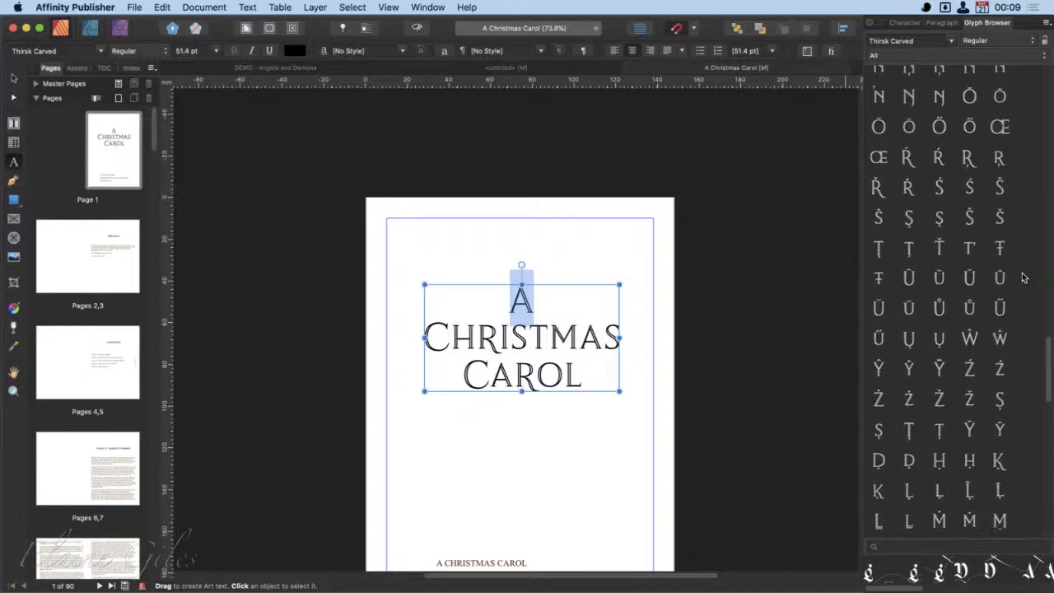
pyautogui.scroll(-12, 1024, 277)
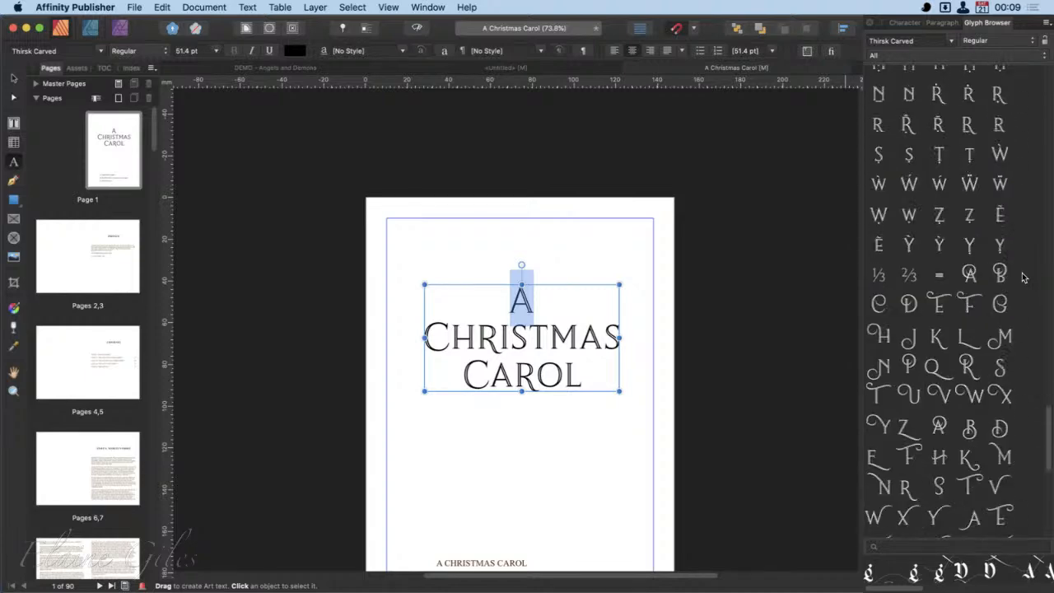
pyautogui.scroll(-3, 1024, 278)
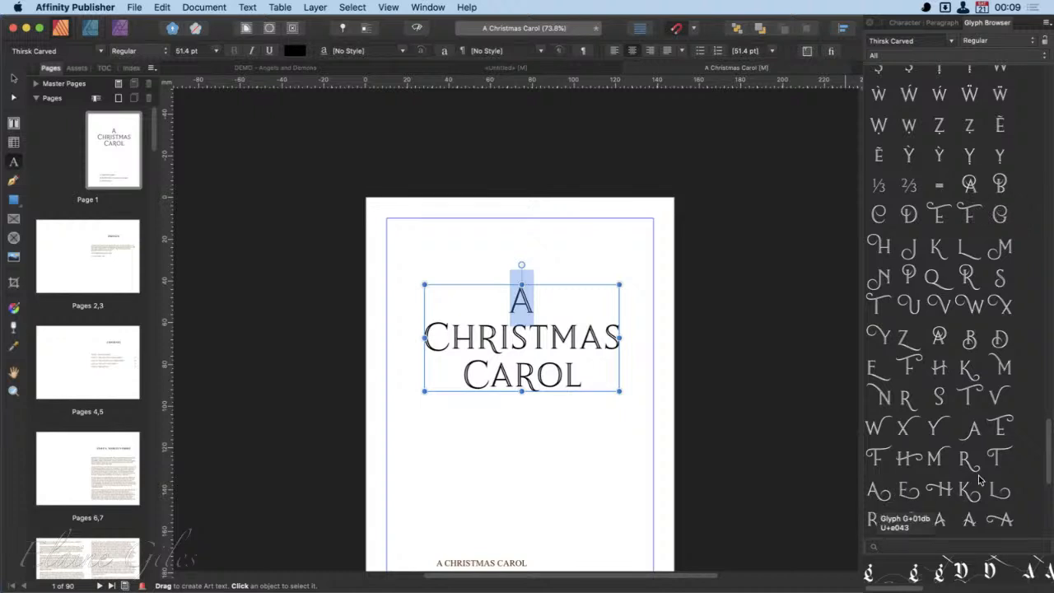
pyautogui.scroll(-3, 980, 482)
pyautogui.scroll(-2, 980, 478)
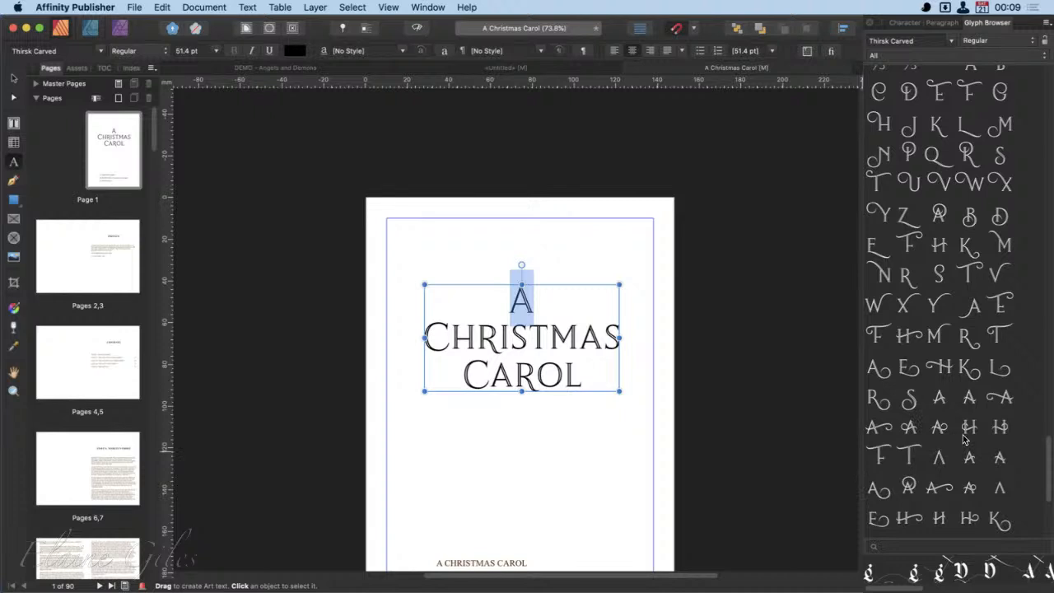
pyautogui.click(883, 372)
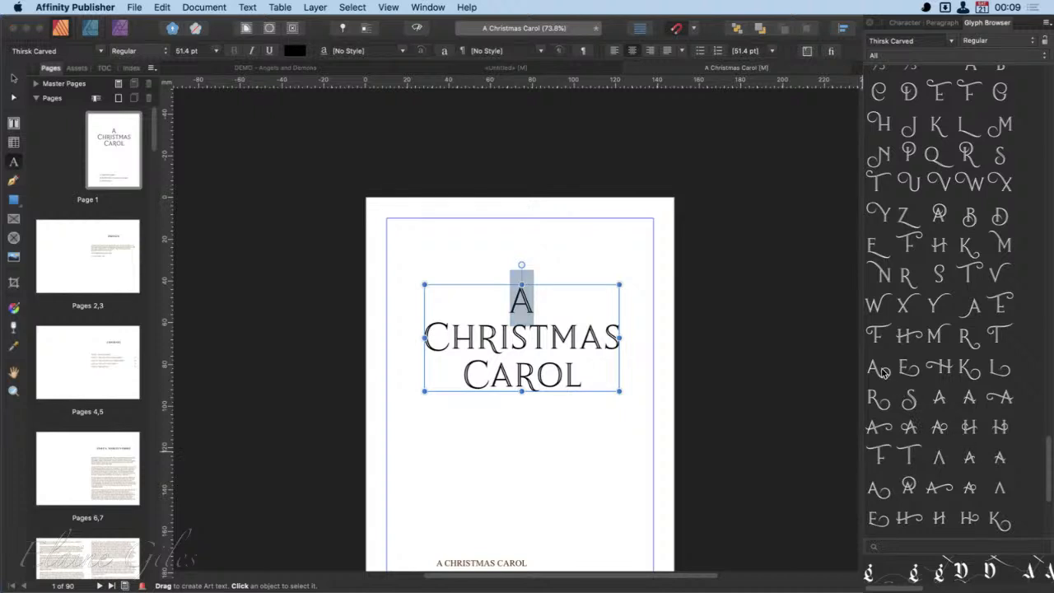
pyautogui.doubleClick(880, 369)
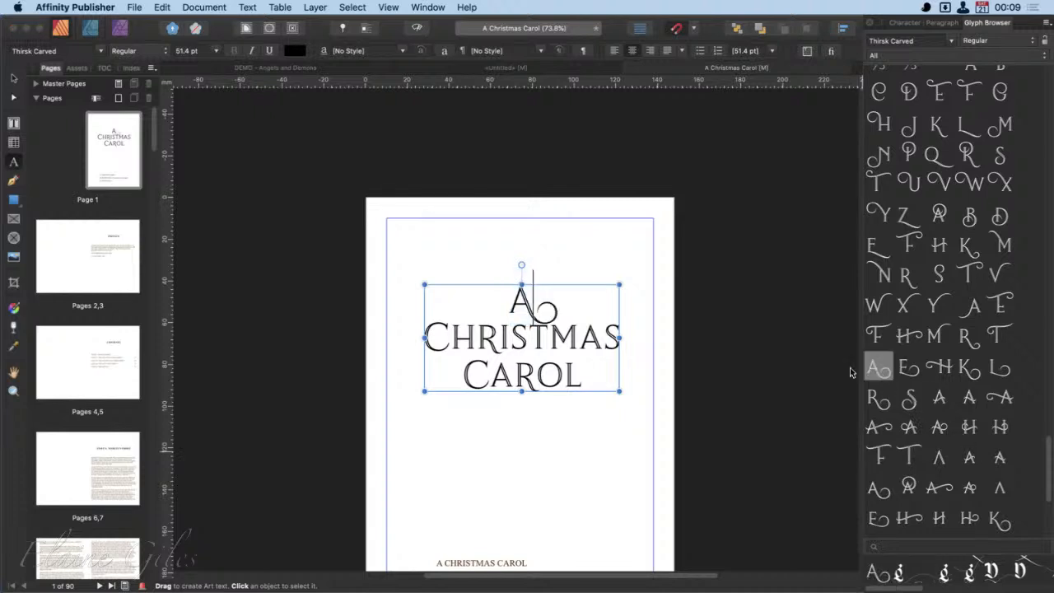
# - Swap the first-line "A" for the Thirsk Carved alternate with a round loop over its apex
pyautogui.press('Left')
pyautogui.hotkey('shift', 'Right')
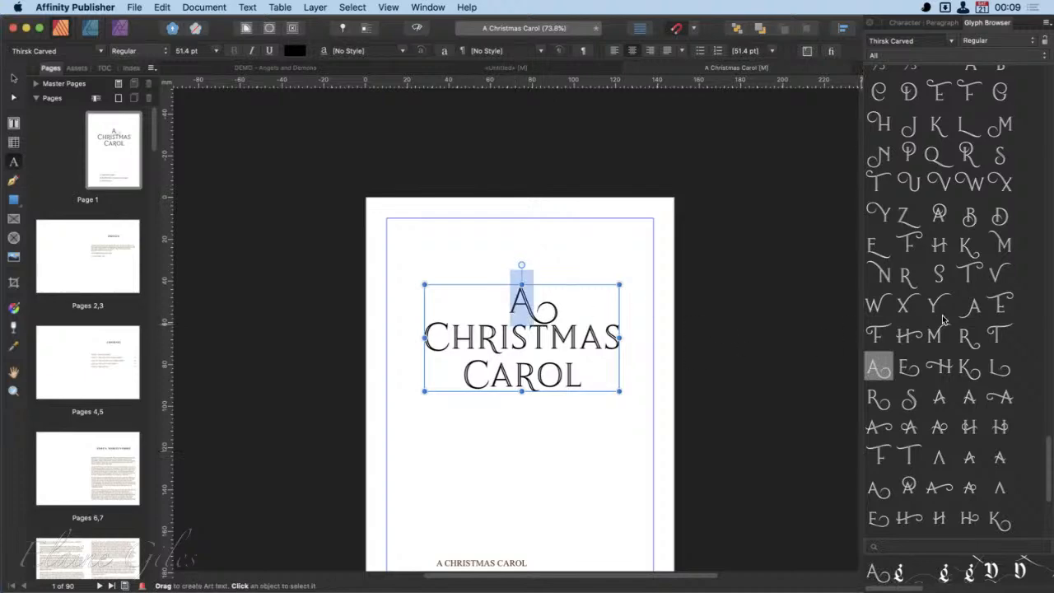
pyautogui.scroll(5, 944, 320)
pyautogui.scroll(-5, 944, 319)
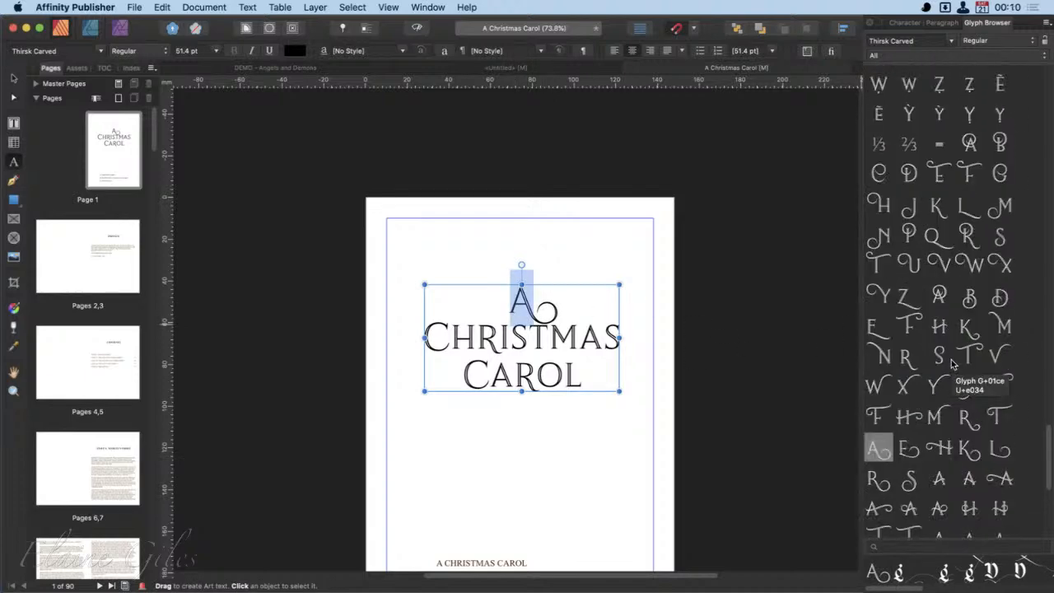
pyautogui.doubleClick(939, 295)
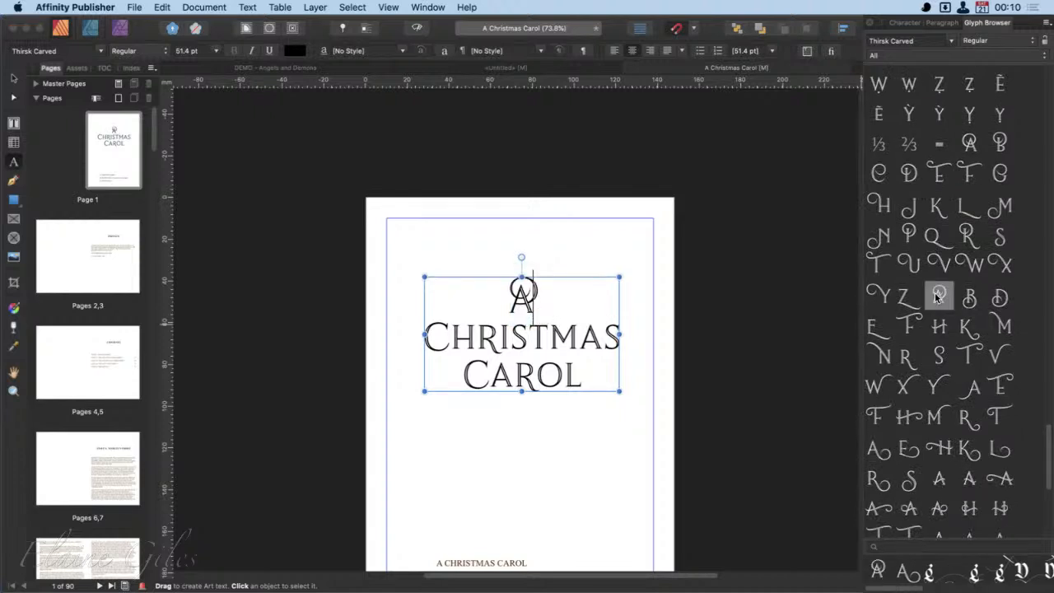
# - Replace the first-line "A" with the alternate whose crossbar extends into a long swash to its right
pyautogui.doubleClick(514, 305)
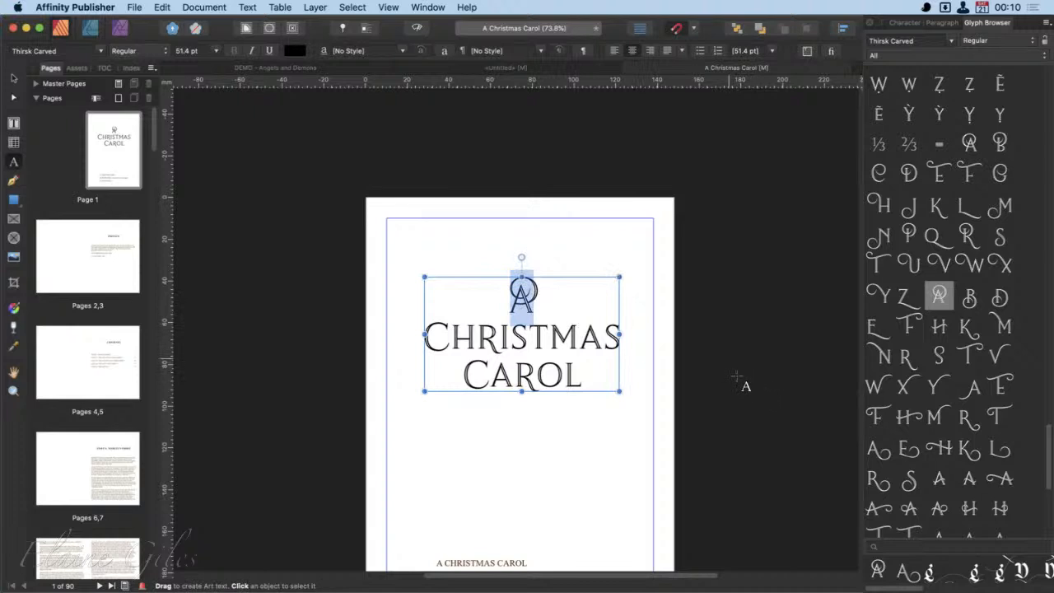
pyautogui.scroll(-5, 957, 413)
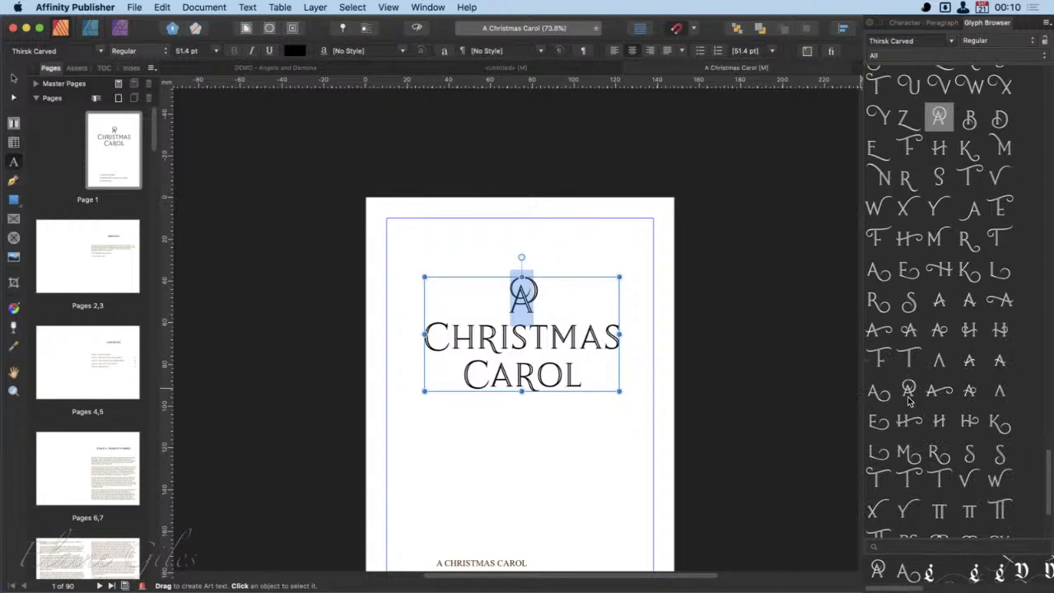
pyautogui.doubleClick(940, 393)
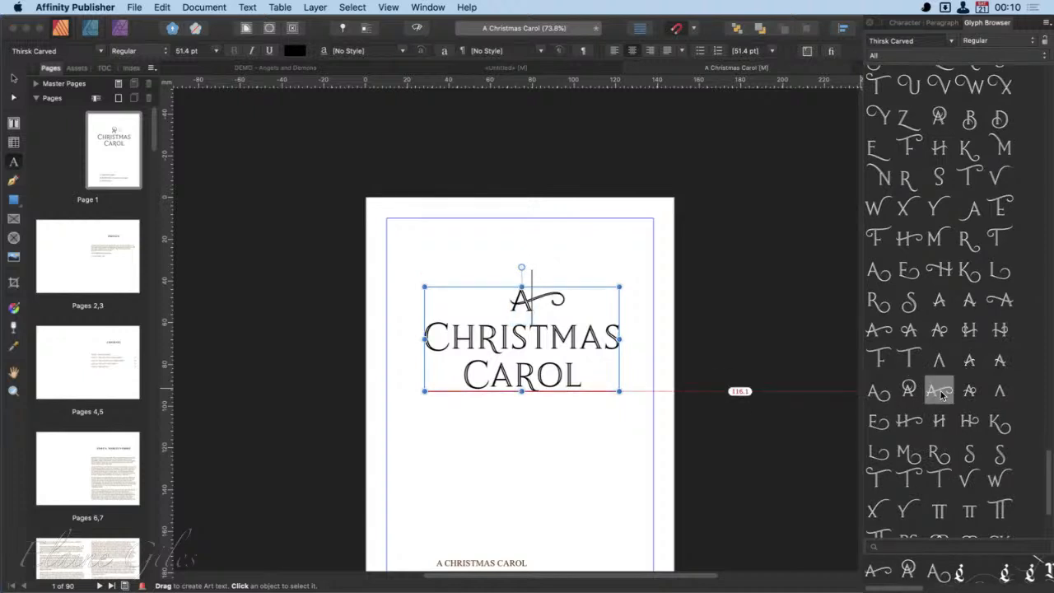
# - Enlarge the swash "A" on the first line, trying 60 pt and settling on 90 pt
pyautogui.doubleClick(525, 317)
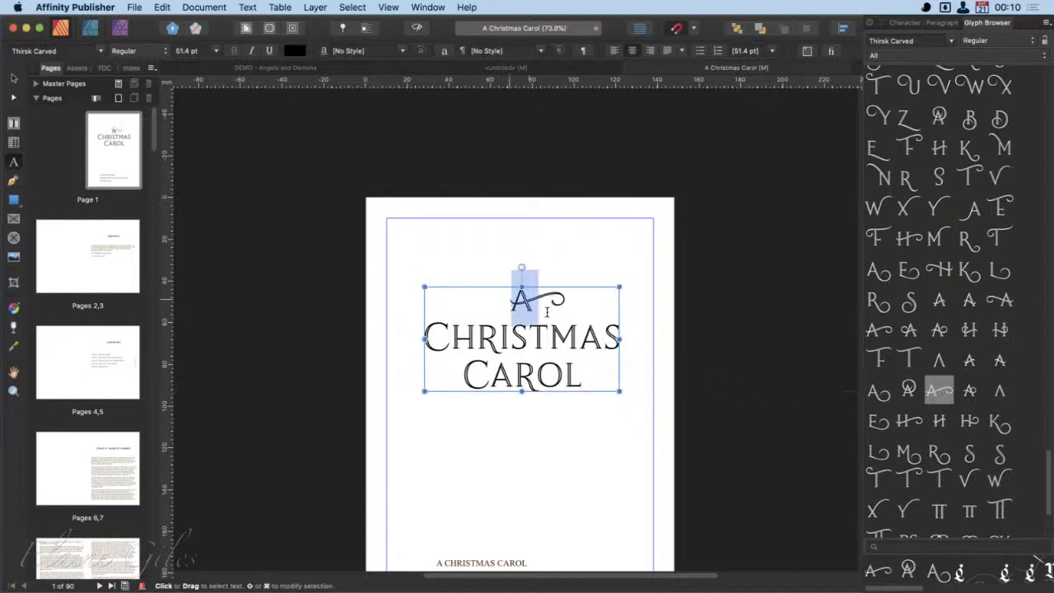
pyautogui.click(192, 52)
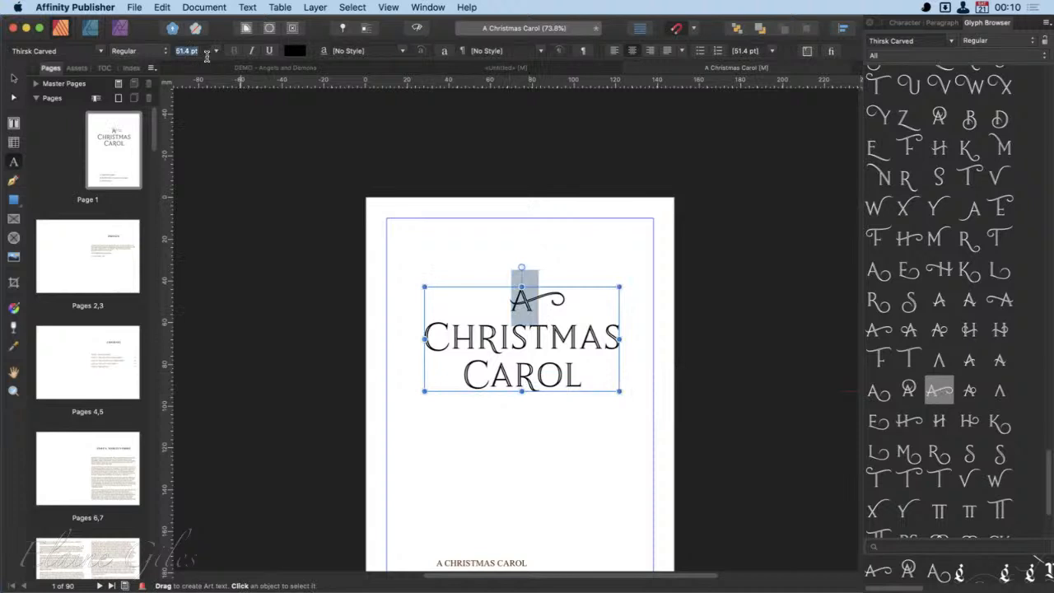
pyautogui.write('60')
pyautogui.press('Return')
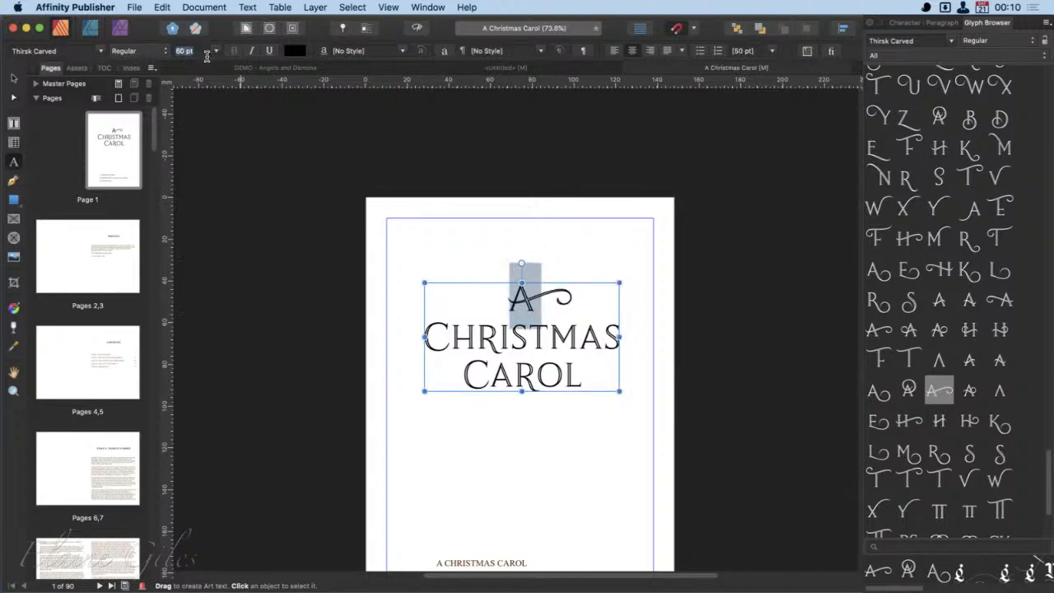
pyautogui.write('90')
pyautogui.press('Return')
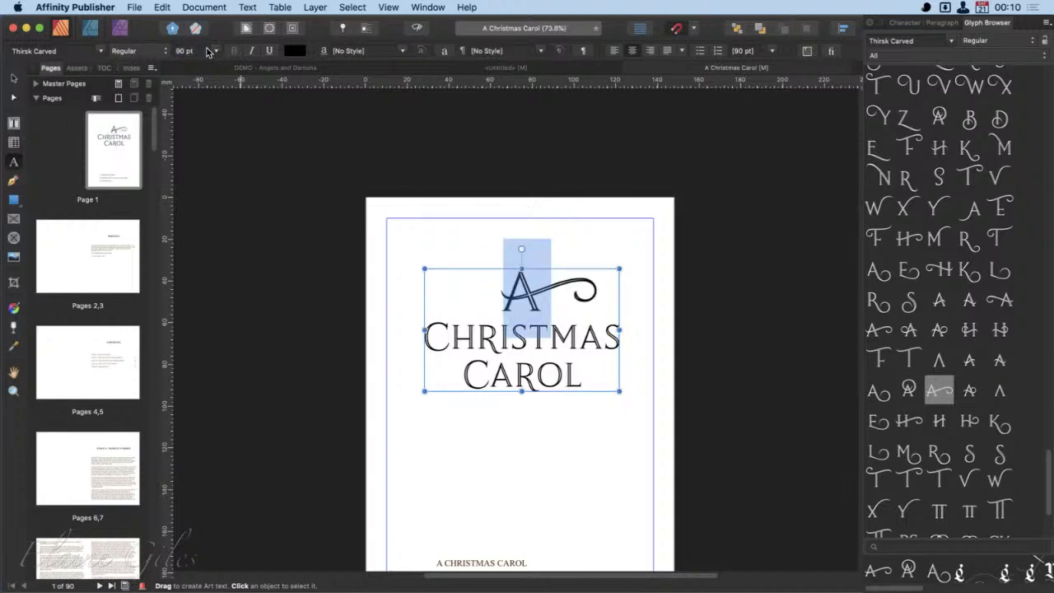
# - Set the words "Christmas Carol" on the second and third title lines to 90 pt
pyautogui.click(476, 338)
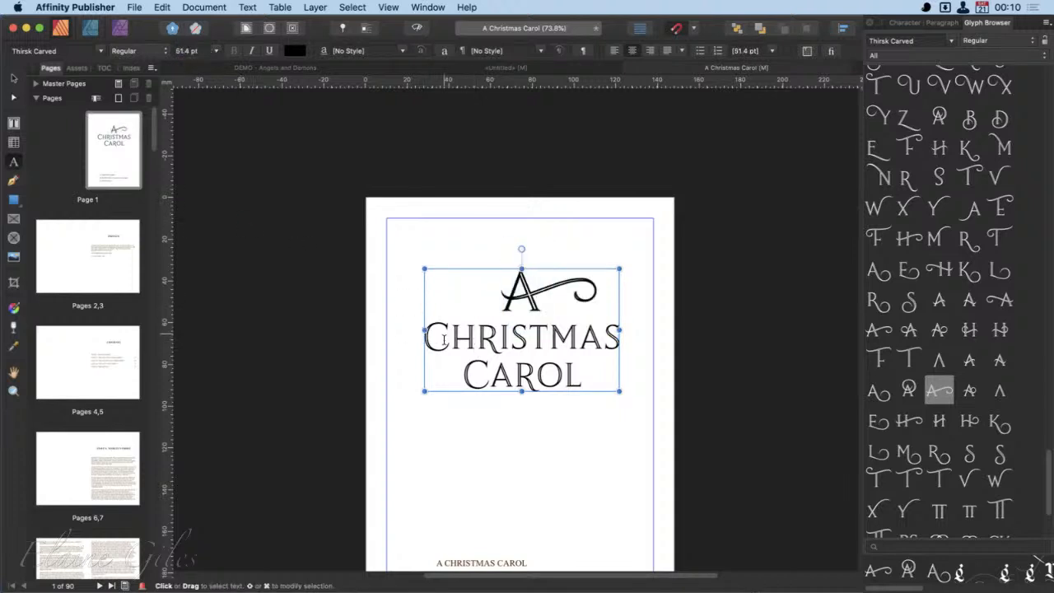
pyautogui.click(450, 341)
pyautogui.click(521, 310)
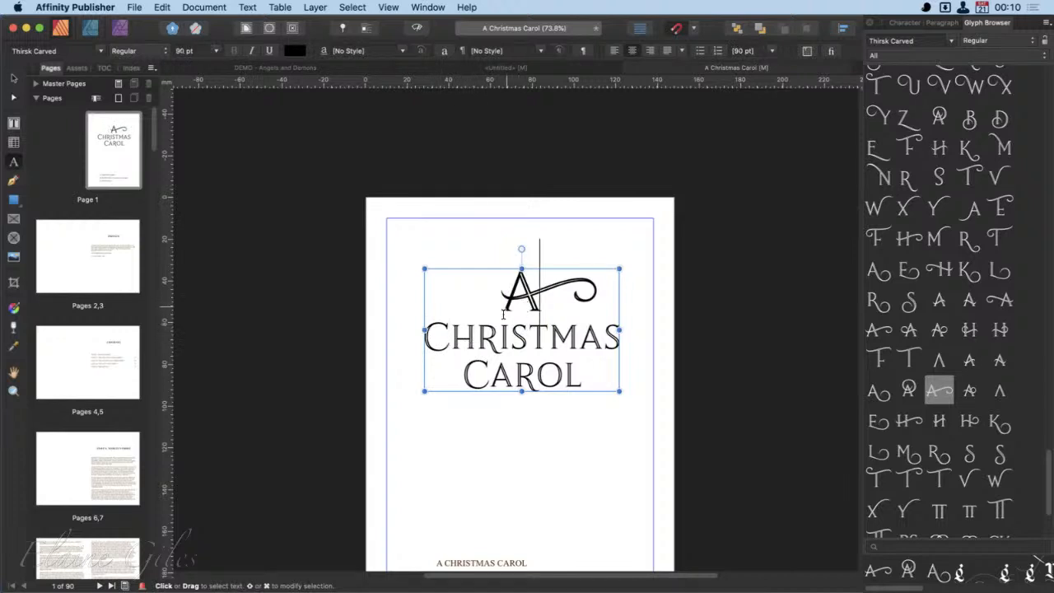
pyautogui.click(431, 336)
pyautogui.moveTo(431, 337); pyautogui.dragTo(584, 390)
pyautogui.click(212, 53)
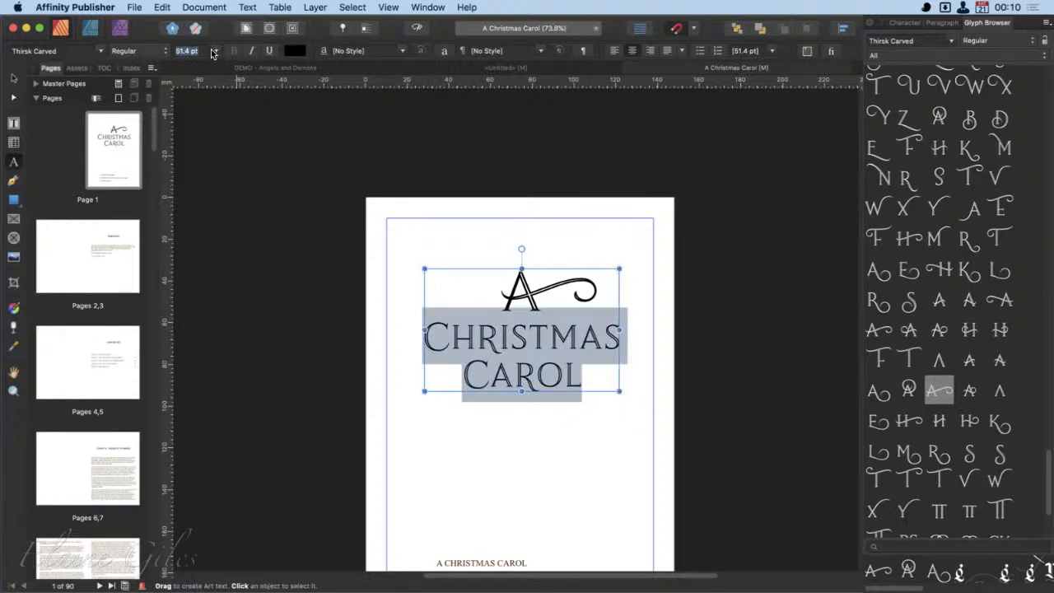
pyautogui.write('90')
pyautogui.press('Return')
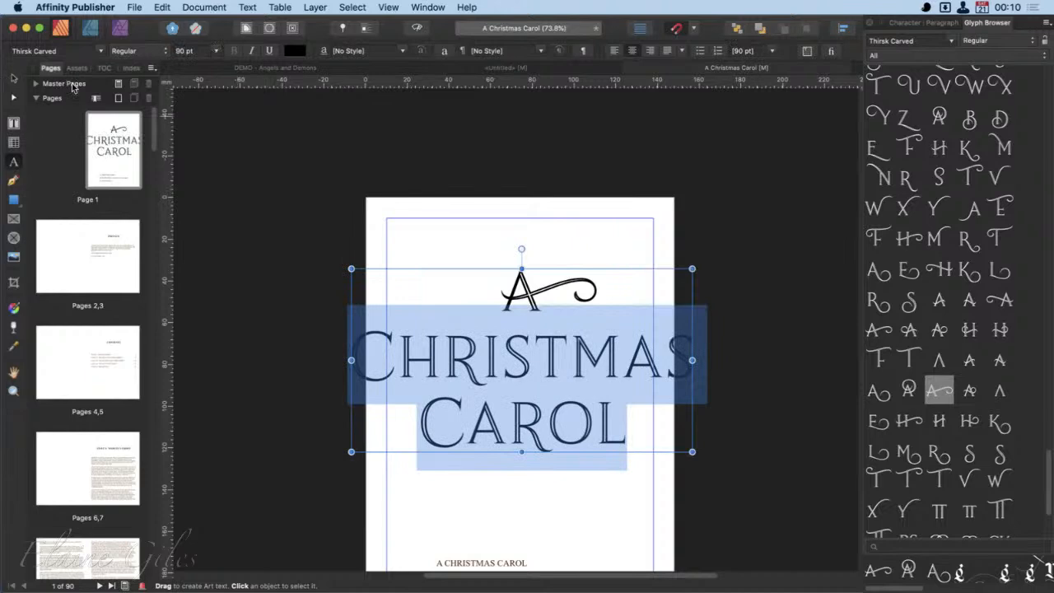
# - Reduce the words "Christmas Carol" to 70 pt, undoing any text accidentally entered over them
pyautogui.write('70')
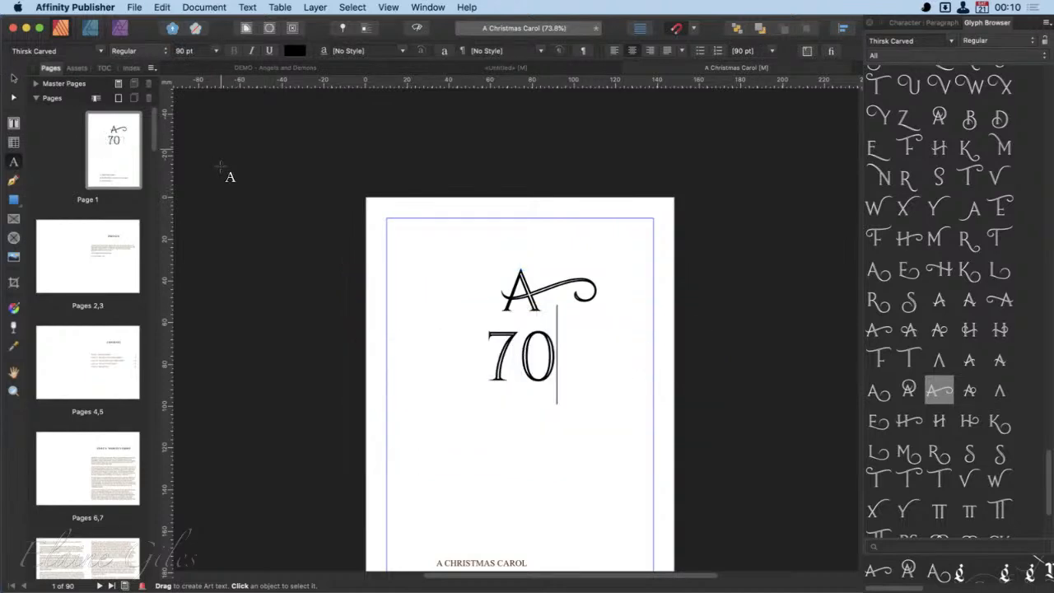
pyautogui.press('super+z')
pyautogui.click(188, 48)
pyautogui.write('70')
pyautogui.press('Return')
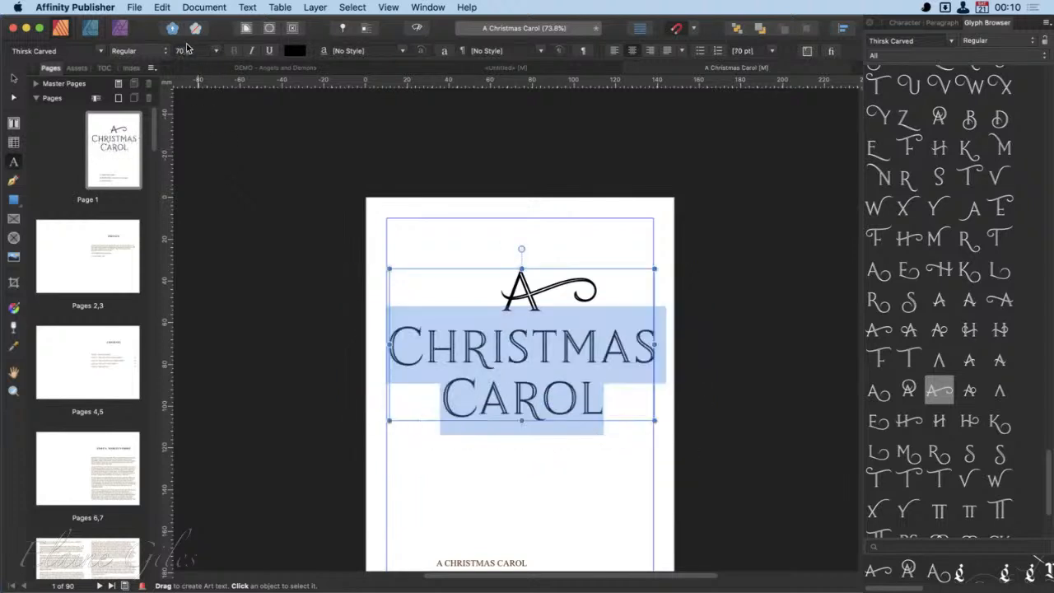
# - Try the alternate "C" with a looped top as the first letter of "Christmas", and undo the replacement
pyautogui.click(419, 371)
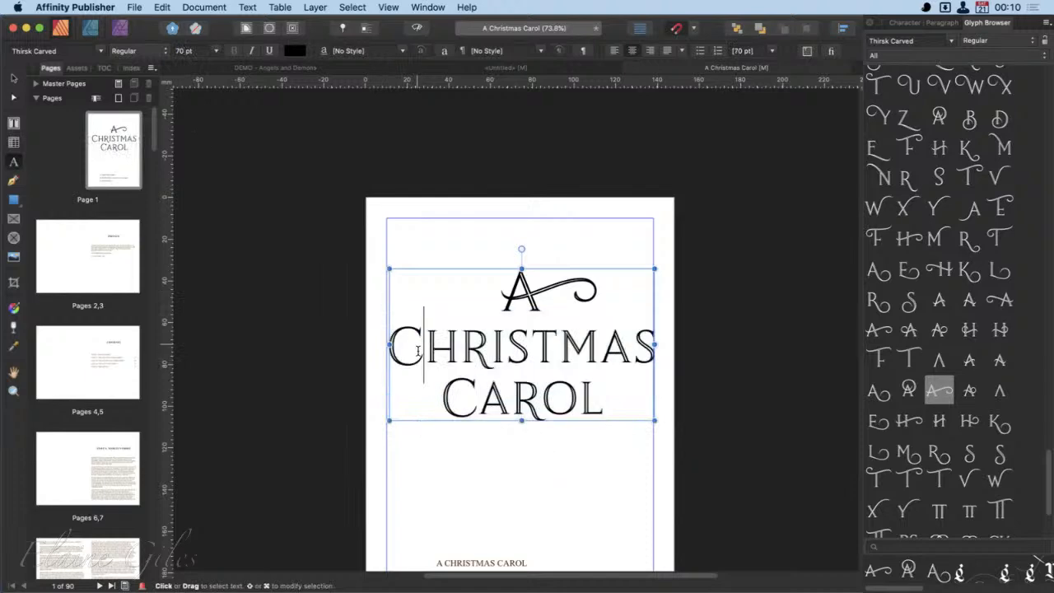
pyautogui.hotkey('shift', 'Left')
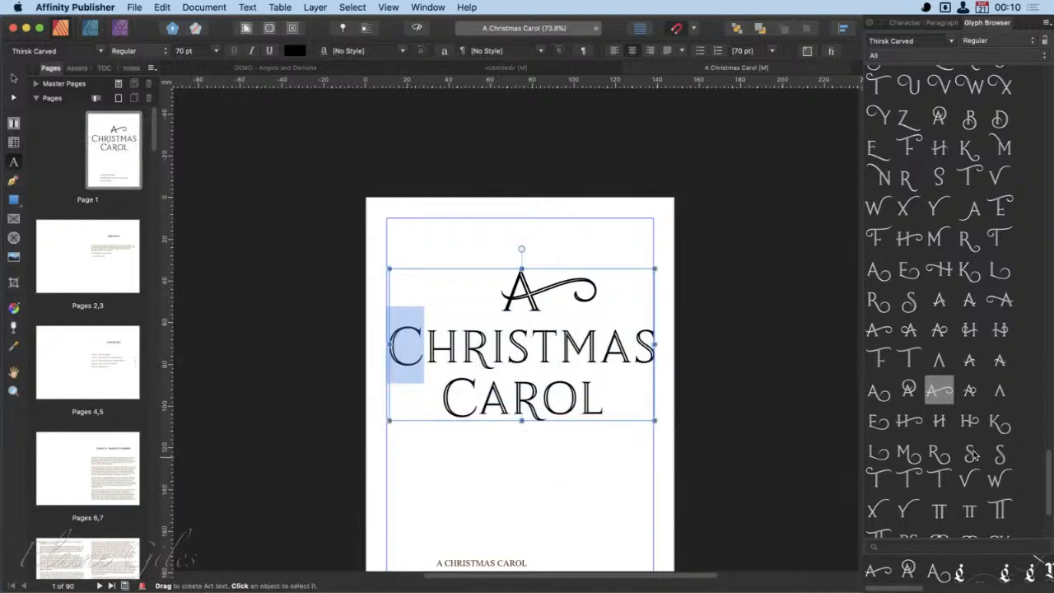
pyautogui.scroll(1, 944, 246)
pyautogui.scroll(5, 945, 245)
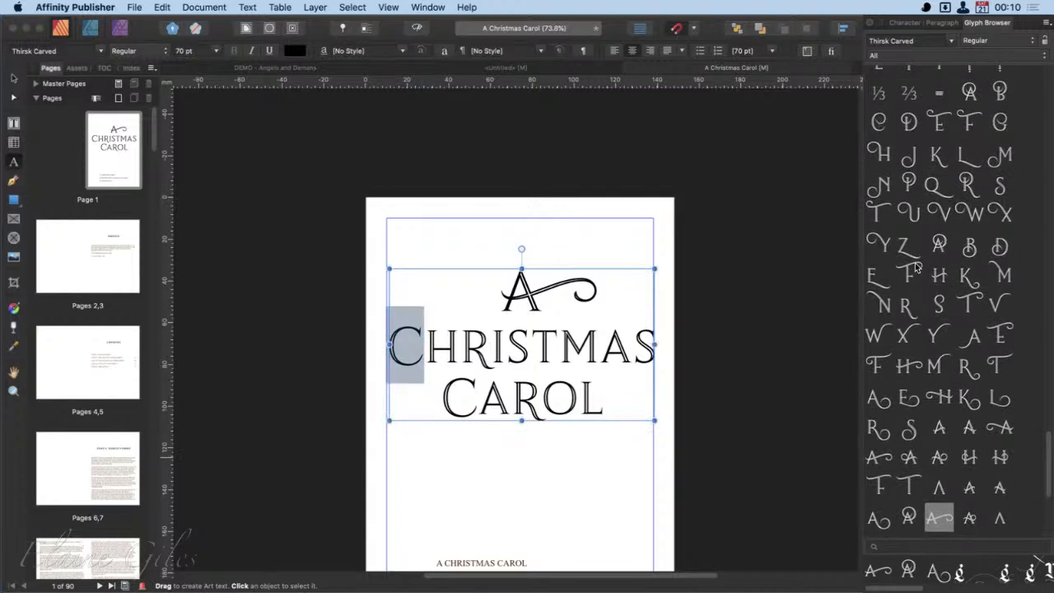
pyautogui.doubleClick(879, 122)
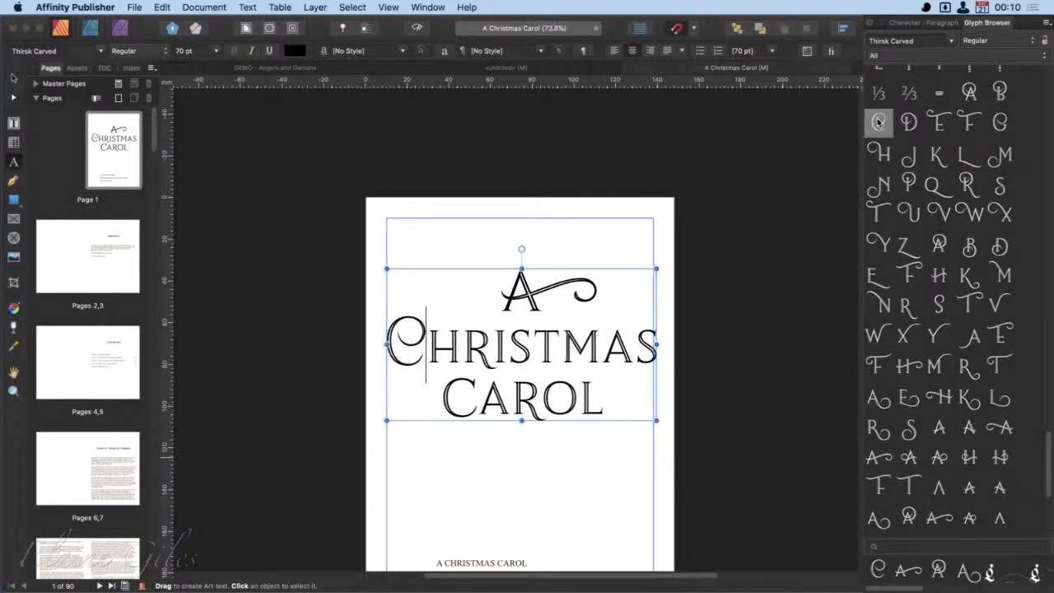
pyautogui.press('super+z')
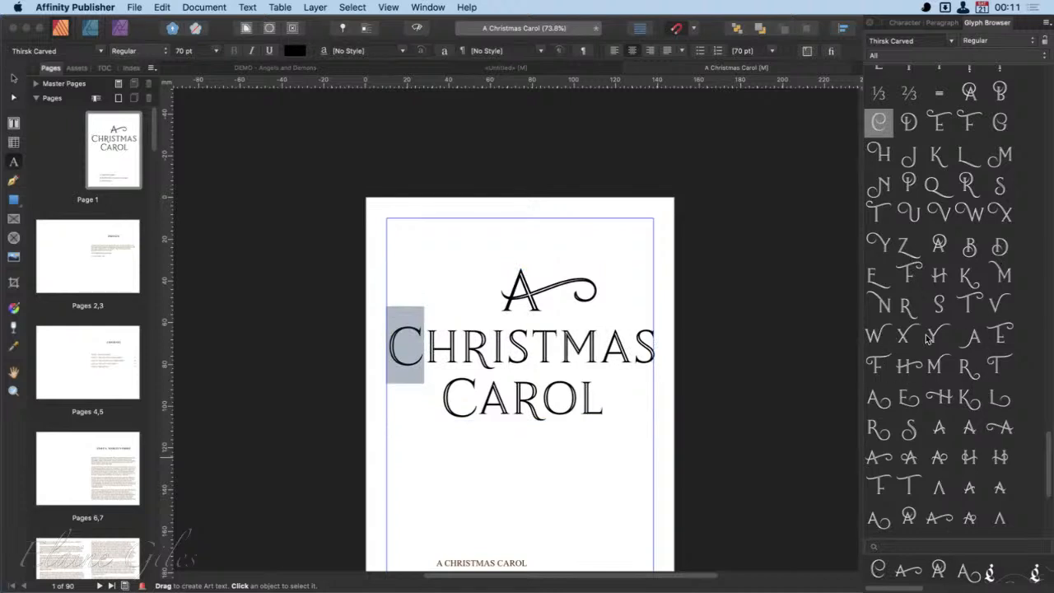
# - Look through the alternate glyphs and replace the final "L" of "Carol" with the swash "L" whose long tail sweeps below the baseline
pyautogui.scroll(-3, 929, 338)
pyautogui.scroll(-4, 928, 337)
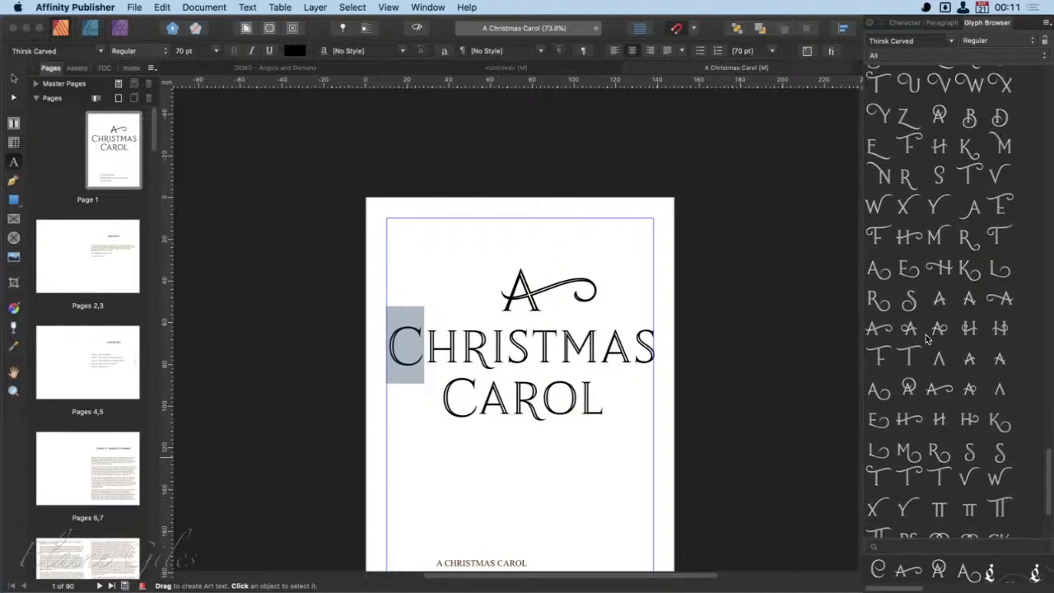
pyautogui.scroll(-3, 928, 337)
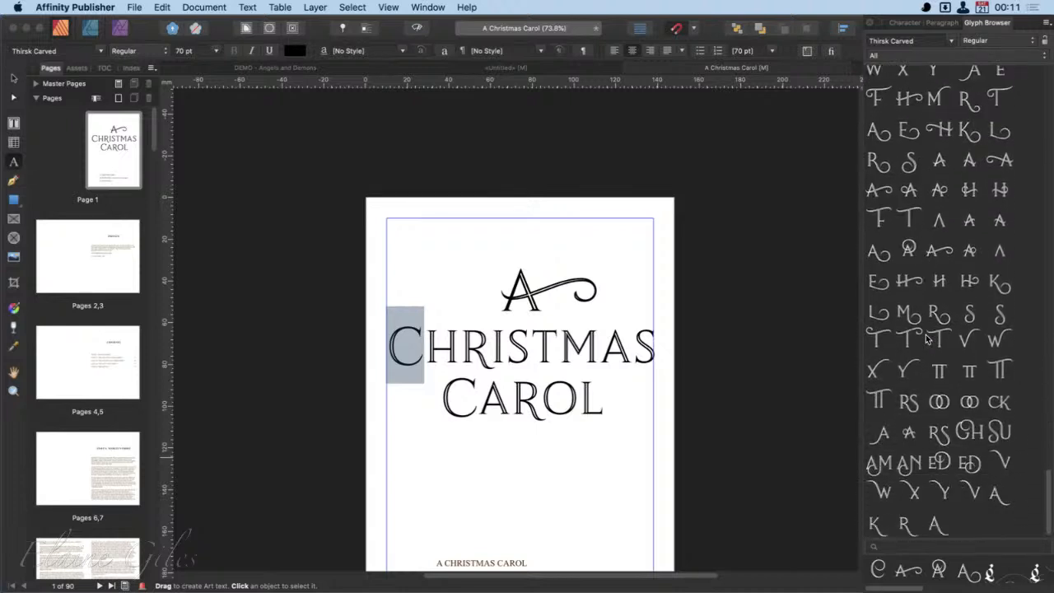
pyautogui.scroll(2, 929, 338)
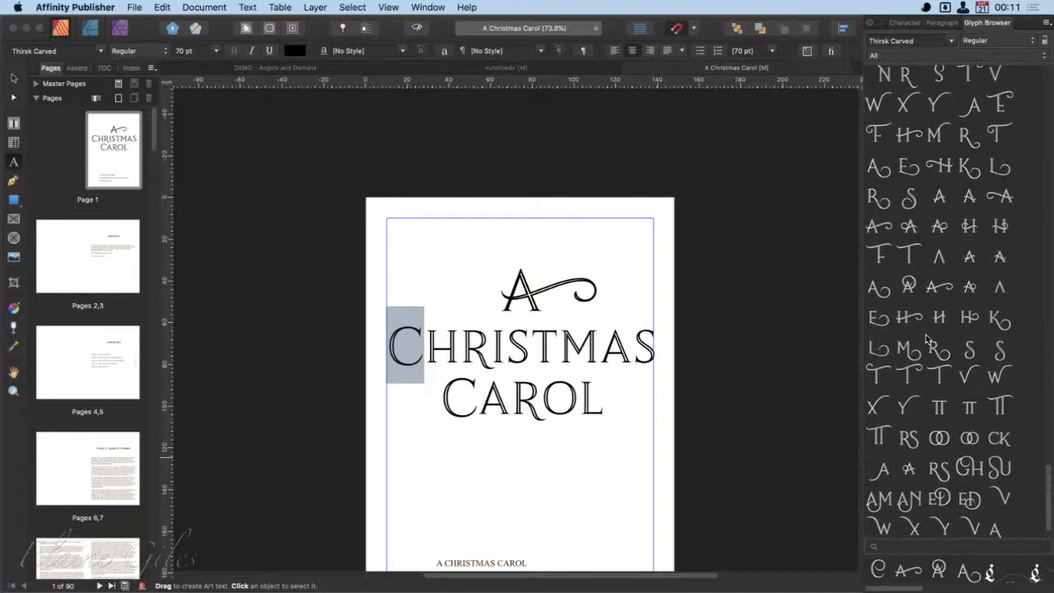
pyautogui.scroll(6, 929, 337)
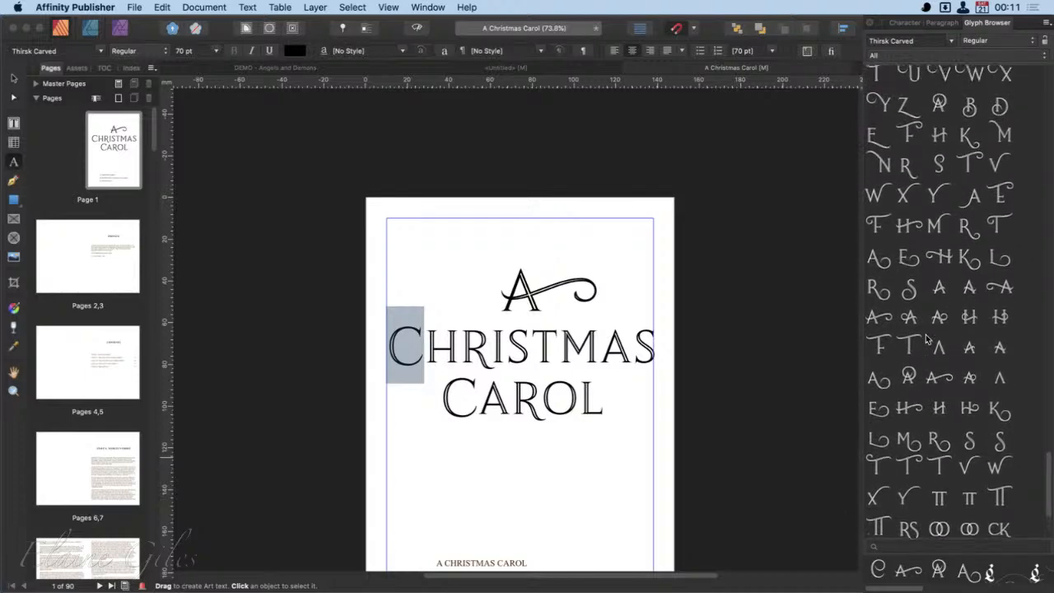
pyautogui.scroll(5, 928, 337)
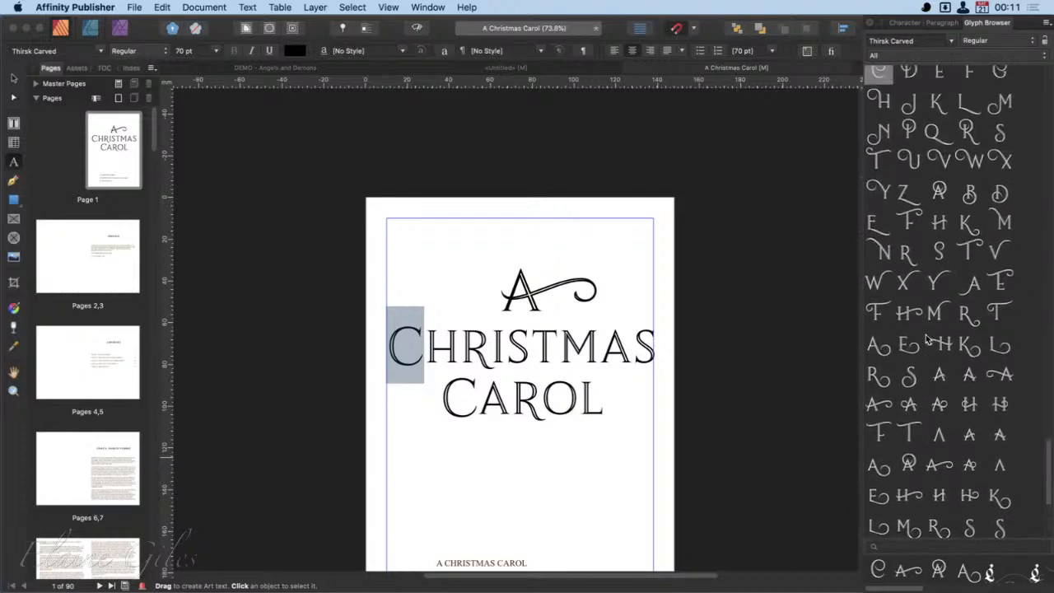
pyautogui.scroll(3, 929, 338)
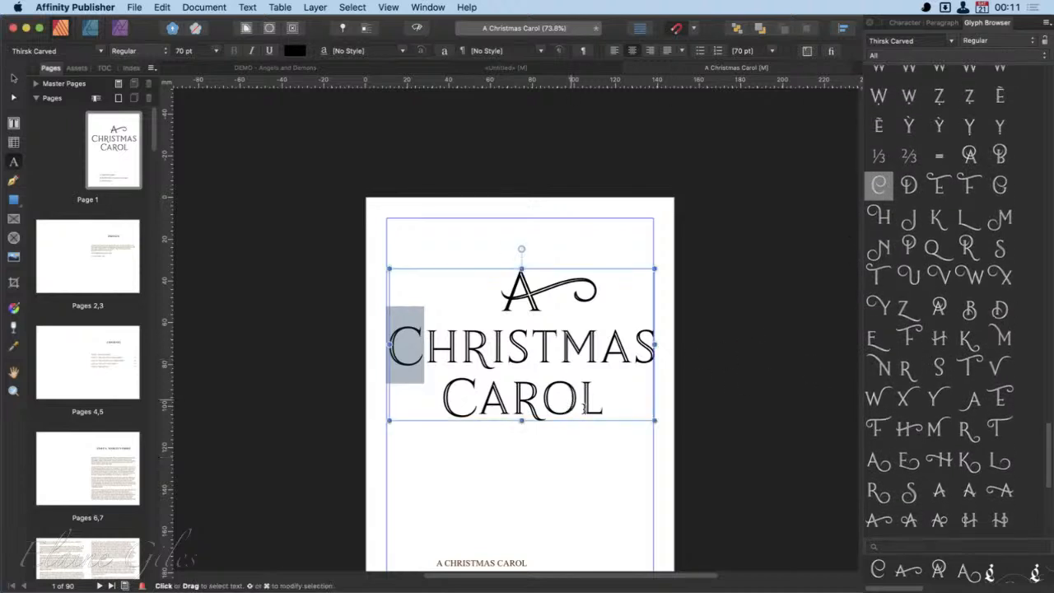
pyautogui.click(579, 404)
pyautogui.moveTo(588, 404); pyautogui.dragTo(607, 406)
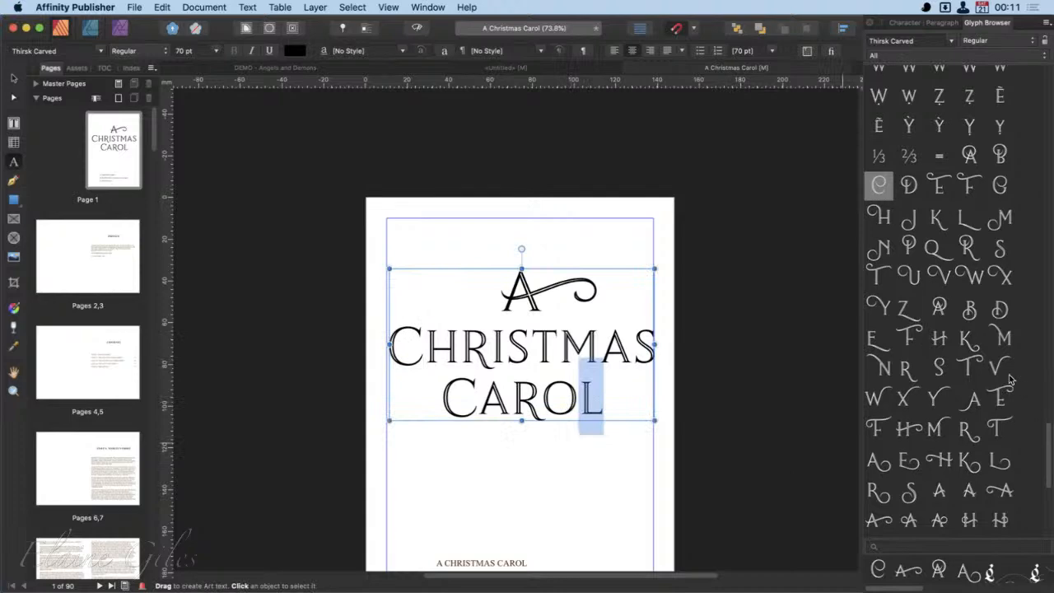
pyautogui.doubleClick(969, 217)
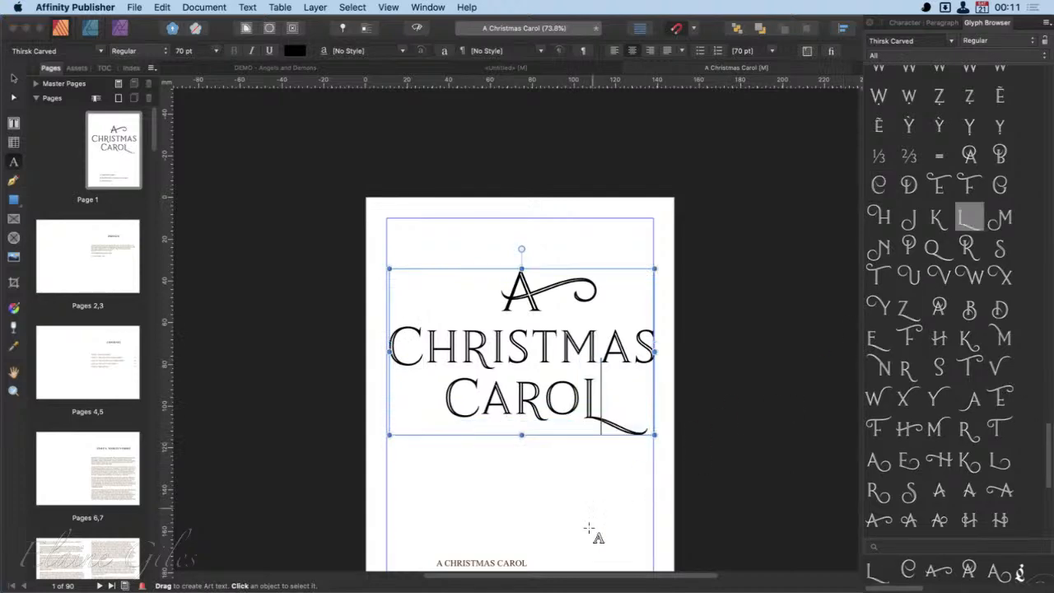
# - Leave text editing and select the whole "A Christmas Carol" title as an object with the Move tool
pyautogui.click(635, 539)
pyautogui.click(16, 79)
pyautogui.scroll(-3, 600, 502)
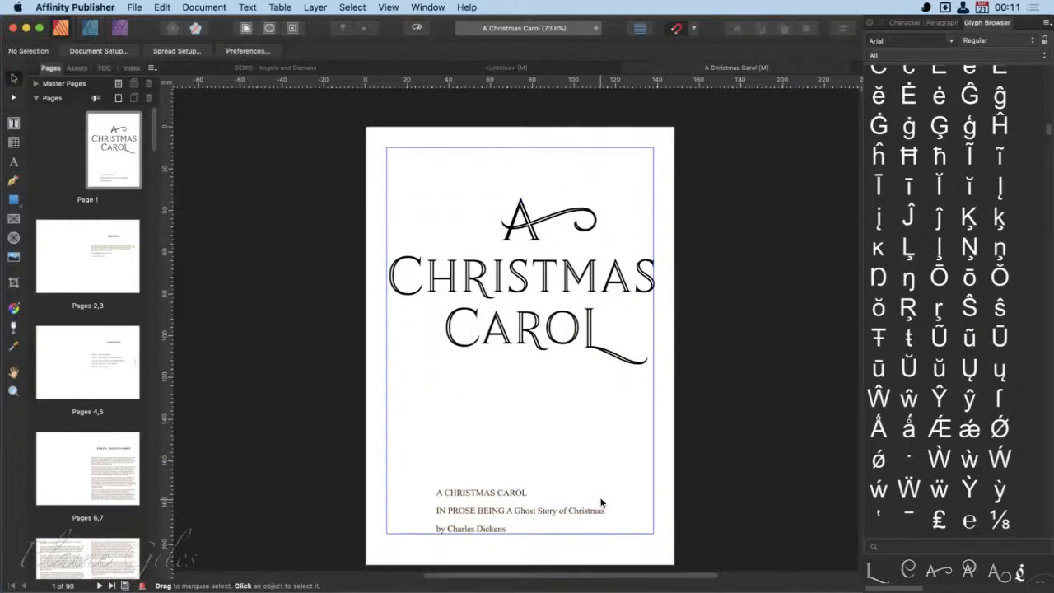
pyautogui.scroll(-1, 600, 501)
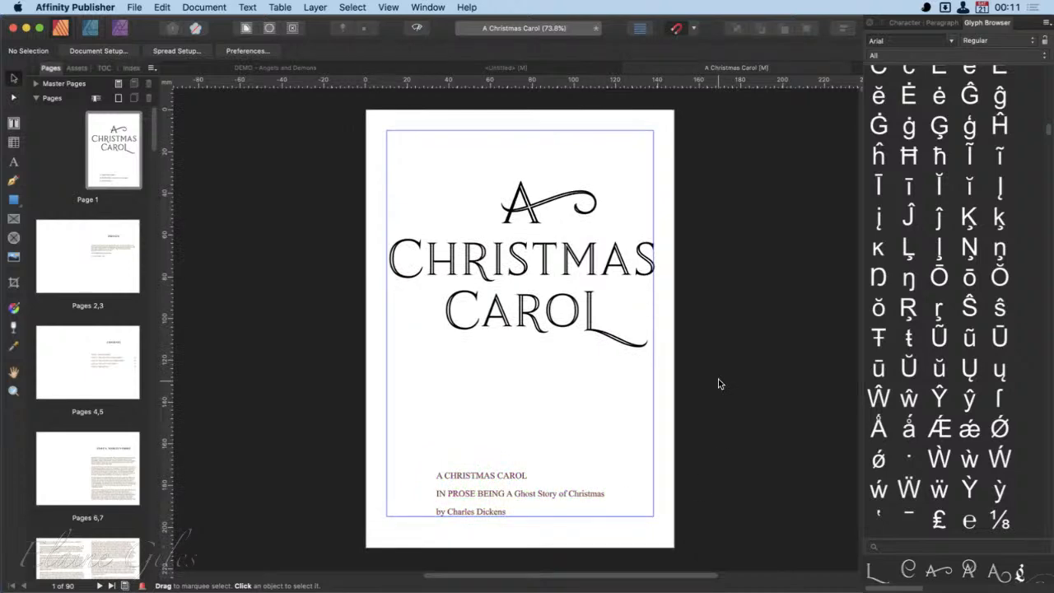
pyautogui.click(509, 321)
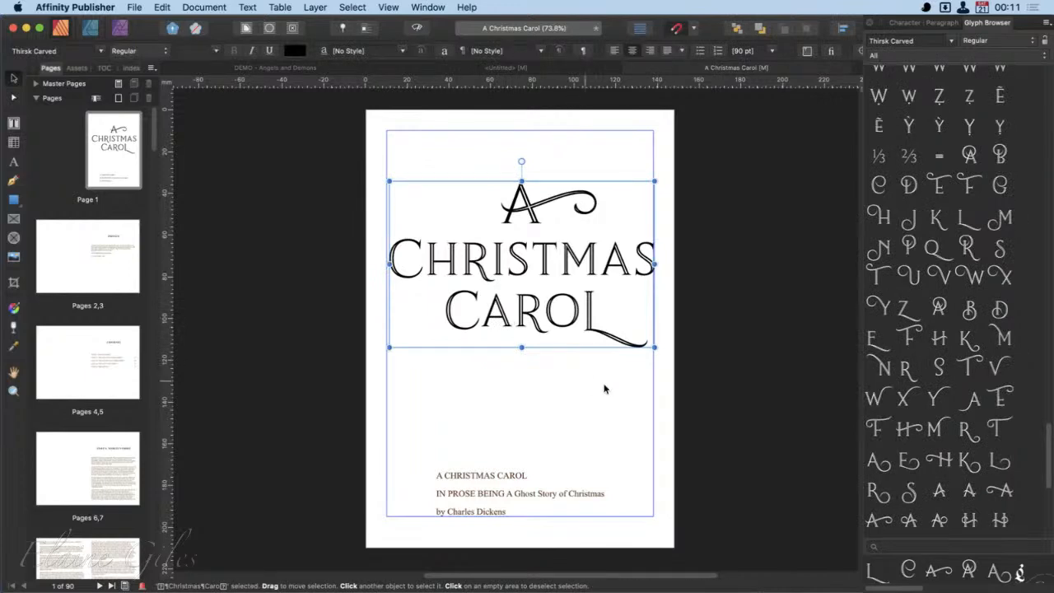